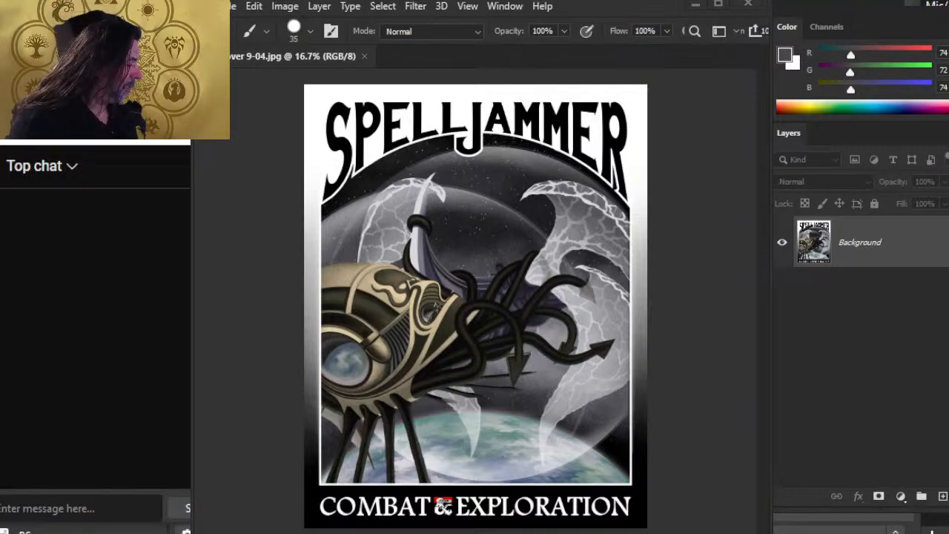
pyautogui.press('super+Tab')
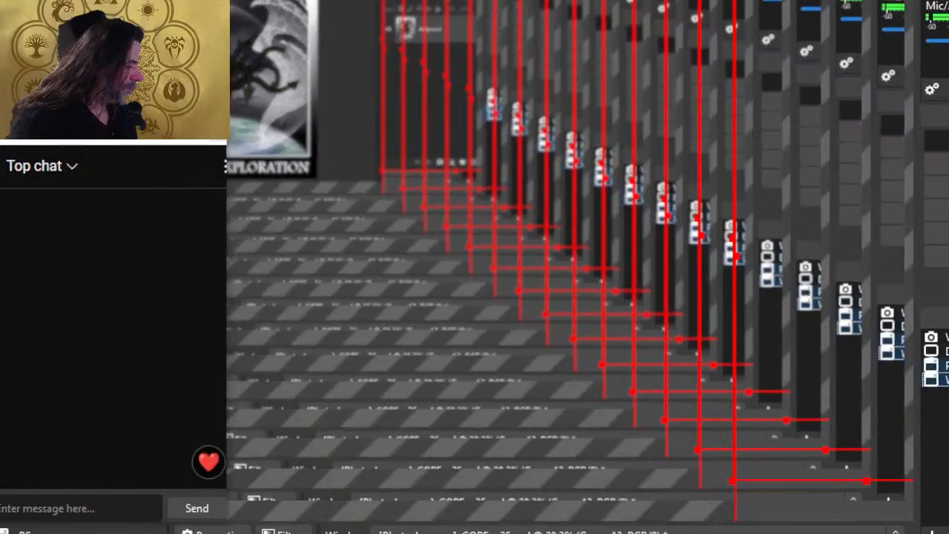
pyautogui.press('Escape')
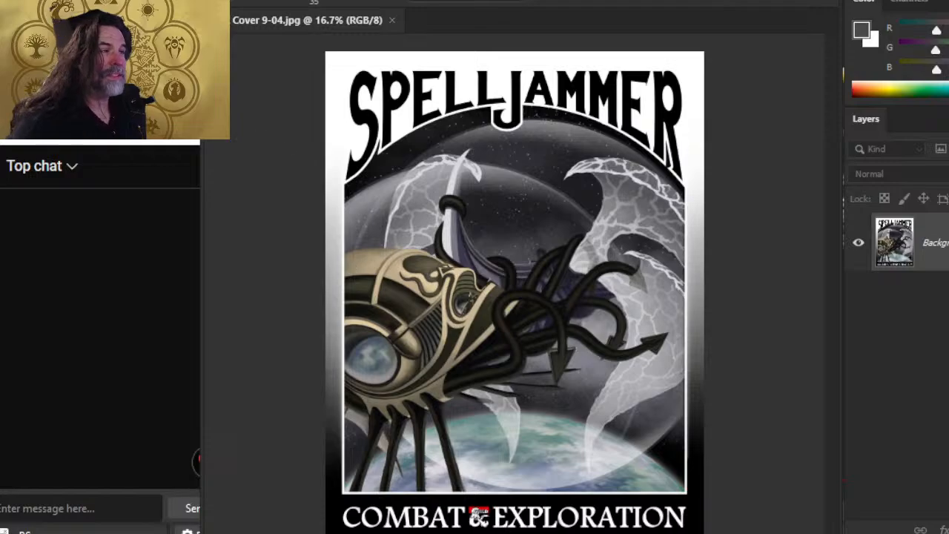
# Switch to test full doc.pdf in Microsoft Edge and go to the cover on its first page
pyautogui.hotkey('alt', 'Tab')
pyautogui.hotkey('alt', 'Tab')
pyautogui.hotkey('alt', 'Tab')
pyautogui.hotkey('alt', 'Tab')
pyautogui.hotkey('alt', 'Tab')
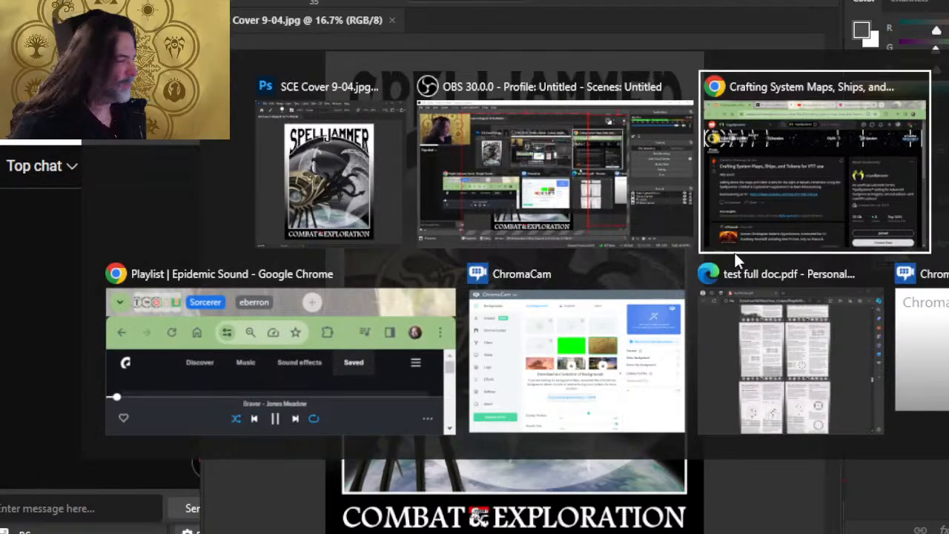
pyautogui.scroll(10, 548, 223)
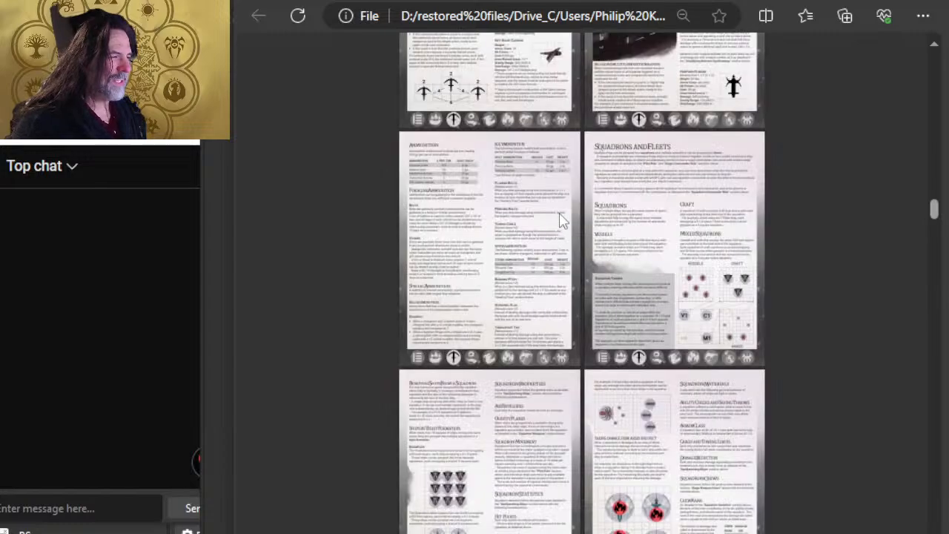
pyautogui.scroll(5, 562, 215)
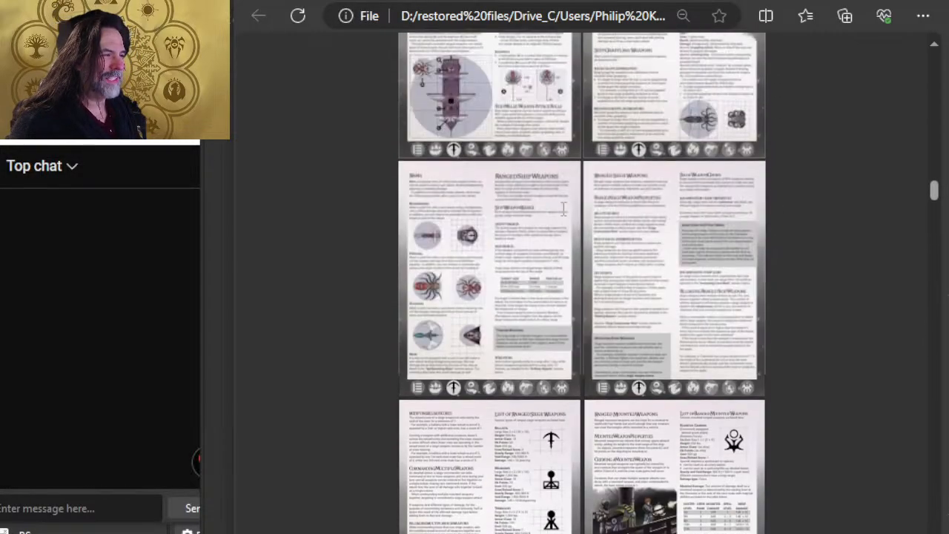
pyautogui.scroll(15, 419, 171)
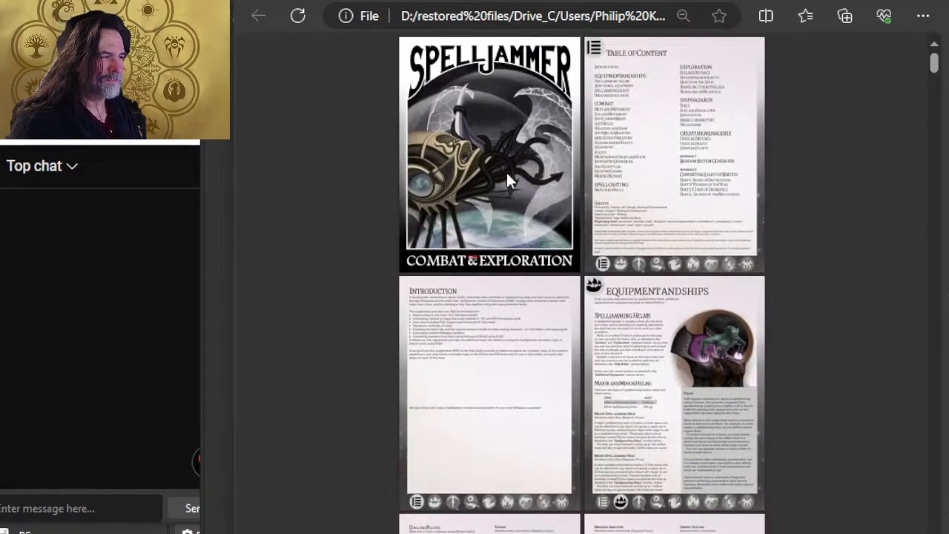
# Look through the ships and combat pages for the Ship Roles page and enlarge it to a readable size
pyautogui.scroll(-5, 505, 176)
pyautogui.scroll(-5, 507, 178)
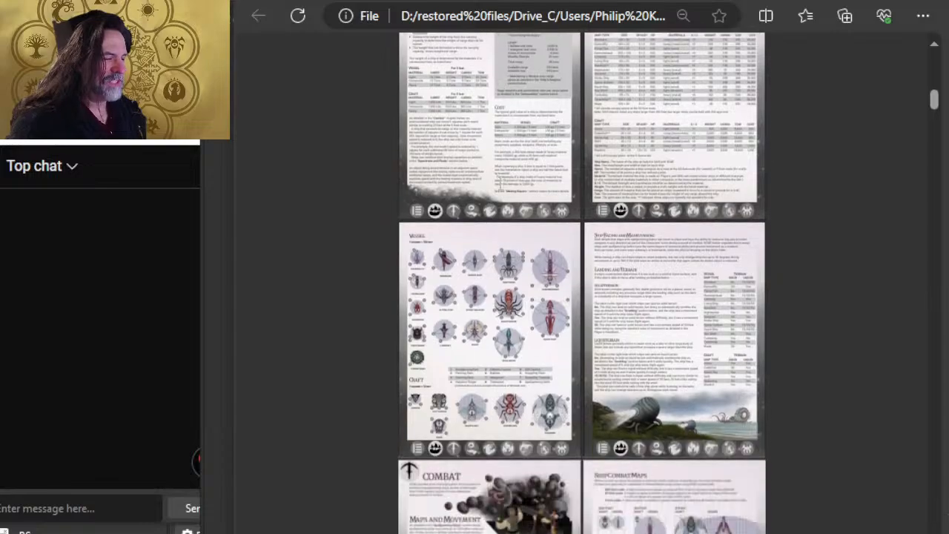
pyautogui.scroll(-8, 521, 231)
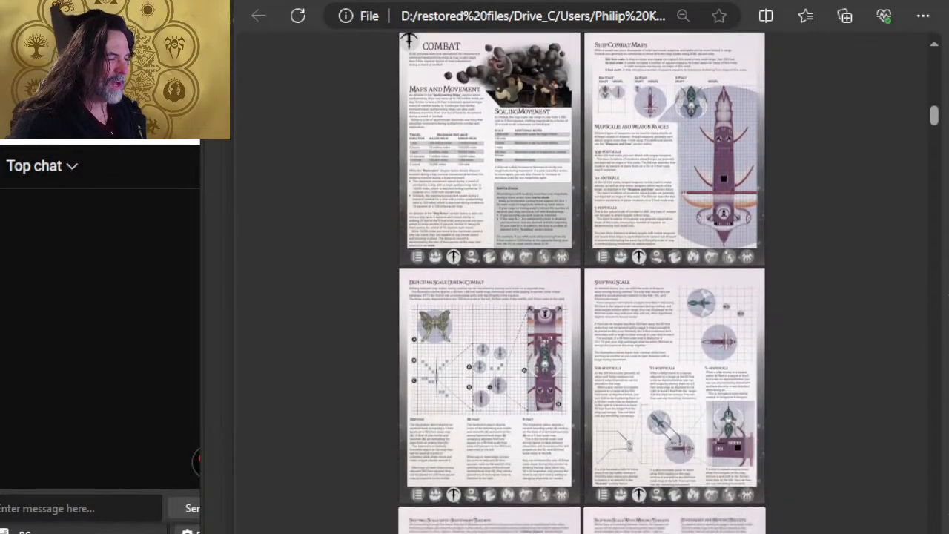
pyautogui.scroll(-6, 521, 231)
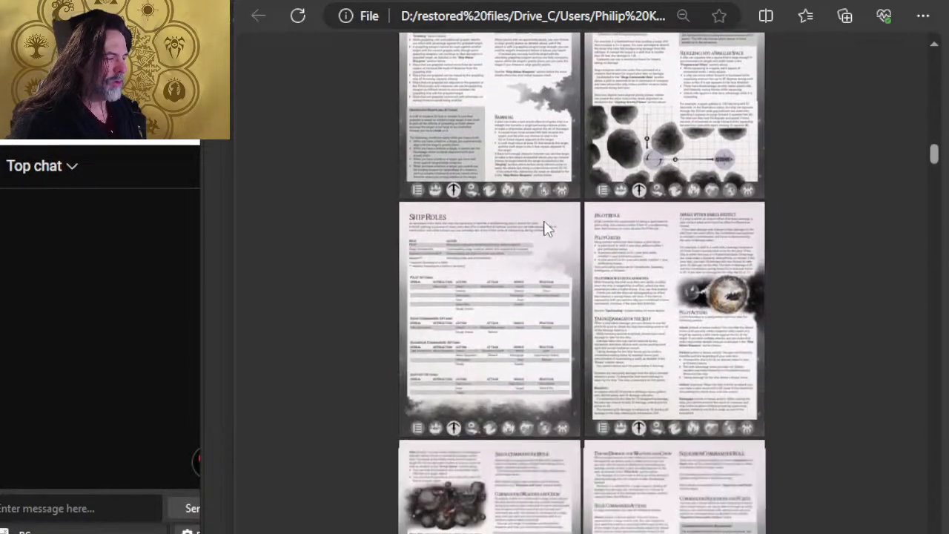
pyautogui.scroll(2, 552, 247)
pyautogui.scroll(-2, 549, 248)
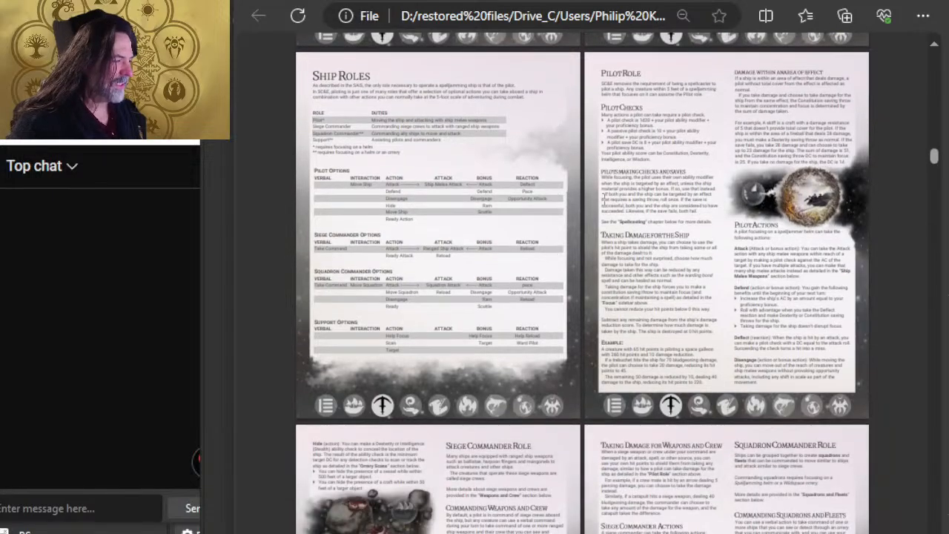
pyautogui.scroll(3, 331, 228)
pyautogui.hscroll(-3, 319, 204)
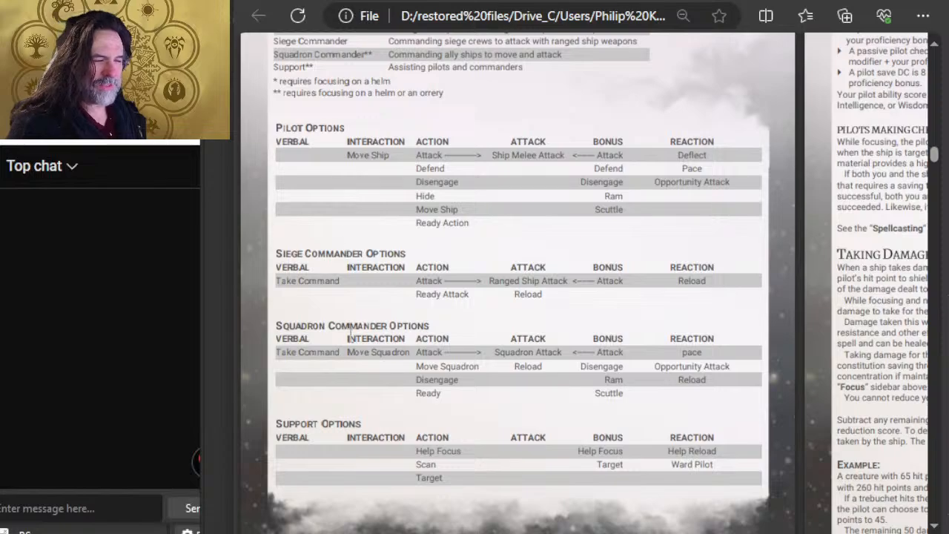
# Examine the Ship Roles page, covering the role duties and the pilot, siege commander, squadron commander and support option tables
pyautogui.scroll(-2, 370, 265)
pyautogui.scroll(4, 367, 163)
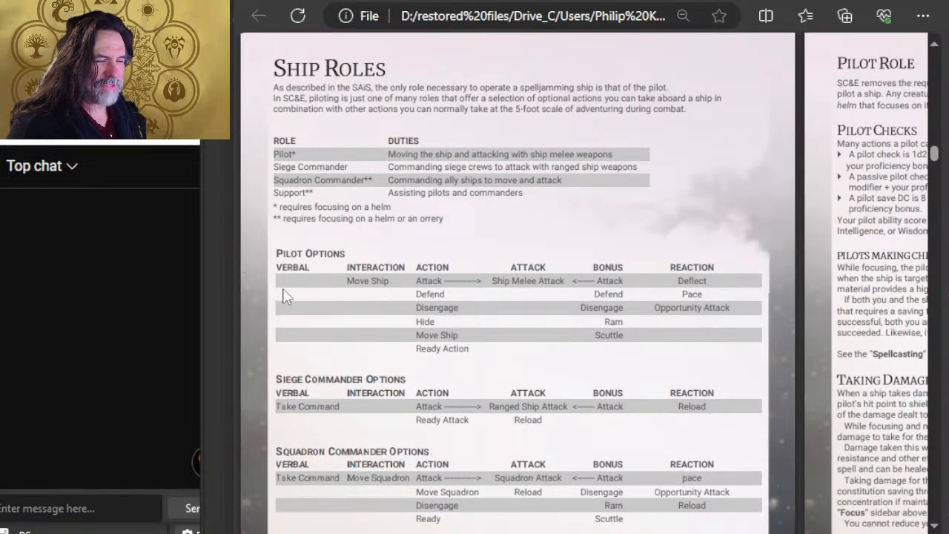
pyautogui.scroll(-2, 384, 122)
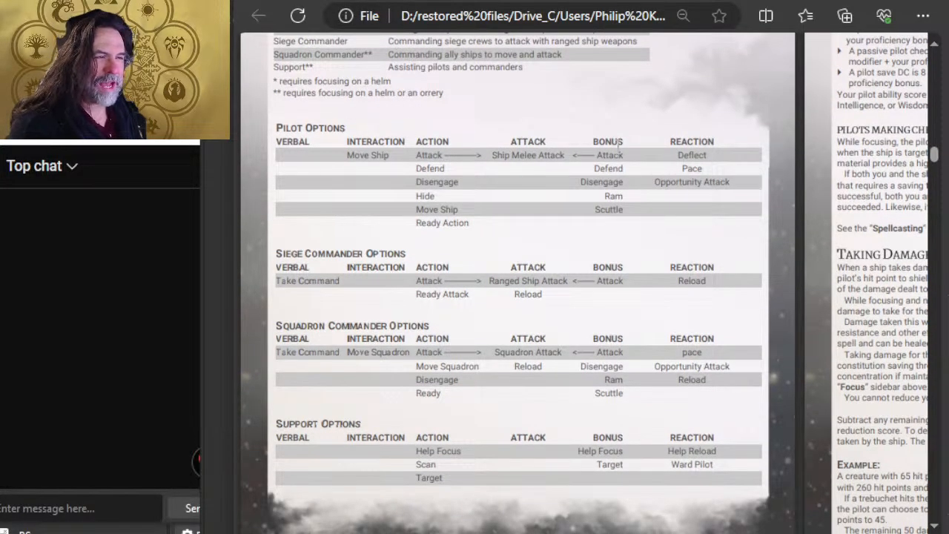
pyautogui.scroll(-2, 407, 215)
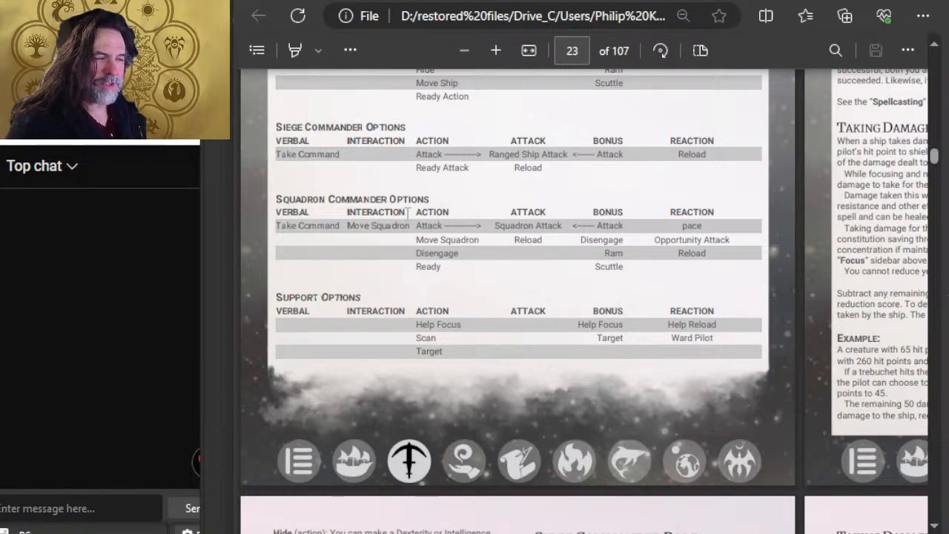
pyautogui.scroll(2, 406, 213)
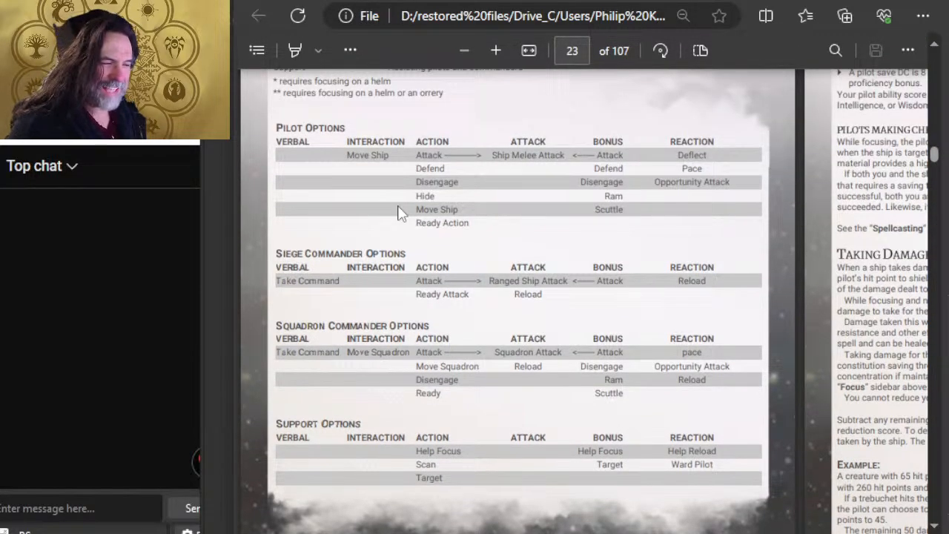
pyautogui.scroll(-2, 406, 215)
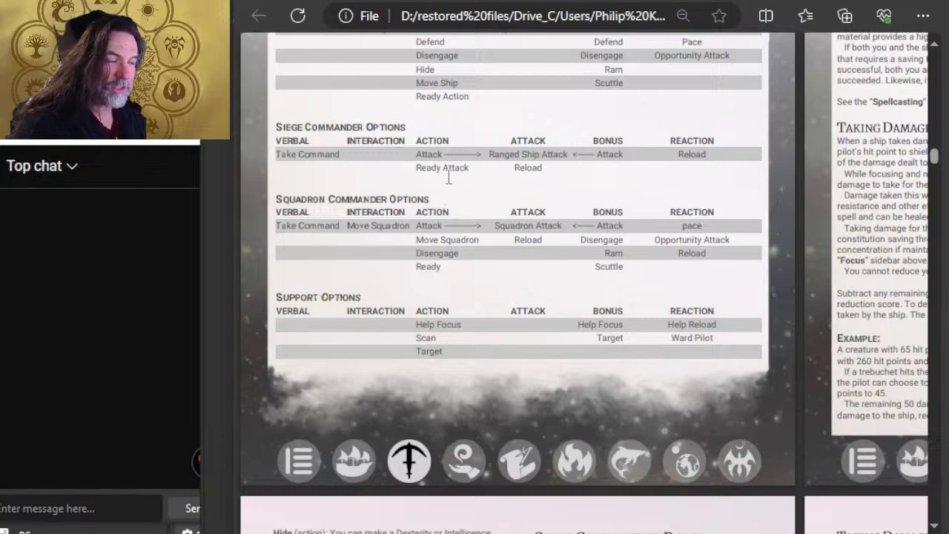
pyautogui.scroll(3, 448, 177)
pyautogui.scroll(-3, 343, 165)
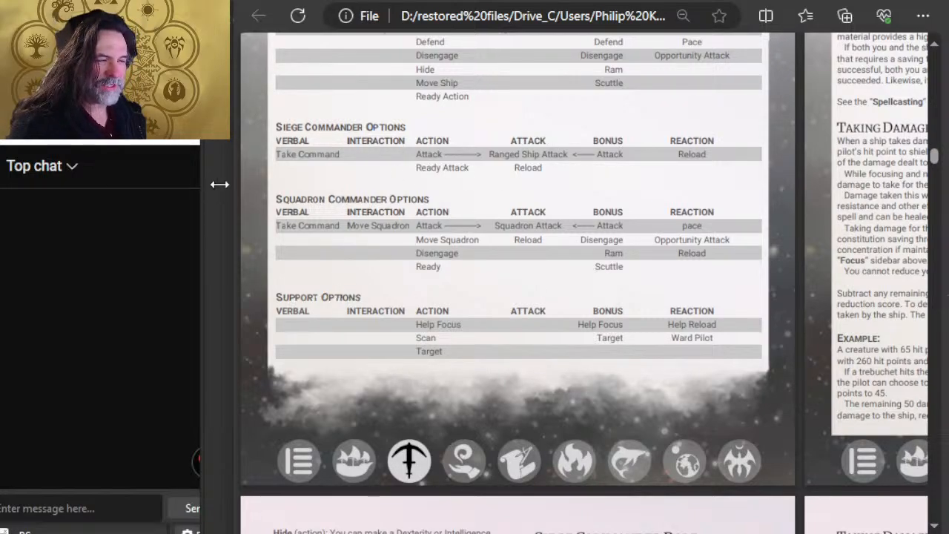
pyautogui.scroll(3, 408, 181)
pyautogui.scroll(-3, 442, 296)
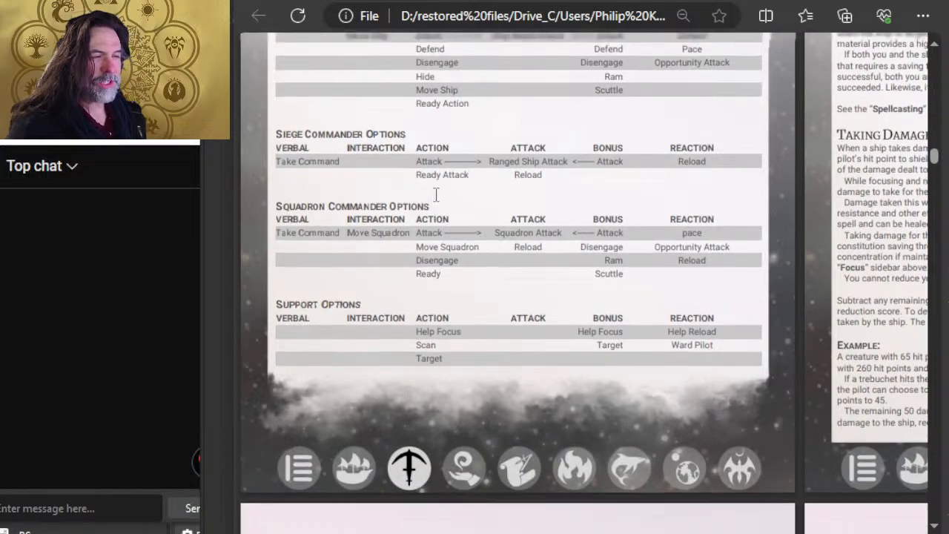
pyautogui.scroll(3, 436, 194)
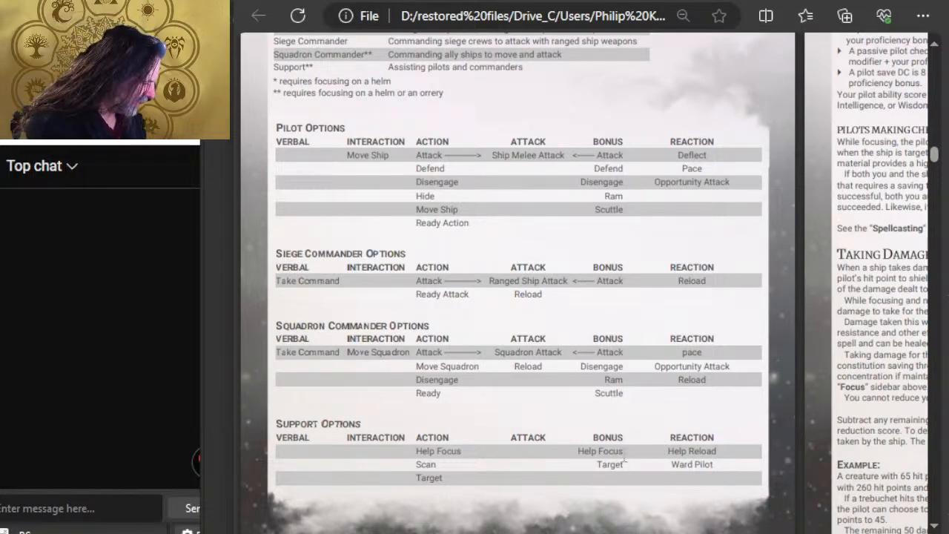
pyautogui.scroll(-2, 625, 462)
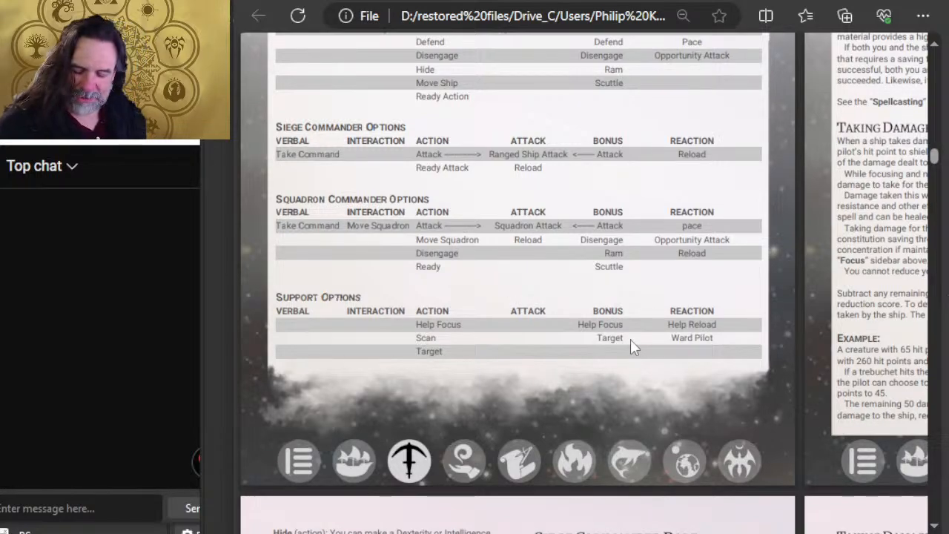
pyautogui.scroll(1, 642, 293)
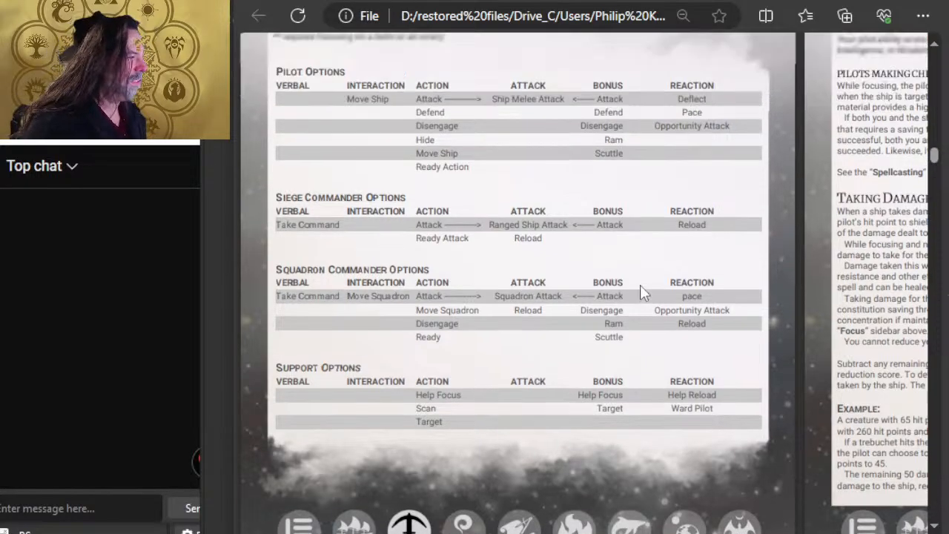
pyautogui.scroll(1, 642, 293)
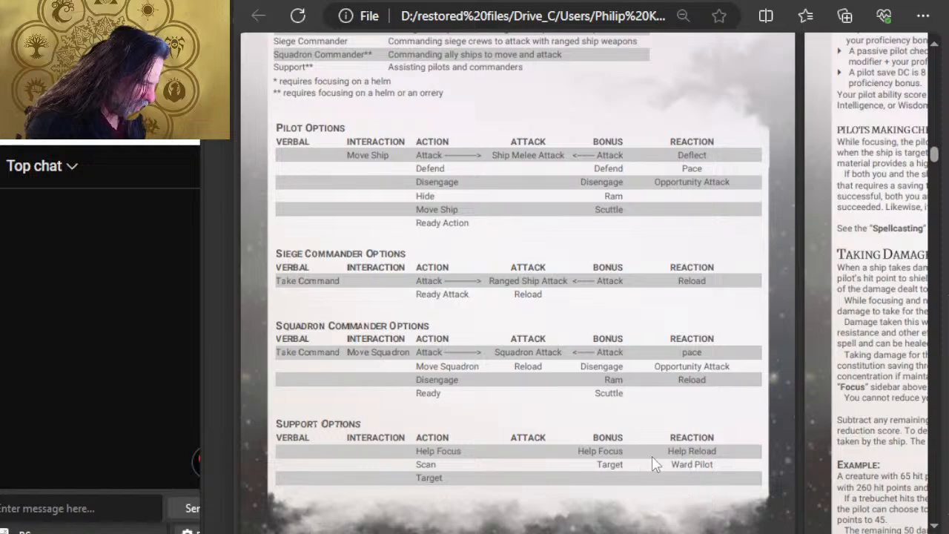
pyautogui.scroll(-2, 653, 444)
pyautogui.scroll(2, 655, 356)
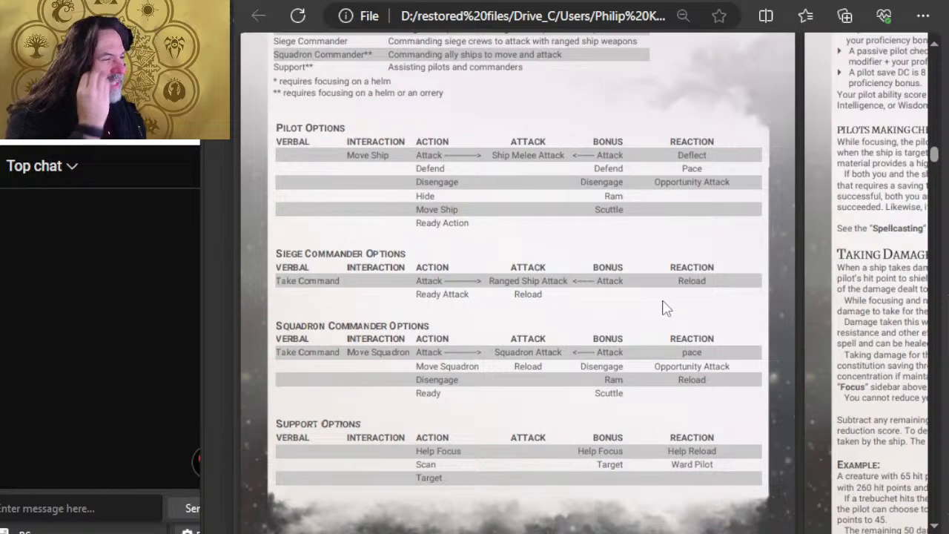
# Review the siege commander role and command checks, and zoom out to look over the squadron commander and support pages
pyautogui.scroll(-8, 640, 258)
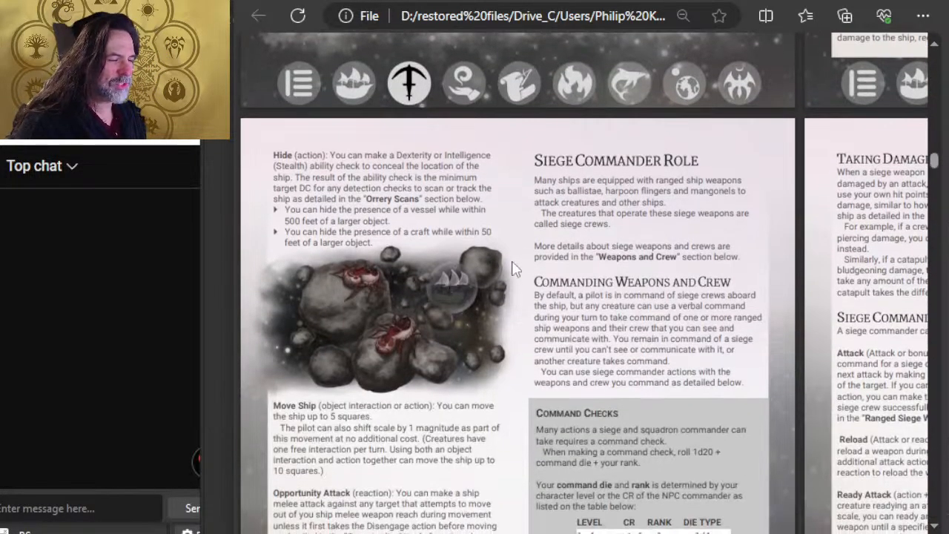
pyautogui.scroll(-4, 600, 259)
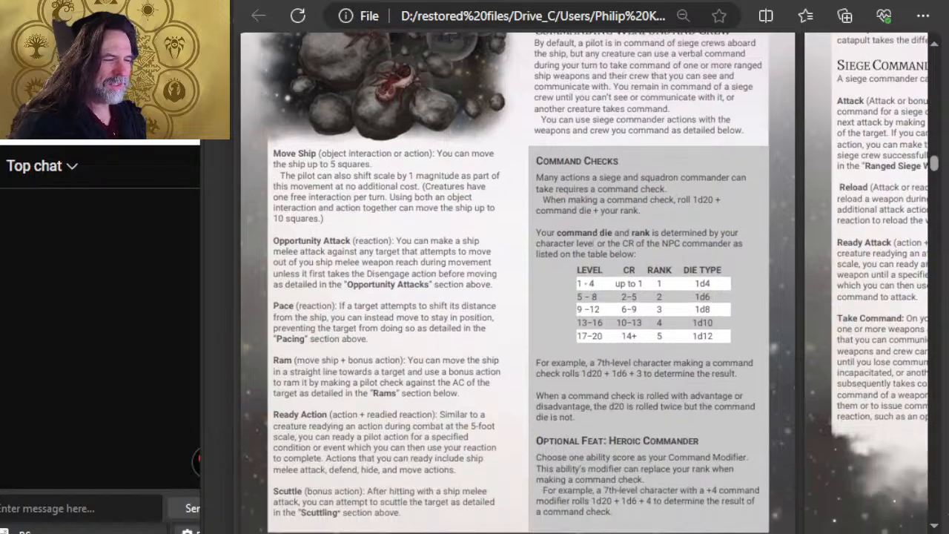
pyautogui.scroll(-4, 585, 282)
pyautogui.keyDown('ctrl'); pyautogui.scroll(-2, 587, 259); pyautogui.keyUp('ctrl')
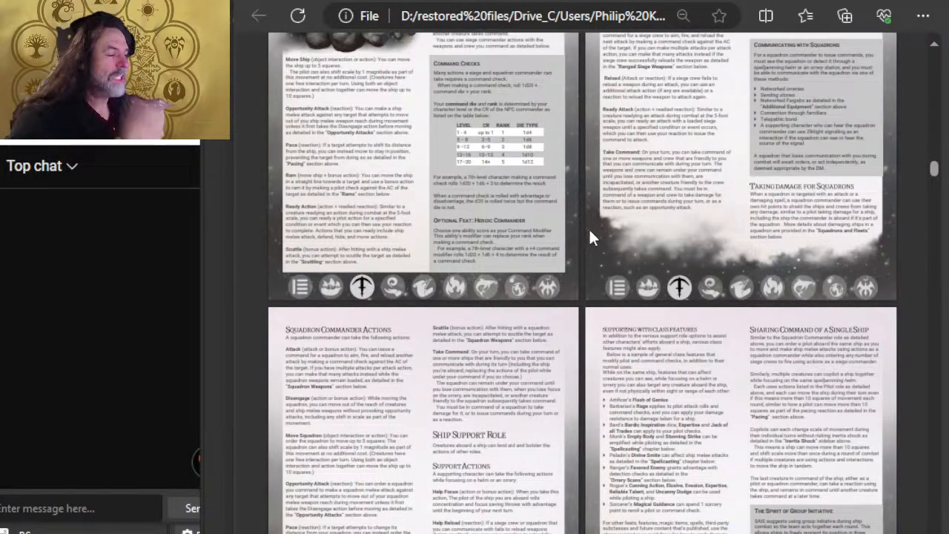
pyautogui.scroll(-8, 586, 222)
pyautogui.hotkey('alt', 'Tab')
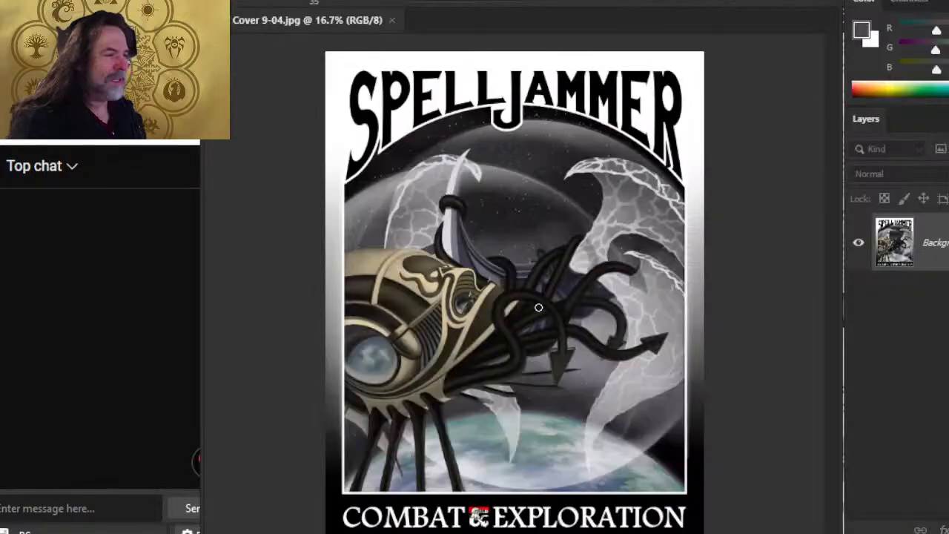
pyautogui.hotkey('alt', 'Tab')
pyautogui.hotkey('alt', 'Tab')
pyautogui.hotkey('alt', 'Tab')
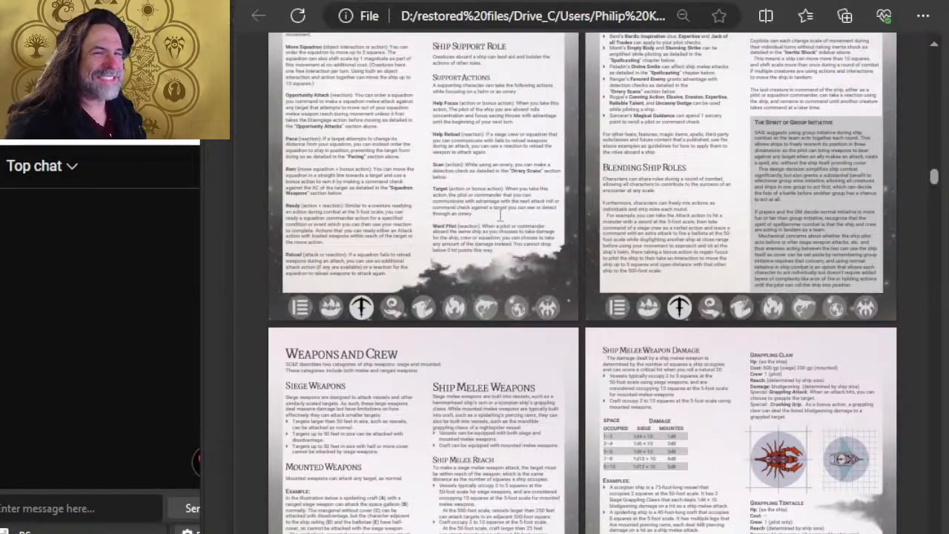
# Skim the ship weapons pages and jump to Appendix 2: Converting Light of Xaryxis
pyautogui.scroll(-8, 500, 215)
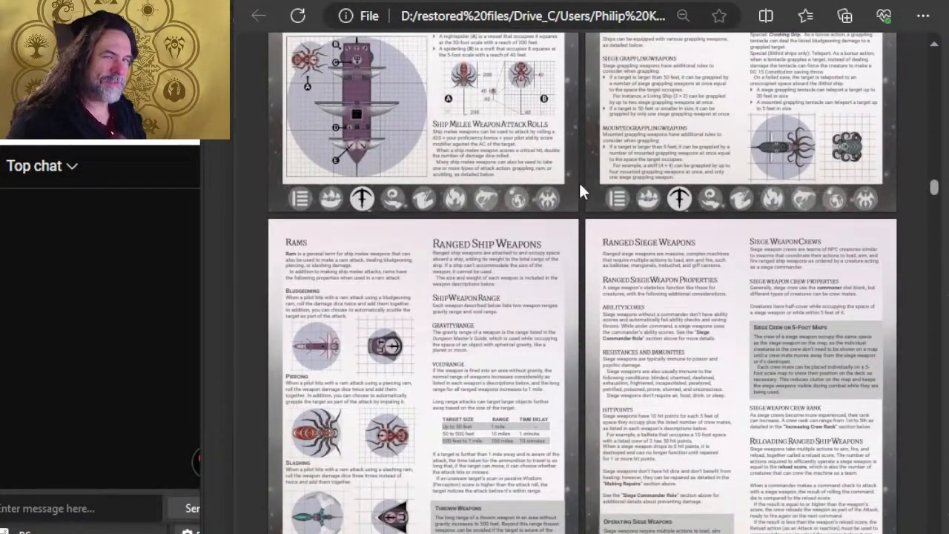
pyautogui.click(862, 201)
pyautogui.scroll(4, 558, 241)
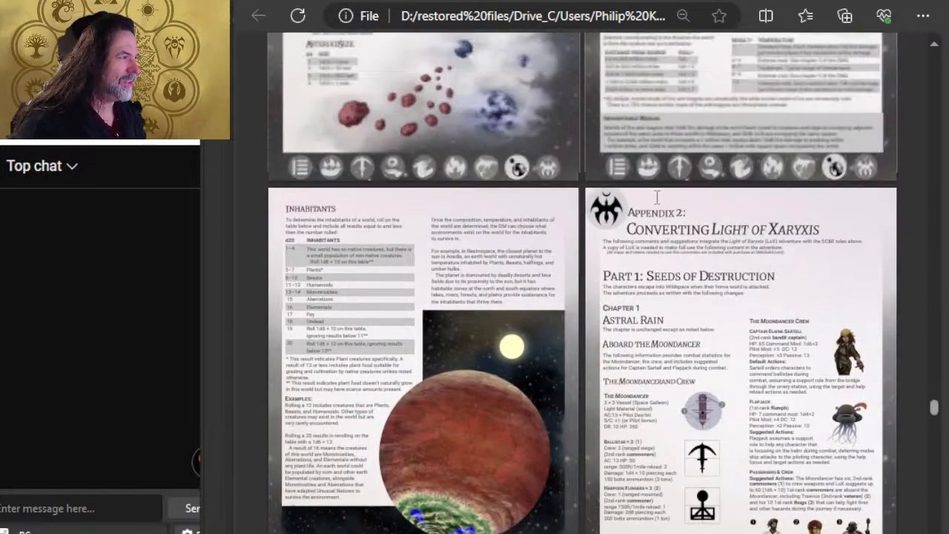
pyautogui.scroll(-2, 758, 234)
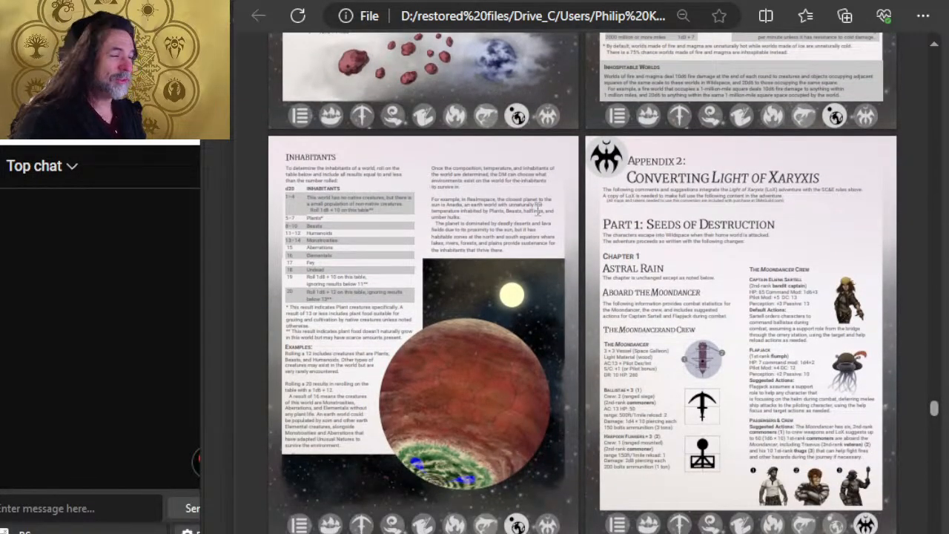
# Look over the random system generator tables in Appendix 1 and go back to the Traveling in Wildspace section
pyautogui.scroll(10, 538, 212)
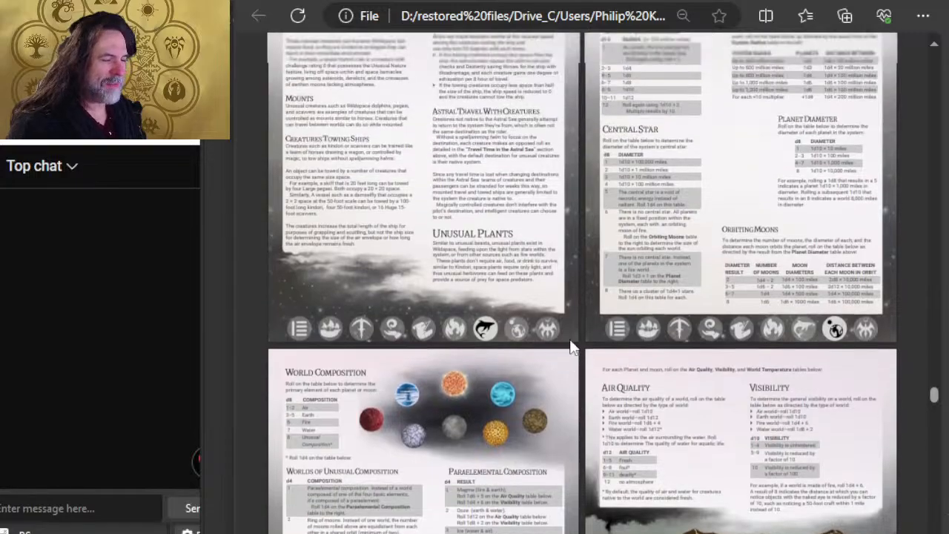
pyautogui.scroll(2, 571, 346)
pyautogui.scroll(-3, 593, 296)
pyautogui.scroll(3, 630, 222)
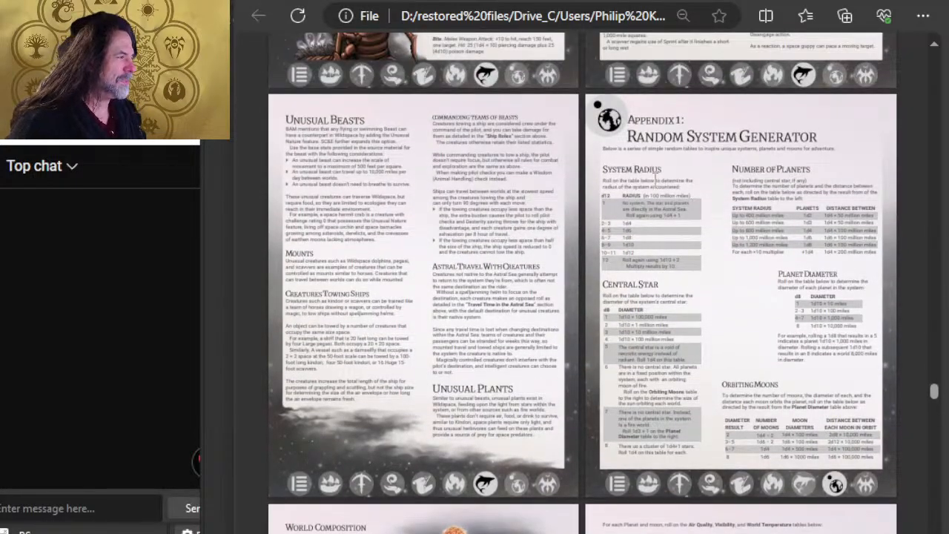
pyautogui.scroll(8, 570, 252)
pyautogui.scroll(-14, 563, 252)
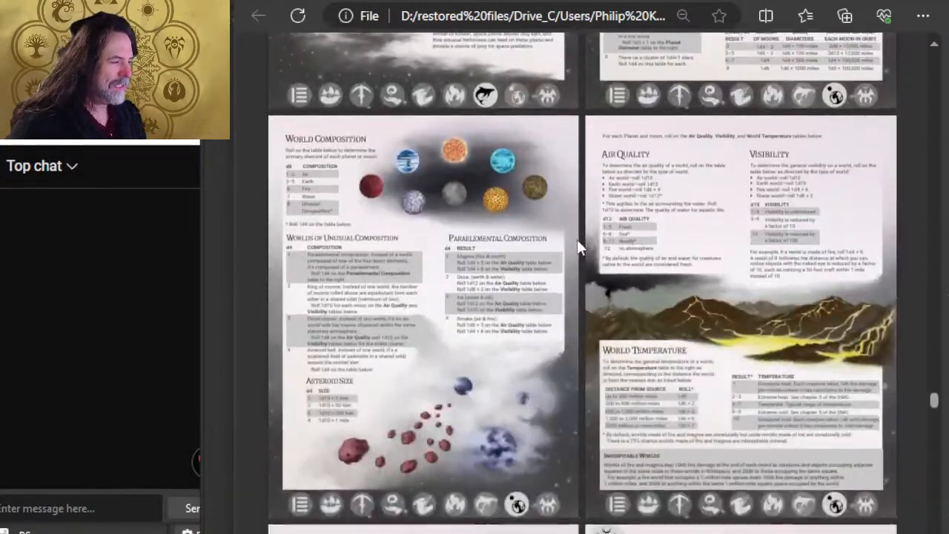
pyautogui.scroll(20, 577, 240)
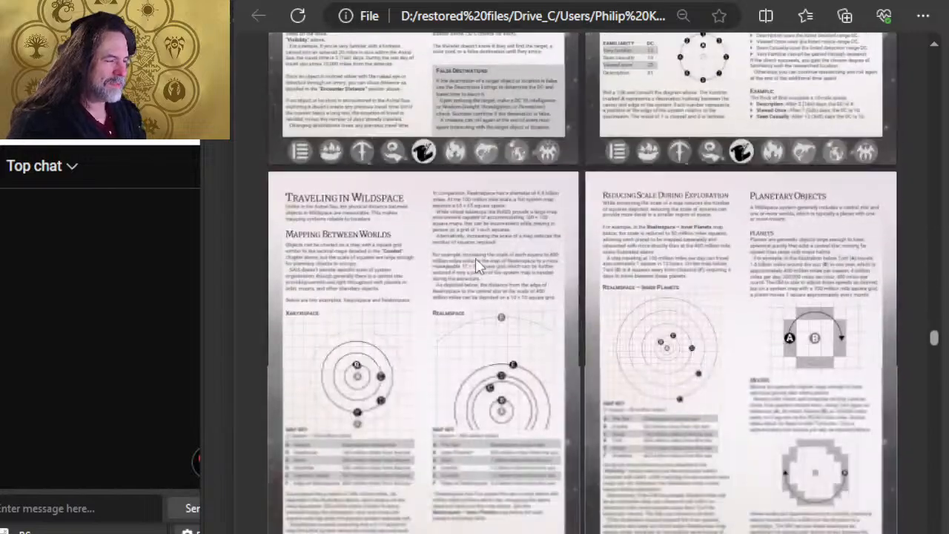
# Examine the Xaryxispace and Realmspace example maps and their map keys in the Traveling in Wildspace section
pyautogui.scroll(-3, 477, 266)
pyautogui.scroll(4, 476, 245)
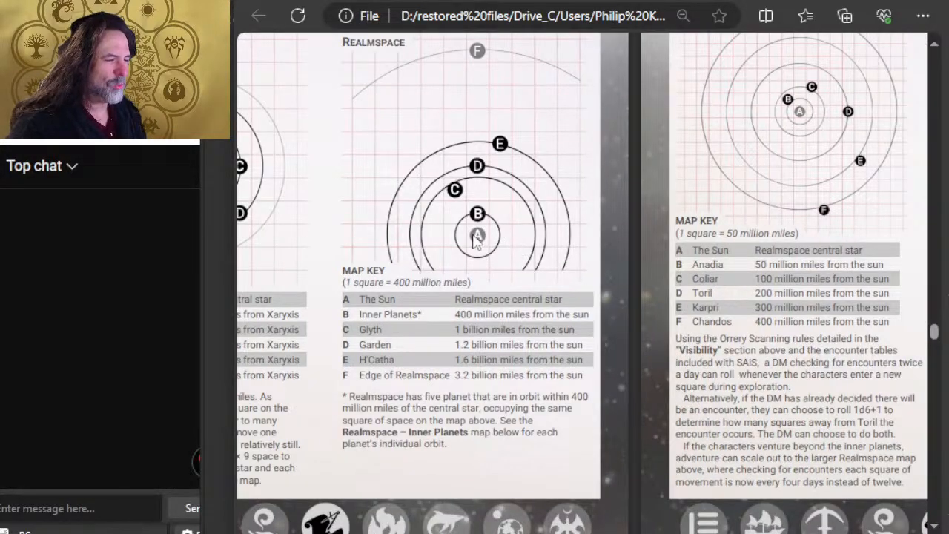
pyautogui.scroll(2, 476, 236)
pyautogui.hscroll(-3, 445, 239)
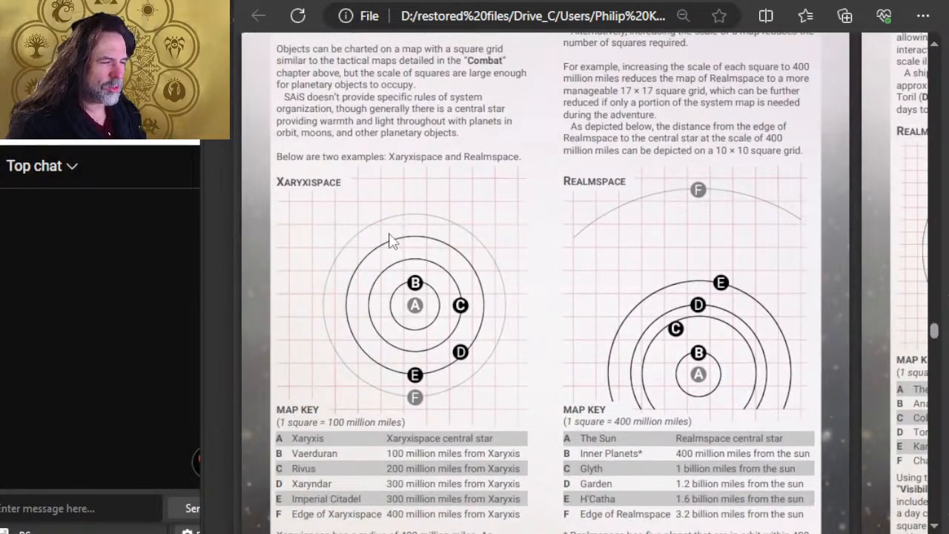
pyautogui.scroll(-3, 583, 314)
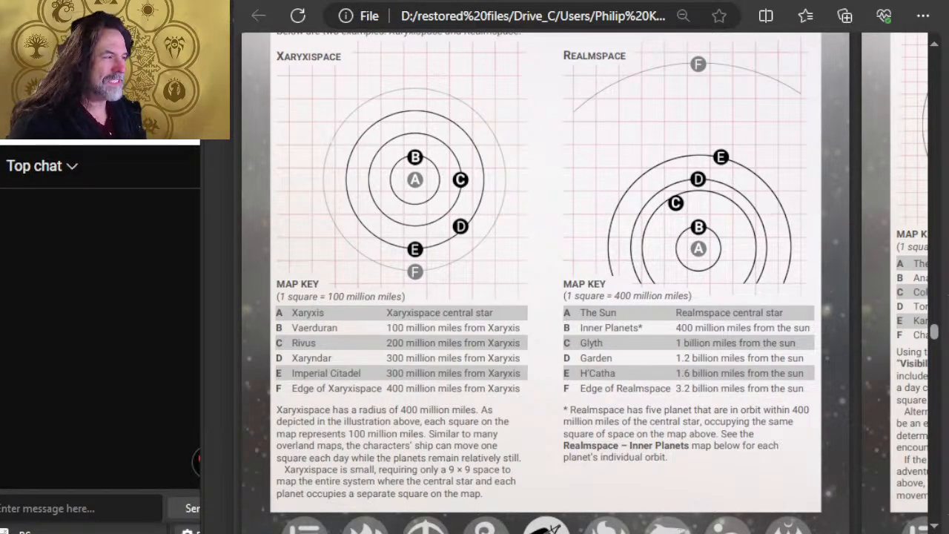
# Look over the Reducing Scale During Exploration and Planetary Objects page, including the Realmspace – Inner Planets map
pyautogui.scroll(6, 476, 149)
pyautogui.hscroll(8, 519, 133)
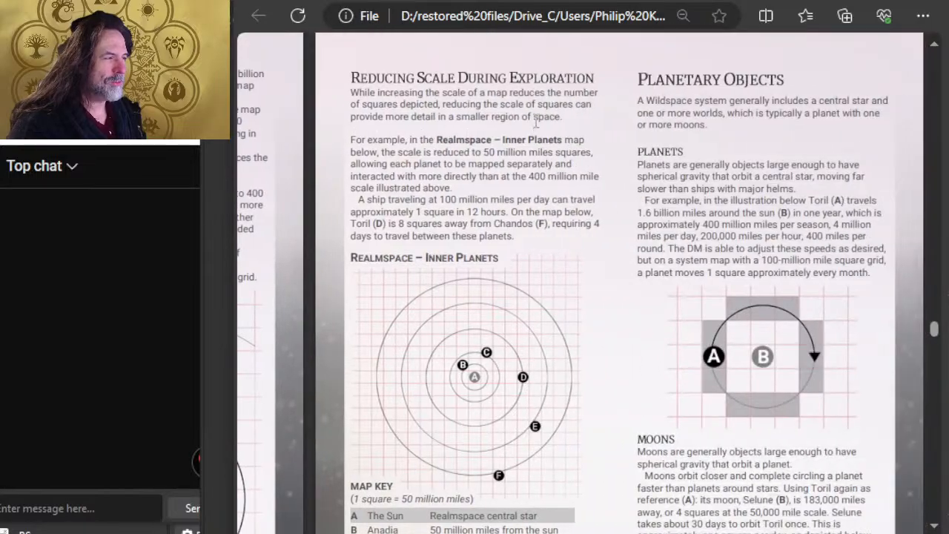
pyautogui.scroll(-5, 535, 123)
pyautogui.scroll(3, 613, 200)
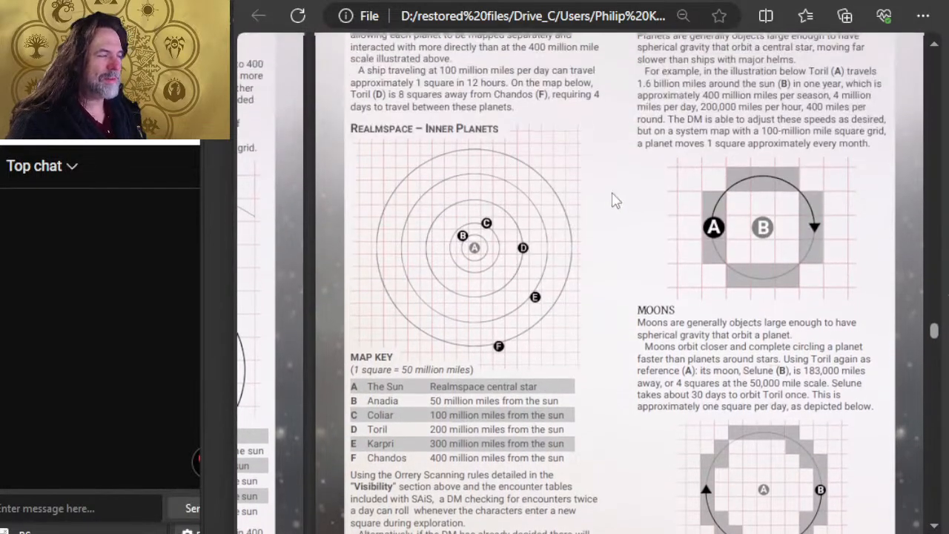
pyautogui.scroll(3, 613, 200)
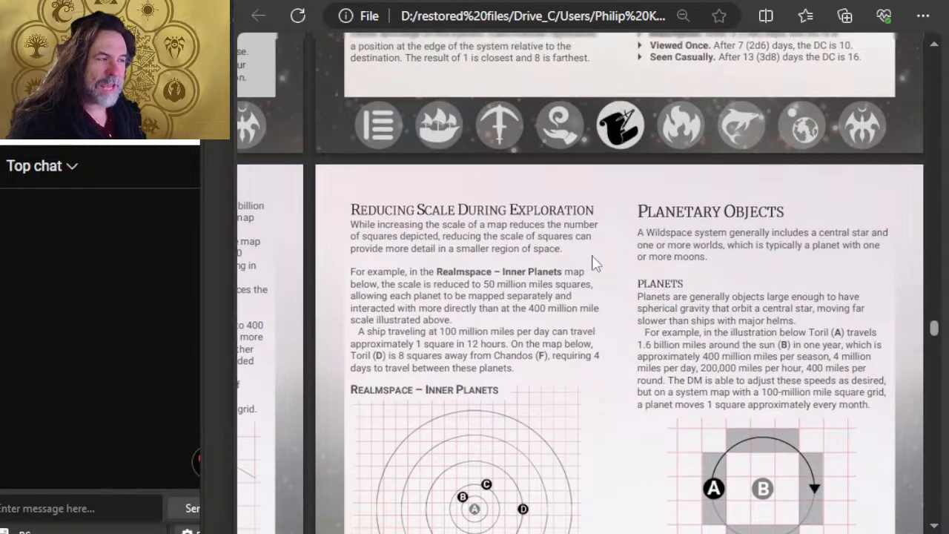
# Go back to the Color Pools and Gaining Familiarity page and zoom out to look over Traveling the Astral Sea
pyautogui.scroll(3, 593, 263)
pyautogui.scroll(6, 597, 267)
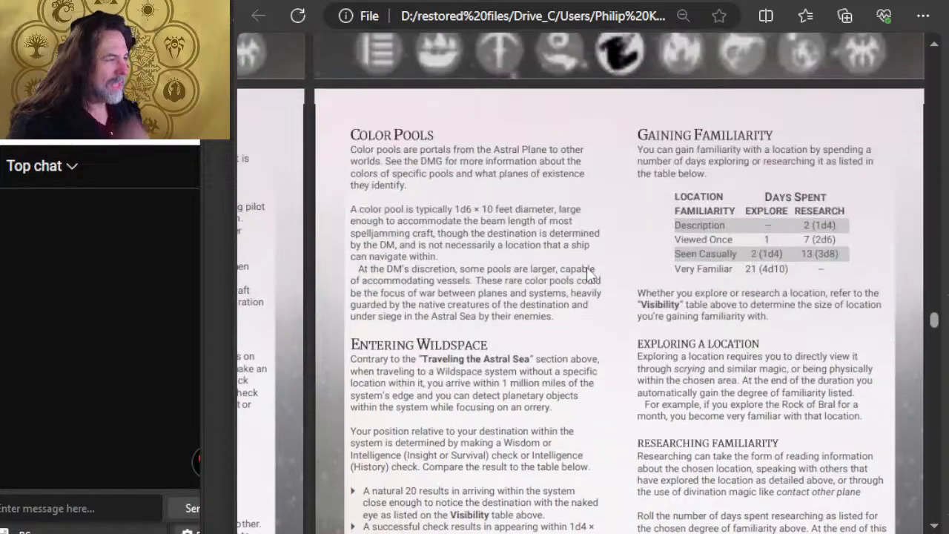
pyautogui.scroll(2, 588, 273)
pyautogui.hscroll(-2, 483, 260)
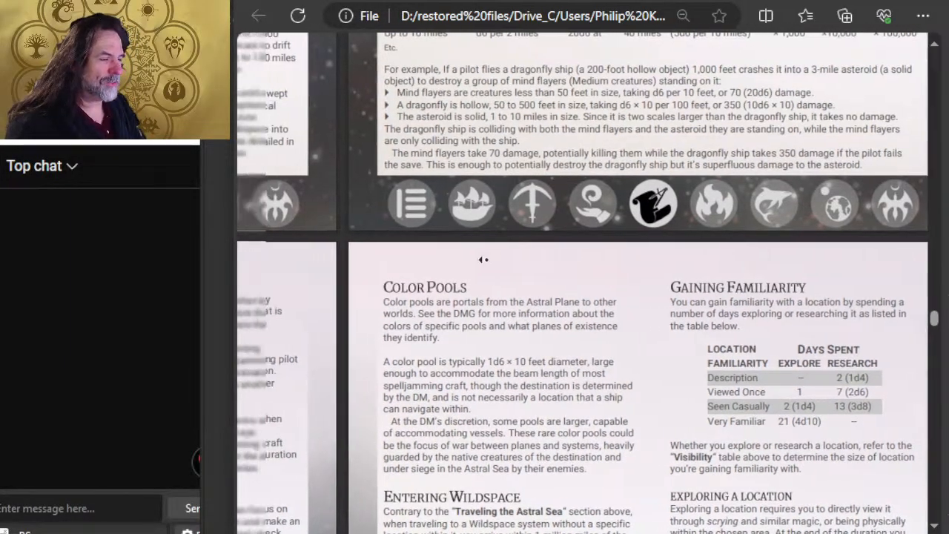
pyautogui.hscroll(-3, 484, 259)
pyautogui.scroll(-3, 467, 258)
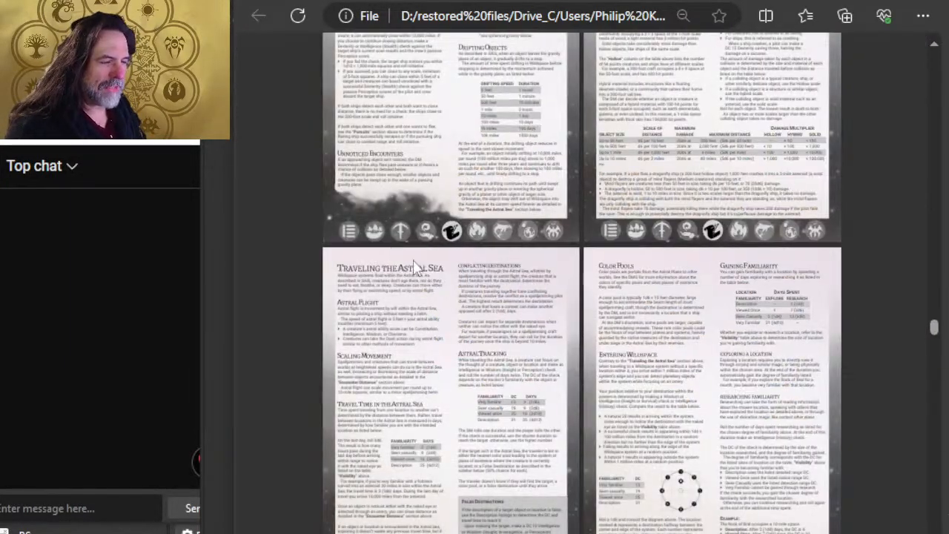
pyautogui.scroll(2, 413, 259)
pyautogui.scroll(-5, 526, 221)
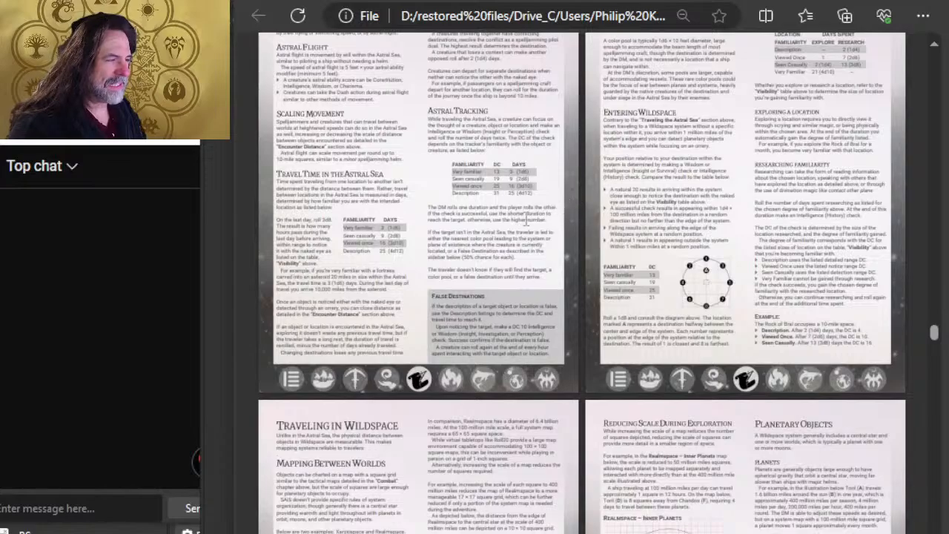
# Skim the hazard pages on fires, foul and deadly air, infestation, morale and mutiny, and wildstorms
pyautogui.scroll(-10, 526, 220)
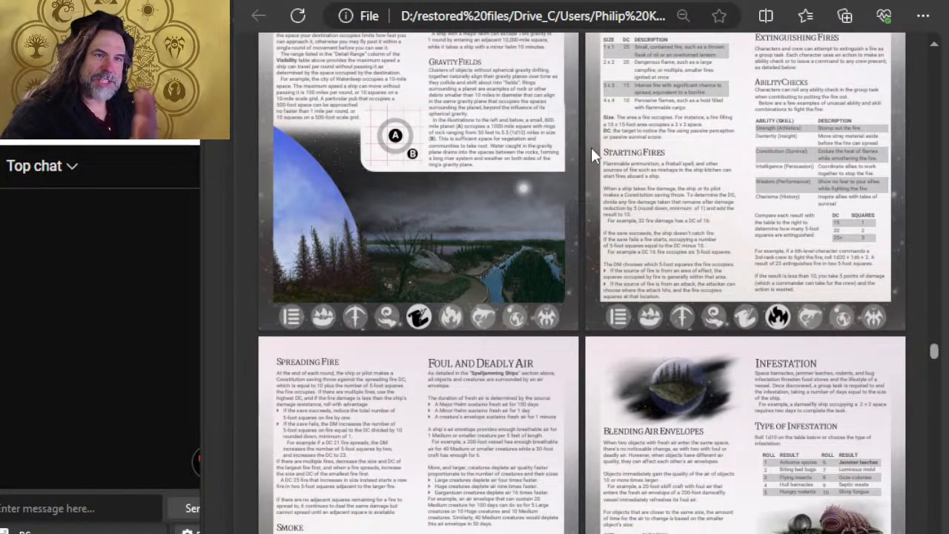
pyautogui.scroll(-5, 591, 147)
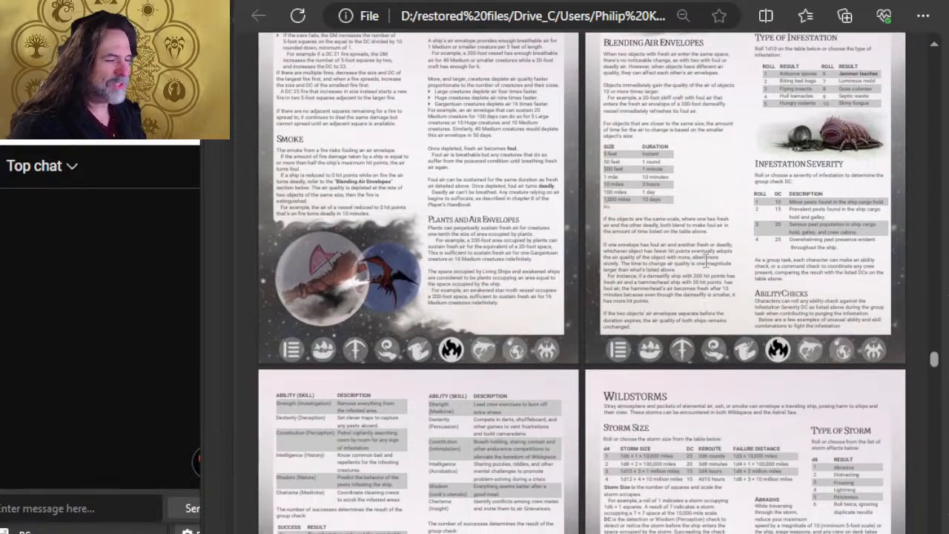
pyautogui.scroll(-6, 649, 216)
pyautogui.scroll(11, 649, 216)
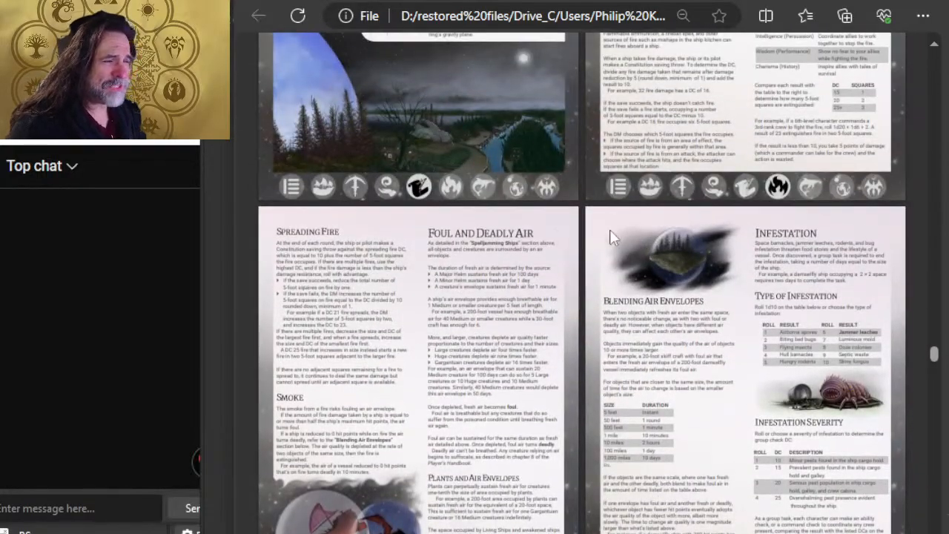
pyautogui.scroll(-13, 695, 247)
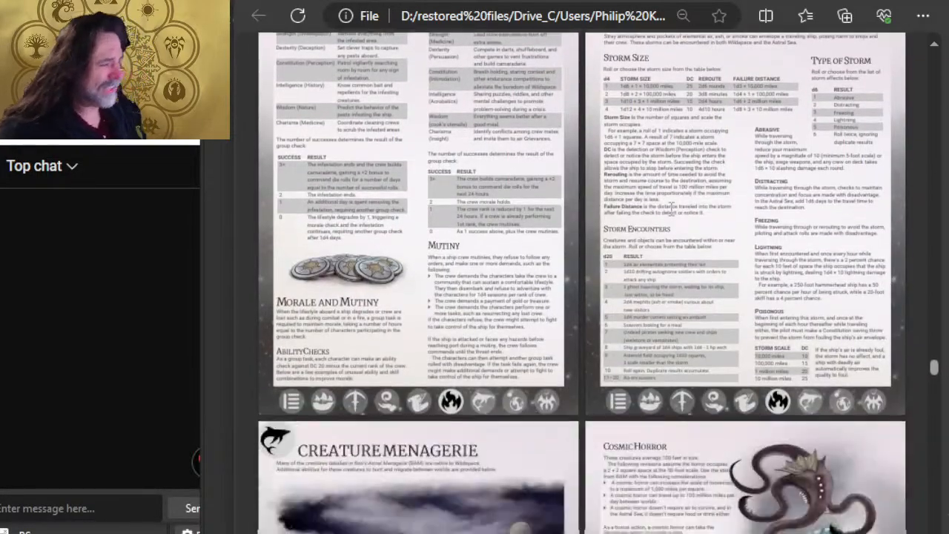
pyautogui.scroll(3, 750, 180)
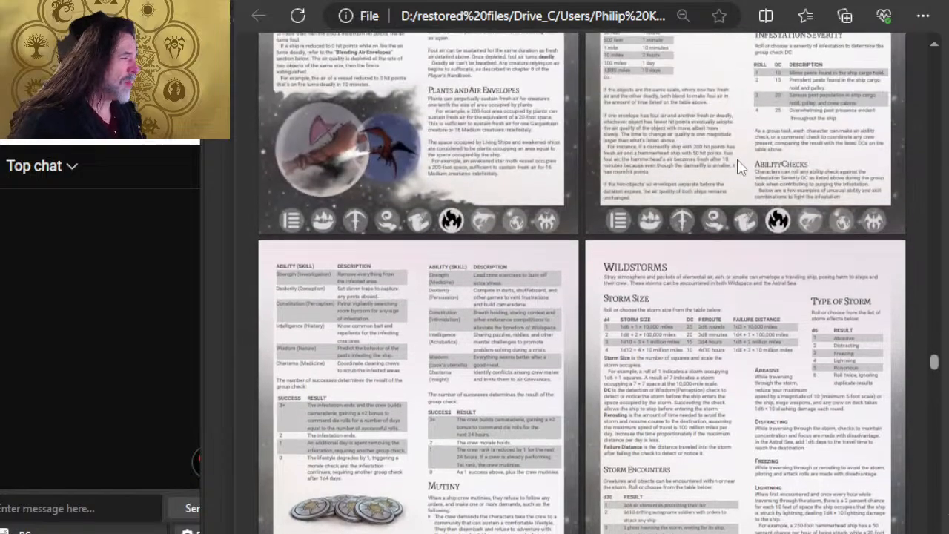
# Browse the Creature Menagerie chapter, zooming in on the kindori, lunar dragon and megapede entries
pyautogui.scroll(-7, 731, 206)
pyautogui.scroll(-1, 782, 141)
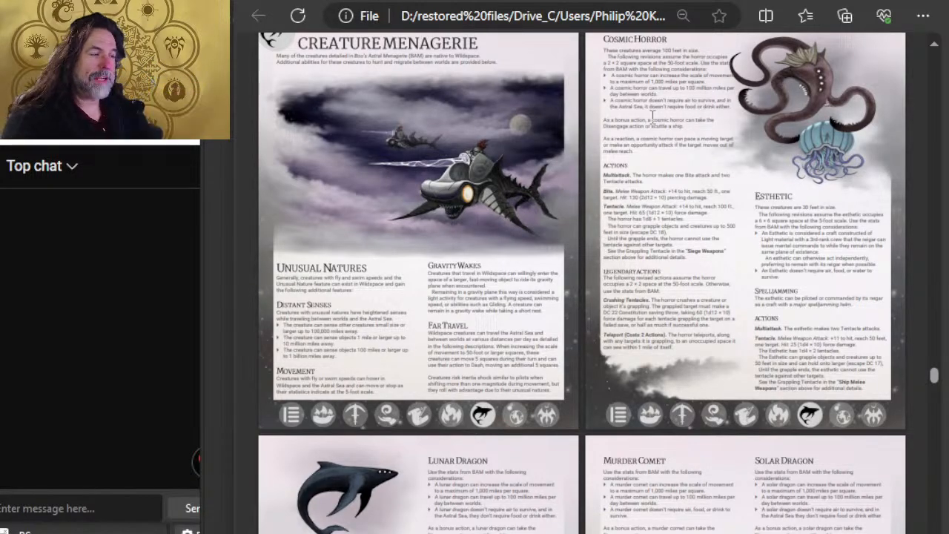
pyautogui.scroll(-5, 631, 191)
pyautogui.scroll(-1, 515, 306)
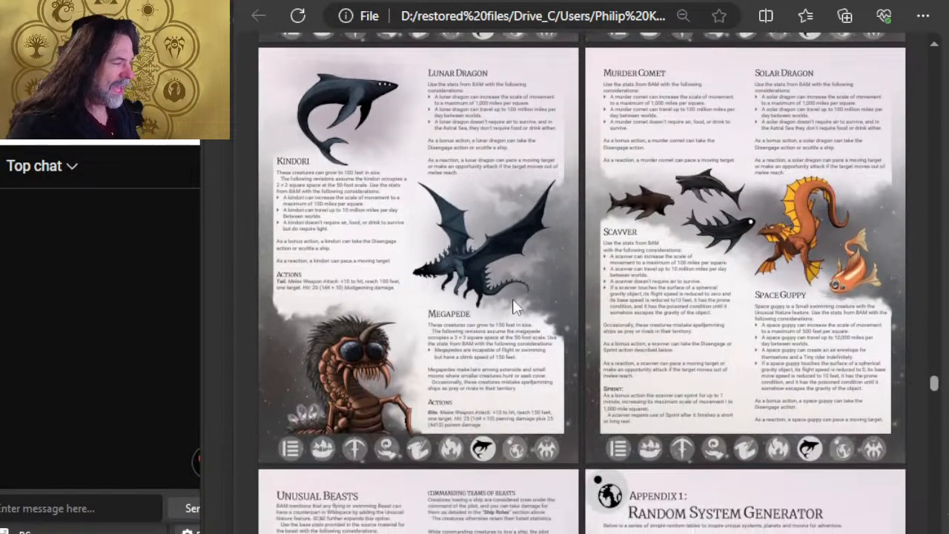
pyautogui.scroll(1, 333, 166)
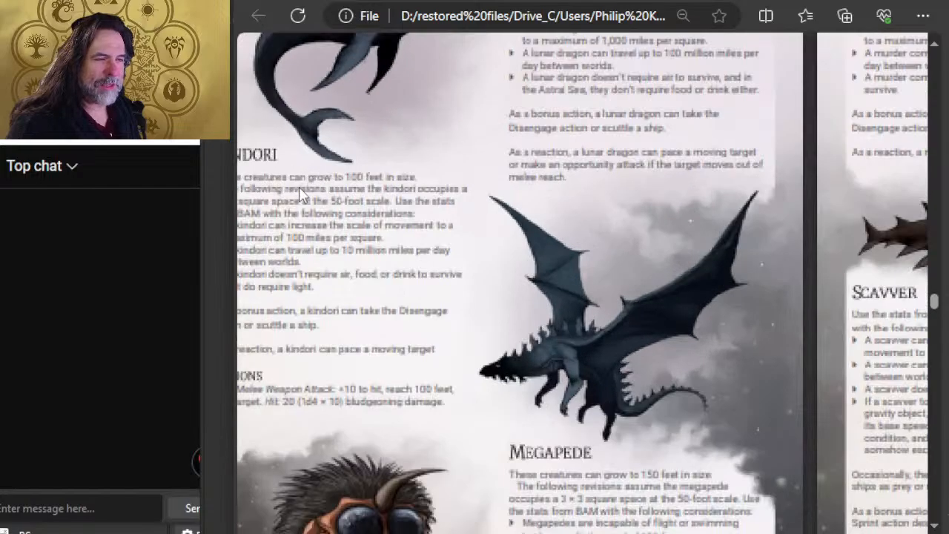
pyautogui.scroll(1, 495, 298)
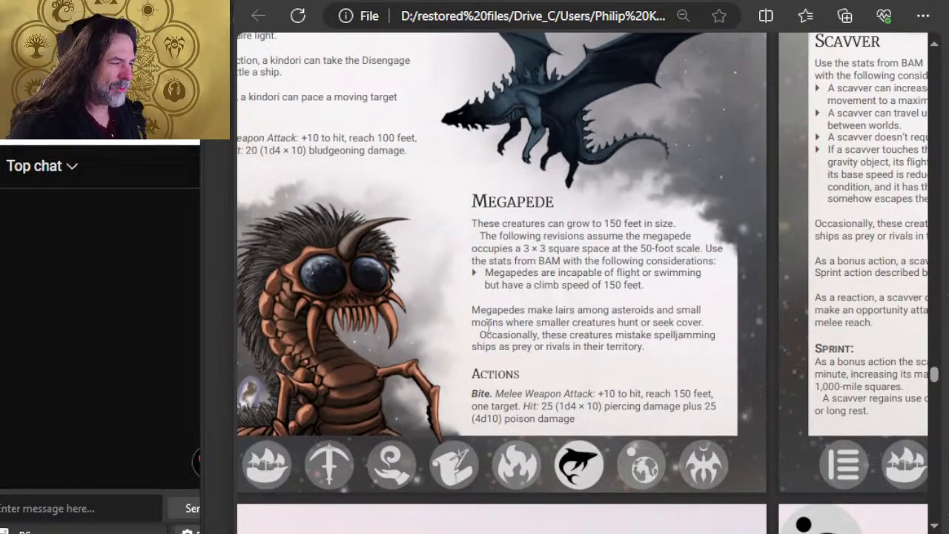
pyautogui.scroll(-5, 569, 274)
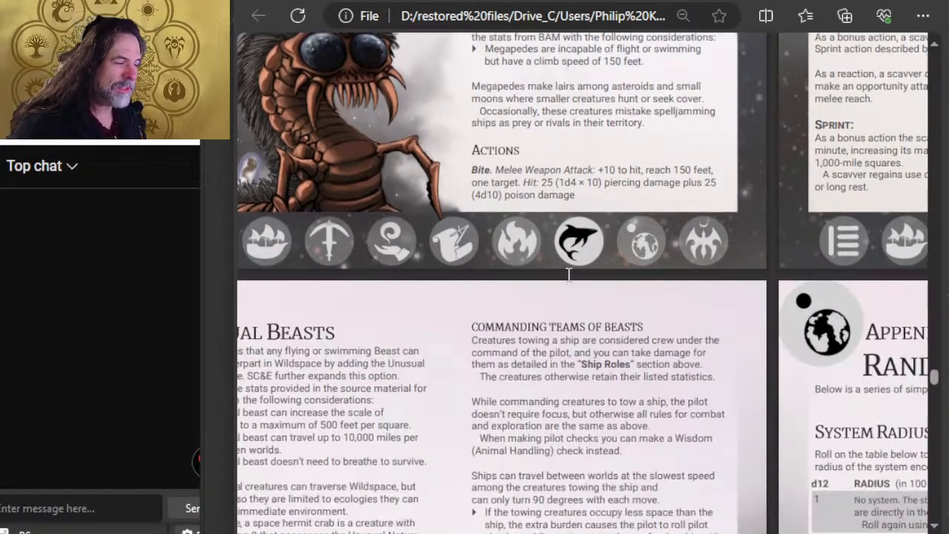
# Look over the Attack of the Star Moth pages, return to the start of Appendix 2, and close the chat sidebar
pyautogui.scroll(-2, 552, 269)
pyautogui.scroll(-15, 528, 269)
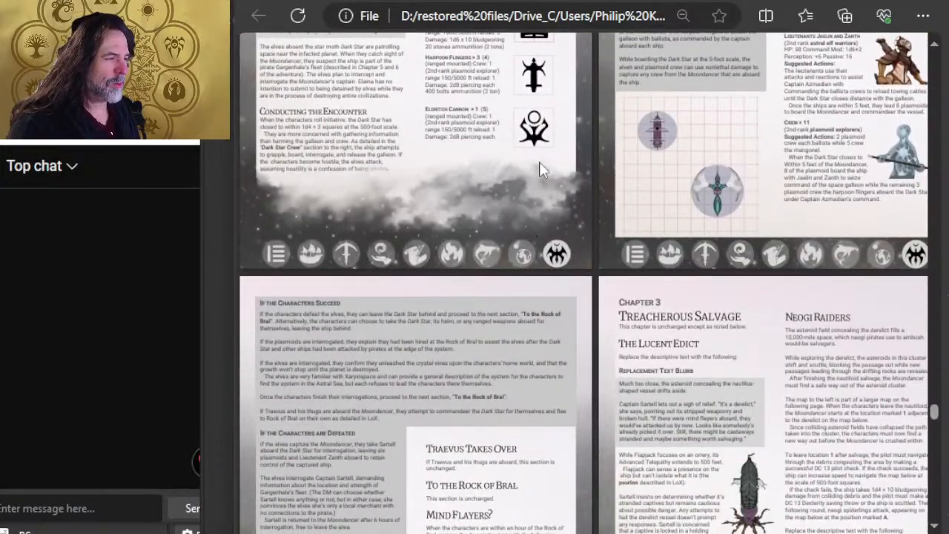
pyautogui.scroll(5, 539, 163)
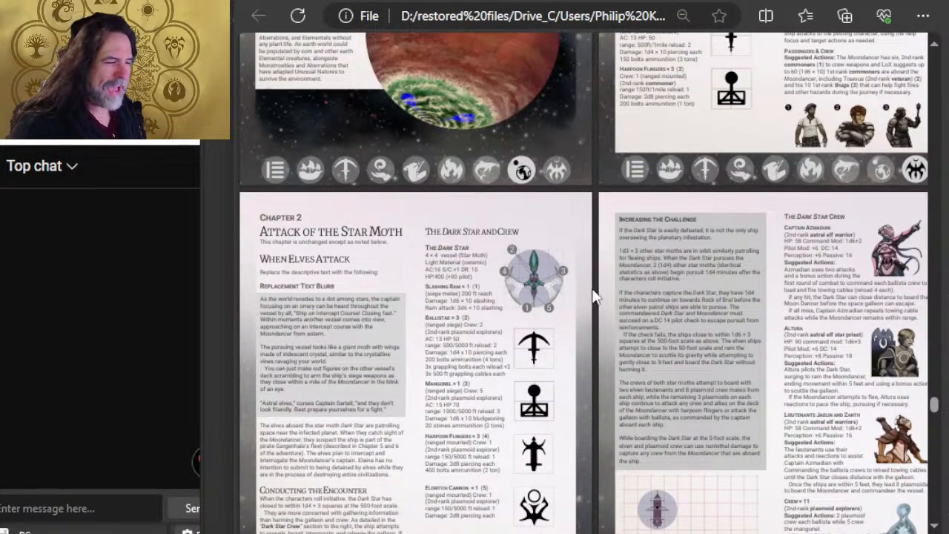
pyautogui.scroll(-2, 597, 297)
pyautogui.scroll(5, 627, 231)
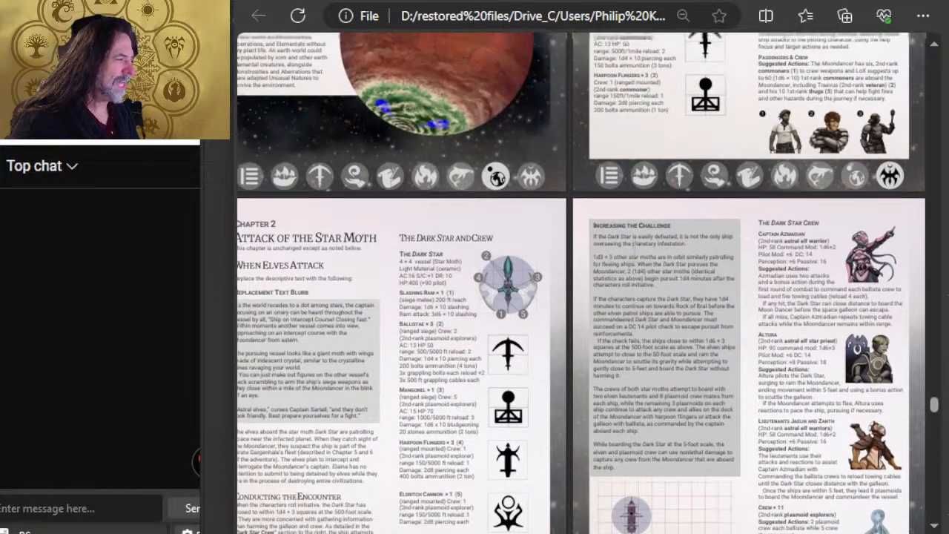
pyautogui.scroll(2, 627, 226)
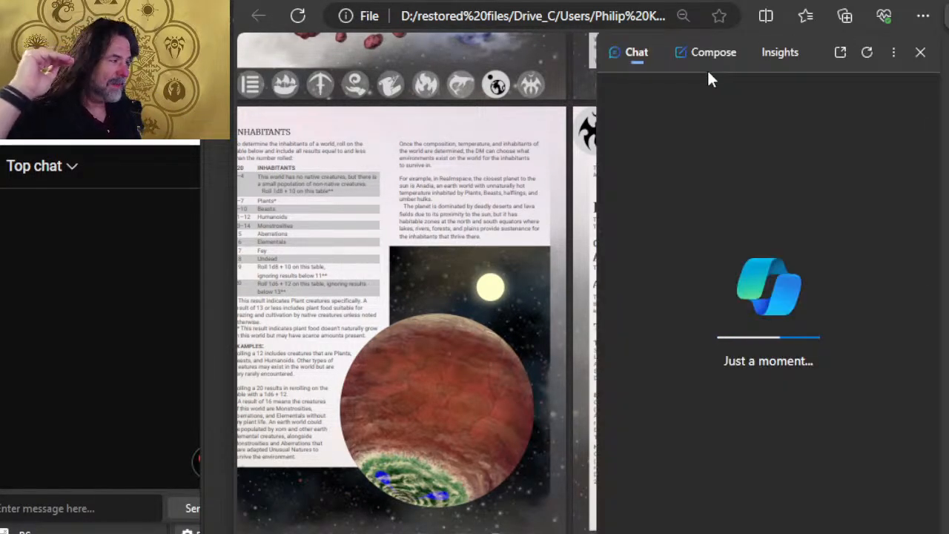
pyautogui.click(920, 52)
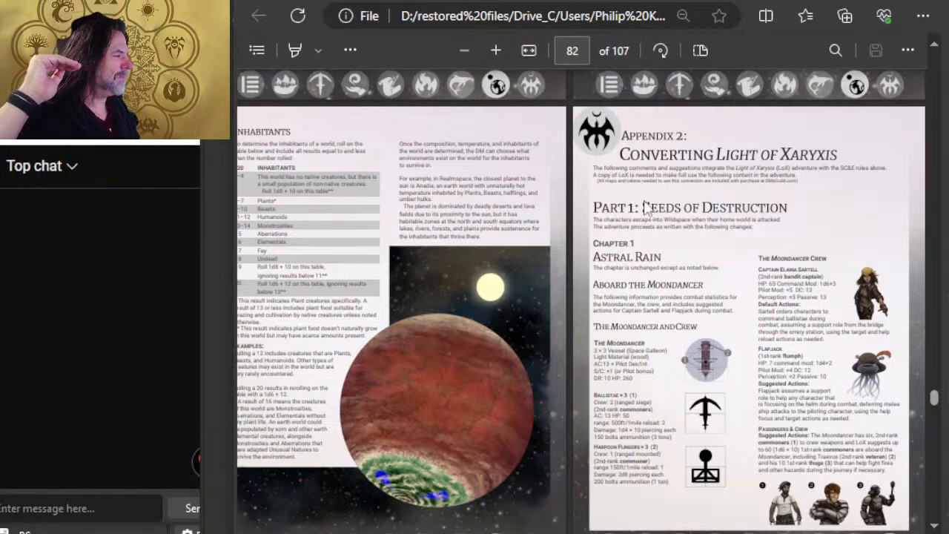
# Review the Light of Xaryxis conversion from Chapter 1 through Chapter 4, covering the asteroid cluster map and spiderling ships
pyautogui.scroll(-12, 630, 222)
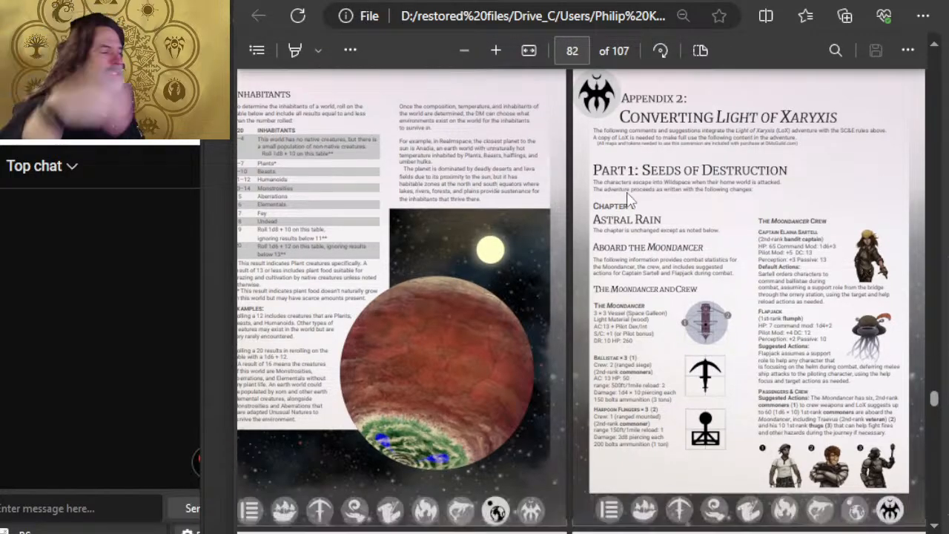
pyautogui.scroll(-7, 630, 226)
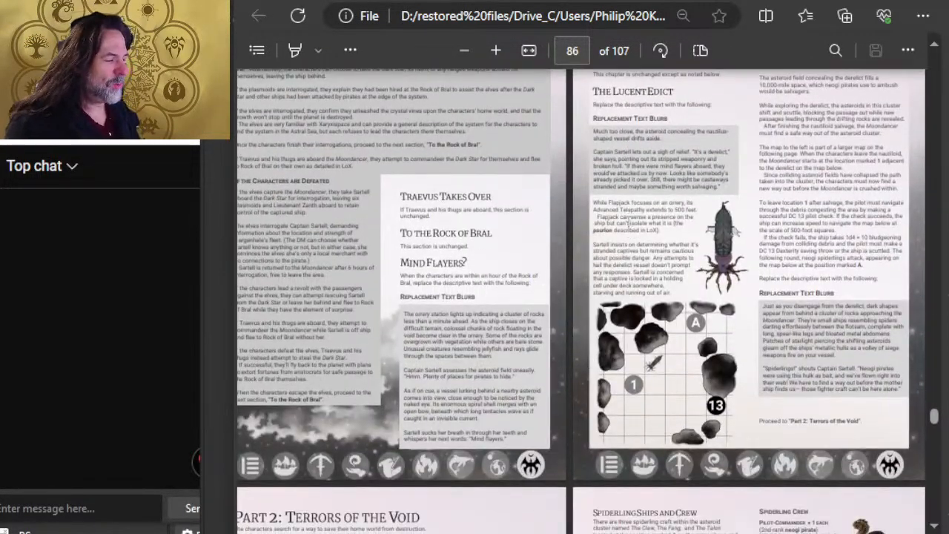
pyautogui.scroll(-4, 528, 241)
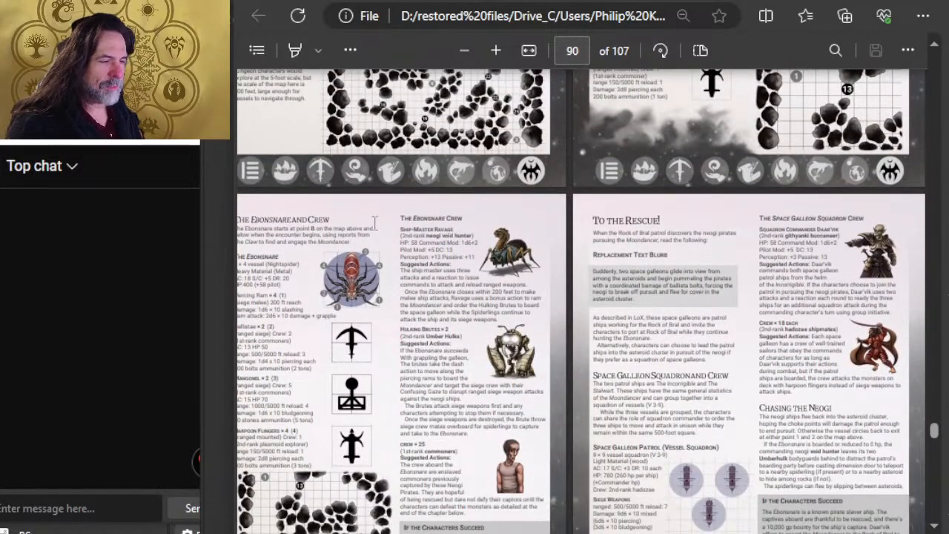
pyautogui.scroll(3, 429, 317)
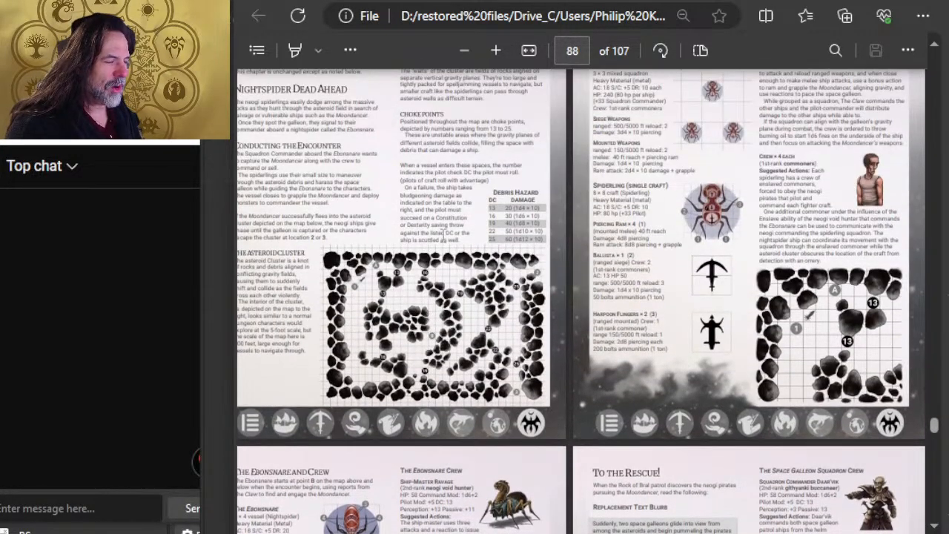
pyautogui.scroll(2, 585, 207)
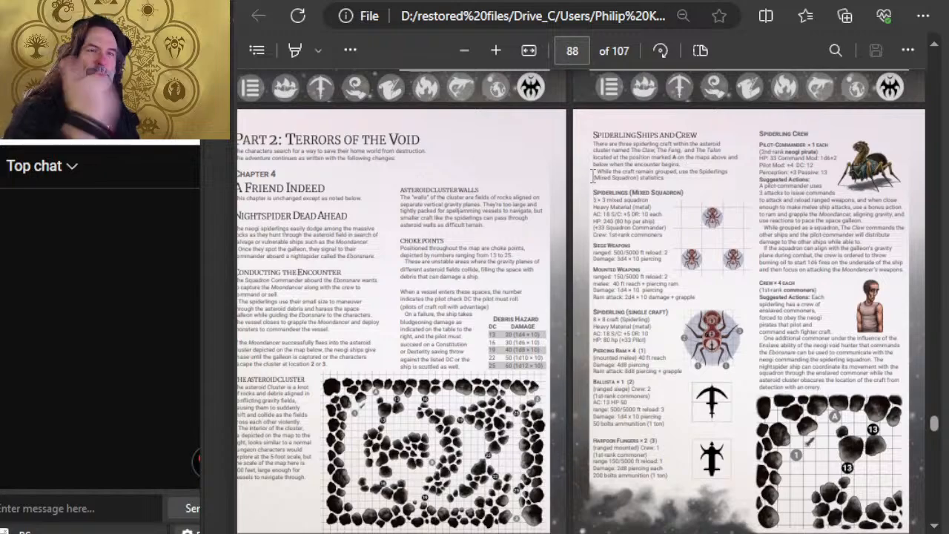
pyautogui.scroll(4, 579, 169)
pyautogui.scroll(-4, 578, 168)
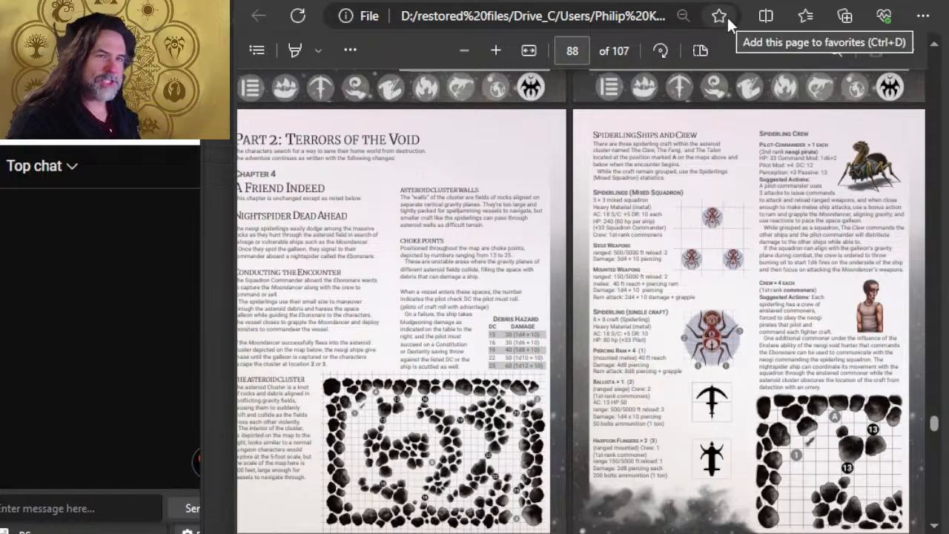
# Skim Chapter 5: Living on the Edge and its asteroid field encounter, continuing to Part 3: Chaos in Doomspace
pyautogui.scroll(-10, 743, 84)
pyautogui.scroll(-8, 745, 85)
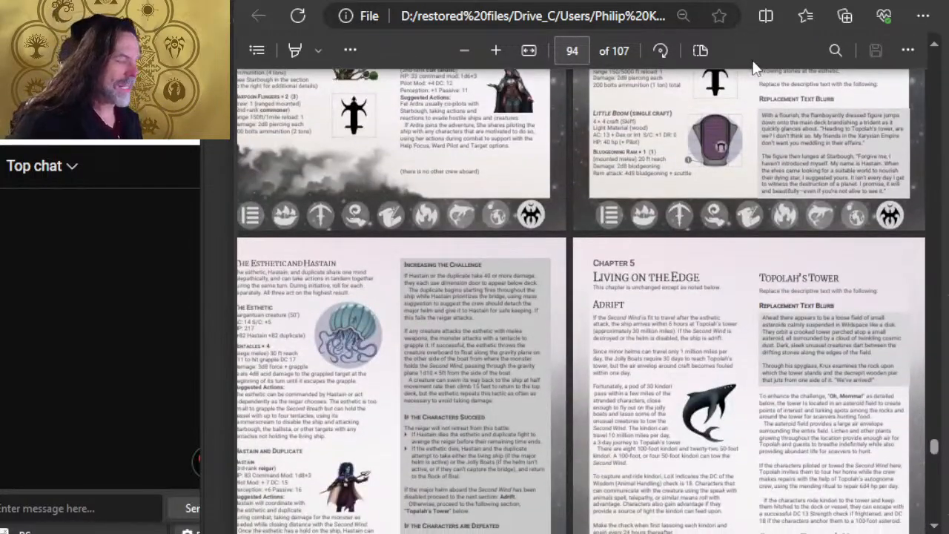
pyautogui.scroll(-7, 741, 141)
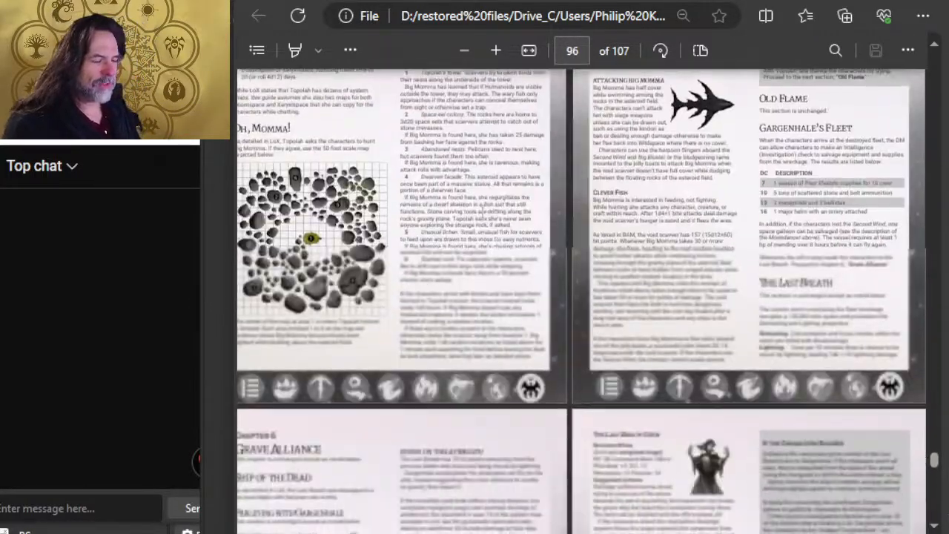
pyautogui.scroll(5, 642, 275)
pyautogui.hscroll(-1, 641, 276)
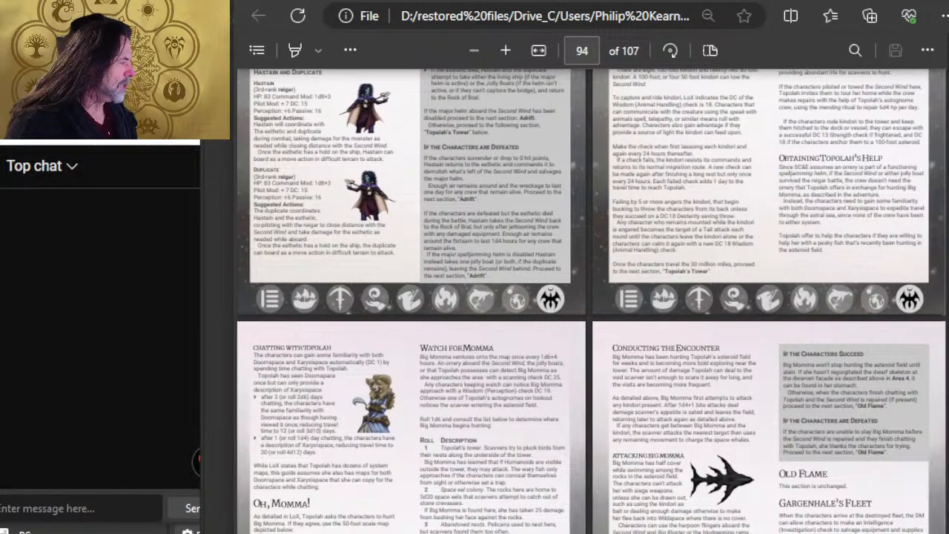
pyautogui.scroll(-9, 923, 337)
pyautogui.scroll(-7, 546, 241)
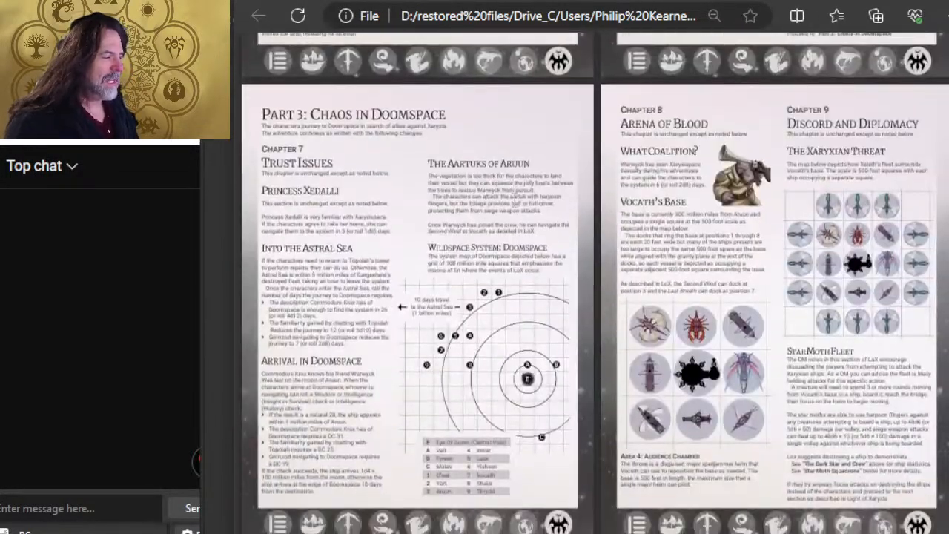
# Review the Part 3: Chaos in Doomspace and Part 4: Saviors of the Multiverse pages, through the Xaryxian Armada and Final Approach sections
pyautogui.scroll(4, 546, 241)
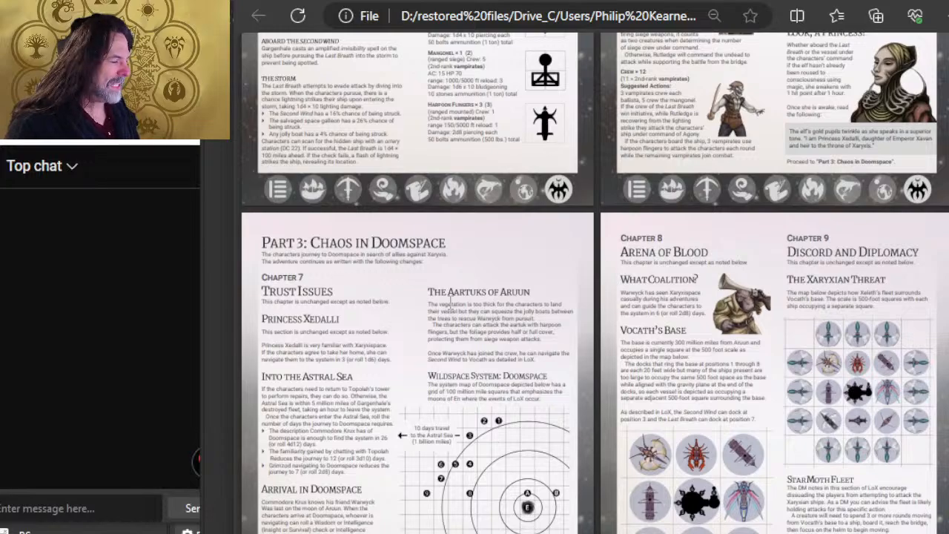
pyautogui.scroll(-4, 375, 341)
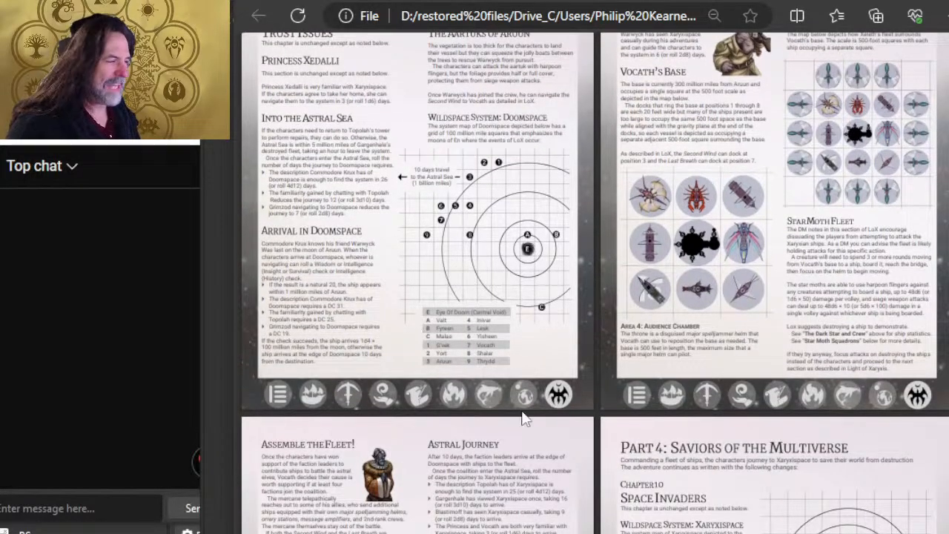
pyautogui.scroll(-4, 384, 320)
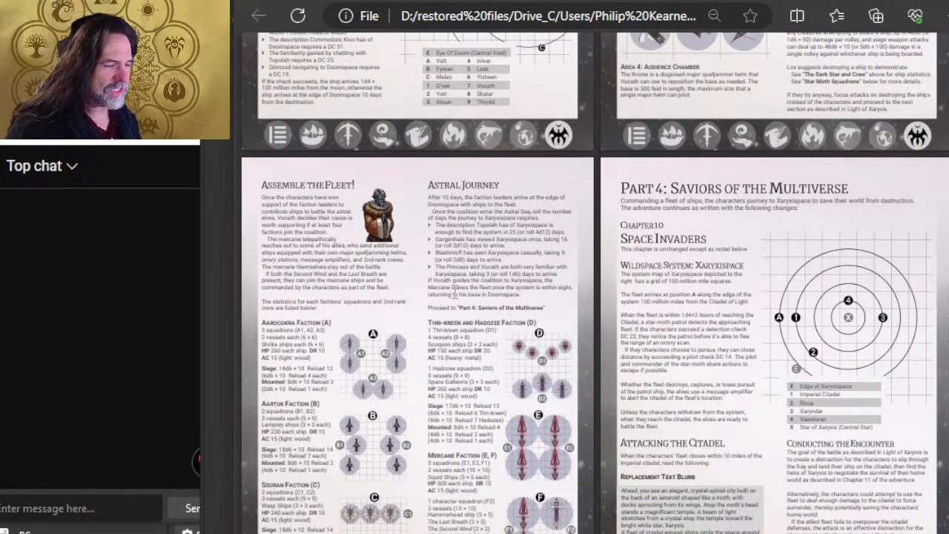
pyautogui.scroll(-2, 709, 304)
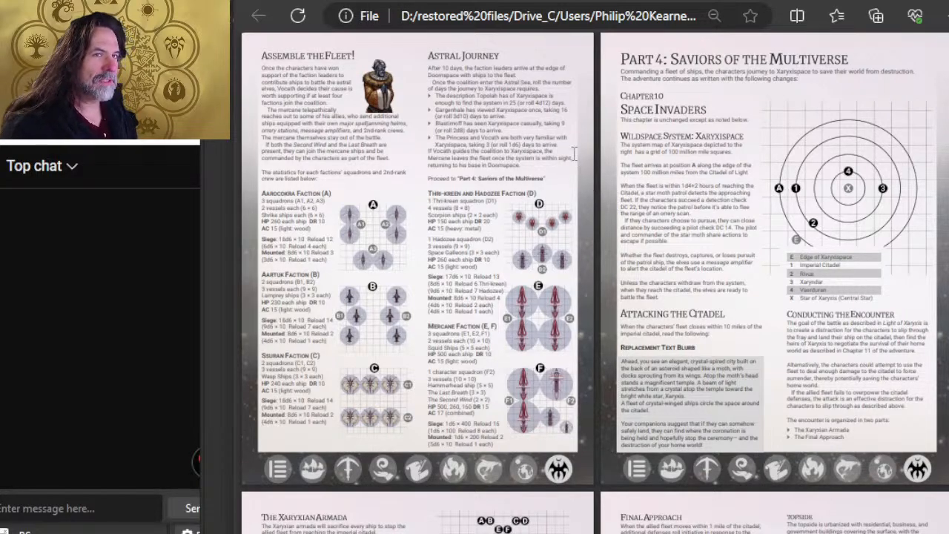
pyautogui.scroll(2, 614, 248)
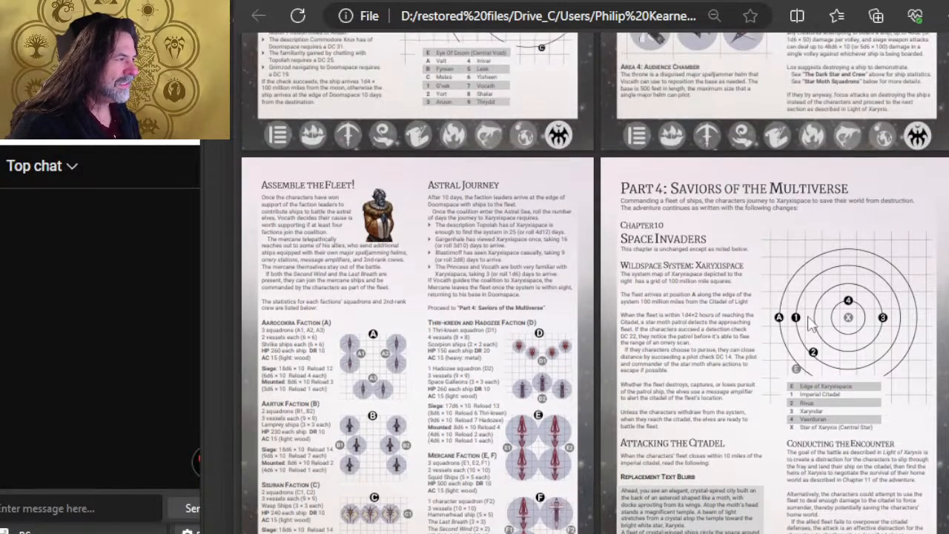
pyautogui.scroll(-2, 914, 342)
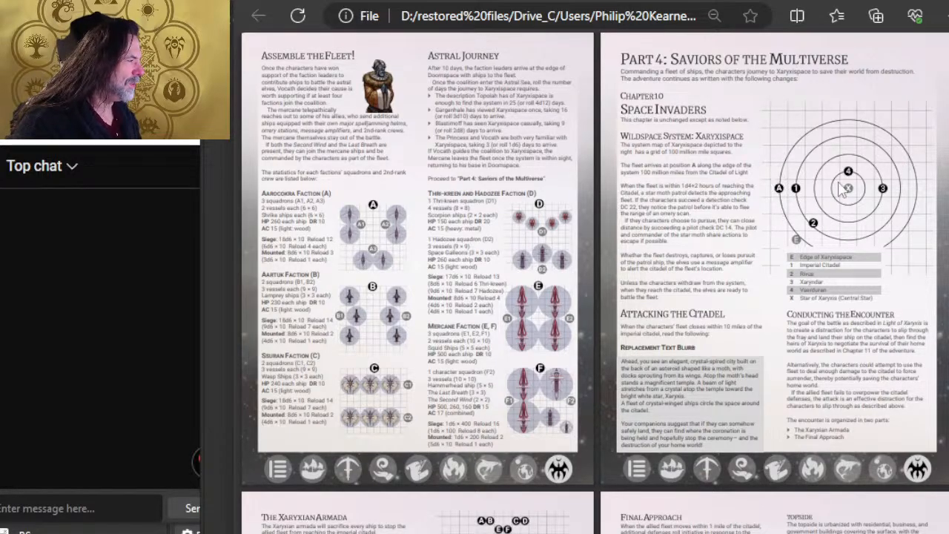
pyautogui.scroll(-4, 841, 189)
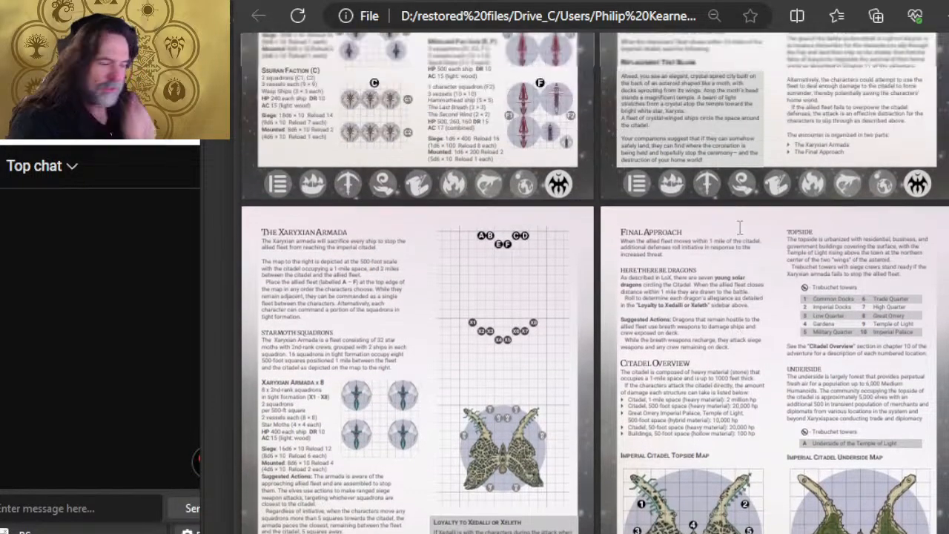
# Return to the Chapter 5 asteroid field page with the Big Momma hunt and enlarge it
pyautogui.scroll(15, 739, 227)
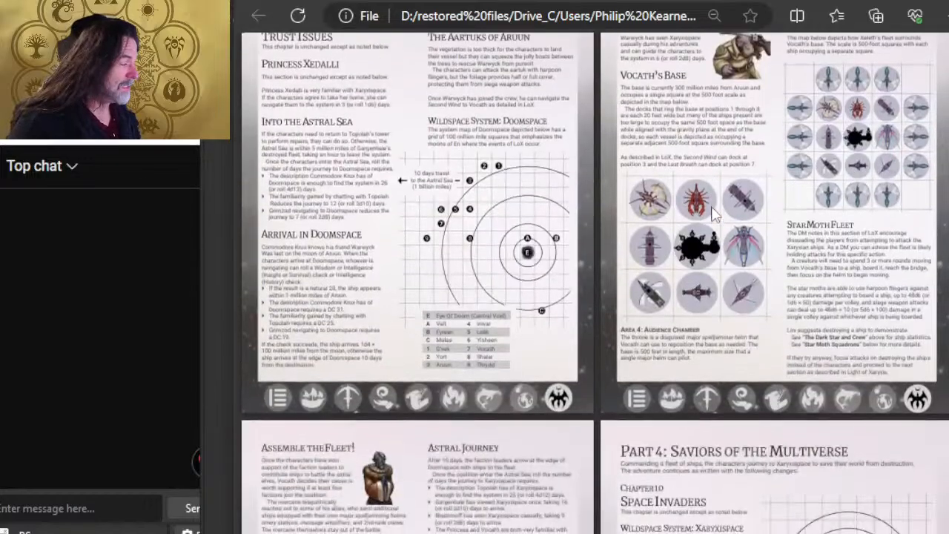
pyautogui.scroll(10, 714, 213)
pyautogui.scroll(-4, 437, 146)
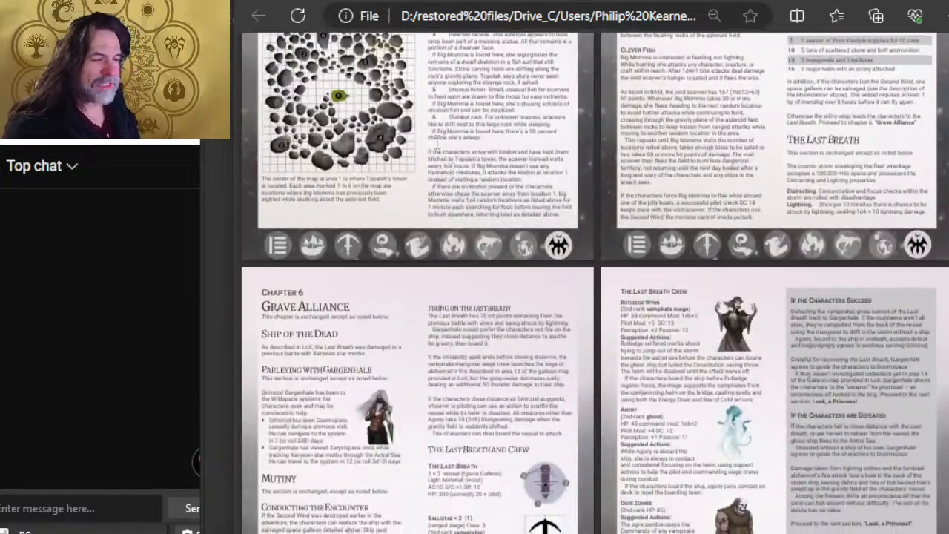
pyautogui.scroll(5, 443, 80)
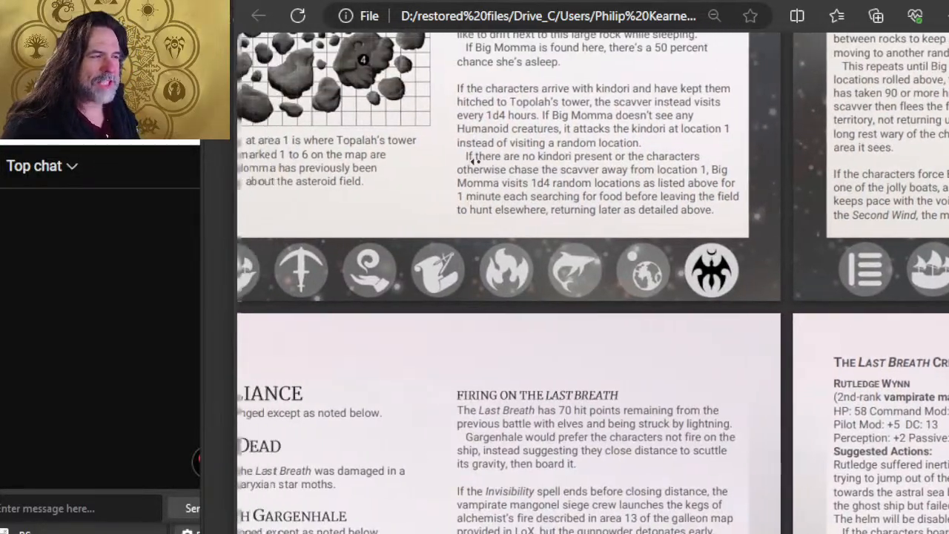
# Switch to Photoshop and, in its Open dialog, browse to the LoX folder
pyautogui.hotkey('alt', 'Tab')
pyautogui.hotkey('alt', 'Tab')
pyautogui.hotkey('alt', 'Tab')
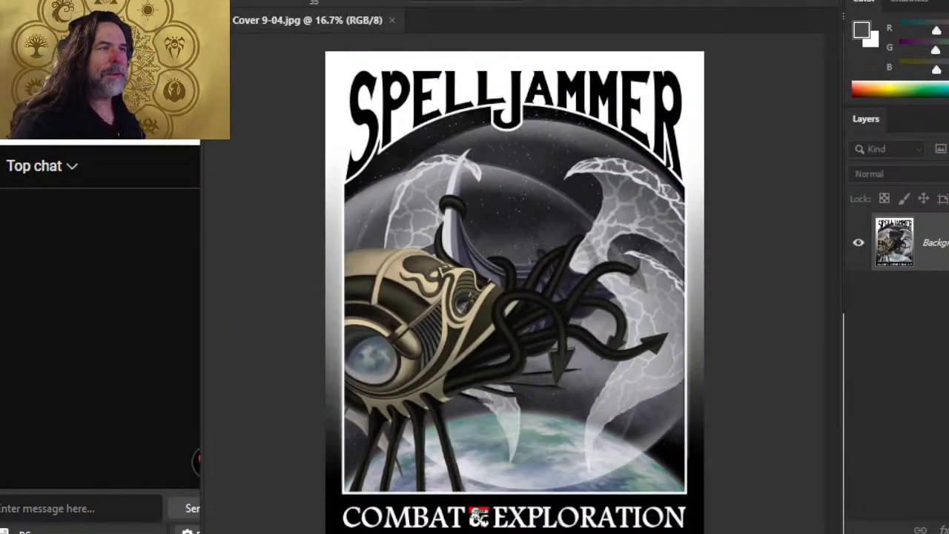
pyautogui.hotkey('alt', 'f')
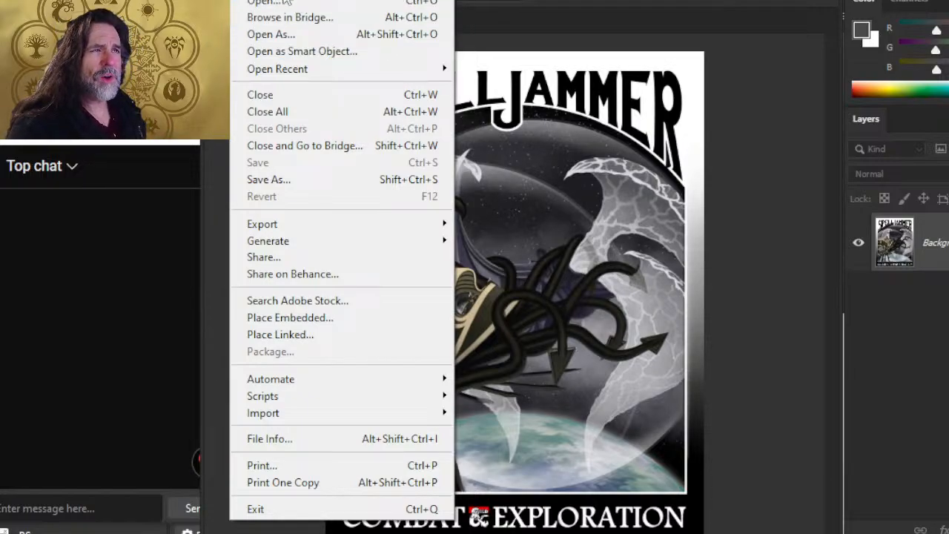
pyautogui.click(750, 89)
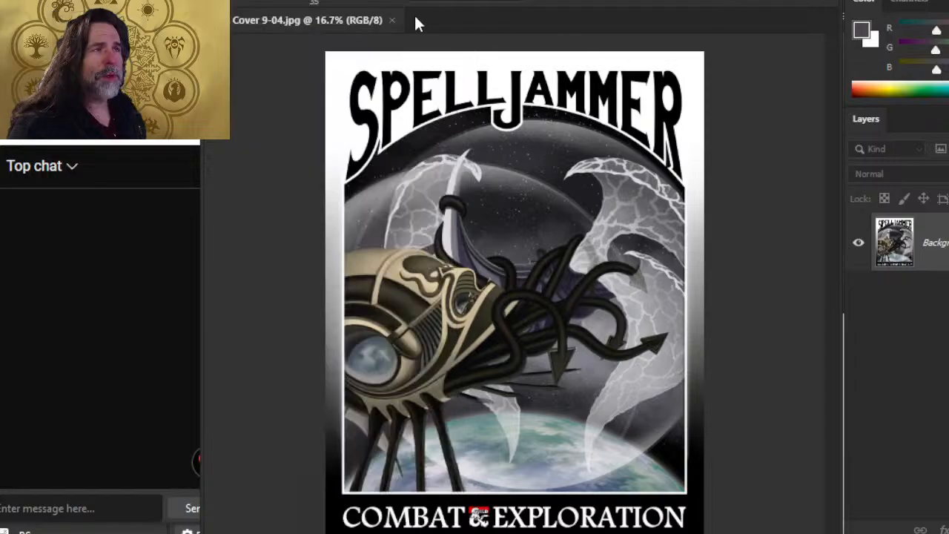
pyautogui.click(241, 2)
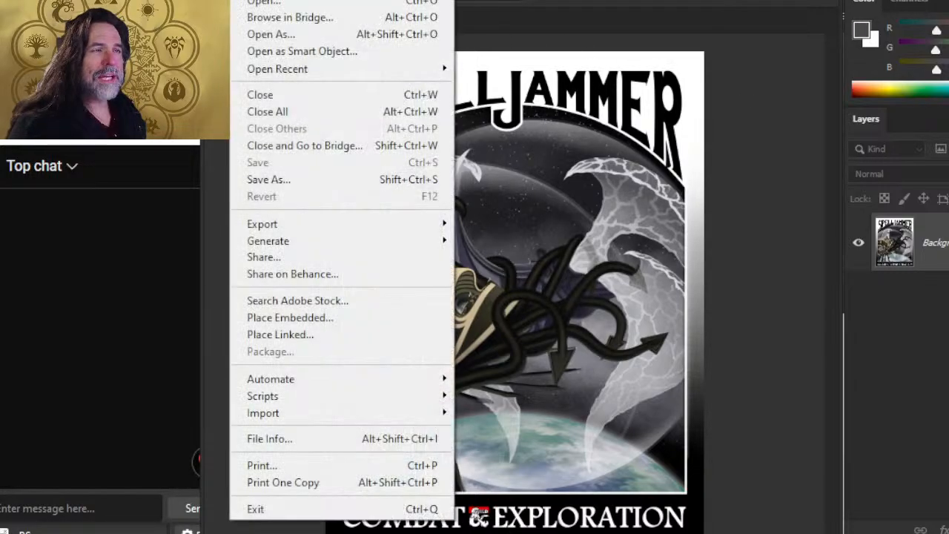
pyautogui.click(266, 3)
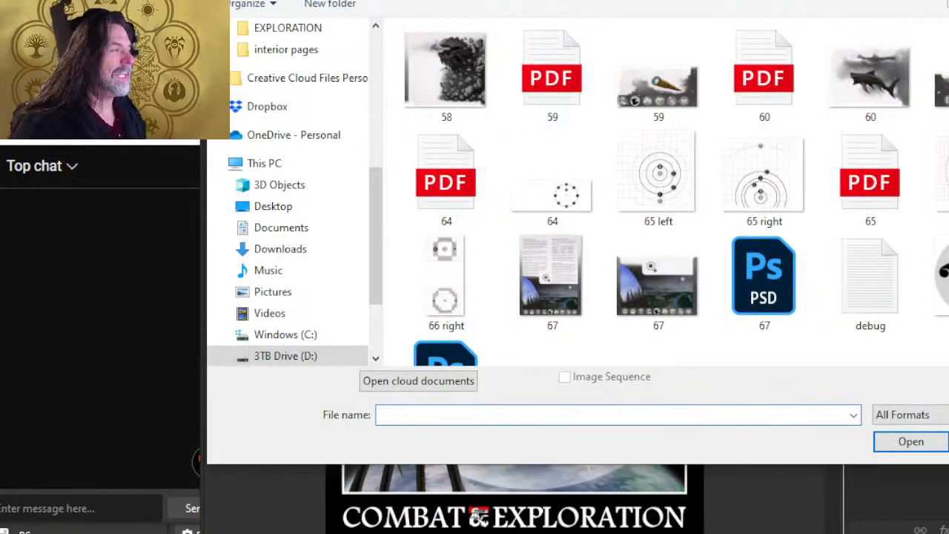
pyautogui.hotkey('alt', 'Up')
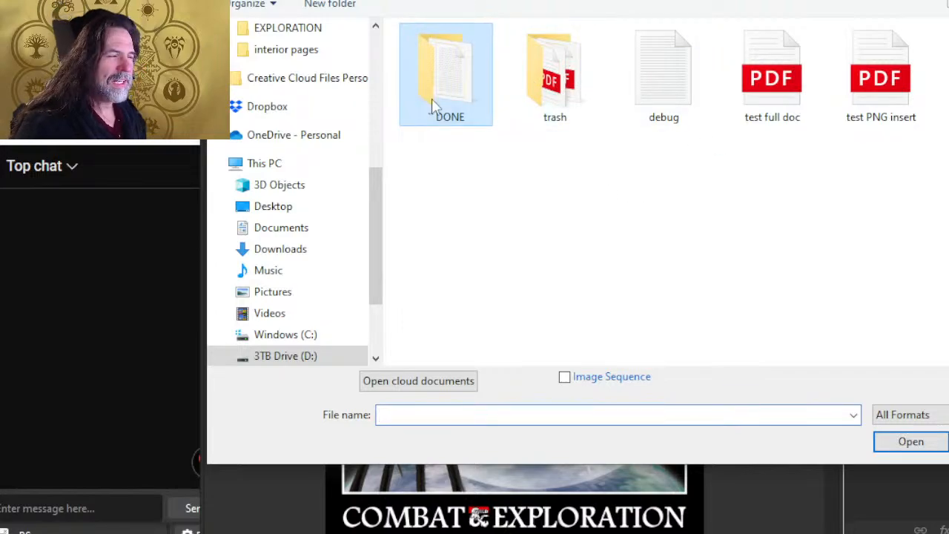
pyautogui.hotkey('alt', 'Up')
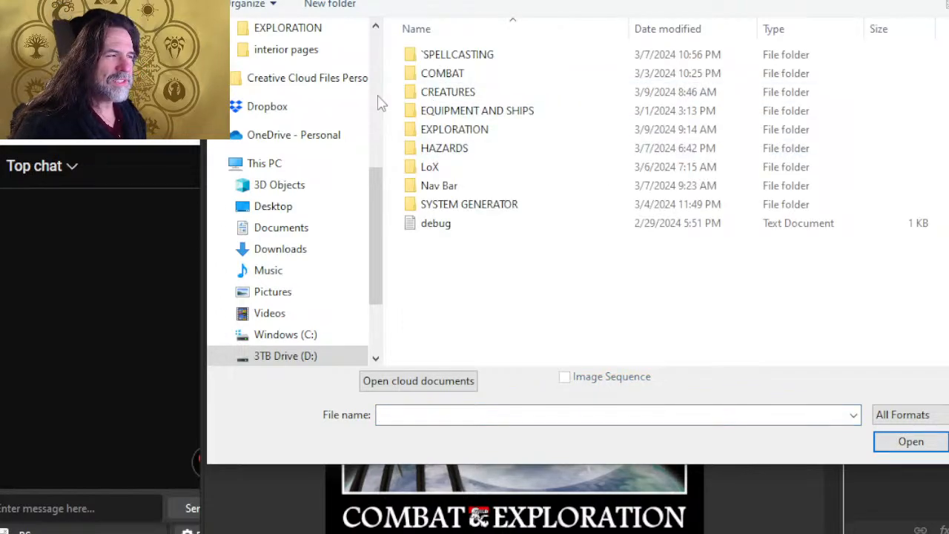
pyautogui.doubleClick(433, 177)
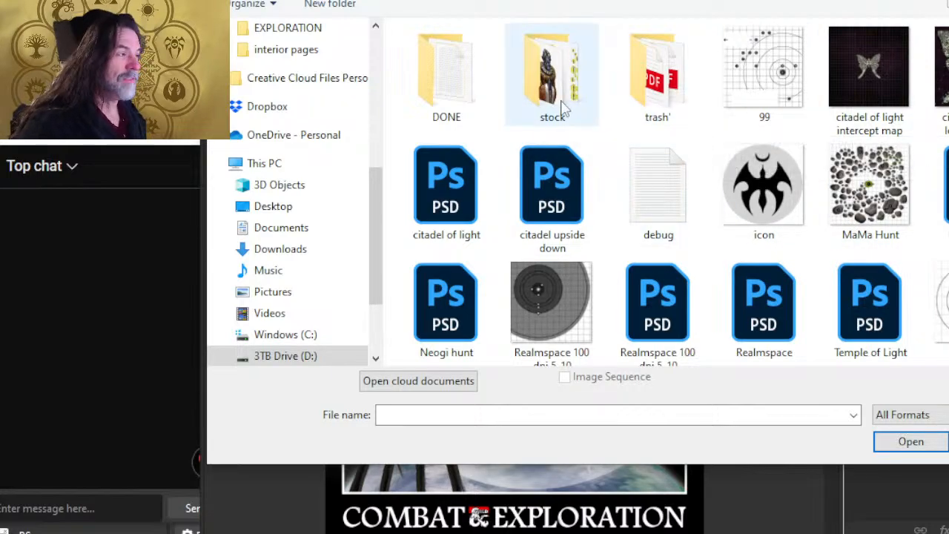
# Switch back to the PDF in the browser and examine the numbered asteroid map under "Oh, Momma!" up close
pyautogui.hotkey('alt', 'Tab')
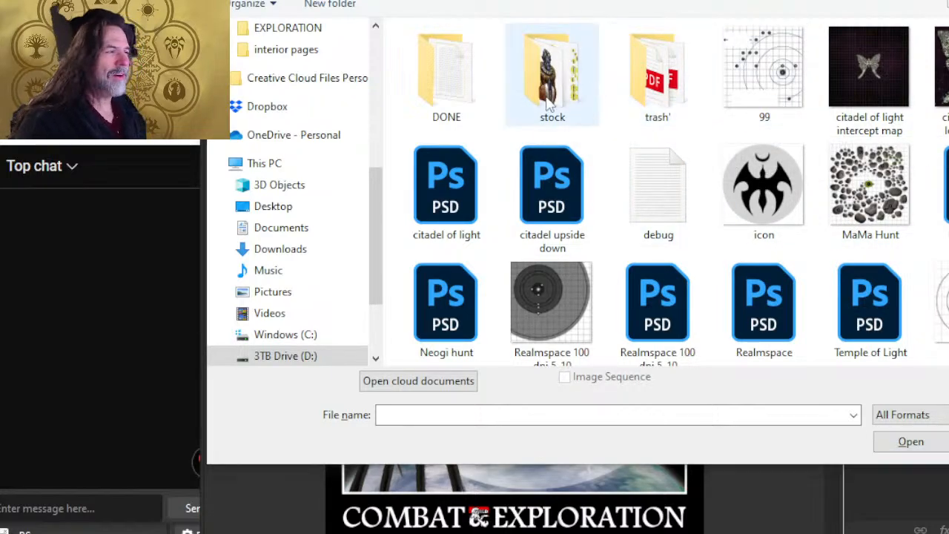
pyautogui.scroll(3, 528, 128)
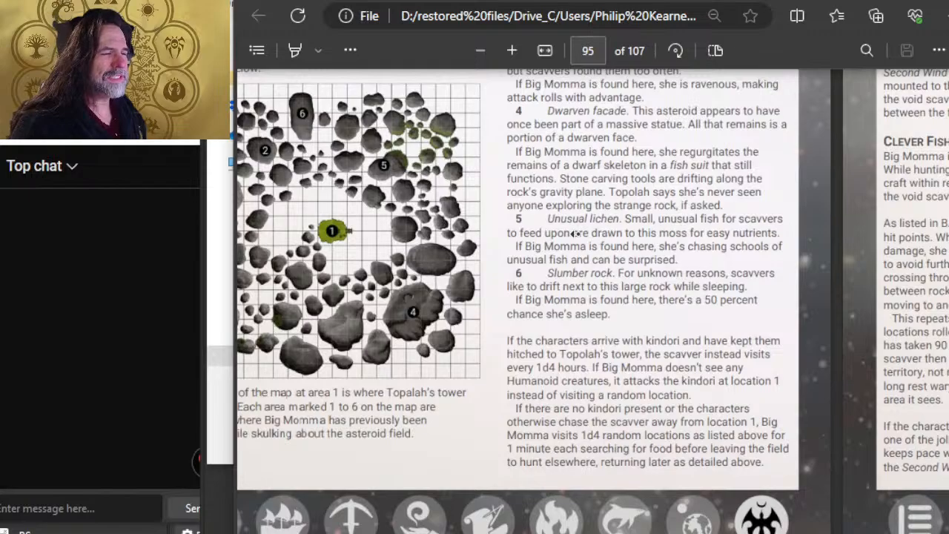
pyautogui.hscroll(-2, 576, 232)
pyautogui.scroll(3, 513, 282)
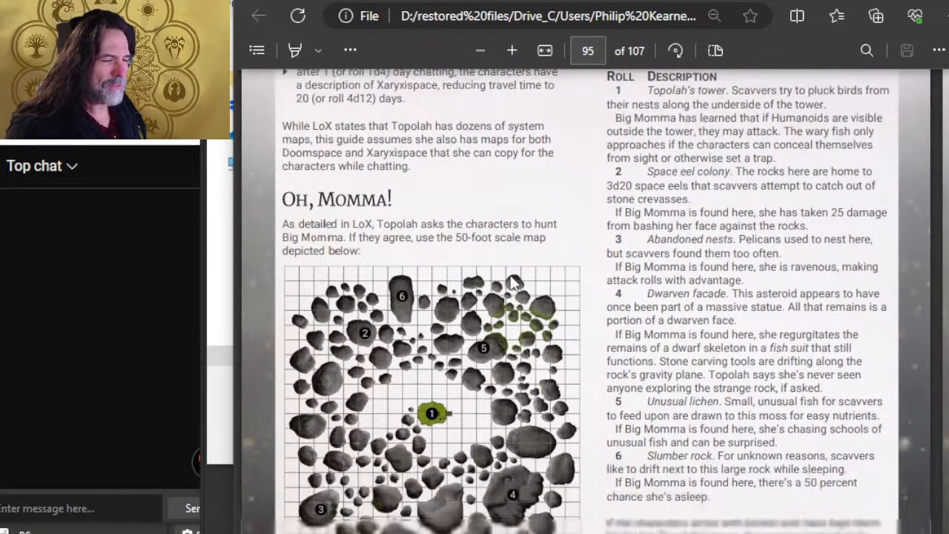
pyautogui.scroll(-1, 513, 281)
pyautogui.keyDown('ctrl'); pyautogui.scroll(3, 504, 370); pyautogui.keyUp('ctrl')
pyautogui.scroll(-2, 481, 296)
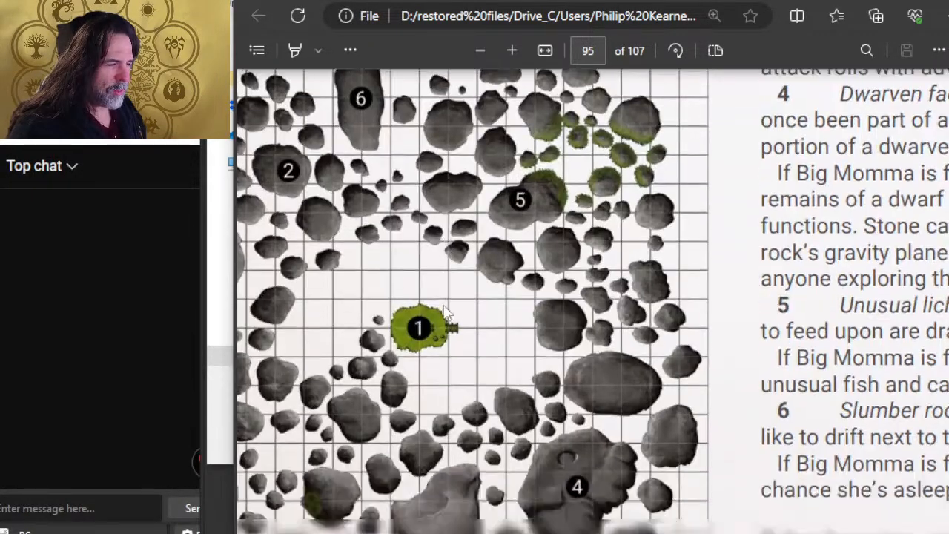
pyautogui.hscroll(-2, 461, 244)
pyautogui.hscroll(-2, 461, 245)
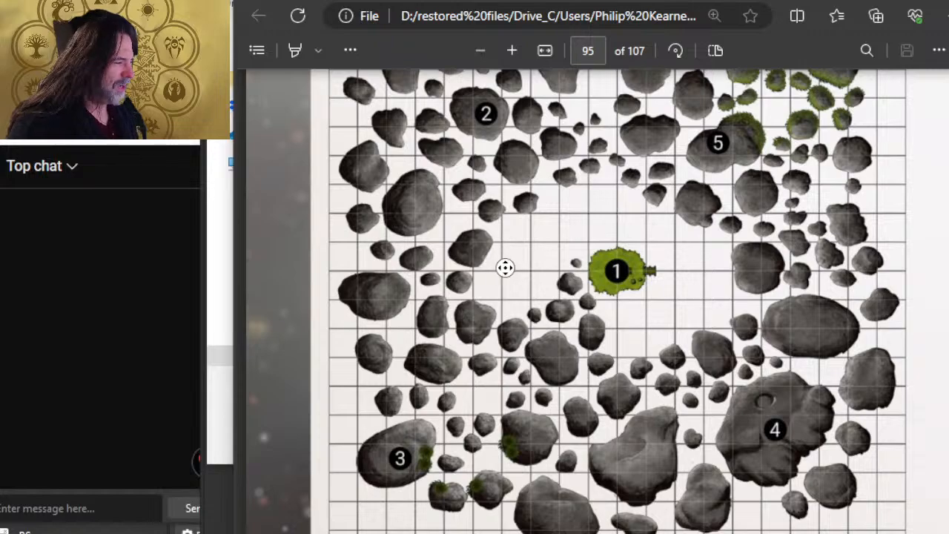
pyautogui.hscroll(2, 519, 266)
pyautogui.hscroll(-3, 534, 258)
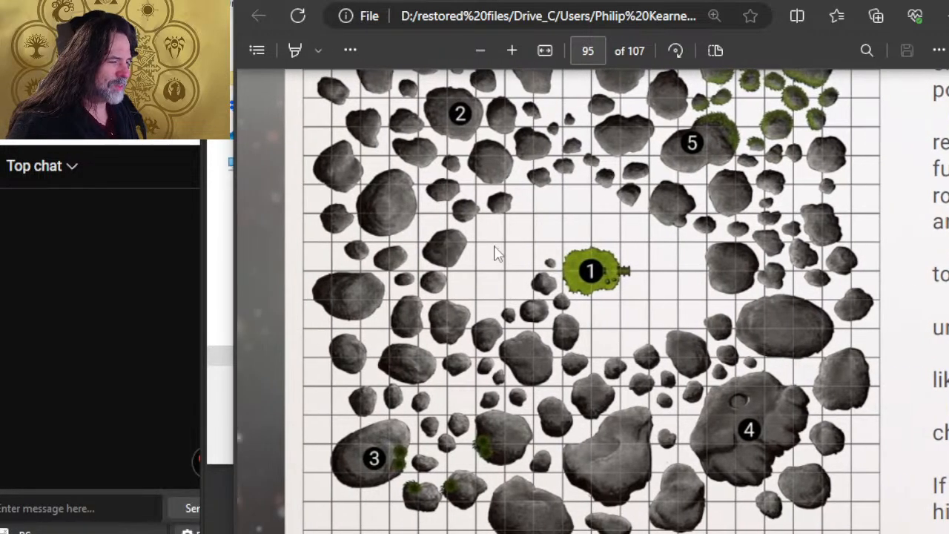
pyautogui.scroll(-3, 501, 254)
pyautogui.scroll(3, 475, 275)
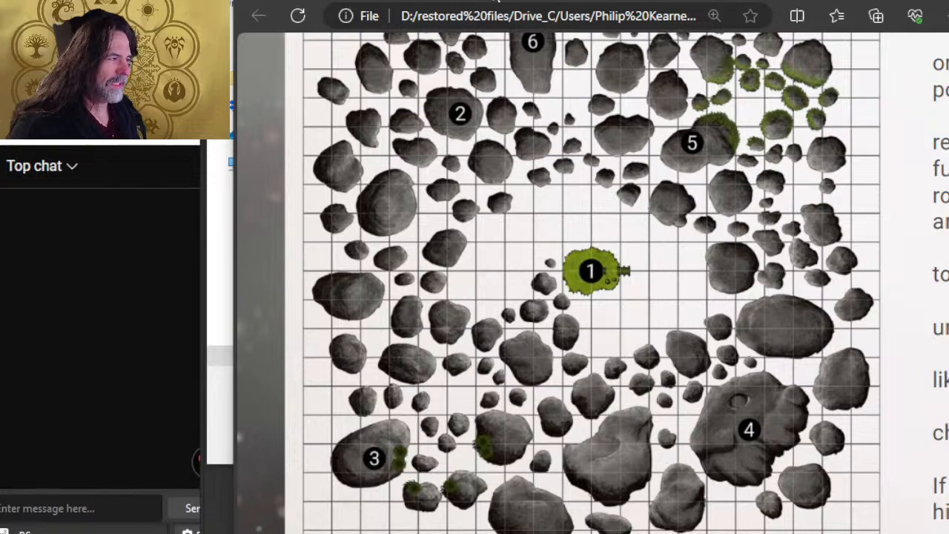
pyautogui.scroll(2, 419, 304)
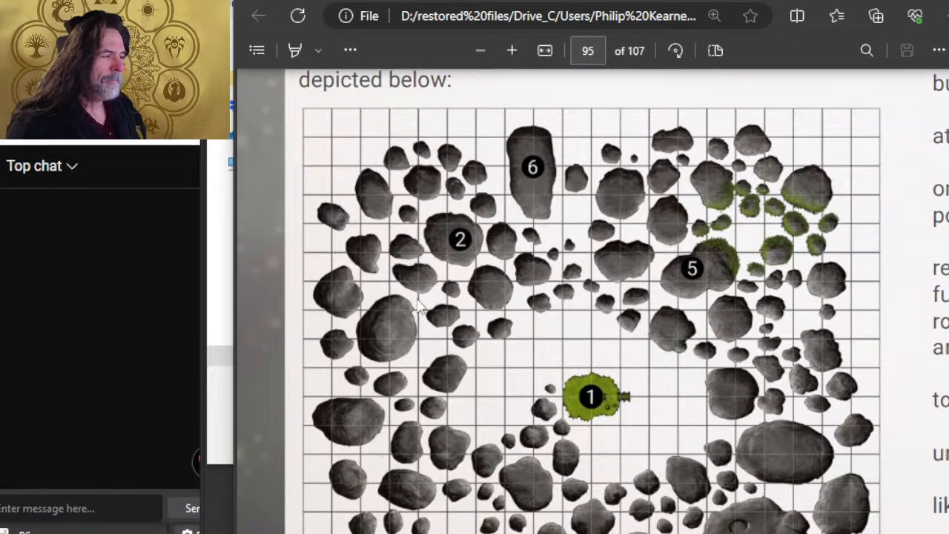
pyautogui.scroll(-4, 699, 424)
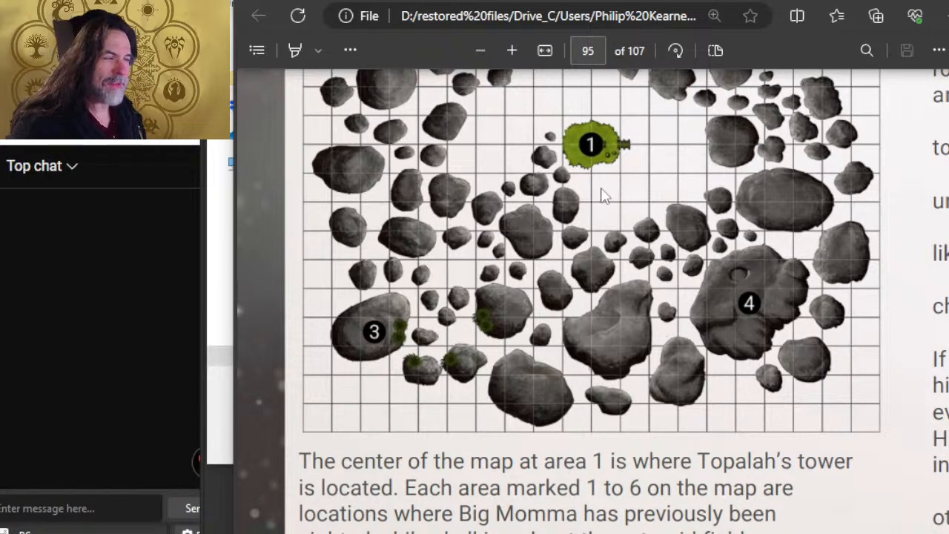
# Switch to Photoshop, open MaMa Hunt.psd from the LoX folder, and inspect its color asteroid map at 29% zoom
pyautogui.hotkey('alt', 'Tab')
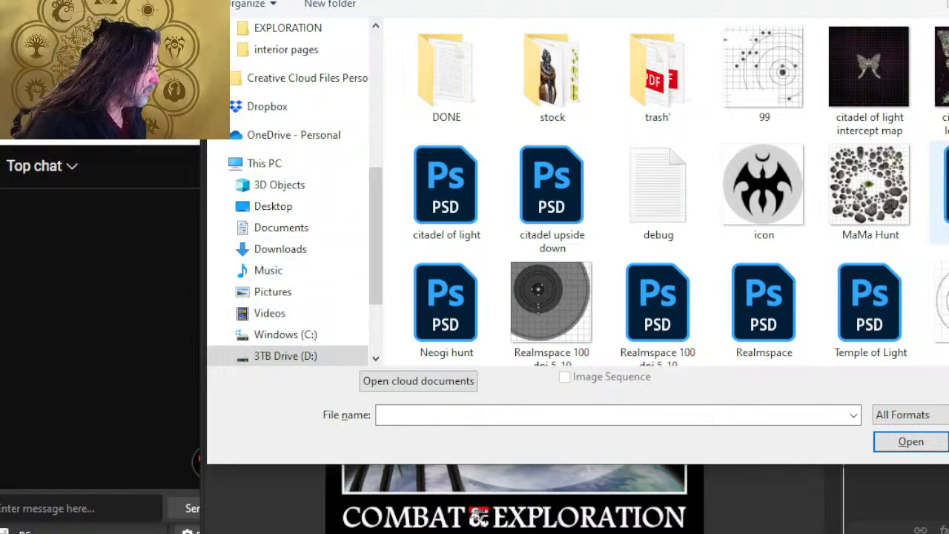
pyautogui.doubleClick(938, 191)
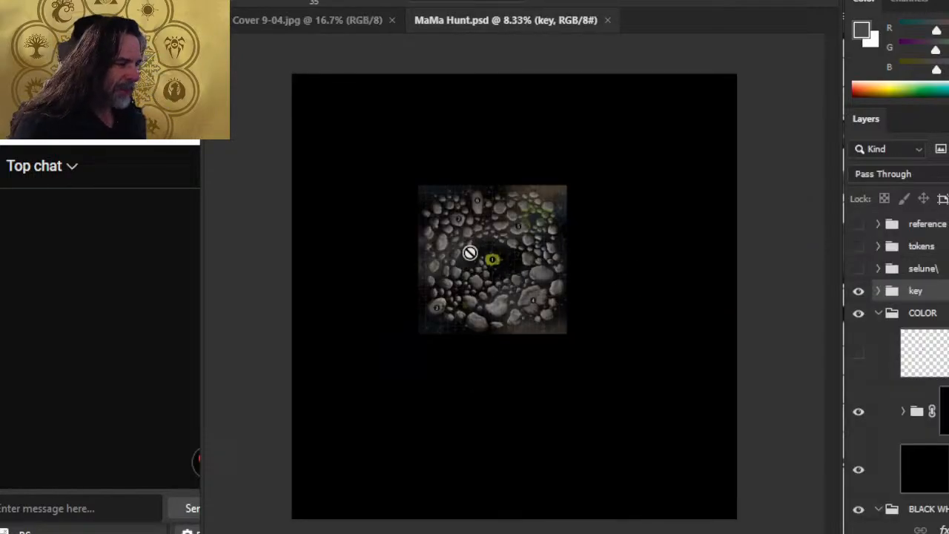
pyautogui.press('z')
pyautogui.moveTo(474, 216); pyautogui.dragTo(567, 227)
pyautogui.moveTo(619, 383); pyautogui.dragTo(601, 326)
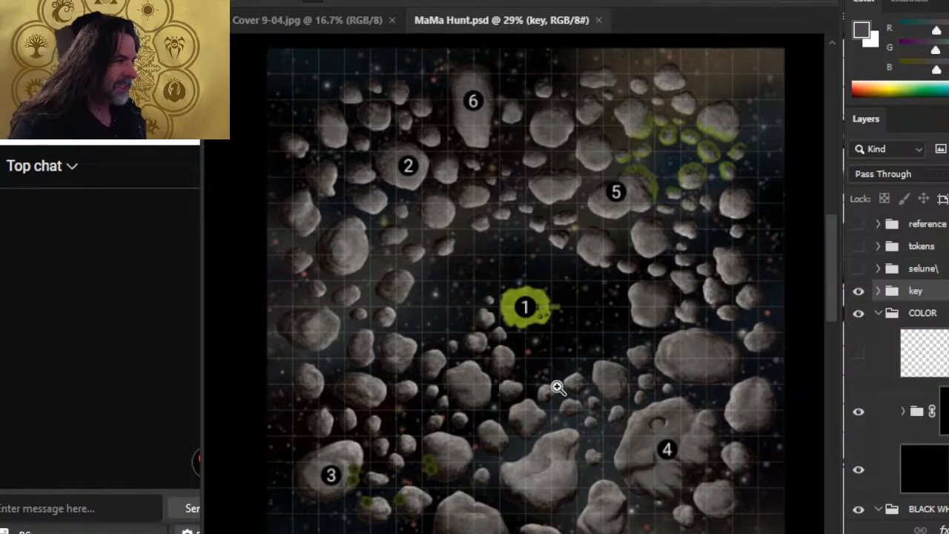
pyautogui.moveTo(557, 386); pyautogui.dragTo(558, 340)
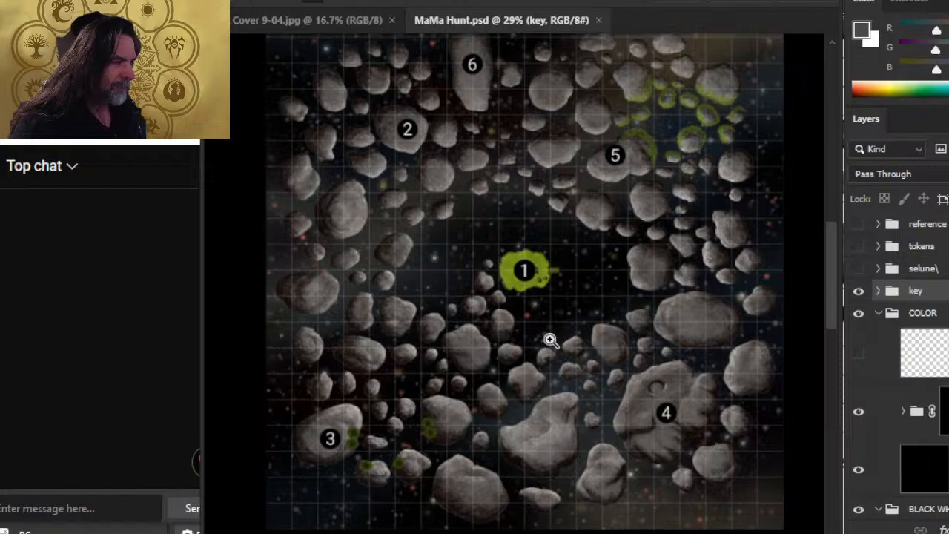
# Switch back to the PDF in the browser, compare its printed asteroid map, and read the numbered location descriptions beside it
pyautogui.hotkey('alt', 'Tab')
pyautogui.scroll(1, 526, 303)
pyautogui.scroll(2, 549, 304)
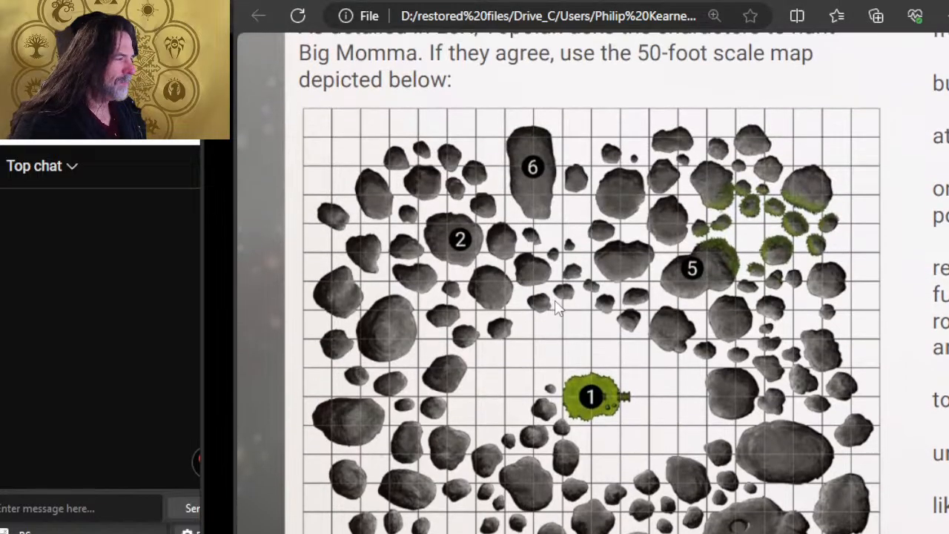
pyautogui.scroll(-1, 556, 306)
pyautogui.middleClick(546, 303)
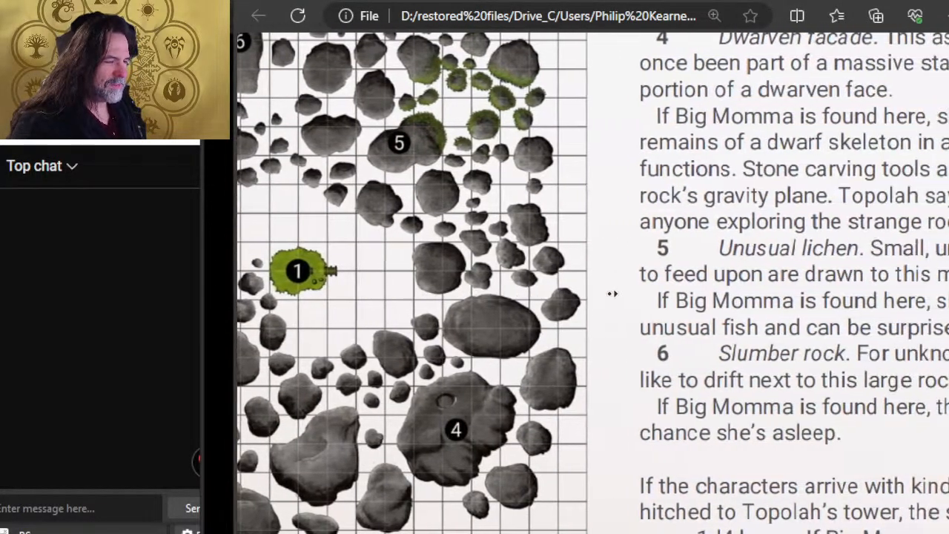
pyautogui.keyDown('ctrl'); pyautogui.scroll(-4, 616, 291); pyautogui.keyUp('ctrl')
pyautogui.scroll(3, 616, 291)
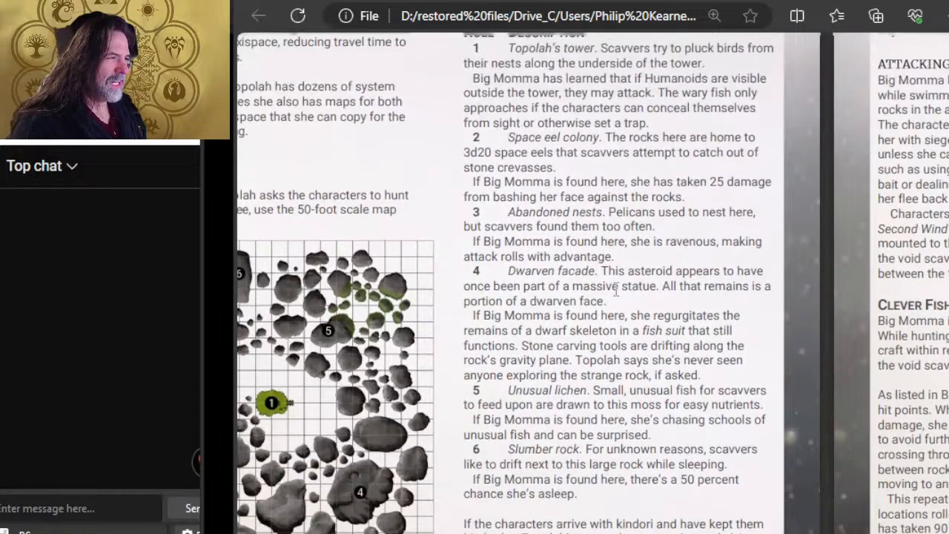
pyautogui.scroll(-4, 504, 148)
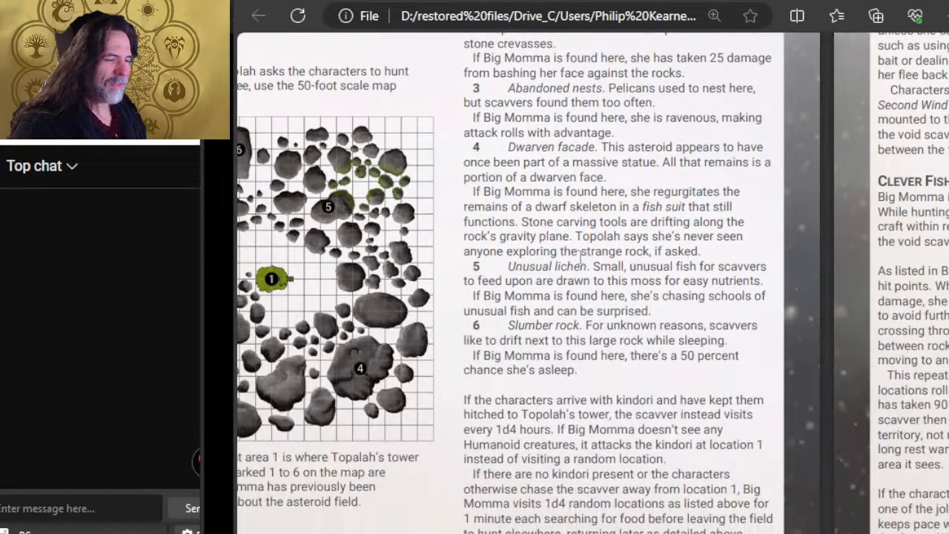
# Examine the asteroid map on page 95 up close, focusing on Topolah's tower at area 1 and the surrounding rocks
pyautogui.keyDown('ctrl'); pyautogui.scroll(3, 489, 272); pyautogui.keyUp('ctrl')
pyautogui.keyDown('ctrl'); pyautogui.scroll(-3, 479, 274); pyautogui.keyUp('ctrl')
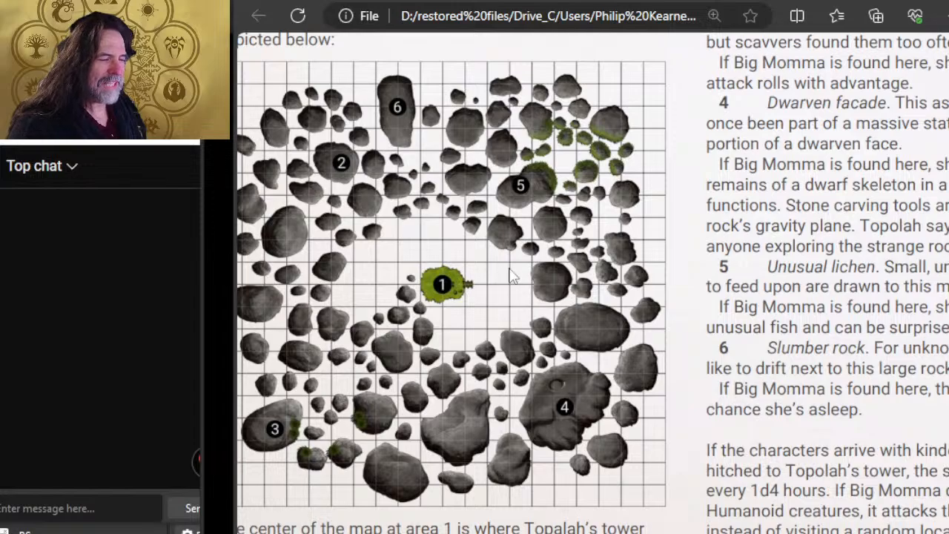
pyautogui.middleClick(536, 272)
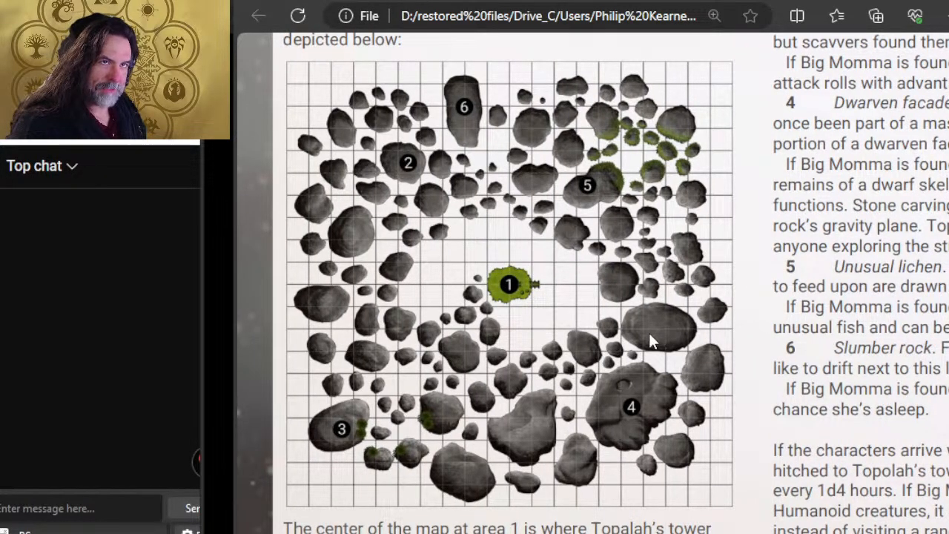
pyautogui.keyDown('ctrl'); pyautogui.scroll(5, 511, 293); pyautogui.keyUp('ctrl')
pyautogui.keyDown('ctrl'); pyautogui.scroll(1, 508, 307); pyautogui.keyUp('ctrl')
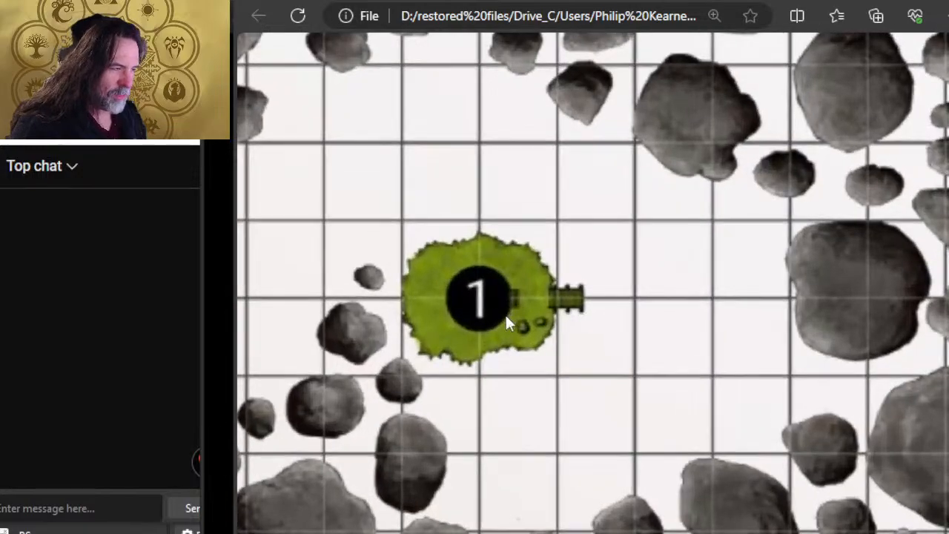
pyautogui.keyDown('ctrl'); pyautogui.scroll(-3, 440, 225); pyautogui.keyUp('ctrl')
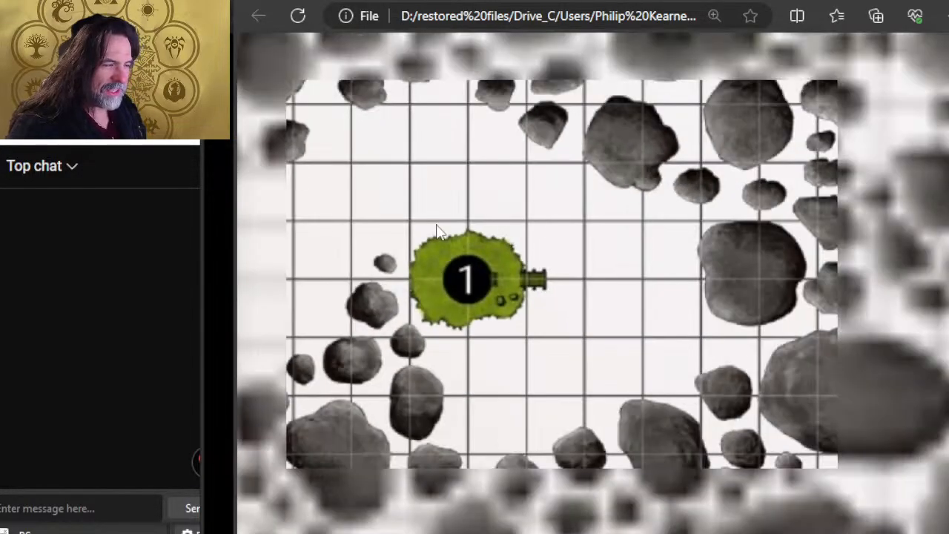
pyautogui.keyDown('ctrl'); pyautogui.scroll(-2, 440, 225); pyautogui.keyUp('ctrl')
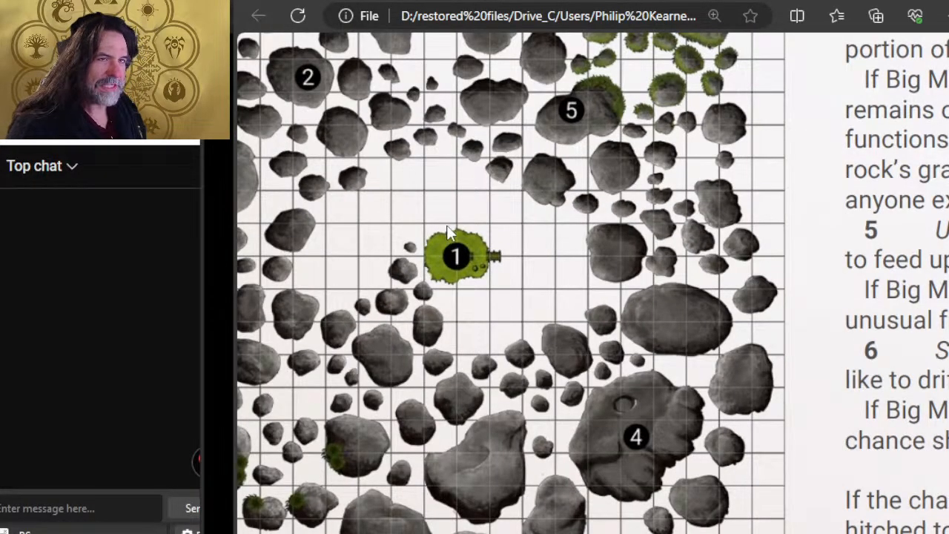
pyautogui.keyDown('ctrl'); pyautogui.scroll(-2, 454, 227); pyautogui.keyUp('ctrl')
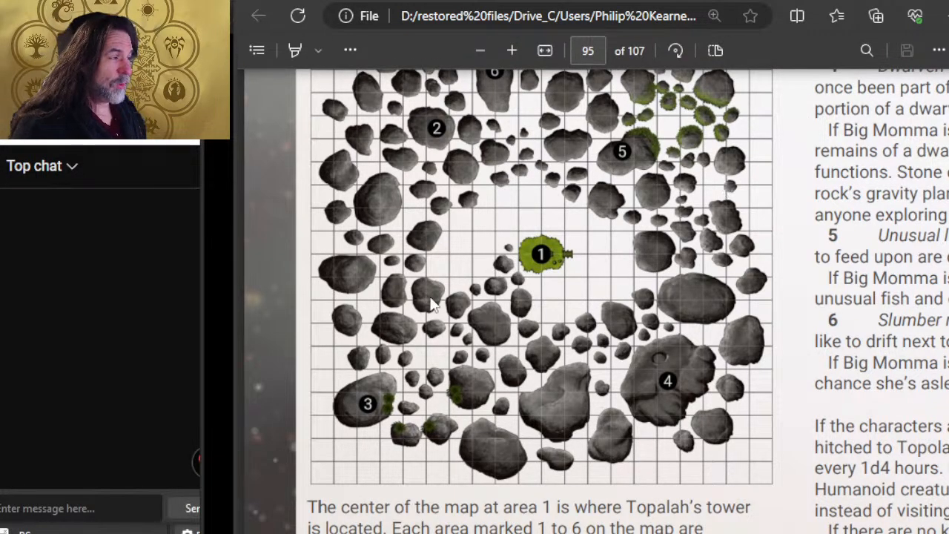
# Look over the full 50-foot scale asteroid map, including its numbered areas 1 to 6 and the open space around the tower
pyautogui.scroll(2, 584, 249)
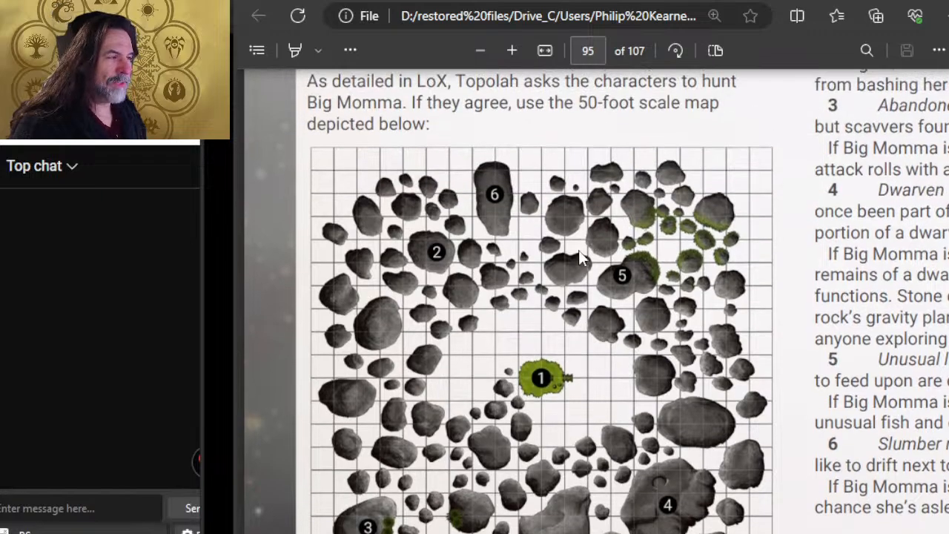
pyautogui.scroll(-2, 486, 339)
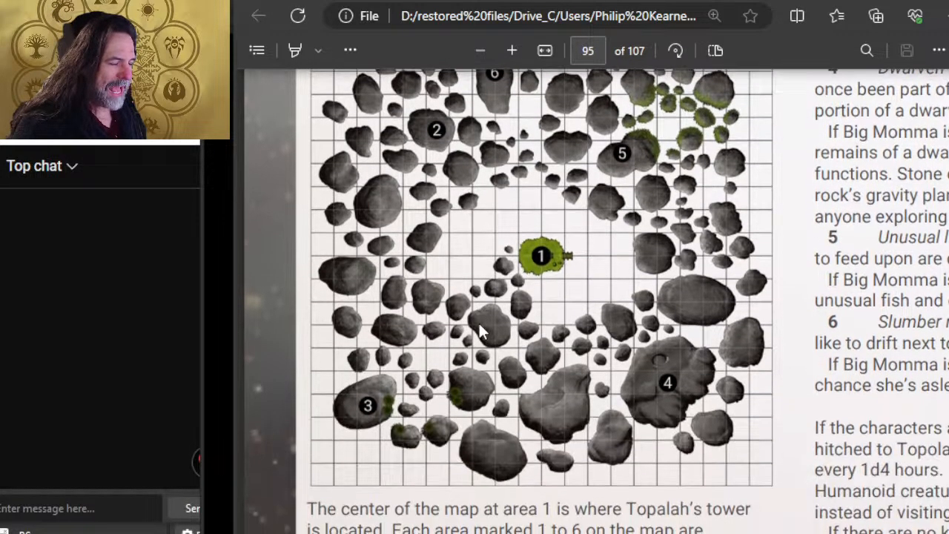
pyautogui.scroll(-1, 679, 111)
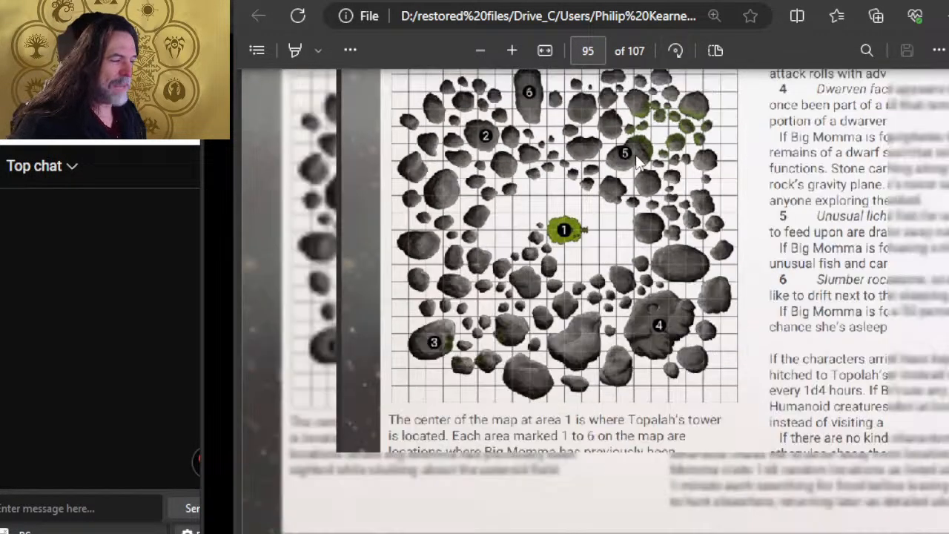
pyautogui.scroll(2, 358, 173)
pyautogui.scroll(-2, 363, 176)
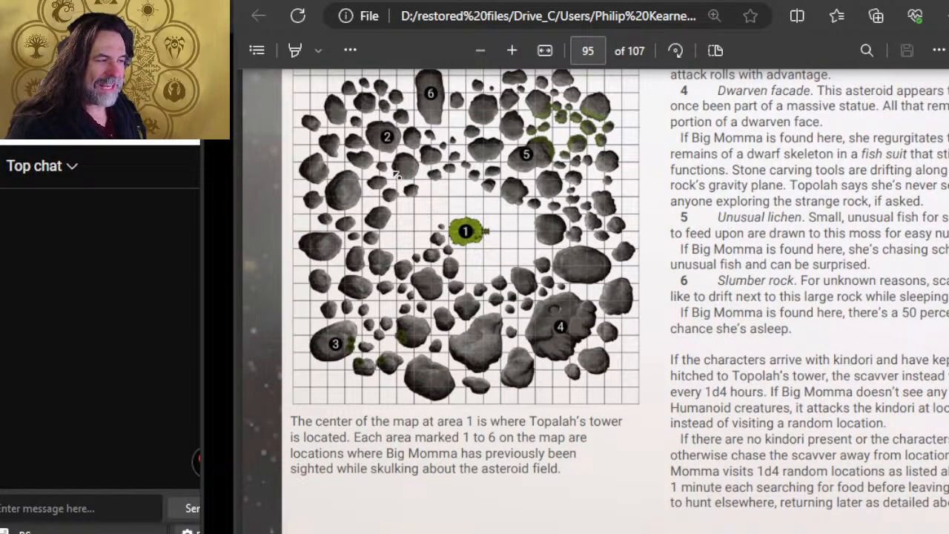
pyautogui.scroll(1, 459, 194)
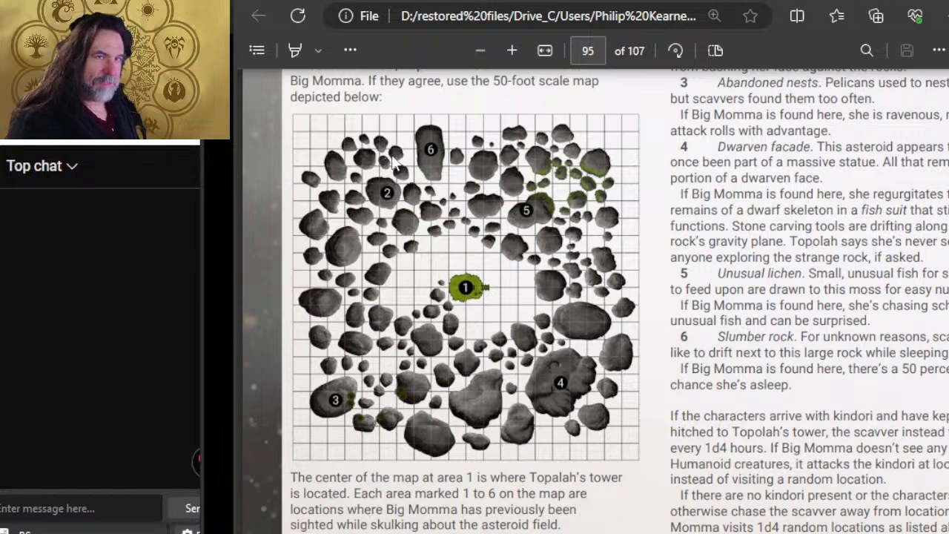
pyautogui.scroll(2, 477, 289)
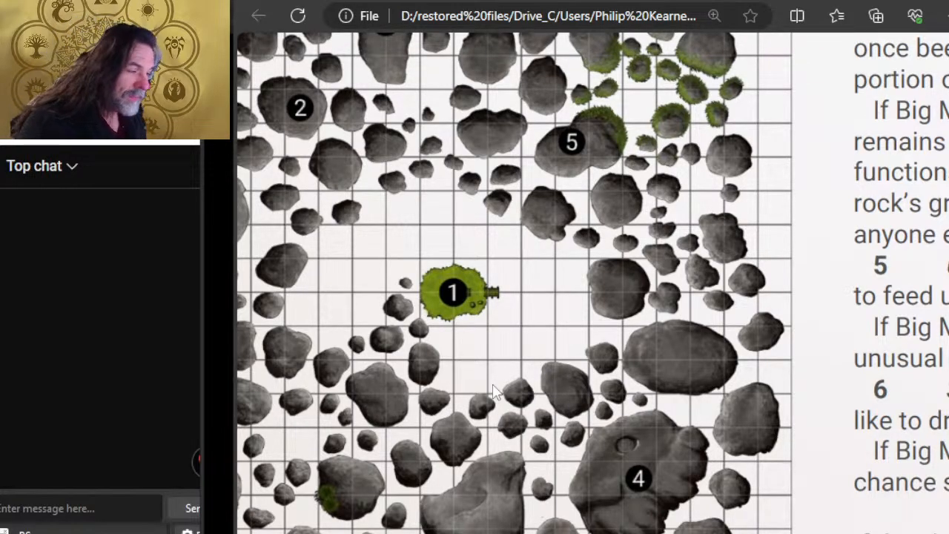
pyautogui.scroll(-3, 494, 393)
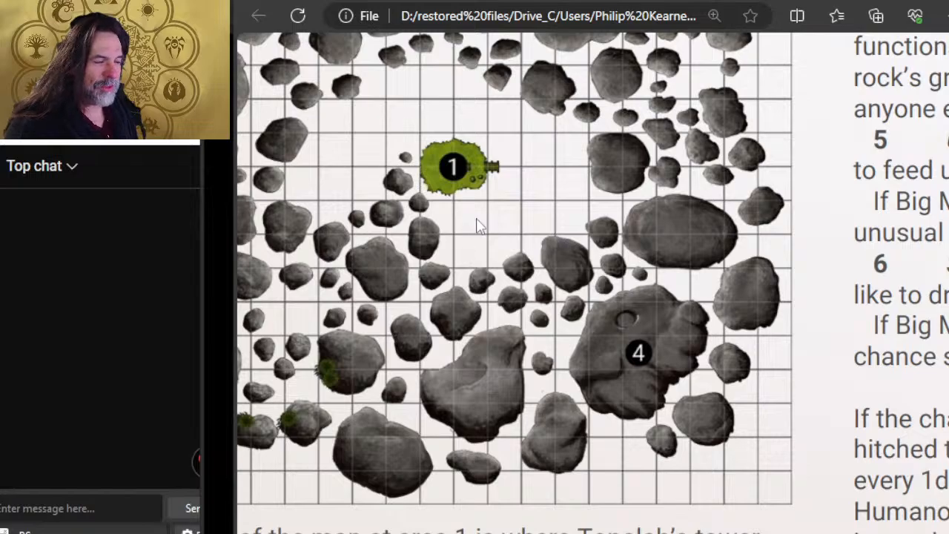
pyautogui.scroll(-2, 472, 210)
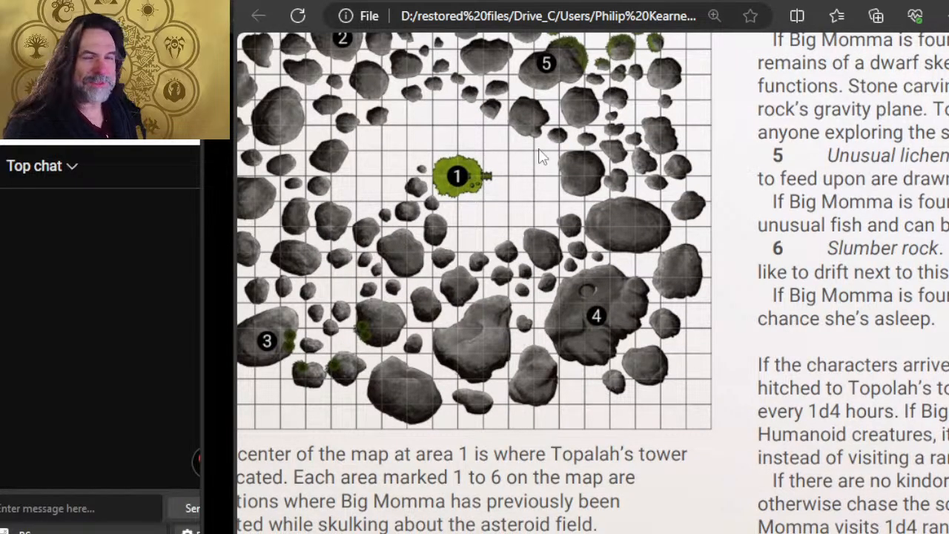
# Compare the numbered areas on the asteroid map with the descriptions of locations 3 to 6 beside it
pyautogui.scroll(-2, 540, 153)
pyautogui.scroll(4, 641, 194)
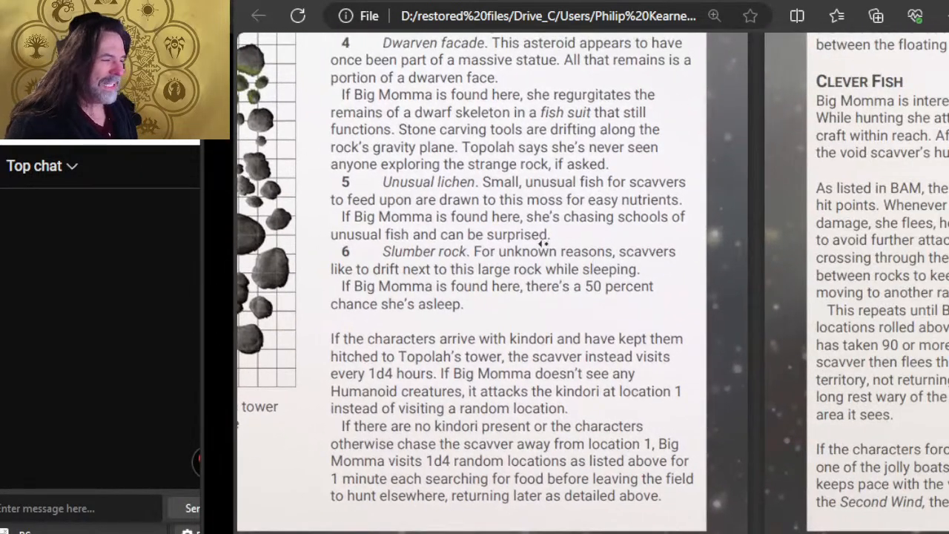
pyautogui.hscroll(-3, 540, 244)
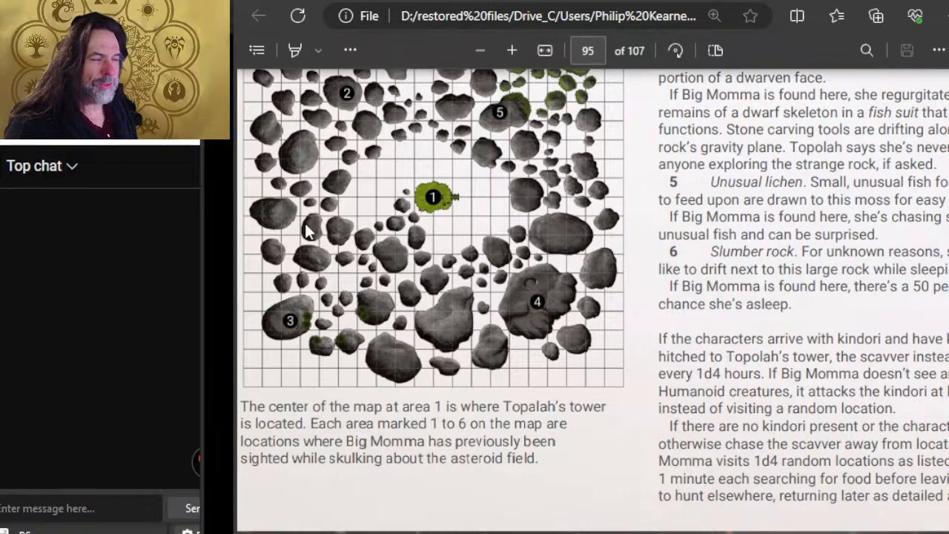
pyautogui.scroll(3, 552, 259)
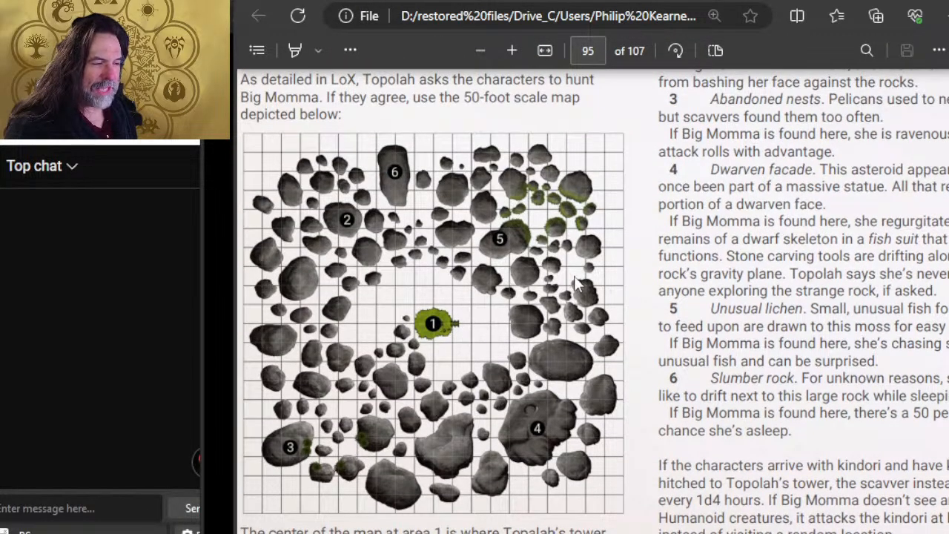
pyautogui.hscroll(5, 629, 328)
pyautogui.hscroll(-4, 569, 321)
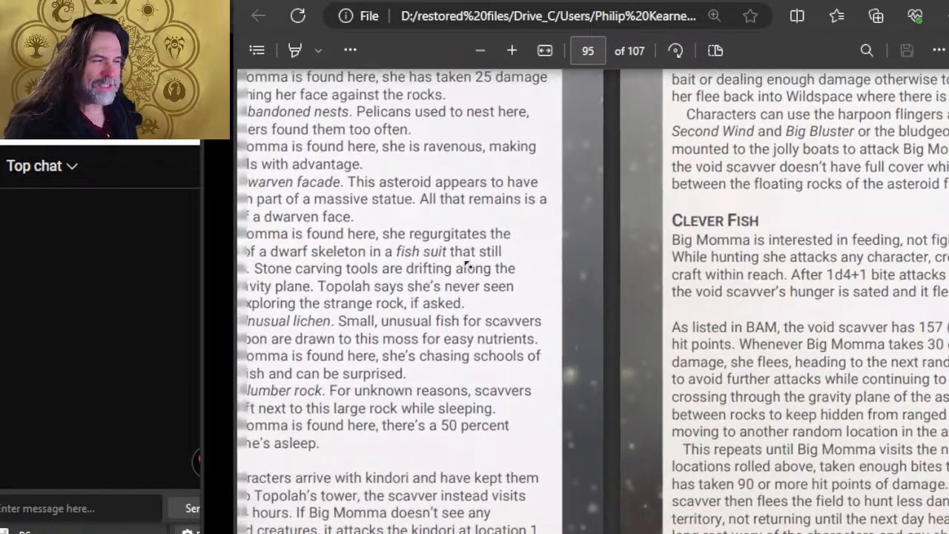
pyautogui.scroll(-3, 633, 225)
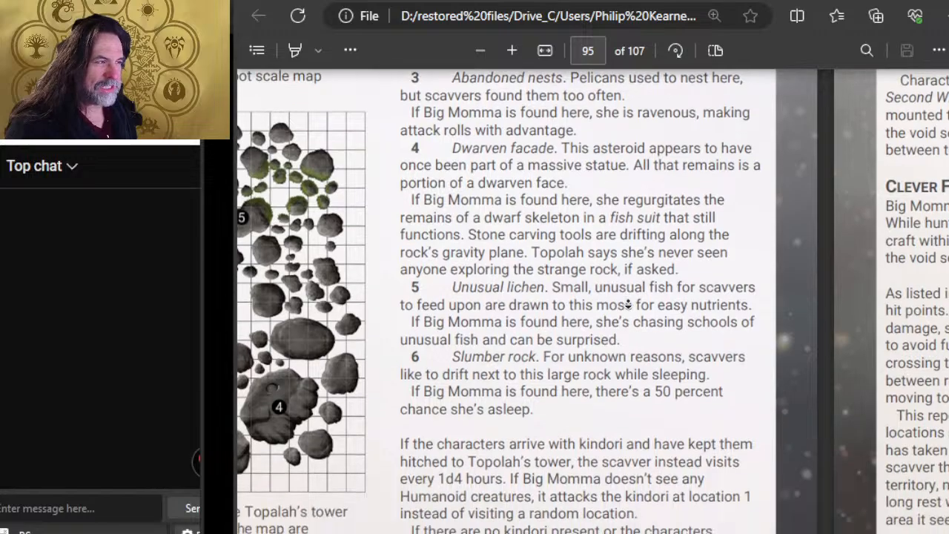
# Read the "Watch for Momma" section, from its introduction through the 1d6 location list to the closing kindori paragraphs
pyautogui.scroll(5, 637, 194)
pyautogui.scroll(5, 637, 195)
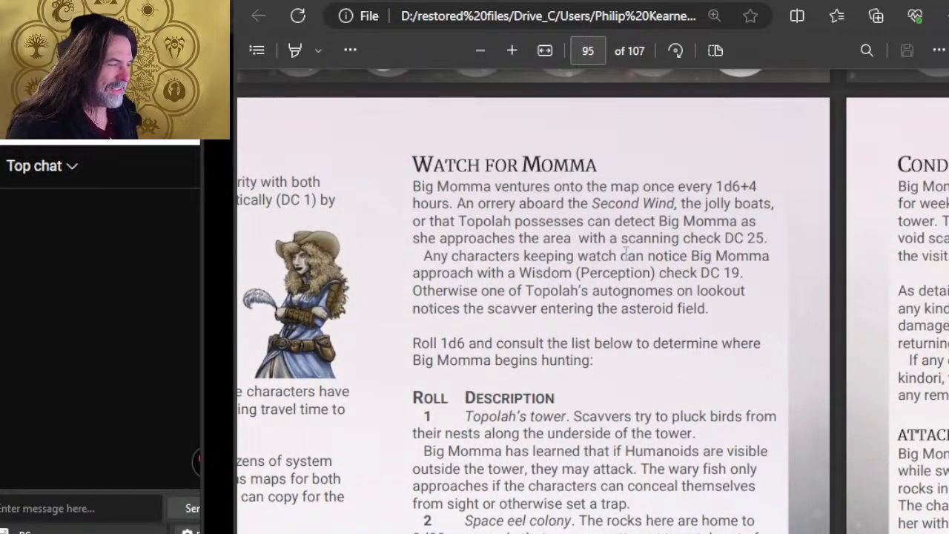
pyautogui.scroll(-3, 625, 254)
pyautogui.scroll(1, 564, 208)
pyautogui.scroll(-2, 464, 131)
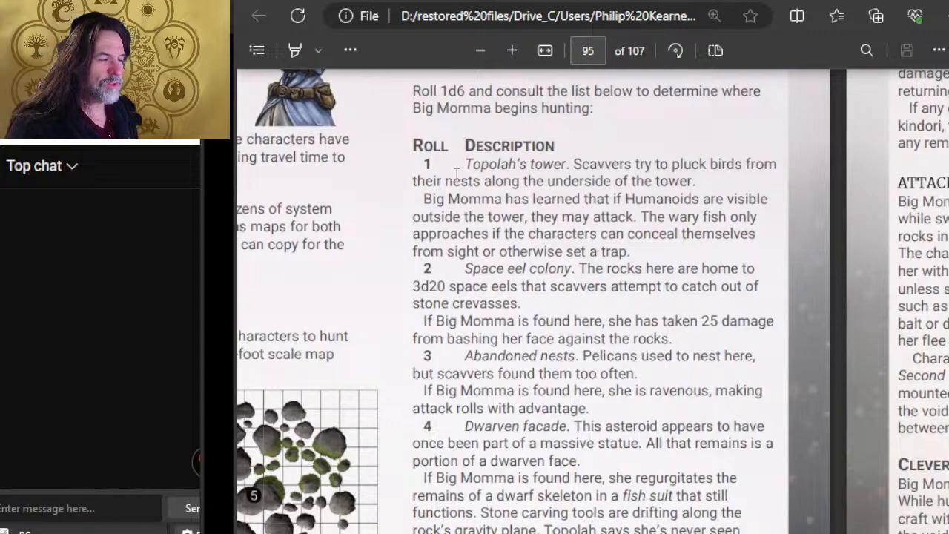
pyautogui.scroll(-7, 456, 175)
pyautogui.scroll(1, 435, 231)
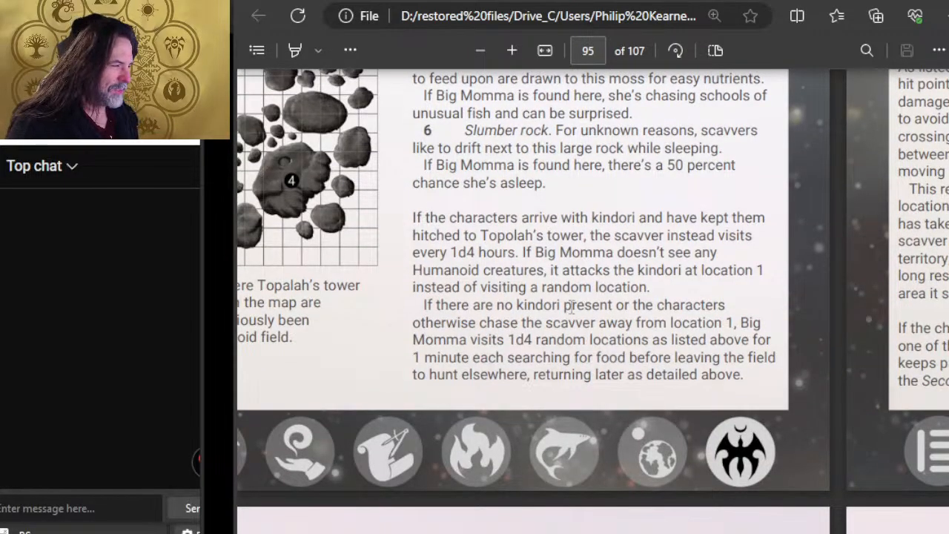
# View the opening of Chapter 6, "Grave Alliance", on page 97, including "Ship of the Dead" and "Parleying with Gargenhale"
pyautogui.scroll(-4, 597, 375)
pyautogui.hscroll(-4, 545, 360)
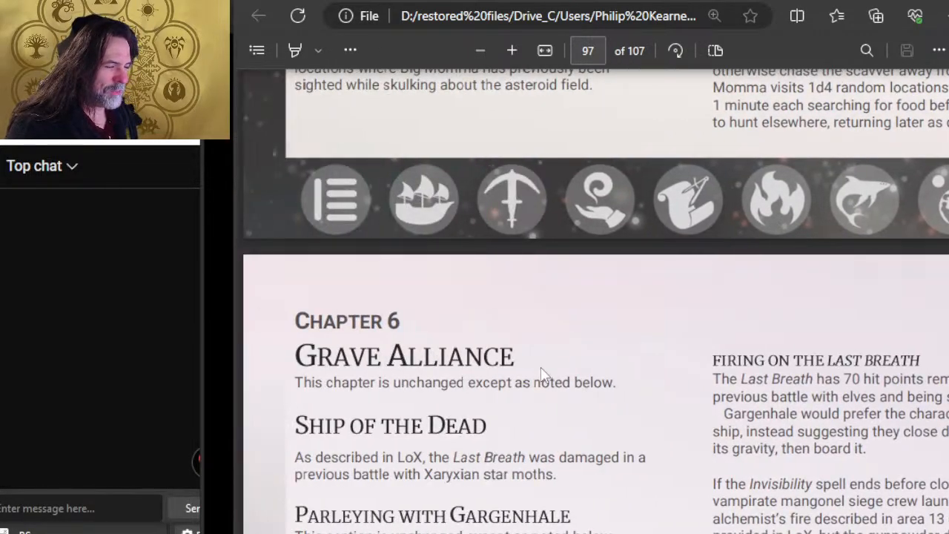
pyautogui.scroll(-2, 610, 352)
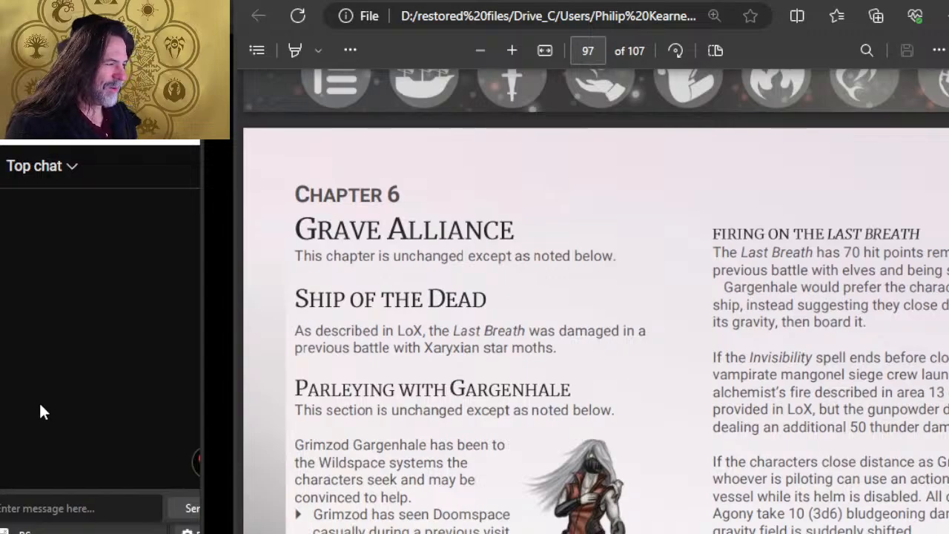
pyautogui.scroll(-2, 459, 292)
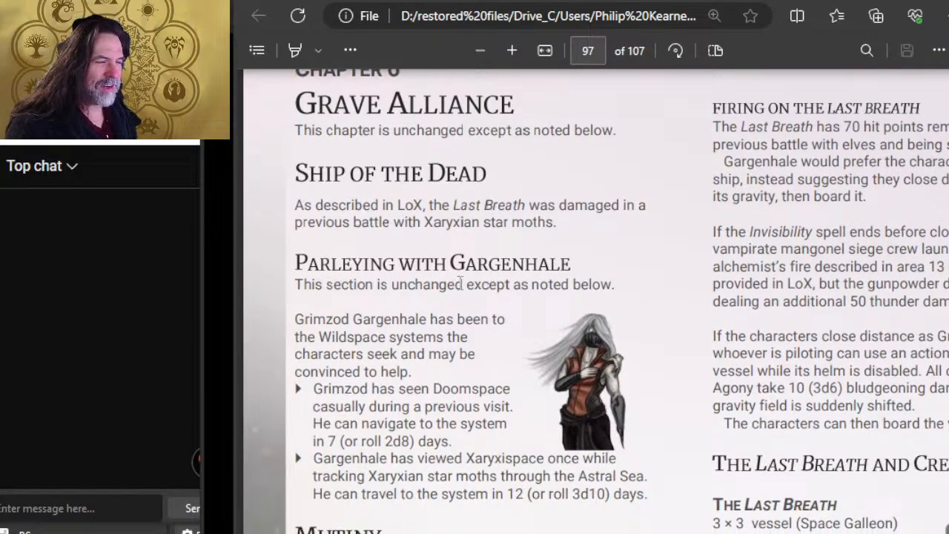
pyautogui.scroll(4, 530, 292)
pyautogui.scroll(3, 531, 292)
pyautogui.scroll(-3, 525, 303)
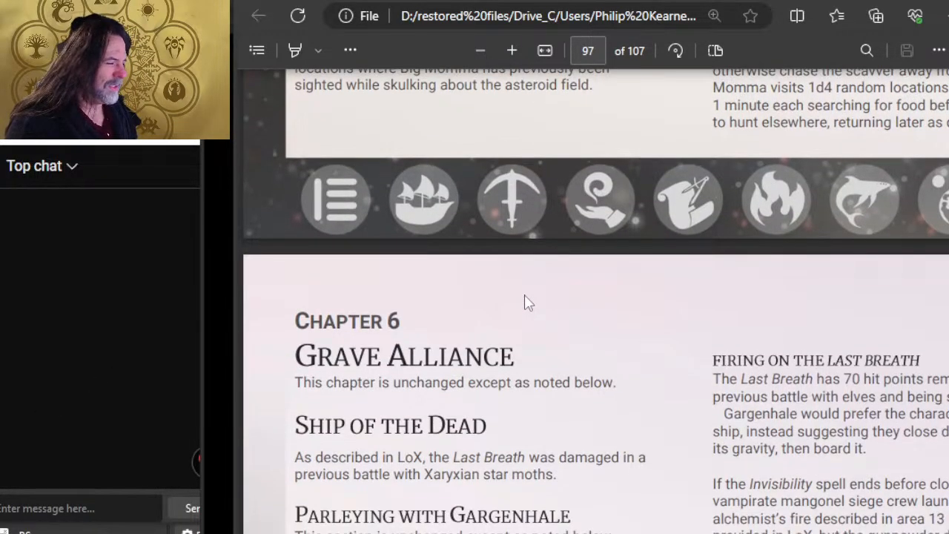
pyautogui.scroll(-2, 524, 303)
# Return to page 95 and review the asteroid map, the "Watch for Momma" introduction, Topolah's illustration and the kindori rules
pyautogui.scroll(5, 524, 302)
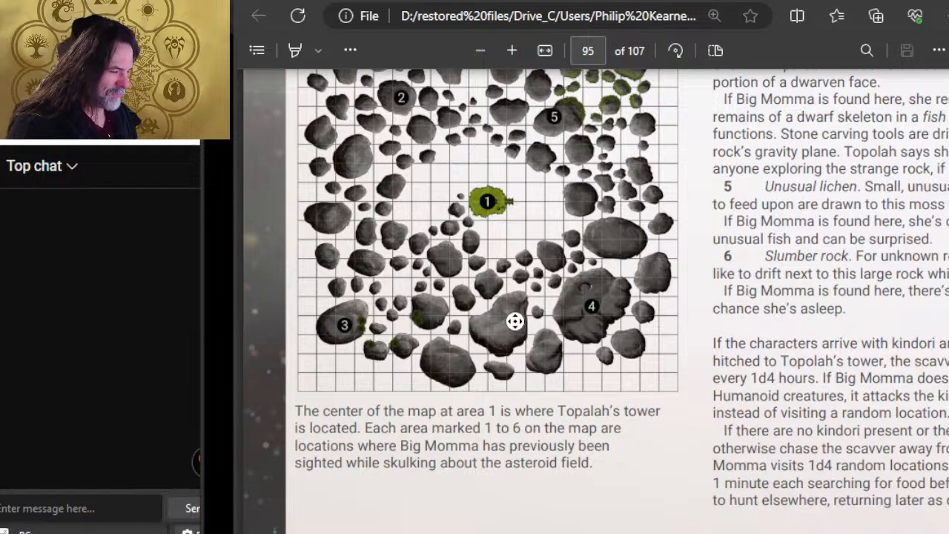
pyautogui.hscroll(5, 541, 320)
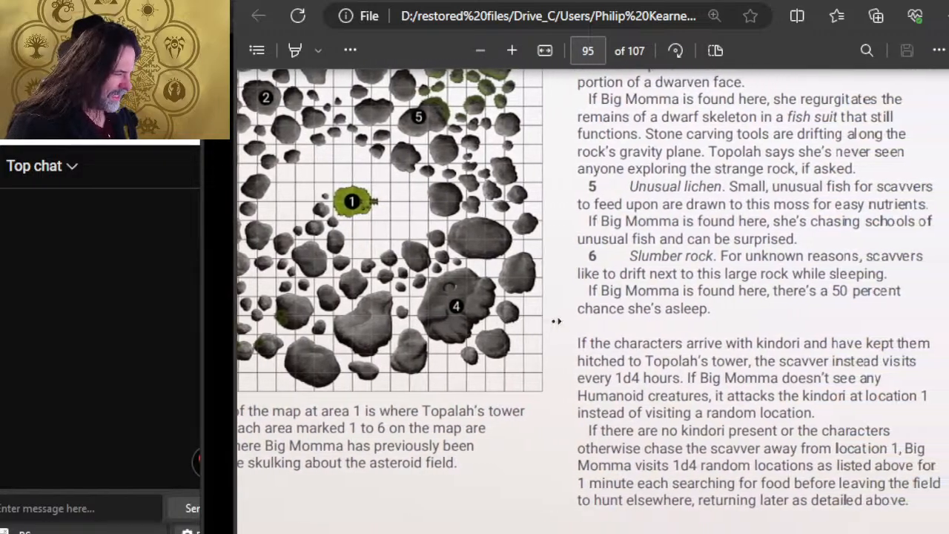
pyautogui.hscroll(4, 556, 320)
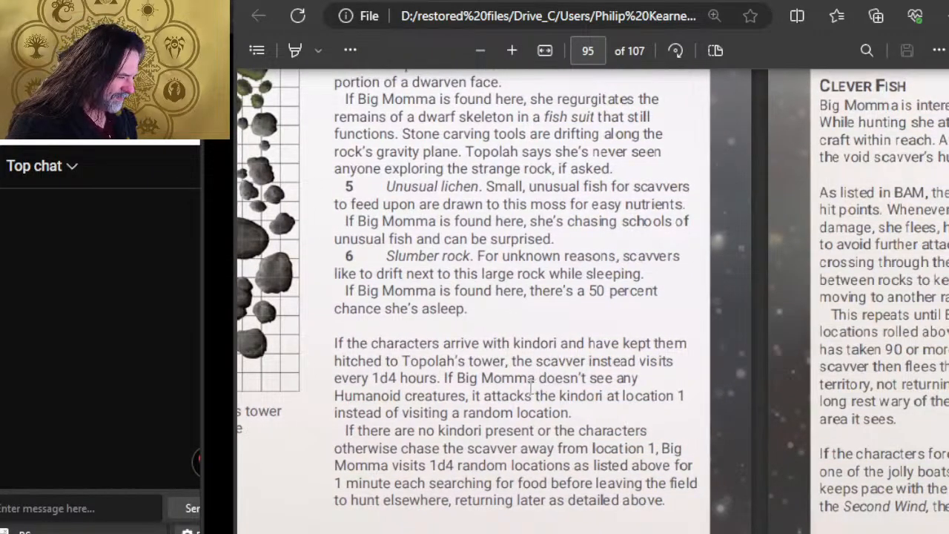
pyautogui.scroll(10, 524, 384)
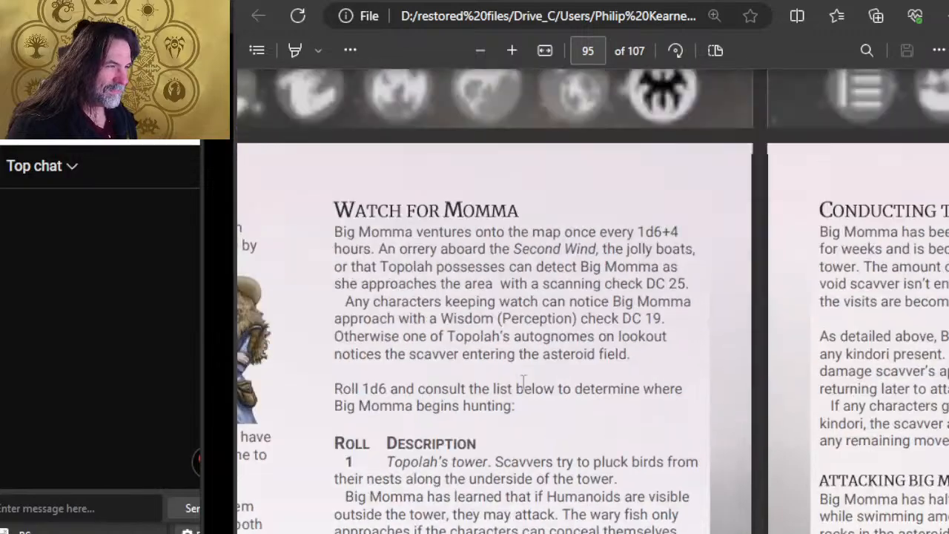
pyautogui.scroll(-2, 524, 381)
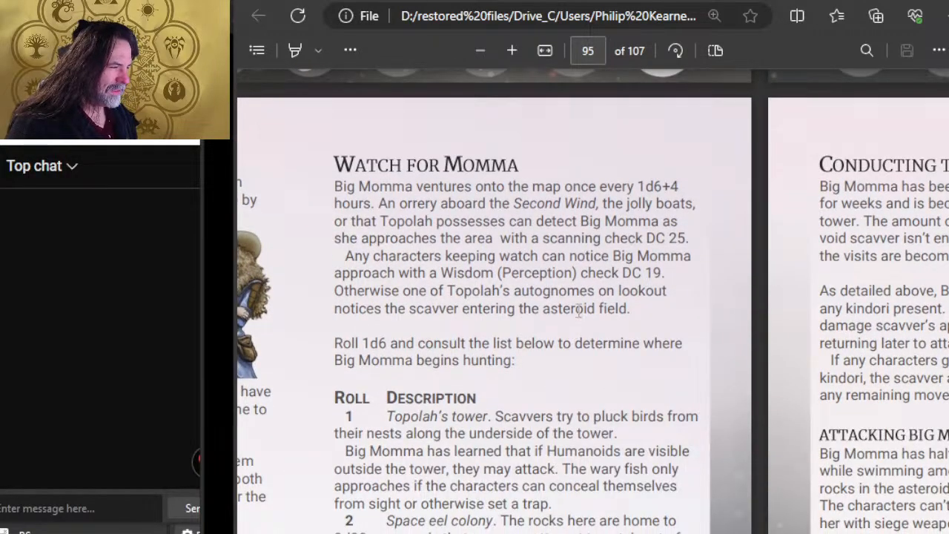
pyautogui.hscroll(-6, 578, 300)
pyautogui.scroll(-2, 486, 295)
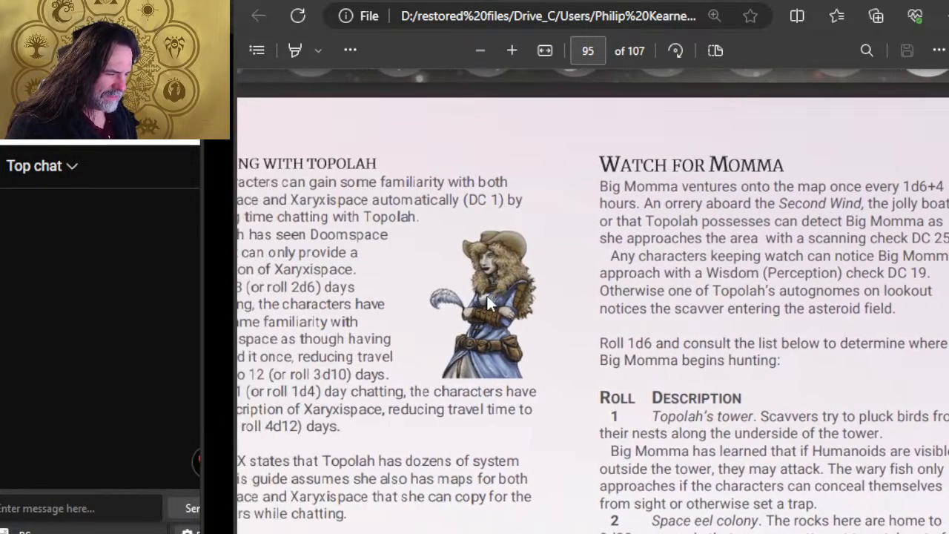
pyautogui.scroll(-8, 532, 326)
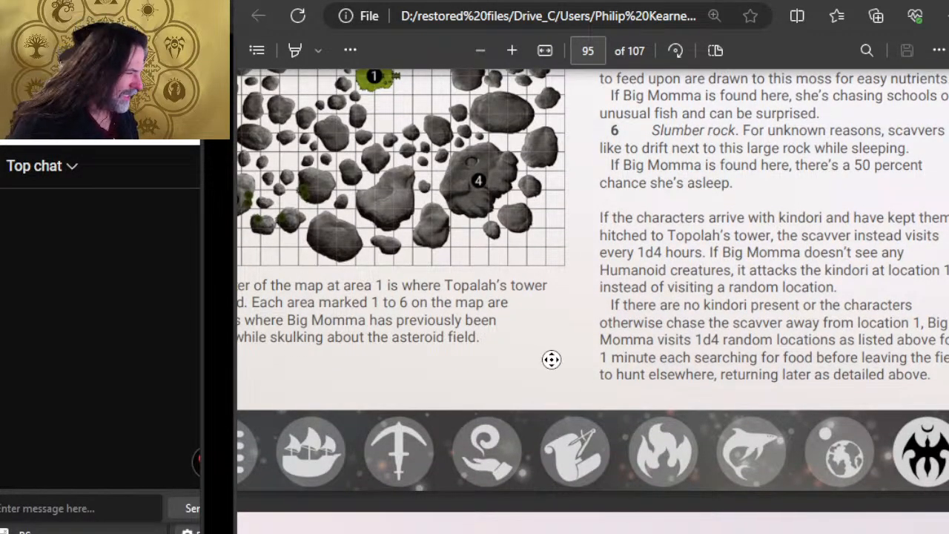
pyautogui.hscroll(2, 552, 359)
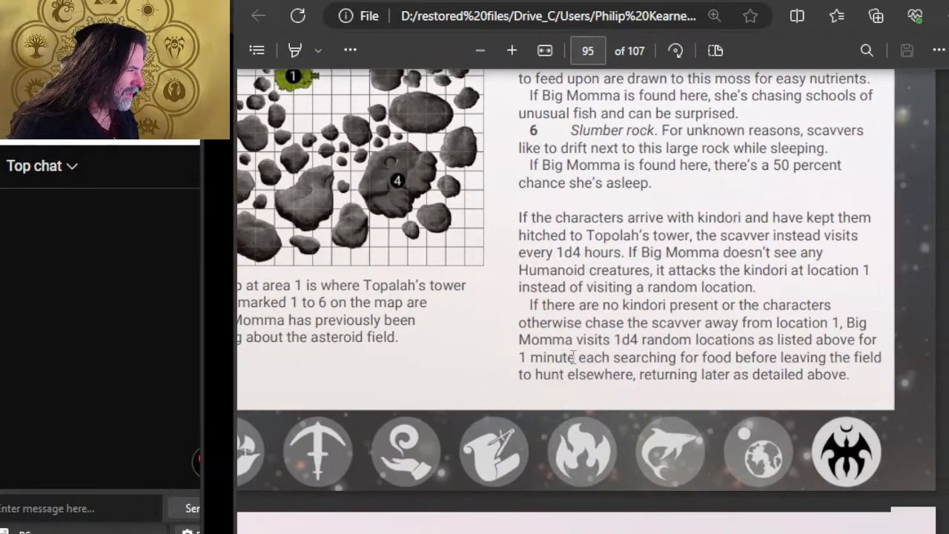
pyautogui.hscroll(2, 573, 357)
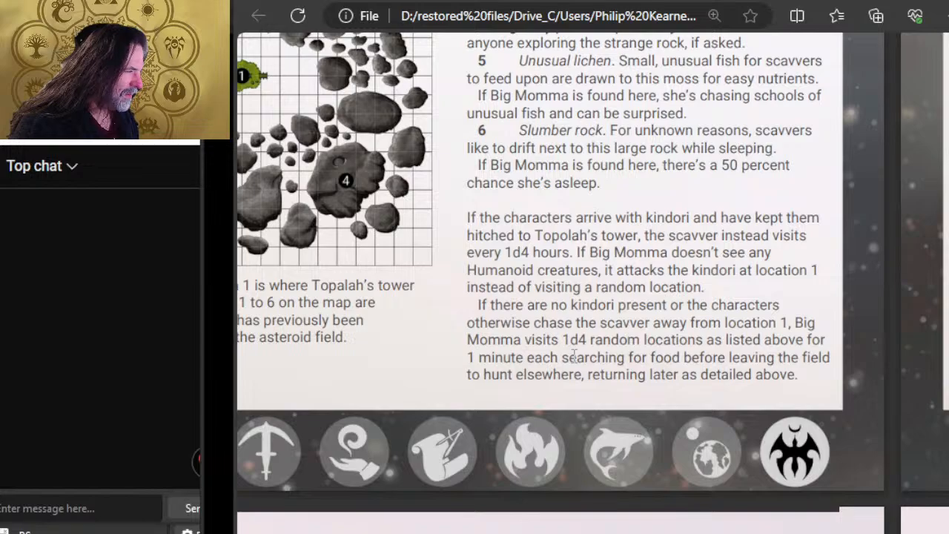
# Review the 1d6 location list under "Watch for Momma" and the start of "Conducting the Encounter" on the facing page
pyautogui.scroll(10, 574, 362)
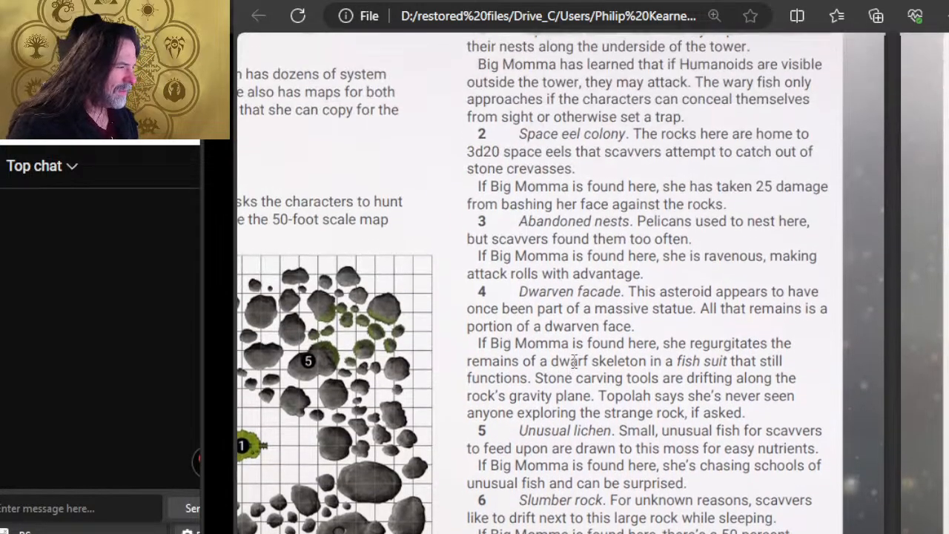
pyautogui.scroll(3, 574, 360)
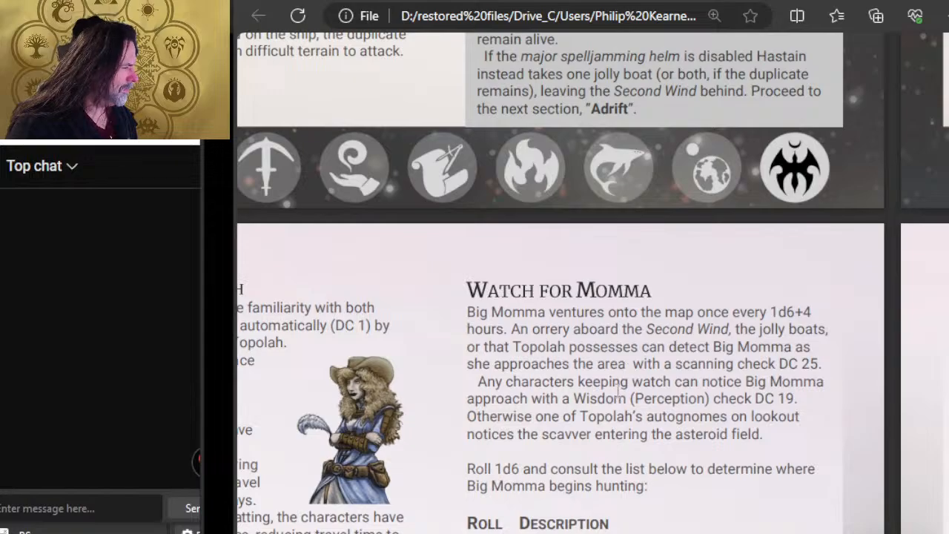
pyautogui.hscroll(5, 618, 391)
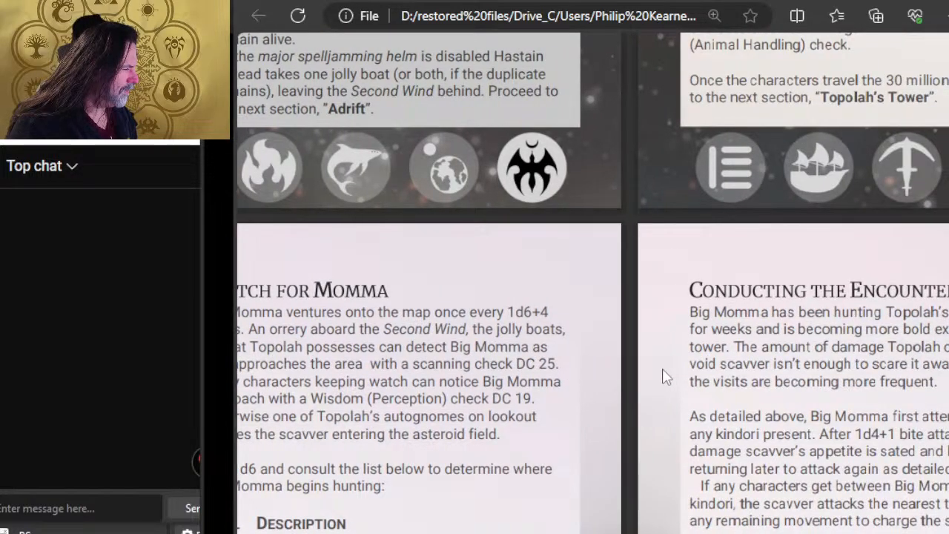
pyautogui.scroll(-3, 664, 377)
pyautogui.middleClick(648, 357)
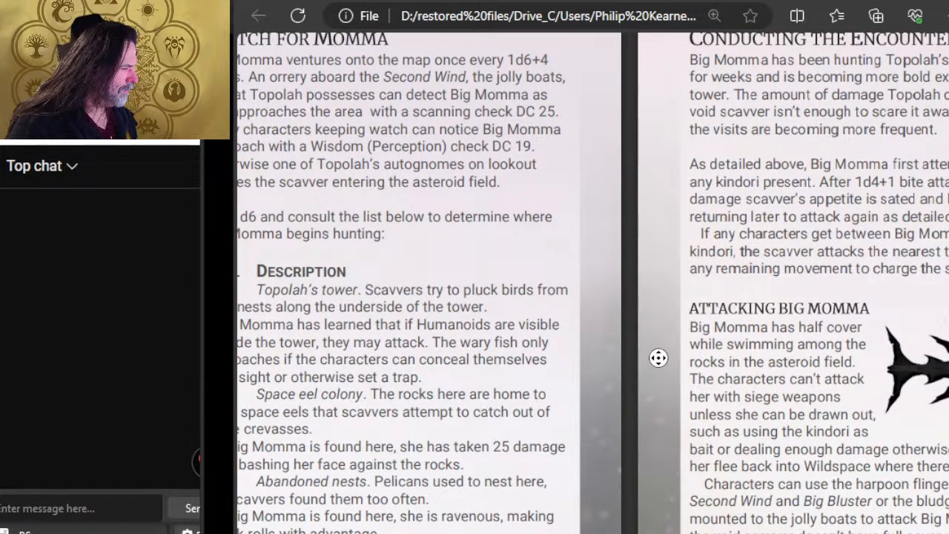
pyautogui.middleClick(648, 357)
pyautogui.scroll(-5, 458, 344)
pyautogui.scroll(3, 467, 333)
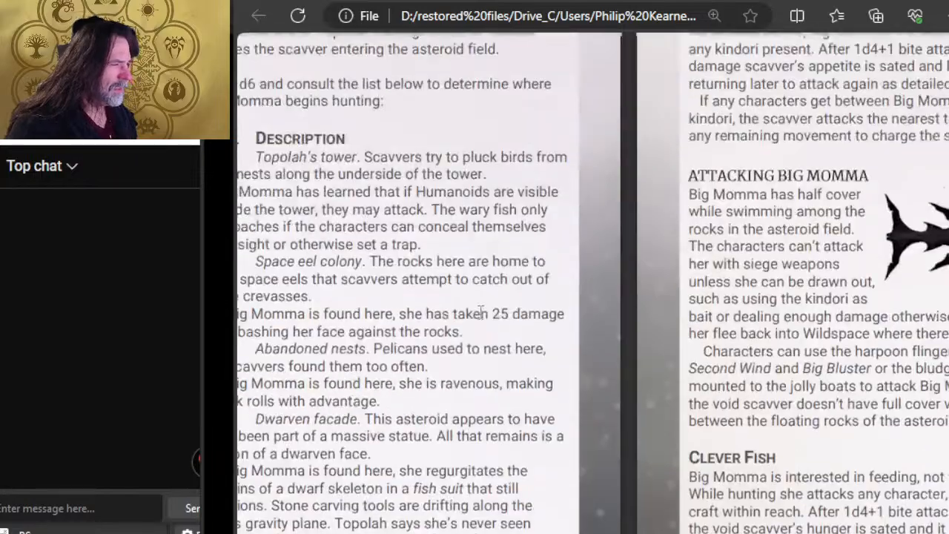
# Move from the location list to page 96 and examine "Attacking Big Momma", its void scavver illustration and "Clever Fish"
pyautogui.middleClick(481, 314)
pyautogui.hscroll(6, 610, 286)
pyautogui.hscroll(-10, 558, 298)
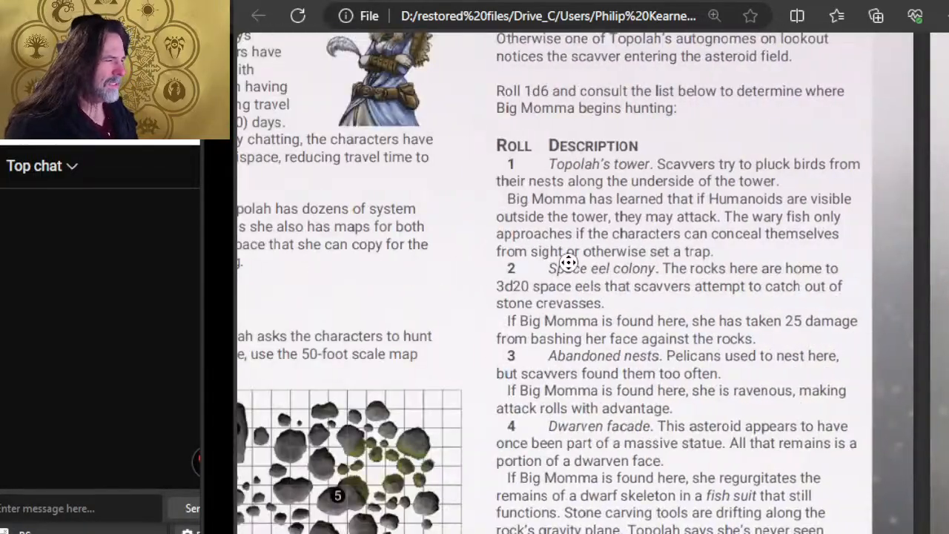
pyautogui.hscroll(2, 597, 273)
pyautogui.hscroll(6, 627, 282)
pyautogui.middleClick(625, 281)
pyautogui.scroll(5, 593, 279)
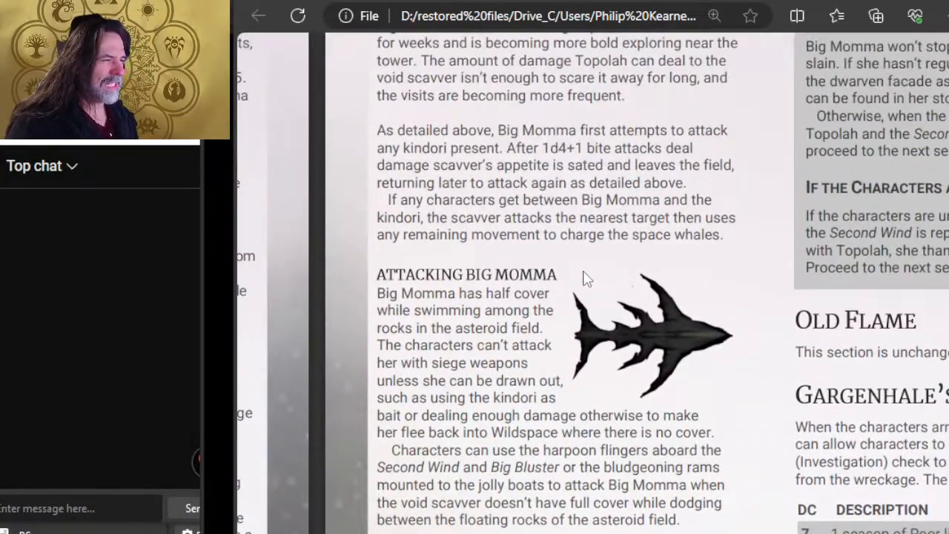
pyautogui.scroll(-5, 549, 260)
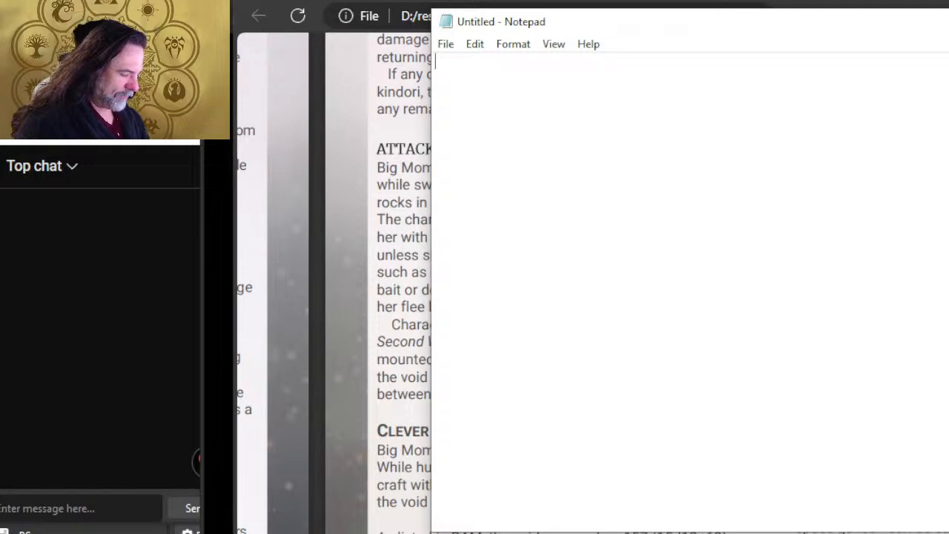
# Start a list in a blank Notepad document with "space field background" and "topolah map" on separate lines
pyautogui.write('space')
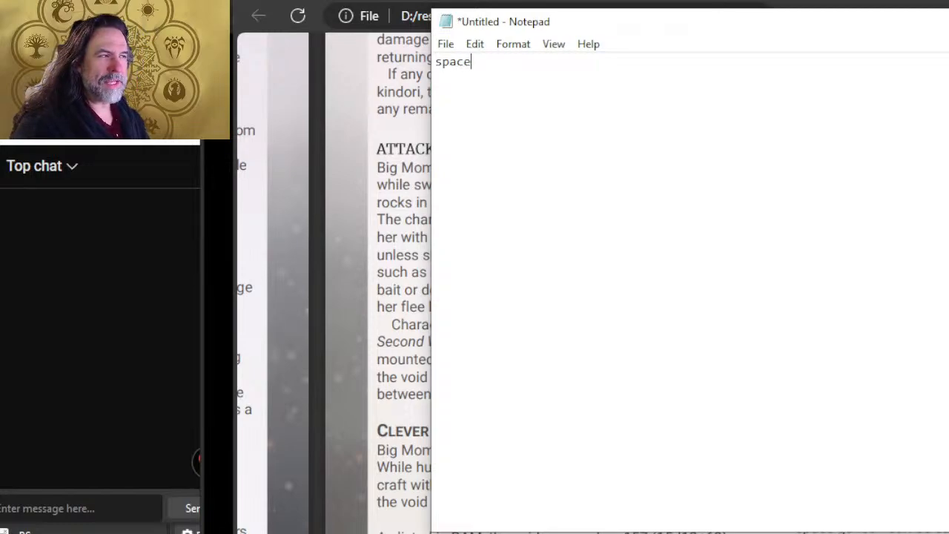
pyautogui.write(' field ')
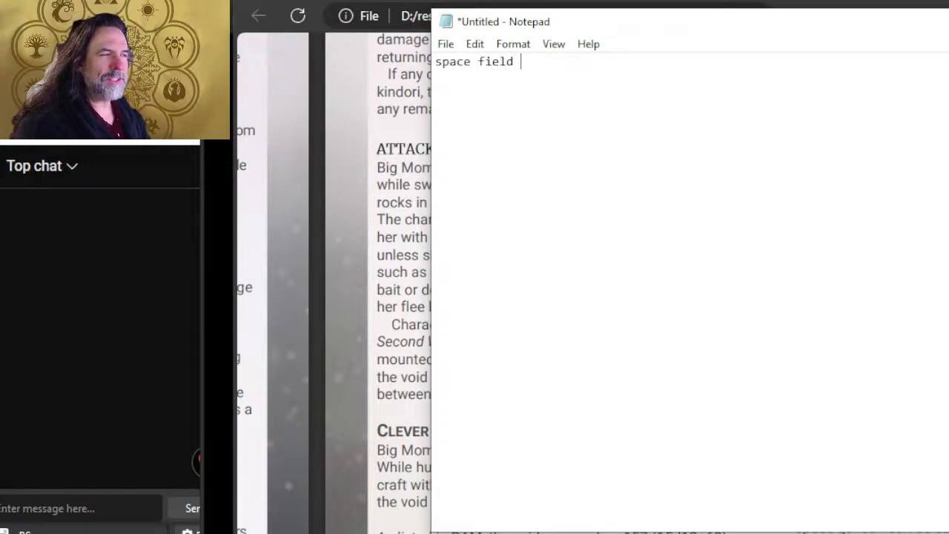
pyautogui.write('background ')
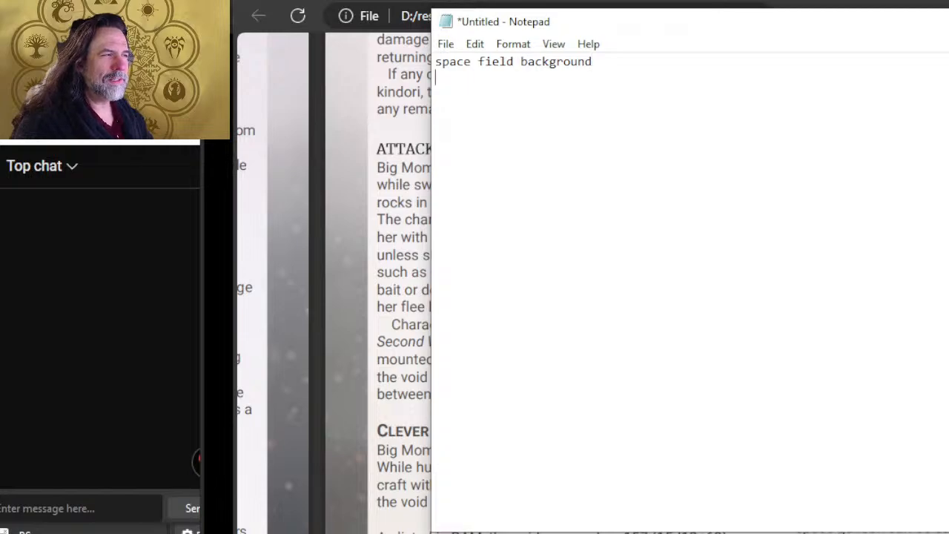
pyautogui.write('topol')
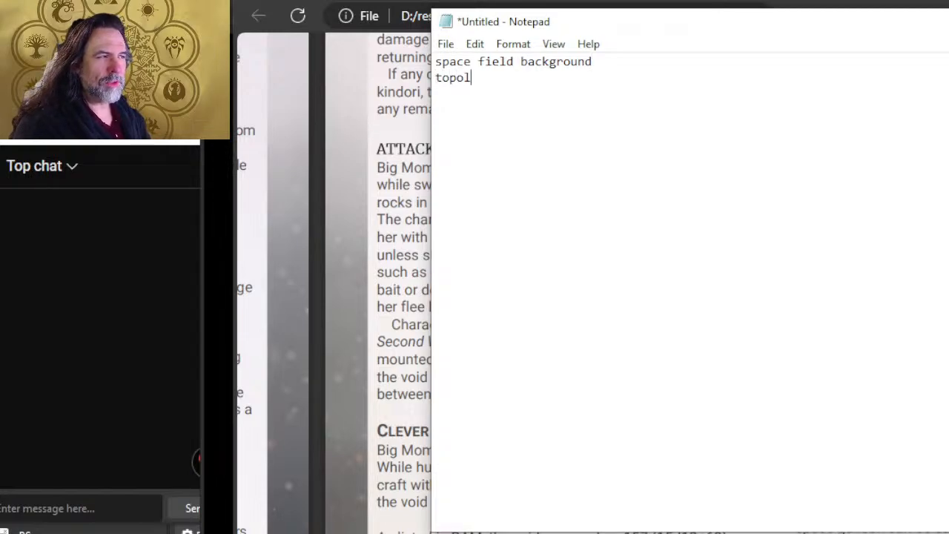
pyautogui.write('ah map')
pyautogui.press('Return')
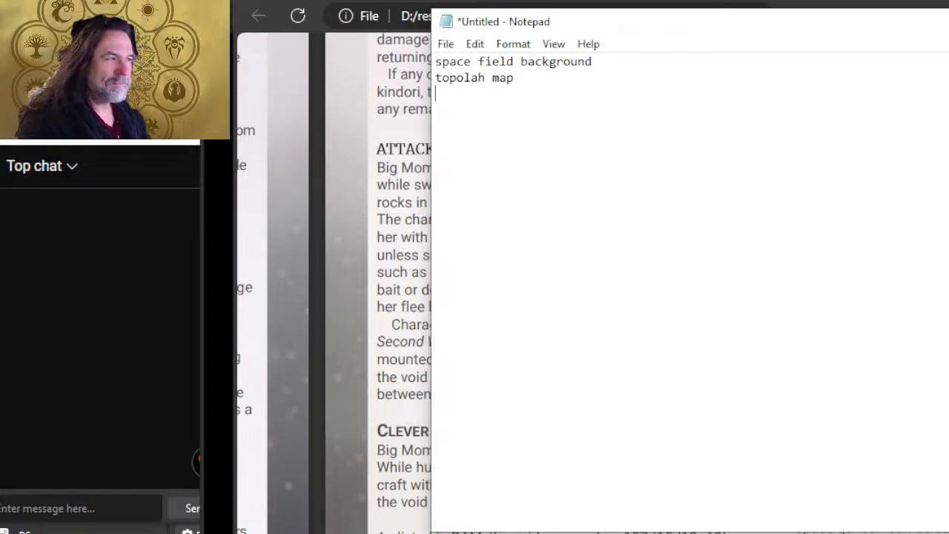
# Add "topolah token" and "autognome token" to the list as separate lines
pyautogui.write('topolah')
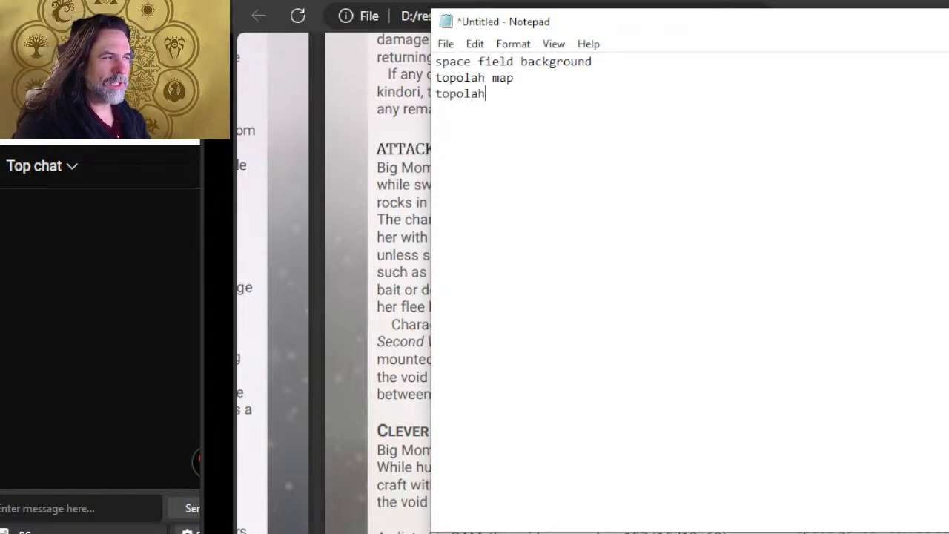
pyautogui.write(' token')
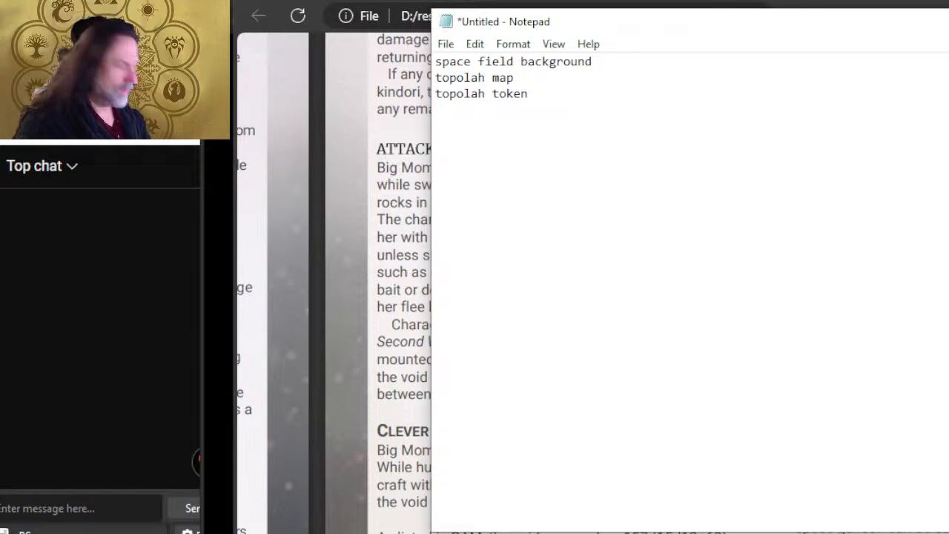
pyautogui.write(' autognom')
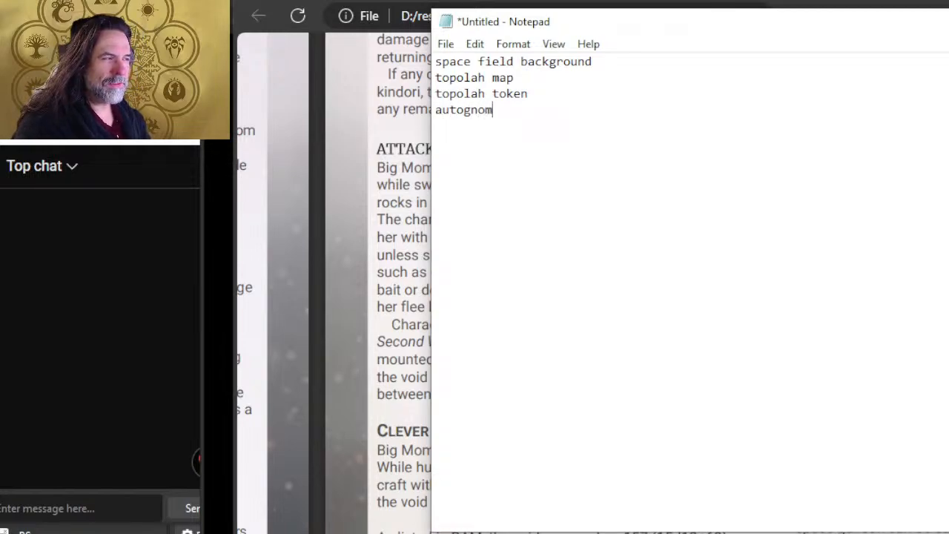
pyautogui.write('e tok')
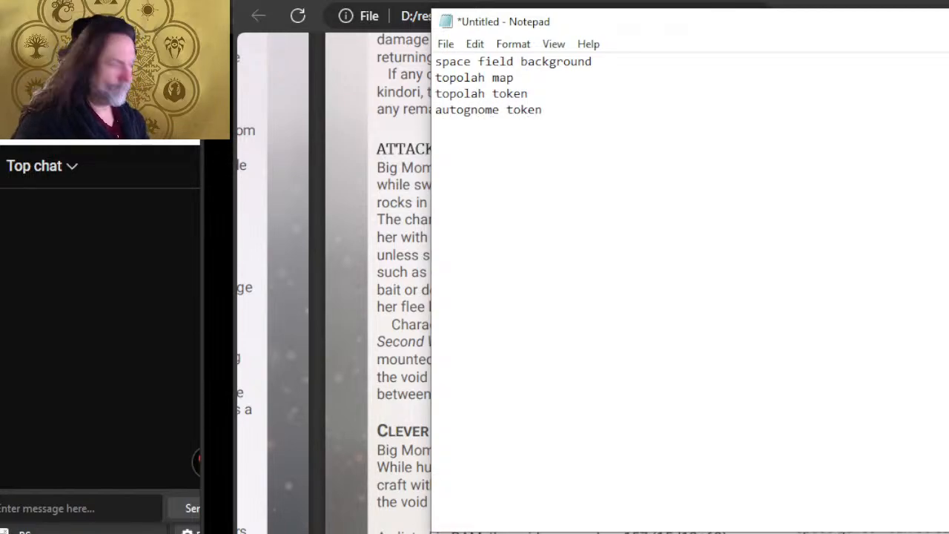
pyautogui.write('en')
pyautogui.press('Return')
# Add "living ship token" and "jolly boat tokens" to the list as separate lines
pyautogui.write('living s')
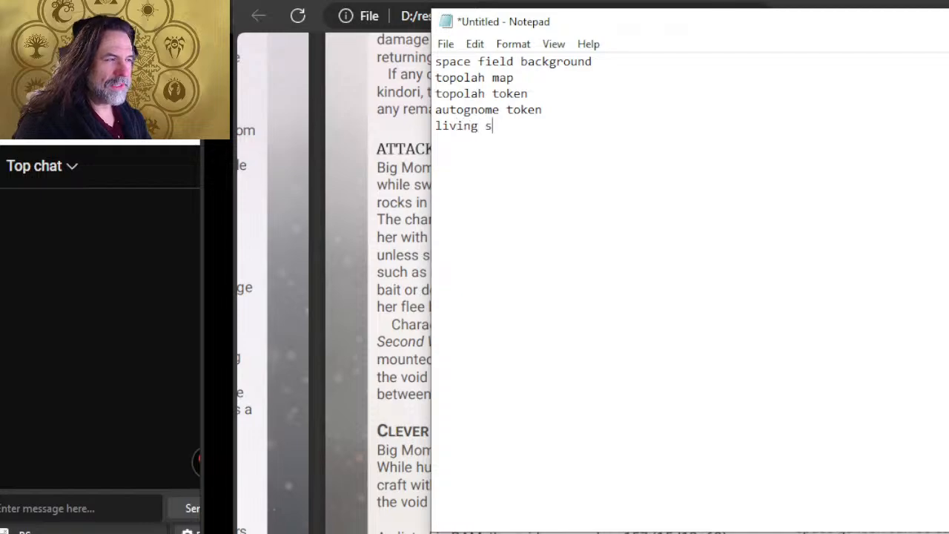
pyautogui.write('hip token ')
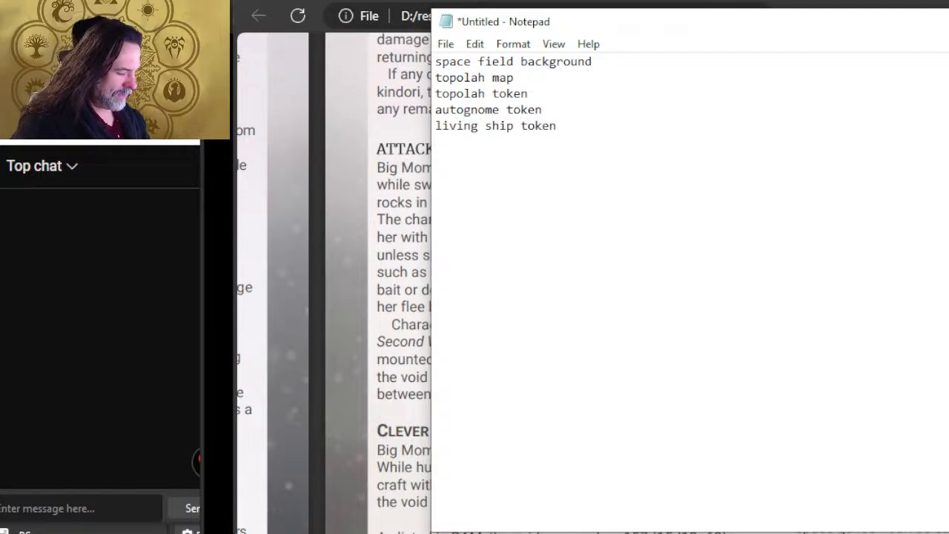
pyautogui.write('jo')
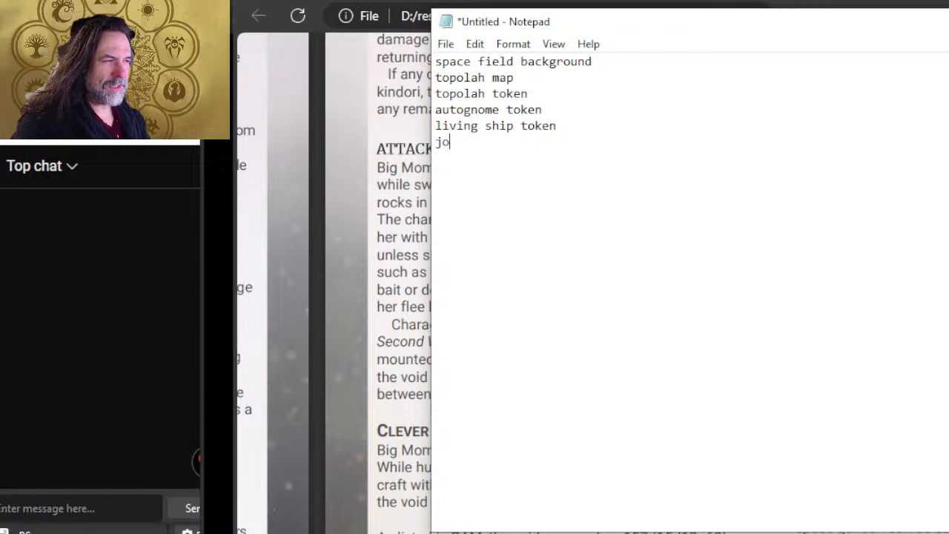
pyautogui.write('lly boat')
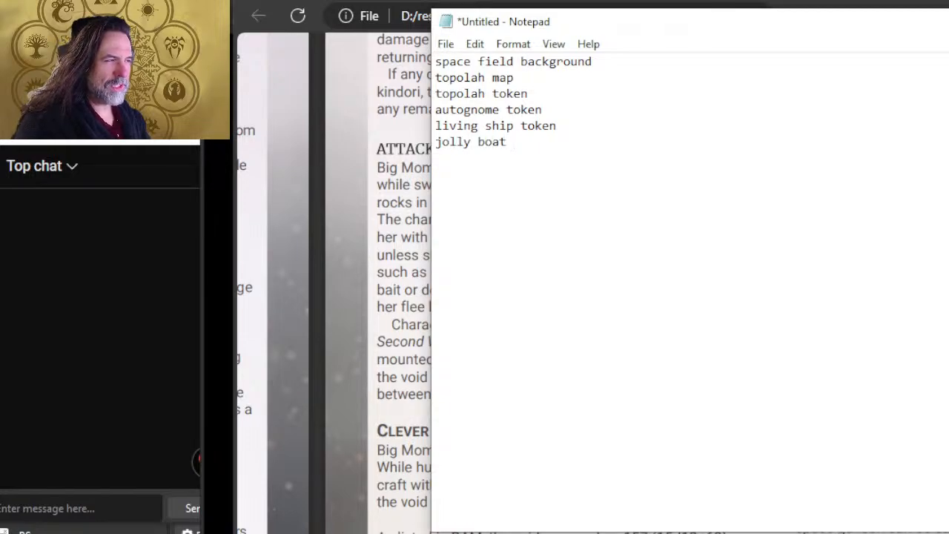
pyautogui.write(' tokens')
pyautogui.press('Return')
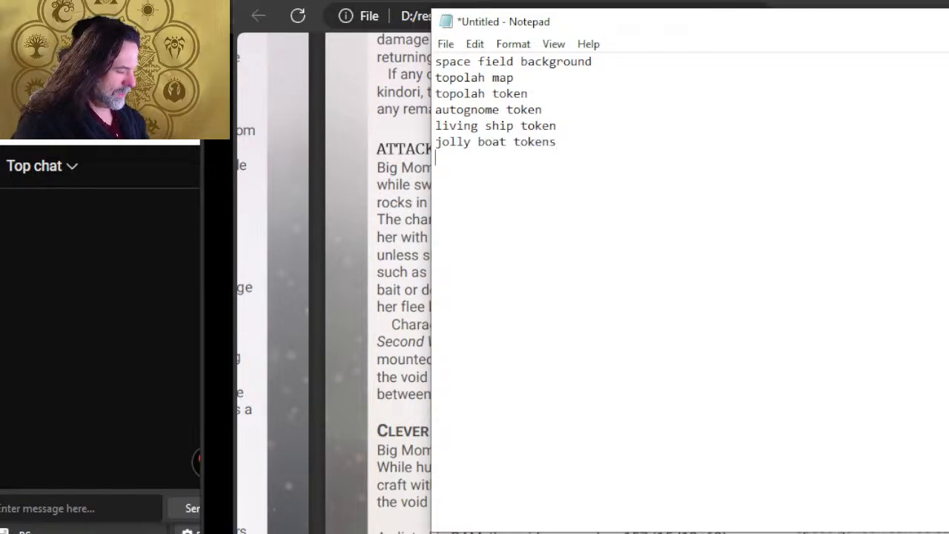
# Finish the list with separate lines for "big momma token" and "kindori token"
pyautogui.write('big mo')
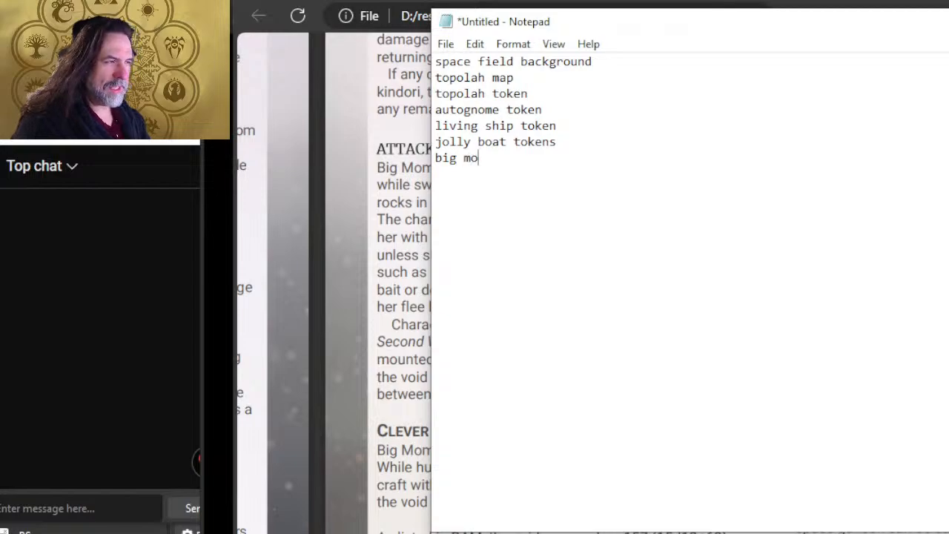
pyautogui.write('mma token')
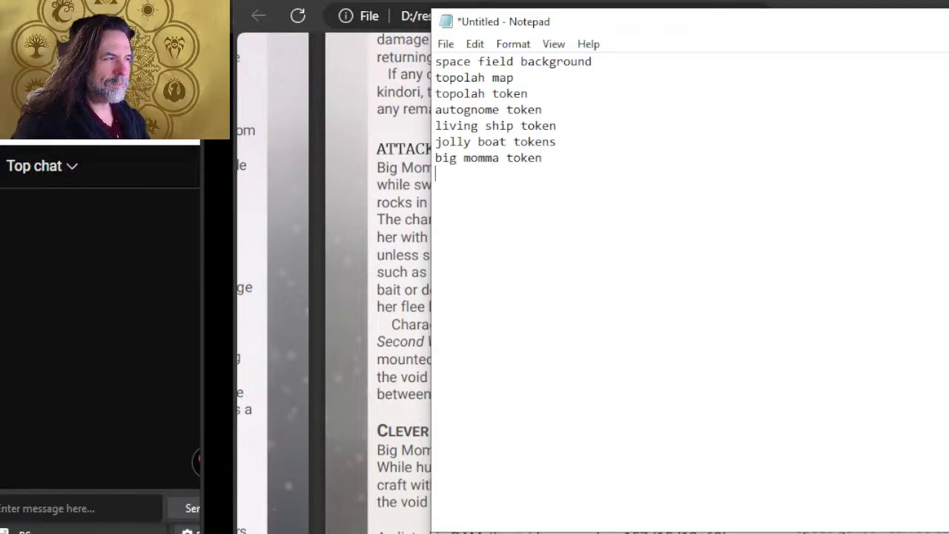
pyautogui.press('Return')
pyautogui.write('kin')
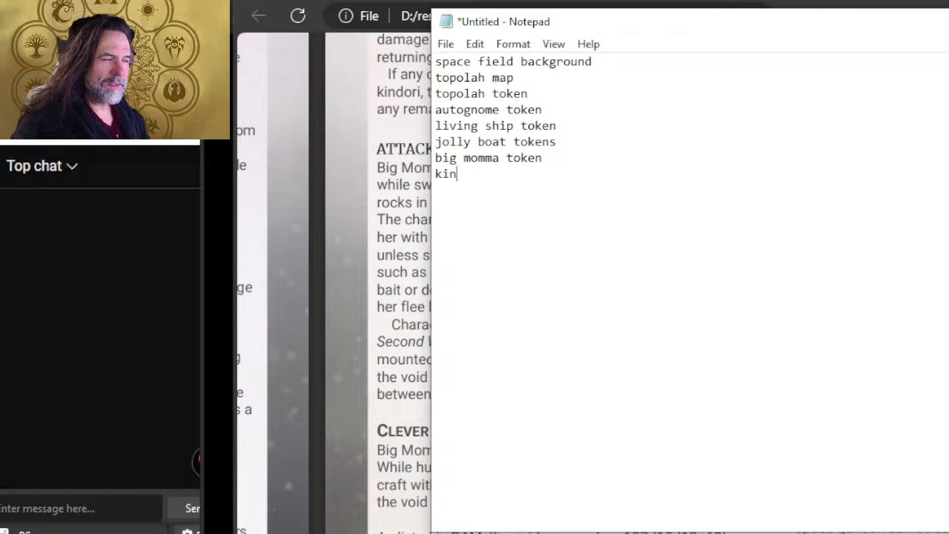
pyautogui.write('dori tokens')
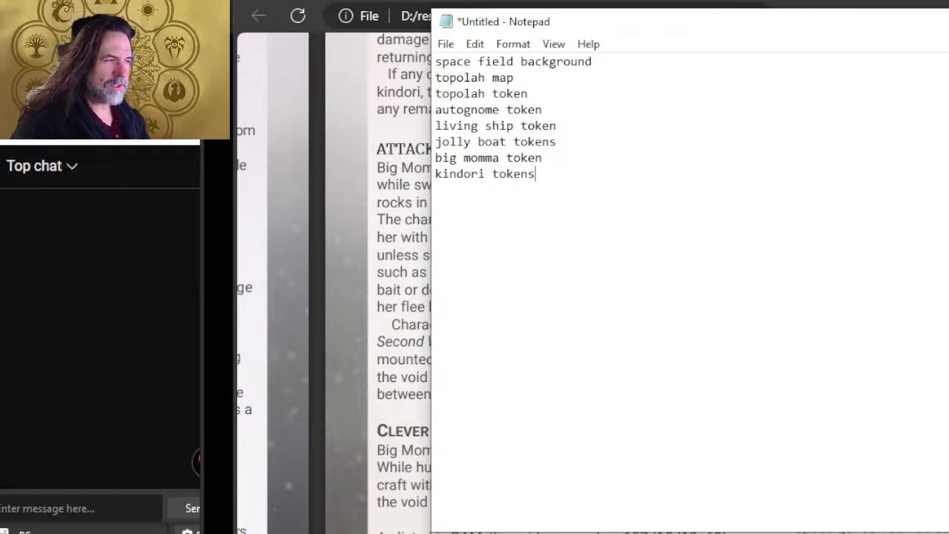
pyautogui.press('BackSpace')
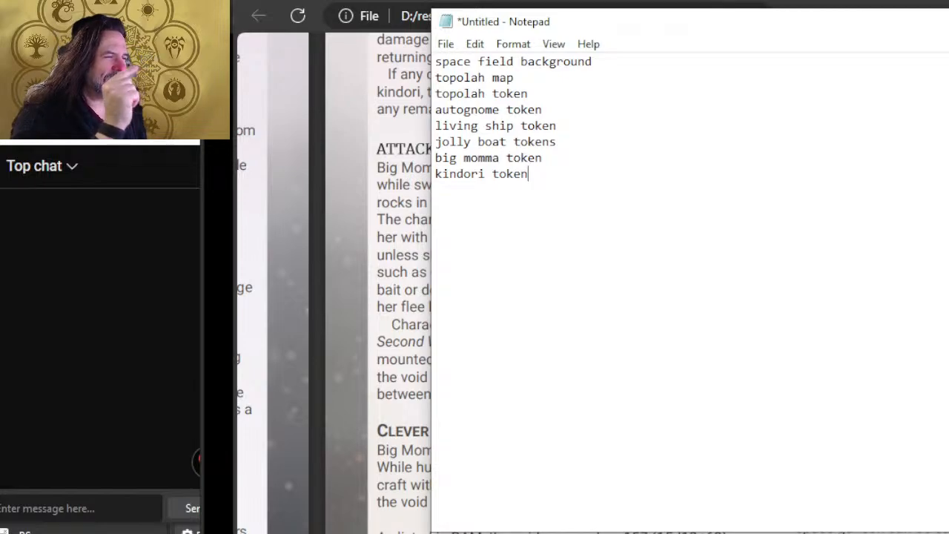
# Revisit "Attacking Big Momma" in the PDF, switch to MaMa Hunt.psd in Photoshop and view the whole numbered asteroid map
pyautogui.hotkey('alt', 'Tab')
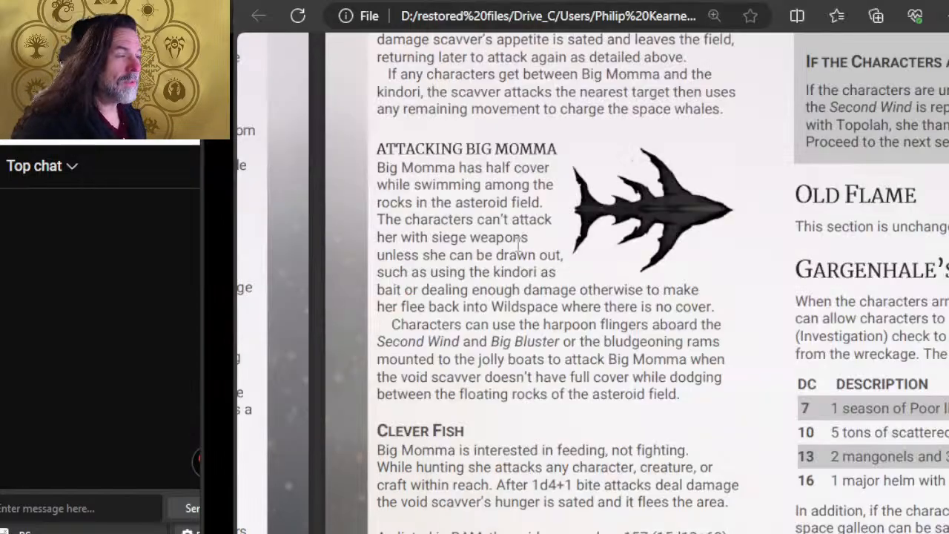
pyautogui.hotkey('alt', 'Tab')
pyautogui.hotkey('alt', 'Tab')
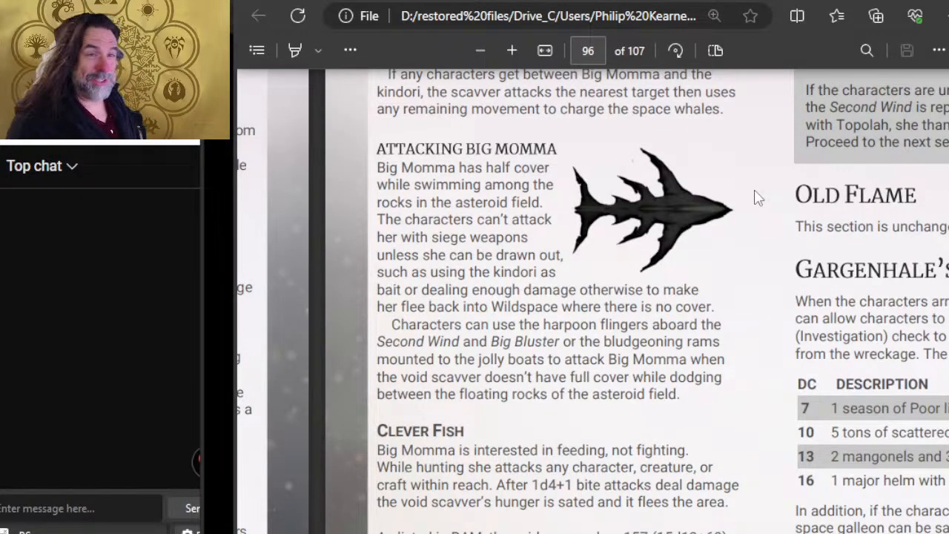
pyautogui.hotkey('alt', 'Tab')
pyautogui.hotkey('alt', 'Tab')
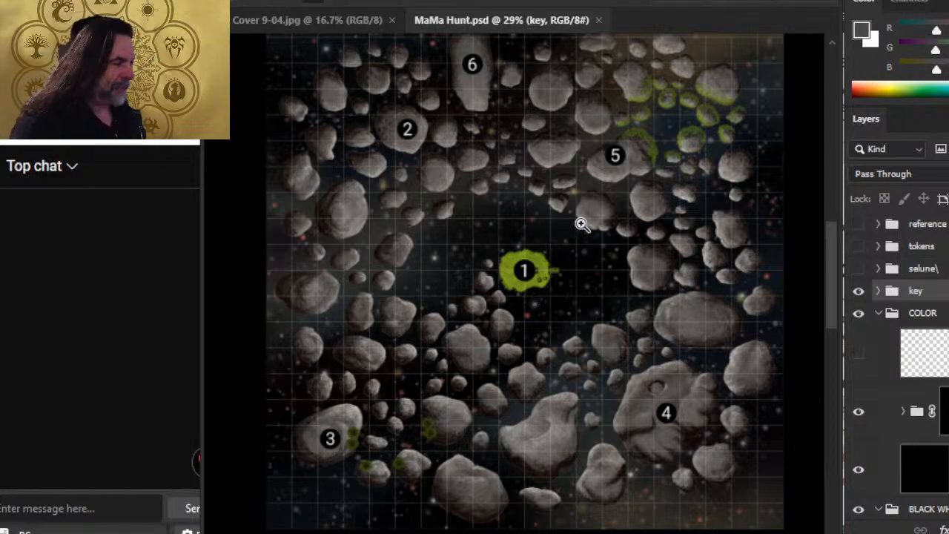
pyautogui.keyDown('alt'); pyautogui.click(636, 264); pyautogui.keyUp('alt')
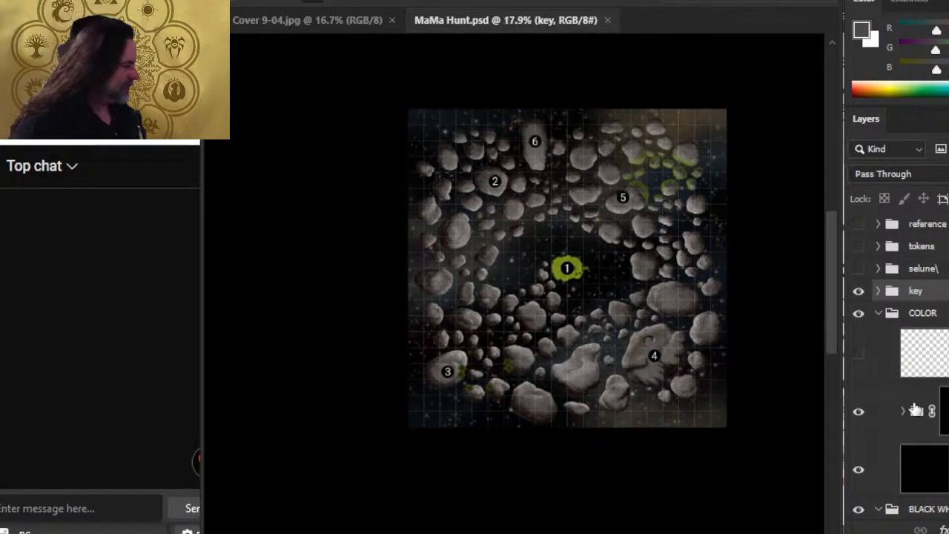
# Check what the asteroid folder and black background layer in the COLOR group contribute, and hide the black background layer
pyautogui.scroll(-3, 898, 402)
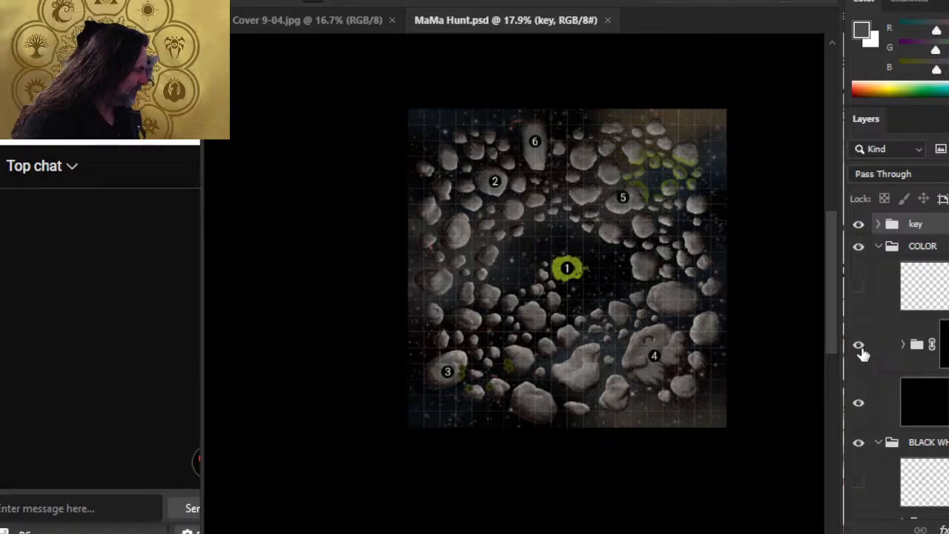
pyautogui.click(859, 347)
pyautogui.click(859, 349)
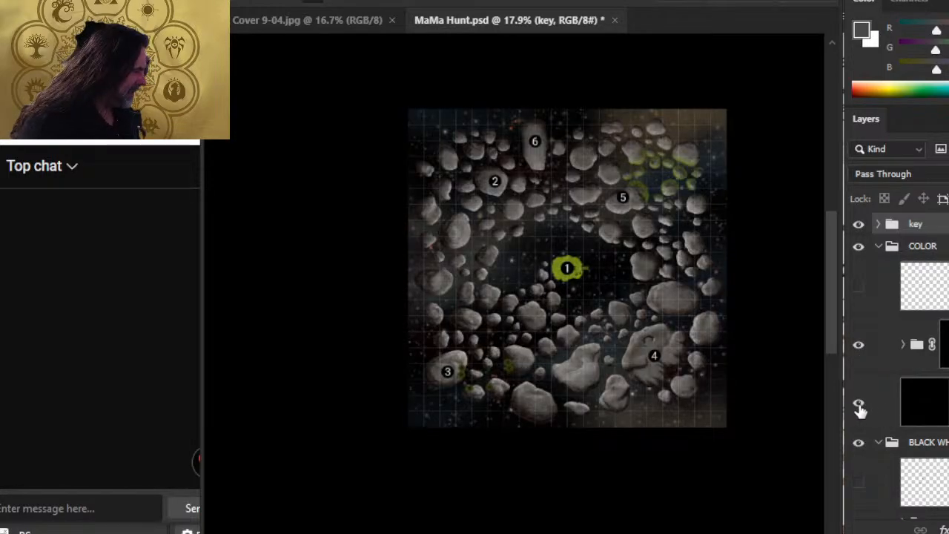
pyautogui.click(857, 404)
pyautogui.click(858, 406)
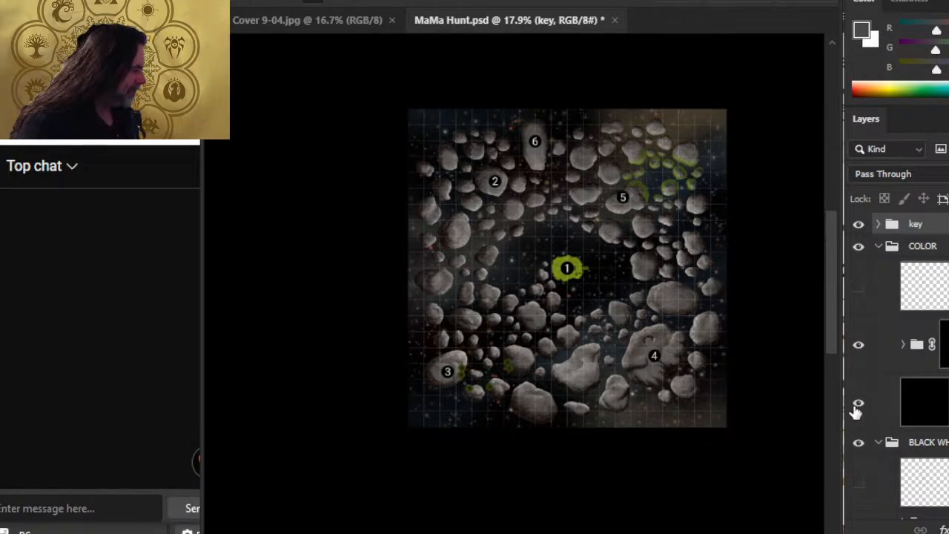
pyautogui.click(858, 405)
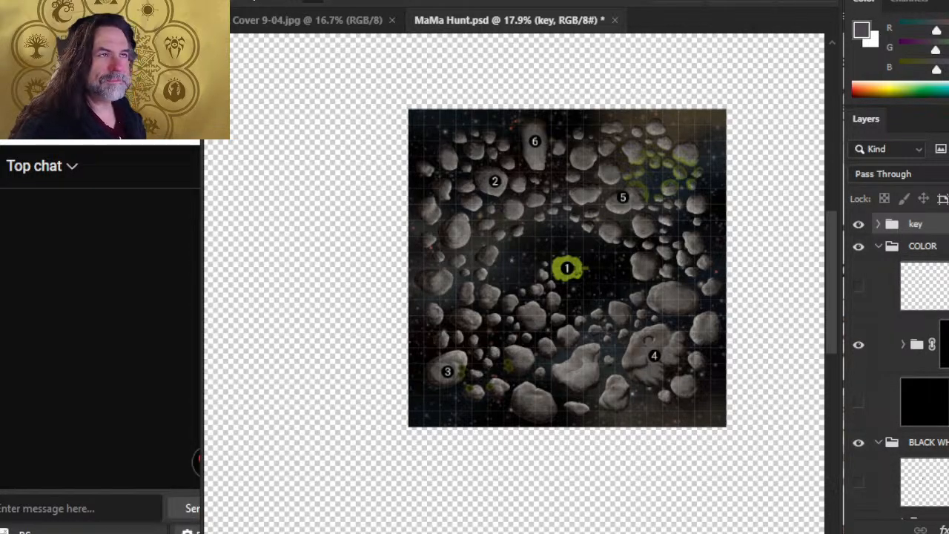
# Start saving the MaMa Hunt document as a new file on the computer instead of in cloud documents
pyautogui.click(245, 1)
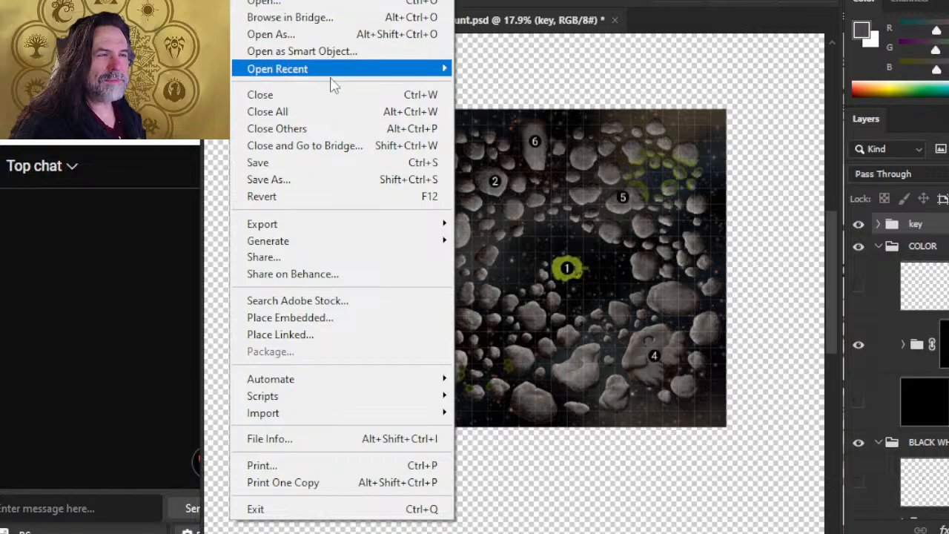
pyautogui.click(360, 180)
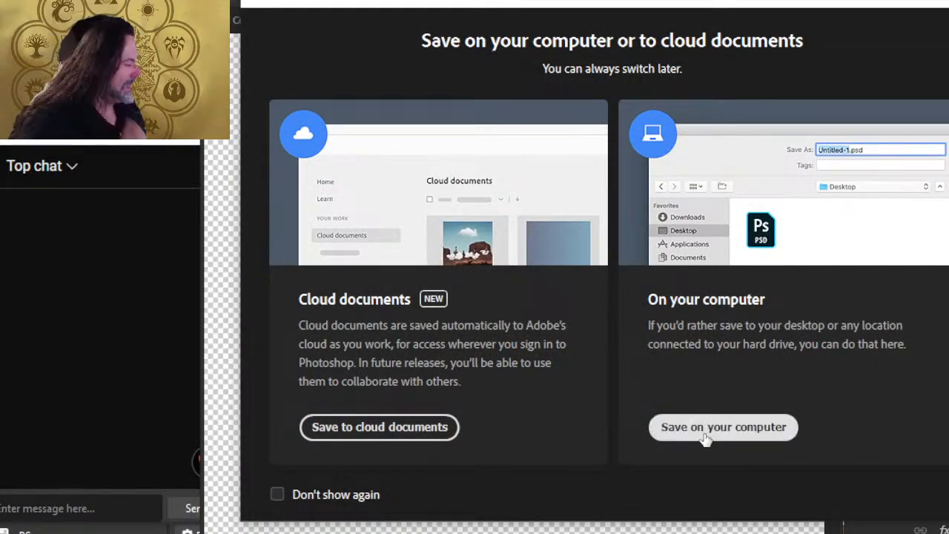
pyautogui.click(733, 433)
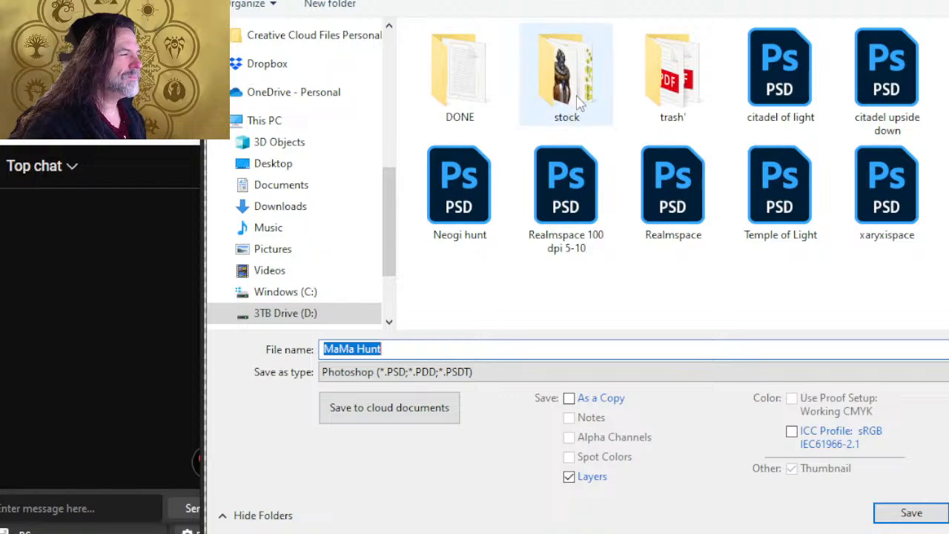
pyautogui.doubleClick(457, 108)
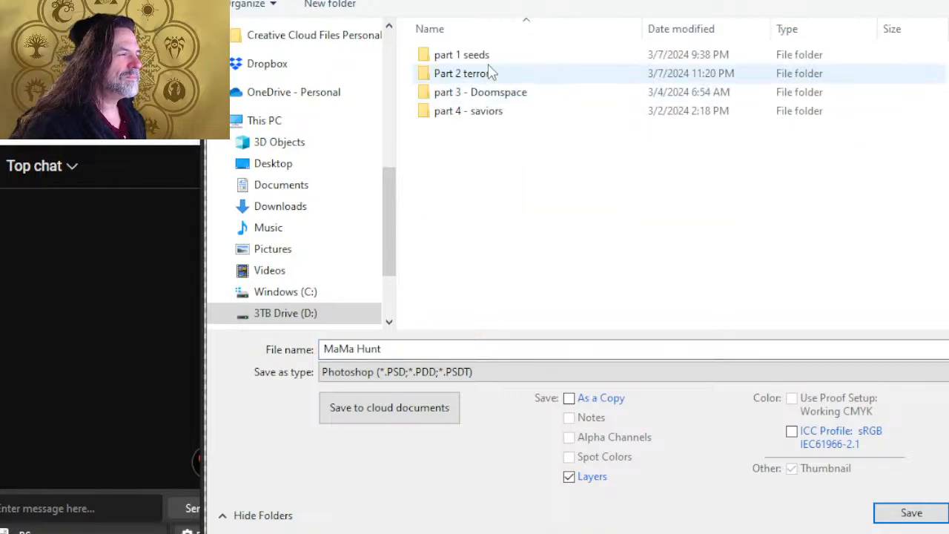
pyautogui.hotkey('alt', 'Left')
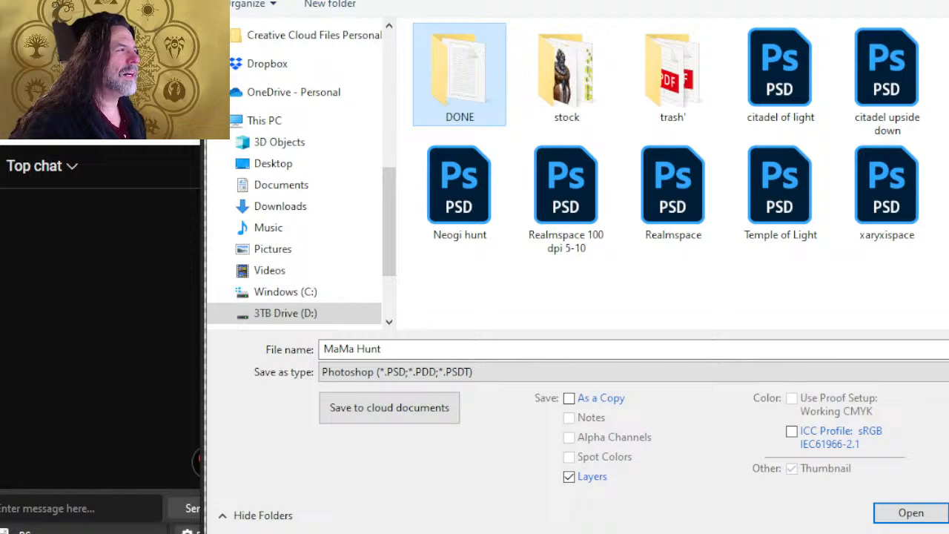
pyautogui.rightClick(719, 289)
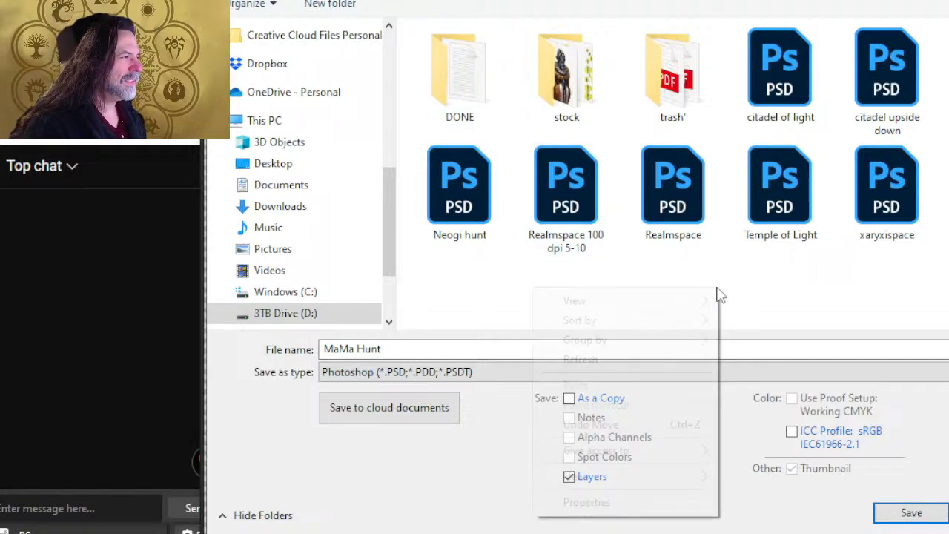
pyautogui.click(625, 102)
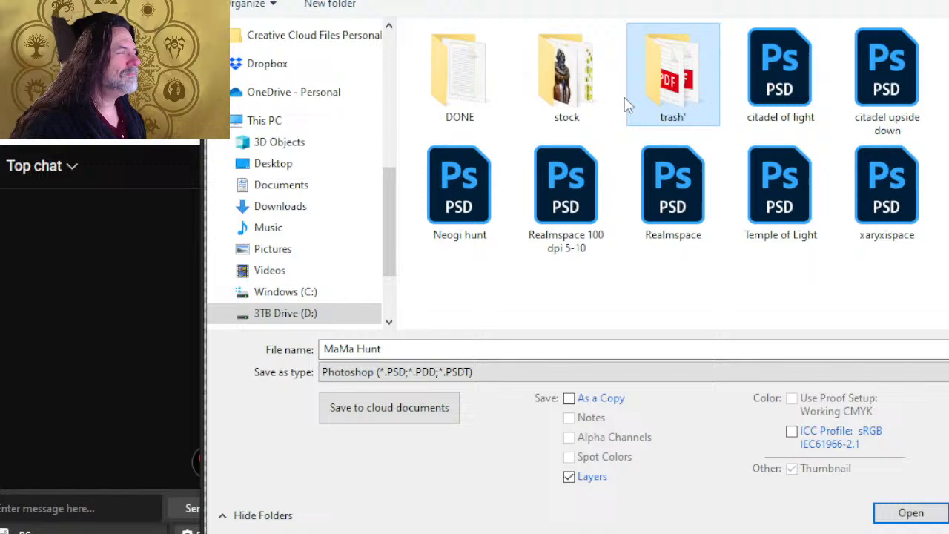
# Create a folder named "VTT Assets" inside the DONE folder
pyautogui.doubleClick(462, 111)
pyautogui.rightClick(523, 156)
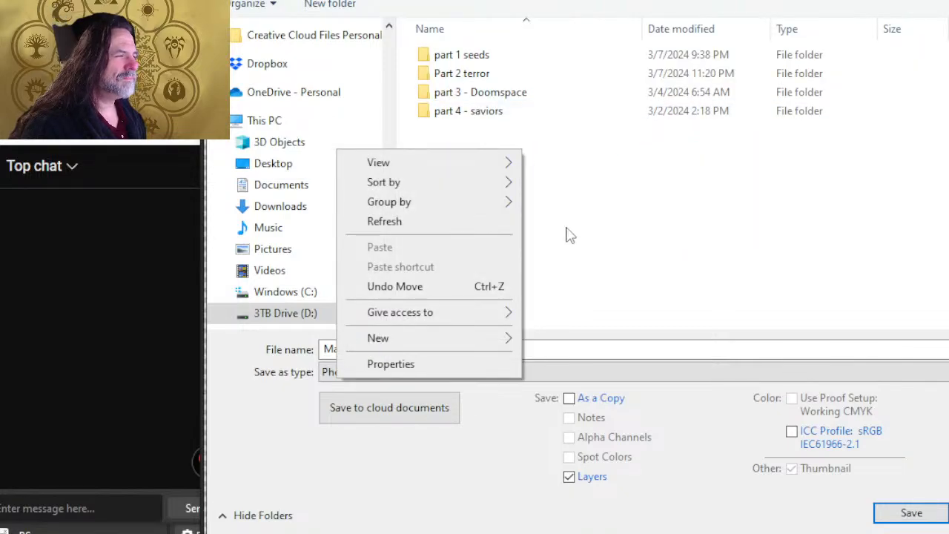
pyautogui.moveTo(424, 345)
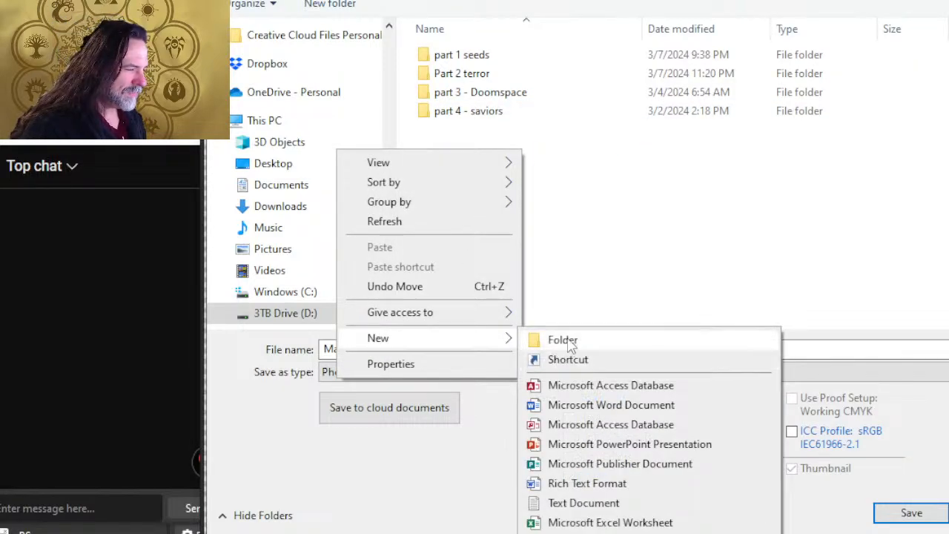
pyautogui.click(568, 342)
pyautogui.write('V')
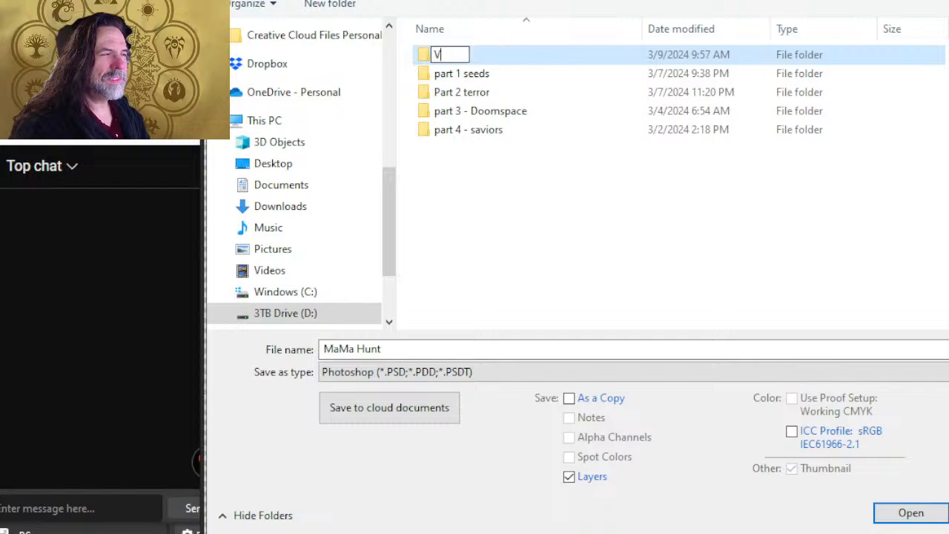
pyautogui.write('TT Assets')
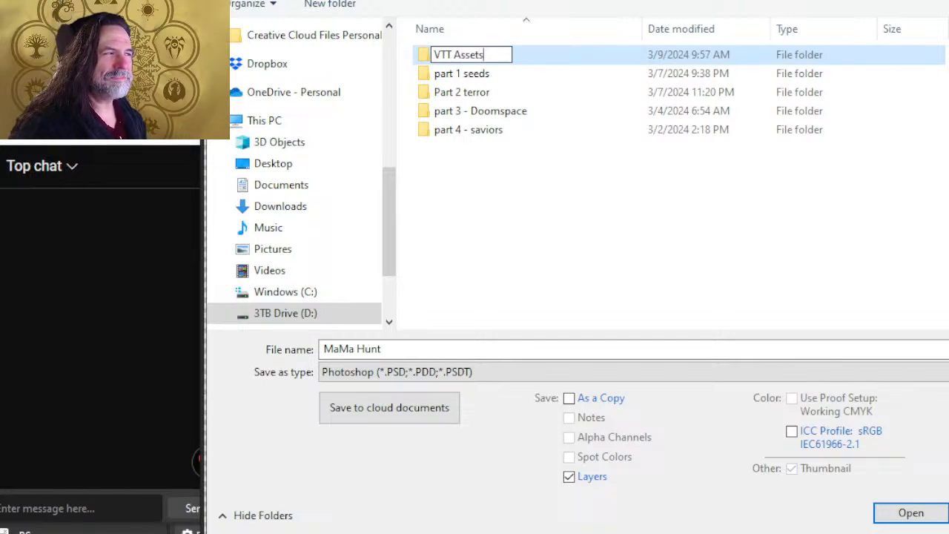
pyautogui.press('Return')
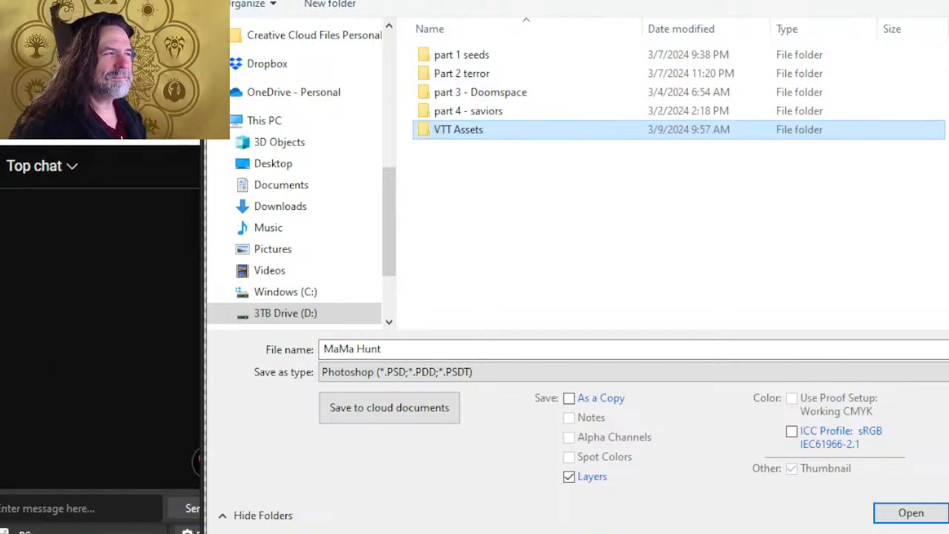
# Create a subfolder named "Part 2" inside the VTT Assets folder
pyautogui.doubleClick(528, 138)
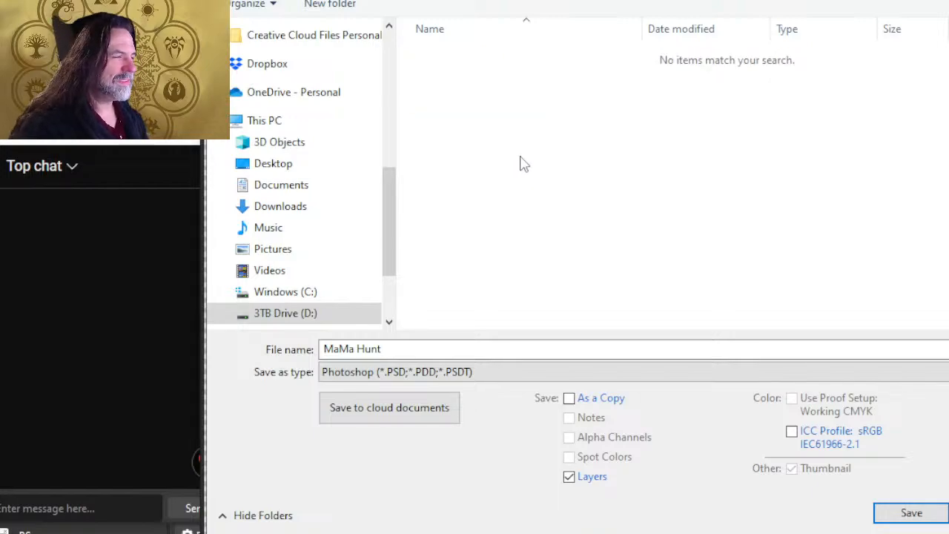
pyautogui.rightClick(522, 163)
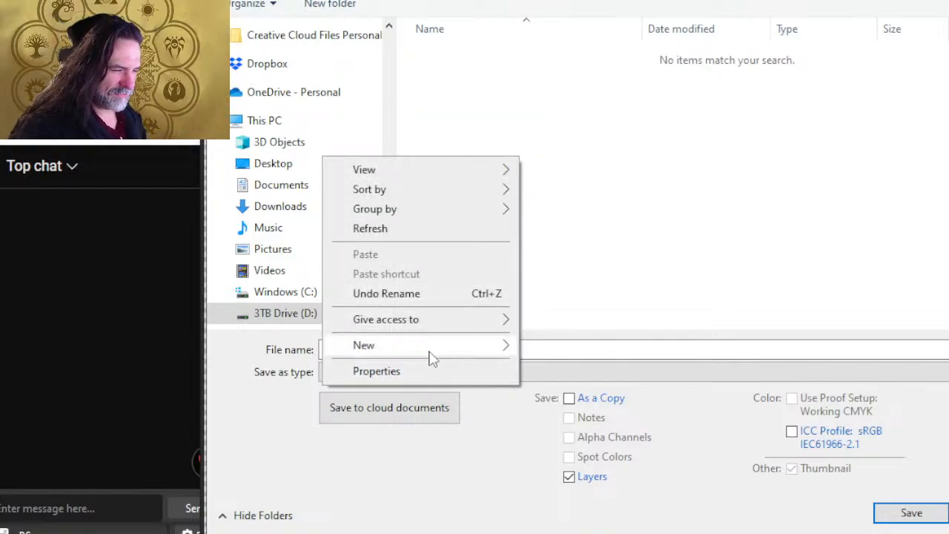
pyautogui.moveTo(430, 357)
pyautogui.click(569, 348)
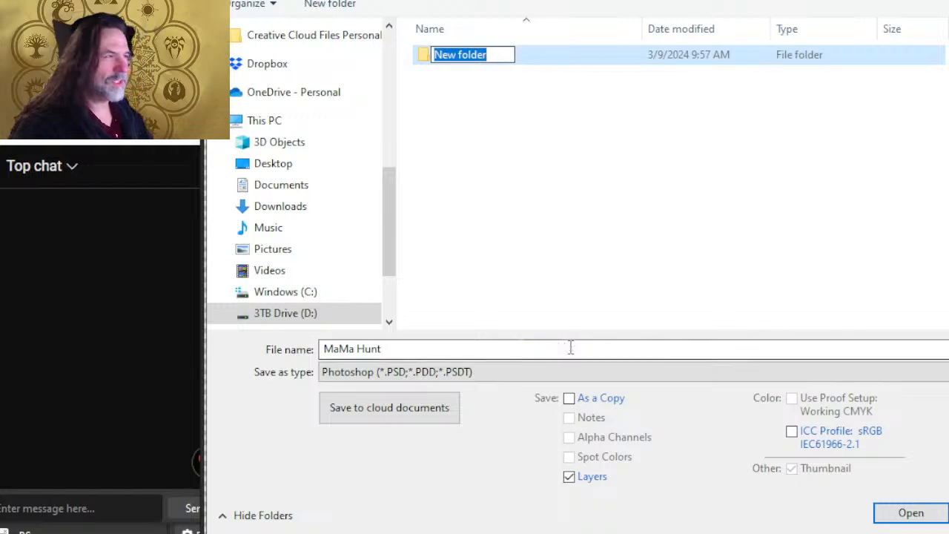
pyautogui.write('Part 2')
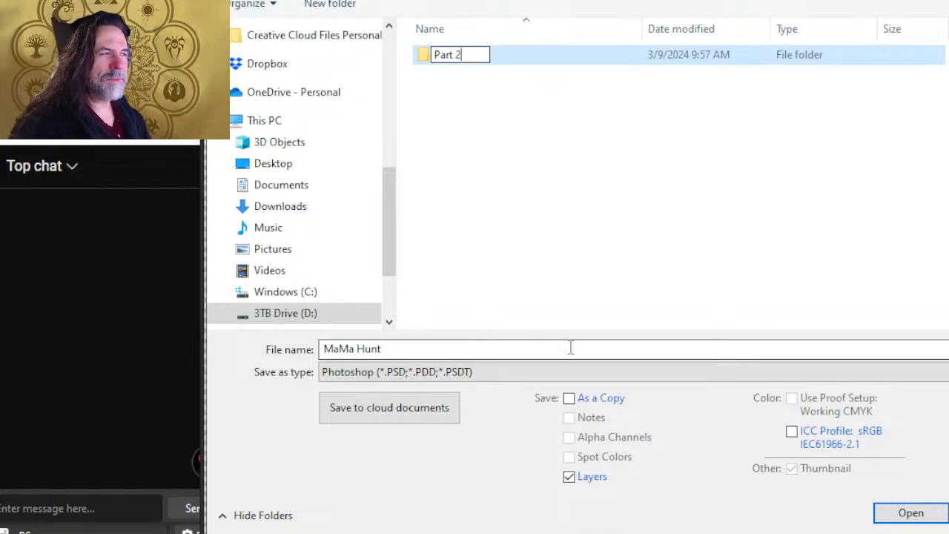
pyautogui.press('Return')
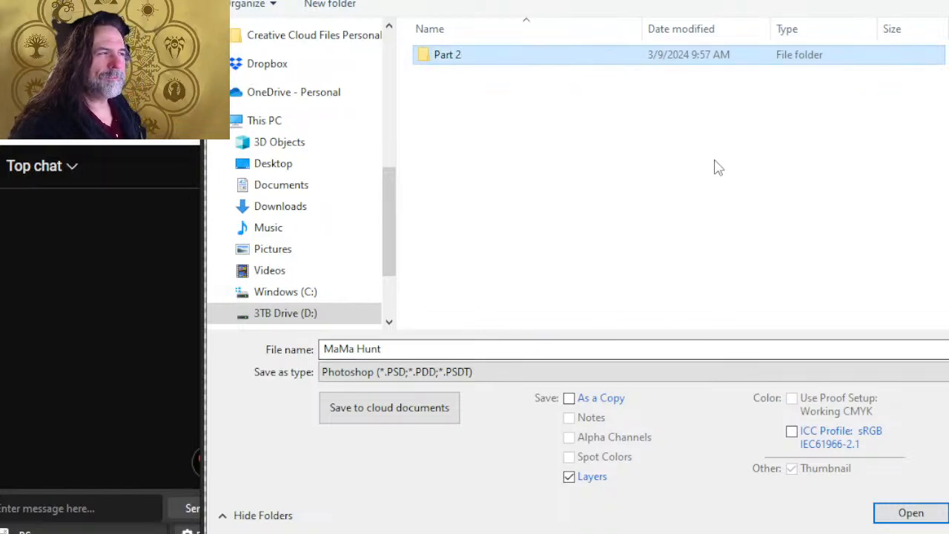
# Create a subfolder named "Big Momma" inside the Part 2 folder
pyautogui.doubleClick(522, 59)
pyautogui.rightClick(525, 141)
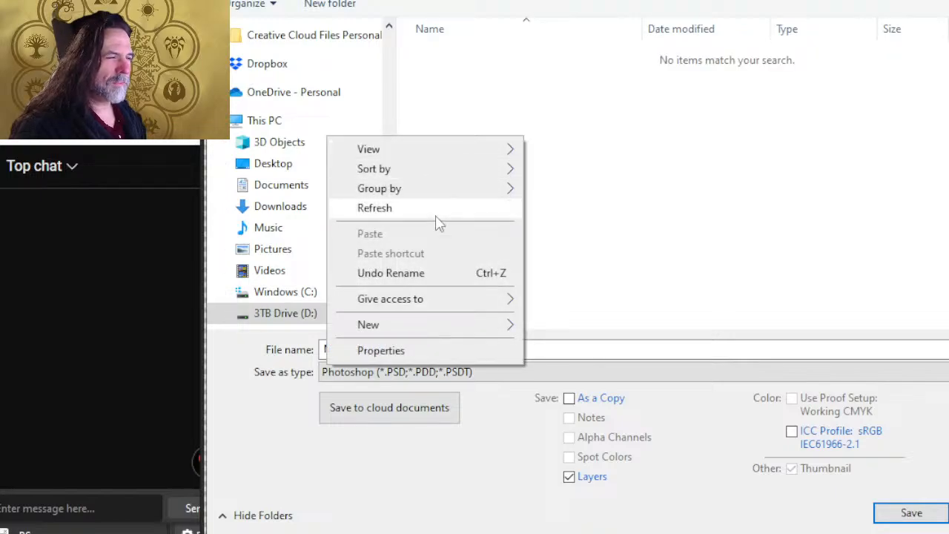
pyautogui.moveTo(457, 328)
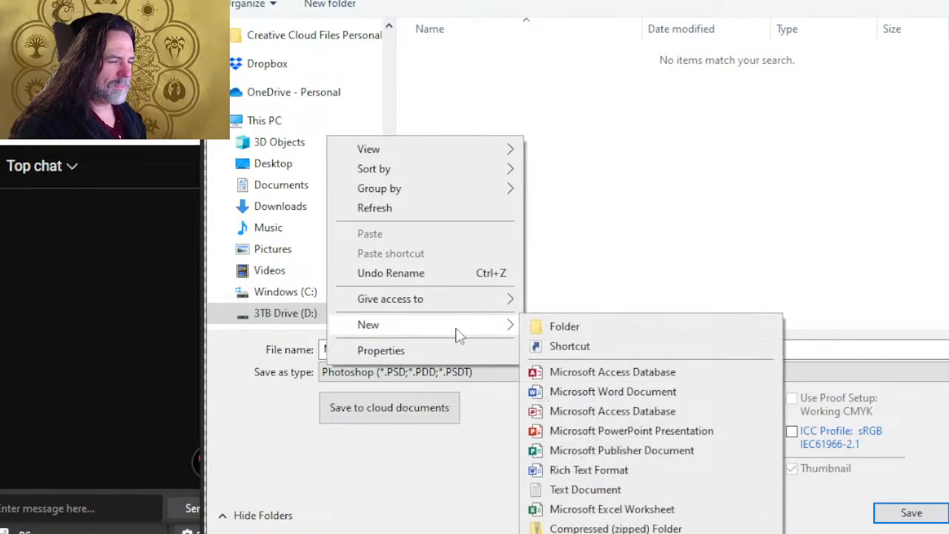
pyautogui.click(642, 324)
pyautogui.write('tg')
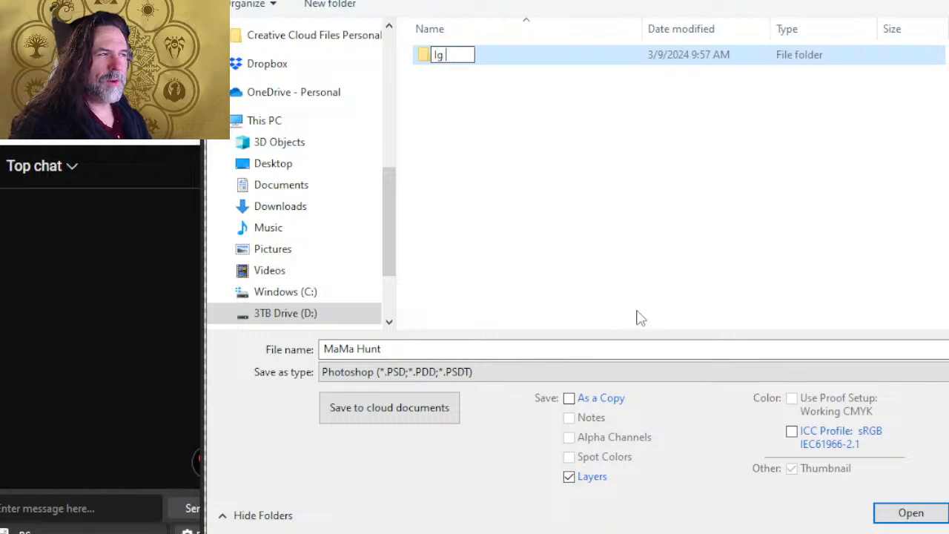
pyautogui.press('BackSpace')
pyautogui.press('BackSpace')
pyautogui.press('BackSpace')
pyautogui.write('0')
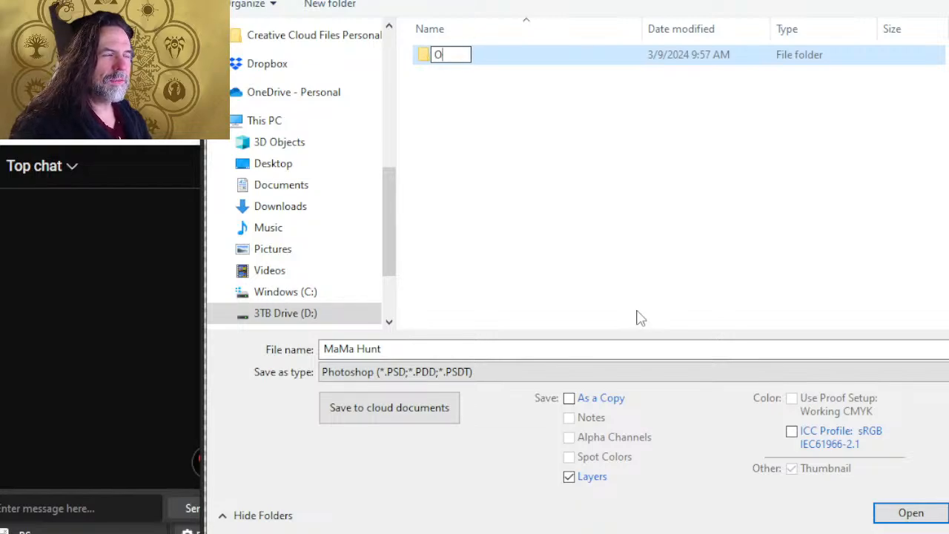
pyautogui.write('h MG')
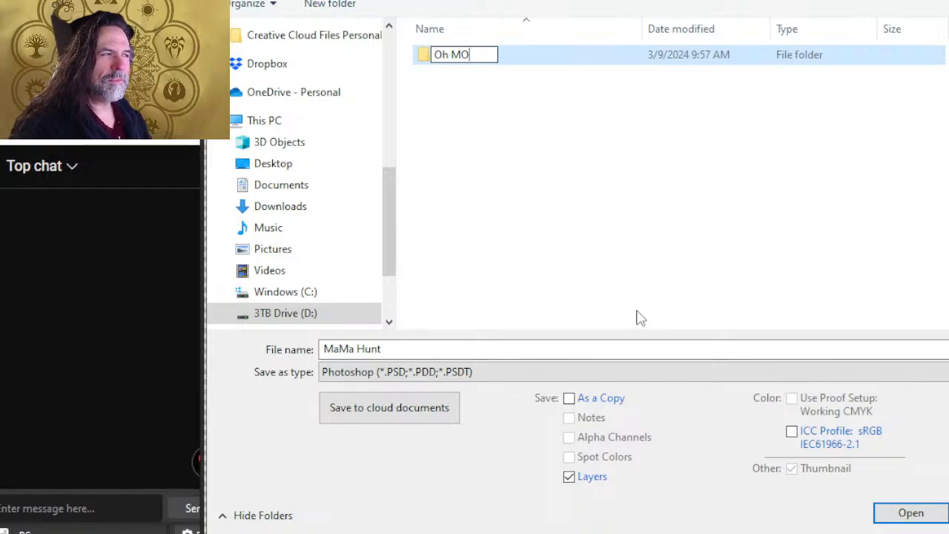
pyautogui.press('BackSpace')
pyautogui.press('BackSpace')
pyautogui.press('BackSpace')
pyautogui.press('BackSpace')
pyautogui.press('BackSpace')
pyautogui.write('Bi')
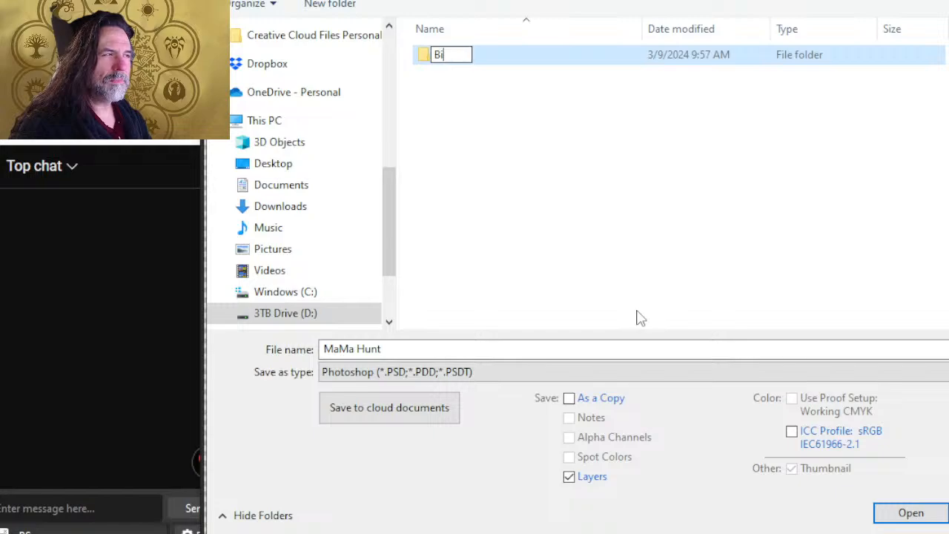
pyautogui.write('gtMomma')
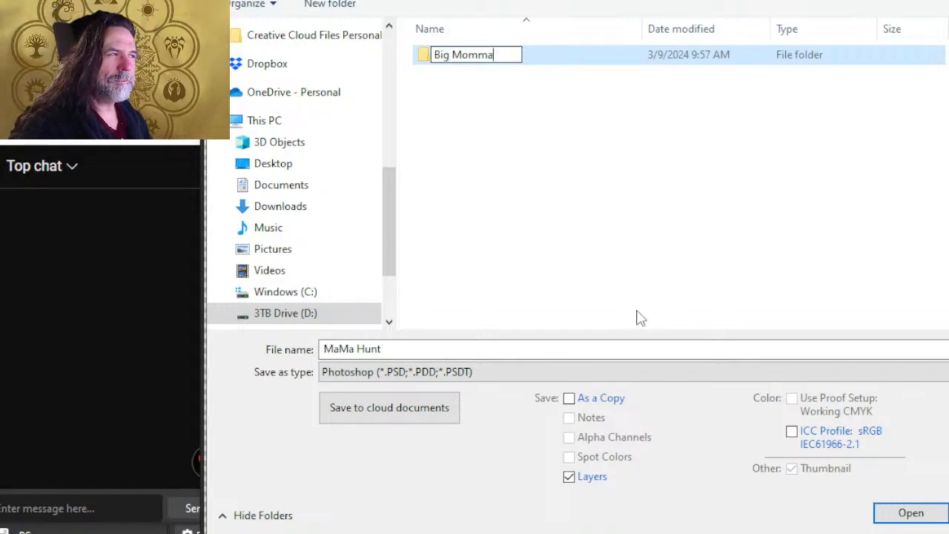
# Look up the heading of the Big Momma hunt section in the PDF and return to the save dialog
pyautogui.hotkey('alt', 'Tab')
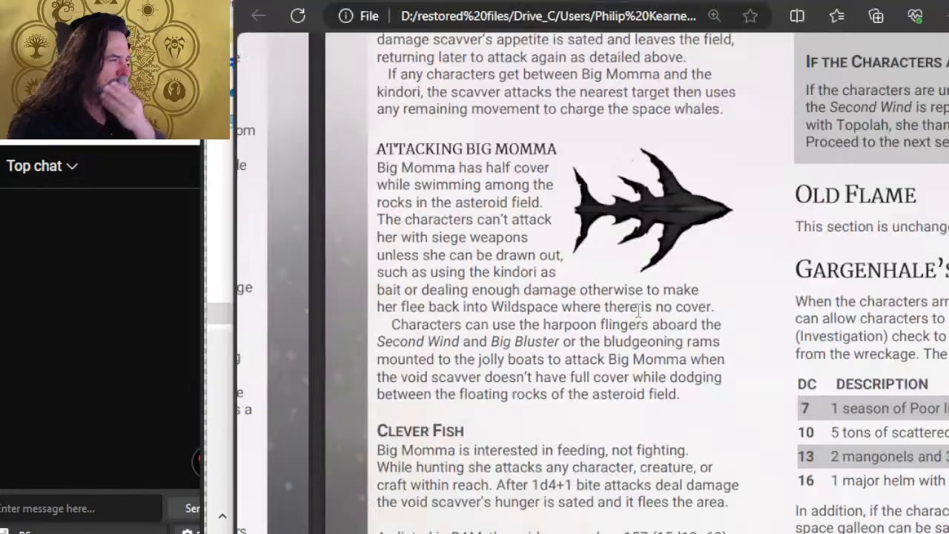
pyautogui.scroll(3, 637, 310)
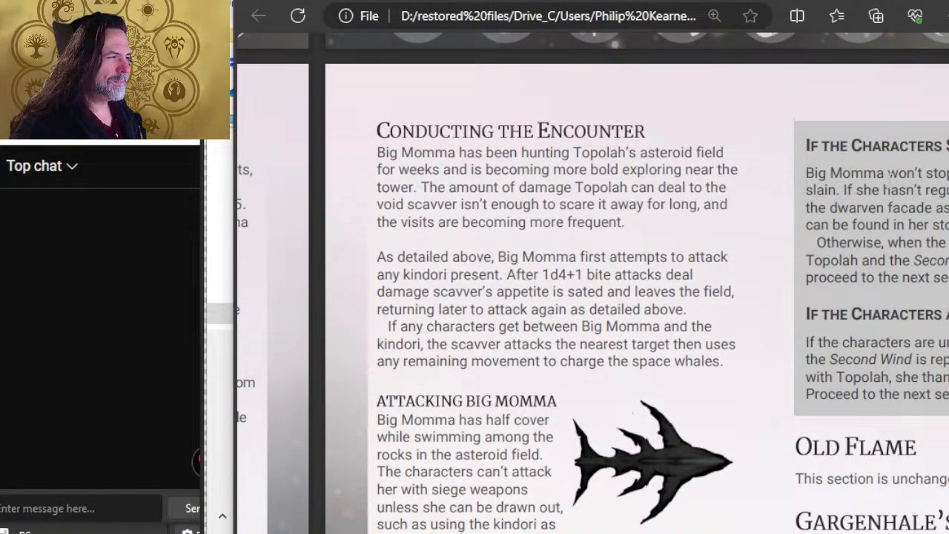
pyautogui.hscroll(-8, 890, 173)
pyautogui.scroll(-5, 753, 159)
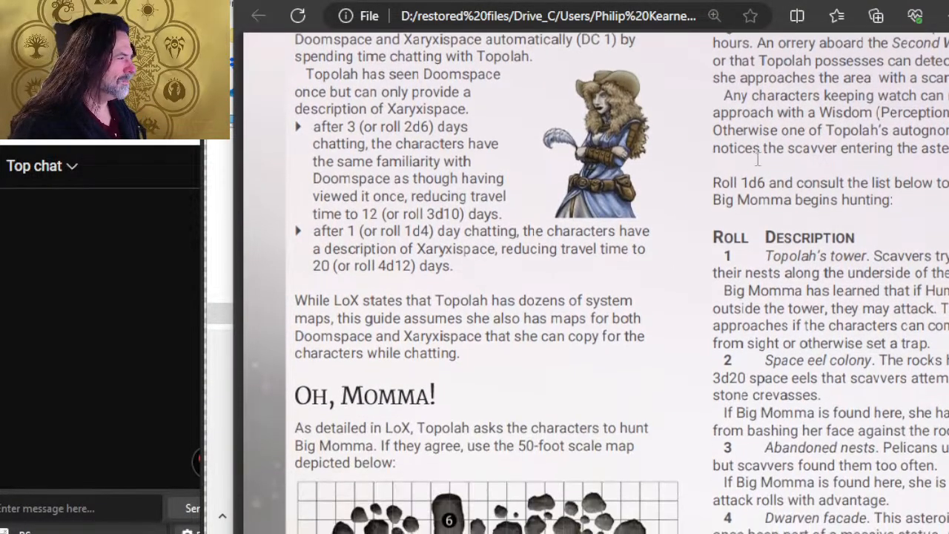
pyautogui.hotkey('alt', 'Tab')
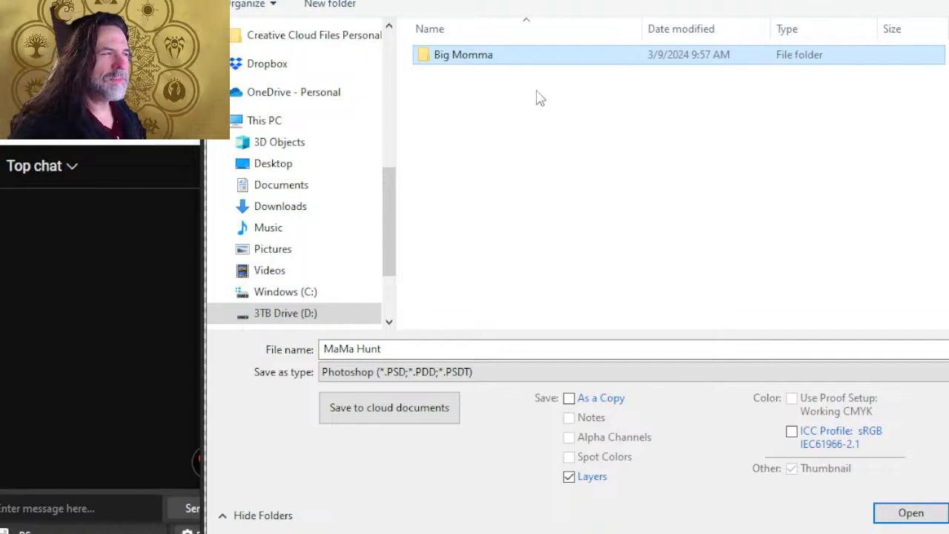
# Rename the "Big Momma" folder to "Oh Momma" and open it as the save location
pyautogui.click(457, 58)
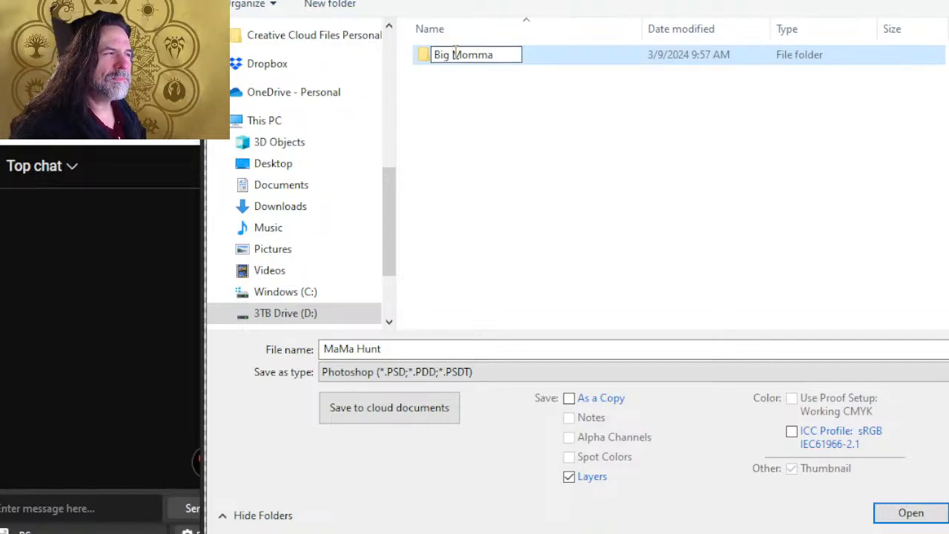
pyautogui.moveTo(454, 52); pyautogui.dragTo(375, 40)
pyautogui.write('O')
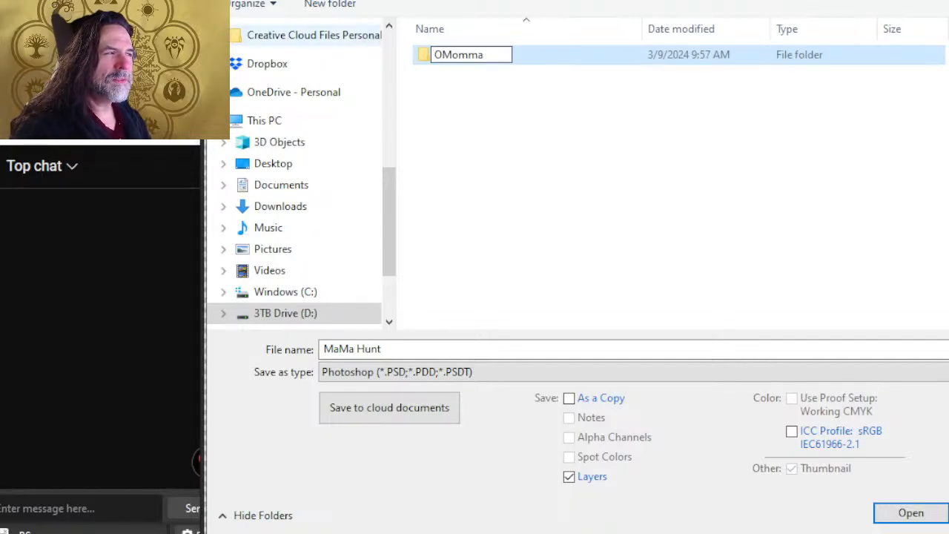
pyautogui.write('h')
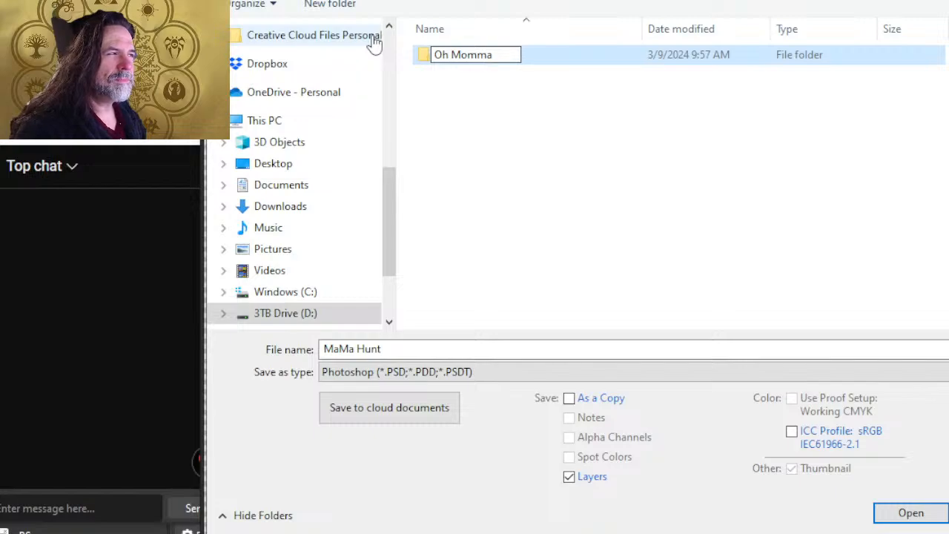
pyautogui.hotkey('alt', 'Tab')
pyautogui.hotkey('alt', 'Tab')
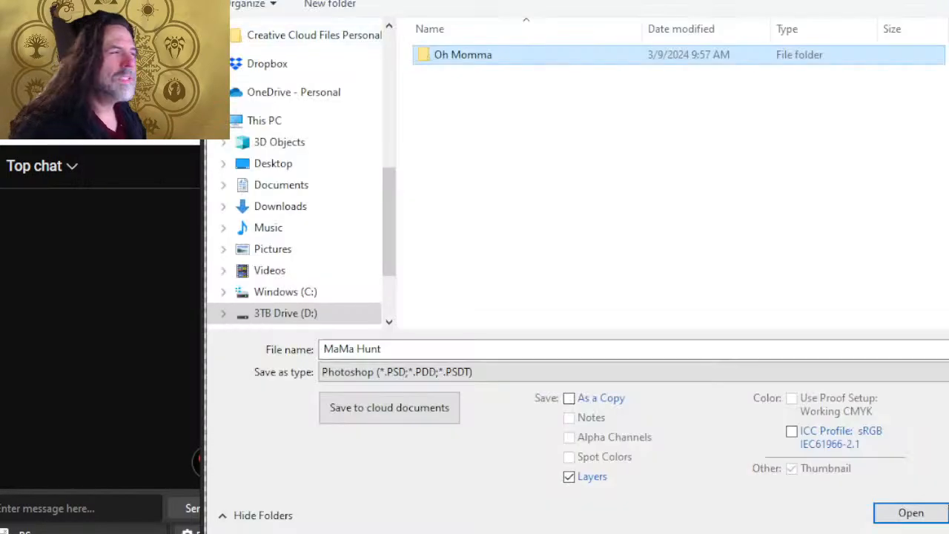
pyautogui.click(480, 63)
pyautogui.press('BackSpace')
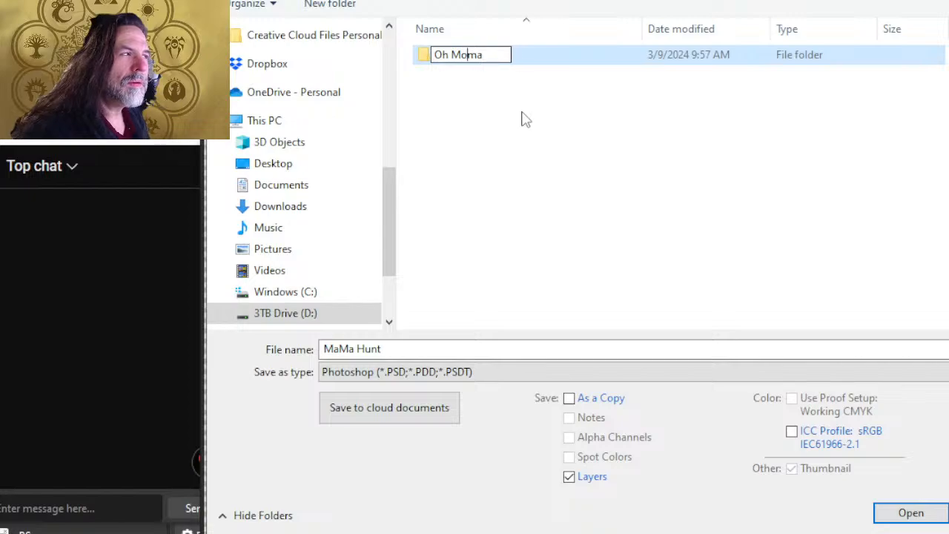
pyautogui.write('m')
pyautogui.press('Return')
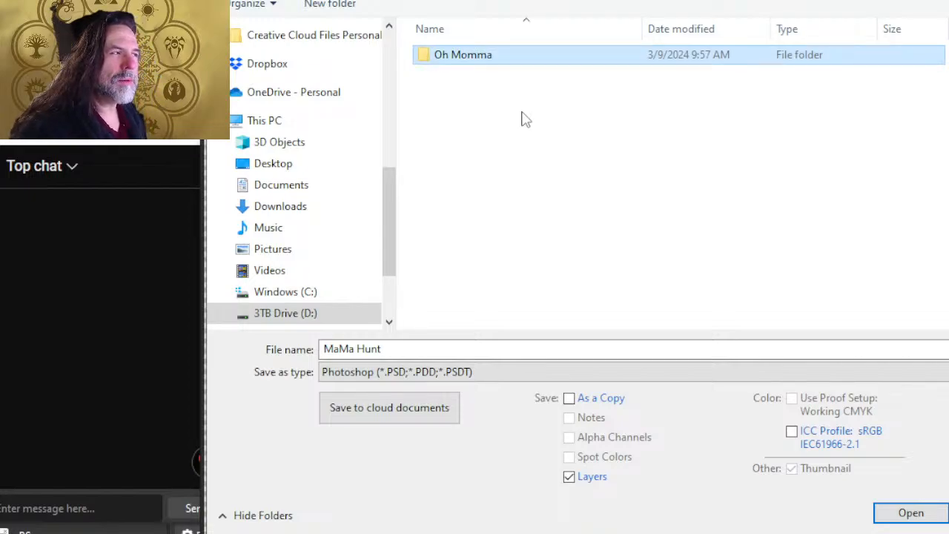
pyautogui.doubleClick(481, 63)
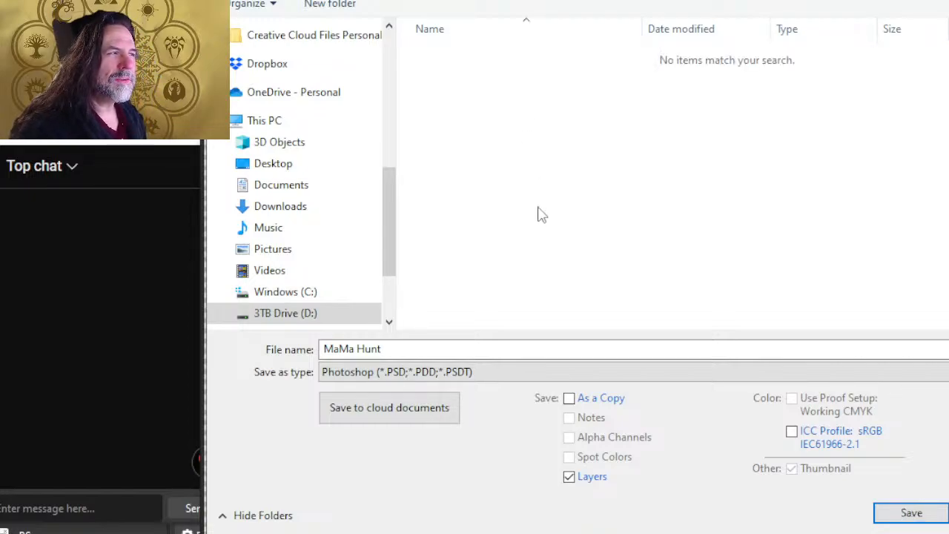
# Save the layered map as a Photoshop file named "Topolah's tower asteroid field full color" in the current folder
pyautogui.click(489, 349)
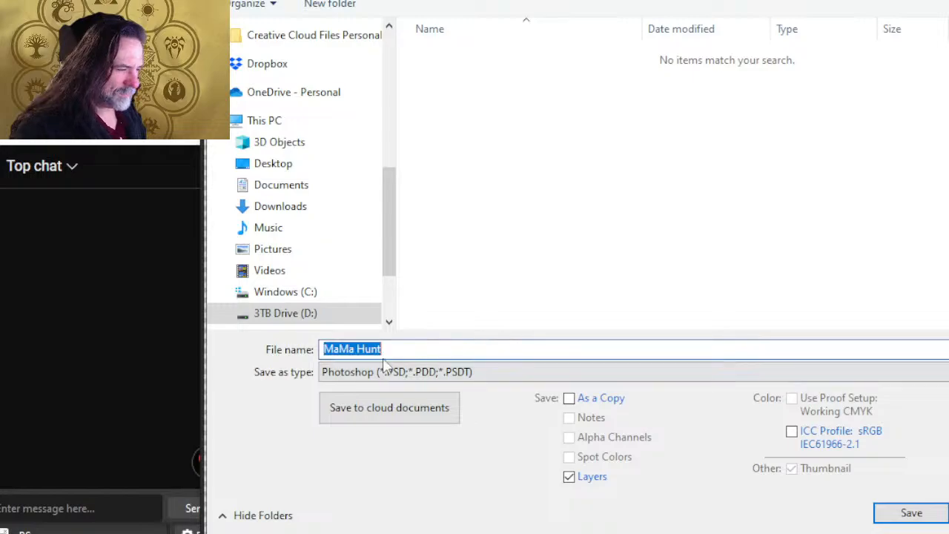
pyautogui.write('T')
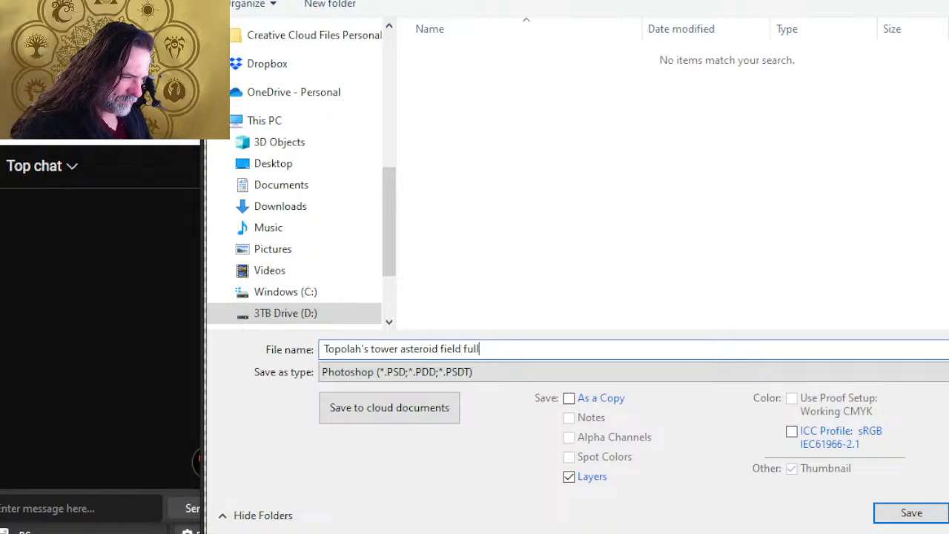
pyautogui.press('Return')
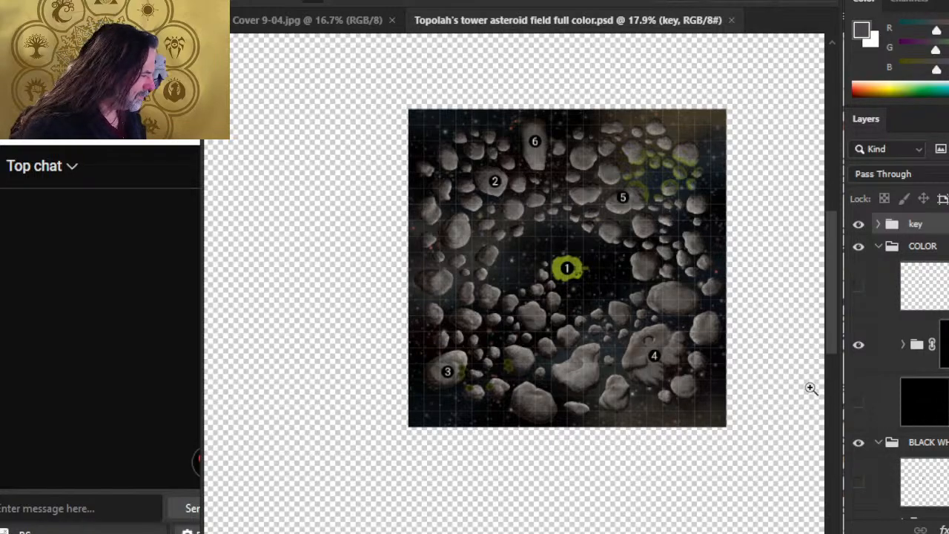
# Check the black background layer in the COLOR group by toggling its visibility against the whole canvas
pyautogui.hotkey('ctrl', '0')
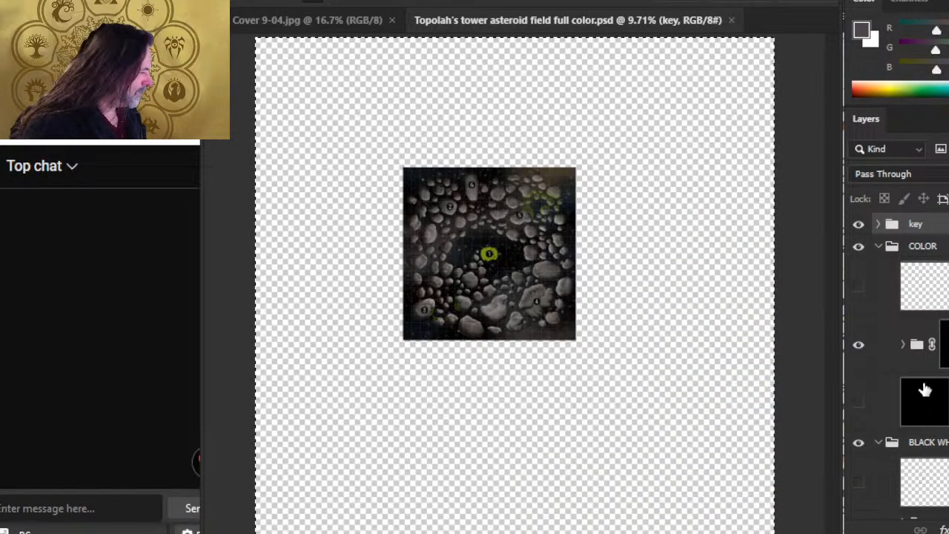
pyautogui.click(867, 408)
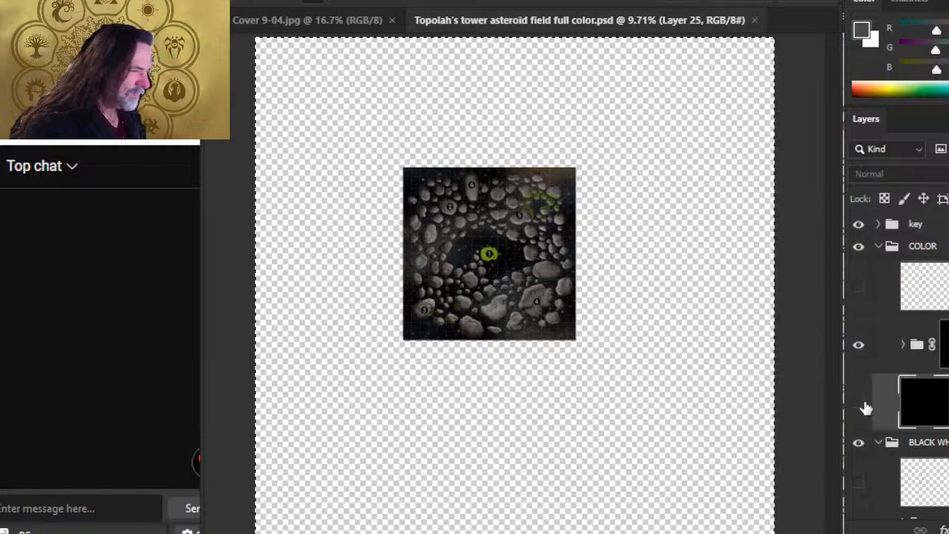
pyautogui.click(859, 402)
pyautogui.click(858, 402)
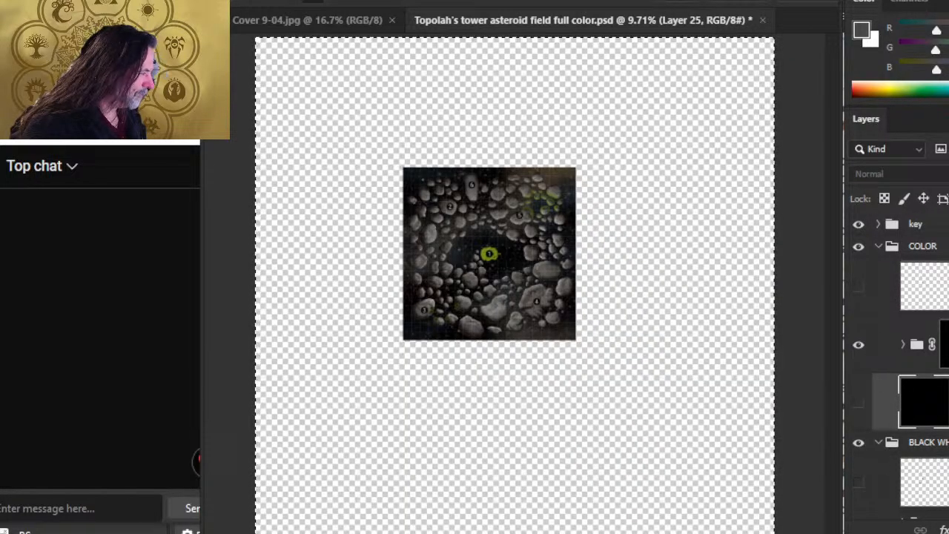
pyautogui.click(943, 344)
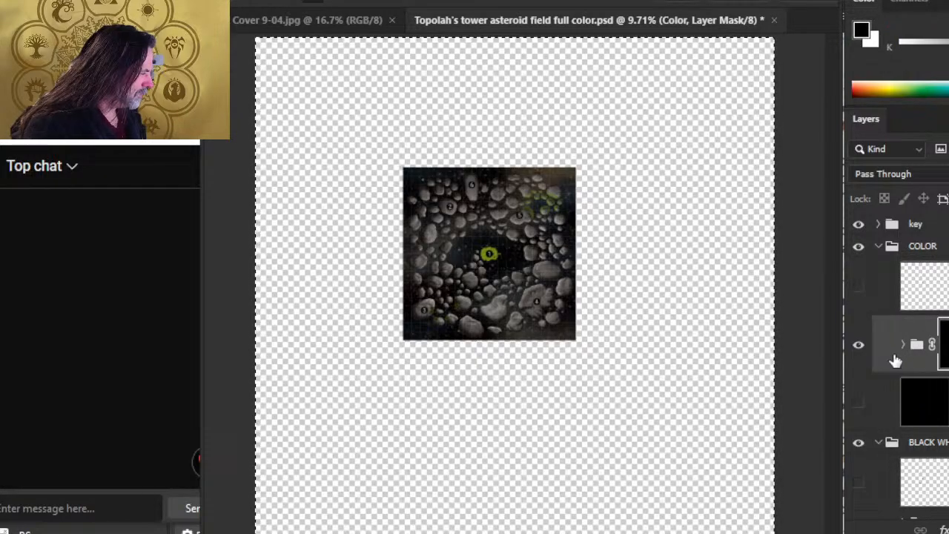
pyautogui.scroll(-3, 900, 361)
pyautogui.scroll(5, 925, 371)
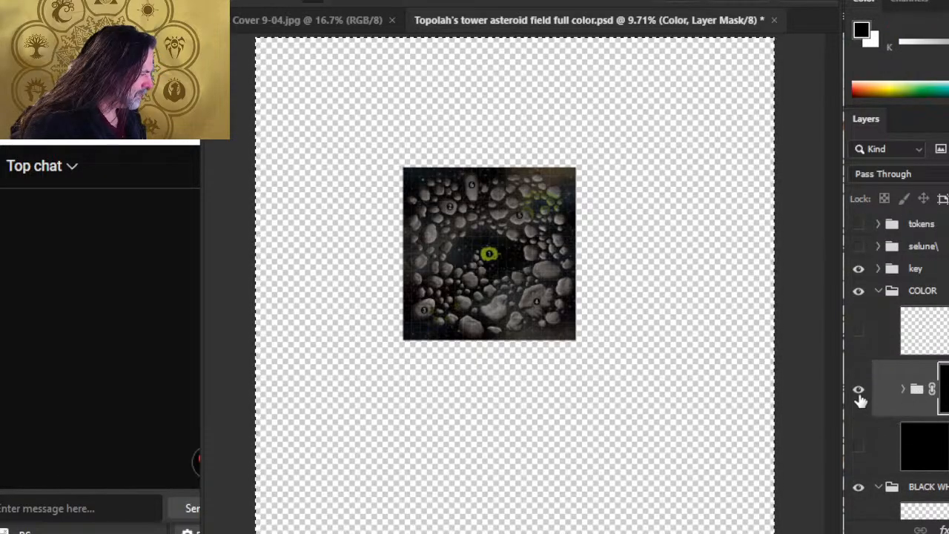
# Show the COLOR group's black background layer and hide the key group, leaving nothing selected on the canvas
pyautogui.click(860, 447)
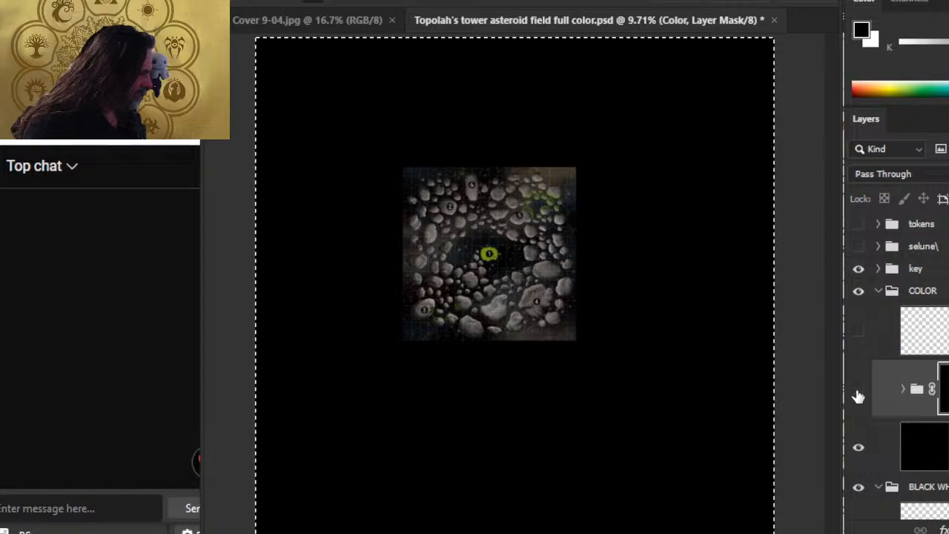
pyautogui.click(859, 389)
pyautogui.click(859, 390)
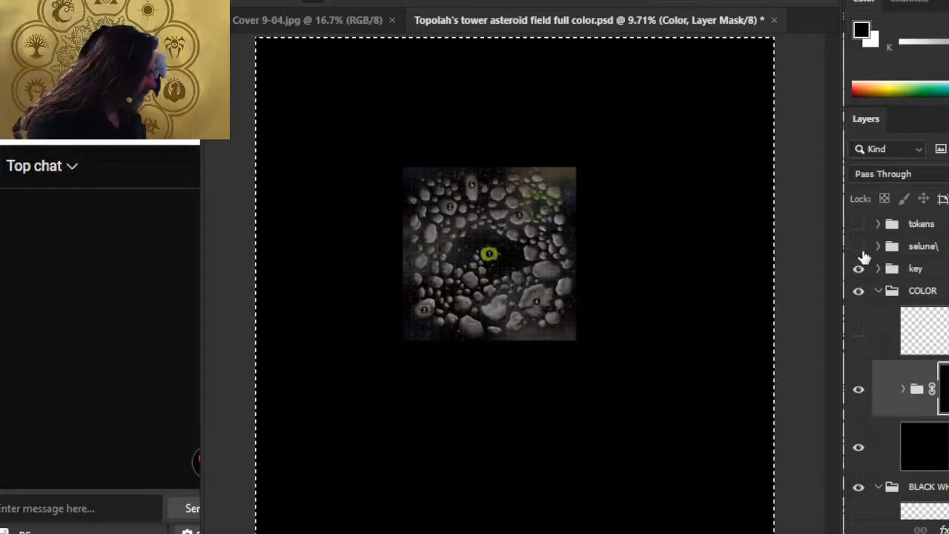
pyautogui.click(860, 274)
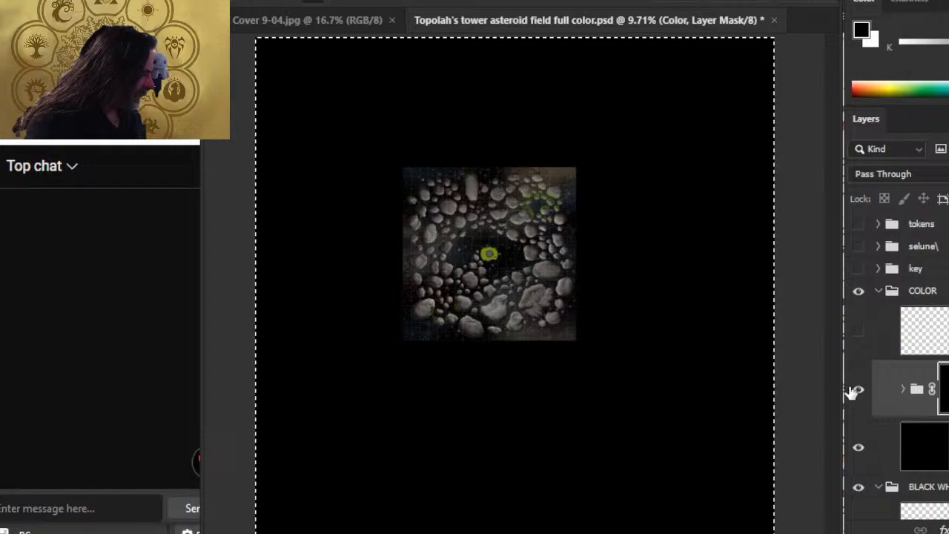
pyautogui.click(717, 340)
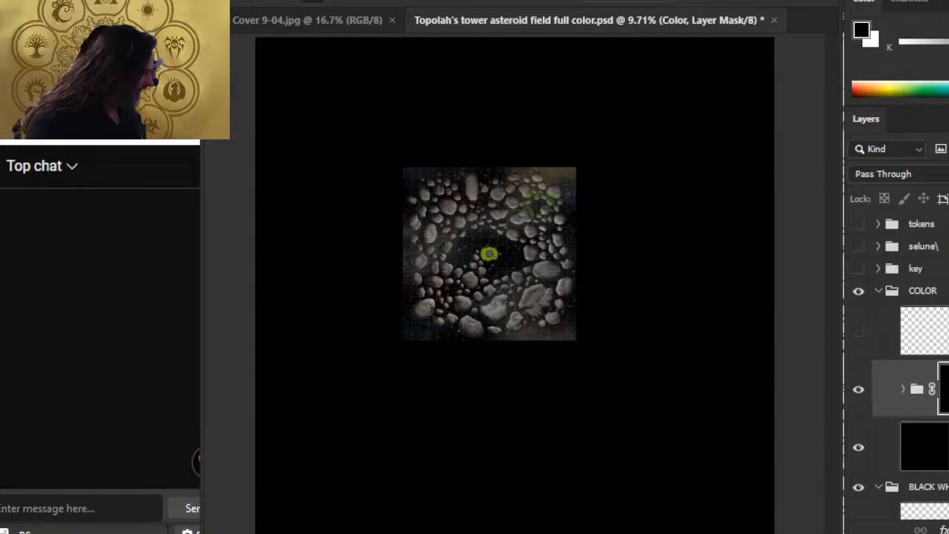
# Duplicate the masked Color group and merge the copy into a single layer
pyautogui.rightClick(911, 389)
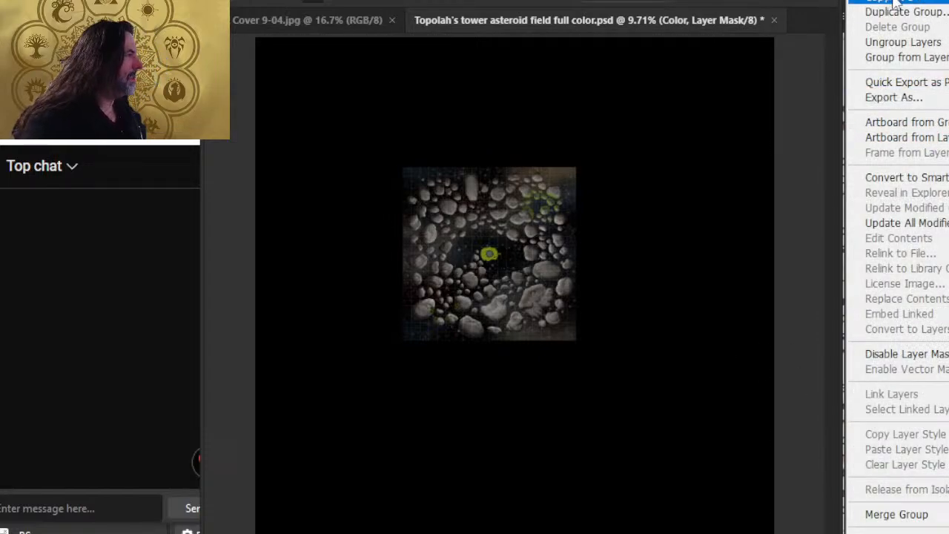
pyautogui.click(903, 12)
pyautogui.press('Return')
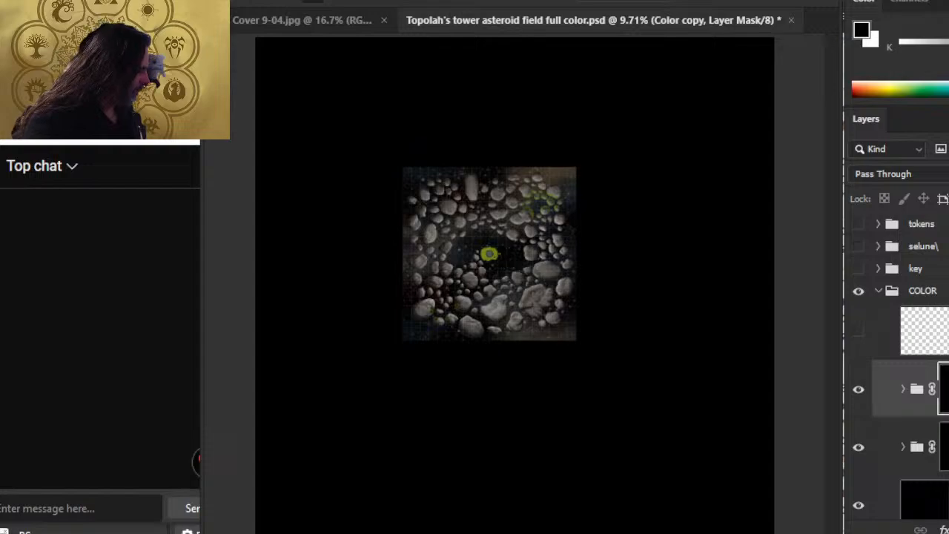
pyautogui.rightClick(912, 389)
pyautogui.click(919, 514)
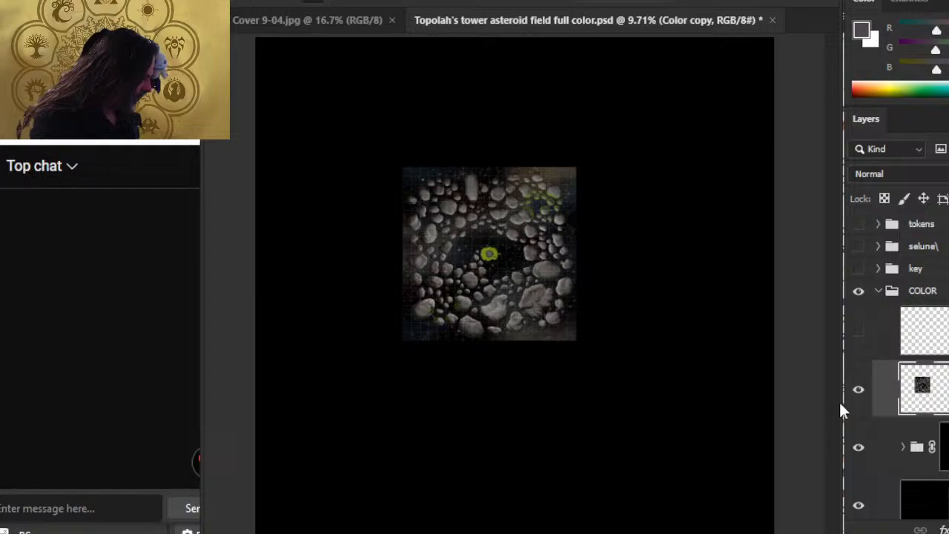
# Hide the black background layer and crop the canvas to the outline of the merged Color copy layer
pyautogui.click(860, 504)
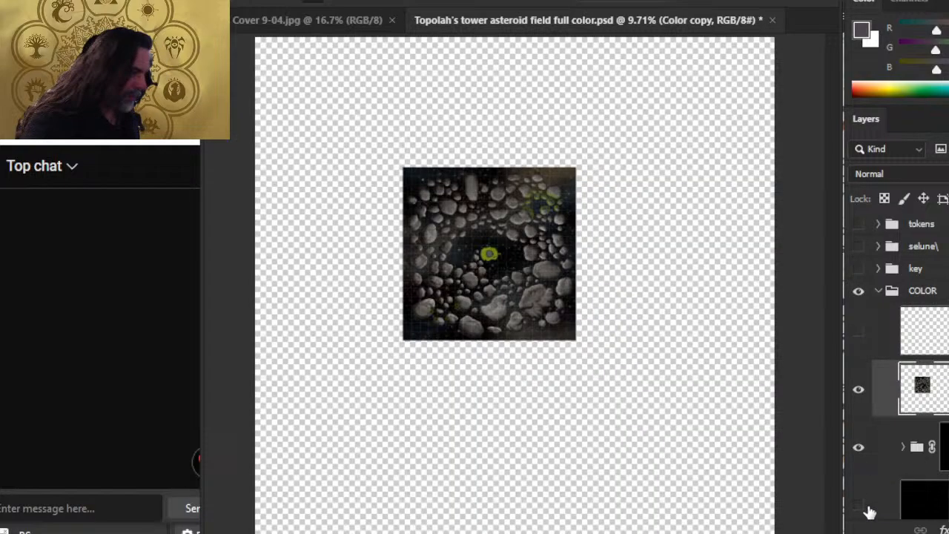
pyautogui.keyDown('ctrl'); pyautogui.click(921, 393); pyautogui.keyUp('ctrl')
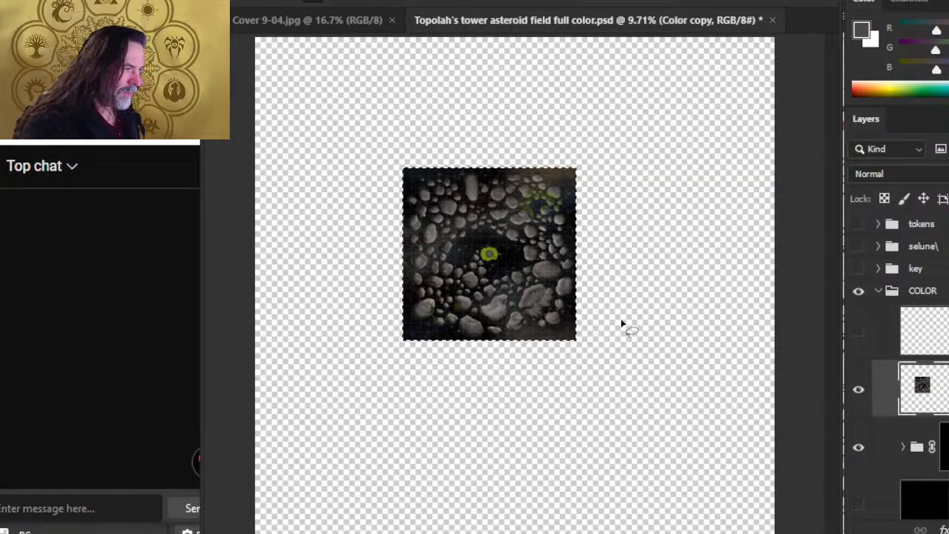
pyautogui.click(301, 1)
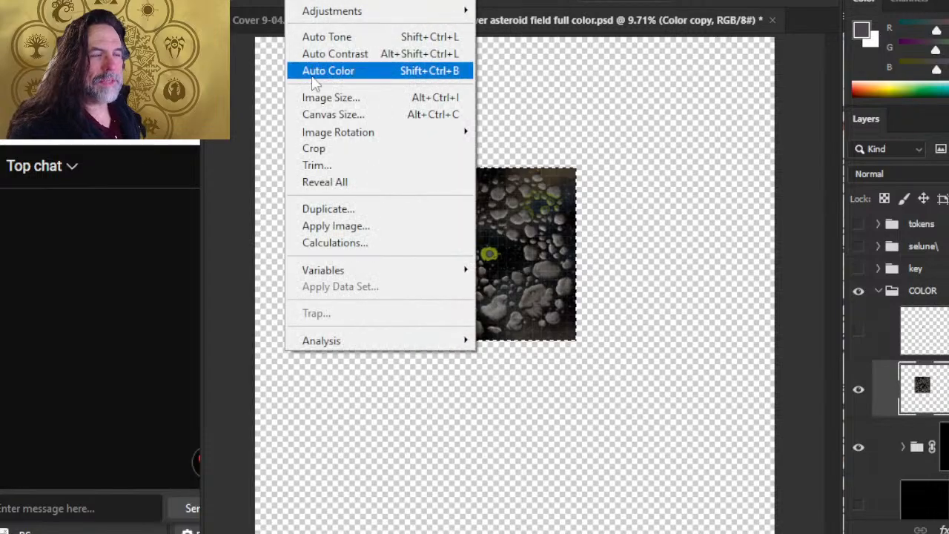
pyautogui.click(348, 150)
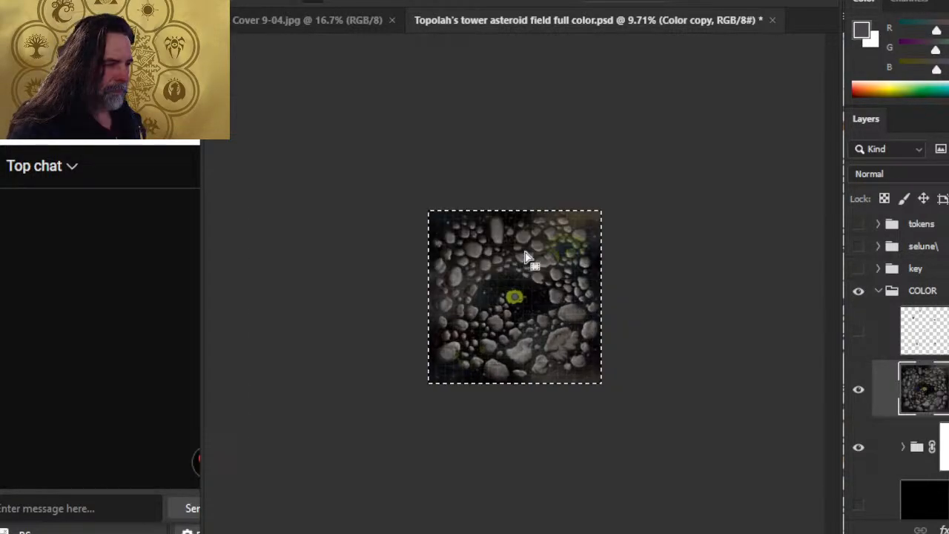
pyautogui.click(669, 310)
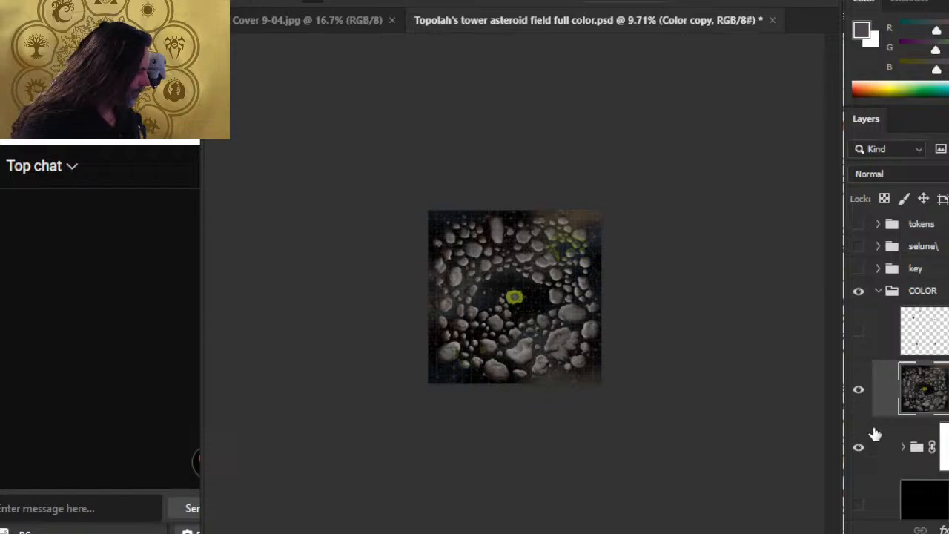
# Hide the merged Color copy layer and delete the layer mask from the original Color group
pyautogui.click(858, 390)
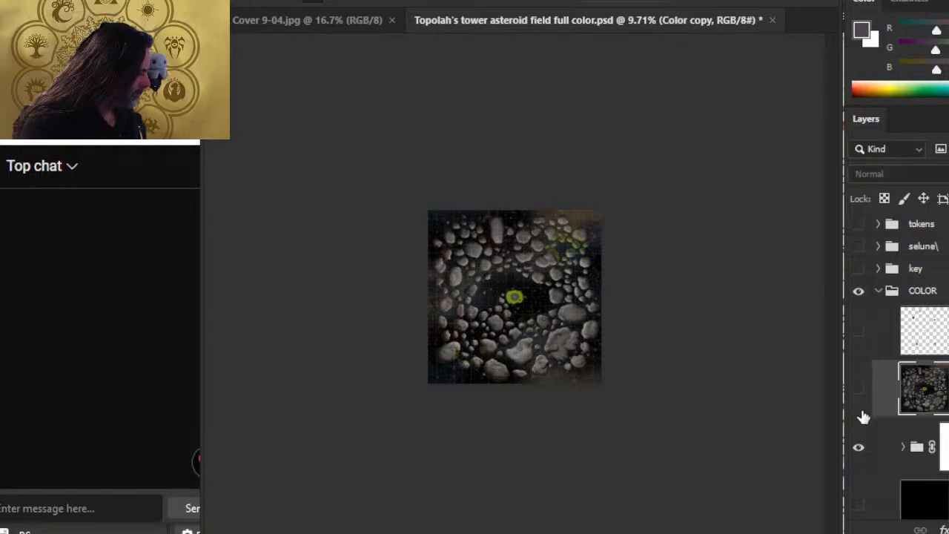
pyautogui.click(859, 449)
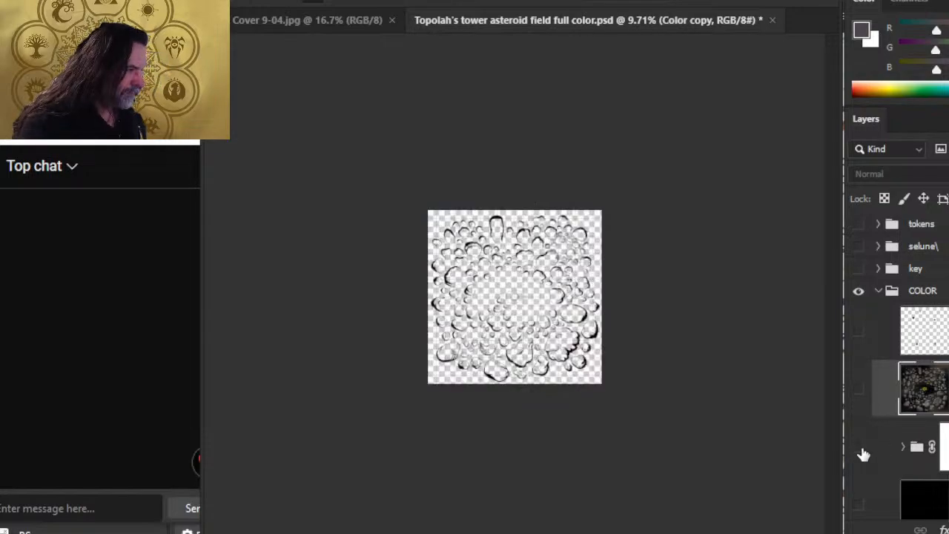
pyautogui.click(858, 450)
pyautogui.click(943, 446)
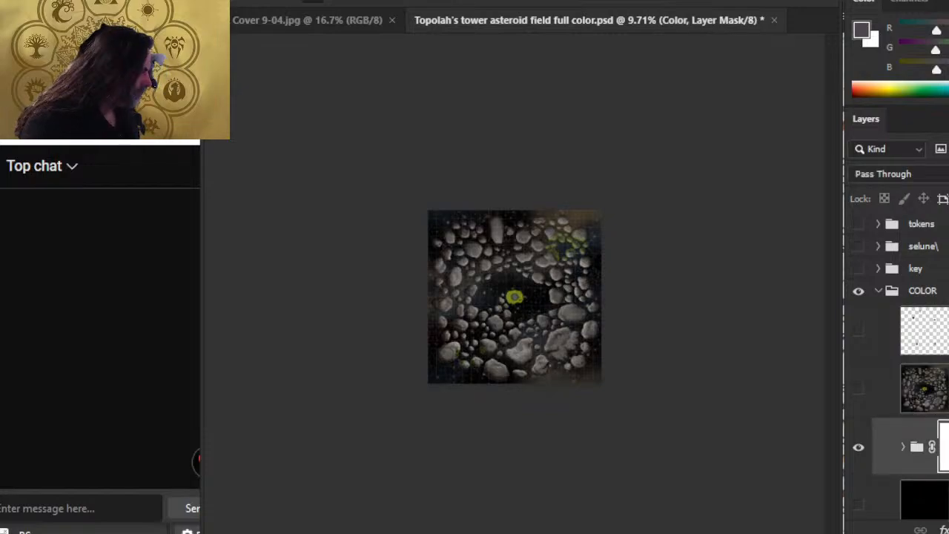
pyautogui.keyDown('shift'); pyautogui.click(943, 446); pyautogui.keyUp('shift')
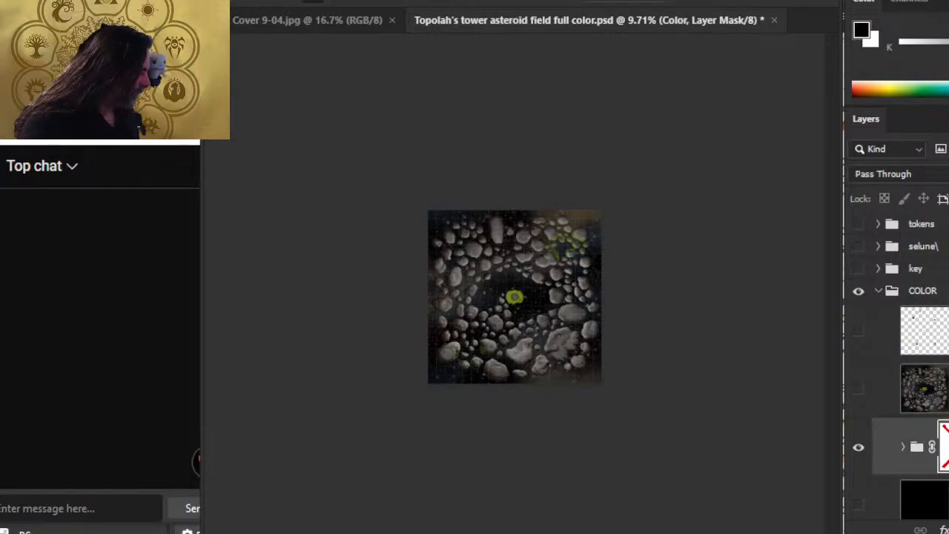
pyautogui.press('Delete')
pyautogui.click(924, 330)
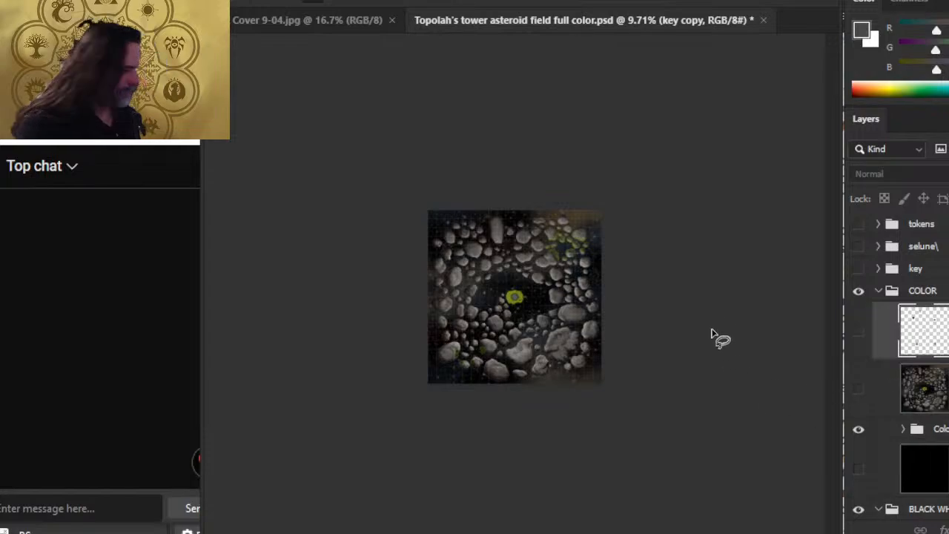
# Hide the COLOR group and show the white background layer inside the black-and-white group
pyautogui.press('z')
pyautogui.moveTo(501, 302); pyautogui.dragTo(601, 305)
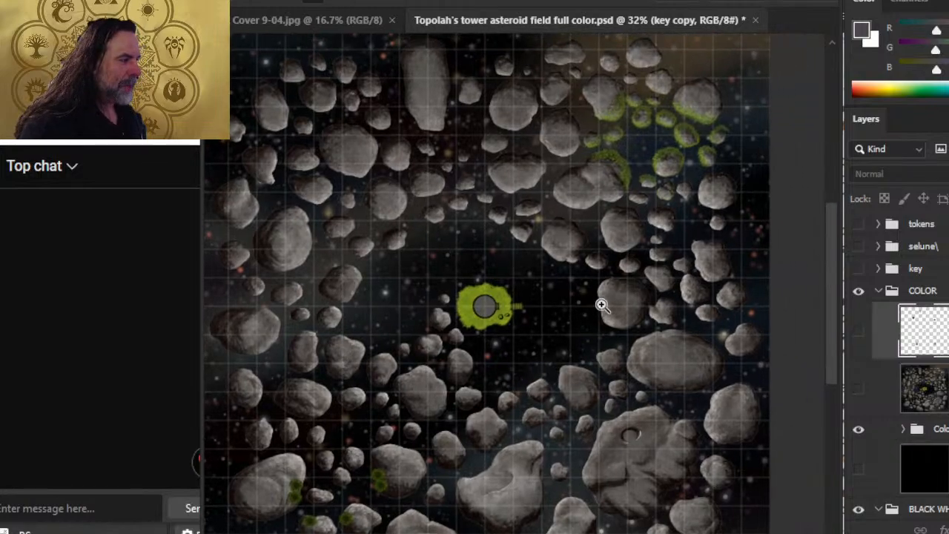
pyautogui.moveTo(647, 346); pyautogui.dragTo(634, 338)
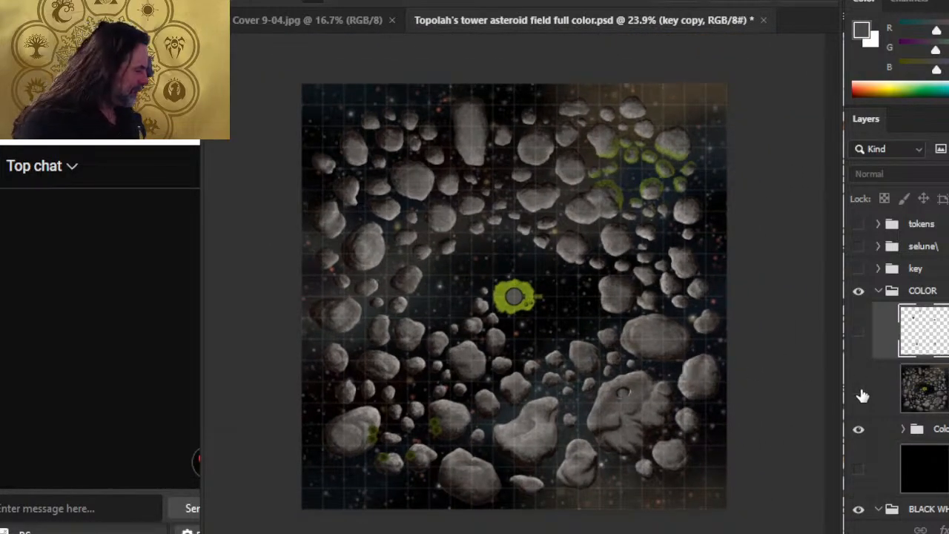
pyautogui.click(859, 292)
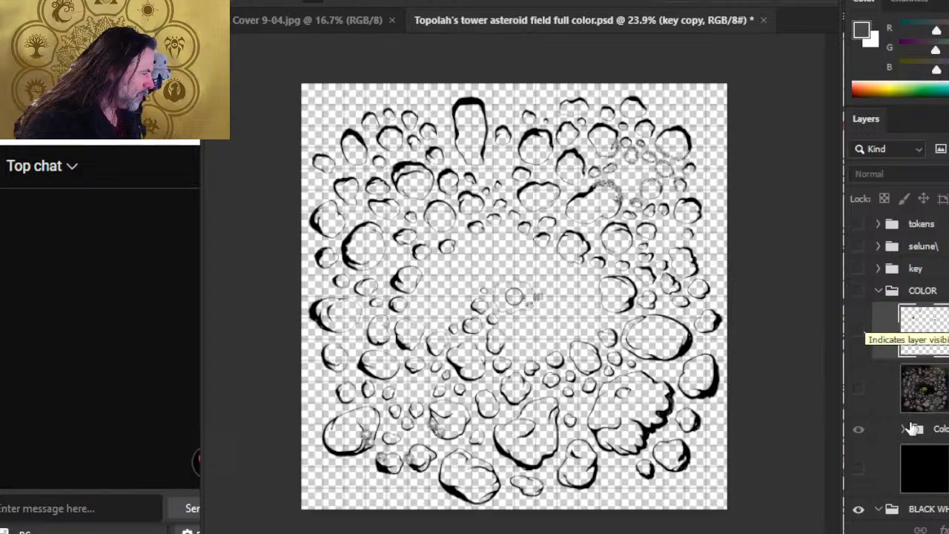
pyautogui.scroll(-3, 894, 352)
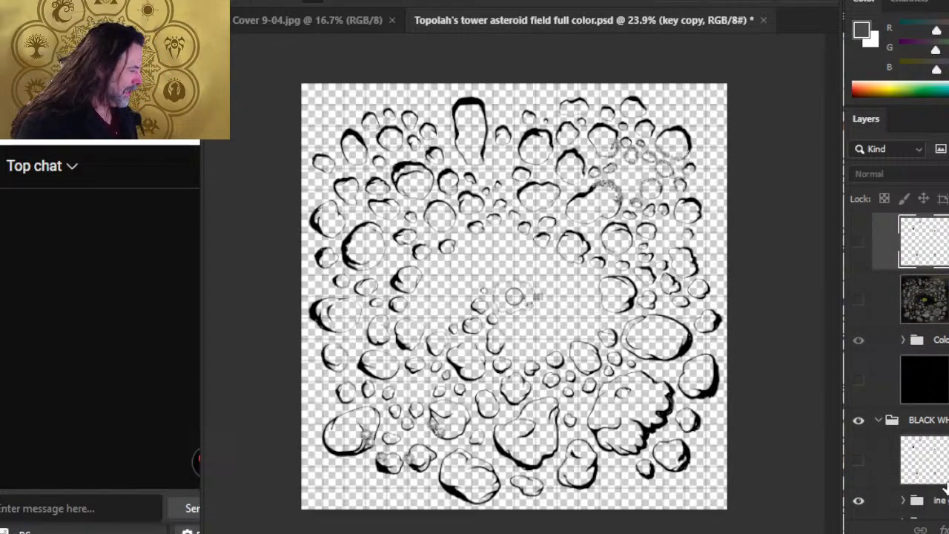
pyautogui.scroll(-2, 945, 484)
pyautogui.click(858, 473)
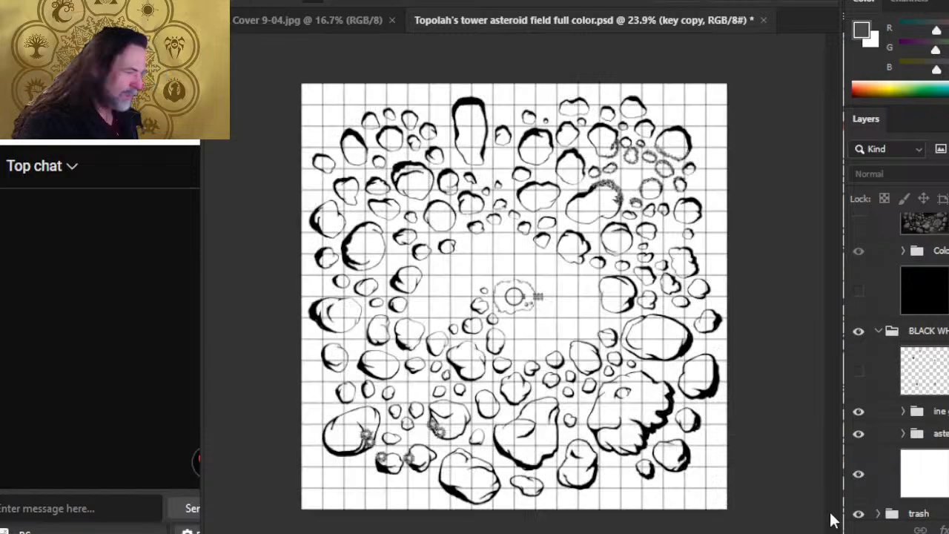
# Examine the black-and-white asteroid map and its grid lines up close
pyautogui.click(545, 338)
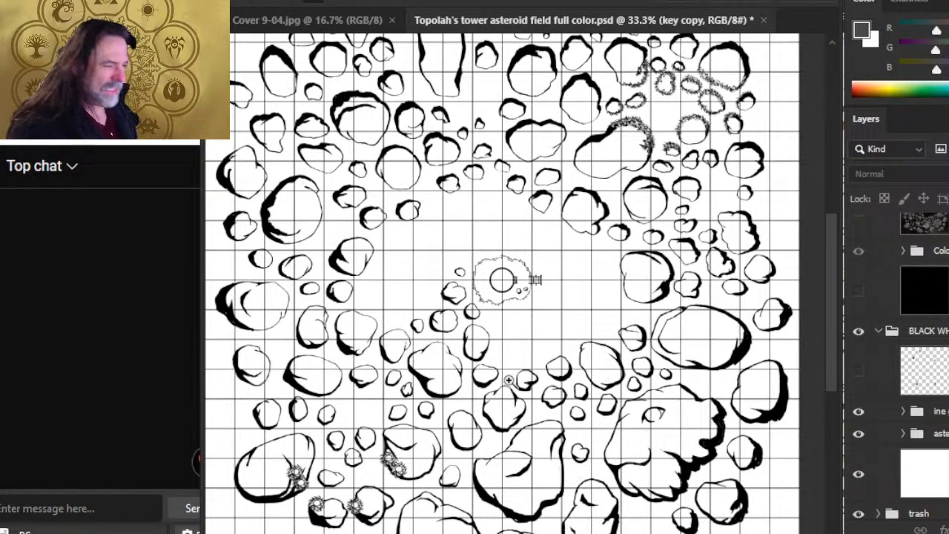
pyautogui.moveTo(621, 258); pyautogui.dragTo(605, 250)
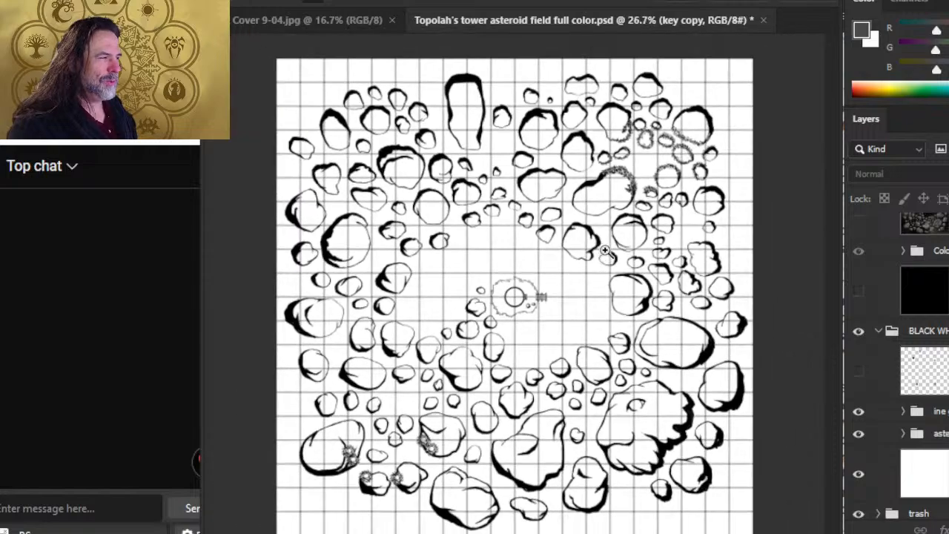
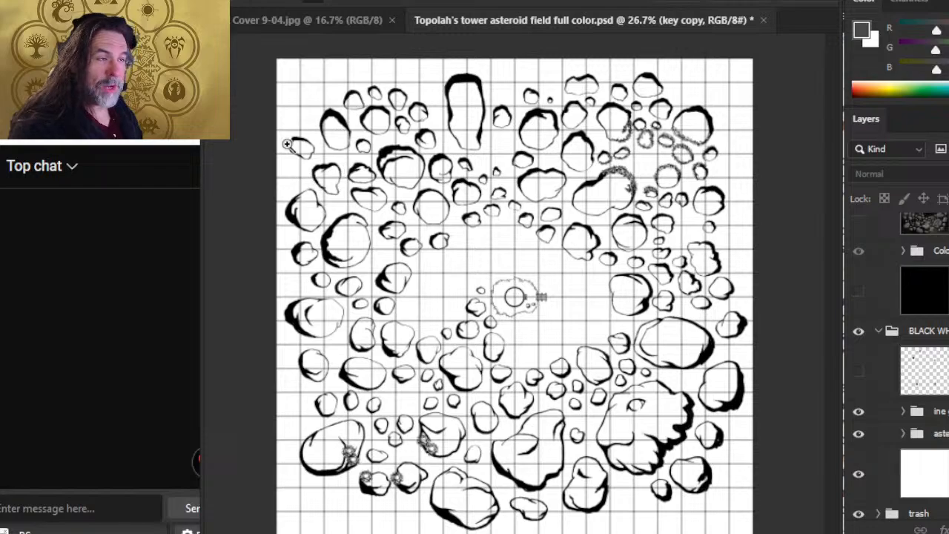
pyautogui.moveTo(304, 80); pyautogui.dragTo(324, 109)
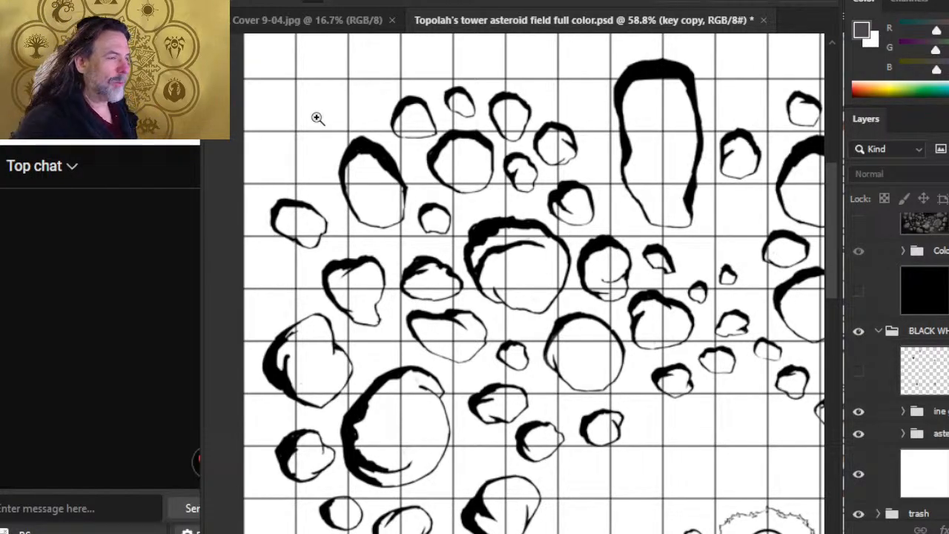
pyautogui.scroll(2, 918, 302)
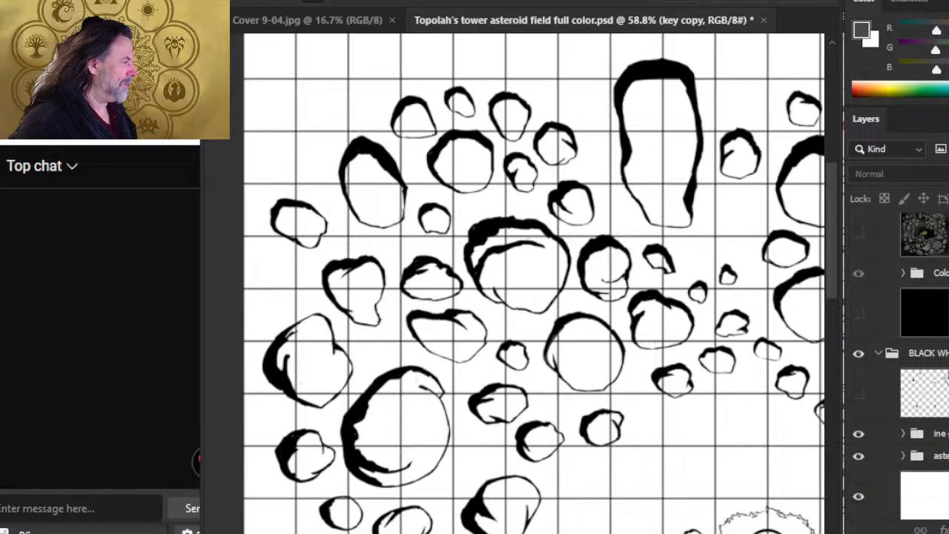
# Hide the original Color group and examine the whole black-and-white asteroid map
pyautogui.click(858, 300)
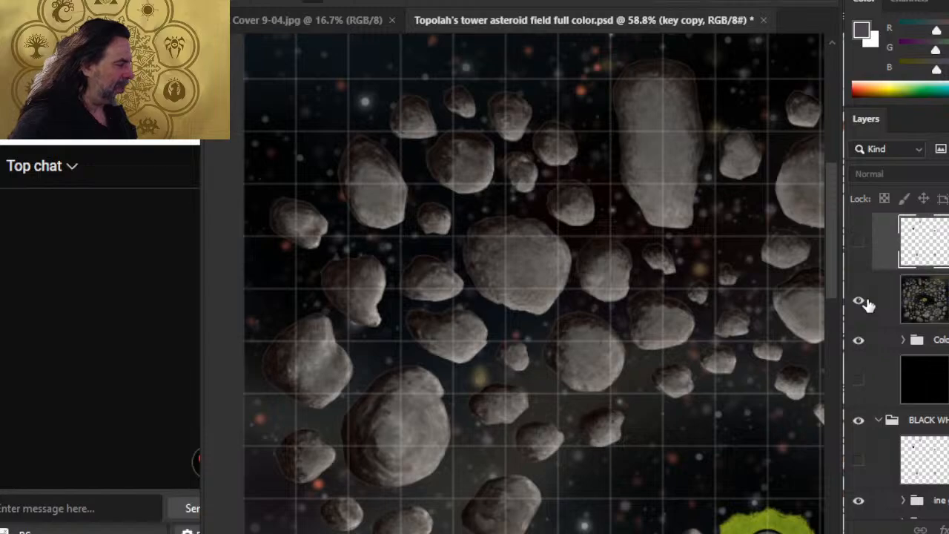
pyautogui.click(859, 341)
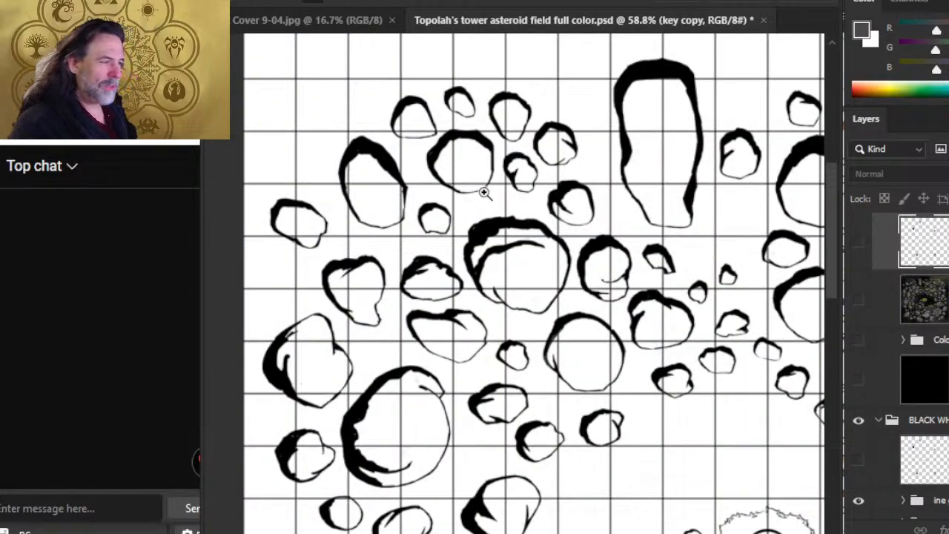
pyautogui.scroll(-2, 616, 269)
pyautogui.scroll(-1, 623, 271)
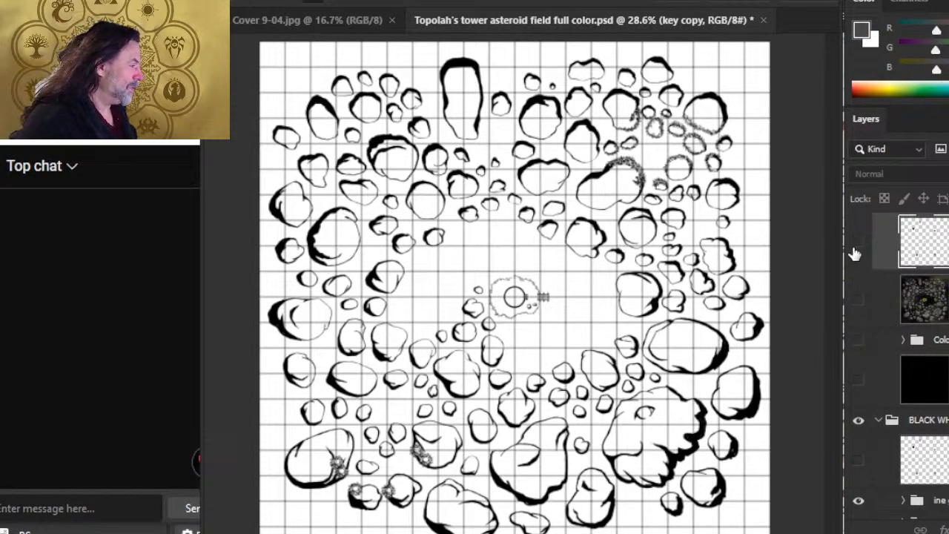
# Toggle the merged Color copy layer to compare the color and black-and-white maps, leaving the color version shown
pyautogui.click(858, 299)
pyautogui.click(859, 300)
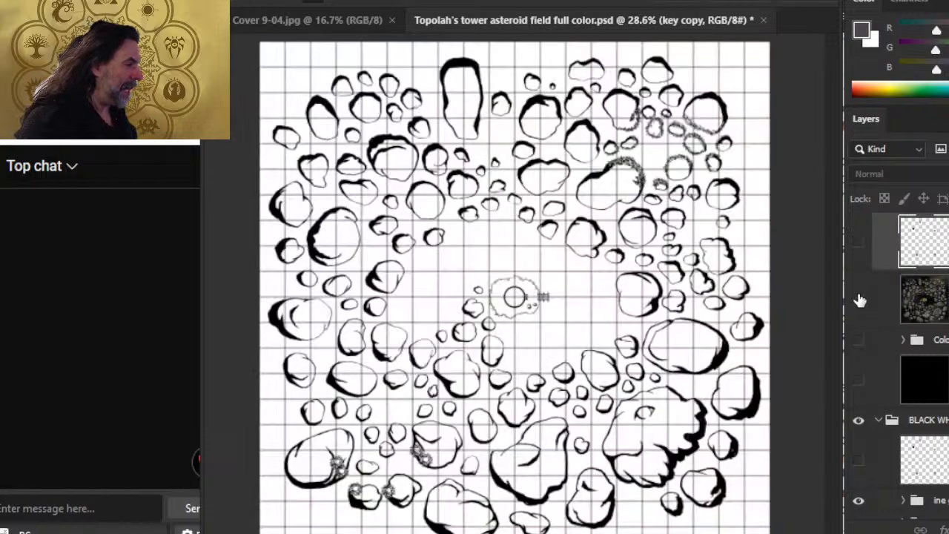
pyautogui.click(859, 299)
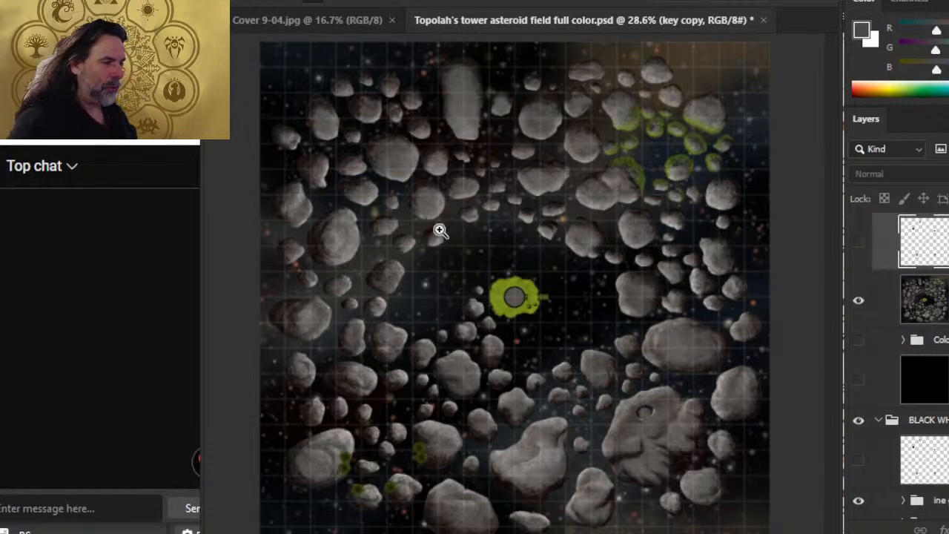
pyautogui.click(863, 311)
pyautogui.click(863, 312)
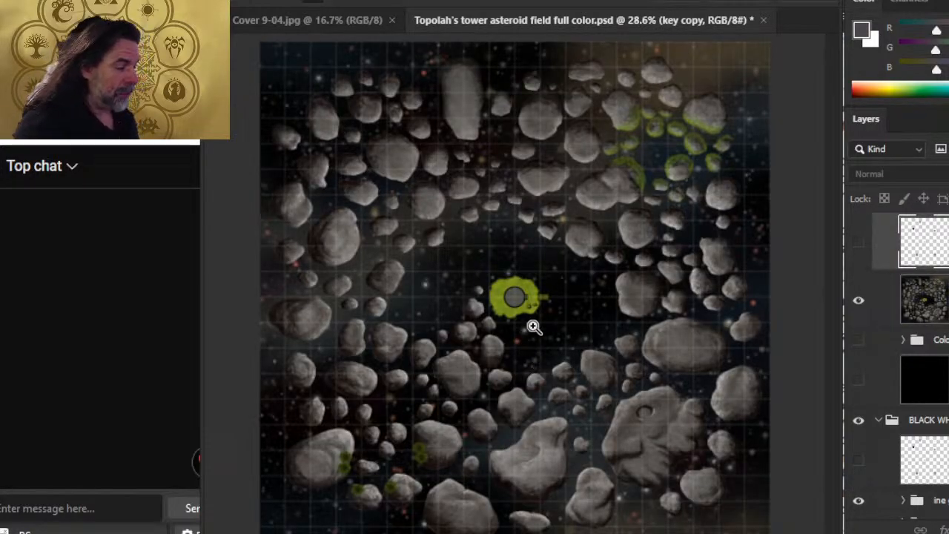
# Check the asteroid map's canvas size in pixels
pyautogui.moveTo(528, 303); pyautogui.dragTo(504, 313)
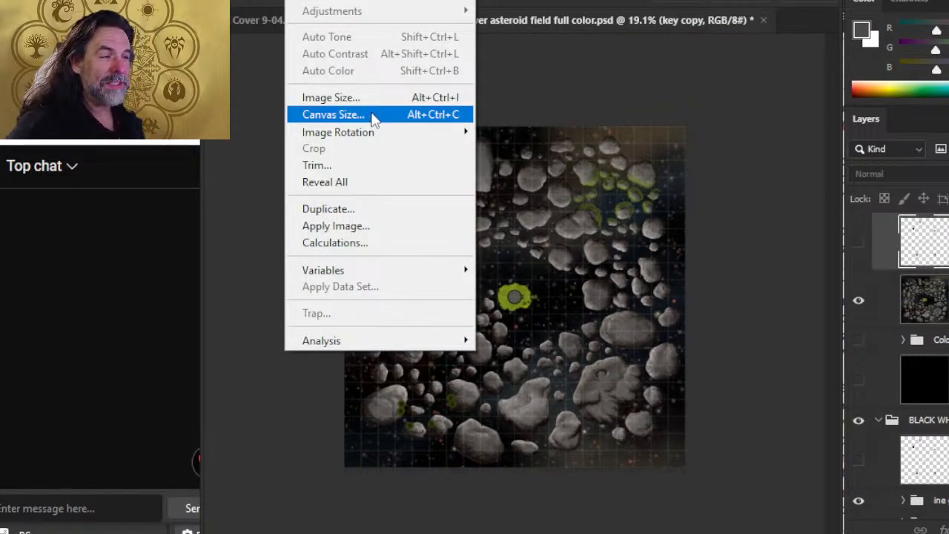
pyautogui.click(371, 119)
pyautogui.click(916, 196)
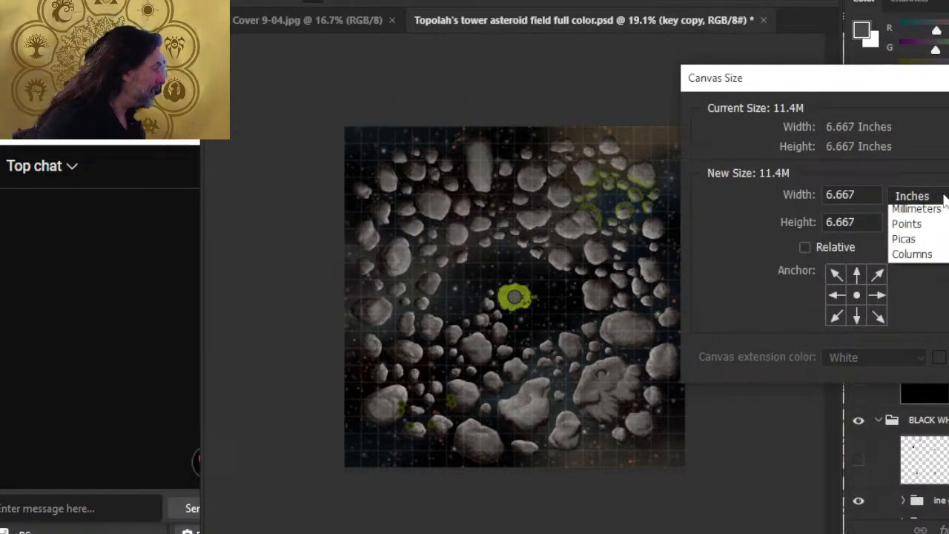
pyautogui.click(936, 228)
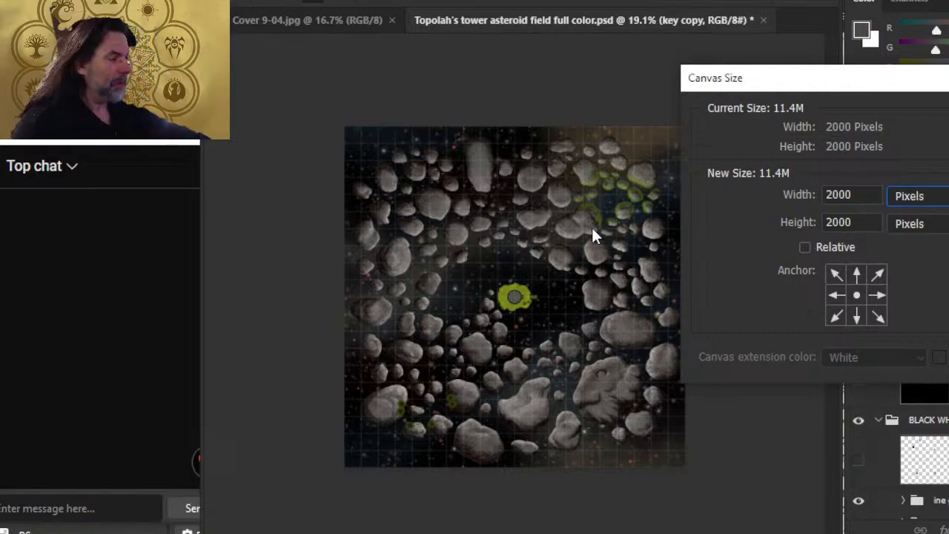
# Switch to Chrome and look over the r/spelljammer community page and the streamer's Twitter profile
pyautogui.hotkey('alt', 'Tab')
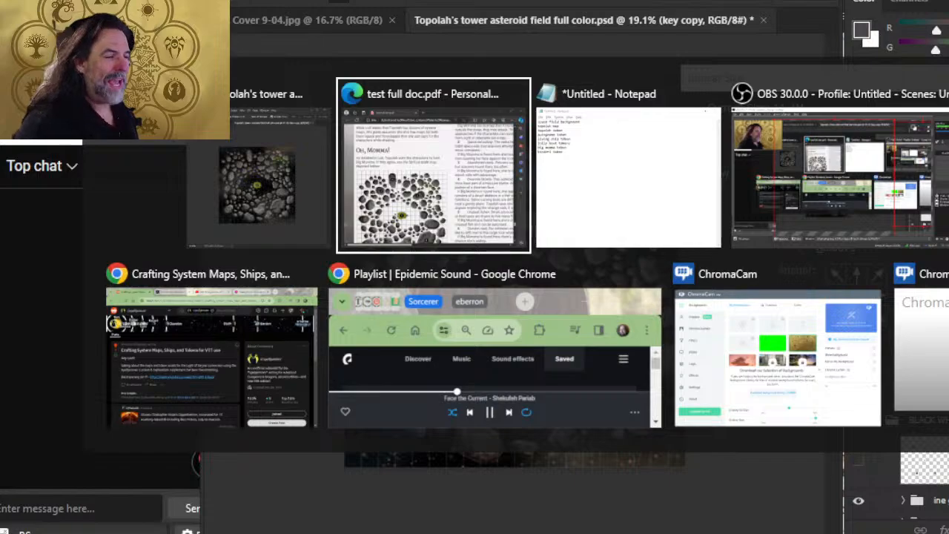
pyautogui.hotkey('alt', 'Tab')
pyautogui.hotkey('alt', 'Tab')
pyautogui.hotkey('alt', 'Tab')
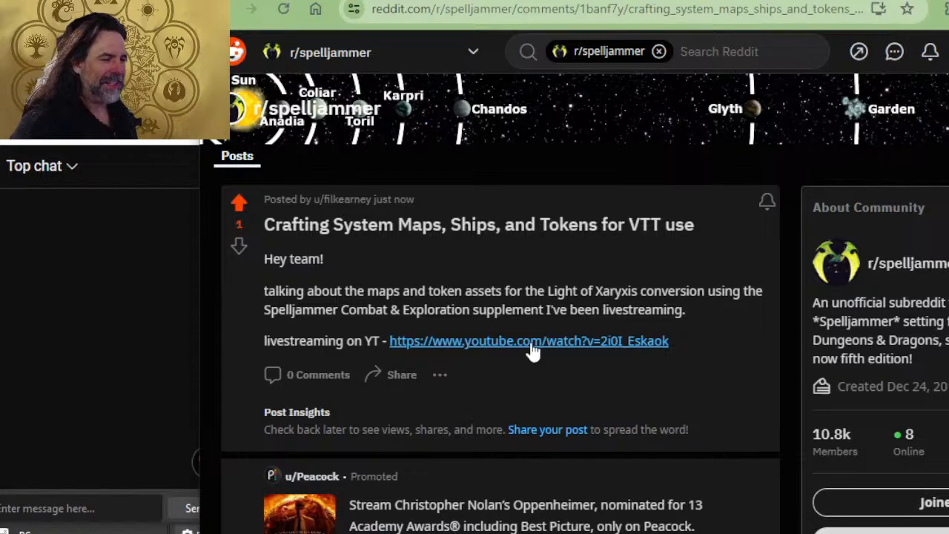
pyautogui.click(328, 112)
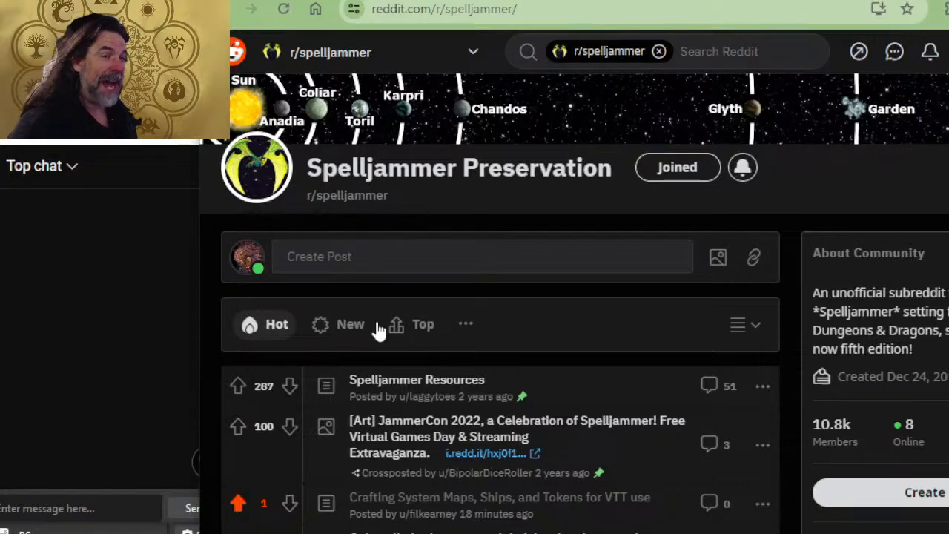
pyautogui.scroll(-3, 398, 267)
pyautogui.scroll(3, 398, 267)
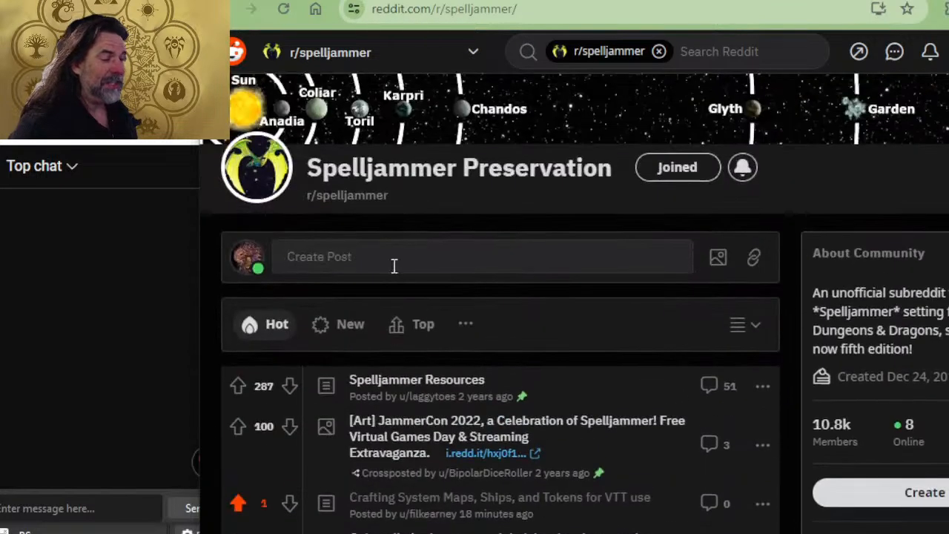
pyautogui.hotkey('ctrl', 'Tab')
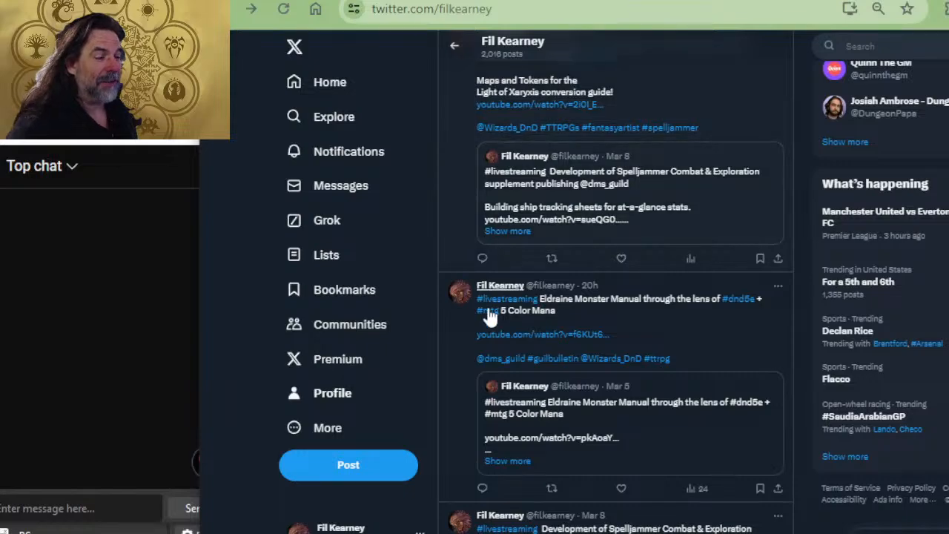
pyautogui.click(333, 395)
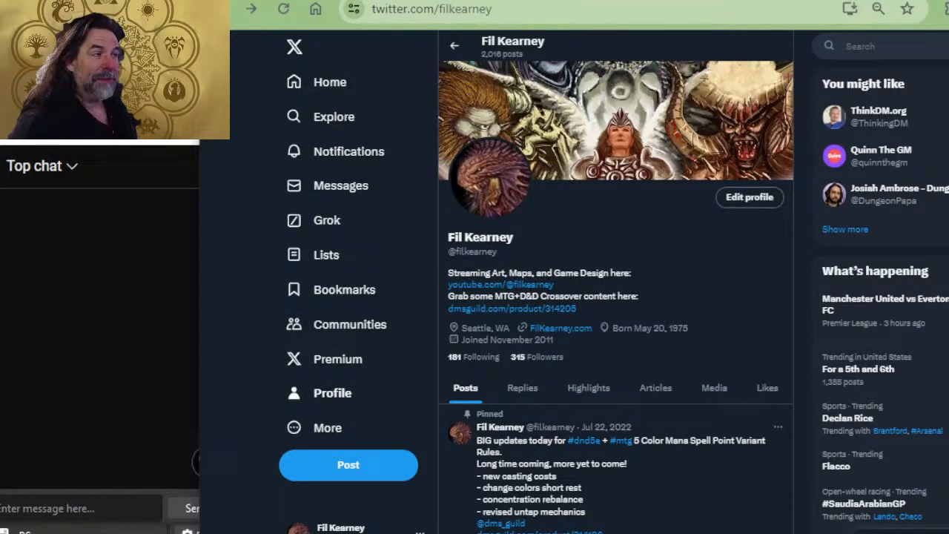
# Like the Spelljammer Art Stream ep 348 video on YouTube and expand its description to review the links
pyautogui.hotkey('ctrl', 'Tab')
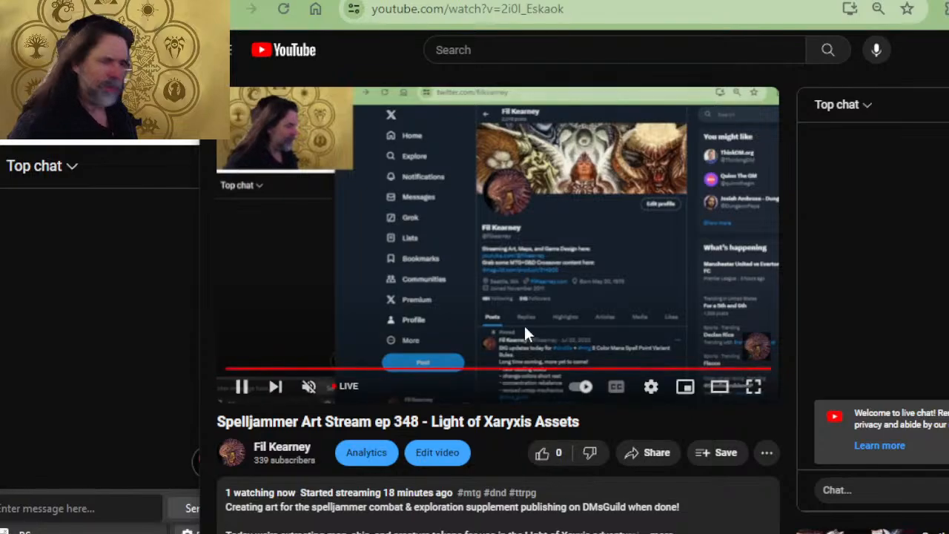
pyautogui.scroll(-2, 524, 334)
pyautogui.click(542, 304)
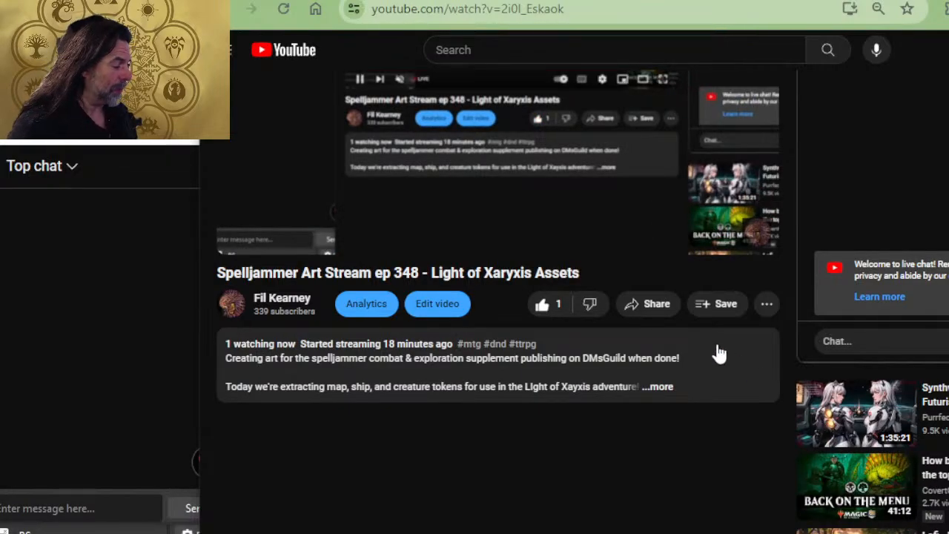
pyautogui.click(657, 388)
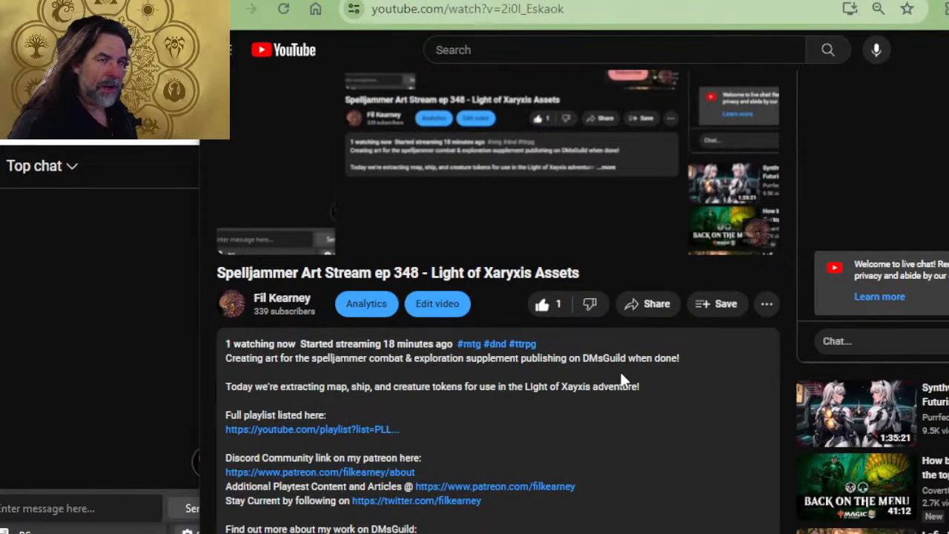
pyautogui.scroll(-2, 442, 394)
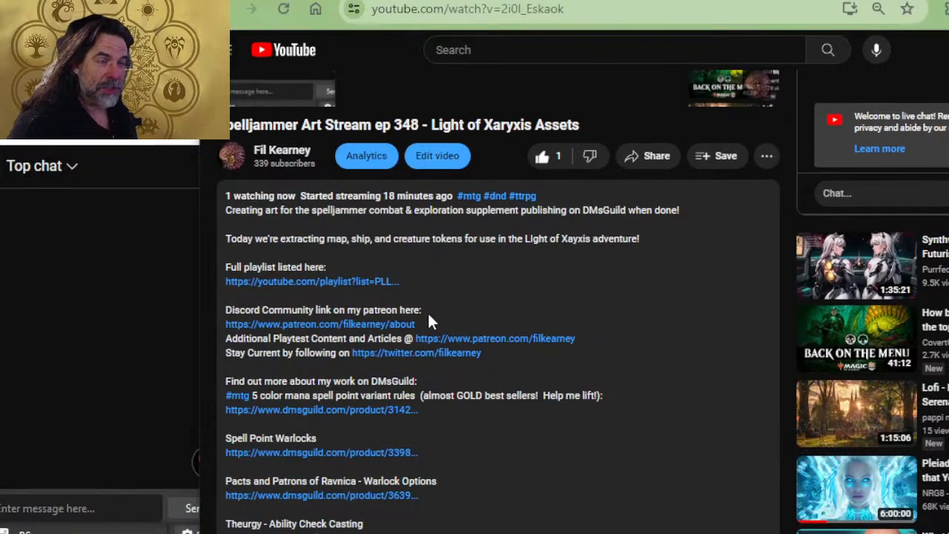
pyautogui.scroll(-2, 431, 320)
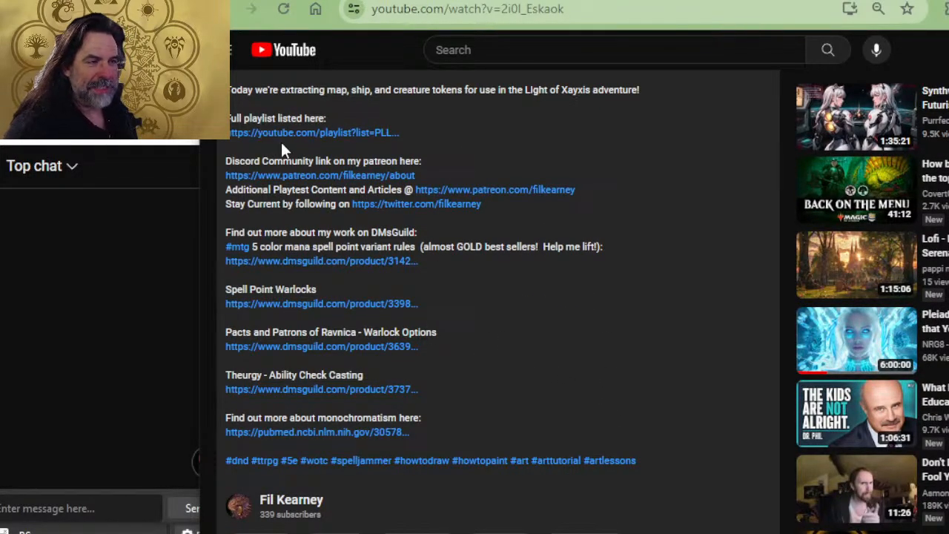
# Switch back to Photoshop, cancel the canvas size dialog, and view the Cover 9-04.jpg artwork
pyautogui.hotkey('alt', 'Tab')
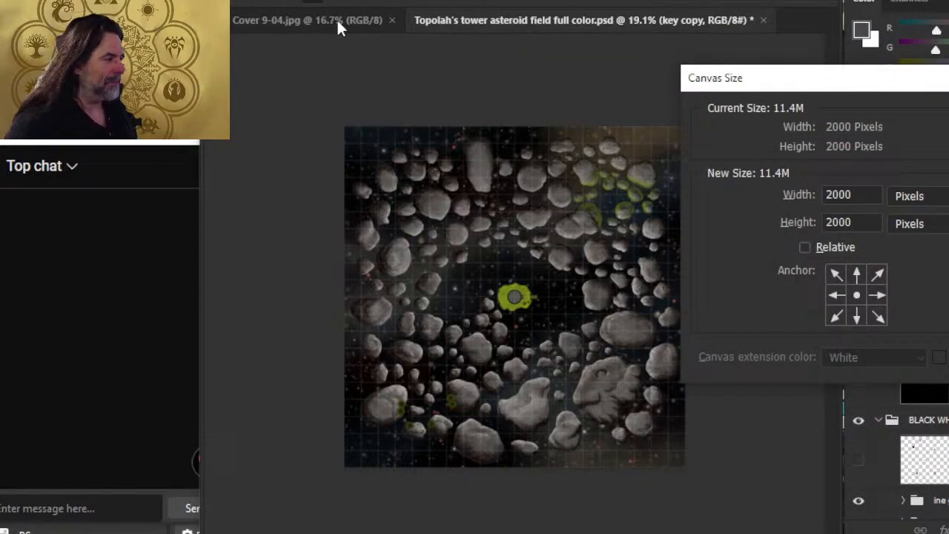
pyautogui.press('Escape')
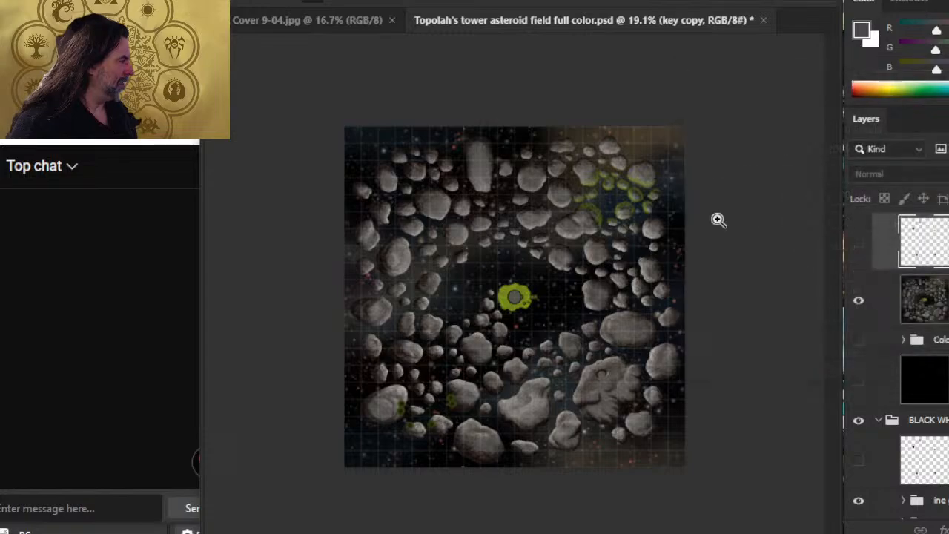
pyautogui.hotkey('ctrl', '+')
pyautogui.click(301, 23)
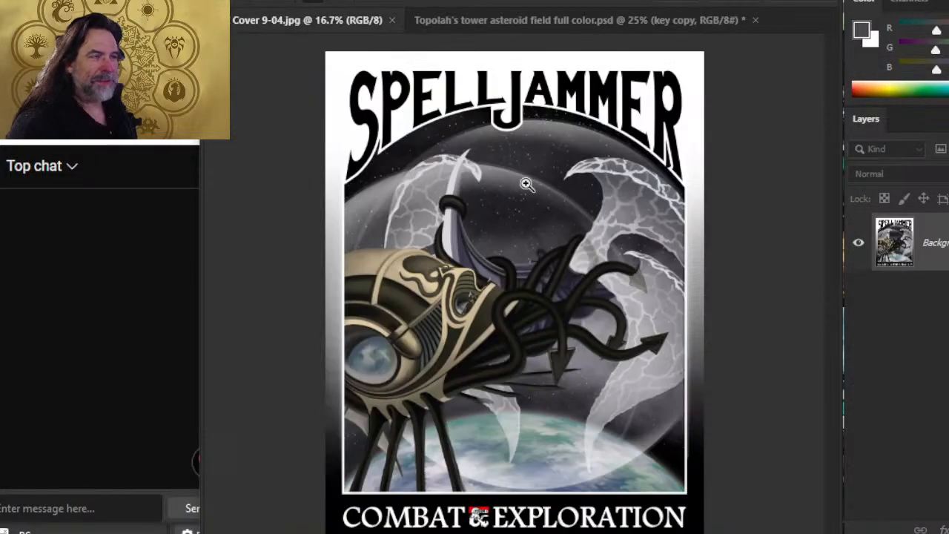
# Switch to the YouTube page to review the stream description, and check the Oh, Momma! map section in test full doc.pdf
pyautogui.hotkey('alt', 'Tab')
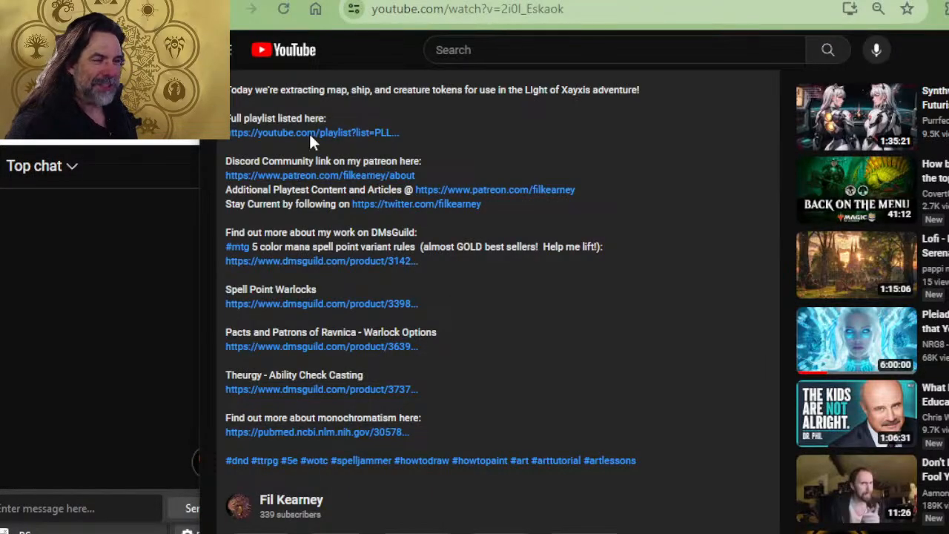
pyautogui.scroll(4, 315, 137)
pyautogui.scroll(-2, 437, 296)
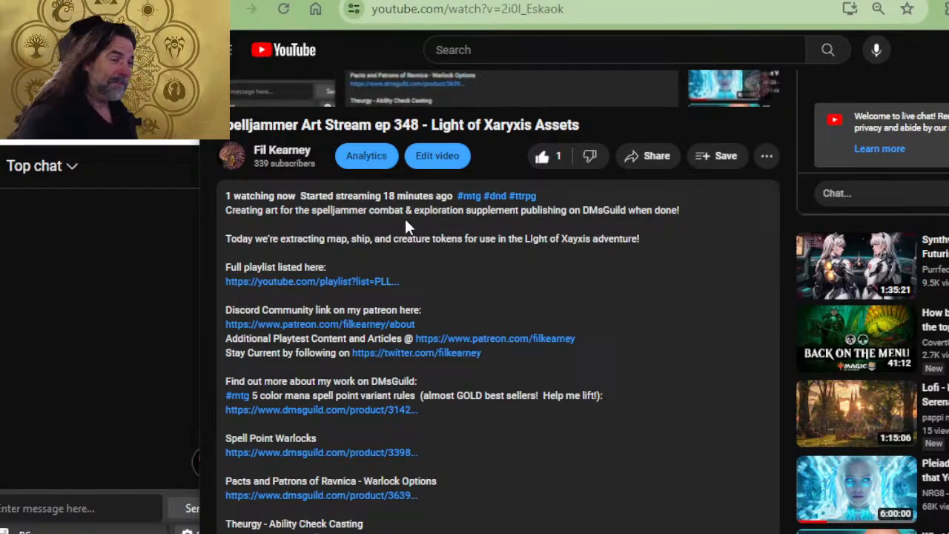
pyautogui.hotkey('alt', 'Tab')
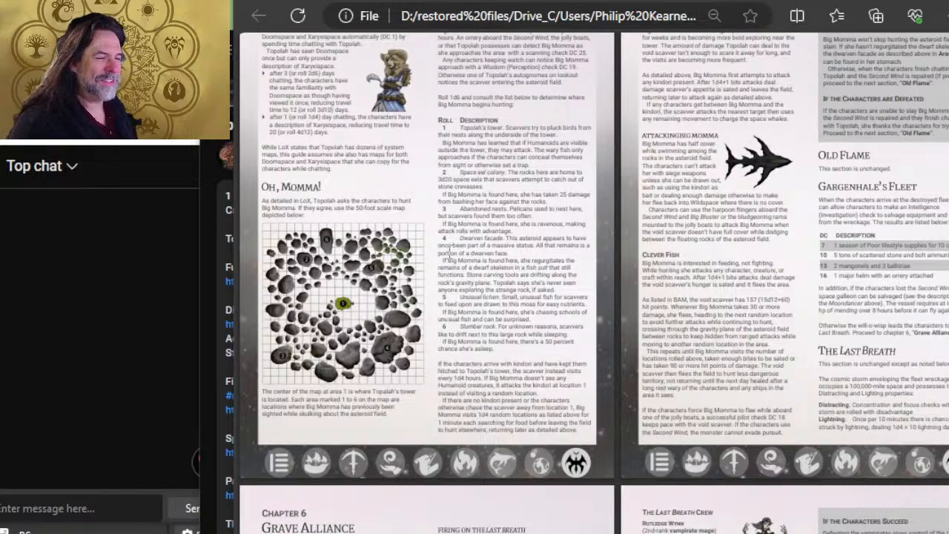
pyautogui.hotkey('alt', 'Tab')
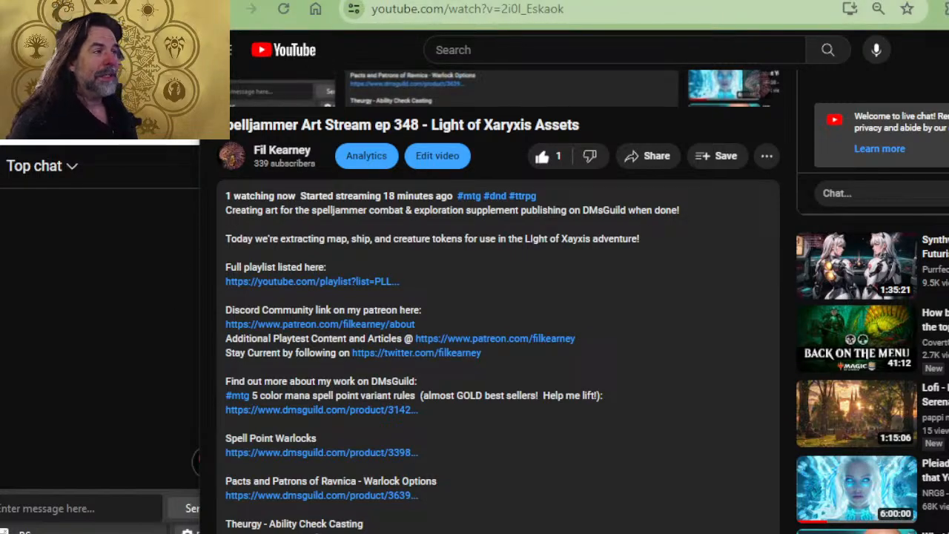
pyautogui.scroll(4, 522, 224)
# Switch to Roll20, increase the grid opacity of the Untitled page, save its settings, and close the page list
pyautogui.click(463, 2)
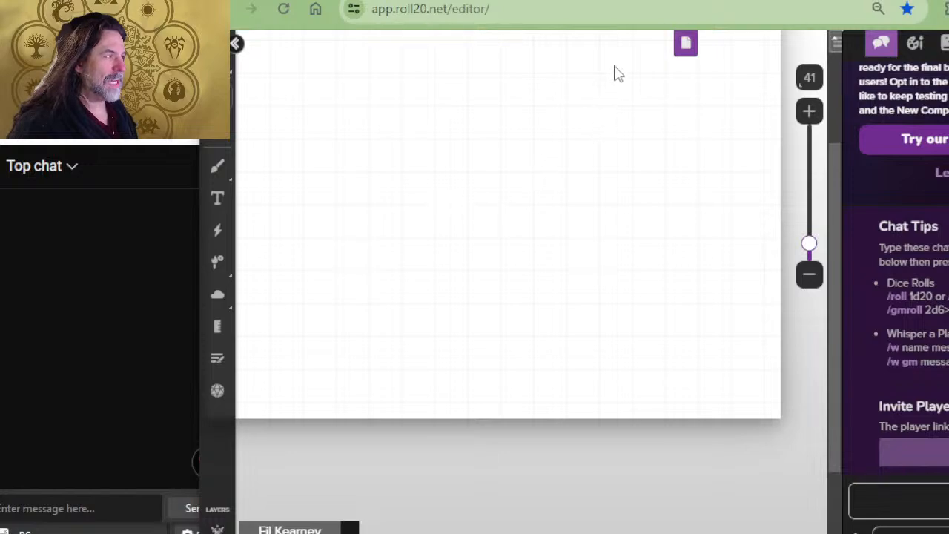
pyautogui.click(680, 46)
pyautogui.moveTo(563, 97)
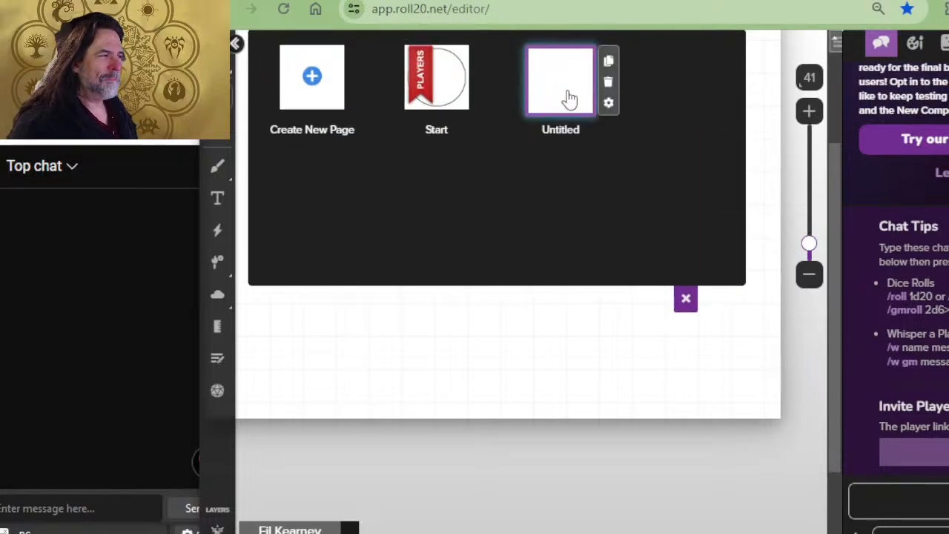
pyautogui.click(608, 102)
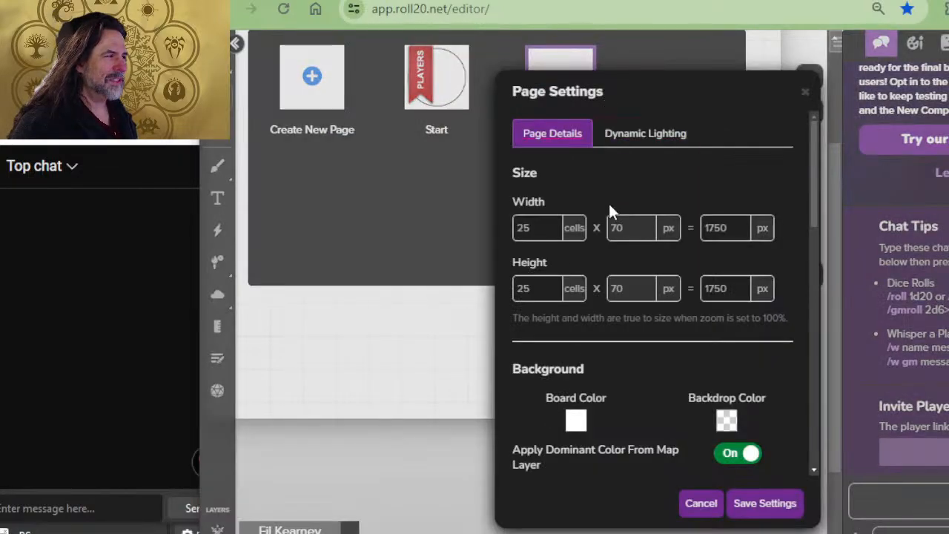
pyautogui.scroll(-4, 614, 293)
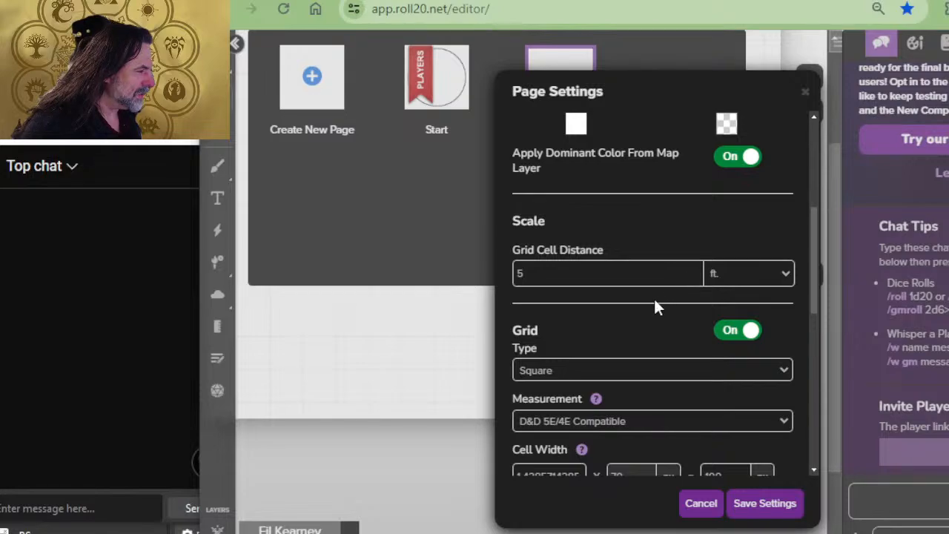
pyautogui.scroll(-2, 666, 318)
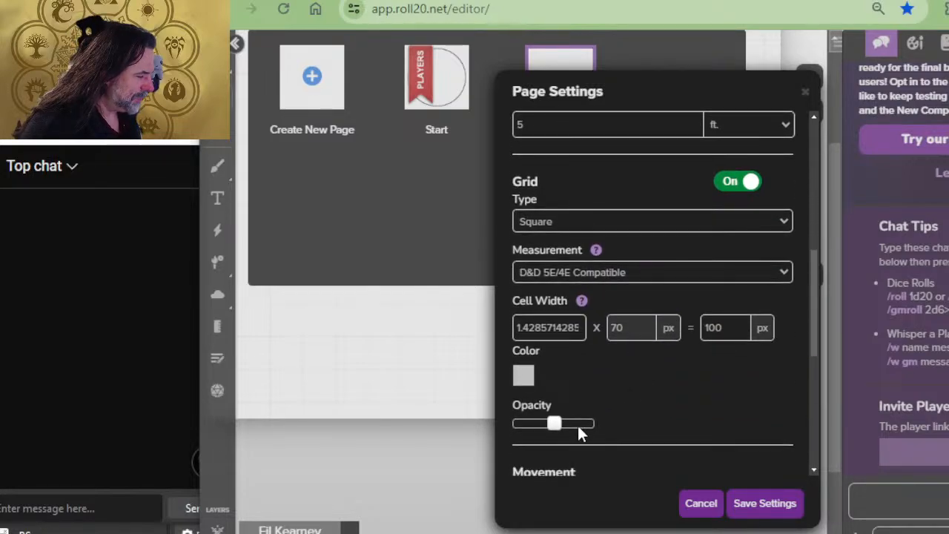
pyautogui.moveTo(555, 424); pyautogui.dragTo(581, 425)
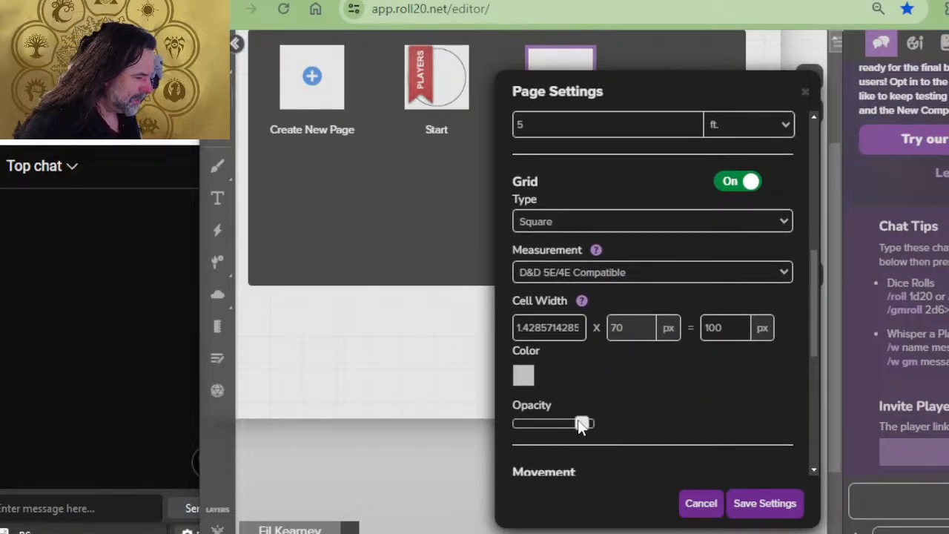
pyautogui.click(762, 504)
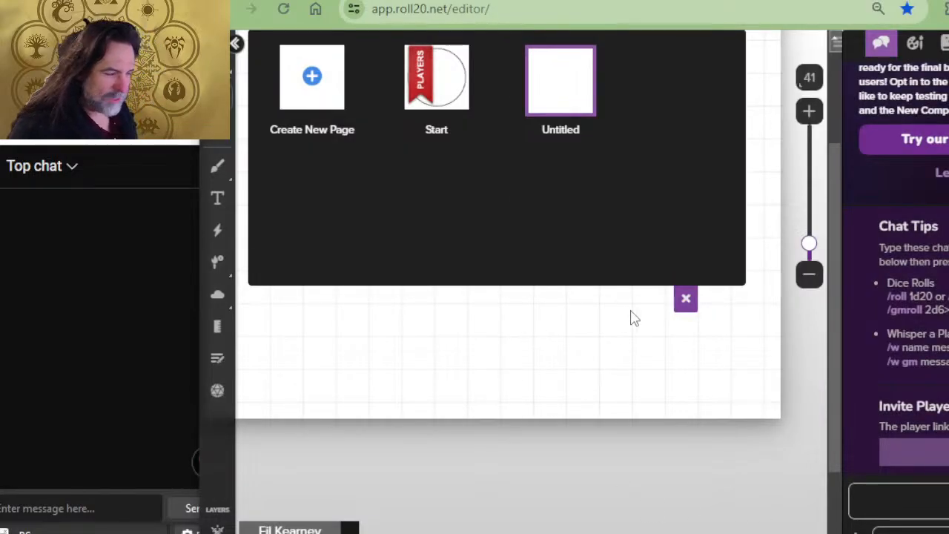
pyautogui.click(687, 302)
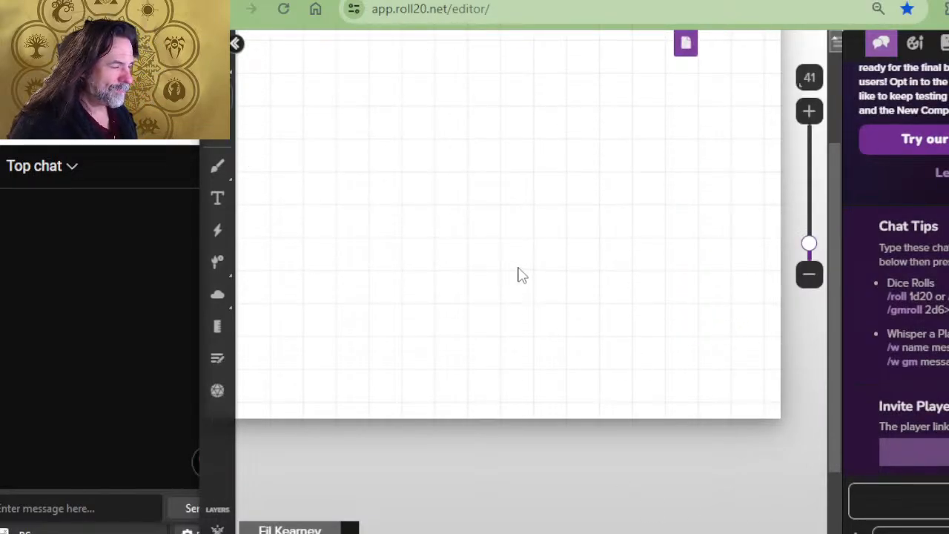
pyautogui.scroll(3, 519, 267)
pyautogui.scroll(-3, 520, 265)
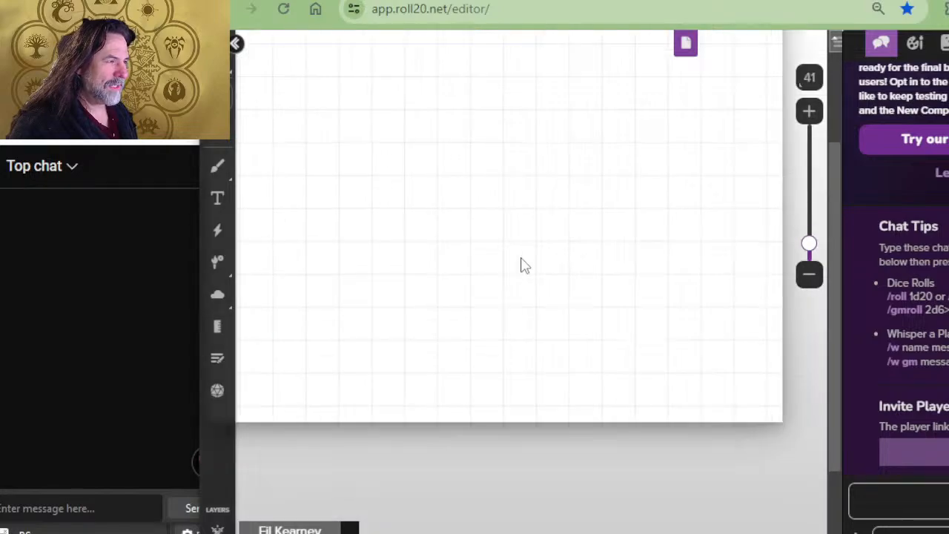
pyautogui.scroll(-5, 521, 266)
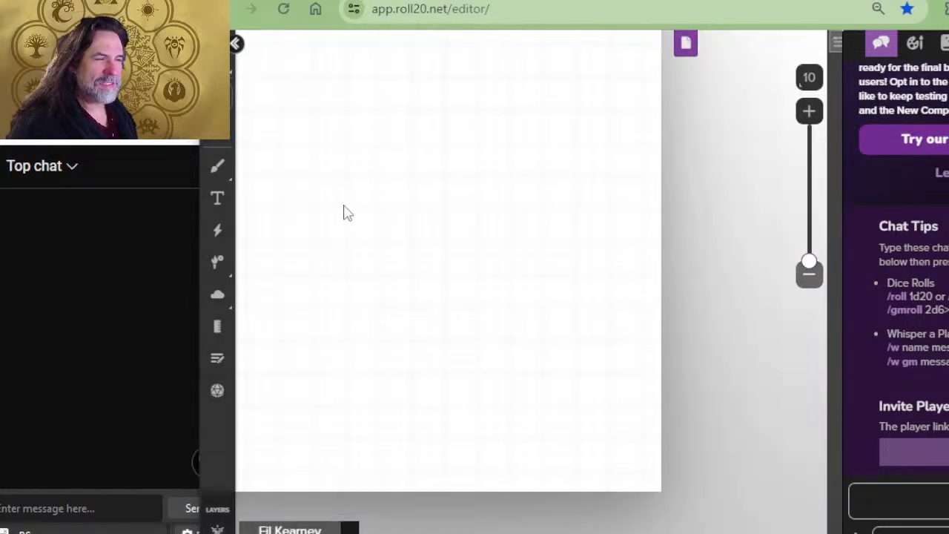
pyautogui.scroll(3, 363, 217)
# Switch to Photoshop and close the Cover 9-04.jpg document
pyautogui.hotkey('alt', 'Tab')
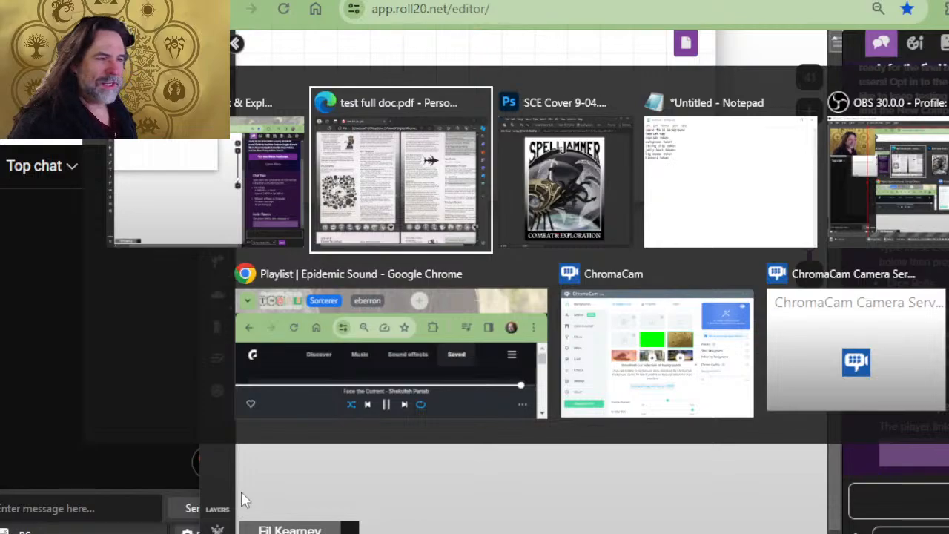
pyautogui.press('Tab')
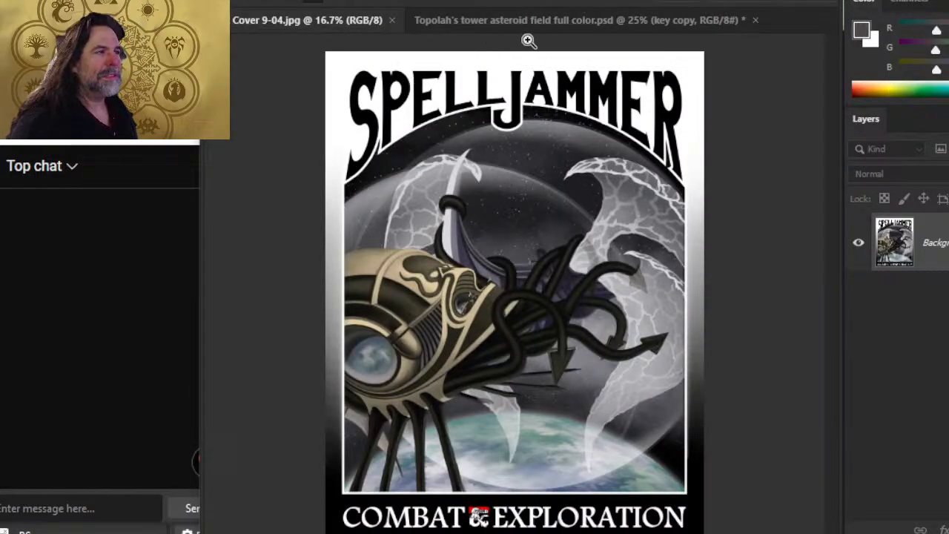
pyautogui.click(391, 20)
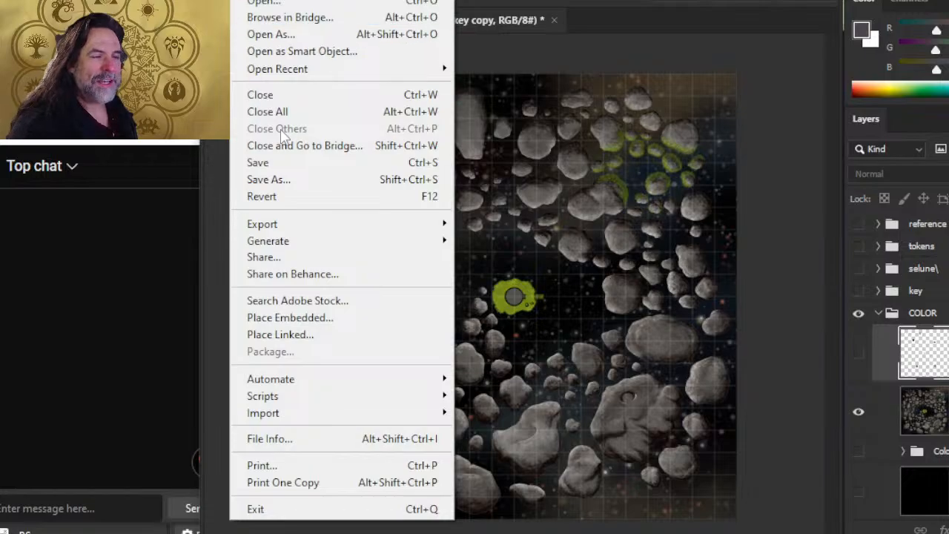
# Save the asteroid field map on the computer as a JPEG named "Topolah's tower asteroid field full color" at Maximum quality, 12
pyautogui.click(286, 178)
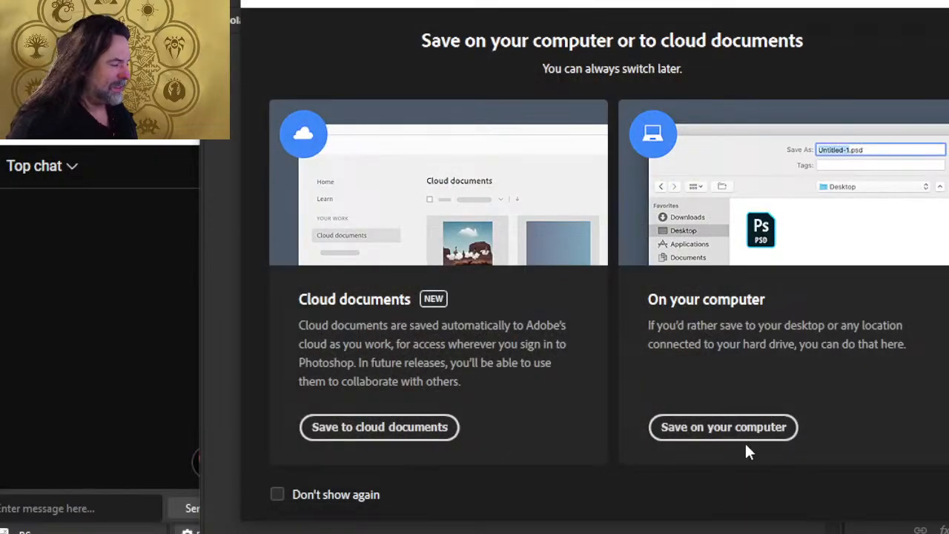
pyautogui.click(737, 436)
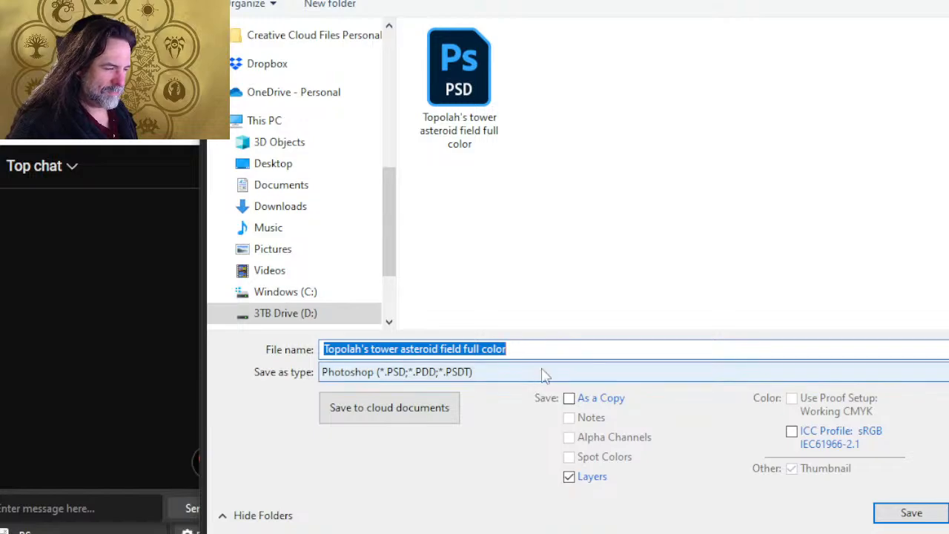
pyautogui.click(545, 372)
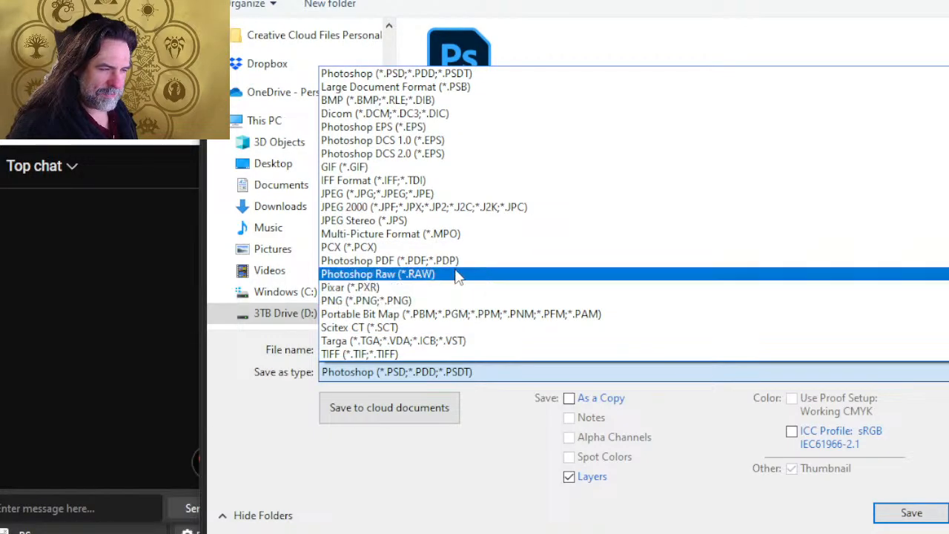
pyautogui.click(430, 193)
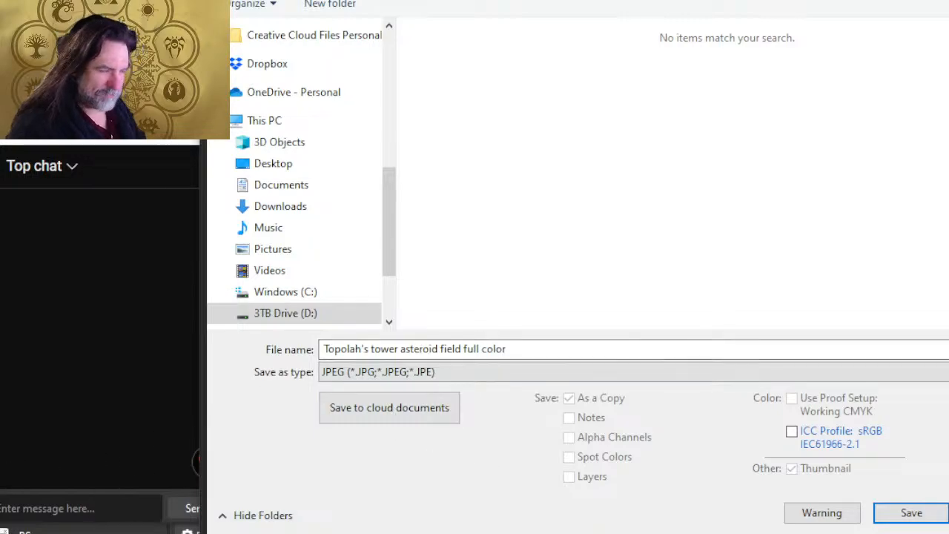
pyautogui.press('Return')
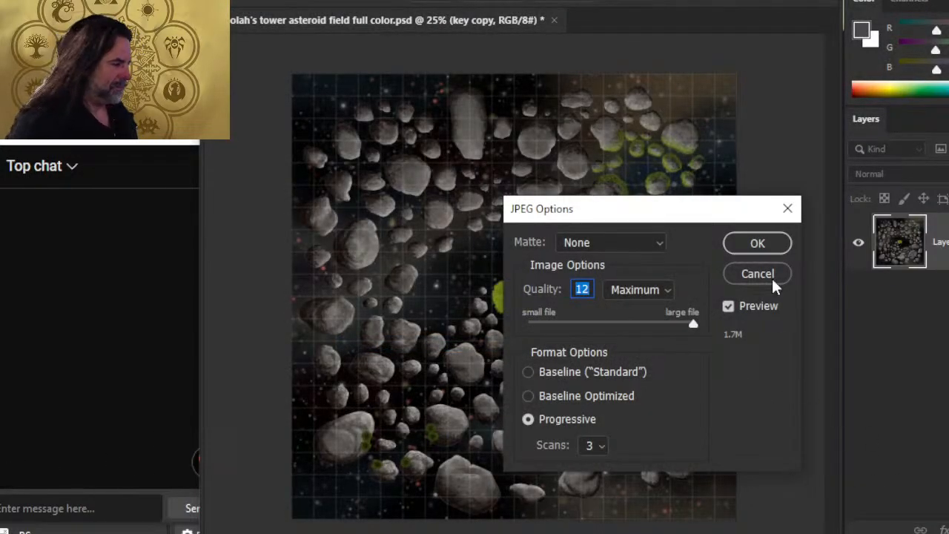
pyautogui.click(757, 243)
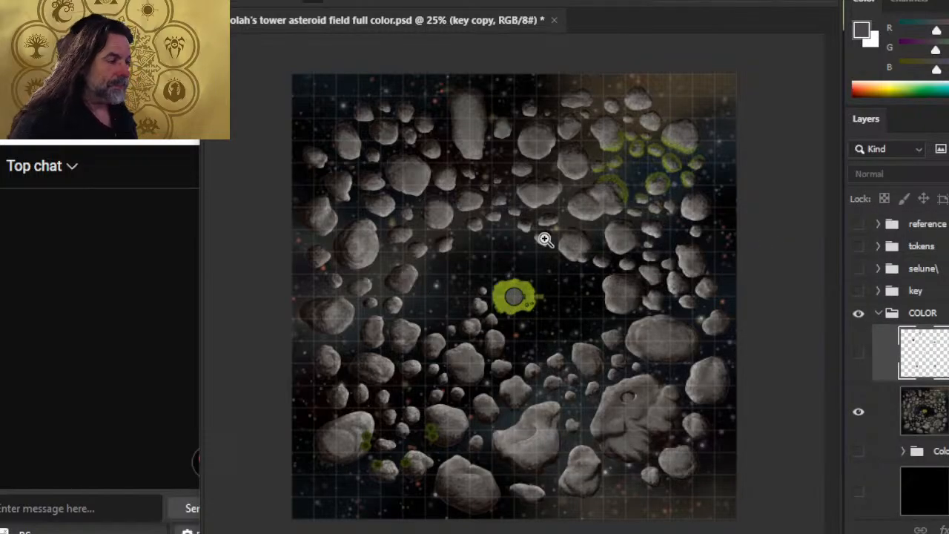
# Switch to Roll20 and start choosing a file to upload to the art library
pyautogui.hotkey('alt', 'Tab')
pyautogui.hotkey('alt', 'Tab')
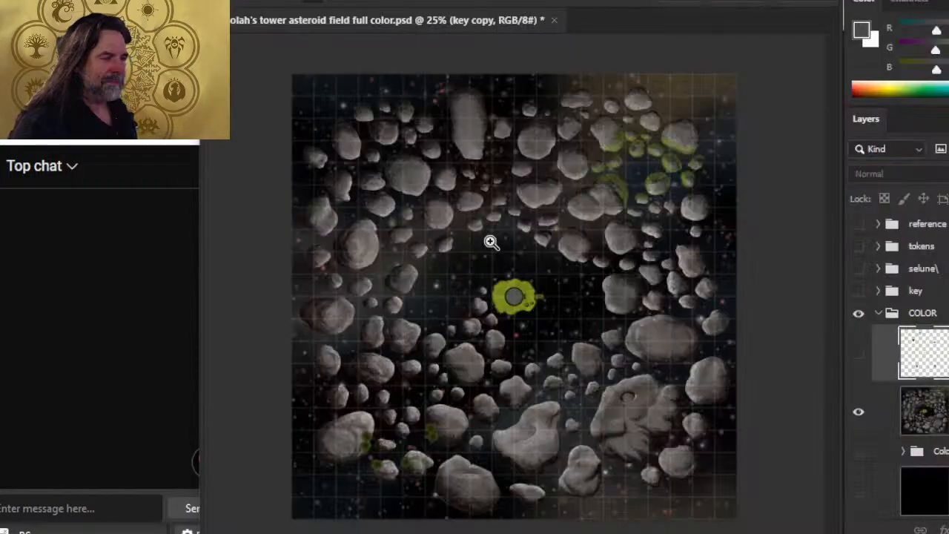
pyautogui.hotkey('alt', 'Tab')
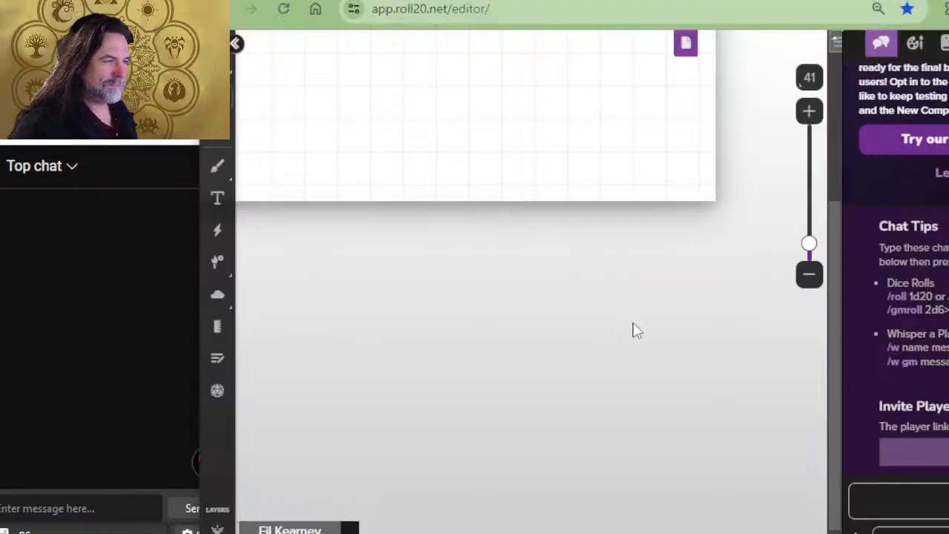
pyautogui.click(916, 43)
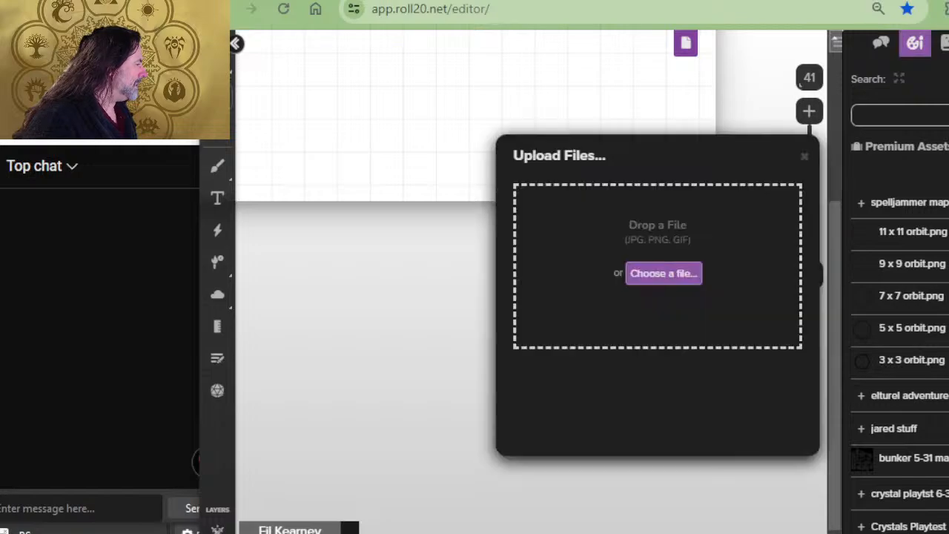
pyautogui.click(686, 280)
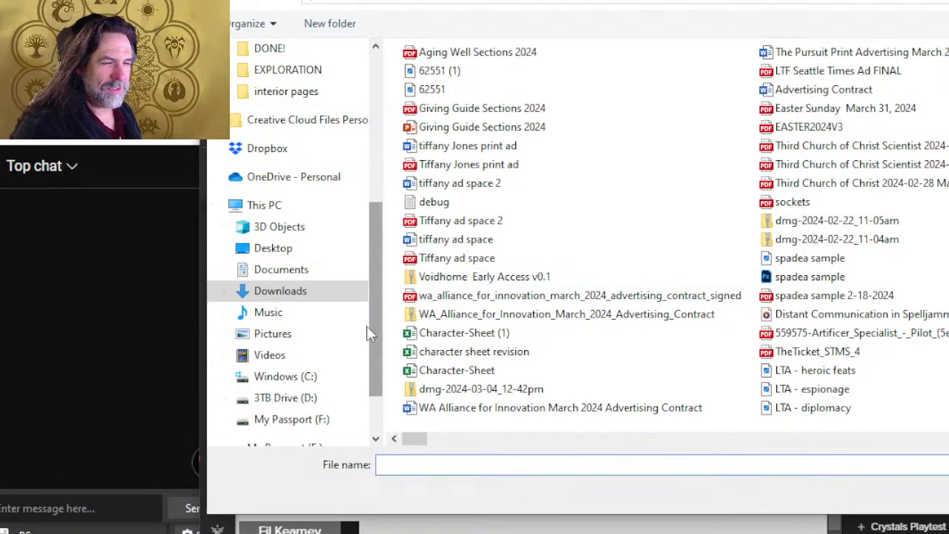
pyautogui.click(270, 356)
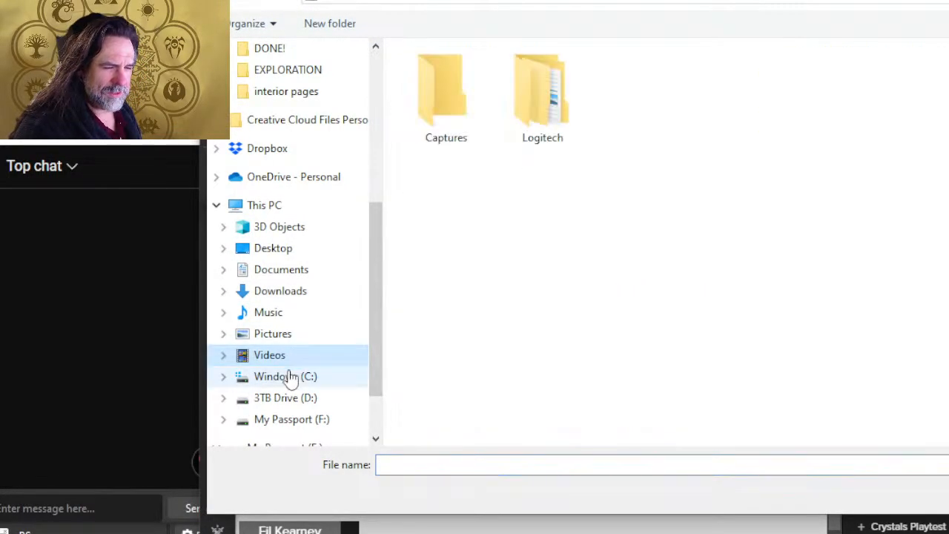
pyautogui.scroll(2, 265, 282)
pyautogui.scroll(1, 295, 234)
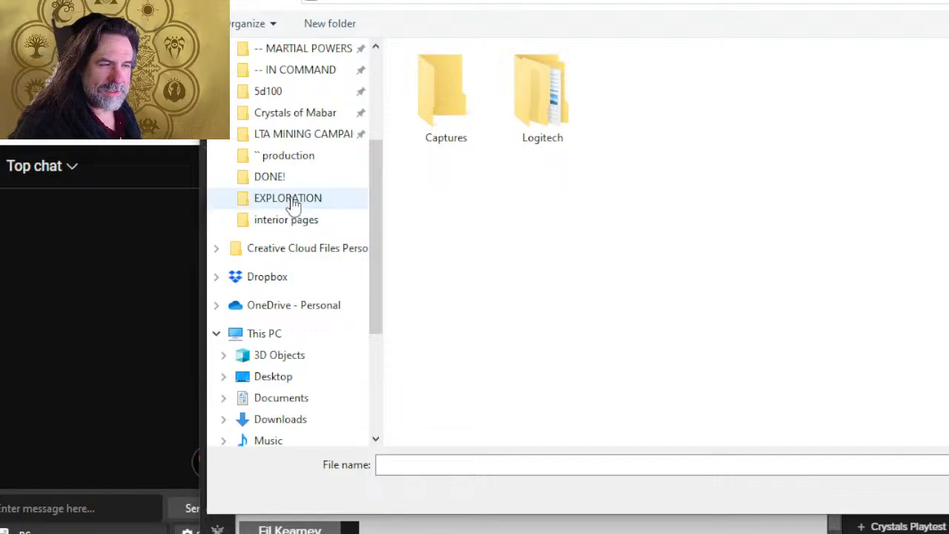
pyautogui.click(293, 201)
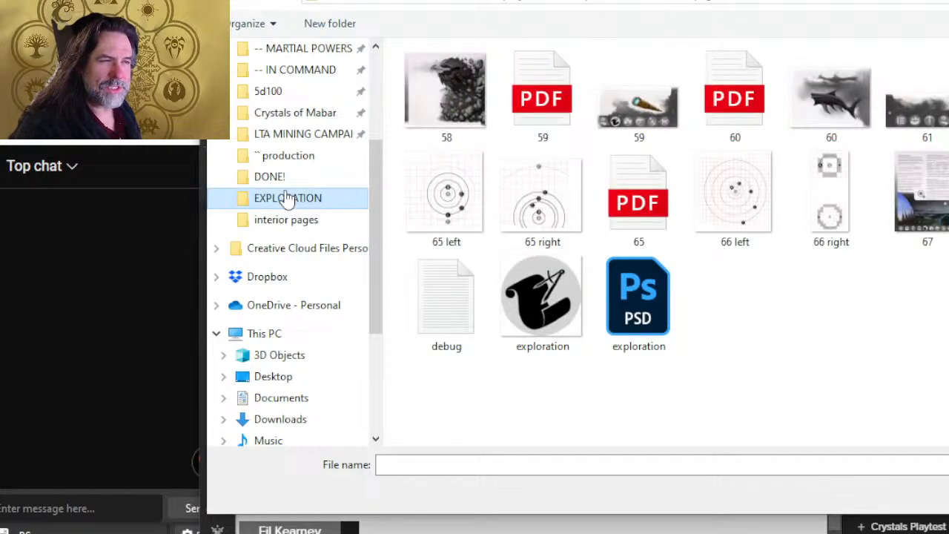
pyautogui.click(272, 178)
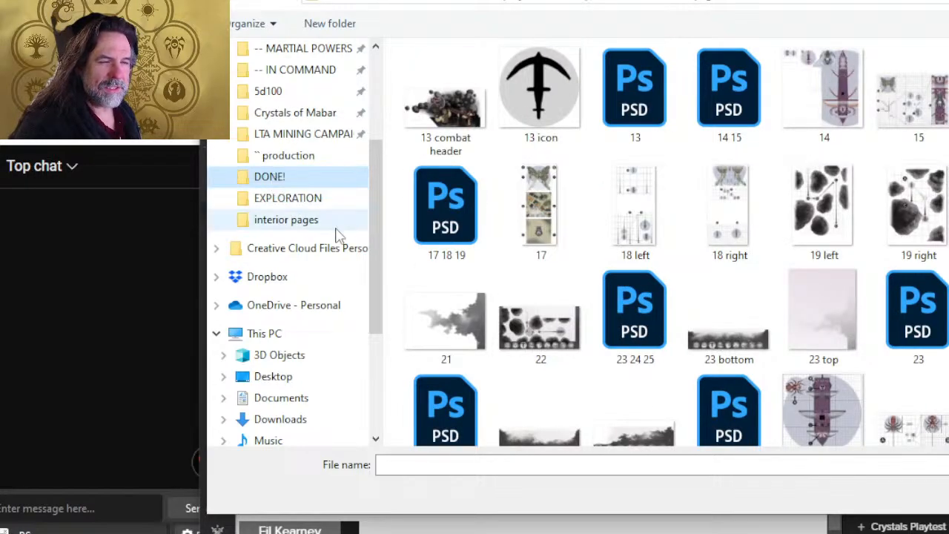
# Browse to the LoX folder inside the DONE folder of interior pages
pyautogui.click(313, 222)
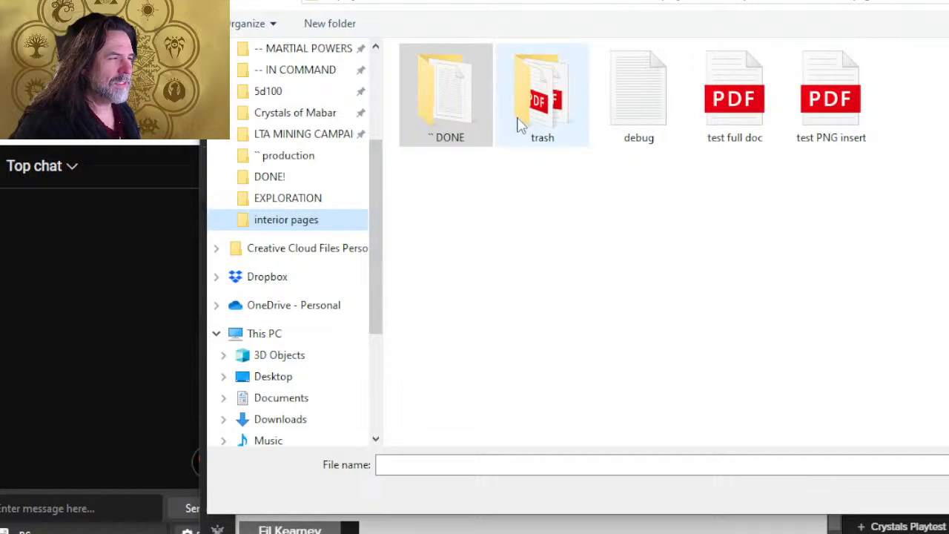
pyautogui.click(478, 120)
pyautogui.doubleClick(478, 120)
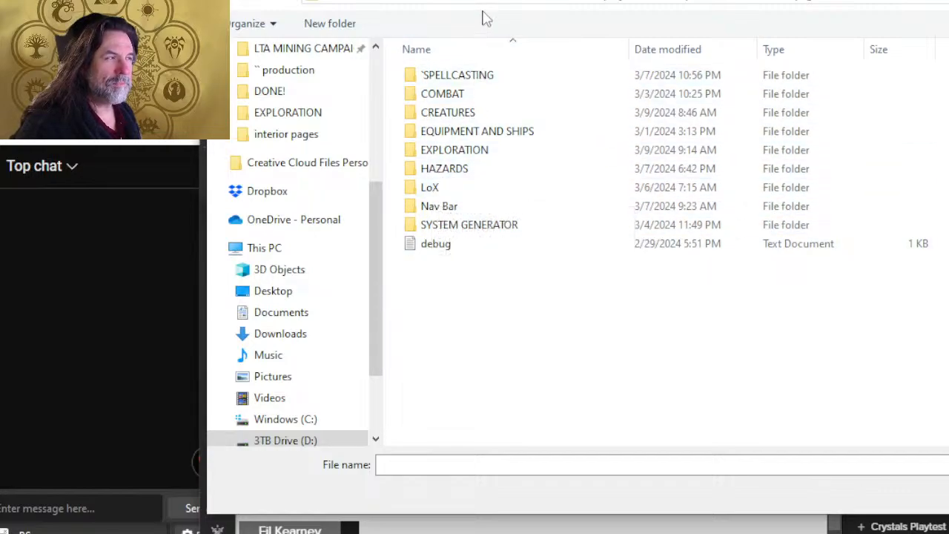
pyautogui.click(795, 4)
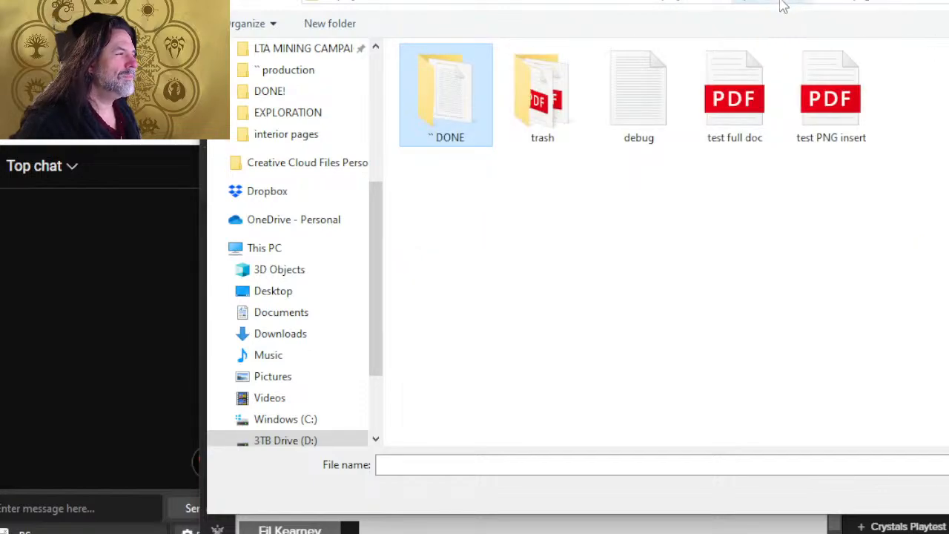
pyautogui.doubleClick(475, 127)
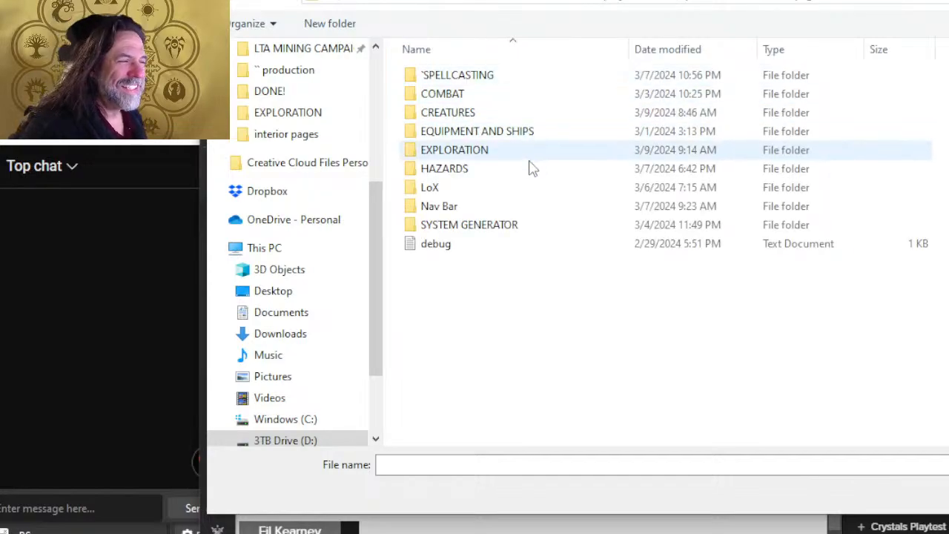
pyautogui.doubleClick(432, 186)
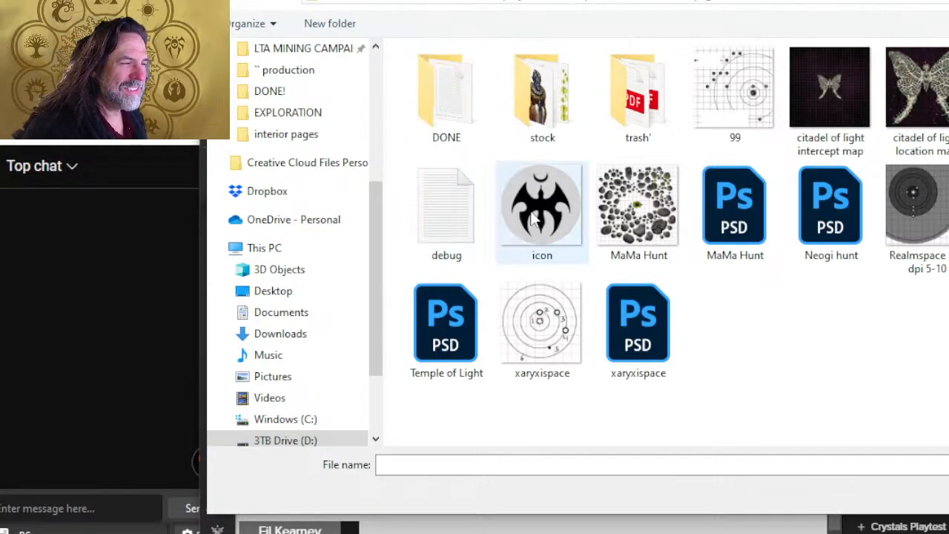
# Upload the "Topolah's tower asteroid field full color" JPEG from the Part 2 folder under DONE and VTT Assets
pyautogui.doubleClick(478, 111)
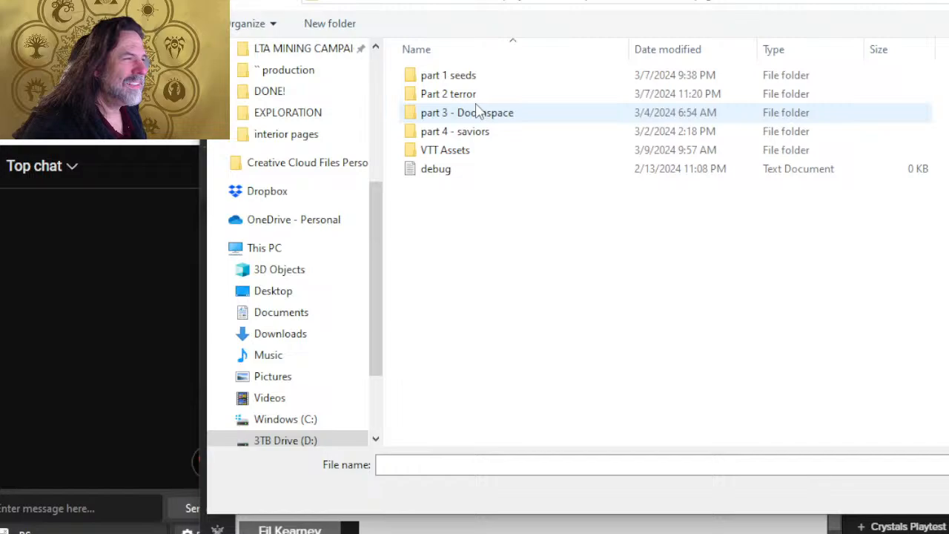
pyautogui.doubleClick(464, 156)
pyautogui.doubleClick(437, 80)
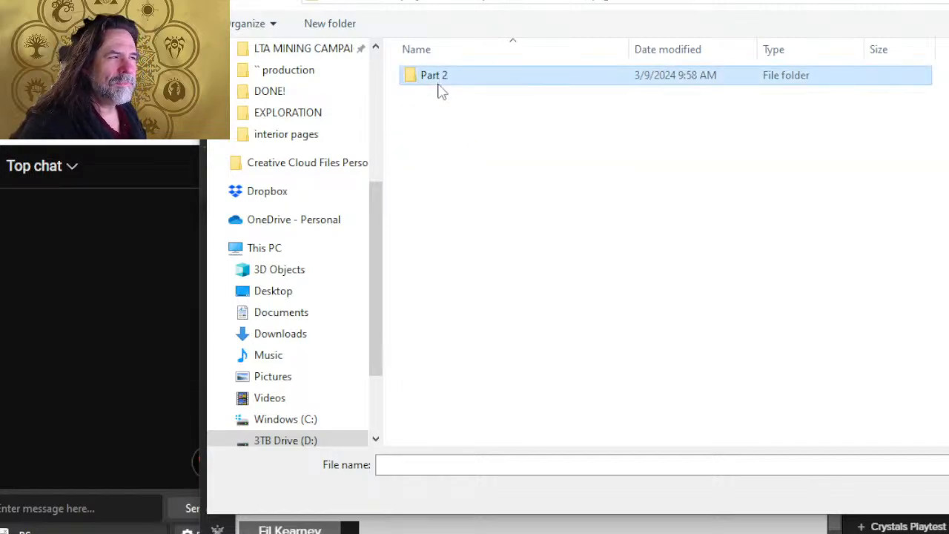
pyautogui.click(443, 80)
pyautogui.doubleClick(443, 80)
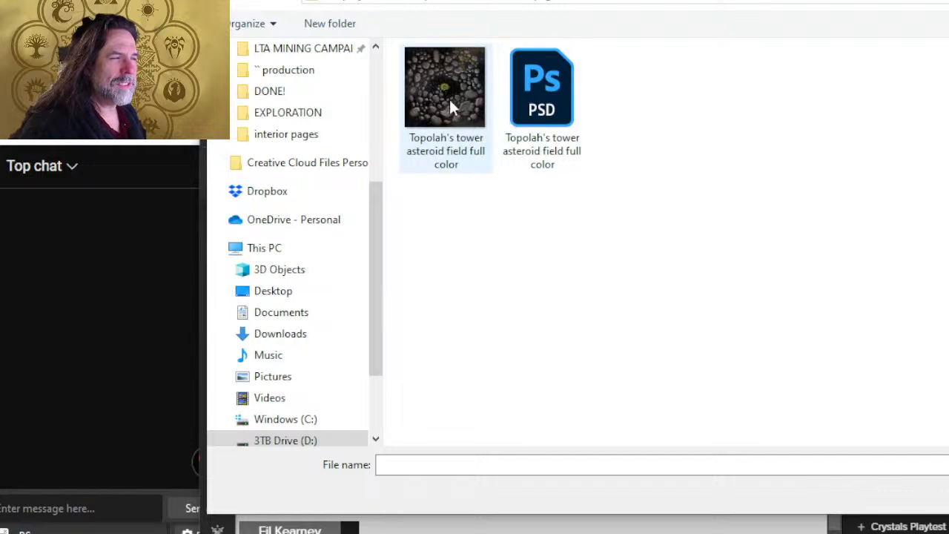
pyautogui.doubleClick(449, 100)
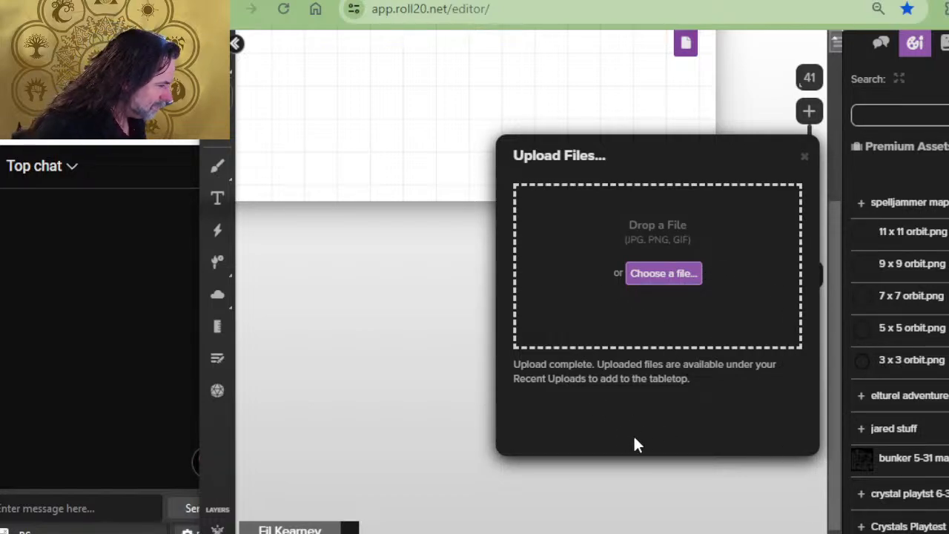
# Close the upload dialog and locate the Topolah's tower map among the recent uploads
pyautogui.click(805, 157)
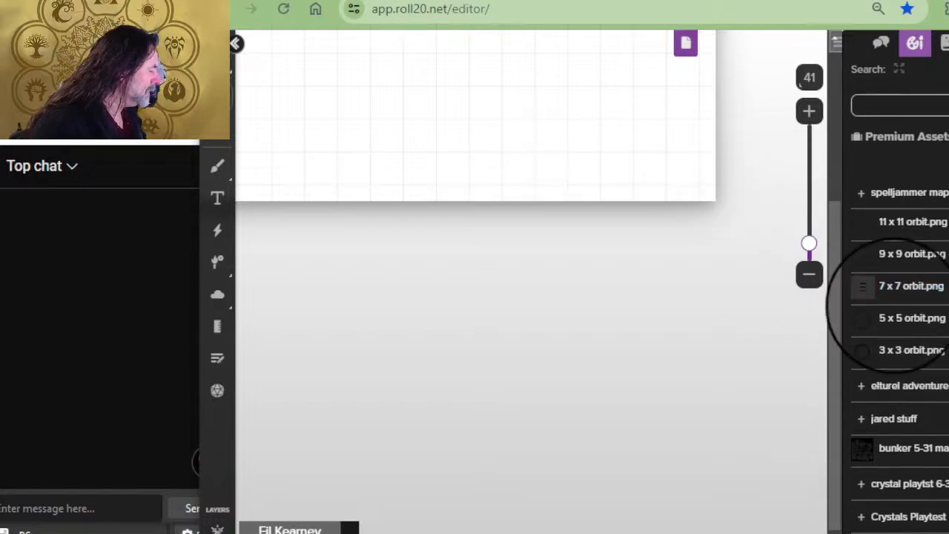
pyautogui.scroll(-3, 938, 296)
pyautogui.scroll(-5, 938, 296)
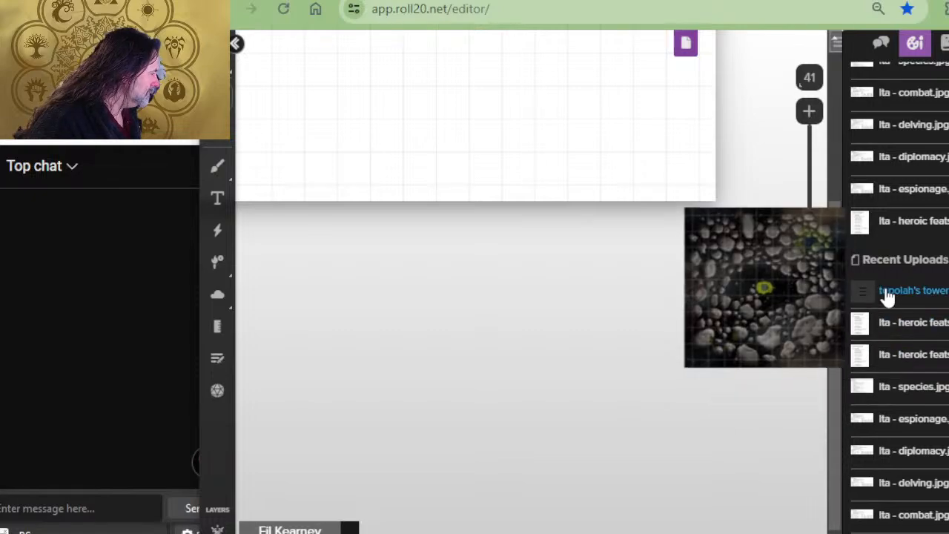
# Bring the empty grid page into view and make the map layer active
pyautogui.scroll(4, 485, 281)
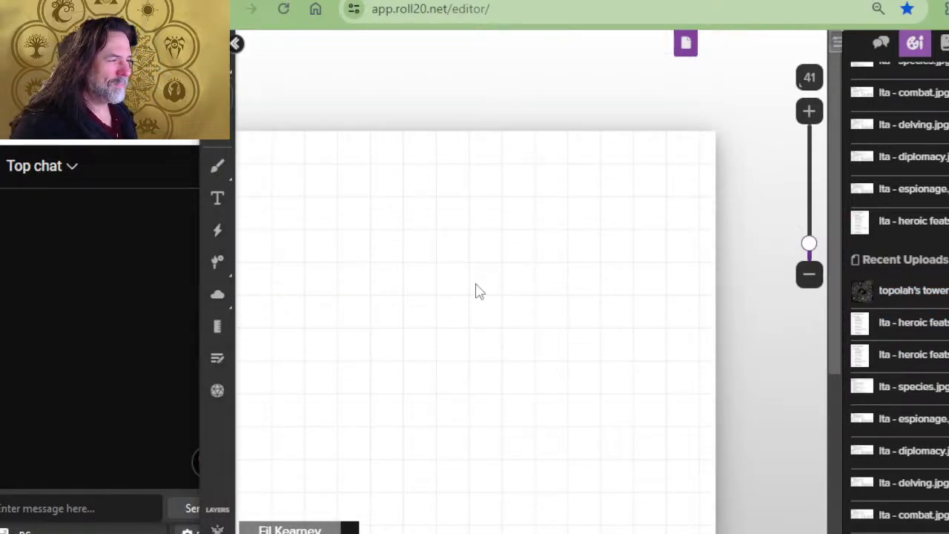
pyautogui.moveTo(524, 312); pyautogui.dragTo(570, 258)
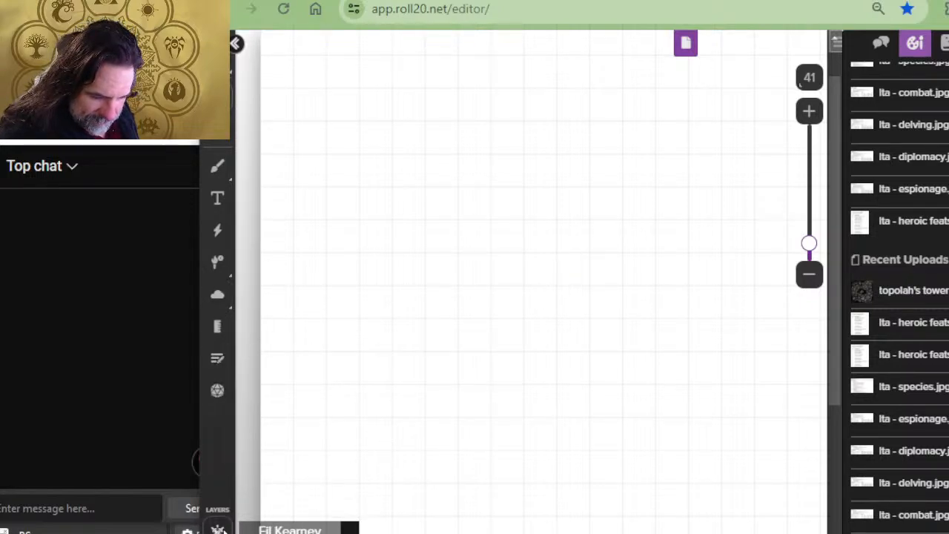
pyautogui.click(219, 530)
pyautogui.click(267, 517)
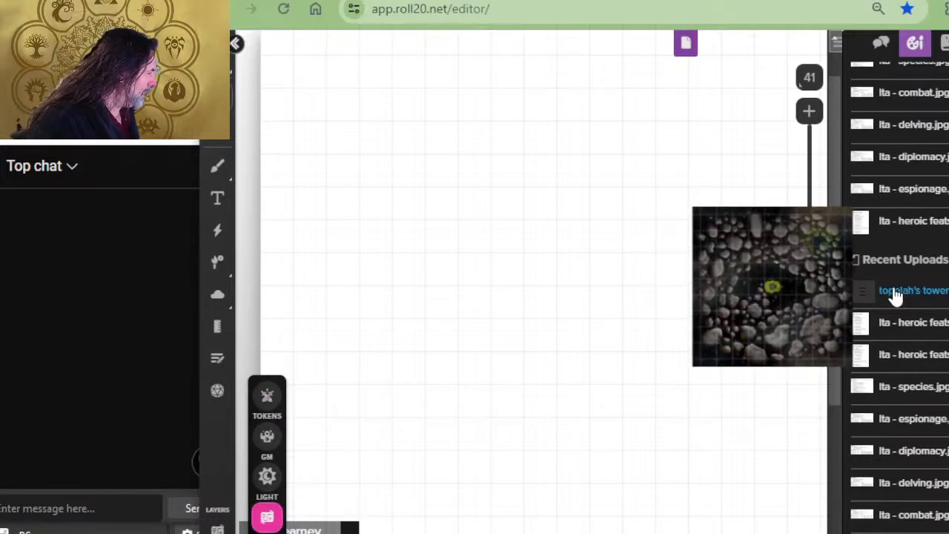
# Review the Untitled page's size, grid and fog of war settings, save them and close the page list
pyautogui.click(686, 43)
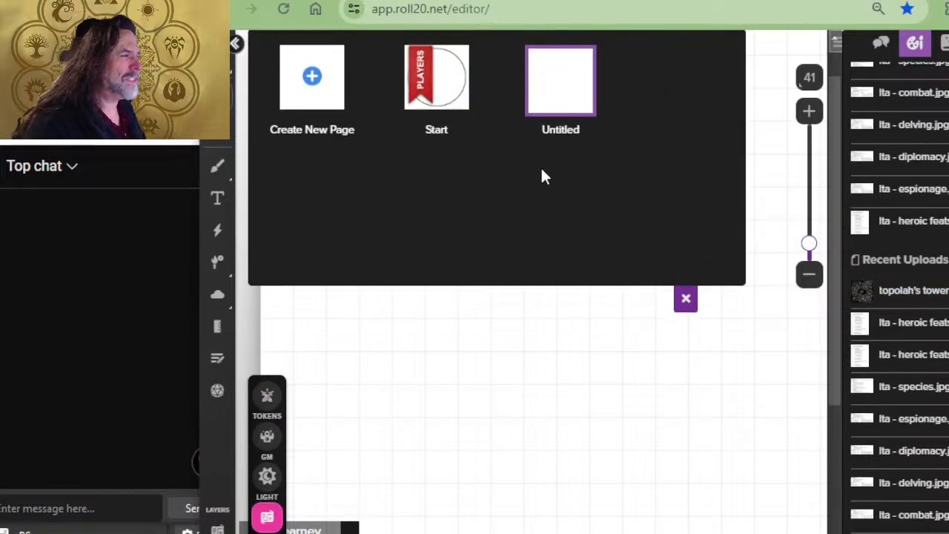
pyautogui.moveTo(512, 142)
pyautogui.click(608, 103)
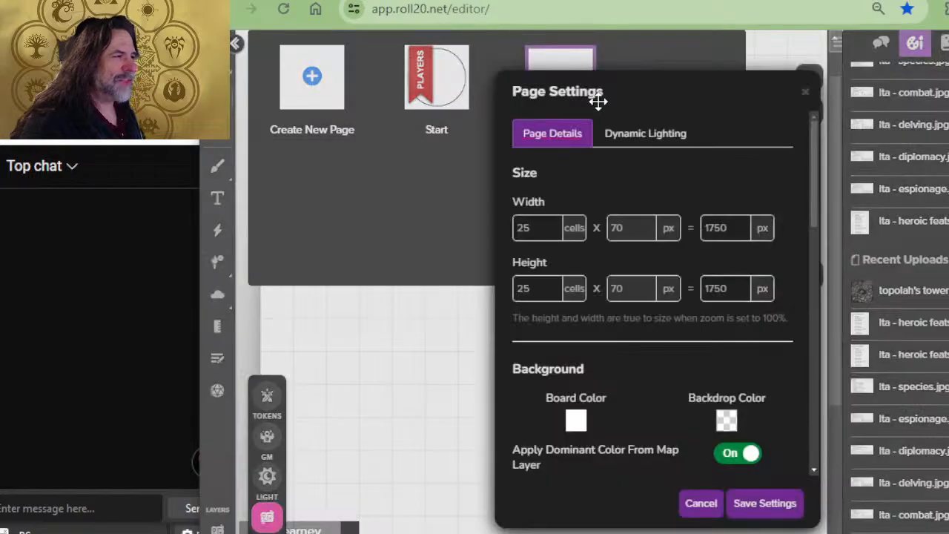
pyautogui.scroll(-5, 592, 372)
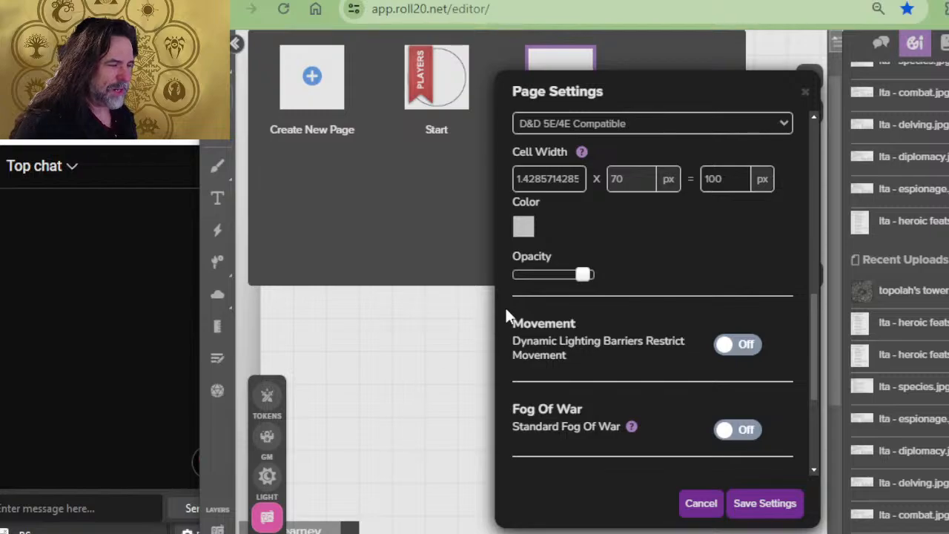
pyautogui.click(737, 506)
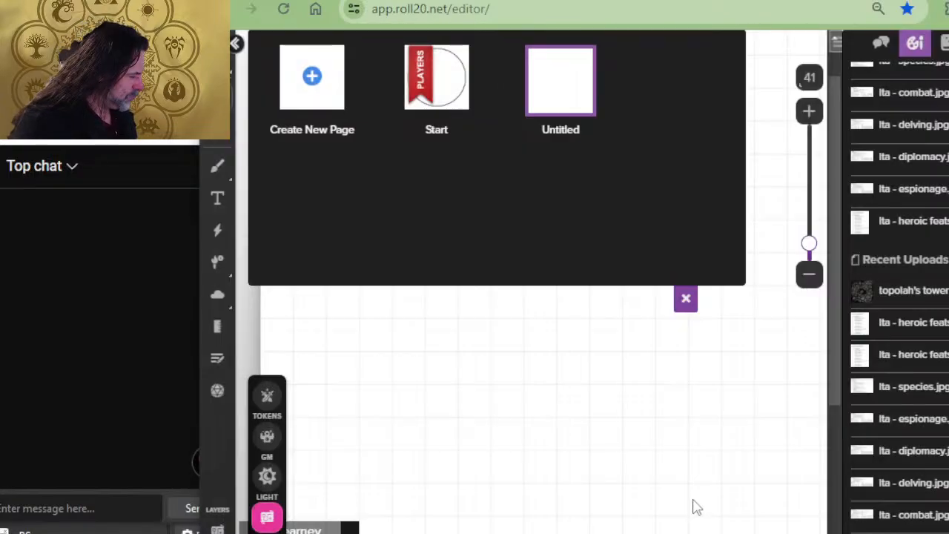
pyautogui.click(685, 301)
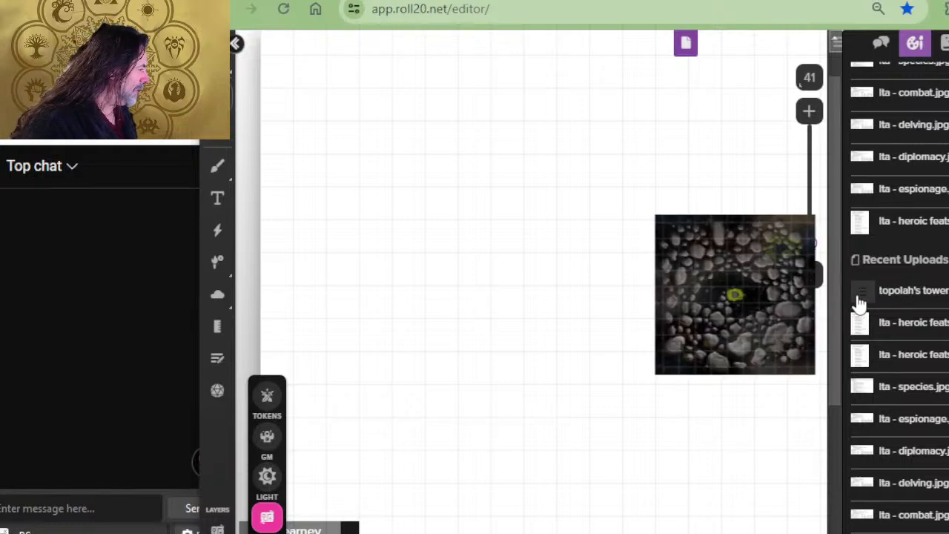
# Place the topolah's tower map on the page and enlarge it to about 14 by 14 grid squares
pyautogui.moveTo(859, 296); pyautogui.dragTo(748, 257)
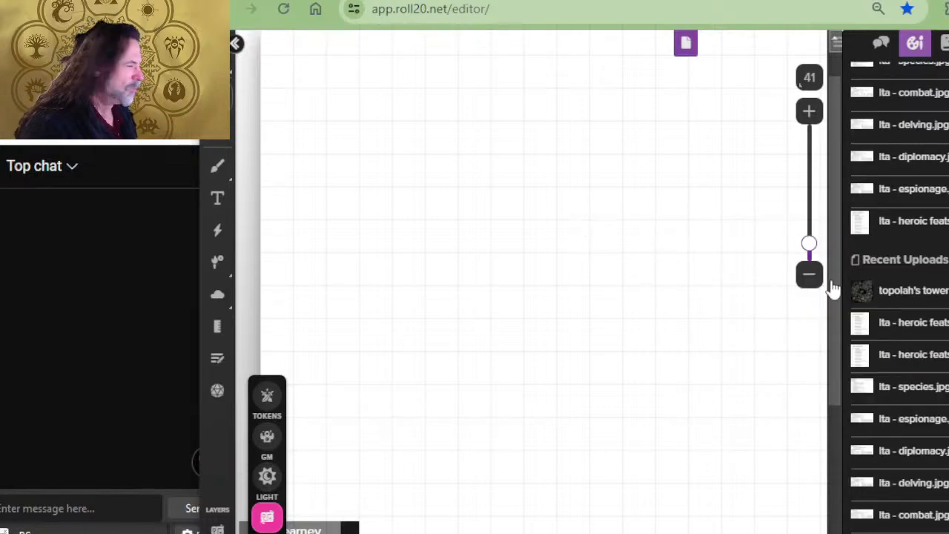
pyautogui.moveTo(906, 295); pyautogui.dragTo(475, 217)
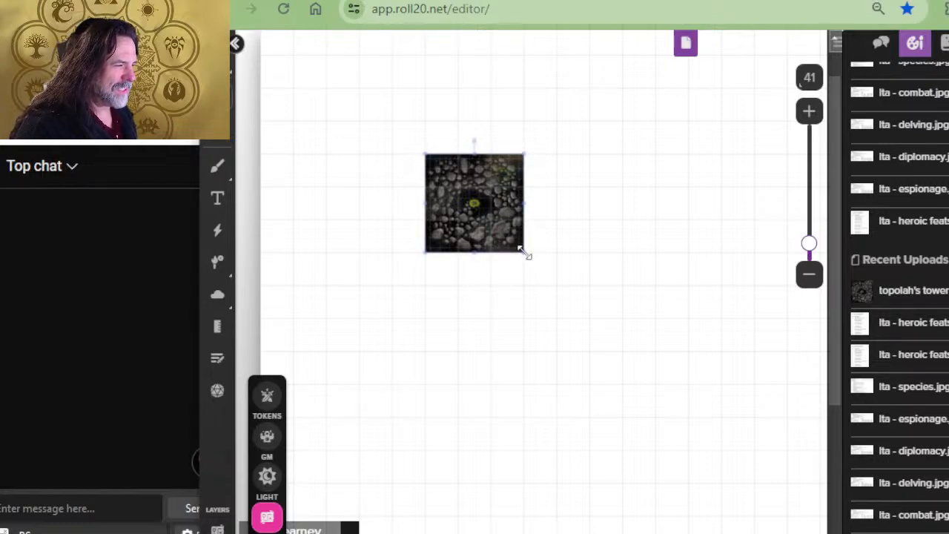
pyautogui.moveTo(524, 258); pyautogui.dragTo(824, 512)
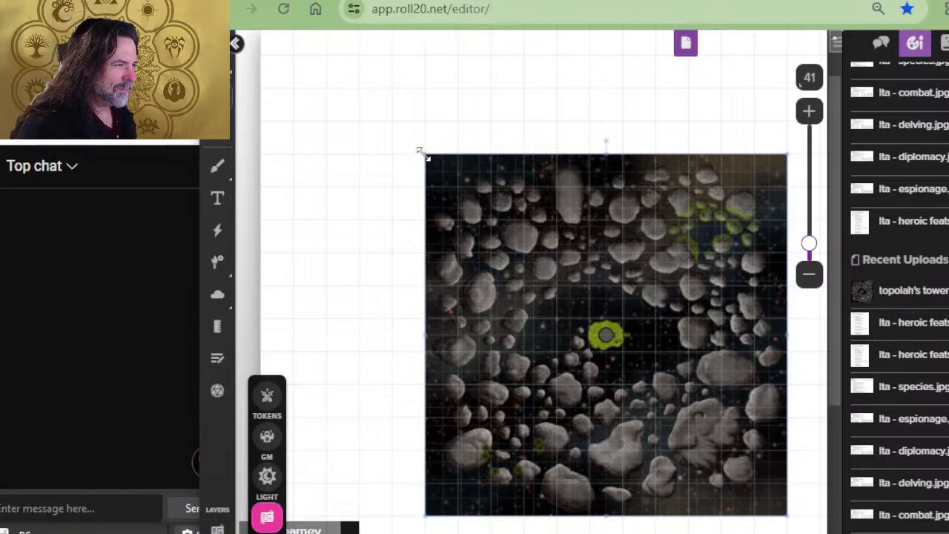
pyautogui.moveTo(422, 153); pyautogui.dragTo(327, 77)
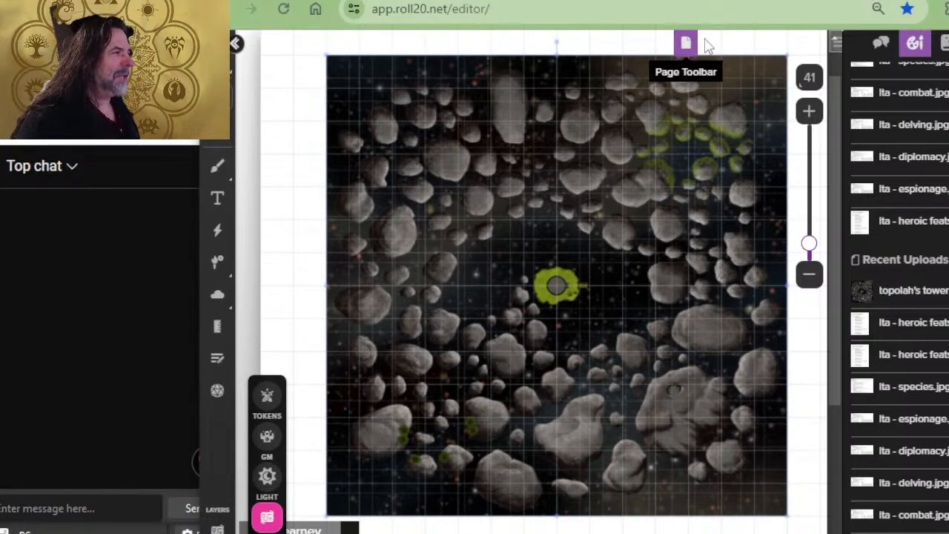
# Set the Untitled page's width and height to 20 cells each and save the page settings
pyautogui.click(685, 44)
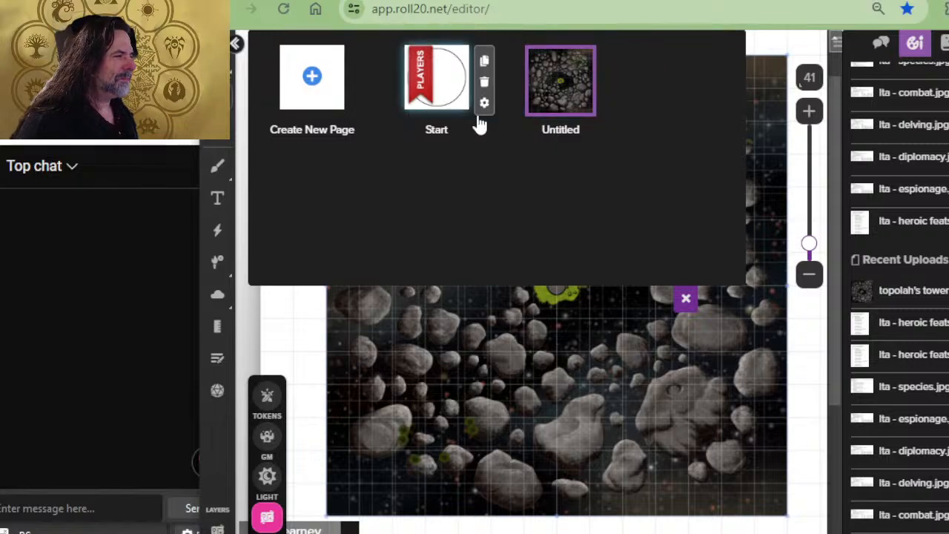
pyautogui.click(610, 106)
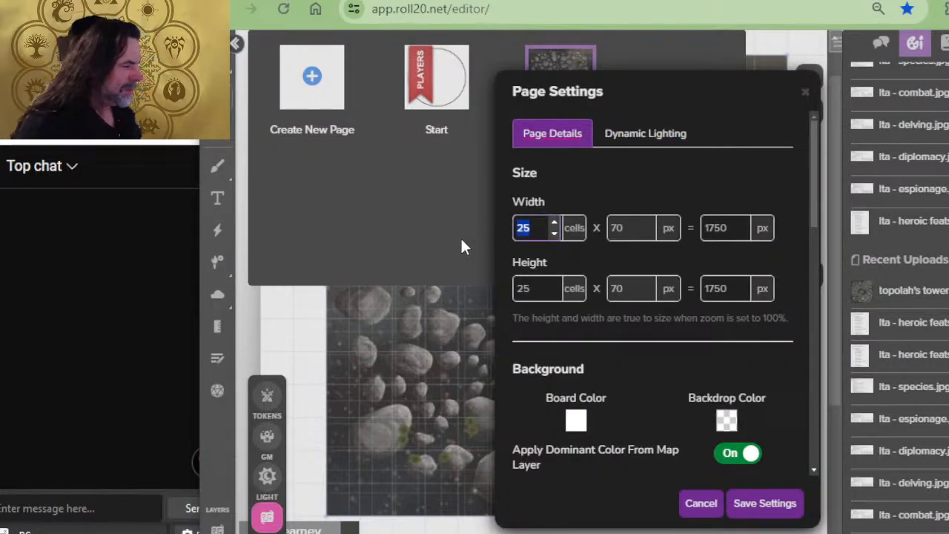
pyautogui.write('20')
pyautogui.press('Tab')
pyautogui.write('20')
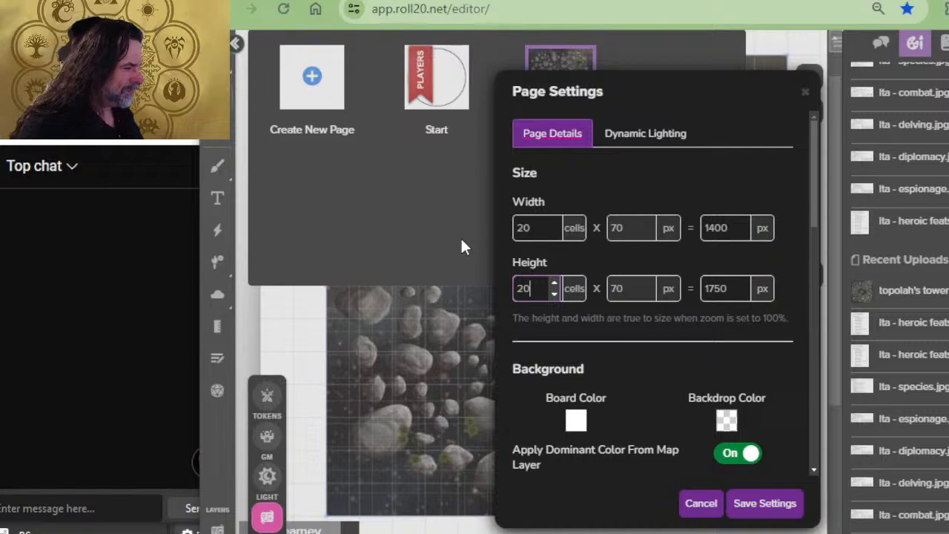
pyautogui.click(765, 504)
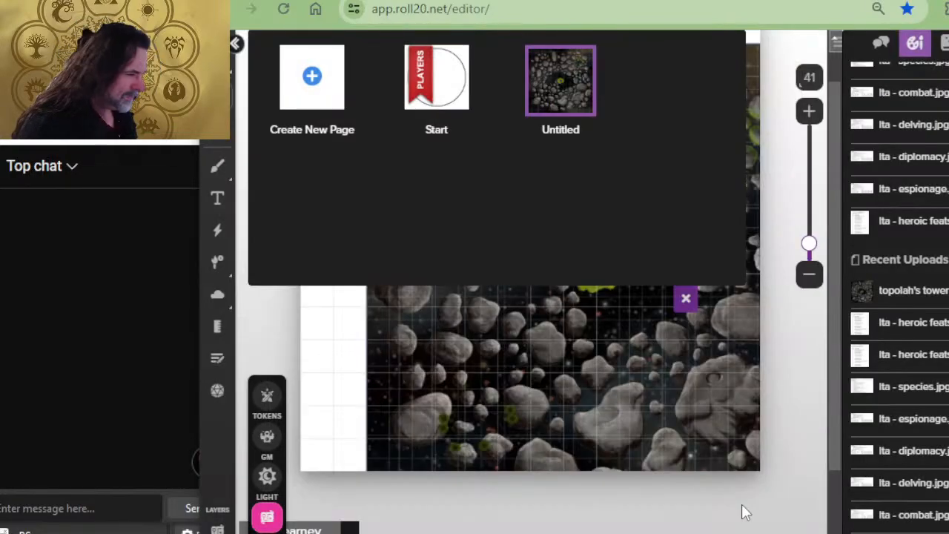
pyautogui.click(685, 298)
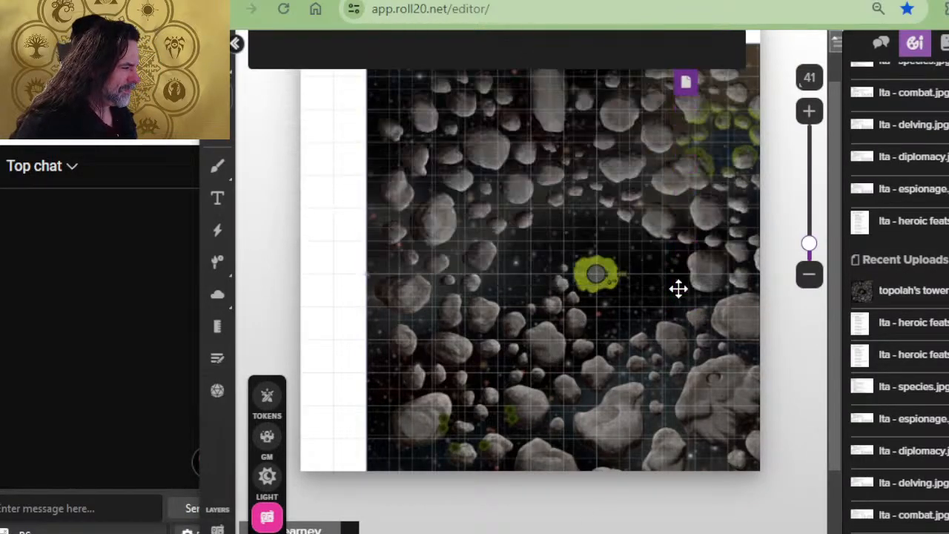
# Move the asteroid map to line up with the page edges and check its fit and grid up close
pyautogui.moveTo(588, 321); pyautogui.dragTo(526, 296)
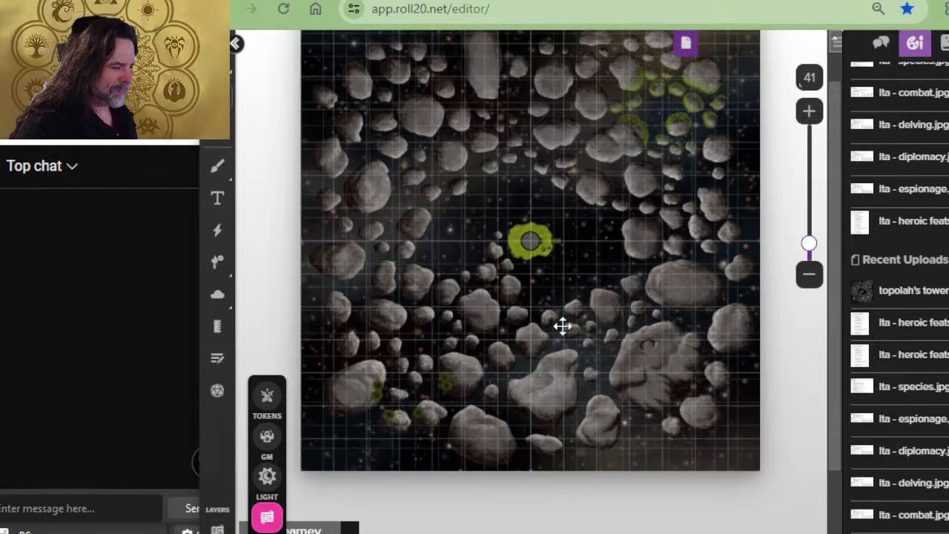
pyautogui.scroll(-3, 676, 324)
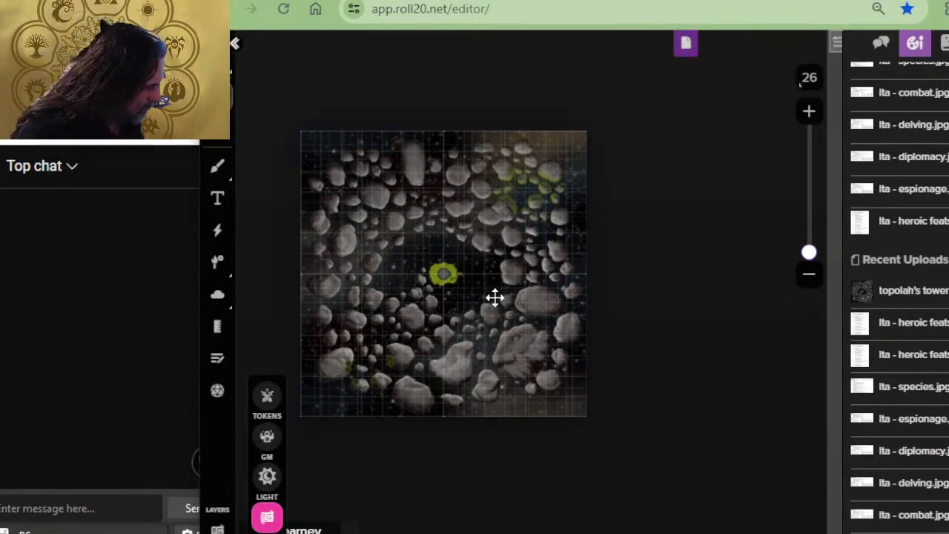
pyautogui.scroll(5, 534, 371)
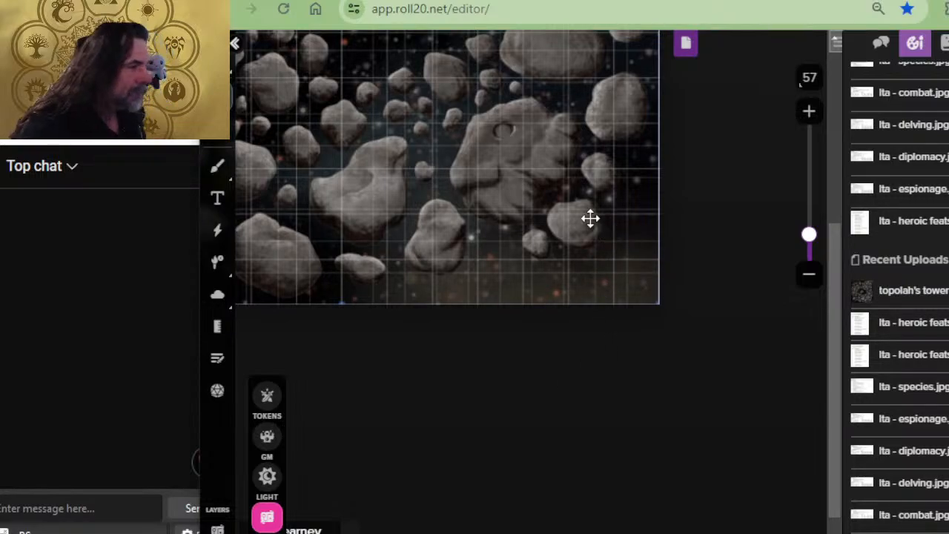
pyautogui.scroll(-2, 568, 201)
pyautogui.scroll(-3, 568, 201)
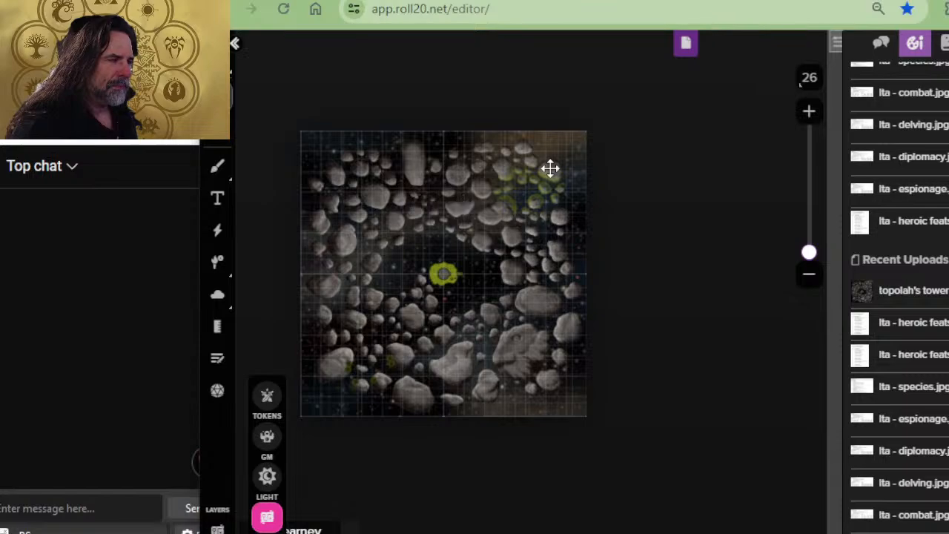
# Delete the asteroid map from the Untitled page
pyautogui.click(685, 42)
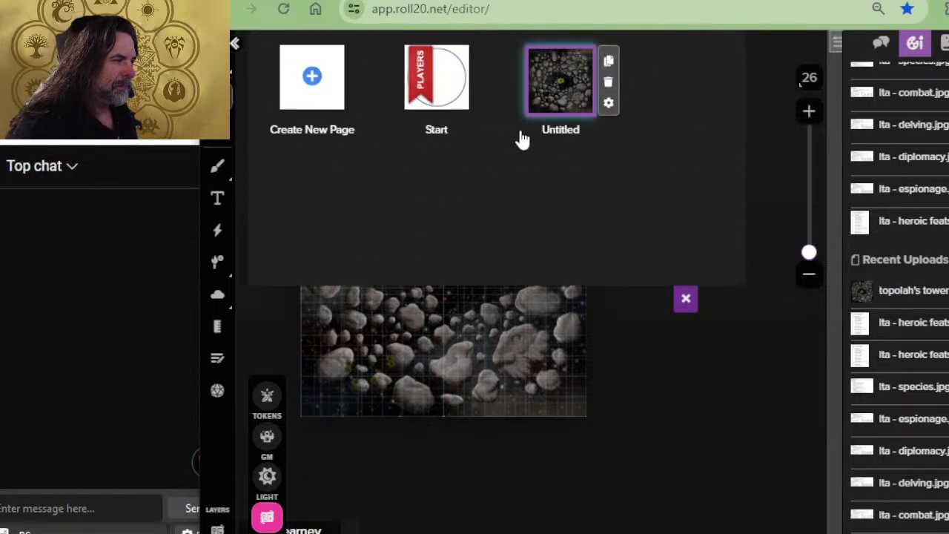
pyautogui.click(579, 99)
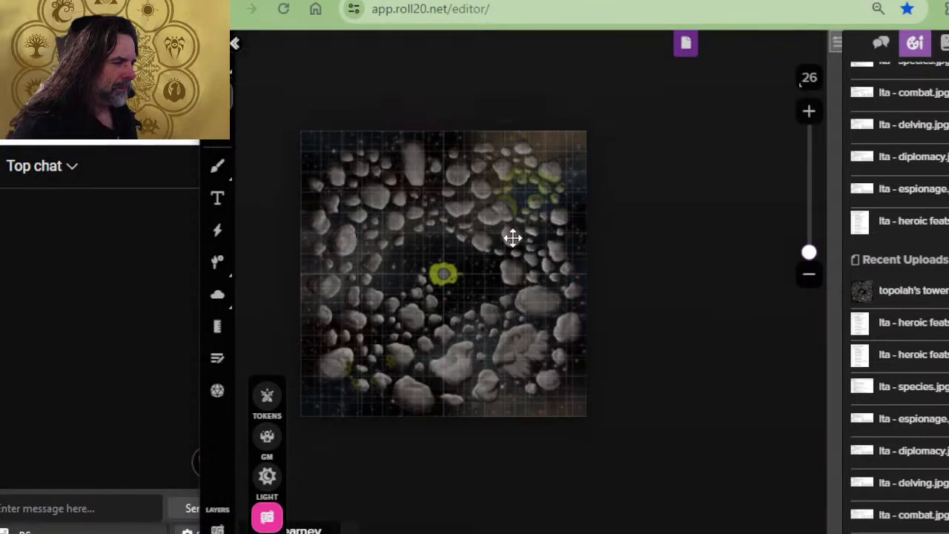
pyautogui.rightClick(513, 237)
pyautogui.click(420, 246)
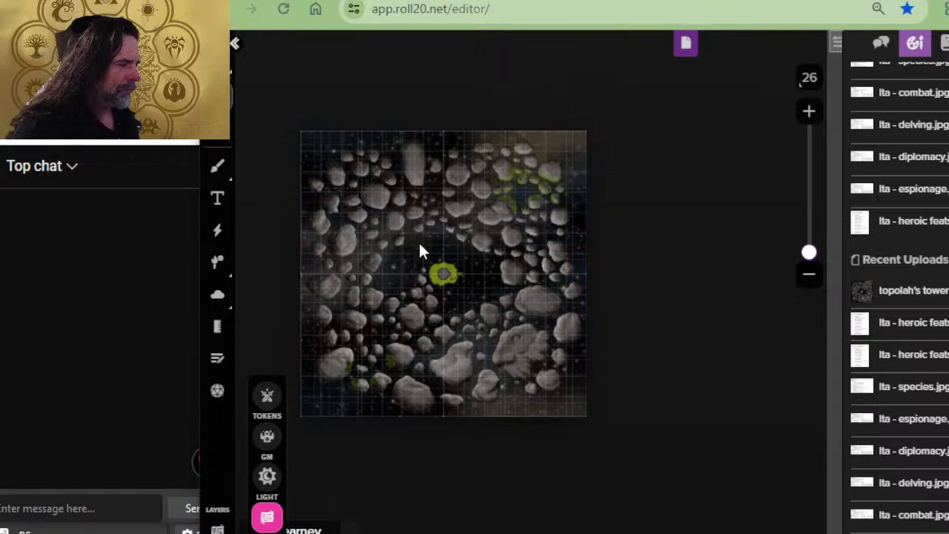
pyautogui.press('Delete')
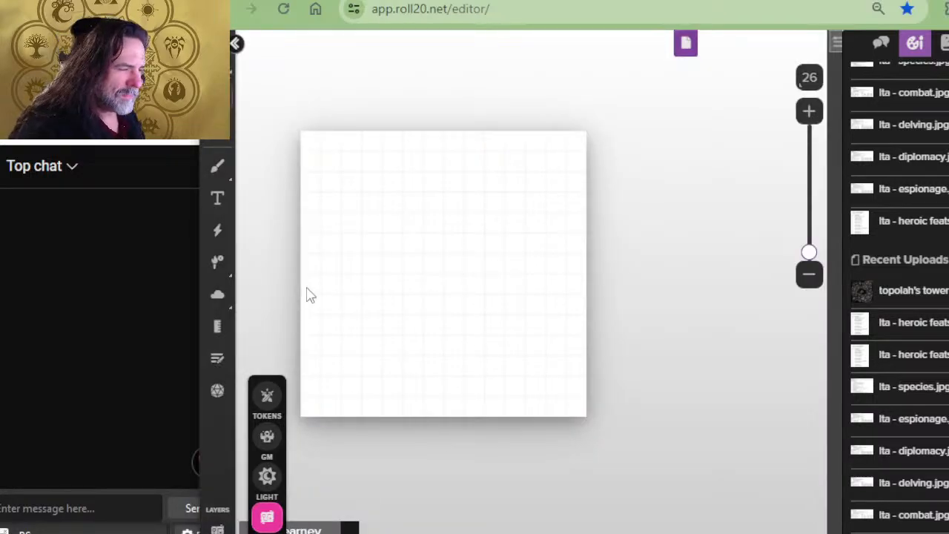
# Open the Untitled page's settings and set both its width and height to 2000 px
pyautogui.scroll(3, 358, 215)
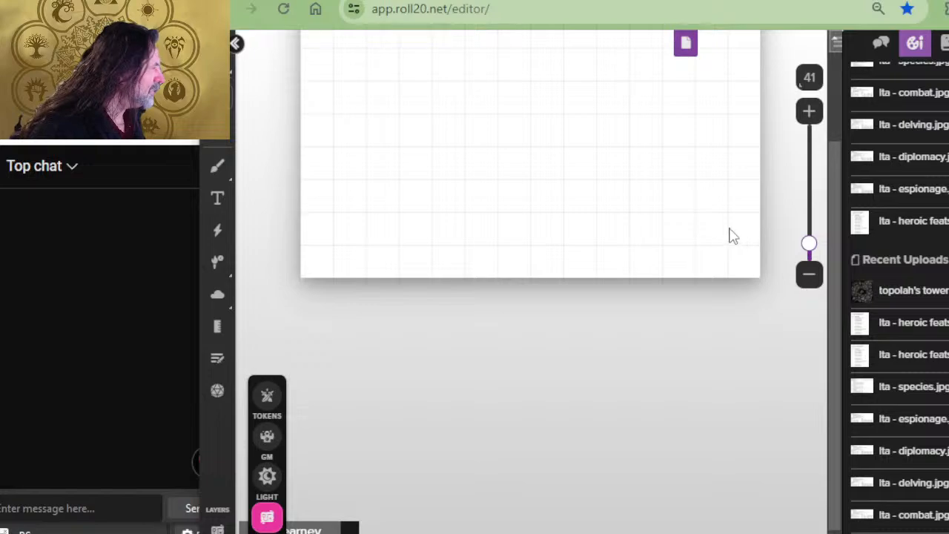
pyautogui.scroll(3, 562, 193)
pyautogui.scroll(-5, 561, 200)
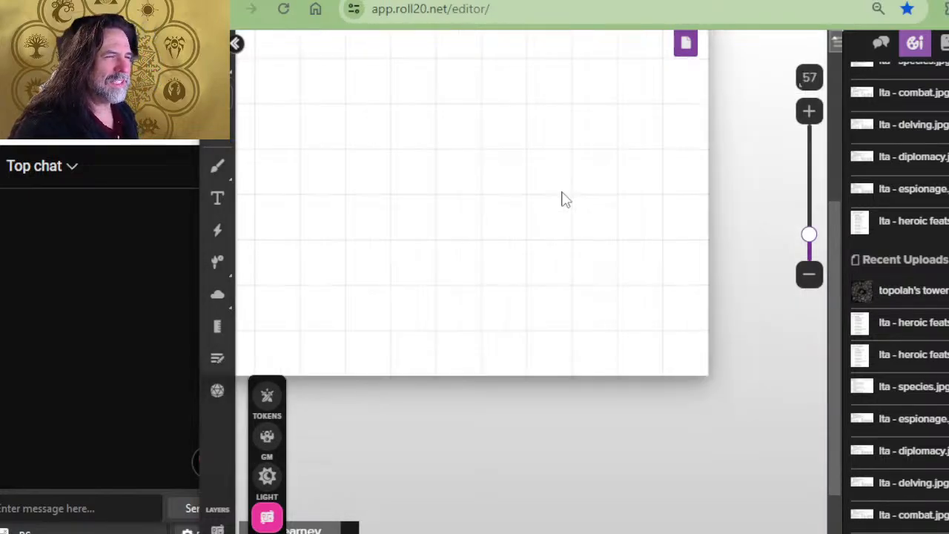
pyautogui.moveTo(522, 156); pyautogui.dragTo(530, 243)
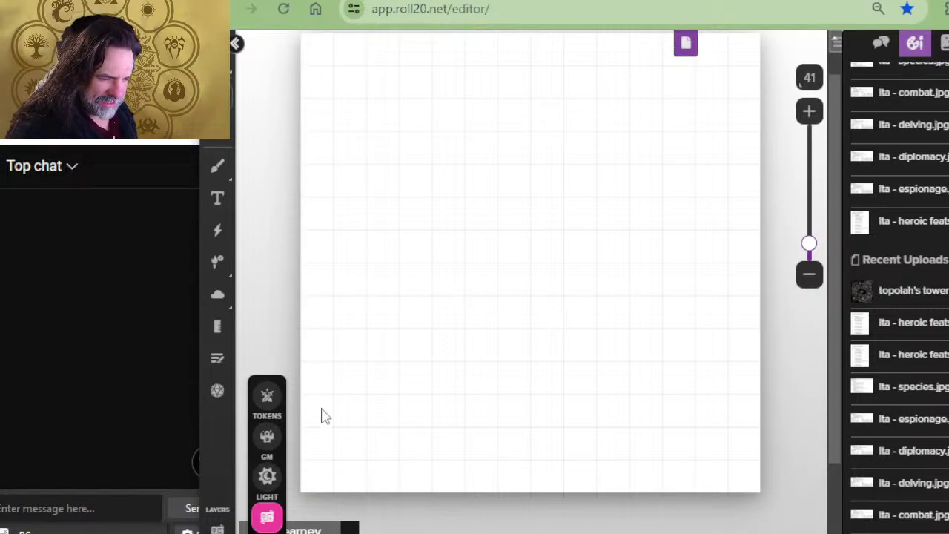
pyautogui.click(685, 44)
pyautogui.moveTo(556, 80)
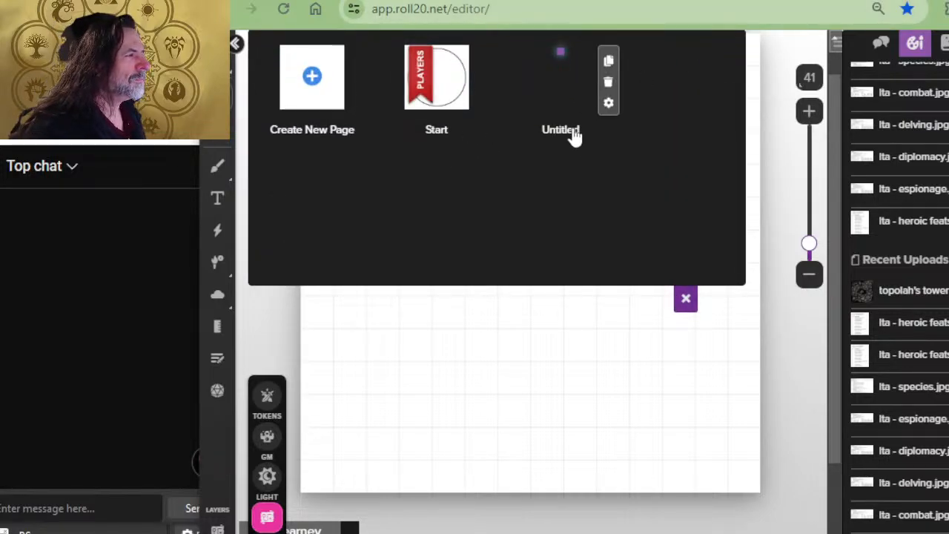
pyautogui.click(608, 102)
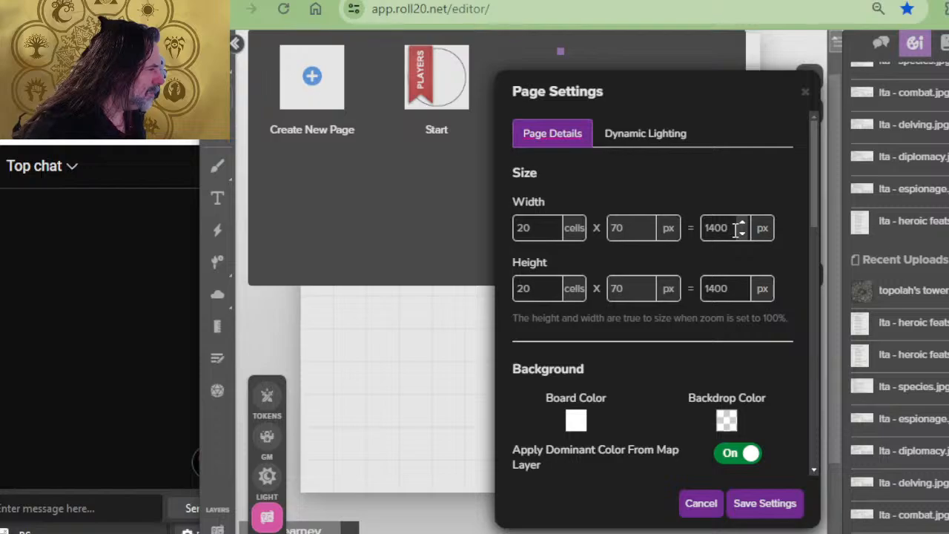
pyautogui.moveTo(729, 228); pyautogui.dragTo(674, 229)
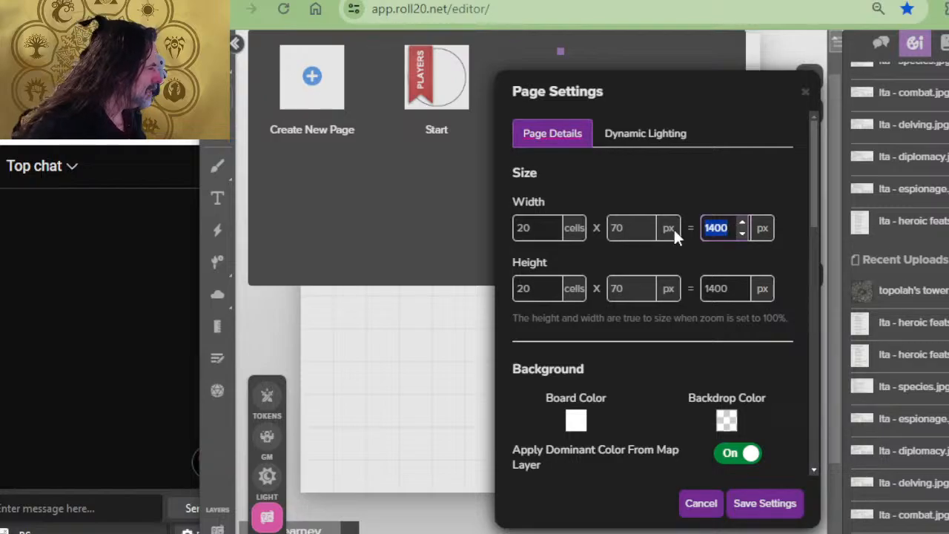
pyautogui.write('2000')
pyautogui.press('Tab')
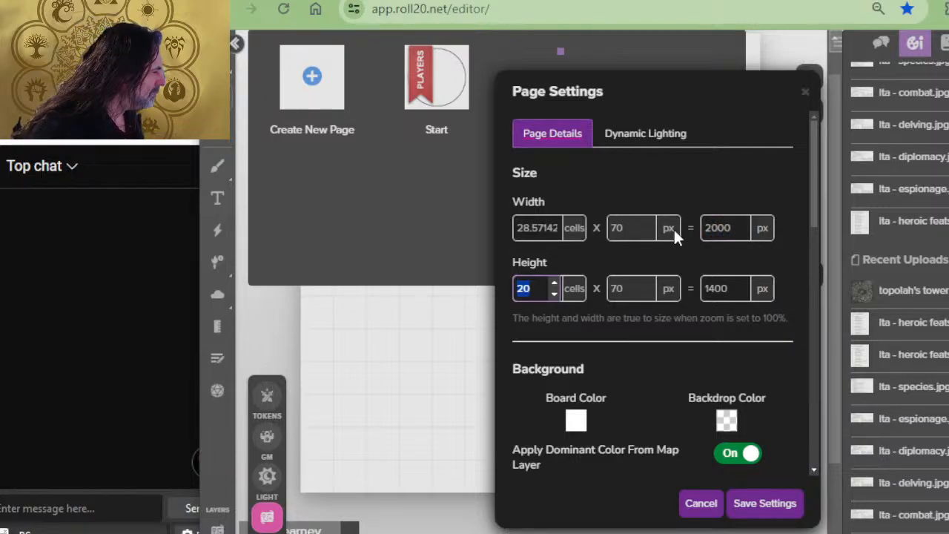
pyautogui.press('Tab')
pyautogui.write('2000')
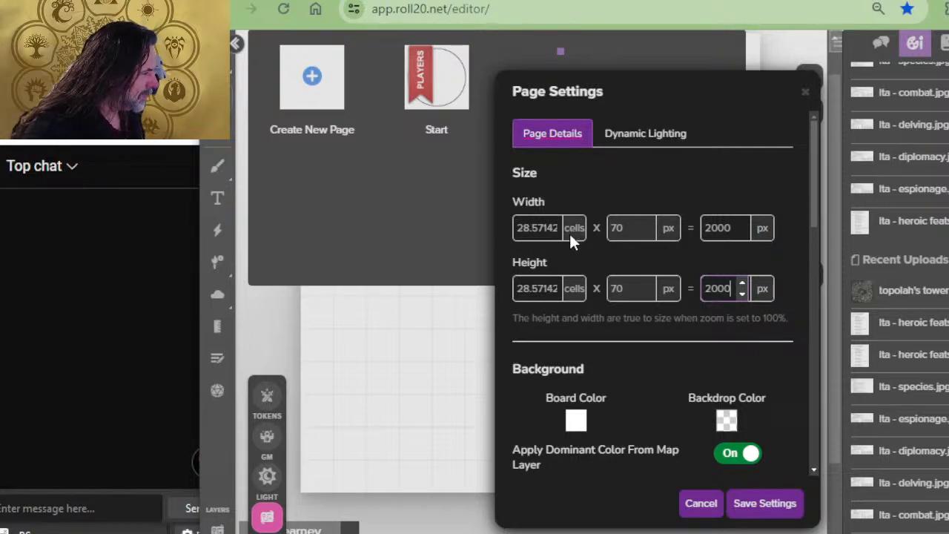
# Replace the page's width in cells with 20
pyautogui.moveTo(531, 227); pyautogui.dragTo(470, 223)
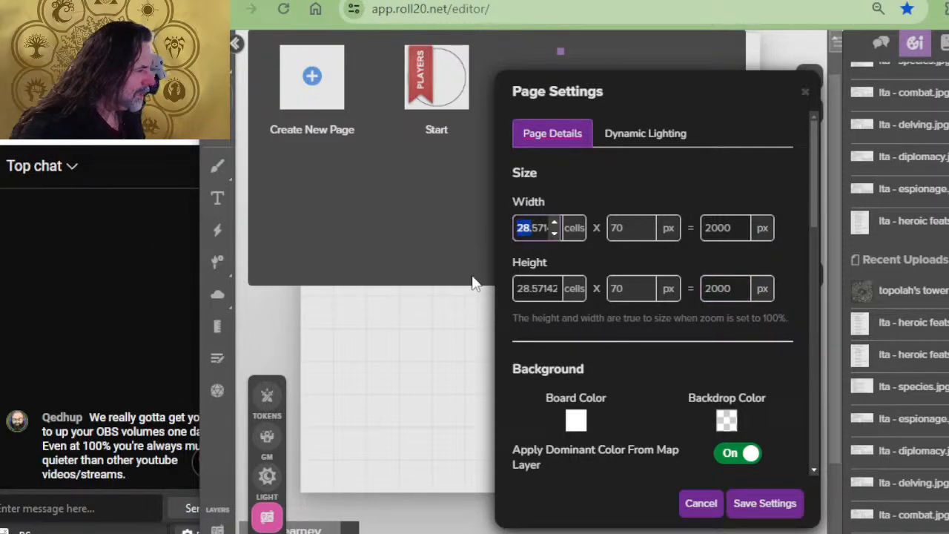
pyautogui.press('Delete')
pyautogui.press('Delete')
pyautogui.press('Delete')
pyautogui.press('Delete')
pyautogui.press('Delete')
pyautogui.press('Delete')
pyautogui.press('Delete')
pyautogui.press('Delete')
pyautogui.press('Delete')
pyautogui.press('Delete')
pyautogui.press('Delete')
pyautogui.press('Delete')
pyautogui.press('Delete')
pyautogui.press('Delete')
pyautogui.press('Delete')
pyautogui.press('Delete')
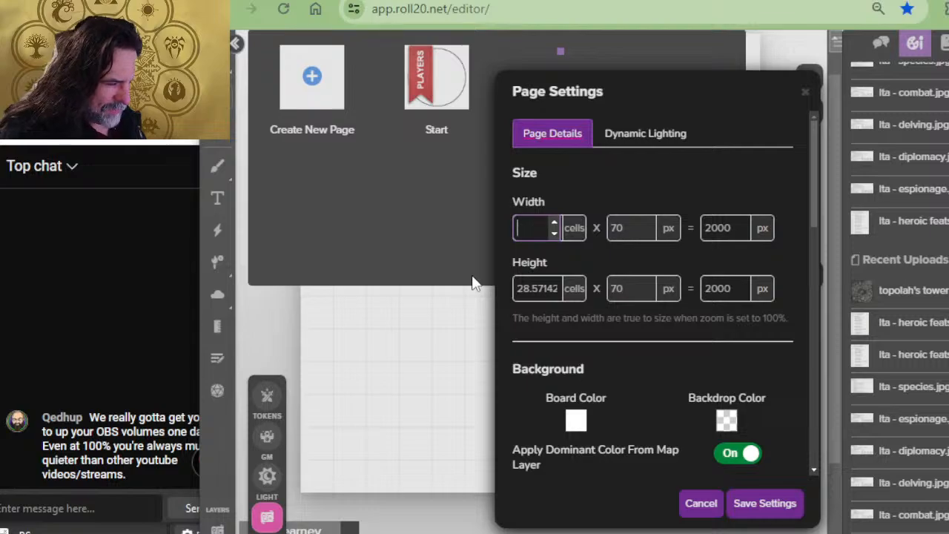
pyautogui.write('20')
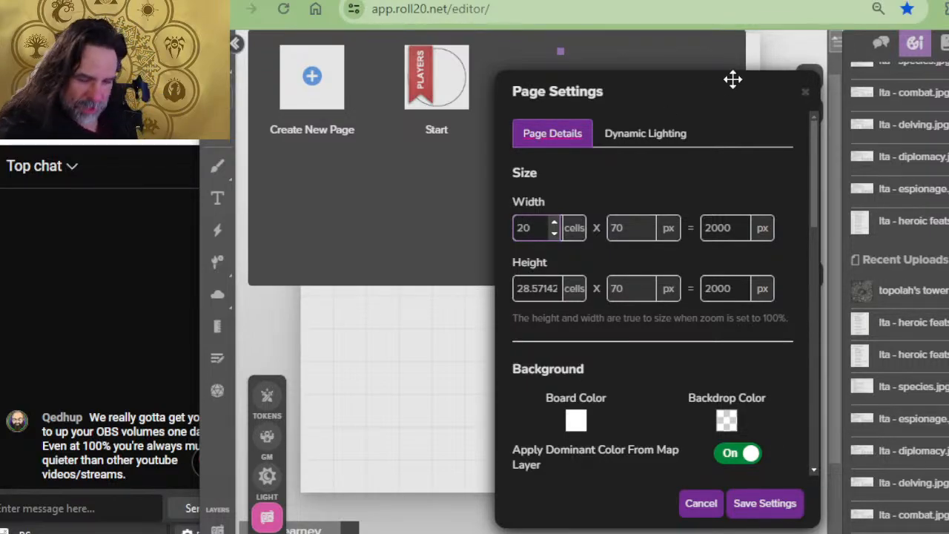
pyautogui.click(97, 403)
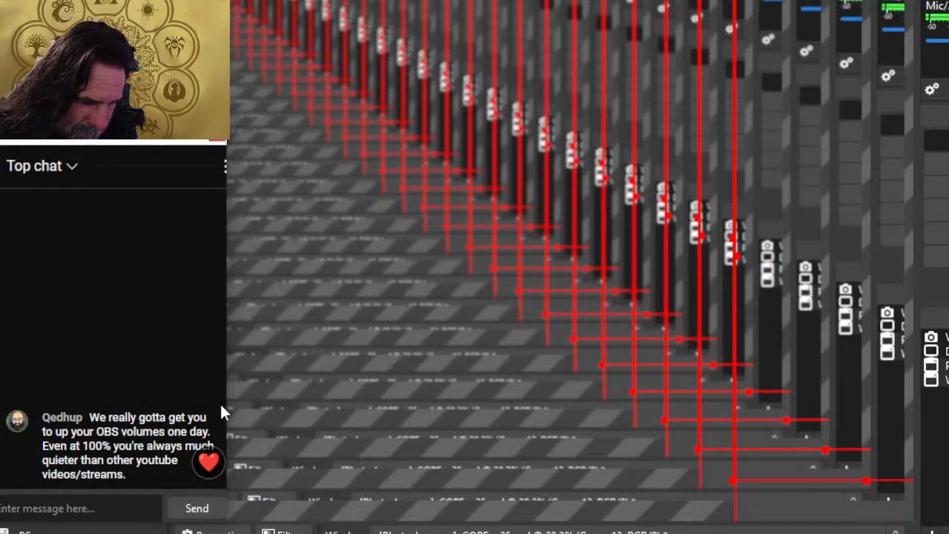
pyautogui.moveTo(232, 411); pyautogui.dragTo(245, 436)
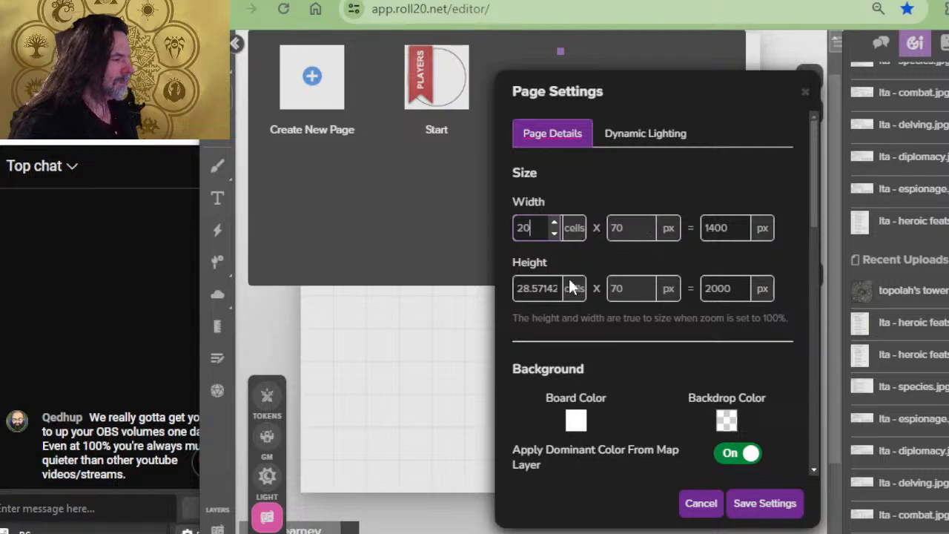
# Review the cell width, measurement, scale and background options in the page settings
pyautogui.scroll(-10, 693, 417)
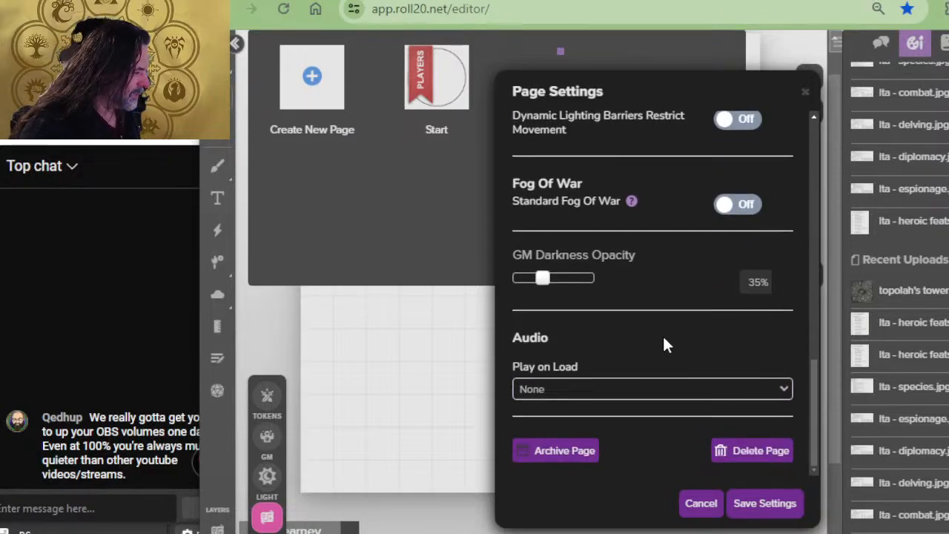
pyautogui.scroll(5, 667, 297)
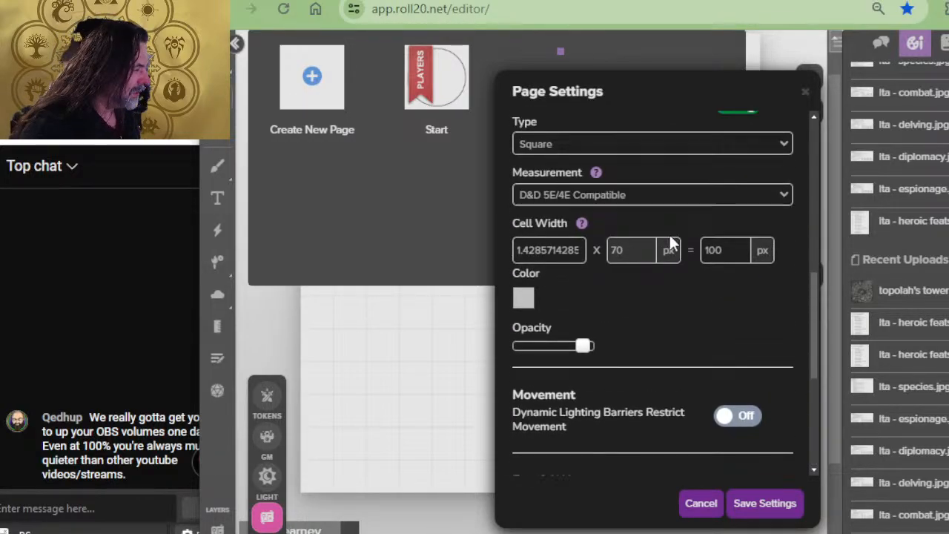
pyautogui.moveTo(726, 250); pyautogui.dragTo(687, 252)
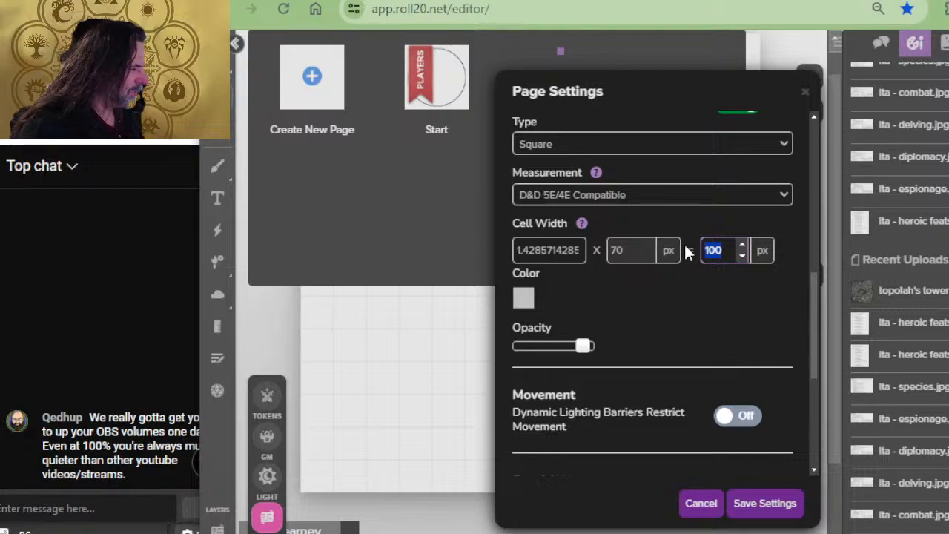
pyautogui.click(686, 247)
pyautogui.scroll(6, 577, 247)
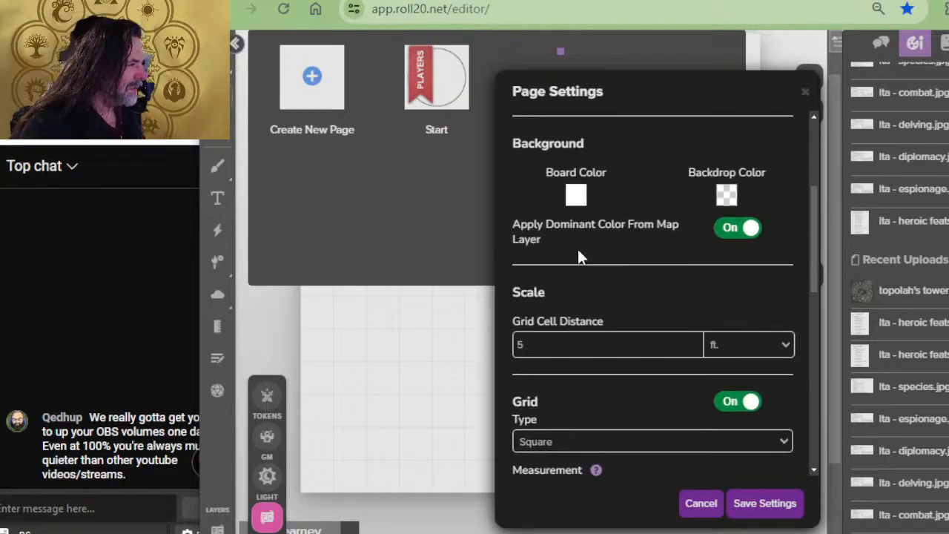
pyautogui.scroll(2, 615, 237)
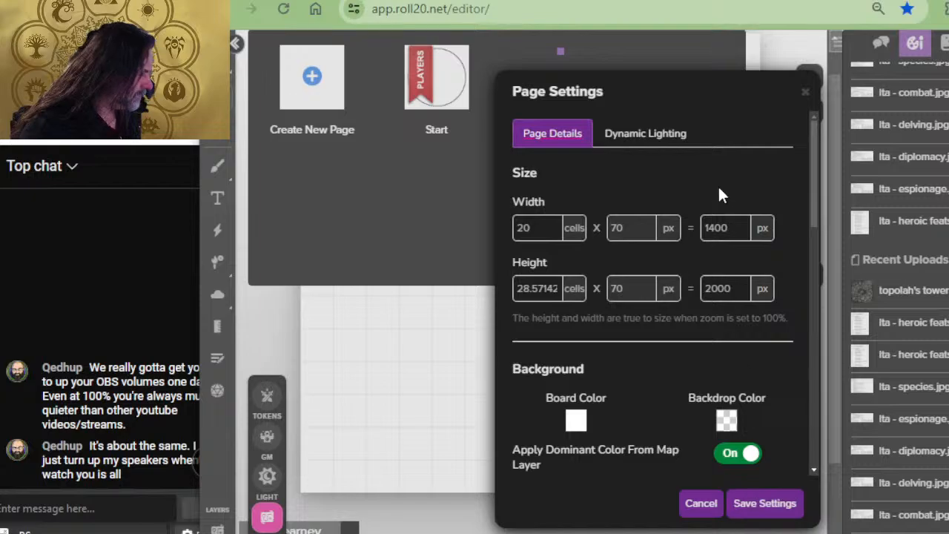
# Set the page's height to 1400 px, save the page settings and close the page list
pyautogui.moveTo(734, 226); pyautogui.dragTo(708, 227)
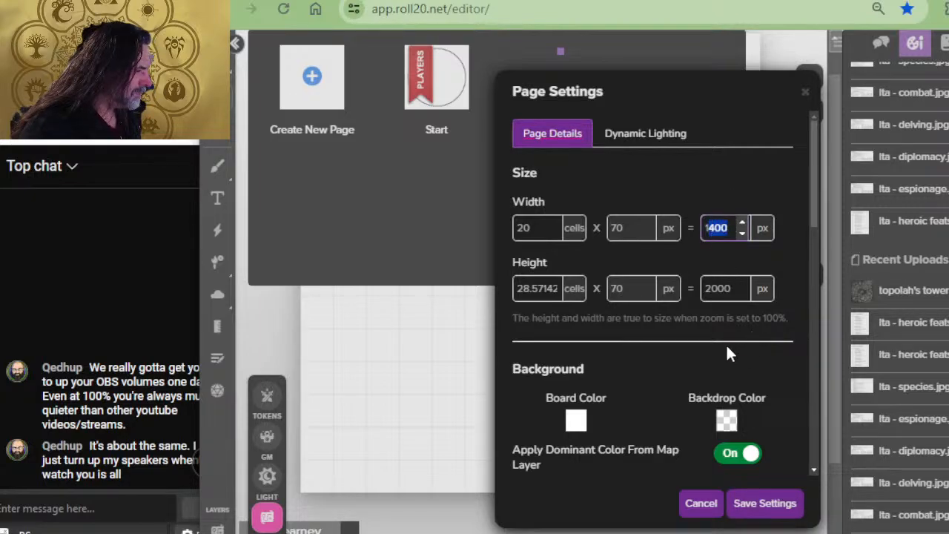
pyautogui.click(547, 291)
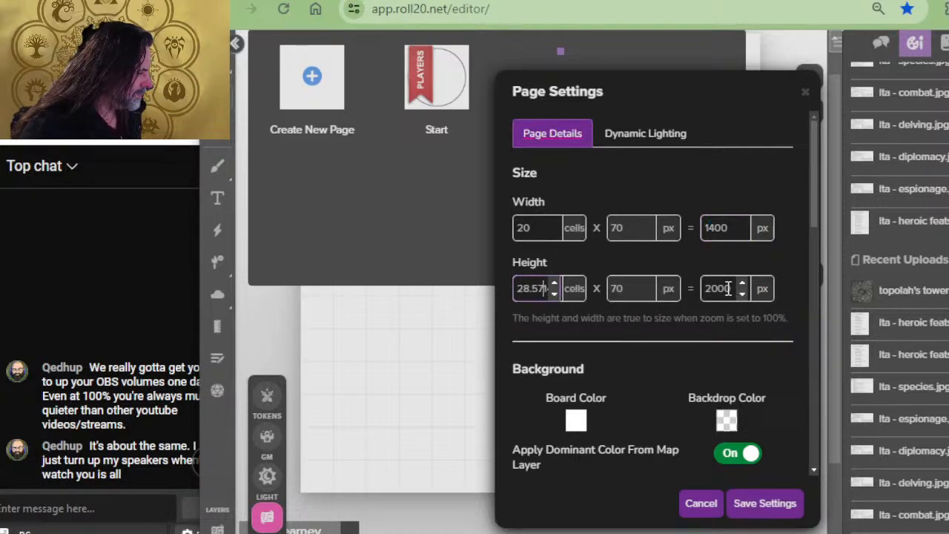
pyautogui.moveTo(730, 288); pyautogui.dragTo(696, 293)
pyautogui.write('1400')
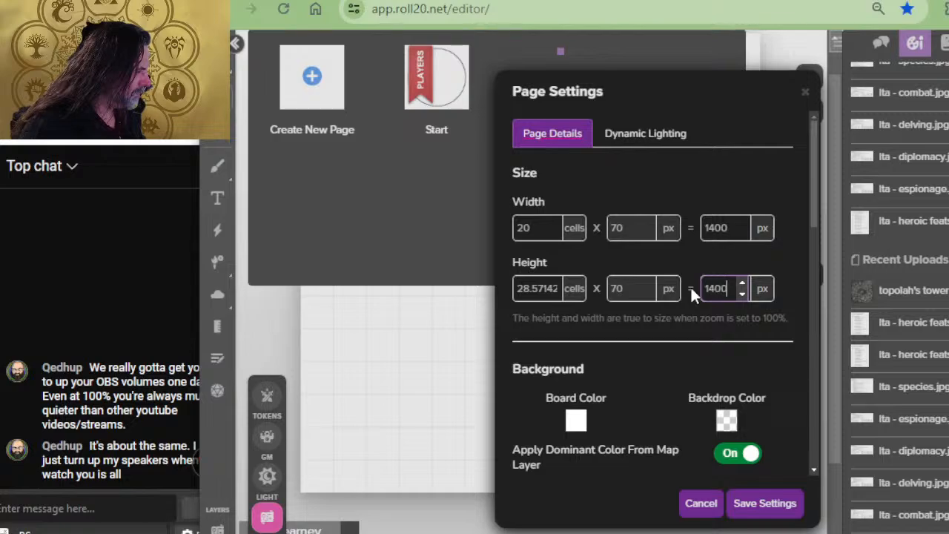
pyautogui.press('Tab')
pyautogui.click(738, 503)
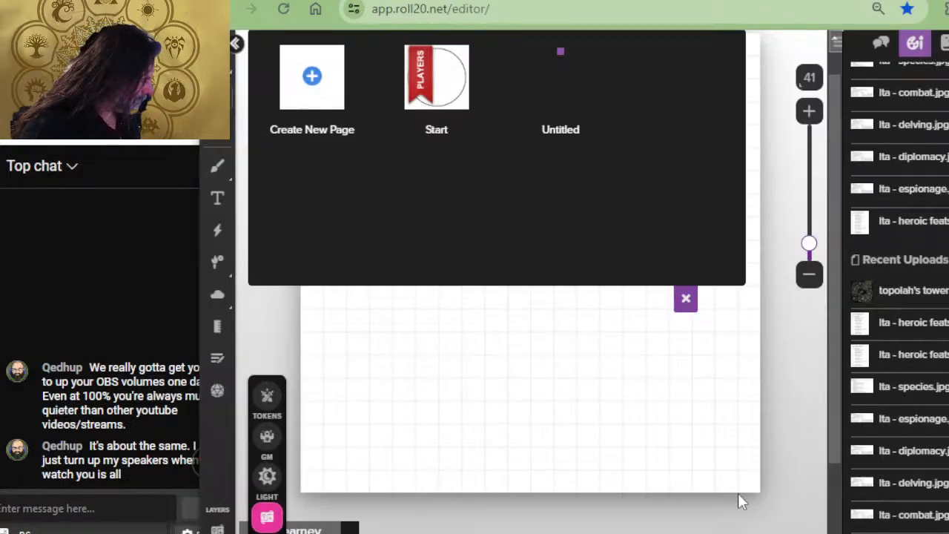
pyautogui.click(686, 299)
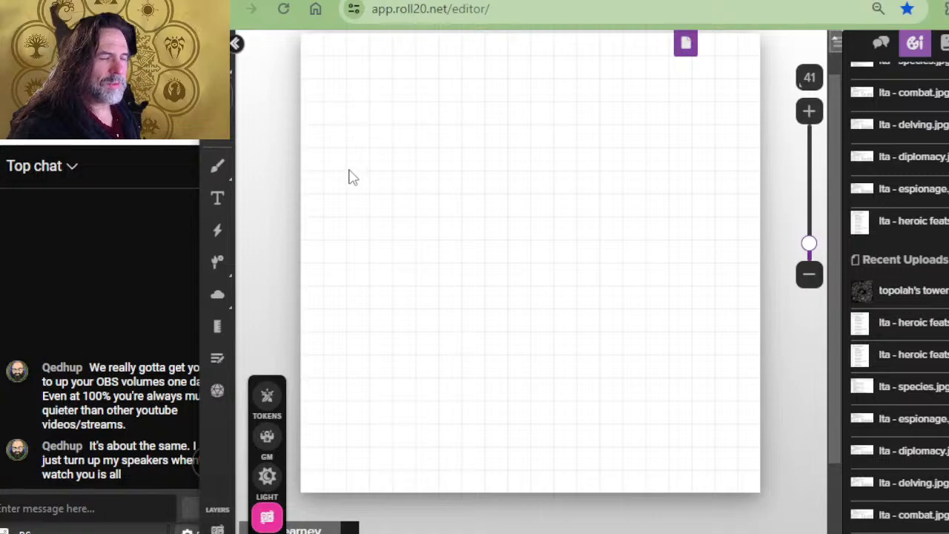
pyautogui.moveTo(419, 173); pyautogui.dragTo(442, 181)
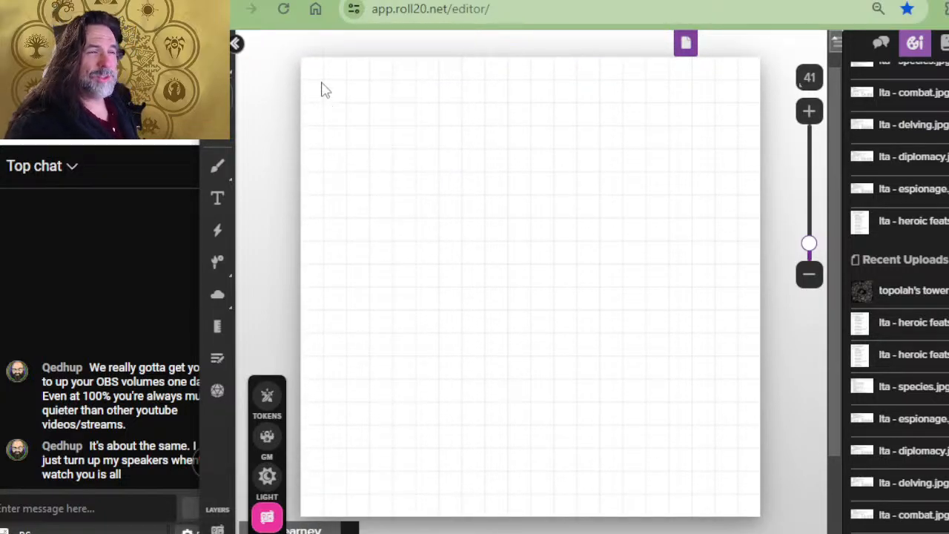
# Switch to the YouTube live stream, briefly unmute it to check its sound, mute it again and return to Roll20
pyautogui.hotkey('ctrl', 'Tab')
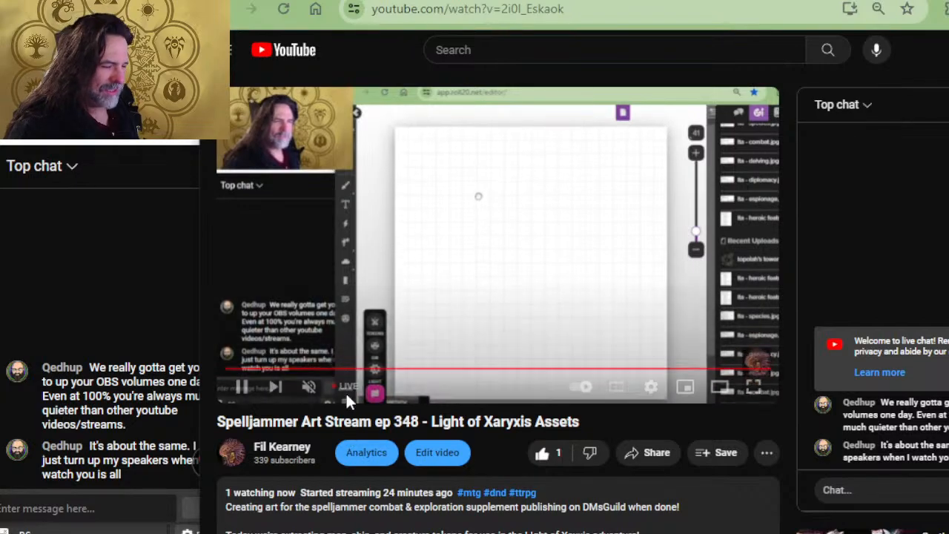
pyautogui.click(317, 386)
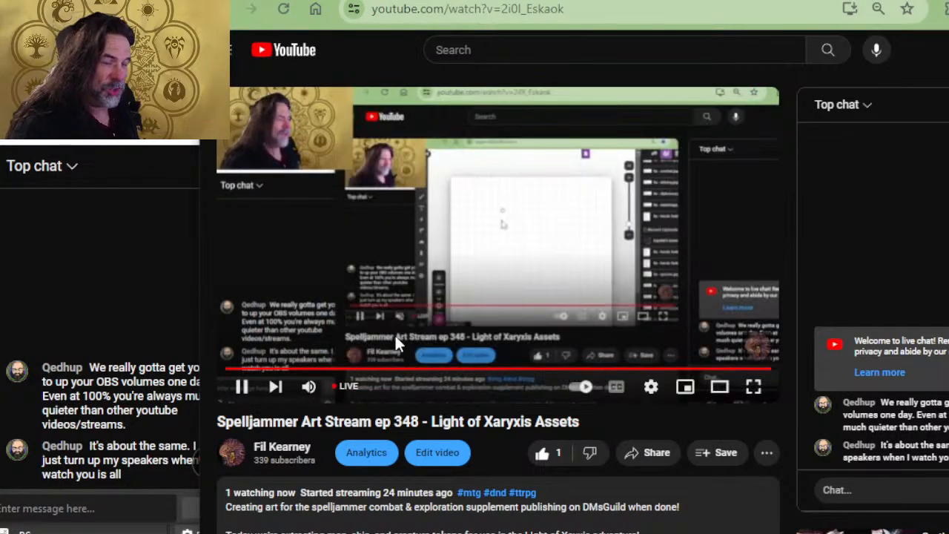
pyautogui.click(309, 387)
pyautogui.hotkey('alt', 'Tab')
pyautogui.hotkey('alt', 'Tab')
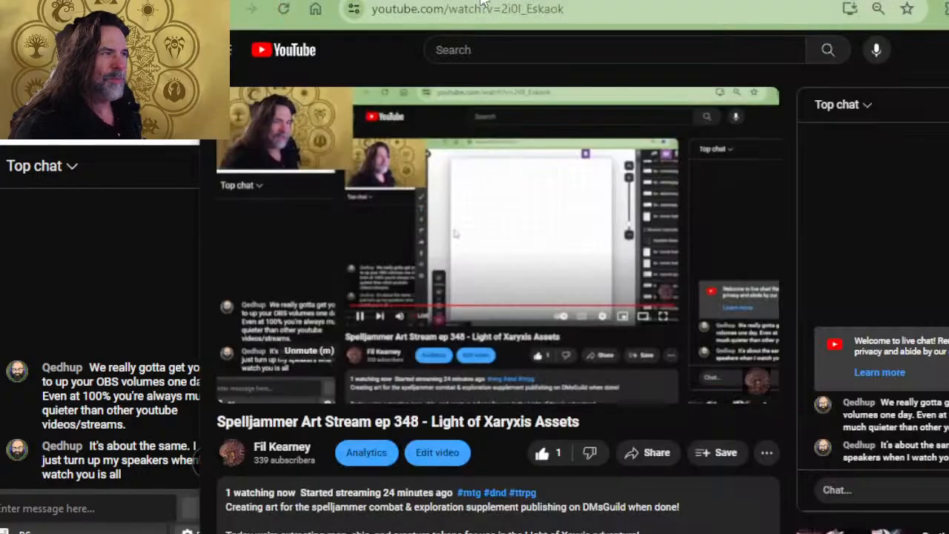
pyautogui.hotkey('ctrl', 'Tab')
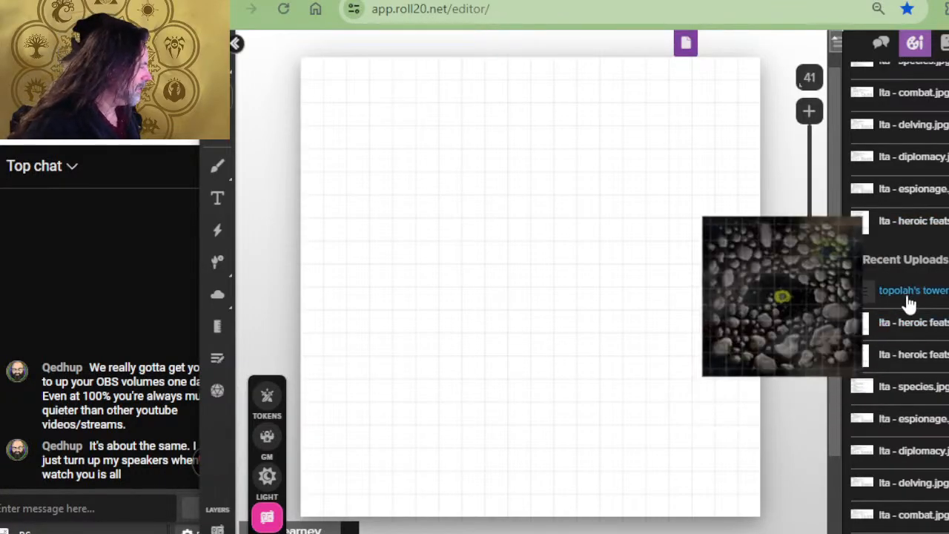
# Place the uploaded topolah's tower asteroid map on the blank page and fit the image to the page
pyautogui.moveTo(911, 300); pyautogui.dragTo(514, 206)
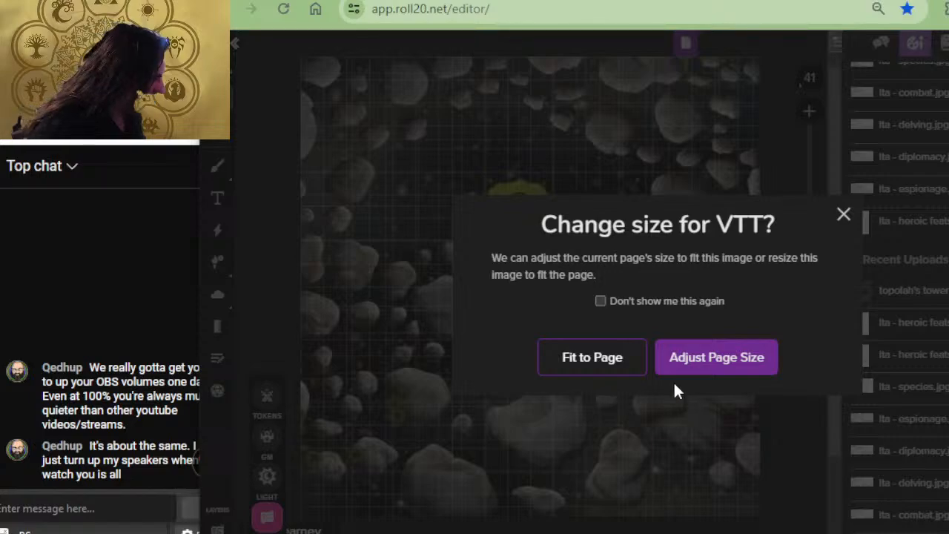
pyautogui.click(597, 359)
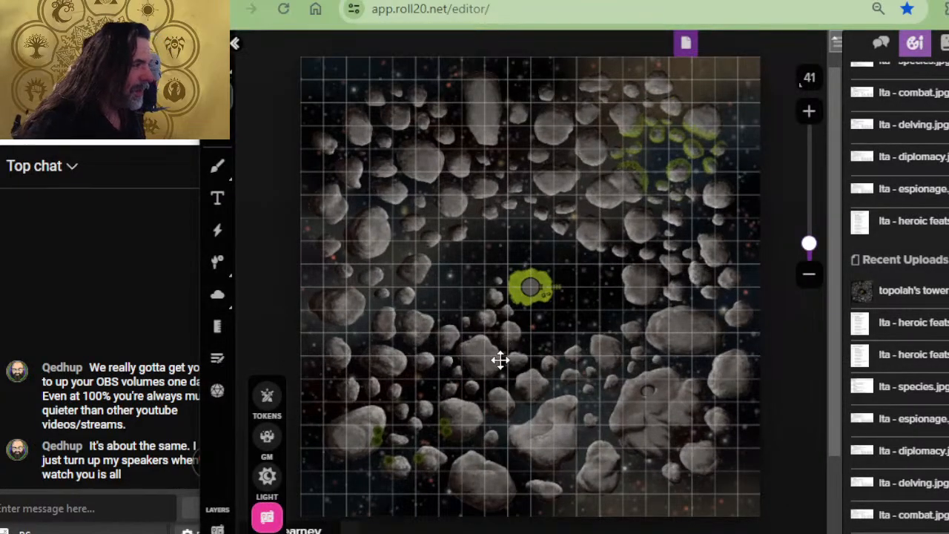
pyautogui.scroll(5, 457, 272)
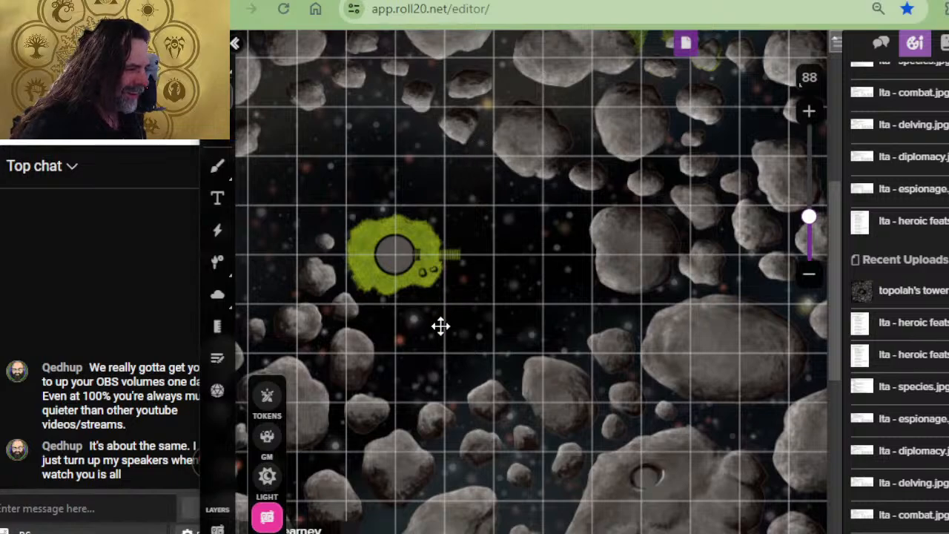
pyautogui.scroll(5, 477, 274)
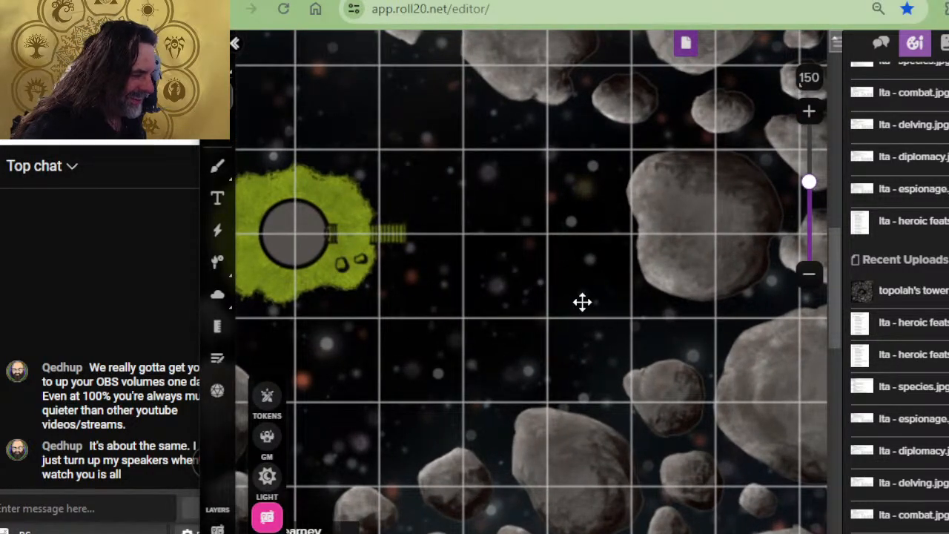
pyautogui.scroll(-10, 544, 403)
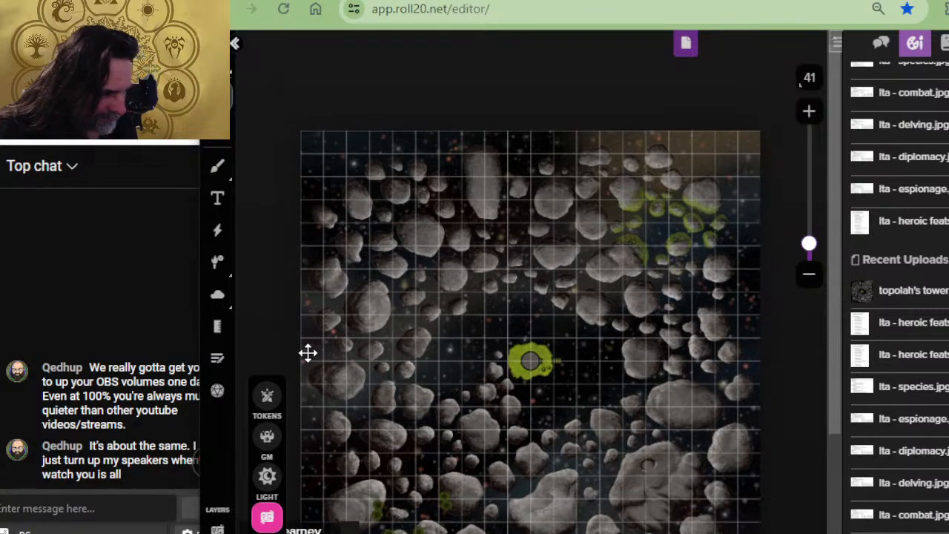
# Lower the Untitled page's grid opacity to about half and save the page settings
pyautogui.scroll(4, 304, 245)
pyautogui.moveTo(389, 254); pyautogui.dragTo(631, 476)
pyautogui.moveTo(397, 200); pyautogui.dragTo(498, 309)
pyautogui.click(685, 49)
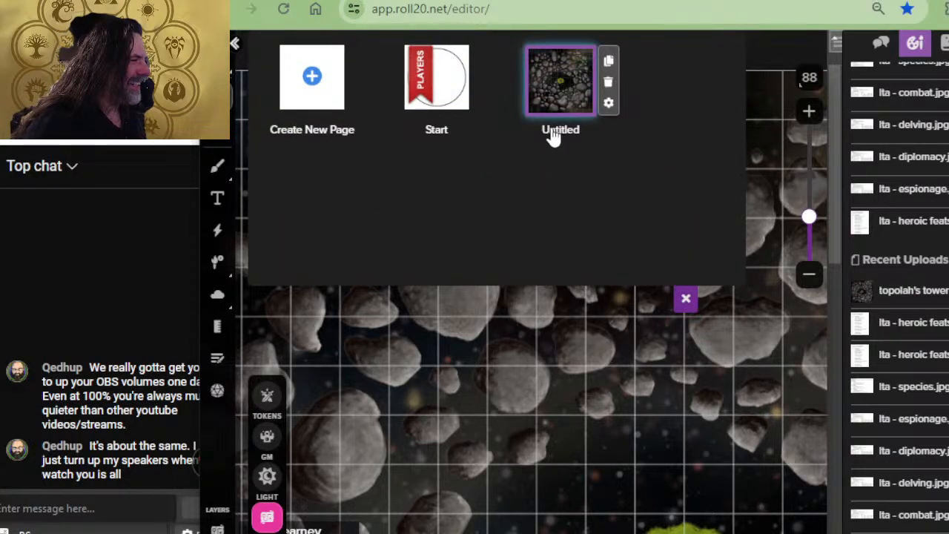
pyautogui.click(608, 103)
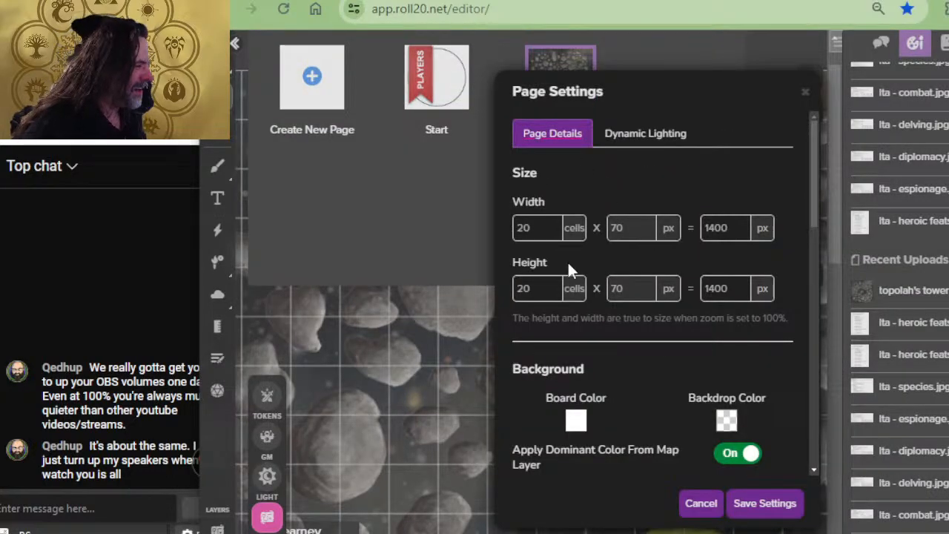
pyautogui.scroll(-5, 674, 421)
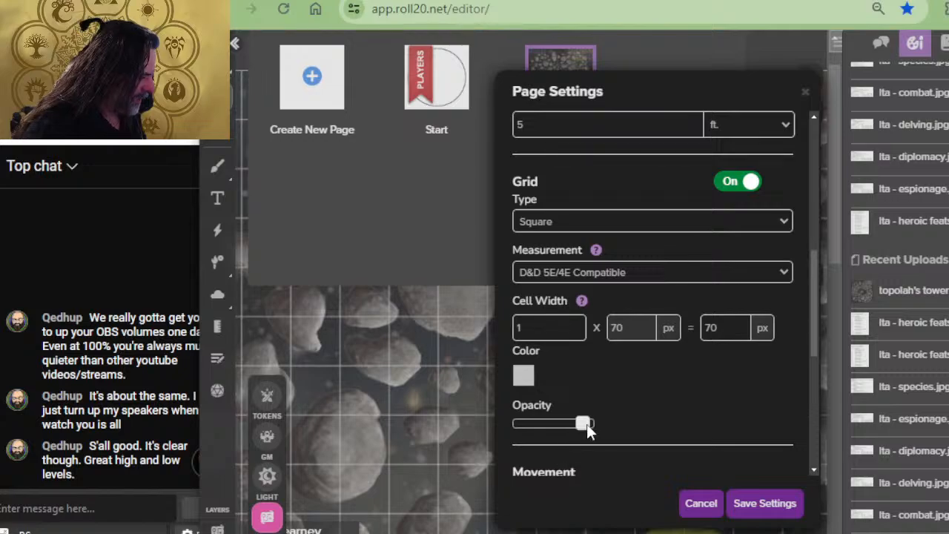
pyautogui.moveTo(587, 423); pyautogui.dragTo(552, 423)
pyautogui.click(737, 507)
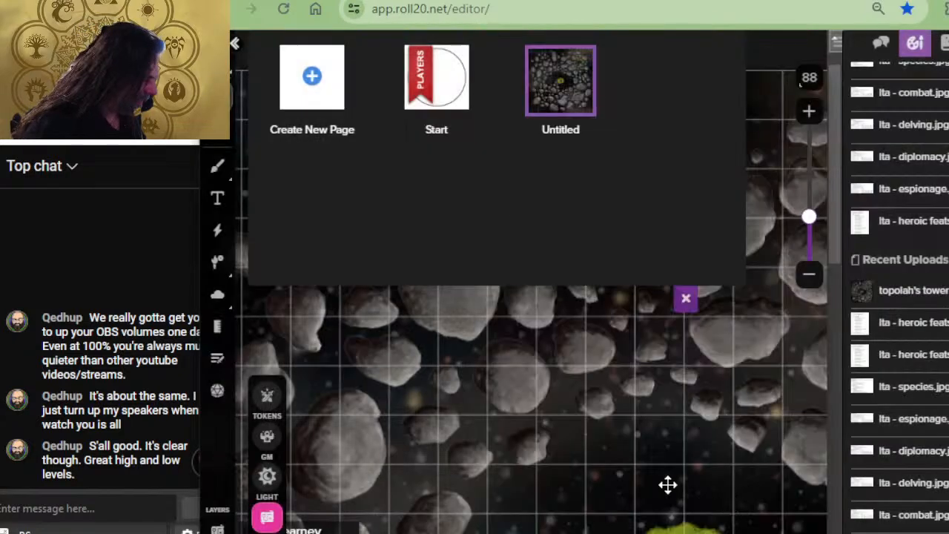
pyautogui.click(685, 298)
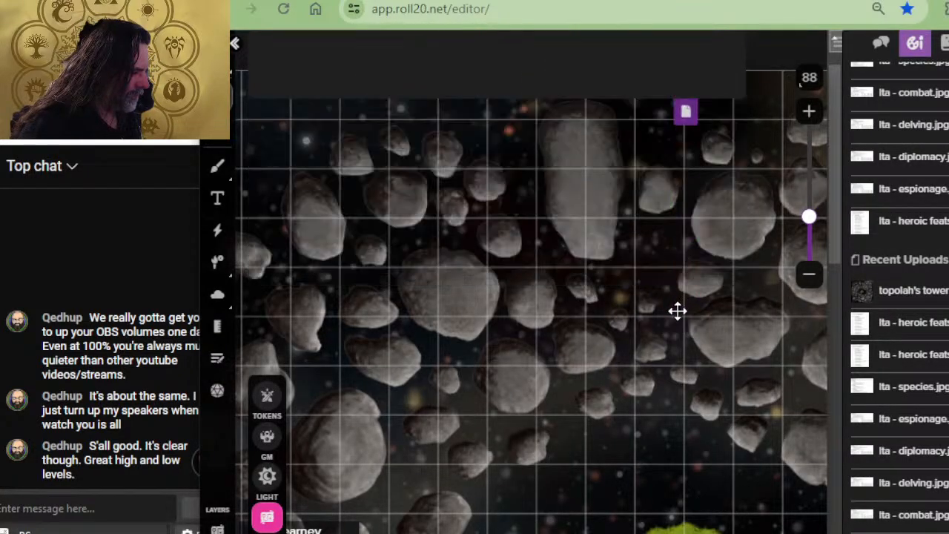
pyautogui.scroll(-3, 653, 330)
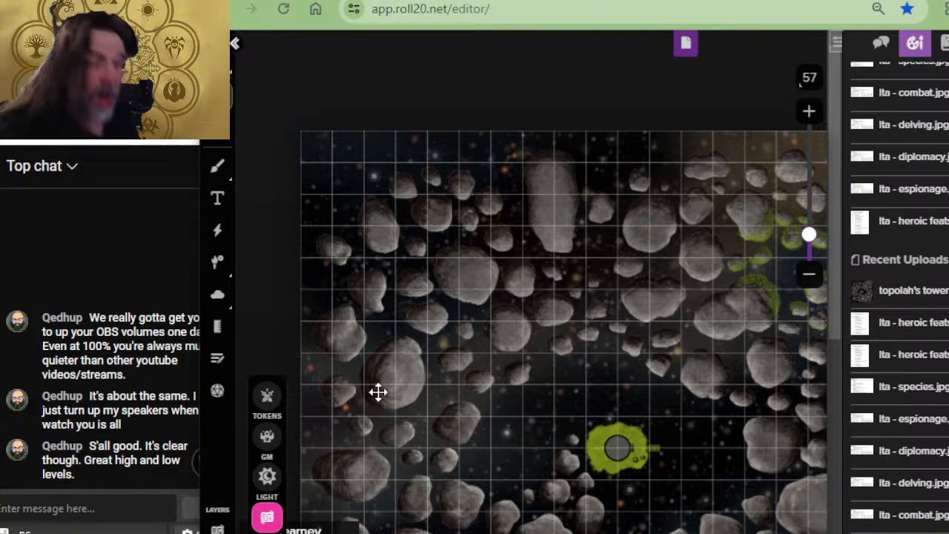
pyautogui.scroll(-3, 559, 282)
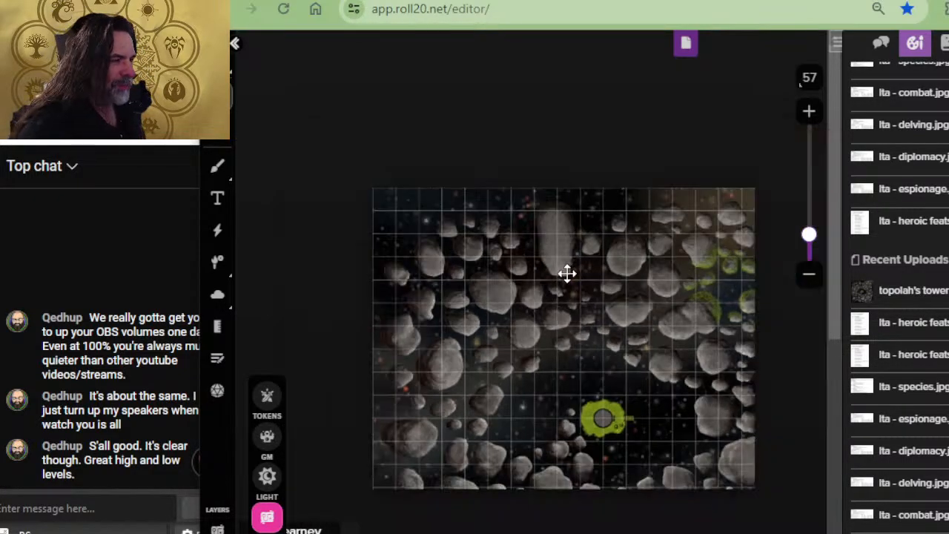
pyautogui.scroll(-2, 587, 311)
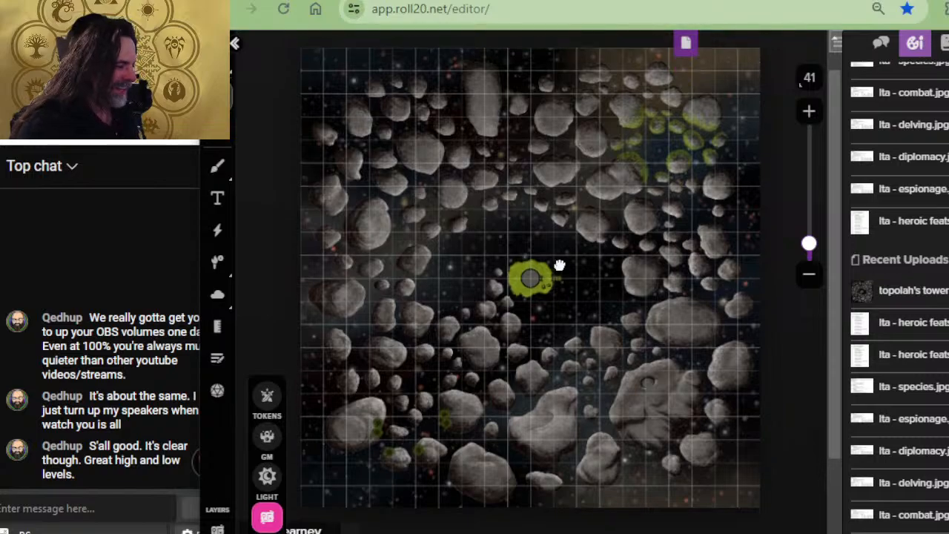
pyautogui.scroll(-2, 548, 236)
pyautogui.scroll(5, 578, 212)
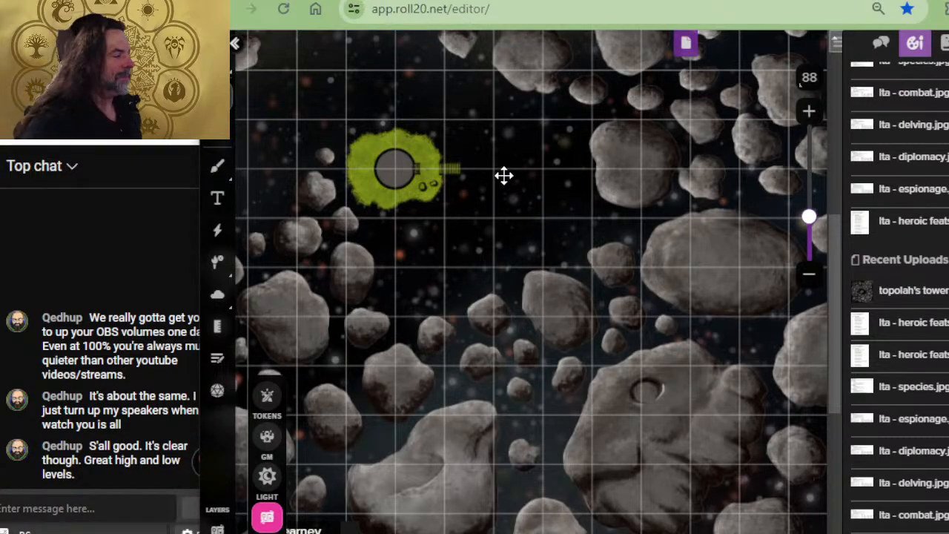
# Switch to Photoshop and, in the COLOR group, hide the flattened map layer and show the layered color subgroup
pyautogui.hotkey('alt', 'Tab')
pyautogui.hotkey('alt', 'Tab')
pyautogui.hotkey('alt', 'Tab')
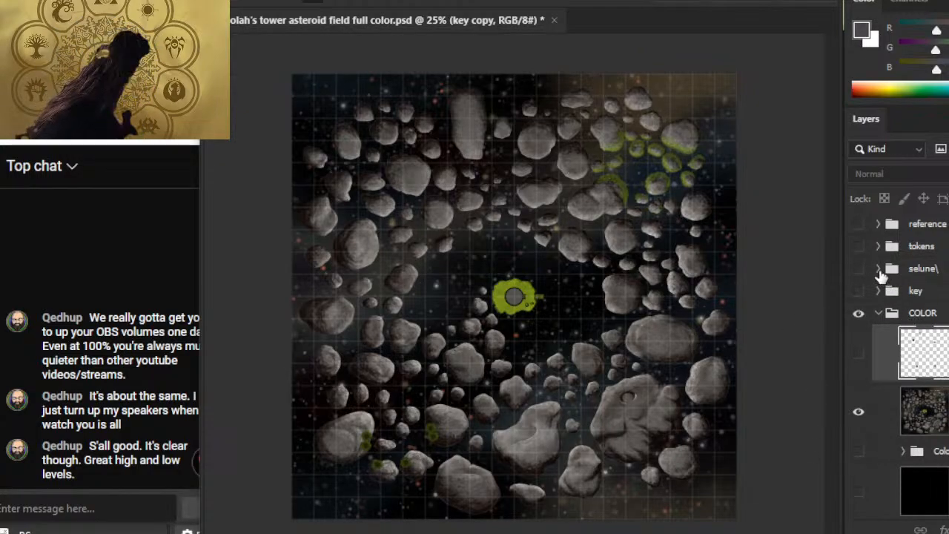
pyautogui.click(879, 313)
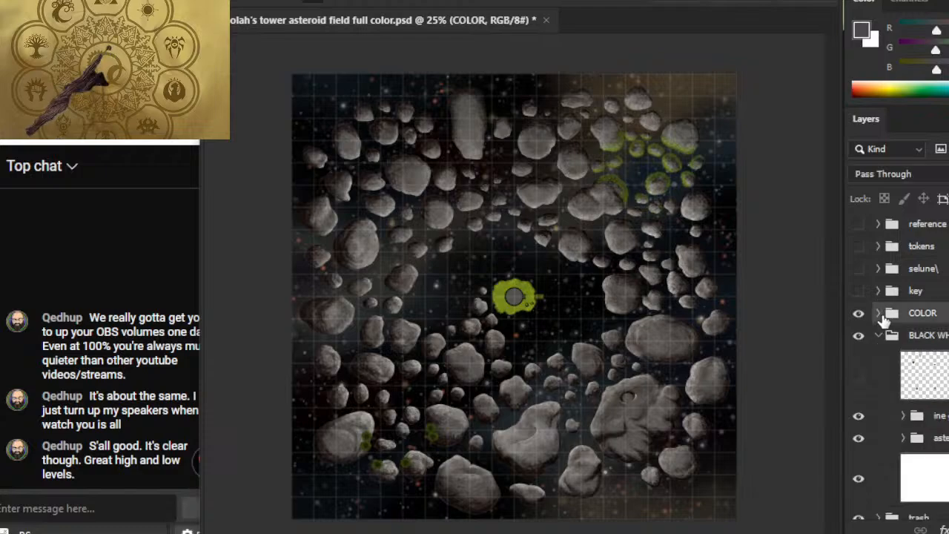
pyautogui.click(879, 313)
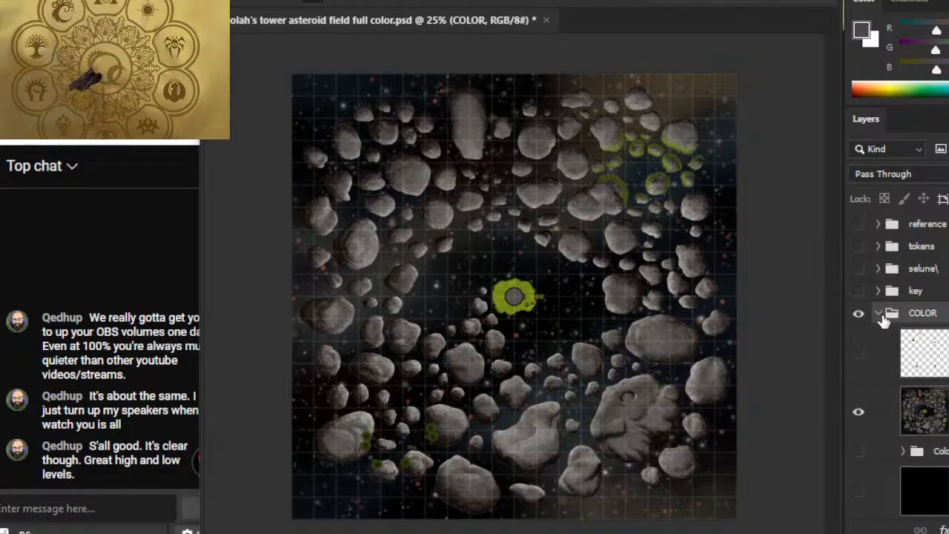
pyautogui.scroll(-3, 882, 320)
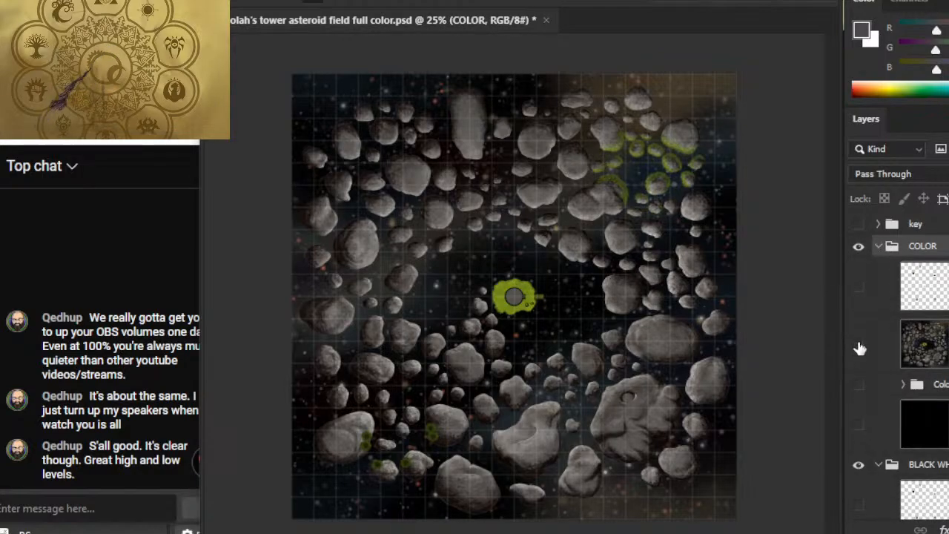
pyautogui.click(859, 347)
pyautogui.click(857, 385)
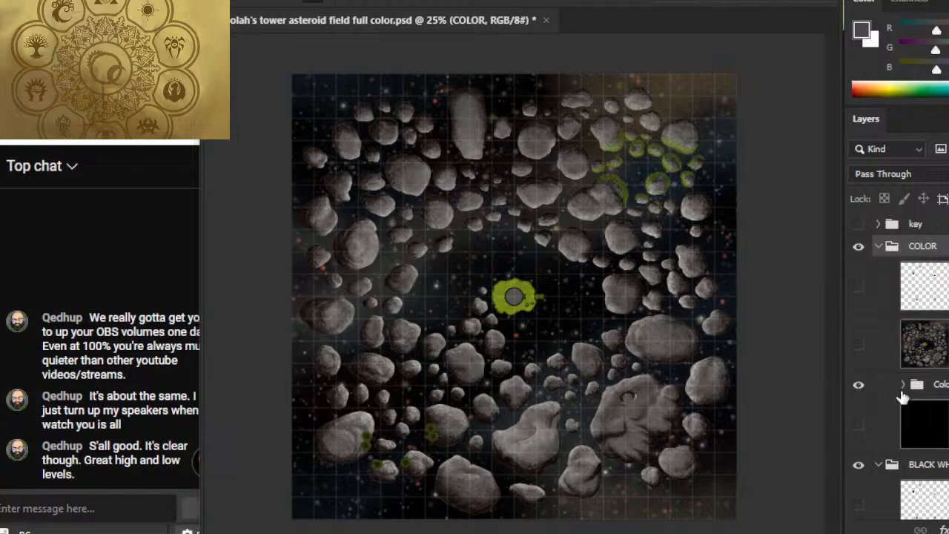
# Hide the grid folder inside the color subgroup, and toggle the green growth folder above it off and back on
pyautogui.click(903, 385)
pyautogui.scroll(-2, 897, 350)
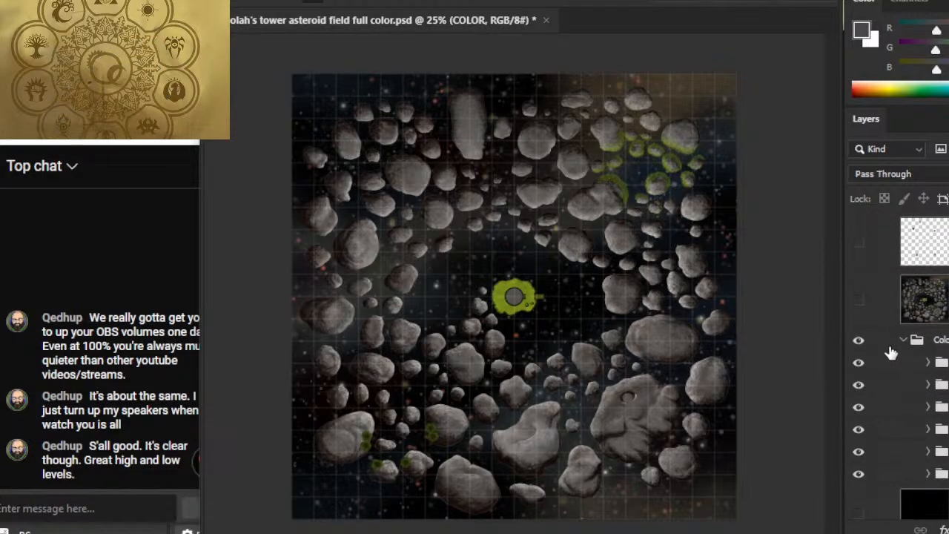
pyautogui.scroll(-1, 892, 353)
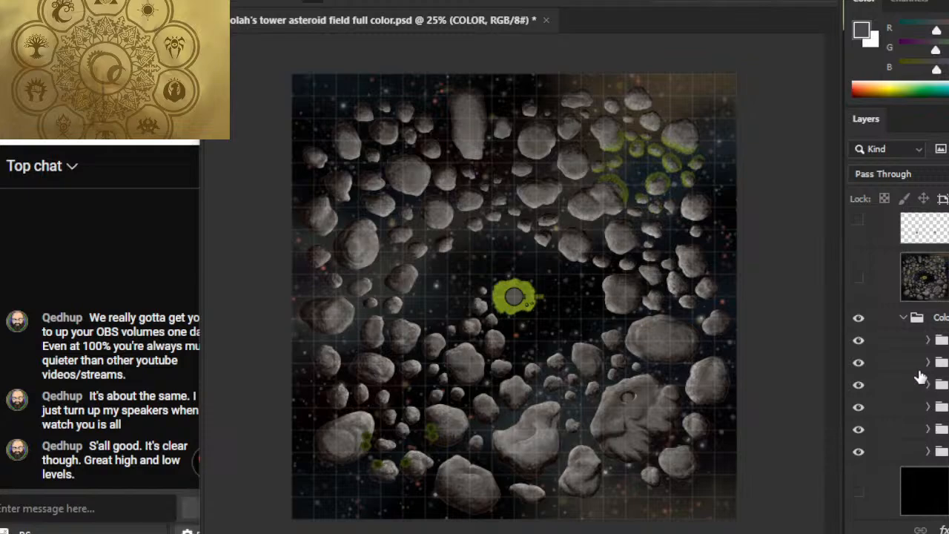
pyautogui.click(859, 363)
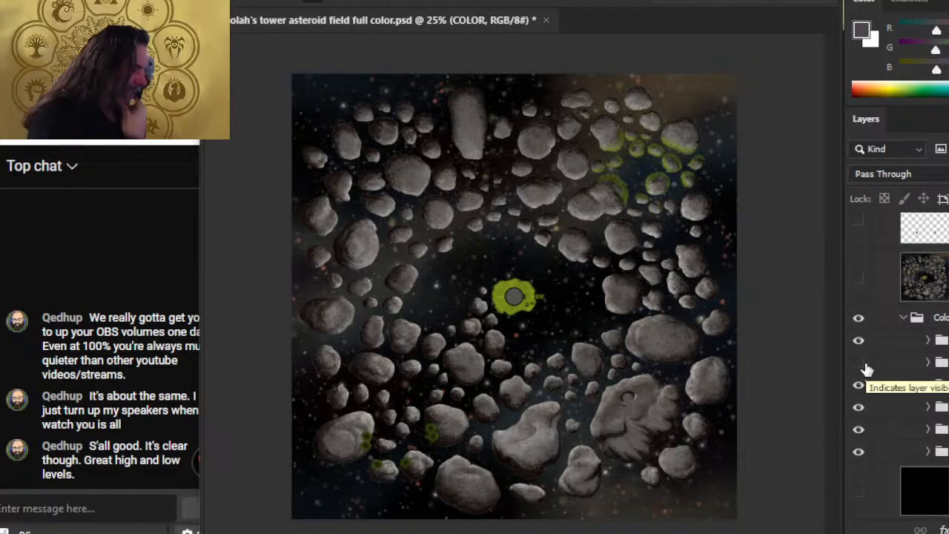
pyautogui.click(858, 340)
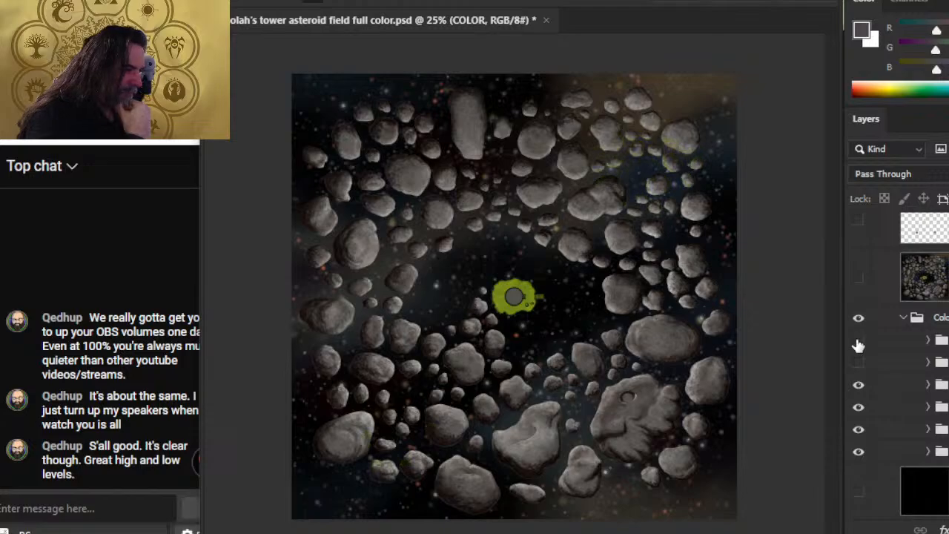
pyautogui.click(858, 342)
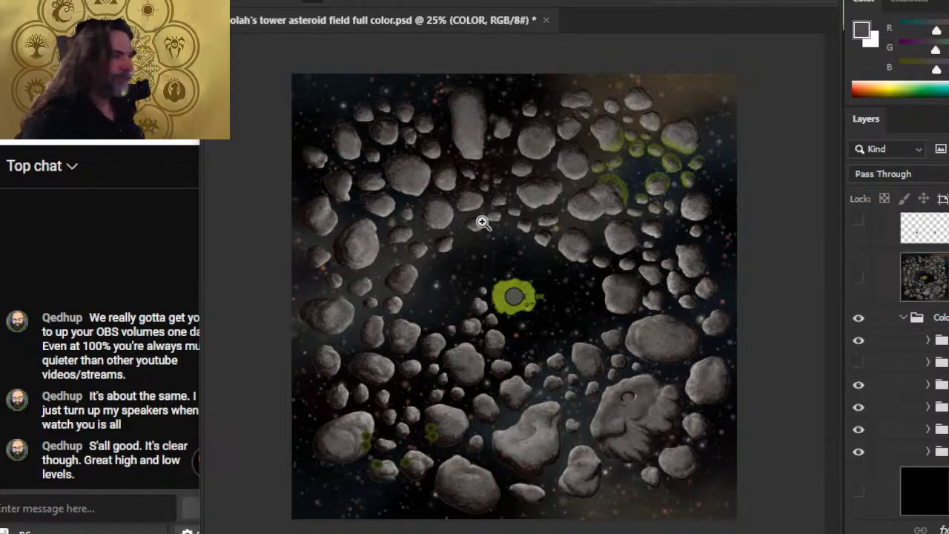
# Save a JPEG copy on the computer as "Topolah's tower asteroid field full color - no grid" with quality 12 and Progressive format
pyautogui.click(242, 1)
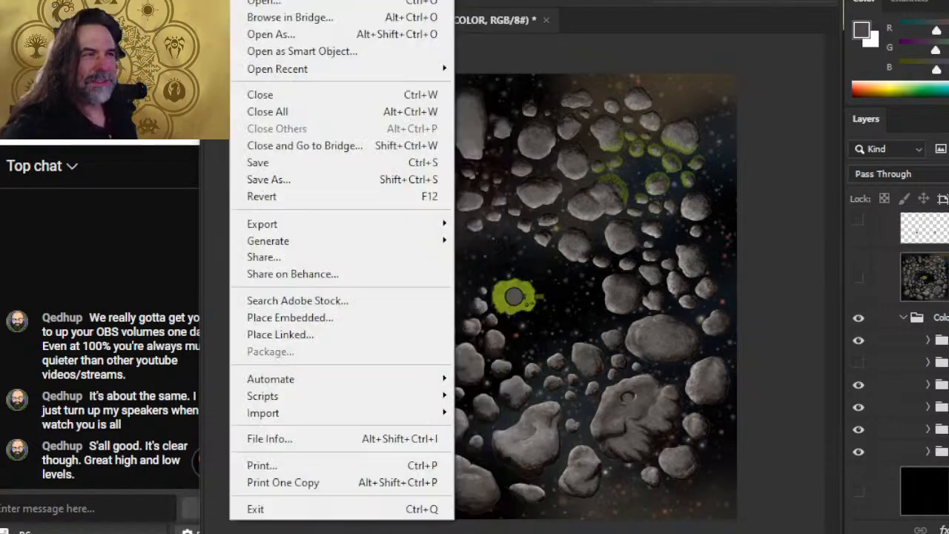
pyautogui.click(306, 180)
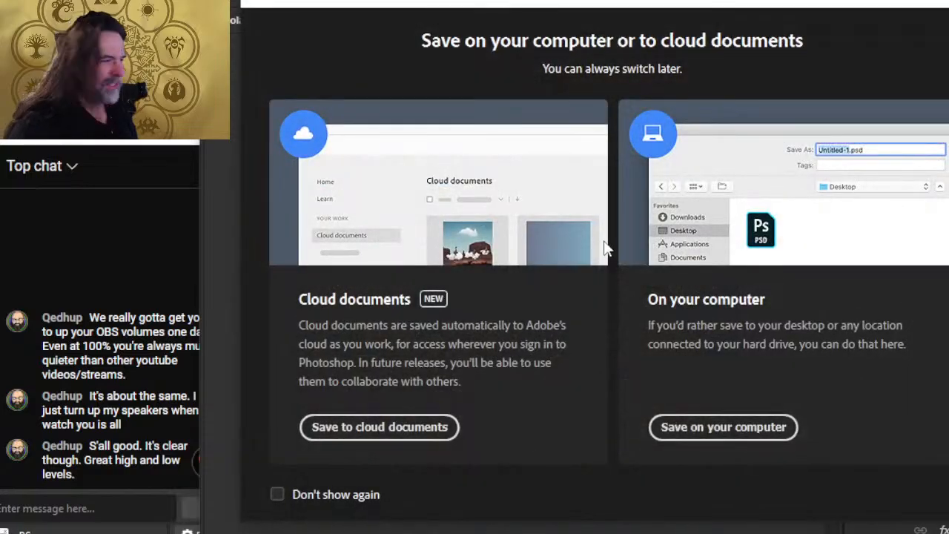
pyautogui.click(723, 437)
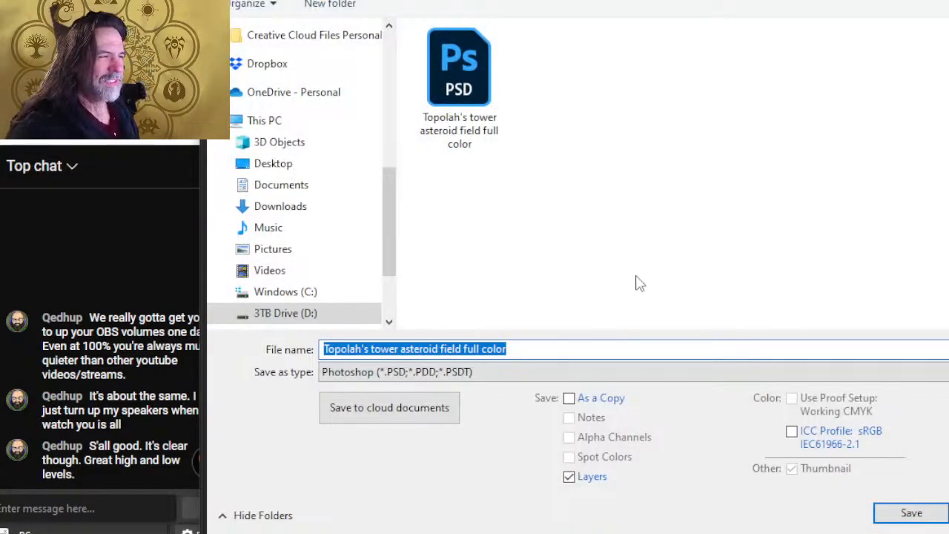
pyautogui.click(437, 374)
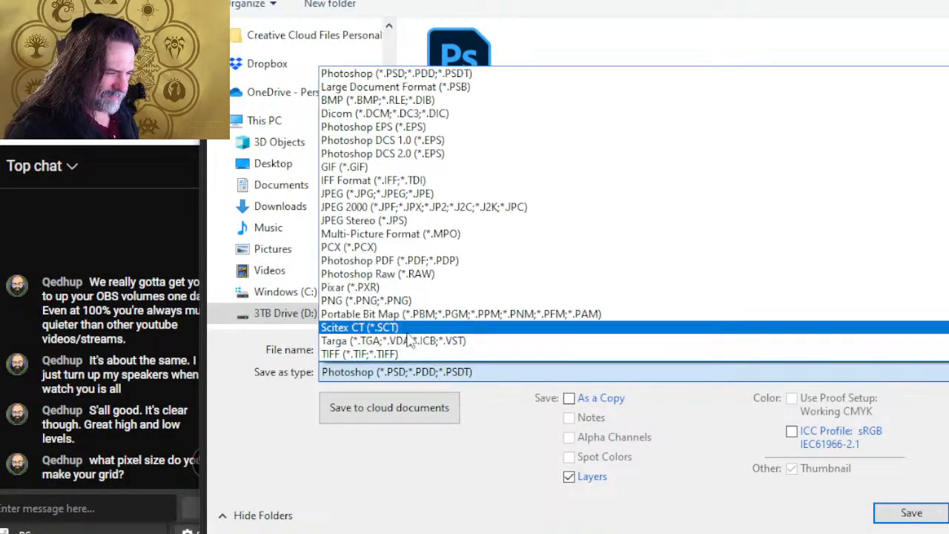
pyautogui.click(379, 194)
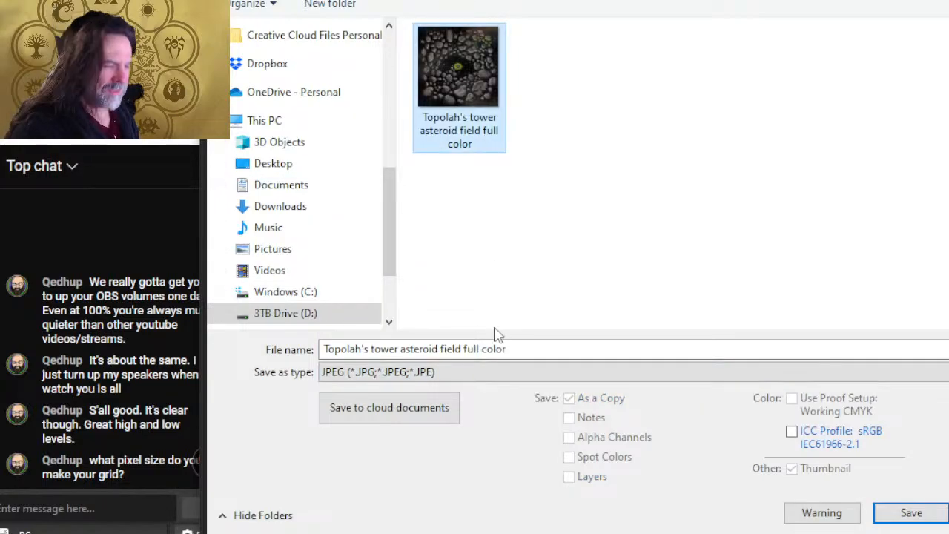
pyautogui.click(530, 348)
pyautogui.click(529, 348)
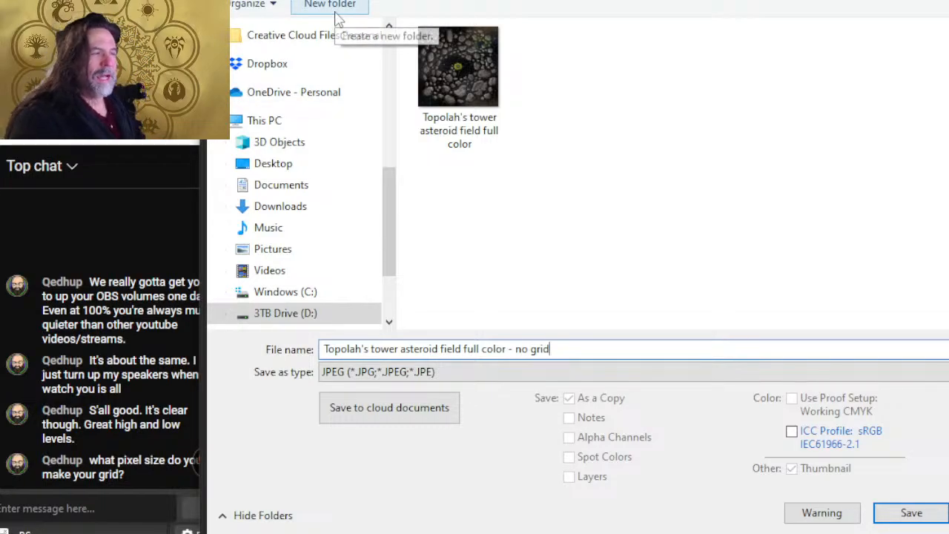
pyautogui.press('Return')
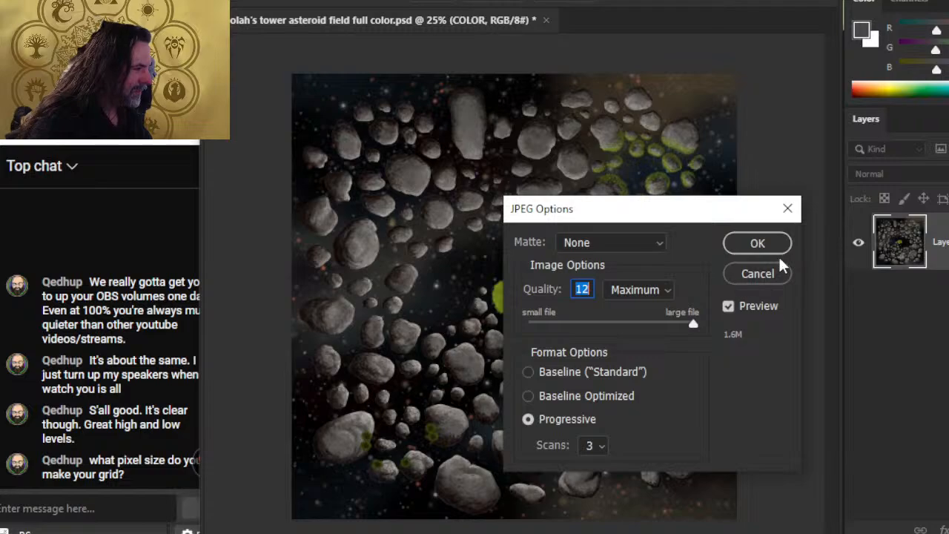
pyautogui.click(753, 244)
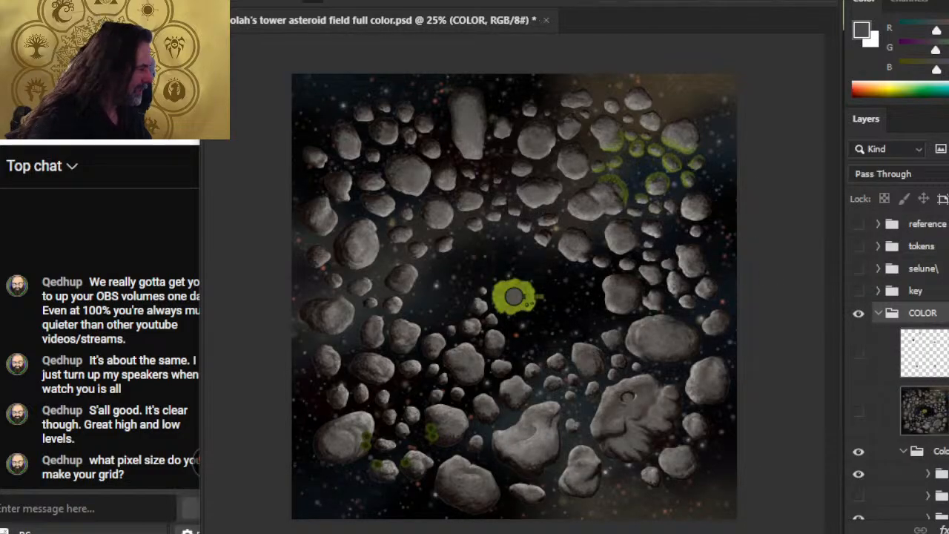
# Show the grid folder in the color subgroup again and examine the grid lines' thickness and cell size up close
pyautogui.scroll(-3, 869, 382)
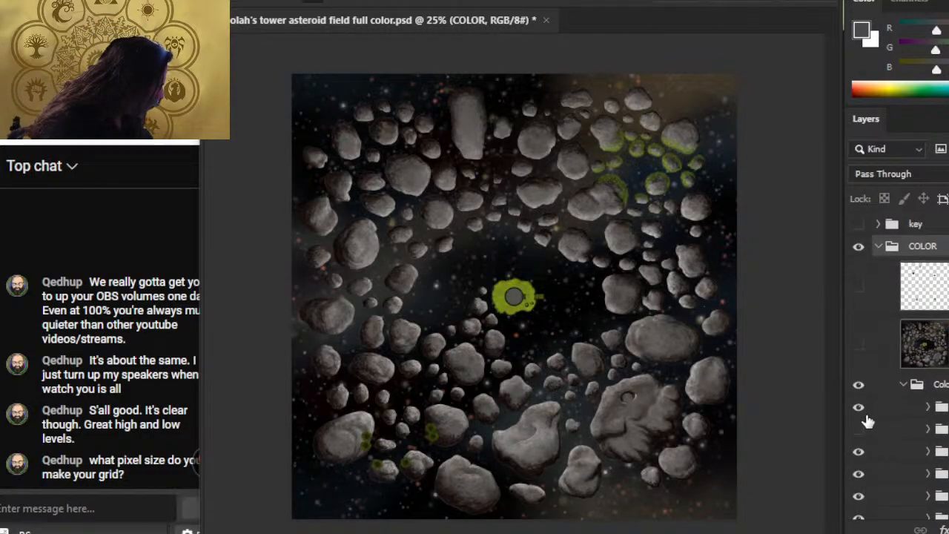
pyautogui.moveTo(480, 259); pyautogui.dragTo(659, 261)
pyautogui.moveTo(360, 254); pyautogui.dragTo(487, 290)
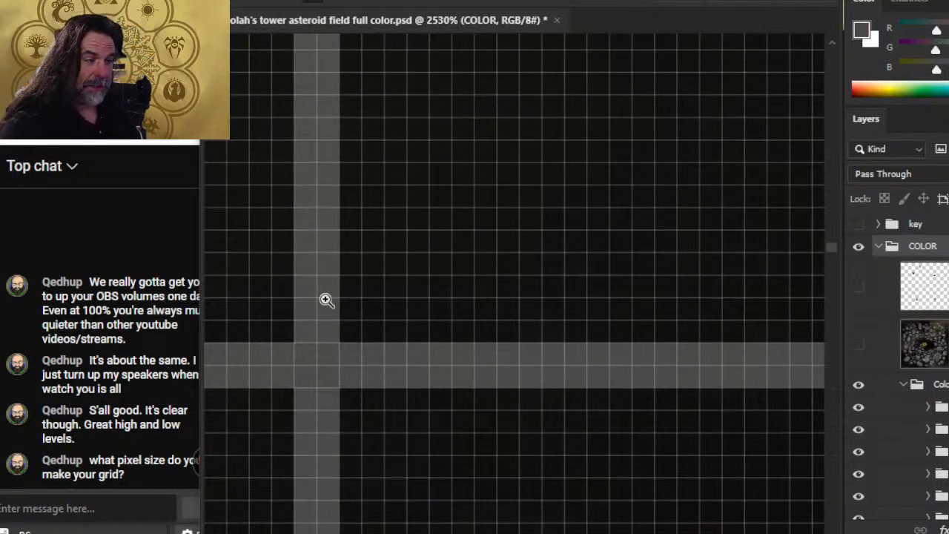
pyautogui.moveTo(486, 365); pyautogui.dragTo(284, 290)
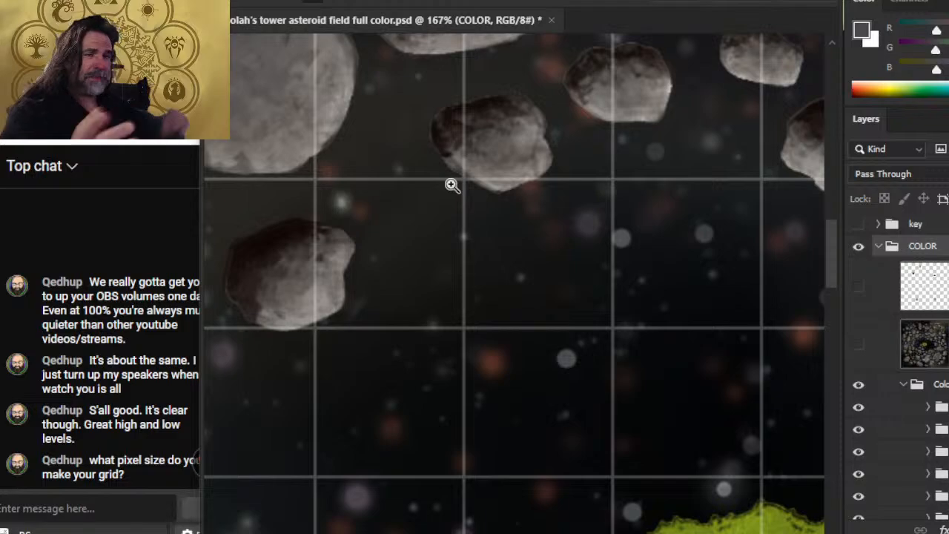
# Switch to Roll20 and examine how the grid looks across the map around the green tower asteroid
pyautogui.hotkey('alt', 'Tab')
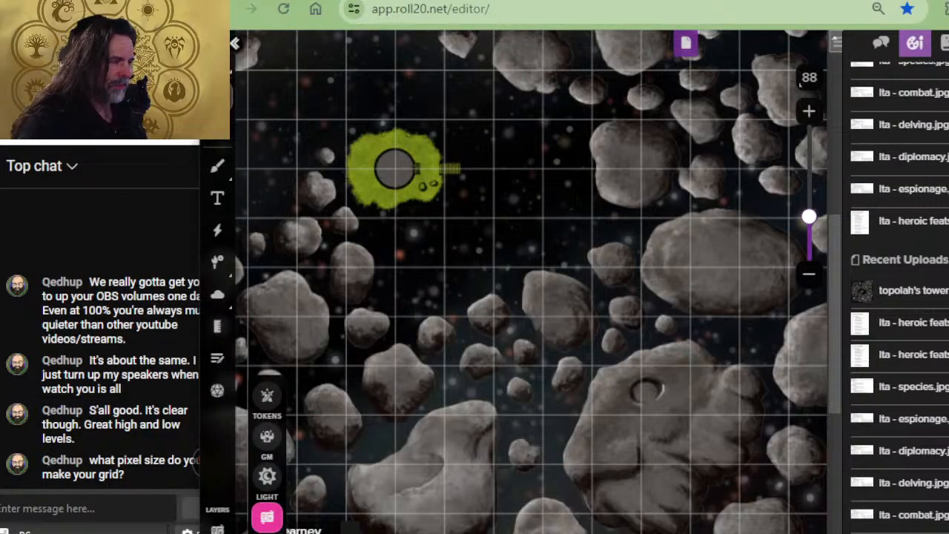
pyautogui.scroll(-5, 693, 201)
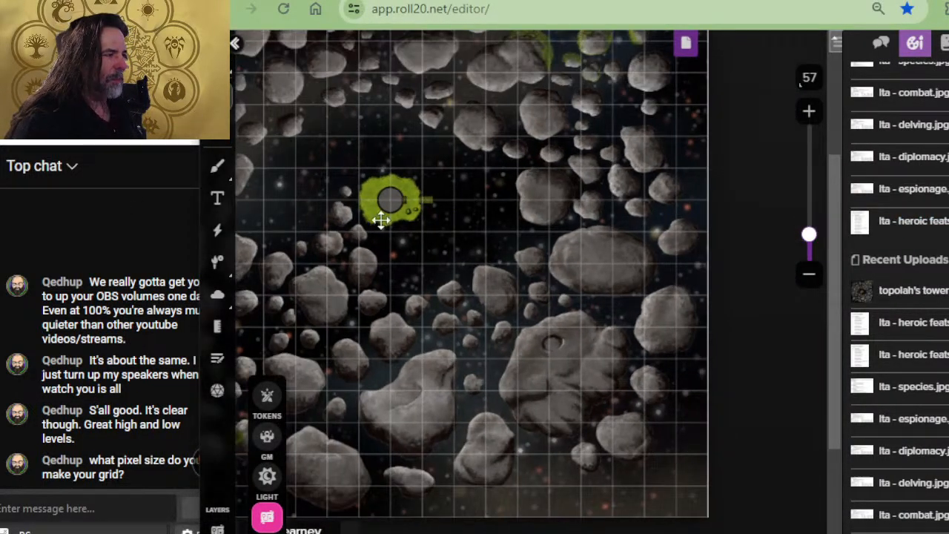
pyautogui.moveTo(353, 237); pyautogui.dragTo(455, 246)
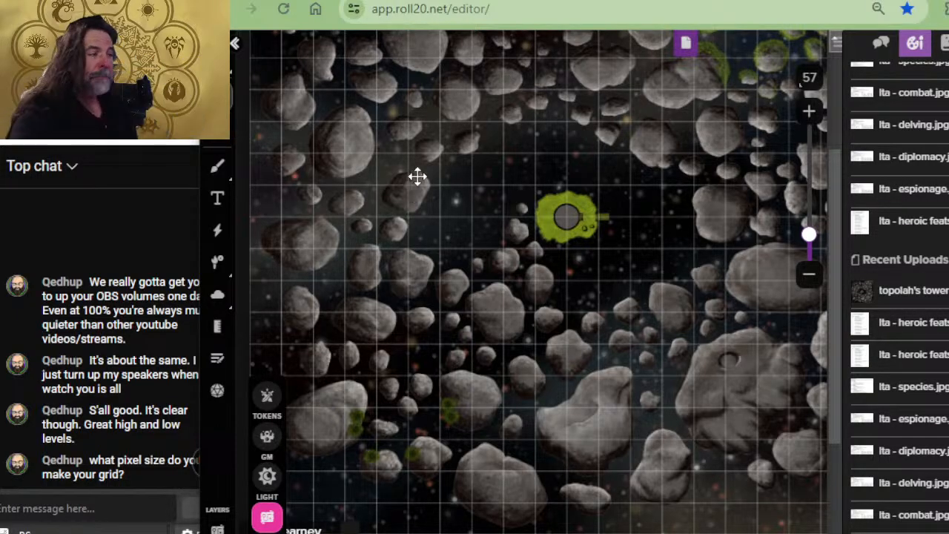
# Switch to Photoshop and examine a grid line intersection over an asteroid at pixel level
pyautogui.hotkey('alt', 'Tab')
pyautogui.click(494, 136)
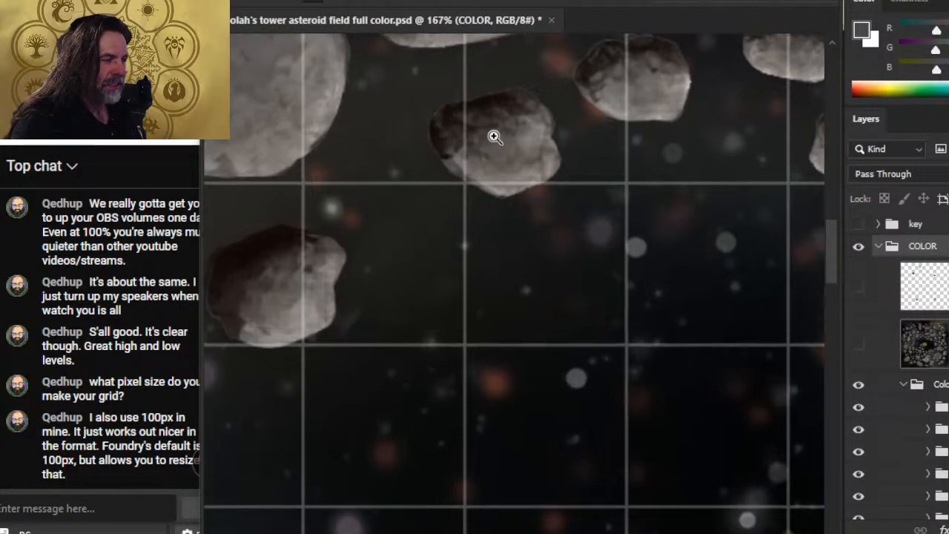
pyautogui.moveTo(494, 136); pyautogui.dragTo(556, 141)
pyautogui.moveTo(491, 162); pyautogui.dragTo(524, 156)
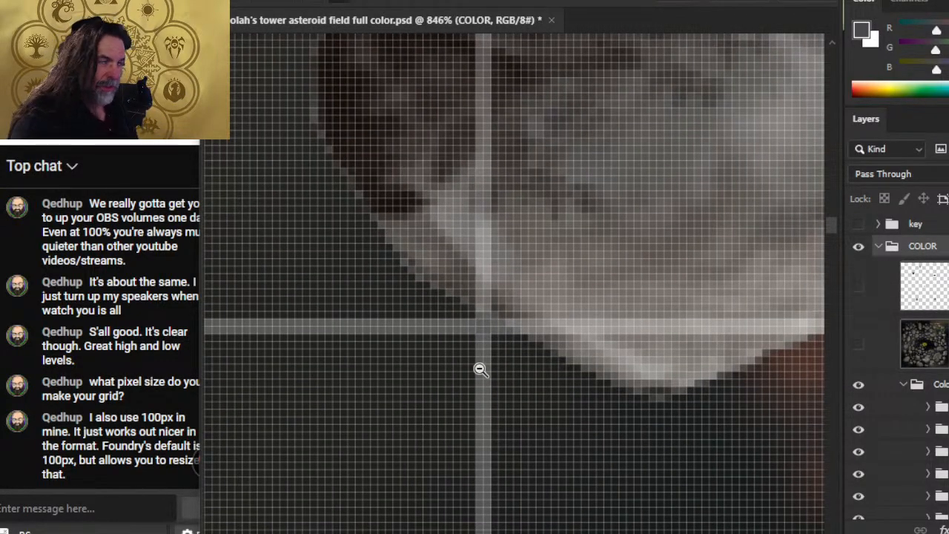
# Switch to Roll20 and examine the grid lines up close over the asteroids above the tower
pyautogui.hotkey('alt', 'Tab')
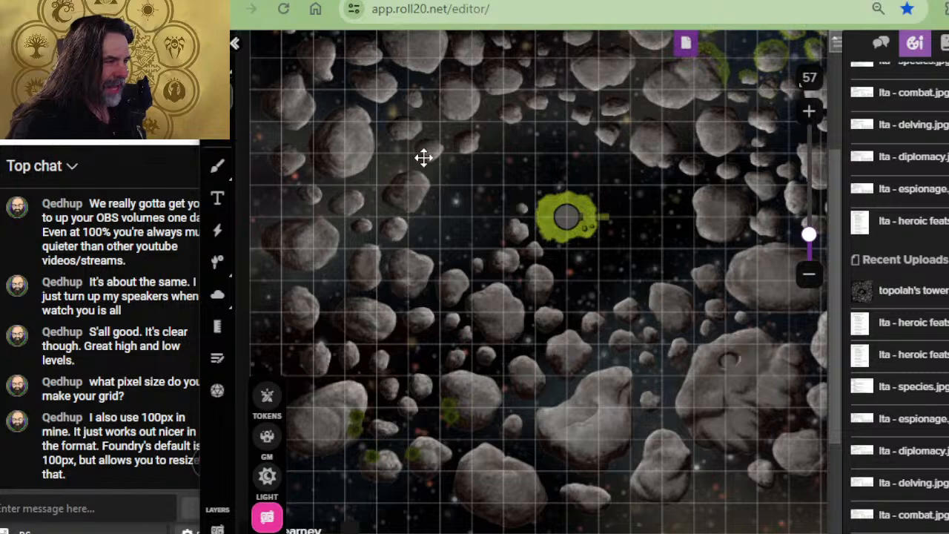
pyautogui.scroll(5, 440, 195)
pyautogui.scroll(8, 463, 228)
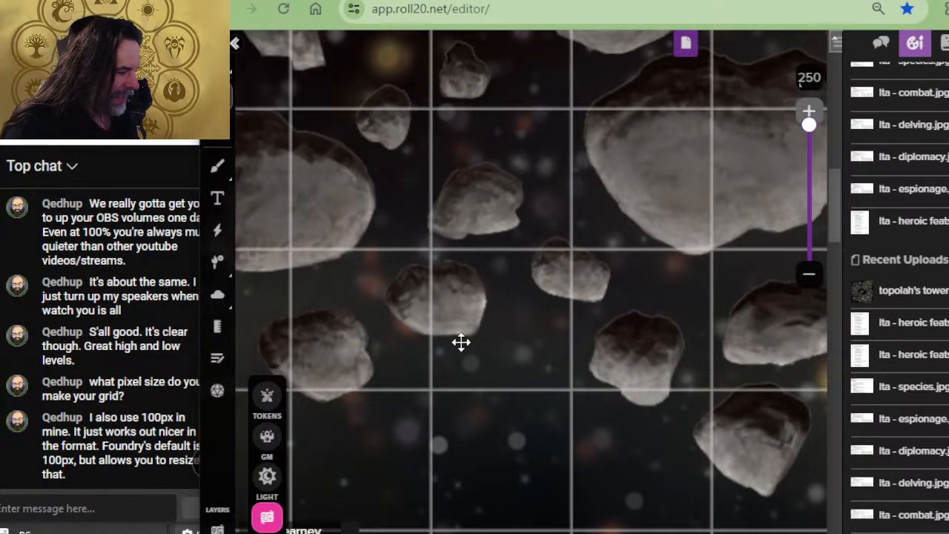
pyautogui.scroll(-3, 444, 334)
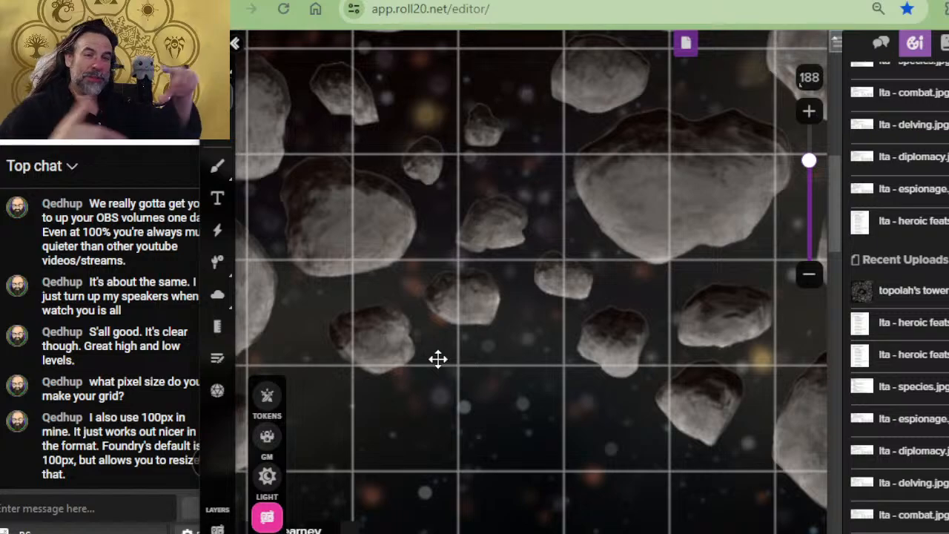
pyautogui.scroll(-5, 437, 360)
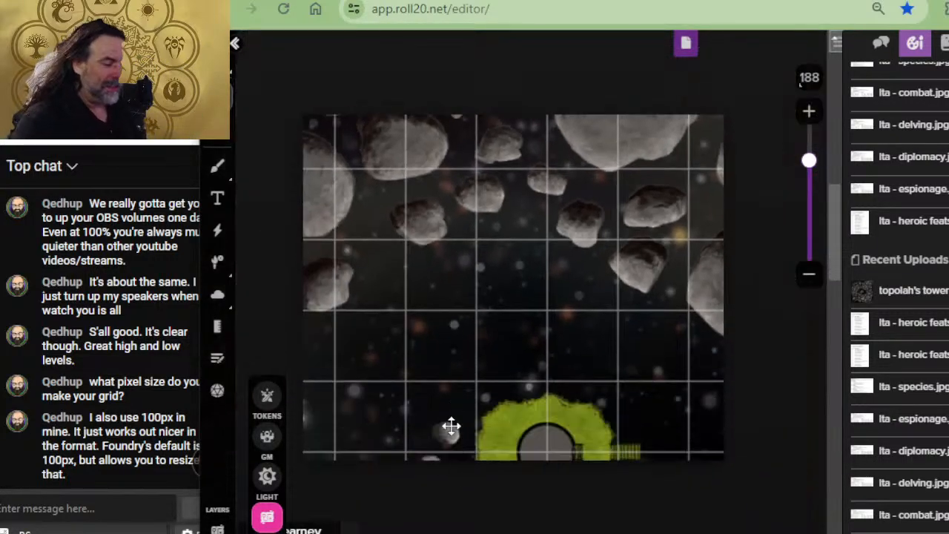
pyautogui.scroll(2, 373, 479)
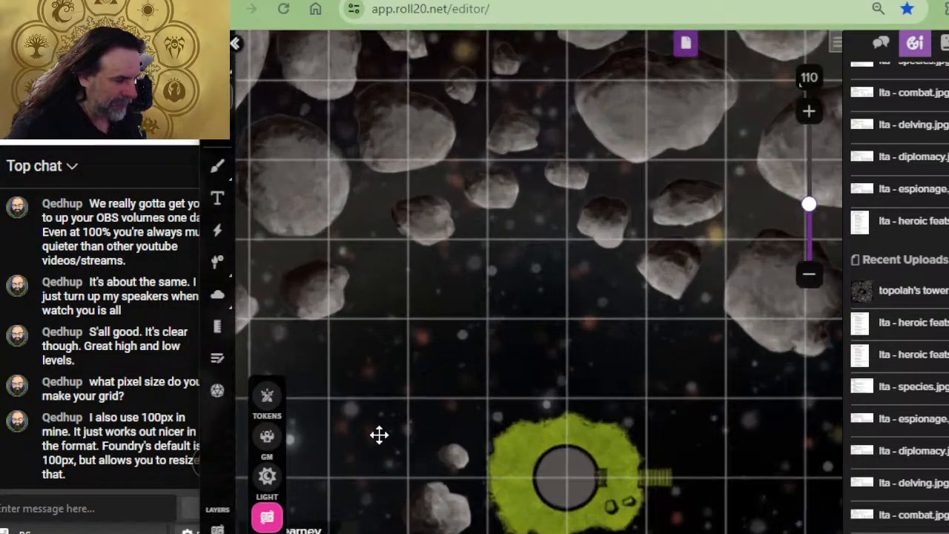
pyautogui.scroll(2, 379, 435)
# Inspect how the map and its grid line up with the page along the bottom and right edges
pyautogui.moveTo(492, 373); pyautogui.dragTo(656, 193)
pyautogui.moveTo(525, 479); pyautogui.dragTo(543, 233)
pyautogui.moveTo(561, 381); pyautogui.dragTo(517, 163)
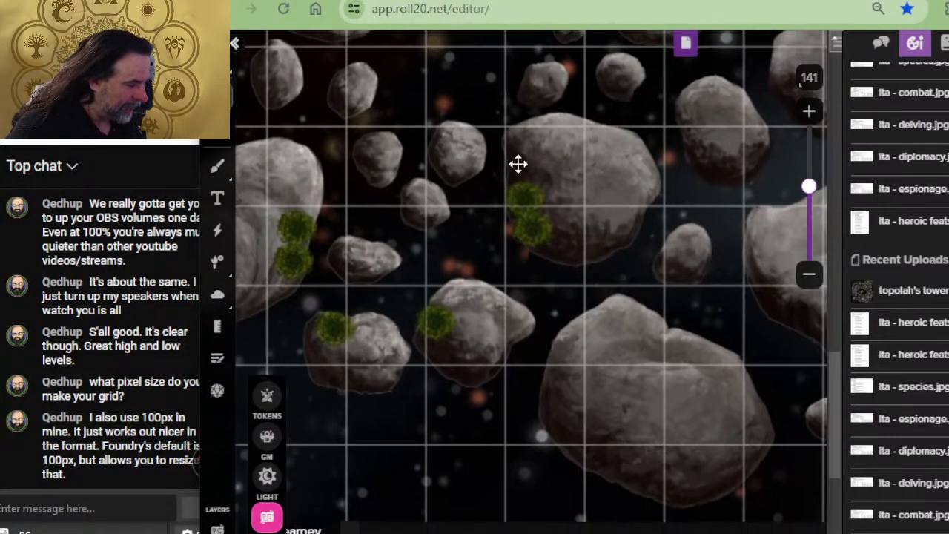
pyautogui.moveTo(516, 368); pyautogui.dragTo(455, 250)
pyautogui.moveTo(703, 327); pyautogui.dragTo(430, 280)
pyautogui.moveTo(682, 260); pyautogui.dragTo(451, 290)
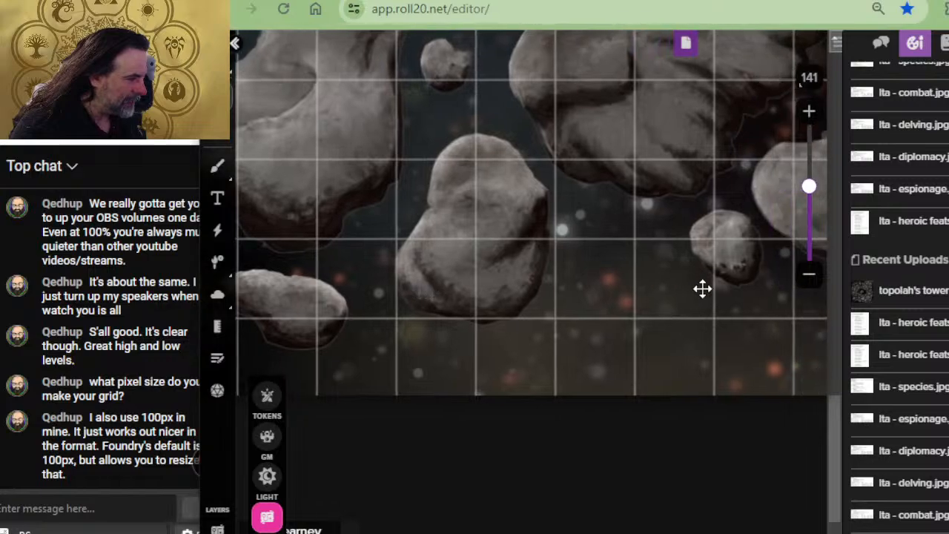
pyautogui.moveTo(704, 290); pyautogui.dragTo(435, 288)
pyautogui.moveTo(757, 276); pyautogui.dragTo(581, 523)
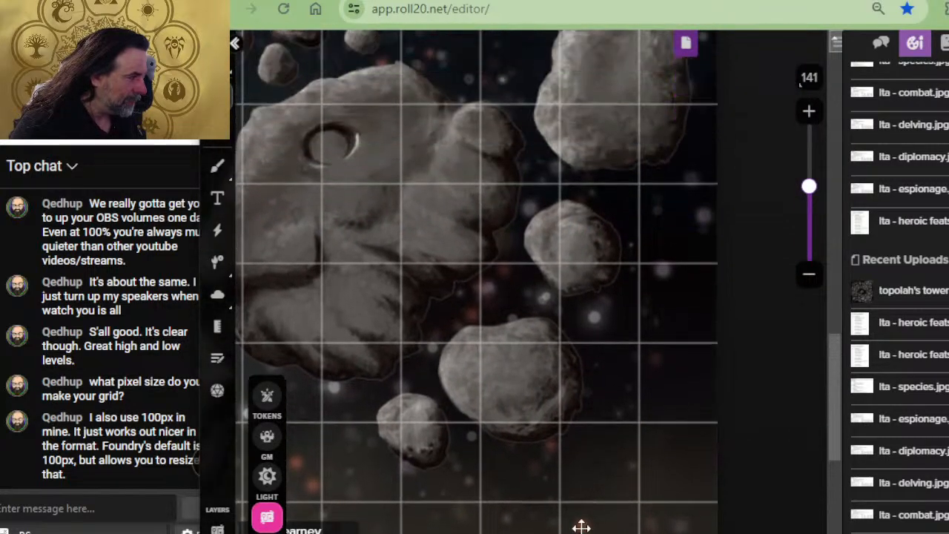
pyautogui.moveTo(640, 157); pyautogui.dragTo(608, 461)
pyautogui.moveTo(618, 220); pyautogui.dragTo(599, 401)
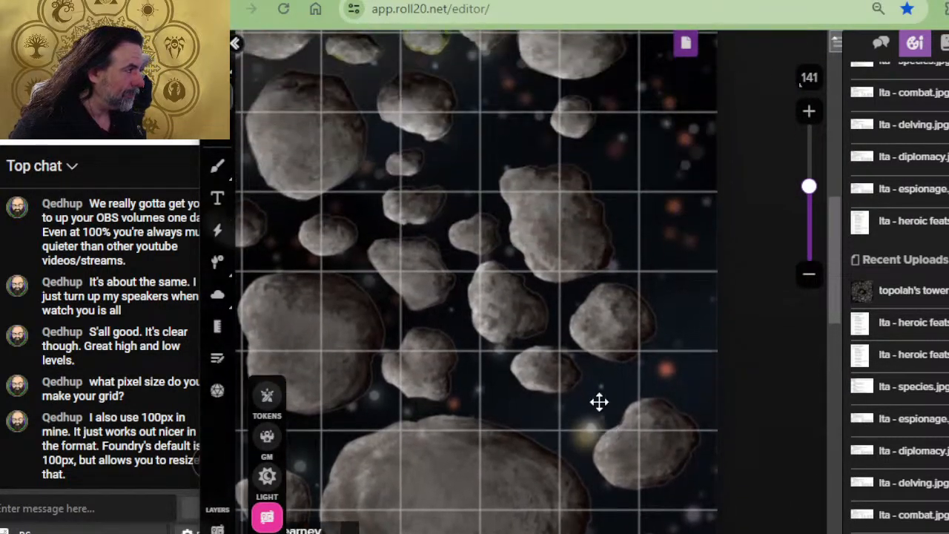
pyautogui.moveTo(596, 100); pyautogui.dragTo(571, 360)
pyautogui.moveTo(599, 98); pyautogui.dragTo(579, 364)
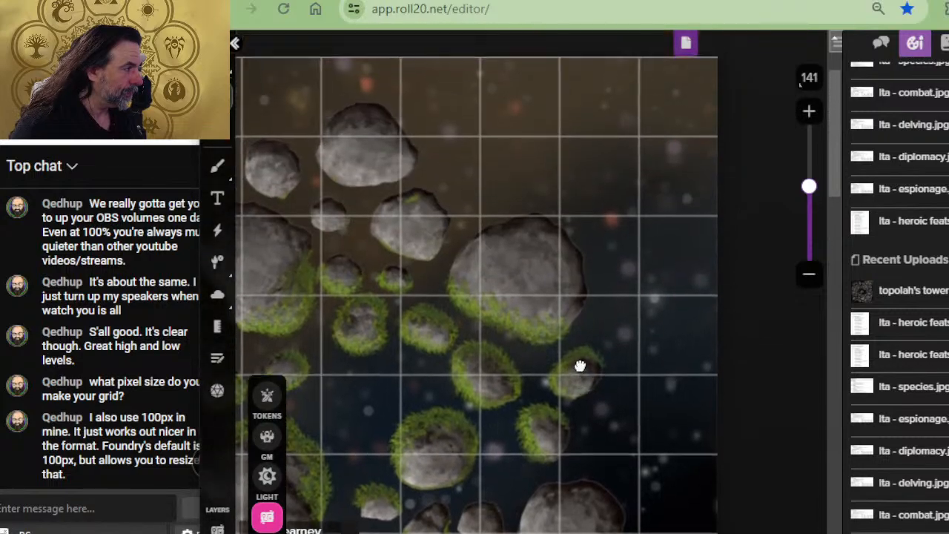
# Inspect the map's grid and fit along the top edge and down the left edge of the page
pyautogui.moveTo(455, 154); pyautogui.dragTo(643, 189)
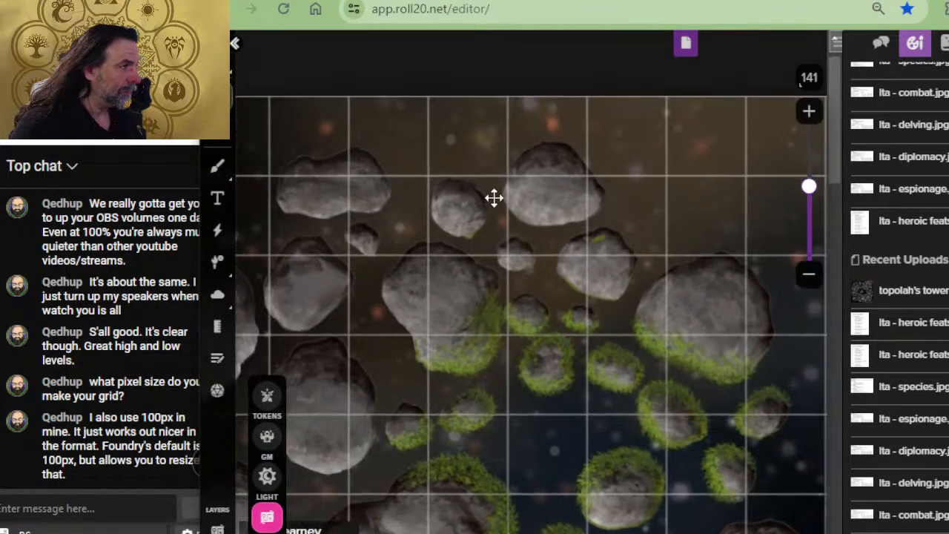
pyautogui.moveTo(452, 189); pyautogui.dragTo(693, 176)
pyautogui.moveTo(394, 225); pyautogui.dragTo(675, 195)
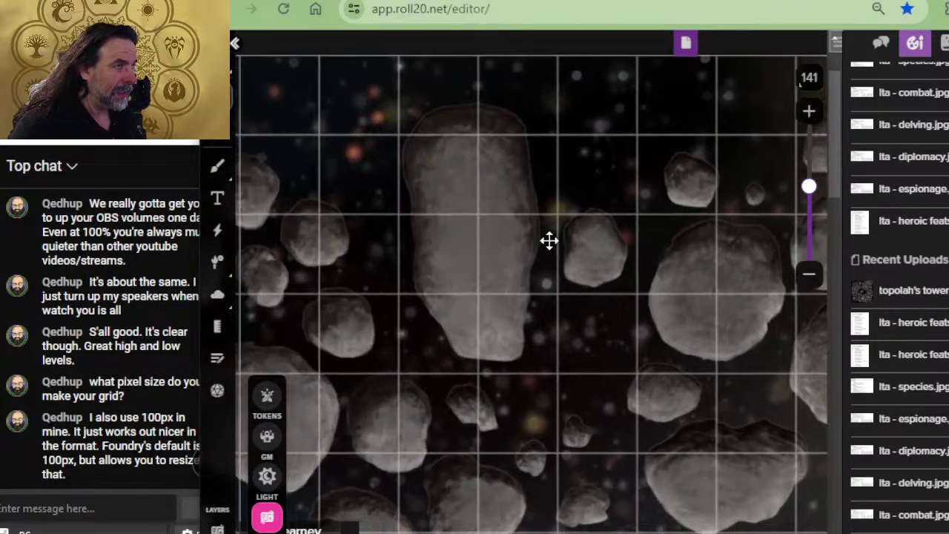
pyautogui.moveTo(372, 285); pyautogui.dragTo(614, 241)
pyautogui.moveTo(447, 225); pyautogui.dragTo(709, 282)
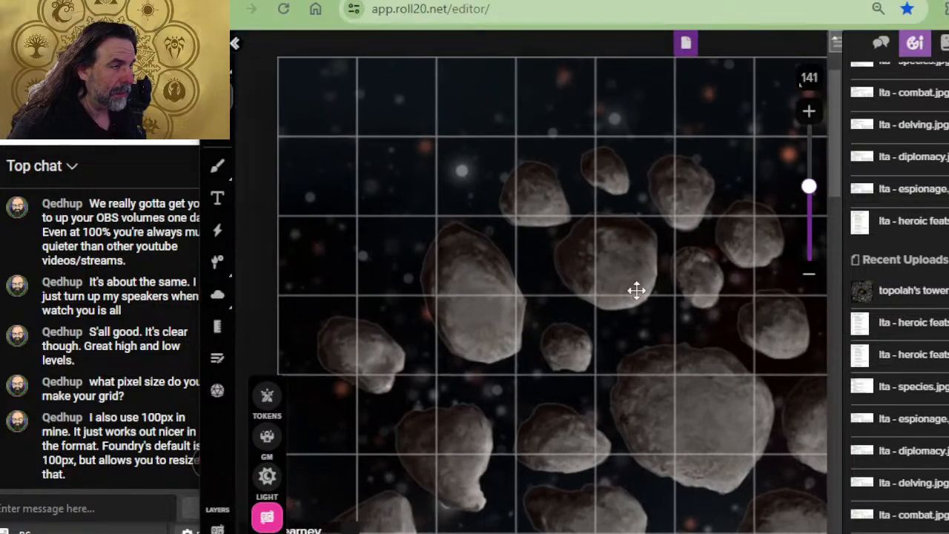
pyautogui.scroll(-1, 483, 332)
pyautogui.moveTo(544, 344); pyautogui.dragTo(542, 86)
pyautogui.scroll(1, 535, 301)
pyautogui.moveTo(509, 348); pyautogui.dragTo(514, 89)
pyautogui.moveTo(503, 499); pyautogui.dragTo(538, 221)
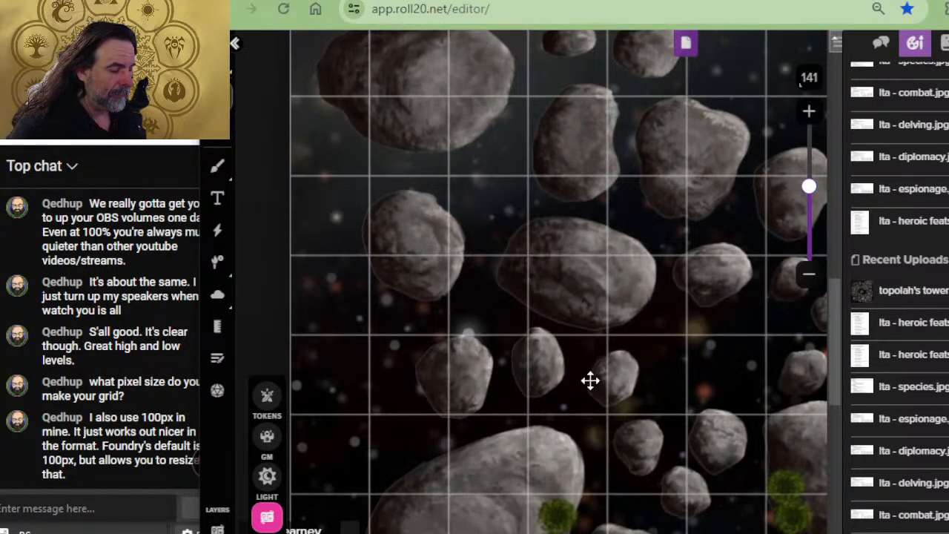
pyautogui.moveTo(568, 316); pyautogui.dragTo(556, 231)
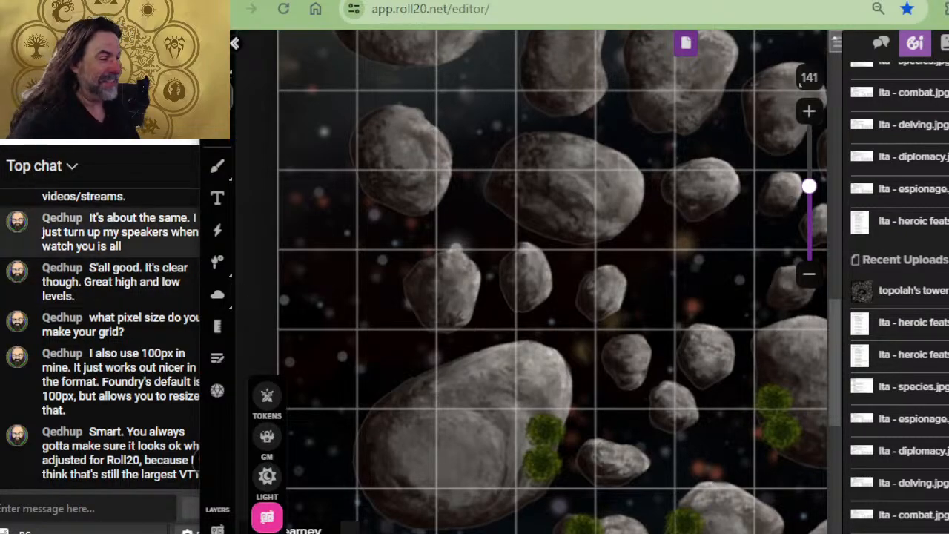
# Examine the grid across the lower asteroids, the large cratered asteroid and the area right of the tower
pyautogui.scroll(-3, 573, 292)
pyautogui.moveTo(616, 249); pyautogui.dragTo(557, 245)
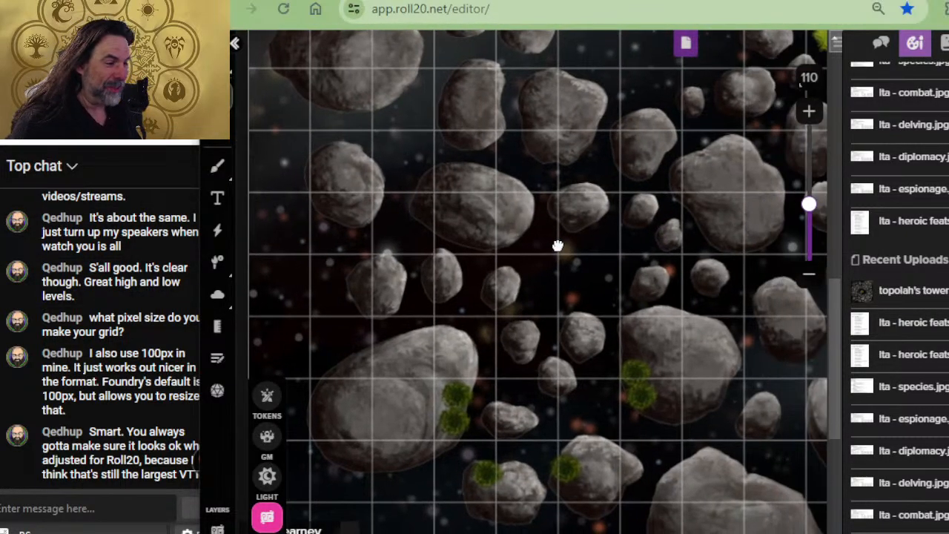
pyautogui.moveTo(720, 227); pyautogui.dragTo(525, 145)
pyautogui.moveTo(615, 344); pyautogui.dragTo(494, 287)
pyautogui.moveTo(642, 220); pyautogui.dragTo(495, 320)
pyautogui.moveTo(745, 188); pyautogui.dragTo(519, 205)
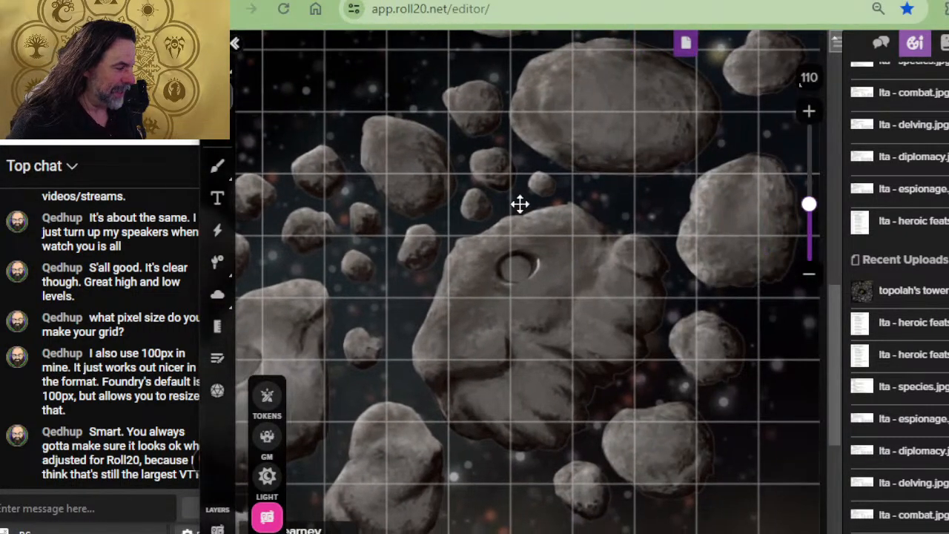
pyautogui.moveTo(547, 144)
pyautogui.mouseDown()
pyautogui.moveTo(460, 318)
pyautogui.moveTo(454, 305)
pyautogui.mouseUp()
pyautogui.moveTo(549, 170); pyautogui.dragTo(624, 380)
pyautogui.moveTo(418, 275); pyautogui.dragTo(529, 238)
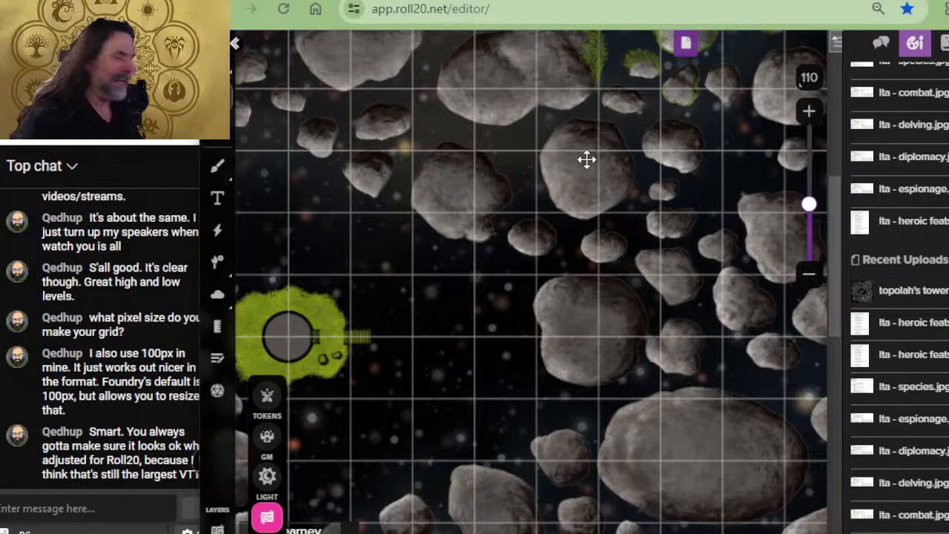
# Switch to Photoshop to view the whole gridded map, and return to Roll20 to compare the two
pyautogui.hotkey('alt', 'Tab')
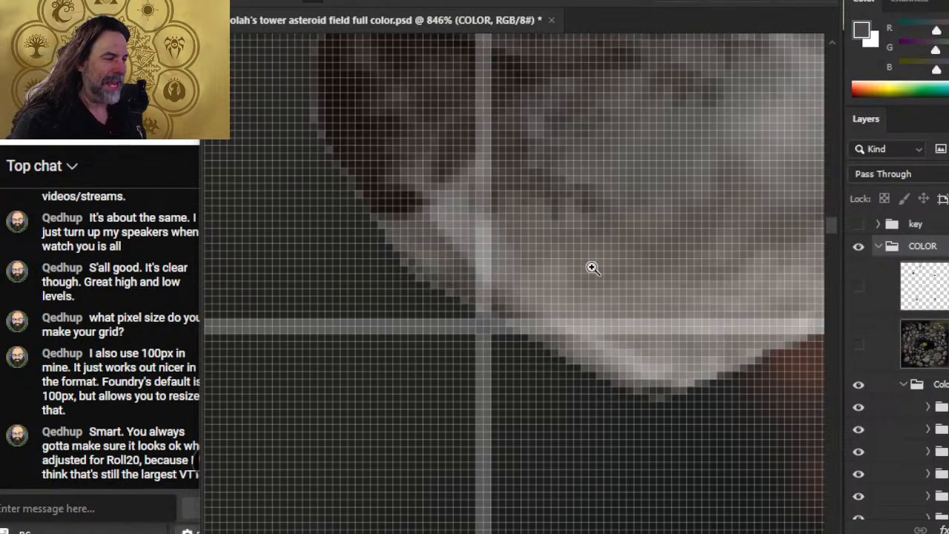
pyautogui.moveTo(665, 257); pyautogui.dragTo(466, 213)
pyautogui.moveTo(706, 284); pyautogui.dragTo(663, 303)
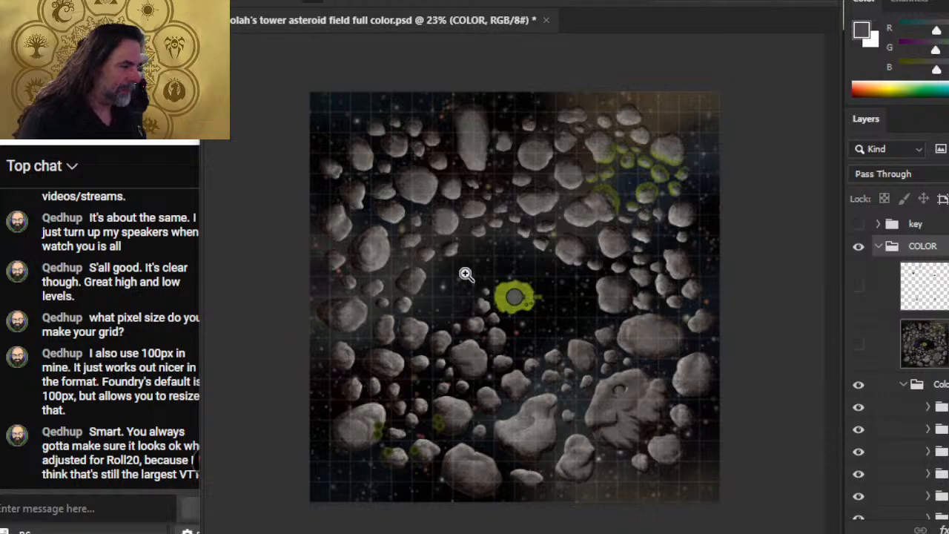
pyautogui.moveTo(464, 273); pyautogui.dragTo(508, 280)
pyautogui.hotkey('alt', 'Tab')
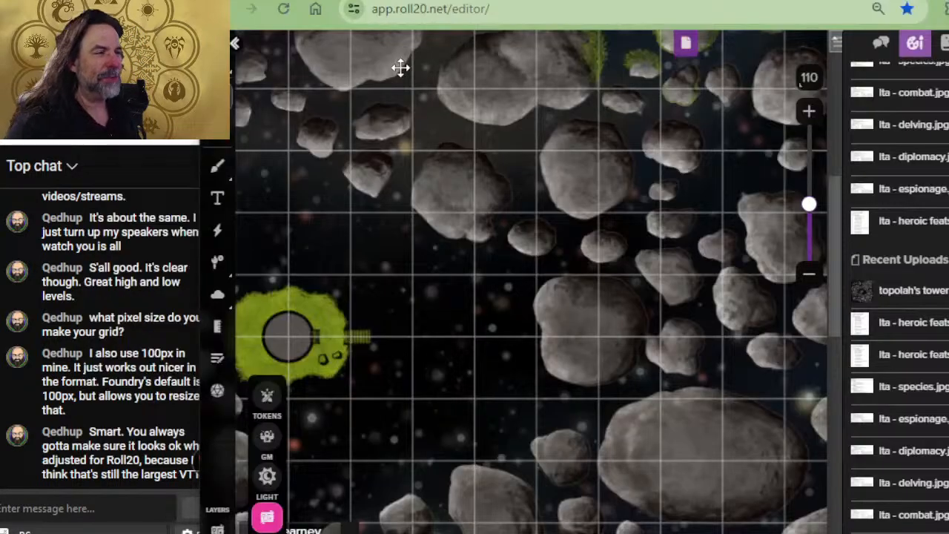
# Switch to Photoshop and hide the upper five folders in the color subgroup, leaving only the starfield background
pyautogui.hotkey('alt', 'Tab')
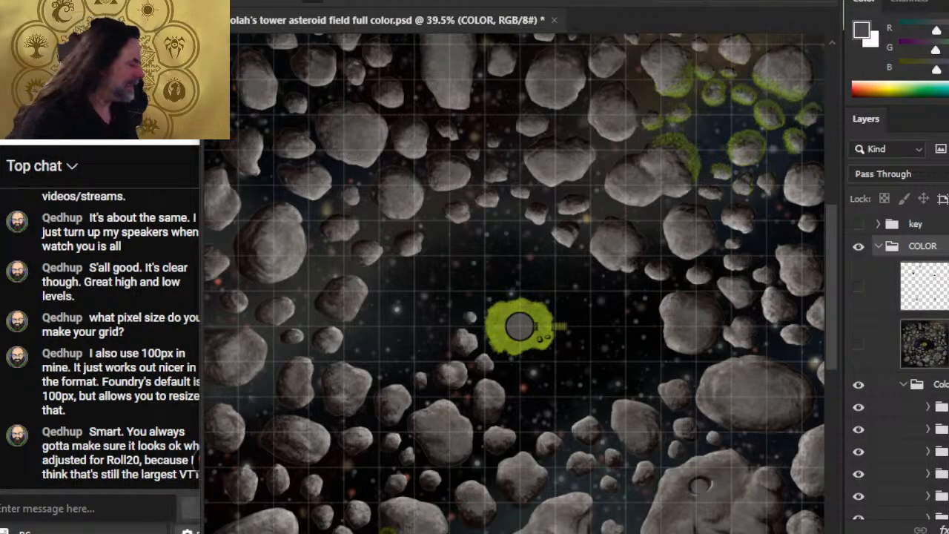
pyautogui.scroll(-4, 930, 403)
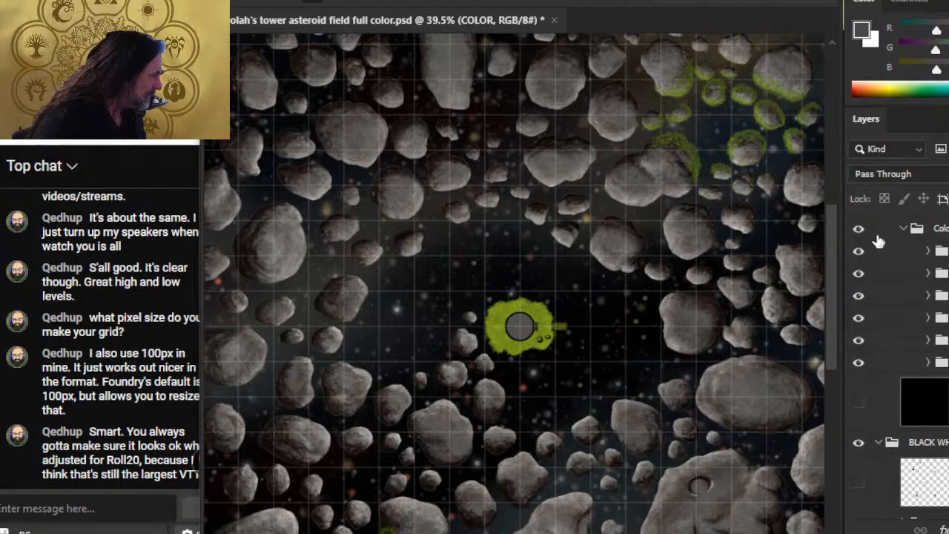
pyautogui.click(858, 250)
pyautogui.moveTo(857, 274); pyautogui.dragTo(861, 340)
pyautogui.click(860, 340)
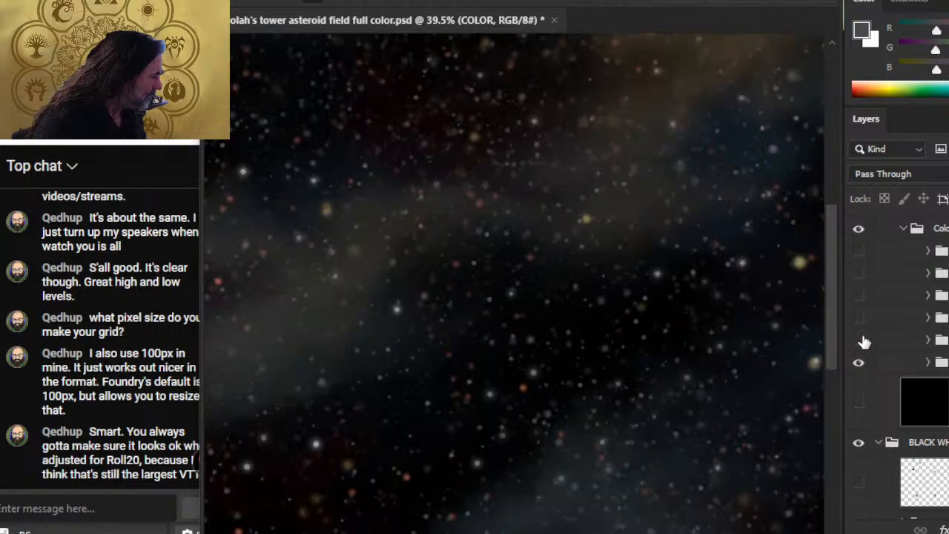
pyautogui.moveTo(708, 285); pyautogui.dragTo(621, 262)
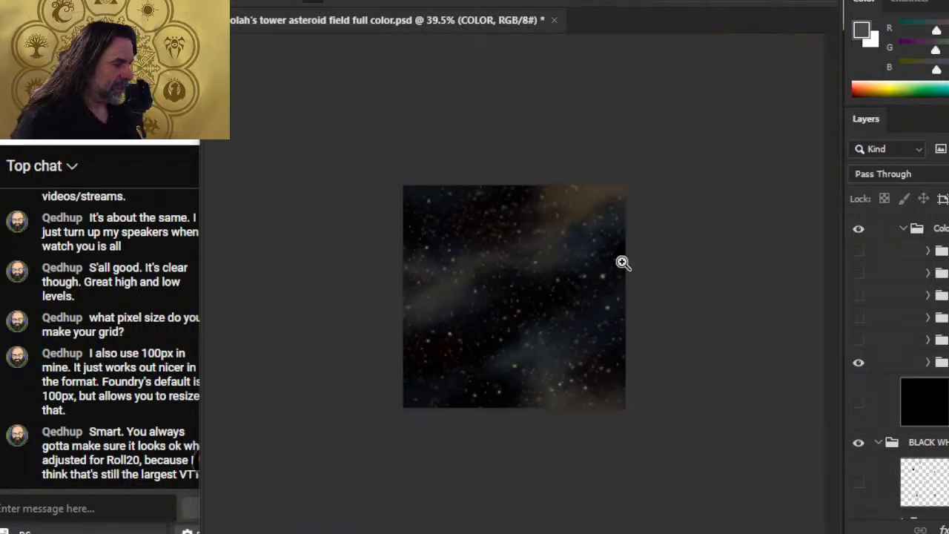
pyautogui.moveTo(486, 297); pyautogui.dragTo(546, 275)
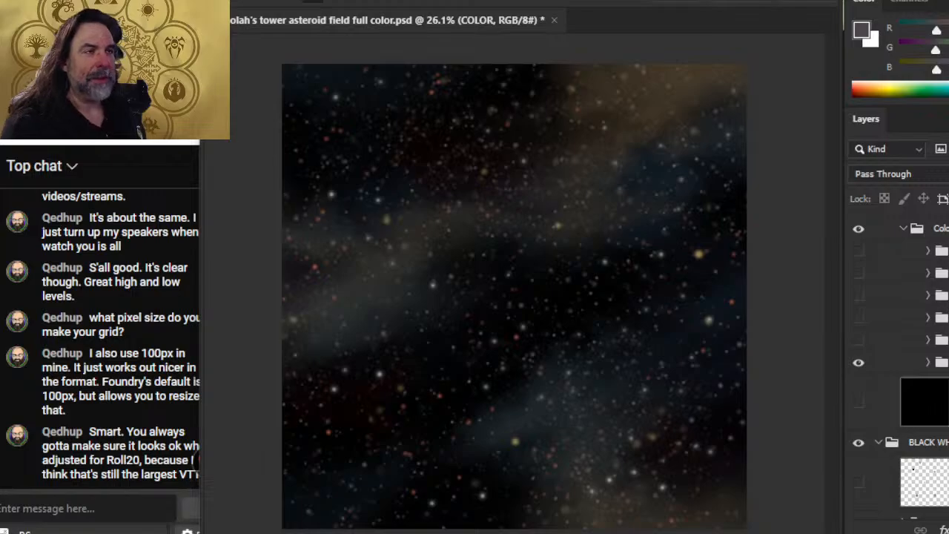
# Save the starfield on the computer as a JPEG named "20 x 20 wildspace background" at Maximum quality 12, Progressive with 3 scans
pyautogui.hotkey('alt', 'f')
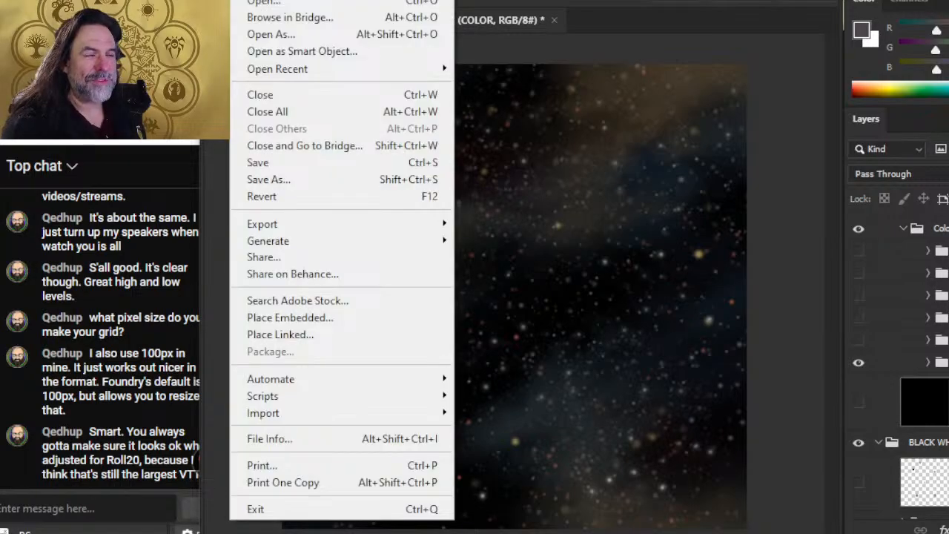
pyautogui.click(323, 180)
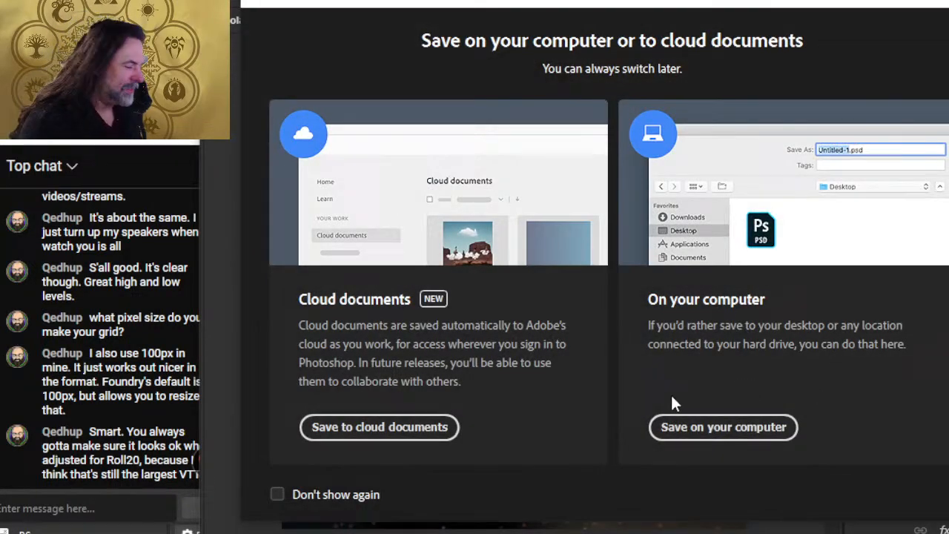
pyautogui.click(721, 428)
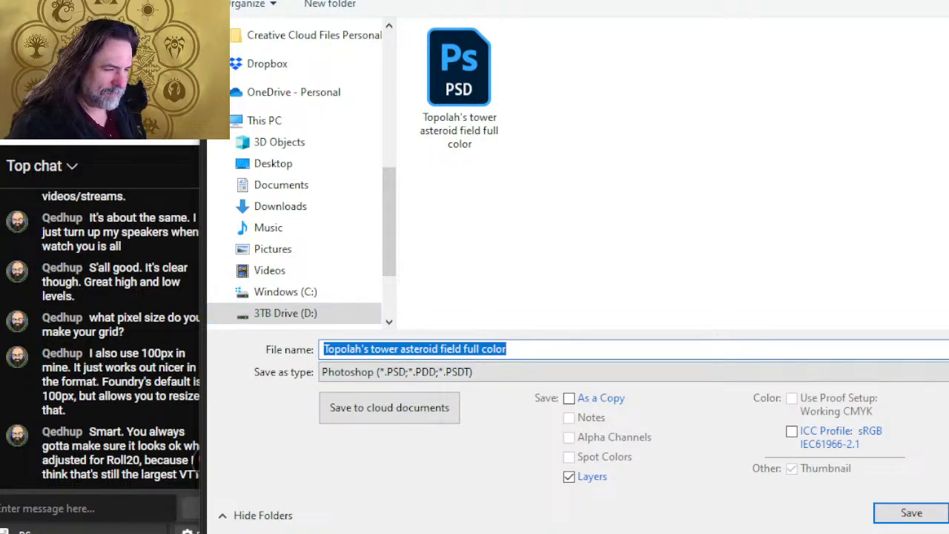
pyautogui.write('20 x 20 wildspace background')
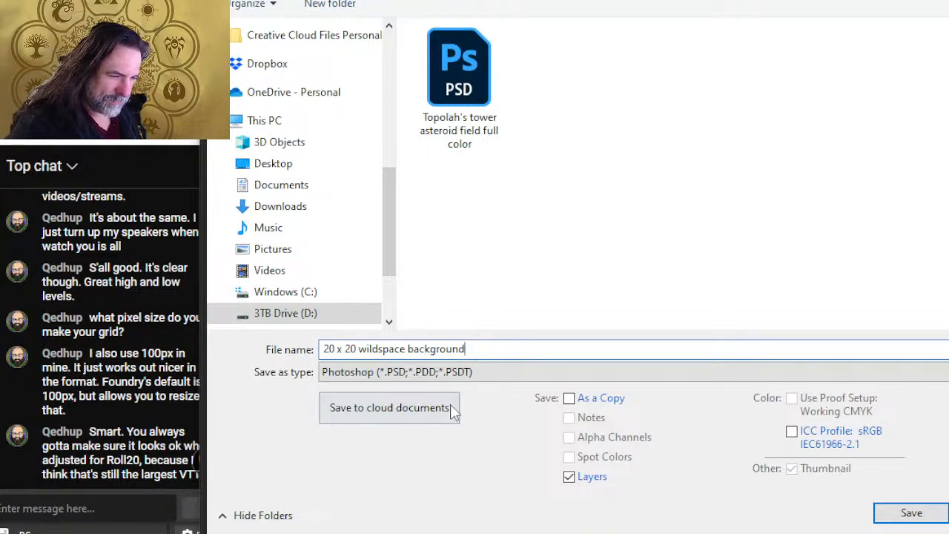
pyautogui.click(419, 372)
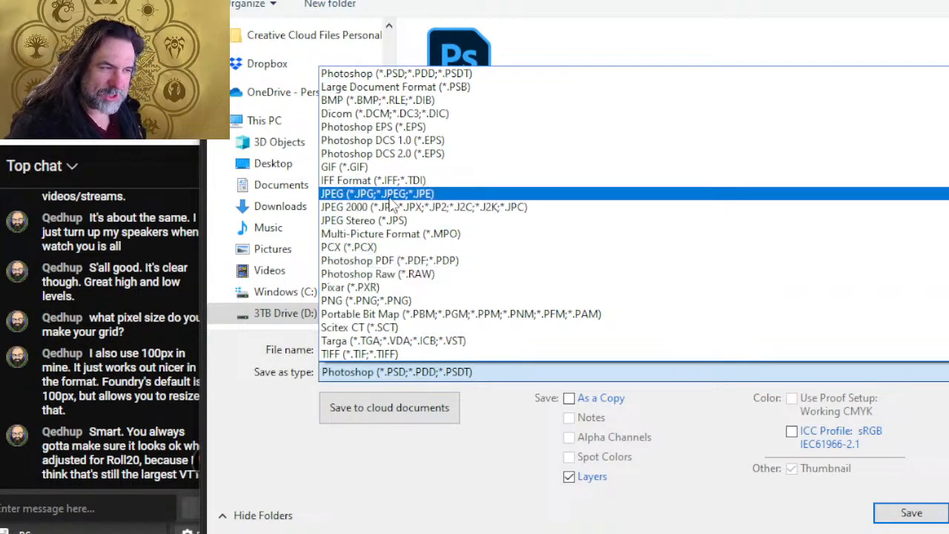
pyautogui.click(396, 193)
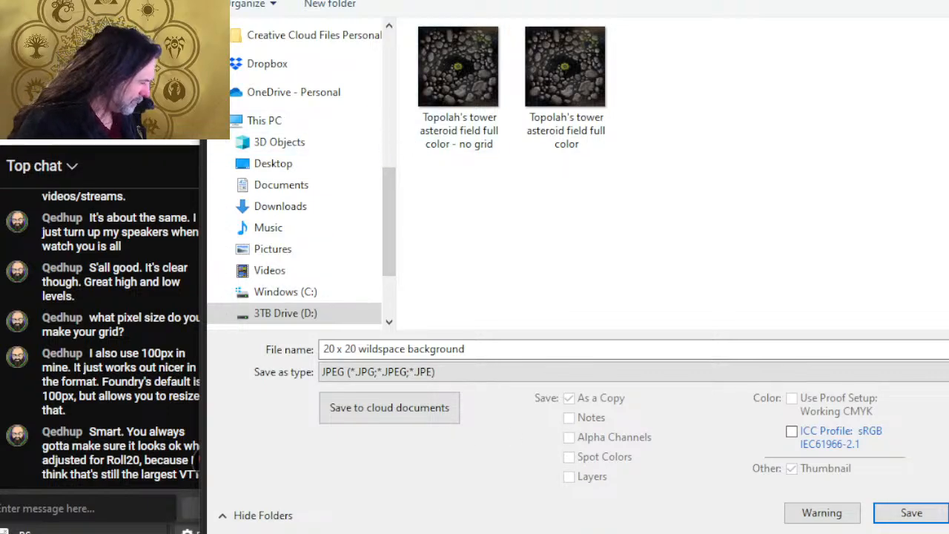
pyautogui.click(911, 514)
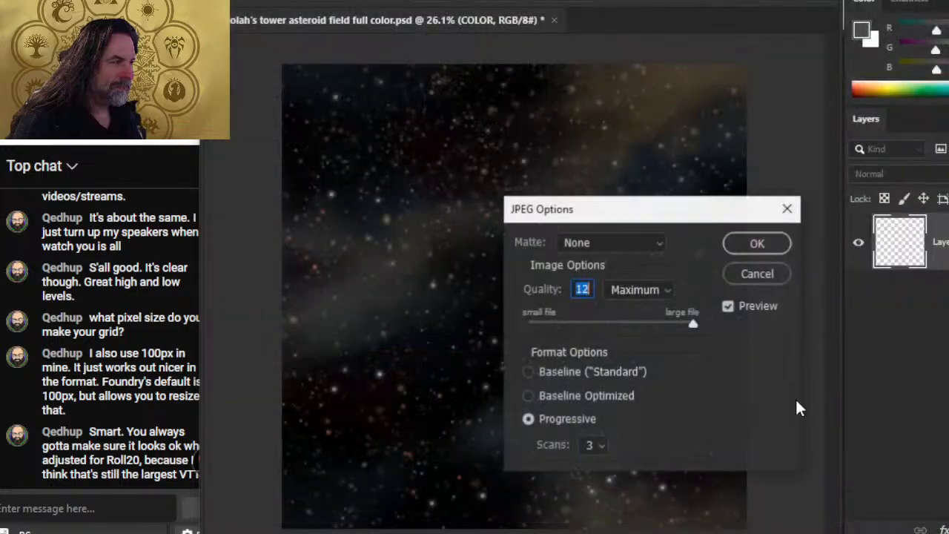
pyautogui.click(751, 245)
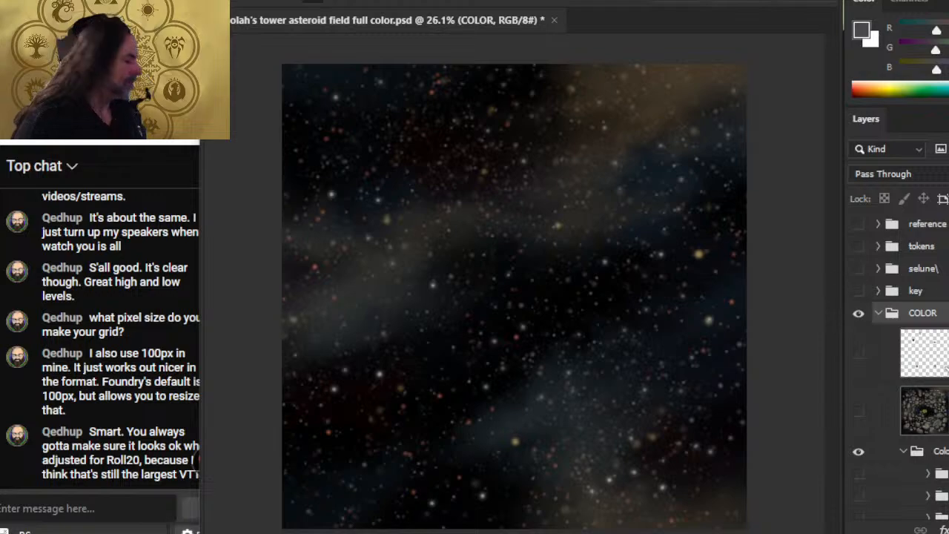
# Close the asteroid field document without saving its changes, and bring up the file-opening dialog
pyautogui.click(554, 20)
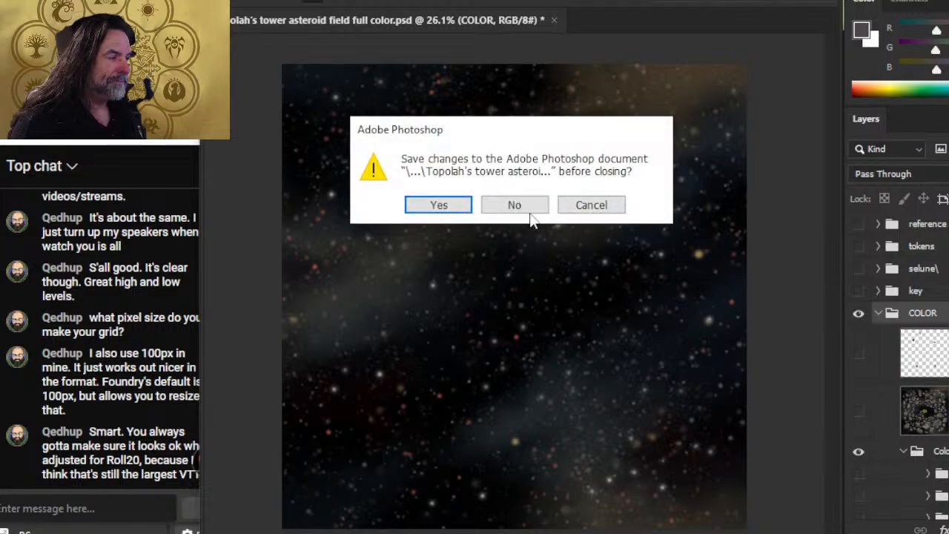
pyautogui.click(510, 204)
pyautogui.click(245, 0)
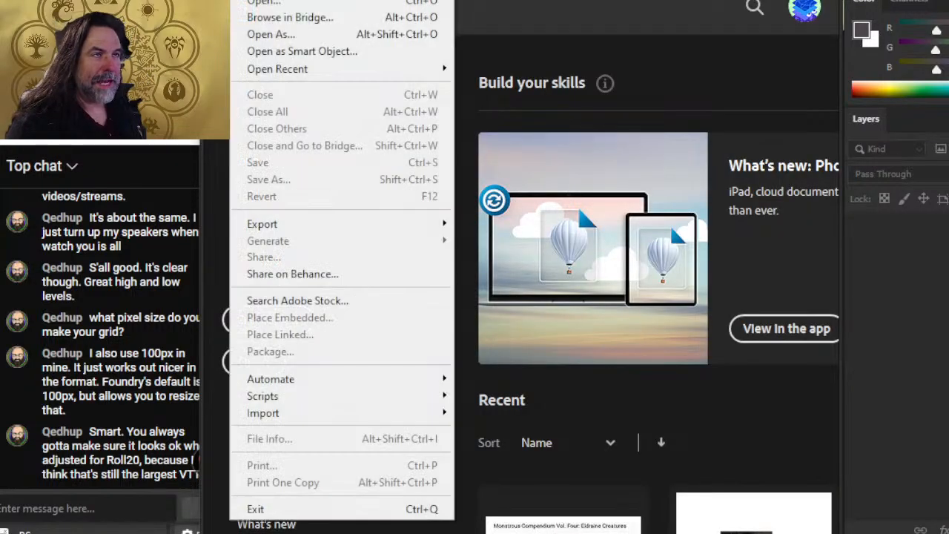
pyautogui.click(274, 5)
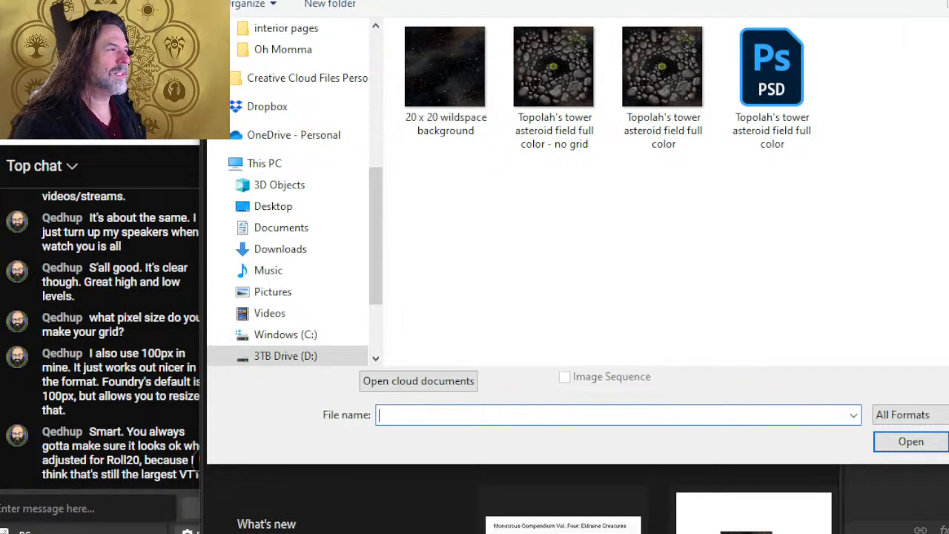
# Go up to the main project folder and look inside its tokens folder
pyautogui.hotkey('alt', 'Up')
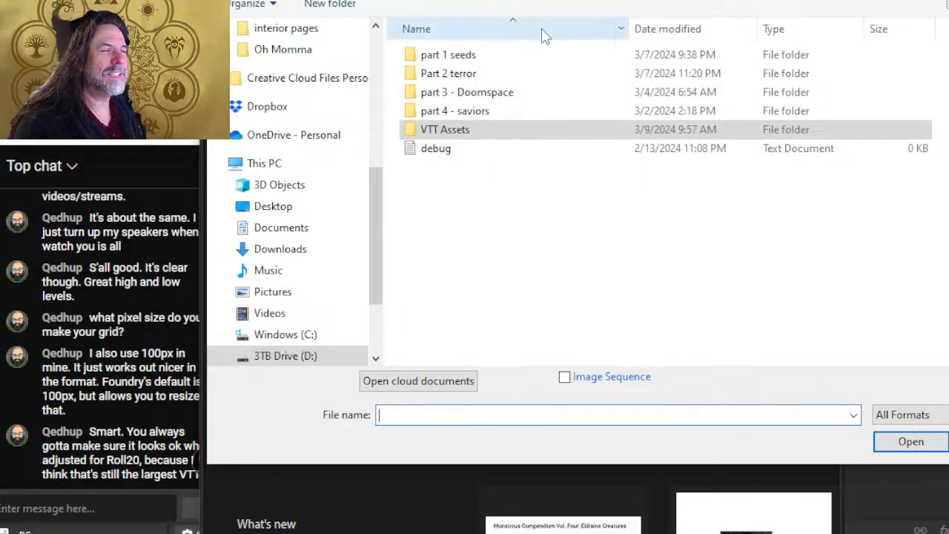
pyautogui.hotkey('alt', 'Up')
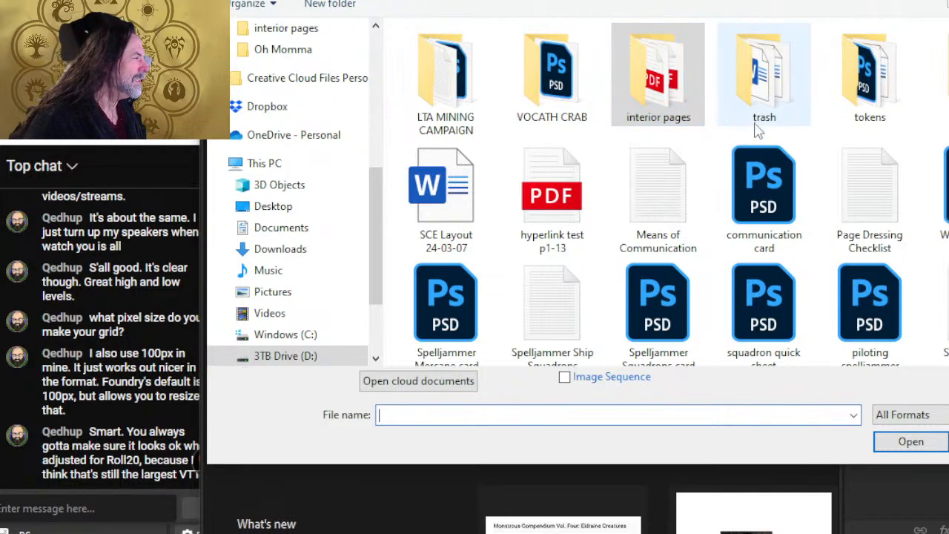
pyautogui.click(879, 107)
pyautogui.doubleClick(882, 107)
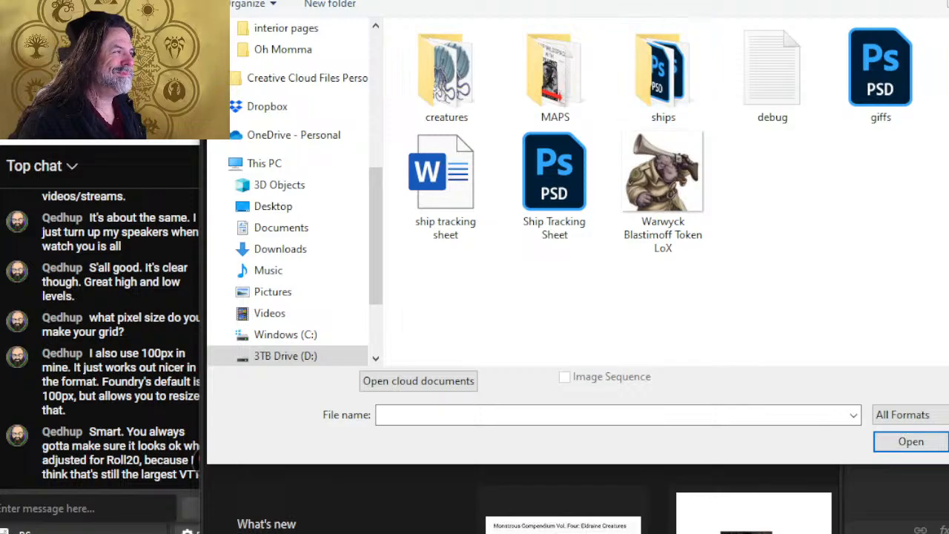
pyautogui.hotkey('alt', 'Up')
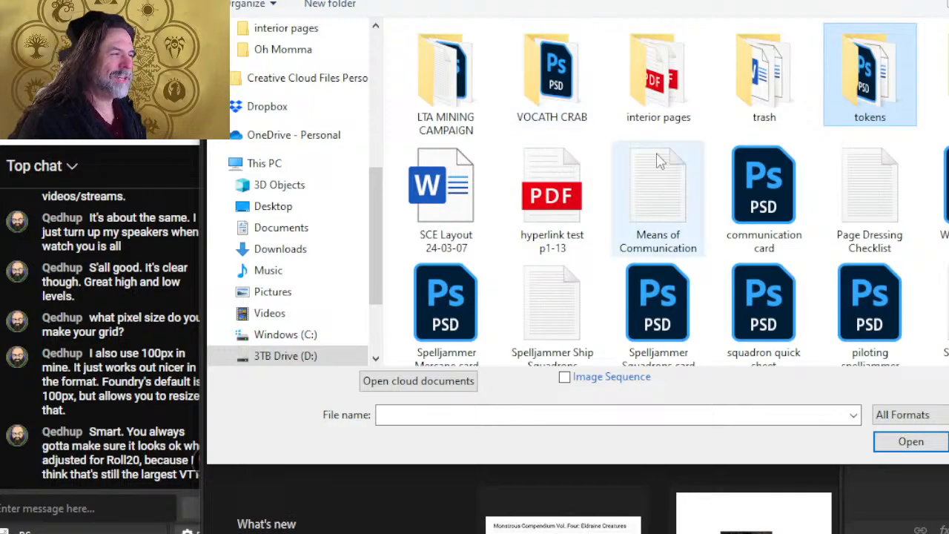
# Cut the VTT Assets folder from the DONE folder inside LoX, found under the DONE folder of interior pages
pyautogui.click(670, 88)
pyautogui.doubleClick(672, 87)
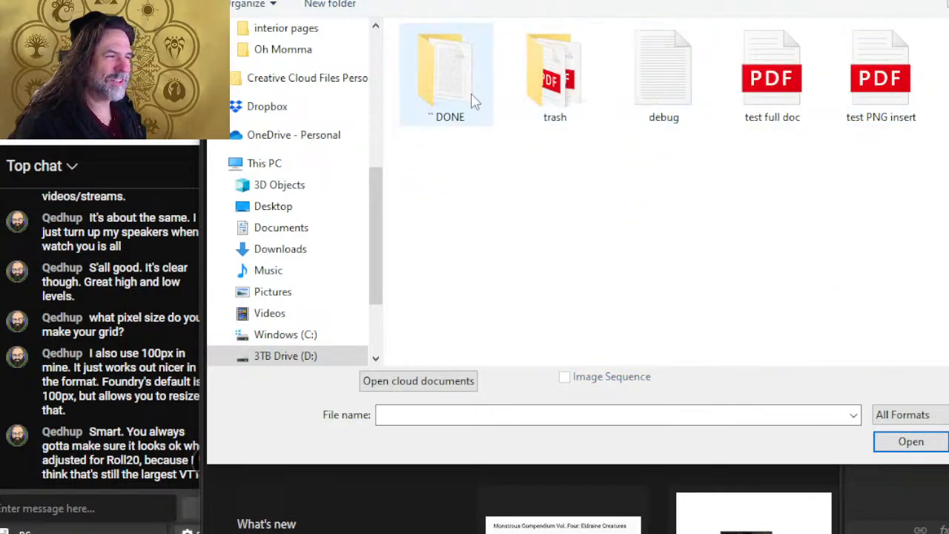
pyautogui.doubleClick(447, 105)
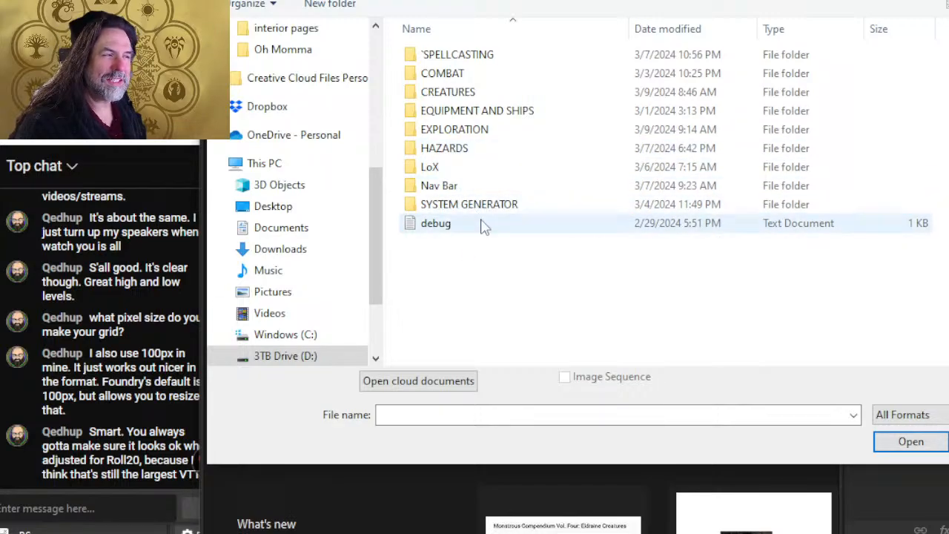
pyautogui.click(423, 169)
pyautogui.hotkey('alt', 'Left')
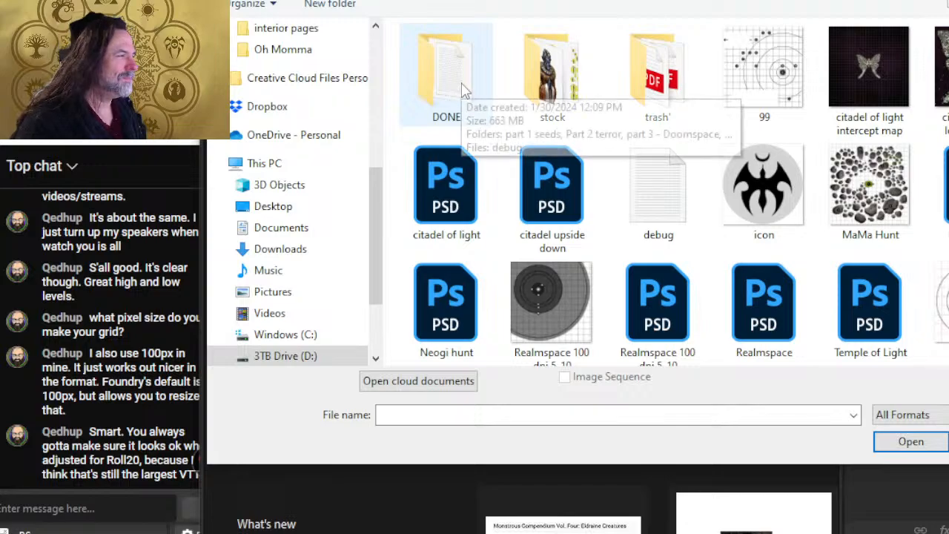
pyautogui.doubleClick(435, 83)
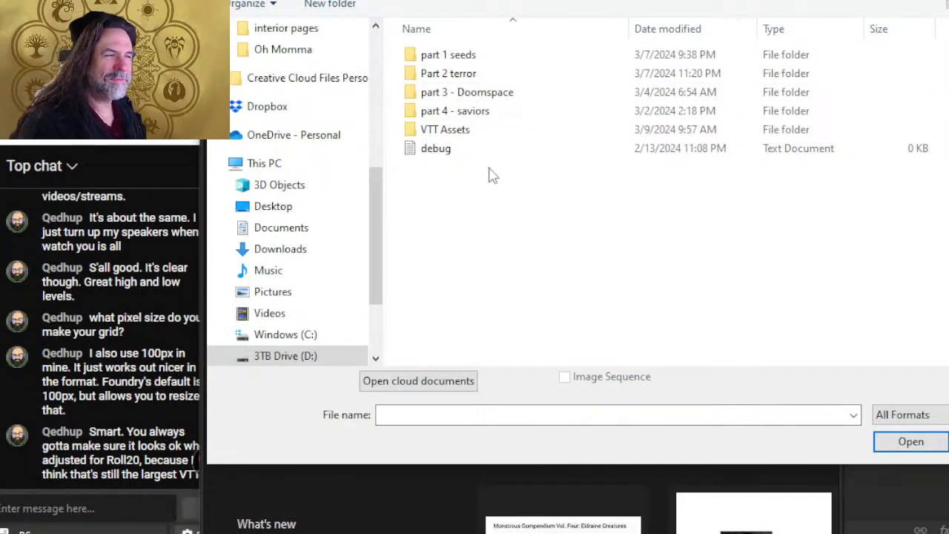
pyautogui.click(456, 132)
pyautogui.hotkey('alt', 'Left')
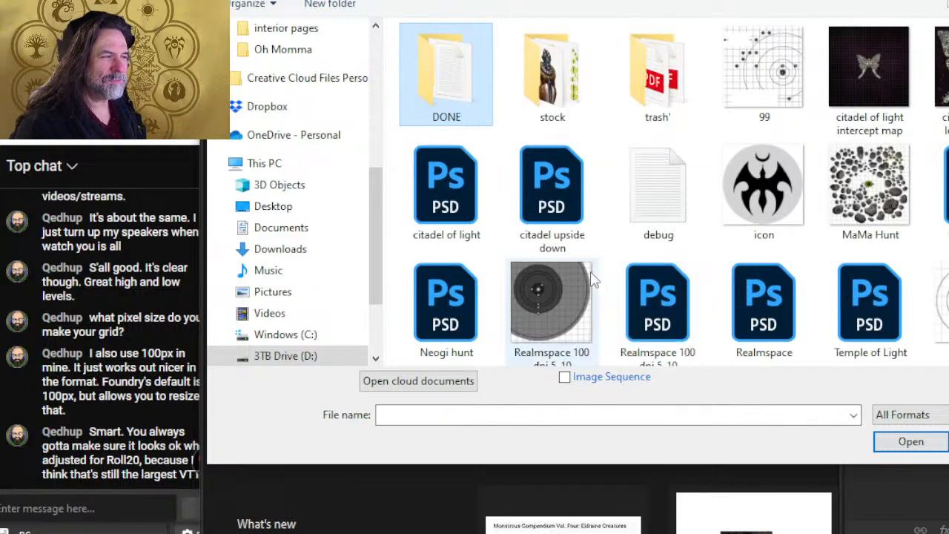
# Return to the main project folder and create a new folder there named VTT ASSETS
pyautogui.hotkey('alt', 'Left')
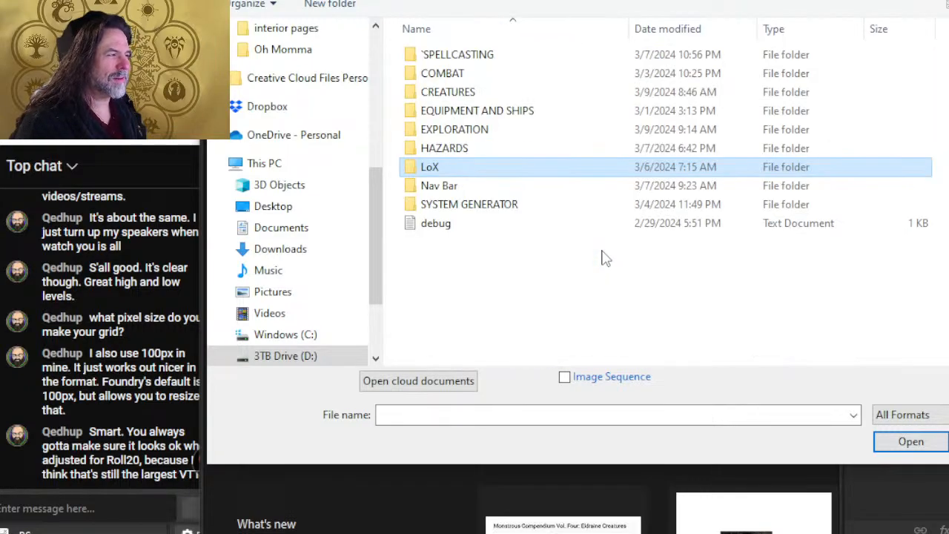
pyautogui.doubleClick(591, 172)
pyautogui.hotkey('alt', 'Left')
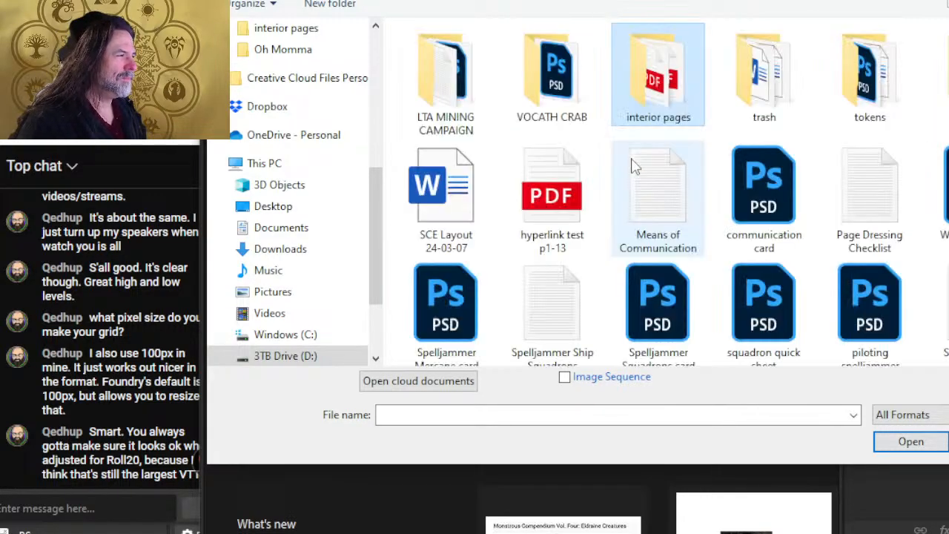
pyautogui.rightClick(816, 137)
pyautogui.moveTo(786, 319)
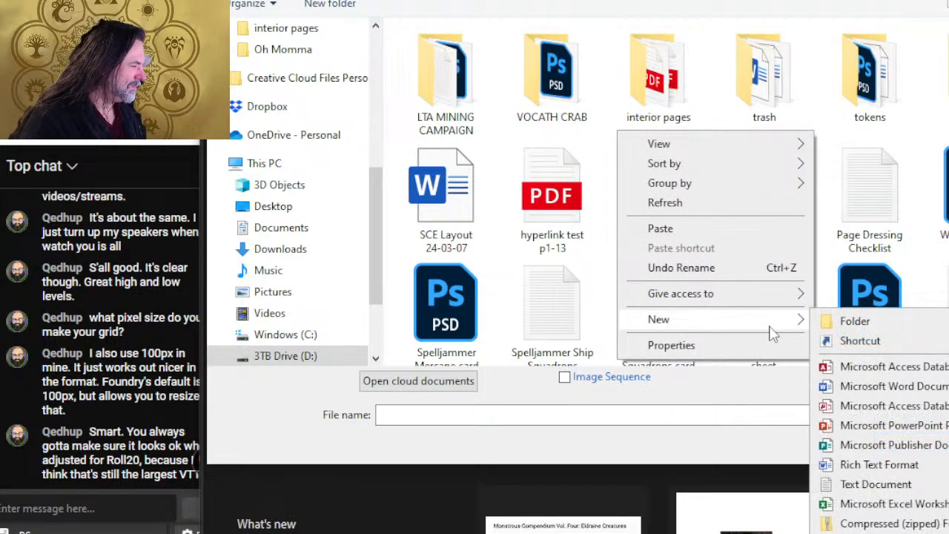
pyautogui.click(856, 320)
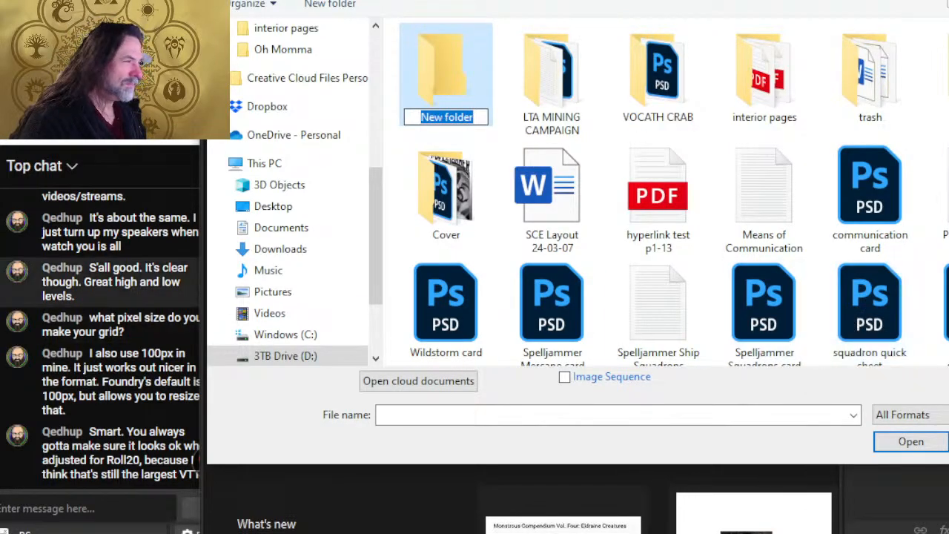
pyautogui.write('VTT A')
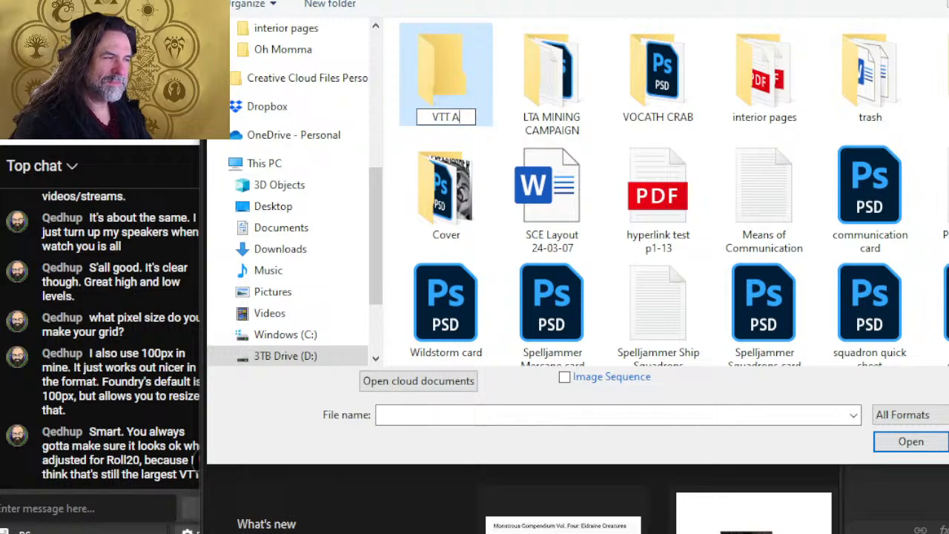
pyautogui.write('SSETS')
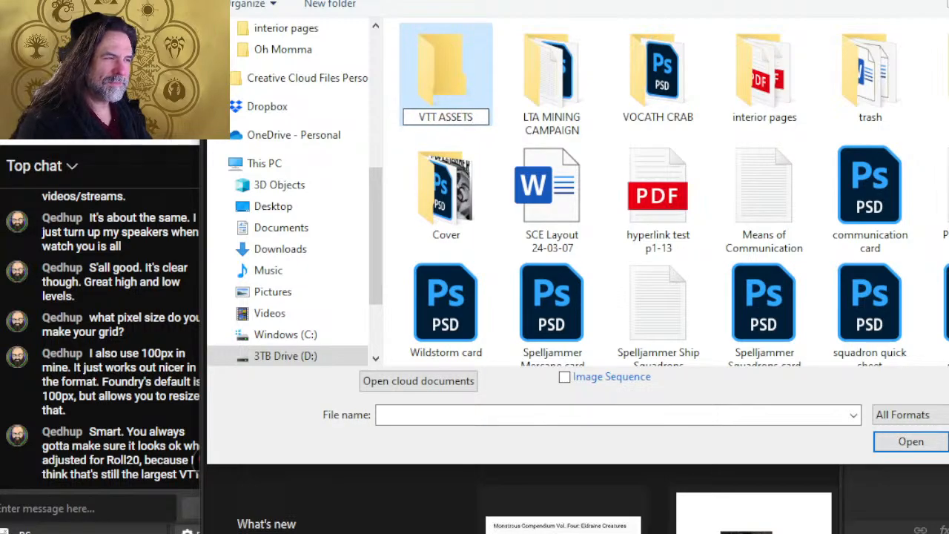
pyautogui.press('Return')
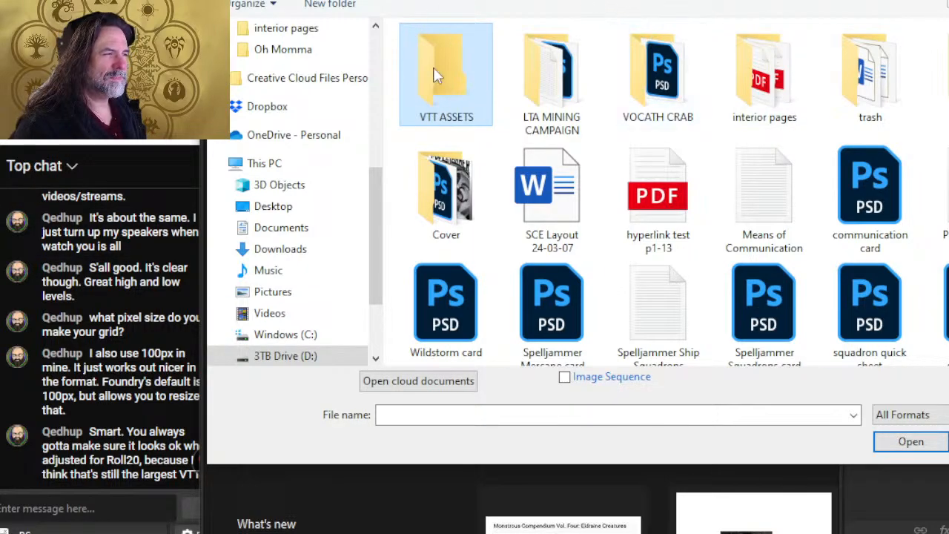
# Paste the cut VTT Assets folder into the new VTT ASSETS folder
pyautogui.doubleClick(460, 88)
pyautogui.hotkey('ctrl', 'v')
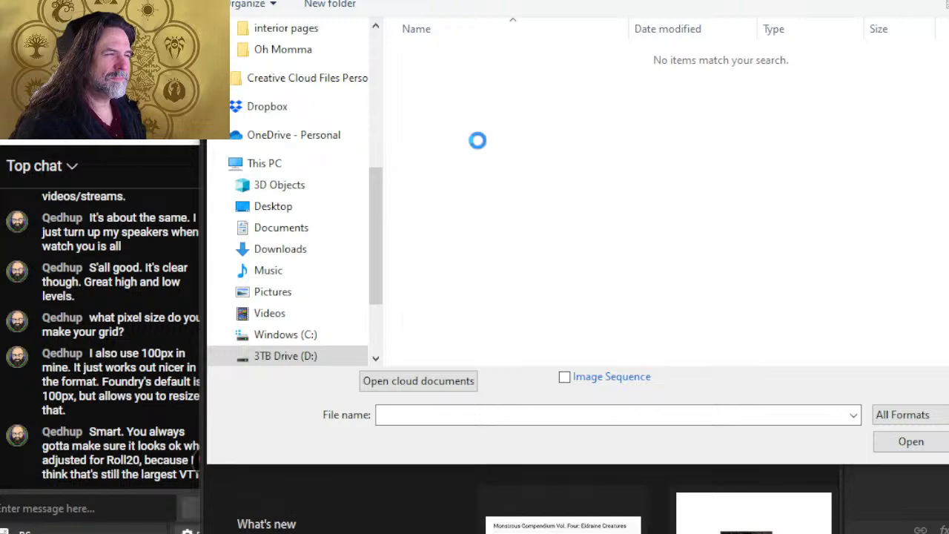
pyautogui.click(466, 104)
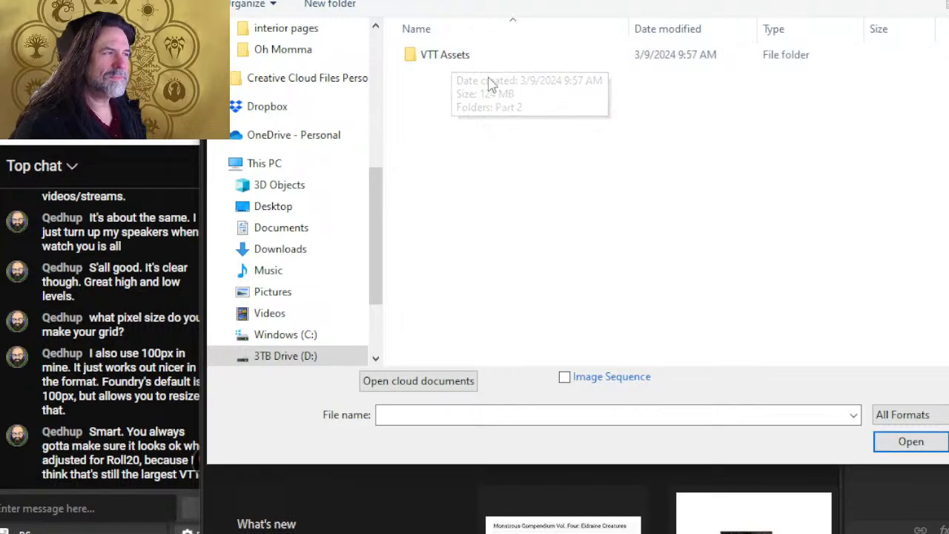
# Move the nested VTT Assets folder up one level so it merges with the VTT ASSETS folder of the main project folder
pyautogui.click(469, 59)
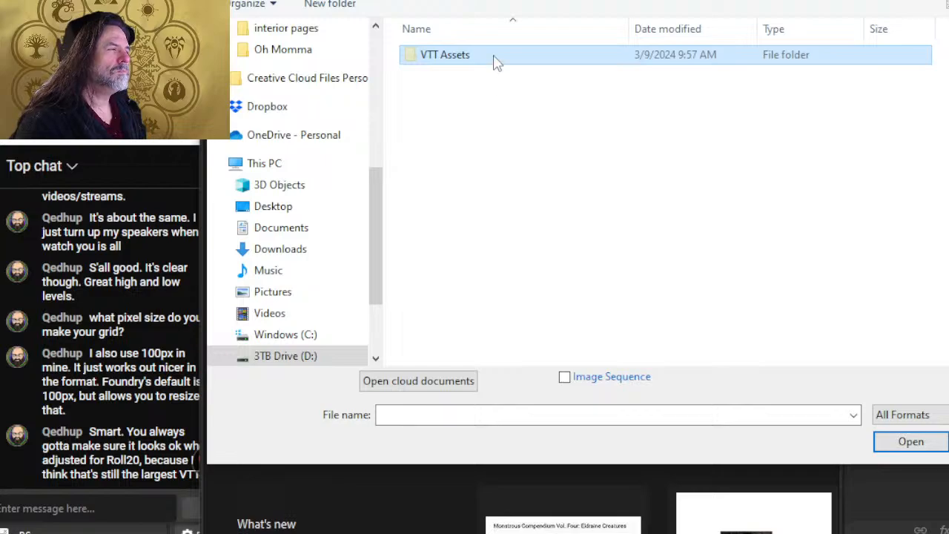
pyautogui.hotkey('alt', 'Up')
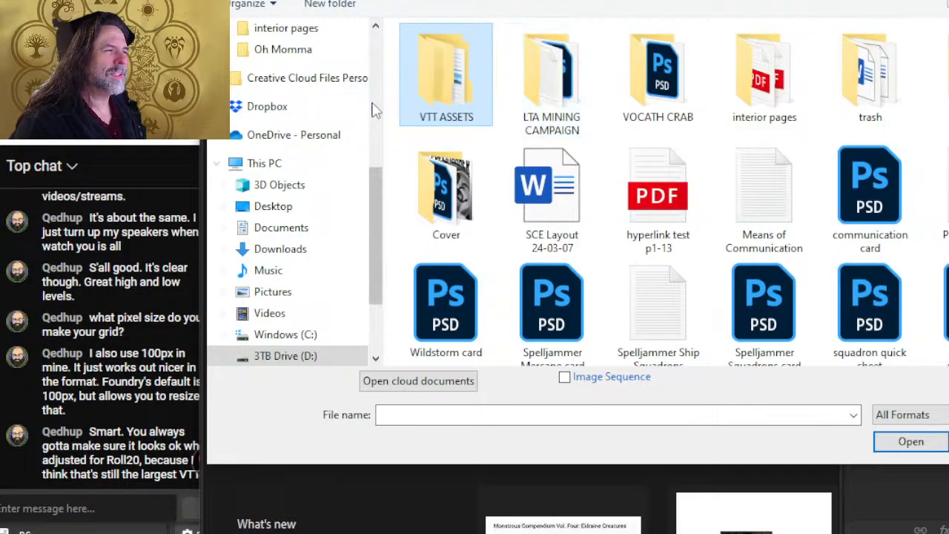
pyautogui.click(604, 148)
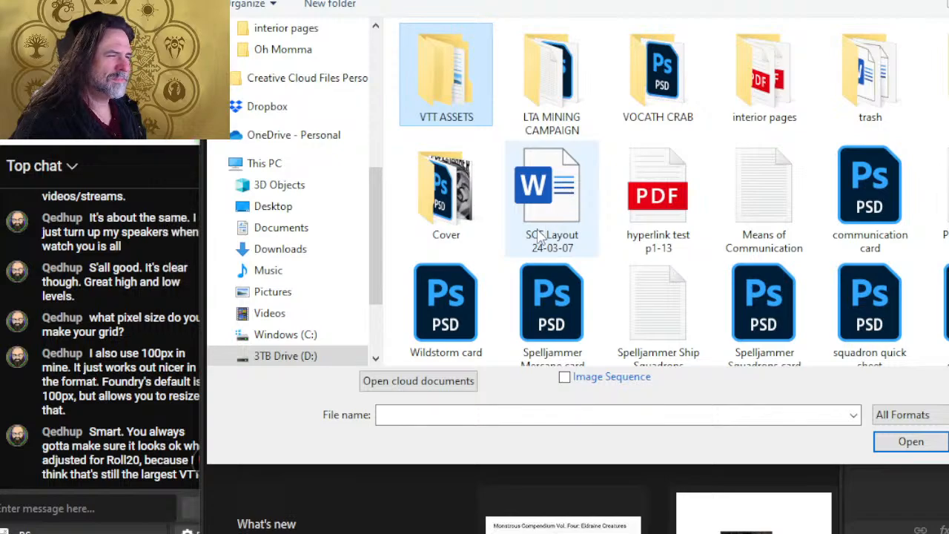
# Check the contents of VTT ASSETS and its Part 2 subfolder, and return to the VTT ASSETS level
pyautogui.doubleClick(433, 124)
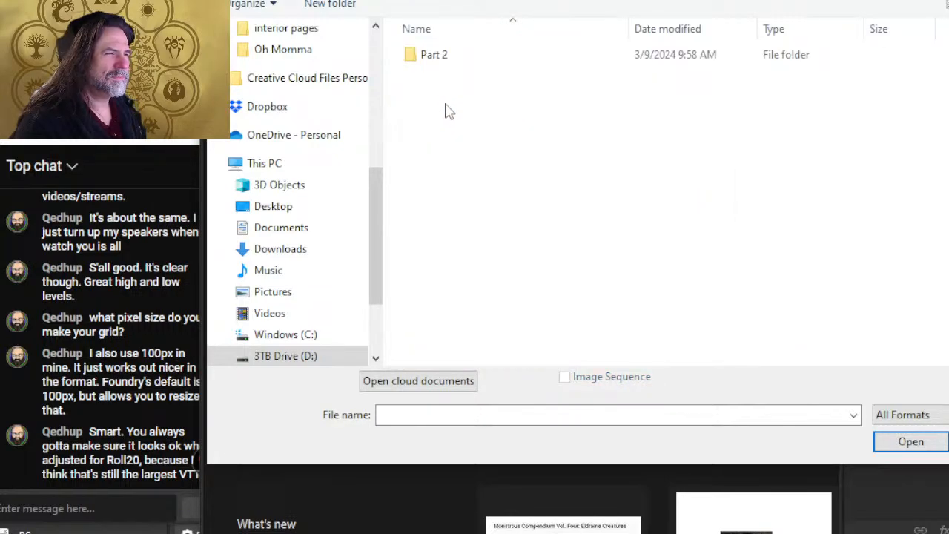
pyautogui.doubleClick(436, 60)
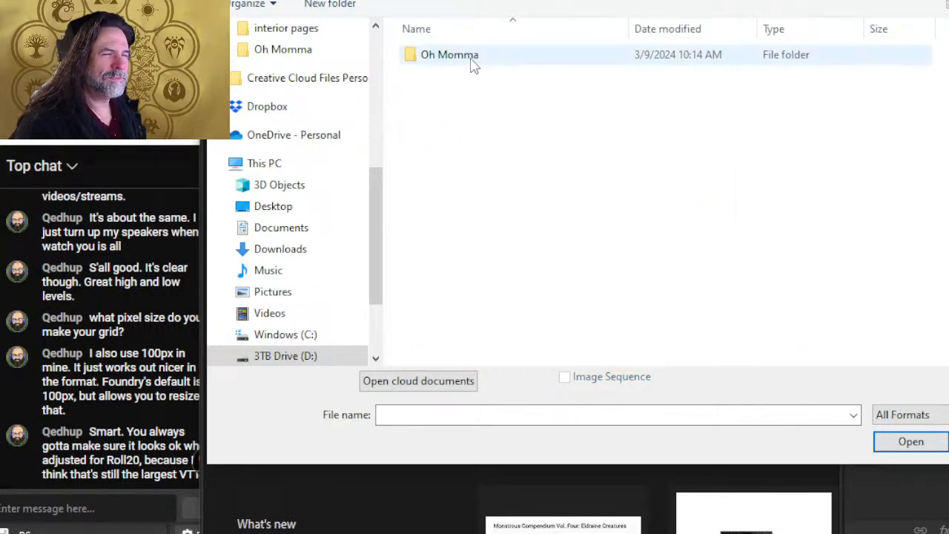
pyautogui.hotkey('alt', 'Left')
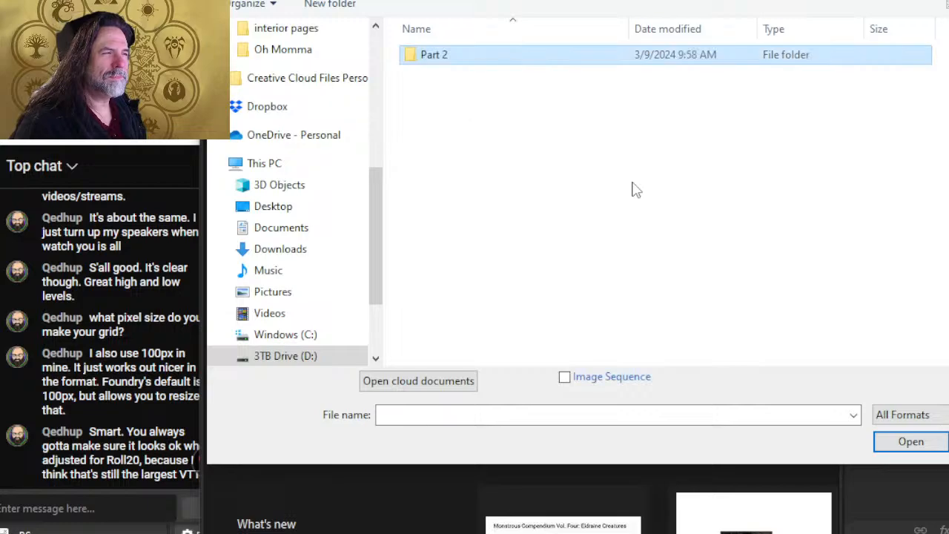
# Create a new folder named Light of Xaryxis inside the VTT ASSETS folder
pyautogui.hotkey('alt', 'Left')
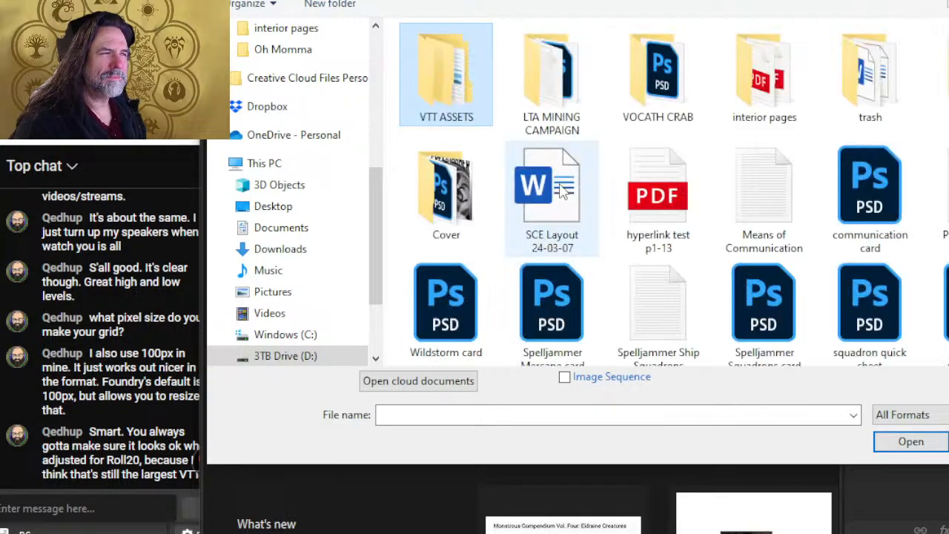
pyautogui.doubleClick(449, 101)
pyautogui.rightClick(451, 107)
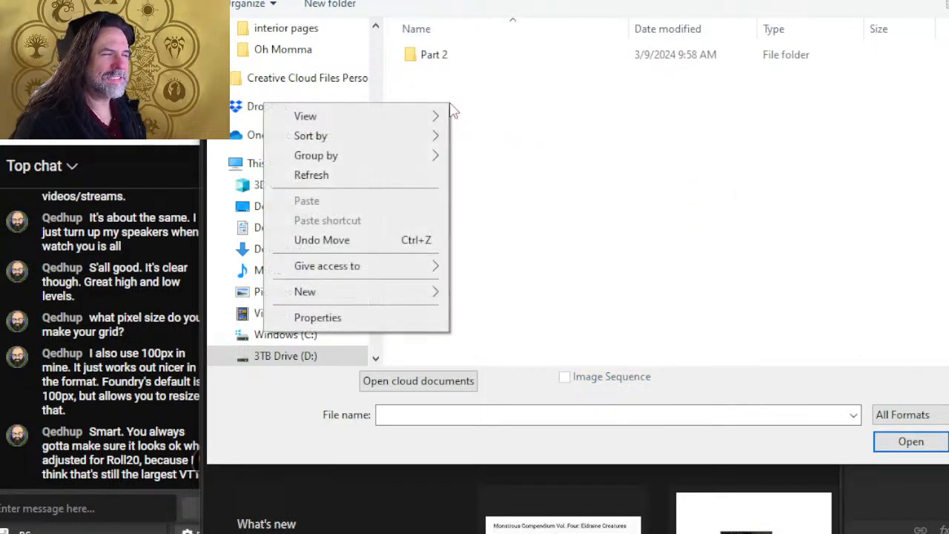
pyautogui.moveTo(379, 293)
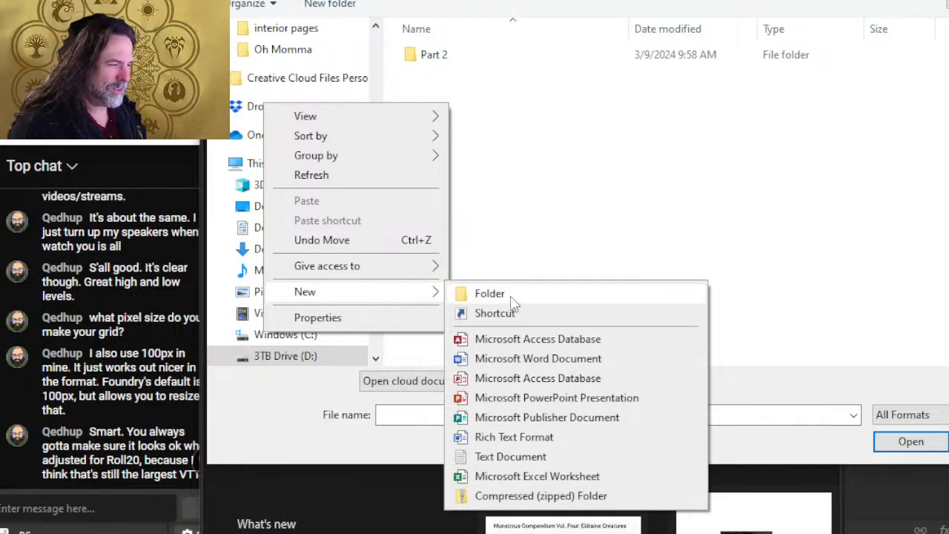
pyautogui.click(482, 293)
pyautogui.write('Ligh')
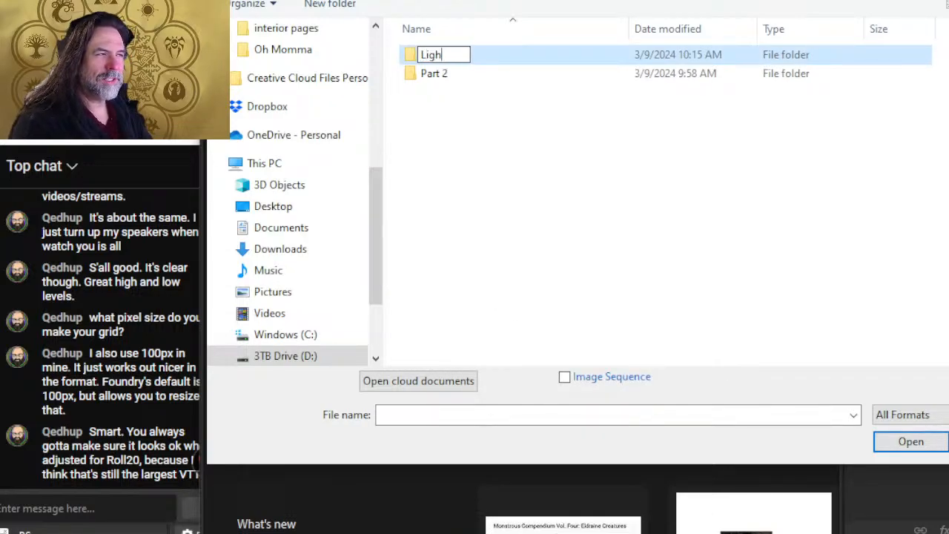
pyautogui.write('t of Xaryxis')
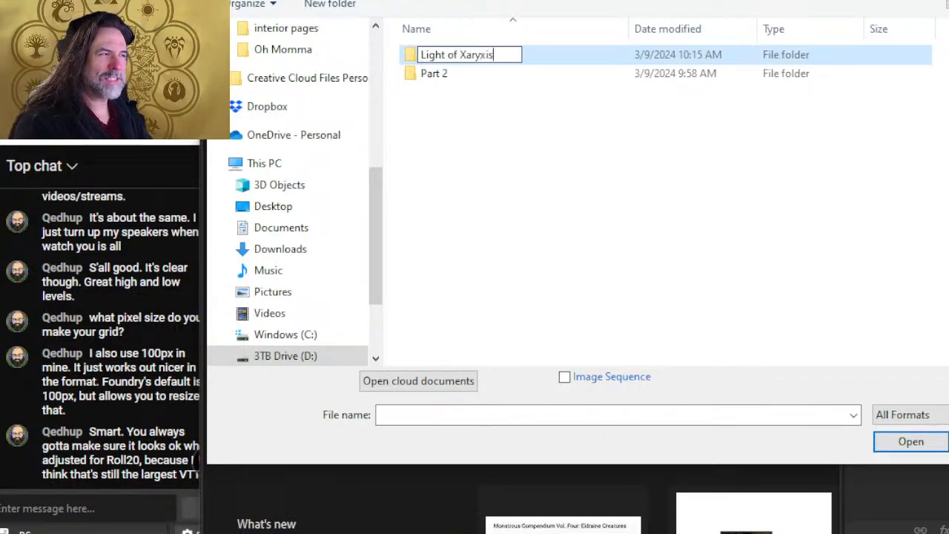
pyautogui.press('Return')
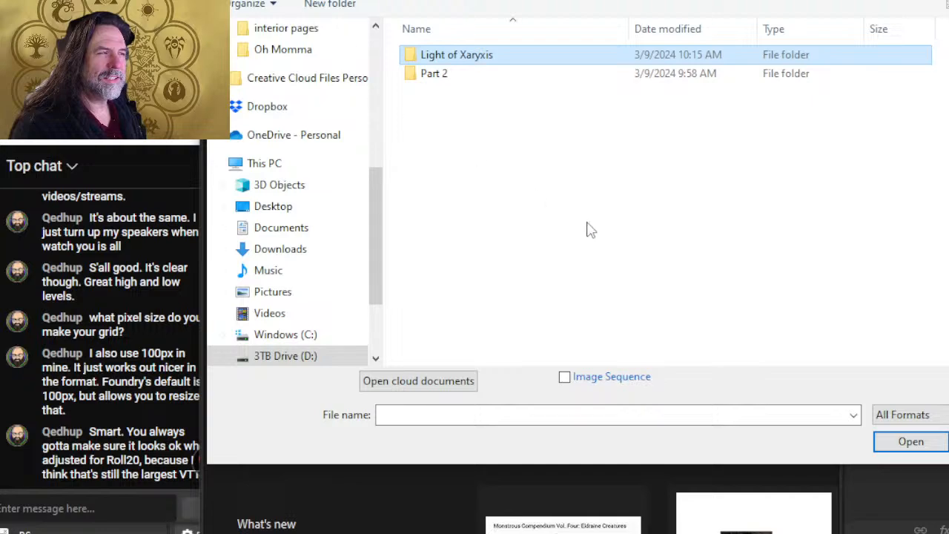
# Move the Part 2 folder into Light of Xaryxis and check the map files in its Oh Momma subfolder
pyautogui.moveTo(427, 77)
pyautogui.mouseDown()
pyautogui.moveTo(437, 65)
pyautogui.moveTo(429, 59)
pyautogui.mouseUp()
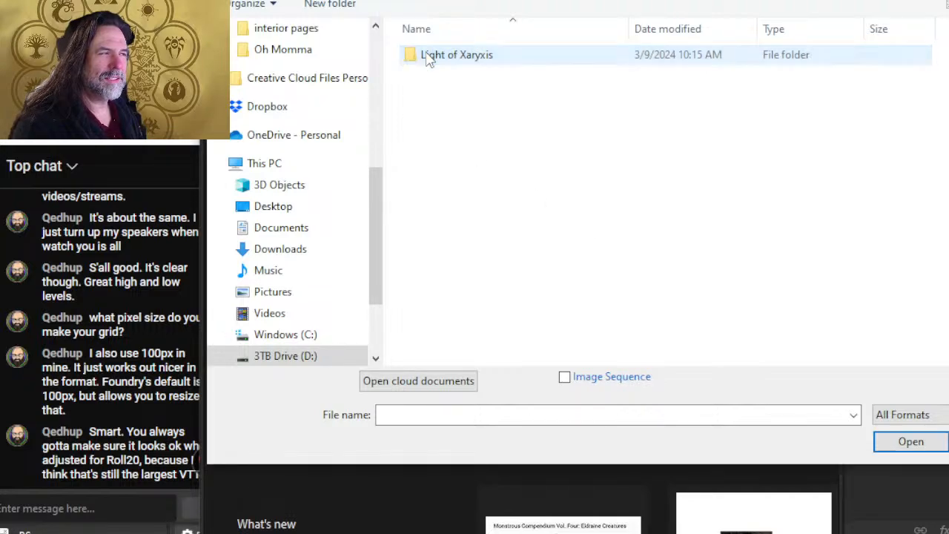
pyautogui.doubleClick(474, 64)
pyautogui.click(437, 65)
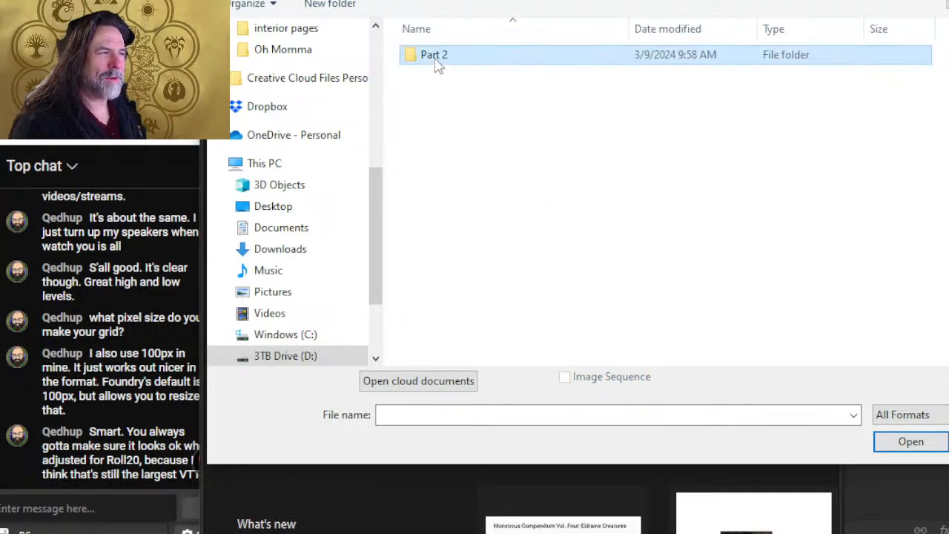
pyautogui.doubleClick(437, 65)
pyautogui.doubleClick(438, 65)
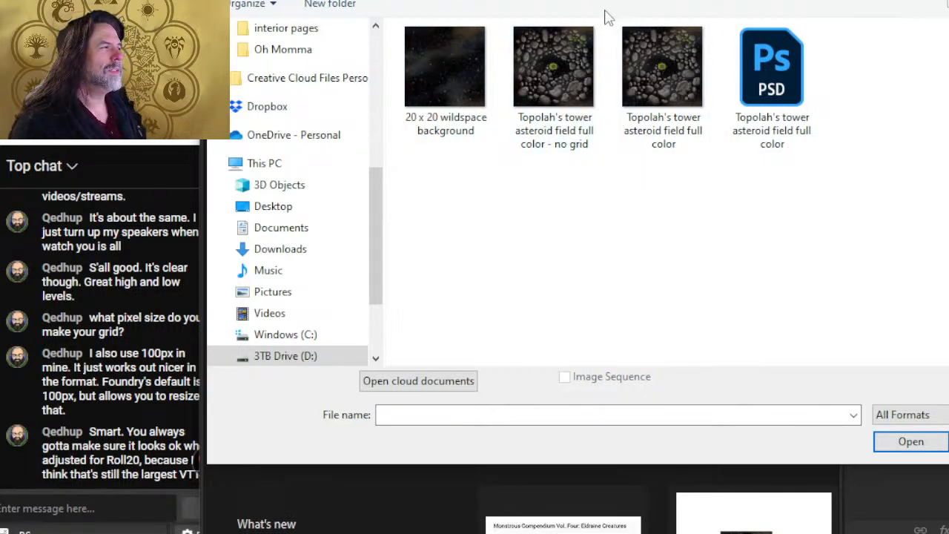
# Return to the main project folder and open the Vessel Tokens PSD by way of the ships folder
pyautogui.hotkey('alt', 'Up')
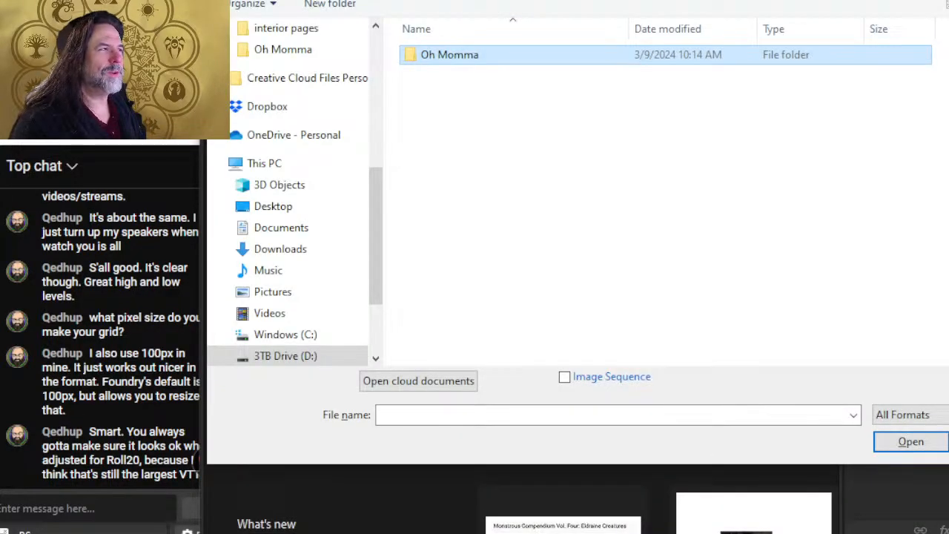
pyautogui.hotkey('alt', 'Up')
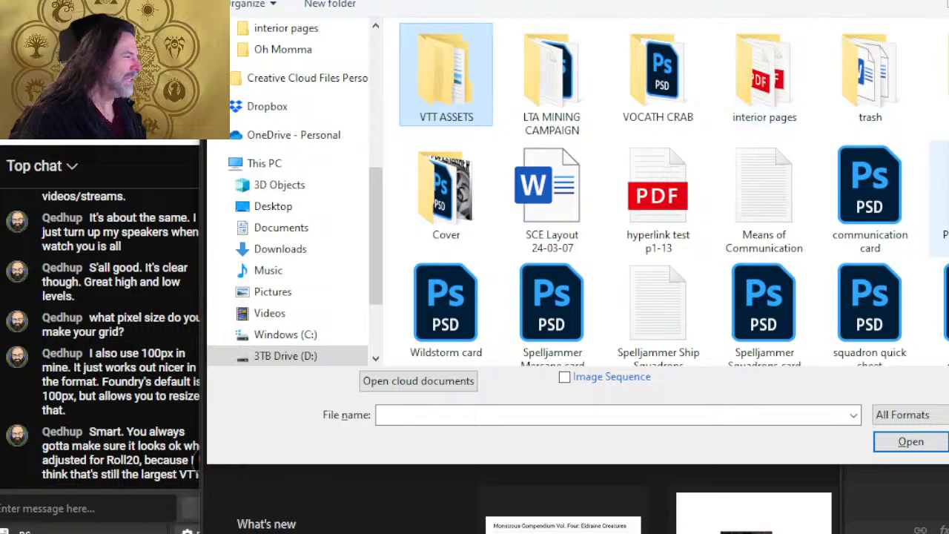
pyautogui.click(939, 74)
pyautogui.doubleClick(939, 74)
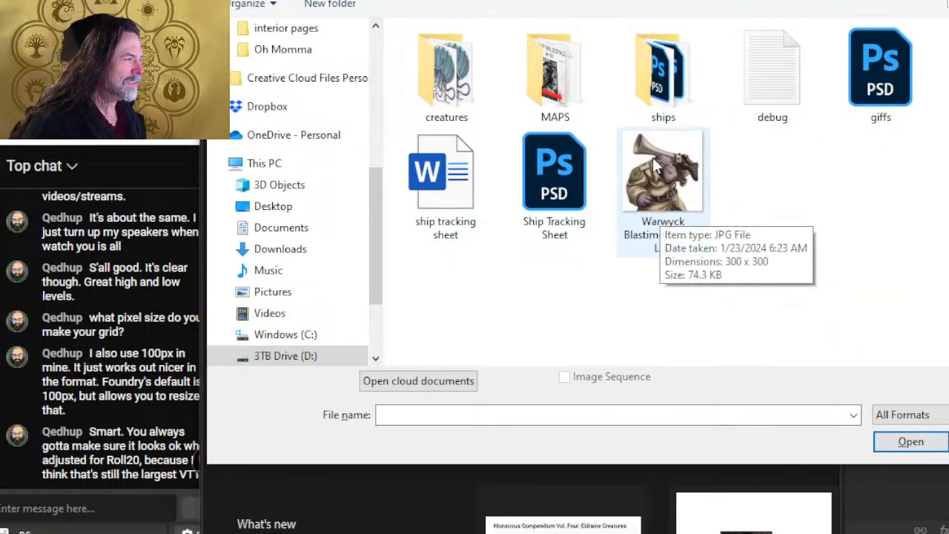
pyautogui.click(657, 121)
pyautogui.doubleClick(657, 121)
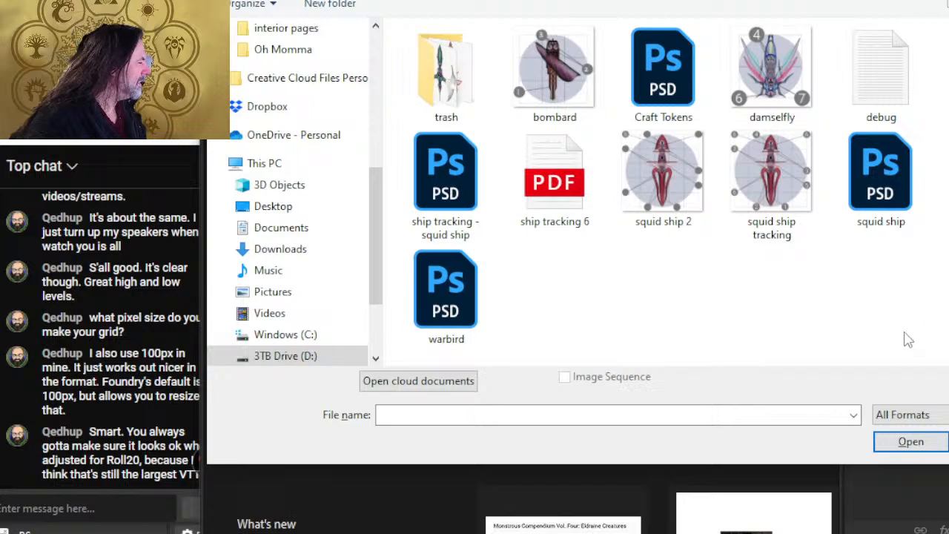
pyautogui.doubleClick(945, 180)
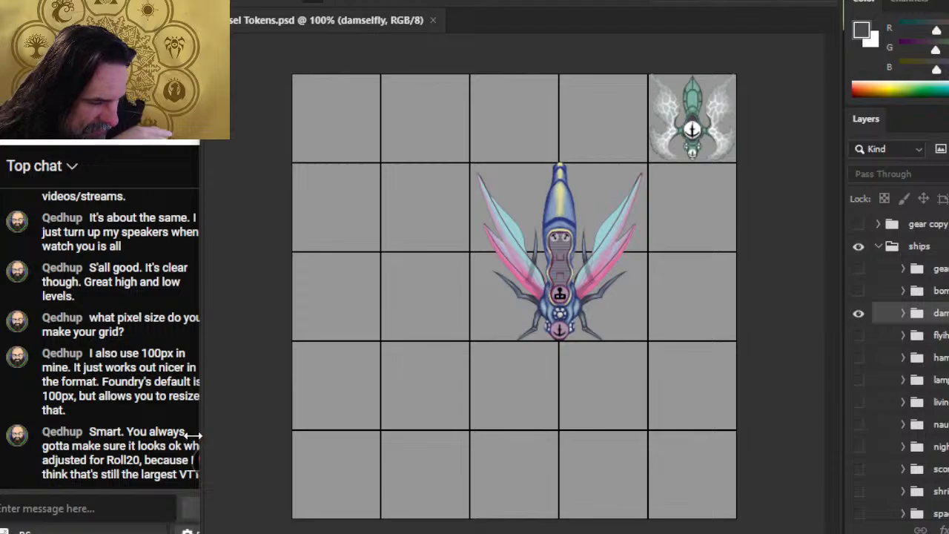
# Widen the live chat window so that whole message lines fit
pyautogui.moveTo(193, 435); pyautogui.dragTo(215, 443)
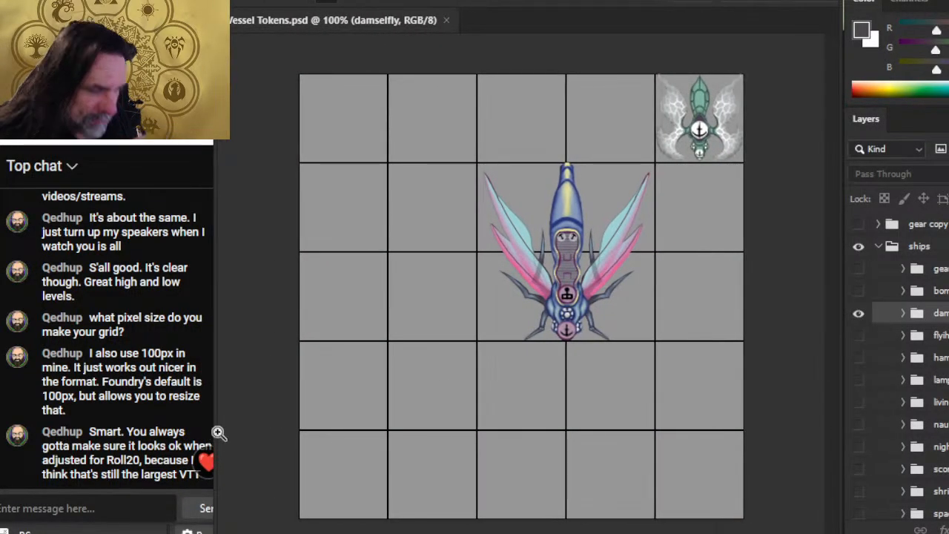
pyautogui.hotkey('alt', 'Tab')
pyautogui.hotkey('alt', 'Tab')
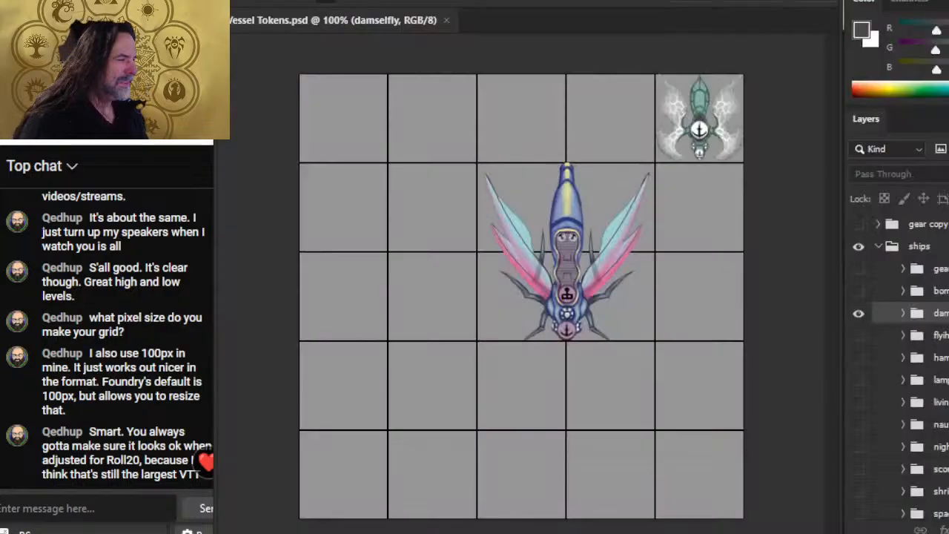
# In the ships group, hide the damselfly and show the living ship
pyautogui.click(862, 315)
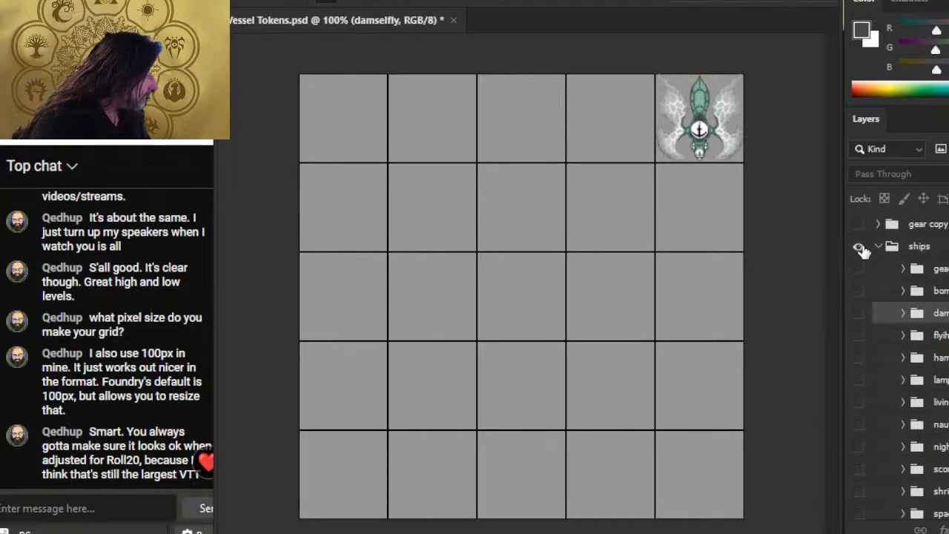
pyautogui.scroll(-5, 871, 267)
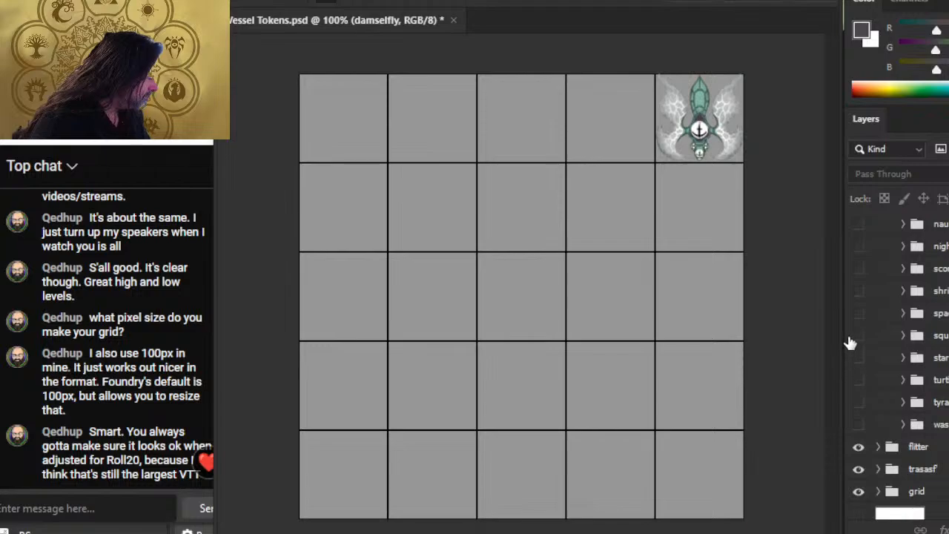
pyautogui.scroll(1, 851, 286)
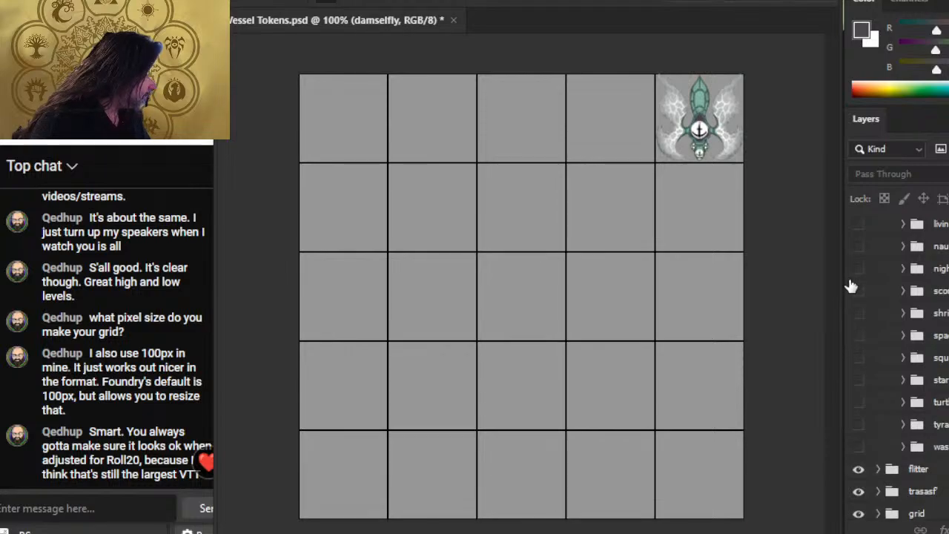
pyautogui.scroll(2, 851, 286)
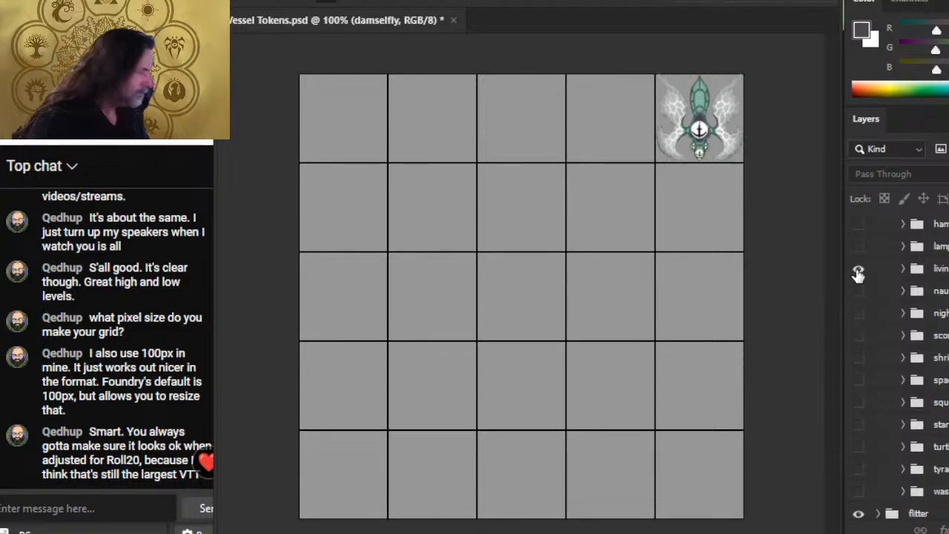
pyautogui.click(858, 271)
pyautogui.scroll(-6, 858, 274)
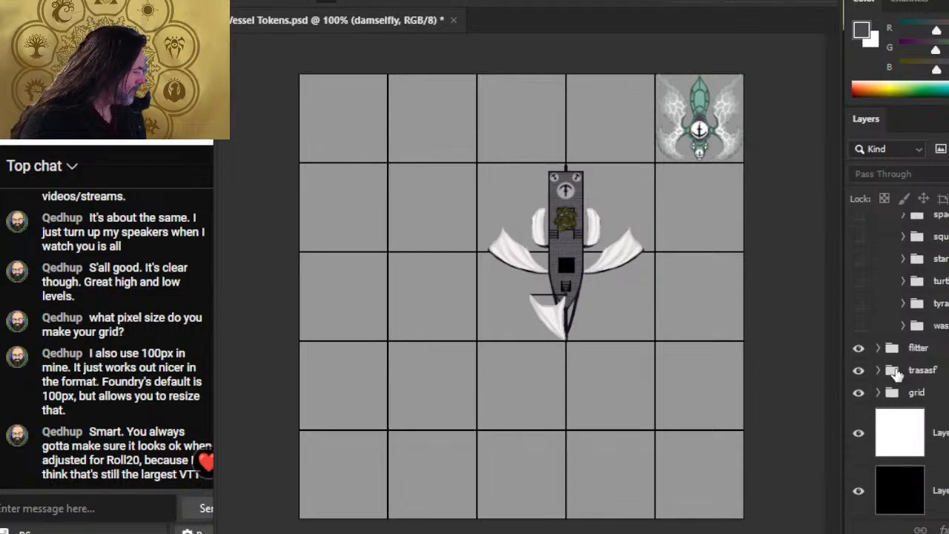
# Hide the black background layer and the flitter group in the vessel tokens document
pyautogui.click(862, 494)
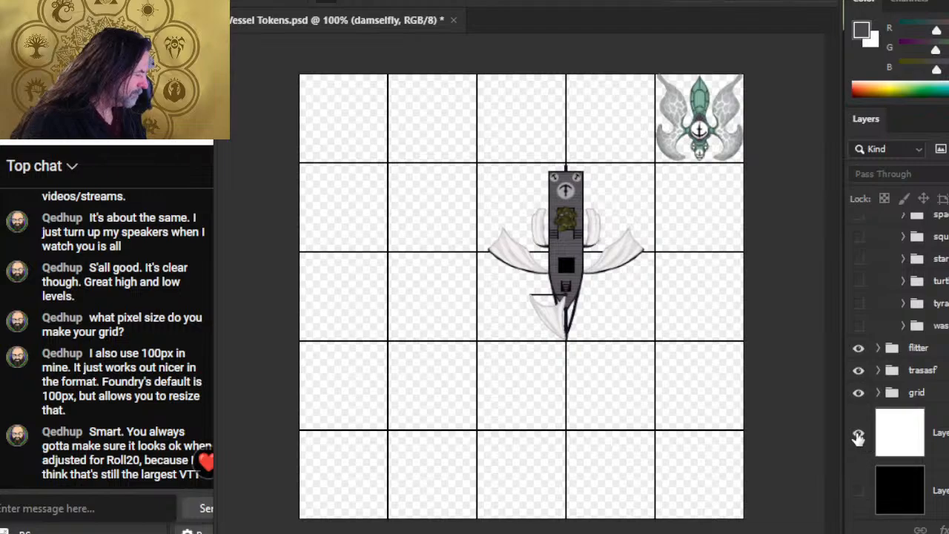
pyautogui.scroll(1, 925, 369)
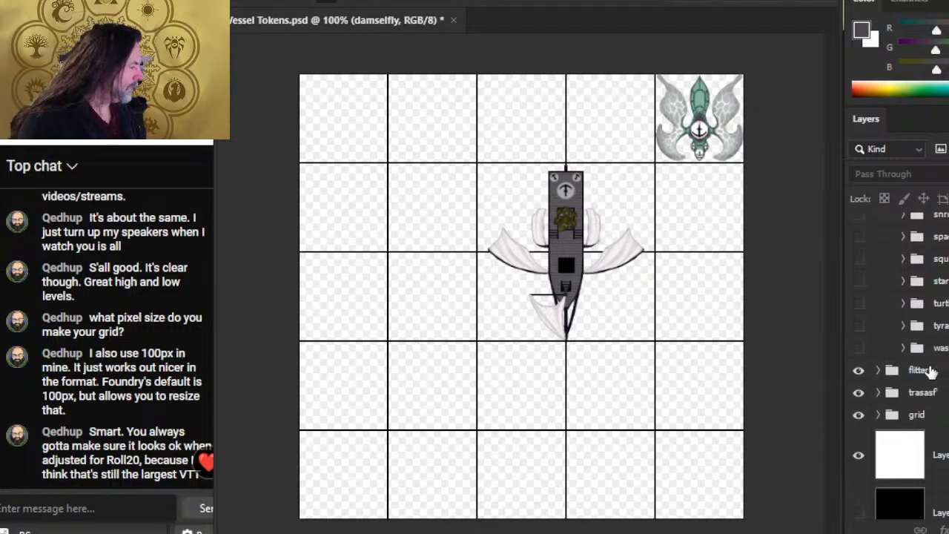
pyautogui.click(860, 370)
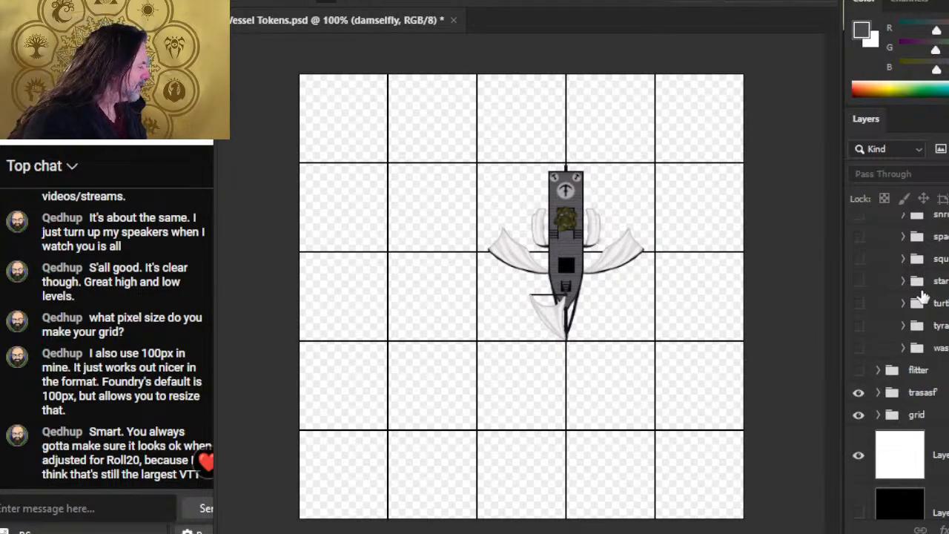
pyautogui.scroll(6, 921, 296)
pyautogui.scroll(-4, 940, 284)
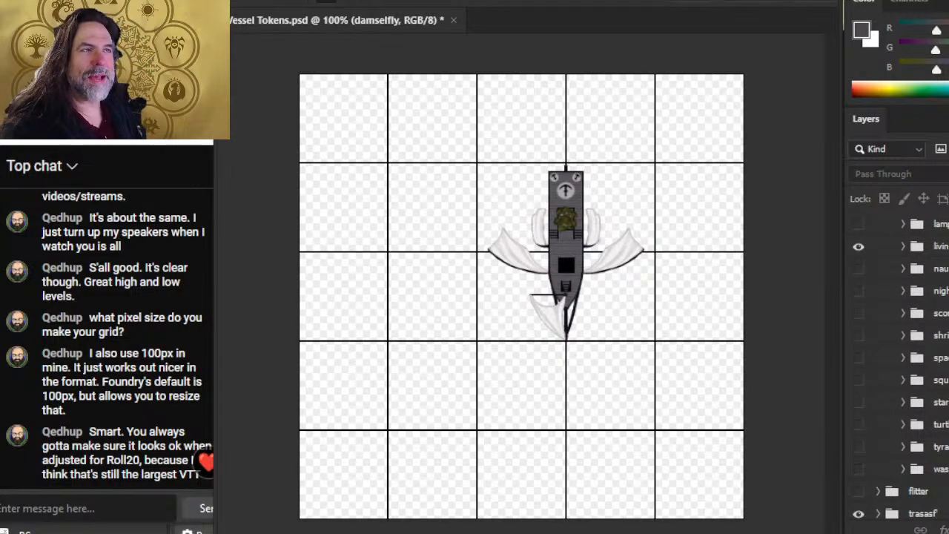
# Open the bombard image from the ships folder as a second document
pyautogui.hotkey('alt', 'f')
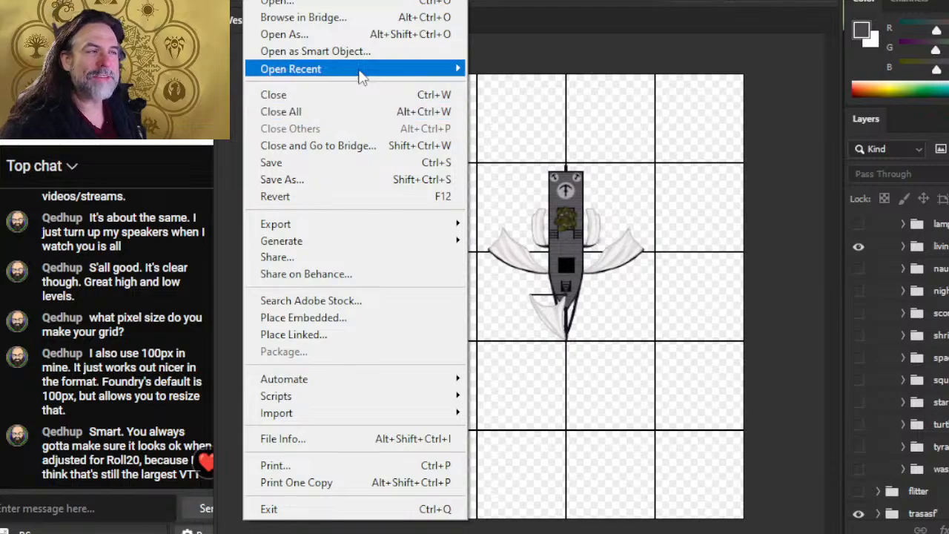
pyautogui.moveTo(424, 1)
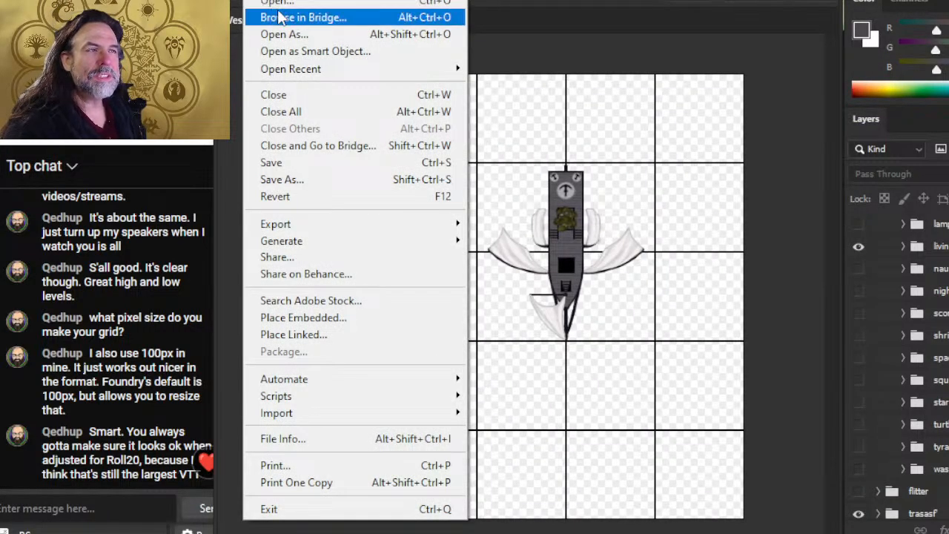
pyautogui.click(275, 3)
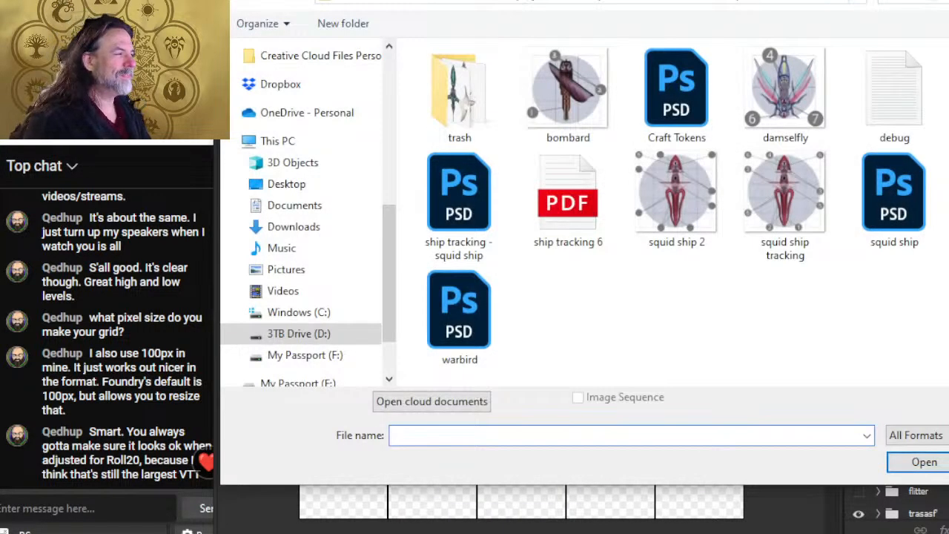
pyautogui.click(569, 74)
pyautogui.doubleClick(570, 74)
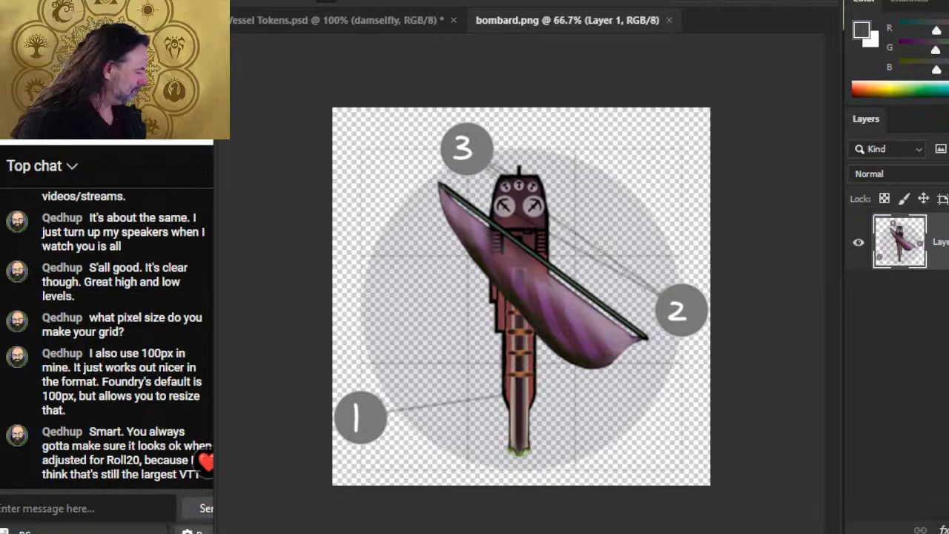
# Add a new layer beneath the bombard artwork and fill it with white
pyautogui.hotkey('ctrl', 'alt', 'shift', 'n')
pyautogui.moveTo(935, 299); pyautogui.dragTo(936, 219)
pyautogui.press('x')
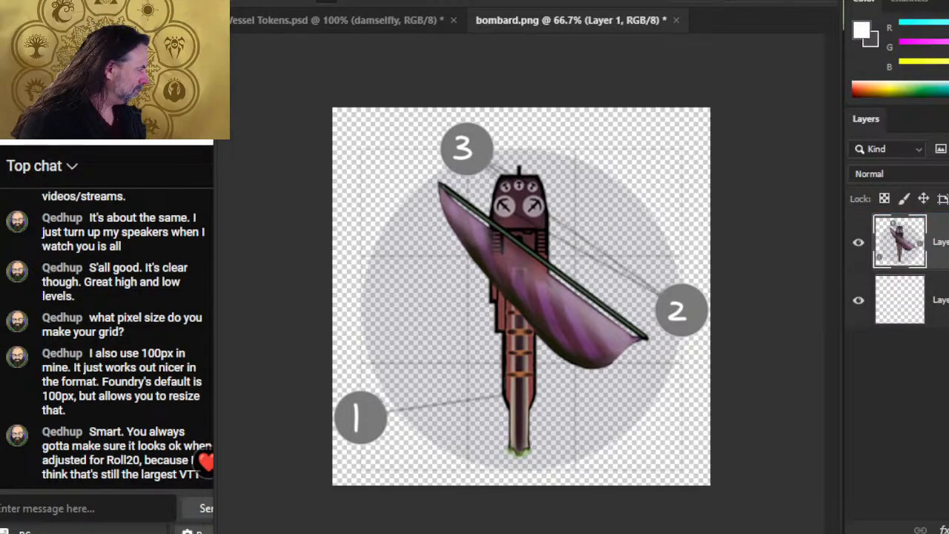
pyautogui.click(633, 247)
pyautogui.hotkey('ctrl', 'z')
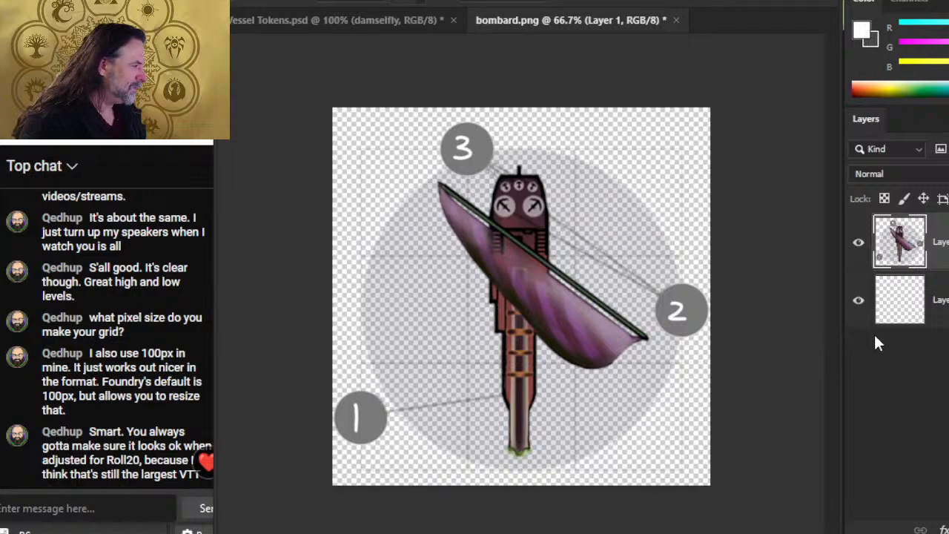
pyautogui.click(867, 320)
pyautogui.click(493, 259)
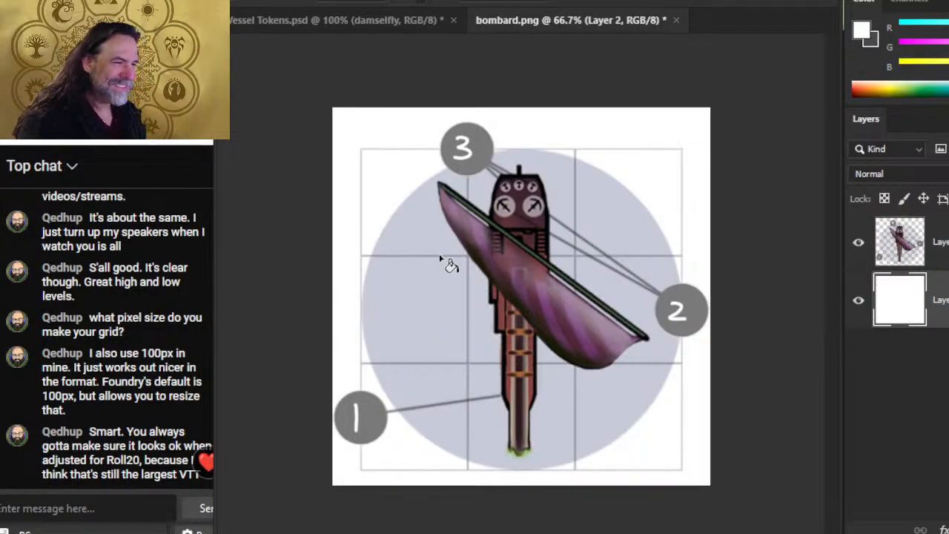
# Sample the pale blue-grey of the bombard's circle as the foreground color and close bombard.png without saving
pyautogui.keyDown('alt'); pyautogui.click(416, 219); pyautogui.keyUp('alt')
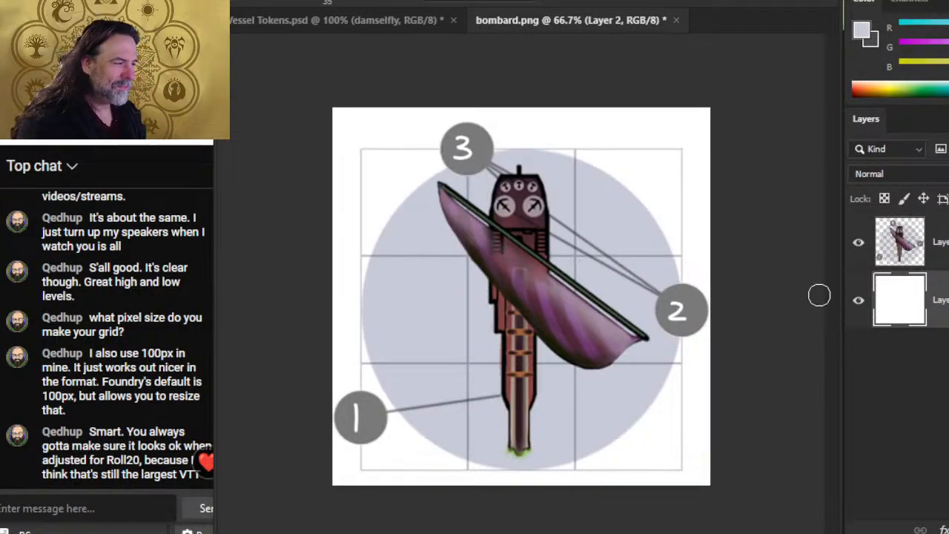
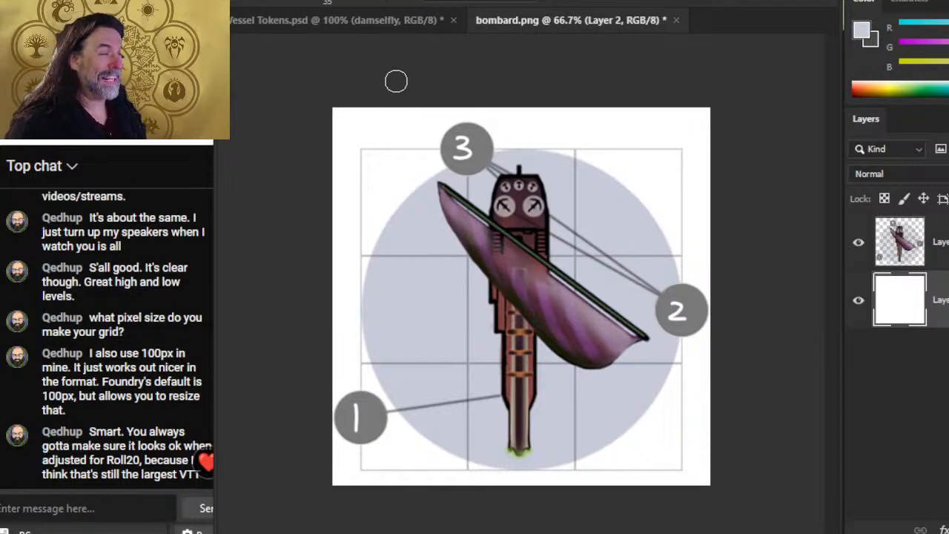
pyautogui.click(675, 20)
pyautogui.click(498, 206)
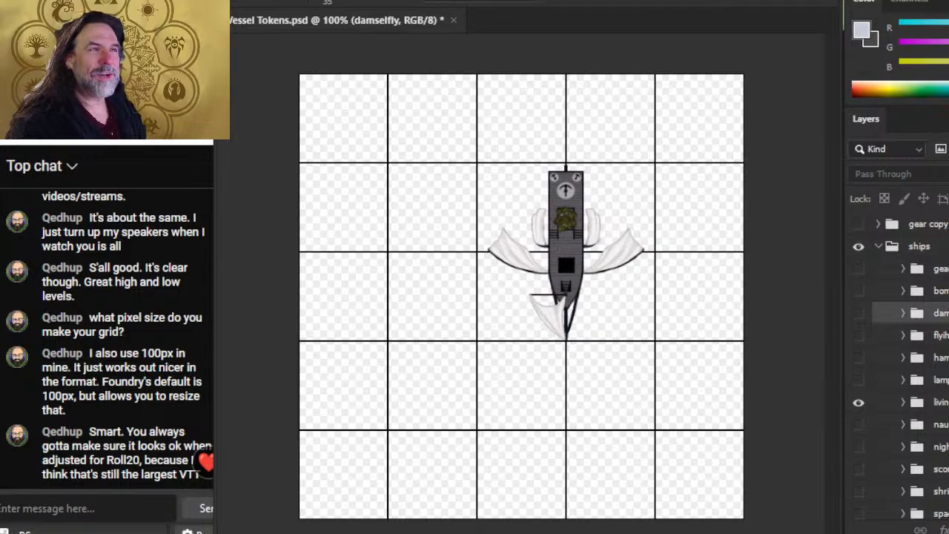
# Open 11.psd from the EQUIPMENT AND SHIPS folder inside the finished interior pages
pyautogui.click(259, 0)
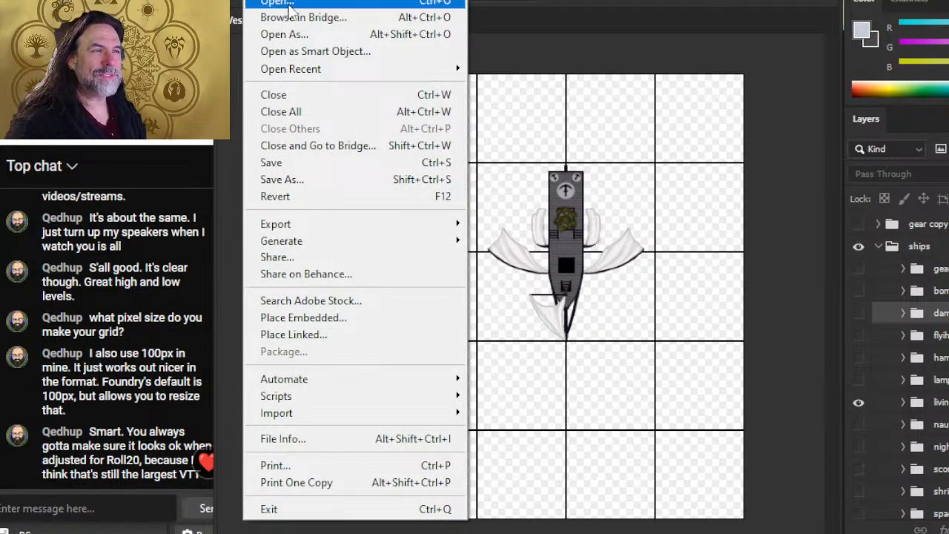
pyautogui.click(288, 5)
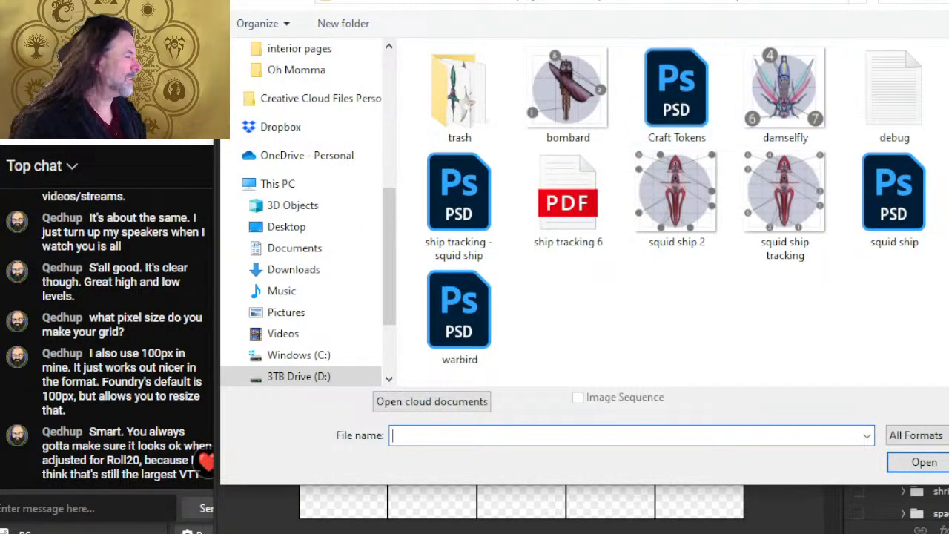
pyautogui.click(626, 1)
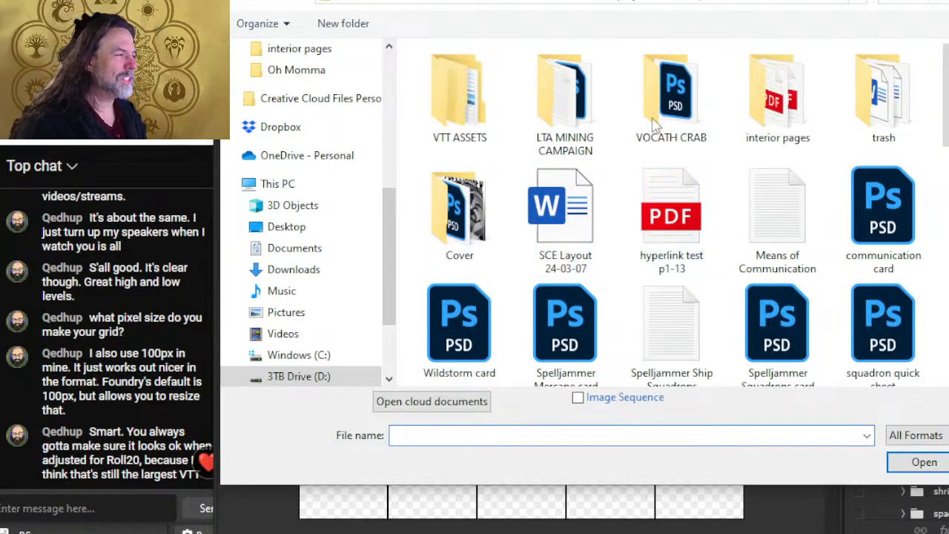
pyautogui.doubleClick(800, 138)
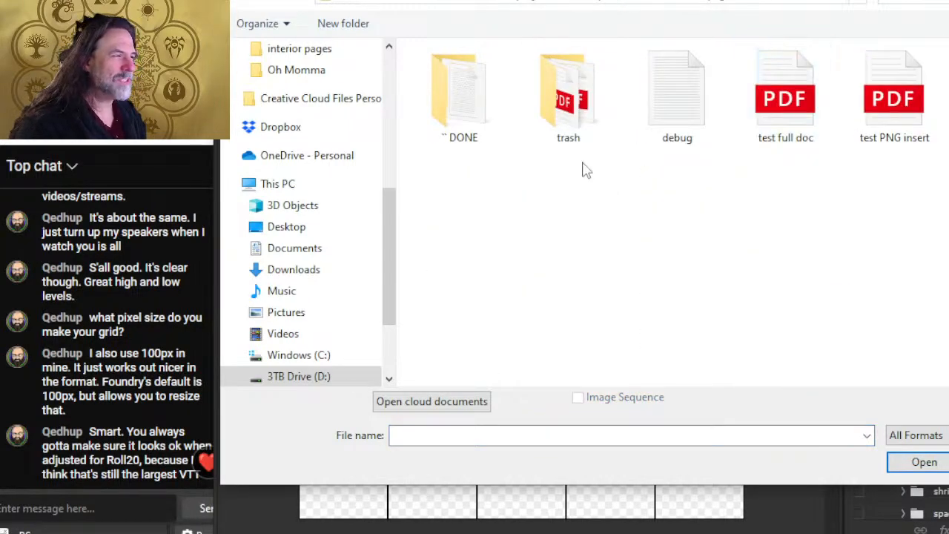
pyautogui.doubleClick(483, 99)
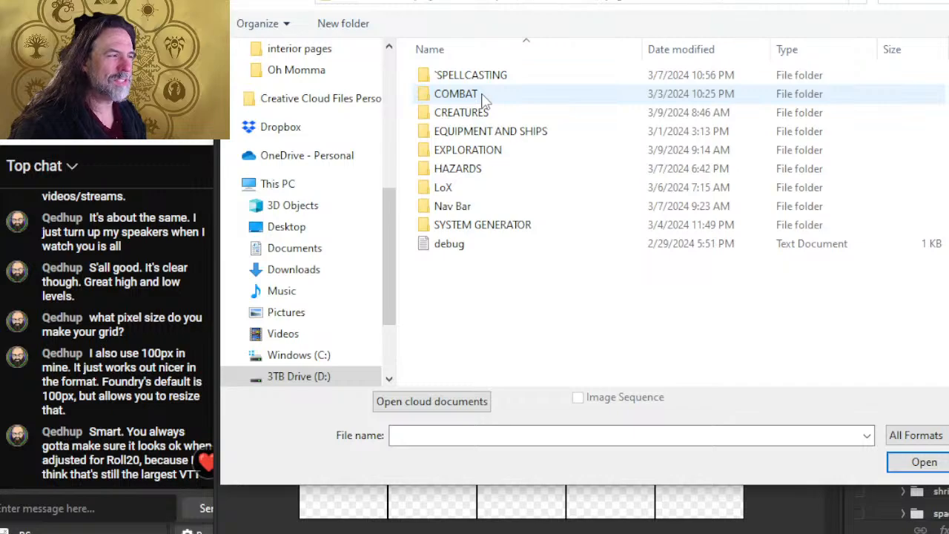
pyautogui.doubleClick(498, 132)
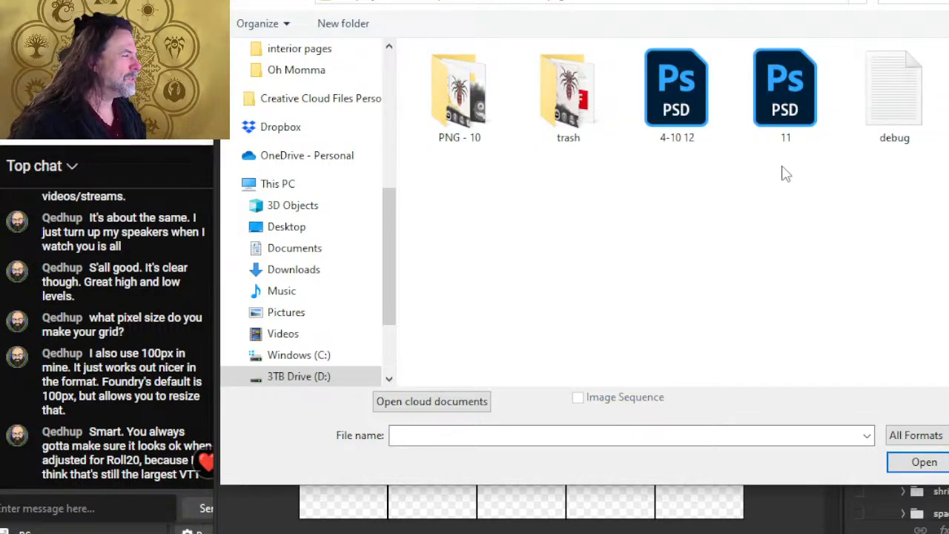
pyautogui.doubleClick(797, 111)
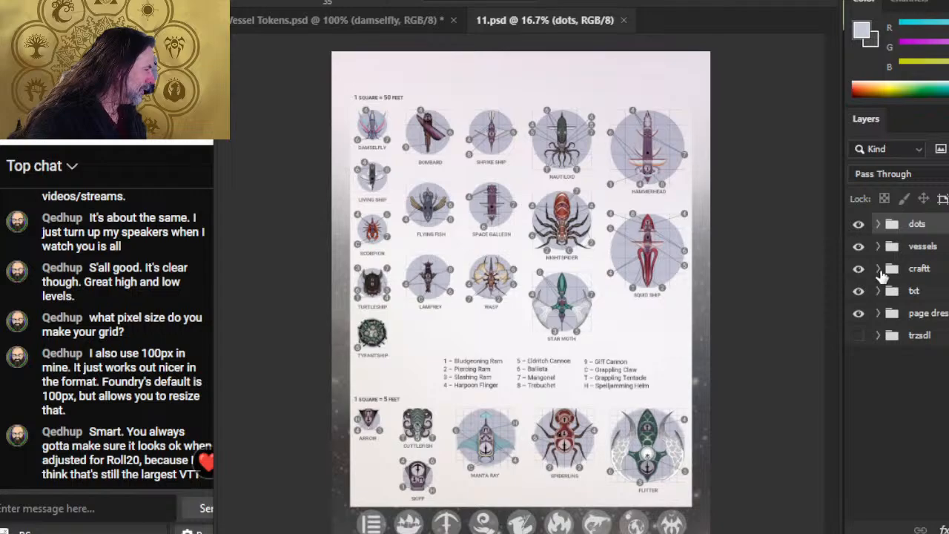
# Duplicate the circle layer from the skiff group of the craft group in 11.psd into Vessel Tokens.psd
pyautogui.click(877, 269)
pyautogui.scroll(-1, 863, 296)
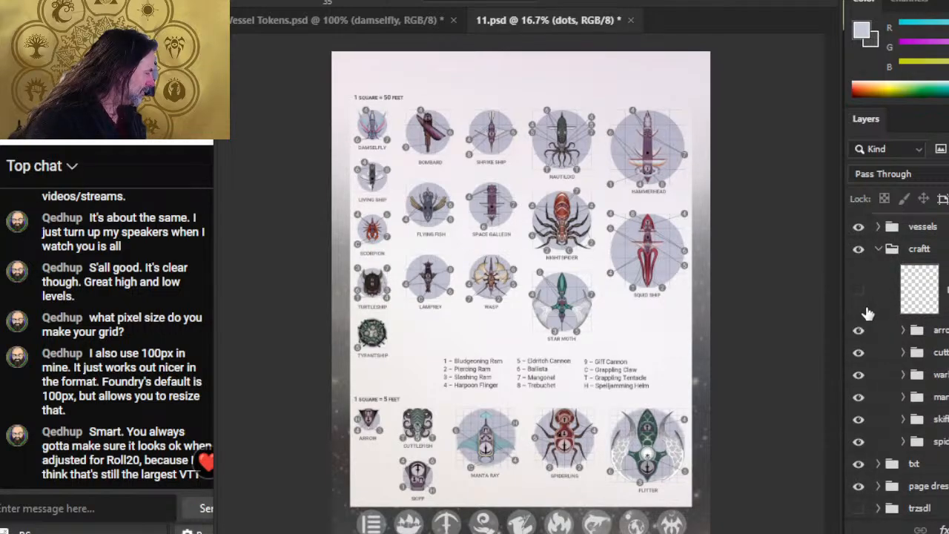
pyautogui.click(860, 420)
pyautogui.click(859, 420)
pyautogui.click(902, 419)
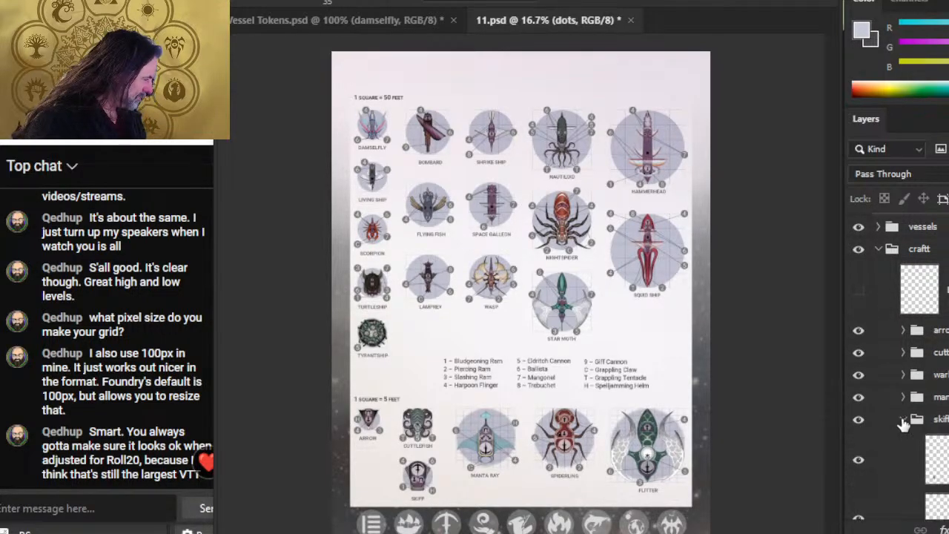
pyautogui.scroll(-3, 889, 401)
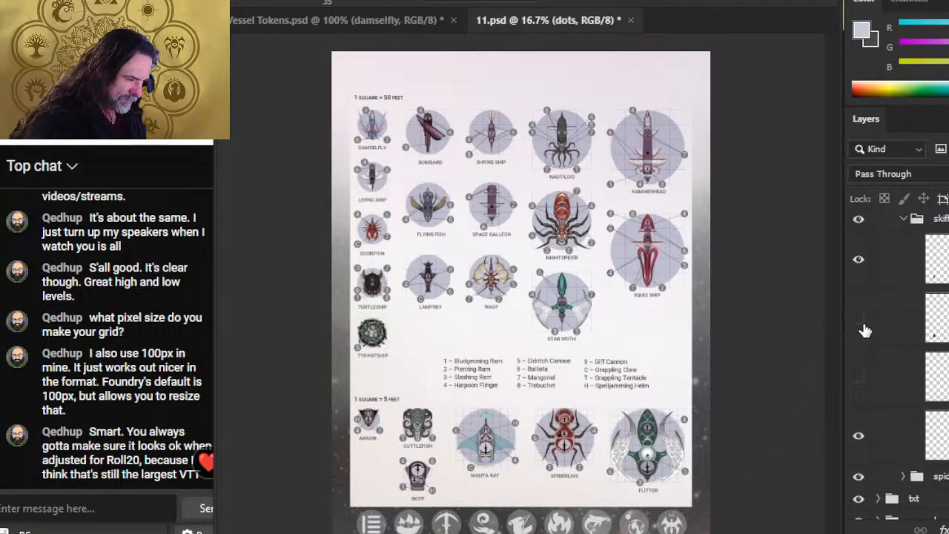
pyautogui.rightClick(915, 324)
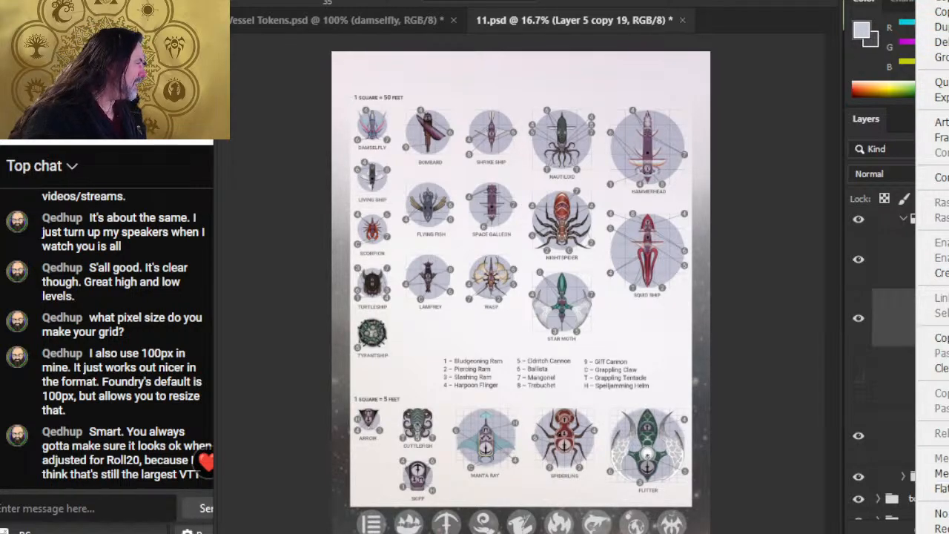
pyautogui.click(936, 27)
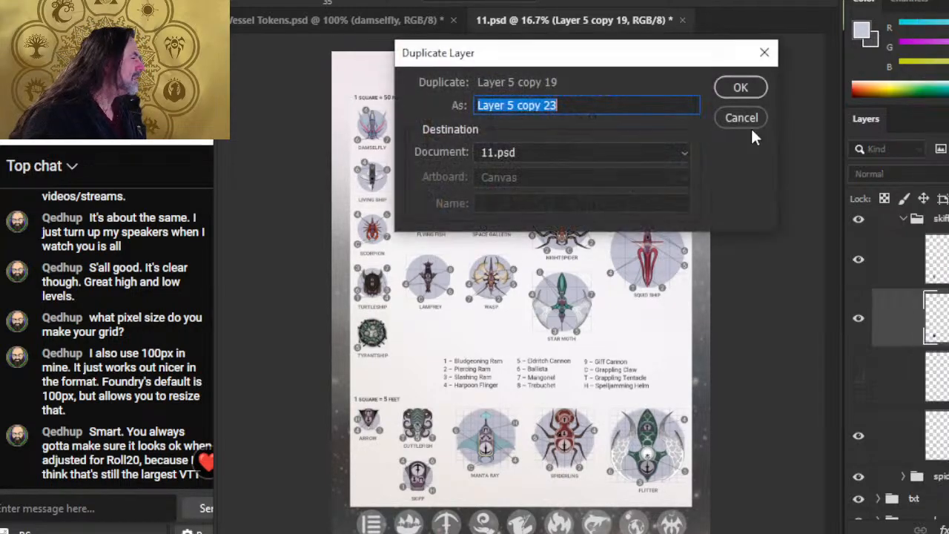
pyautogui.click(535, 152)
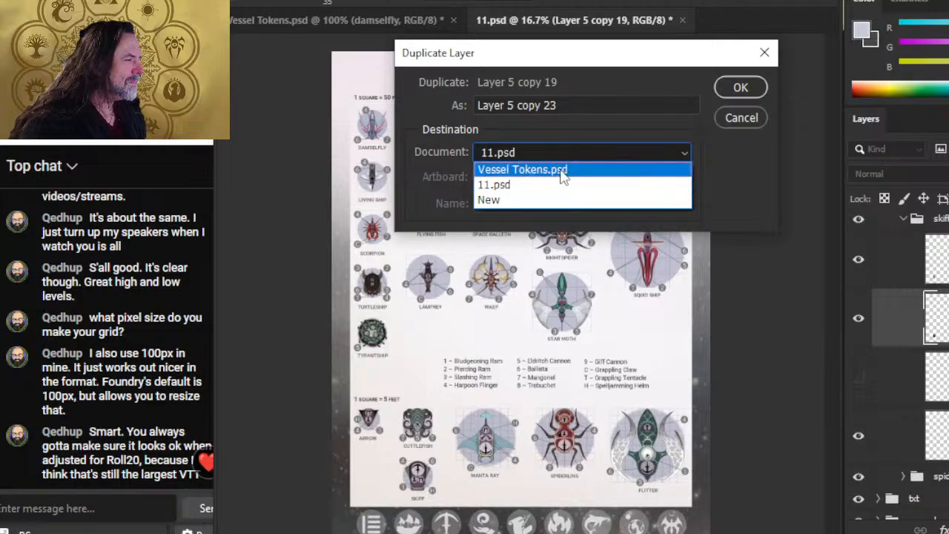
pyautogui.click(561, 173)
pyautogui.click(737, 83)
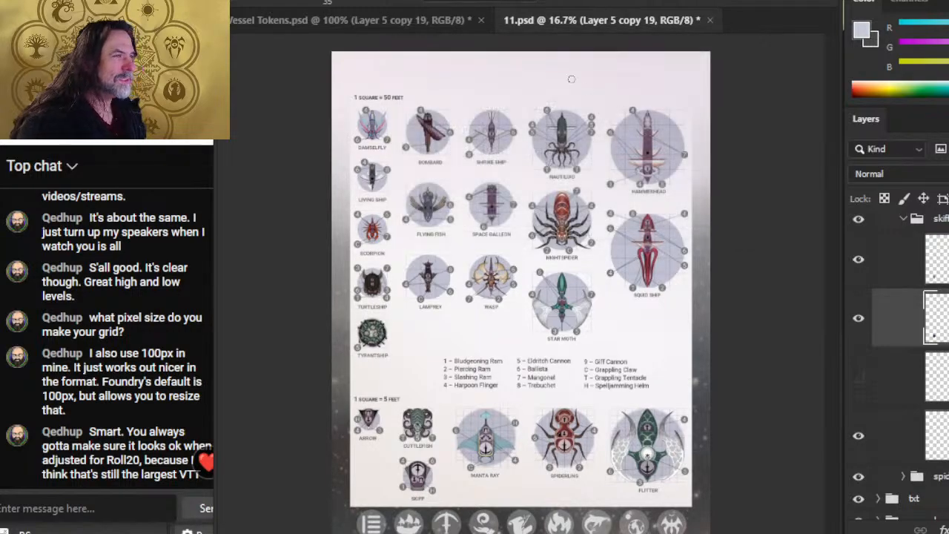
# Check the copied circle in Vessel Tokens.psd and close 11.psd without saving its changes
pyautogui.click(419, 20)
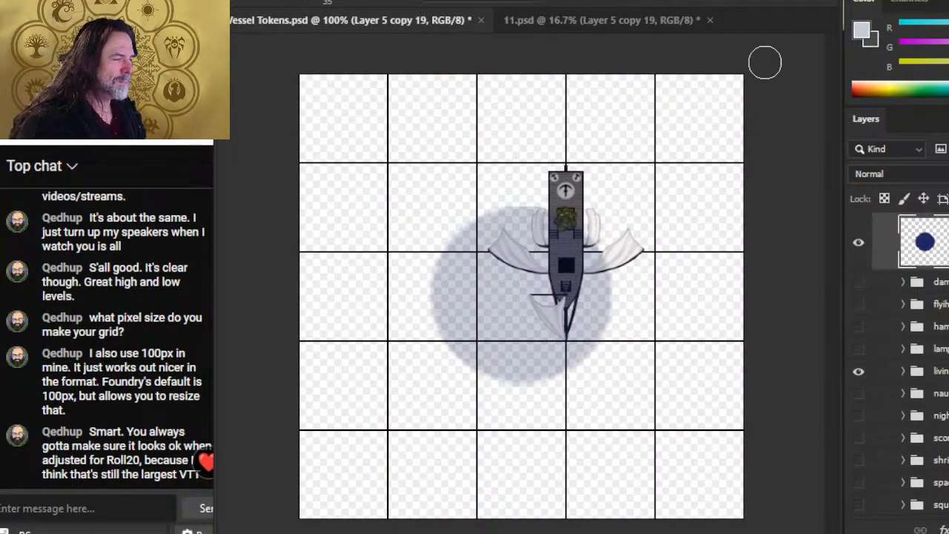
pyautogui.click(710, 20)
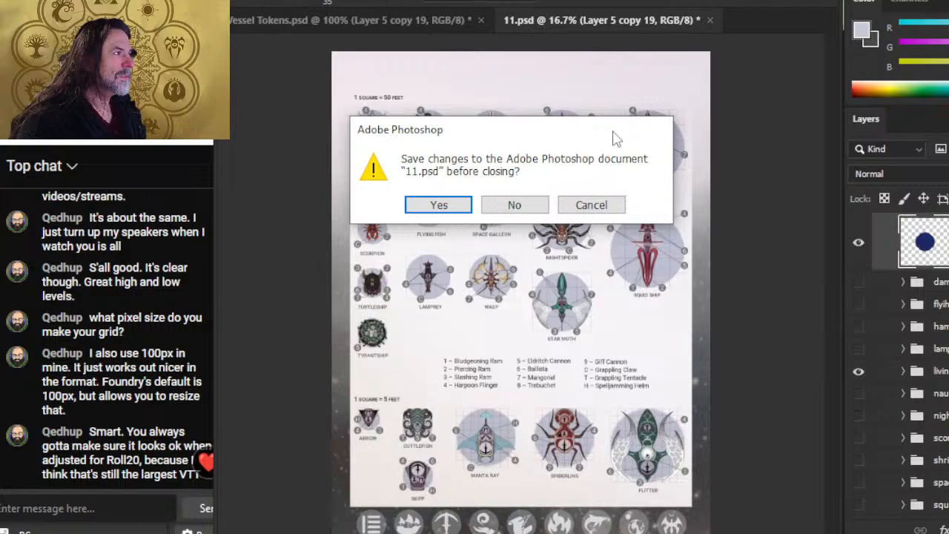
pyautogui.click(540, 205)
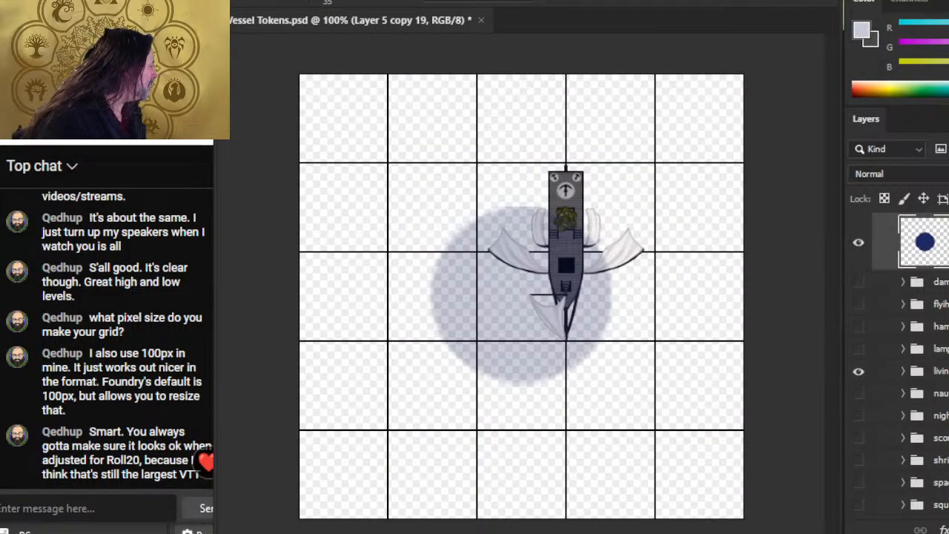
# Set the copied circle layer's opacity to 100% and duplicate it within Vessel Tokens.psd
pyautogui.press('0')
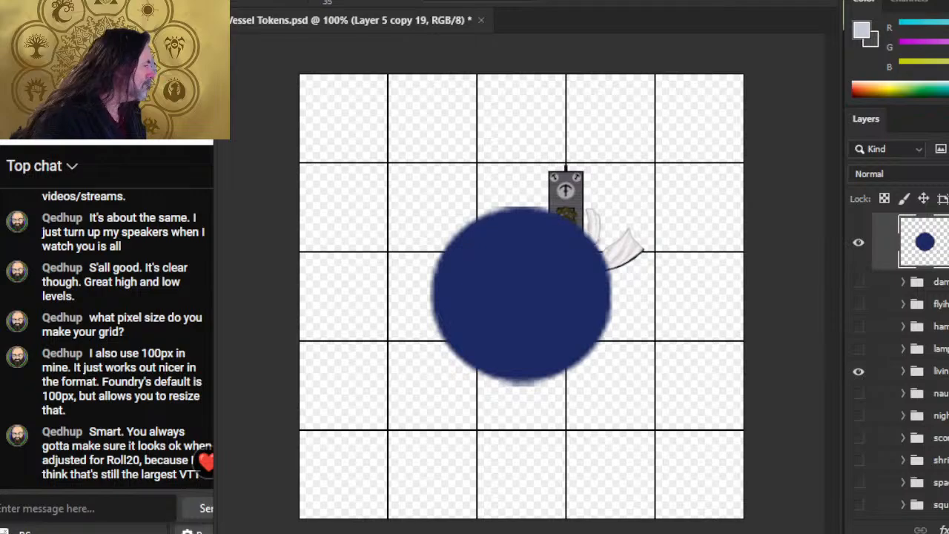
pyautogui.rightClick(882, 240)
pyautogui.click(813, 27)
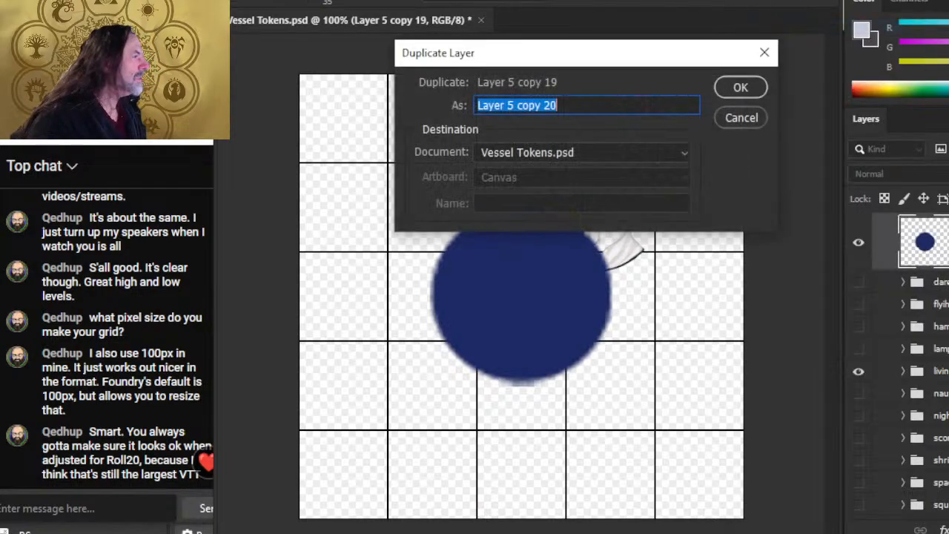
pyautogui.press('Return')
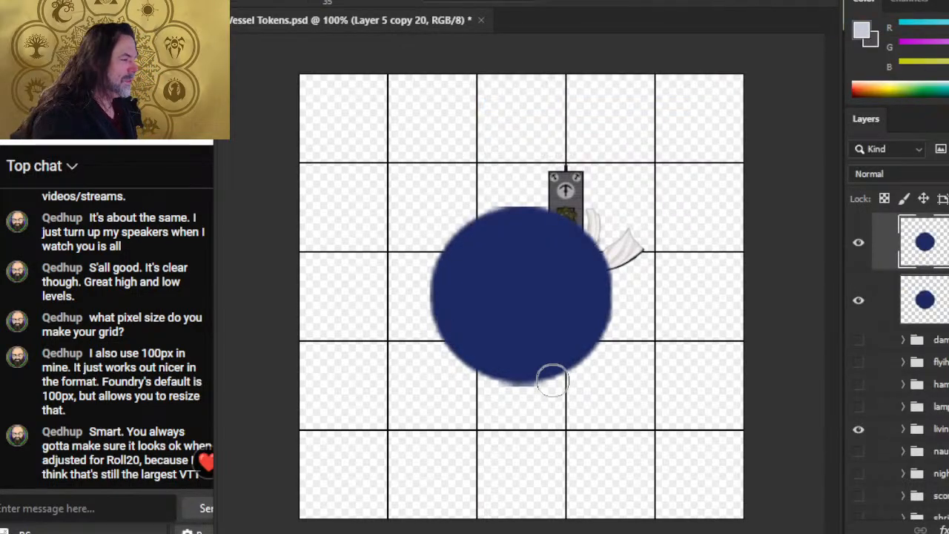
# Hide the original circle layer and move its duplicate into the lower-left two-by-two squares of the grid
pyautogui.click(858, 300)
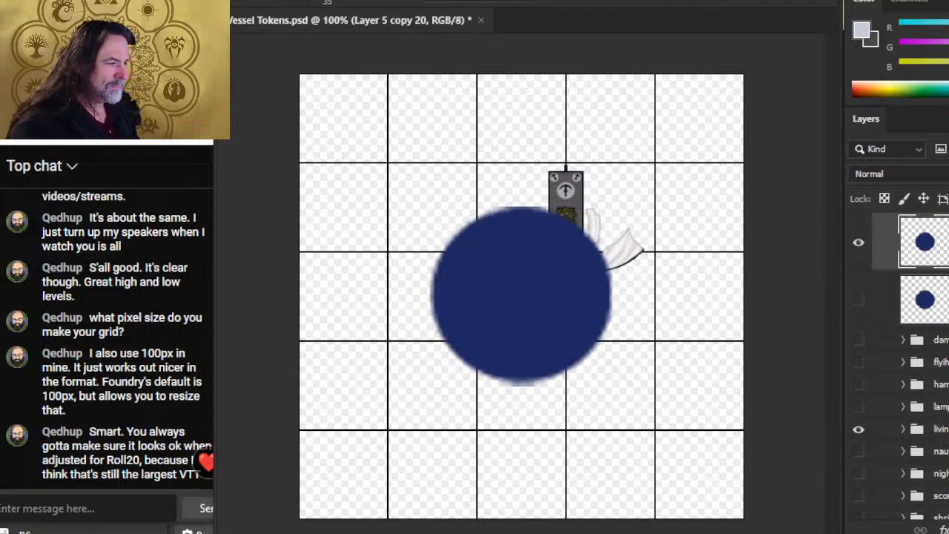
pyautogui.press('v')
pyautogui.moveTo(544, 343)
pyautogui.mouseDown()
pyautogui.moveTo(470, 444)
pyautogui.moveTo(408, 474)
pyautogui.mouseUp()
# Sample the circle's dark blue as the brush color and enlarge the hard round brush to 200 px
pyautogui.press('b')
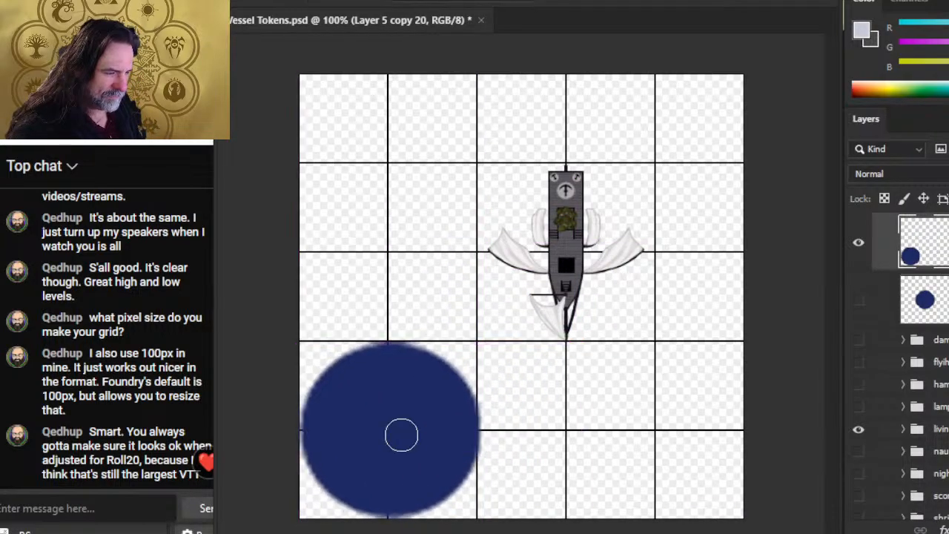
pyautogui.keyDown('alt'); pyautogui.click(393, 414); pyautogui.keyUp('alt')
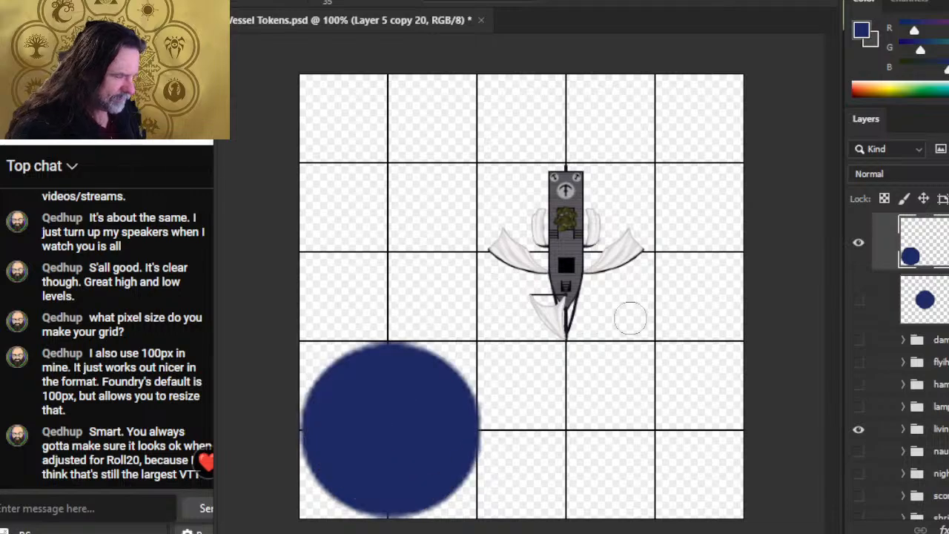
pyautogui.press(']')
pyautogui.press(']')
pyautogui.press(']')
pyautogui.press(']')
pyautogui.press(']')
pyautogui.press(']')
pyautogui.press(']')
pyautogui.press(']')
pyautogui.press(']')
pyautogui.press(']')
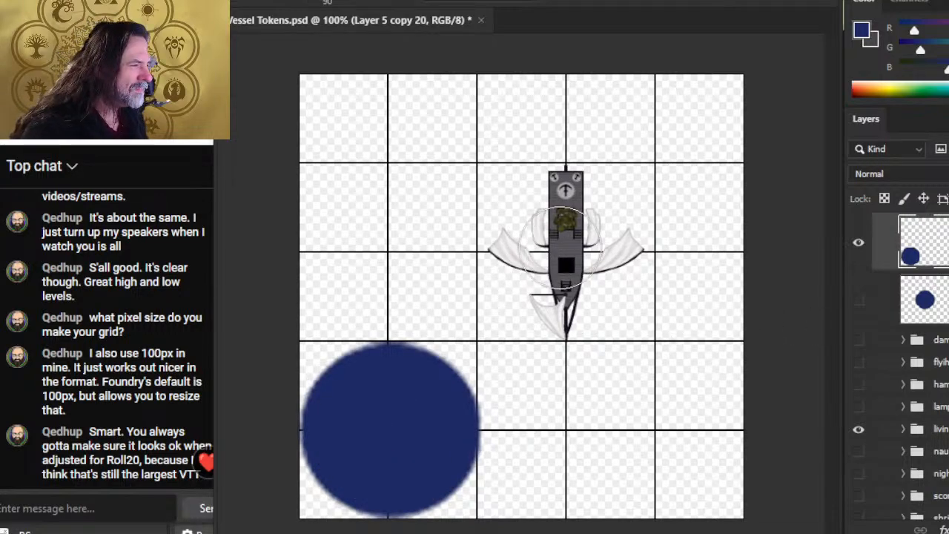
pyautogui.press(']')
pyautogui.press(']')
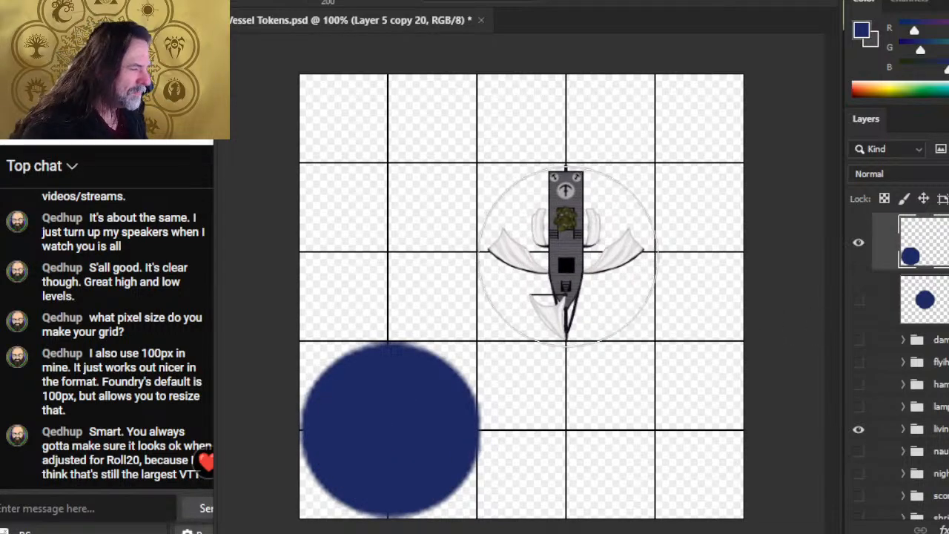
pyautogui.rightClick(564, 249)
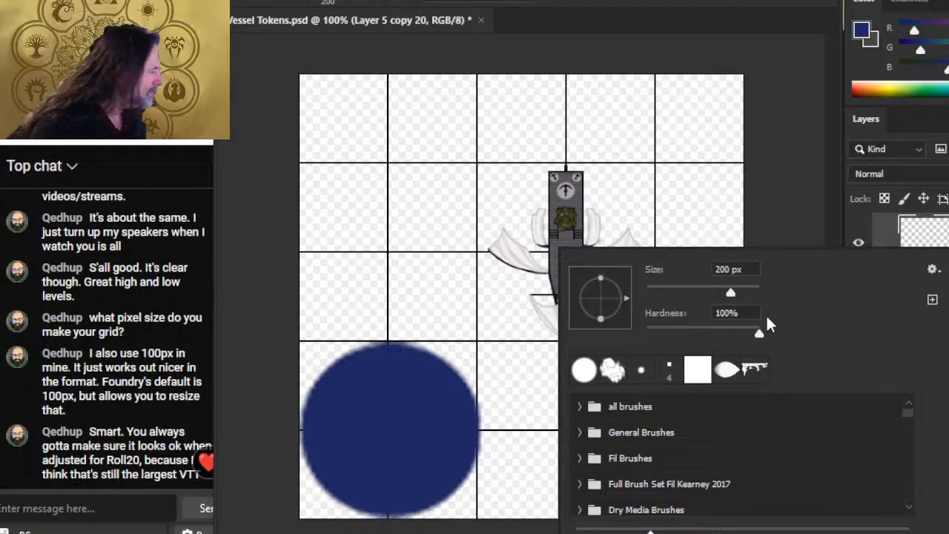
pyautogui.press('Escape')
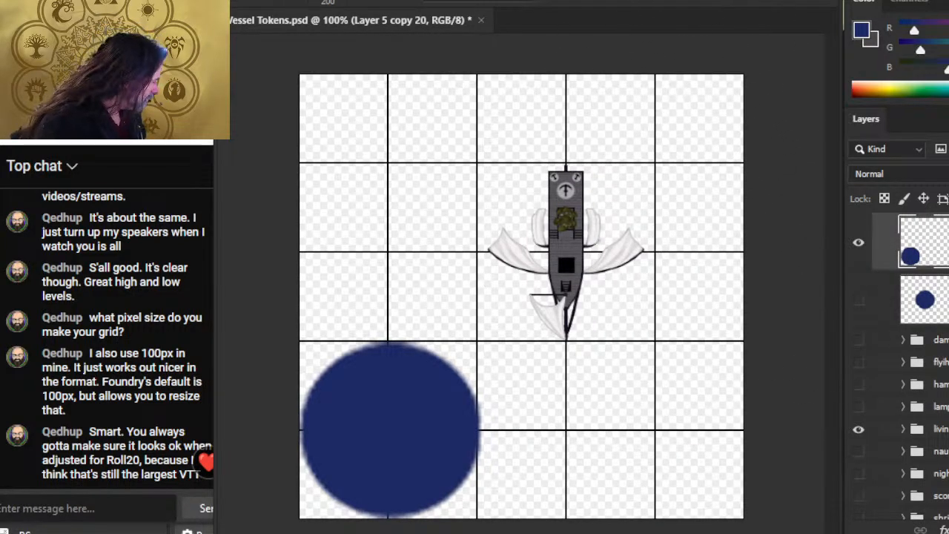
# Add a new layer beneath the living ship group and stamp one 200 px dark blue circle behind the ship
pyautogui.keyDown('ctrl'); pyautogui.click(564, 246); pyautogui.keyUp('ctrl')
pyautogui.hotkey('ctrl', 'shift', 'alt', 'n')
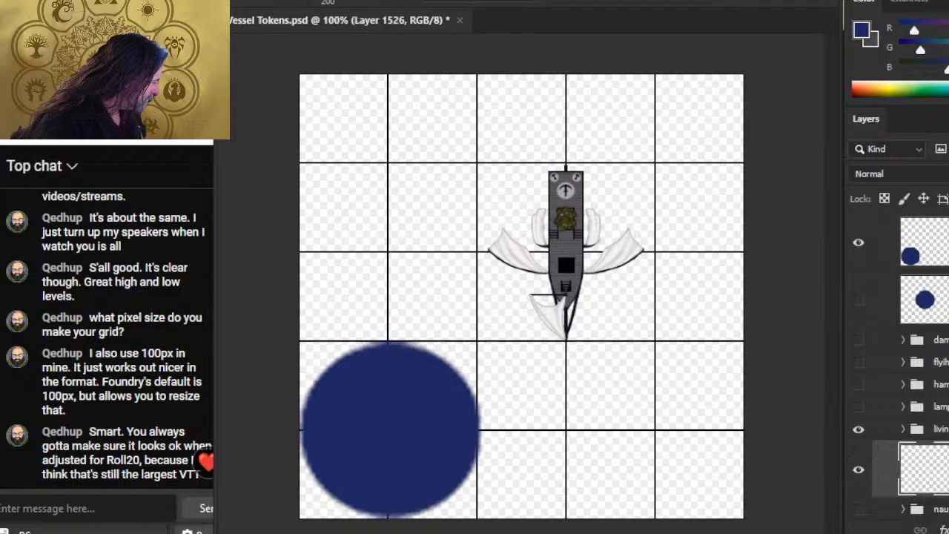
pyautogui.click(569, 253)
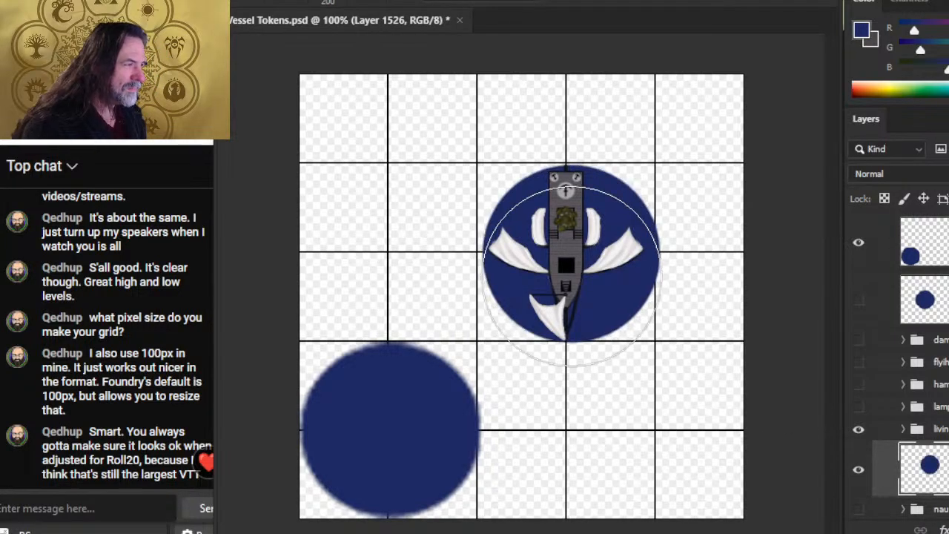
# Nudge the dark blue circle behind the living ship into alignment with the surrounding two-by-two grid squares
pyautogui.press('Left')
pyautogui.press('Left')
pyautogui.press('Left')
pyautogui.press('Left')
pyautogui.press('Left')
pyautogui.press('Left')
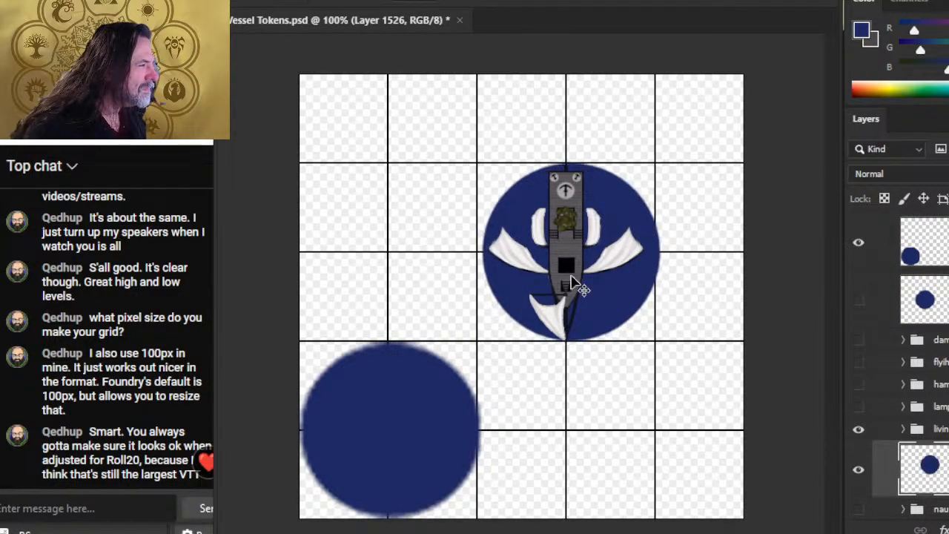
pyautogui.press('Left')
pyautogui.press('Left')
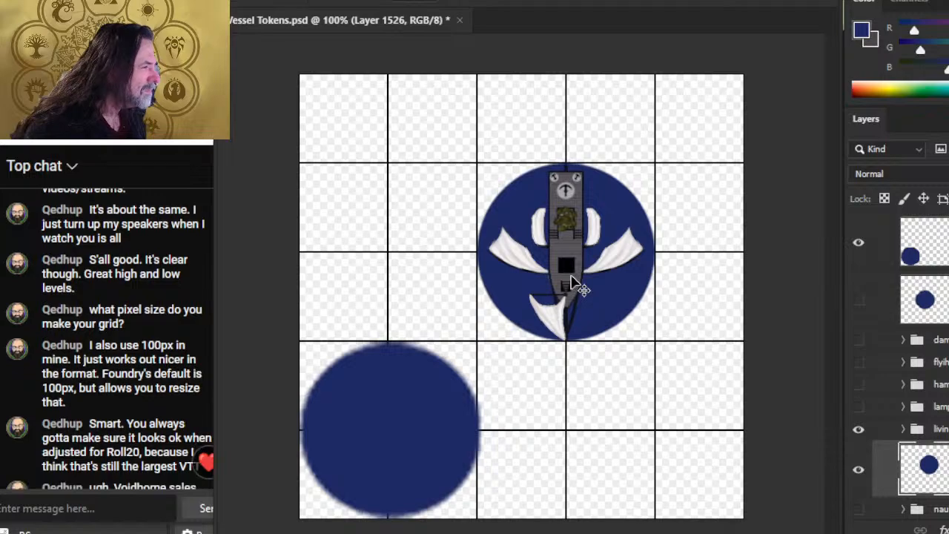
pyautogui.press('Up')
pyautogui.press('Down')
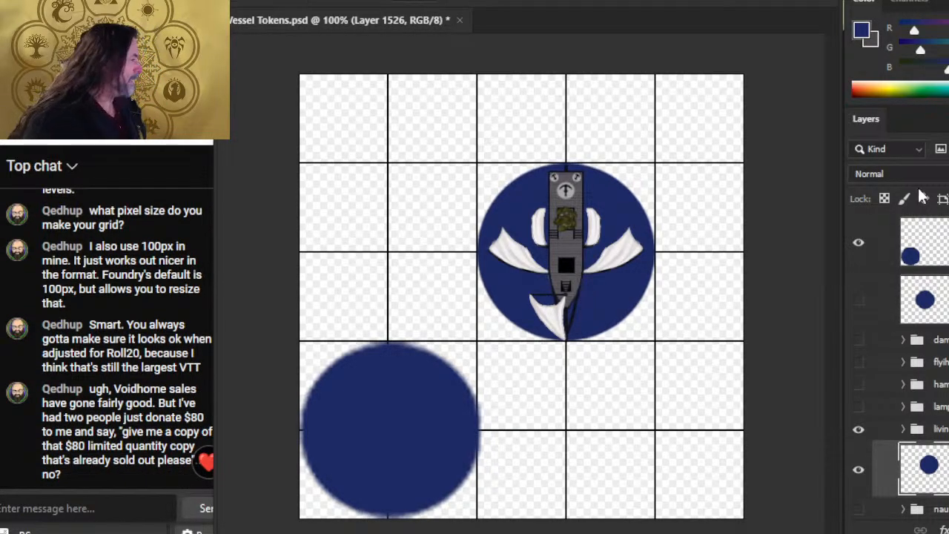
# Set the opacity of the circle layer behind the living ship to 20%
pyautogui.press('2')
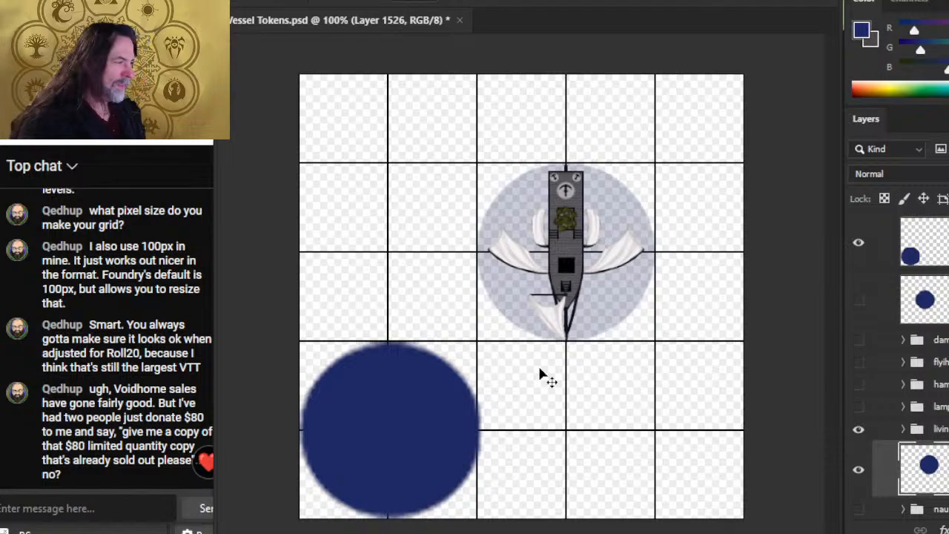
pyautogui.scroll(-10, 897, 363)
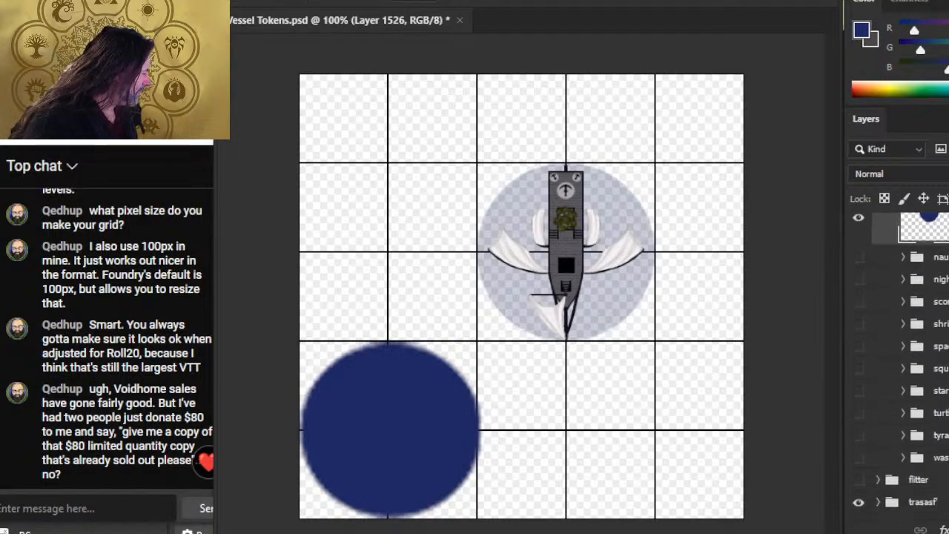
pyautogui.scroll(-1, 897, 370)
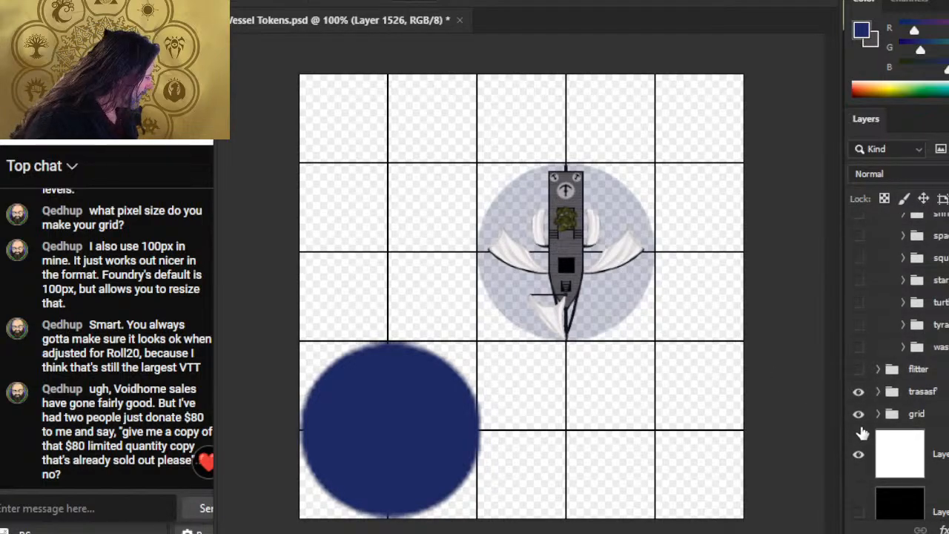
# Hide the grid group behind the ship tokens, keeping the white background layer shown
pyautogui.click(859, 454)
pyautogui.click(858, 414)
pyautogui.click(859, 453)
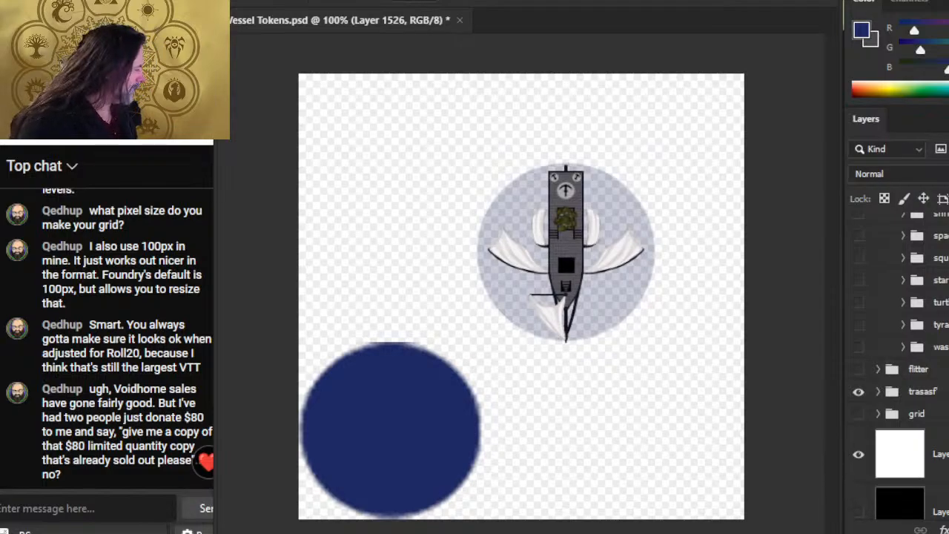
# Make a merged copy of the living ship group together with its translucent blue circle layer
pyautogui.scroll(4, 901, 356)
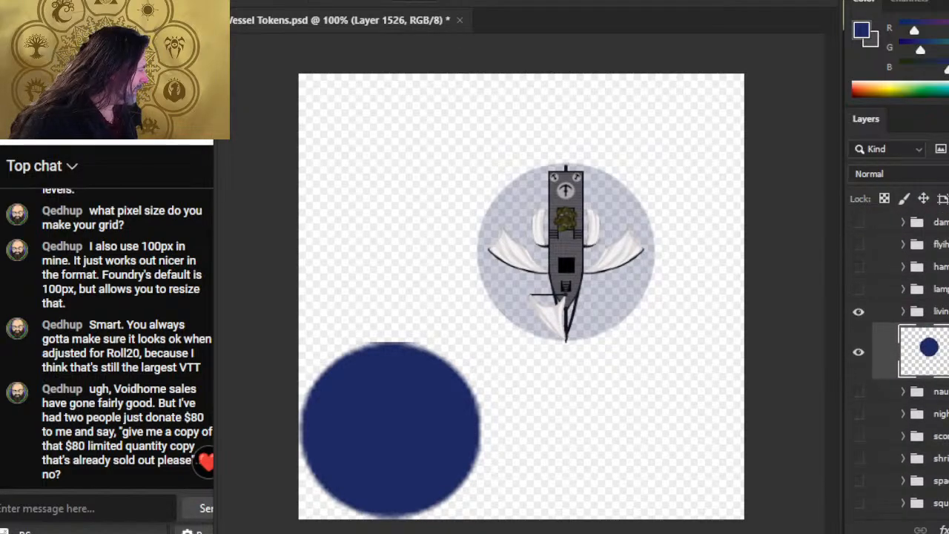
pyautogui.keyDown('shift'); pyautogui.click(936, 311); pyautogui.keyUp('shift')
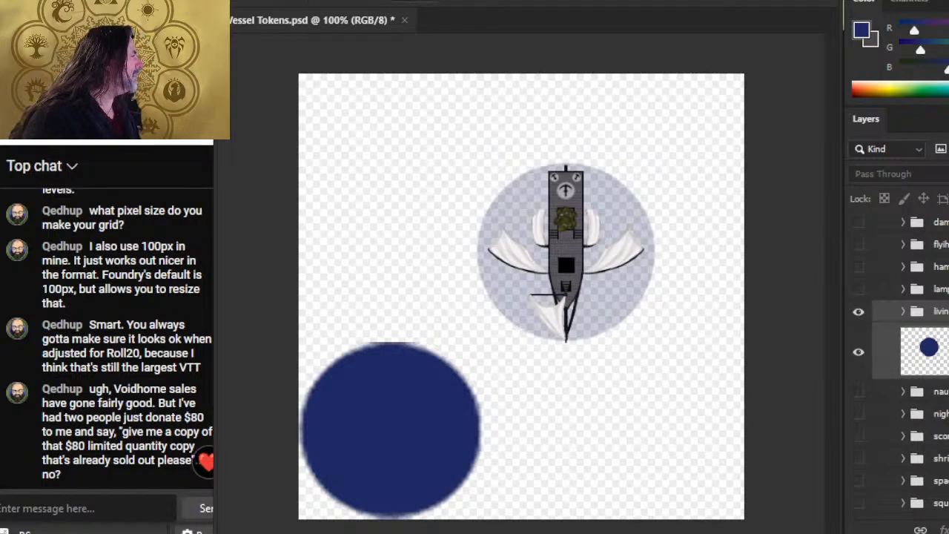
pyautogui.hotkey('ctrl', 'alt', 'j')
pyautogui.press('Return')
pyautogui.rightClick(945, 311)
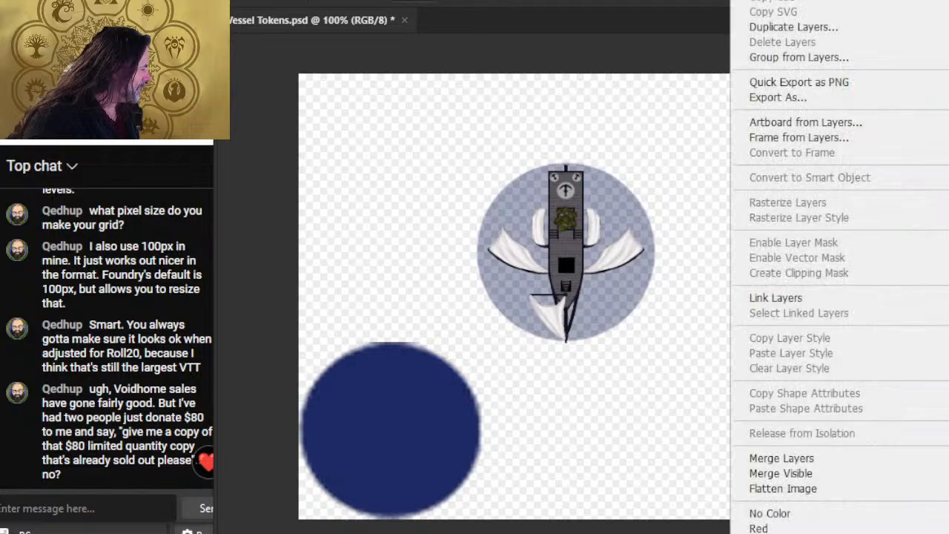
pyautogui.click(877, 457)
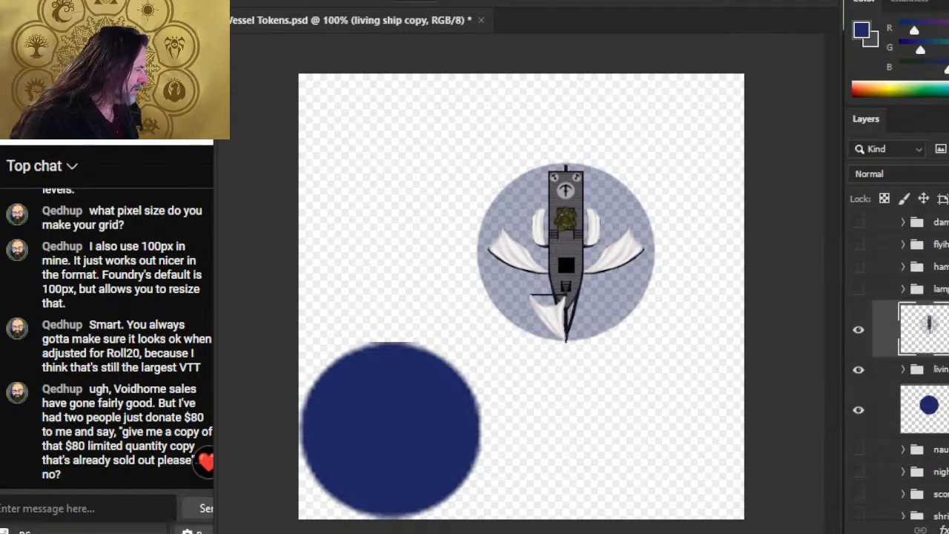
# Duplicate the merged living ship copy into a new document
pyautogui.rightClick(925, 335)
pyautogui.click(828, 26)
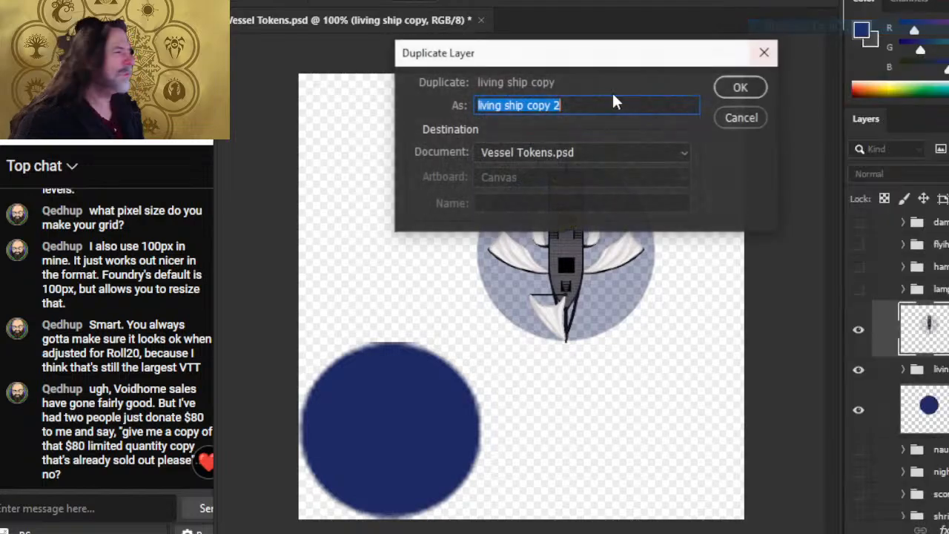
pyautogui.click(630, 152)
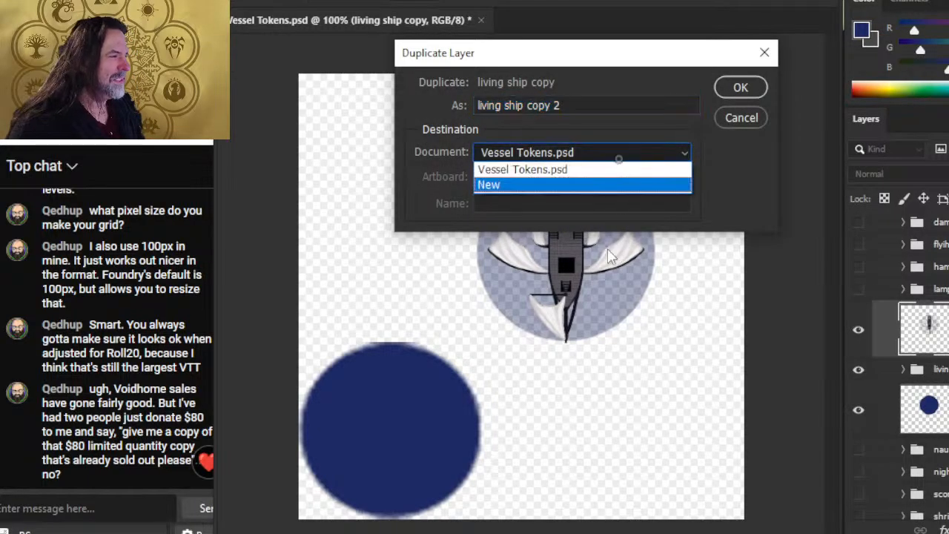
pyautogui.click(562, 185)
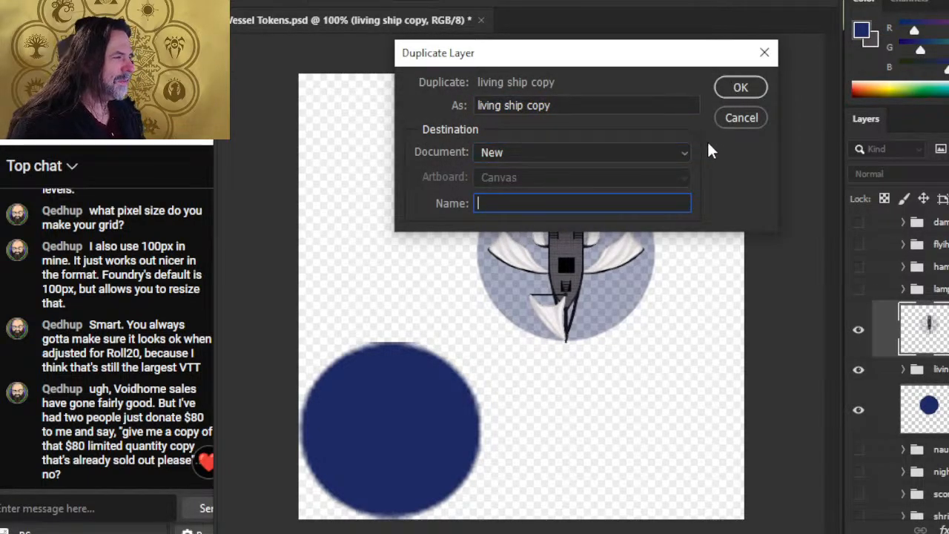
pyautogui.click(738, 88)
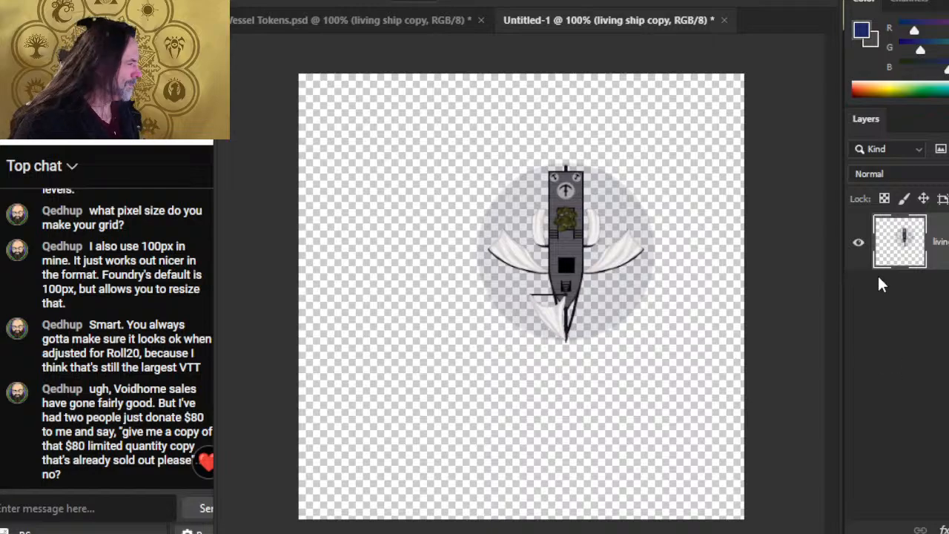
# Load the merged ship layer's outline as a selection and crop the new document to it
pyautogui.keyDown('ctrl'); pyautogui.click(897, 239); pyautogui.keyUp('ctrl')
pyautogui.click(346, 6)
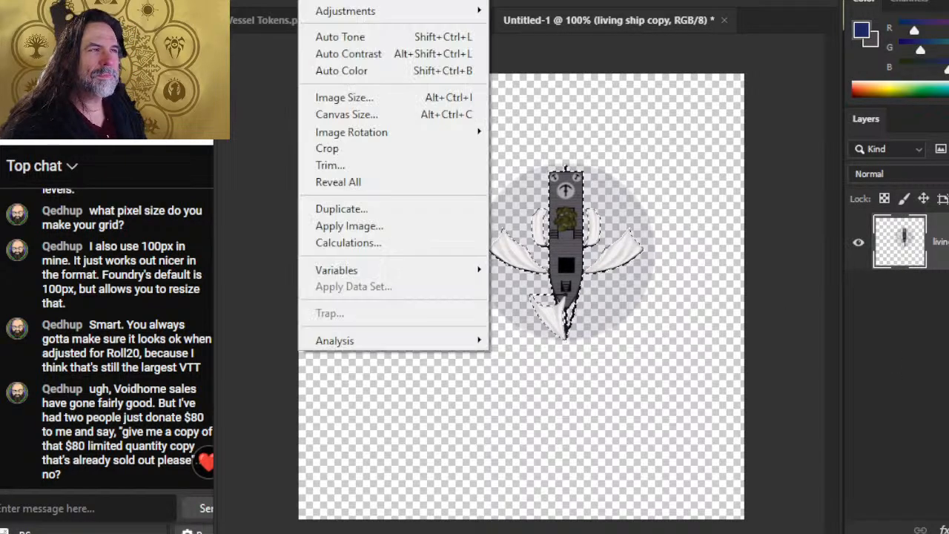
pyautogui.click(377, 150)
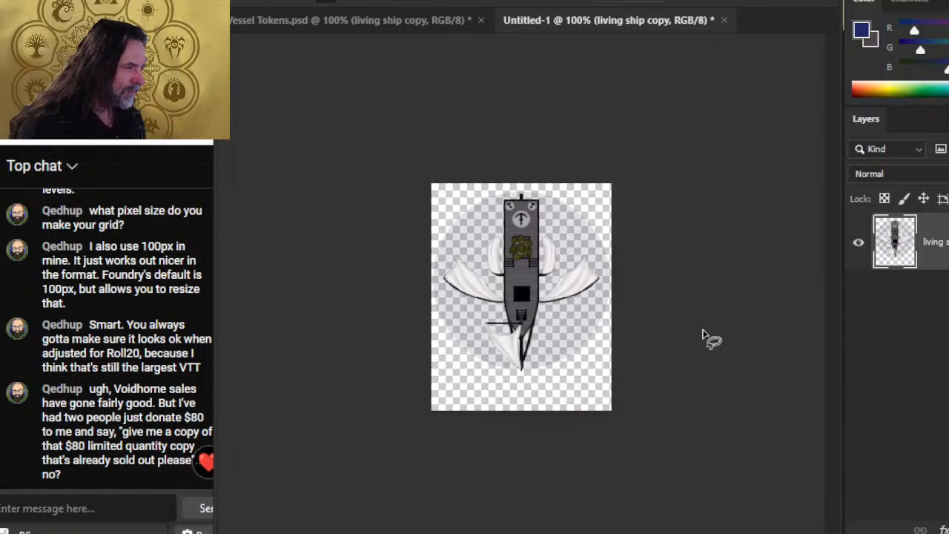
# Add a new layer filled with the dark blue foreground color and place it beneath the ship layer
pyautogui.press('l')
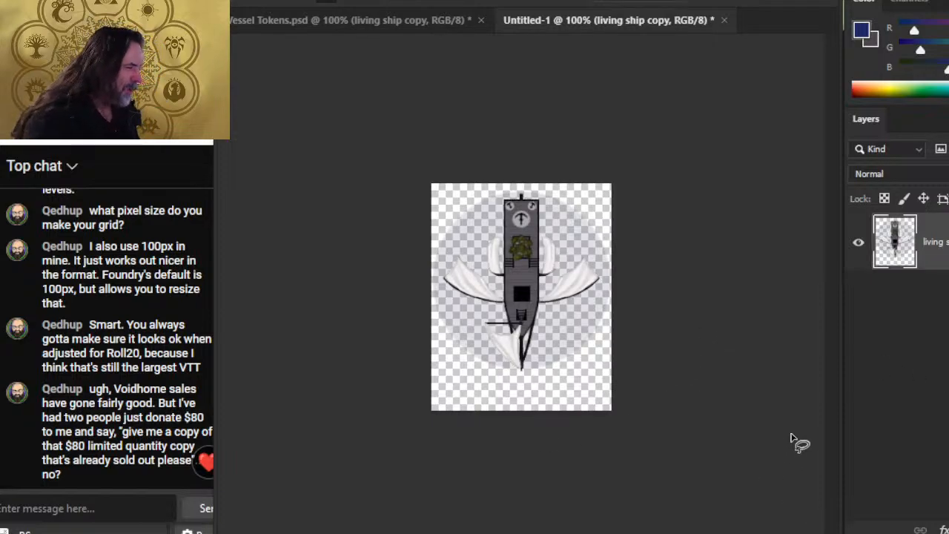
pyautogui.hotkey('ctrl', 'shift', 'alt', 'n')
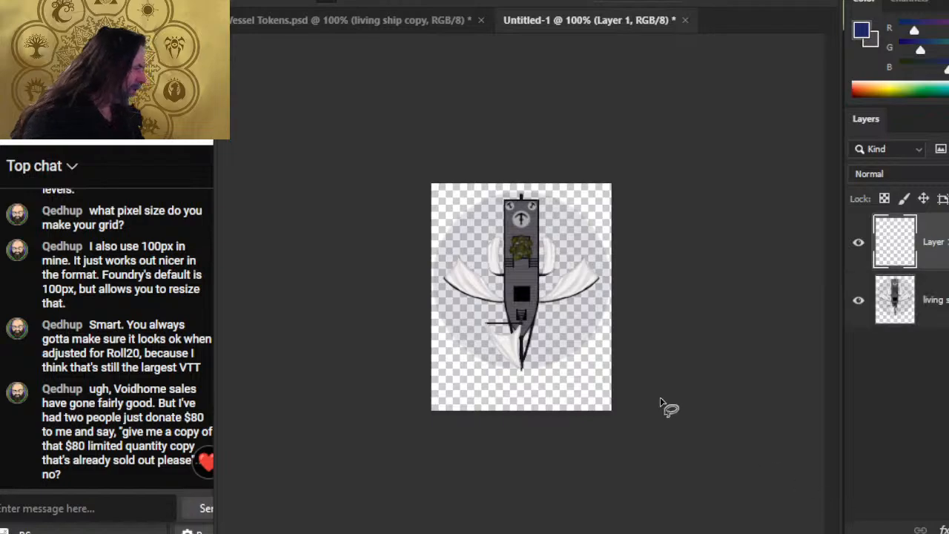
pyautogui.hotkey('alt', 'BackSpace')
pyautogui.moveTo(935, 299); pyautogui.dragTo(929, 222)
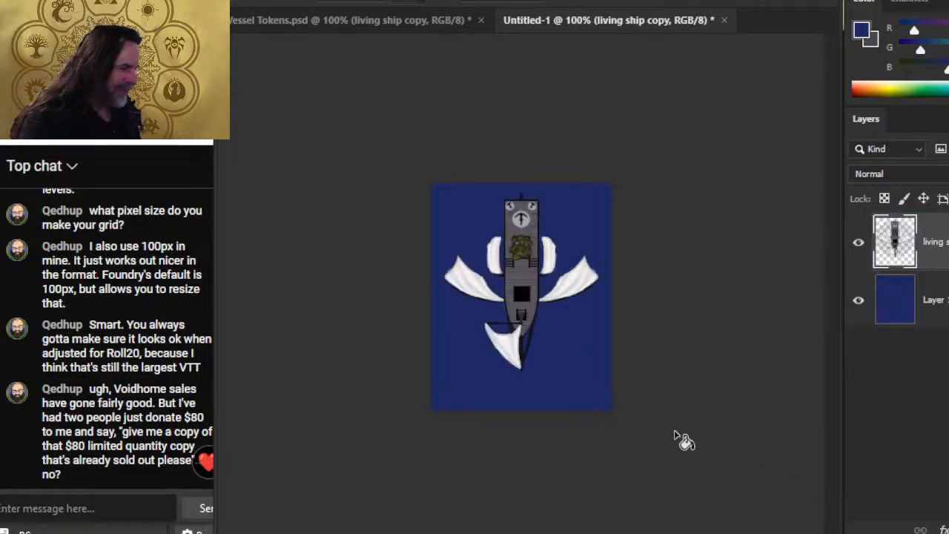
# Sample the rear sail's off-white and fill the background layer beneath the ship with it
pyautogui.press('z')
pyautogui.moveTo(544, 419); pyautogui.dragTo(635, 463)
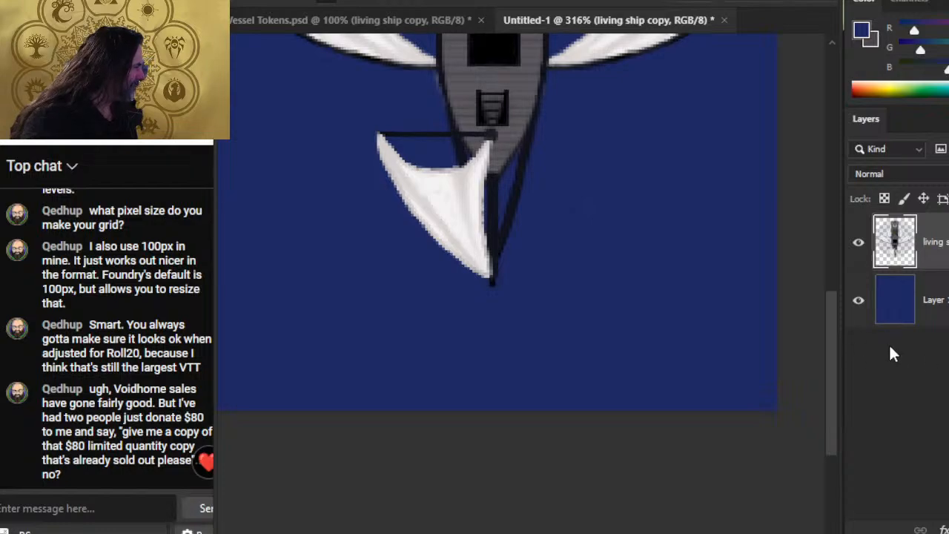
pyautogui.press('g')
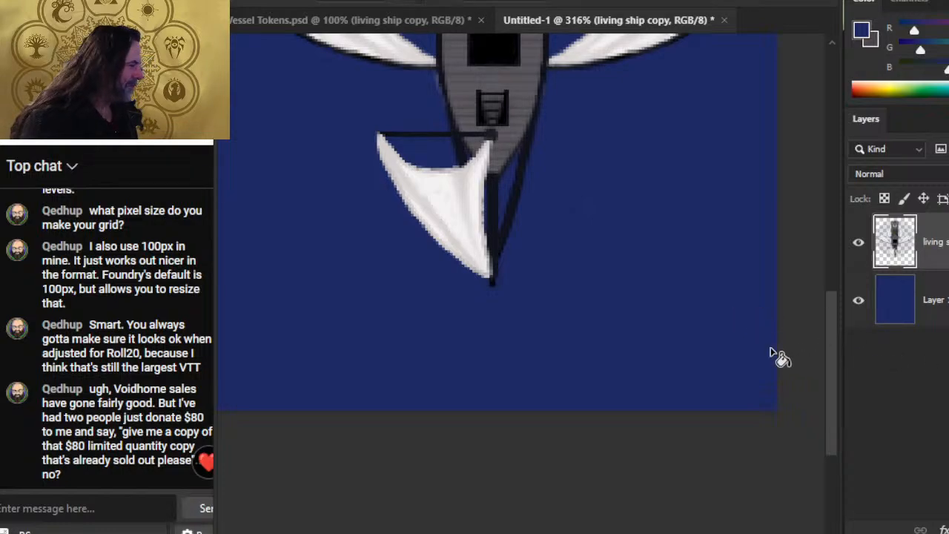
pyautogui.keyDown('alt'); pyautogui.click(462, 208); pyautogui.keyUp('alt')
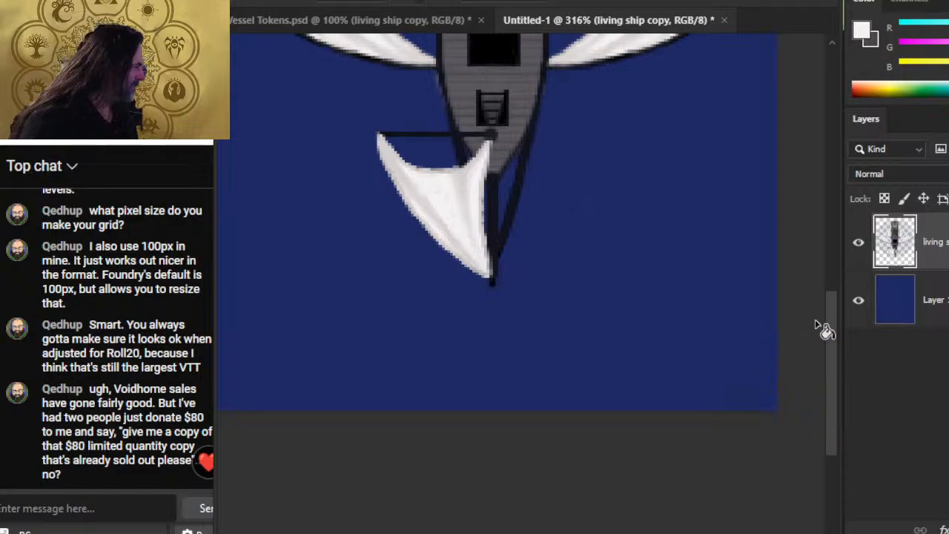
pyautogui.click(920, 300)
pyautogui.click(718, 327)
pyautogui.press('z')
pyautogui.moveTo(677, 469); pyautogui.dragTo(642, 458)
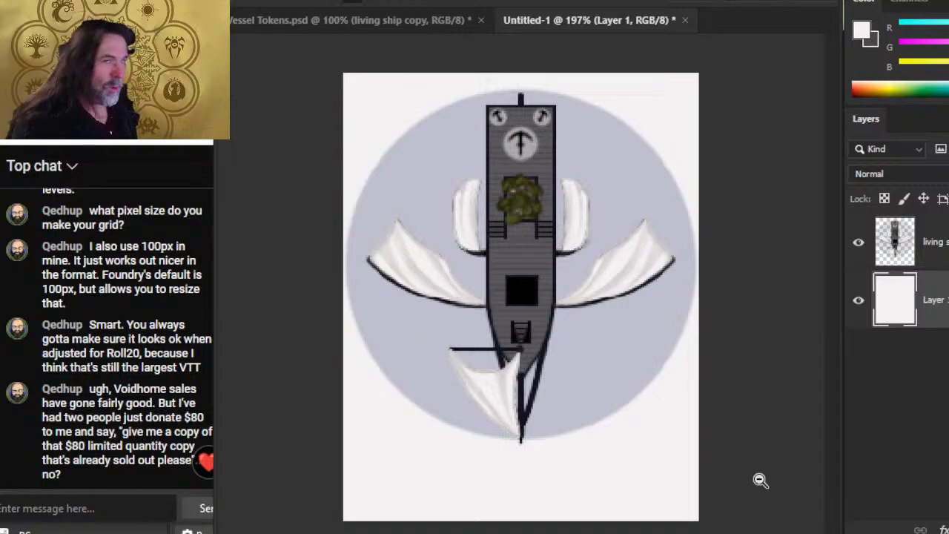
pyautogui.hotkey('alt', 'Tab')
pyautogui.hotkey('alt', 'Tab')
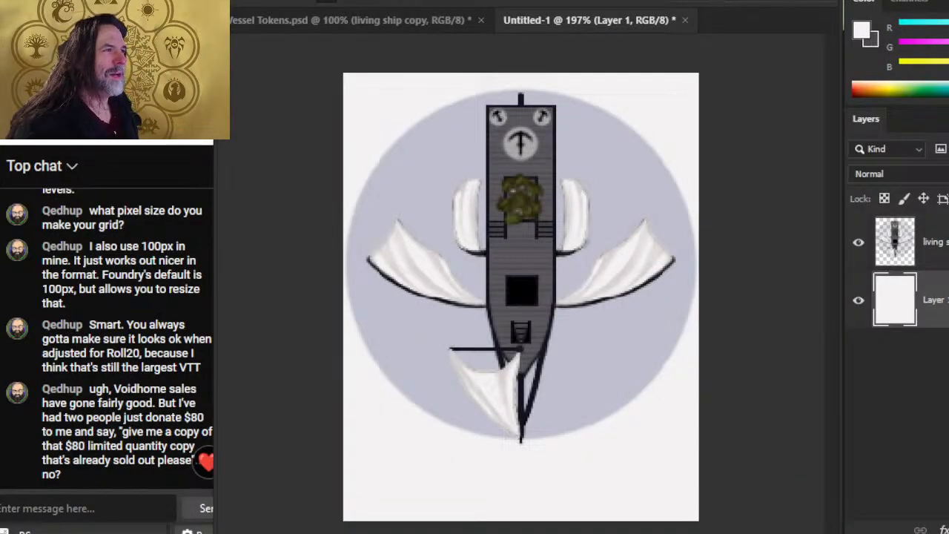
# Return to the Vessel Tokens document and delete the merged living ship copy layer
pyautogui.click(422, 22)
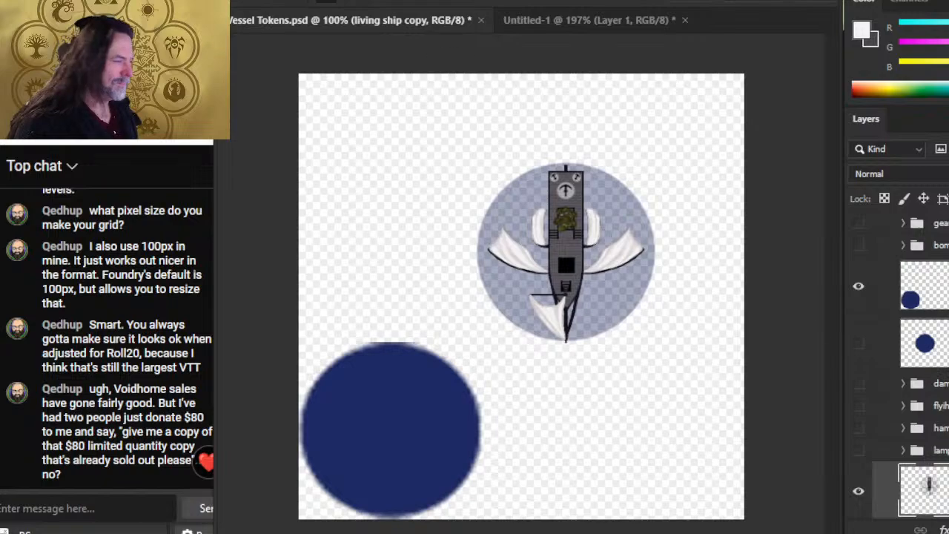
pyautogui.scroll(-2, 904, 371)
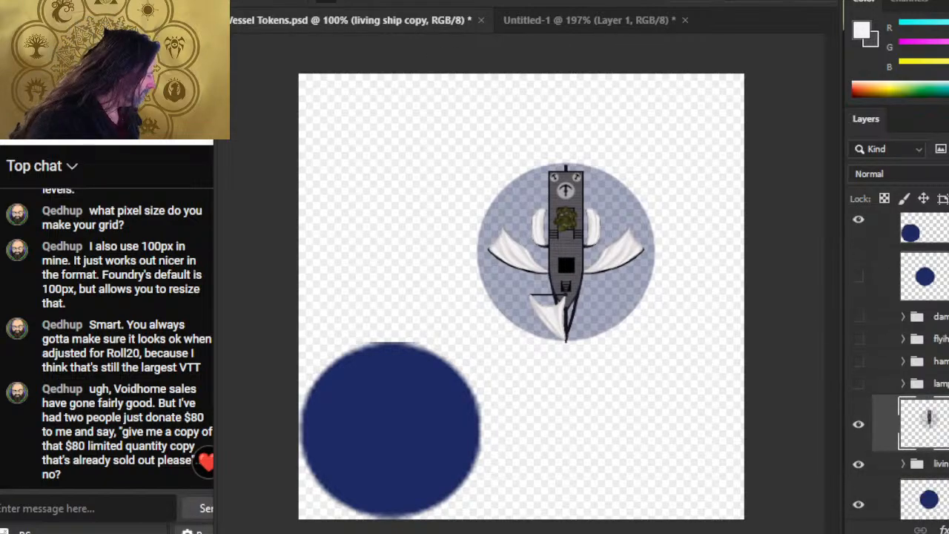
pyautogui.press('Delete')
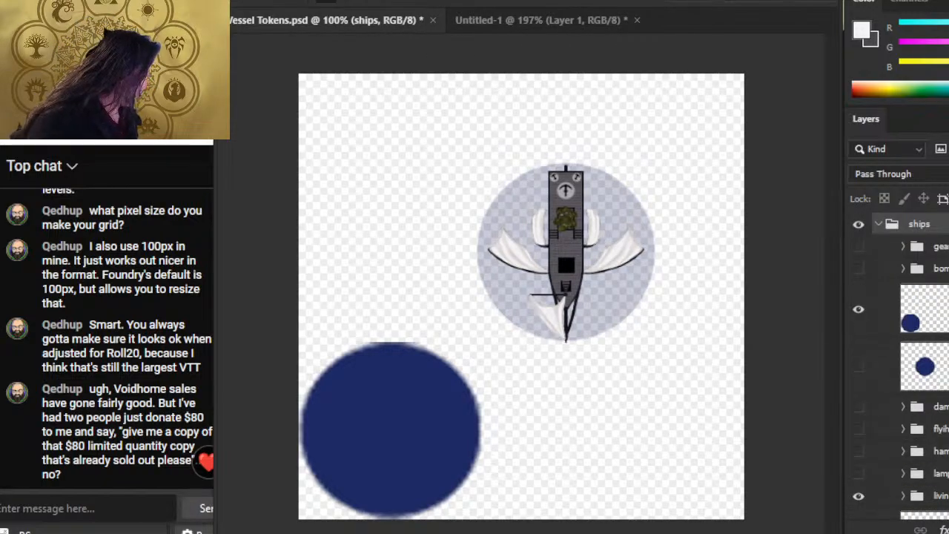
# Nudge the living ship group up slightly within its circle, and select the group together with the circle layer
pyautogui.scroll(1, 904, 333)
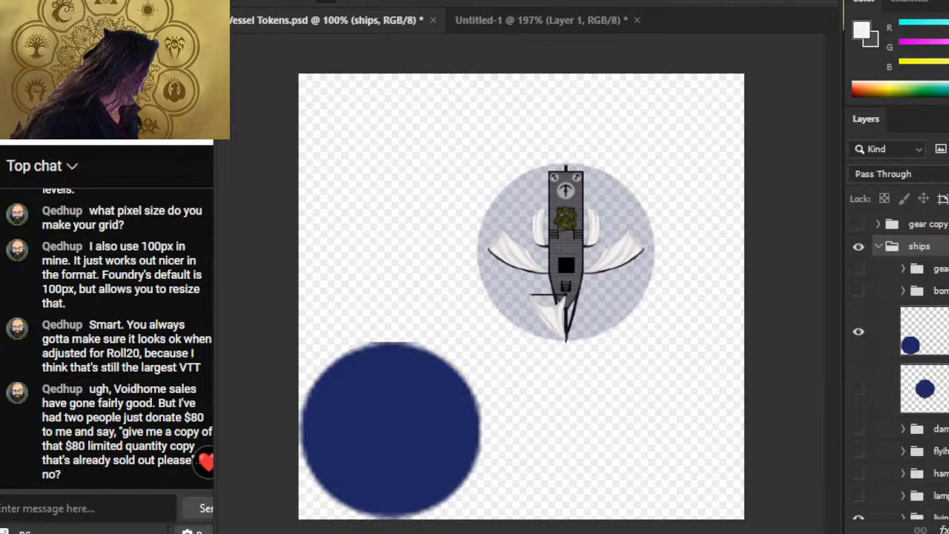
pyautogui.scroll(-6, 904, 363)
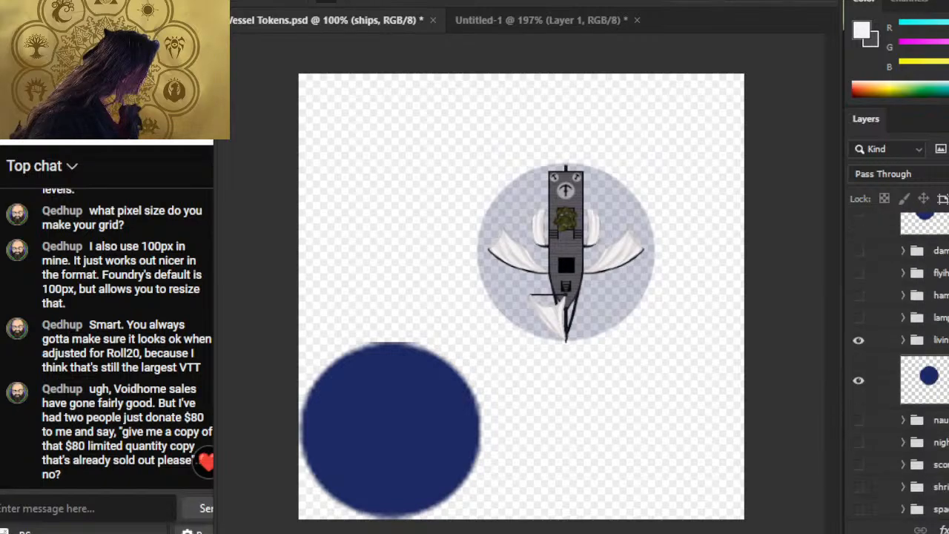
pyautogui.click(931, 339)
pyautogui.press('Up')
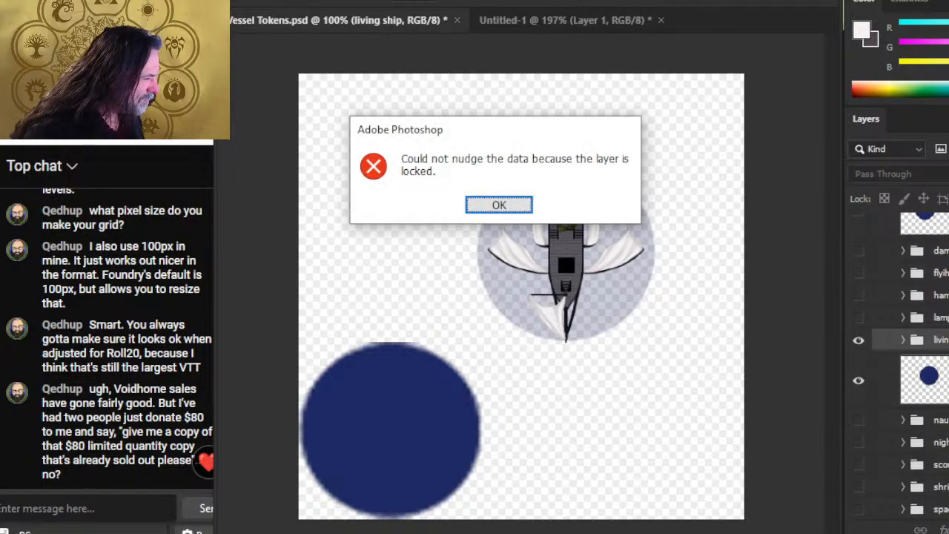
pyautogui.press('Return')
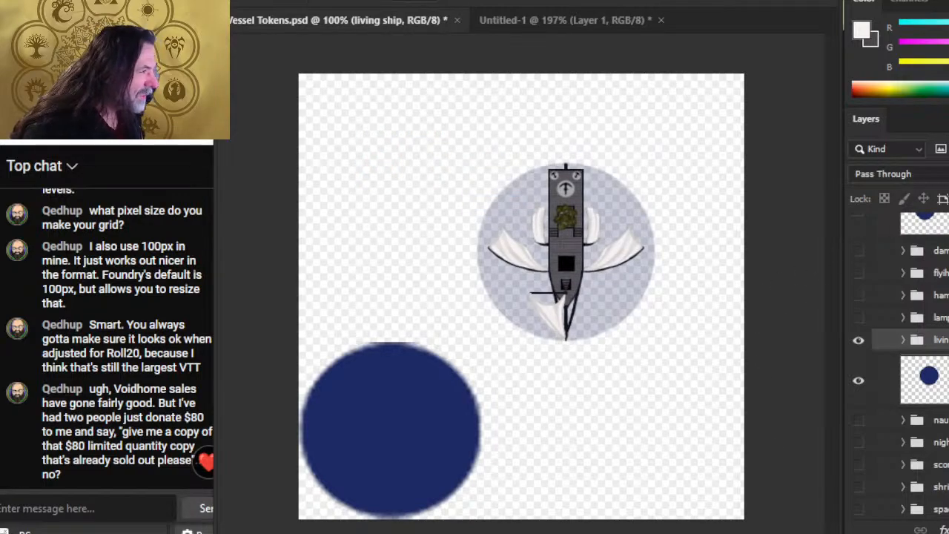
pyautogui.keyDown('shift'); pyautogui.click(935, 380); pyautogui.keyUp('shift')
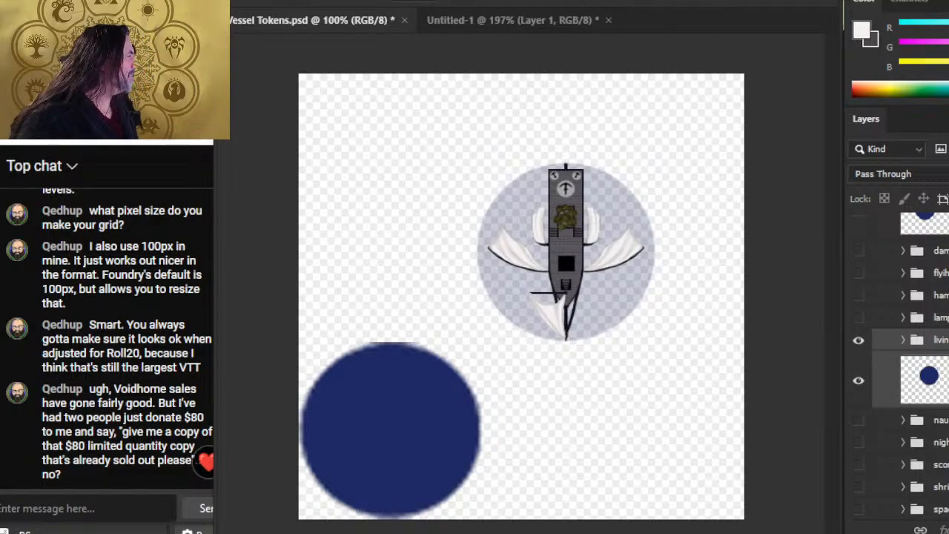
pyautogui.hotkey('ctrl', 'j')
pyautogui.press('Return')
pyautogui.hotkey('ctrl', 'z')
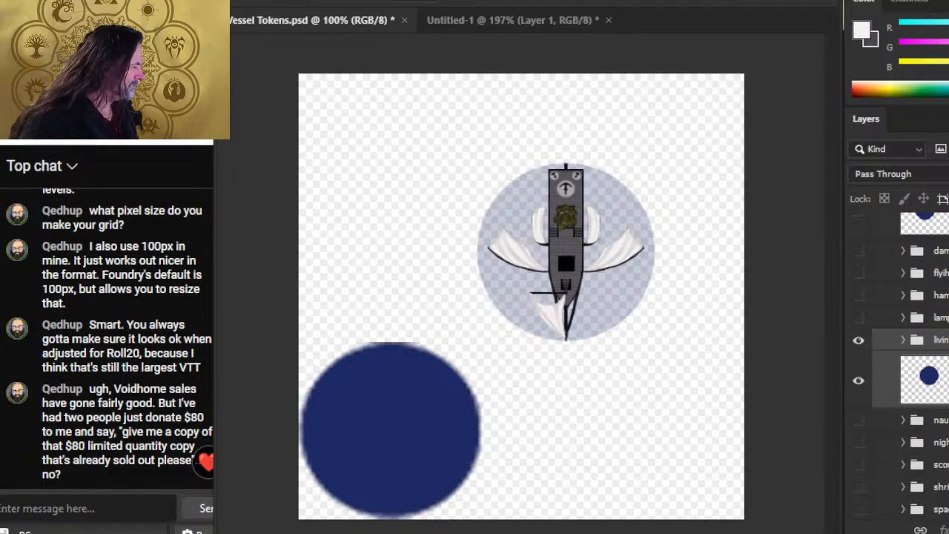
# Duplicate the selected living ship group and circle layer into the Untitled-1 document
pyautogui.rightClick(935, 380)
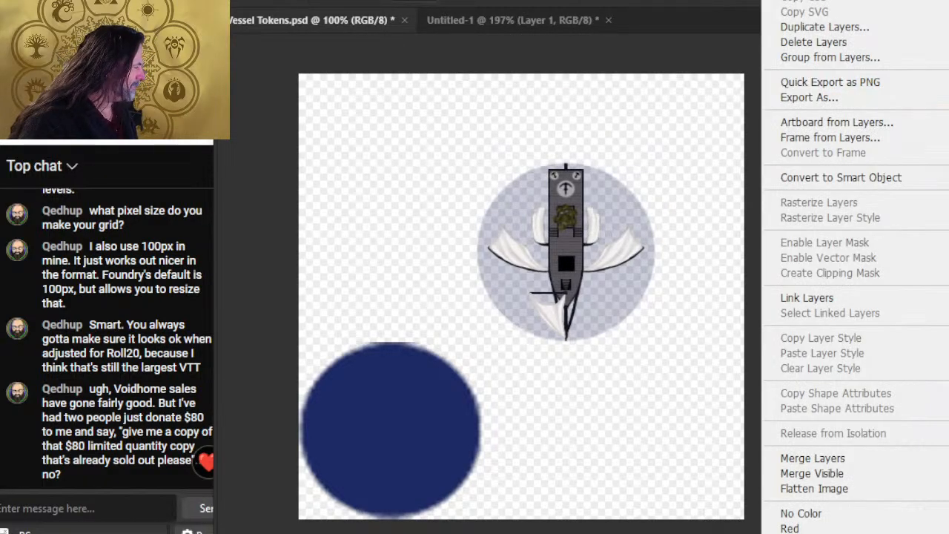
pyautogui.click(867, 31)
pyautogui.click(610, 155)
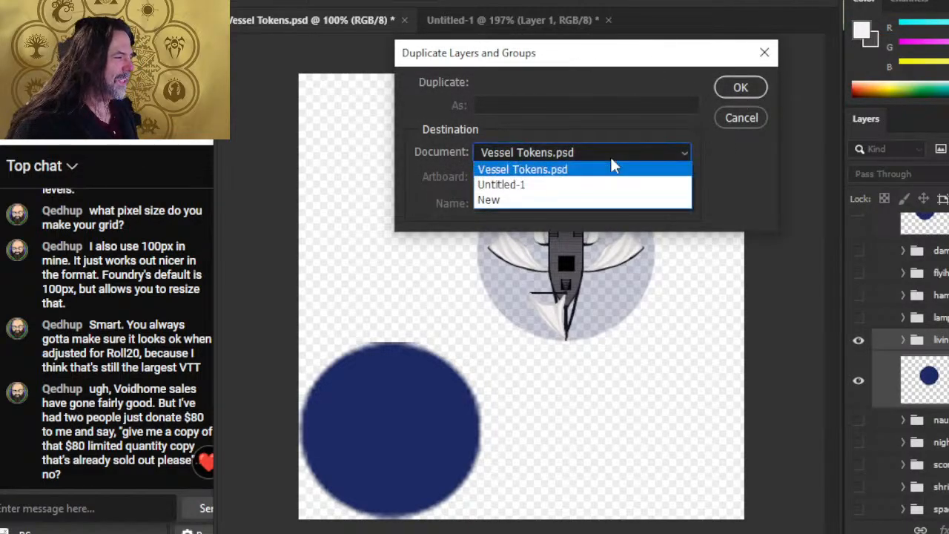
pyautogui.click(605, 185)
pyautogui.click(739, 90)
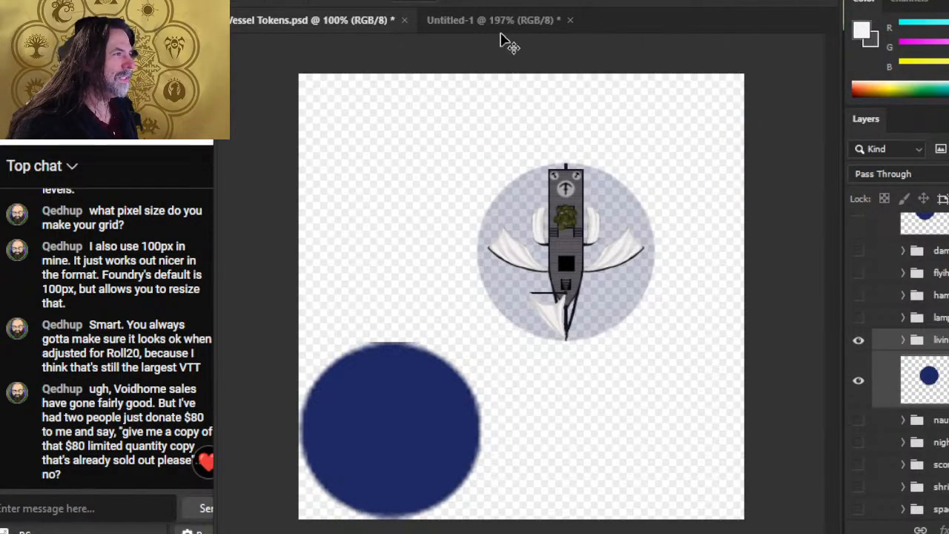
# Switch to the Untitled-1 document and delete the old merged living ship copy layer
pyautogui.click(483, 21)
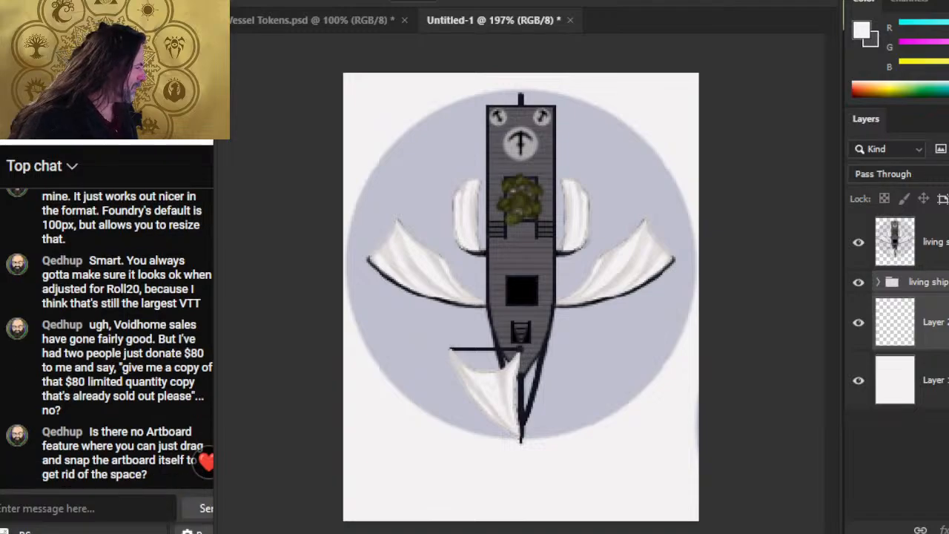
pyautogui.click(937, 258)
pyautogui.press('Delete')
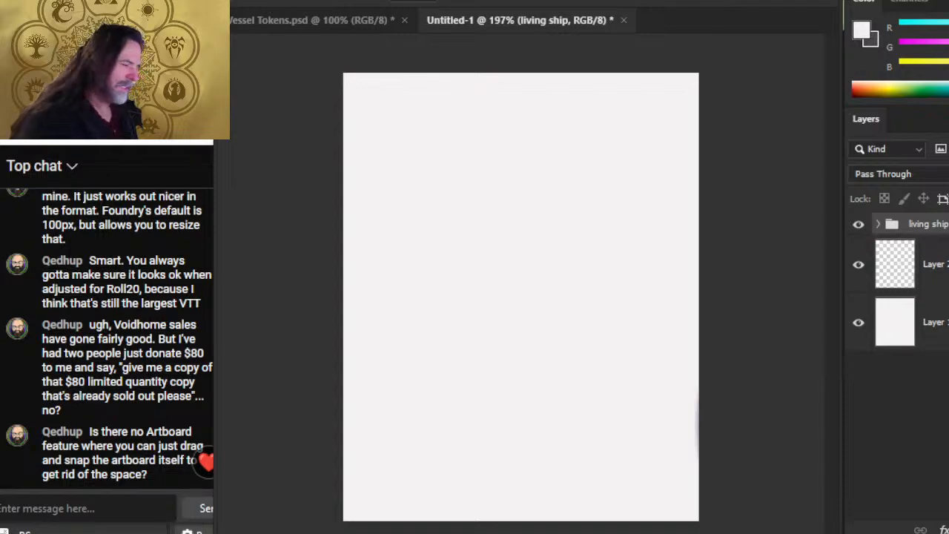
pyautogui.press('z')
pyautogui.moveTo(697, 371); pyautogui.dragTo(654, 363)
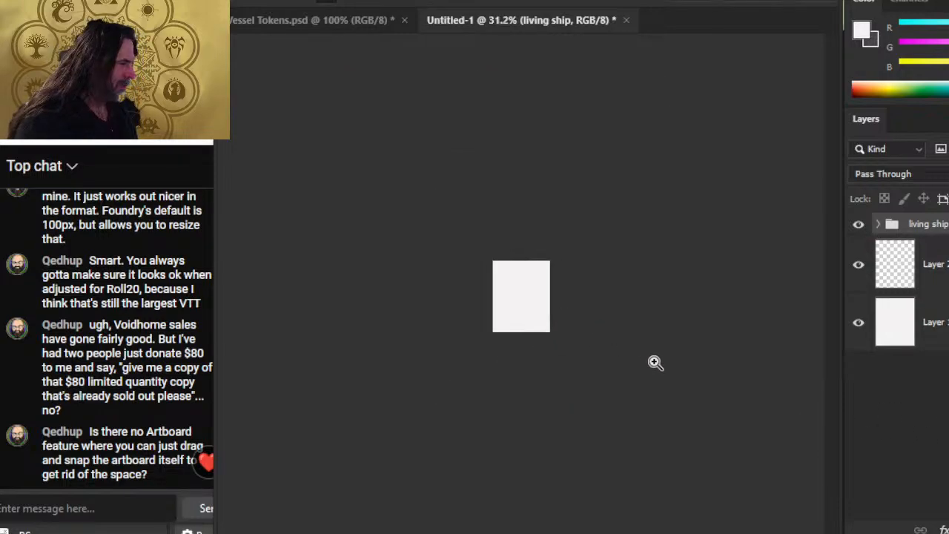
pyautogui.press('v')
pyautogui.moveTo(697, 412); pyautogui.dragTo(635, 377)
pyautogui.hotkey('ctrl', 'z')
# Move the living ship group and the circle layer together onto the canvas, and merge the group into a single layer
pyautogui.keyDown('shift'); pyautogui.click(940, 259); pyautogui.keyUp('shift')
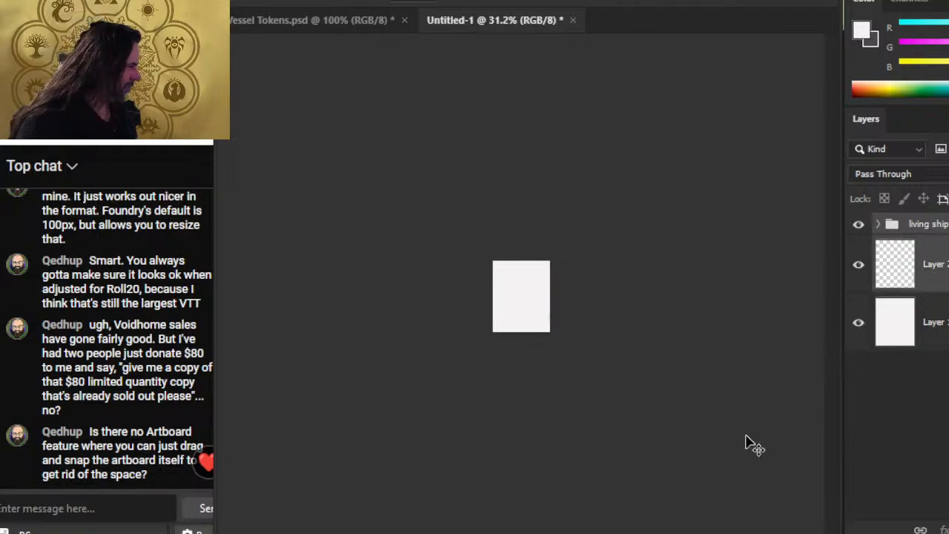
pyautogui.moveTo(747, 443); pyautogui.dragTo(665, 437)
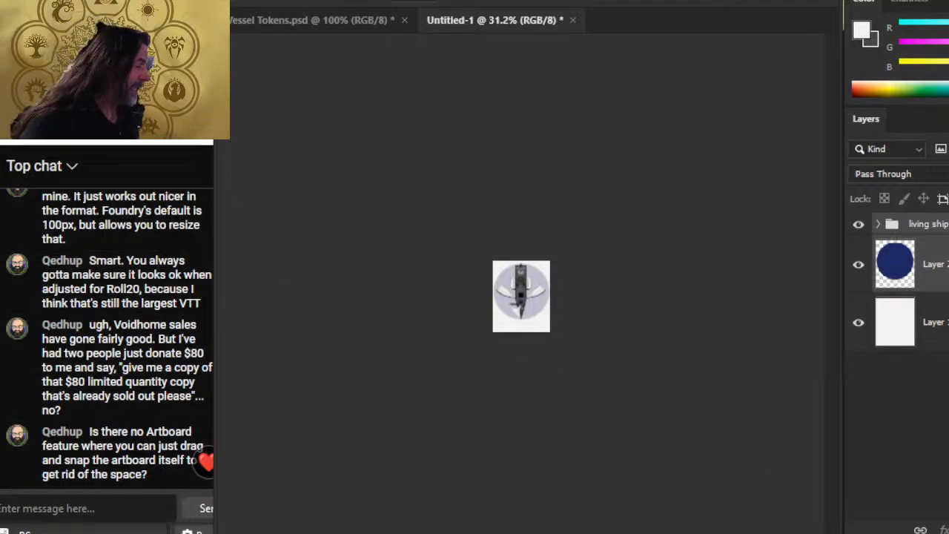
pyautogui.click(895, 318)
pyautogui.click(943, 231)
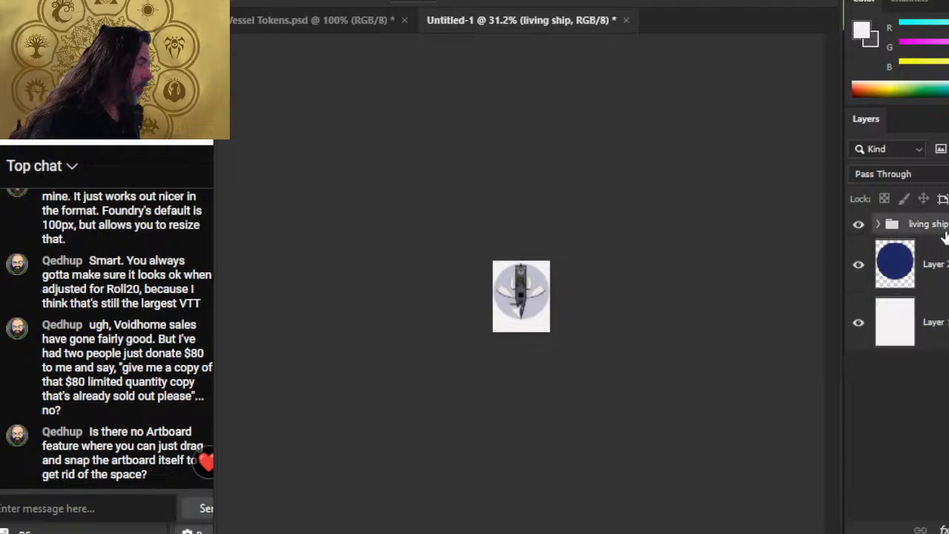
pyautogui.hotkey('ctrl', 'e')
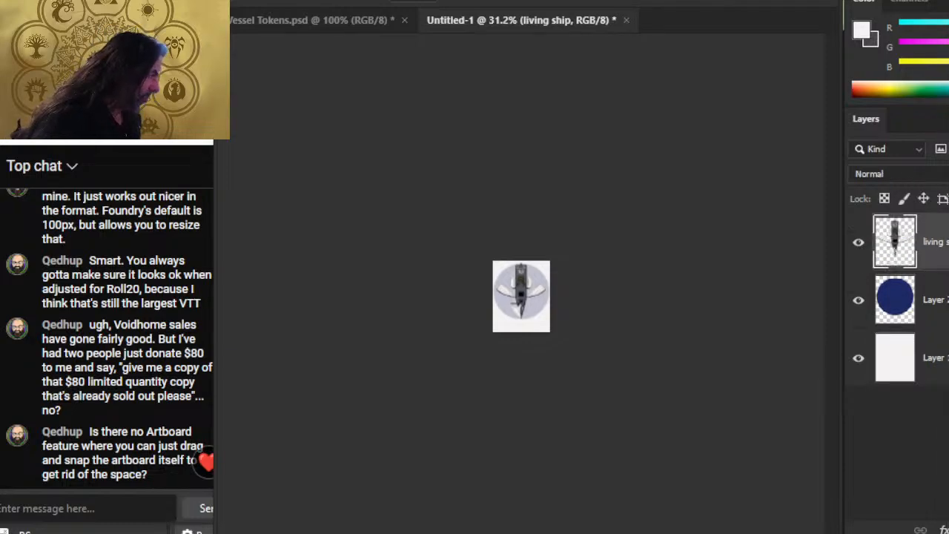
# Nudge the blue circle layer down slightly behind the living ship
pyautogui.moveTo(518, 303); pyautogui.dragTo(604, 324)
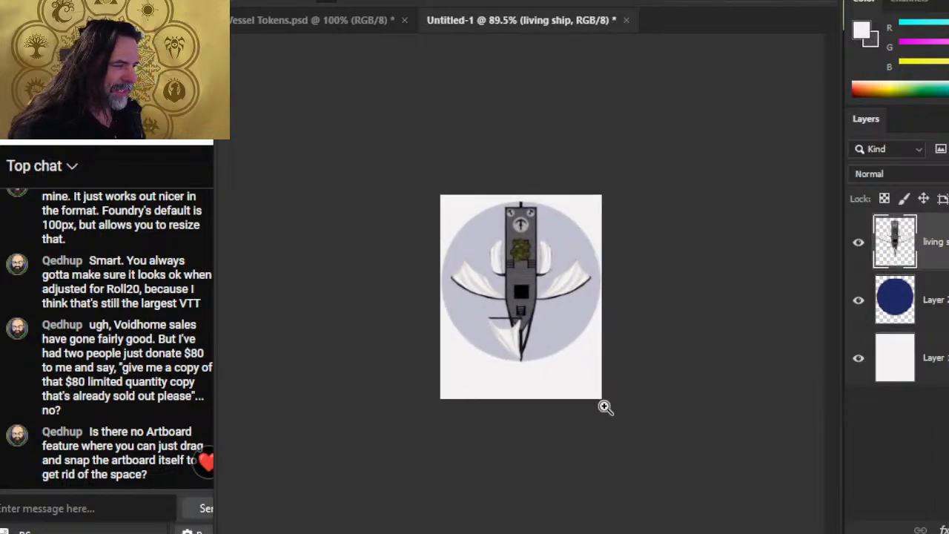
pyautogui.hotkey('ctrl', '0')
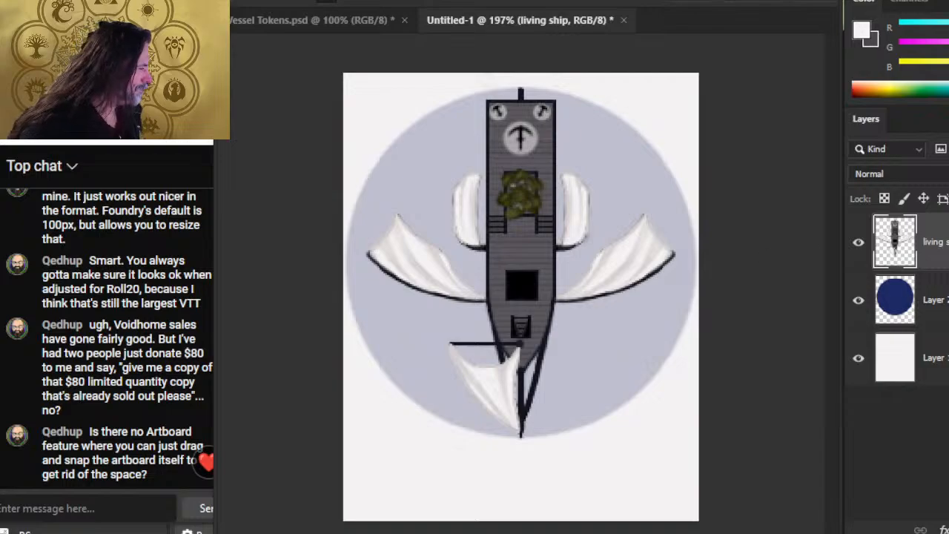
pyautogui.click(938, 303)
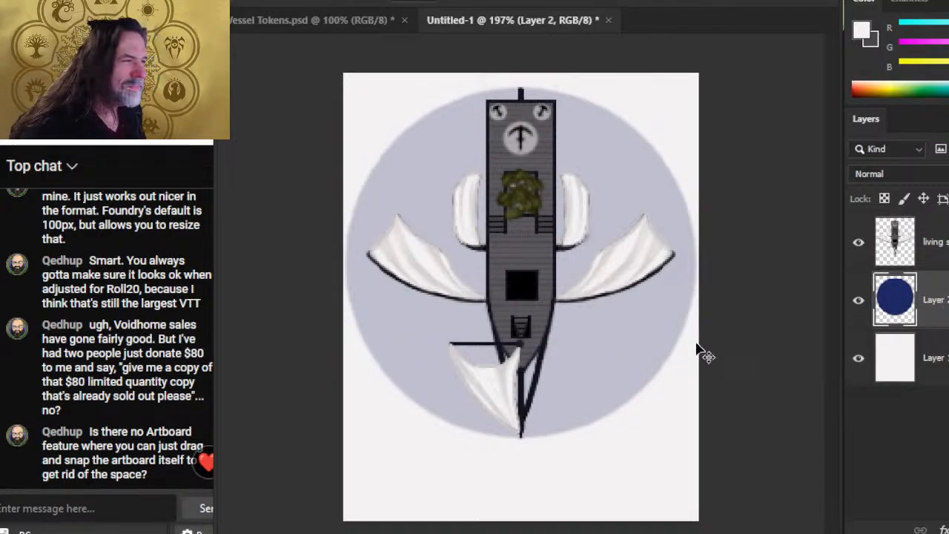
pyautogui.press('Down')
pyautogui.press('Down')
pyautogui.press('Down')
pyautogui.press('Down')
pyautogui.press('Down')
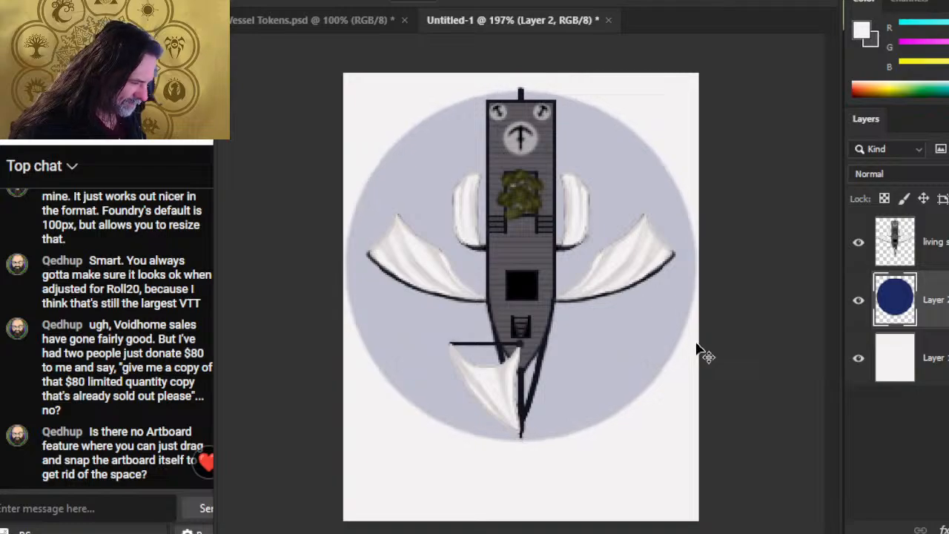
pyautogui.press('Up')
pyautogui.press('Up')
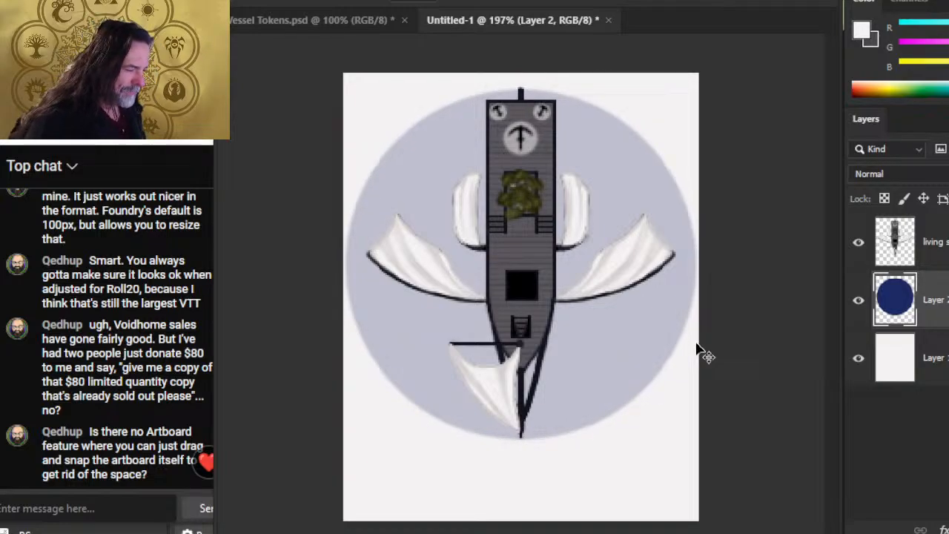
pyautogui.rightClick(920, 251)
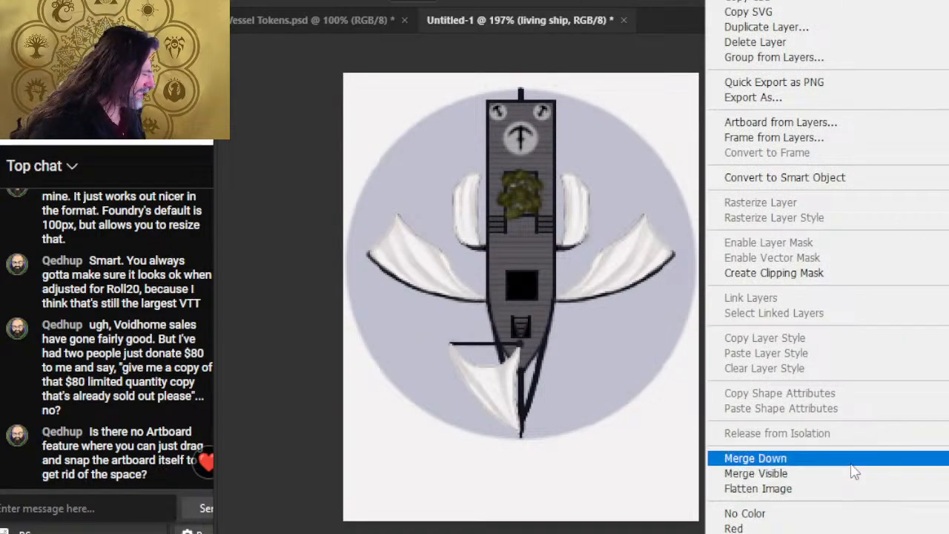
pyautogui.click(941, 358)
pyautogui.keyDown('ctrl'); pyautogui.click(935, 300); pyautogui.keyUp('ctrl')
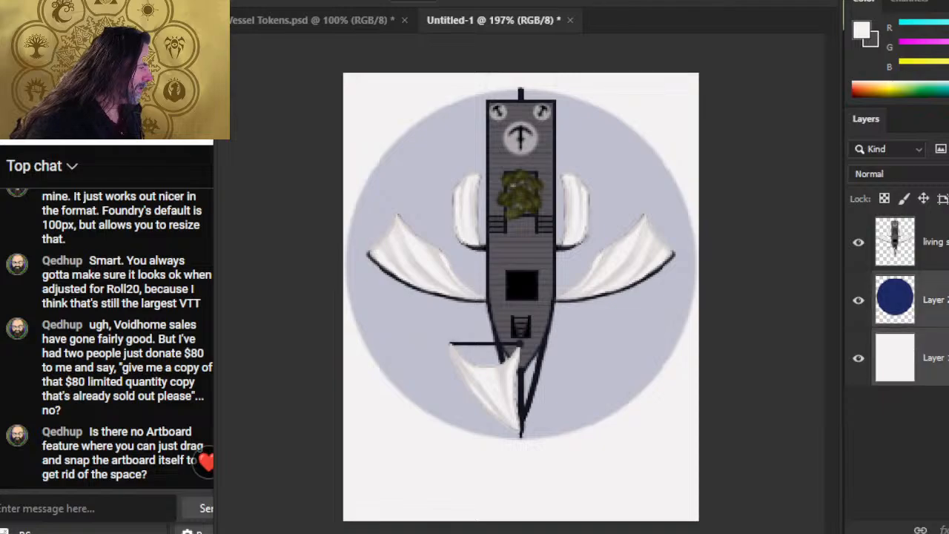
pyautogui.click(936, 300)
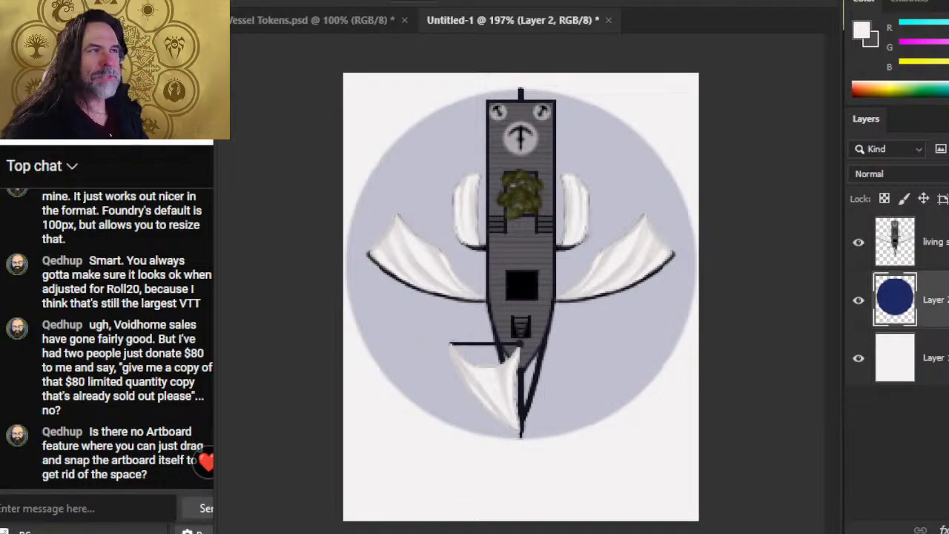
pyautogui.click(315, 2)
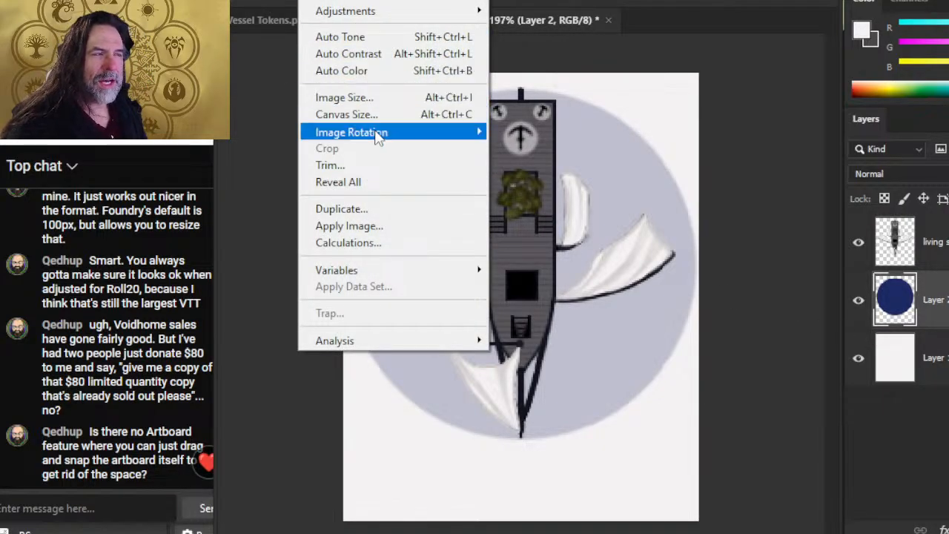
# Load the circle layer's outline as a selection and crop the canvas to it
pyautogui.keyDown('ctrl'); pyautogui.click(903, 300); pyautogui.keyUp('ctrl')
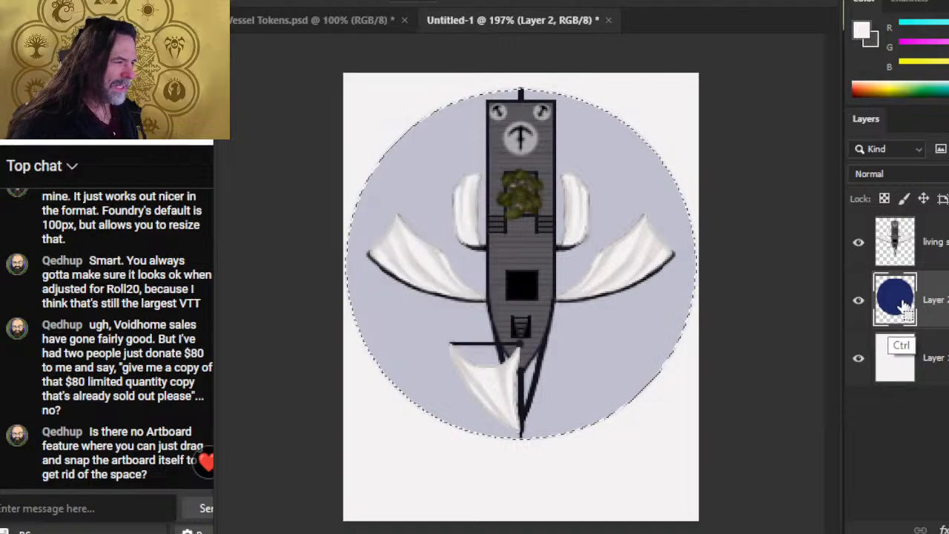
pyautogui.click(319, 2)
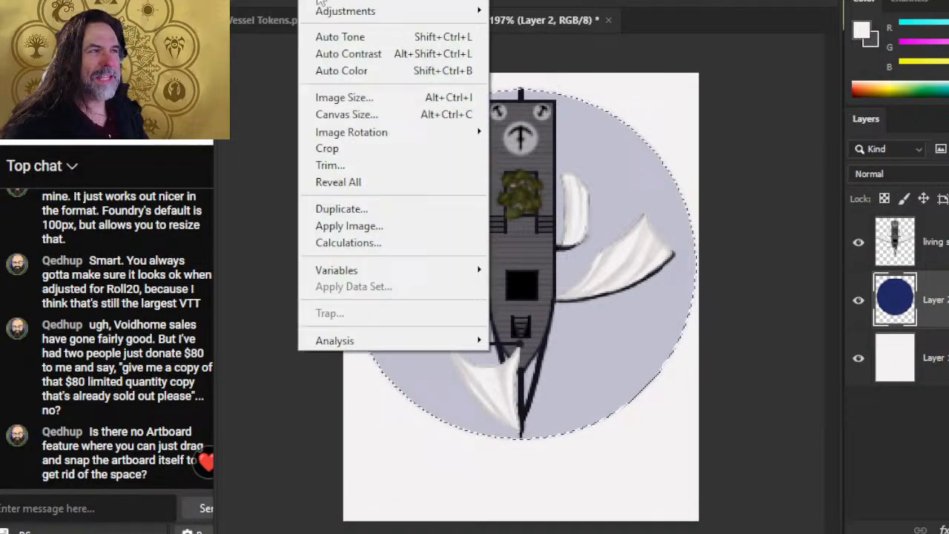
pyautogui.click(372, 149)
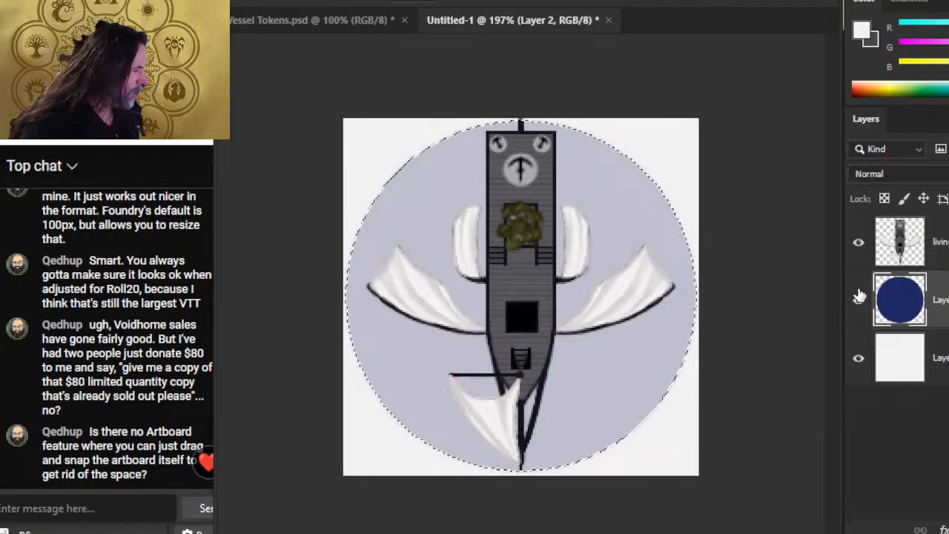
# Hide and reshow the living ship layer to check the cropped circle, and clear the selection
pyautogui.click(857, 247)
pyautogui.click(858, 247)
pyautogui.click(858, 247)
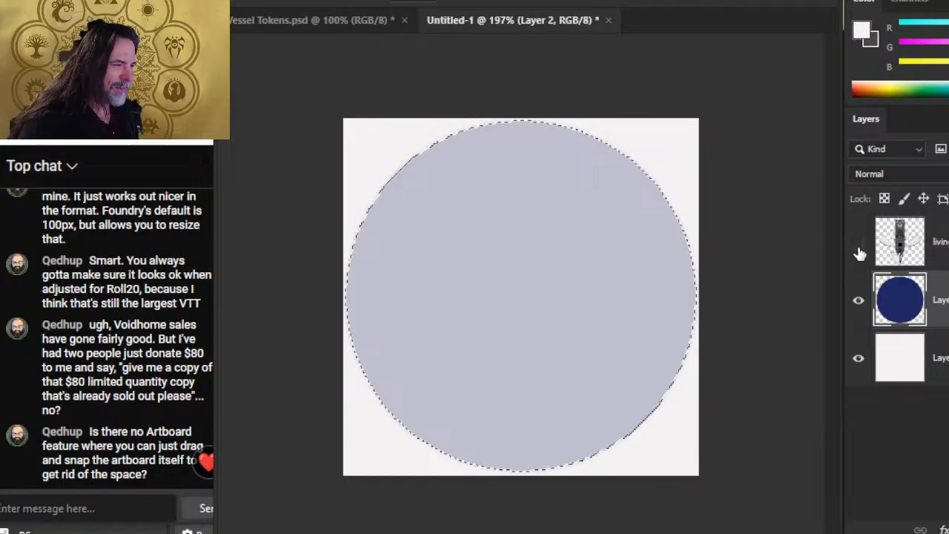
pyautogui.click(857, 247)
pyautogui.hotkey('ctrl', 'd')
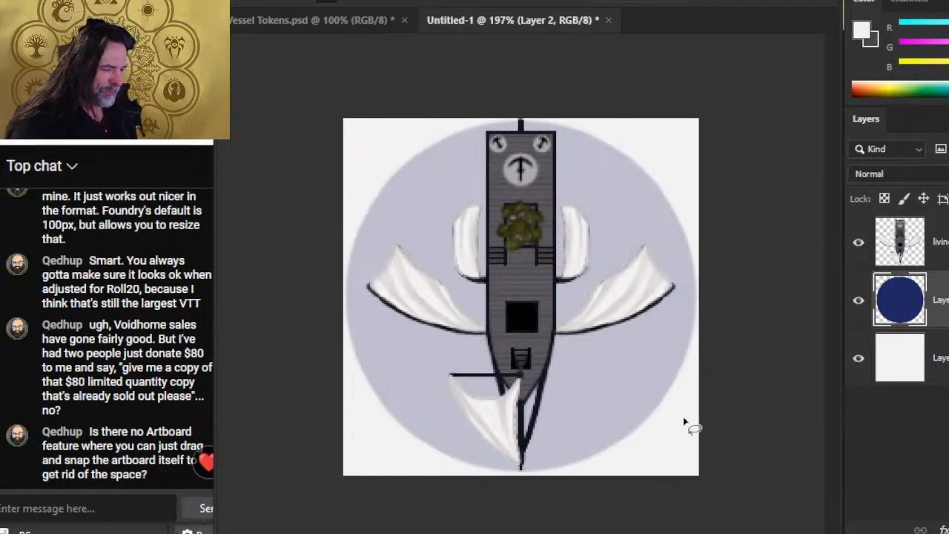
# Set the canvas size to 2 by 2 inches, anchored at the top centre, and accept the clipping
pyautogui.scroll(-4, 651, 396)
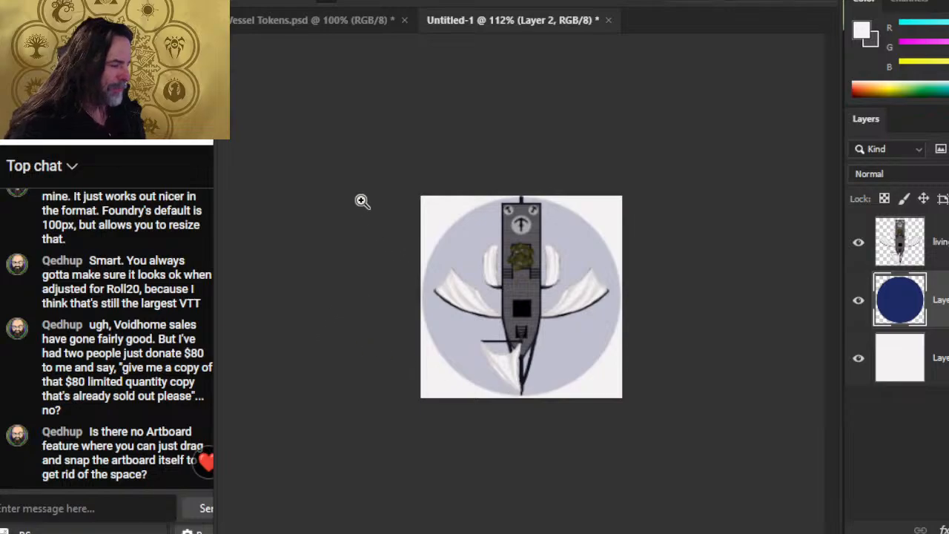
pyautogui.click(315, 1)
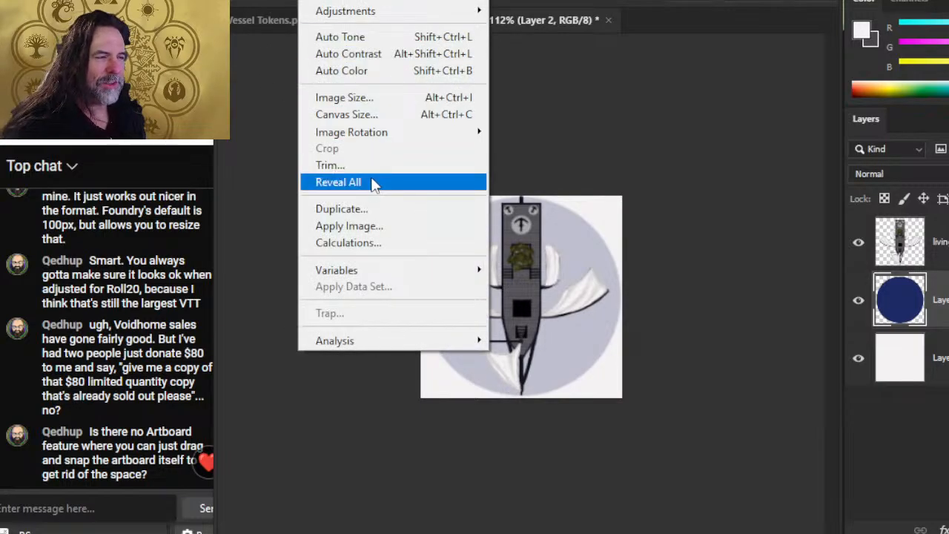
pyautogui.click(385, 115)
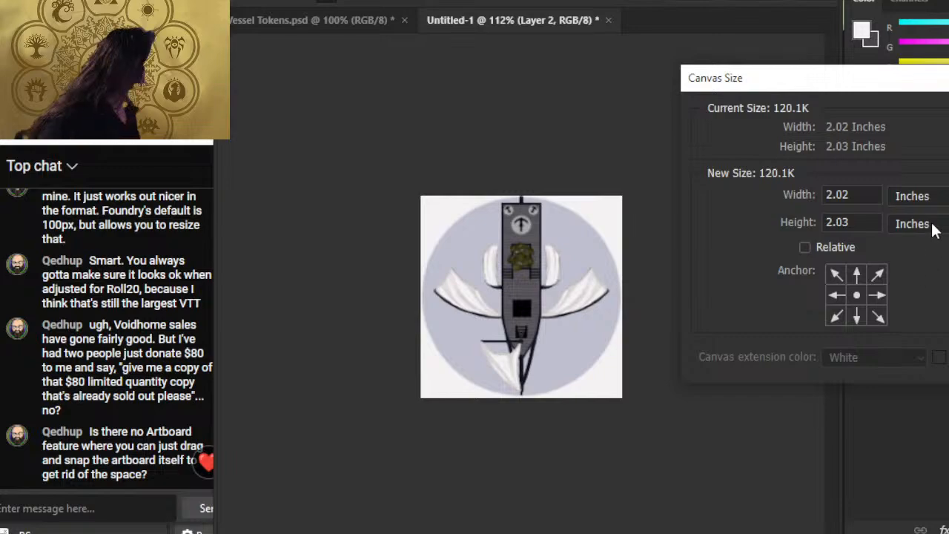
pyautogui.click(862, 199)
pyautogui.press('BackSpace')
pyautogui.press('BackSpace')
pyautogui.press('BackSpace')
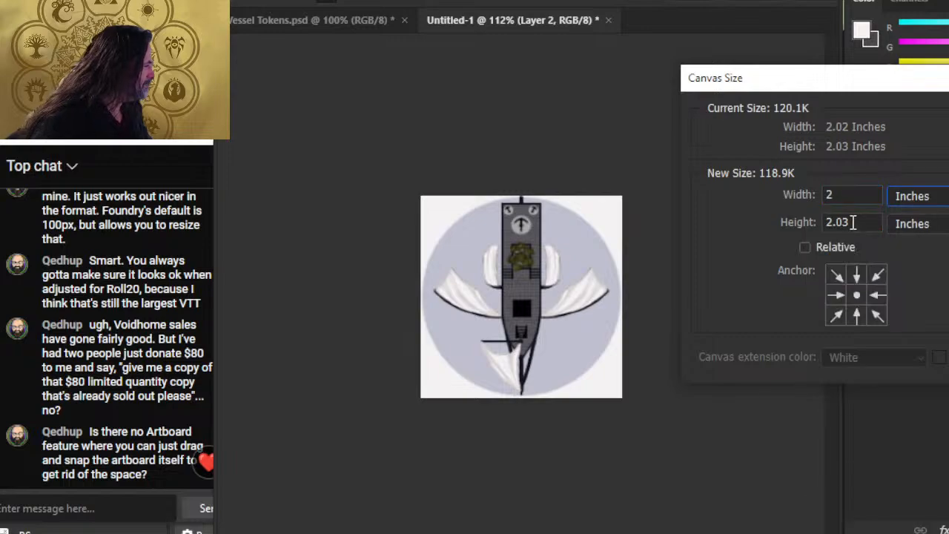
pyautogui.press('Tab')
pyautogui.click(852, 223)
pyautogui.press('BackSpace')
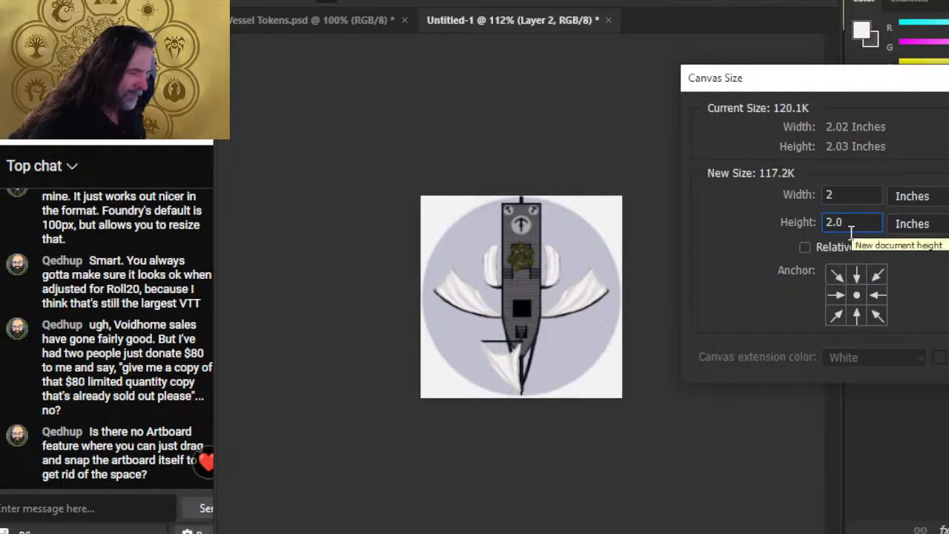
pyautogui.click(857, 276)
pyautogui.press('Return')
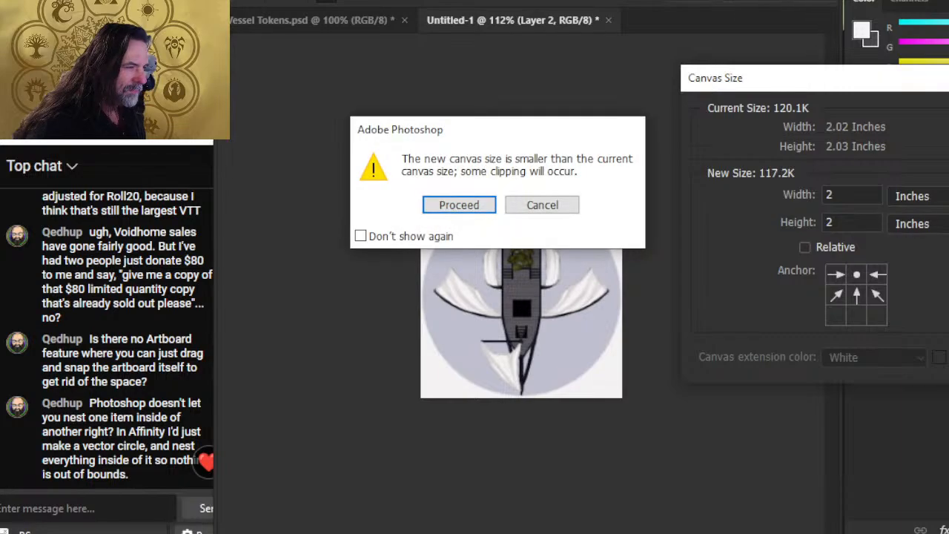
pyautogui.click(474, 206)
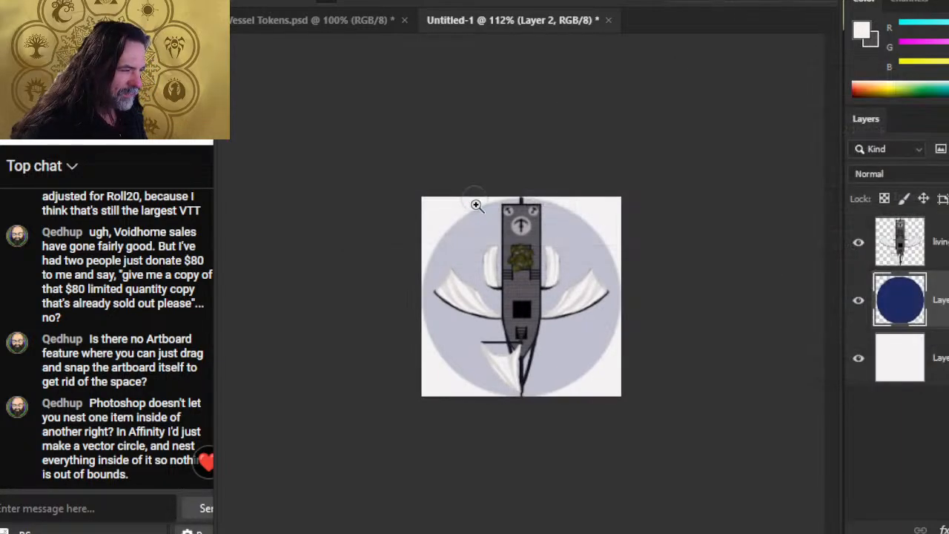
# Merge the living ship layer down into the circle layer and delete the white background layer
pyautogui.press('z')
pyautogui.moveTo(472, 313); pyautogui.dragTo(526, 323)
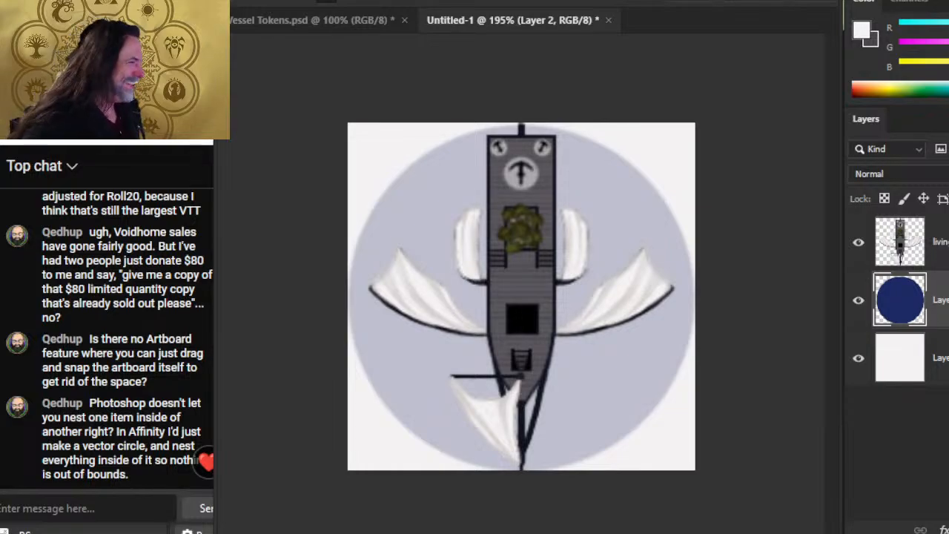
pyautogui.rightClick(927, 242)
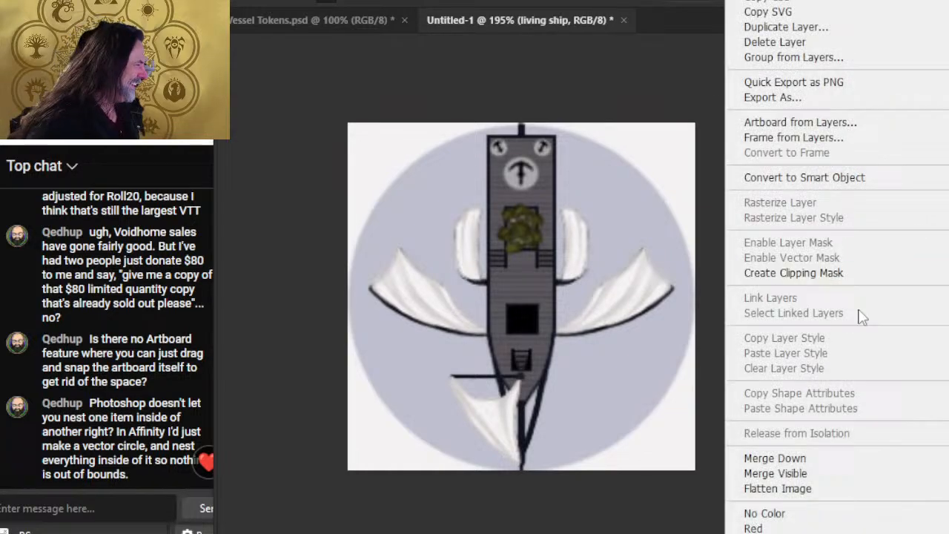
pyautogui.click(843, 459)
pyautogui.click(935, 300)
pyautogui.press('Delete')
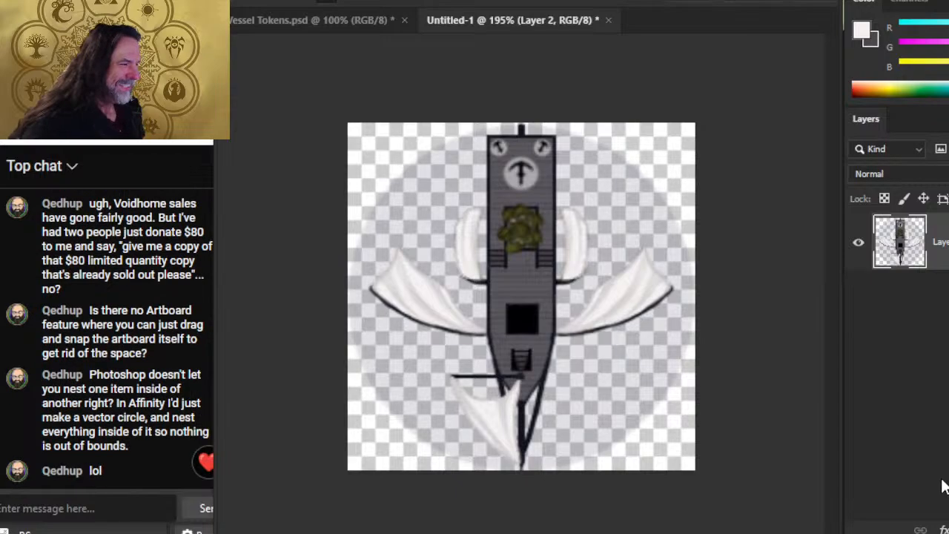
# Start saving the token locally under a new name, in VTT ASSETS > Light of Xaryxis > Part 2 > Oh Momma
pyautogui.moveTo(599, 319); pyautogui.dragTo(559, 310)
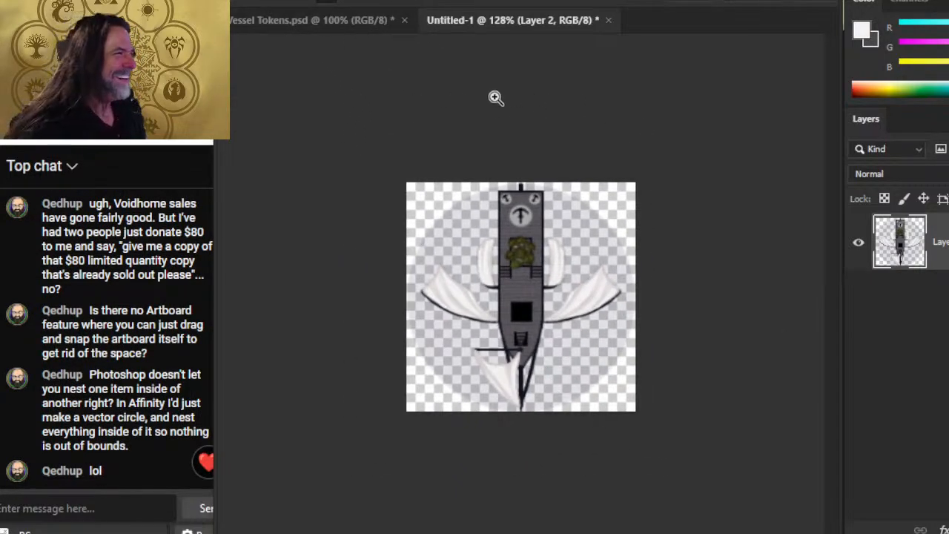
pyautogui.click(255, 1)
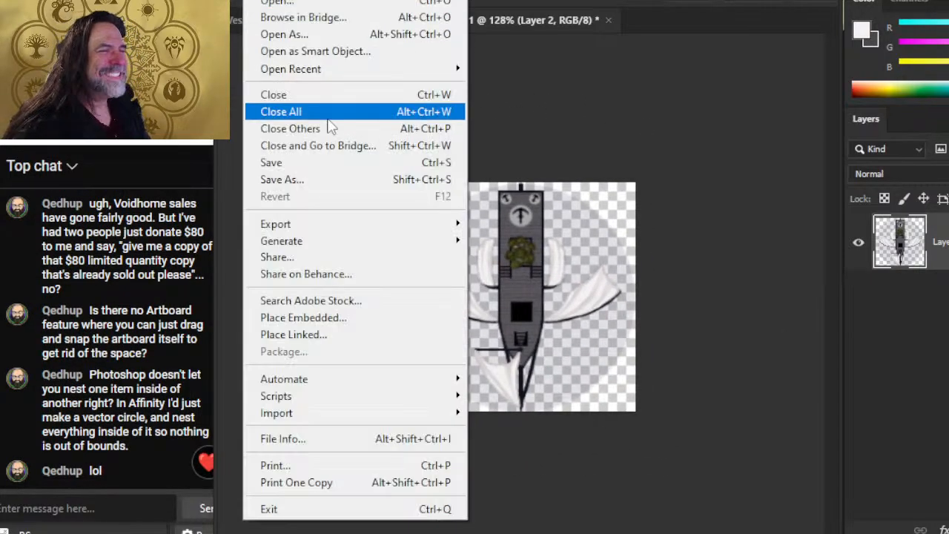
pyautogui.click(349, 183)
pyautogui.click(737, 430)
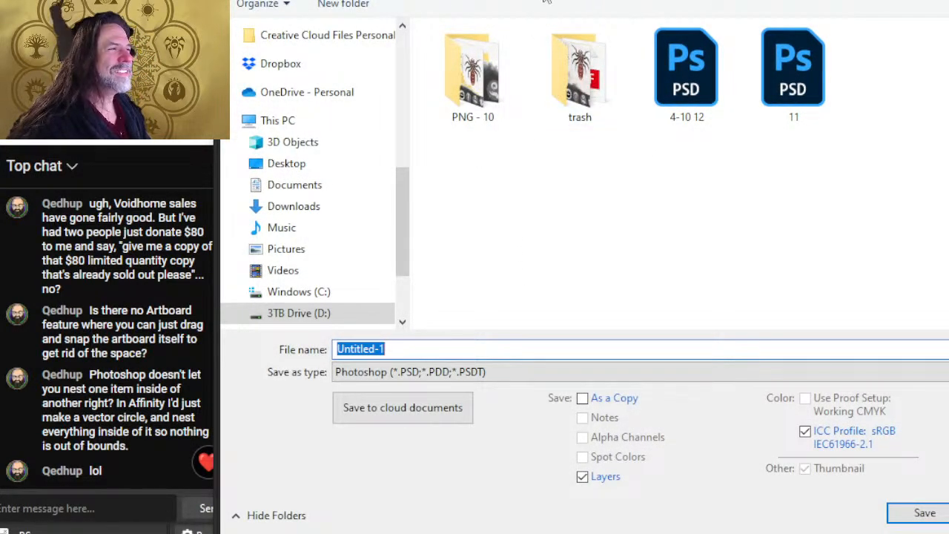
pyautogui.click(546, 1)
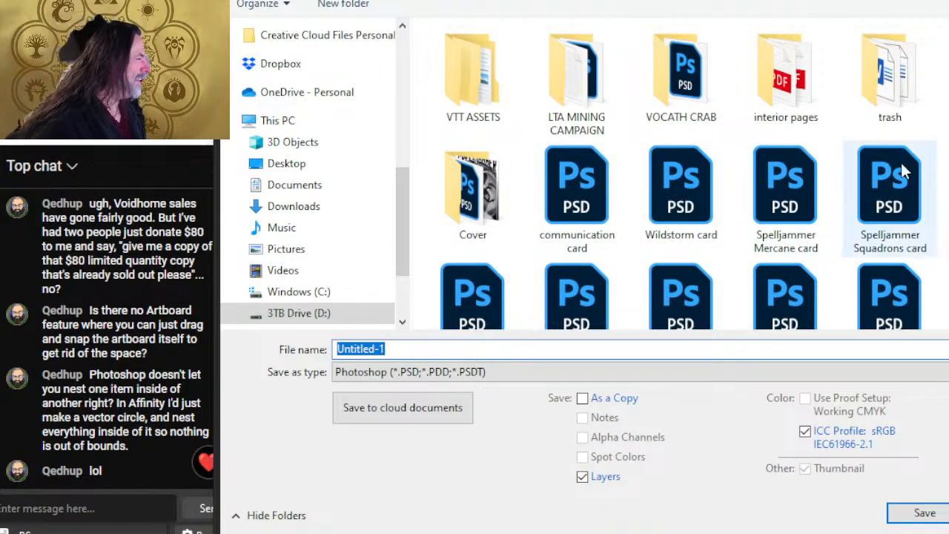
pyautogui.doubleClick(487, 104)
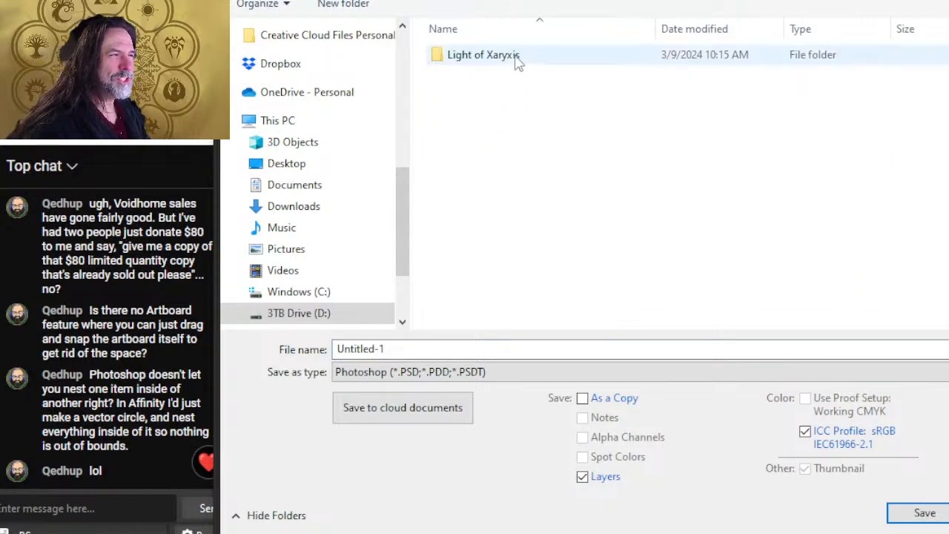
pyautogui.doubleClick(517, 58)
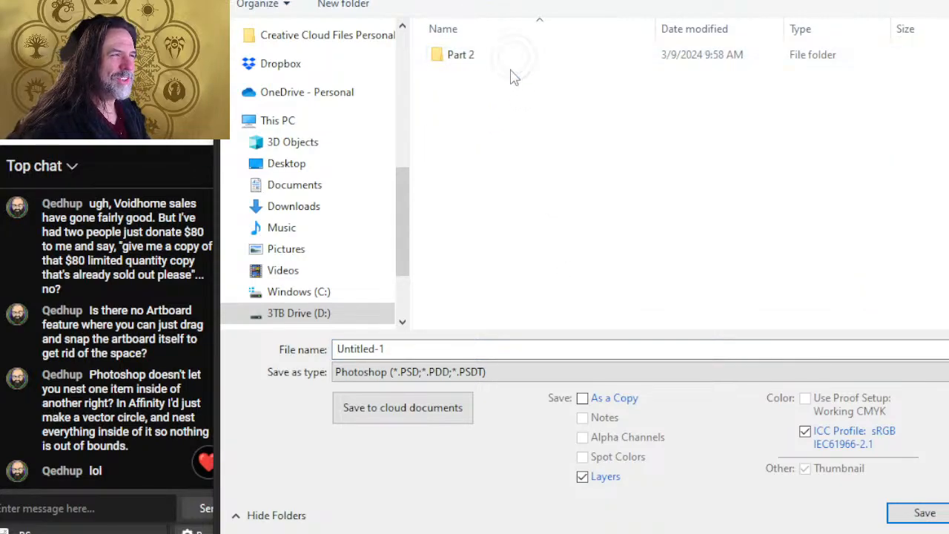
pyautogui.click(474, 58)
pyautogui.doubleClick(474, 57)
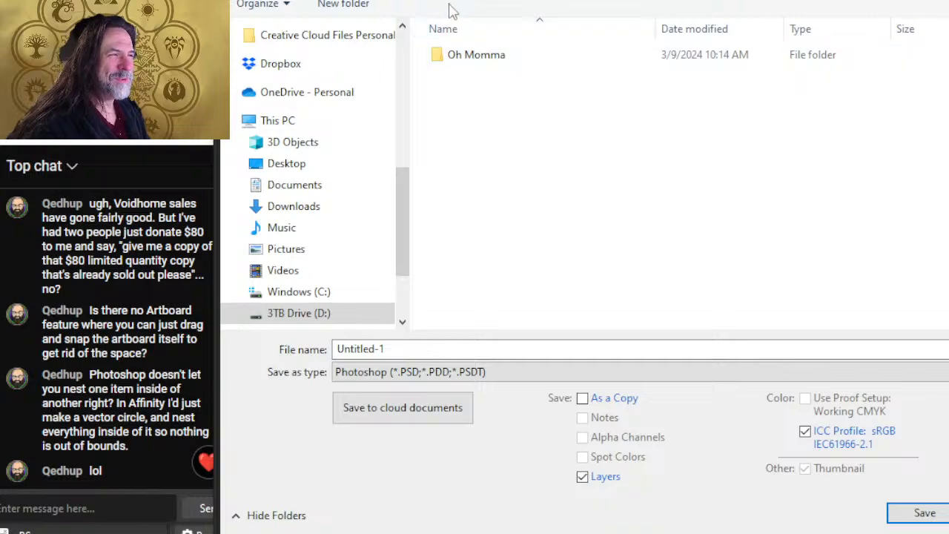
pyautogui.doubleClick(503, 61)
# Save a PNG copy named "the Second Wind - LIving Ship color token" with the smallest file size option
pyautogui.click(510, 374)
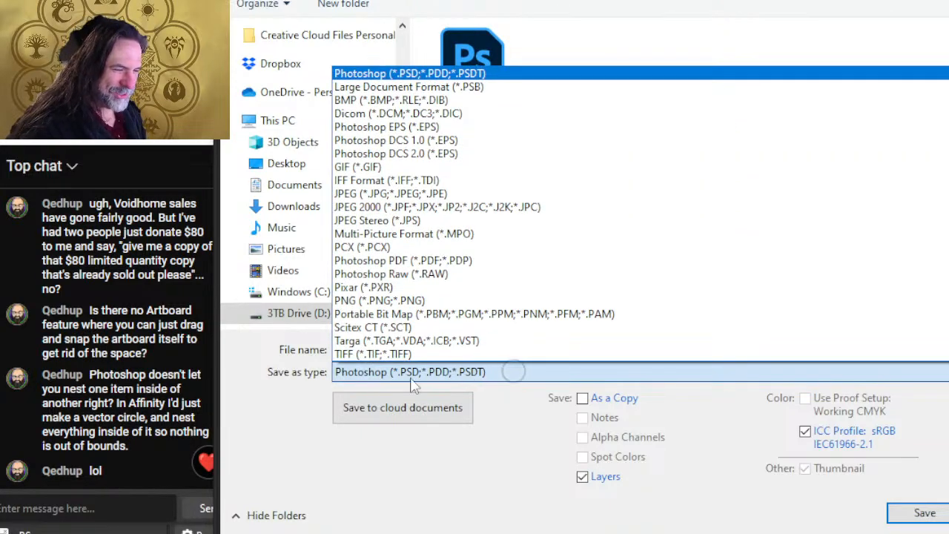
pyautogui.click(408, 302)
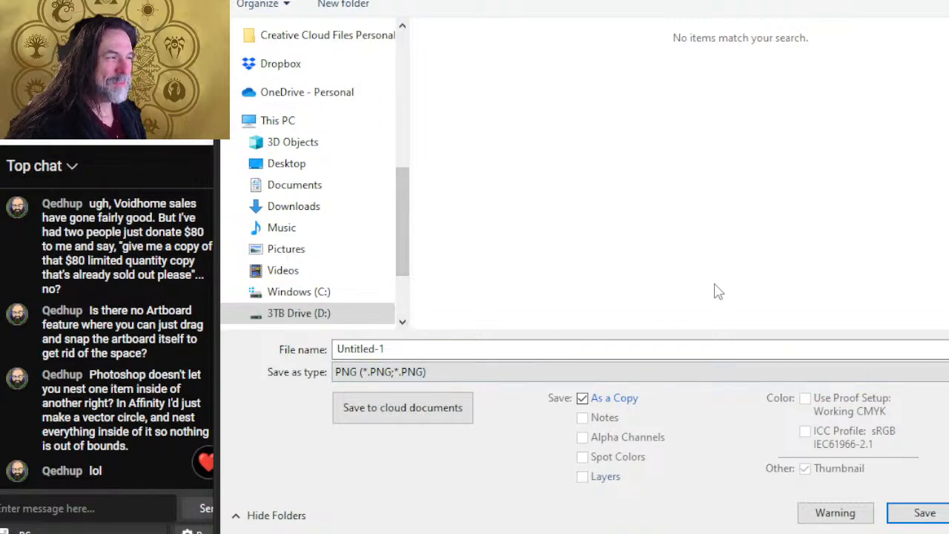
pyautogui.click(484, 350)
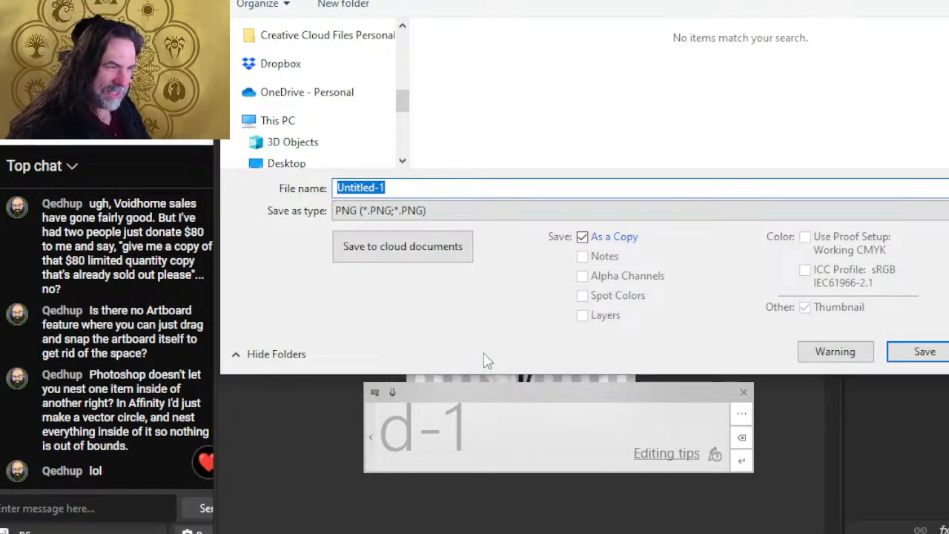
pyautogui.write('T')
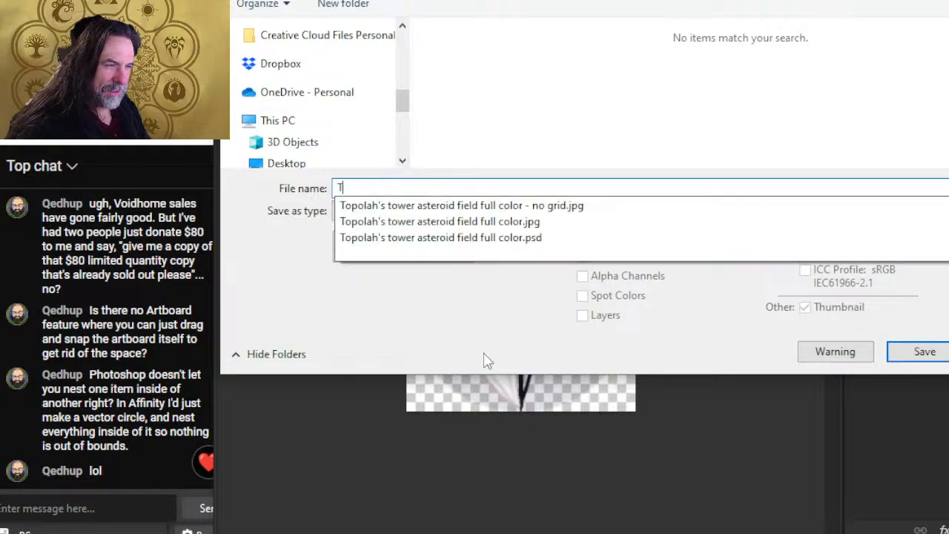
pyautogui.press('BackSpace')
pyautogui.write('the Second Wind - LIving Ship color token')
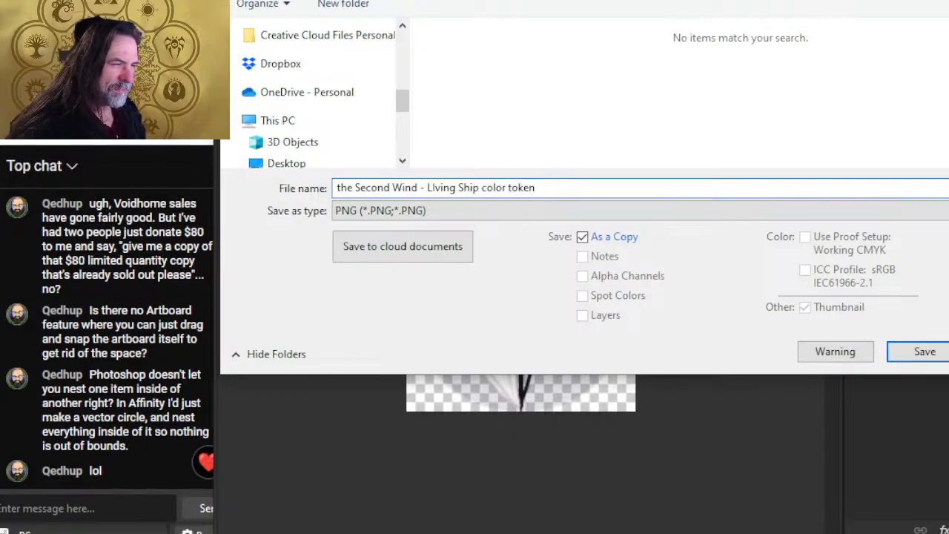
pyautogui.press('Return')
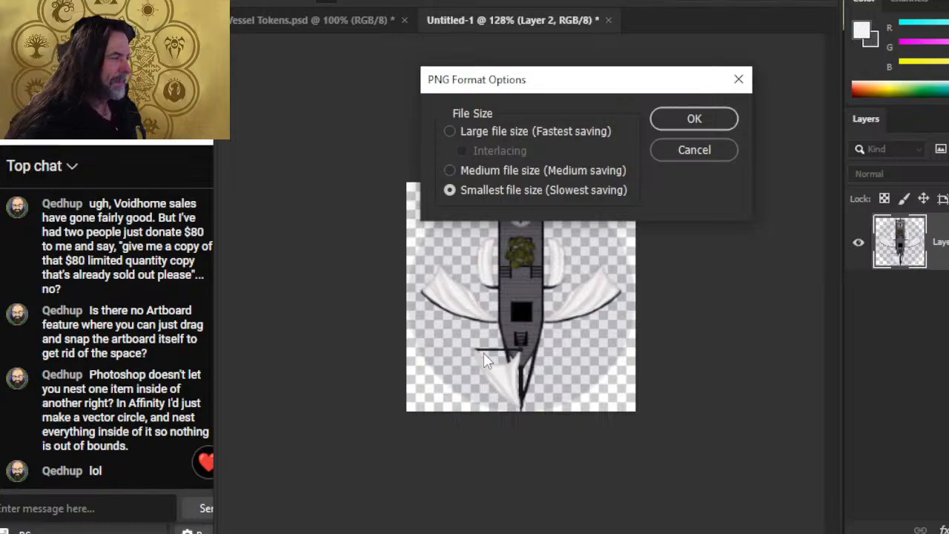
pyautogui.click(702, 119)
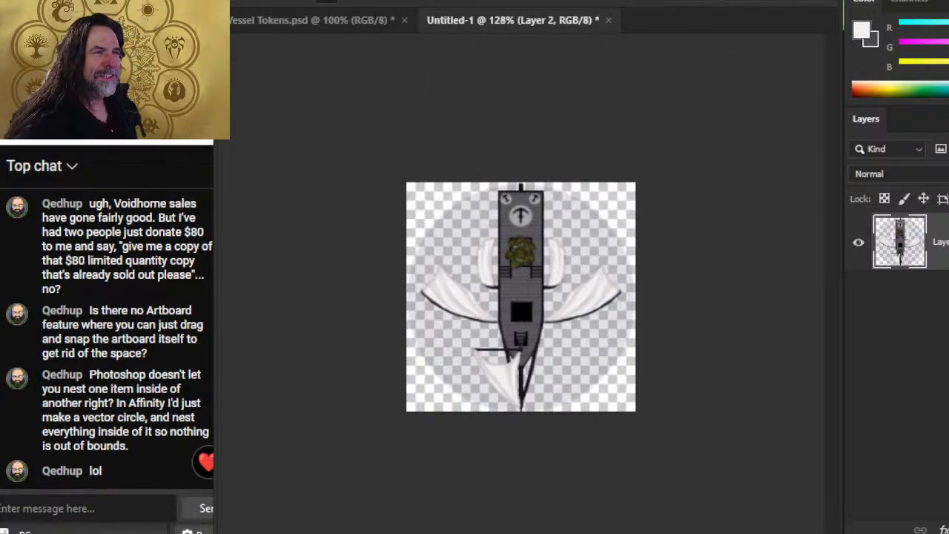
# Switch to the Roll20 editor and start choosing a file to upload to the art library
pyautogui.hotkey('alt', 'Tab')
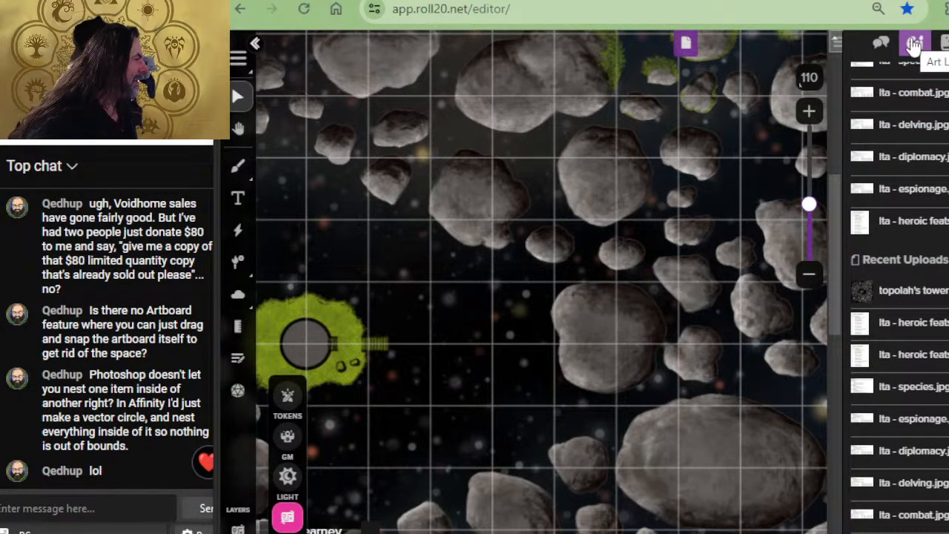
pyautogui.click(914, 44)
pyautogui.scroll(5, 860, 200)
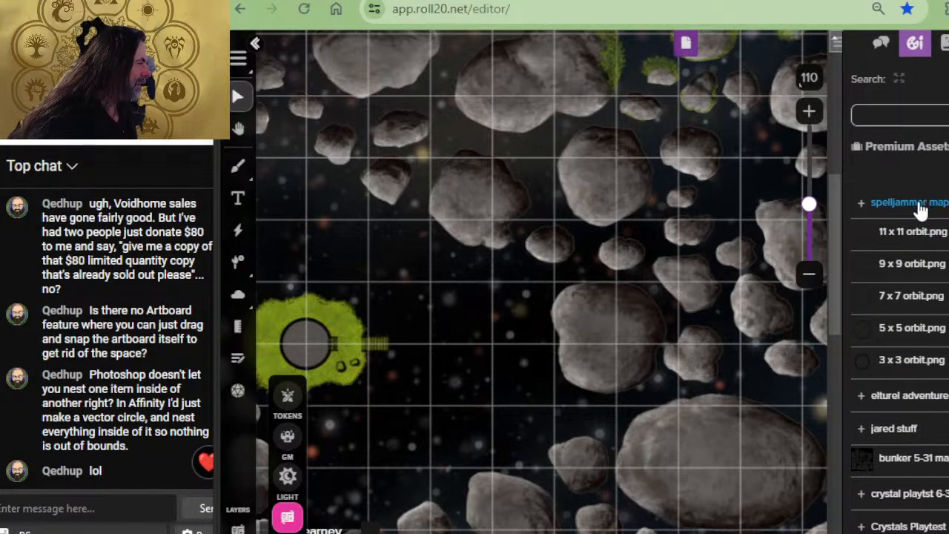
pyautogui.click(861, 206)
pyautogui.click(861, 206)
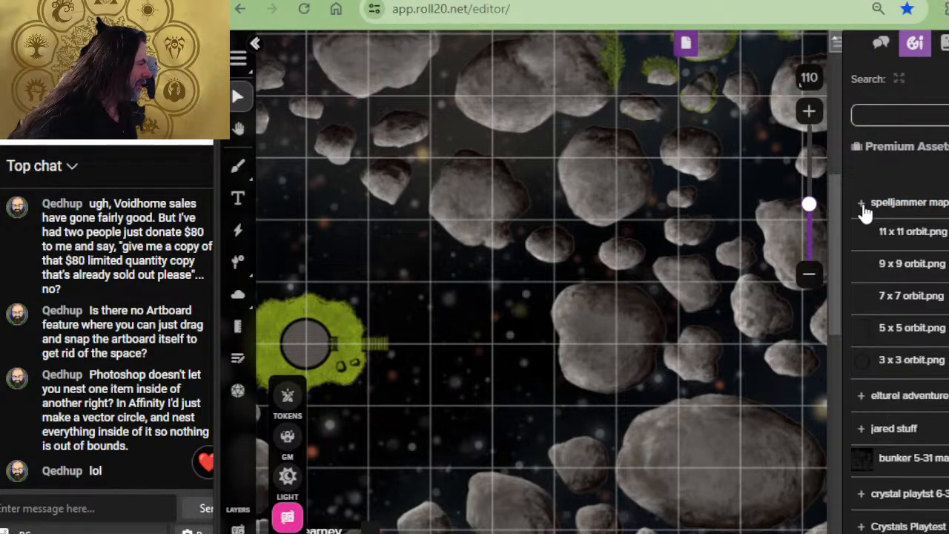
pyautogui.click(945, 175)
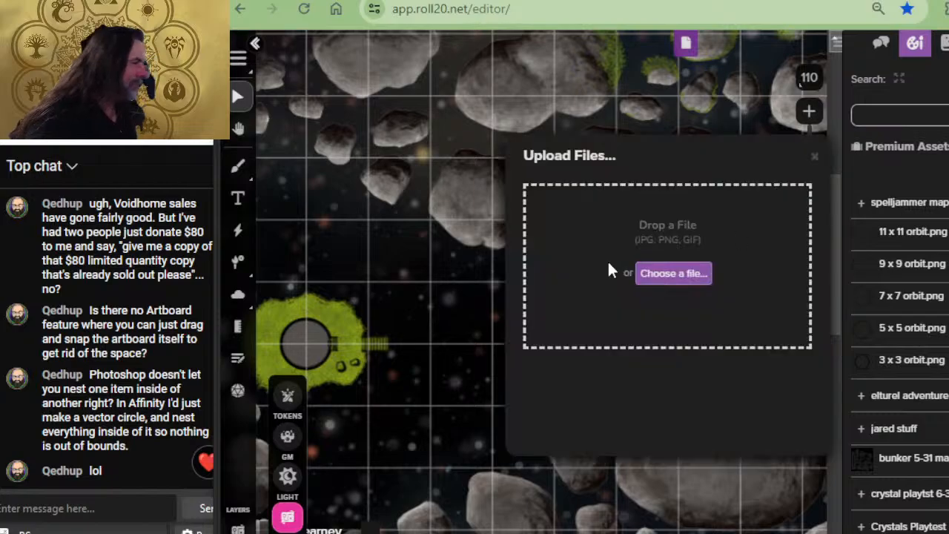
pyautogui.click(676, 281)
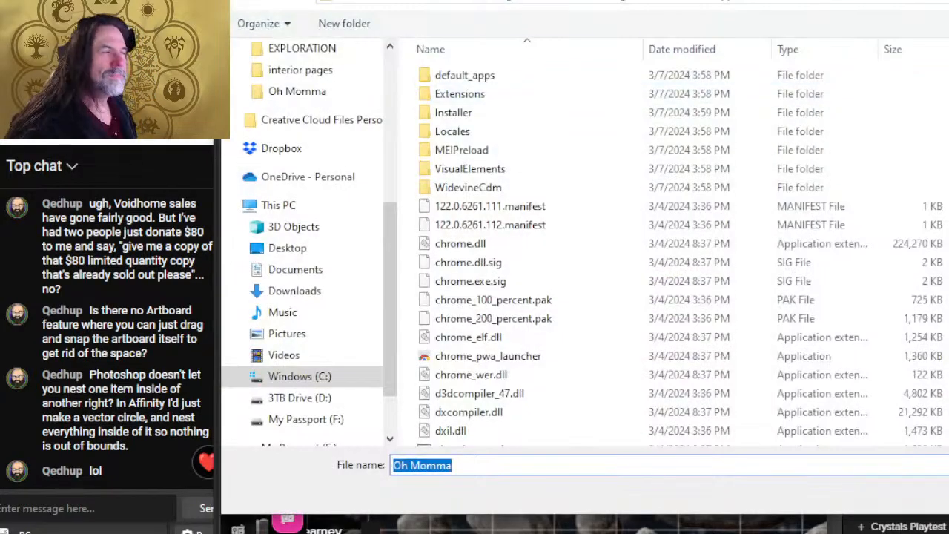
# Upload "the Second Wind - LIving Ship color token" from the Oh Momma folder and close the upload dialog
pyautogui.scroll(2, 345, 191)
pyautogui.click(345, 180)
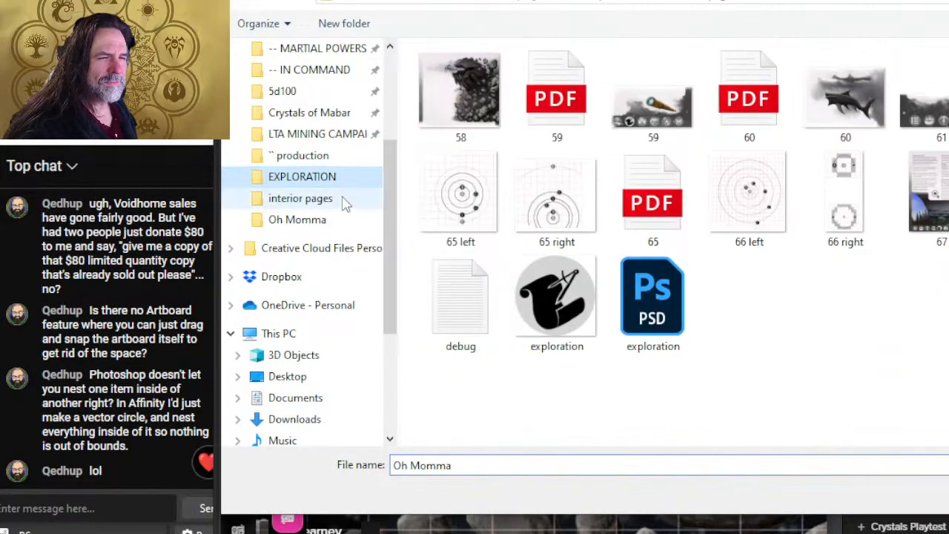
pyautogui.click(341, 197)
pyautogui.click(328, 221)
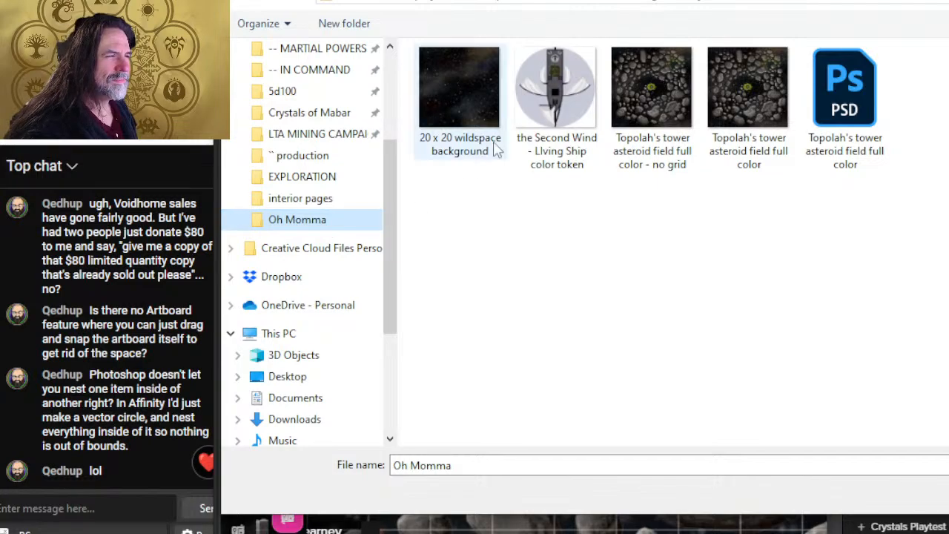
pyautogui.doubleClick(555, 118)
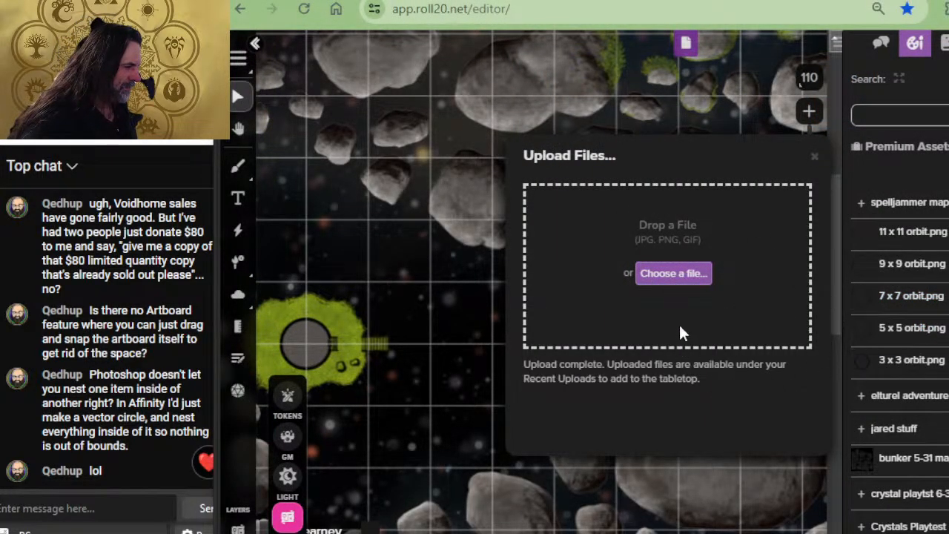
pyautogui.click(814, 156)
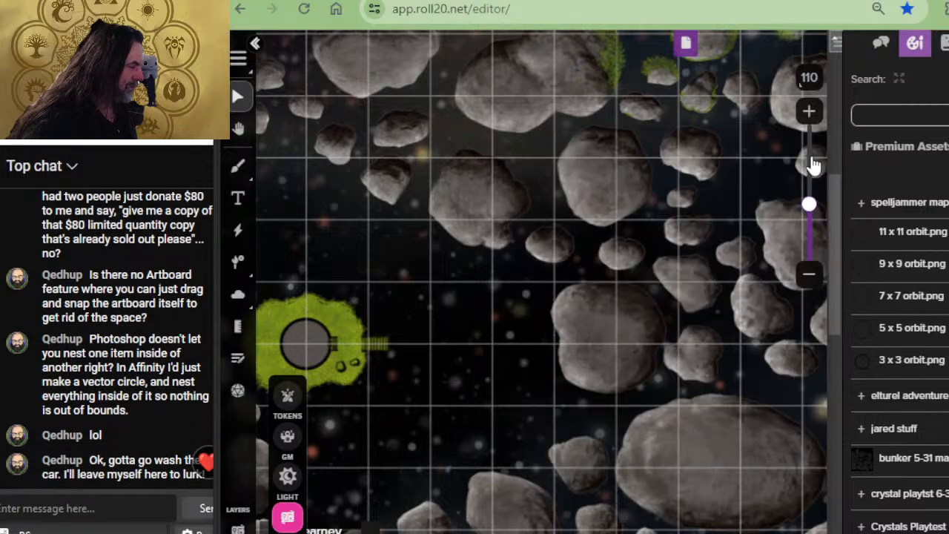
# Place the uploaded Second Wind ship on the map just beside the green tower asteroid and resize it to 2 by 2 grid squares
pyautogui.scroll(-4, 901, 328)
pyautogui.scroll(5, 901, 328)
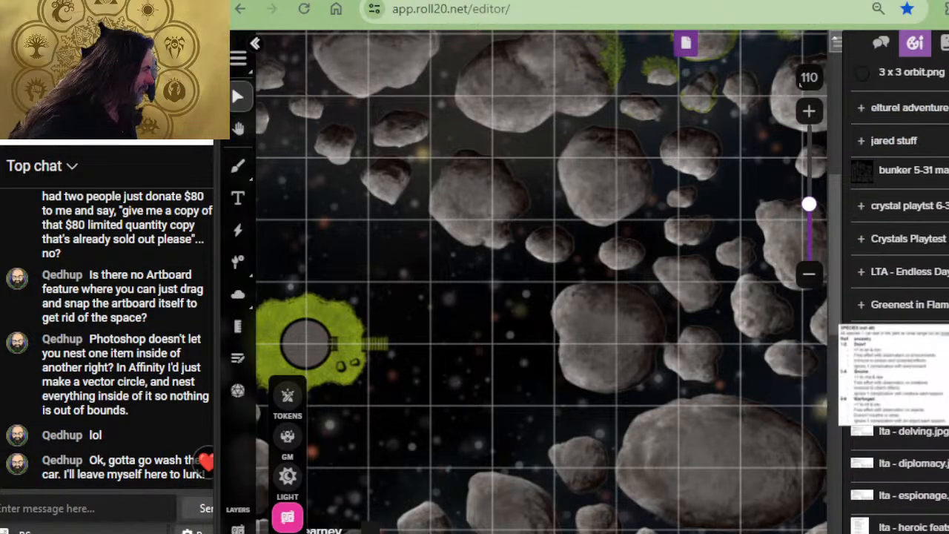
pyautogui.scroll(-8, 892, 297)
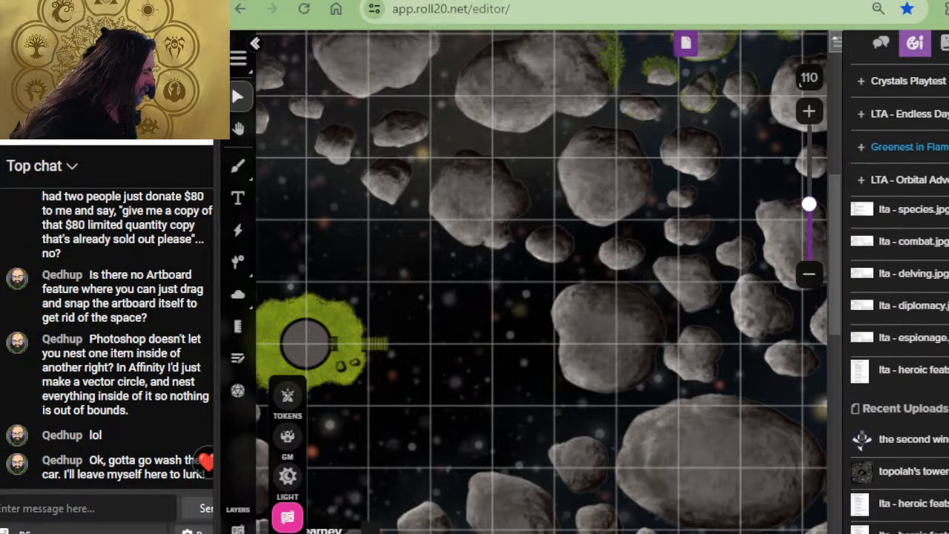
pyautogui.moveTo(892, 297); pyautogui.dragTo(458, 322)
pyautogui.click(457, 320)
pyautogui.click(458, 329)
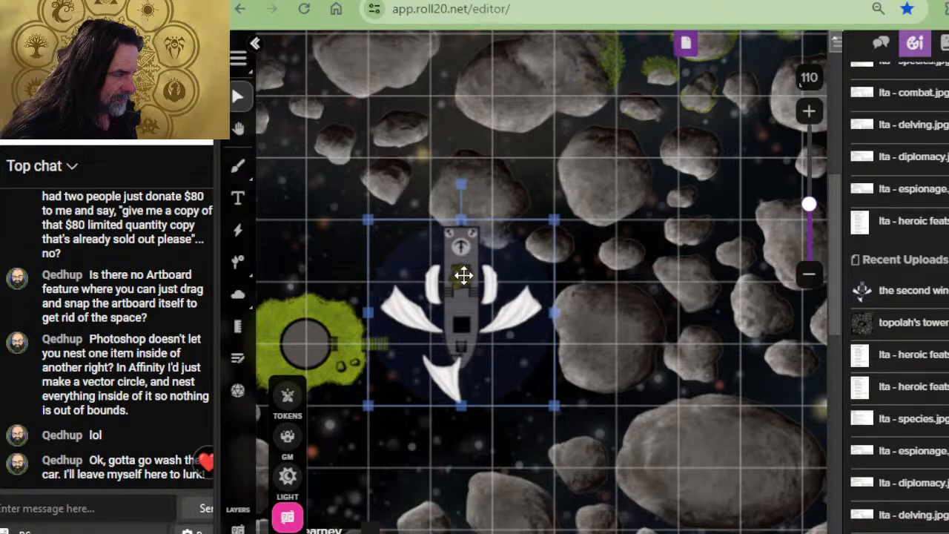
pyautogui.moveTo(462, 275)
pyautogui.mouseDown()
pyautogui.moveTo(459, 305)
pyautogui.moveTo(472, 283)
pyautogui.mouseUp()
pyautogui.moveTo(555, 219); pyautogui.dragTo(489, 281)
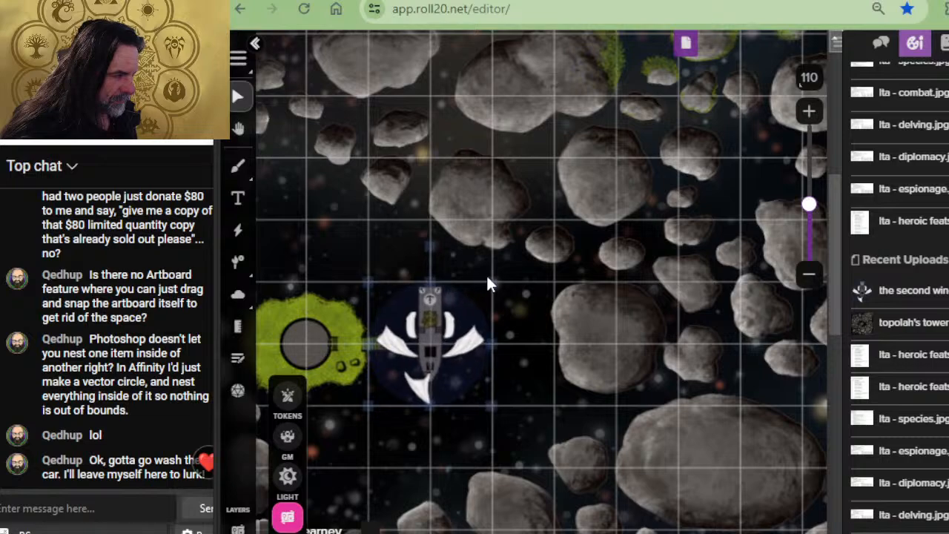
# Try shifting the asteroid map background one grid square to the right, and move it back
pyautogui.click(523, 359)
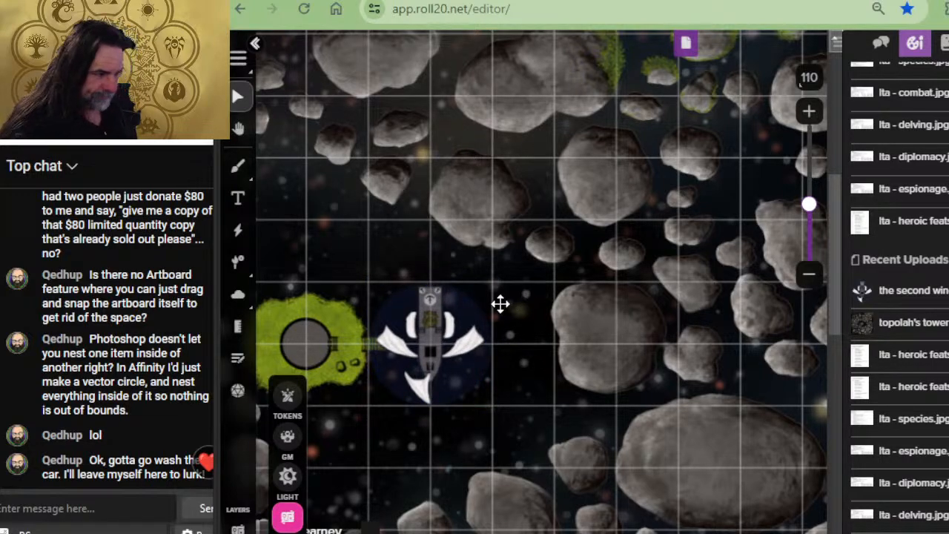
pyautogui.press('Right')
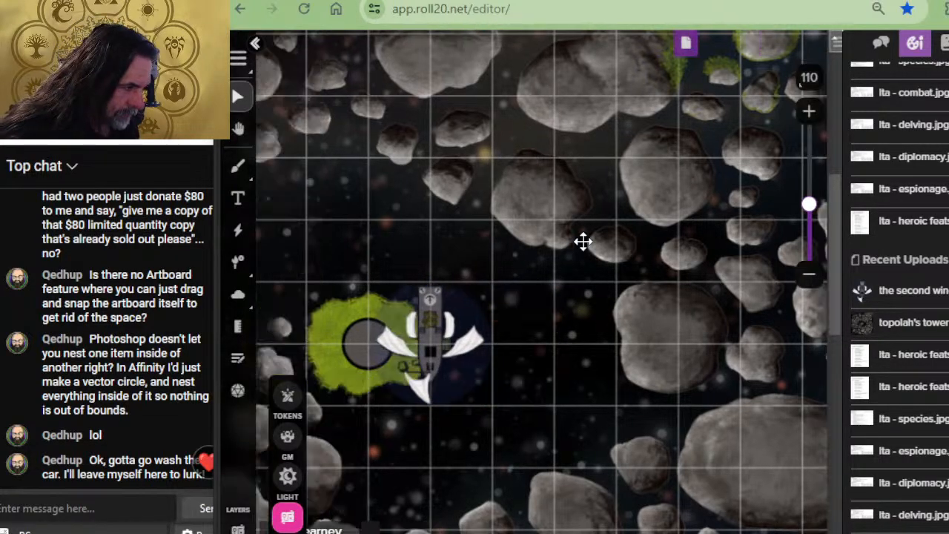
pyautogui.press('Left')
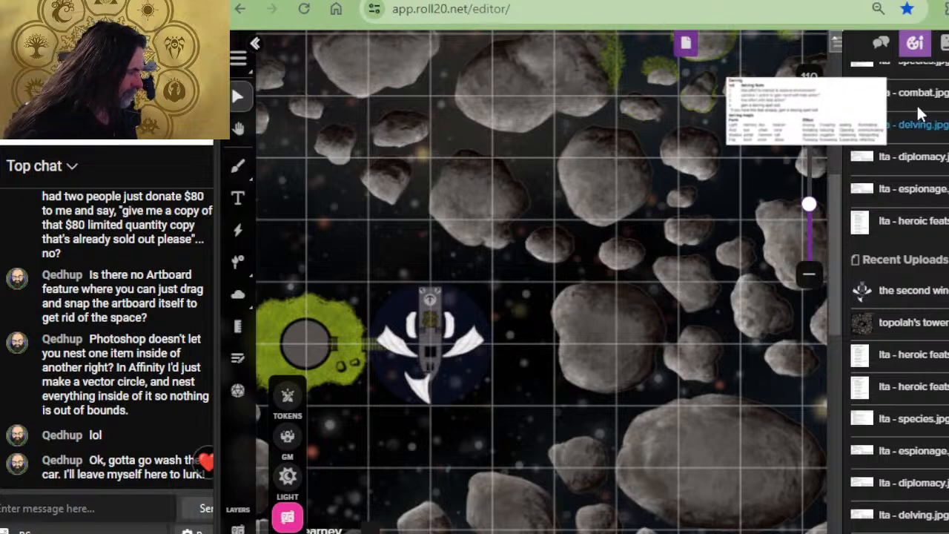
# Move the Second Wind ship from the map layer to the token layer and make the token layer active
pyautogui.click(463, 326)
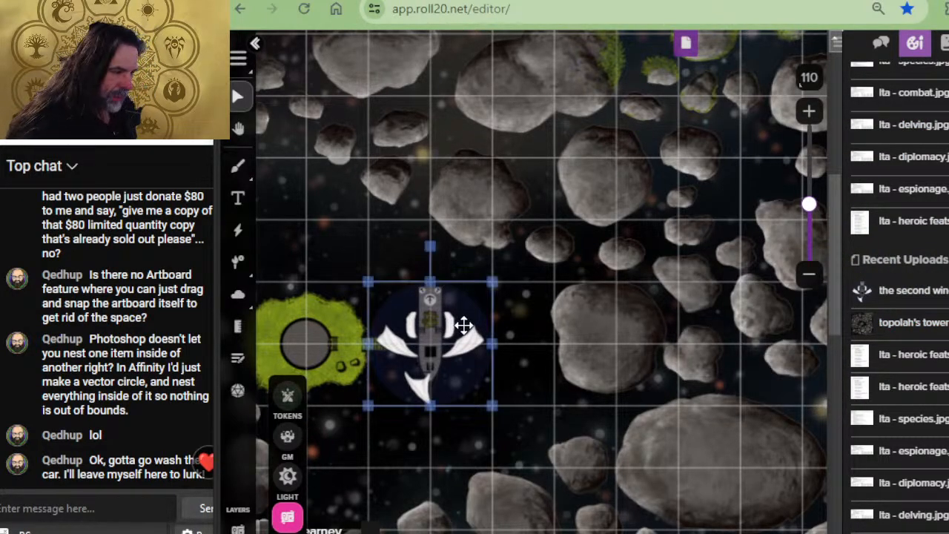
pyautogui.rightClick(466, 326)
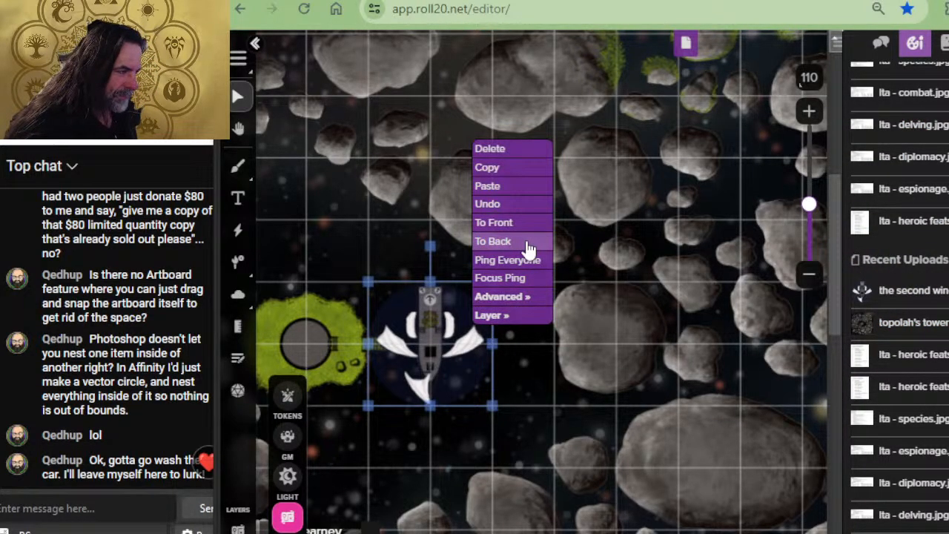
pyautogui.moveTo(517, 315)
pyautogui.click(587, 314)
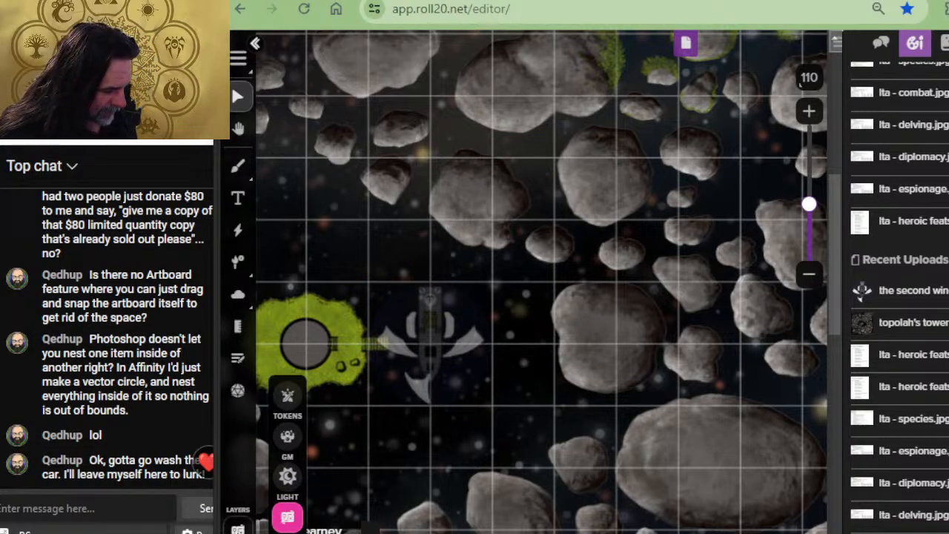
pyautogui.moveTo(237, 523)
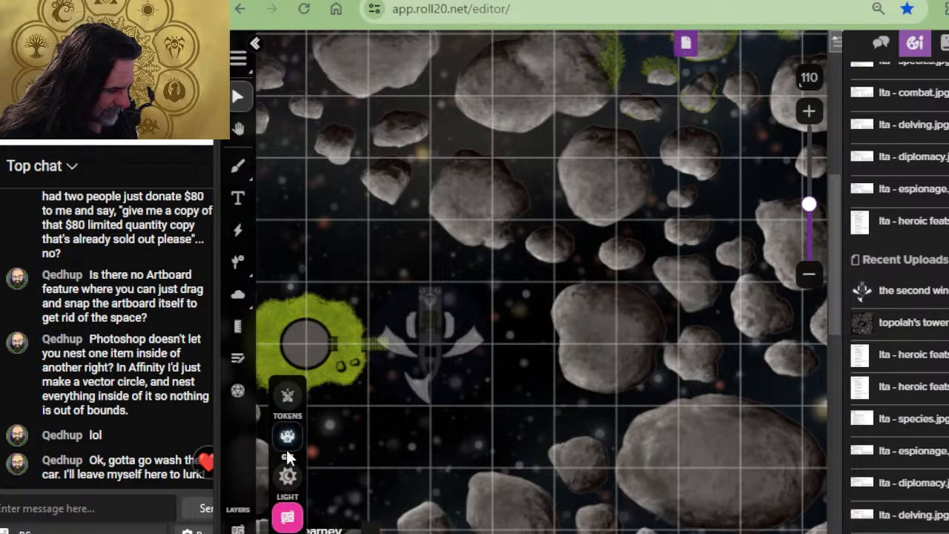
pyautogui.click(289, 400)
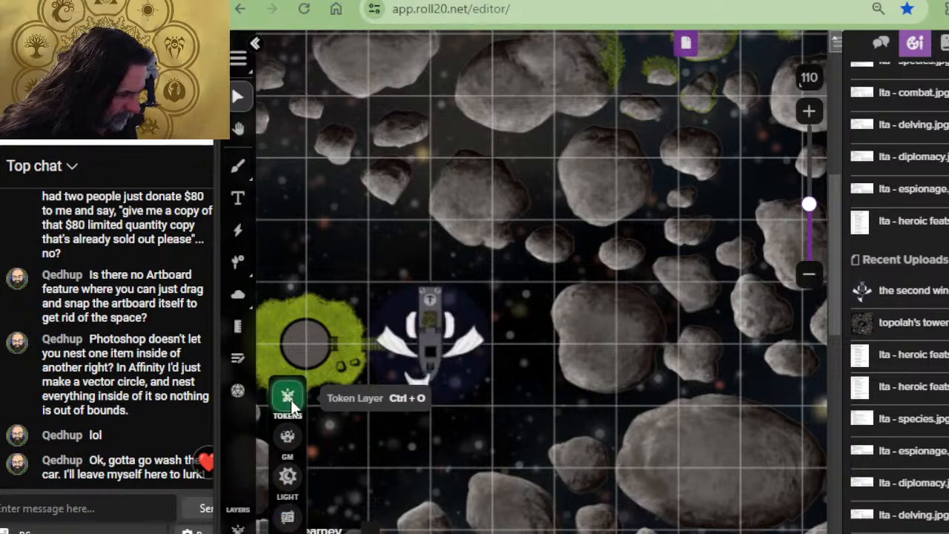
pyautogui.click(436, 343)
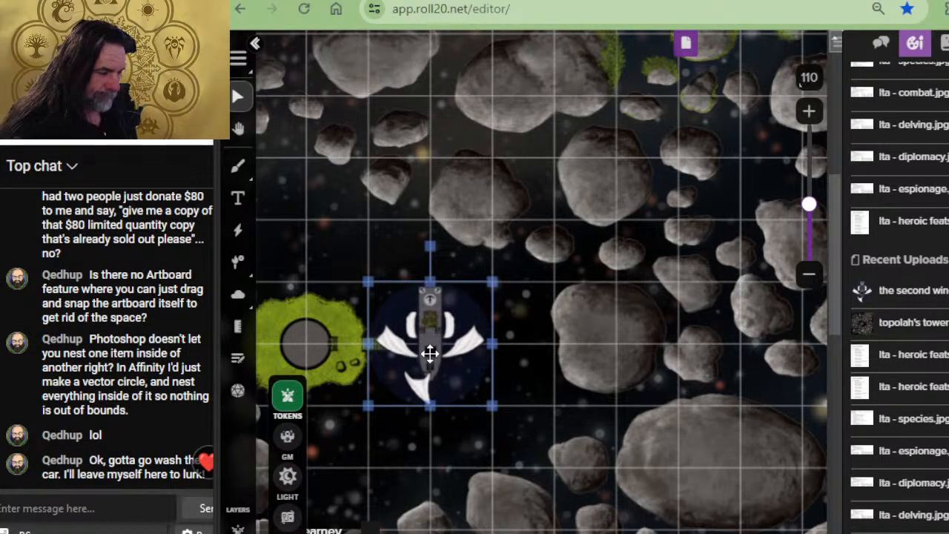
pyautogui.scroll(-3, 426, 341)
pyautogui.click(413, 424)
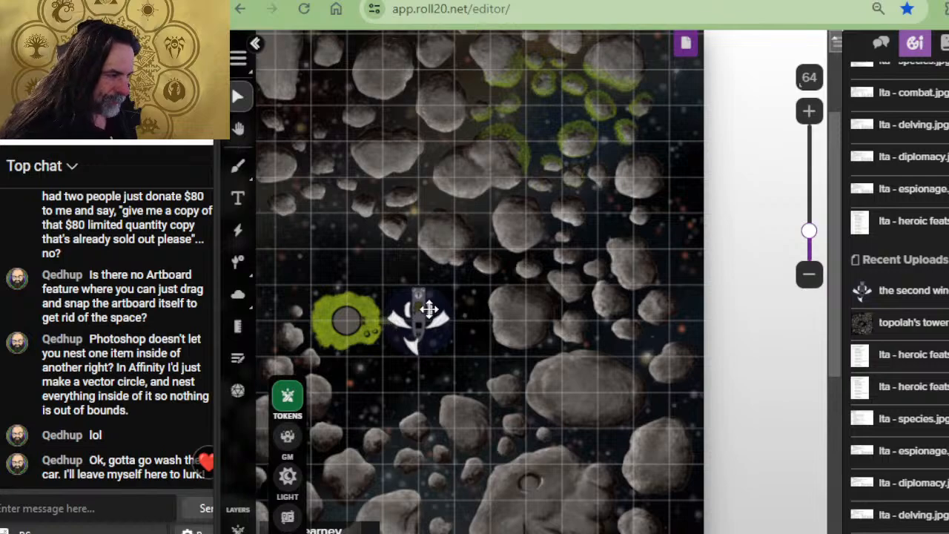
# Switch to Photoshop and close the Untitled-1 living ship document without saving it
pyautogui.hotkey('alt', 'Tab')
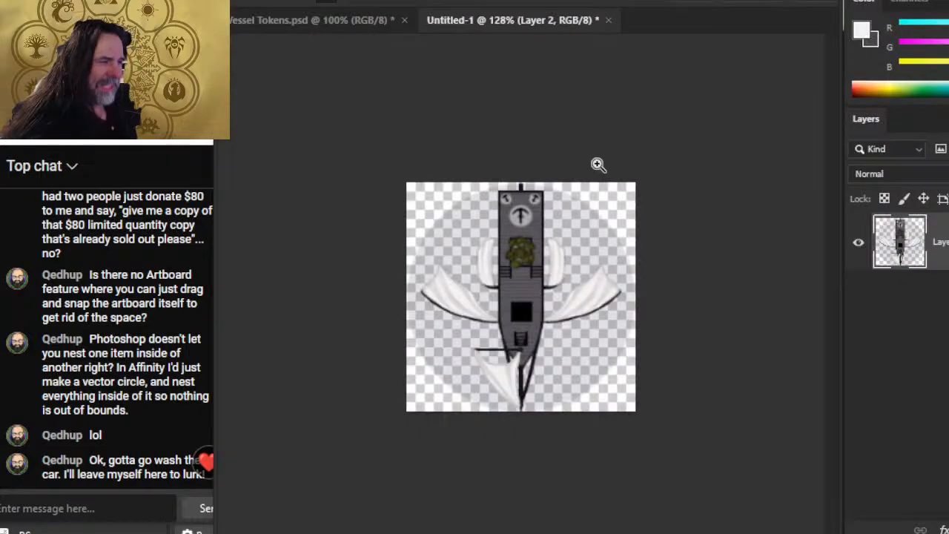
pyautogui.click(607, 20)
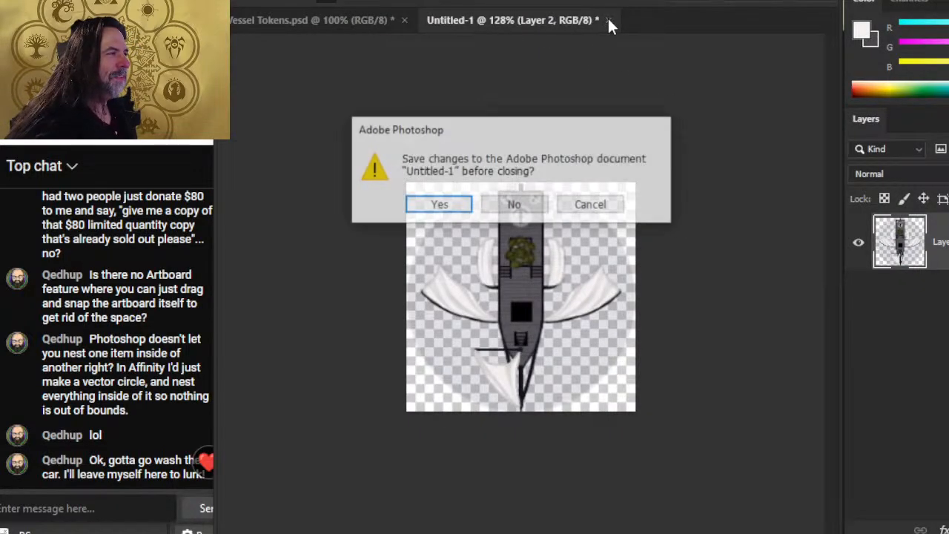
pyautogui.click(508, 205)
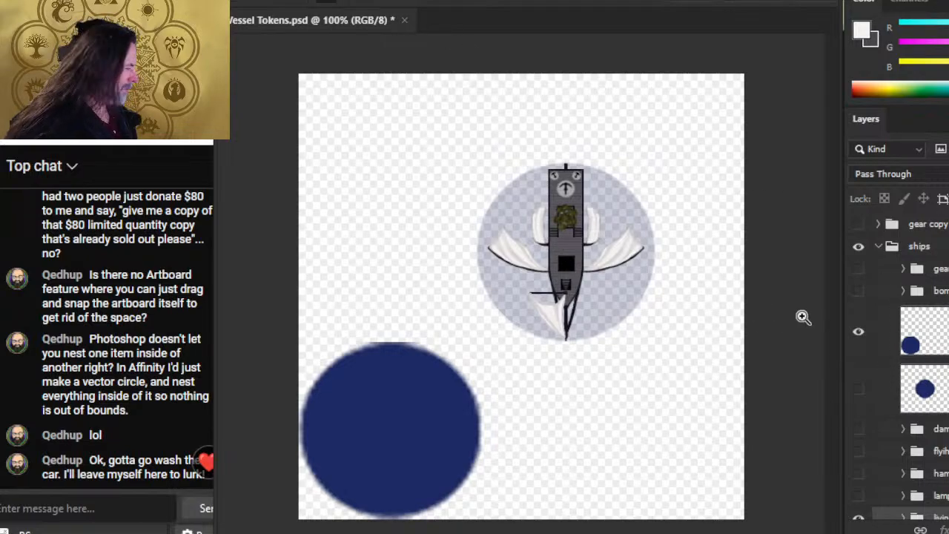
# Move the two blue circle layers out of the ships group to just above it, collapse the group and save Vessel Tokens.psd
pyautogui.scroll(-2, 885, 430)
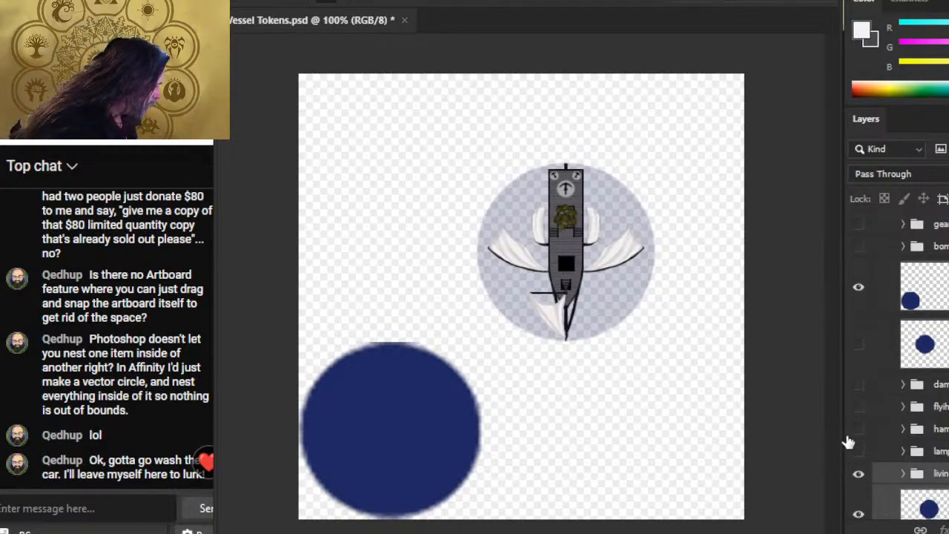
pyautogui.scroll(-1, 869, 393)
pyautogui.scroll(3, 886, 326)
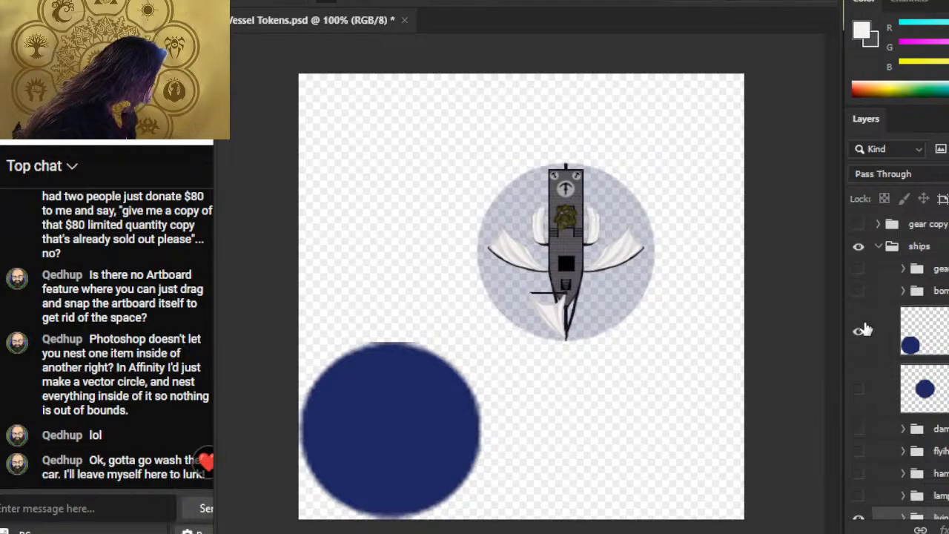
pyautogui.moveTo(925, 331); pyautogui.dragTo(946, 244)
pyautogui.moveTo(925, 388); pyautogui.dragTo(924, 237)
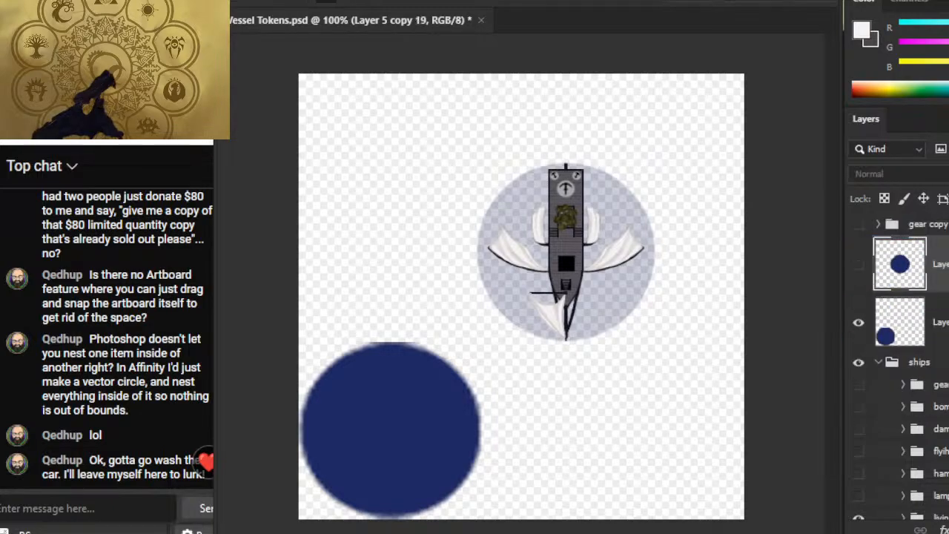
pyautogui.click(877, 363)
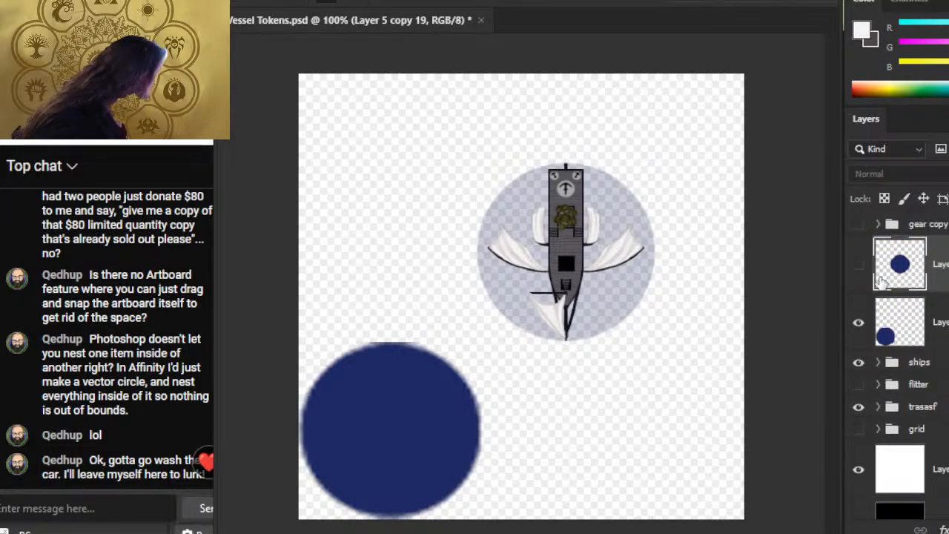
pyautogui.hotkey('ctrl', 's')
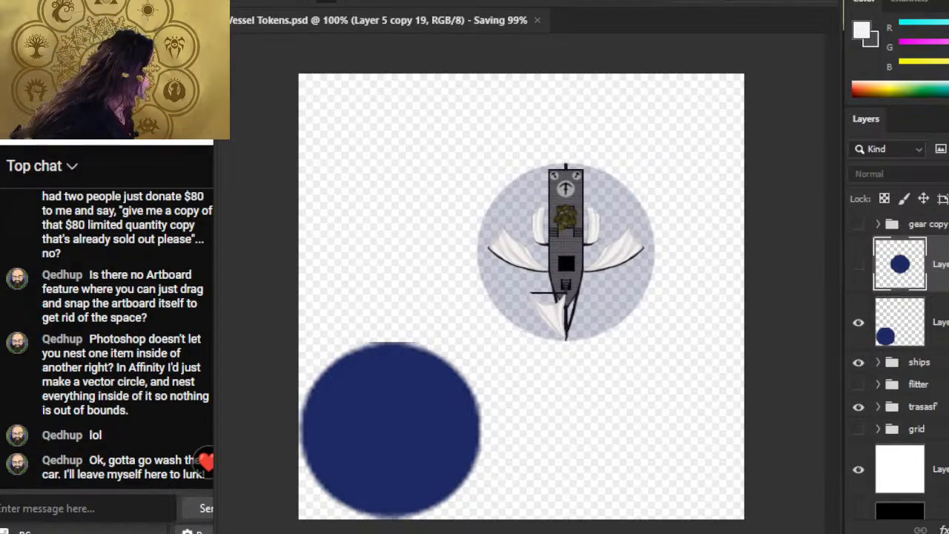
# Duplicate the hidden centred blue circle layer into a new document
pyautogui.rightClick(941, 264)
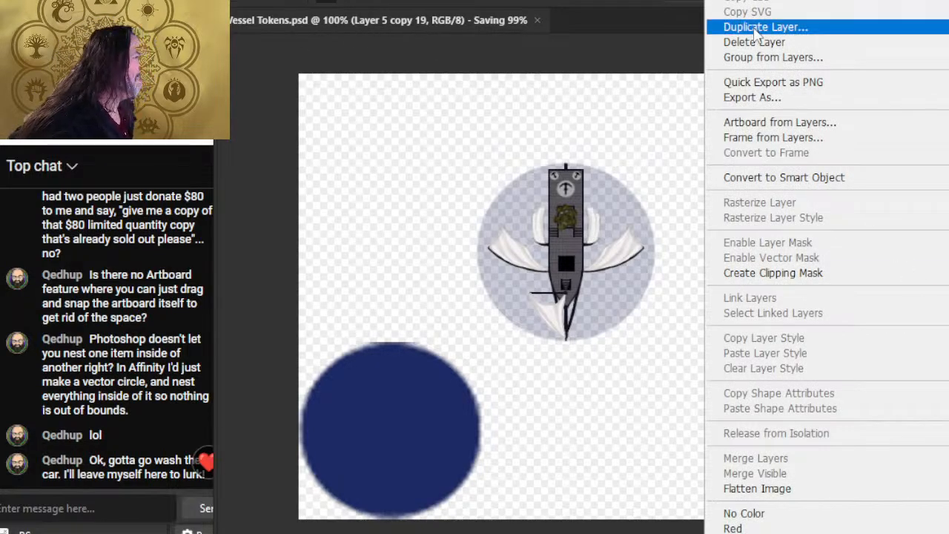
pyautogui.click(763, 27)
pyautogui.click(539, 154)
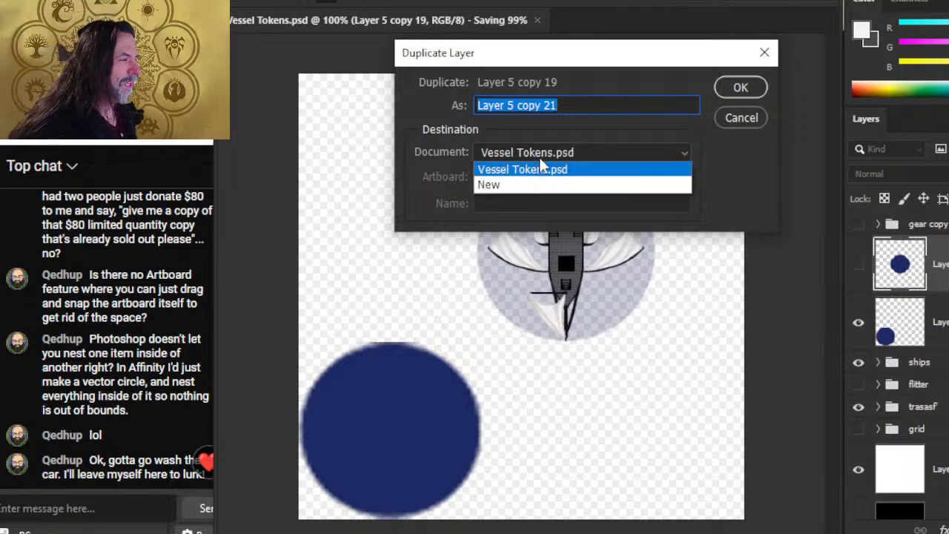
pyautogui.click(540, 180)
pyautogui.click(756, 94)
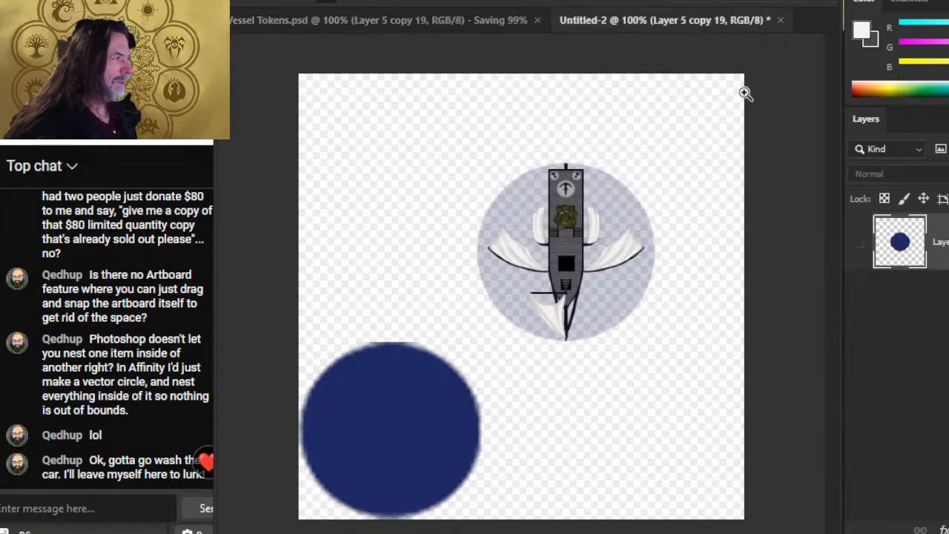
# Close Vessel Tokens.psd and make the blue circle layer visible in the new document
pyautogui.click(537, 21)
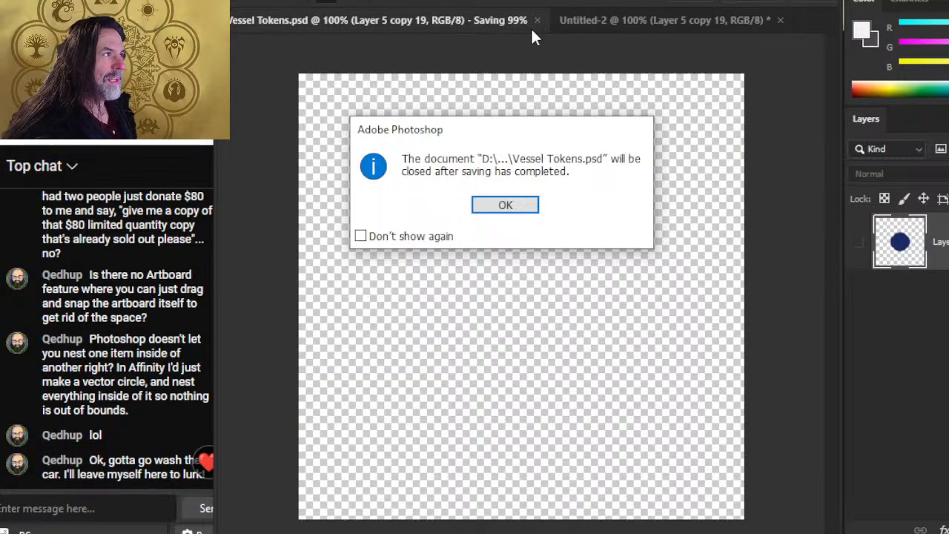
pyautogui.click(505, 205)
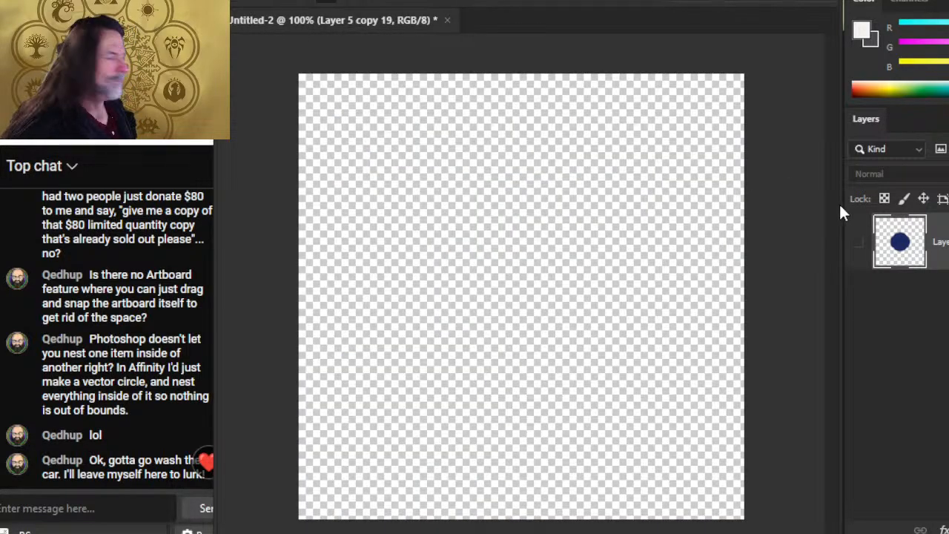
pyautogui.click(856, 243)
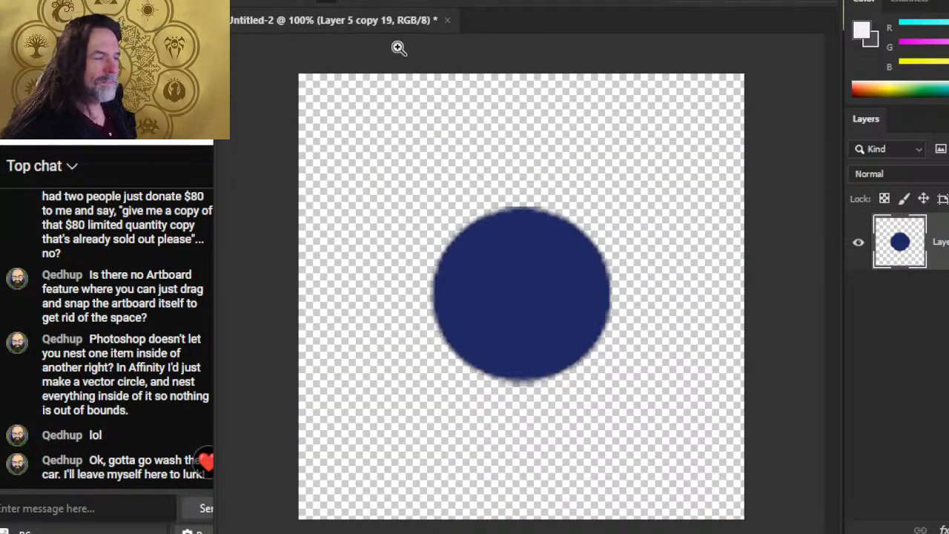
# Browse through interior pages, DONE, LoX, DONE and Part 2 terror to open "app 2 - LoX - pt2 Terrors of the Void.psd"
pyautogui.hotkey('alt', 'f')
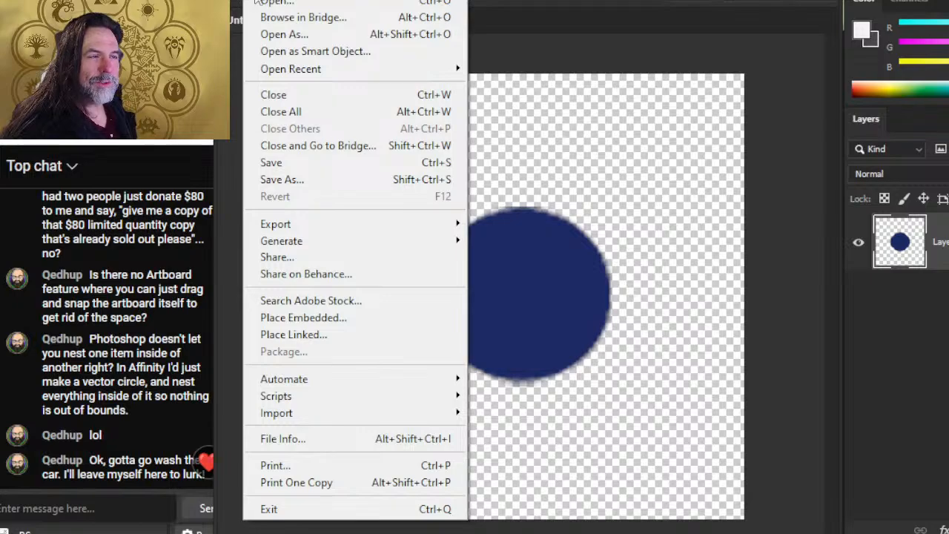
pyautogui.click(292, 2)
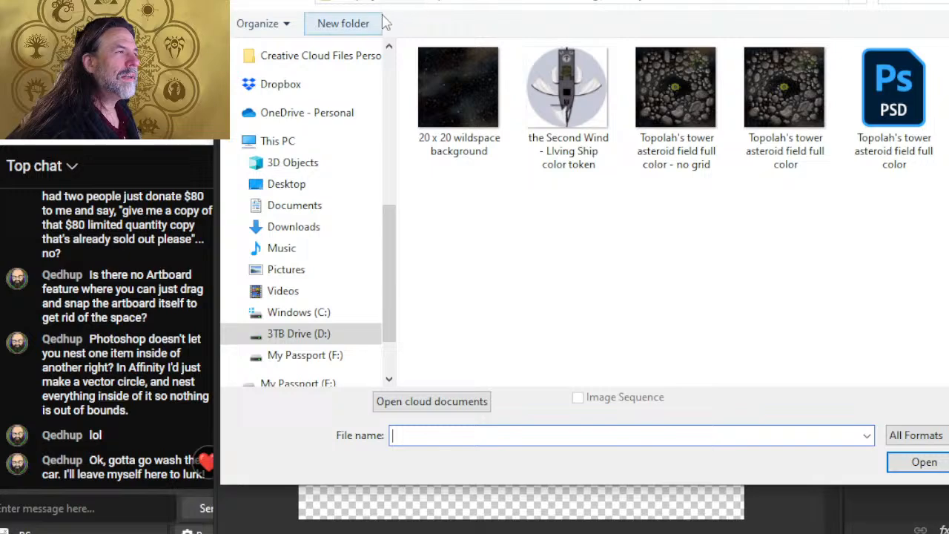
pyautogui.click(467, 2)
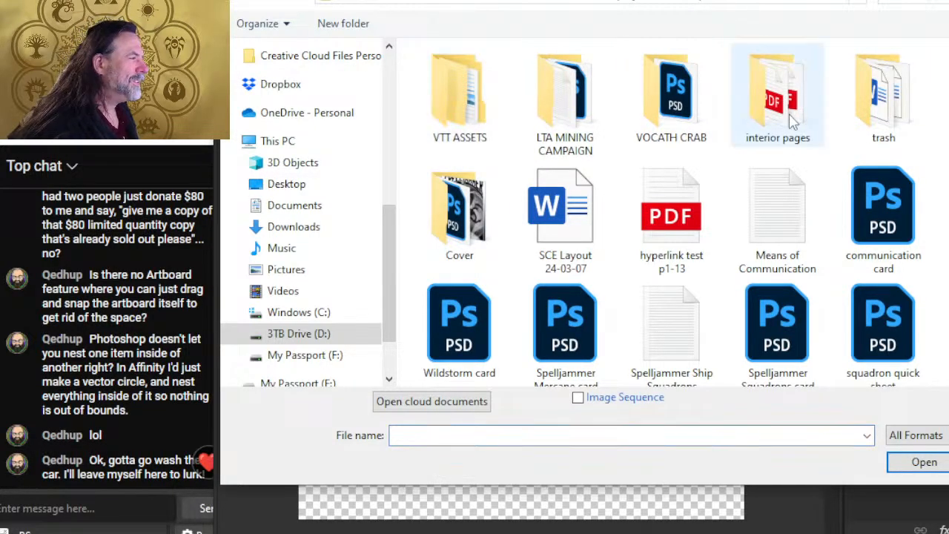
pyautogui.doubleClick(775, 92)
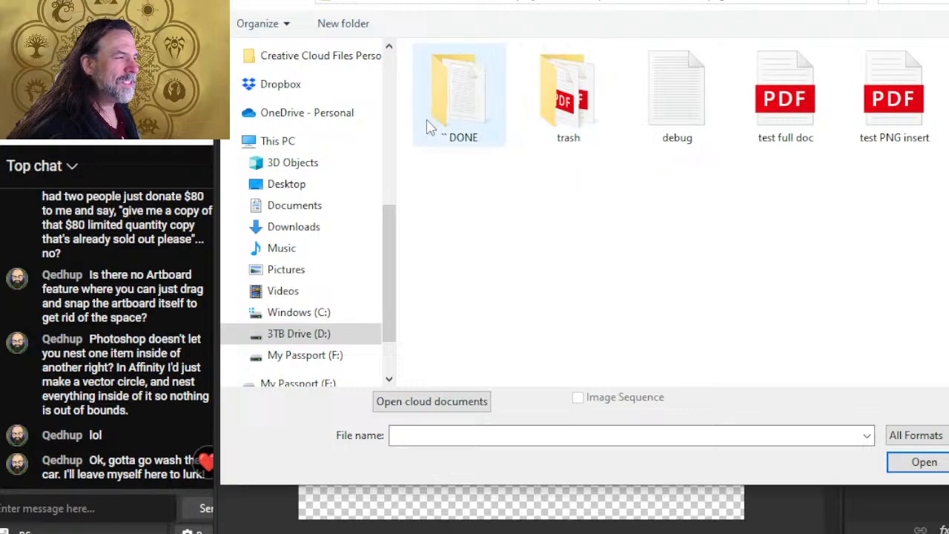
pyautogui.doubleClick(495, 131)
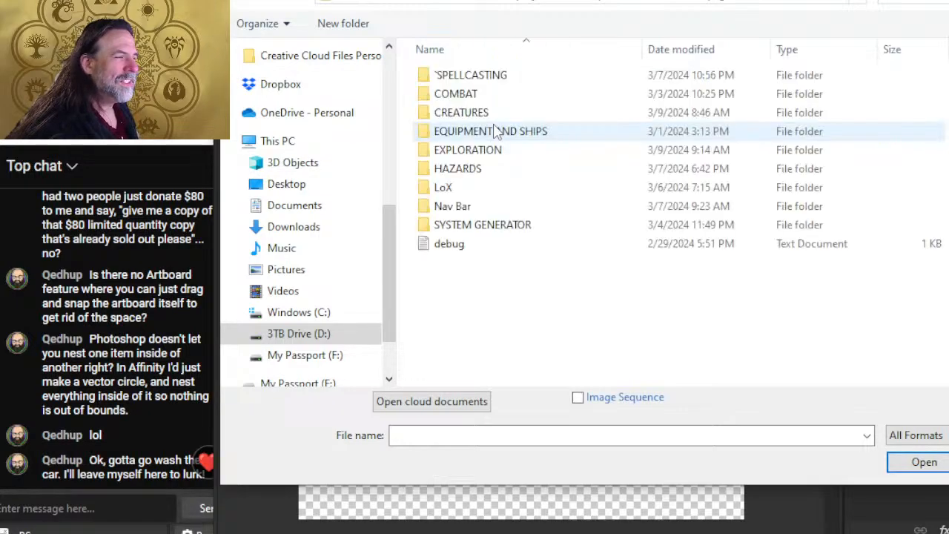
pyautogui.doubleClick(458, 185)
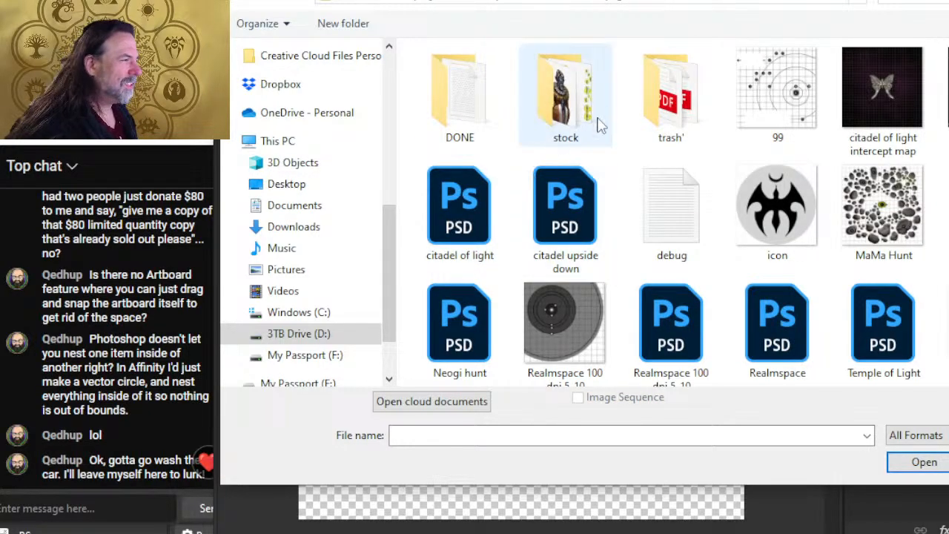
pyautogui.doubleClick(460, 132)
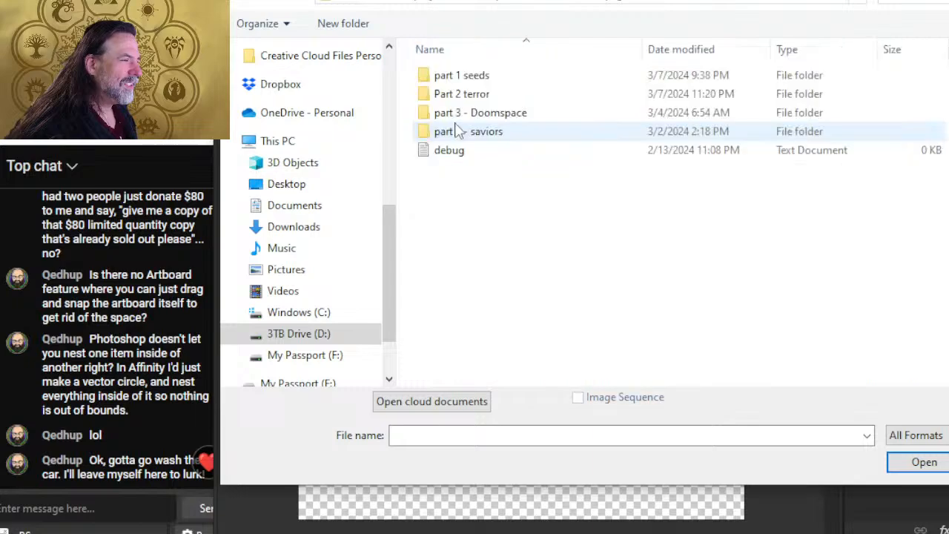
pyautogui.click(458, 96)
pyautogui.doubleClick(458, 97)
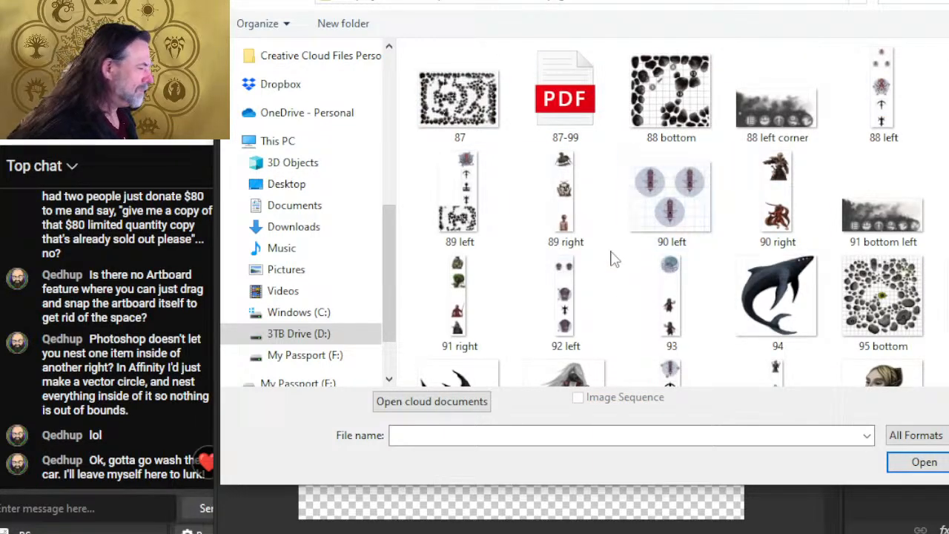
pyautogui.click(565, 315)
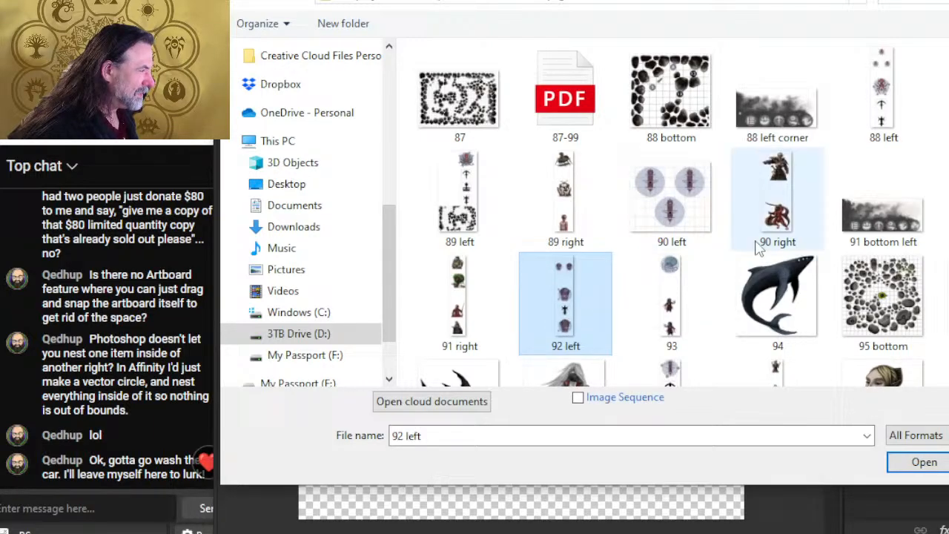
pyautogui.scroll(-3, 594, 252)
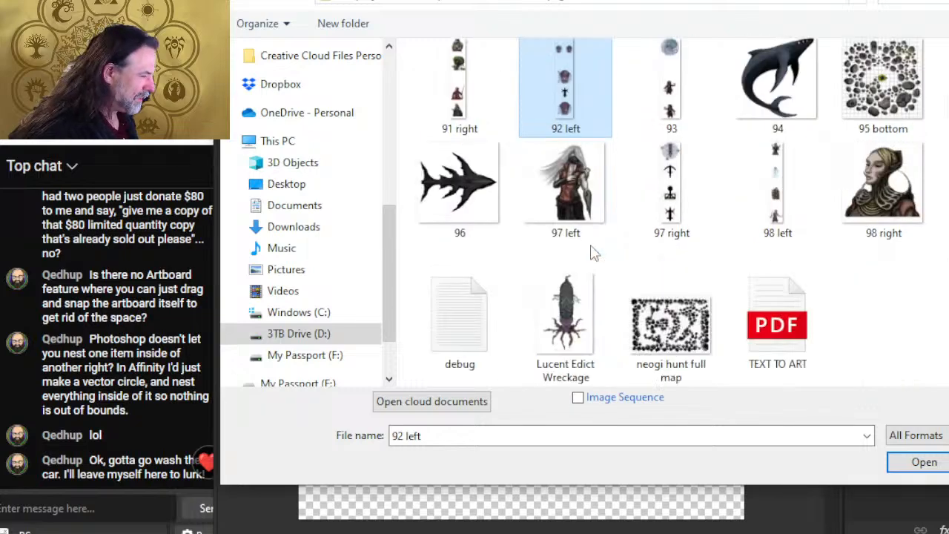
pyautogui.doubleClick(945, 189)
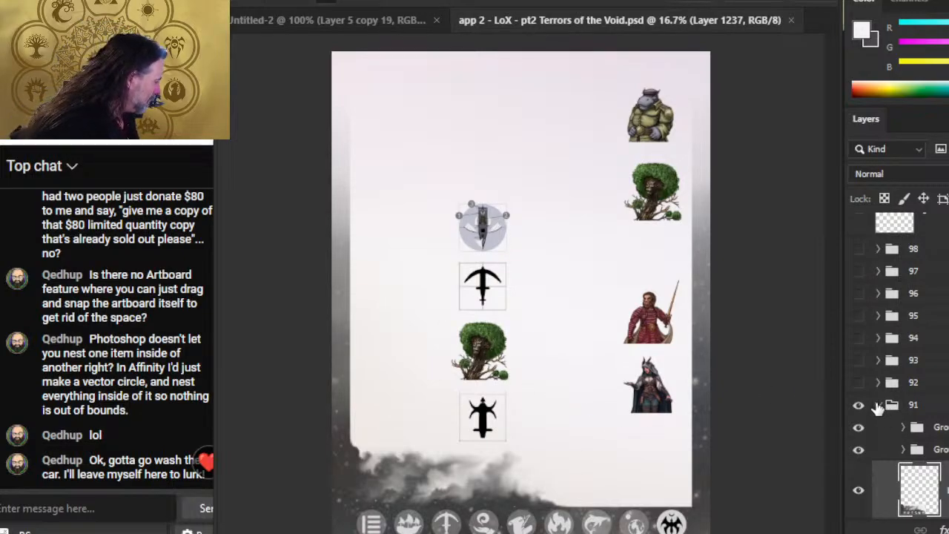
# Collapse and hide page group 91 and show page group 92 with the Jolly Boats
pyautogui.click(877, 405)
pyautogui.click(859, 405)
pyautogui.click(859, 382)
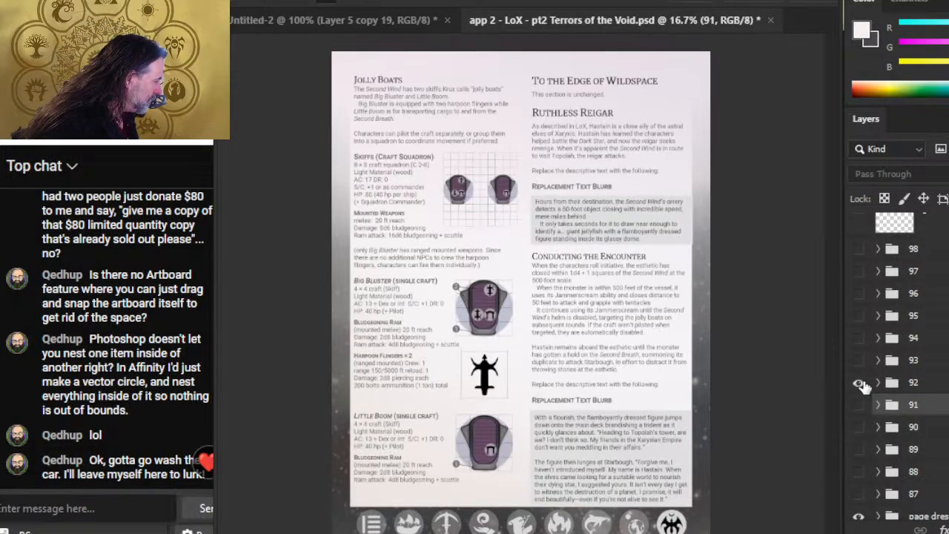
# Duplicate the bluster and boom groups from page group 92 into the Untitled-2 document
pyautogui.click(879, 383)
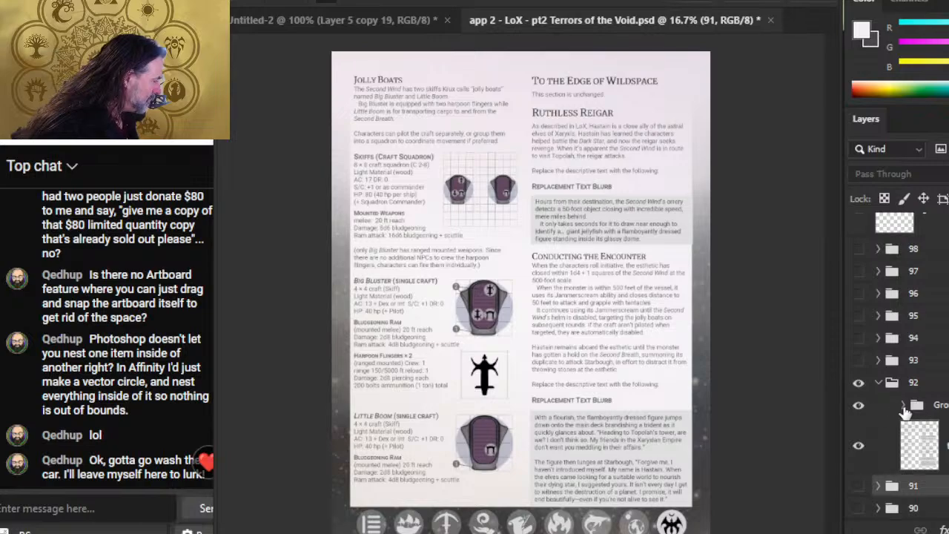
pyautogui.scroll(-5, 896, 331)
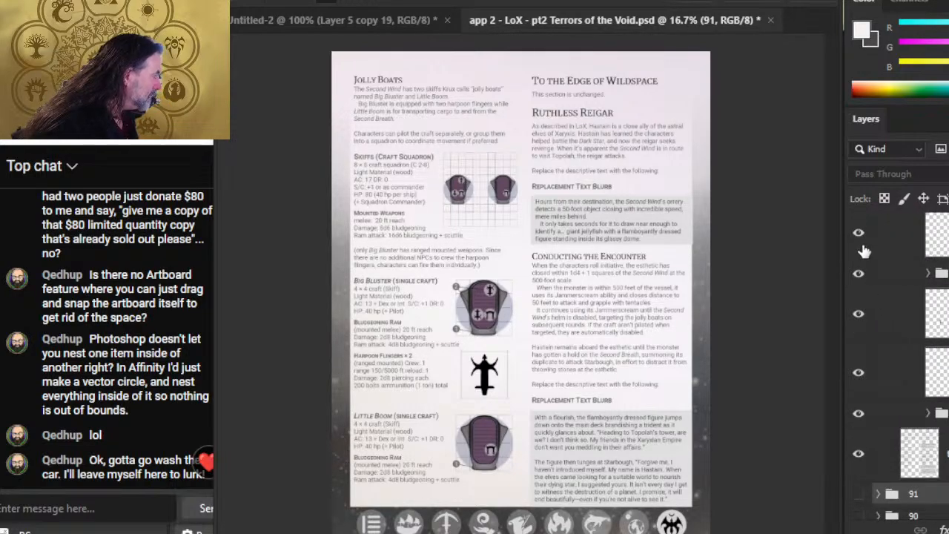
pyautogui.scroll(2, 875, 266)
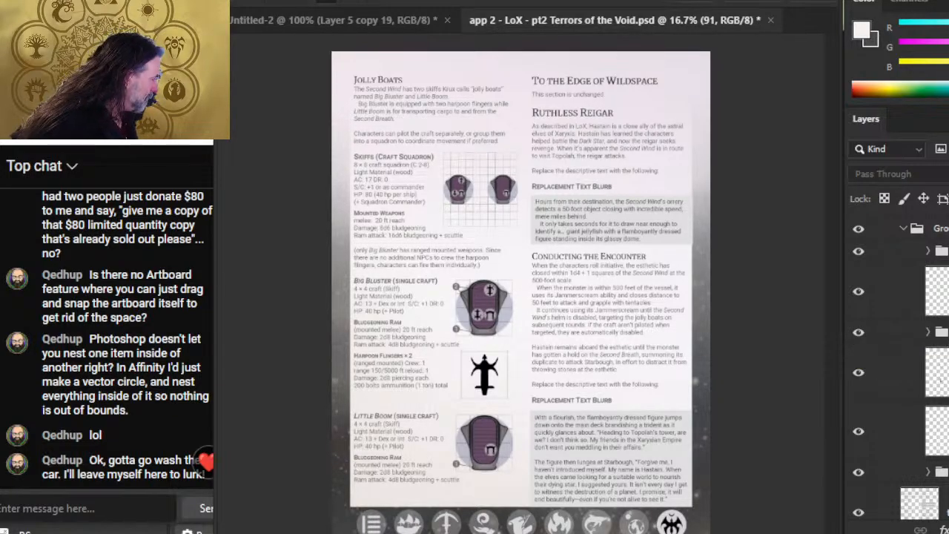
pyautogui.click(940, 331)
pyautogui.keyDown('ctrl'); pyautogui.click(940, 471); pyautogui.keyUp('ctrl')
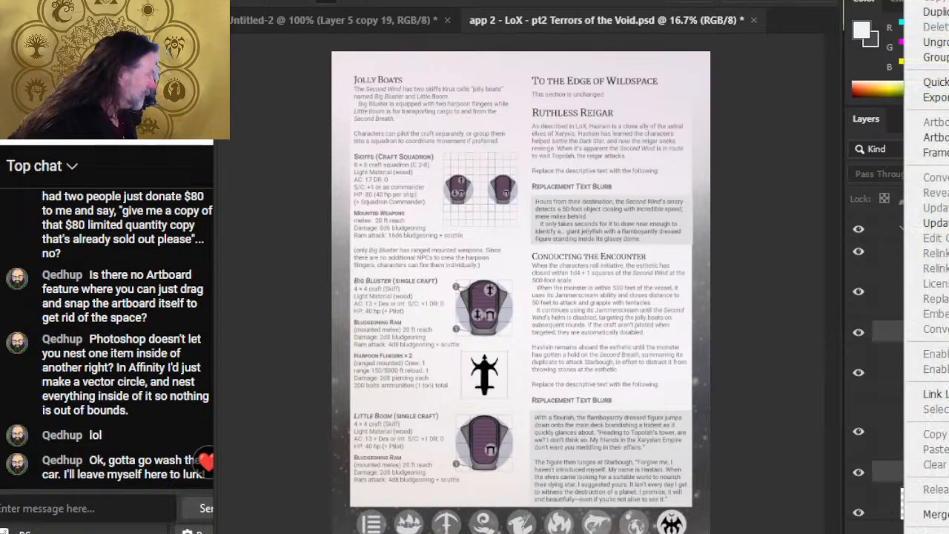
pyautogui.click(930, 12)
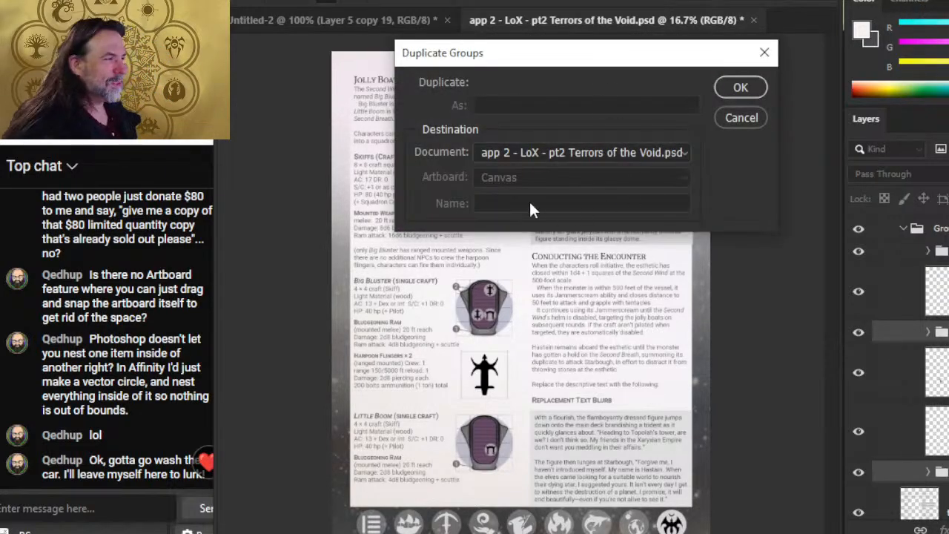
pyautogui.click(528, 154)
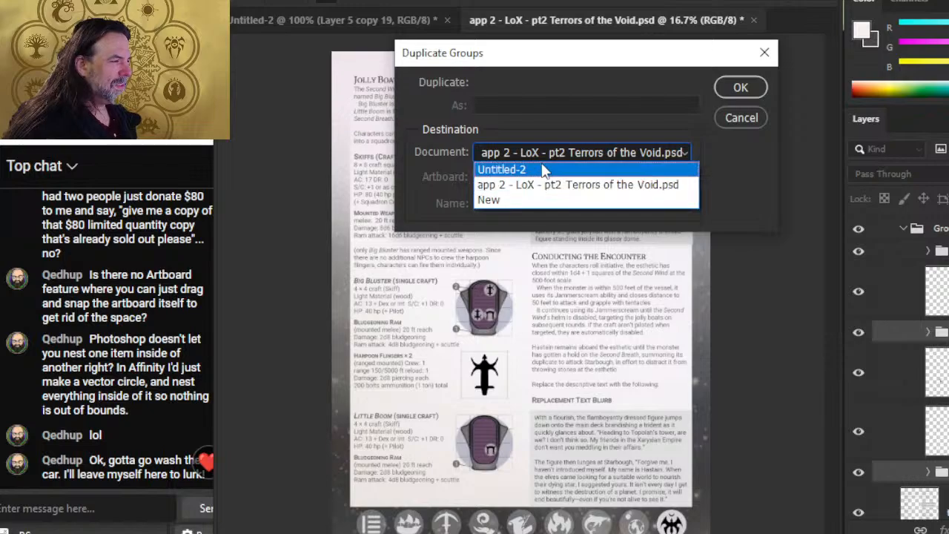
pyautogui.click(545, 171)
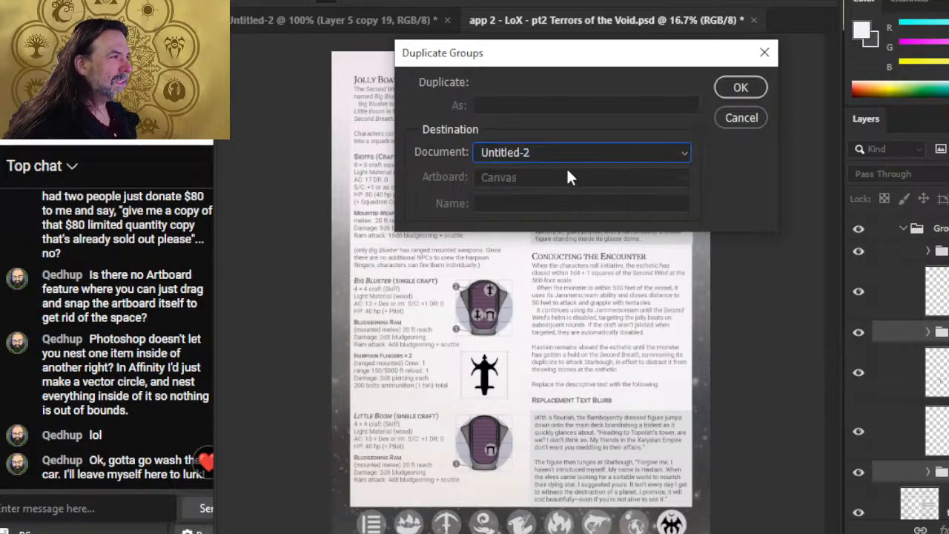
pyautogui.click(734, 88)
# In Untitled-2, move the bluster and boom groups together to bring the boom boat over the blue circle
pyautogui.click(332, 20)
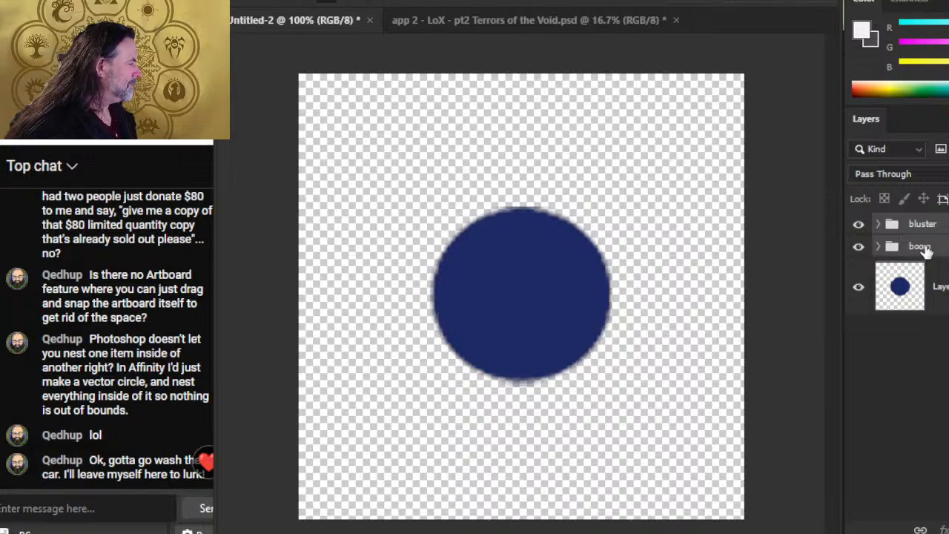
pyautogui.scroll(5, 652, 441)
pyautogui.scroll(-5, 610, 422)
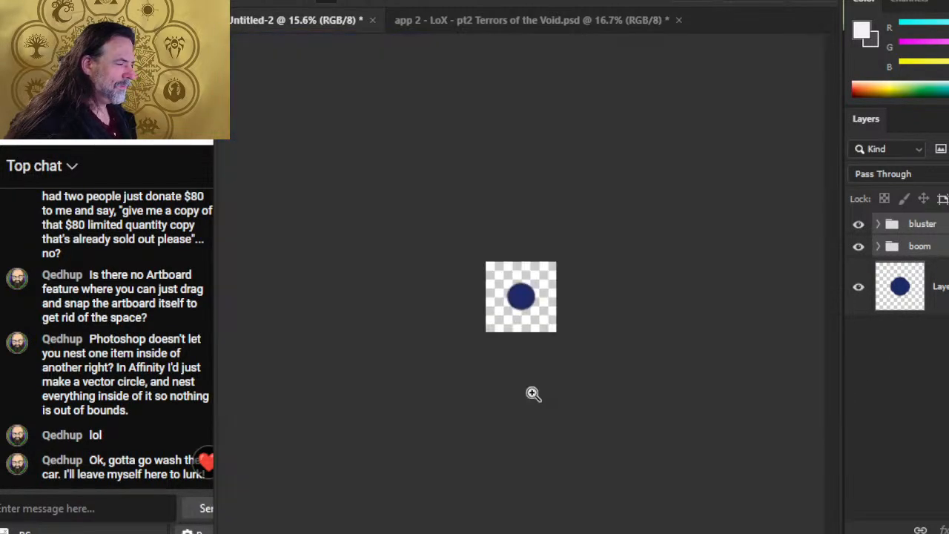
pyautogui.moveTo(621, 442); pyautogui.dragTo(642, 396)
# Hide the boom group and move the bluster group onto the canvas over the blue circle
pyautogui.click(858, 228)
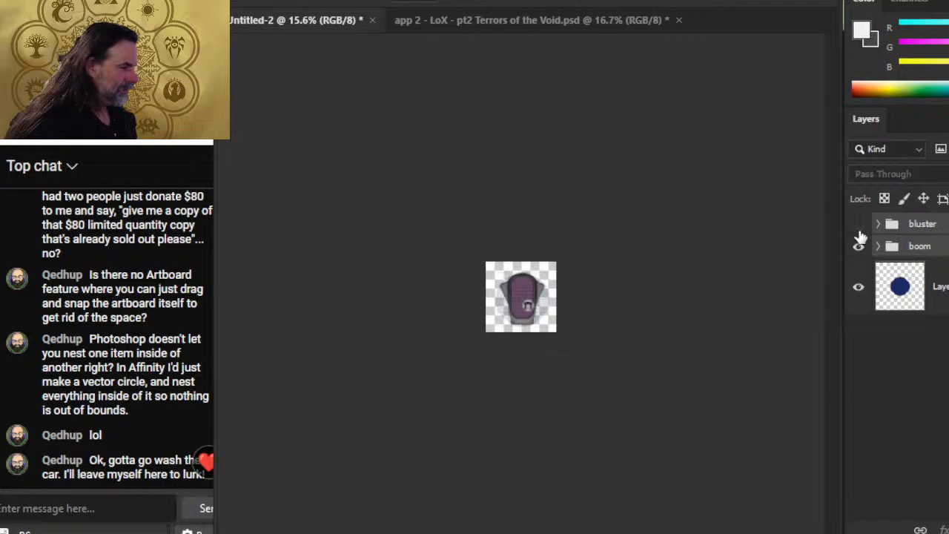
pyautogui.click(858, 228)
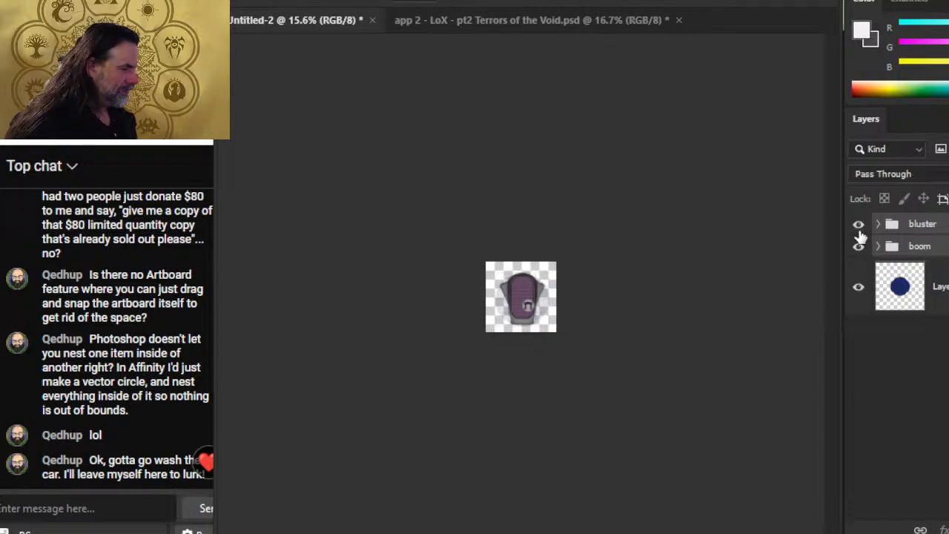
pyautogui.click(859, 227)
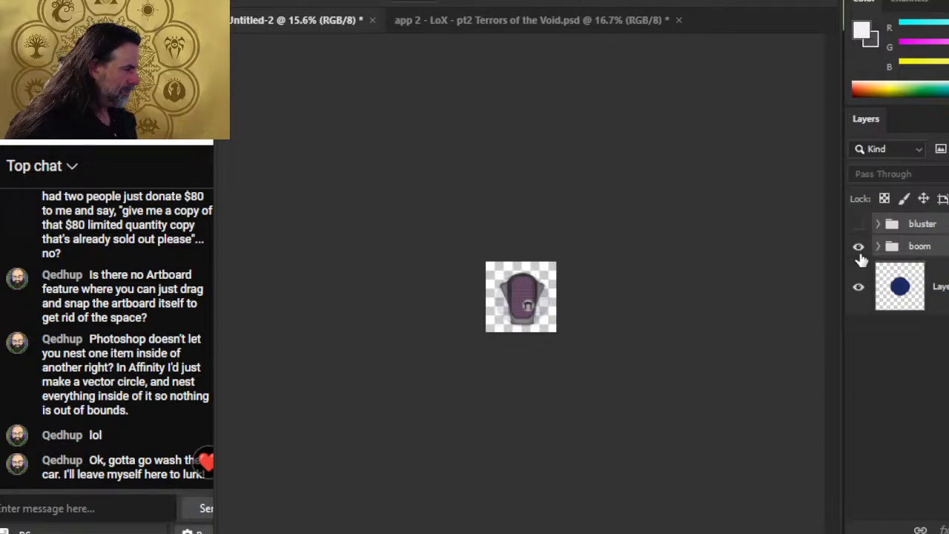
pyautogui.click(858, 246)
pyautogui.click(857, 223)
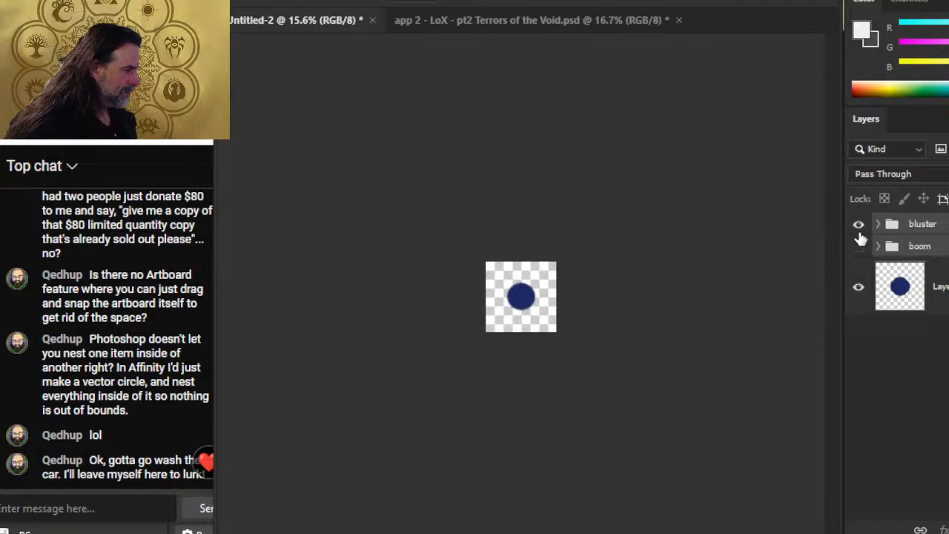
pyautogui.click(916, 226)
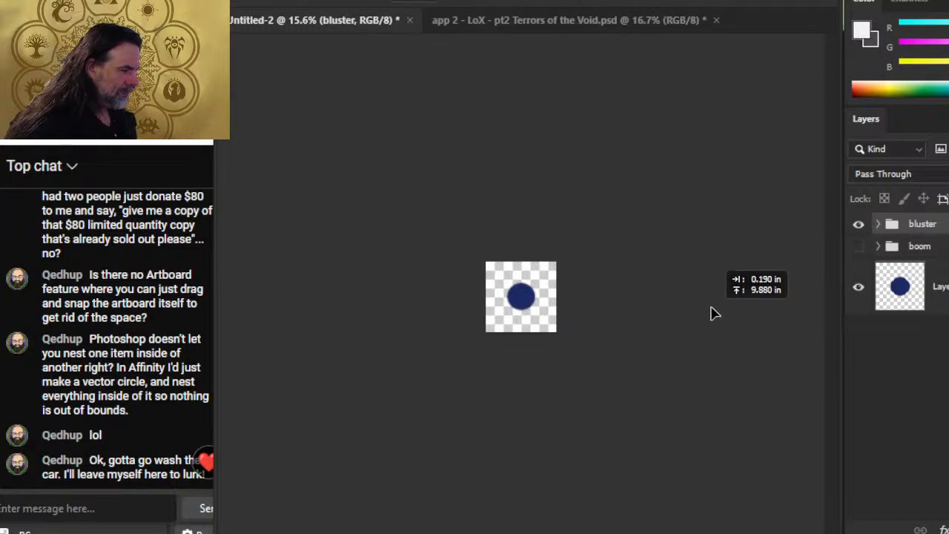
pyautogui.moveTo(710, 312); pyautogui.dragTo(661, 377)
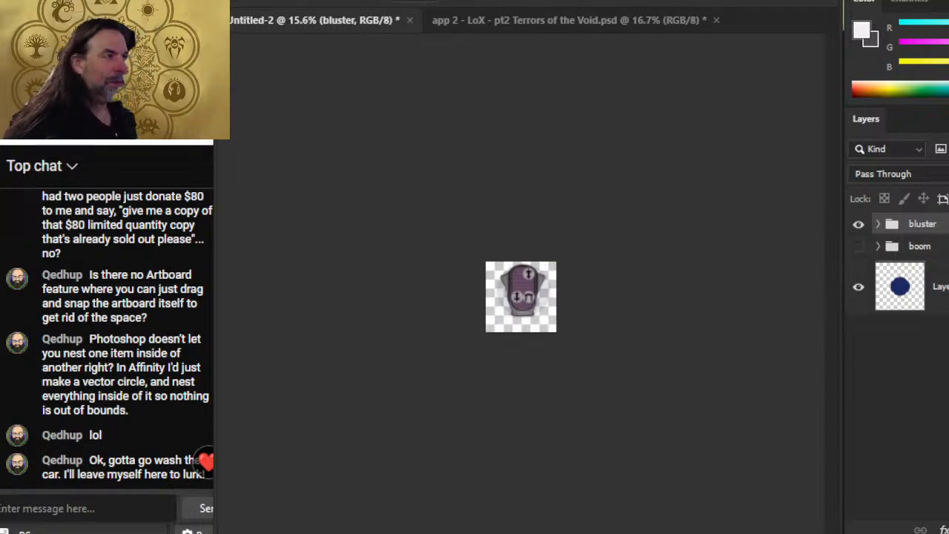
# Close app 2 - LoX - pt2 Terrors of the Void.psd without saving its changes
pyautogui.click(482, 17)
pyautogui.click(717, 20)
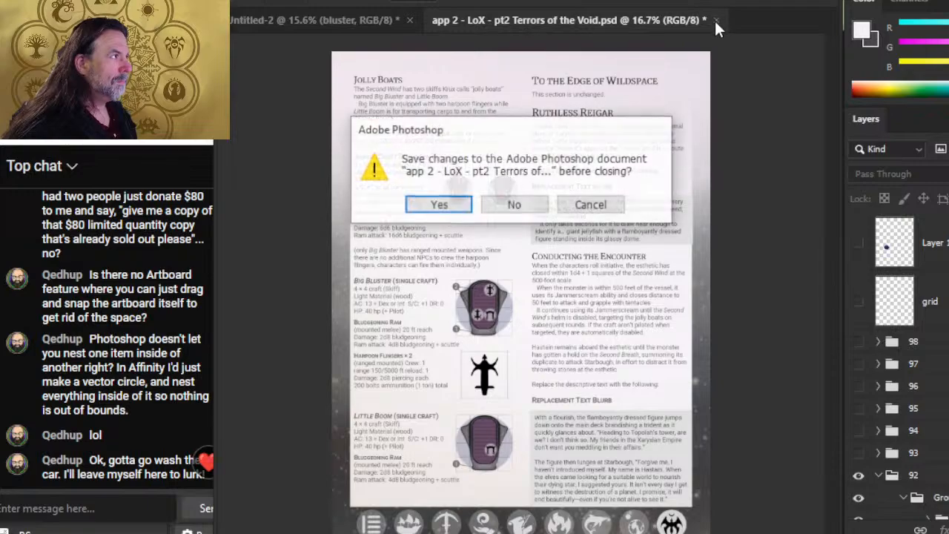
pyautogui.click(513, 204)
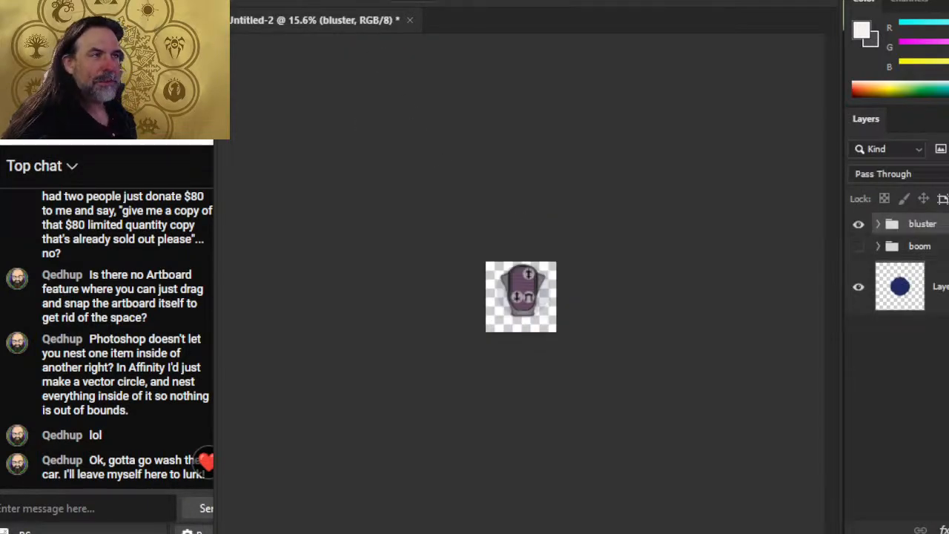
# Browse to the ships folder and open Craft Tokens.psd
pyautogui.click(252, 0)
pyautogui.click(290, 1)
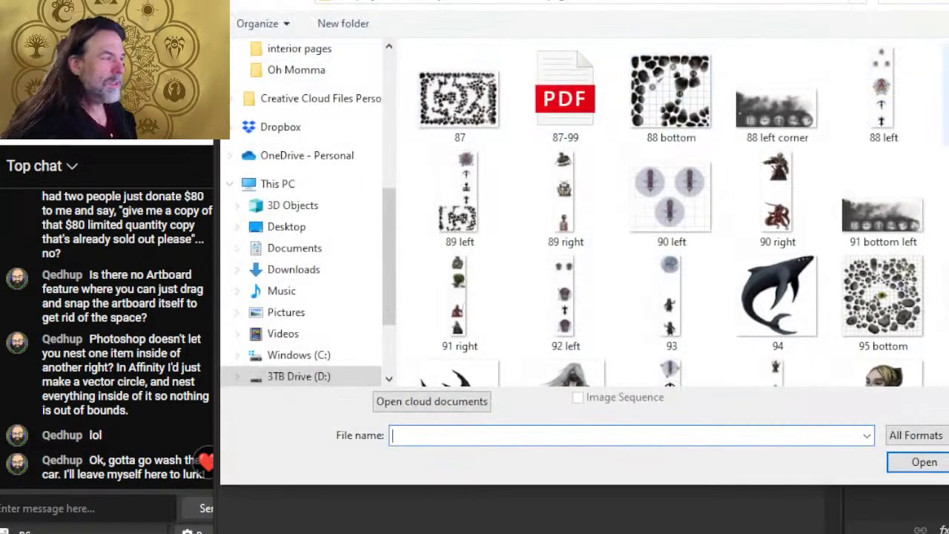
pyautogui.click(555, 2)
pyautogui.click(623, 8)
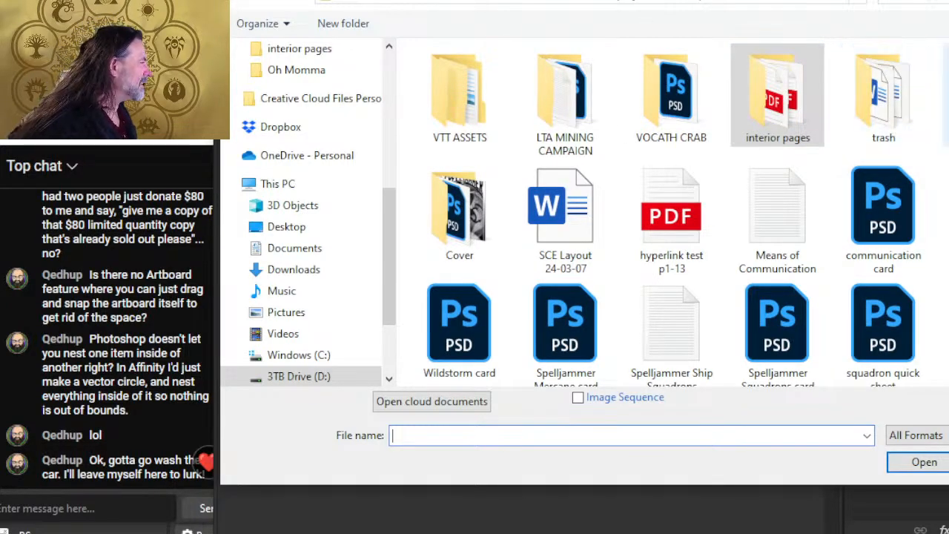
pyautogui.doubleClick(946, 95)
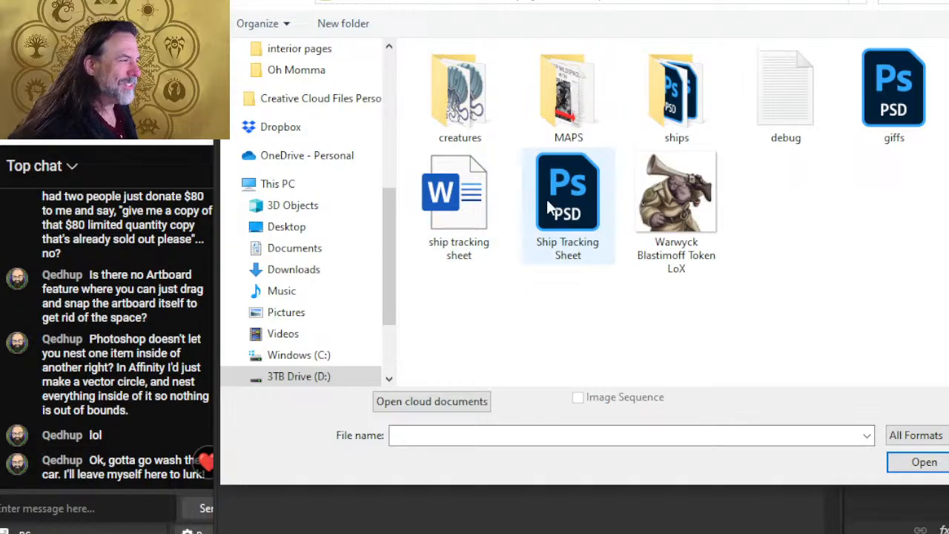
pyautogui.doubleClick(690, 131)
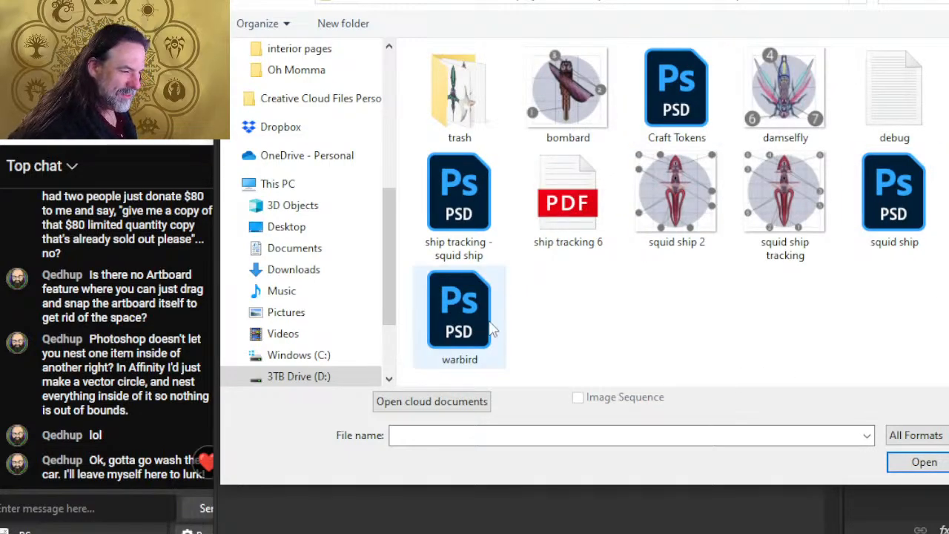
pyautogui.doubleClick(655, 81)
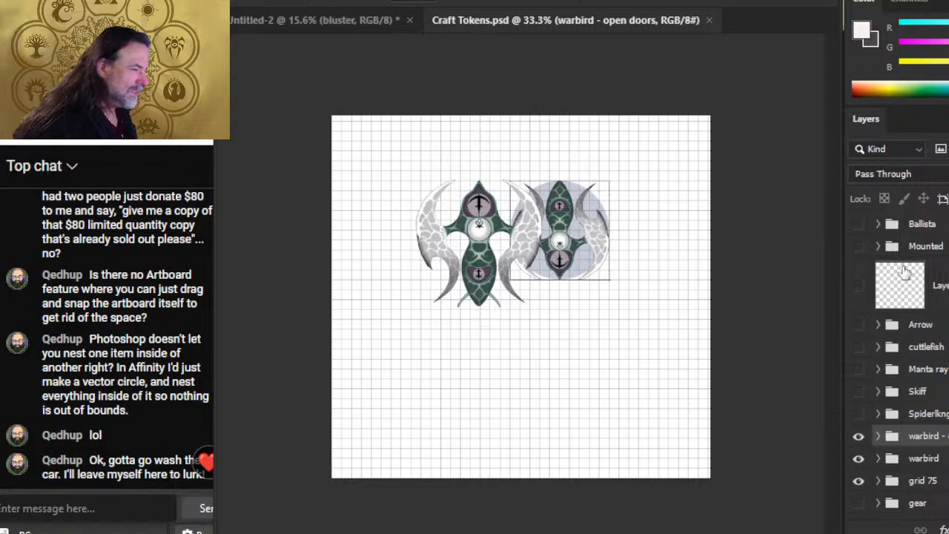
# Hide the two warbird groups and show the Skiff group
pyautogui.scroll(-2, 897, 296)
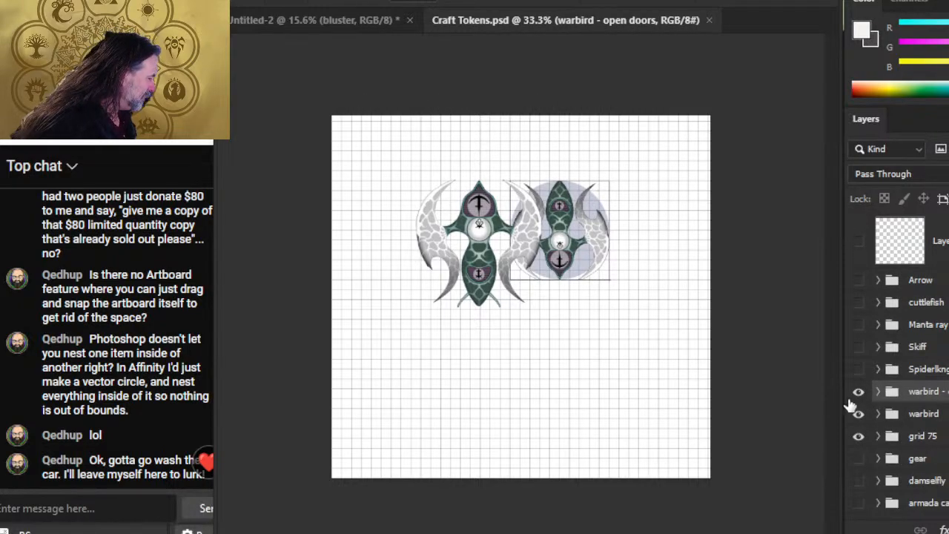
pyautogui.click(859, 392)
pyautogui.click(858, 414)
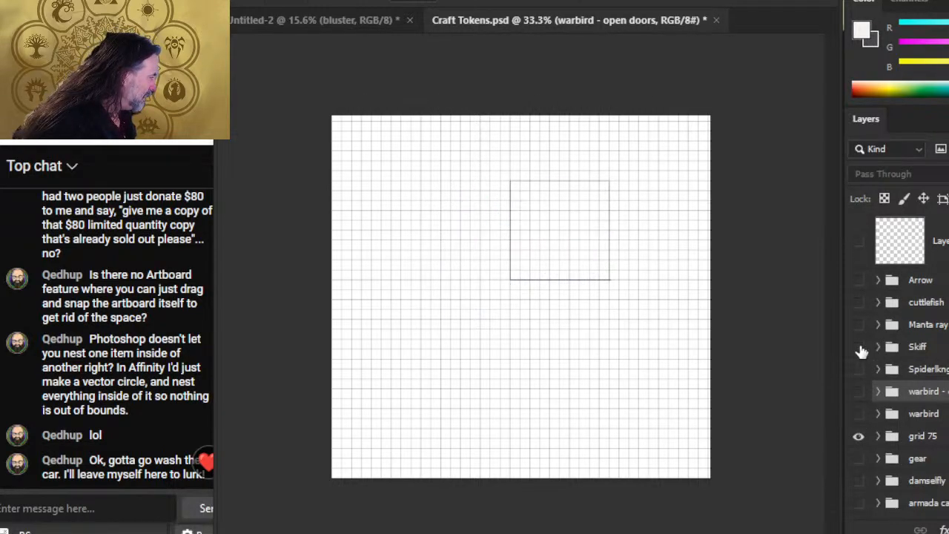
pyautogui.click(858, 347)
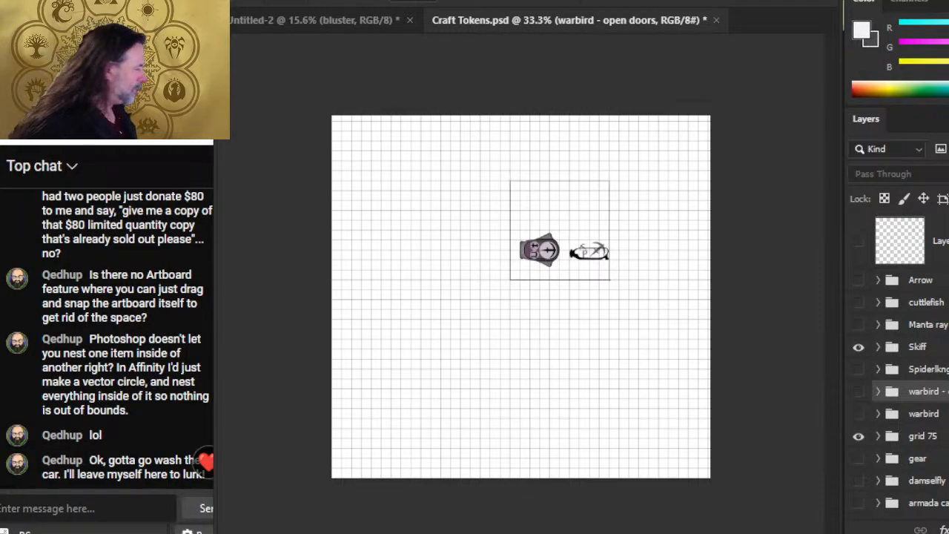
# Examine the Skiff group's contents and its boat artwork against the grid up close
pyautogui.click(877, 346)
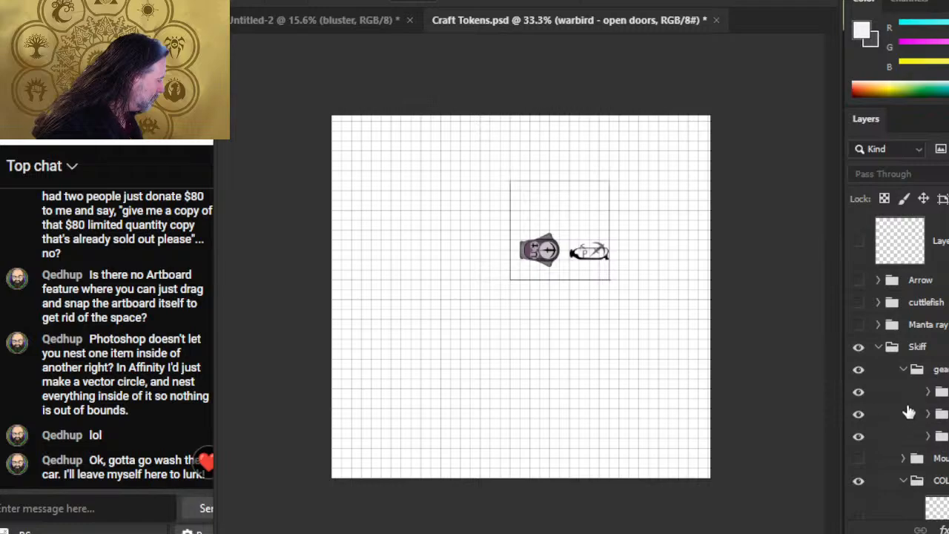
pyautogui.click(903, 370)
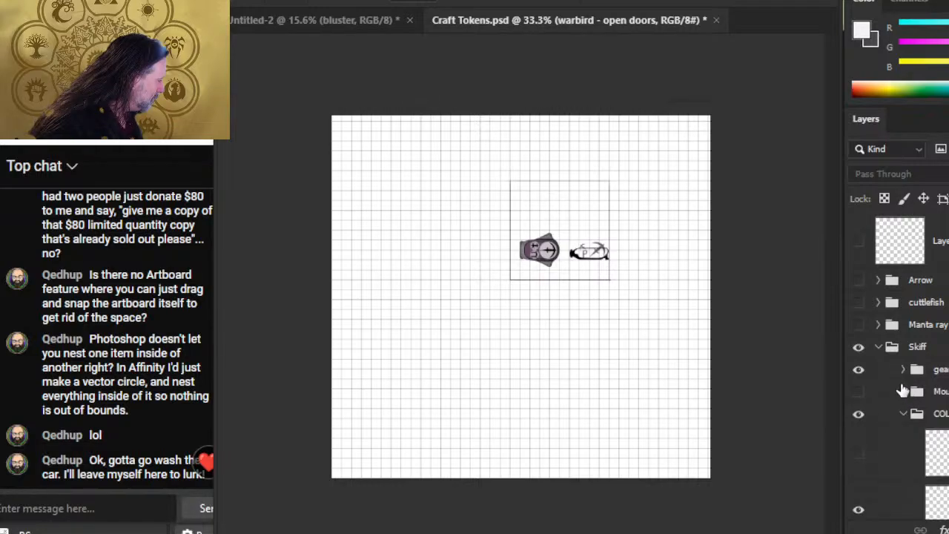
pyautogui.click(878, 347)
pyautogui.press('z')
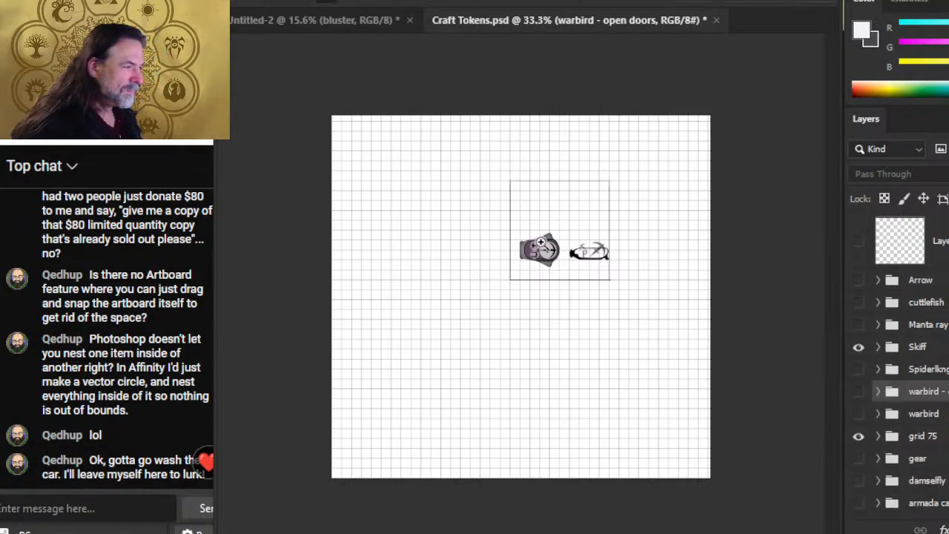
pyautogui.moveTo(534, 240); pyautogui.dragTo(638, 274)
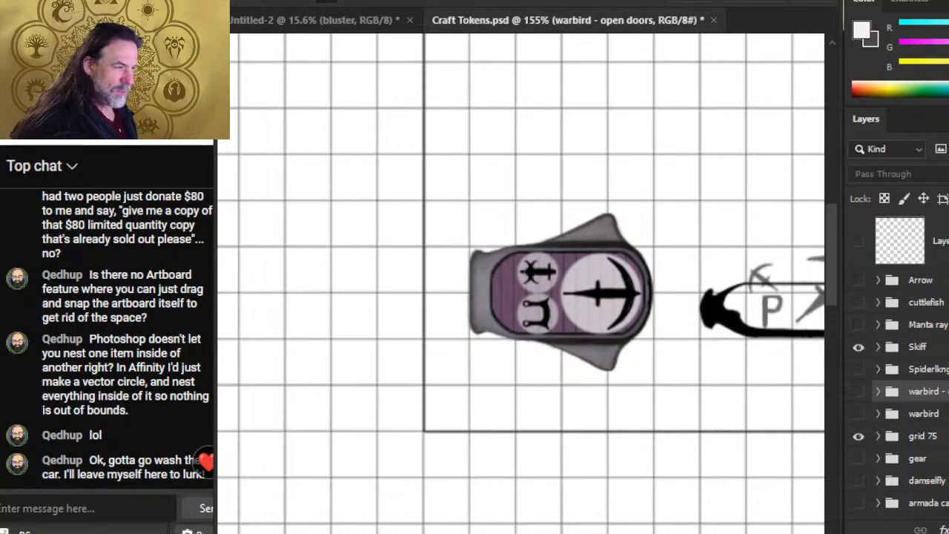
pyautogui.hotkey('alt', 'Tab')
pyautogui.hotkey('alt', 'Tab')
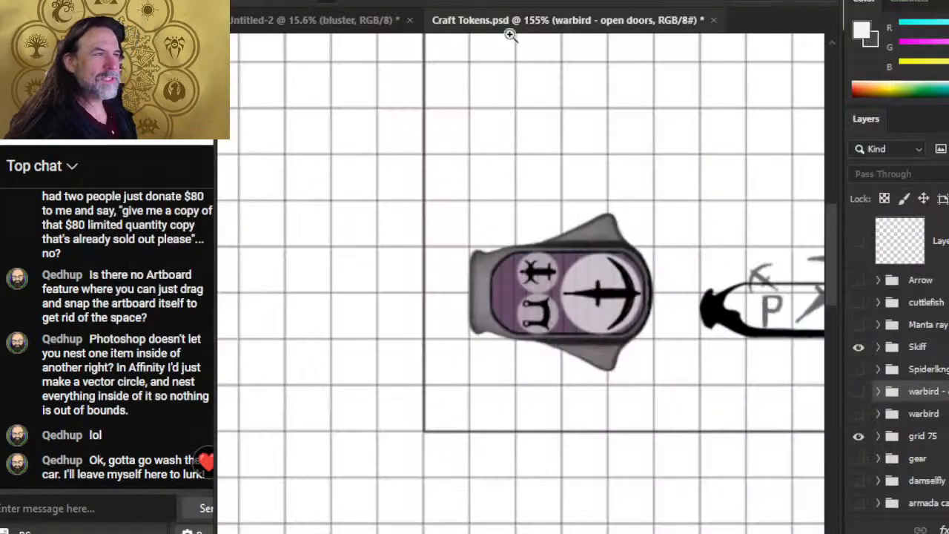
pyautogui.hotkey('alt', 'Tab')
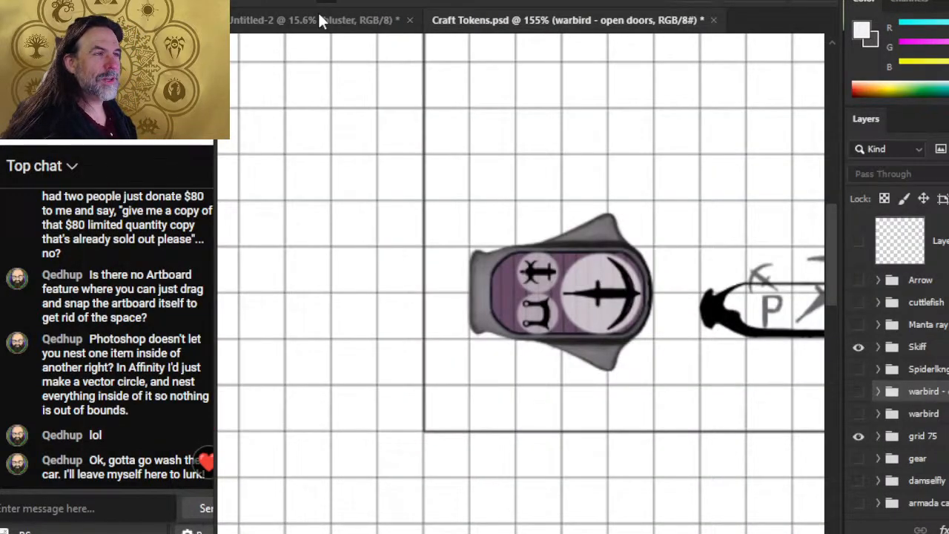
# Switch to the Untitled-2 document
pyautogui.click(318, 12)
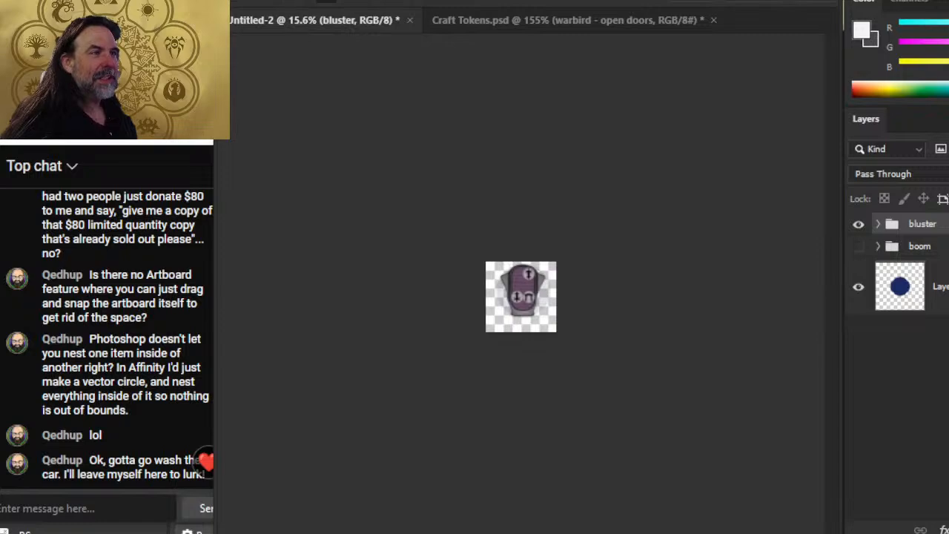
pyautogui.hotkey('alt', 'i')
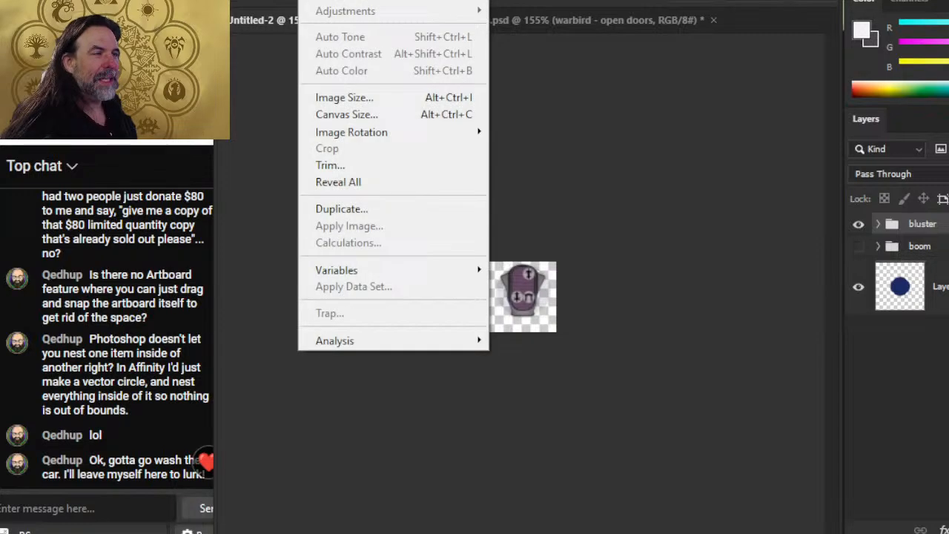
pyautogui.click(348, 105)
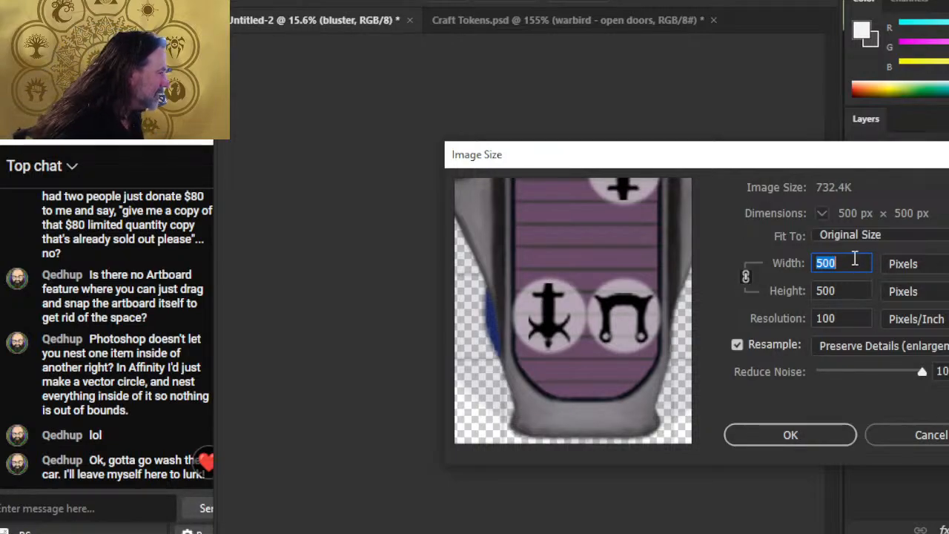
pyautogui.press('Escape')
pyautogui.click(311, 2)
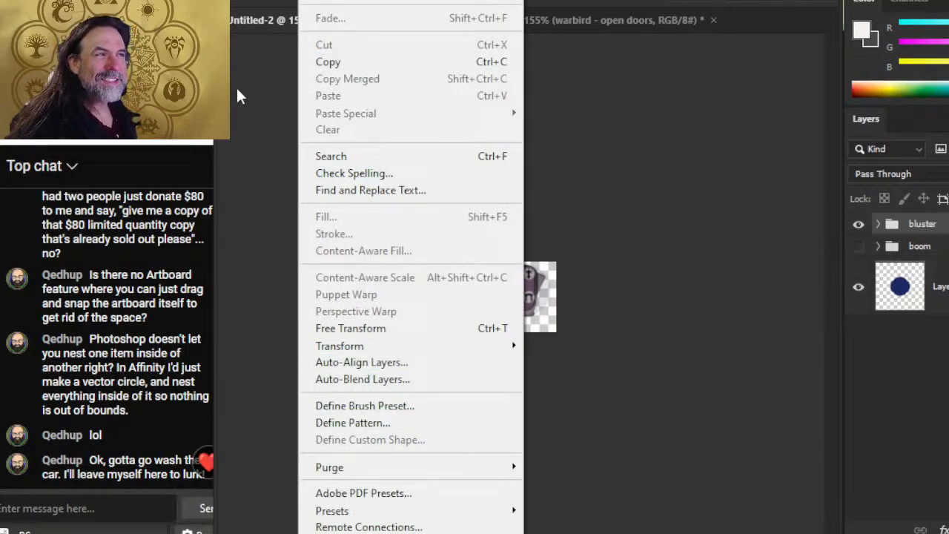
pyautogui.click(283, 94)
# Reduce the canvas size of Untitled-2 to 4 by 4 inches
pyautogui.click(333, 1)
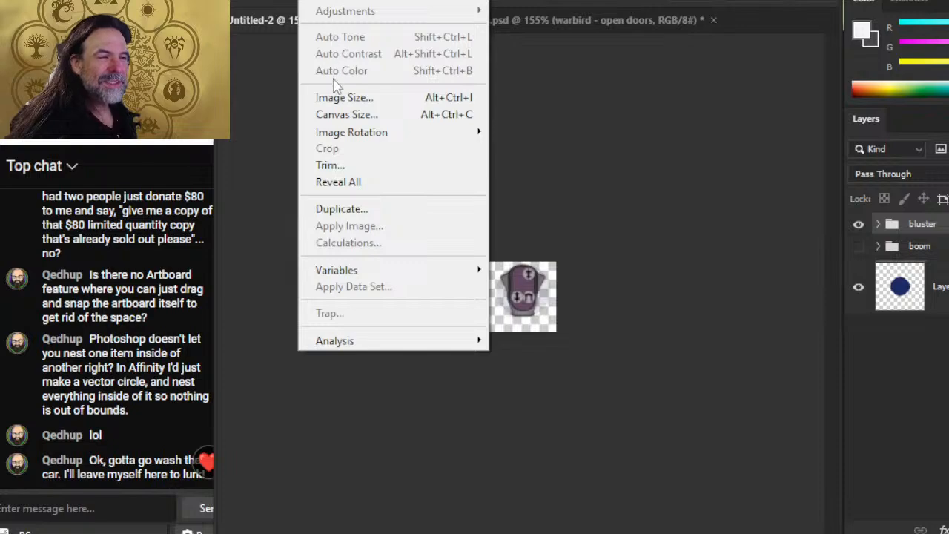
pyautogui.click(355, 115)
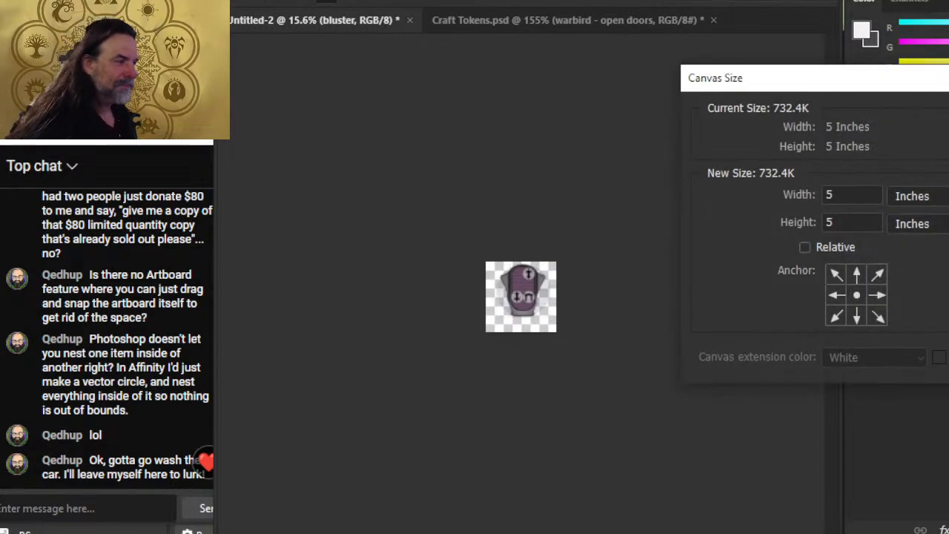
pyautogui.doubleClick(855, 195)
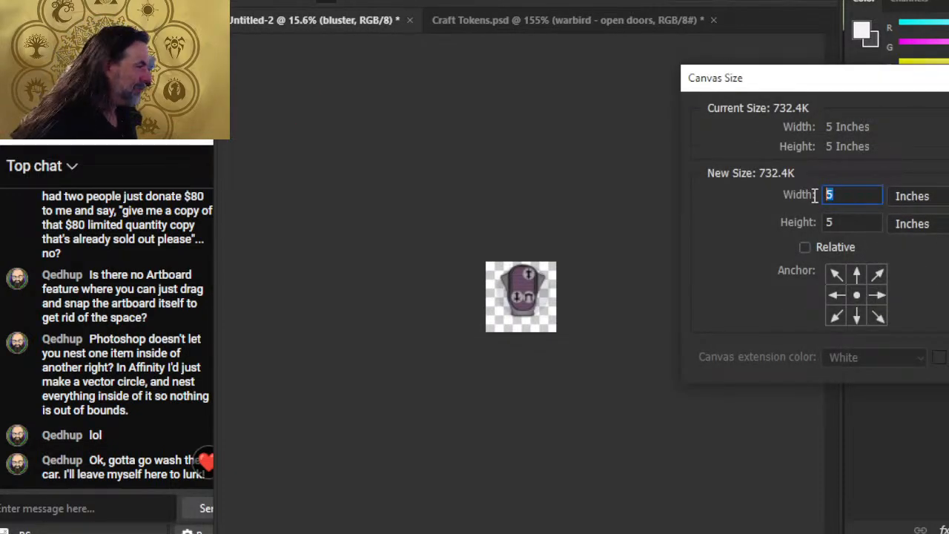
pyautogui.write('4')
pyautogui.press('Tab')
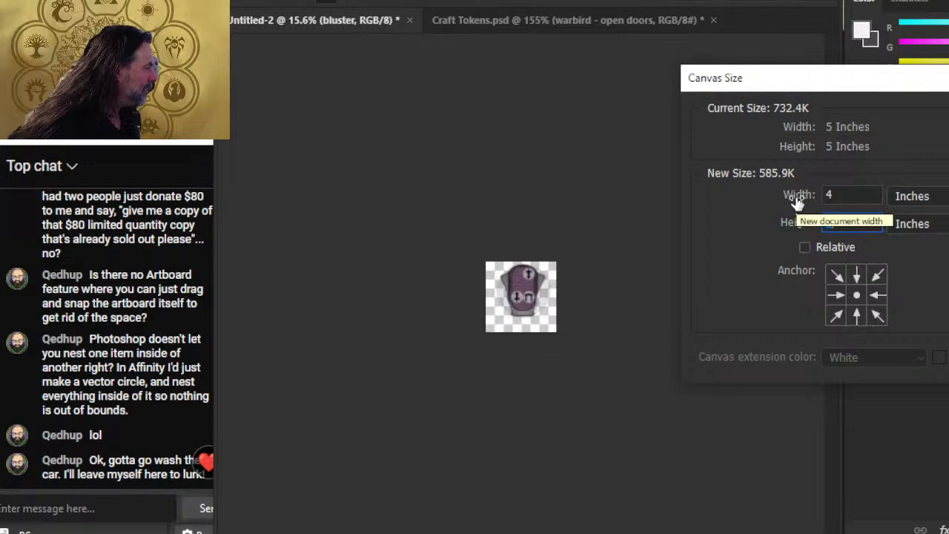
pyautogui.write('4')
pyautogui.press('Return')
pyautogui.press('Return')
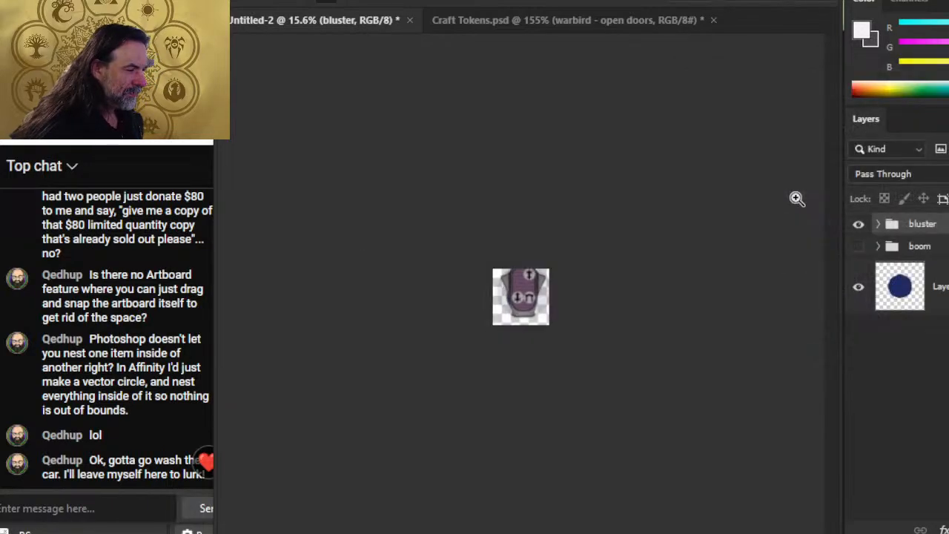
# Hide the bluster group and select the blue circle layer
pyautogui.click(861, 225)
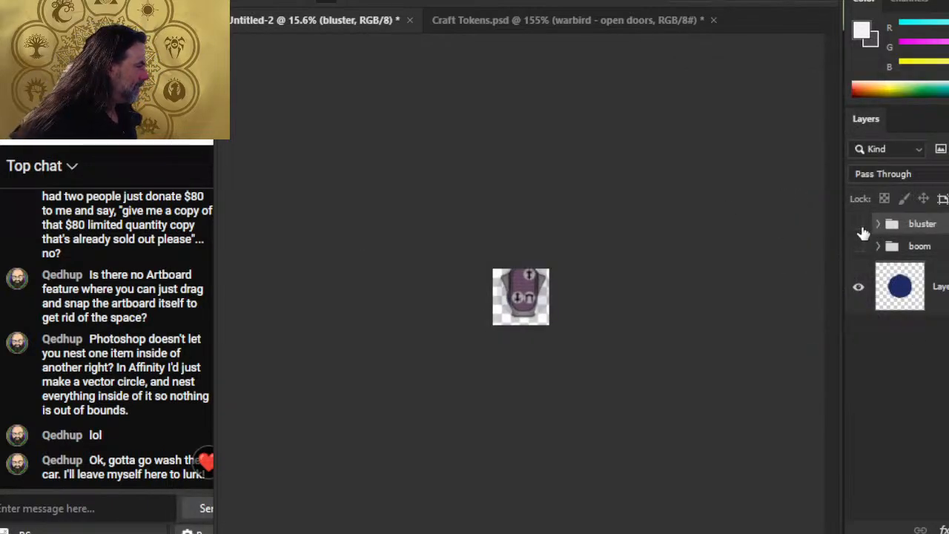
pyautogui.click(942, 289)
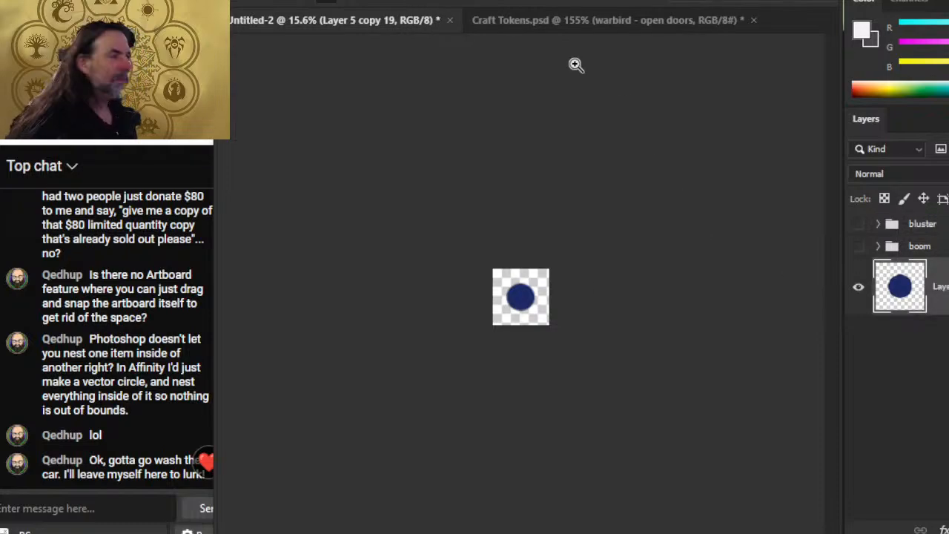
# Outline an area about five grid squares wide above the skiff in Craft Tokens.psd with the Lasso, and deselect it
pyautogui.click(502, 20)
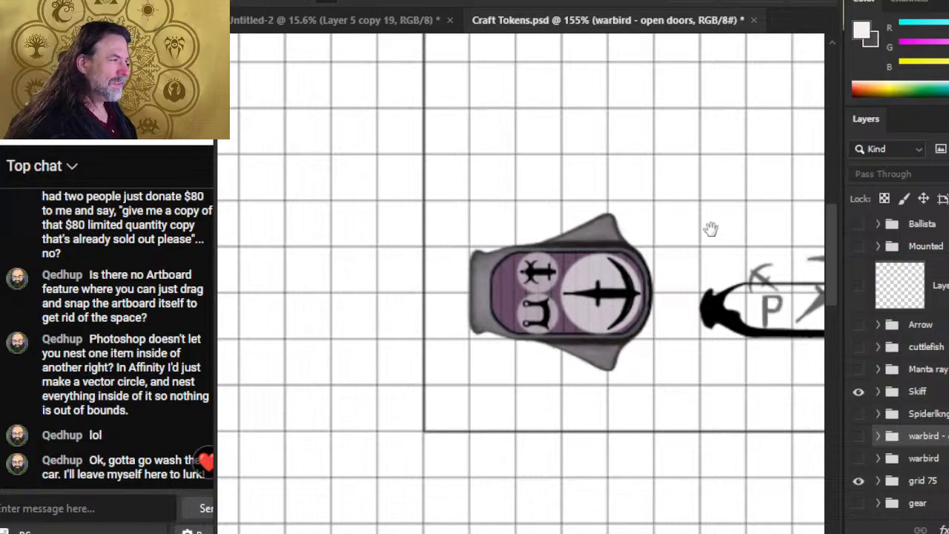
pyautogui.moveTo(695, 244); pyautogui.dragTo(580, 396)
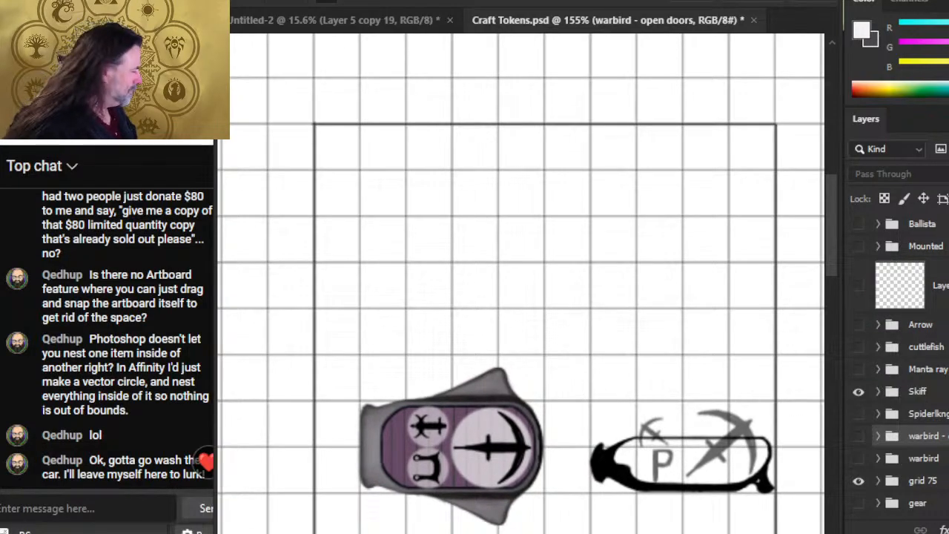
pyautogui.scroll(-6, 901, 364)
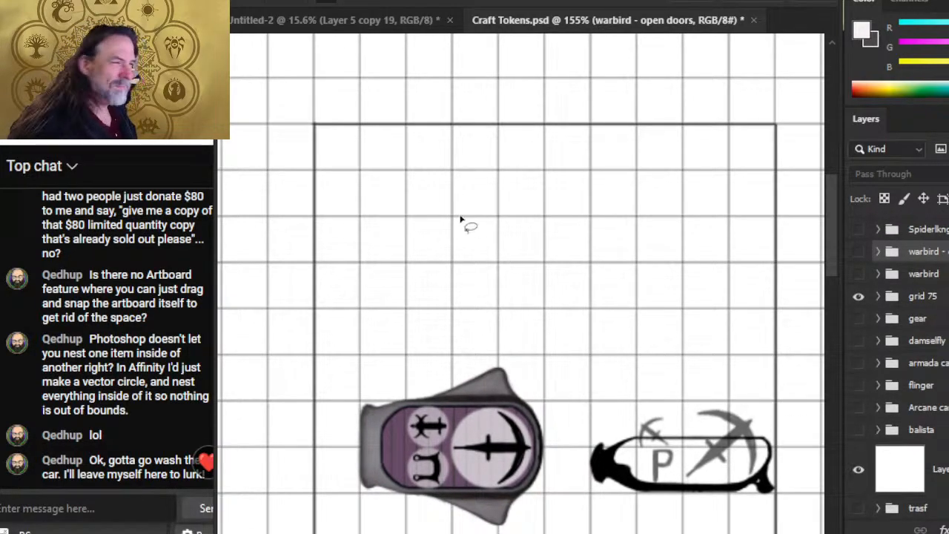
pyautogui.moveTo(479, 158)
pyautogui.mouseDown()
pyautogui.moveTo(402, 160)
pyautogui.moveTo(383, 205)
pyautogui.moveTo(383, 278)
pyautogui.mouseUp()
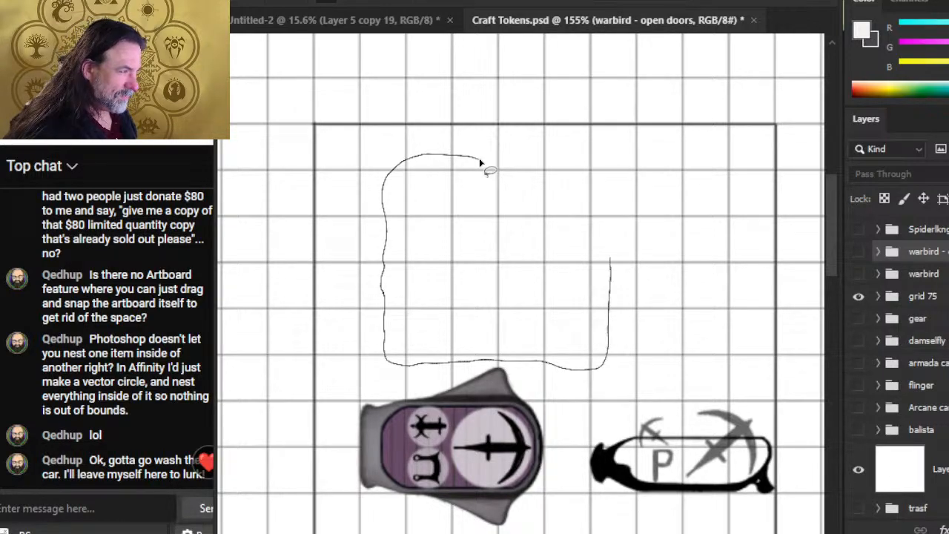
pyautogui.moveTo(480, 163); pyautogui.dragTo(482, 161)
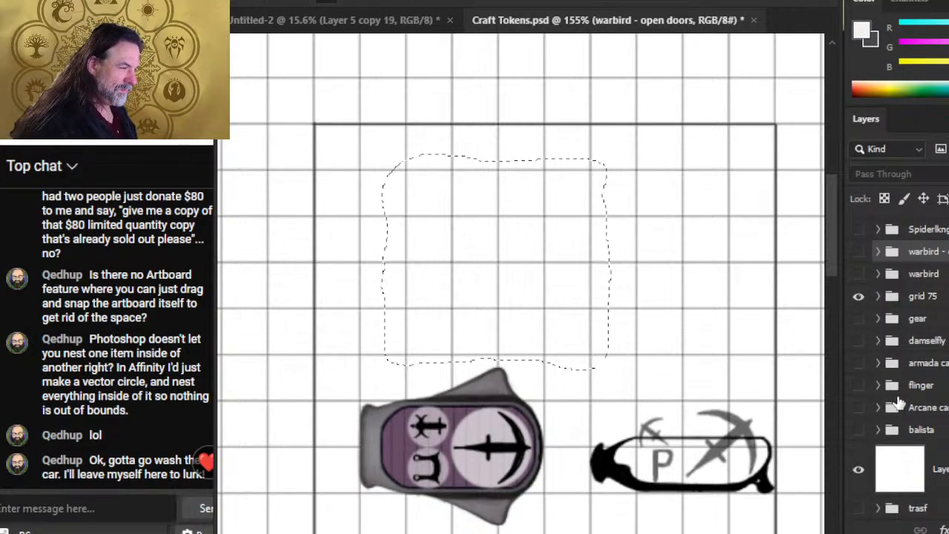
pyautogui.click(714, 354)
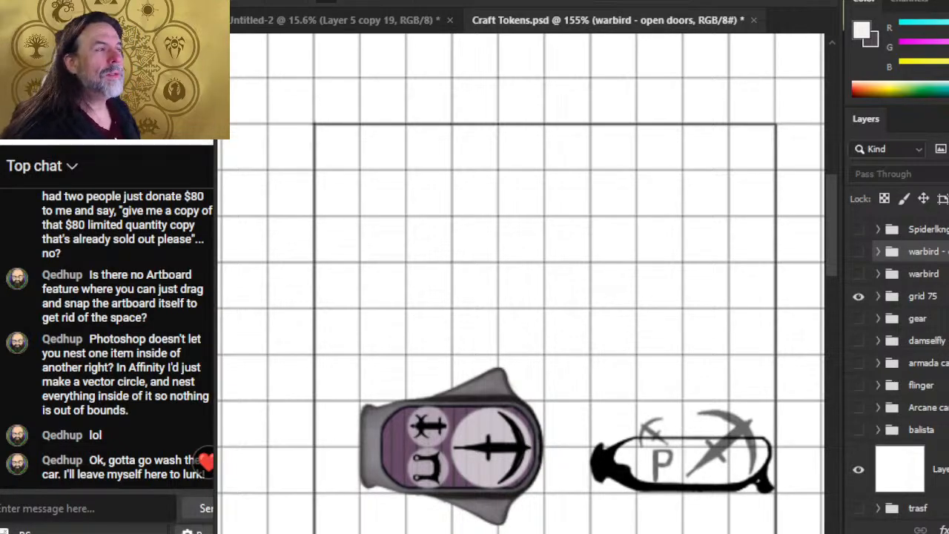
# Back in Untitled-2, sample the circle's blue as the foreground colour and hide the circle layer
pyautogui.click(338, 21)
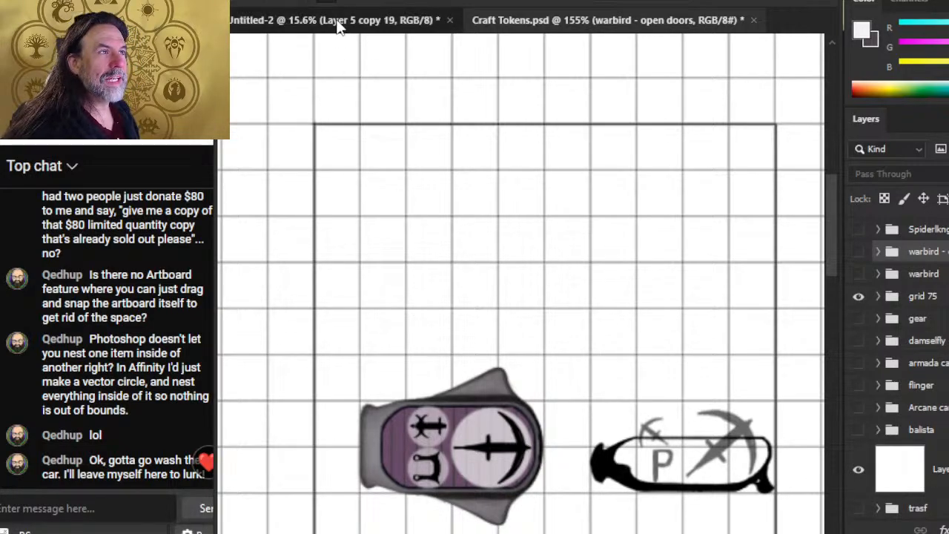
pyautogui.press('z')
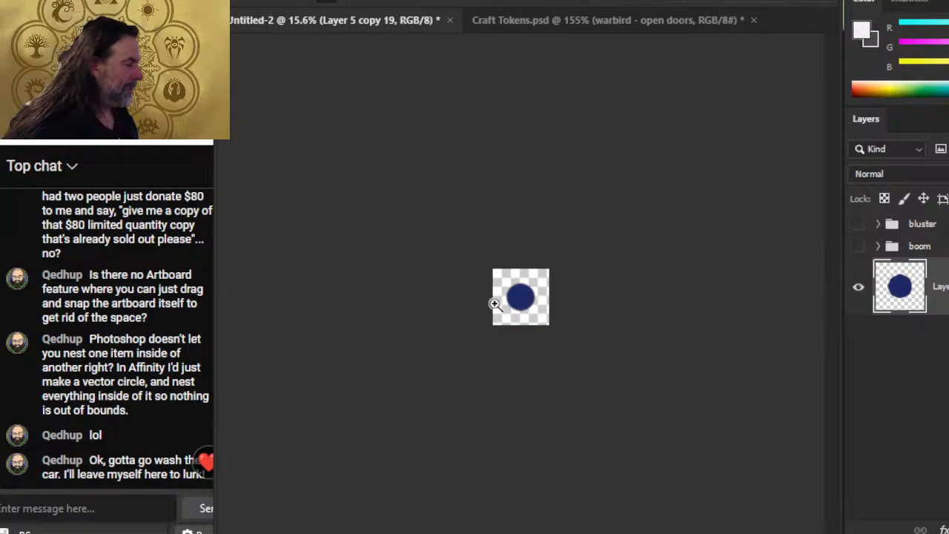
pyautogui.moveTo(536, 292); pyautogui.dragTo(602, 292)
pyautogui.moveTo(546, 305); pyautogui.dragTo(582, 290)
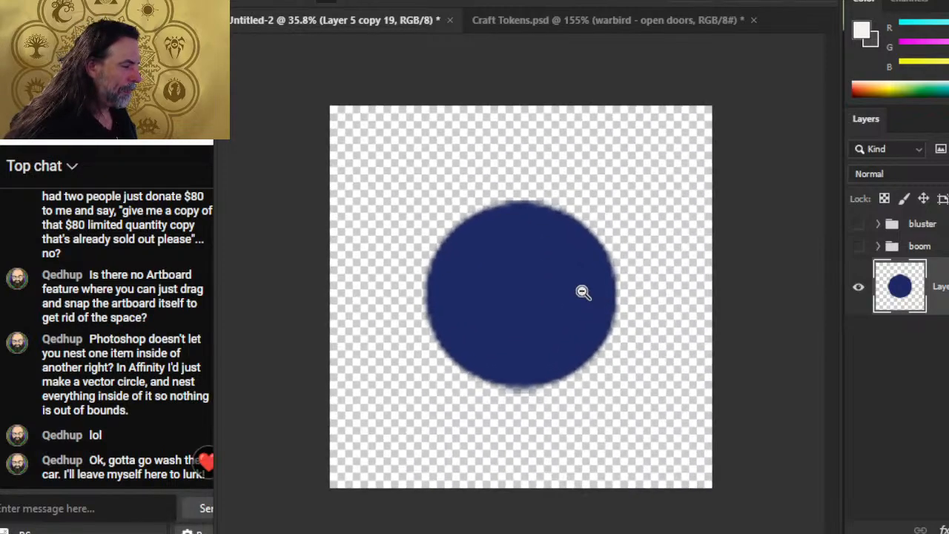
pyautogui.press('i')
pyautogui.click(527, 275)
pyautogui.click(527, 275)
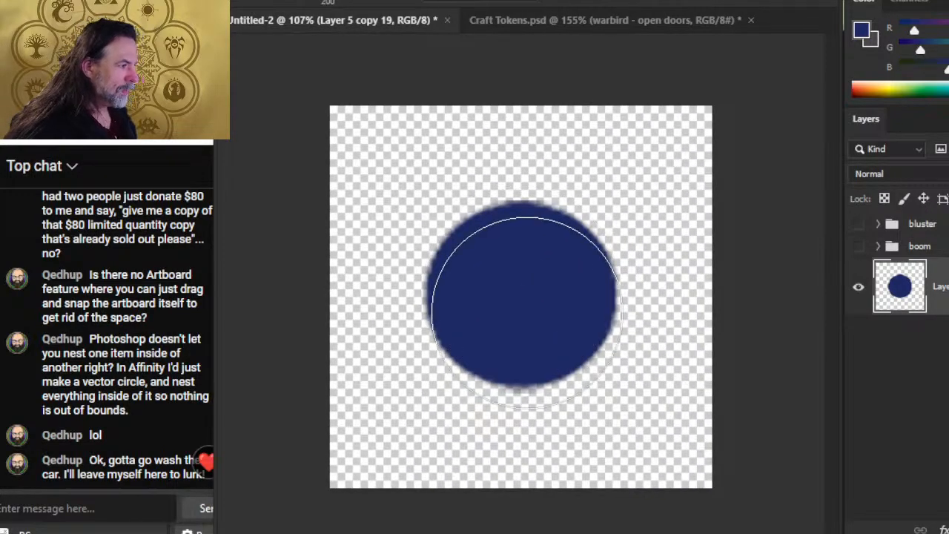
pyautogui.click(859, 290)
pyautogui.press('b')
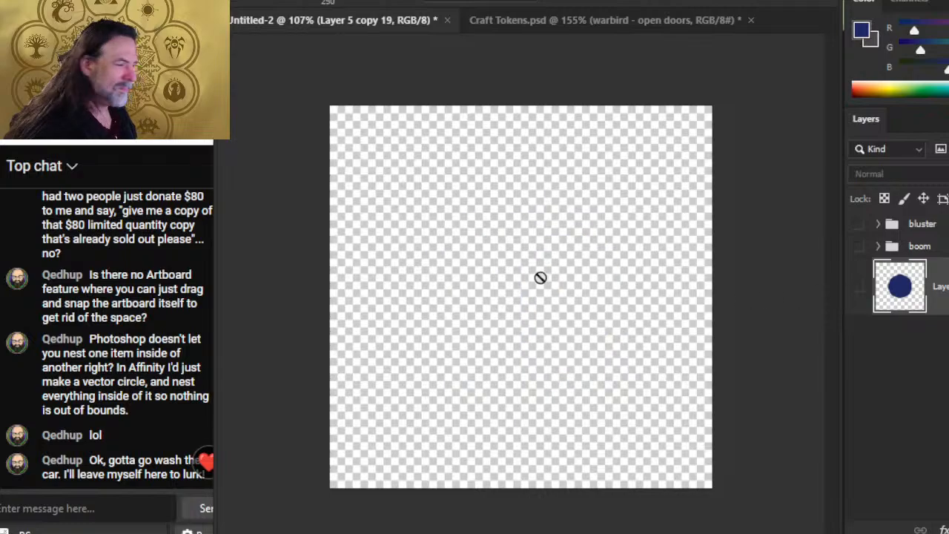
pyautogui.rightClick(536, 275)
pyautogui.click(777, 256)
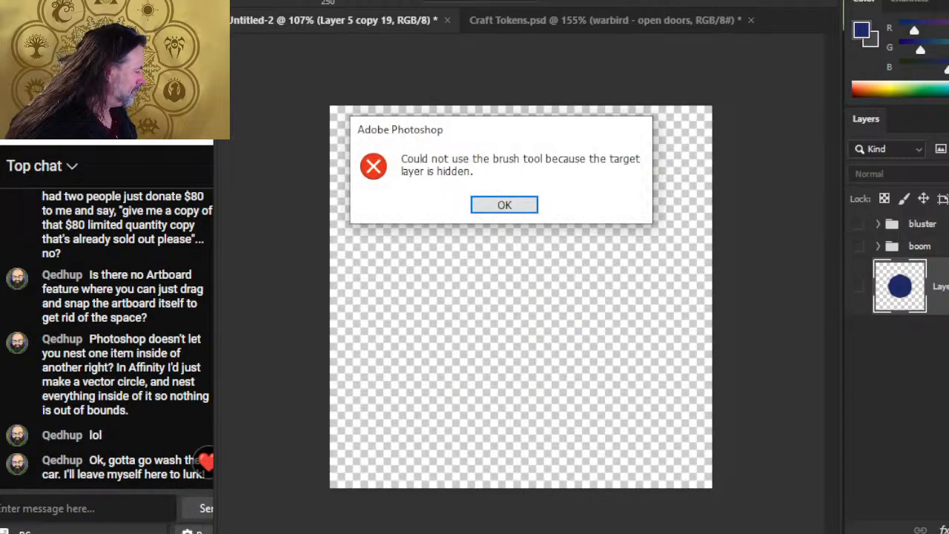
pyautogui.press('Return')
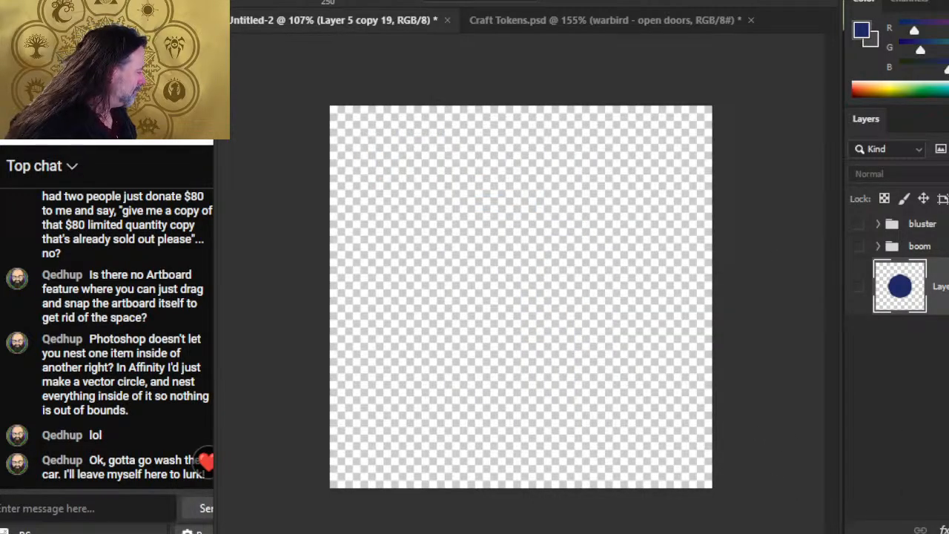
# Add a new layer above the blue circle and set the brush size to 400 px at 100% hardness
pyautogui.click(948, 527)
pyautogui.rightClick(497, 323)
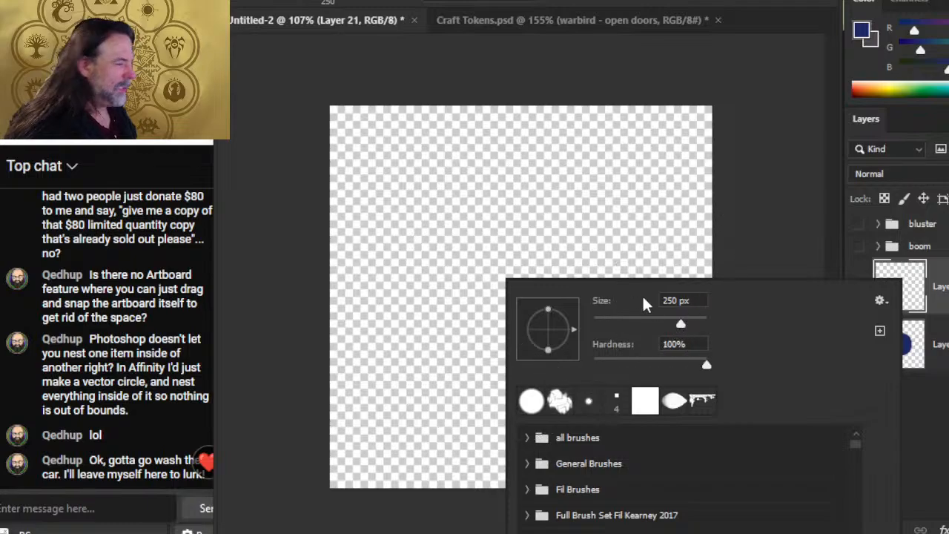
pyautogui.click(675, 300)
pyautogui.write('400')
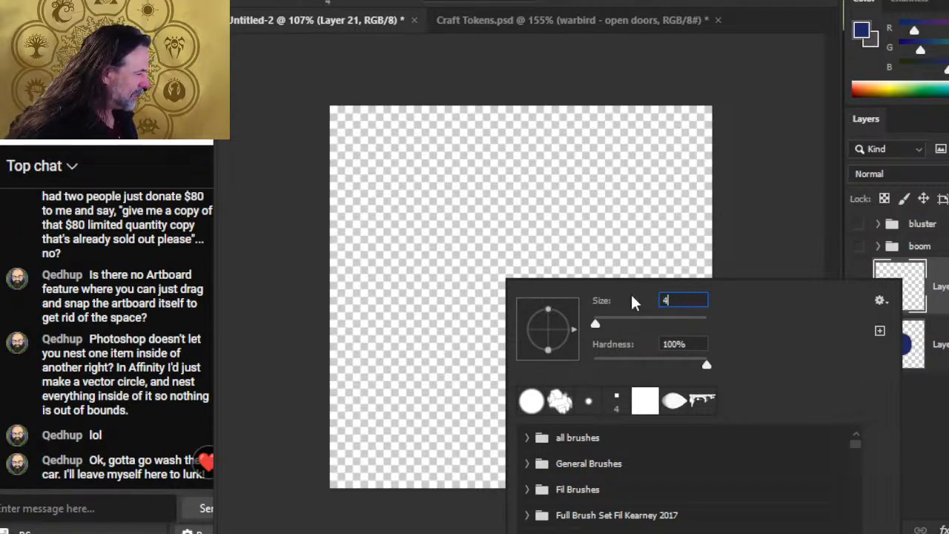
pyautogui.press('Tab')
pyautogui.write('400')
pyautogui.press('Return')
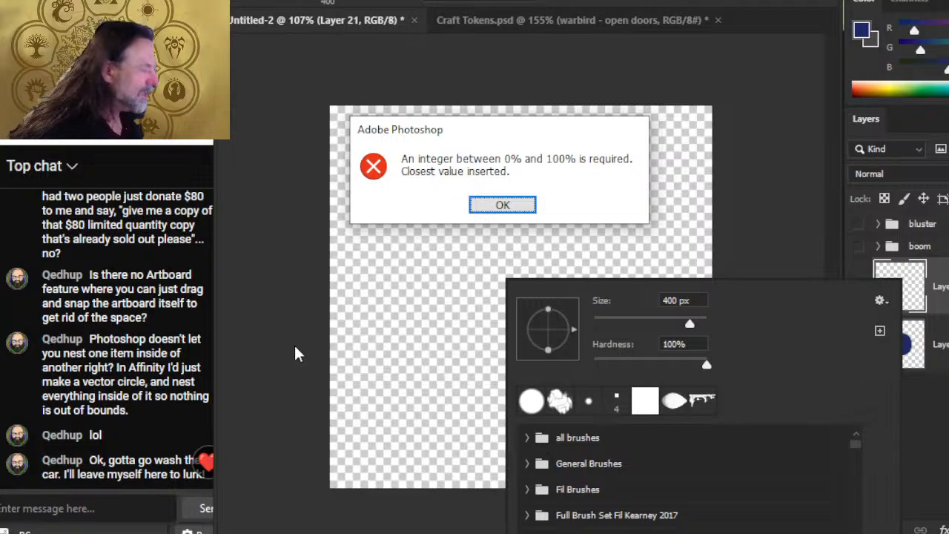
pyautogui.press('Return')
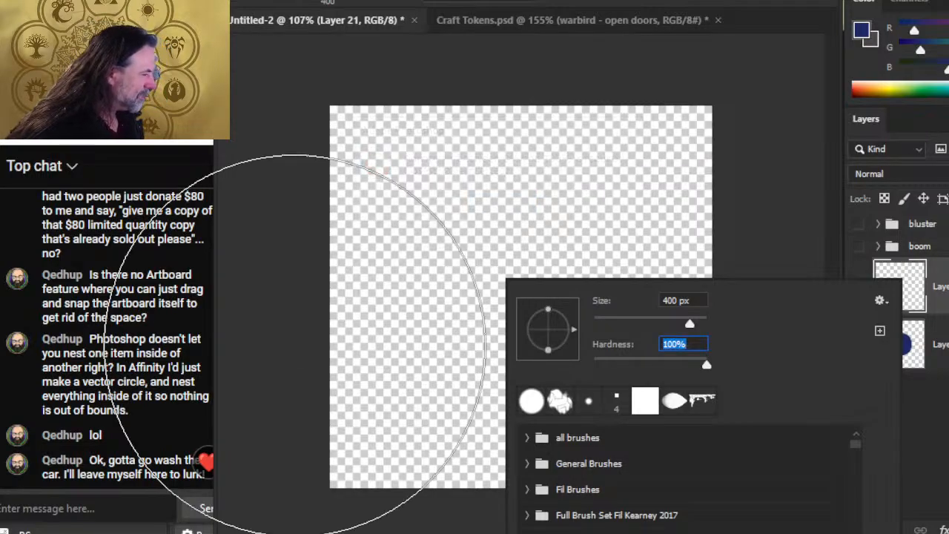
pyautogui.press('Return')
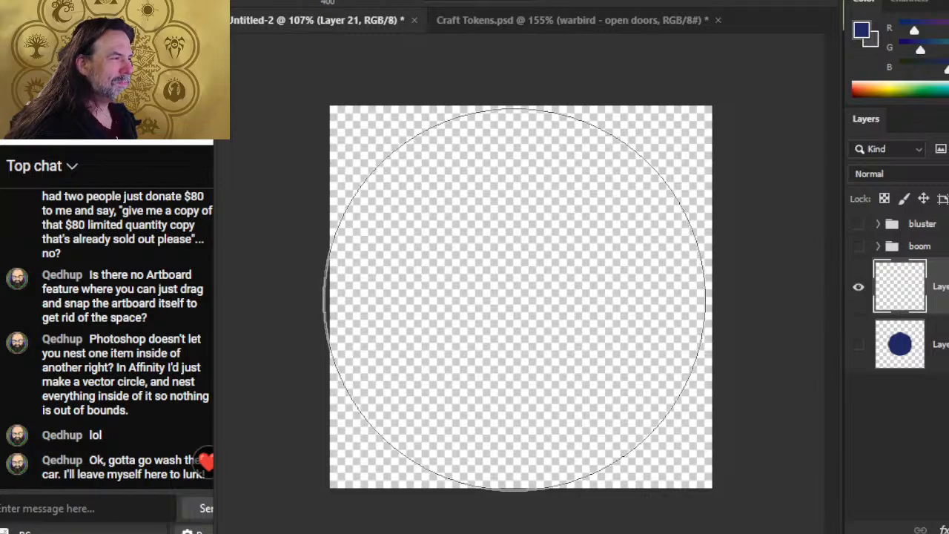
# Try a single 400 px blue brush dab on the new layer, nudge it sideways, and undo both
pyautogui.click(516, 297)
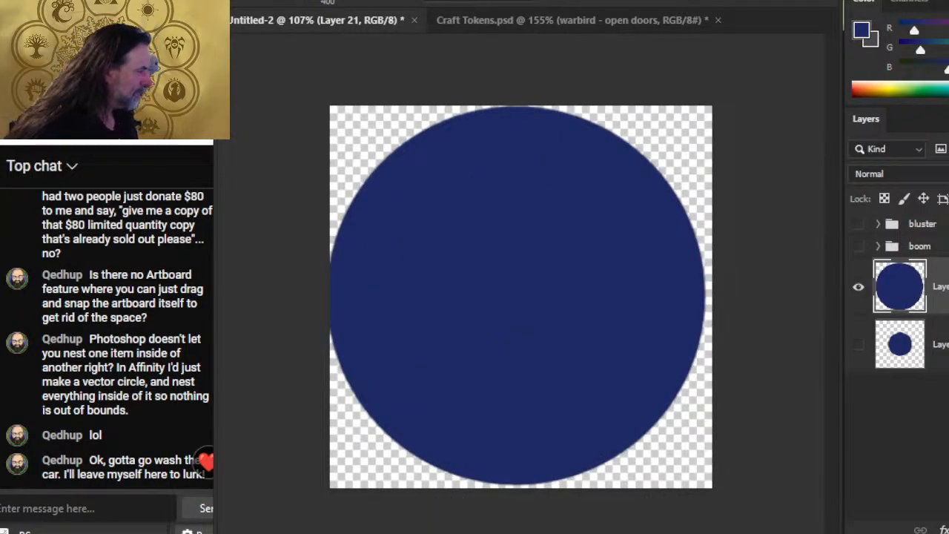
pyautogui.press('v')
pyautogui.press('Right')
pyautogui.press('Right')
pyautogui.press('Right')
pyautogui.press('Right')
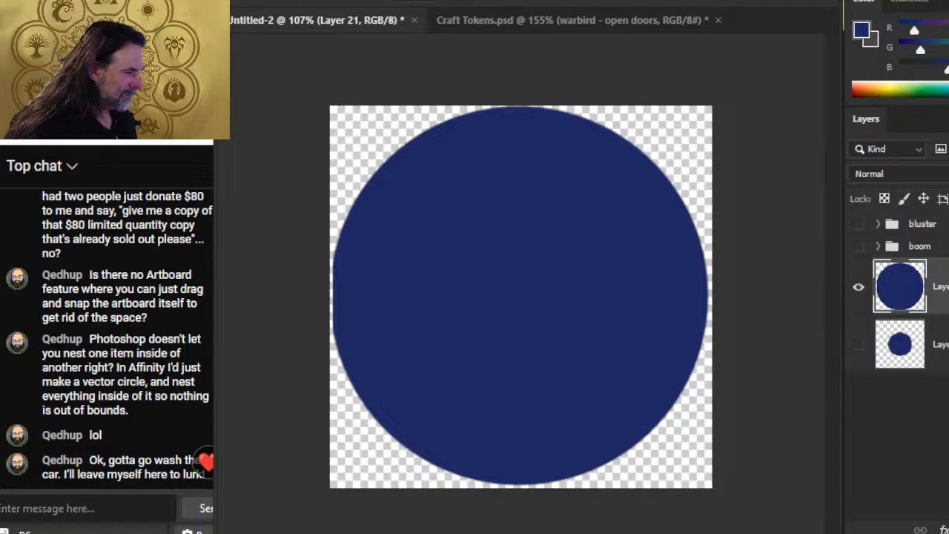
pyautogui.hotkey('ctrl', 'z')
pyautogui.hotkey('ctrl', 'z')
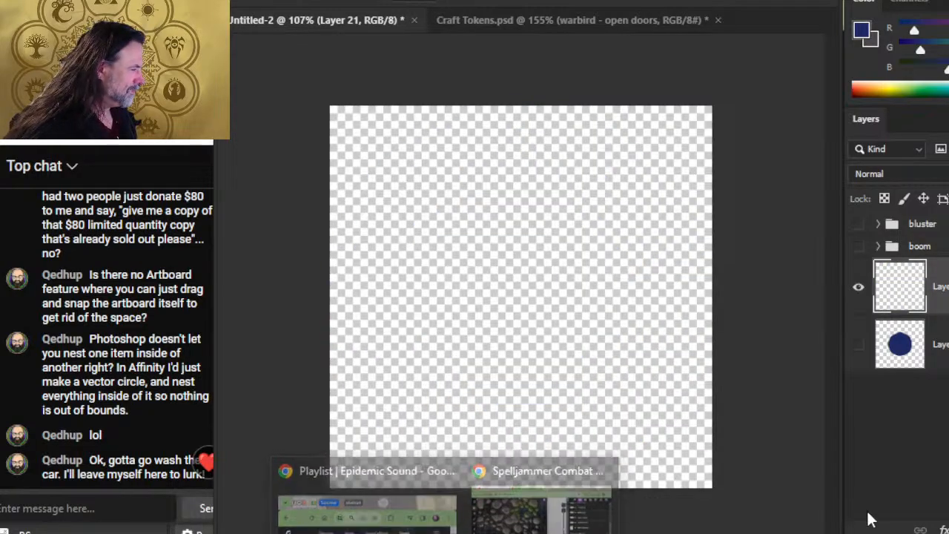
# Paint one 400 px blue brush dab centred on the canvas so that it fills the canvas width
pyautogui.press('b')
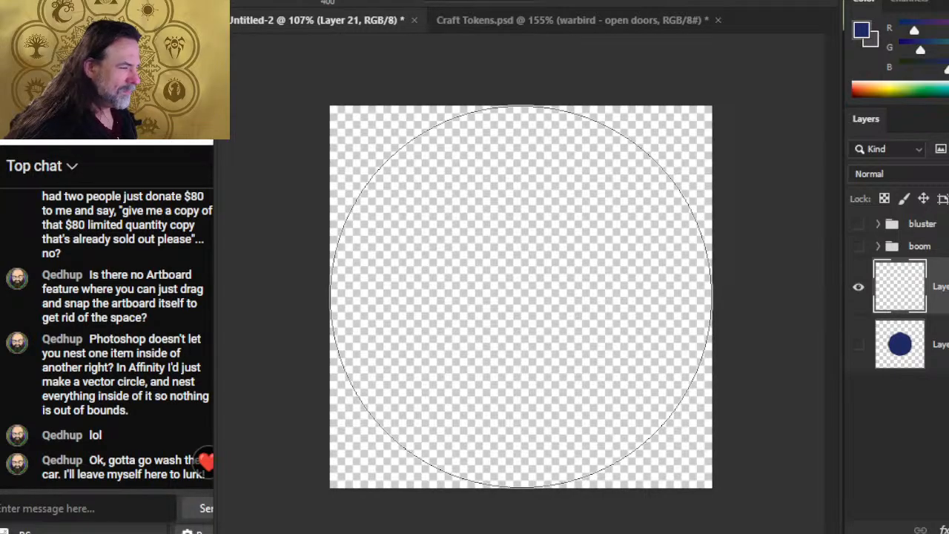
pyautogui.click(520, 296)
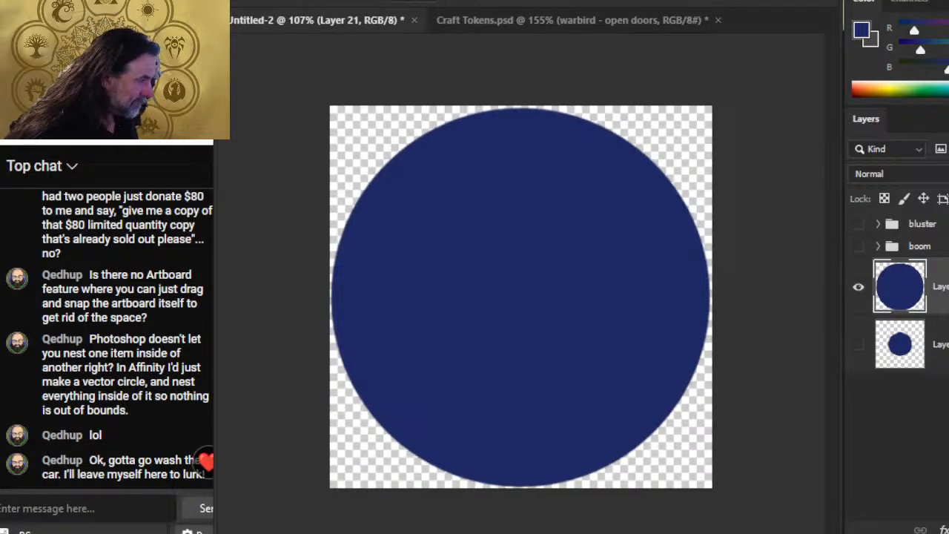
pyautogui.press('Down')
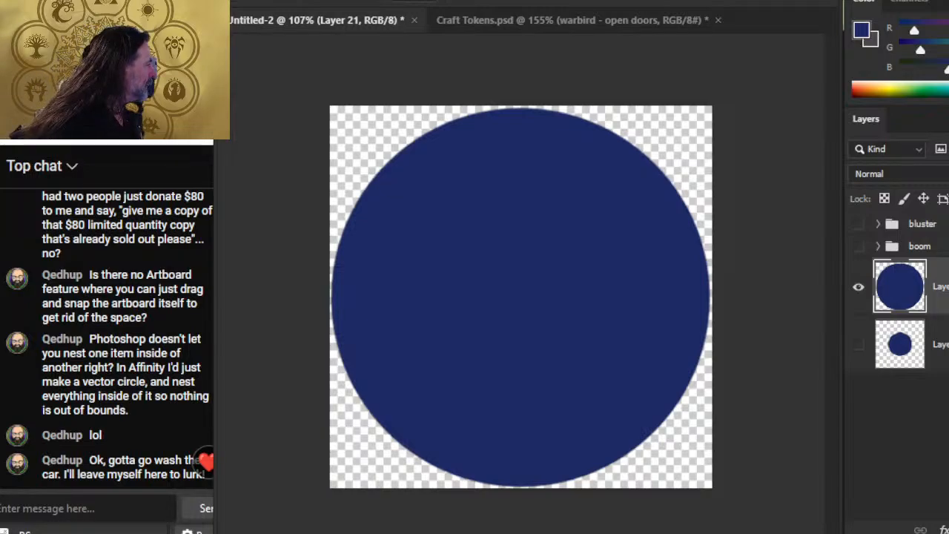
# Lower the opacity of the large blue circle's layer to 15%
pyautogui.press('1')
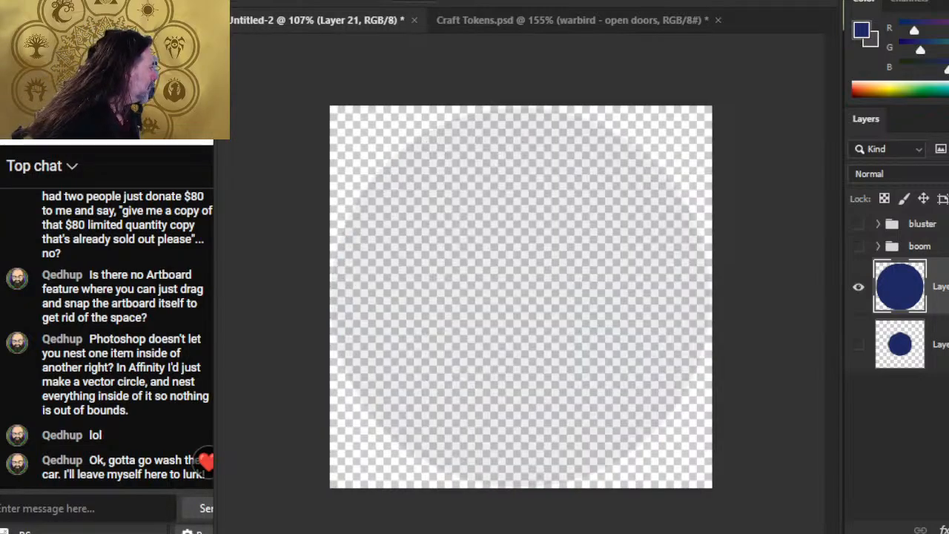
pyautogui.press('2')
pyautogui.press('1')
pyautogui.press('5')
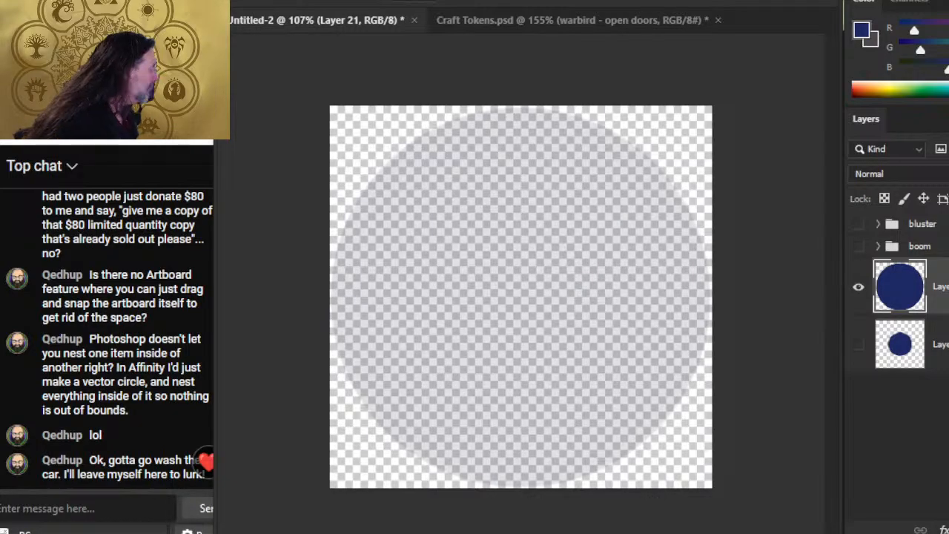
# Add a new layer, change the foreground colour to white and fill the layer with it
pyautogui.hotkey('ctrl', 'shift', 'alt', 'n')
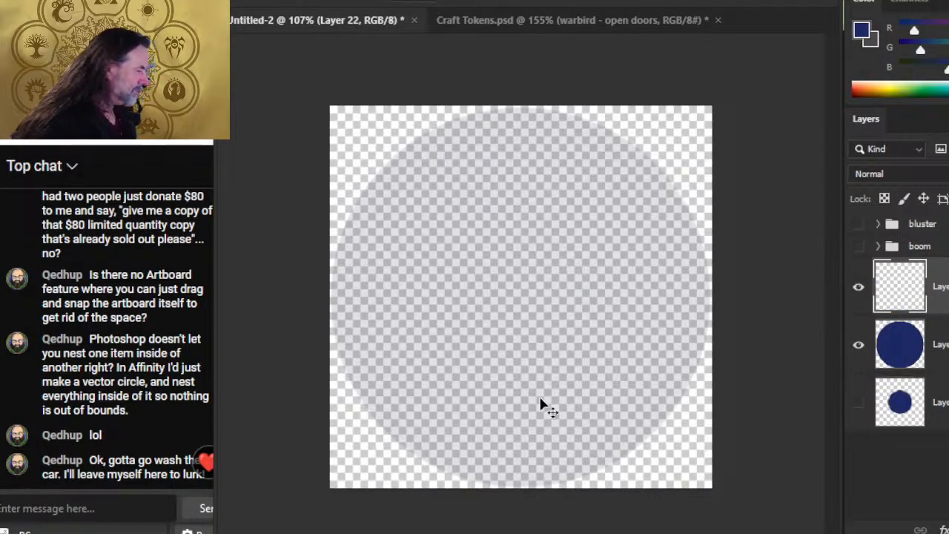
pyautogui.press('x')
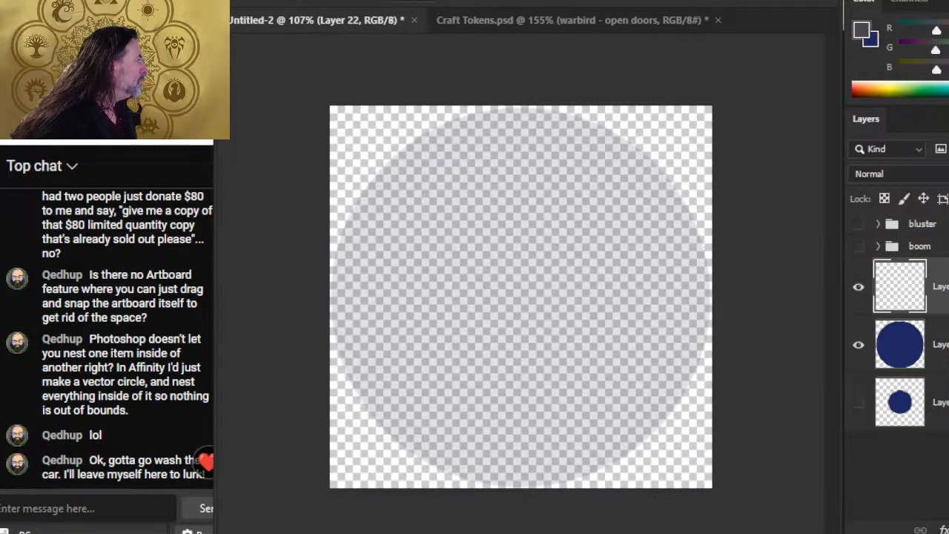
pyautogui.moveTo(937, 30); pyautogui.dragTo(948, 69)
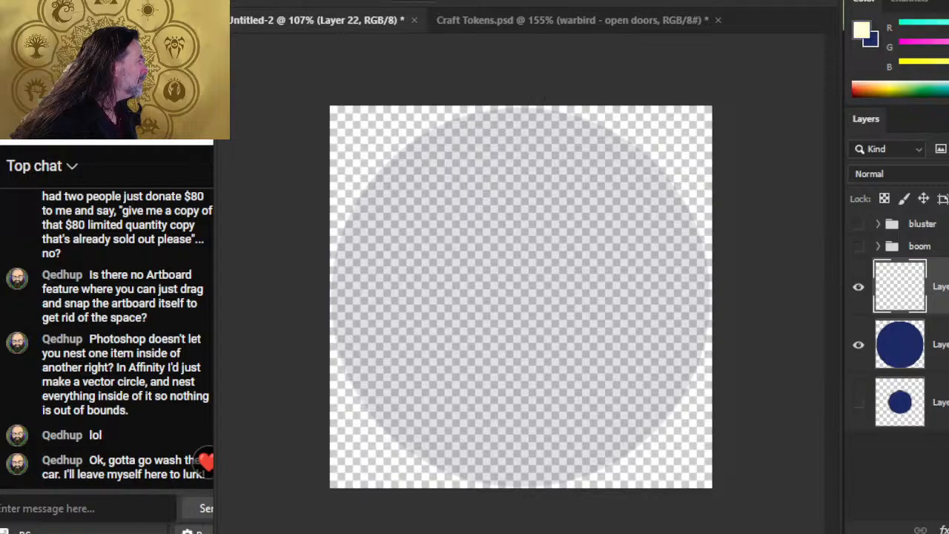
pyautogui.click(598, 258)
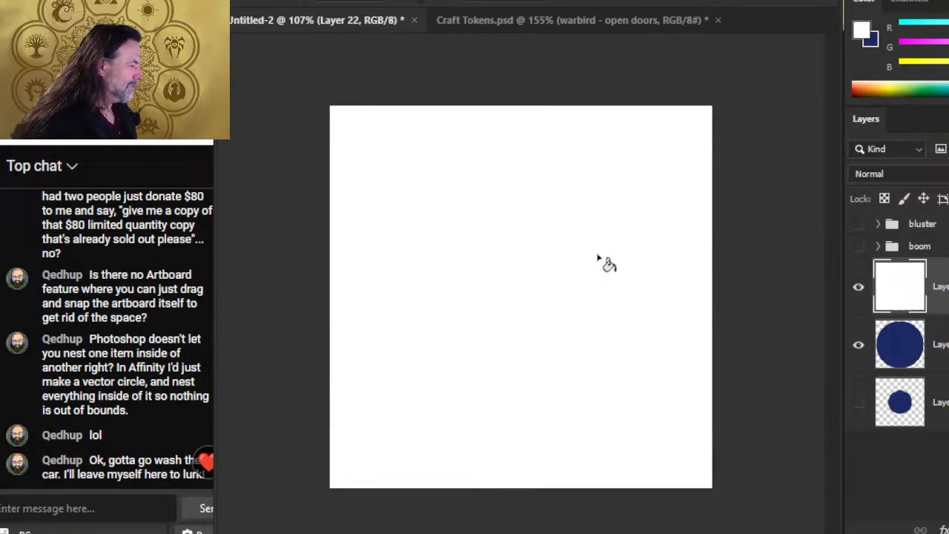
# Move the white layer beneath the large circle layer and delete the hidden small-circle layer
pyautogui.moveTo(936, 286); pyautogui.dragTo(936, 365)
pyautogui.click(935, 402)
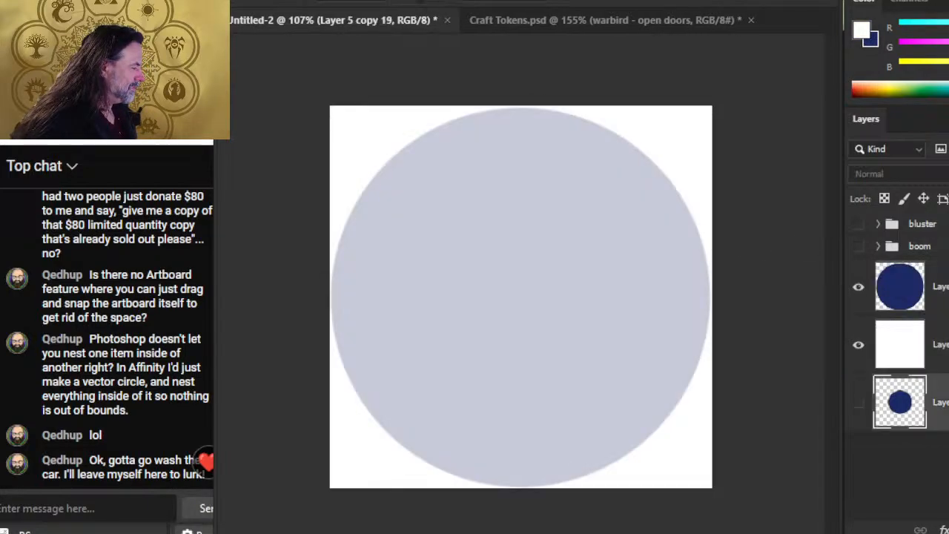
pyautogui.press('Delete')
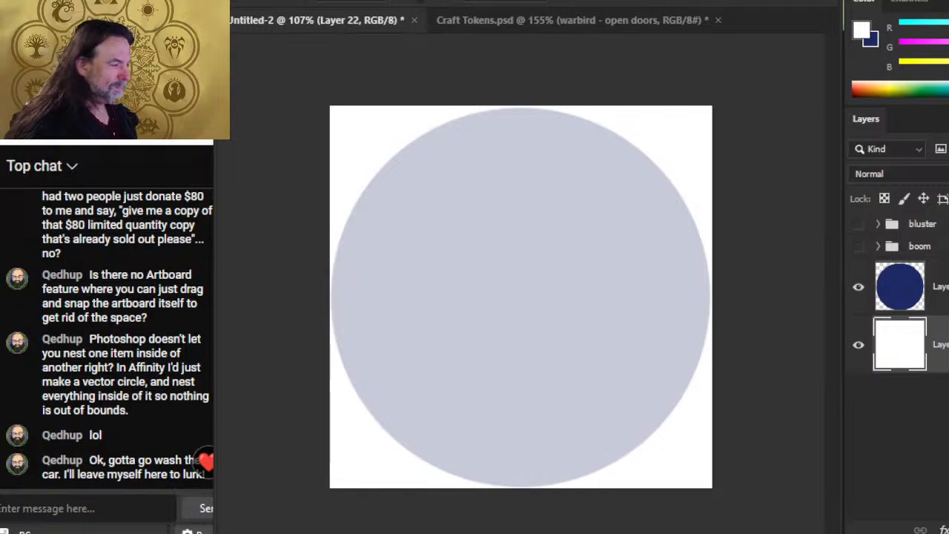
# Show the boom group and nudge it up until the artwork's base lies within the canvas
pyautogui.click(858, 247)
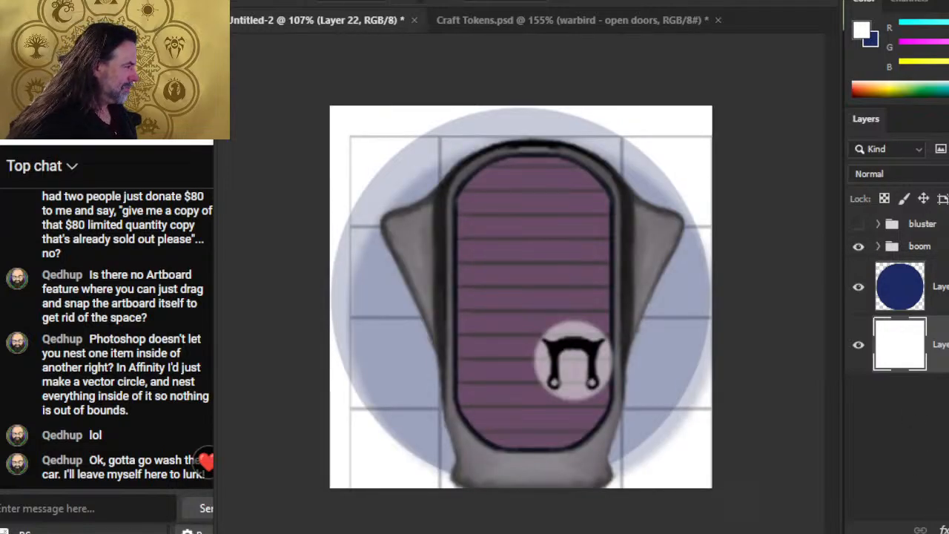
pyautogui.click(919, 246)
pyautogui.press('Up')
pyautogui.press('Up')
pyautogui.press('Up')
pyautogui.press('Up')
pyautogui.press('Up')
pyautogui.press('Up')
pyautogui.press('Up')
pyautogui.press('Up')
pyautogui.press('Up')
pyautogui.press('Up')
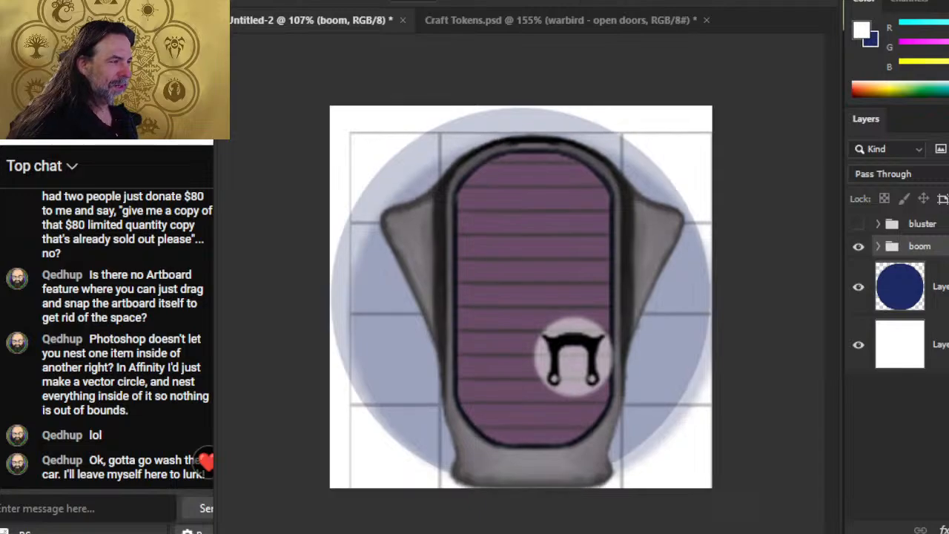
pyautogui.press('Up')
pyautogui.press('Up')
pyautogui.press('Up')
pyautogui.press('Up')
pyautogui.press('Up')
pyautogui.press('Up')
pyautogui.press('Up')
pyautogui.press('Up')
pyautogui.press('Up')
pyautogui.press('Up')
pyautogui.press('Up')
pyautogui.press('Up')
pyautogui.press('Up')
pyautogui.press('Up')
pyautogui.press('Up')
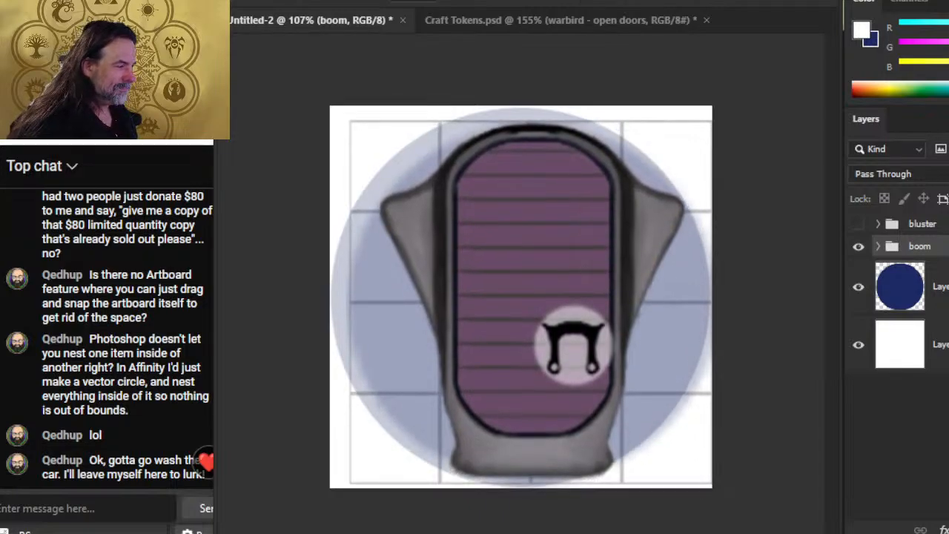
pyautogui.press('Up')
pyautogui.press('Up')
pyautogui.press('Up')
pyautogui.press('Up')
pyautogui.press('Up')
# Nudge the boom group left so the grid's left line sits near the canvas's left edge
pyautogui.press('Left')
pyautogui.press('Left')
pyautogui.press('Left')
pyautogui.press('Left')
pyautogui.press('Left')
pyautogui.press('Left')
pyautogui.press('Left')
pyautogui.press('Left')
pyautogui.press('Left')
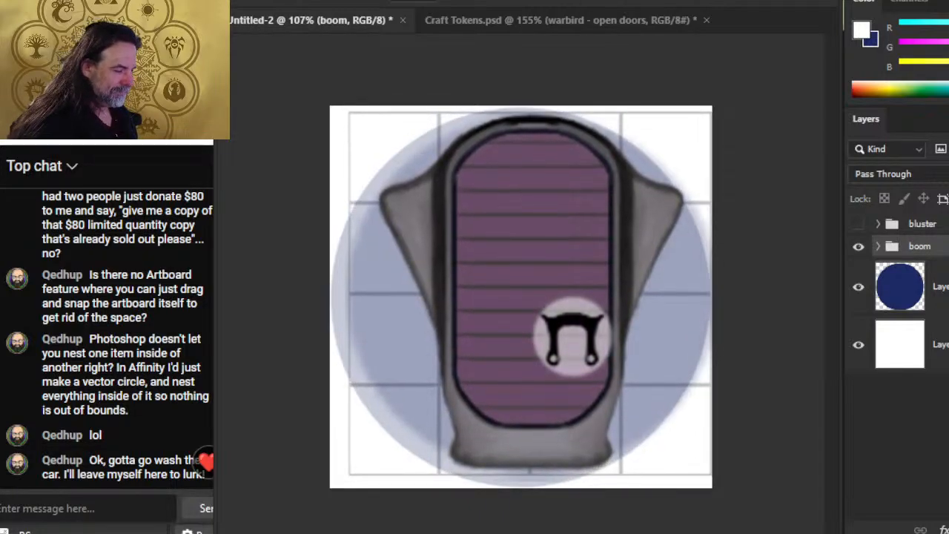
pyautogui.press('Left')
pyautogui.press('Left')
pyautogui.press('Left')
pyautogui.press('Left')
pyautogui.press('Left')
pyautogui.press('Left')
pyautogui.press('Left')
pyautogui.press('Left')
pyautogui.press('Left')
pyautogui.press('Left')
pyautogui.press('Left')
pyautogui.press('Left')
pyautogui.press('Left')
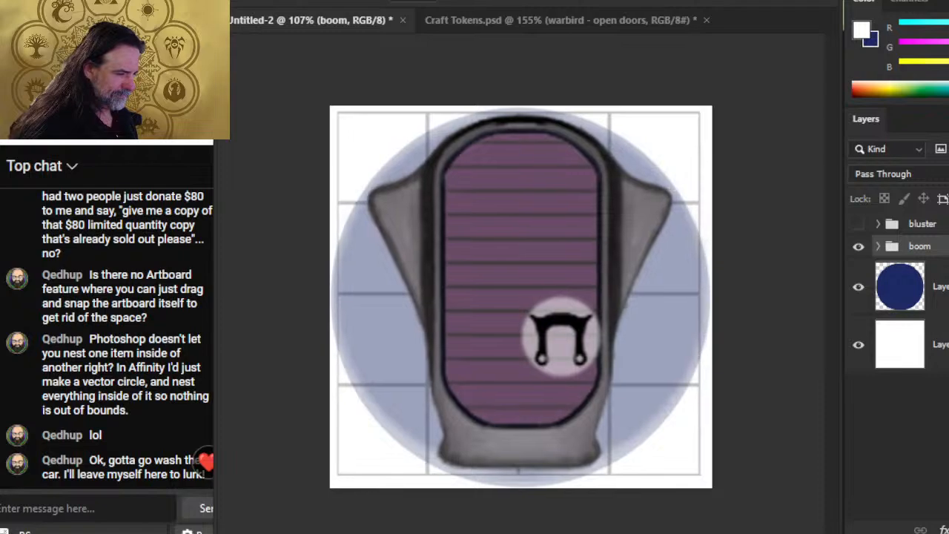
# Fine-tune the boom group's vertical position until the grid's top line meets the canvas's top edge
pyautogui.press('Down')
pyautogui.press('Down')
pyautogui.press('Down')
pyautogui.press('Down')
pyautogui.press('Down')
pyautogui.press('Down')
pyautogui.press('Down')
pyautogui.press('Down')
pyautogui.press('Down')
pyautogui.press('Down')
pyautogui.press('Down')
pyautogui.press('Down')
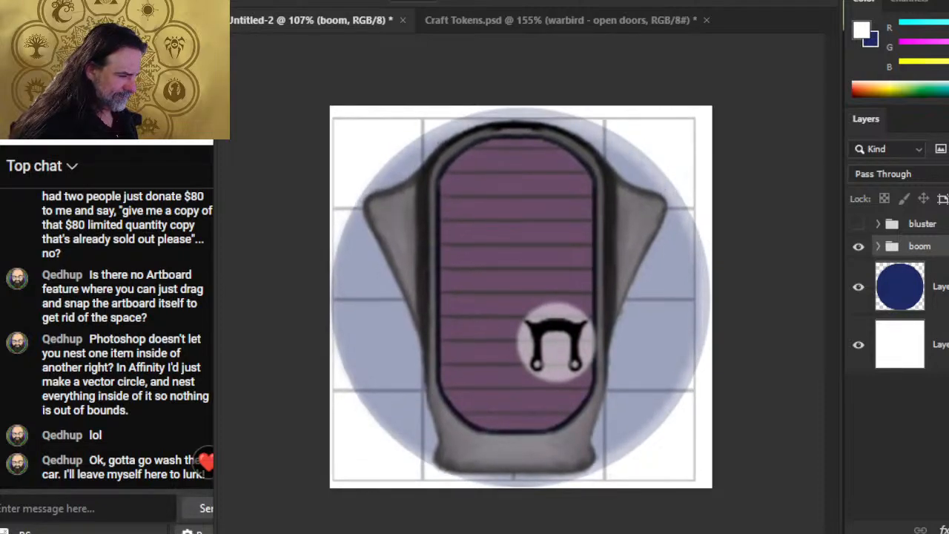
pyautogui.press('Down')
pyautogui.press('Down')
pyautogui.press('Down')
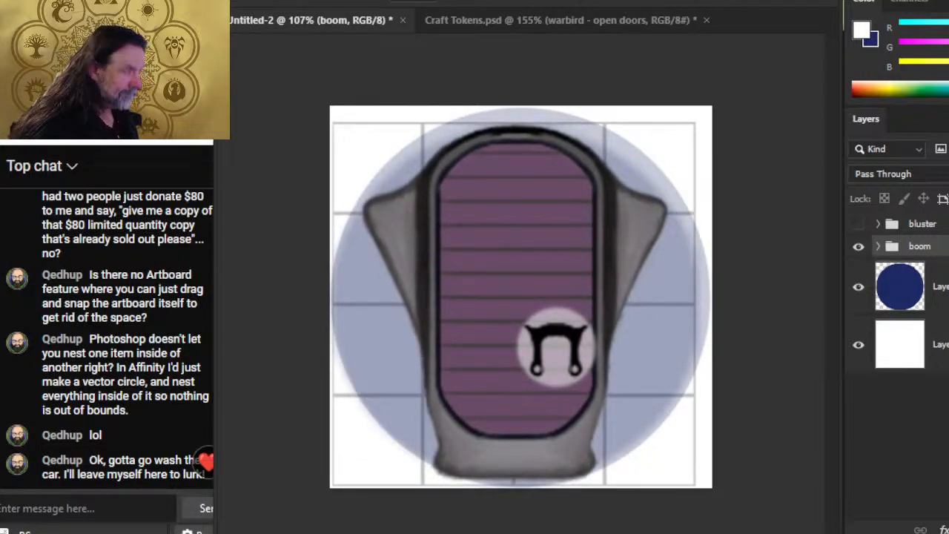
pyautogui.press('Up')
pyautogui.press('Up')
pyautogui.press('Up')
pyautogui.press('Up')
pyautogui.press('Up')
pyautogui.press('Up')
pyautogui.press('Up')
pyautogui.press('Up')
pyautogui.press('Up')
pyautogui.press('Up')
pyautogui.press('Up')
pyautogui.press('Up')
pyautogui.press('Up')
pyautogui.press('Up')
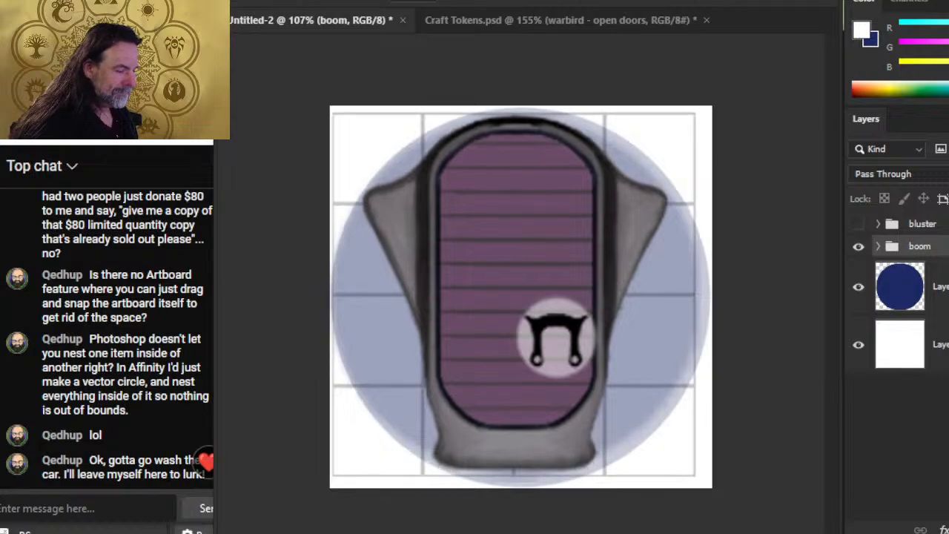
pyautogui.press('Up')
pyautogui.press('Up')
pyautogui.press('Up')
pyautogui.press('Up')
pyautogui.press('Up')
pyautogui.press('Up')
pyautogui.press('Up')
pyautogui.press('Up')
pyautogui.press('Up')
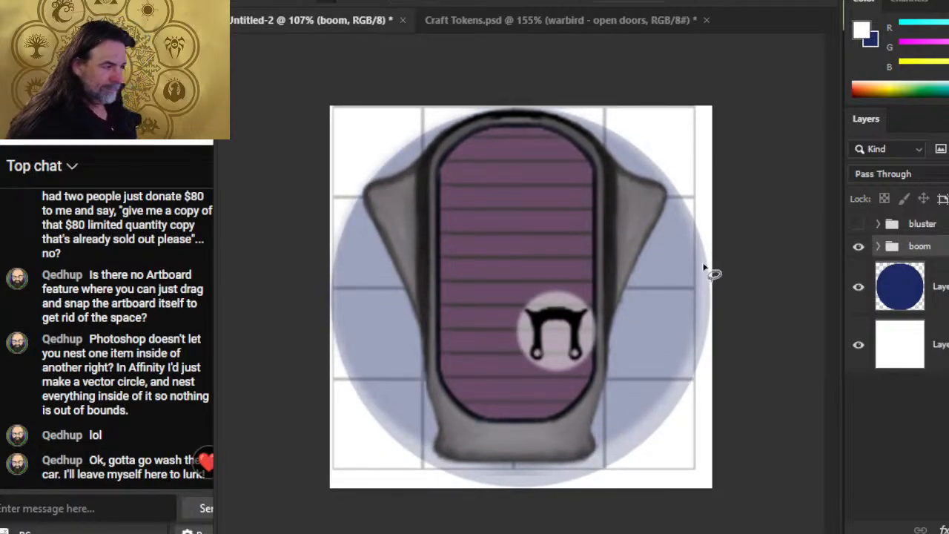
# Free-transform the boom group, scaling it up proportionally until its grid spans the full canvas width
pyautogui.rightClick(620, 238)
pyautogui.click(676, 392)
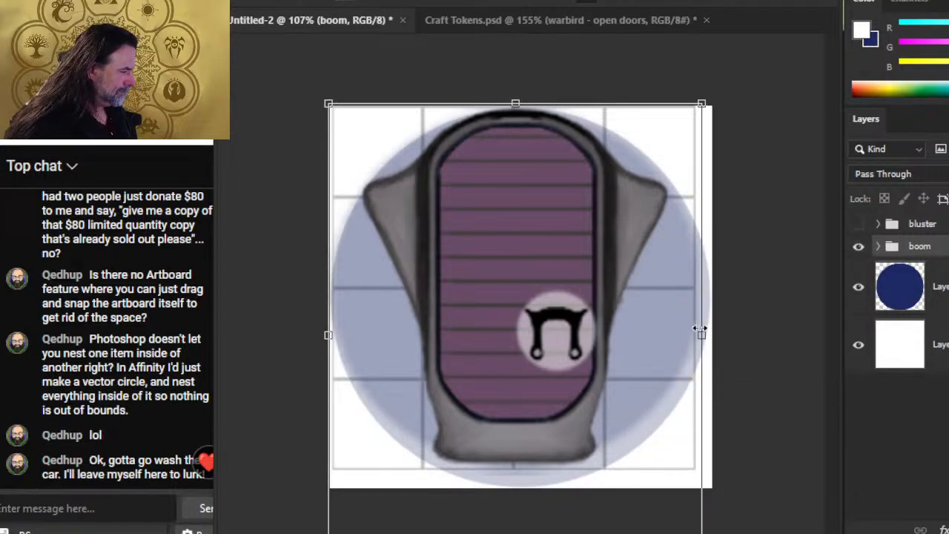
pyautogui.moveTo(701, 334); pyautogui.dragTo(717, 333)
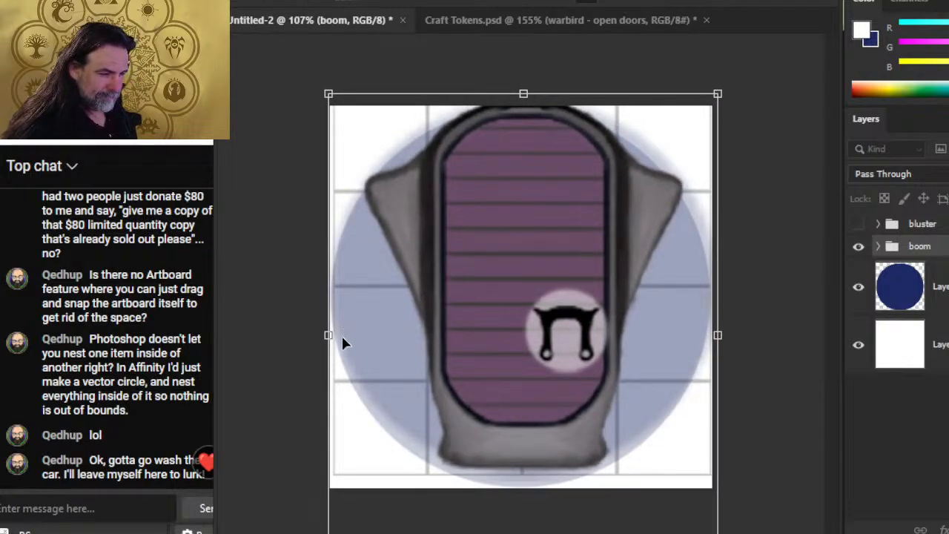
pyautogui.moveTo(327, 336); pyautogui.dragTo(324, 333)
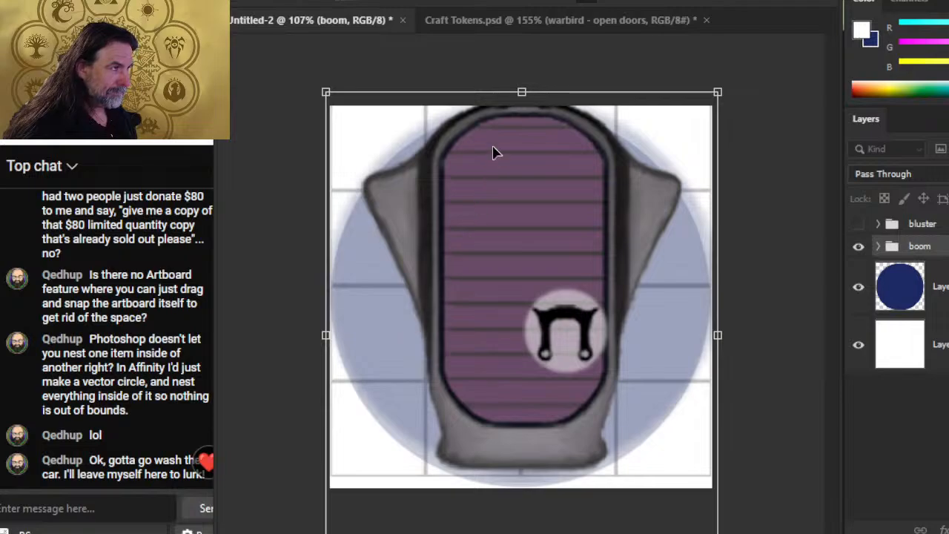
# Shift the enlarged boom group down until its grid fits the canvas height, and apply the transform
pyautogui.press('Down')
pyautogui.press('Down')
pyautogui.press('Down')
pyautogui.press('Down')
pyautogui.press('Down')
pyautogui.press('Down')
pyautogui.press('Down')
pyautogui.press('Down')
pyautogui.press('Down')
pyautogui.press('Down')
pyautogui.press('Down')
pyautogui.press('Down')
pyautogui.press('Down')
pyautogui.press('Down')
pyautogui.press('Down')
pyautogui.press('Down')
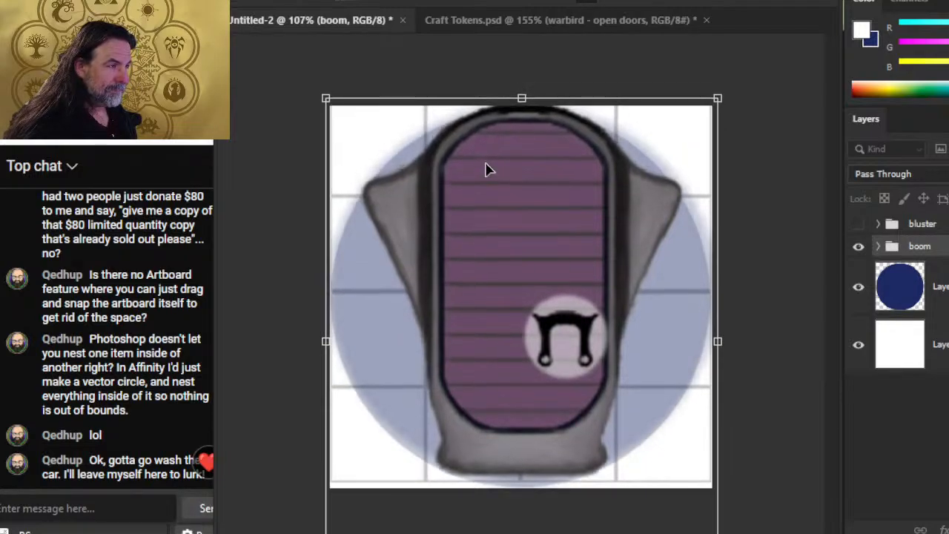
pyautogui.press('Up')
pyautogui.press('Up')
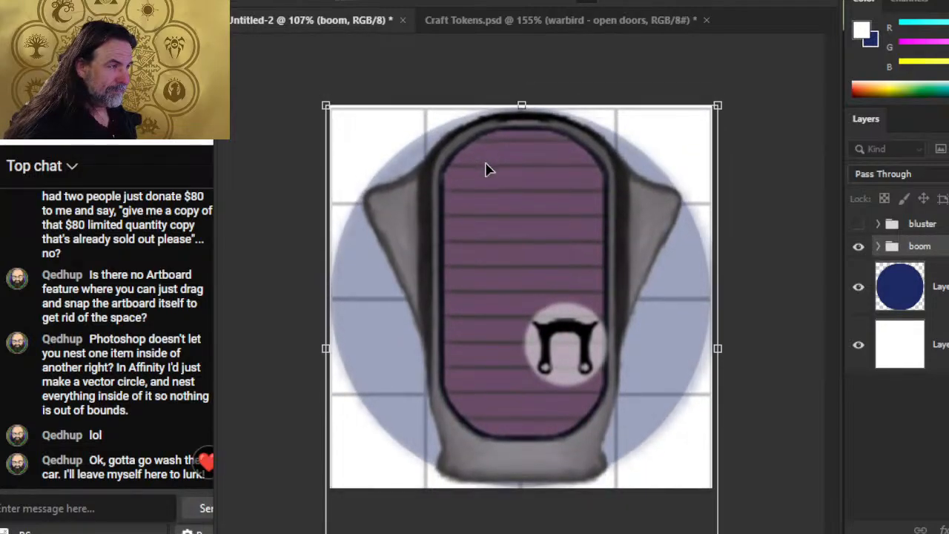
pyautogui.press('Down')
pyautogui.press('Down')
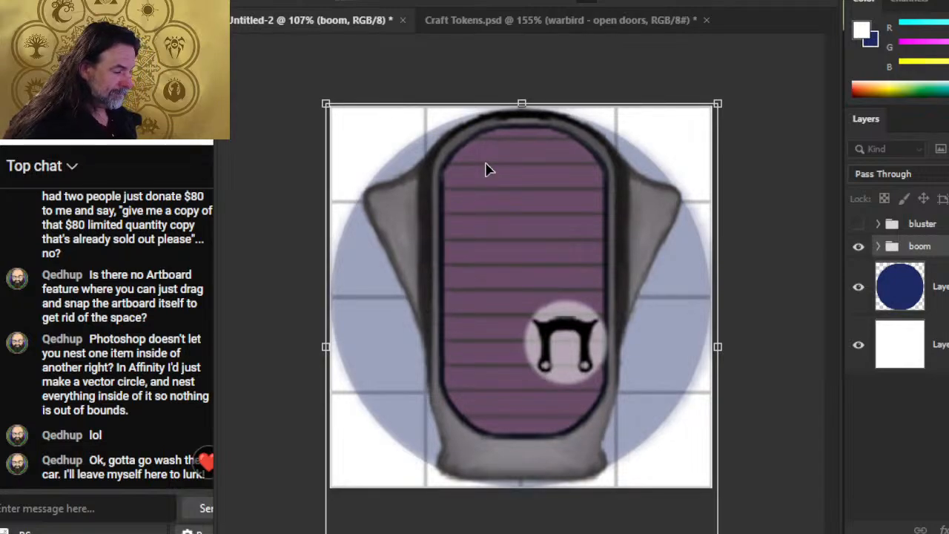
pyautogui.press('Return')
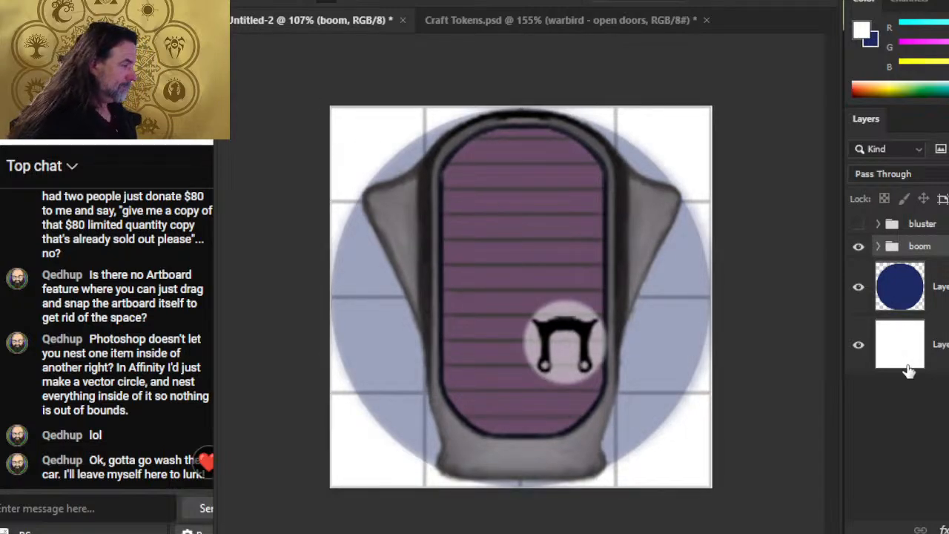
# Hide the boom group, then show and select the bluster group
pyautogui.click(858, 246)
pyautogui.click(858, 223)
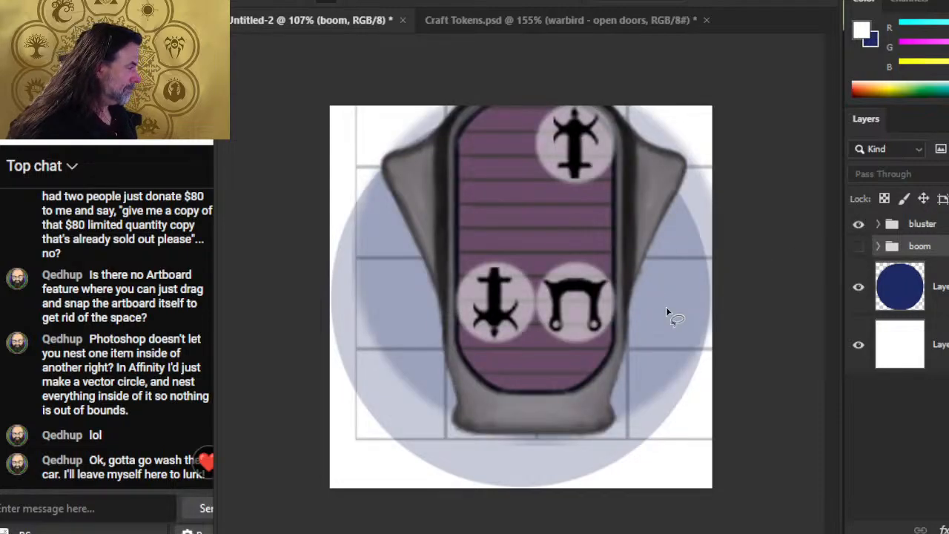
pyautogui.click(934, 225)
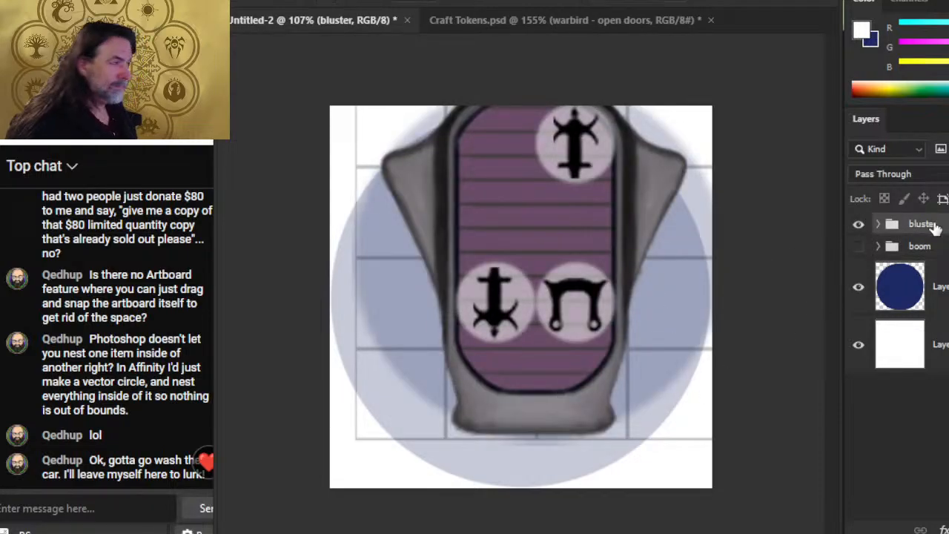
# Move the bluster group down and left until the grid's left line sits at the canvas's left edge
pyautogui.hotkey('shift', 'Down')
pyautogui.hotkey('shift', 'Down')
pyautogui.hotkey('shift', 'Down')
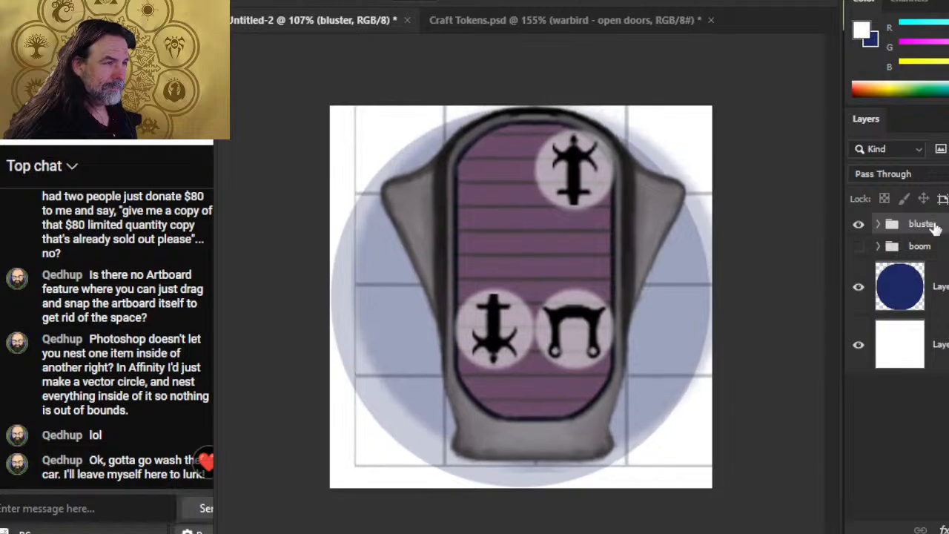
pyautogui.hotkey('shift', 'Left')
pyautogui.hotkey('shift', 'Left')
pyautogui.hotkey('shift', 'Left')
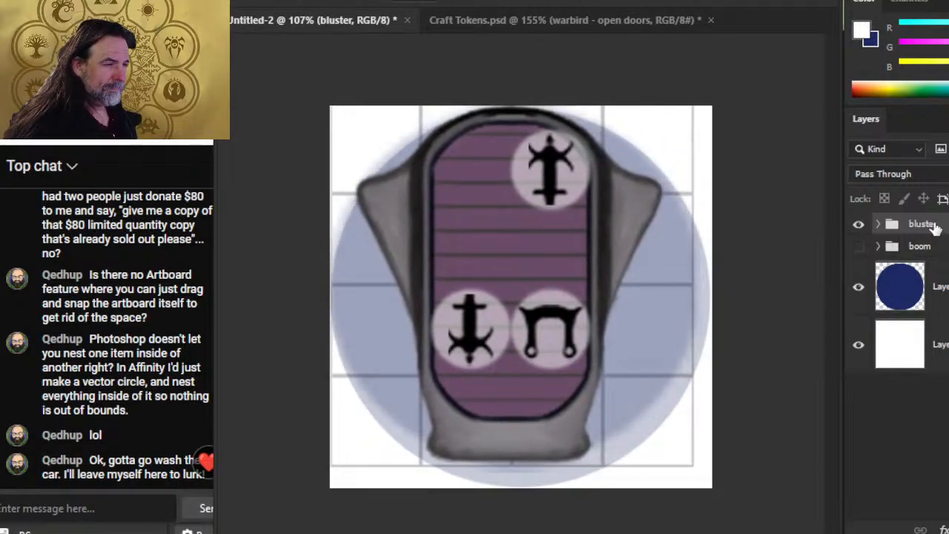
# Fine-tune the bluster group's vertical position so the grid's top line sits at the canvas's top edge
pyautogui.press('Down')
pyautogui.press('Down')
pyautogui.press('Down')
pyautogui.press('Down')
pyautogui.press('Down')
pyautogui.press('Down')
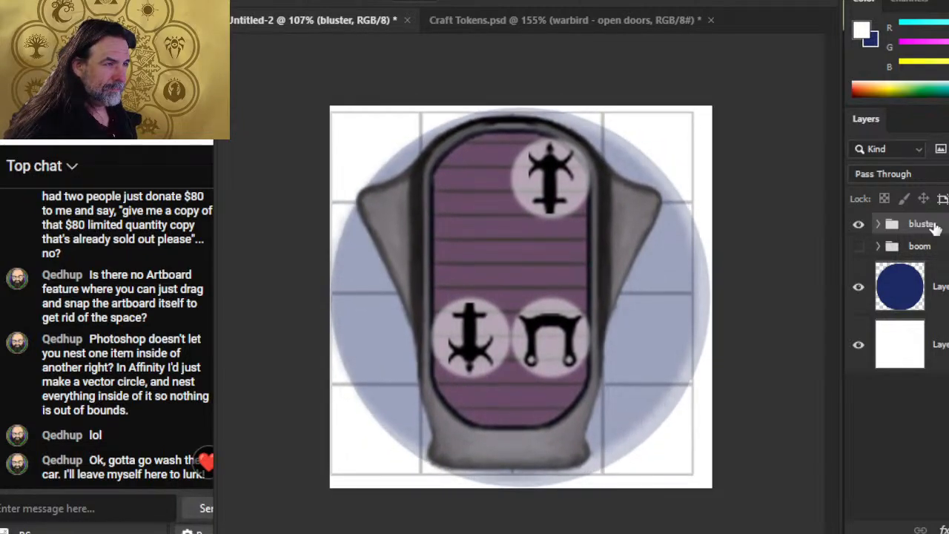
pyautogui.press('Up')
pyautogui.press('Up')
pyautogui.press('Up')
pyautogui.press('Up')
pyautogui.press('Up')
pyautogui.press('Up')
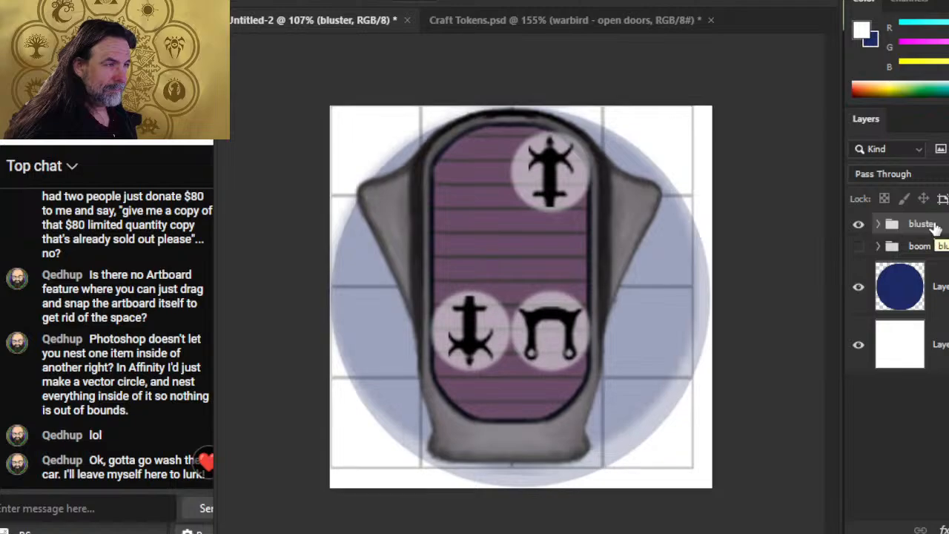
# Scale the bluster group up proportionally until its grid spans the canvas width, and apply the transform
pyautogui.rightClick(591, 255)
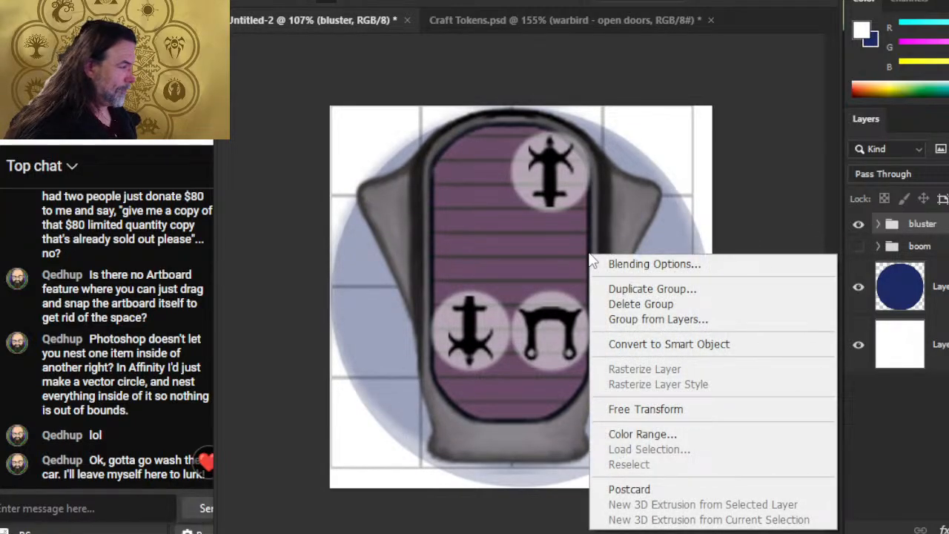
pyautogui.click(646, 413)
pyautogui.moveTo(697, 334); pyautogui.dragTo(716, 335)
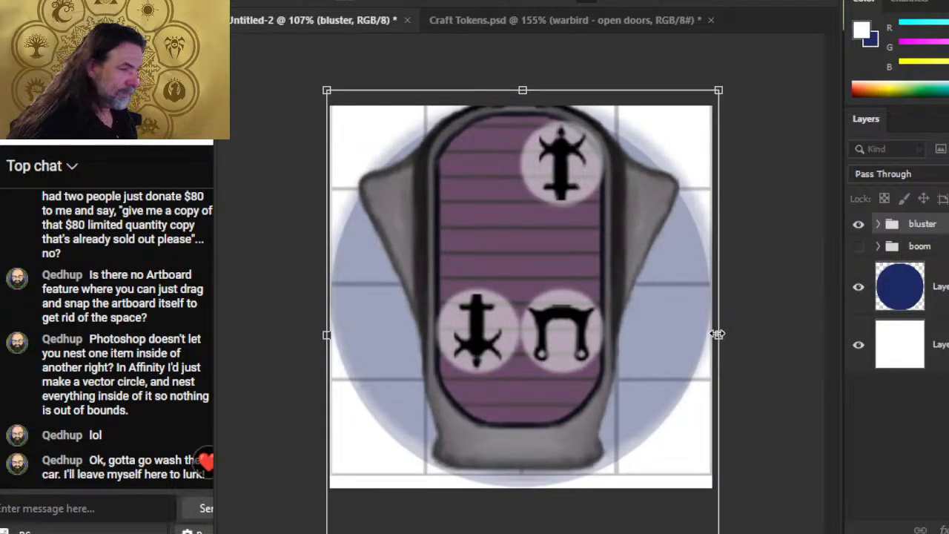
pyautogui.press('Return')
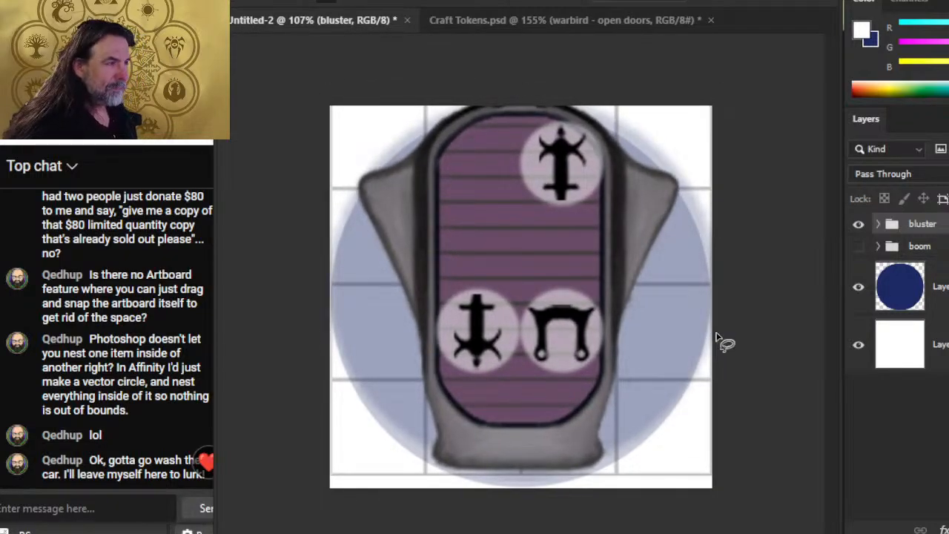
pyautogui.press('v')
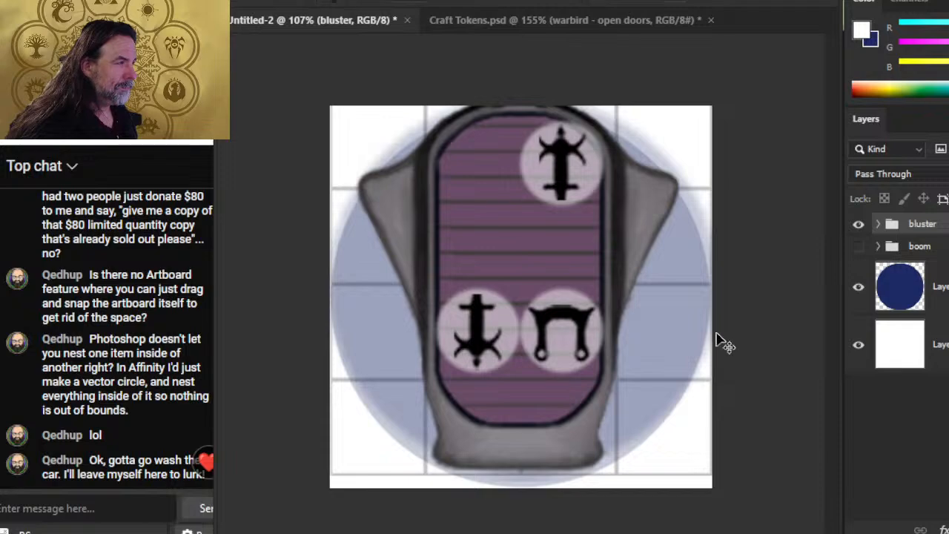
# Nudge the bluster group down until the grid's bottom line sits at the canvas's bottom edge
pyautogui.press('Down')
pyautogui.press('Down')
pyautogui.press('Down')
pyautogui.press('Down')
pyautogui.press('Down')
pyautogui.press('Down')
pyautogui.press('Down')
pyautogui.press('Down')
pyautogui.press('Down')
pyautogui.press('Down')
pyautogui.press('Down')
pyautogui.press('Down')
pyautogui.press('Down')
pyautogui.press('Down')
pyautogui.press('Down')
pyautogui.press('Down')
pyautogui.press('Down')
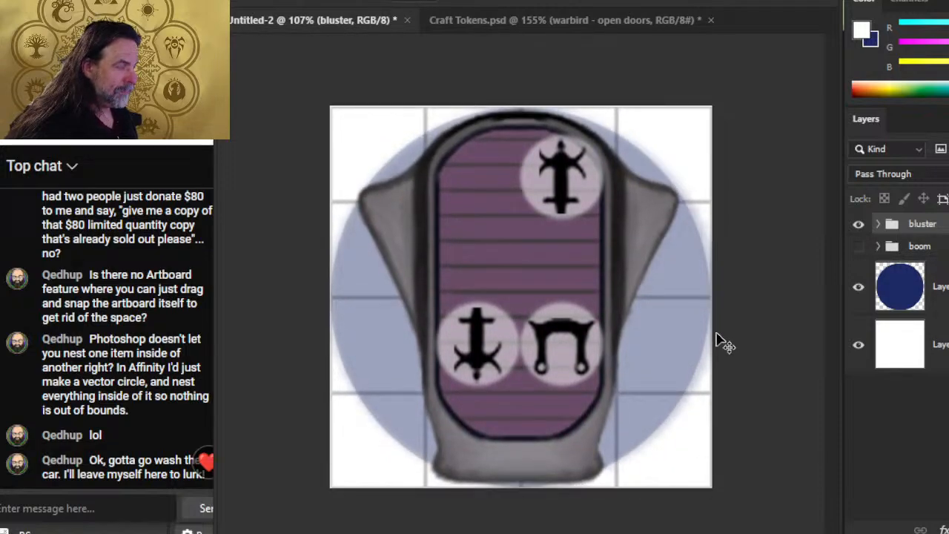
pyautogui.press('Down')
pyautogui.press('Down')
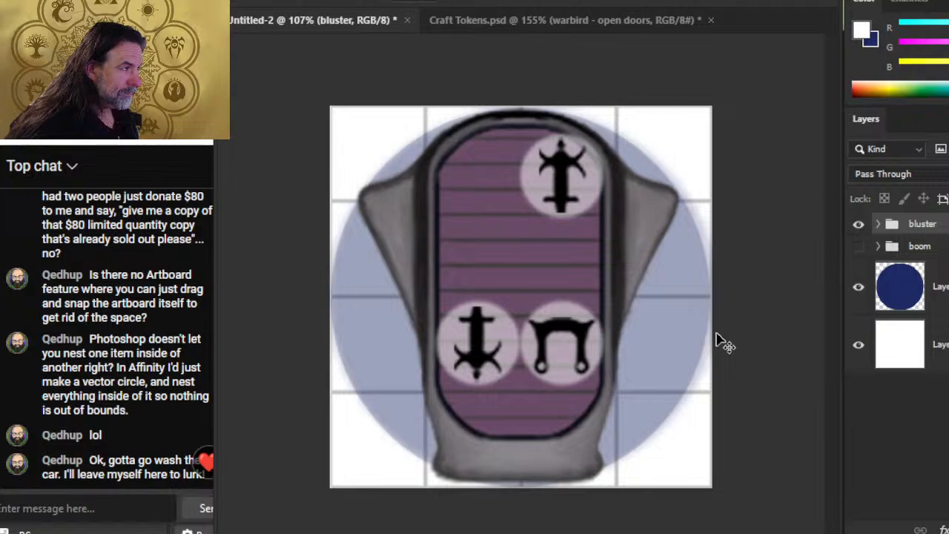
# Hide the grid layer and the blue circle layer inside the bluster group, and collapse the group
pyautogui.click(878, 224)
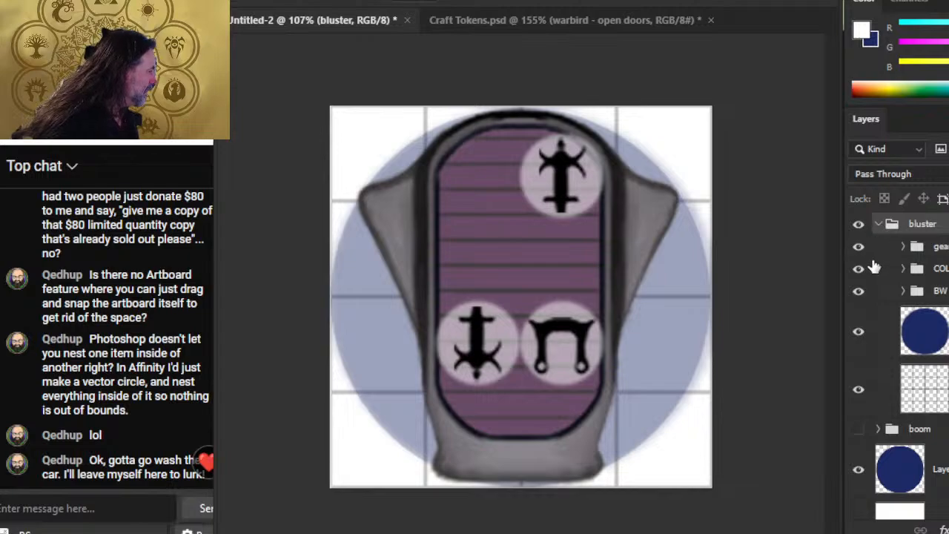
pyautogui.click(860, 391)
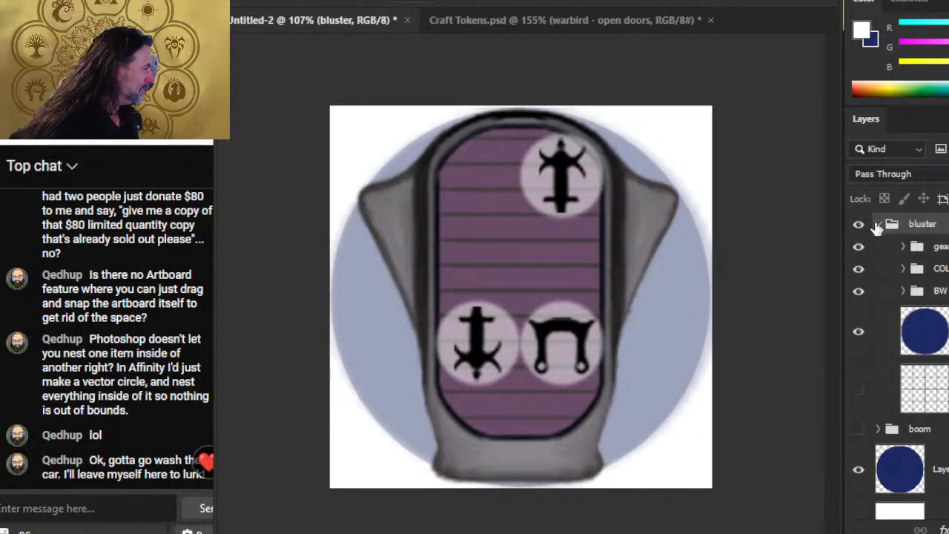
pyautogui.click(859, 333)
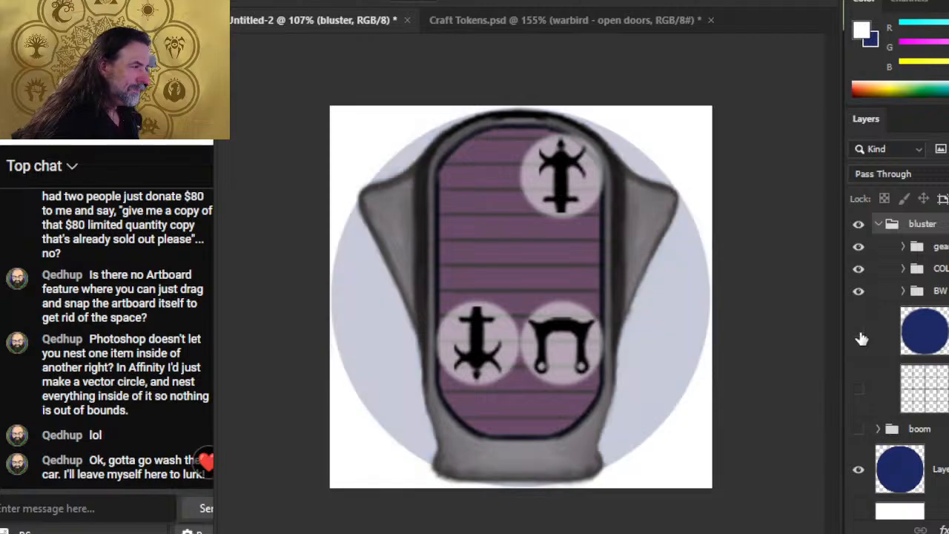
pyautogui.click(878, 224)
# Show the boom group alongside bluster, hide boom's own grid and blue circle layers, and collapse the group
pyautogui.click(858, 224)
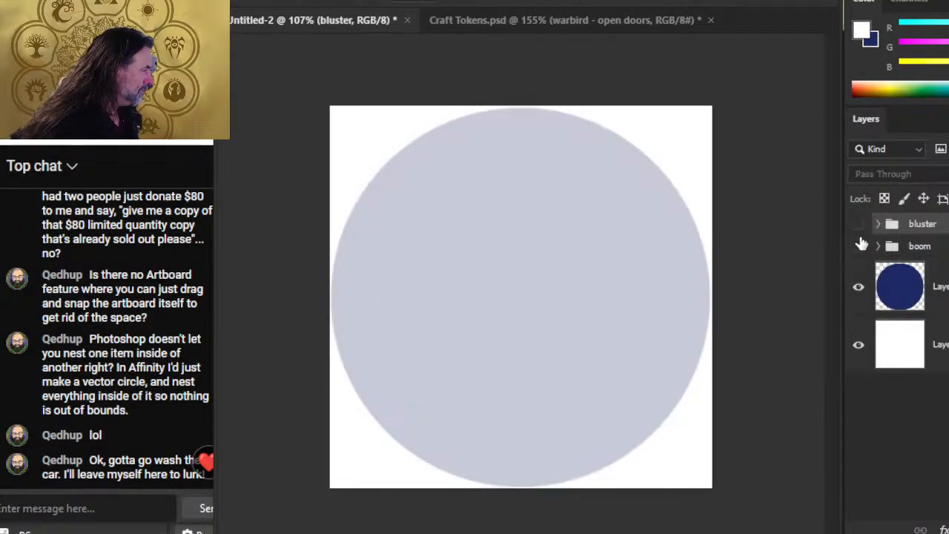
pyautogui.click(858, 247)
pyautogui.click(858, 224)
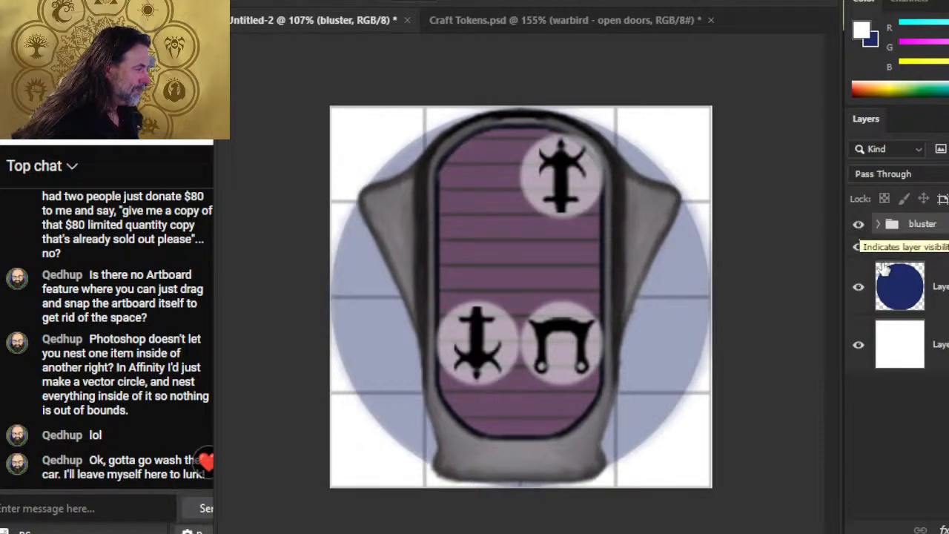
pyautogui.click(878, 246)
pyautogui.click(859, 411)
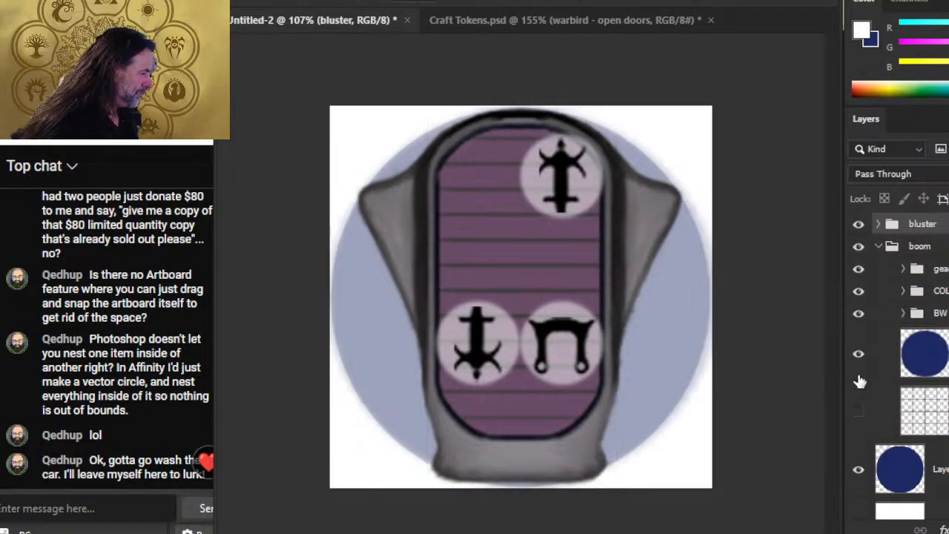
pyautogui.click(859, 354)
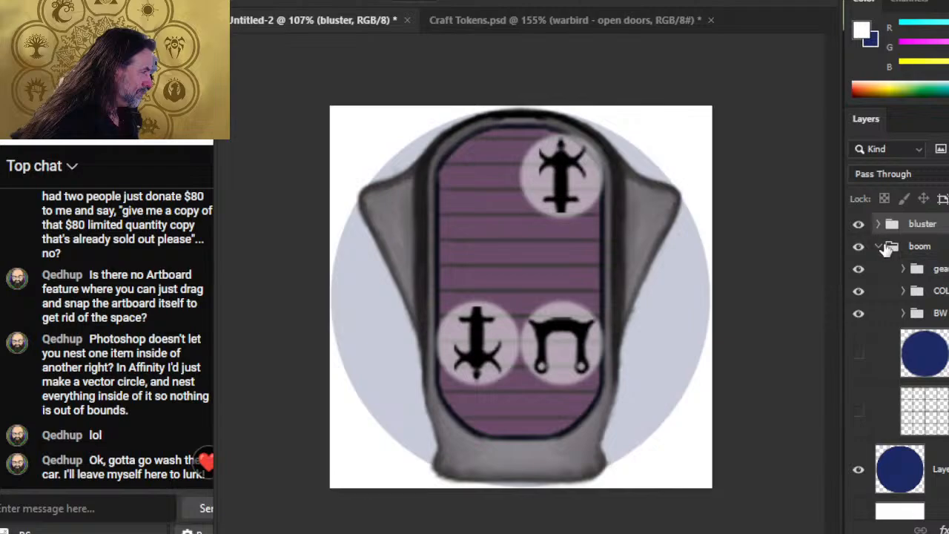
pyautogui.click(878, 247)
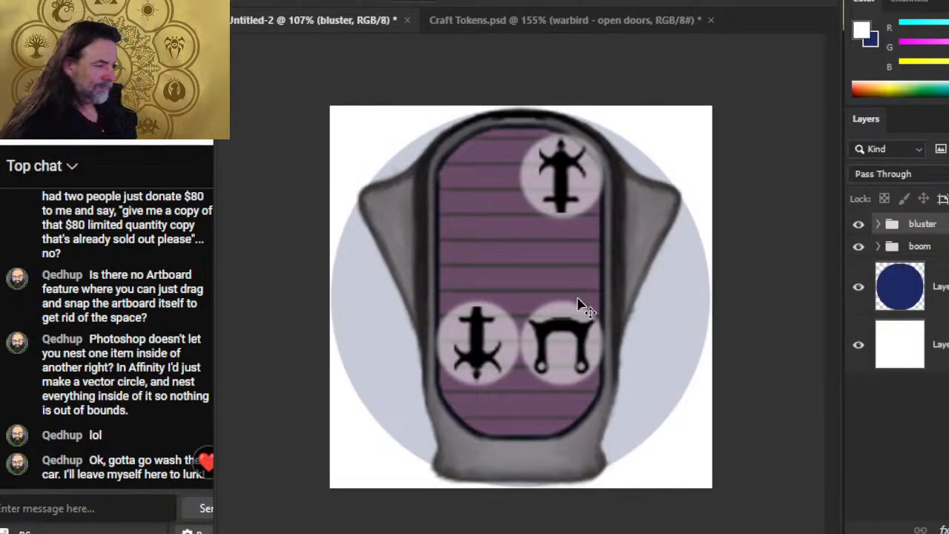
# Compare the alignment of the bluster and boom artwork by toggling the bluster group's visibility
pyautogui.press('z')
pyautogui.moveTo(581, 304); pyautogui.dragTo(537, 287)
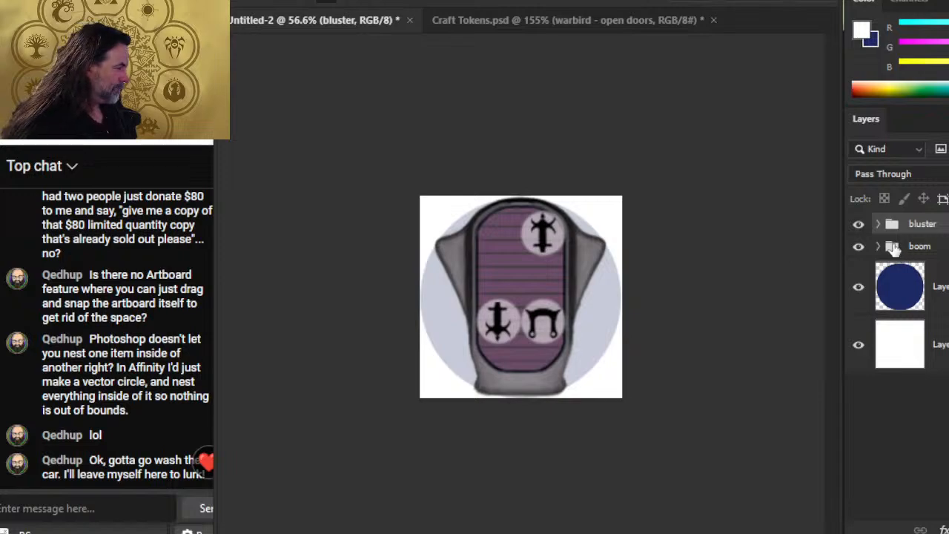
pyautogui.click(859, 225)
pyautogui.click(859, 225)
pyautogui.click(859, 226)
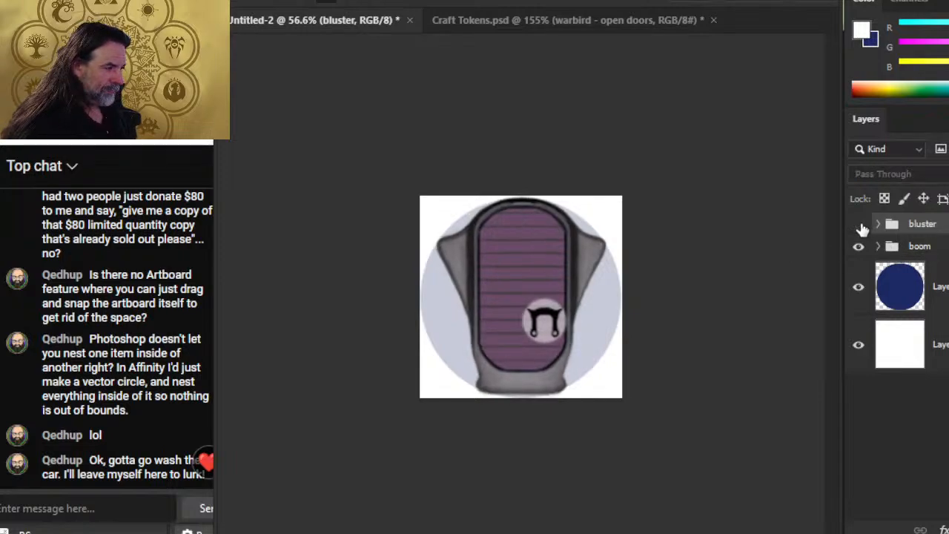
pyautogui.click(859, 226)
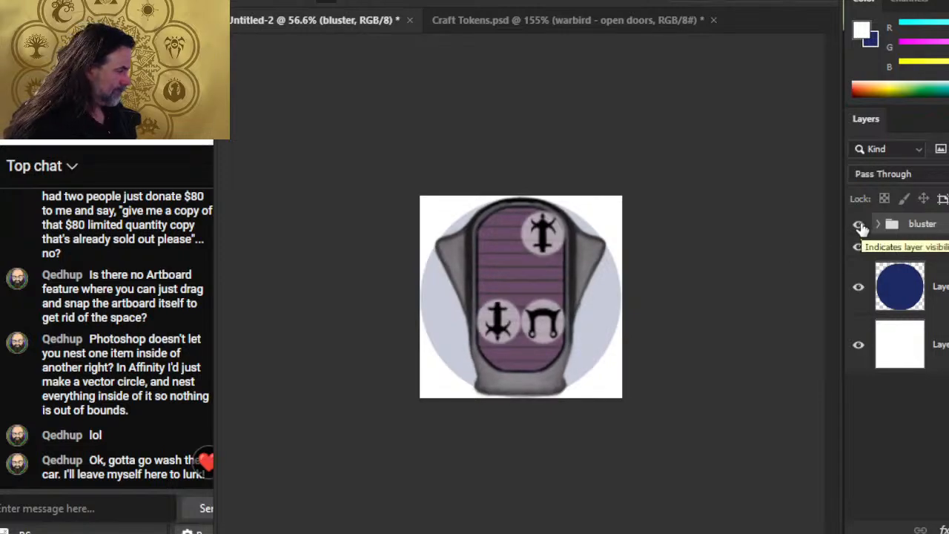
# Select the bluster group, recheck its alignment against the boom artwork, and leave only bluster showing by hiding boom
pyautogui.click(919, 246)
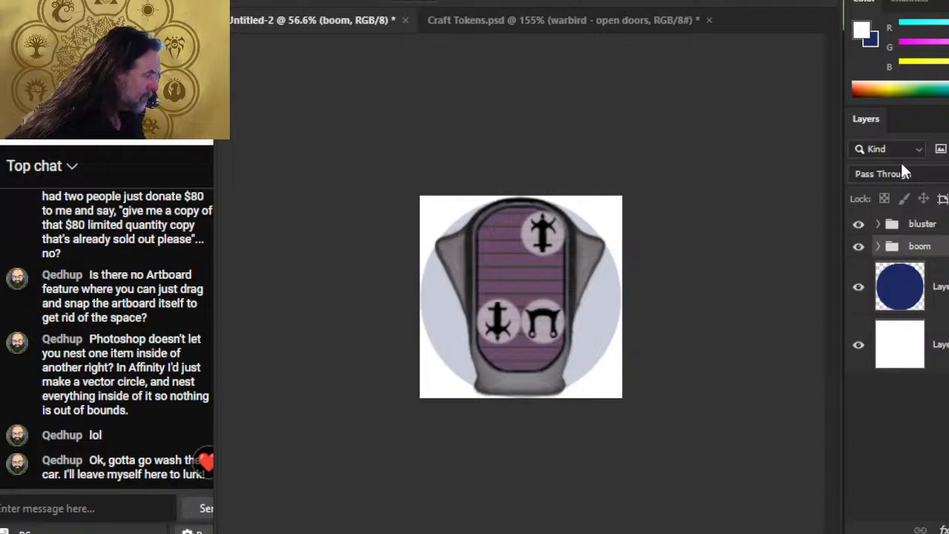
pyautogui.click(923, 224)
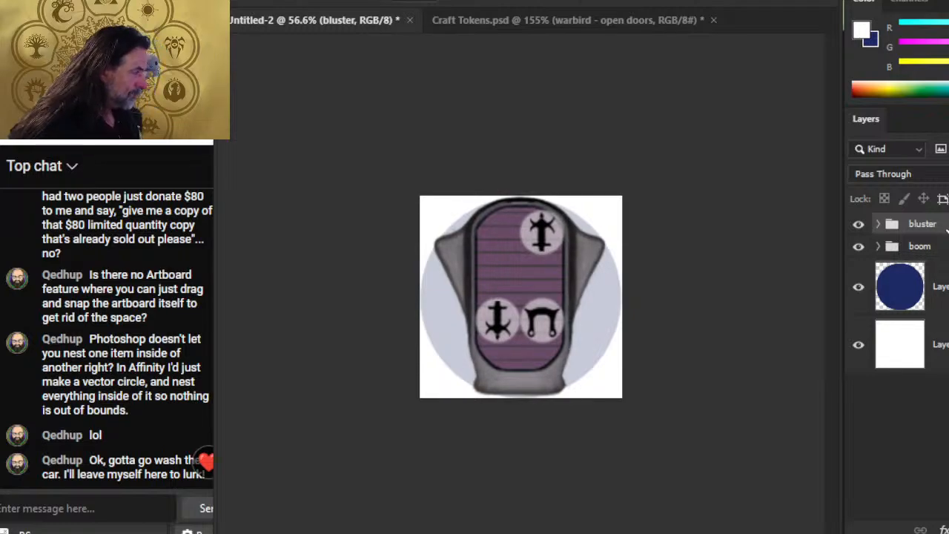
pyautogui.click(858, 224)
pyautogui.click(859, 226)
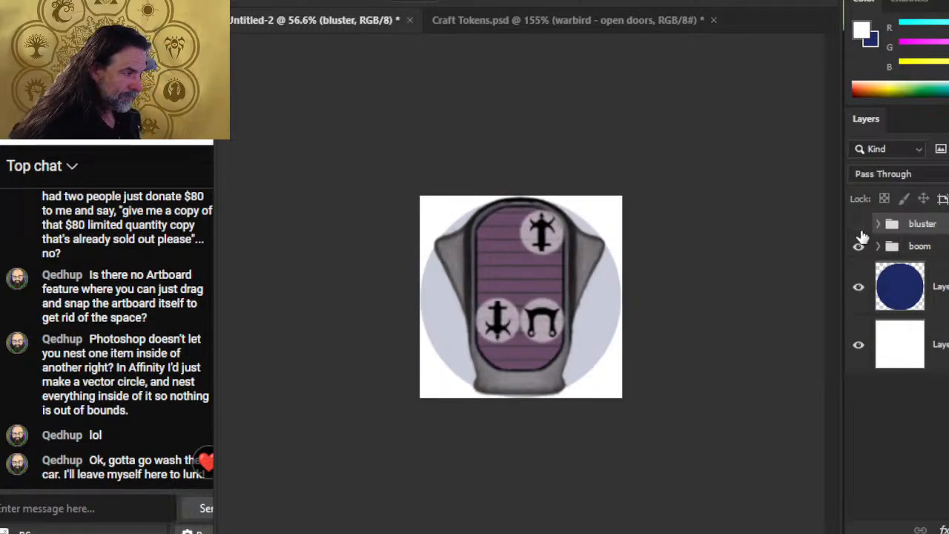
pyautogui.click(859, 226)
pyautogui.click(859, 226)
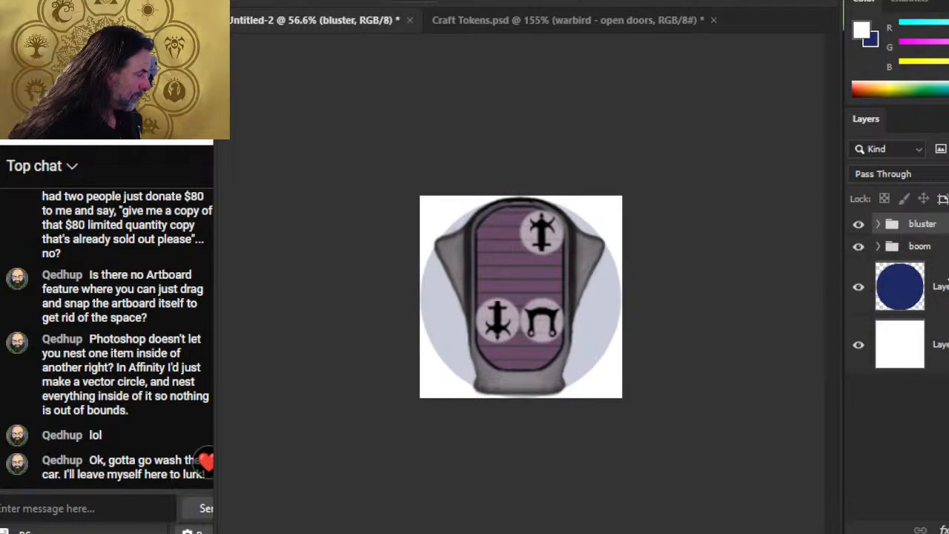
pyautogui.click(858, 248)
# Switch to test full doc.pdf in Edge, examine the Jolly Boats skiff artwork and craft names, and return to the token document
pyautogui.press('super+Tab')
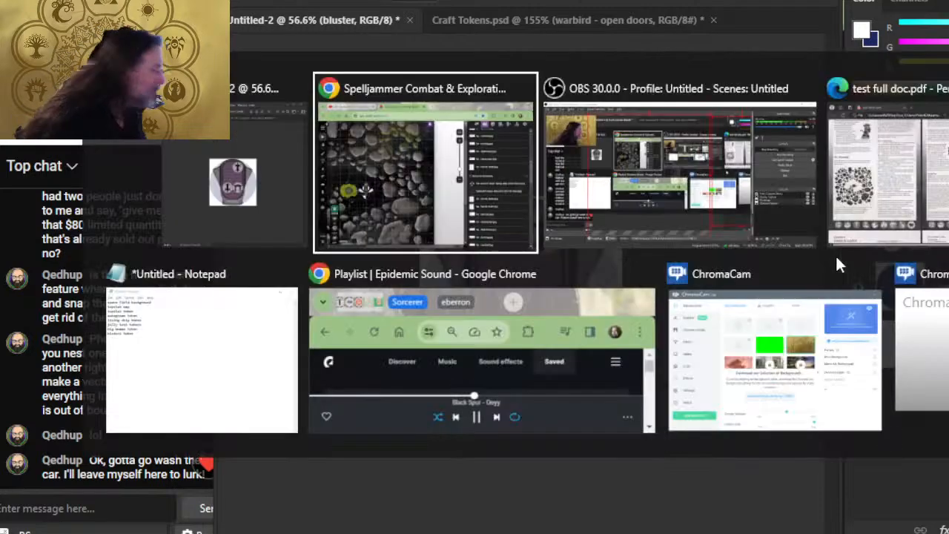
pyautogui.click(886, 170)
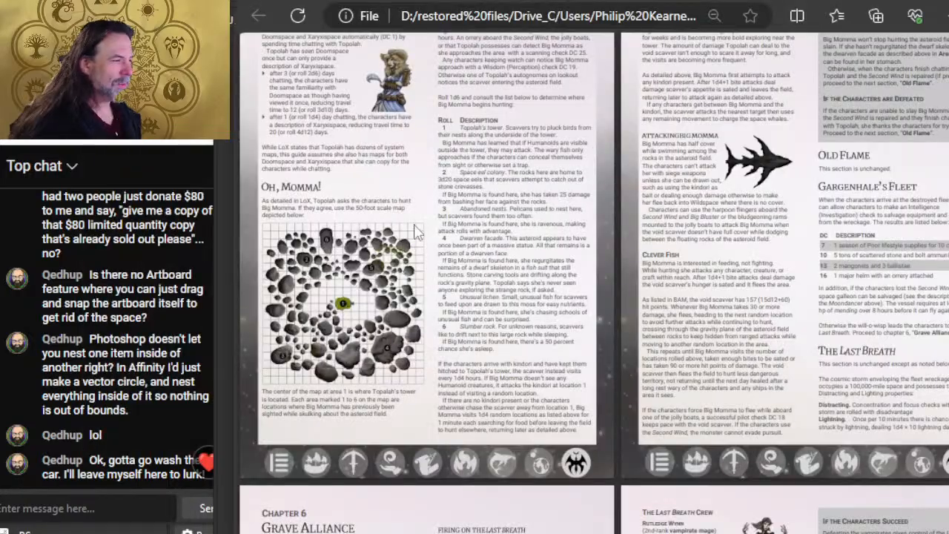
pyautogui.scroll(-5, 417, 225)
pyautogui.scroll(10, 417, 224)
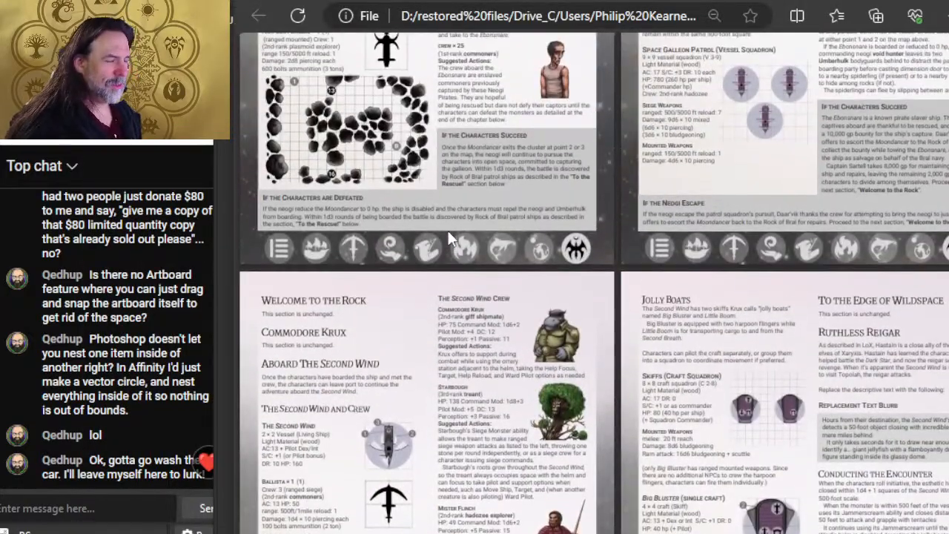
pyautogui.scroll(-4, 445, 228)
pyautogui.scroll(5, 451, 229)
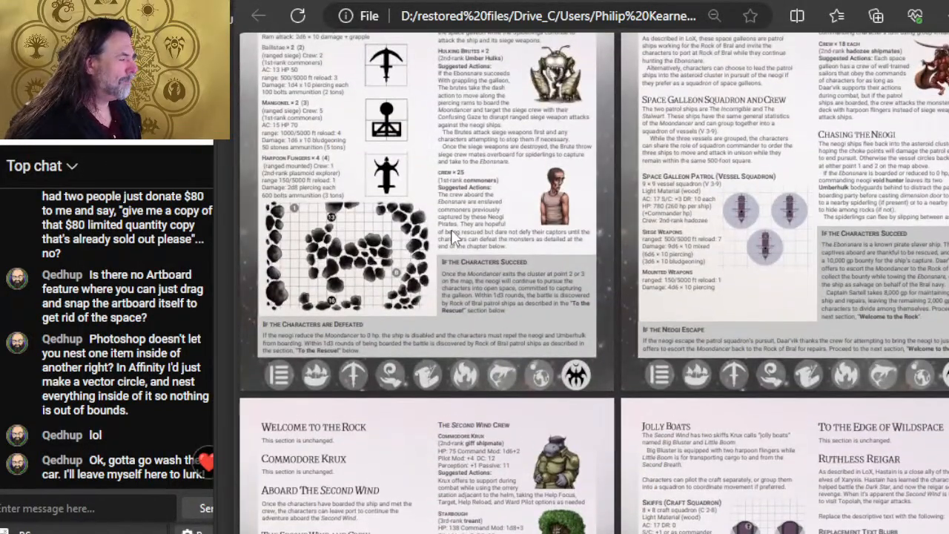
pyautogui.scroll(-6, 450, 229)
pyautogui.scroll(-4, 496, 194)
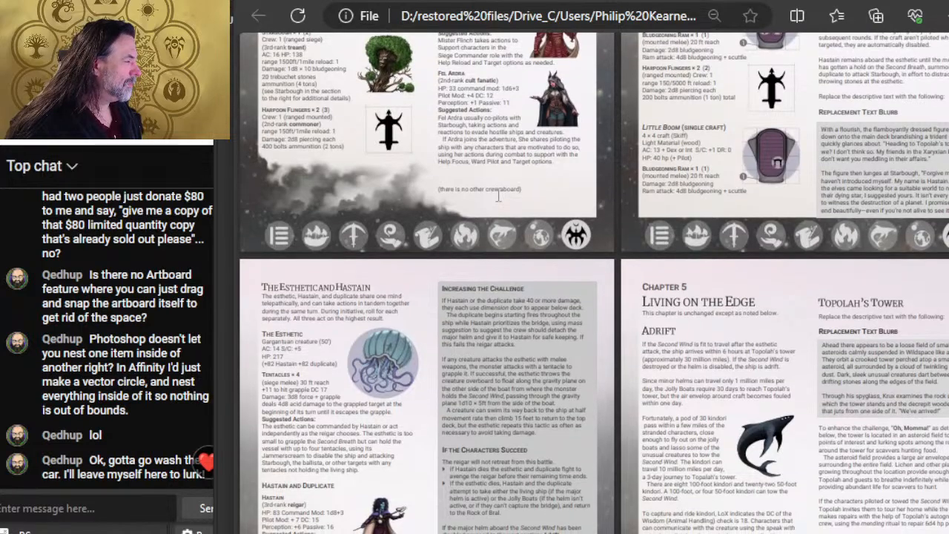
pyautogui.scroll(5, 850, 89)
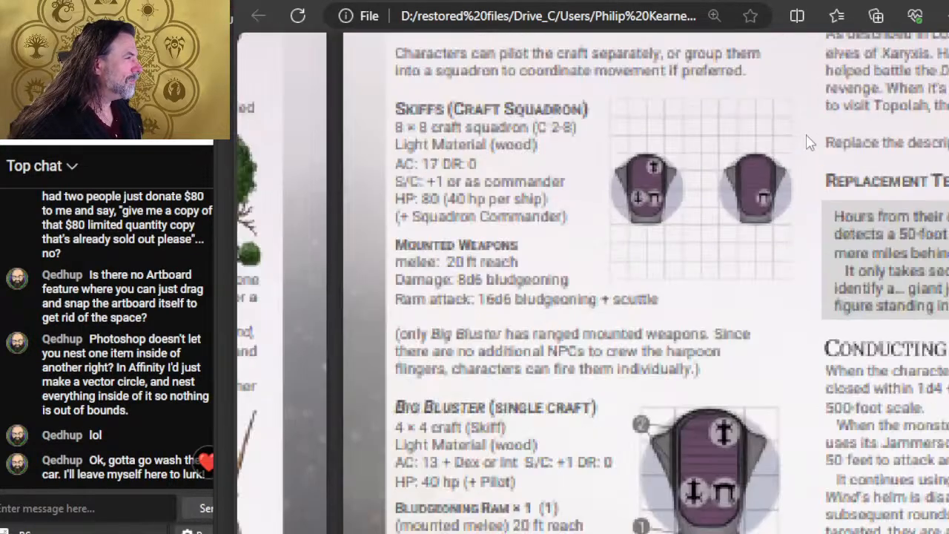
pyautogui.scroll(5, 815, 134)
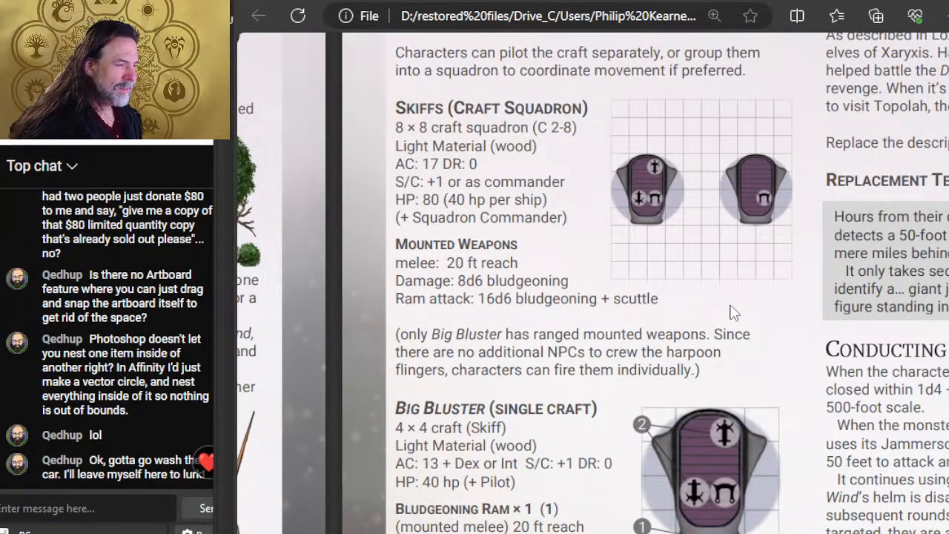
pyautogui.scroll(-1, 725, 294)
pyautogui.hotkey('alt', 'Tab')
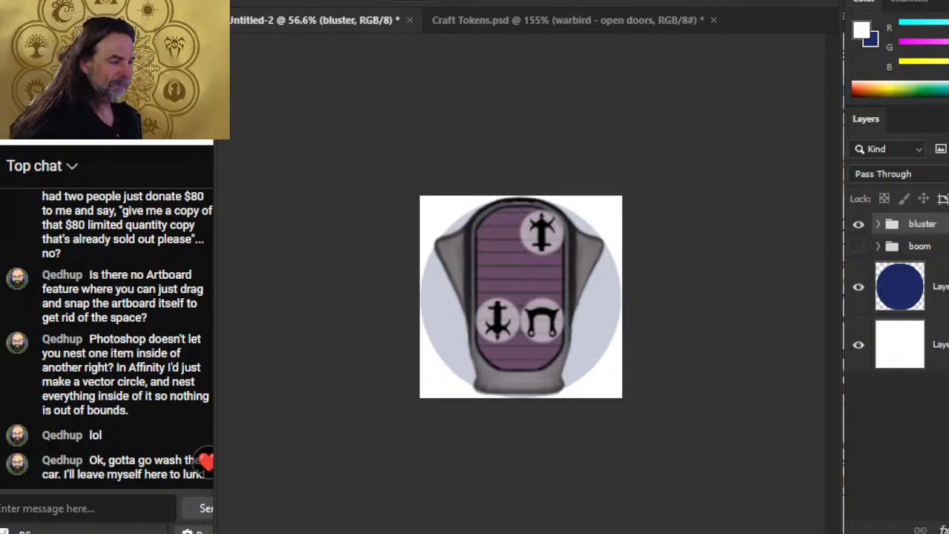
# Delete the white background layer
pyautogui.click(936, 347)
pyautogui.press('Delete')
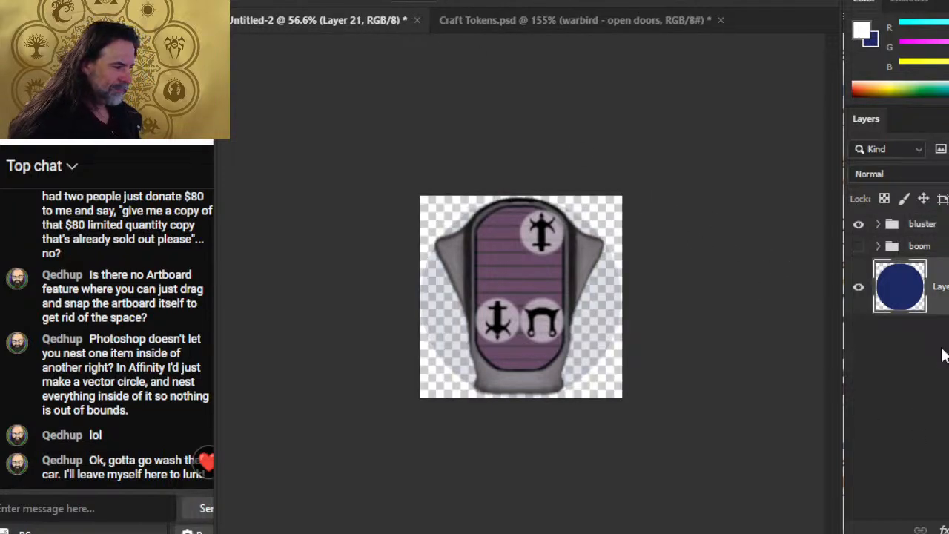
# Start saving on the computer and browse through VTT ASSETS and Part 2 to the folder with the Topolah's tower asteroid field file
pyautogui.hotkey('alt', 'f')
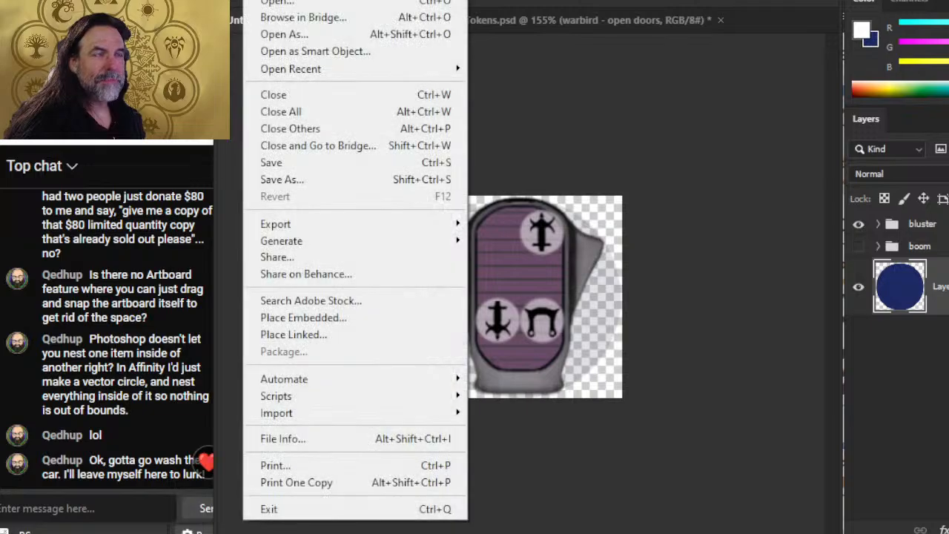
pyautogui.click(276, 188)
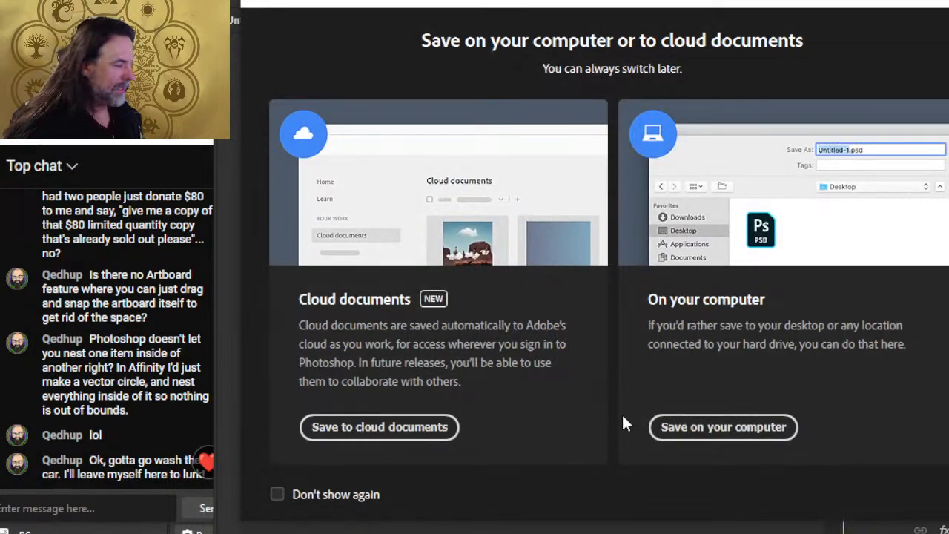
pyautogui.click(700, 439)
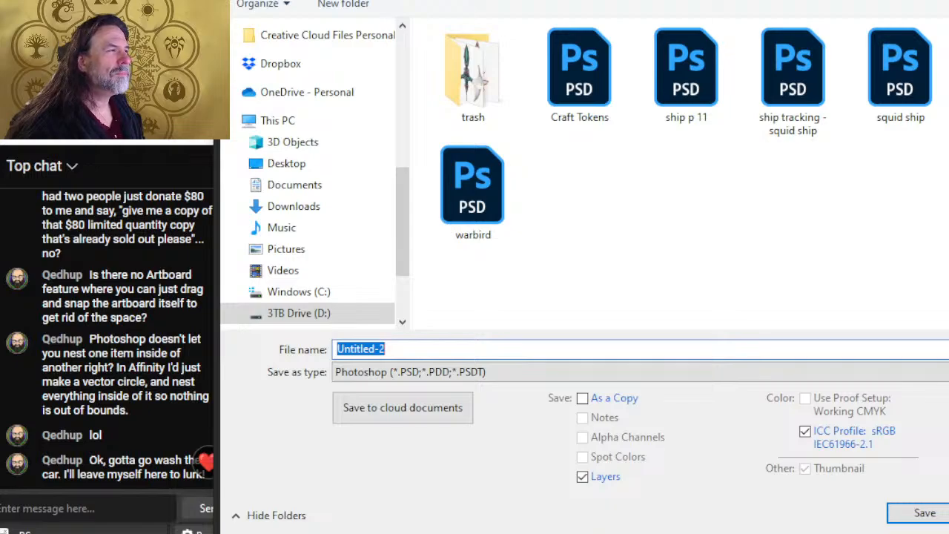
pyautogui.scroll(3, 678, 171)
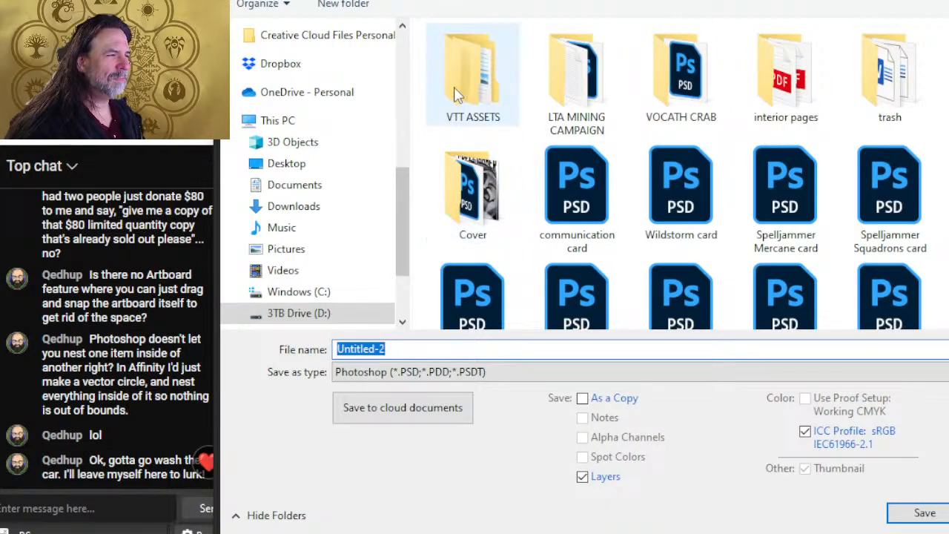
pyautogui.doubleClick(460, 89)
pyautogui.doubleClick(485, 58)
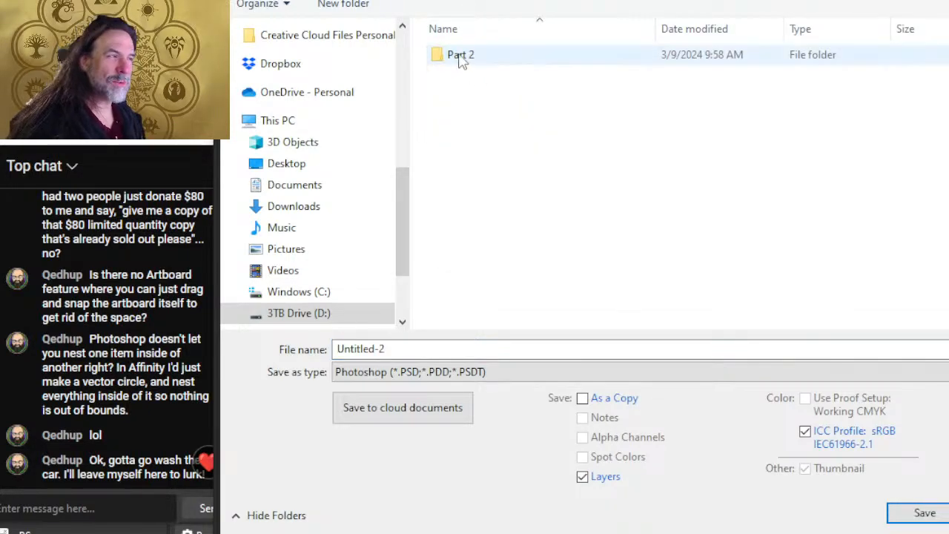
pyautogui.doubleClick(458, 57)
pyautogui.click(481, 56)
pyautogui.doubleClick(480, 56)
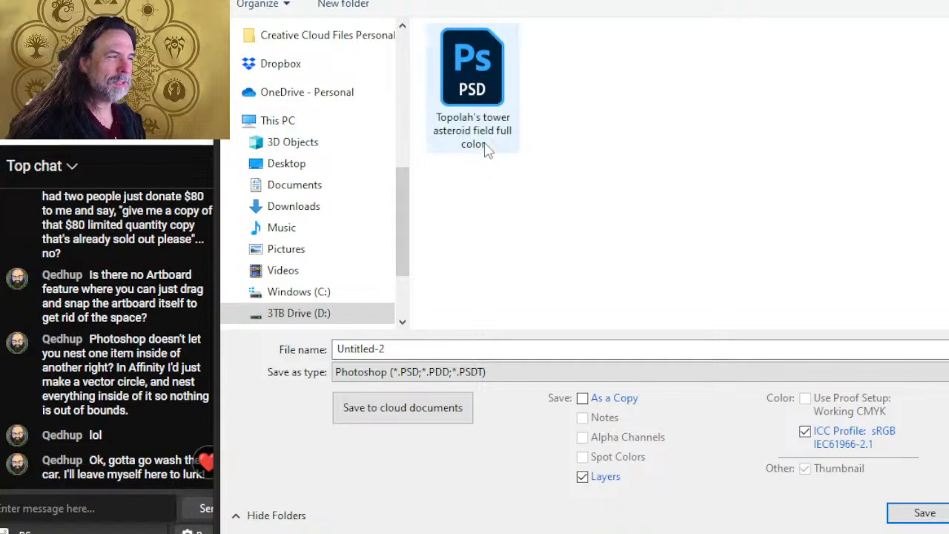
# Save the bluster artwork as a PNG named "Big Bluster - Jolly Boat Skiff token" with the smallest file size option
pyautogui.click(487, 371)
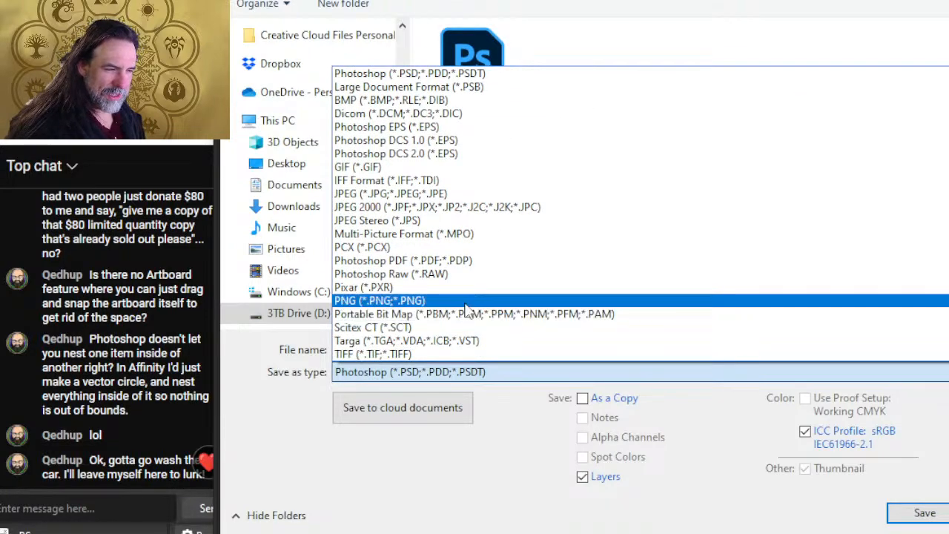
pyautogui.click(379, 301)
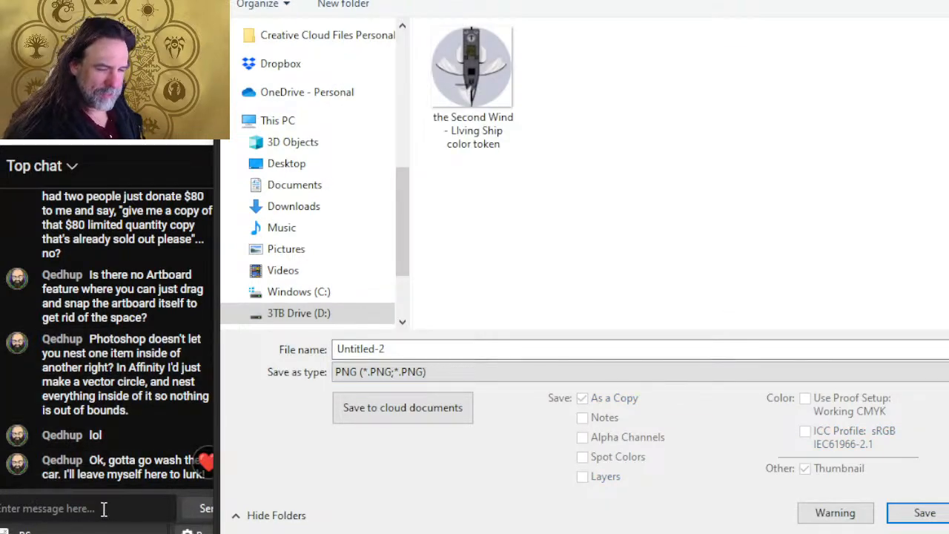
pyautogui.click(480, 349)
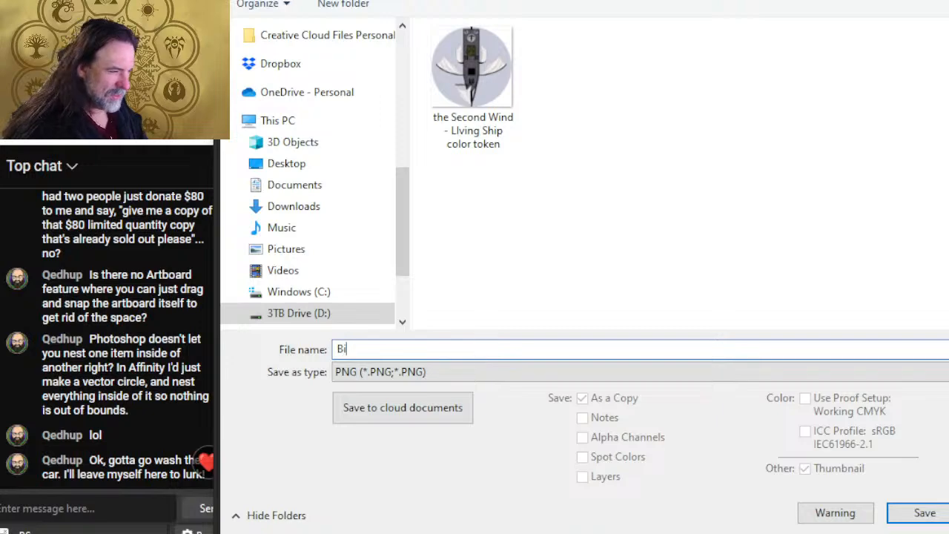
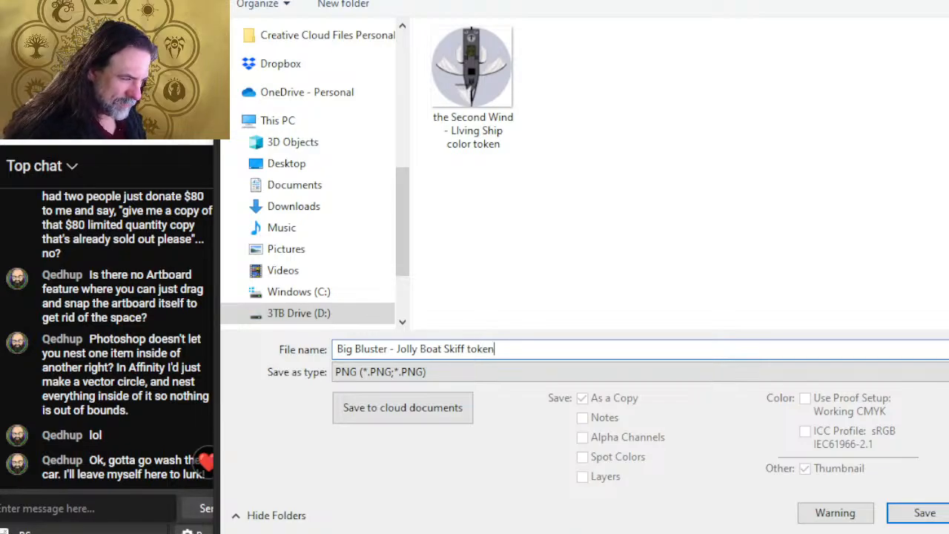
pyautogui.press('Return')
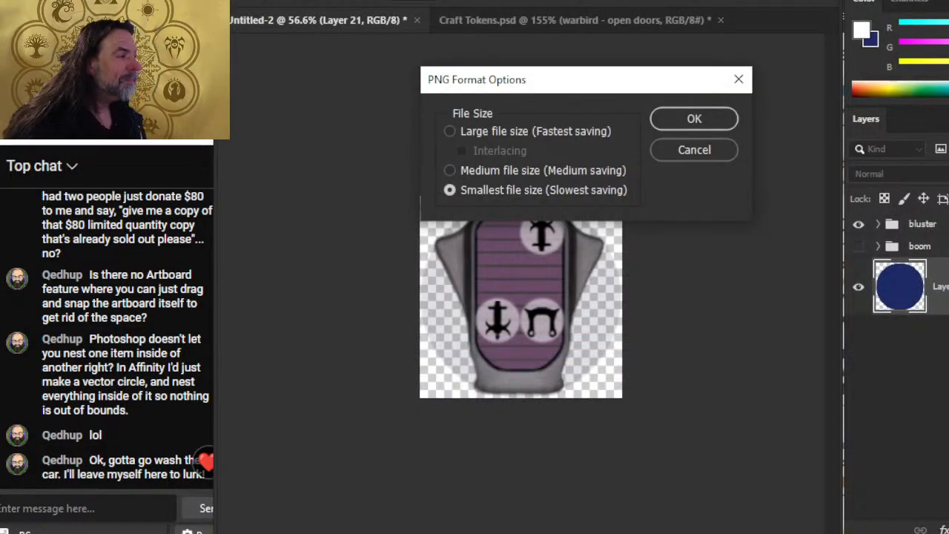
pyautogui.click(678, 118)
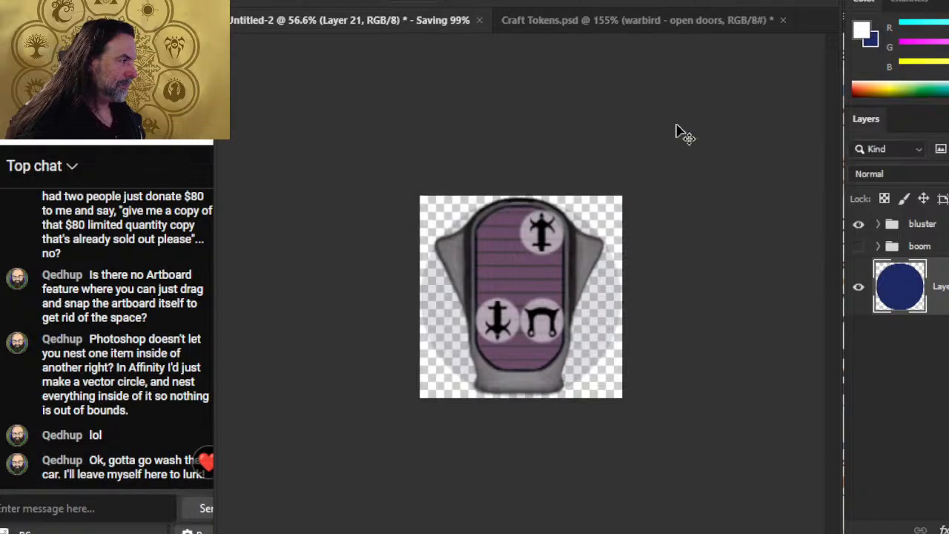
# Switch to the PDF in Edge, check the craft name in the second single-craft skiff entry, and return to the token document
pyautogui.hotkey('alt', 'Tab')
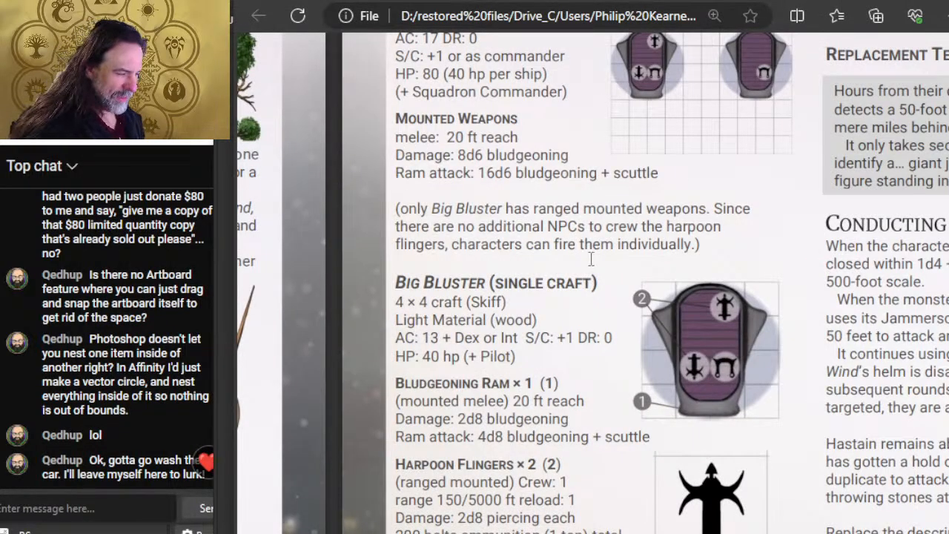
pyautogui.scroll(2, 570, 99)
pyautogui.scroll(-7, 569, 98)
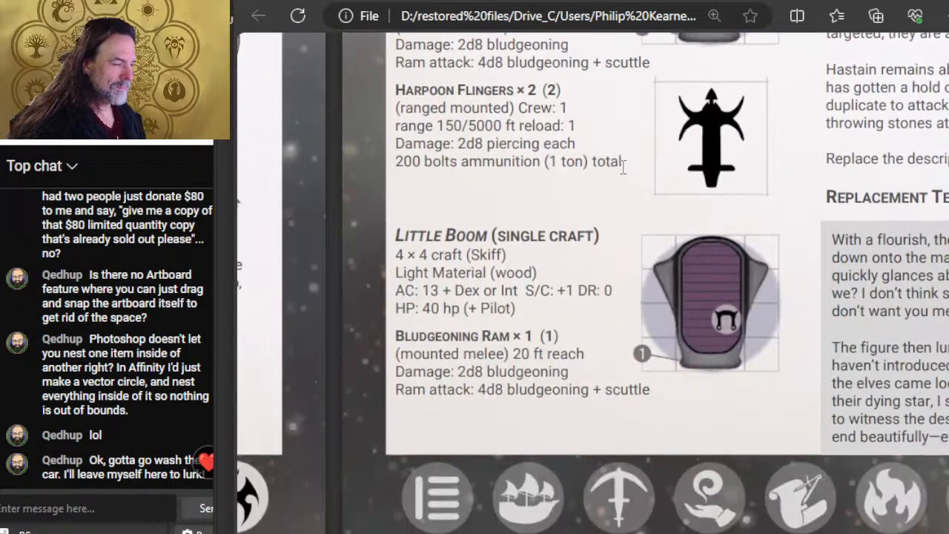
pyautogui.hotkey('alt', 'Tab')
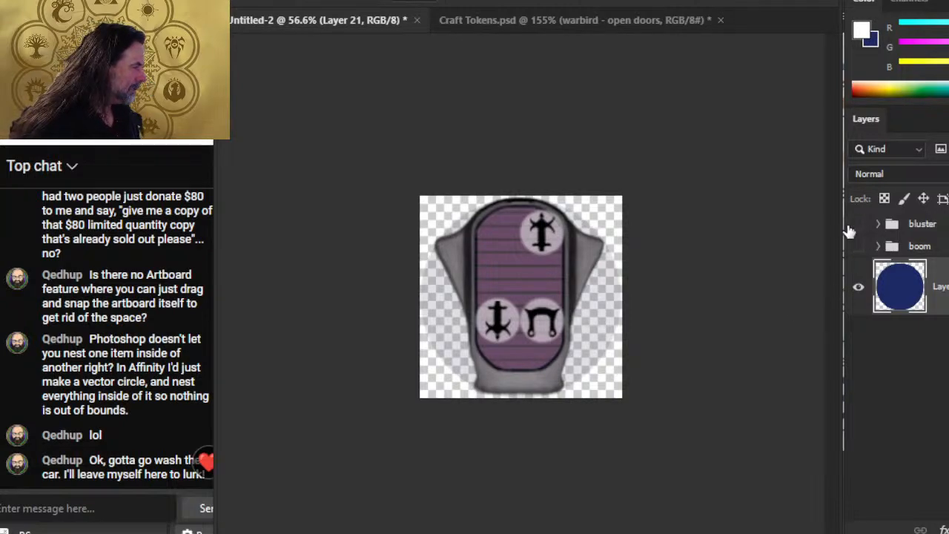
# Hide the bluster group, show the boom group, and start saving the document on the computer in PNG format
pyautogui.click(858, 224)
pyautogui.click(860, 246)
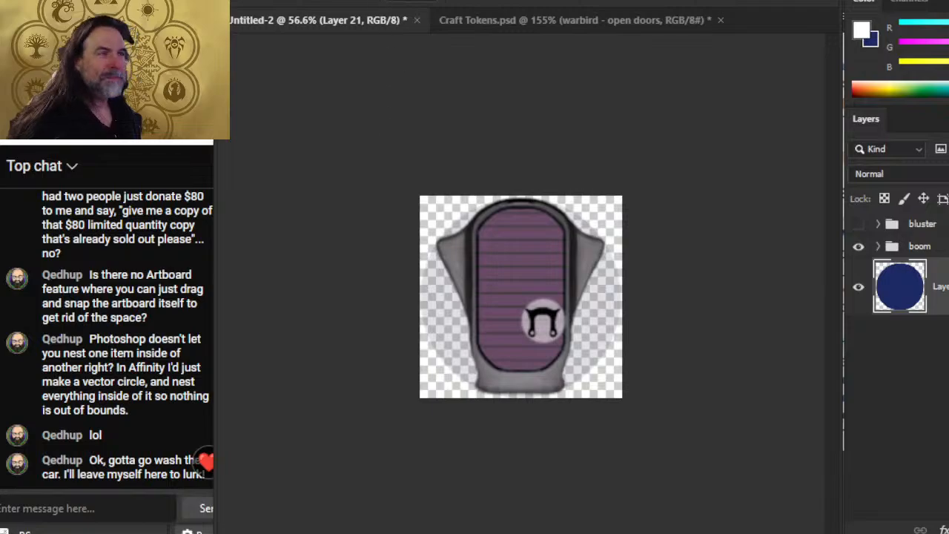
pyautogui.click(248, 0)
pyautogui.click(303, 183)
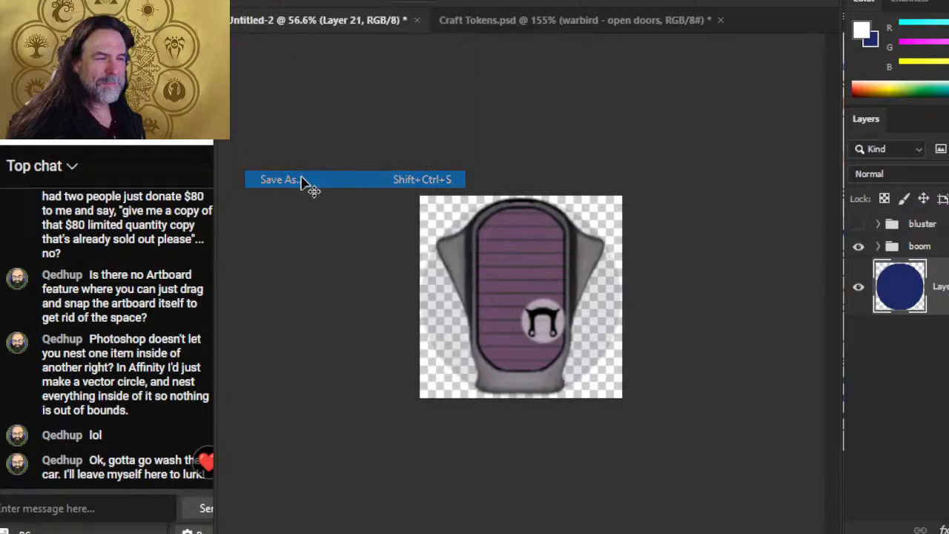
pyautogui.click(706, 429)
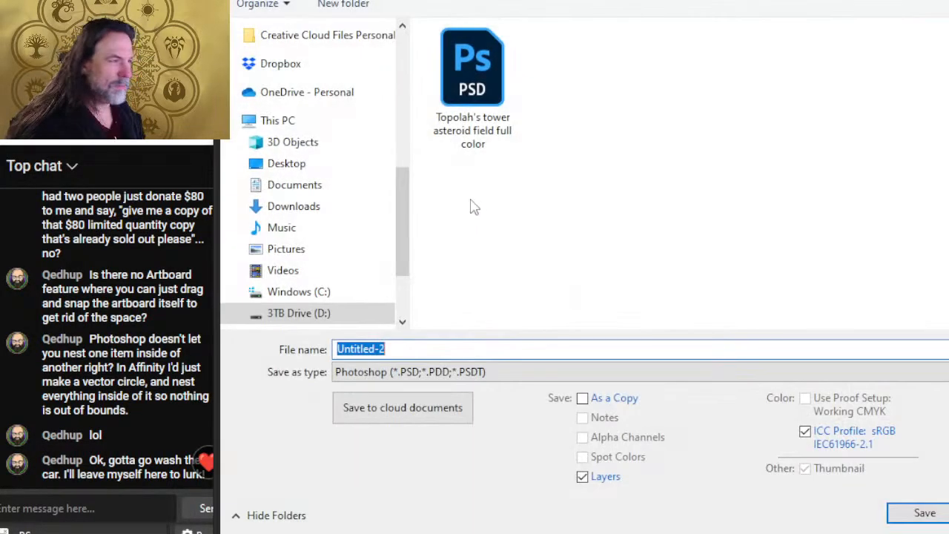
pyautogui.click(400, 372)
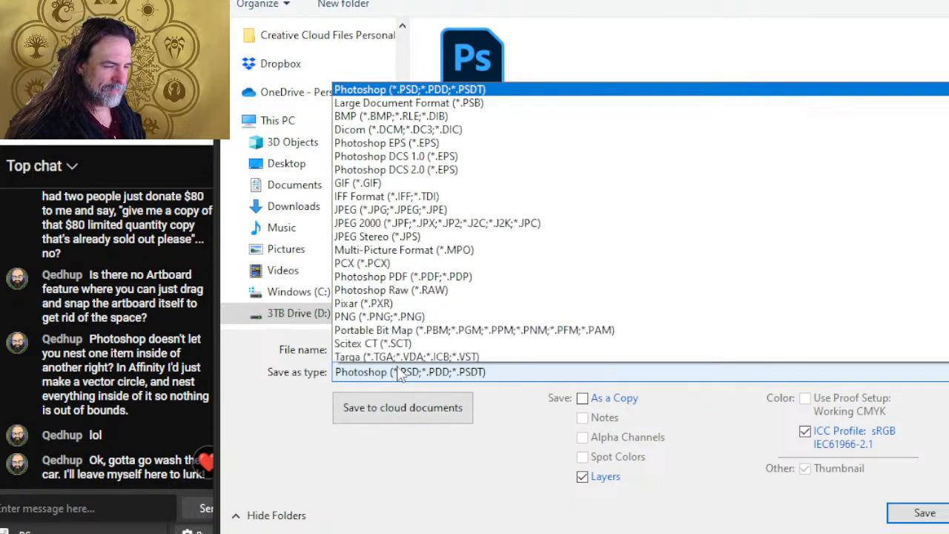
pyautogui.click(401, 305)
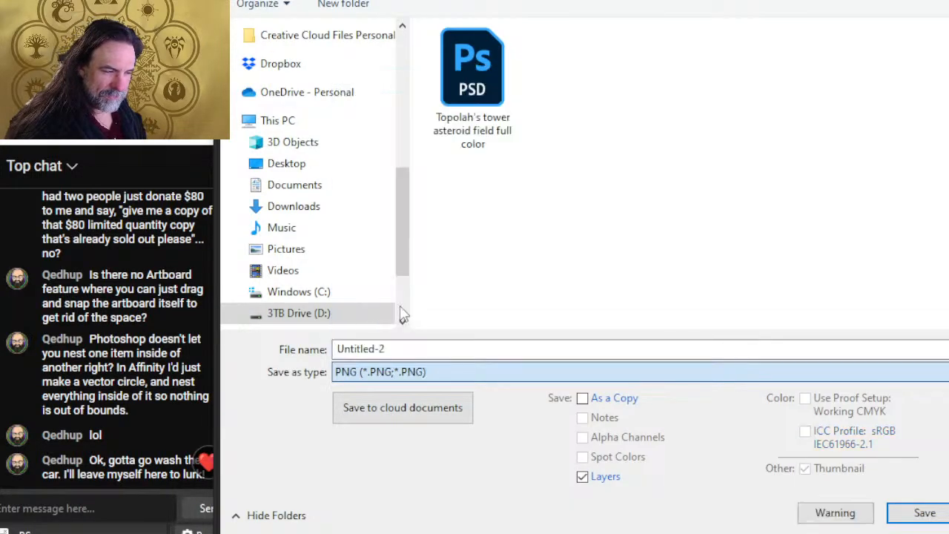
pyautogui.hotkey('alt', 'Tab')
pyautogui.hotkey('alt', 'Tab')
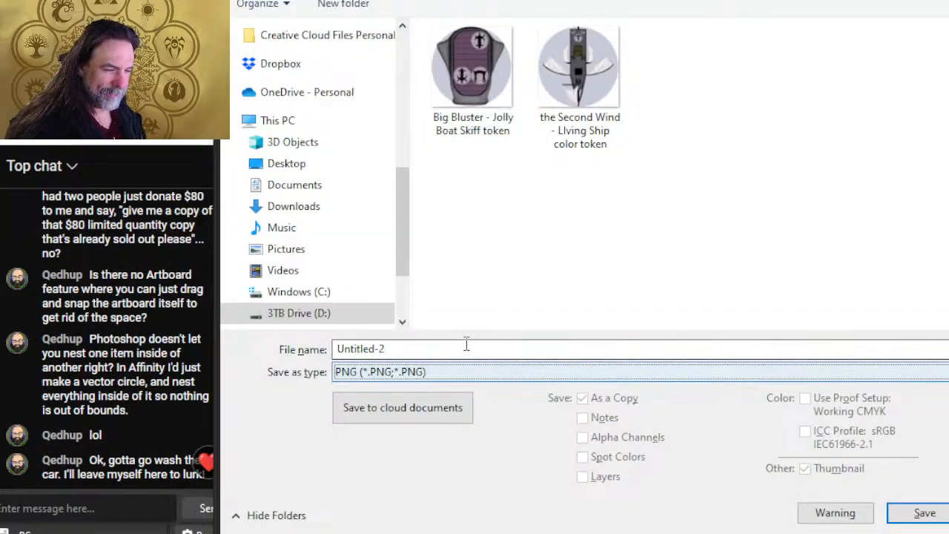
# Reuse the Big Bluster file name as "Little Boom - Jolly Boat Skiff token" and save the PNG with the smallest file size option
pyautogui.click(504, 145)
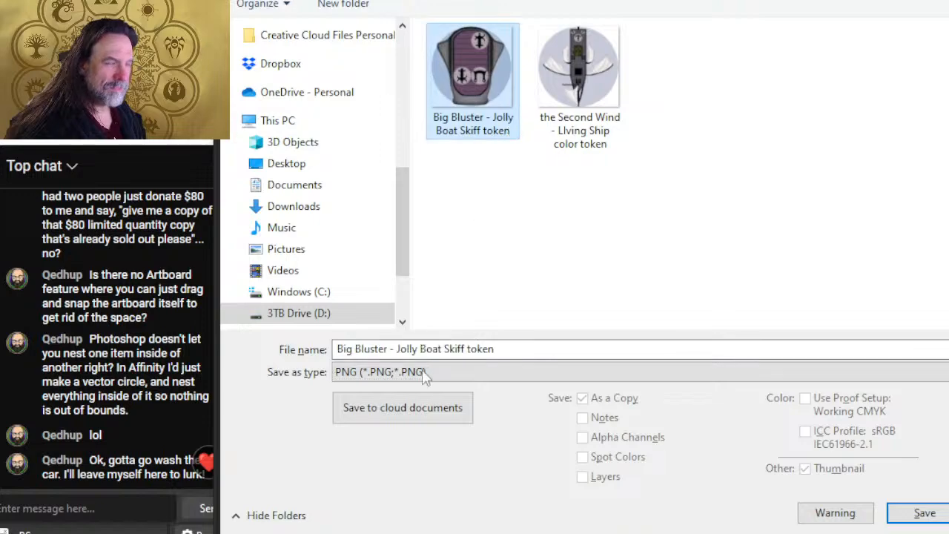
pyautogui.click(389, 351)
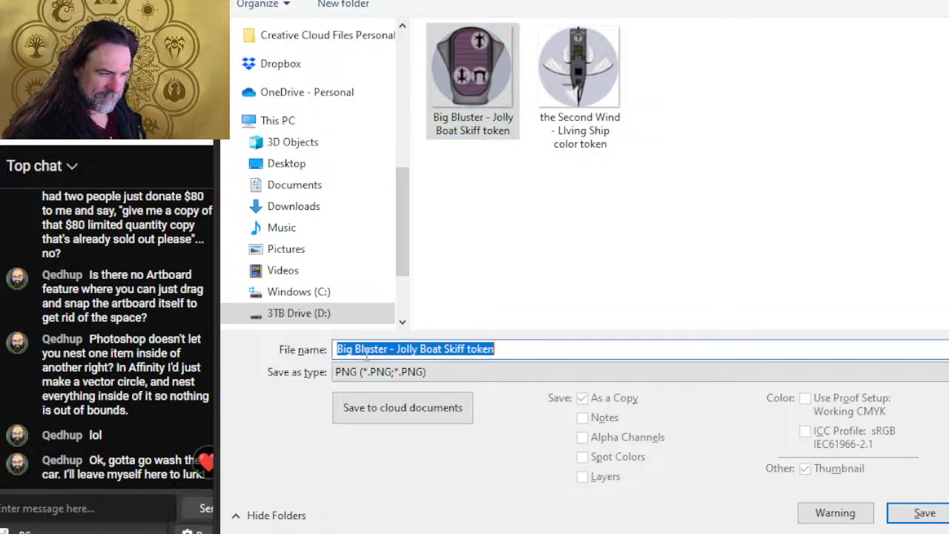
pyautogui.click(366, 355)
pyautogui.hotkey('shift', 'Home')
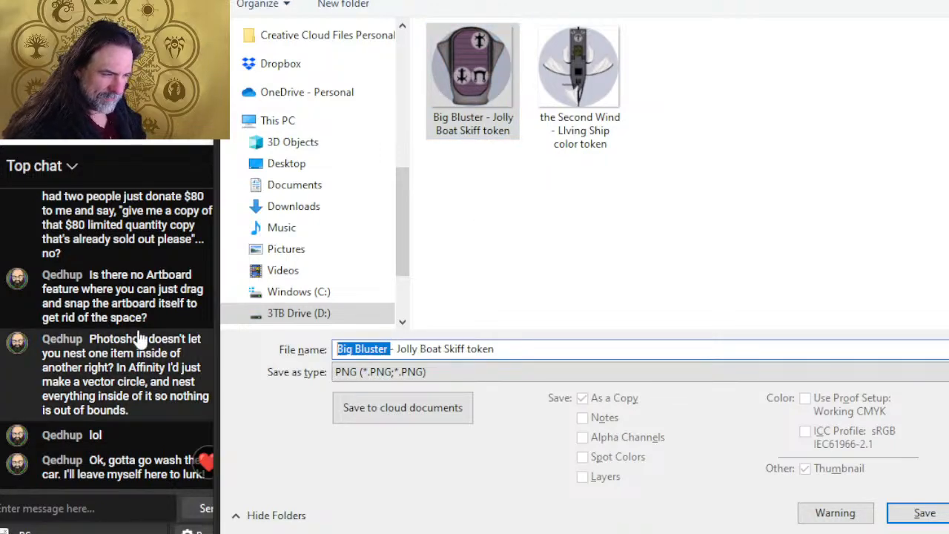
pyautogui.write('Little Boom -')
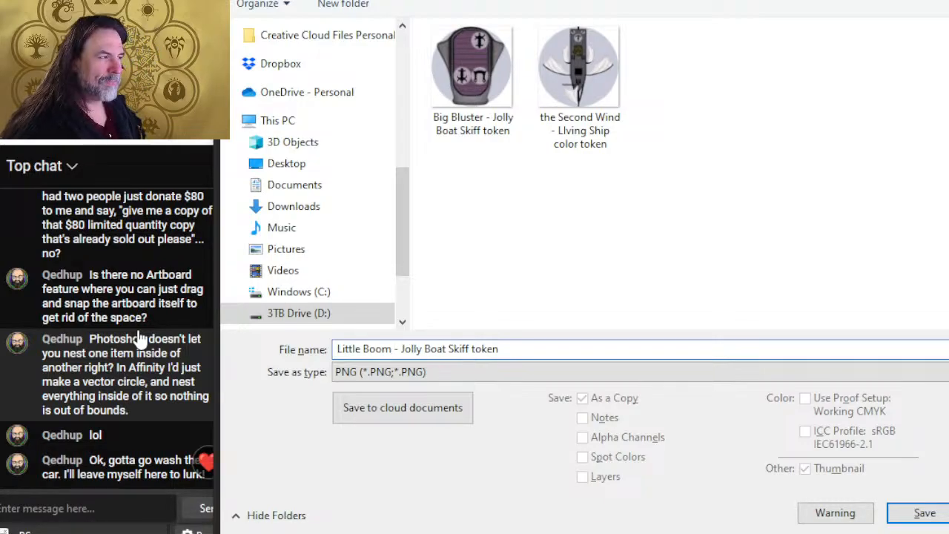
pyautogui.press('Return')
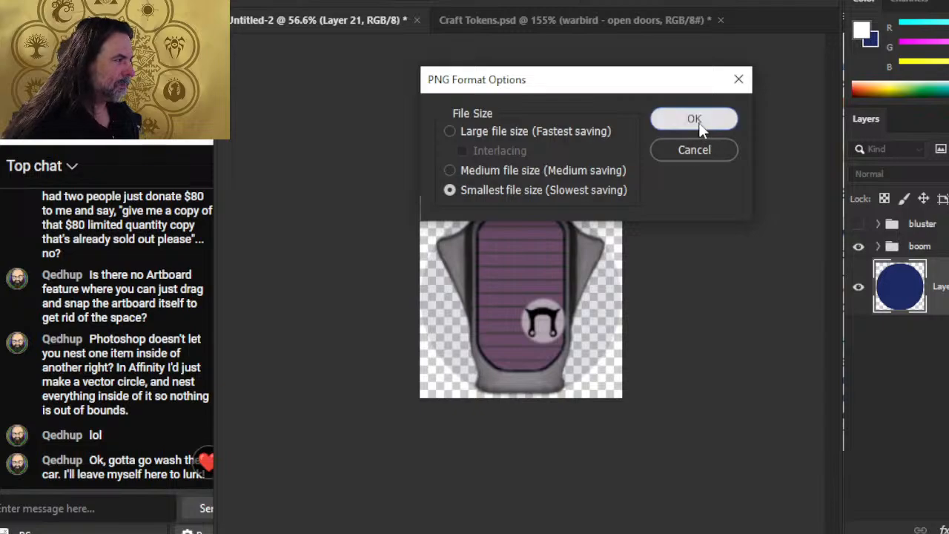
pyautogui.click(694, 120)
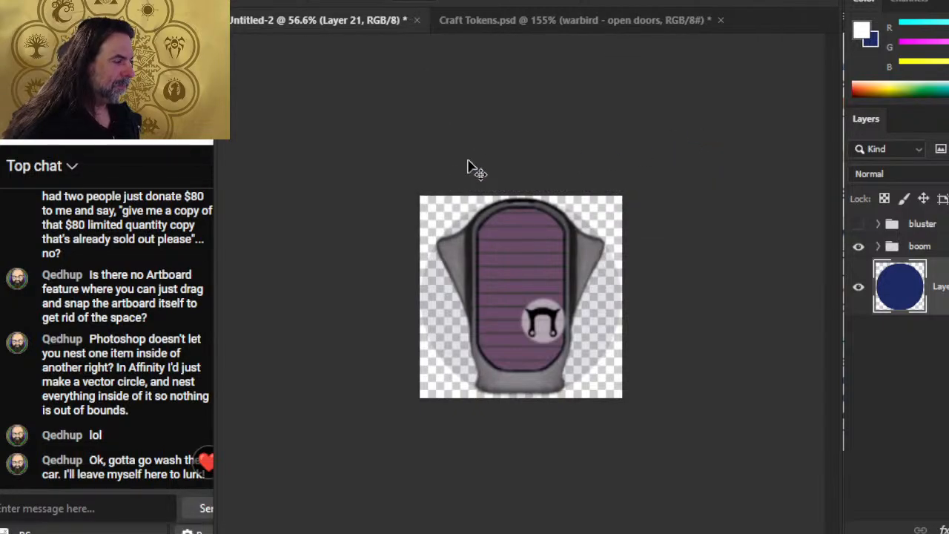
# Switch to the Roll20 editor in the browser, open the art library, and start choosing a file to upload
pyautogui.hotkey('alt', 'Tab')
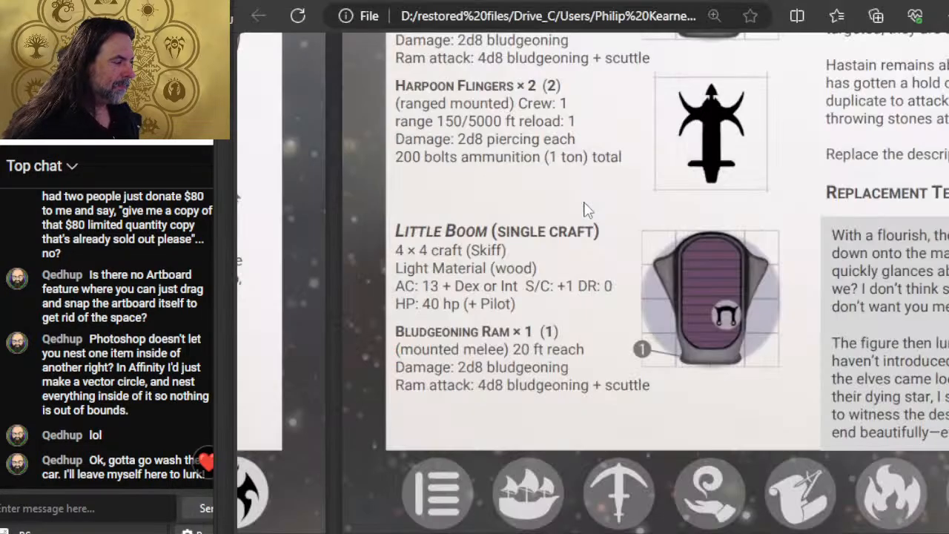
pyautogui.hotkey('alt', 'Tab')
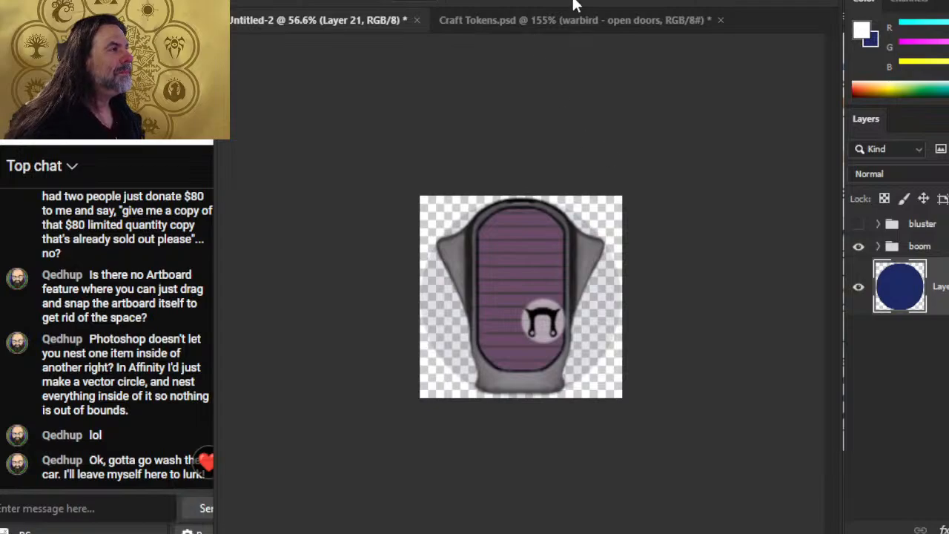
pyautogui.hotkey('alt', 'Tab')
pyautogui.click(662, 247)
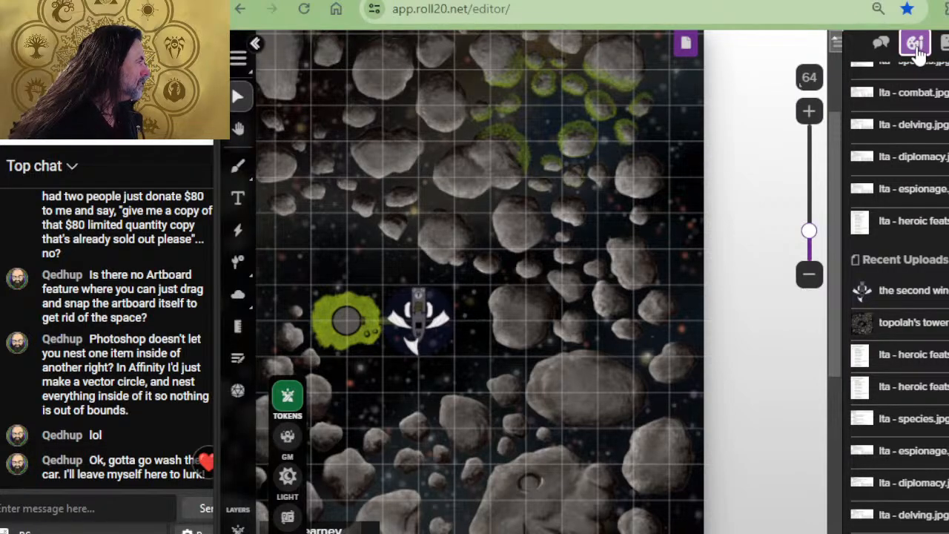
pyautogui.scroll(5, 912, 104)
pyautogui.scroll(3, 912, 232)
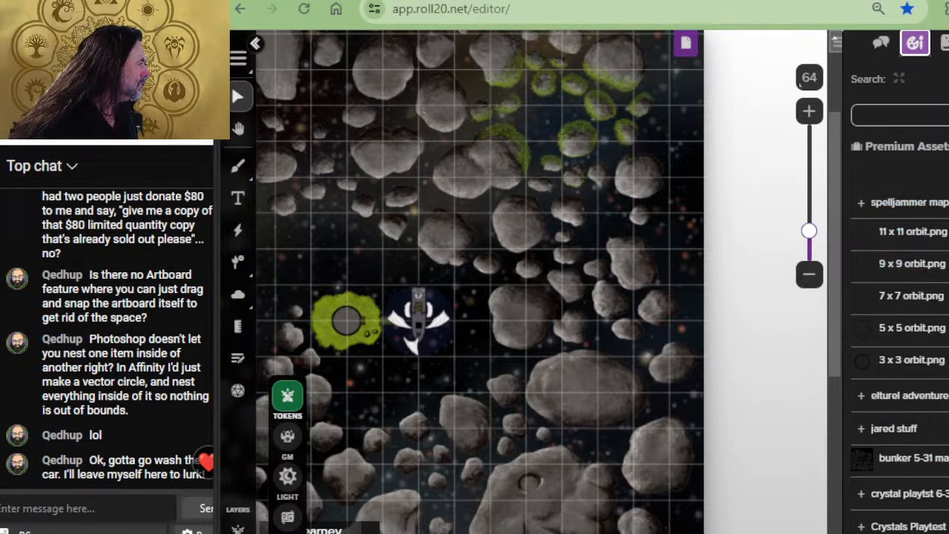
pyautogui.click(945, 78)
pyautogui.click(695, 274)
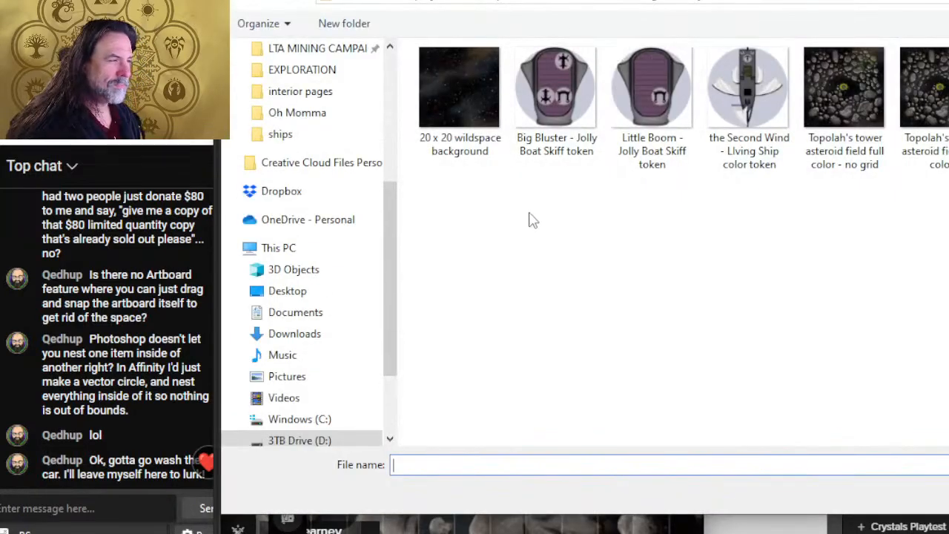
# Upload the Little Boom and Big Bluster skiff token PNGs to the art library and close the upload dialog
pyautogui.click(553, 105)
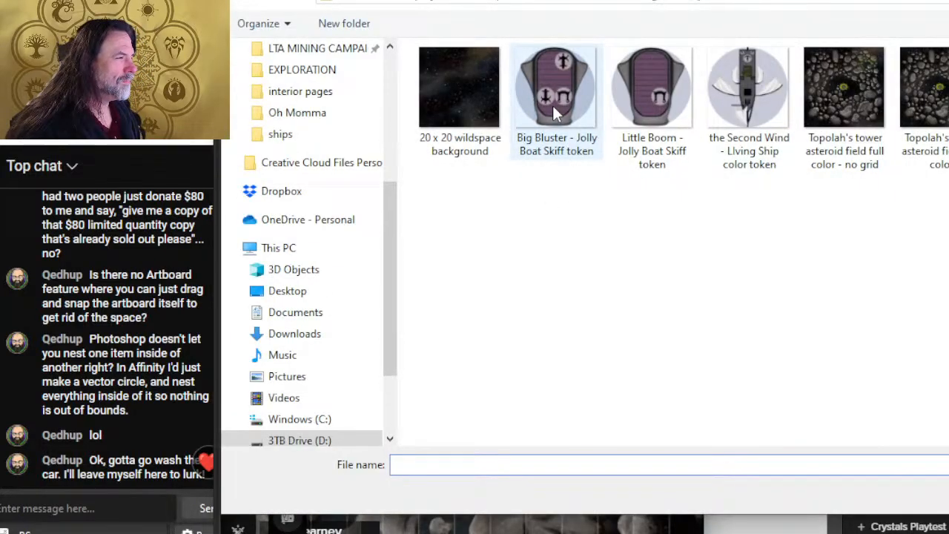
pyautogui.click(628, 88)
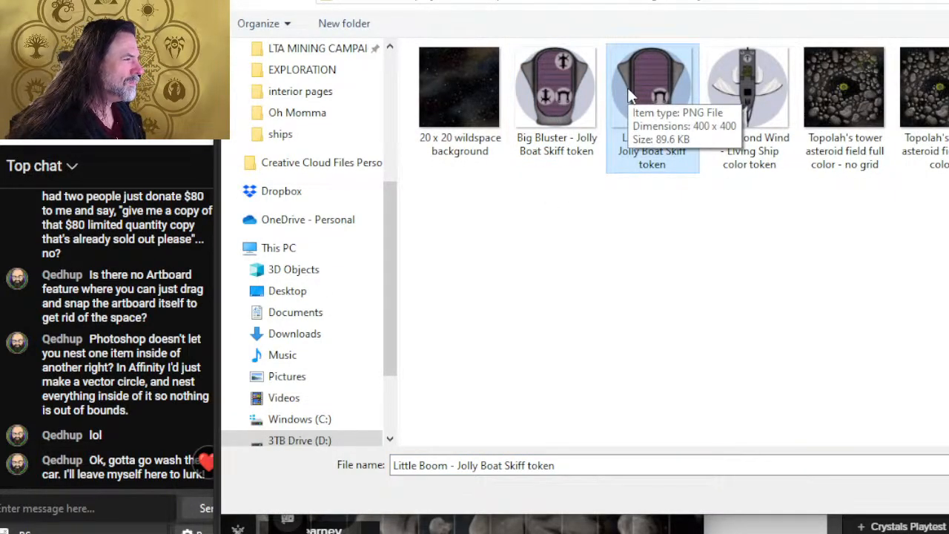
pyautogui.doubleClick(628, 87)
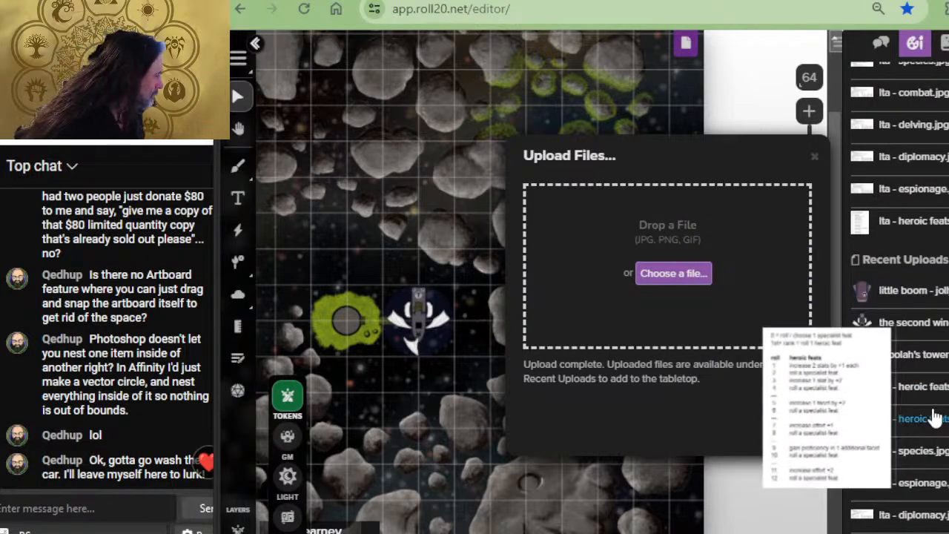
pyautogui.click(674, 273)
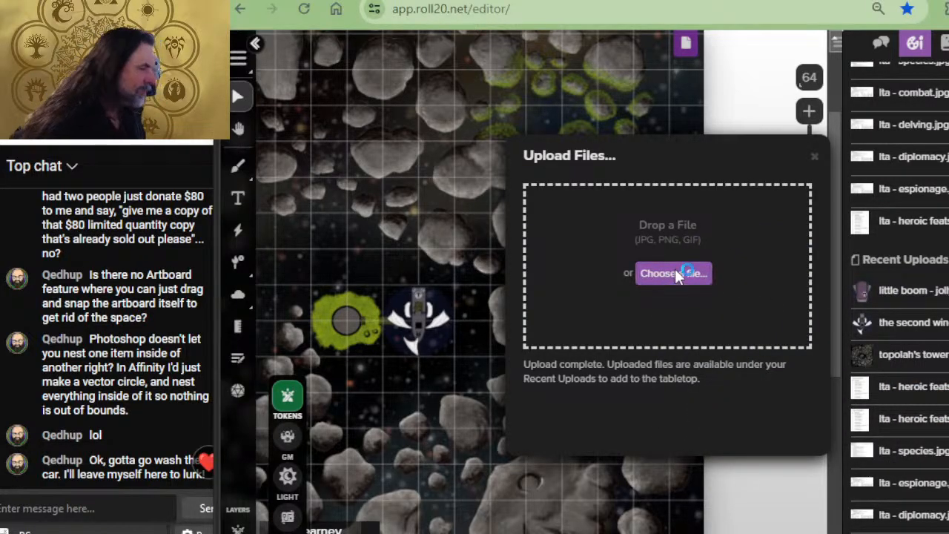
pyautogui.doubleClick(538, 126)
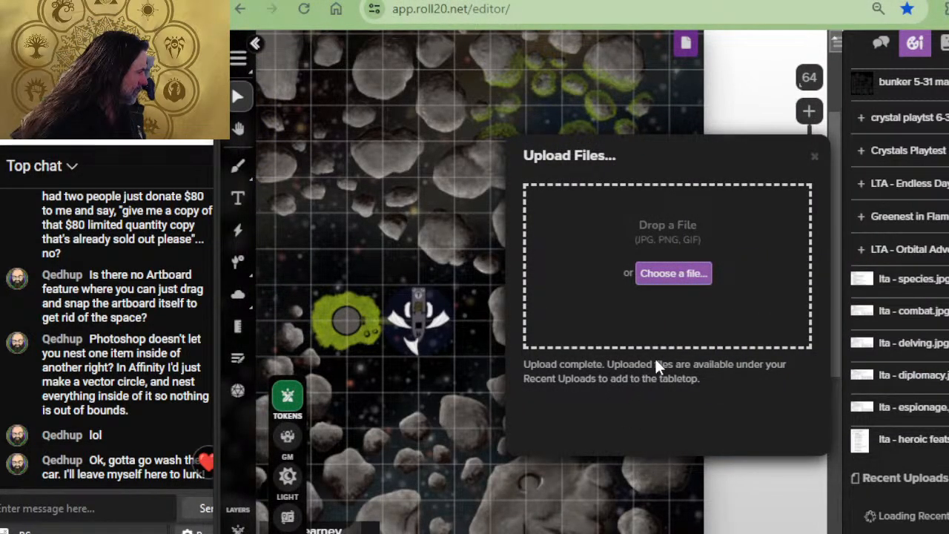
pyautogui.click(813, 158)
# Place the Big Bluster token on the map just above the Second Wind ship, add Little Boom beside it, and select Big Bluster
pyautogui.moveTo(894, 290)
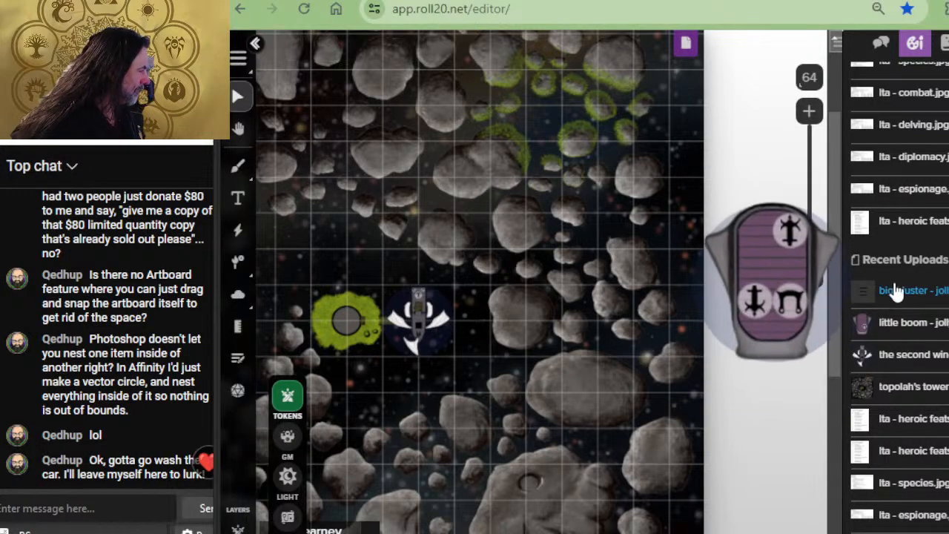
pyautogui.moveTo(895, 290); pyautogui.dragTo(390, 280)
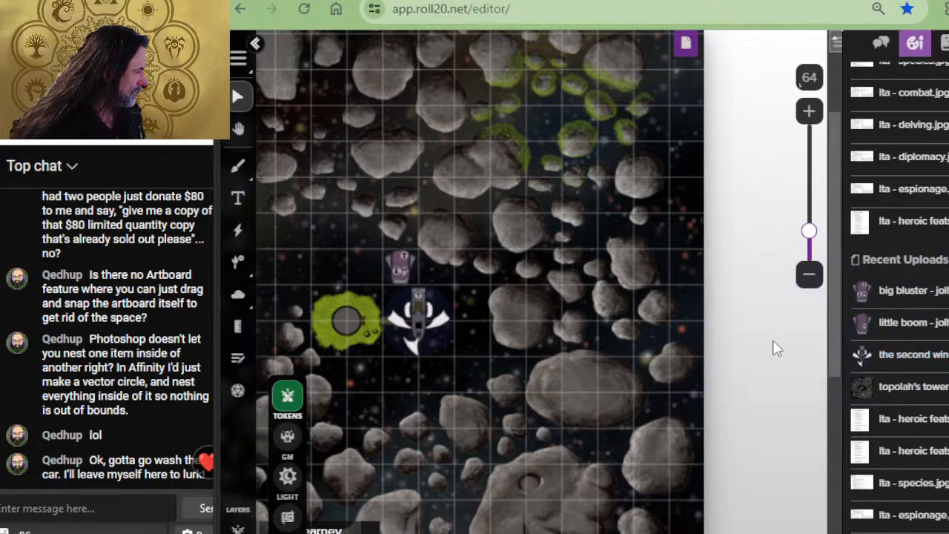
pyautogui.moveTo(875, 326)
pyautogui.moveTo(894, 326); pyautogui.dragTo(371, 264)
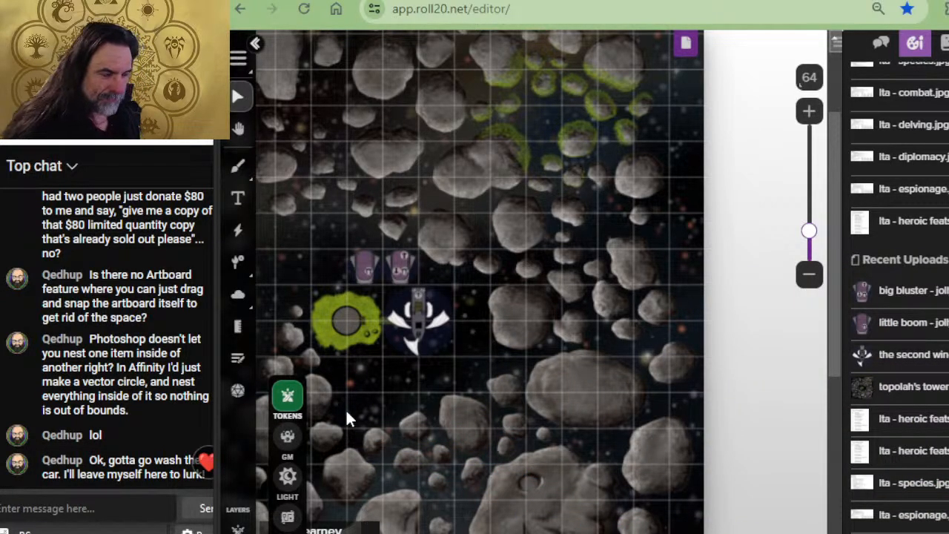
pyautogui.click(400, 271)
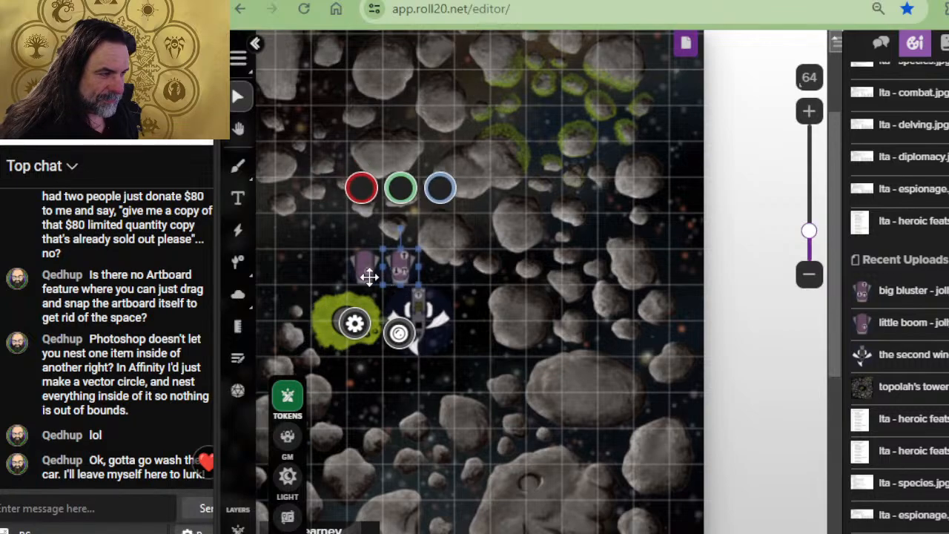
# Examine the placement and scale of the two skiff tokens beside the Second Wind on the asteroid field map
pyautogui.click(370, 277)
pyautogui.moveTo(484, 344); pyautogui.dragTo(554, 323)
pyautogui.moveTo(386, 272); pyautogui.dragTo(456, 347)
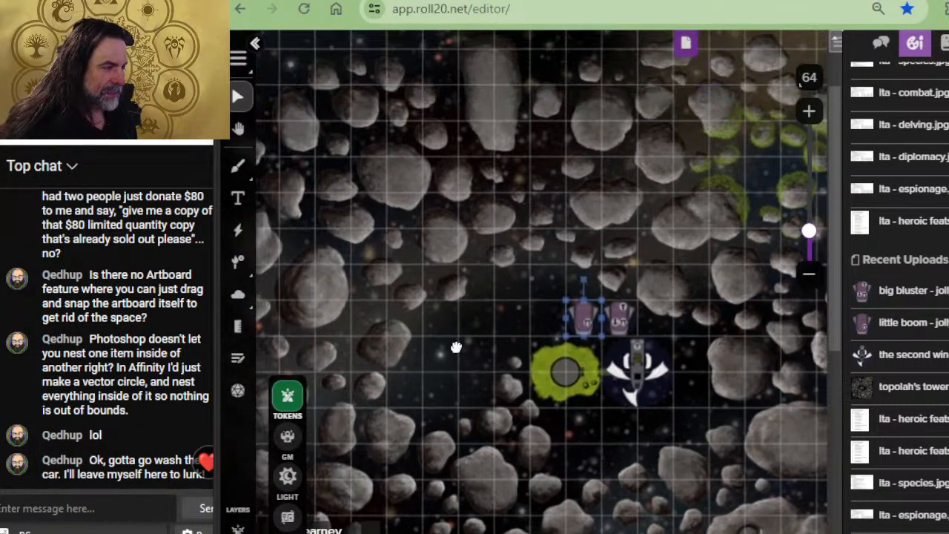
pyautogui.click(493, 324)
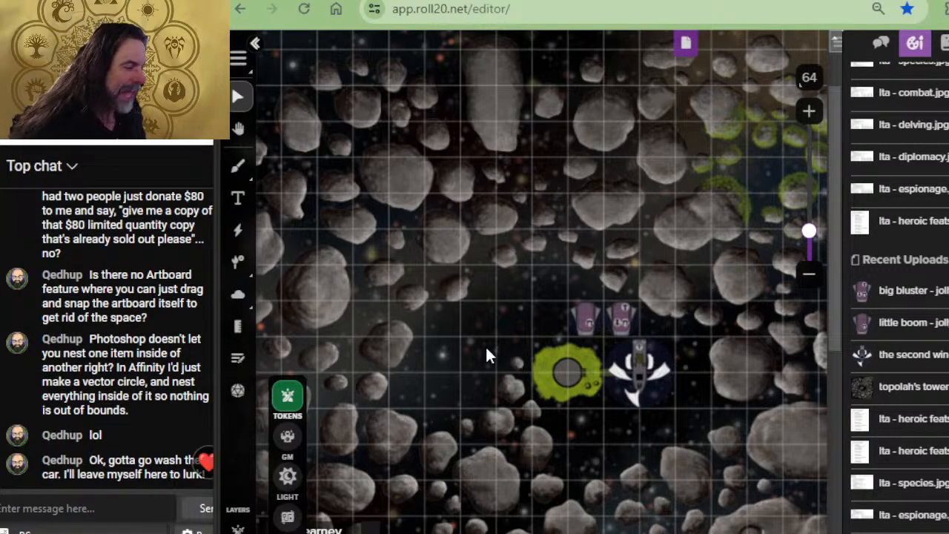
pyautogui.scroll(-5, 613, 316)
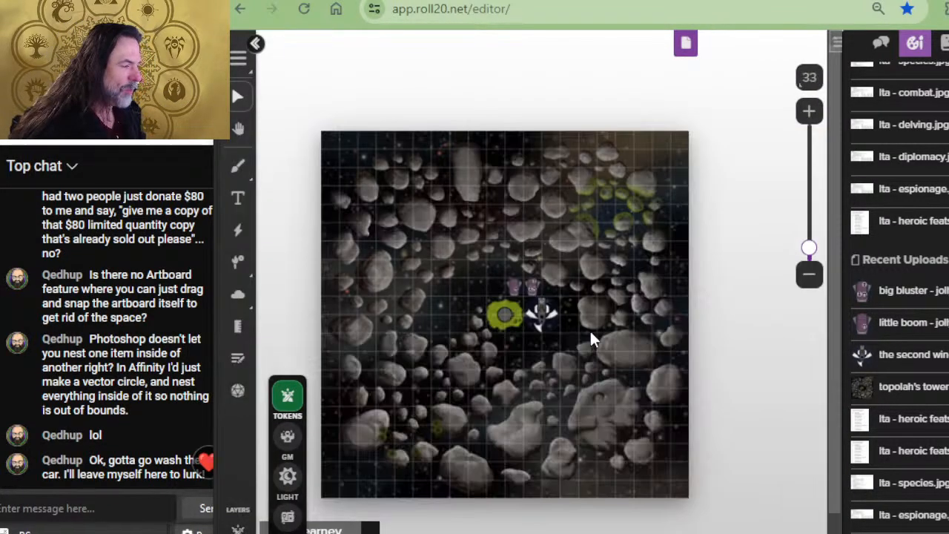
pyautogui.scroll(8, 589, 329)
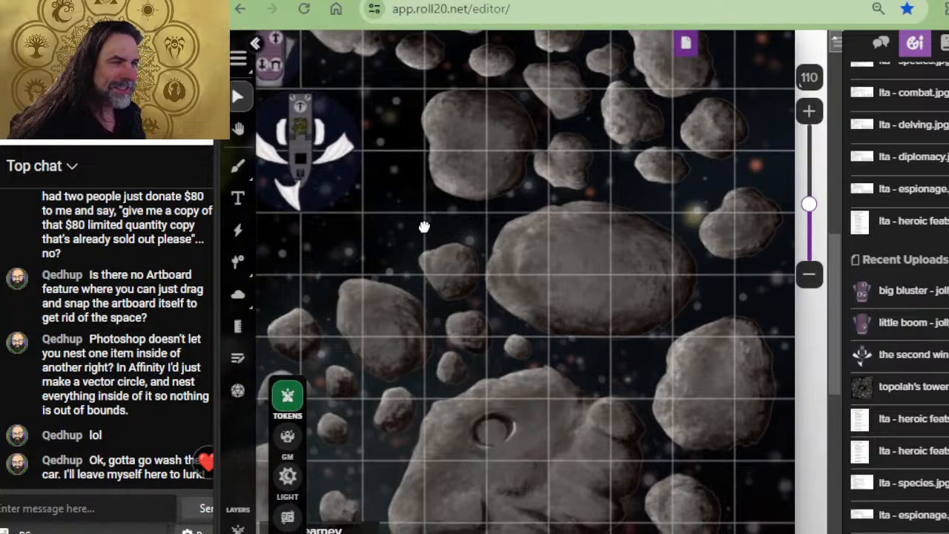
pyautogui.moveTo(423, 226); pyautogui.dragTo(648, 396)
# Try rotating the Little Boom token on the map, undo the rotation, and reselect the token
pyautogui.click(442, 214)
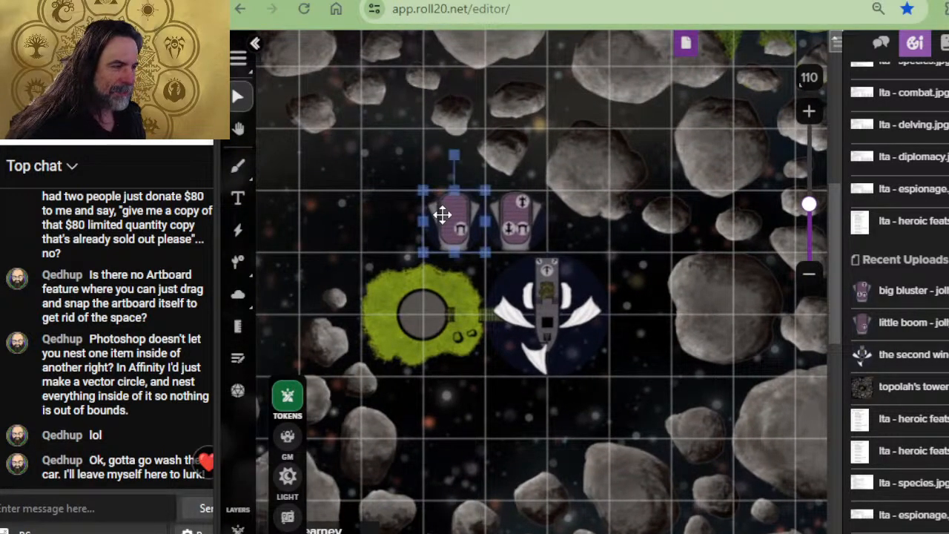
pyautogui.moveTo(453, 153); pyautogui.dragTo(484, 272)
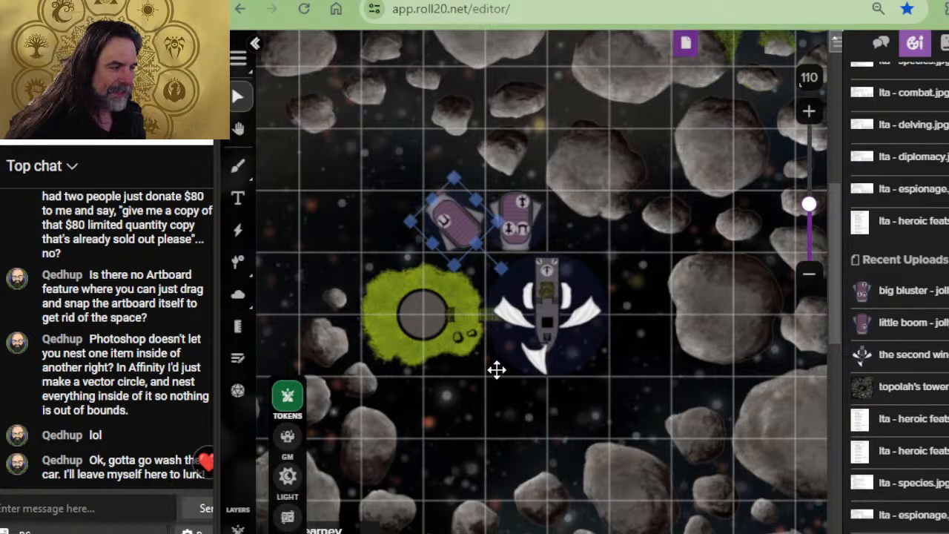
pyautogui.hotkey('ctrl', 'z')
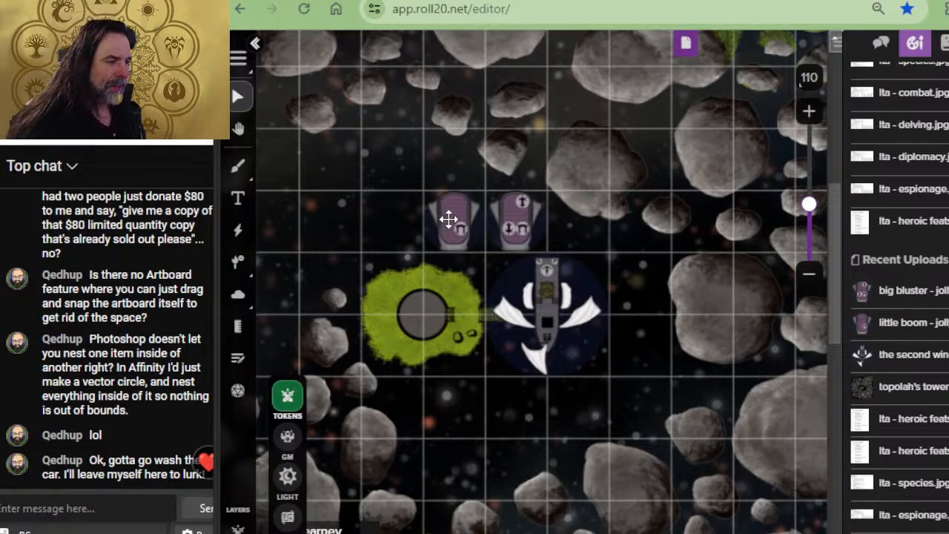
pyautogui.moveTo(448, 220)
pyautogui.mouseDown()
pyautogui.moveTo(391, 149)
pyautogui.moveTo(395, 164)
pyautogui.moveTo(333, 172)
pyautogui.moveTo(337, 226)
pyautogui.moveTo(461, 226)
pyautogui.mouseUp()
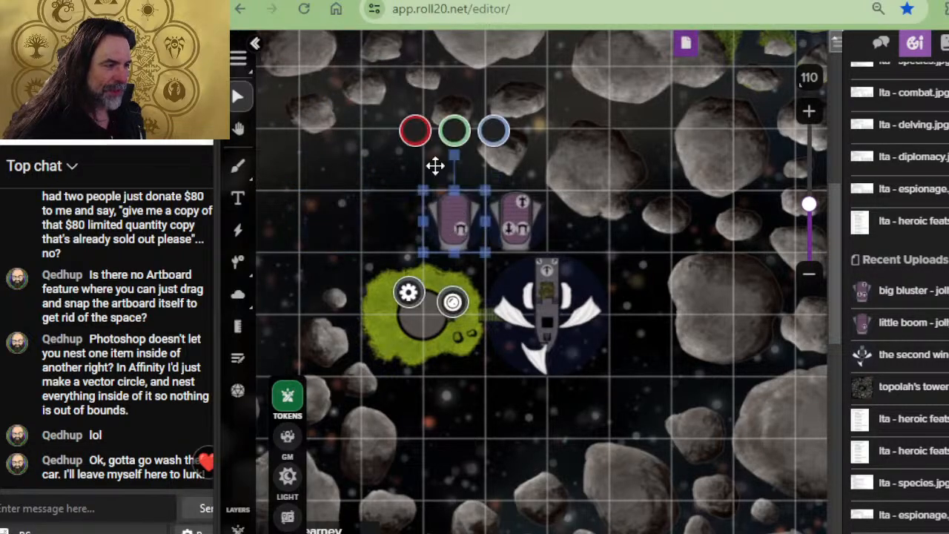
# Switch to Photoshop, try closing Craft Tokens.psd but cancel at the save prompt, and return to the Untitled-2 document
pyautogui.hotkey('alt', 'Tab')
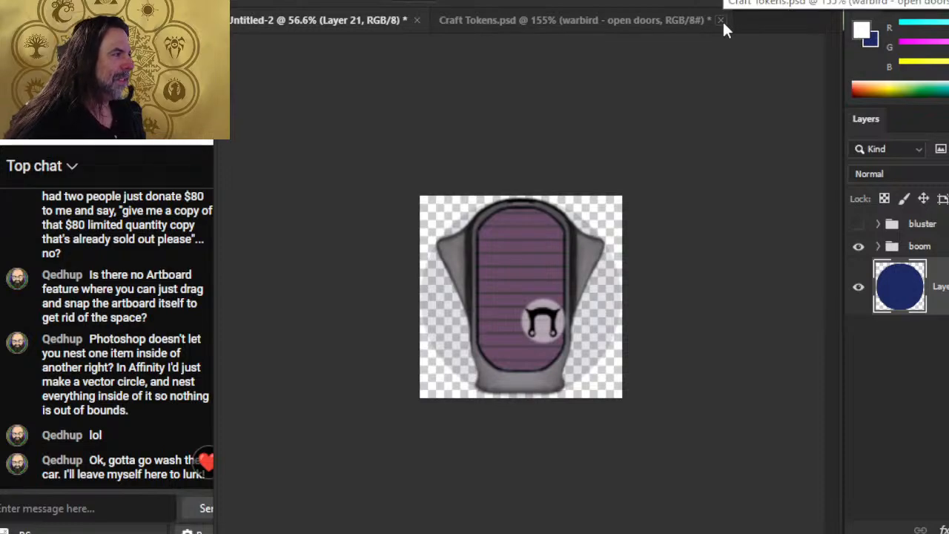
pyautogui.click(638, 20)
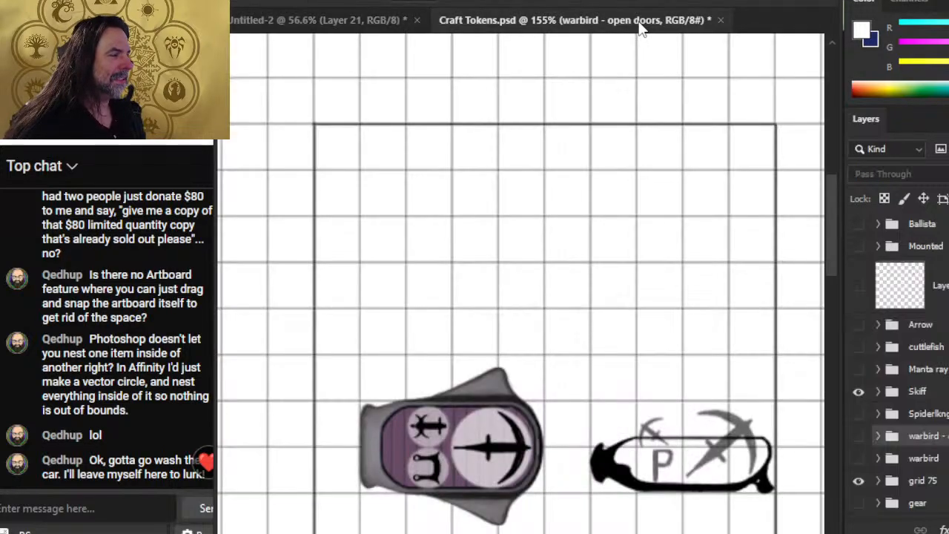
pyautogui.click(720, 20)
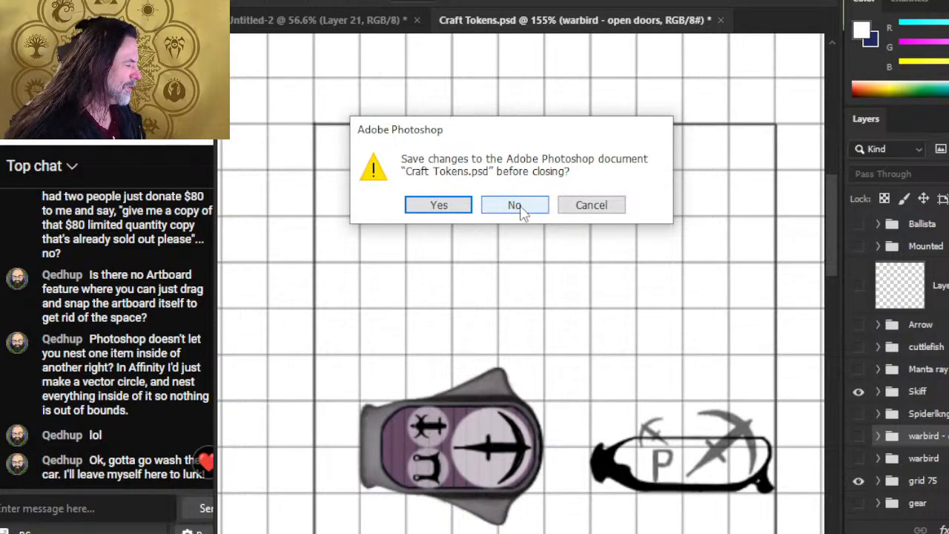
pyautogui.press('Escape')
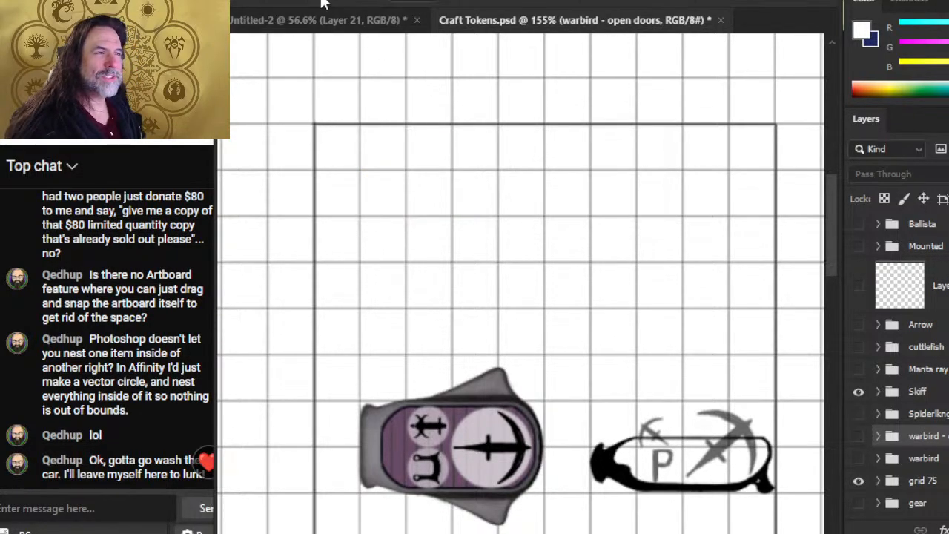
pyautogui.click(331, 26)
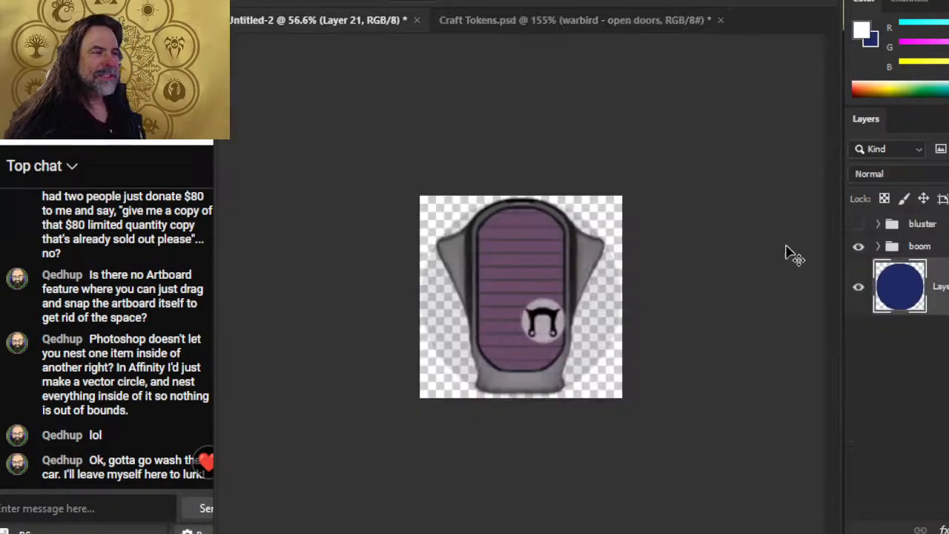
# Duplicate the dark blue circle layer from Untitled-2 into the Craft Tokens.psd document
pyautogui.rightClick(907, 299)
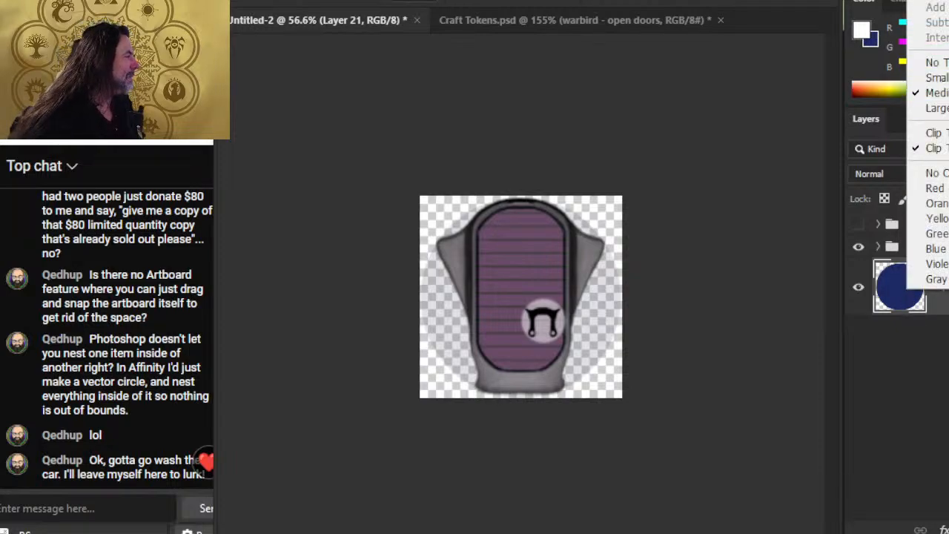
pyautogui.click(947, 312)
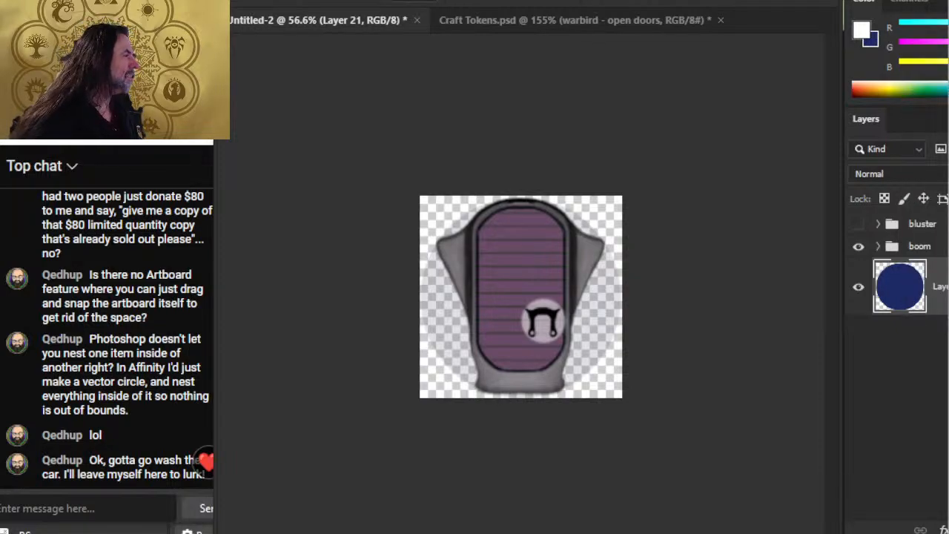
pyautogui.click(528, 153)
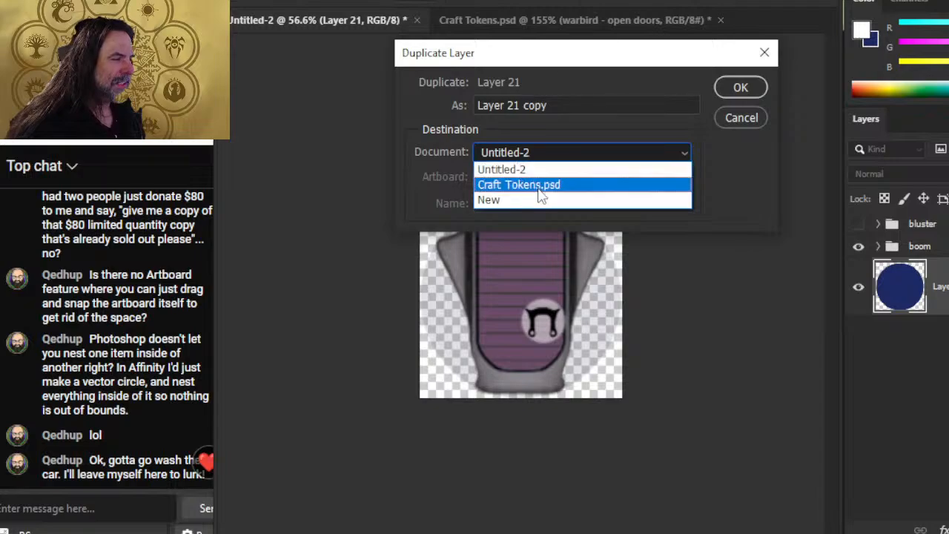
pyautogui.click(538, 185)
pyautogui.click(731, 88)
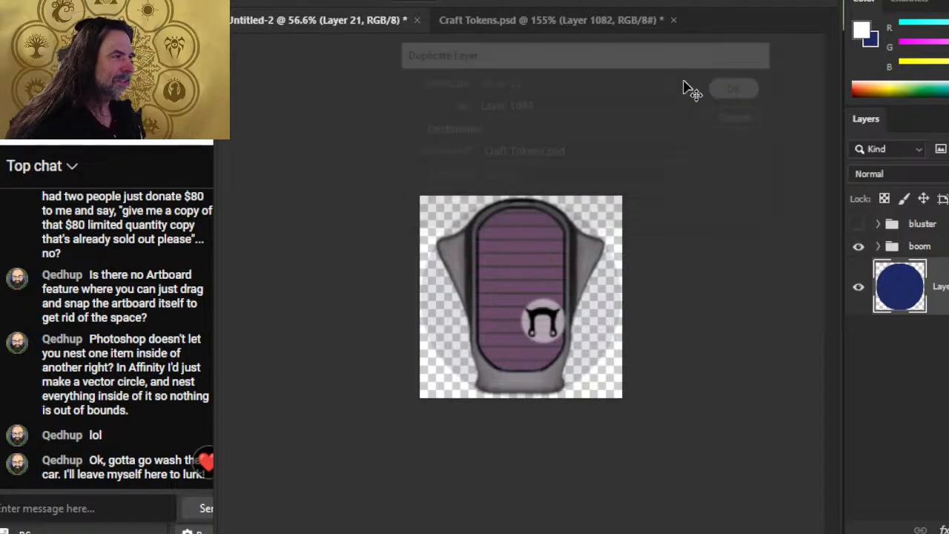
# In Craft Tokens.psd, move the circle layer directly below the Mounted group and reposition the circle in the canvas's upper-left area
pyautogui.click(569, 19)
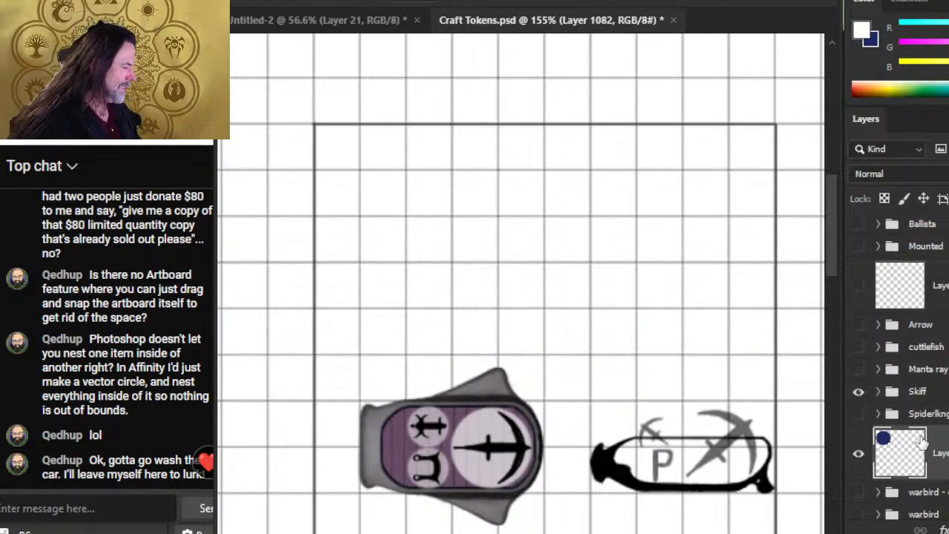
pyautogui.moveTo(921, 440); pyautogui.dragTo(919, 256)
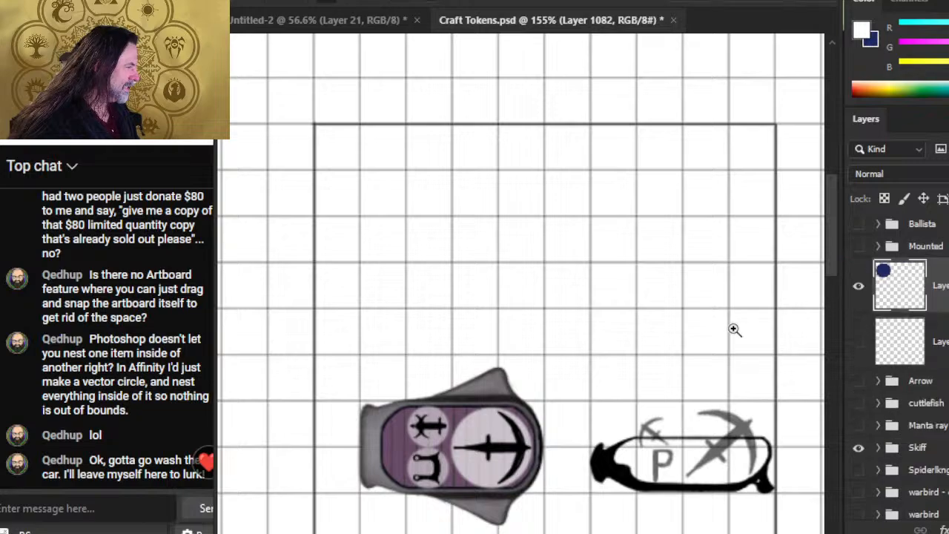
pyautogui.moveTo(733, 329); pyautogui.dragTo(622, 263)
pyautogui.press('v')
pyautogui.moveTo(398, 172); pyautogui.dragTo(436, 207)
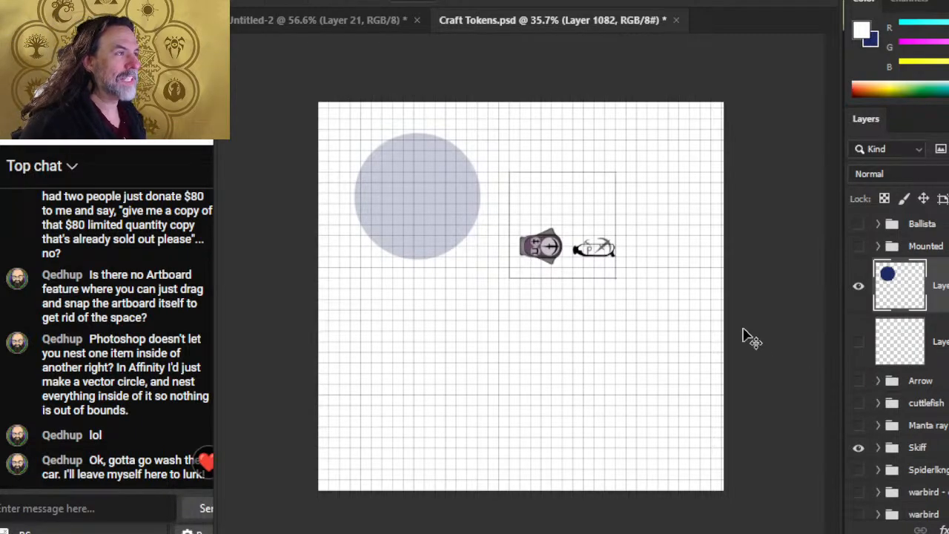
# Save the changes to Craft Tokens.psd and close that document
pyautogui.hotkey('ctrl', 's')
pyautogui.click(346, 22)
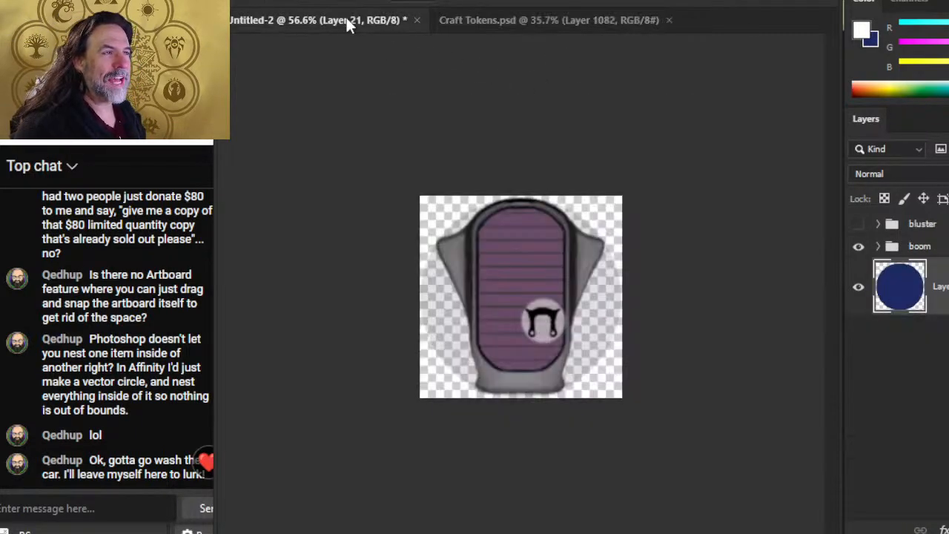
pyautogui.click(669, 20)
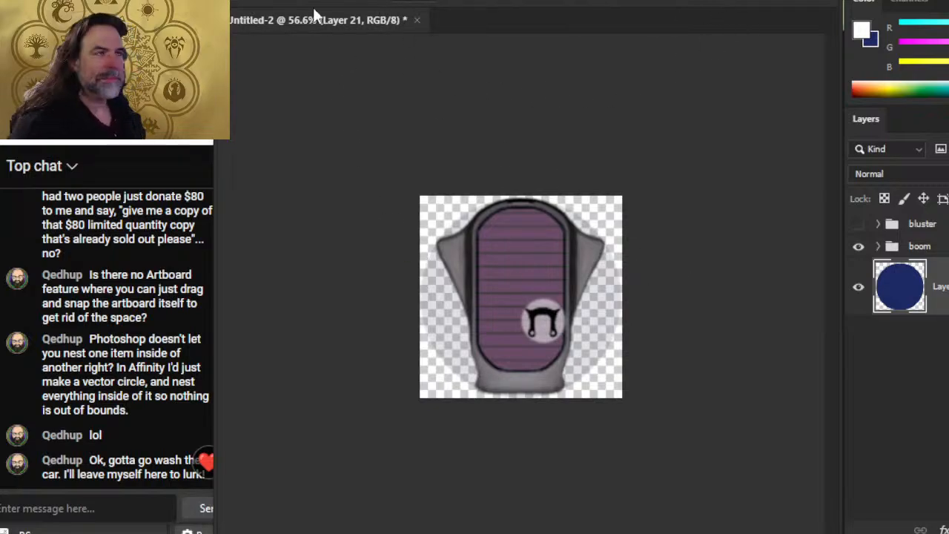
# Save the Untitled-2 document to the computer as a layered Photoshop file named "skiff tokens"
pyautogui.click(253, 0)
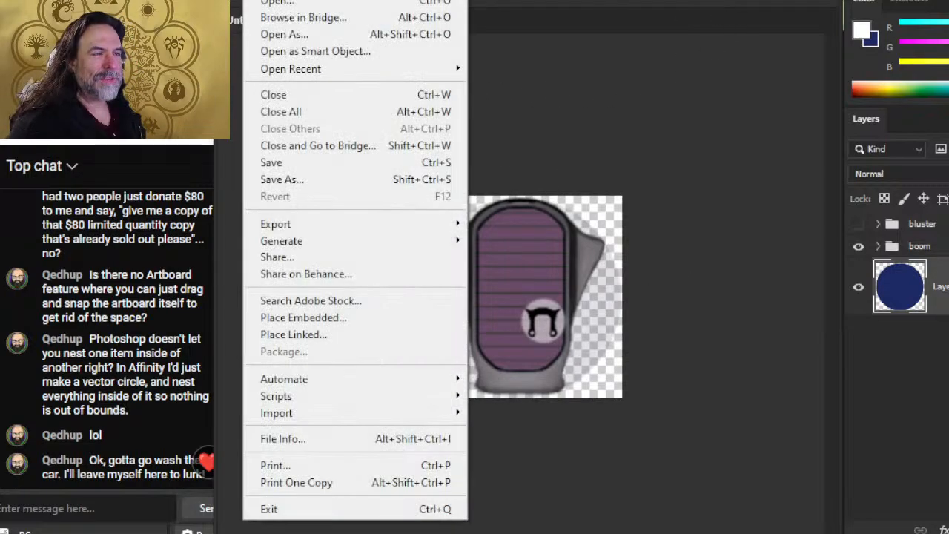
pyautogui.click(349, 180)
pyautogui.click(660, 434)
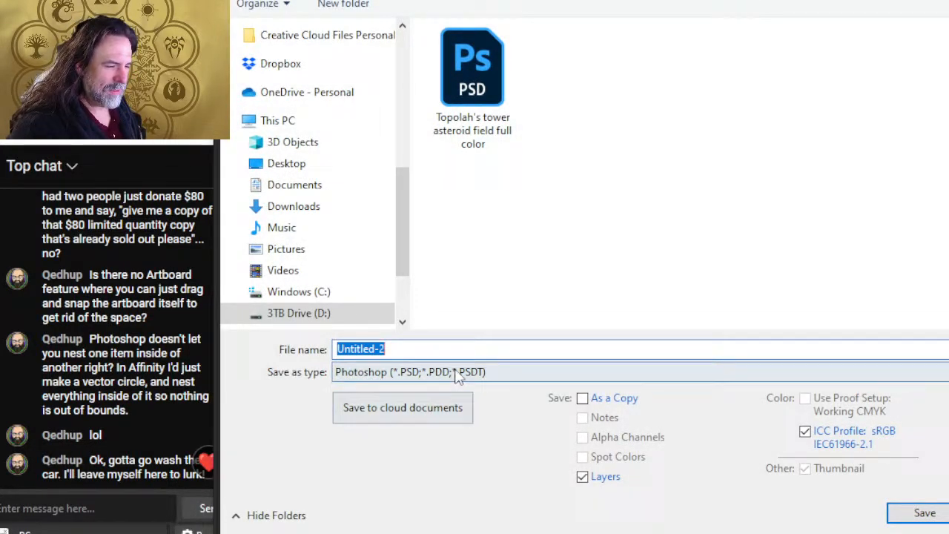
pyautogui.click(457, 375)
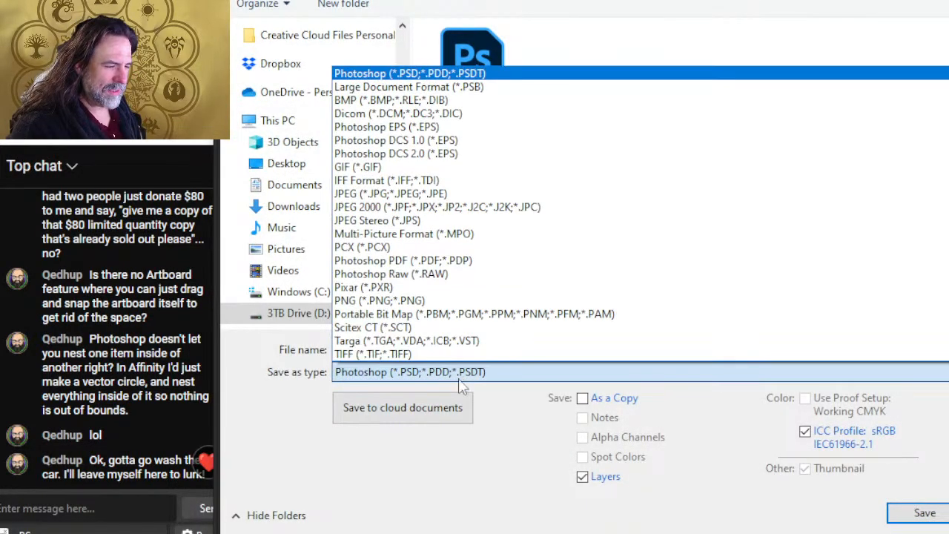
pyautogui.click(450, 371)
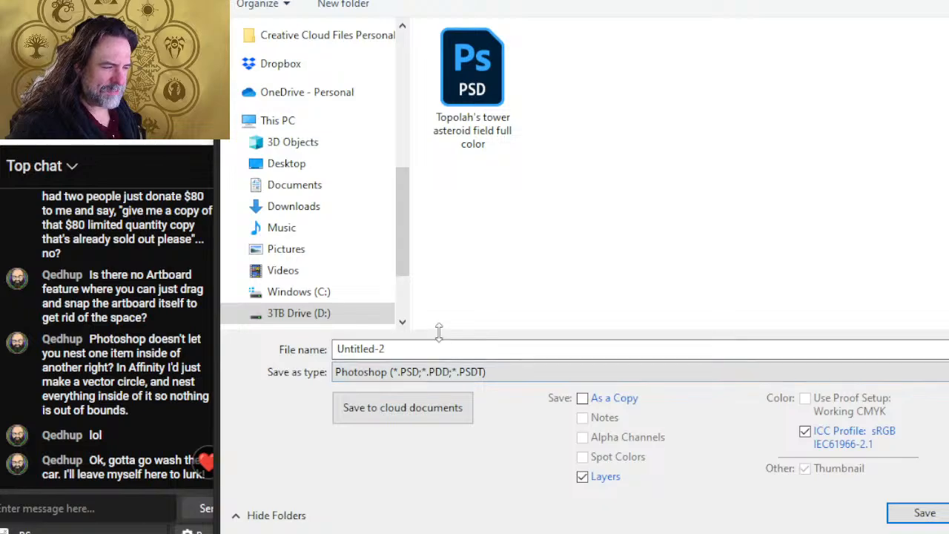
pyautogui.click(438, 347)
pyautogui.write('skif')
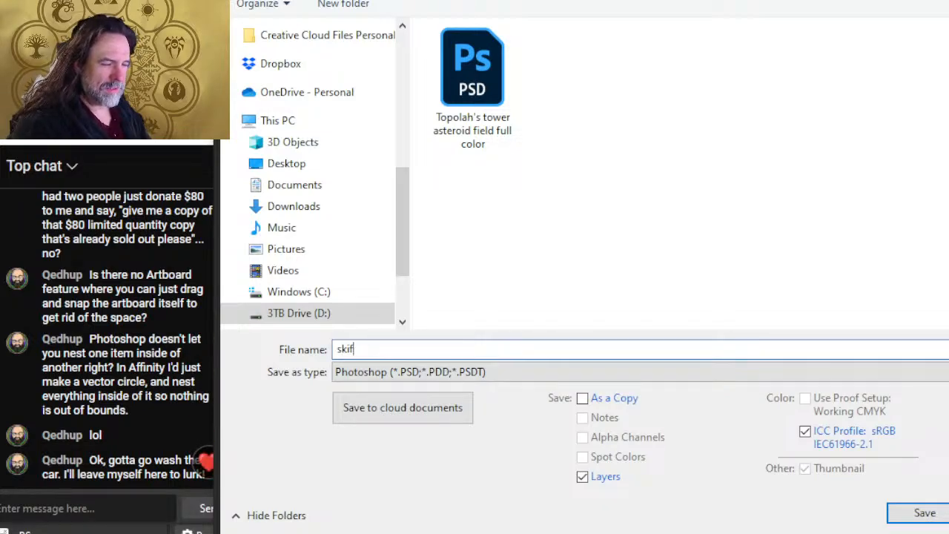
pyautogui.write('f tokens')
pyautogui.press('Return')
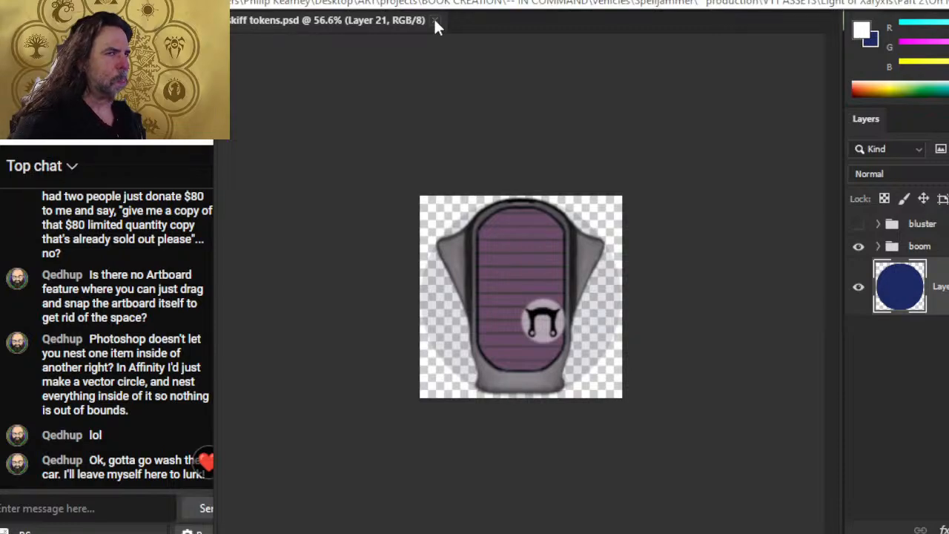
# Hide the boom group and save the document to the computer as a new Photoshop file named "scavver and kindori tokens"
pyautogui.click(858, 247)
pyautogui.click(937, 257)
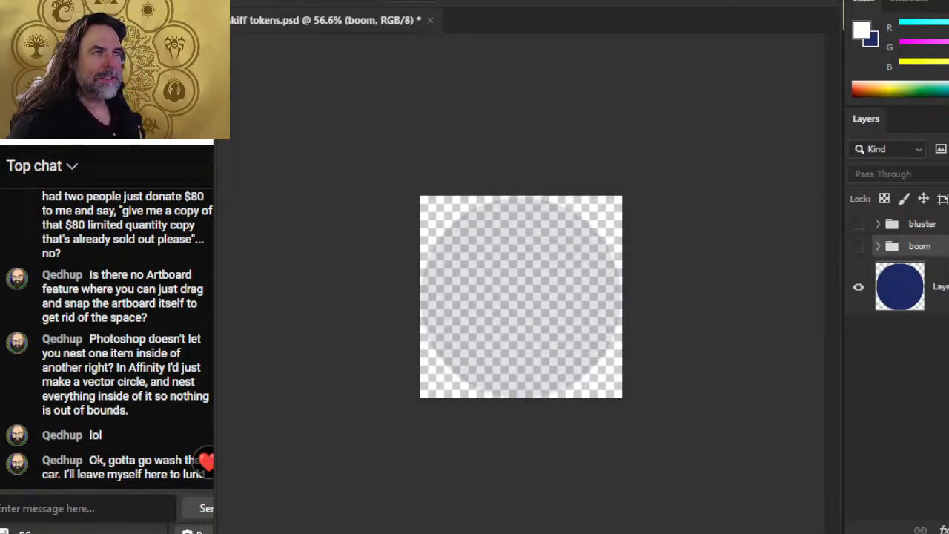
pyautogui.click(255, 0)
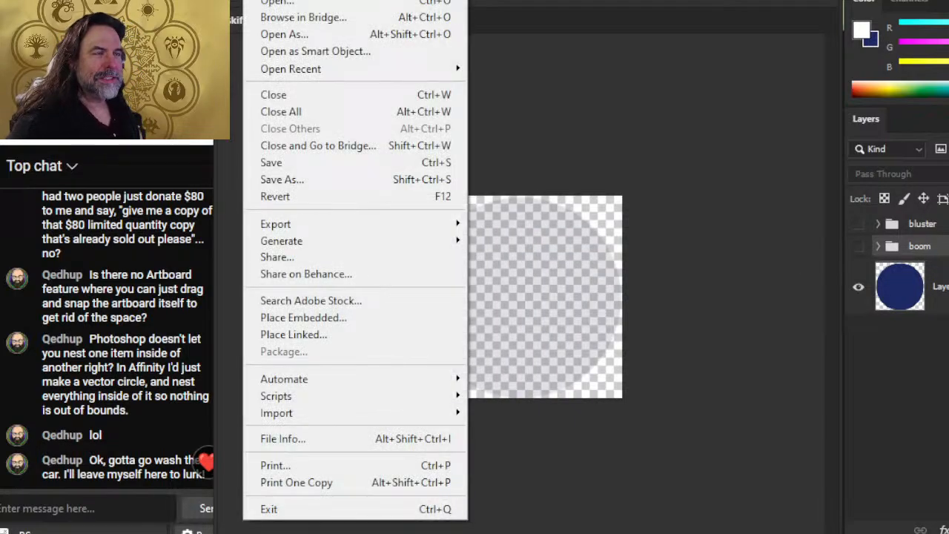
pyautogui.click(323, 186)
pyautogui.click(673, 424)
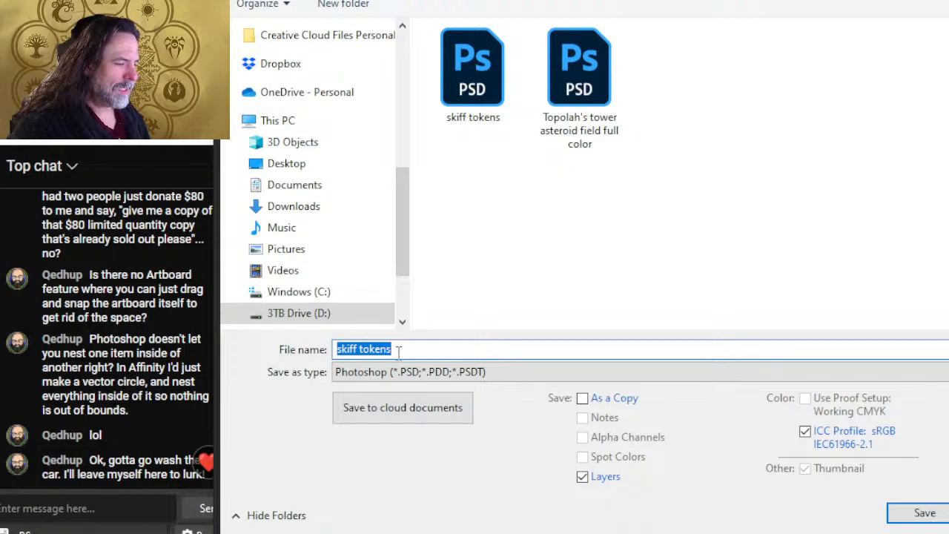
pyautogui.write('cre')
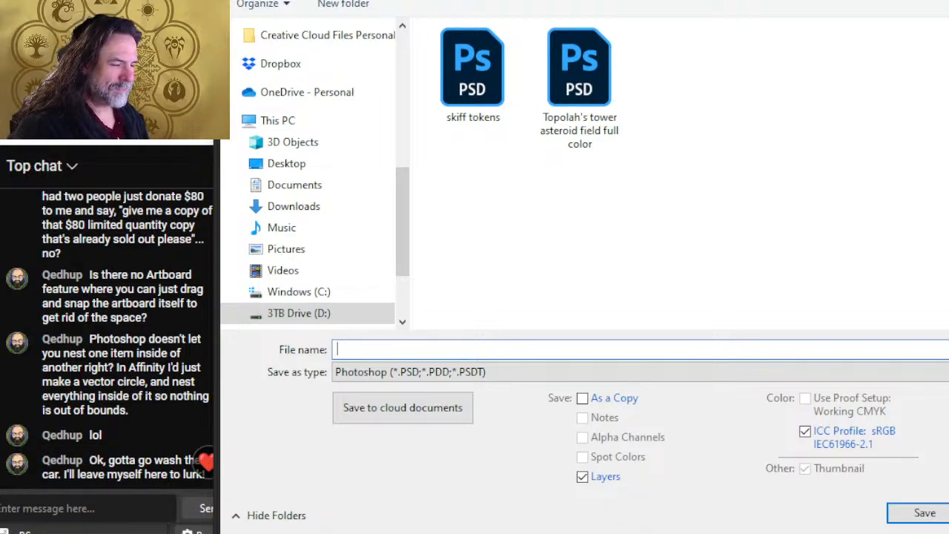
pyautogui.write('scavver and kindori tokens')
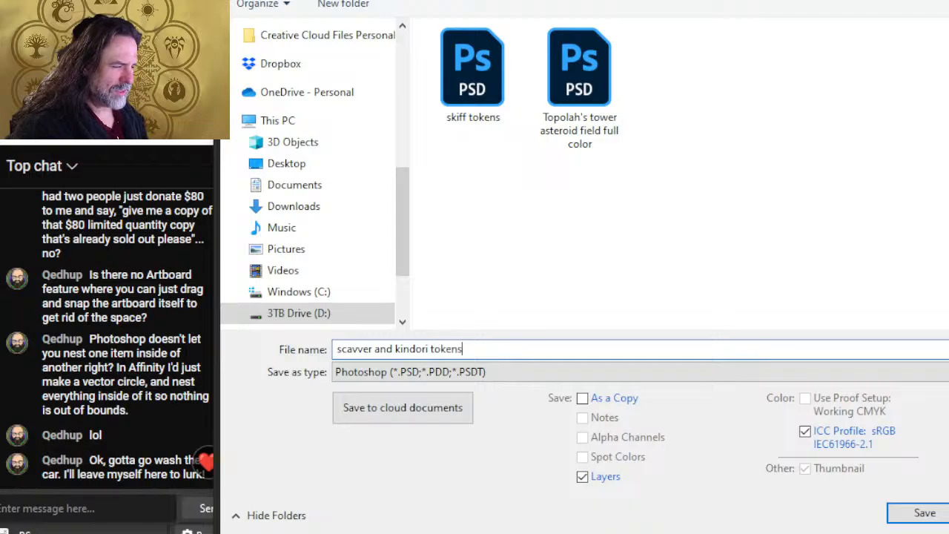
pyautogui.press('Return')
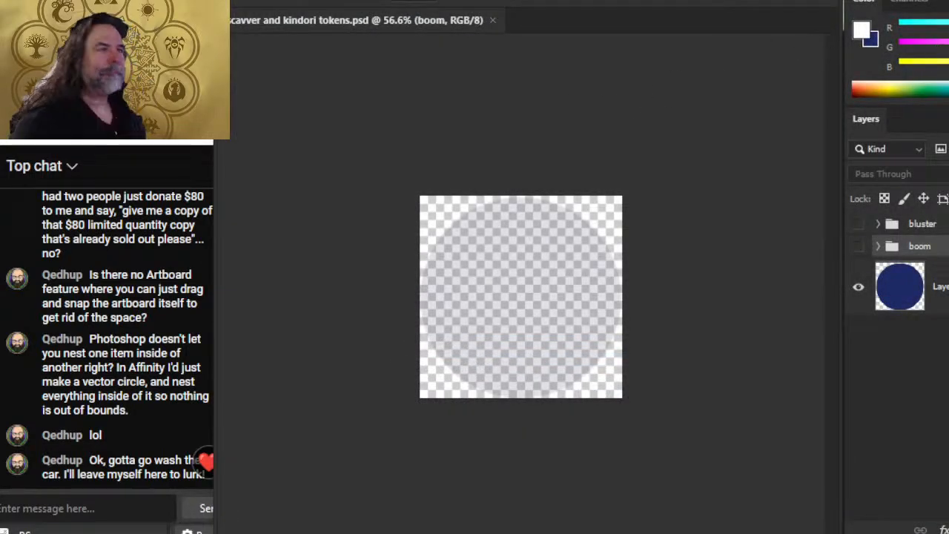
# Open the creature tokens Photoshop file from the creatures folder
pyautogui.click(252, 0)
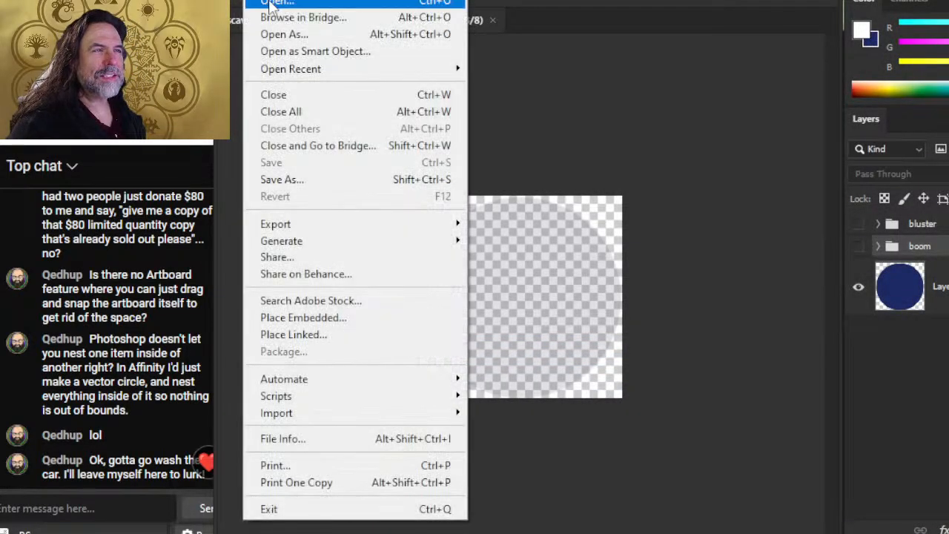
pyautogui.click(270, 3)
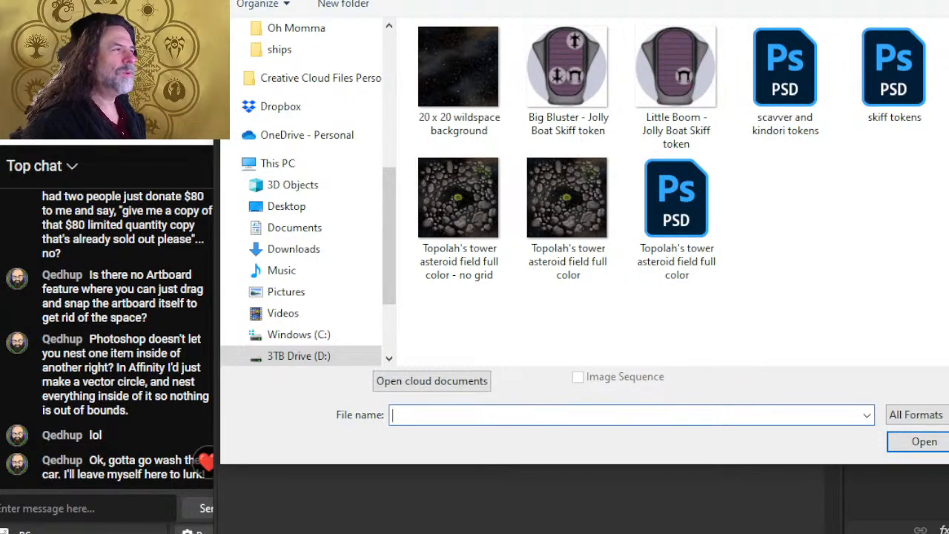
pyautogui.hotkey('alt', 'Up')
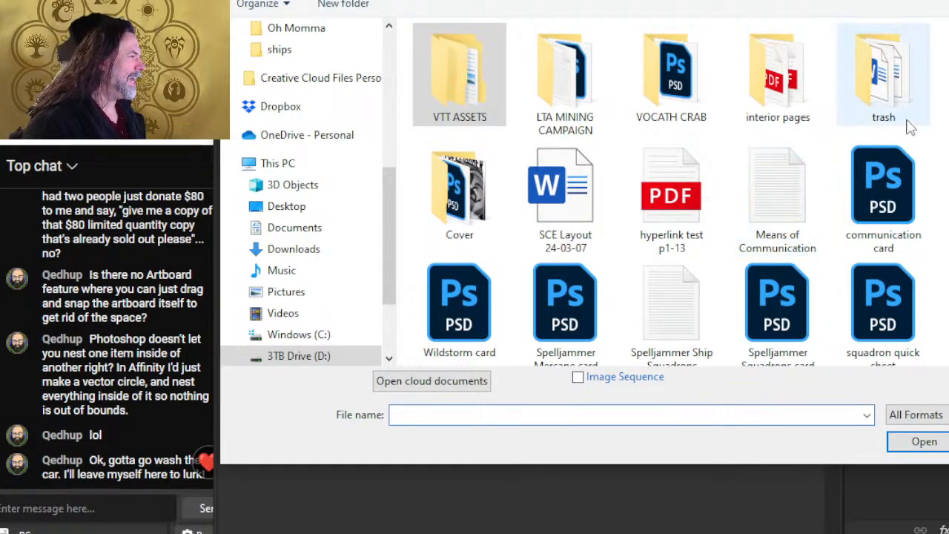
pyautogui.doubleClick(945, 74)
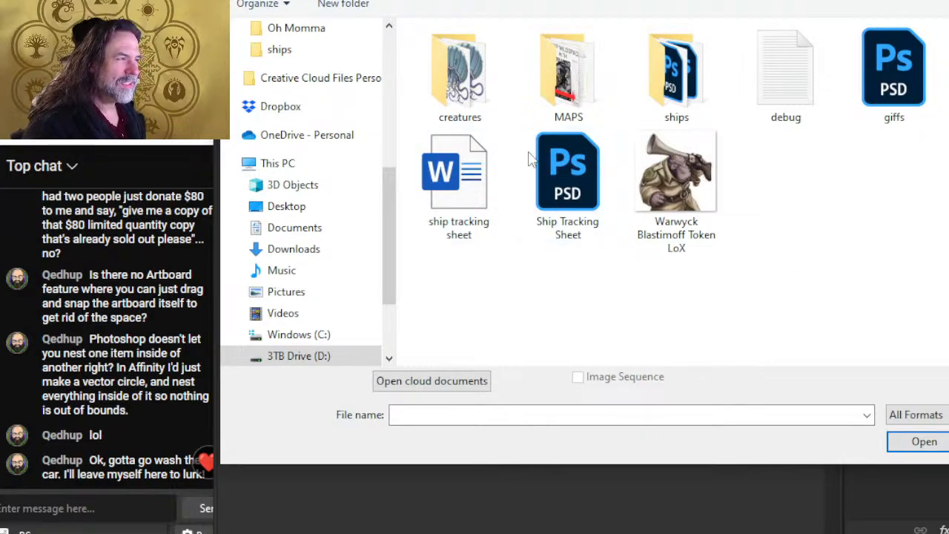
pyautogui.doubleClick(483, 107)
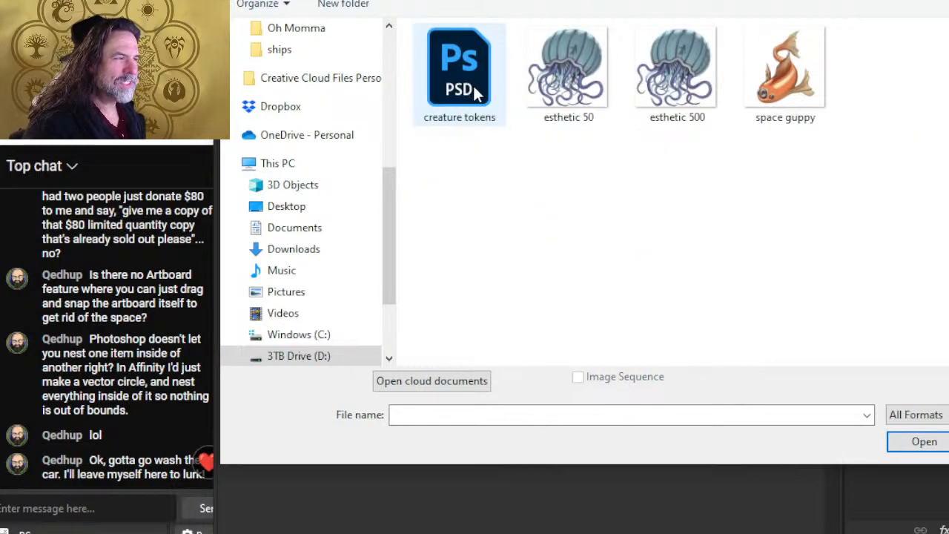
pyautogui.click(474, 89)
pyautogui.doubleClick(474, 89)
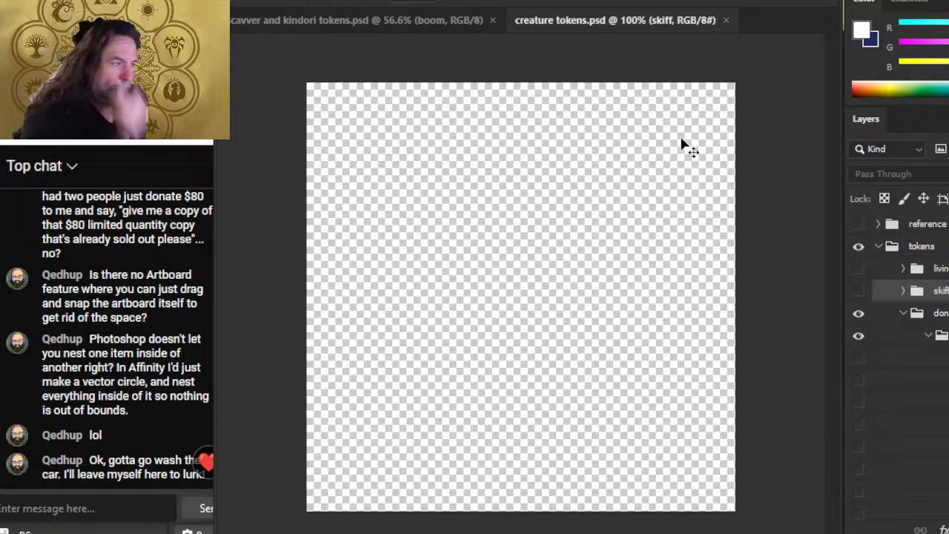
# Find the void scavver artwork among the hidden groups in creature tokens.psd and make it visible
pyautogui.scroll(-1, 902, 293)
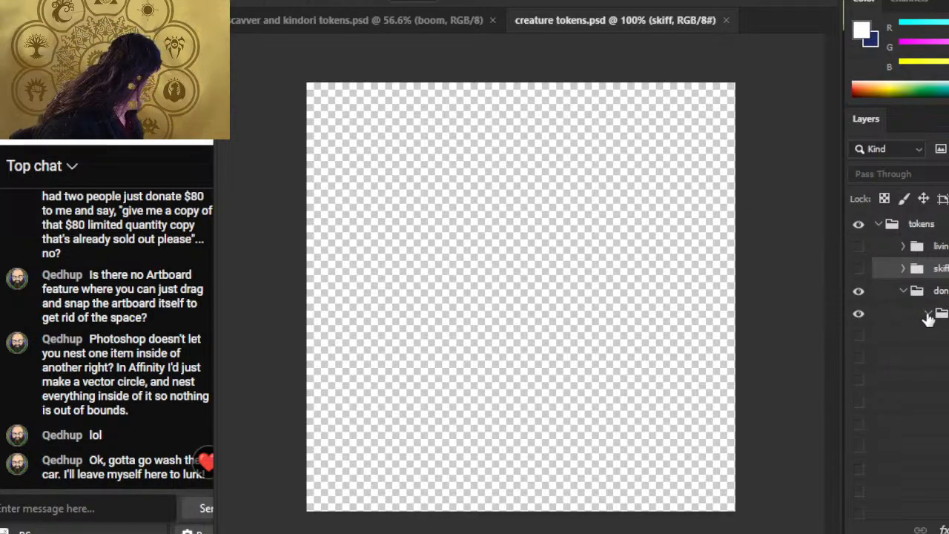
pyautogui.scroll(-2, 924, 316)
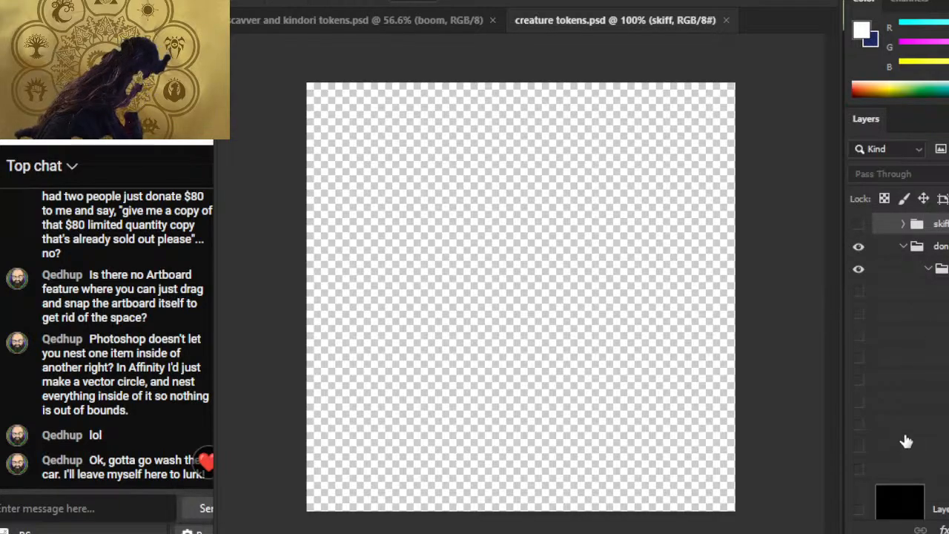
pyautogui.click(948, 433)
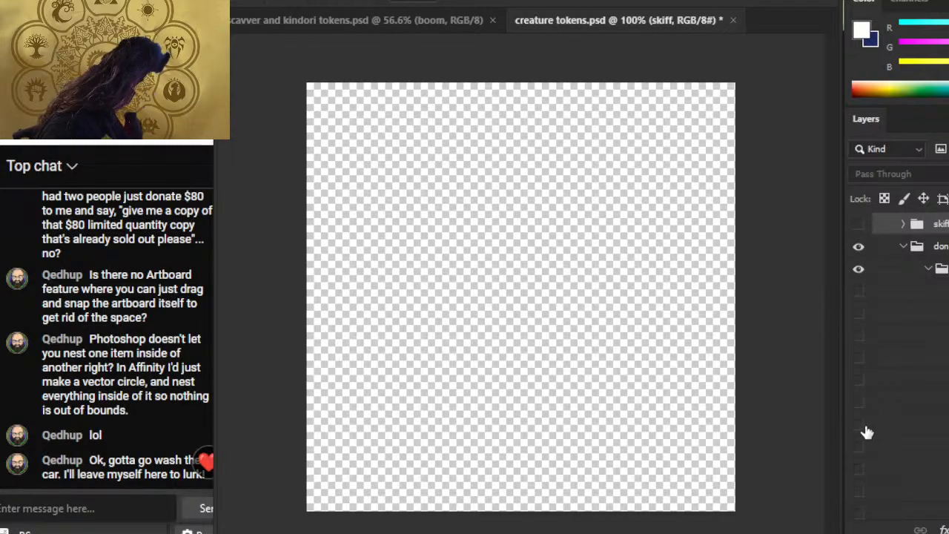
pyautogui.click(859, 424)
pyautogui.scroll(-2, 928, 326)
pyautogui.scroll(-2, 928, 327)
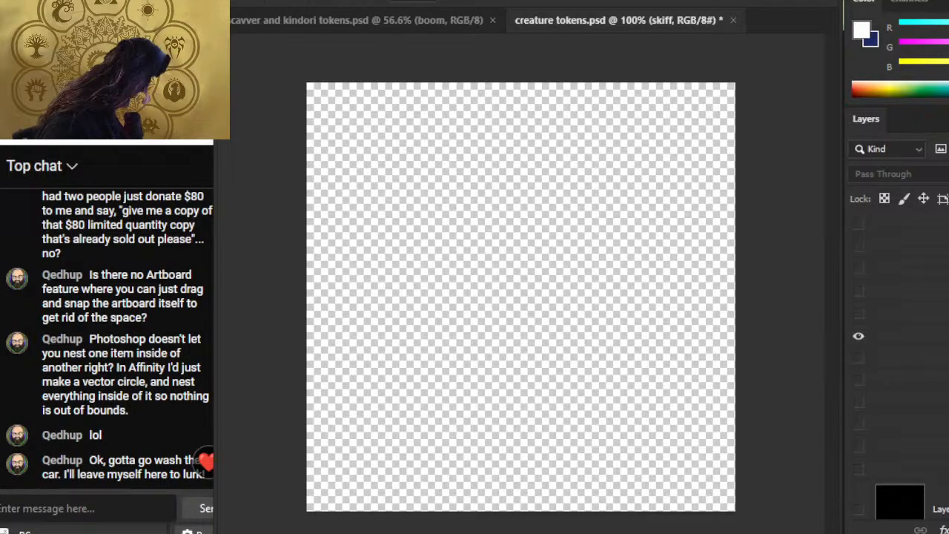
pyautogui.click(859, 427)
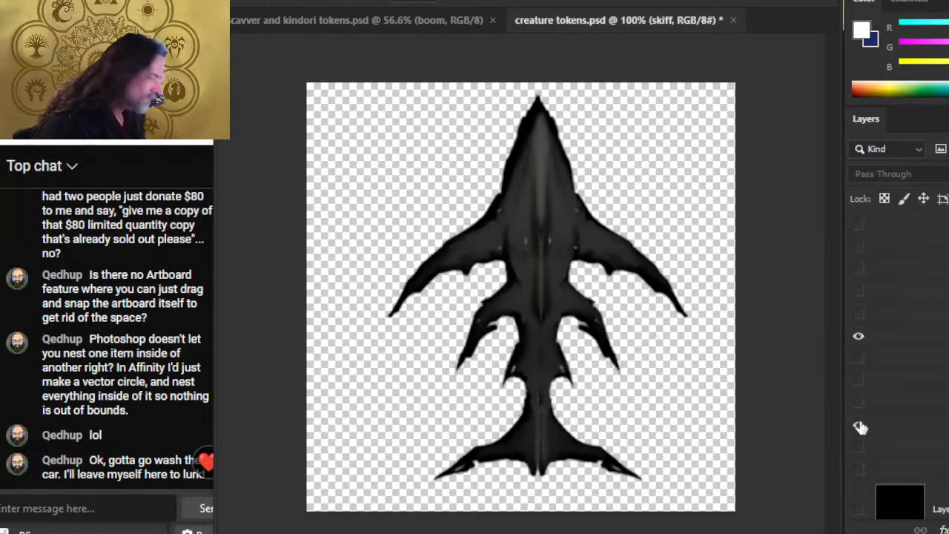
# Duplicate the void scavver group into scavver and kindori tokens.psd, keeping the name "void scavver"
pyautogui.click(932, 424)
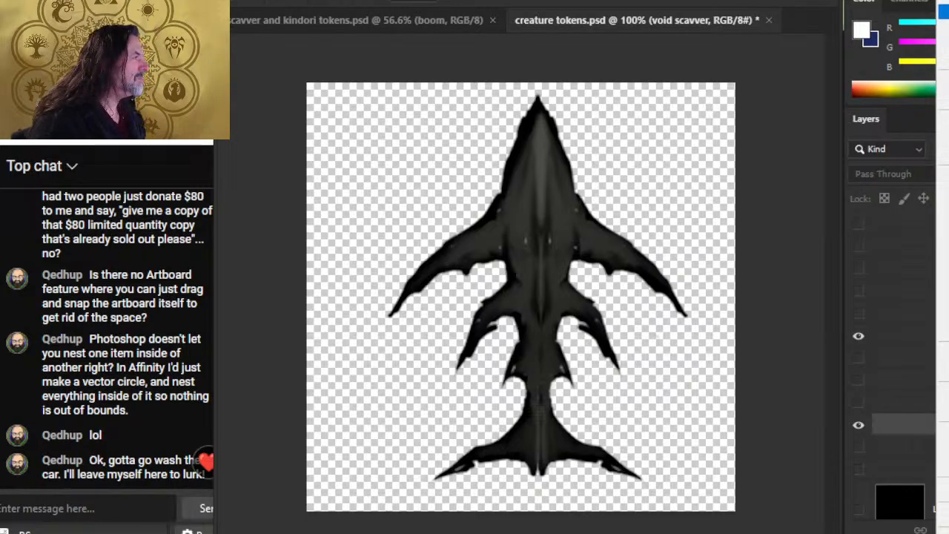
pyautogui.click(943, 11)
pyautogui.click(582, 152)
pyautogui.click(579, 165)
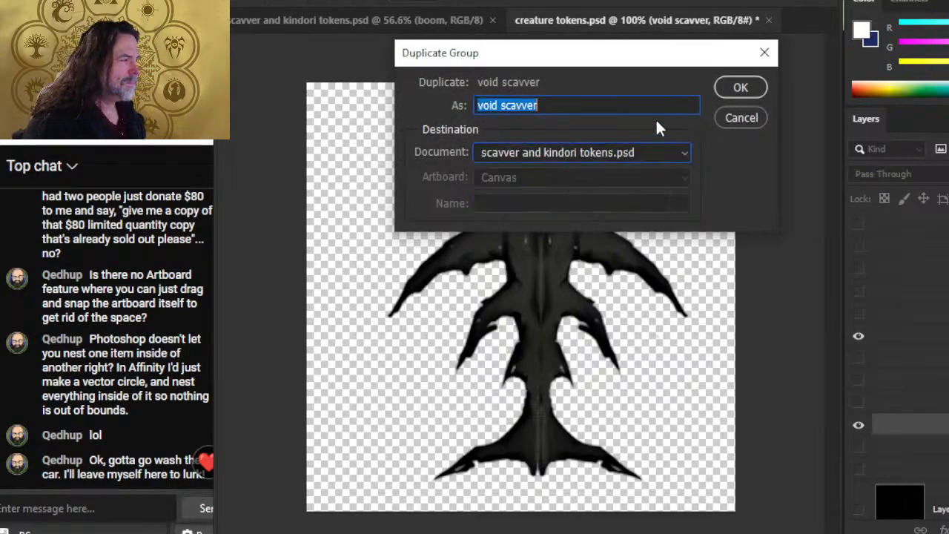
pyautogui.click(742, 87)
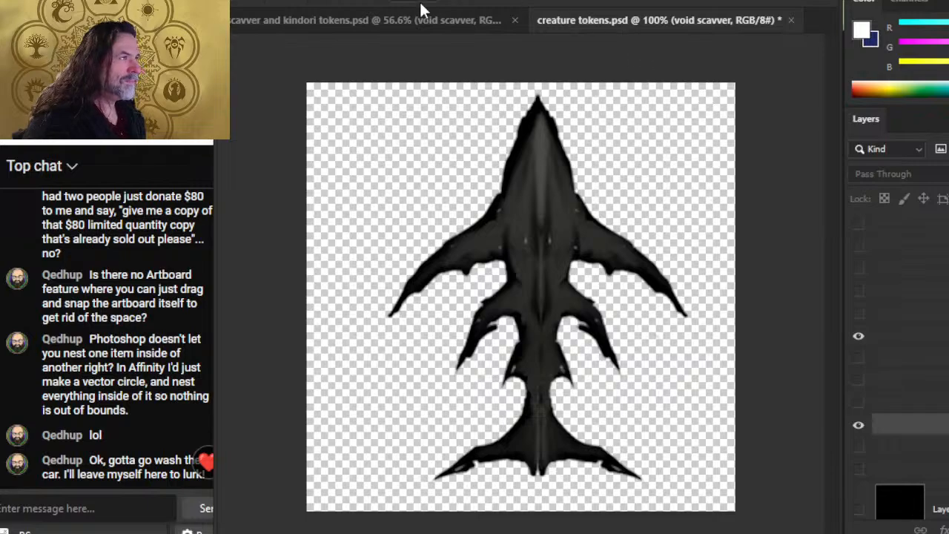
# In scavver and kindori tokens.psd, center the void scavver over the circle and scale it down to fit inside
pyautogui.click(435, 20)
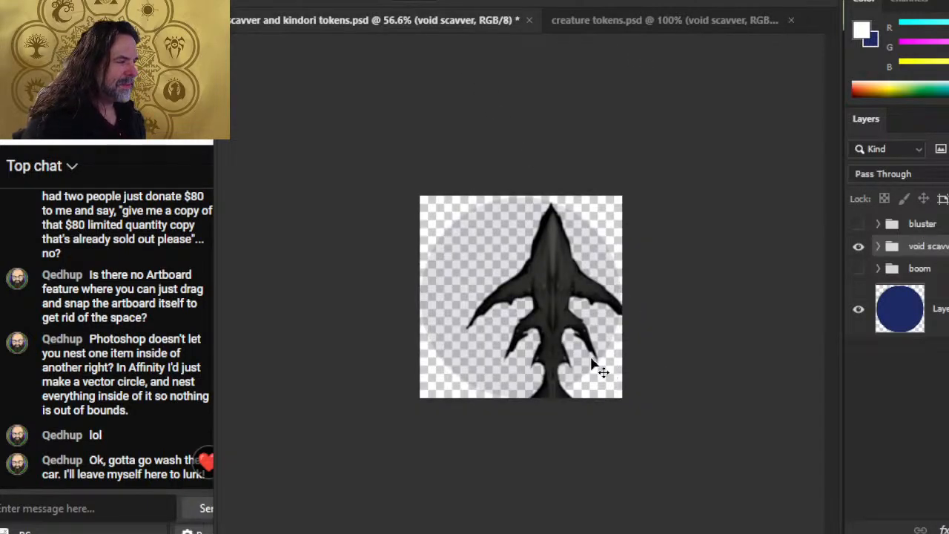
pyautogui.moveTo(591, 362); pyautogui.dragTo(564, 339)
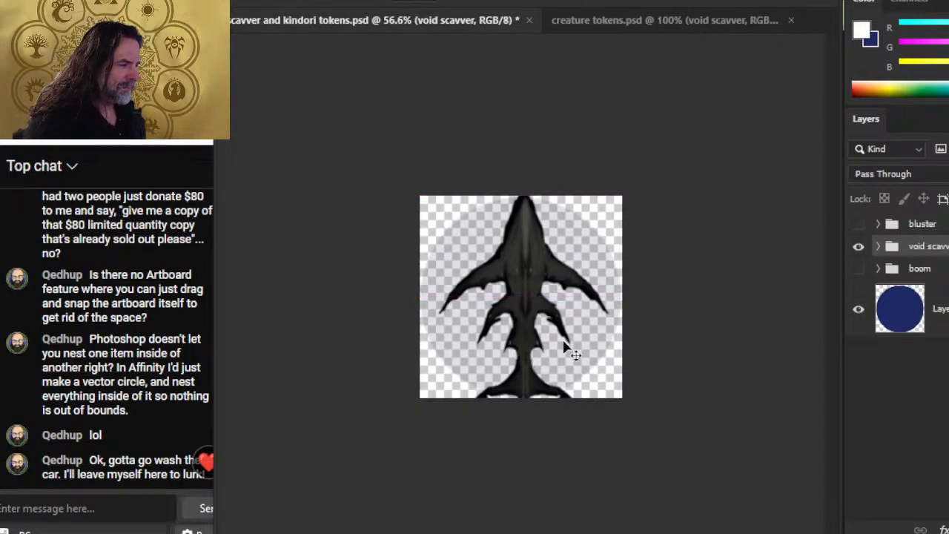
pyautogui.rightClick(547, 284)
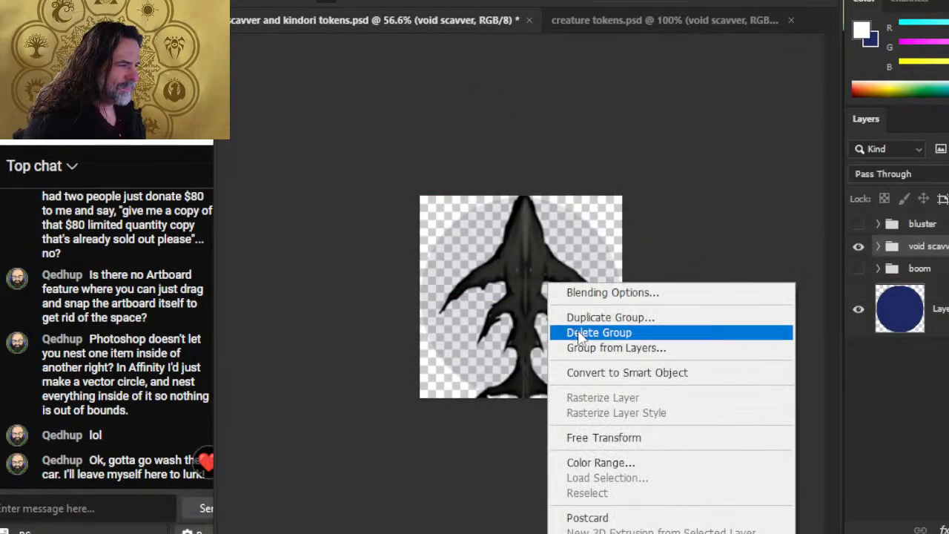
pyautogui.click(635, 437)
pyautogui.moveTo(524, 184); pyautogui.dragTo(523, 207)
pyautogui.moveTo(538, 345)
pyautogui.mouseDown()
pyautogui.moveTo(533, 331)
pyautogui.moveTo(535, 338)
pyautogui.mouseUp()
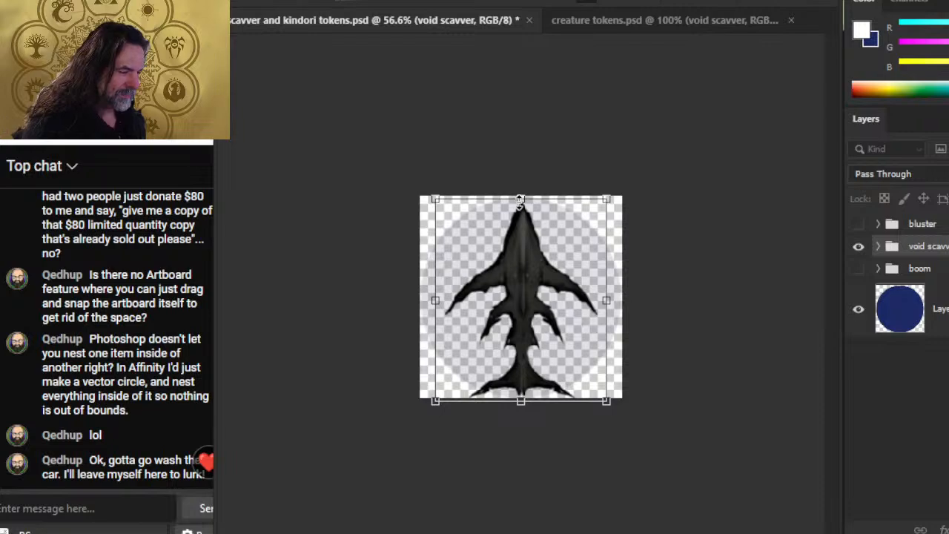
pyautogui.moveTo(520, 202); pyautogui.dragTo(520, 215)
pyautogui.moveTo(536, 282); pyautogui.dragTo(537, 267)
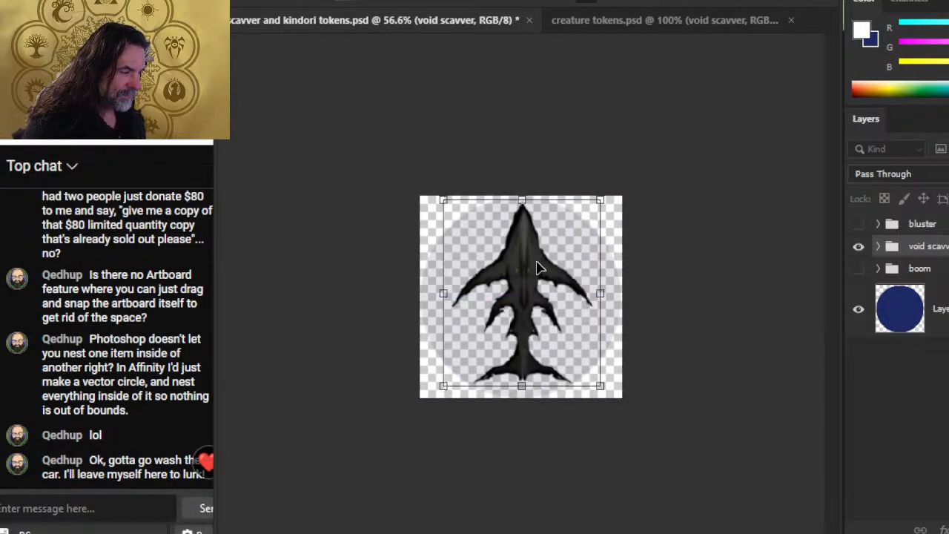
pyautogui.press('Return')
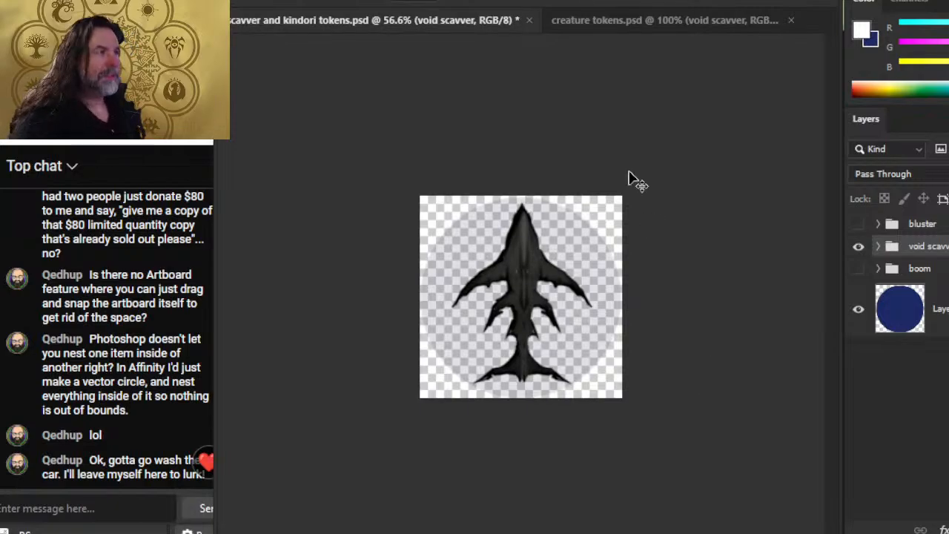
# In creature tokens.psd, hide the scavvers group and show the kindori group
pyautogui.click(599, 22)
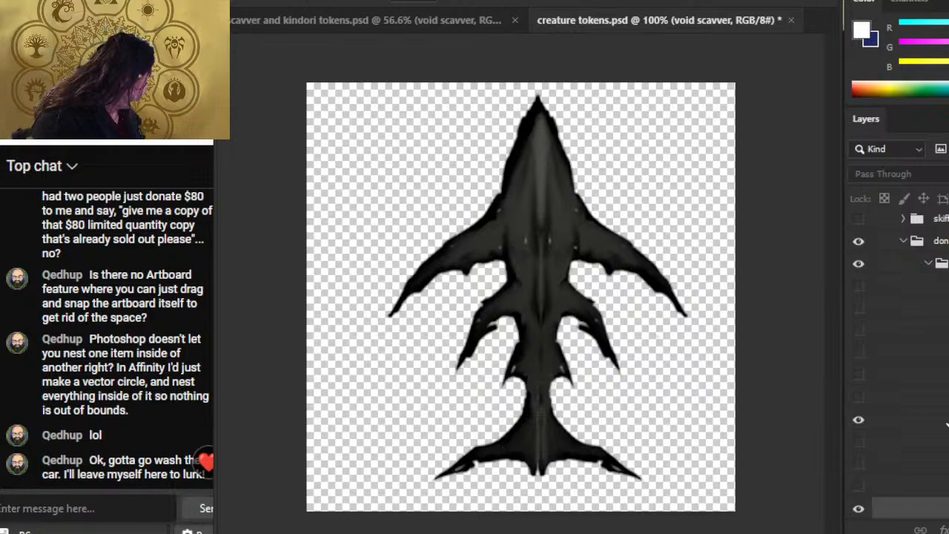
pyautogui.click(904, 420)
pyautogui.click(857, 420)
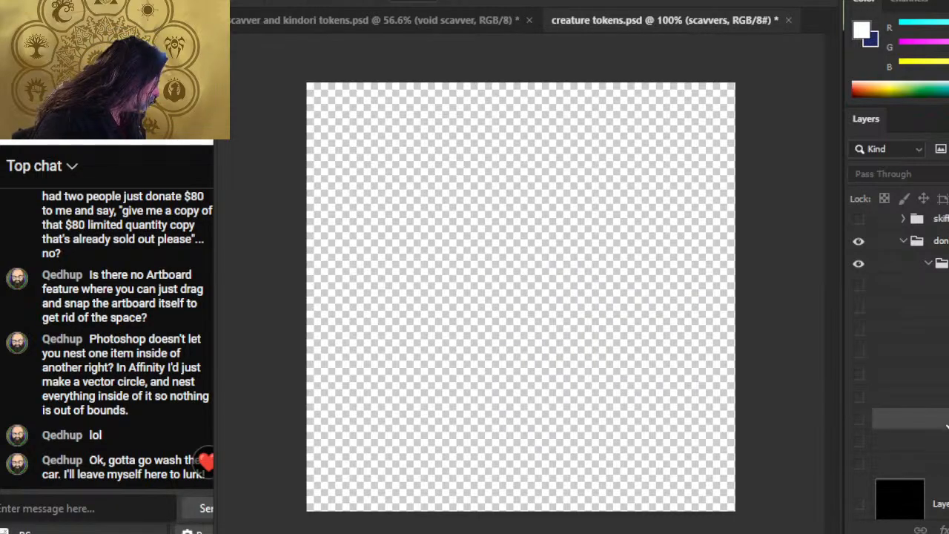
pyautogui.click(858, 331)
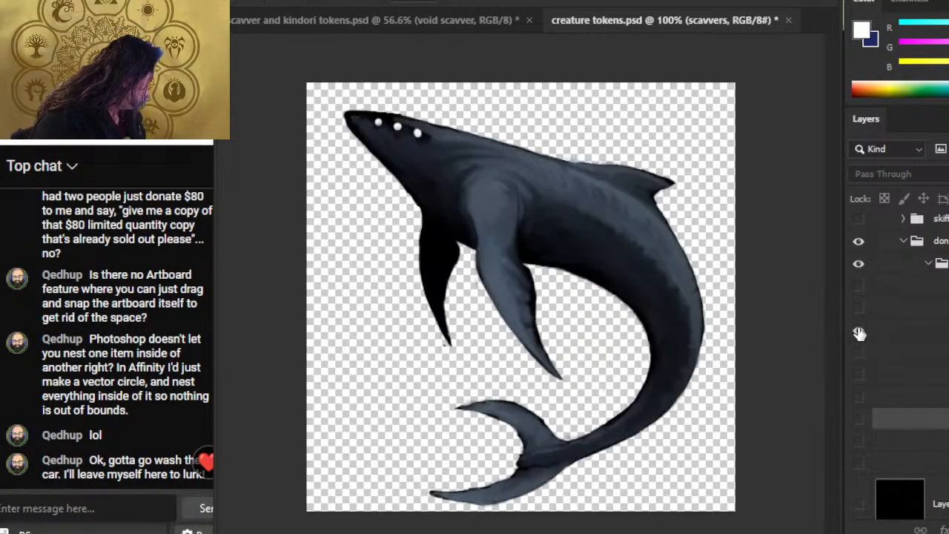
# Duplicate the kindori group into scavver and kindori tokens.psd under the name "kindori"
pyautogui.click(927, 331)
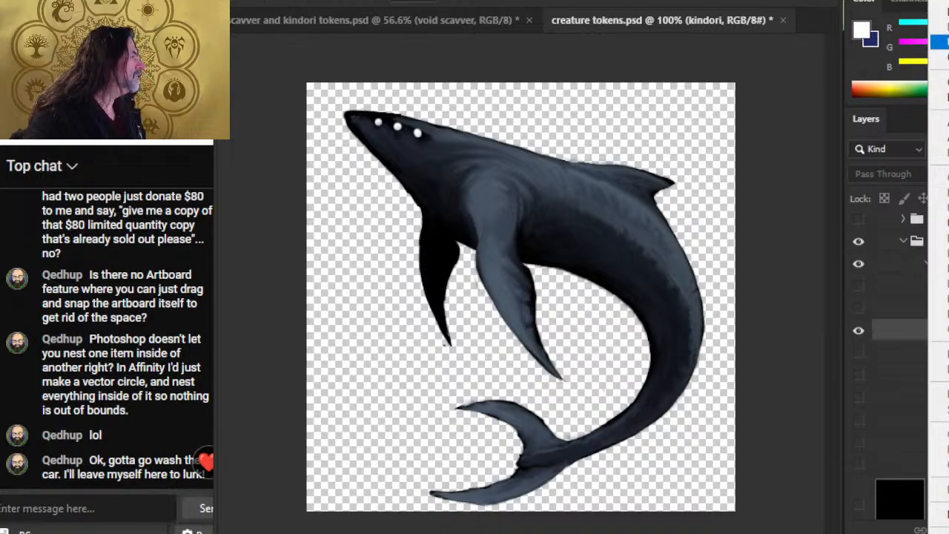
pyautogui.click(938, 12)
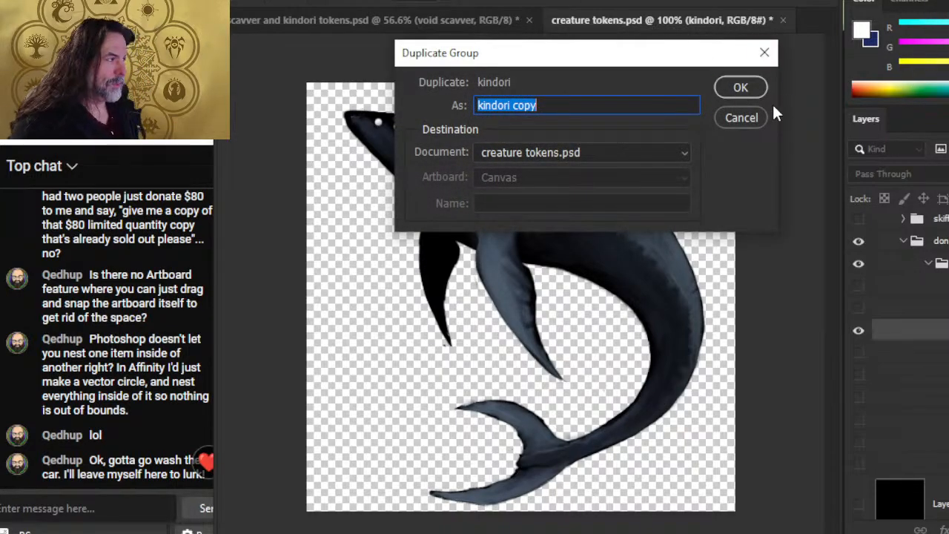
pyautogui.click(626, 152)
pyautogui.click(610, 171)
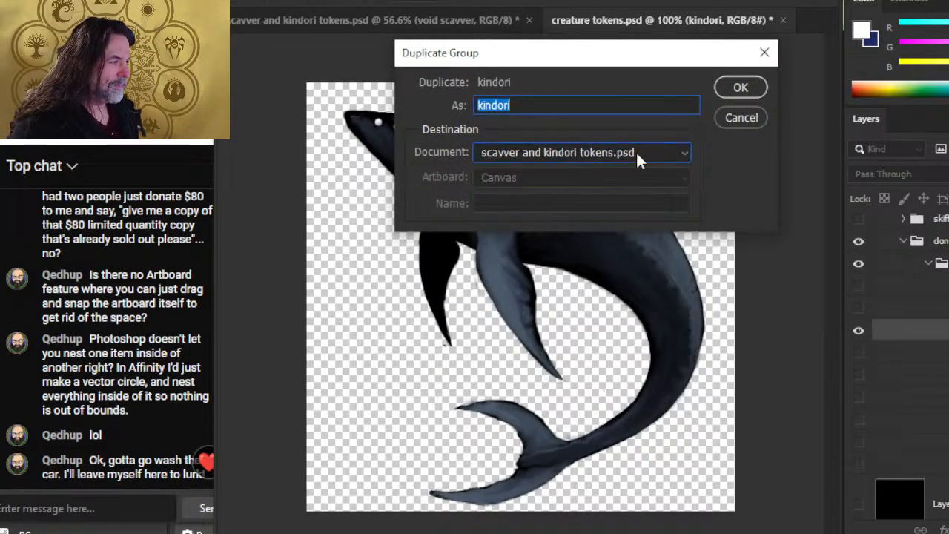
pyautogui.click(742, 87)
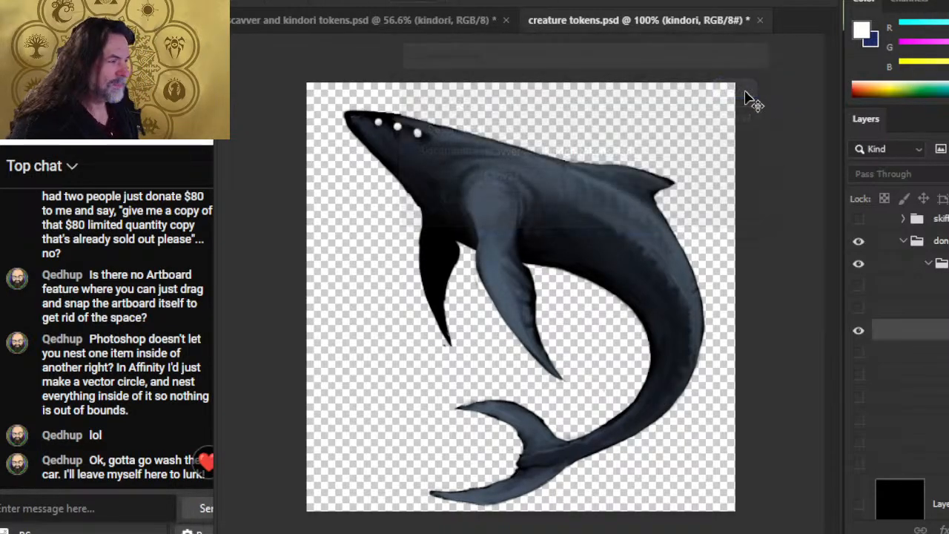
# In scavver and kindori tokens.psd, hide the void scavver group and scale the kindori down to fit within the circle
pyautogui.click(450, 19)
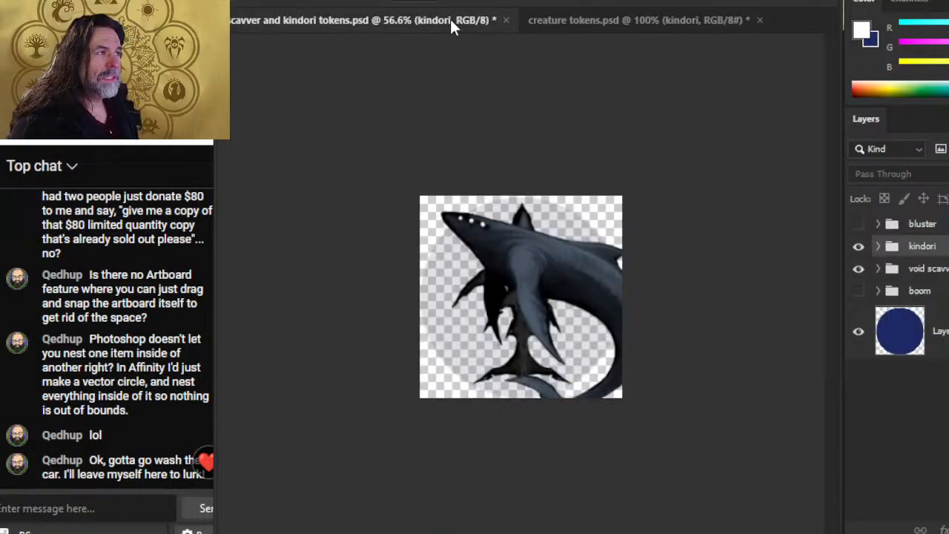
pyautogui.click(858, 268)
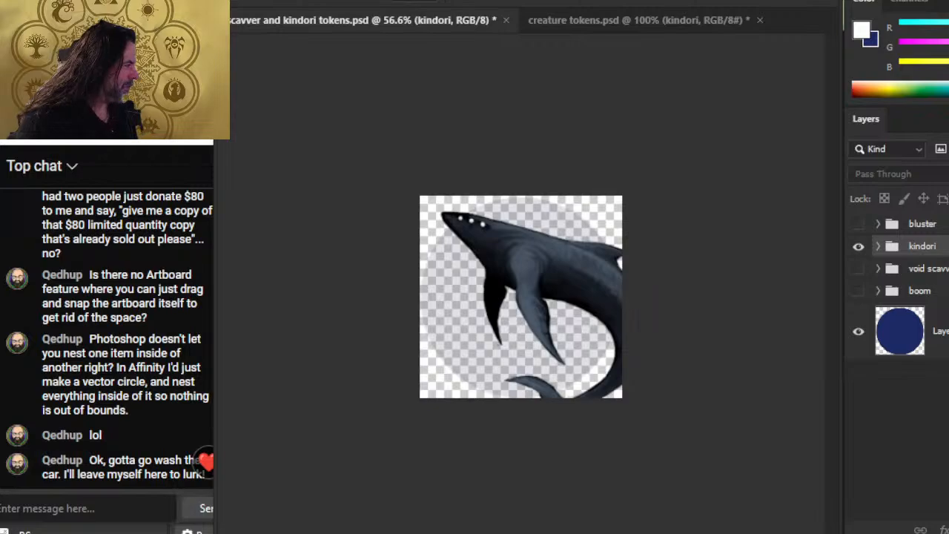
pyautogui.moveTo(507, 333); pyautogui.dragTo(486, 327)
pyautogui.rightClick(497, 296)
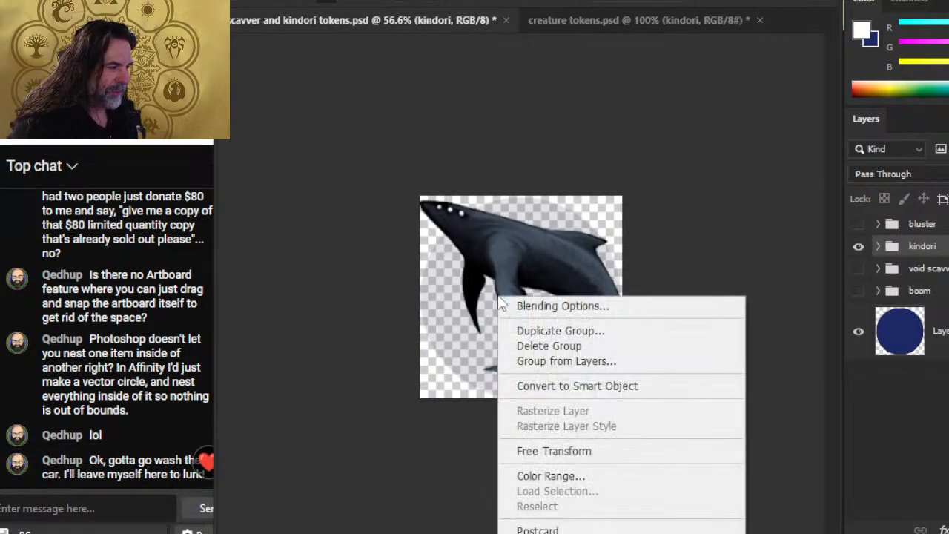
pyautogui.click(561, 457)
pyautogui.moveTo(409, 191); pyautogui.dragTo(441, 223)
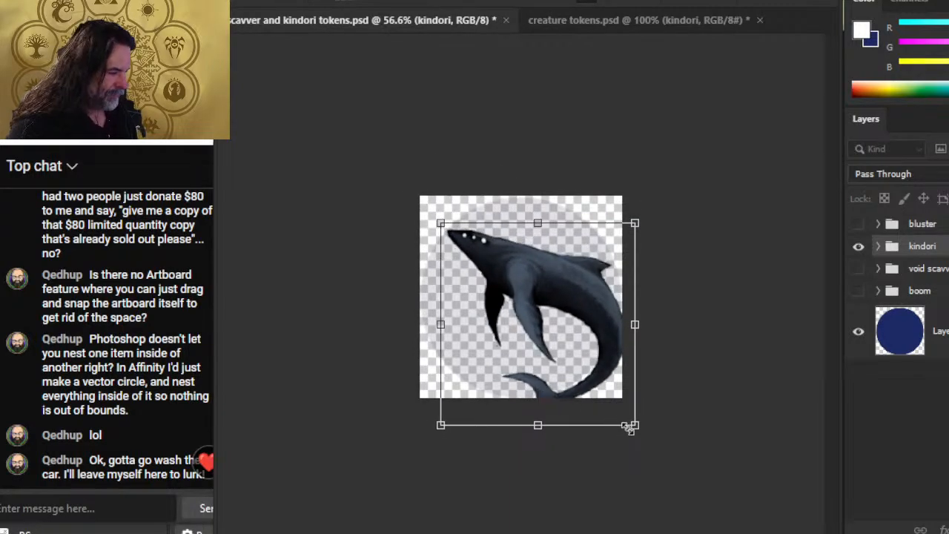
pyautogui.moveTo(634, 428); pyautogui.dragTo(603, 402)
pyautogui.press('Return')
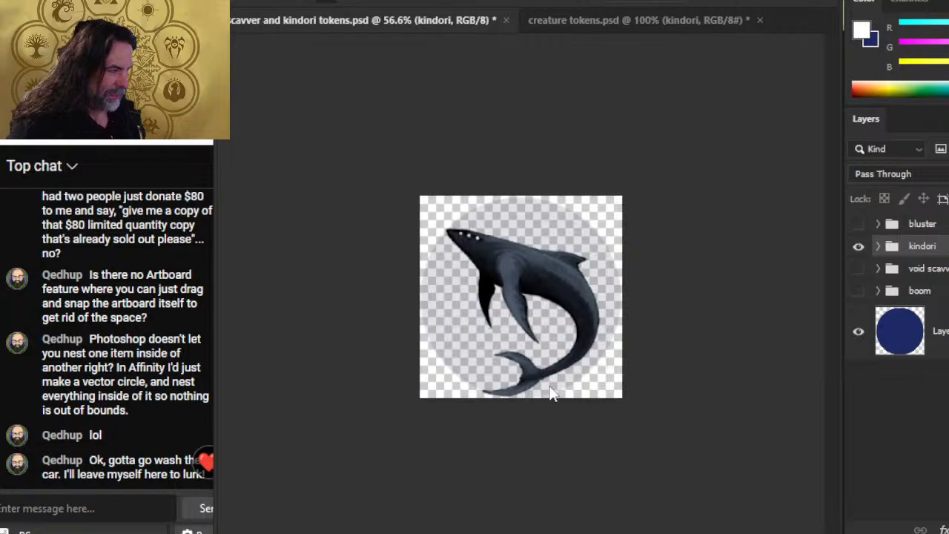
# Nudge the kindori slightly to the right to center it within the circle
pyautogui.press('Right')
pyautogui.press('Right')
pyautogui.press('Right')
pyautogui.press('Right')
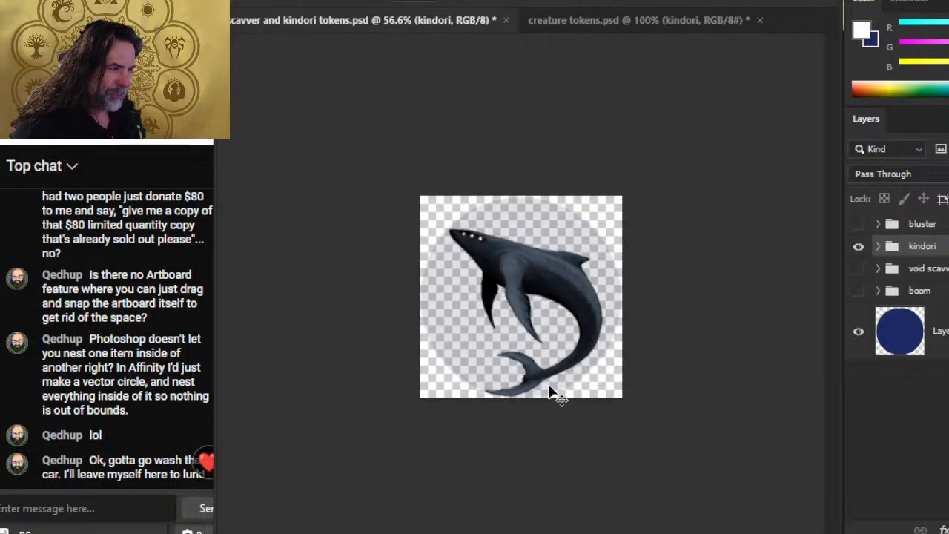
pyautogui.press('Right')
pyautogui.press('Right')
pyautogui.press('Right')
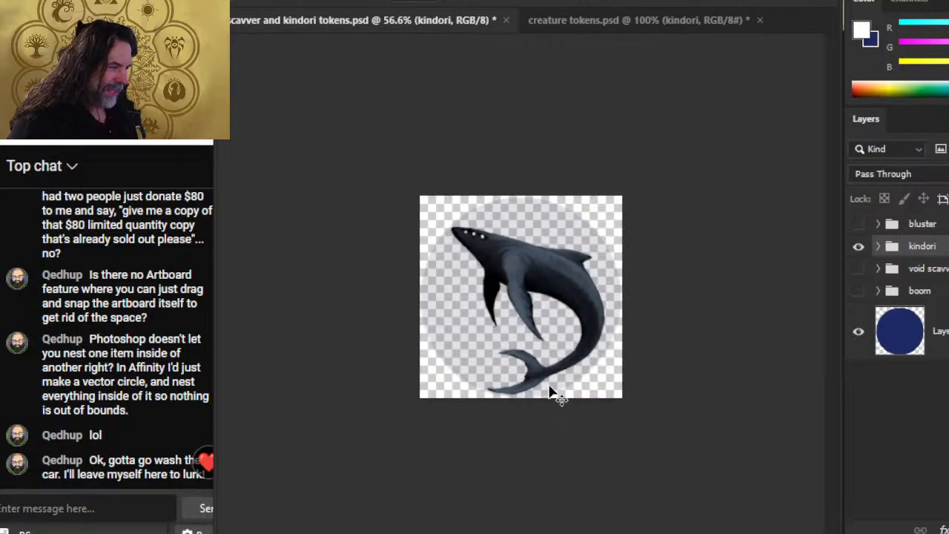
pyautogui.press('Right')
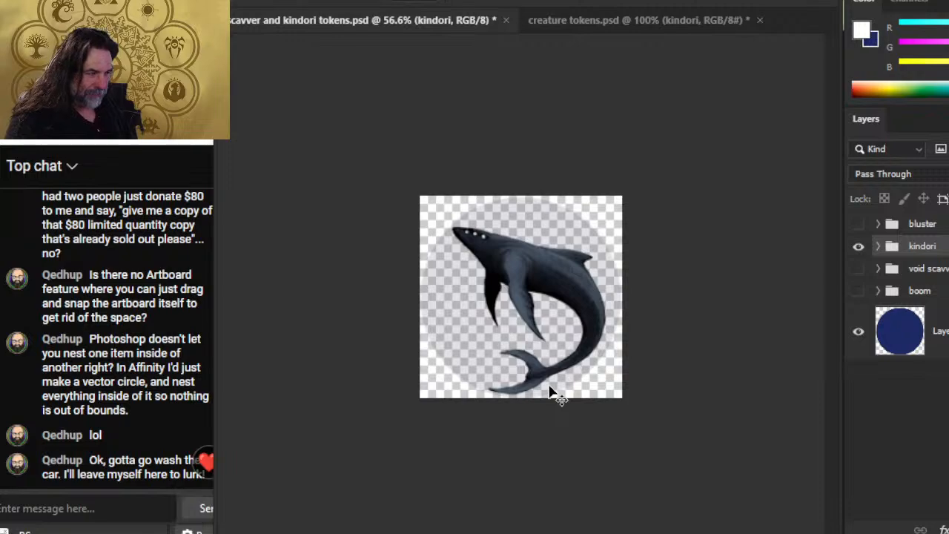
# Nudge the kindori slightly right and up to center it within the circle
pyautogui.press('Right')
pyautogui.press('Up')
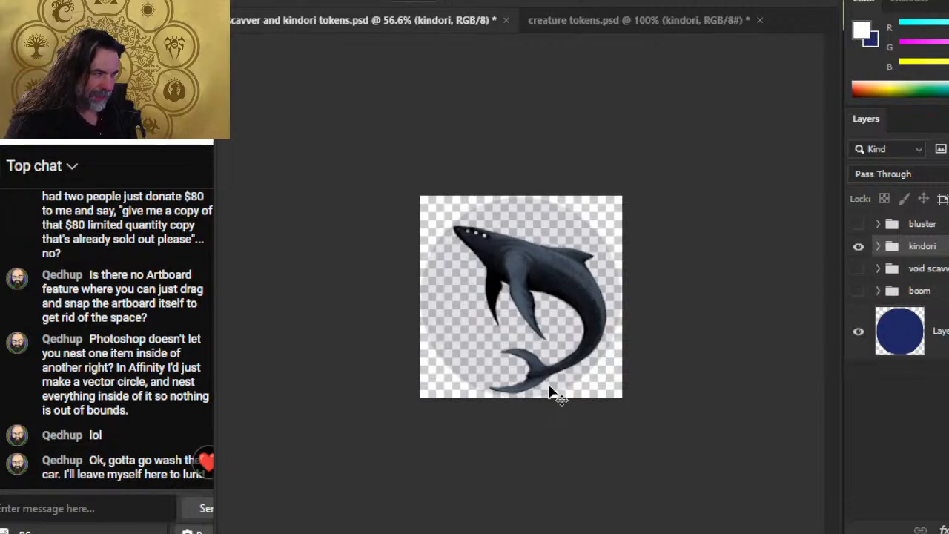
pyautogui.press('Right')
pyautogui.press('Up')
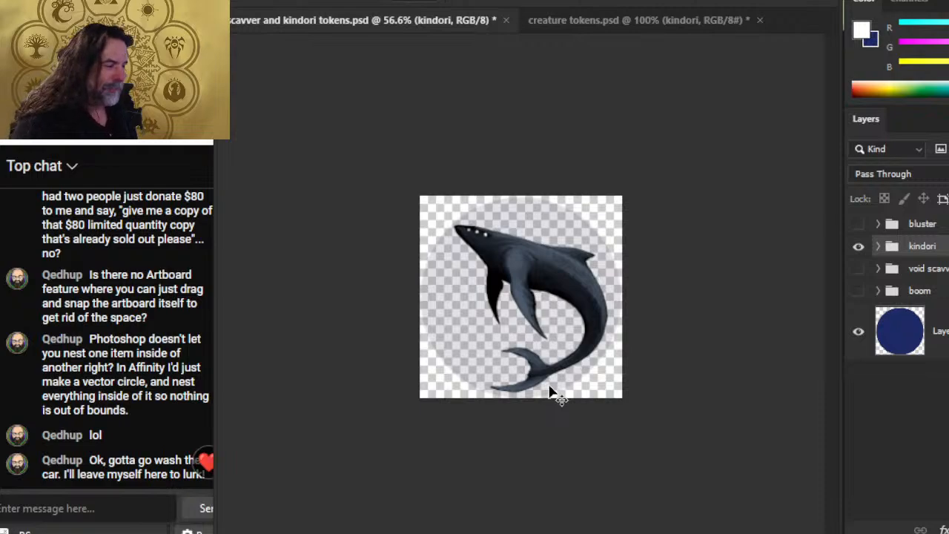
pyautogui.press('Right')
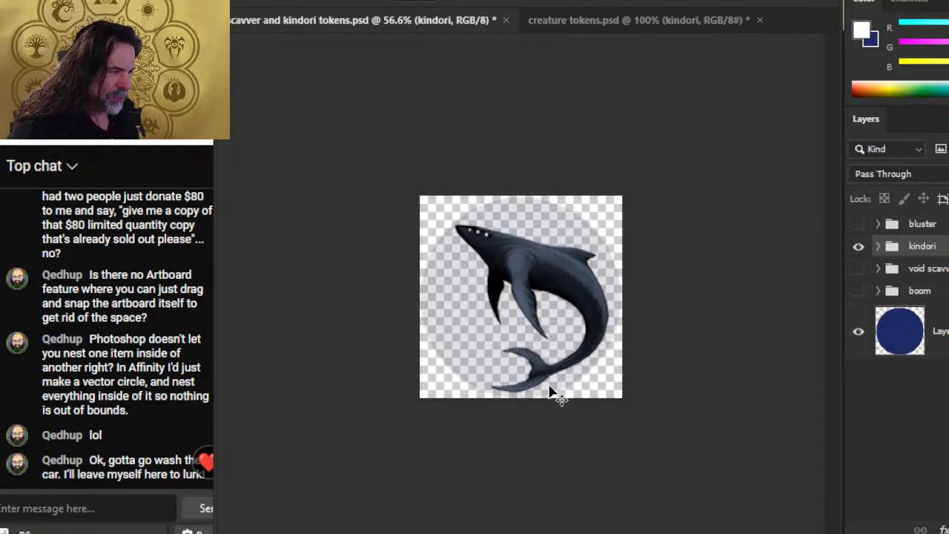
pyautogui.press('Up')
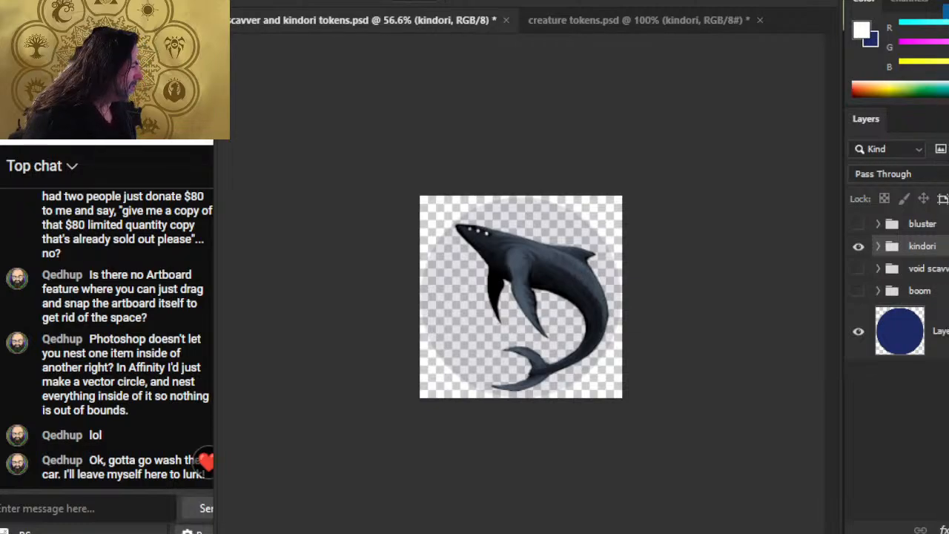
# Duplicate the kindori group as "kindori copy" and save scavver and kindori tokens.psd
pyautogui.press('Return')
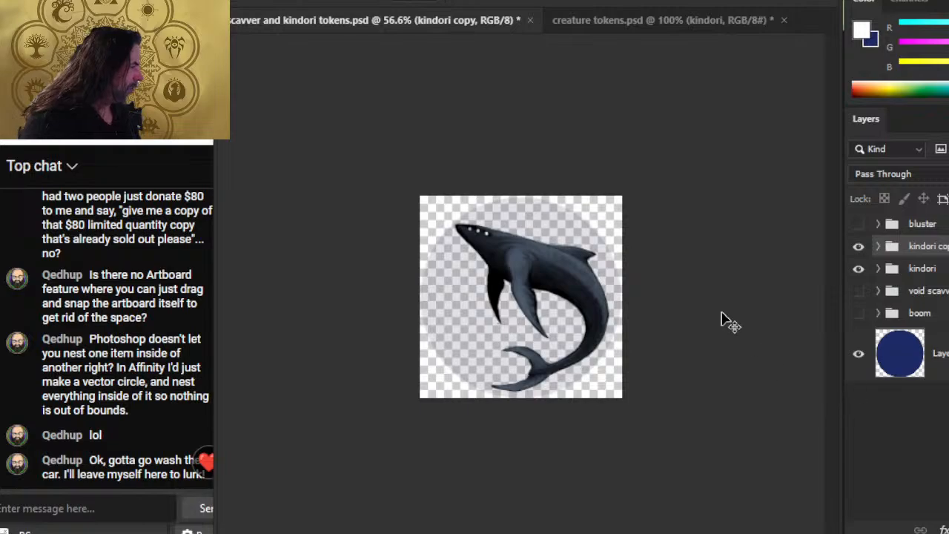
pyautogui.click(254, 1)
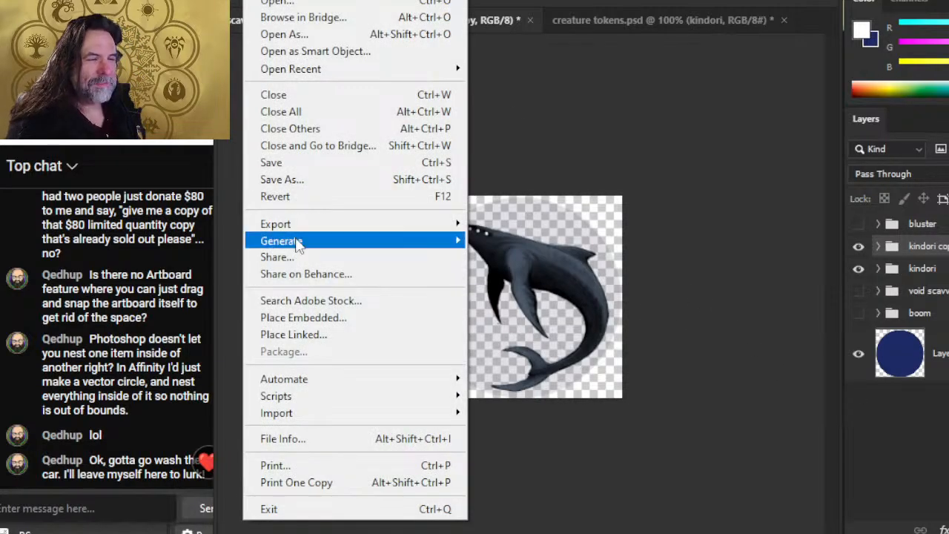
pyautogui.click(300, 164)
# Start saving a copy of the token on the computer in PNG format
pyautogui.click(254, 1)
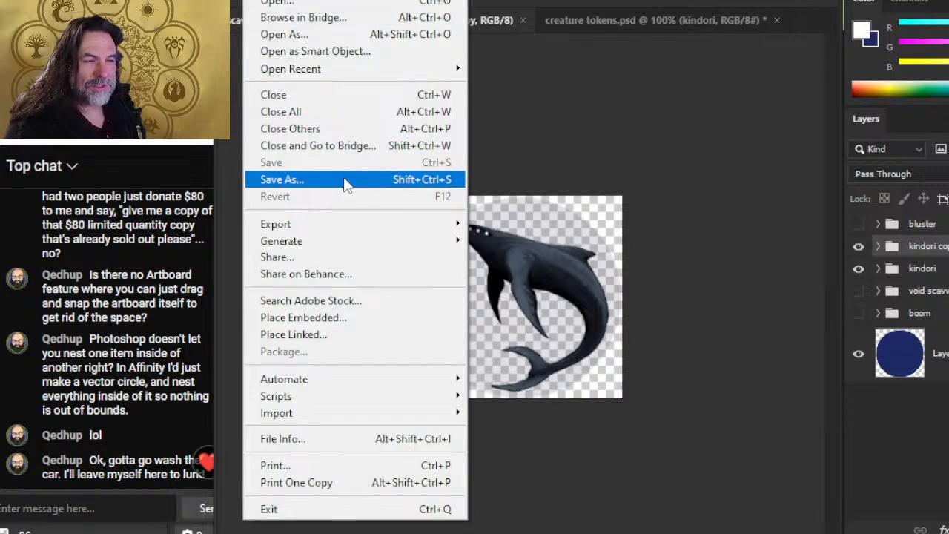
pyautogui.click(345, 299)
pyautogui.click(723, 427)
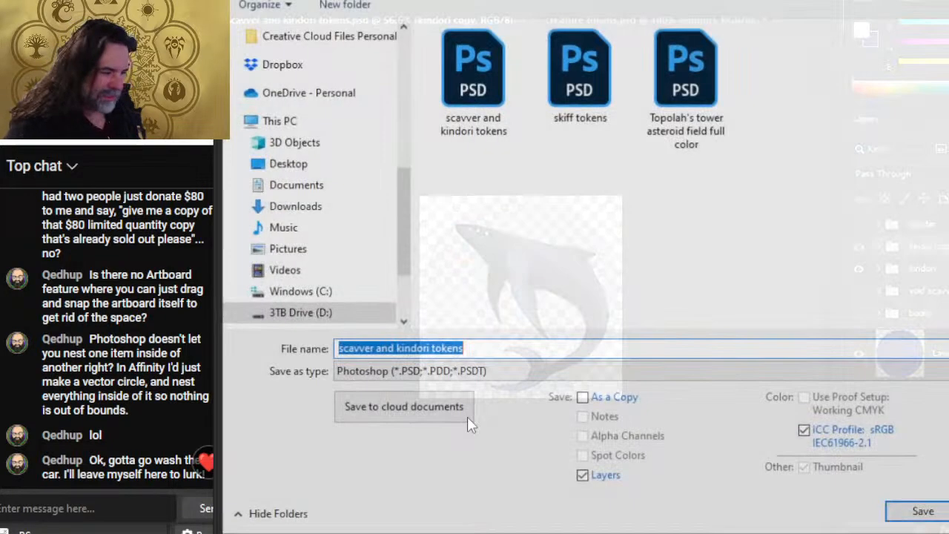
pyautogui.click(439, 376)
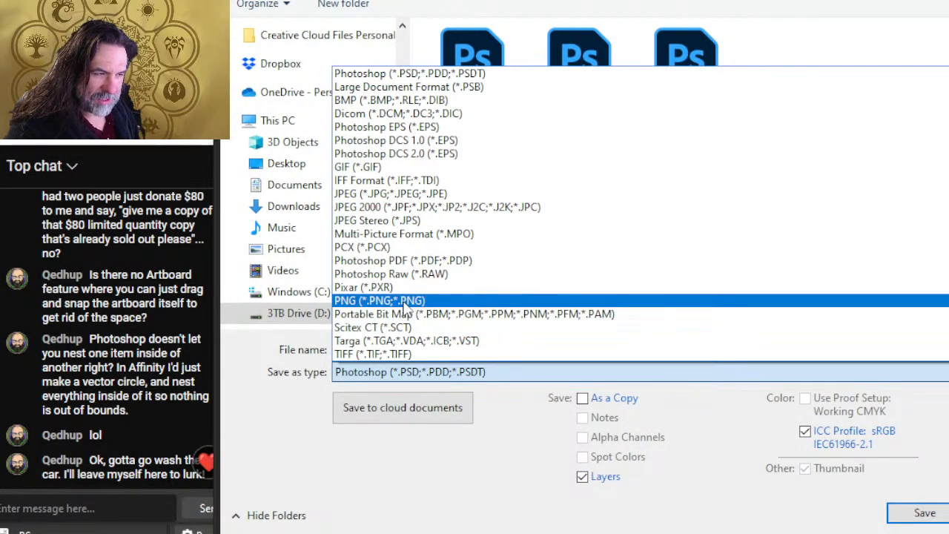
pyautogui.click(404, 194)
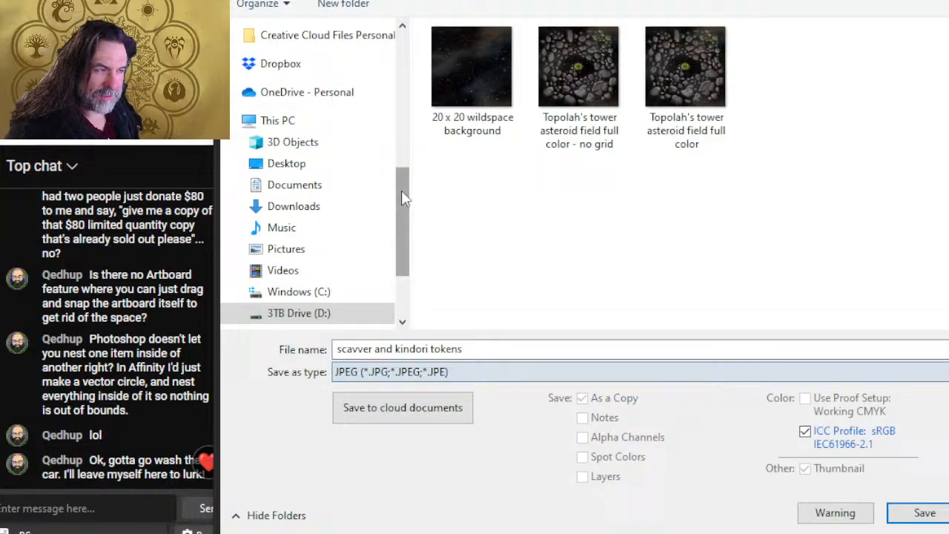
pyautogui.click(478, 348)
pyautogui.click(486, 373)
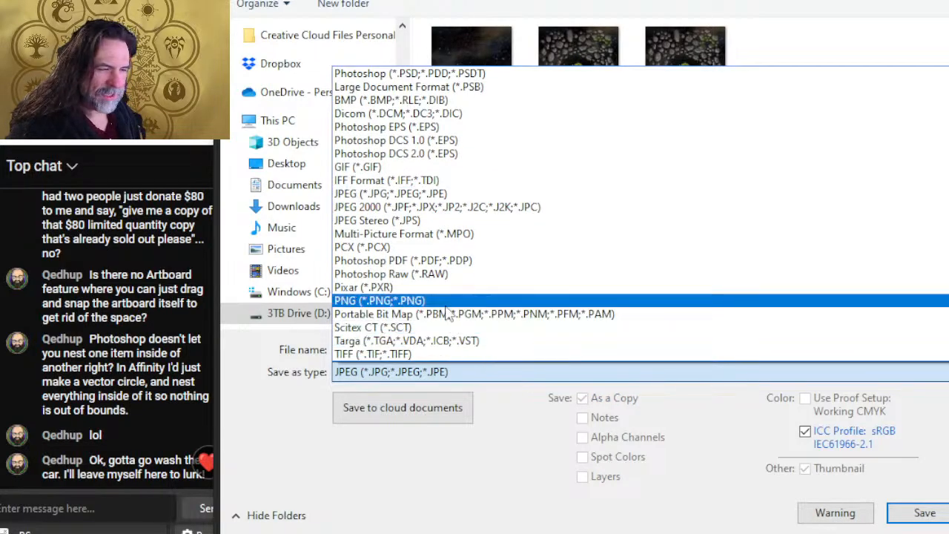
pyautogui.click(447, 310)
# Name the PNG "kindori left token" and save it with the smallest file size option
pyautogui.click(485, 349)
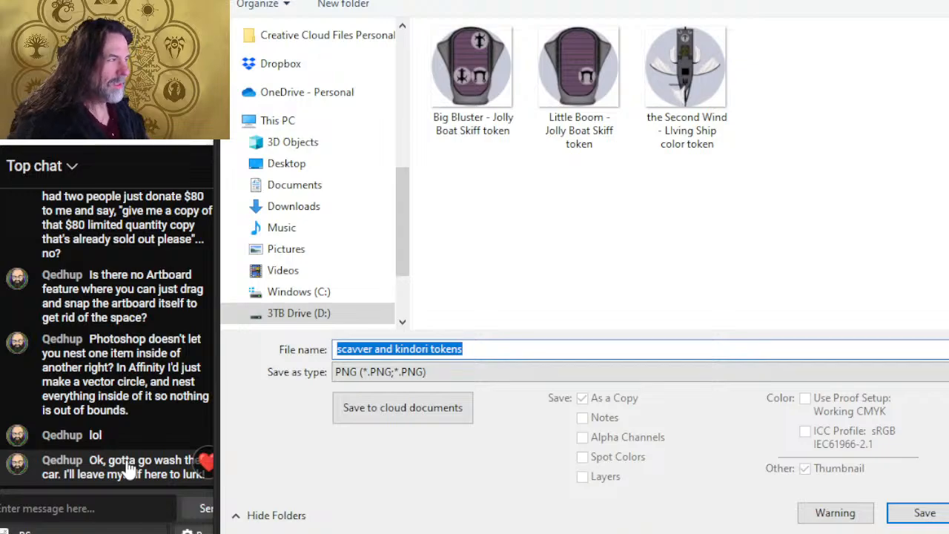
pyautogui.write('s')
pyautogui.press('BackSpace')
pyautogui.write('k')
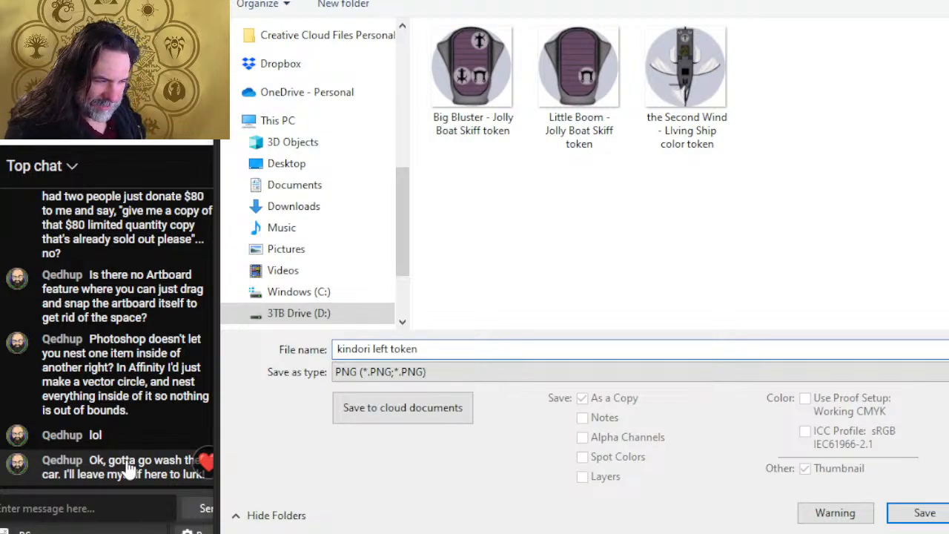
pyautogui.press('Return')
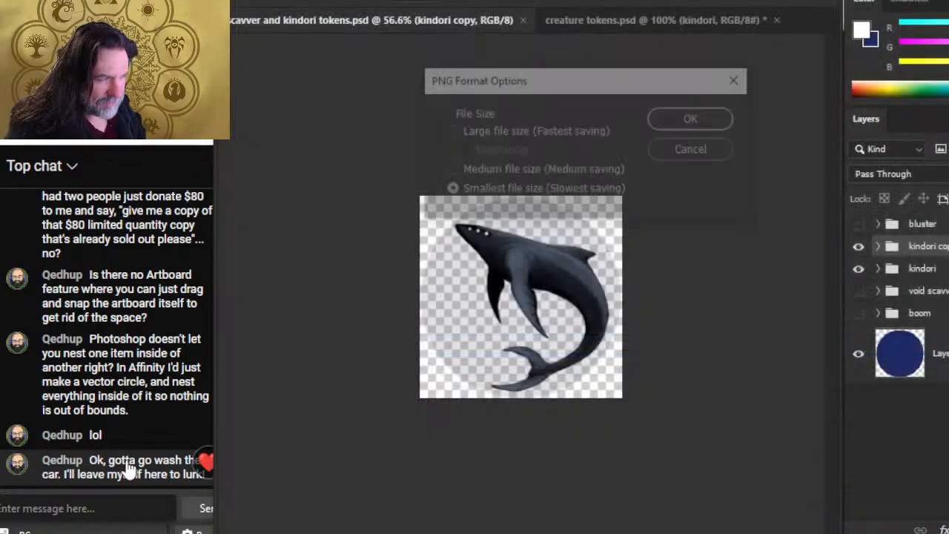
pyautogui.click(694, 119)
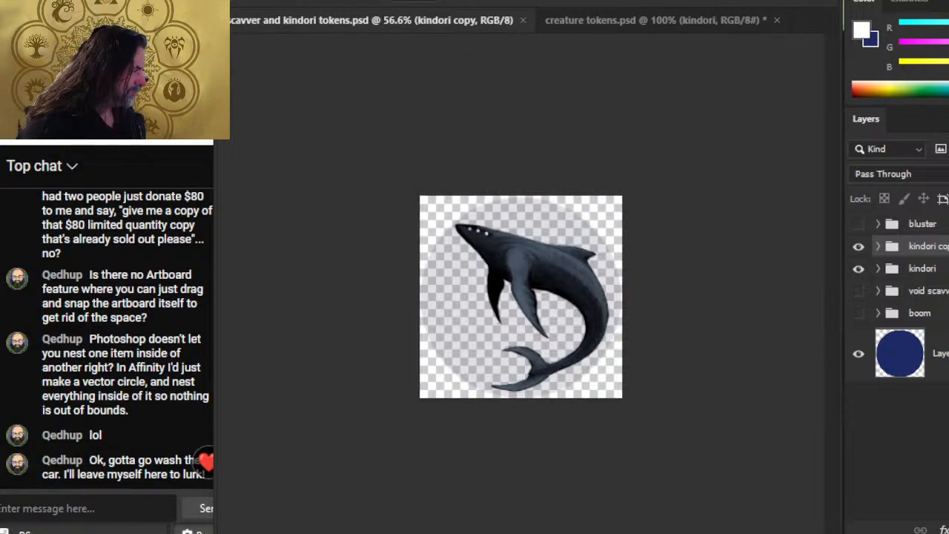
# Hide the original kindori group and flip the kindori copy horizontally
pyautogui.click(859, 269)
pyautogui.rightClick(552, 299)
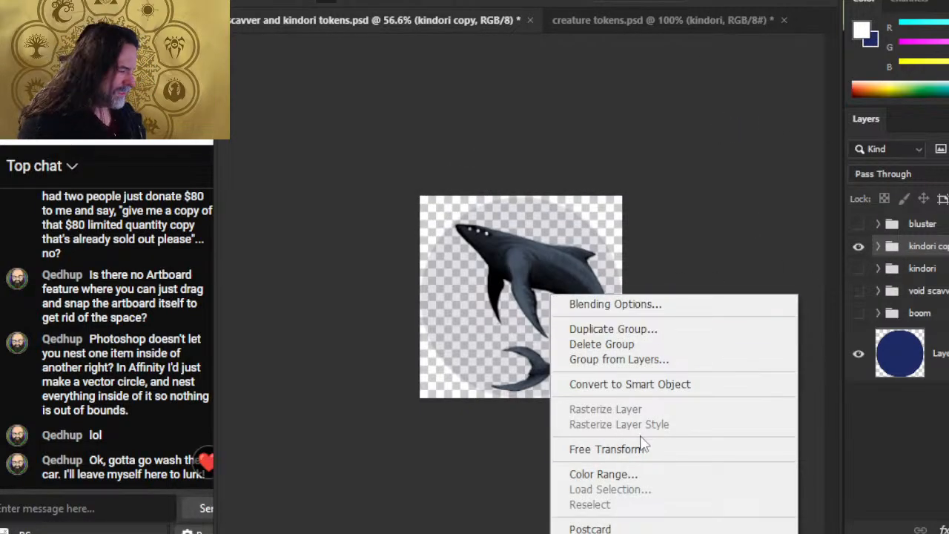
pyautogui.click(638, 448)
pyautogui.rightClick(565, 308)
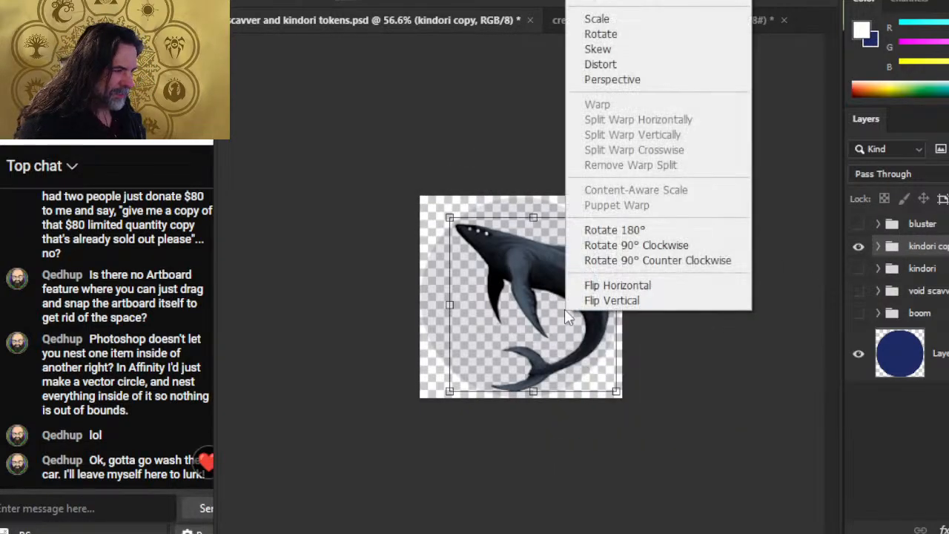
pyautogui.click(629, 288)
pyautogui.press('Return')
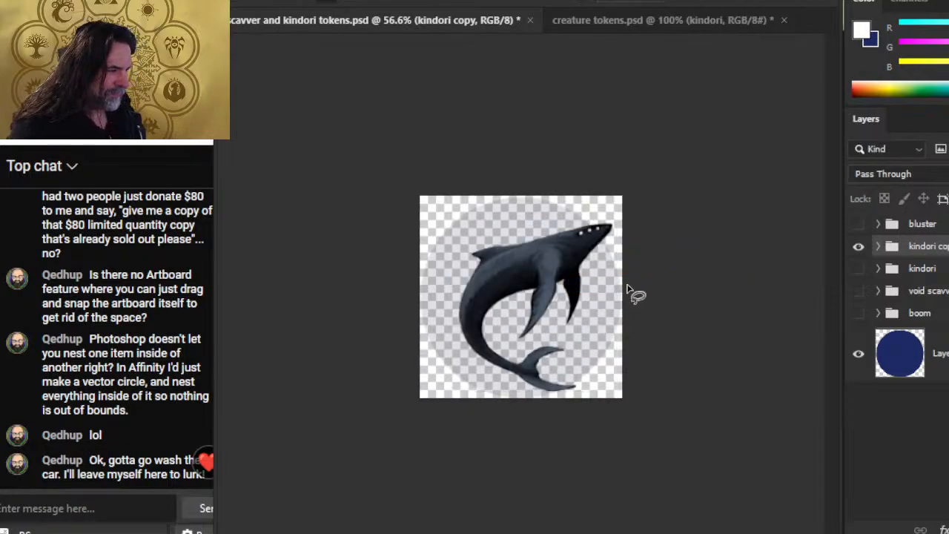
# Nudge the flipped kindori copy left until it sits inside the circle
pyautogui.press('Left')
pyautogui.press('Left')
pyautogui.press('Left')
pyautogui.press('Left')
pyautogui.press('Left')
pyautogui.press('Left')
pyautogui.press('Left')
pyautogui.press('Left')
pyautogui.press('Left')
pyautogui.press('Left')
pyautogui.press('Left')
pyautogui.press('Left')
pyautogui.press('Left')
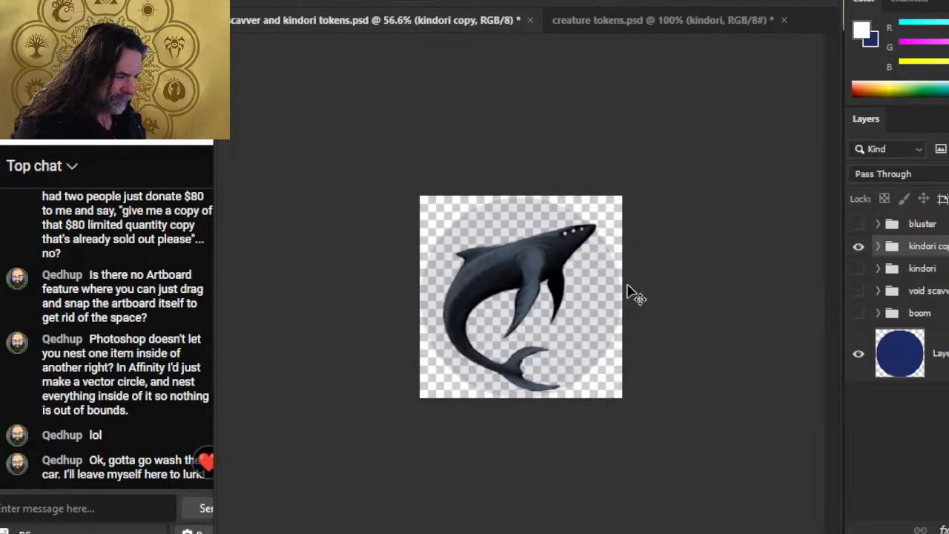
pyautogui.press('Left')
pyautogui.press('Left')
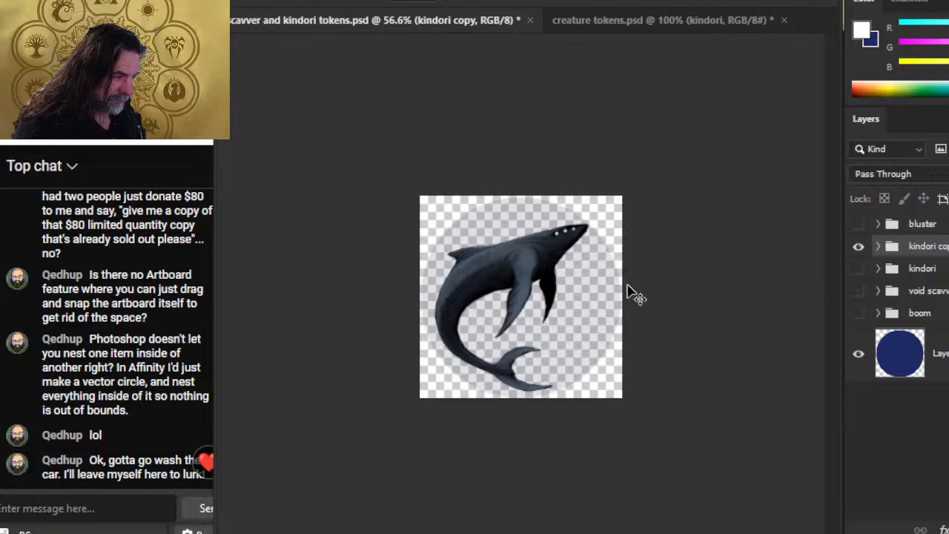
pyautogui.click(256, 2)
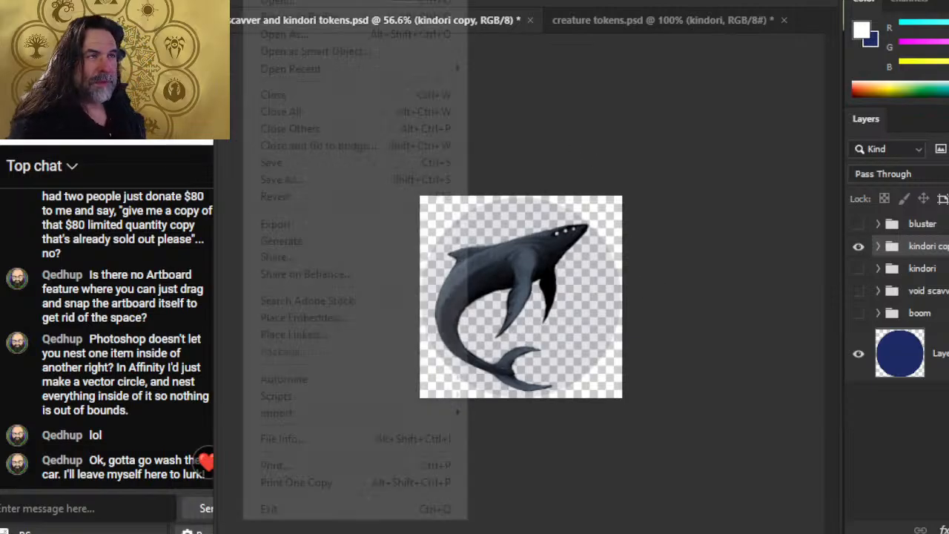
pyautogui.click(309, 180)
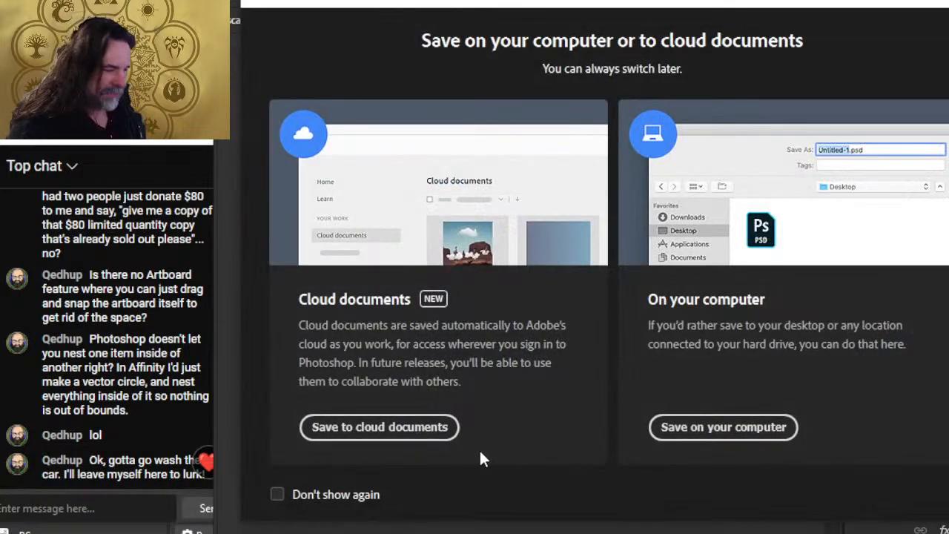
pyautogui.click(663, 446)
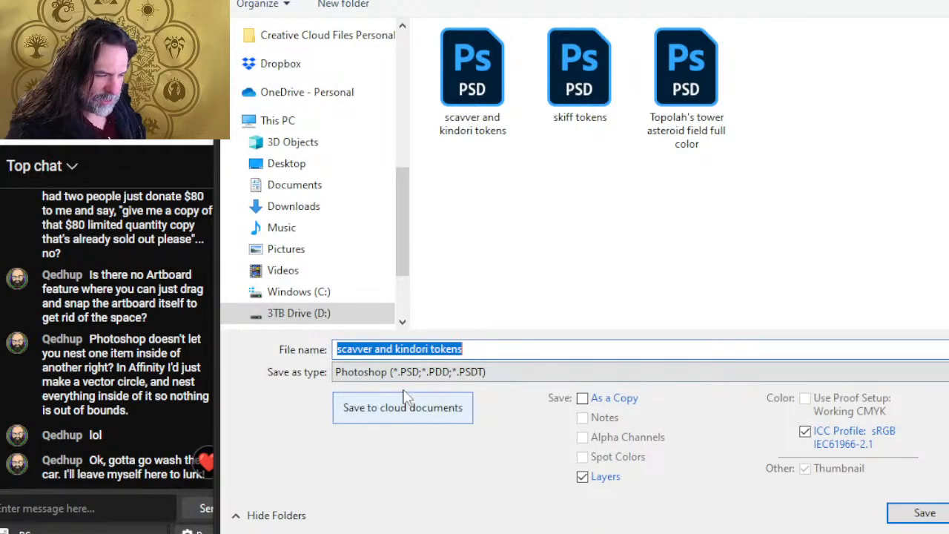
pyautogui.click(400, 373)
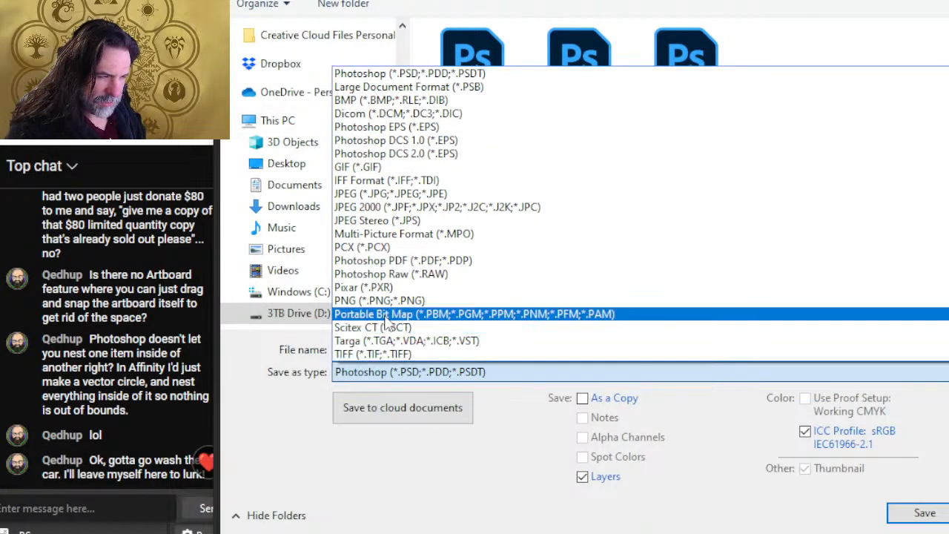
pyautogui.click(382, 300)
pyautogui.click(472, 350)
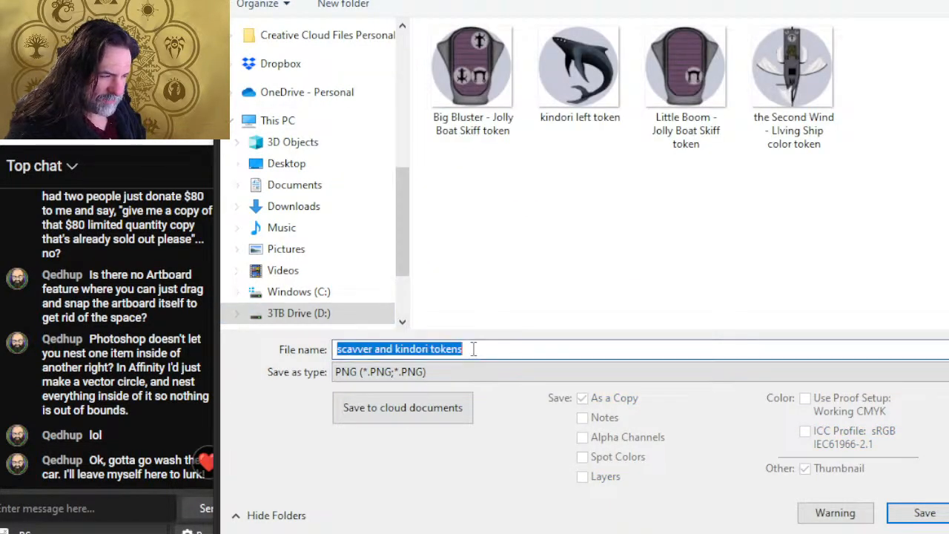
pyautogui.write('k')
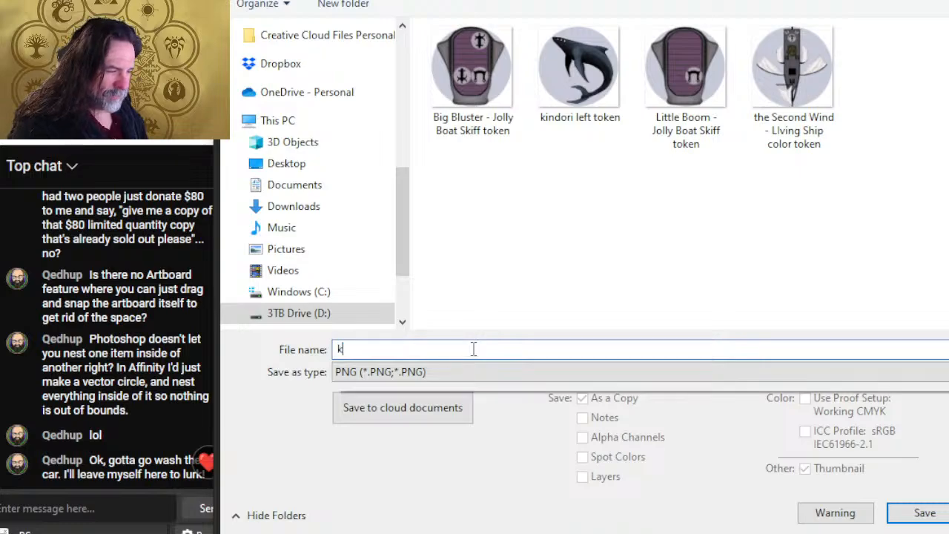
pyautogui.write('indori right')
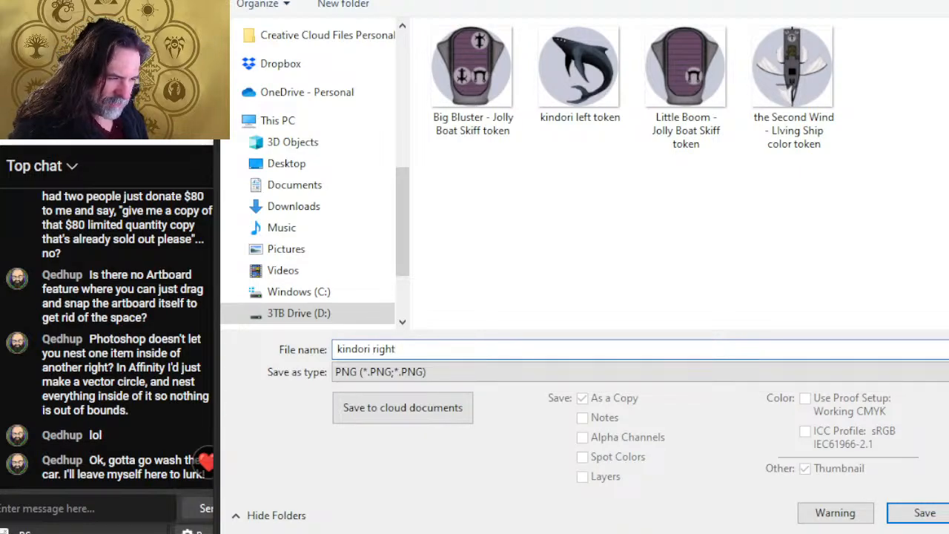
pyautogui.press('Return')
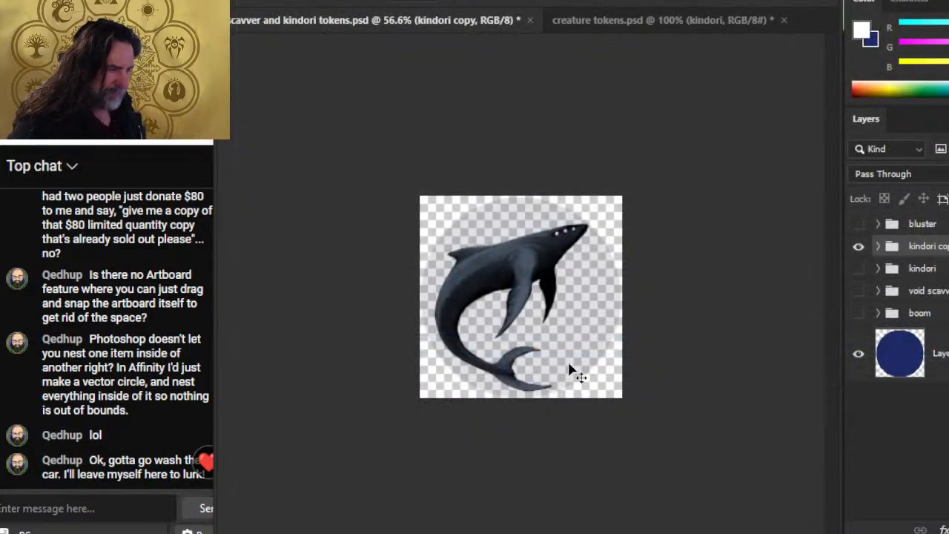
# Hide the blue circle layer and start saving a copy of the flipped kindori on the computer in PNG format
pyautogui.click(857, 355)
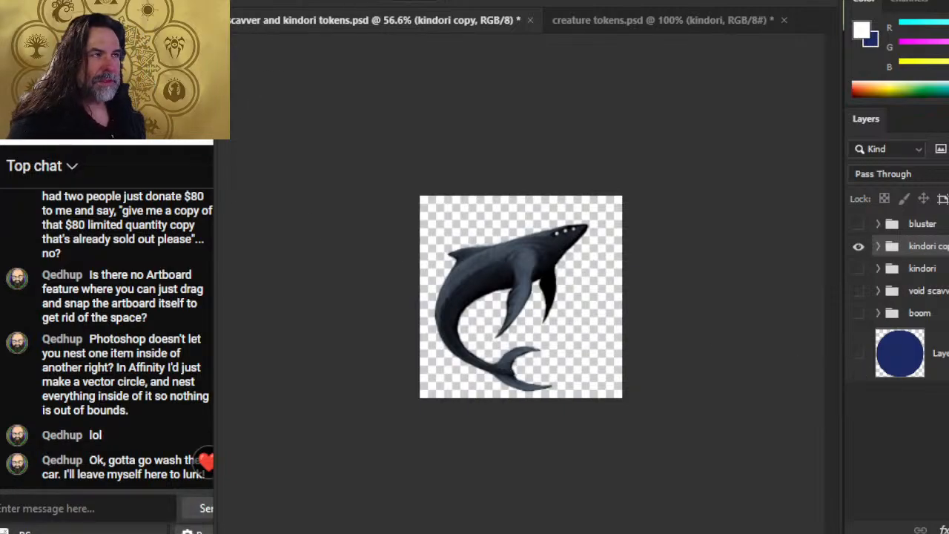
pyautogui.click(255, 2)
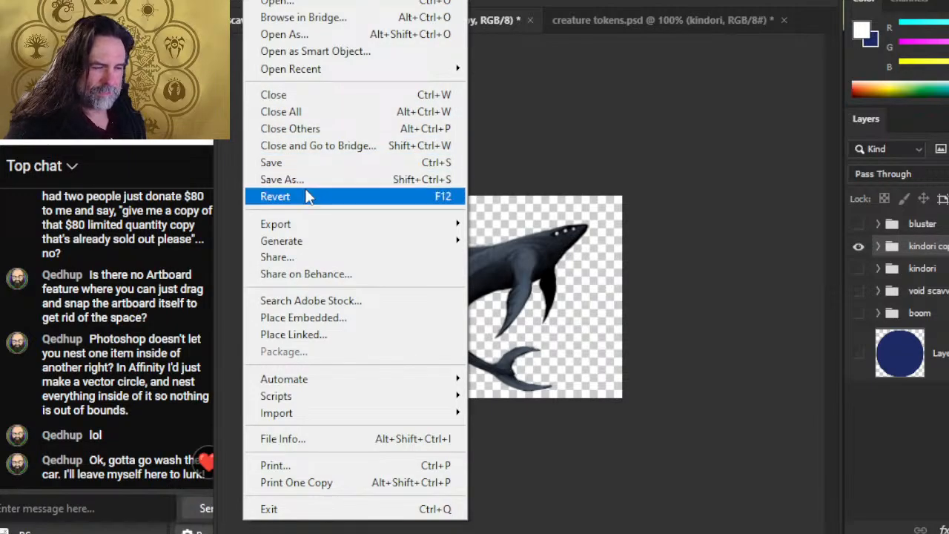
pyautogui.click(328, 180)
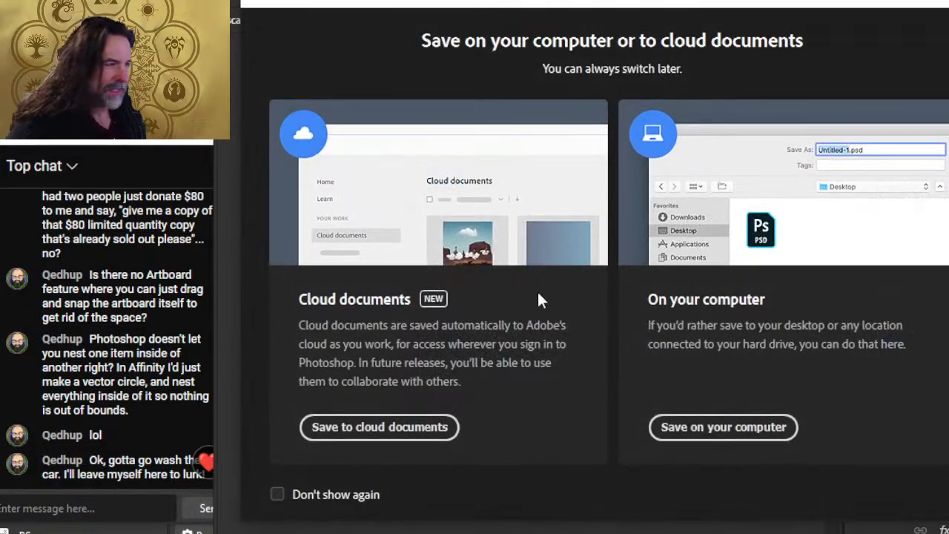
pyautogui.click(685, 424)
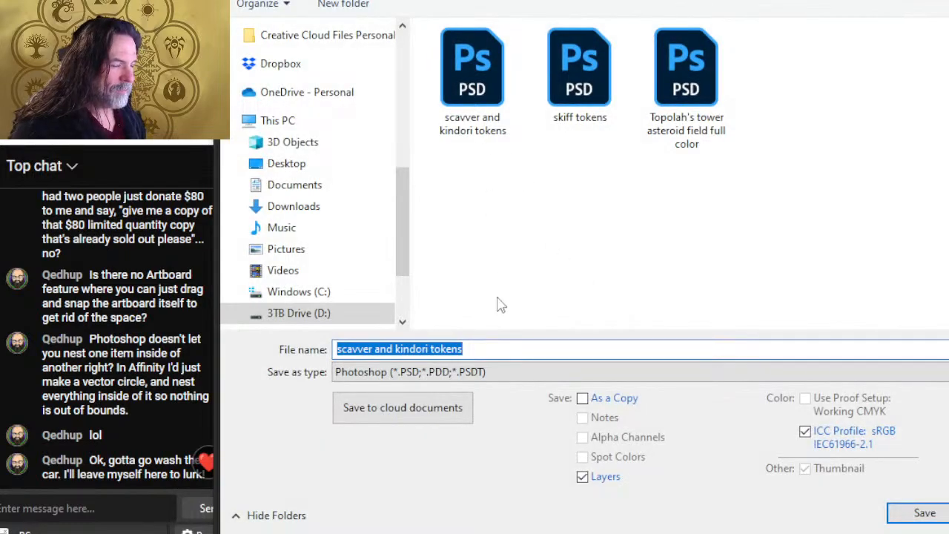
pyautogui.click(492, 374)
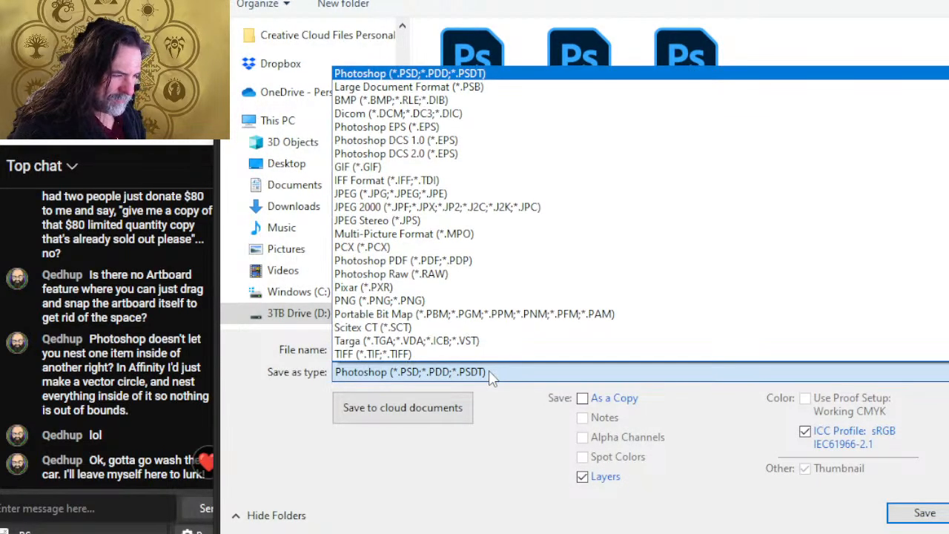
pyautogui.click(493, 301)
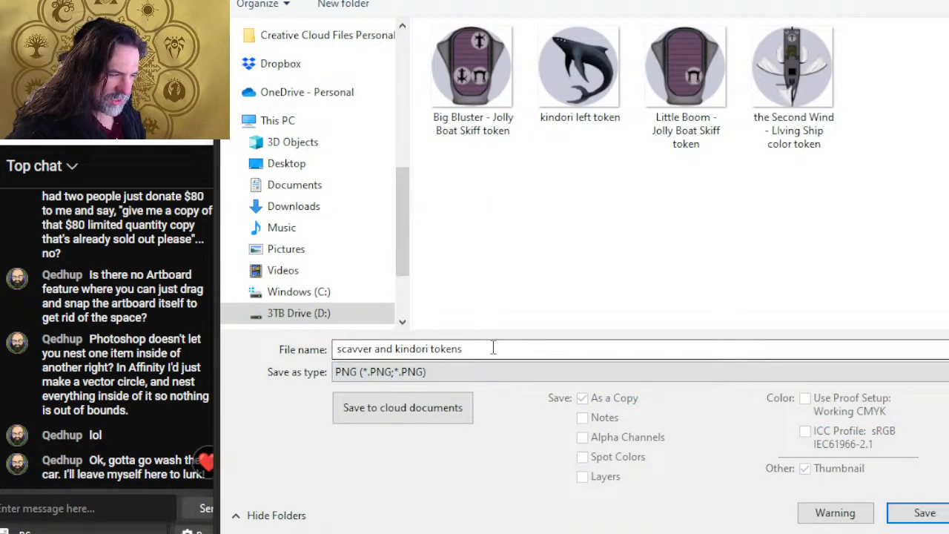
# Rename the existing "kindori left token" file as "kindori - air bubble token"
pyautogui.click(494, 348)
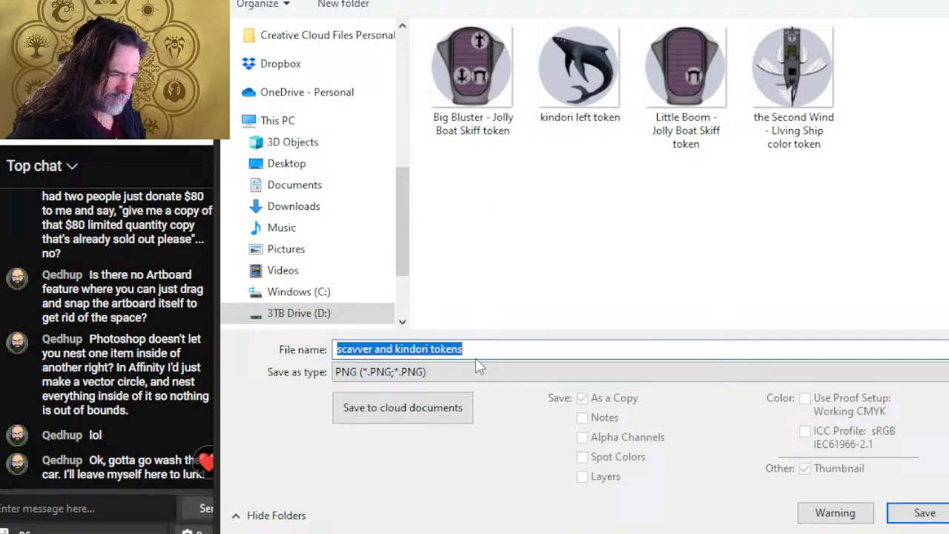
pyautogui.click(598, 128)
pyautogui.click(598, 122)
pyautogui.click(592, 117)
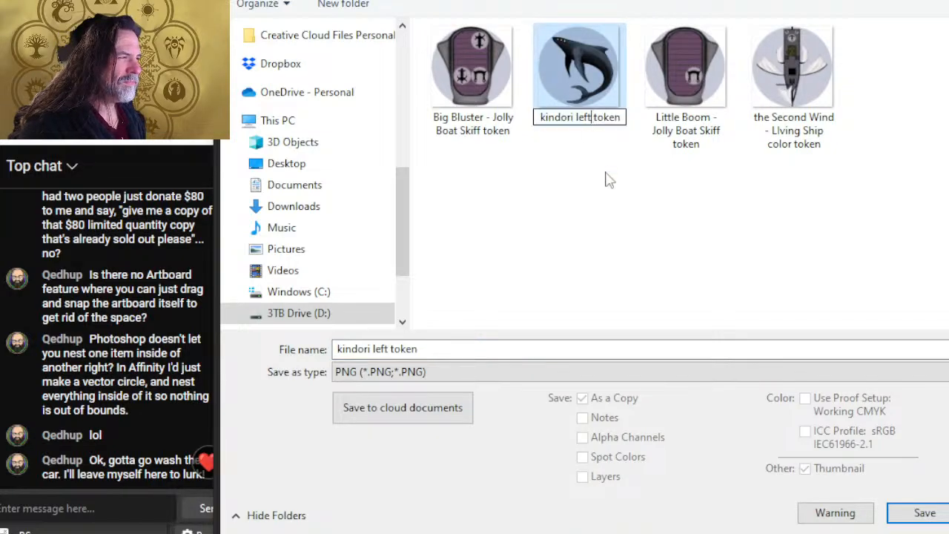
pyautogui.press('BackSpace')
pyautogui.press('BackSpace')
pyautogui.press('BackSpace')
pyautogui.press('BackSpace')
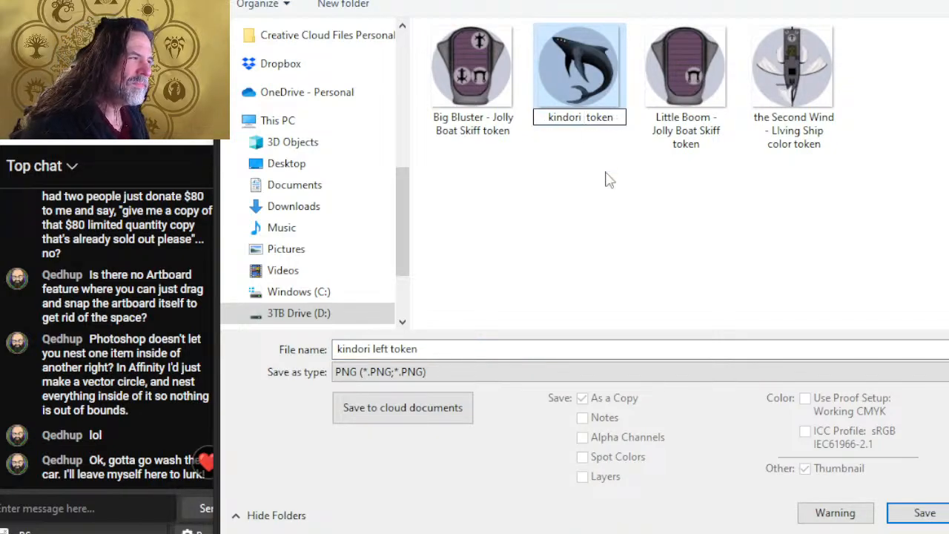
pyautogui.write('- ai')
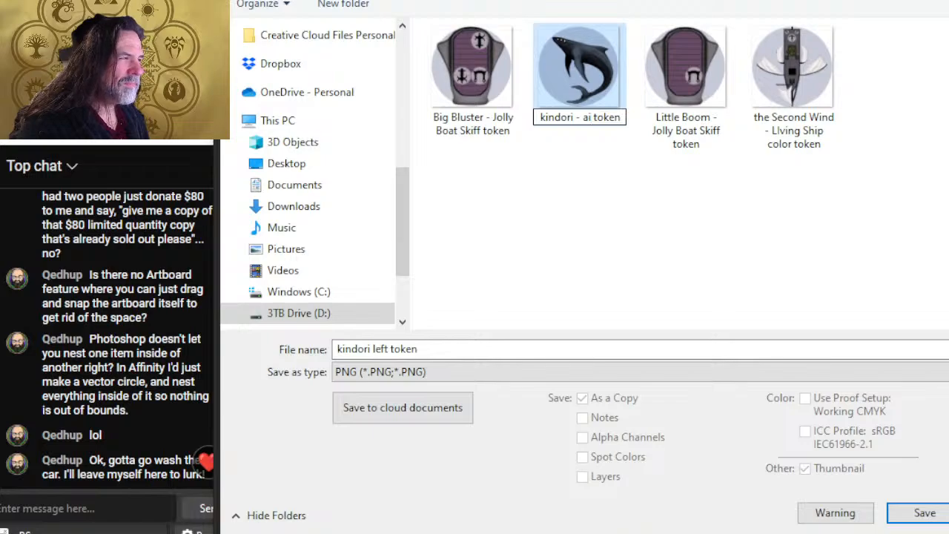
pyautogui.write('r bubble')
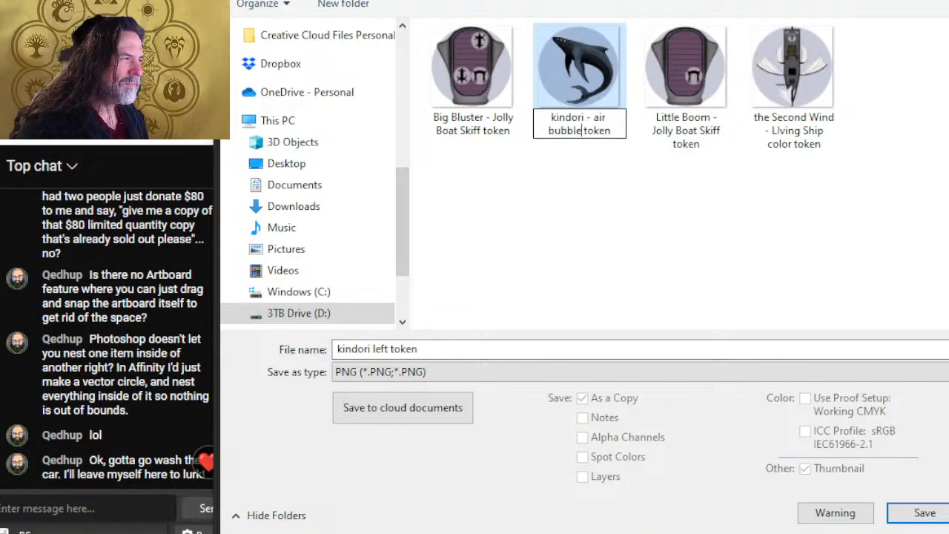
pyautogui.click(608, 180)
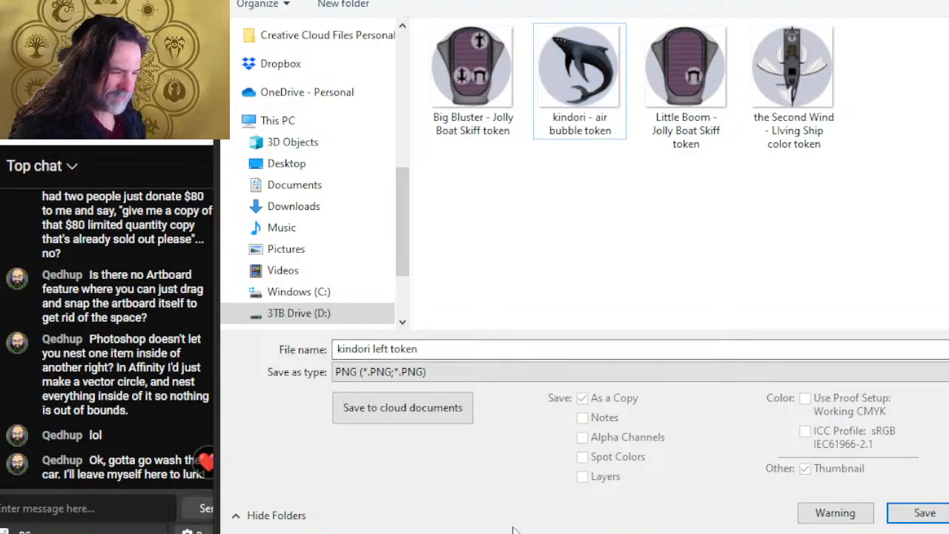
# Name the new PNG "kindori - no bubble token" and save it with the smallest file size option
pyautogui.click(561, 132)
pyautogui.click(449, 350)
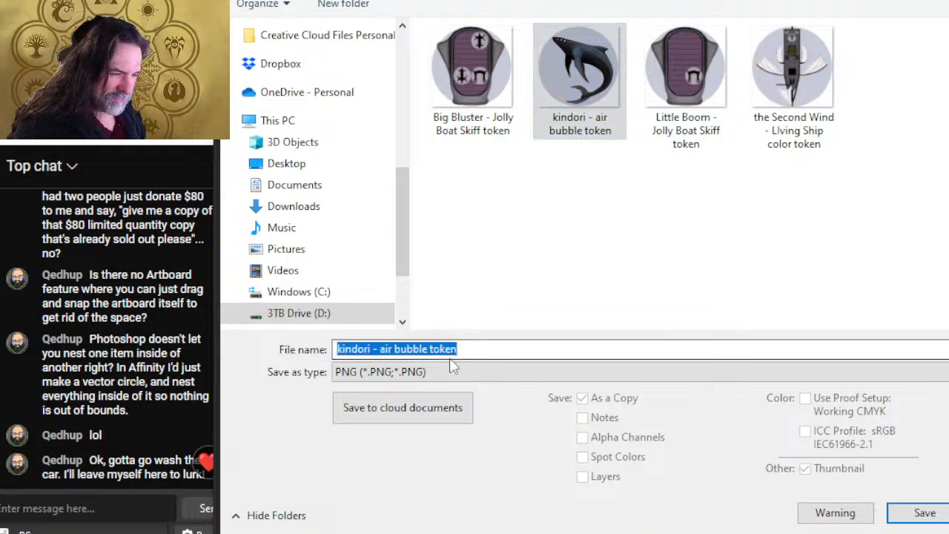
pyautogui.click(423, 348)
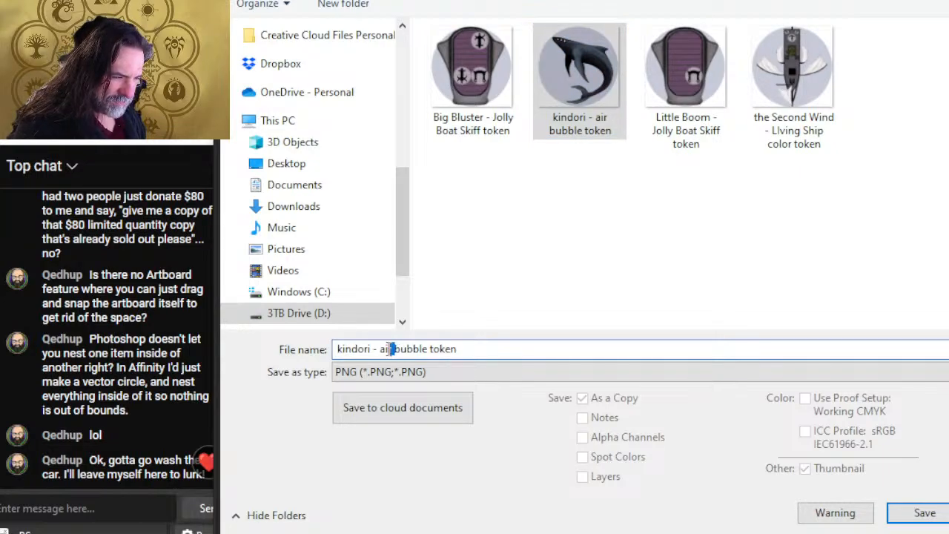
pyautogui.doubleClick(391, 348)
pyautogui.write('no')
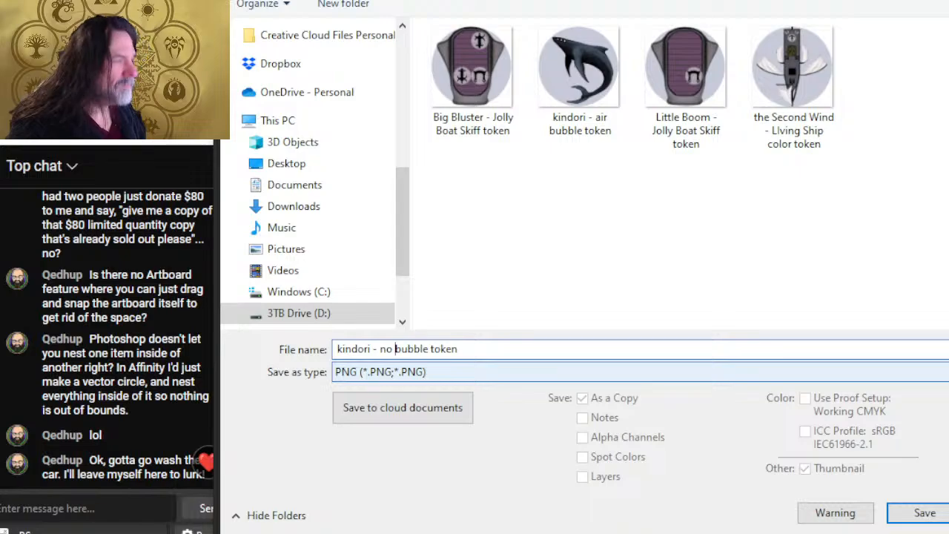
pyautogui.press('Return')
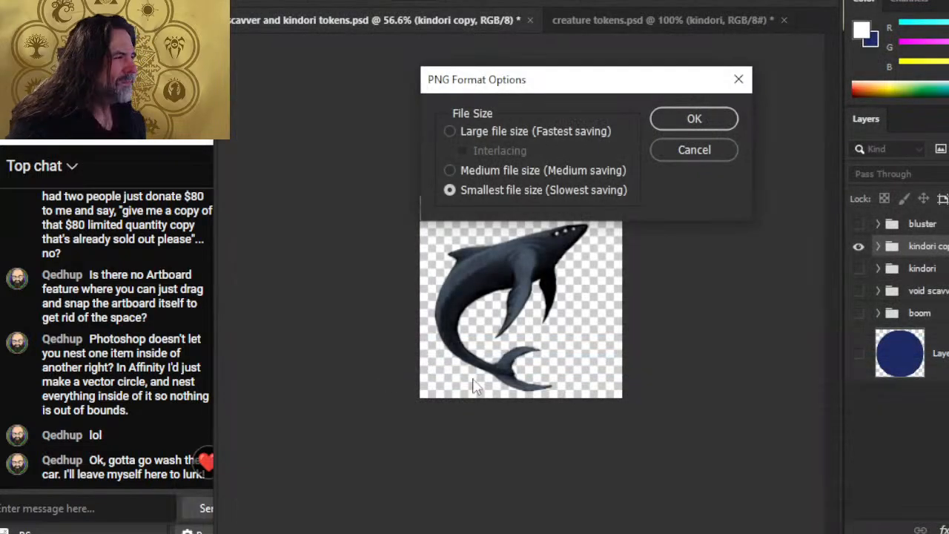
pyautogui.click(669, 125)
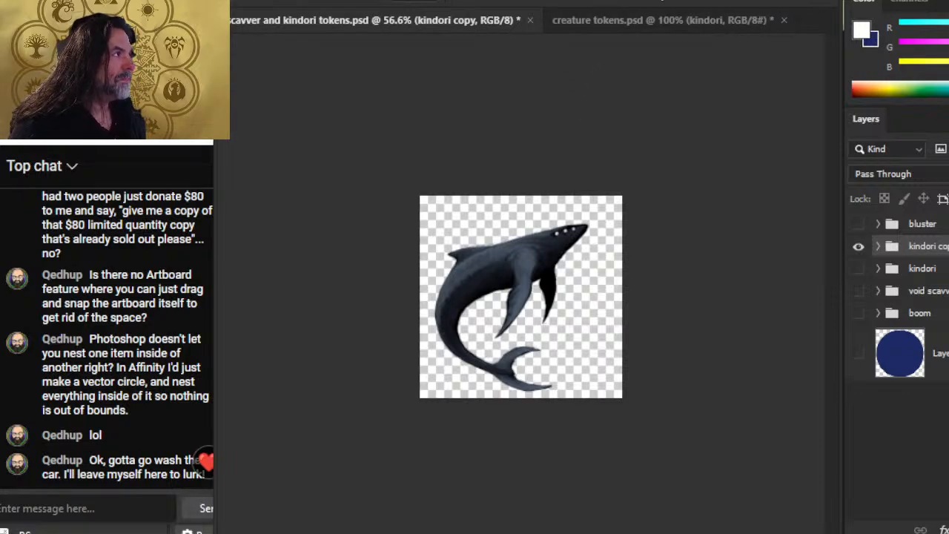
# Show the blue circle layer again and duplicate it into the creature tokens.psd document
pyautogui.click(619, 21)
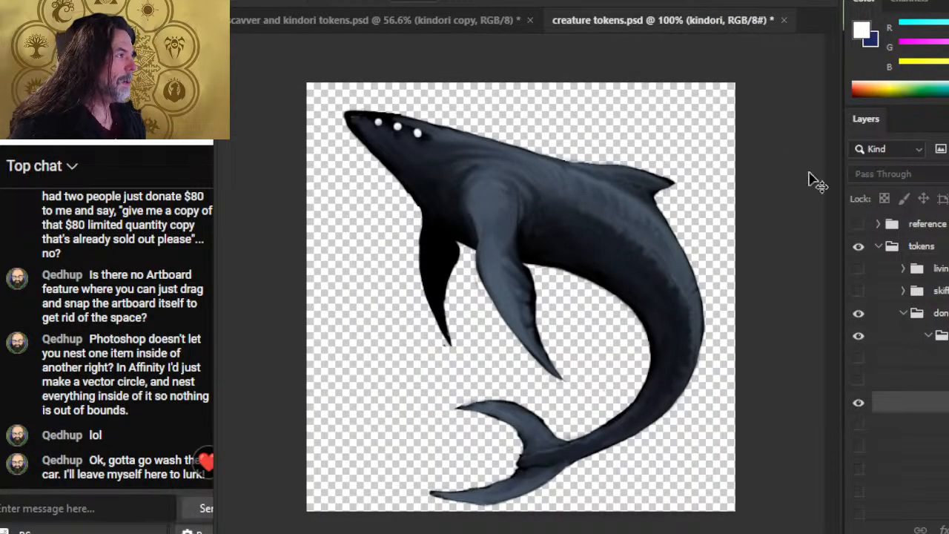
pyautogui.click(394, 27)
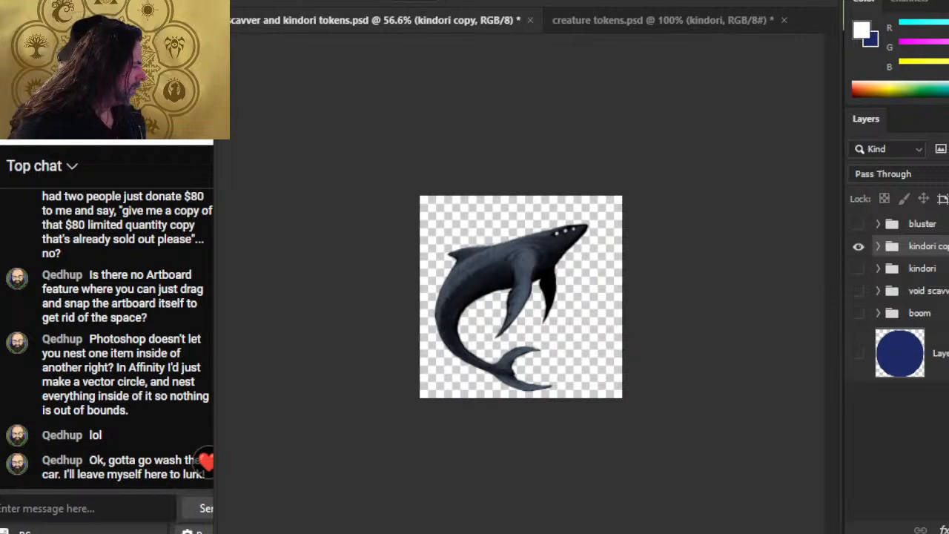
pyautogui.click(858, 354)
pyautogui.rightClick(912, 353)
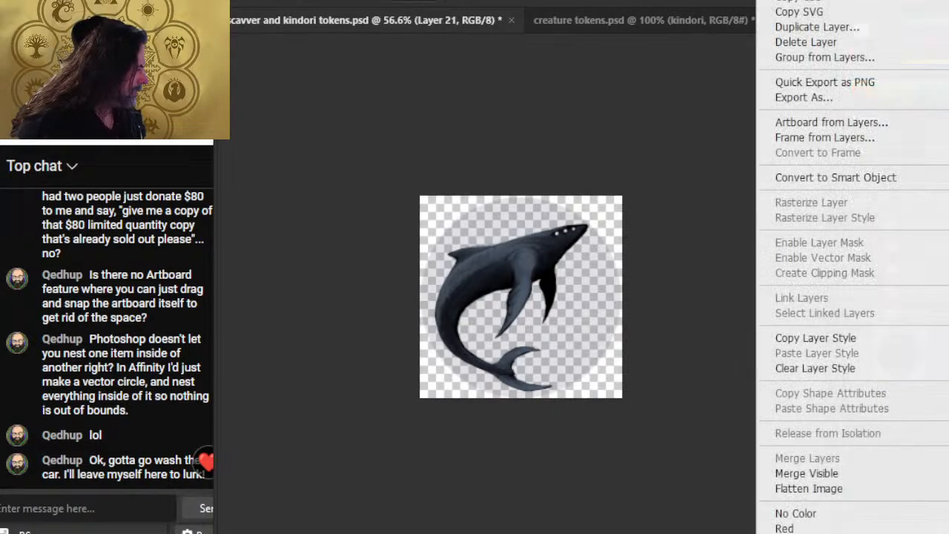
pyautogui.click(906, 30)
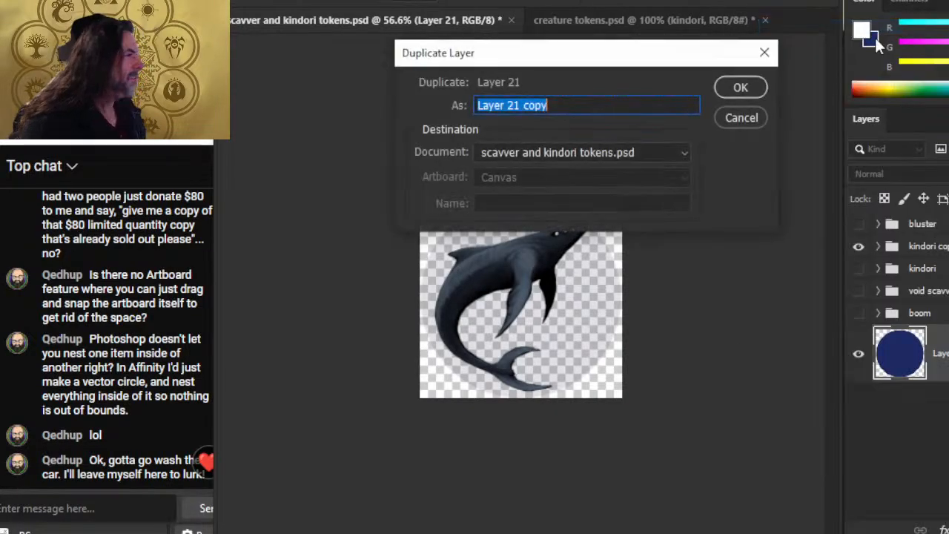
pyautogui.click(608, 152)
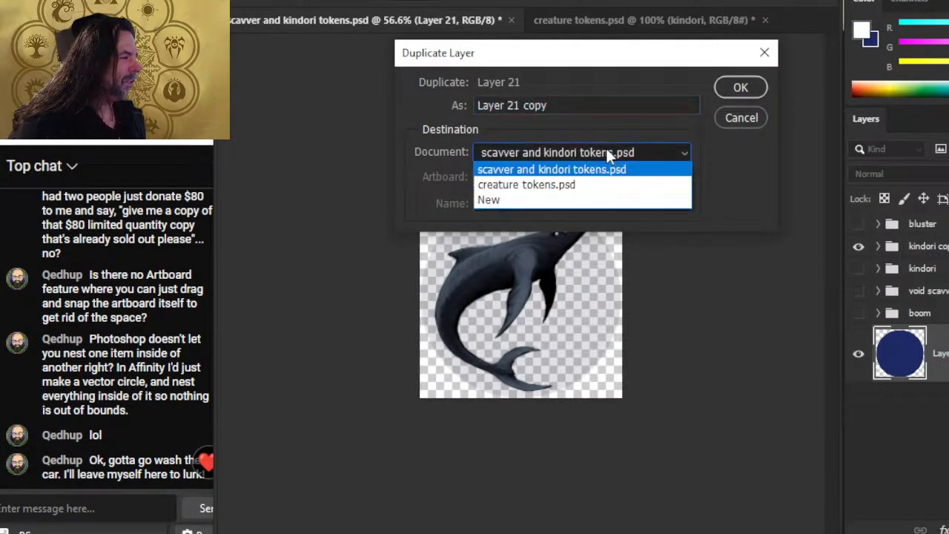
pyautogui.click(583, 186)
pyautogui.click(737, 88)
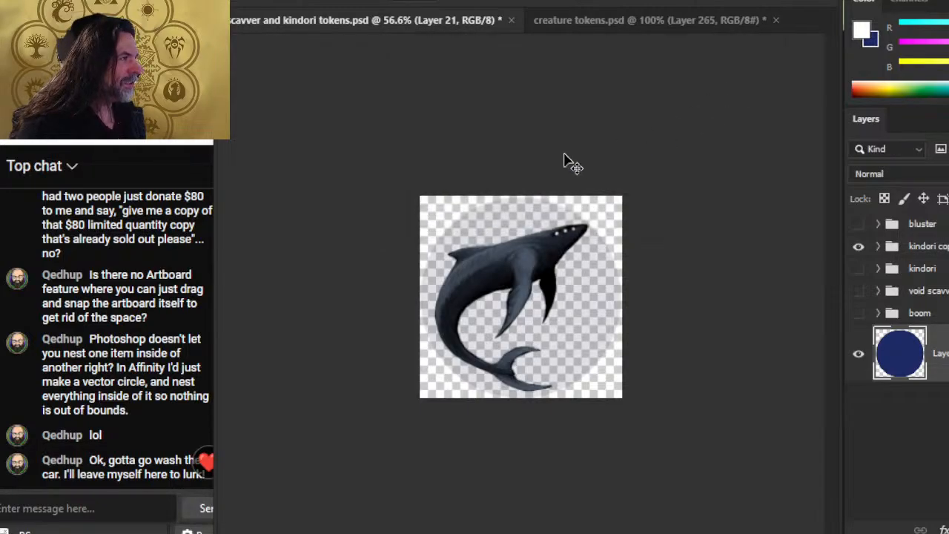
# Hide the blue circle and the kindori copy, and show and select the void scavver group instead
pyautogui.click(858, 354)
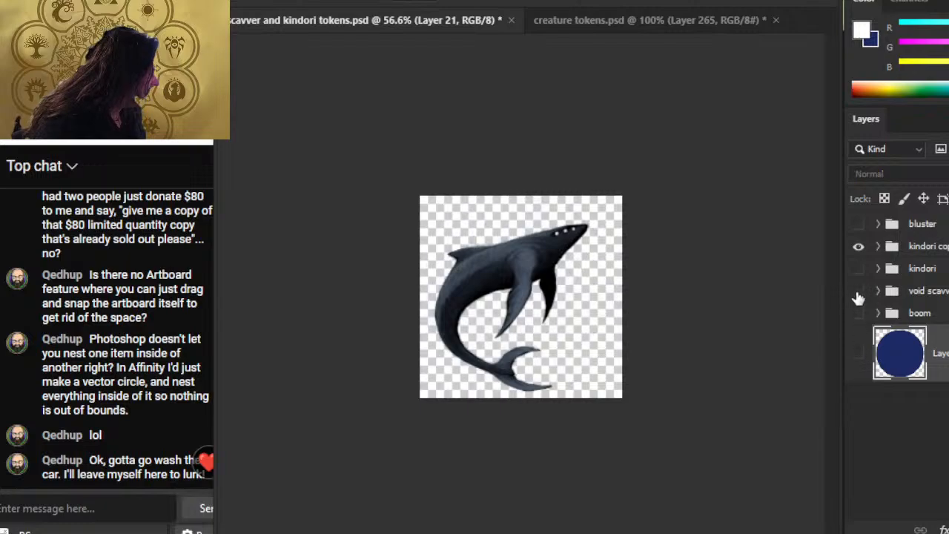
pyautogui.click(858, 224)
pyautogui.click(858, 224)
pyautogui.click(859, 248)
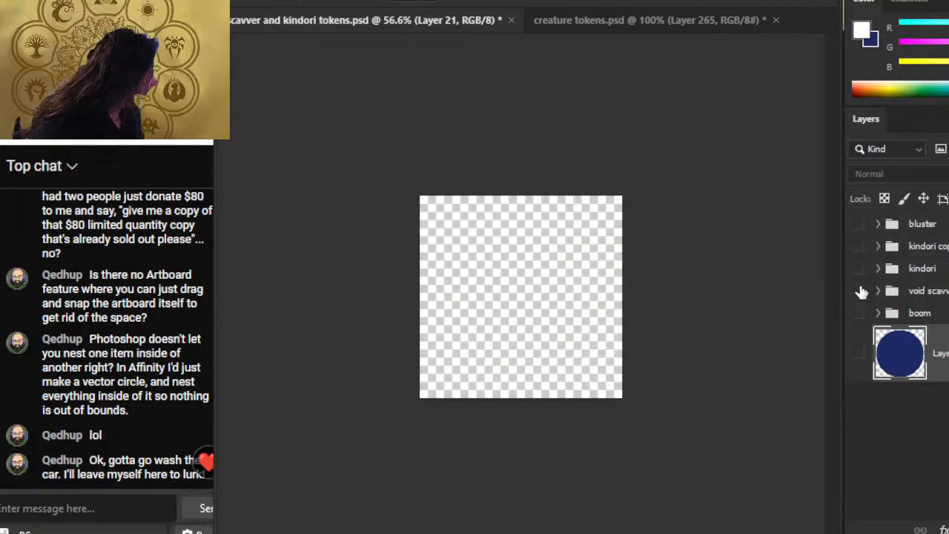
pyautogui.click(858, 290)
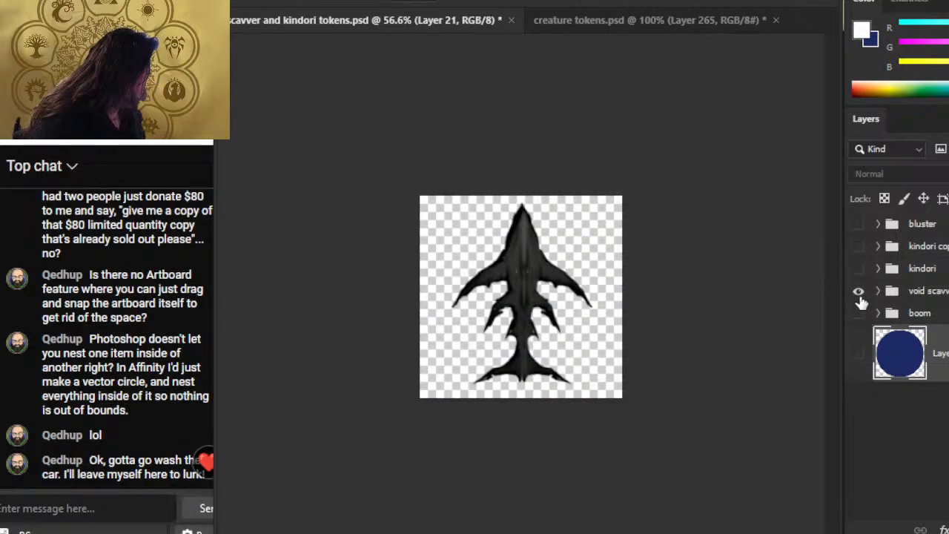
pyautogui.click(929, 296)
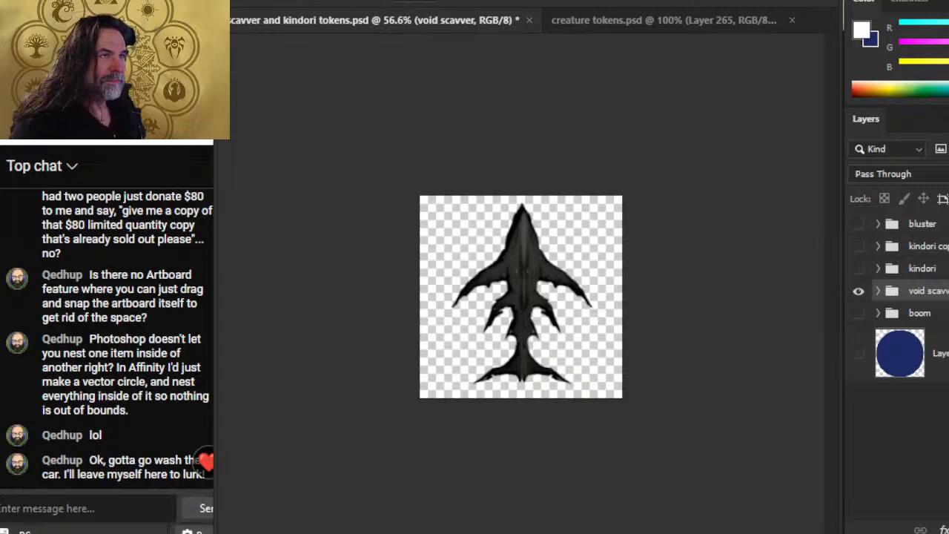
# Save the void scavver on the computer as a PNG named "scavver no bubble token" with the smallest file size option
pyautogui.click(325, 178)
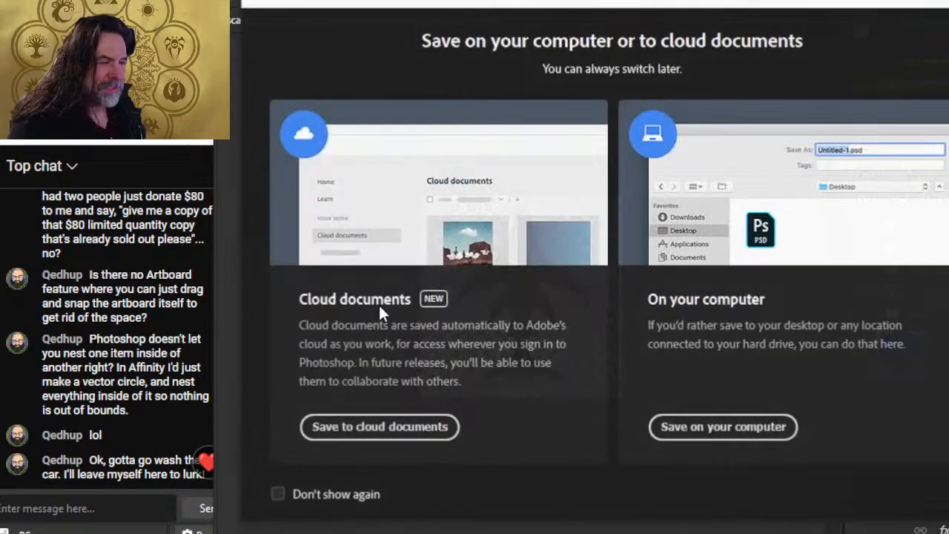
pyautogui.click(722, 427)
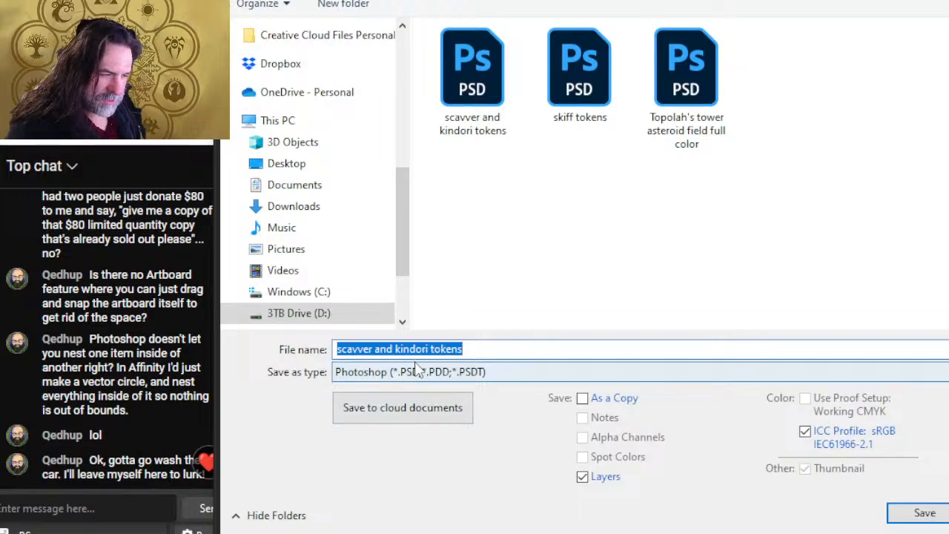
pyautogui.click(417, 369)
pyautogui.click(380, 300)
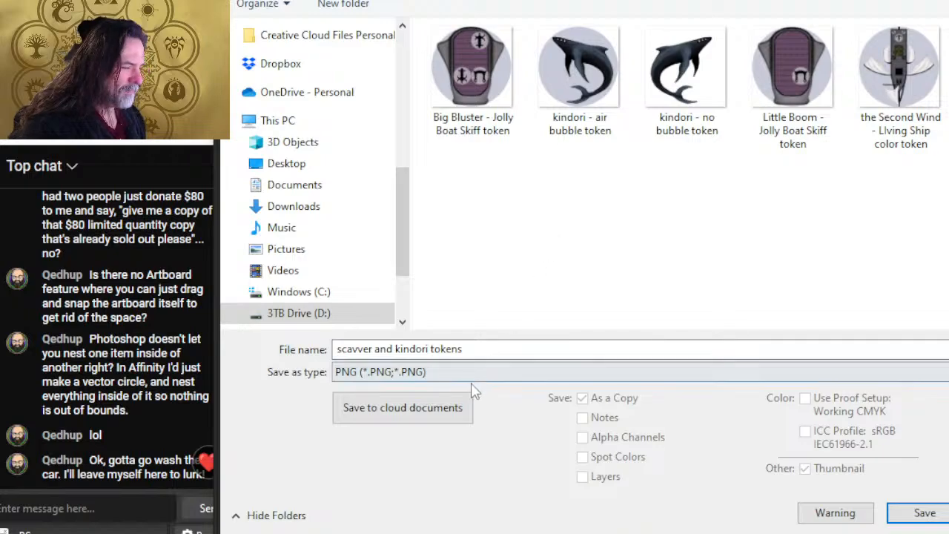
pyautogui.click(472, 355)
pyautogui.write('sca')
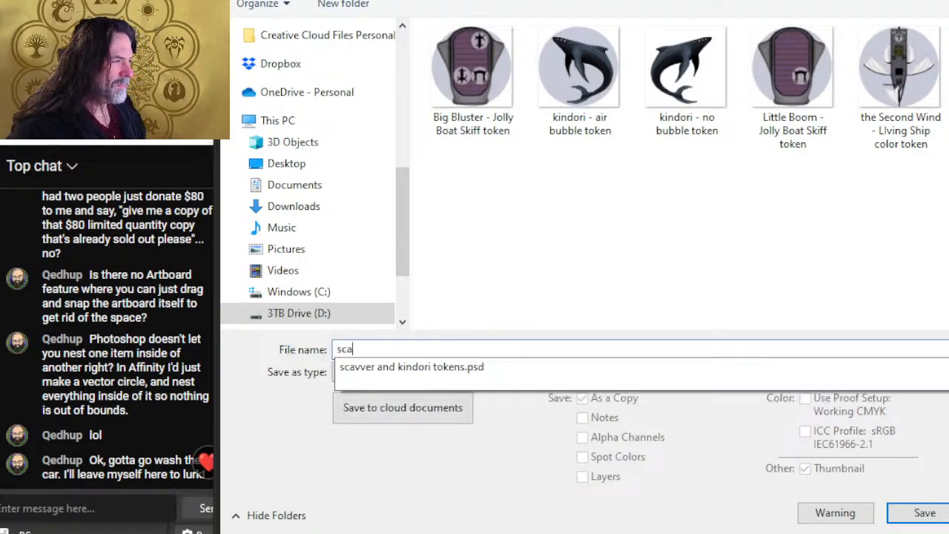
pyautogui.write('vver ')
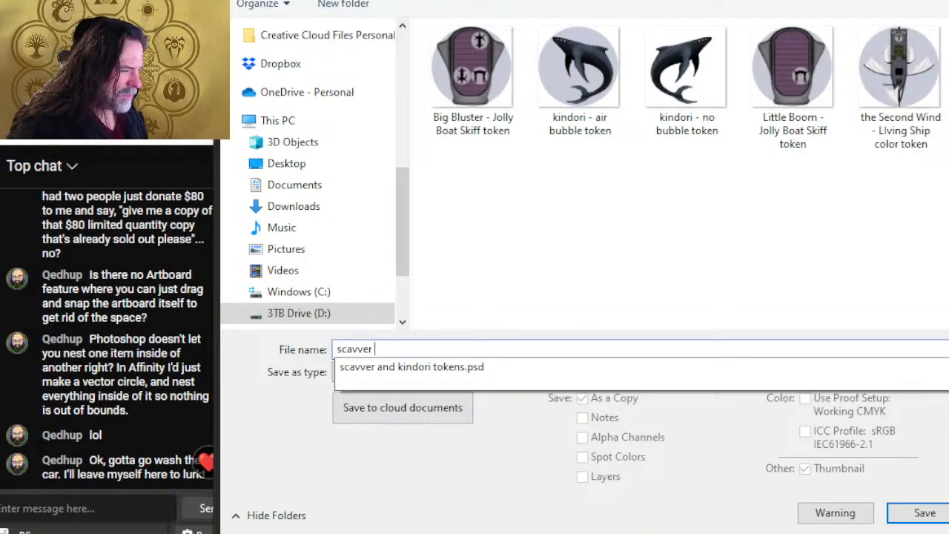
pyautogui.write('no bubble token')
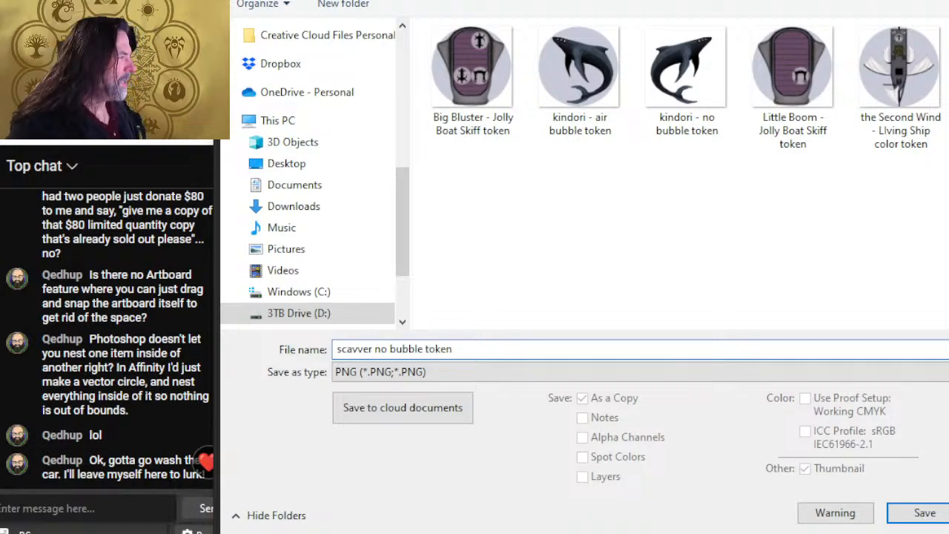
pyautogui.press('Return')
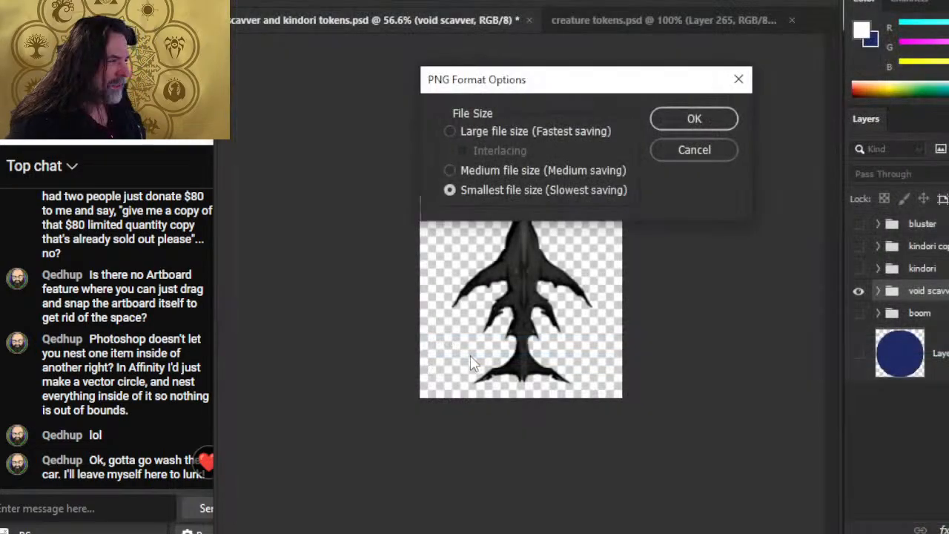
pyautogui.press('Return')
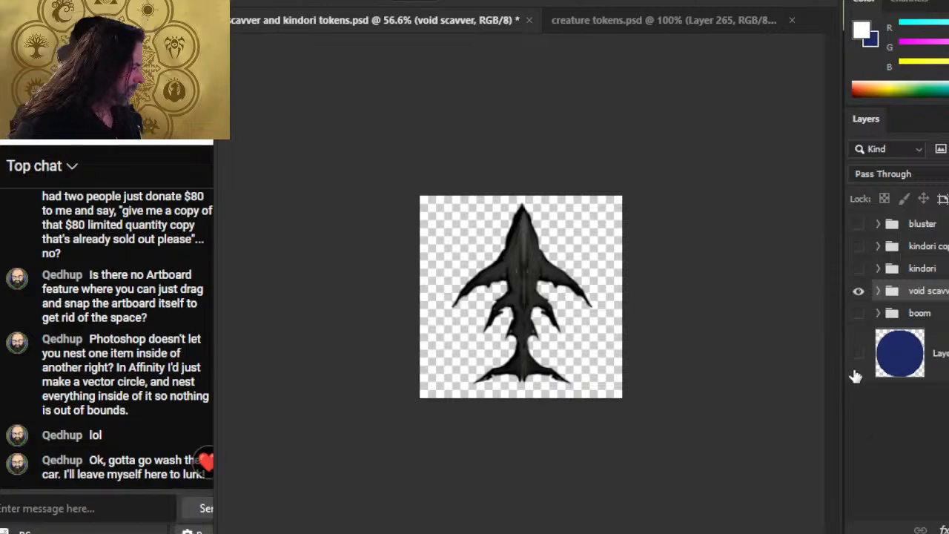
# Show the blue circle layer behind the void scavver and set up saving the image on the computer in PNG format
pyautogui.click(859, 366)
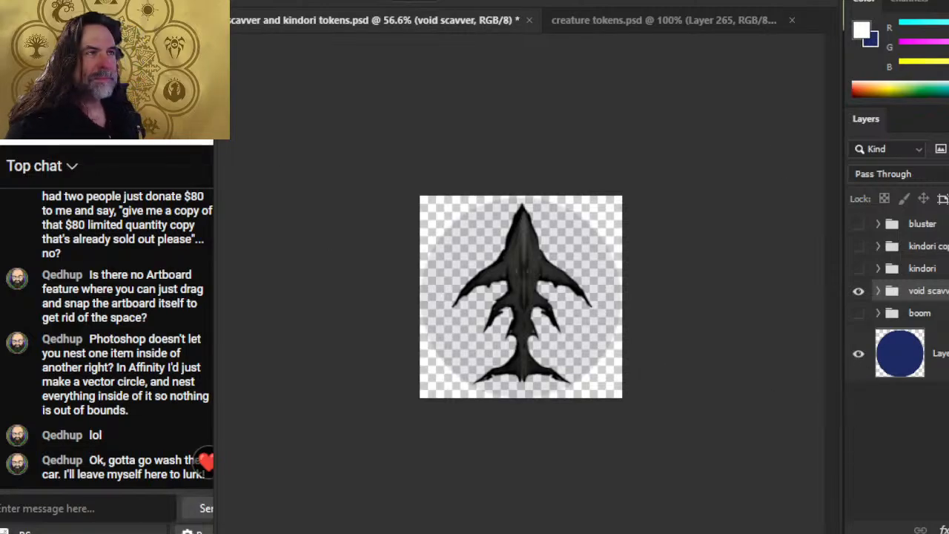
pyautogui.hotkey('alt', 'f')
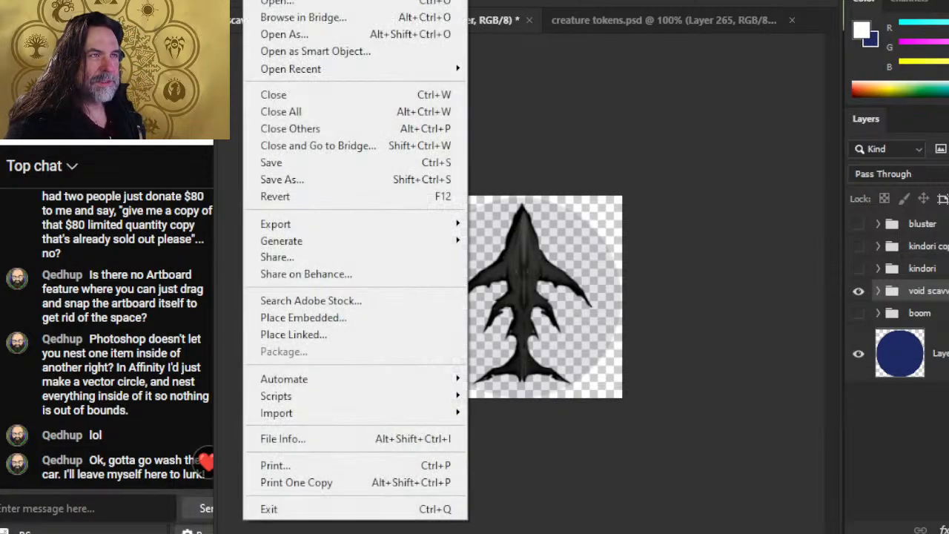
pyautogui.click(292, 181)
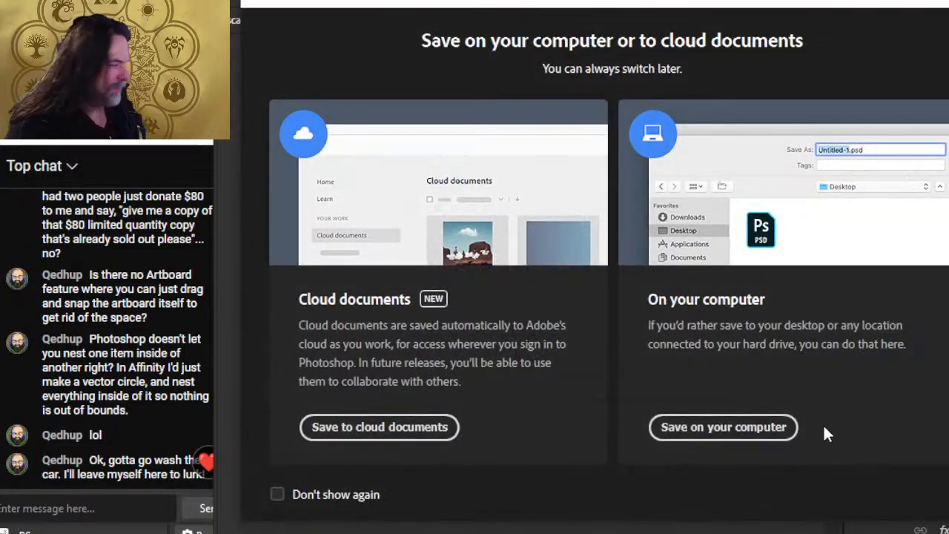
pyautogui.click(731, 428)
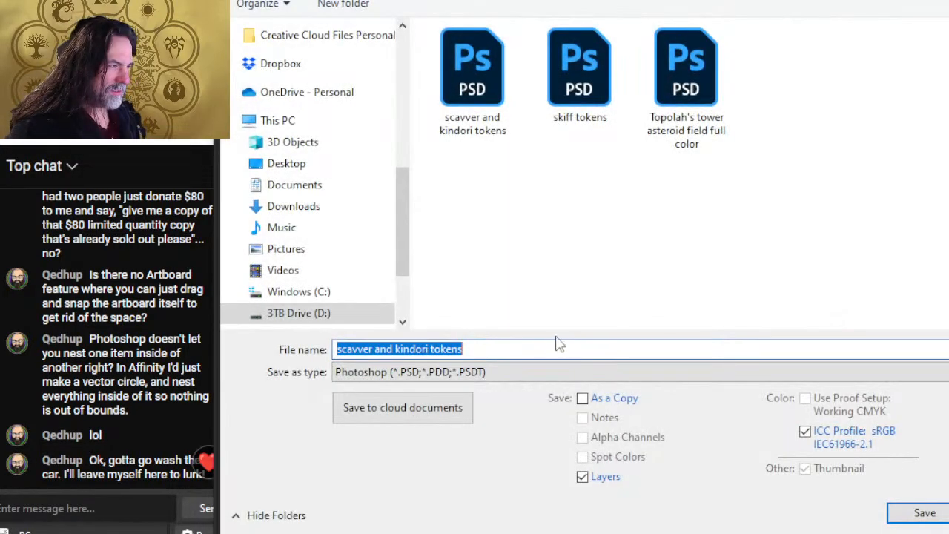
pyautogui.click(560, 376)
pyautogui.click(445, 299)
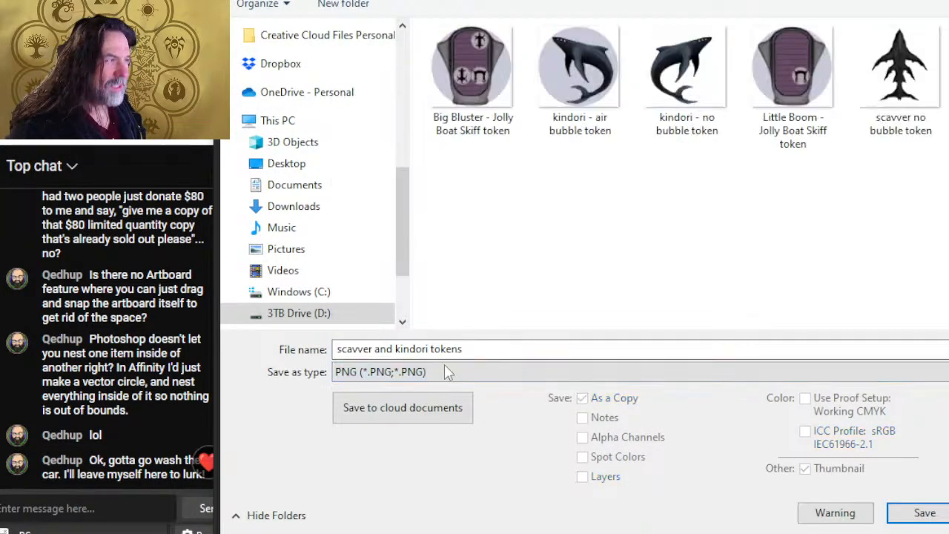
# Name the PNG "scavver air bubble token" and save it with the smallest file size option
pyautogui.click(484, 349)
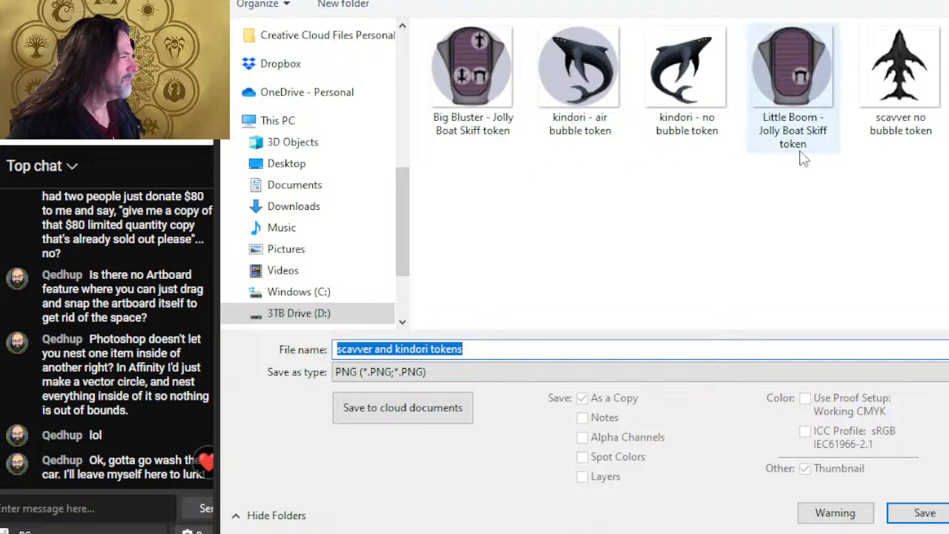
pyautogui.click(911, 101)
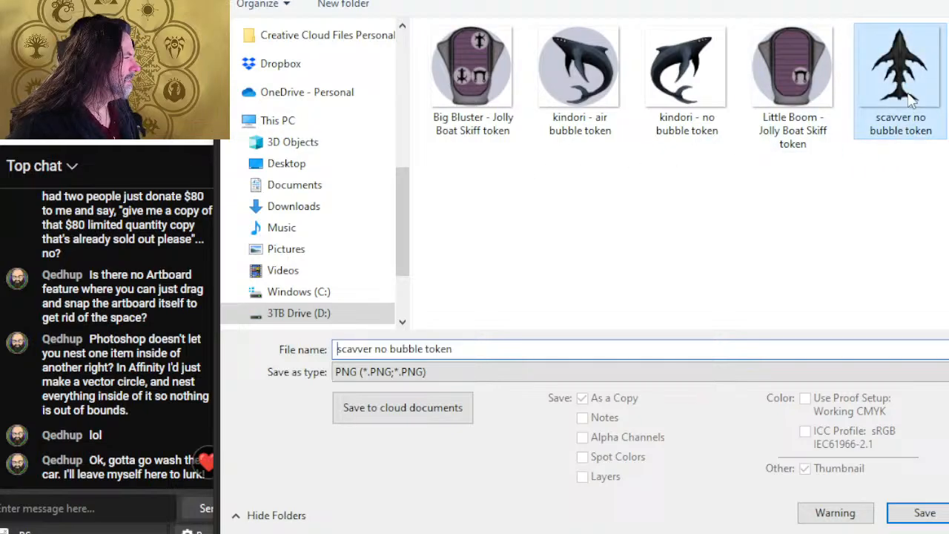
pyautogui.click(381, 349)
pyautogui.press('Left')
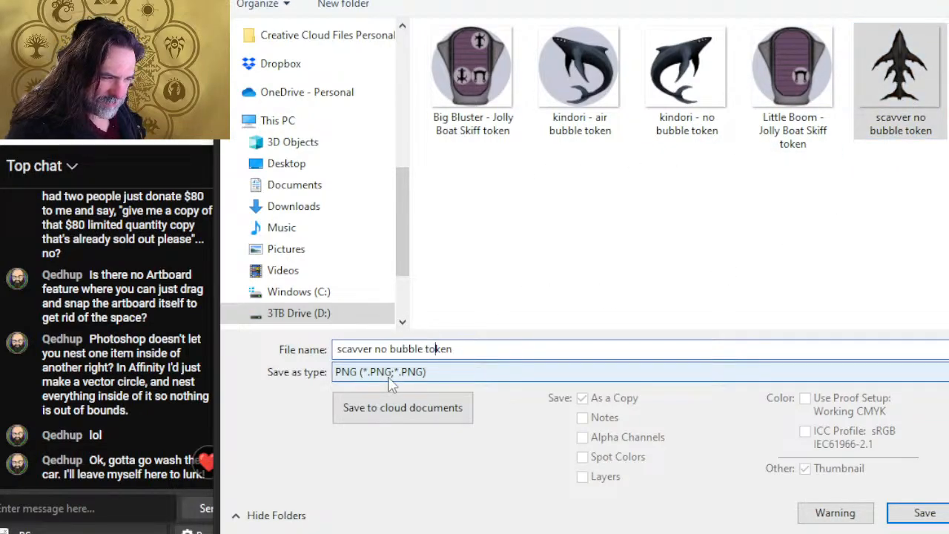
pyautogui.press('Delete')
pyautogui.press('Delete')
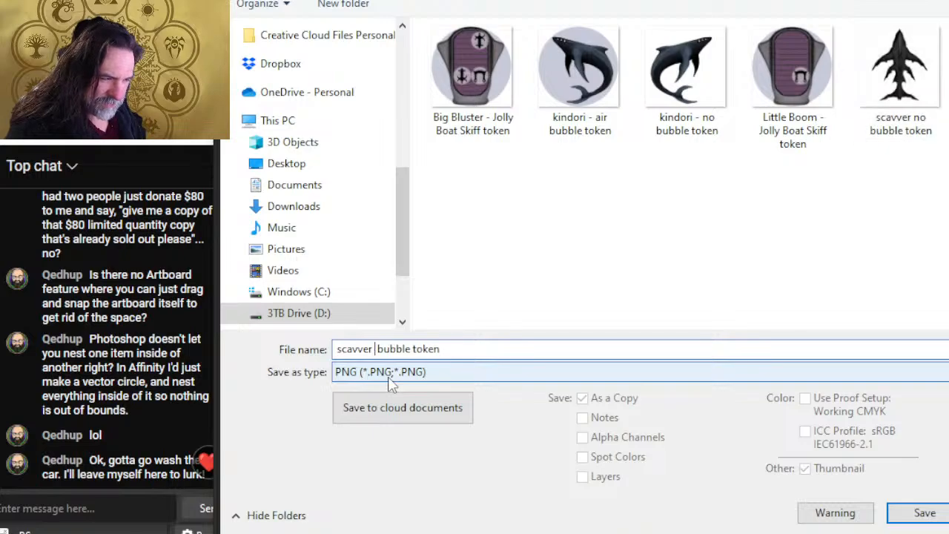
pyautogui.write('air')
pyautogui.press('Return')
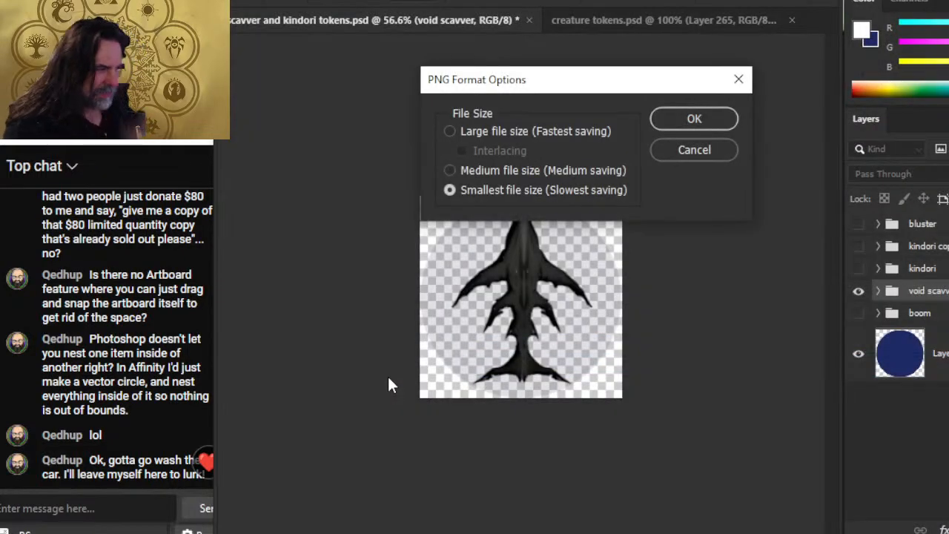
pyautogui.click(678, 125)
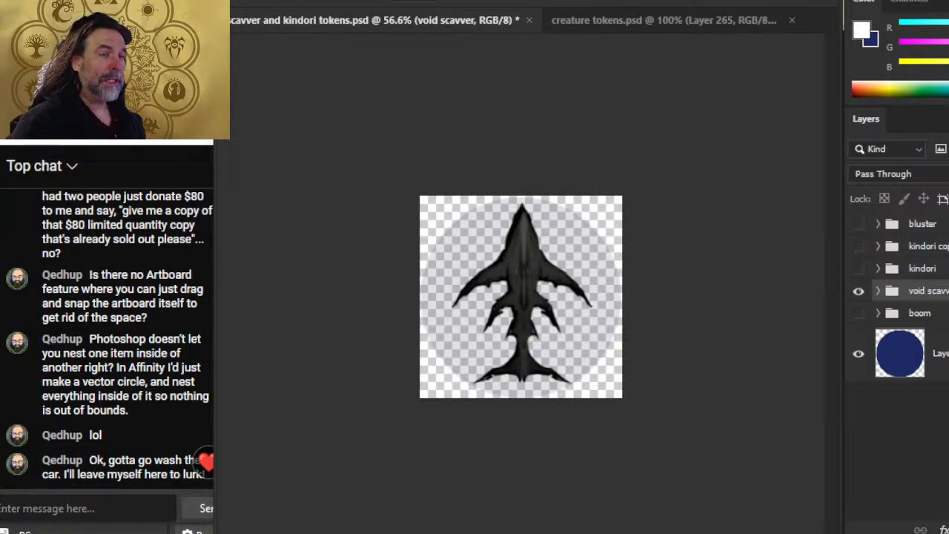
# In creature tokens.psd, move the blue circle layer above the collapsed tokens group, hide it, then save and close the document
pyautogui.click(712, 29)
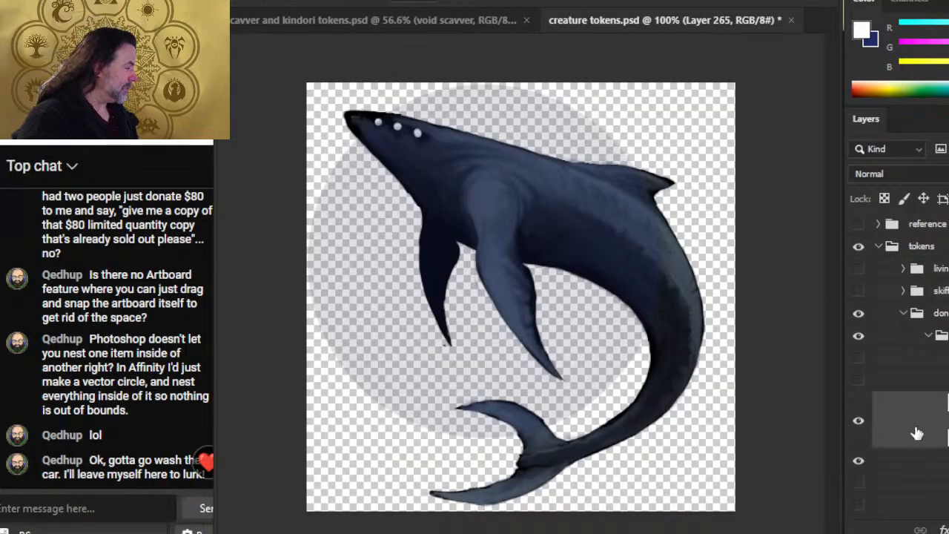
pyautogui.moveTo(916, 432); pyautogui.dragTo(873, 244)
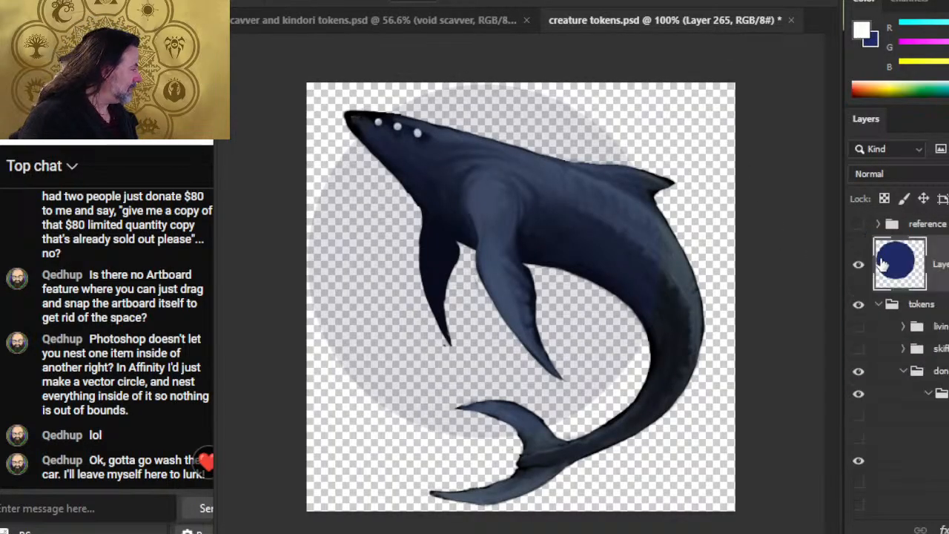
pyautogui.click(880, 305)
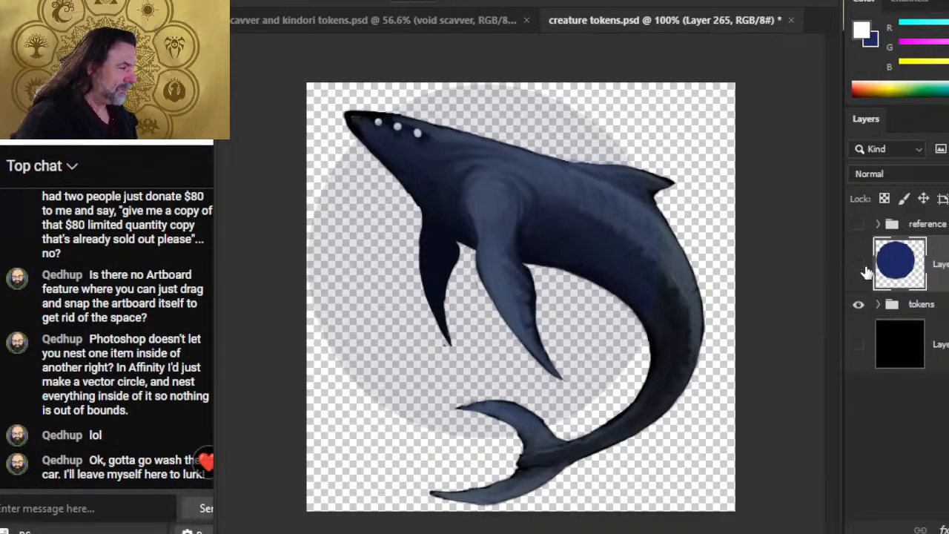
pyautogui.click(865, 269)
pyautogui.hotkey('ctrl', 's')
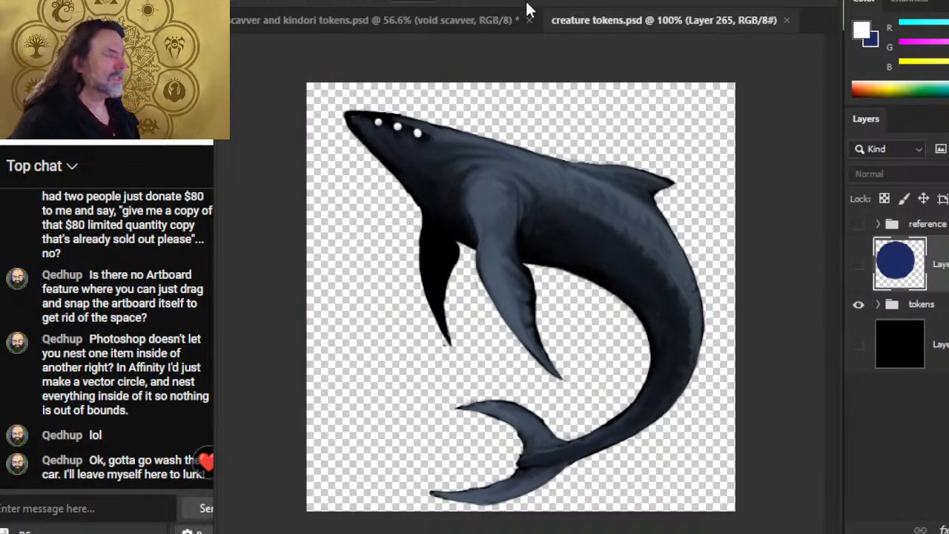
pyautogui.click(788, 21)
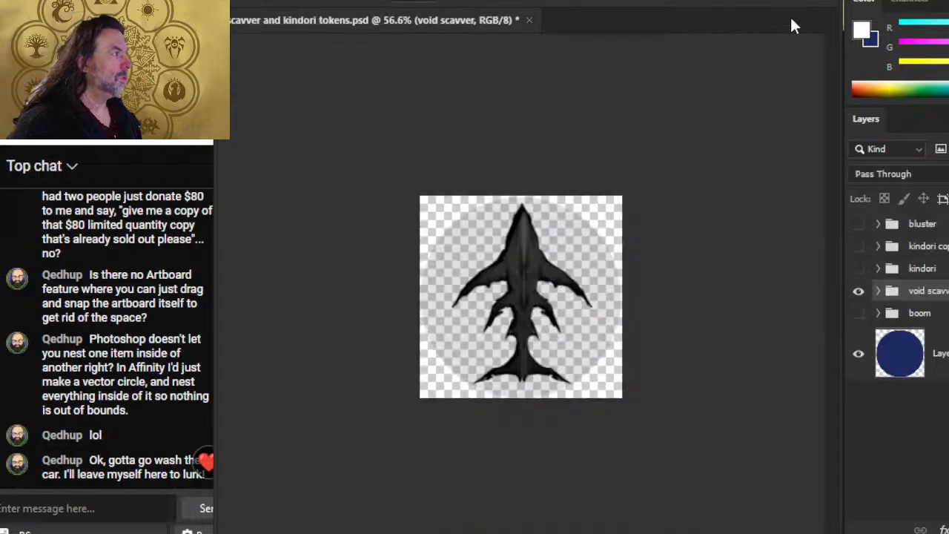
# Open NPCs.psd from the VTT ASSETS folder
pyautogui.click(255, 0)
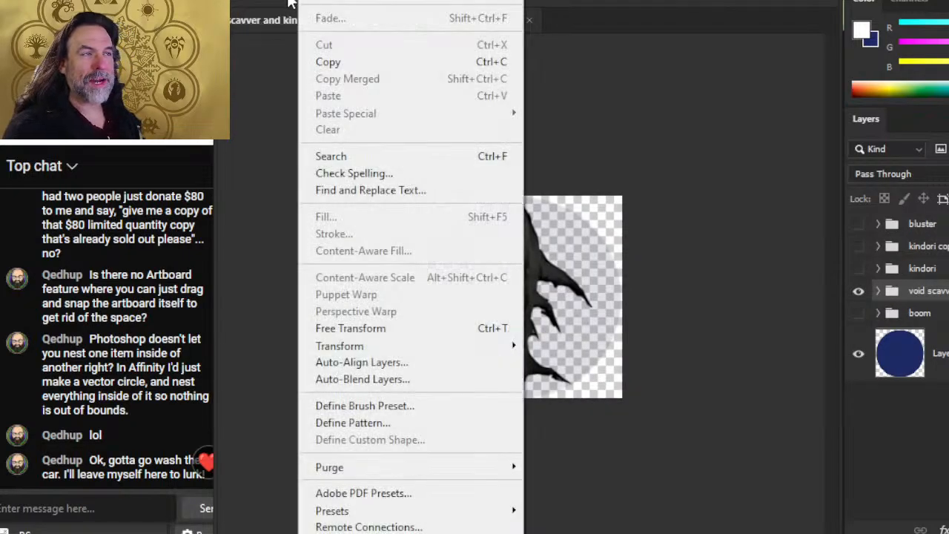
pyautogui.click(268, 3)
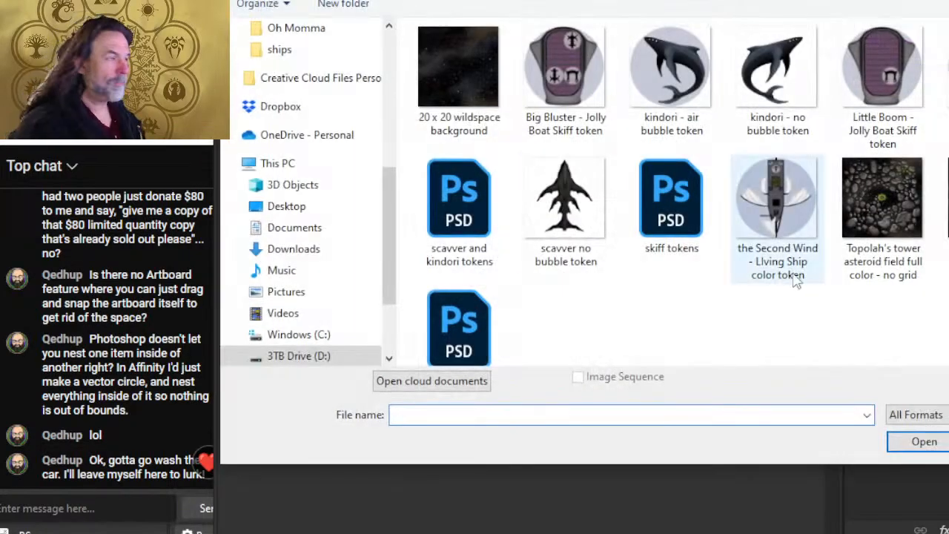
pyautogui.hotkey('alt', 'Up')
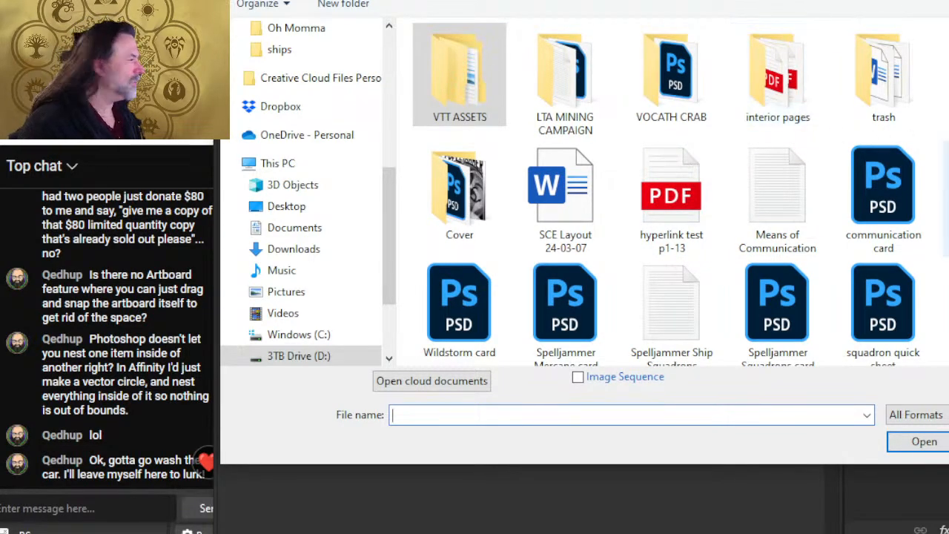
pyautogui.press('Return')
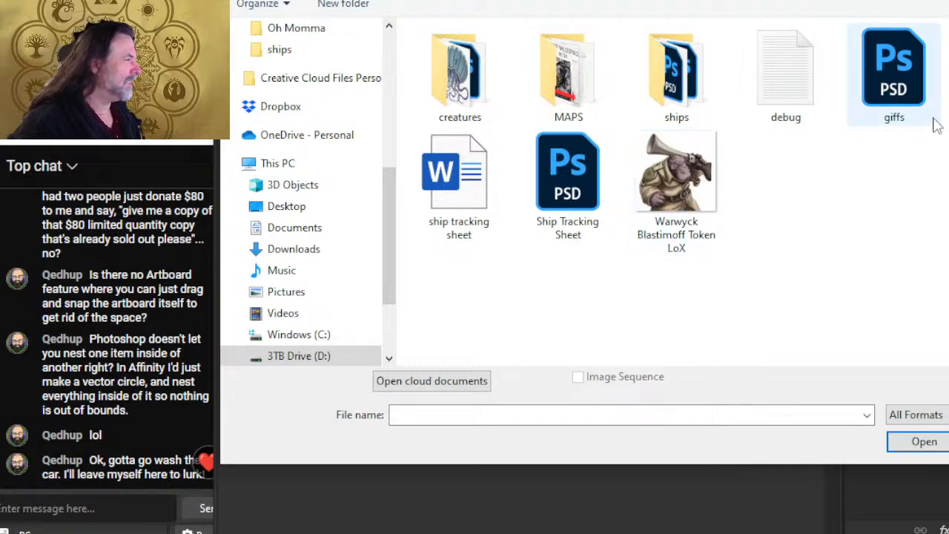
pyautogui.doubleClick(948, 74)
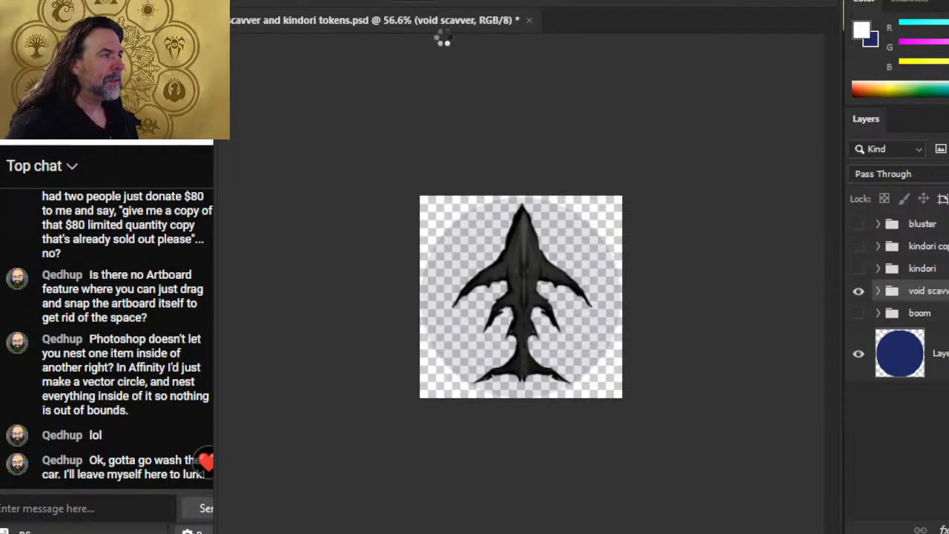
# Save and close scavver and kindori tokens.psd
pyautogui.click(432, 22)
pyautogui.hotkey('ctrl', 's')
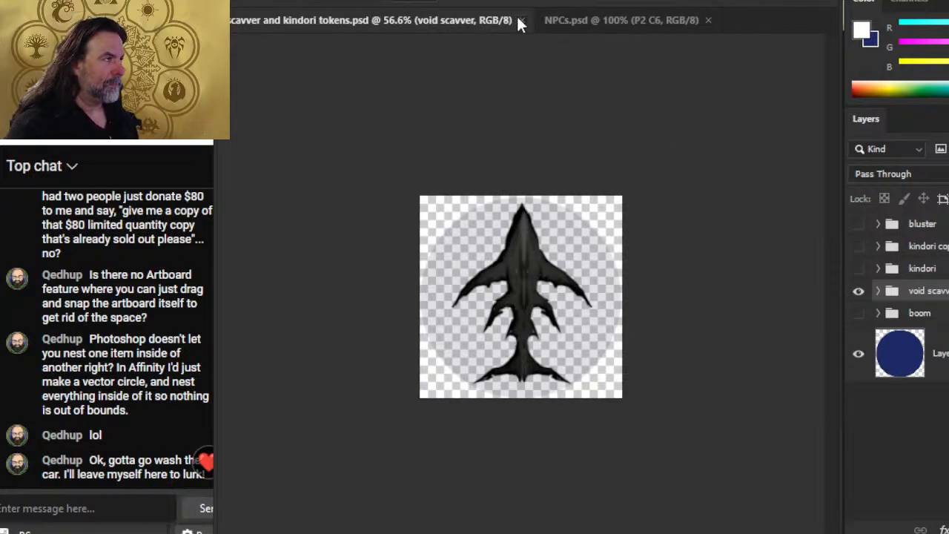
pyautogui.click(521, 20)
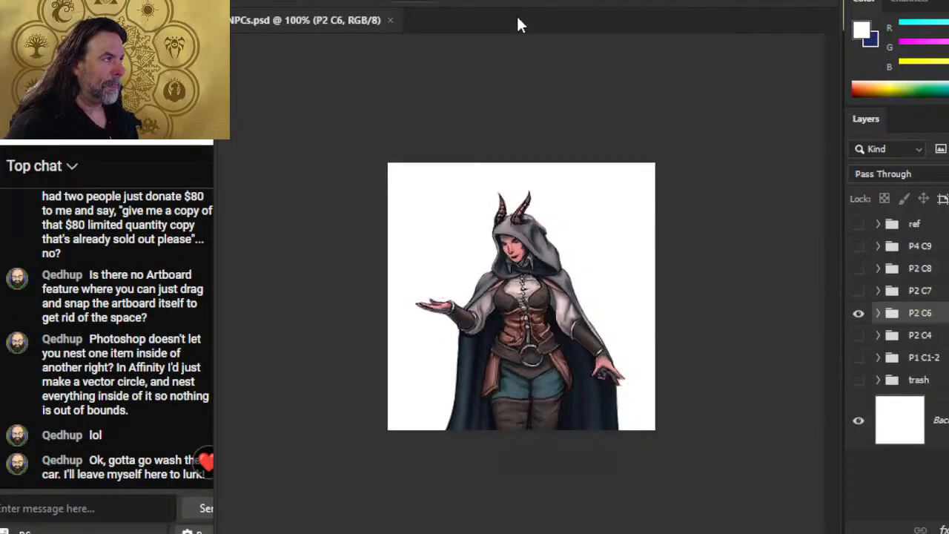
# Hide the white background and show the tree and remaining character groups below the horned woman inside the P2 C6 group, leaving the topmost group hidden
pyautogui.click(858, 421)
pyautogui.click(878, 314)
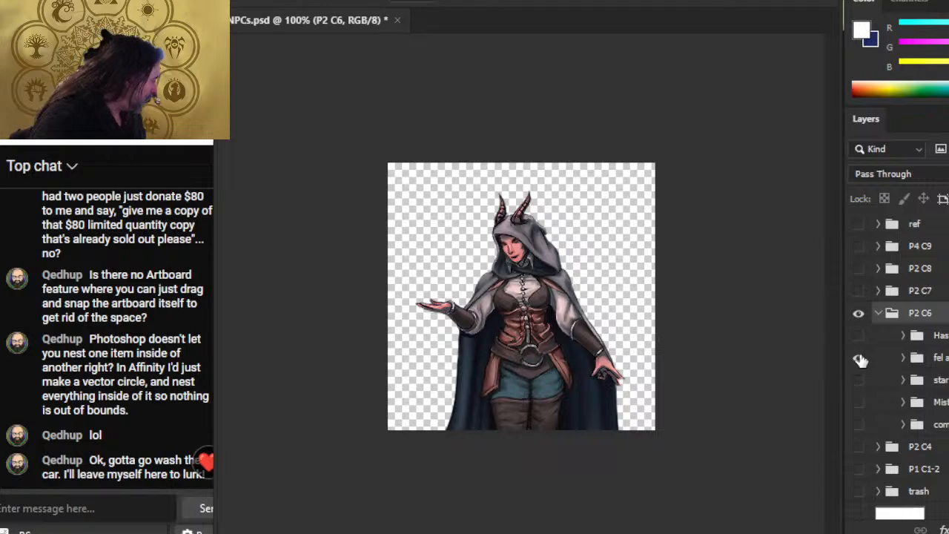
pyautogui.click(860, 359)
pyautogui.click(859, 358)
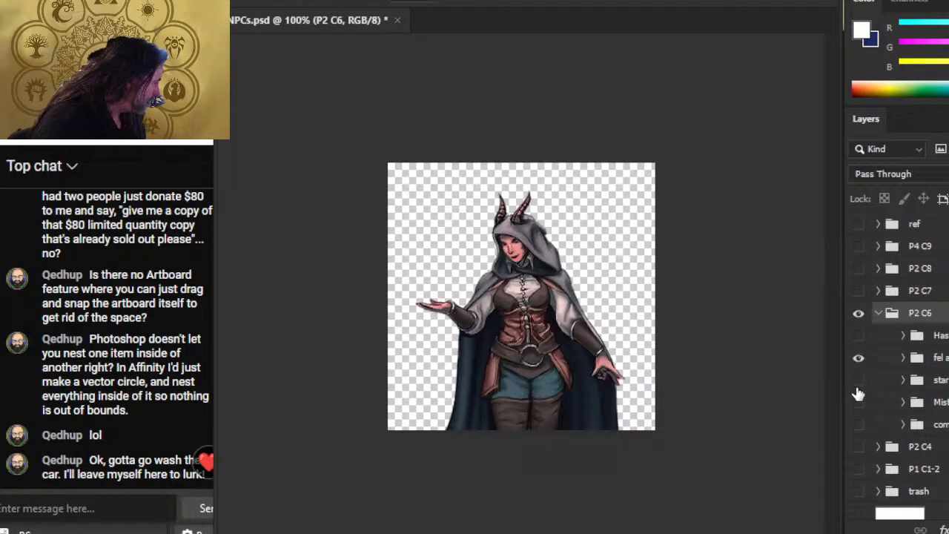
pyautogui.click(858, 380)
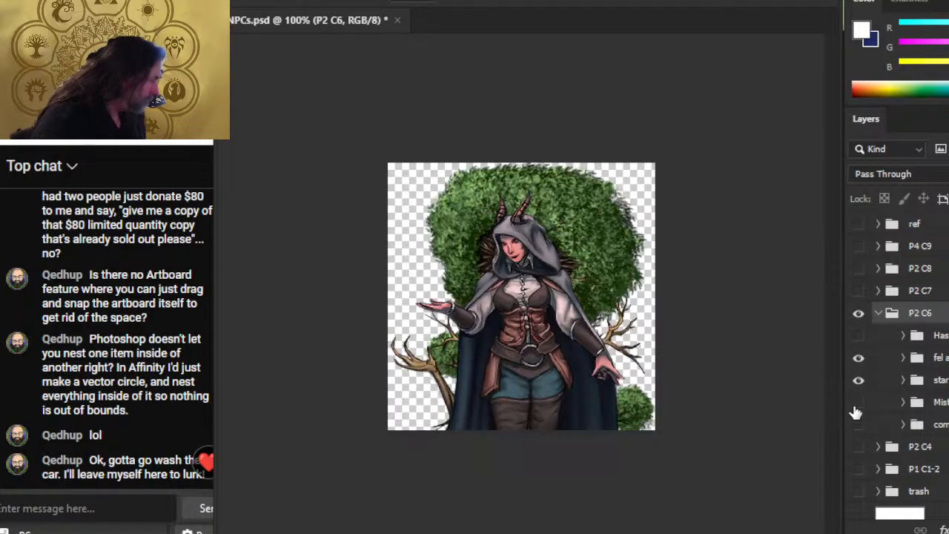
pyautogui.click(858, 403)
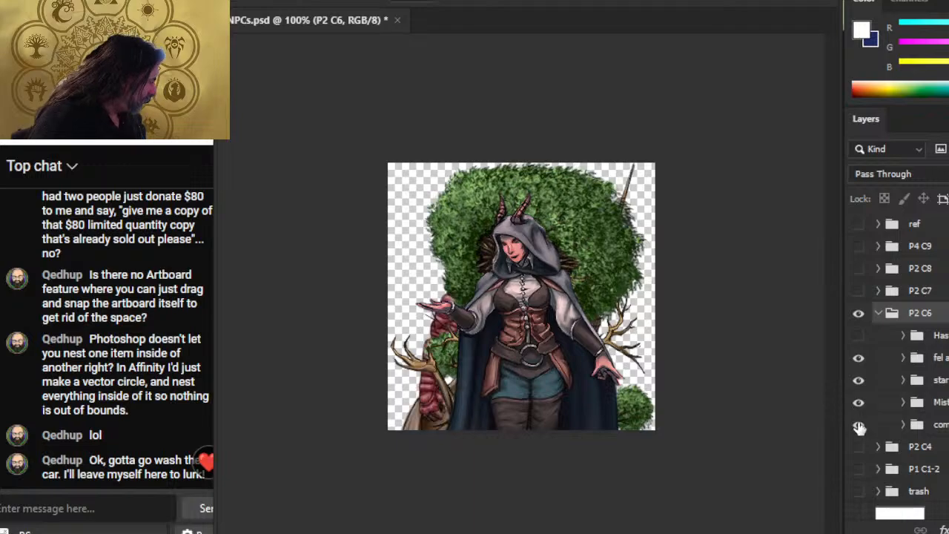
pyautogui.click(858, 425)
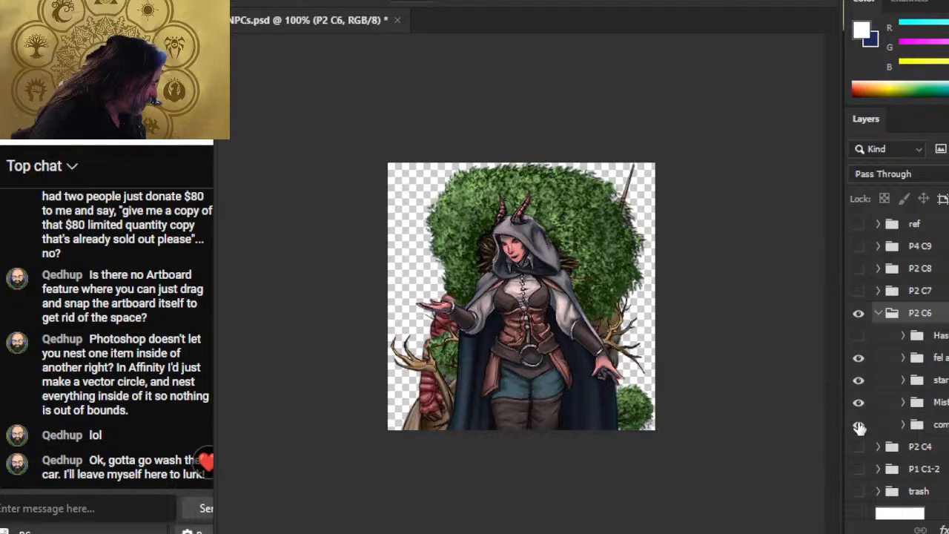
# Hide the P2 C6 group and show P2 C7 with only its golden automaton group visible
pyautogui.click(858, 313)
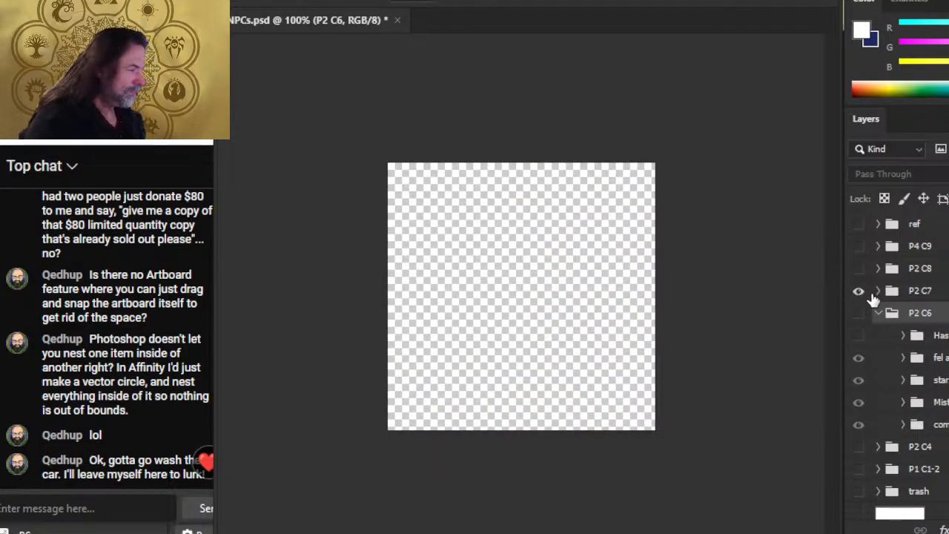
pyautogui.click(879, 290)
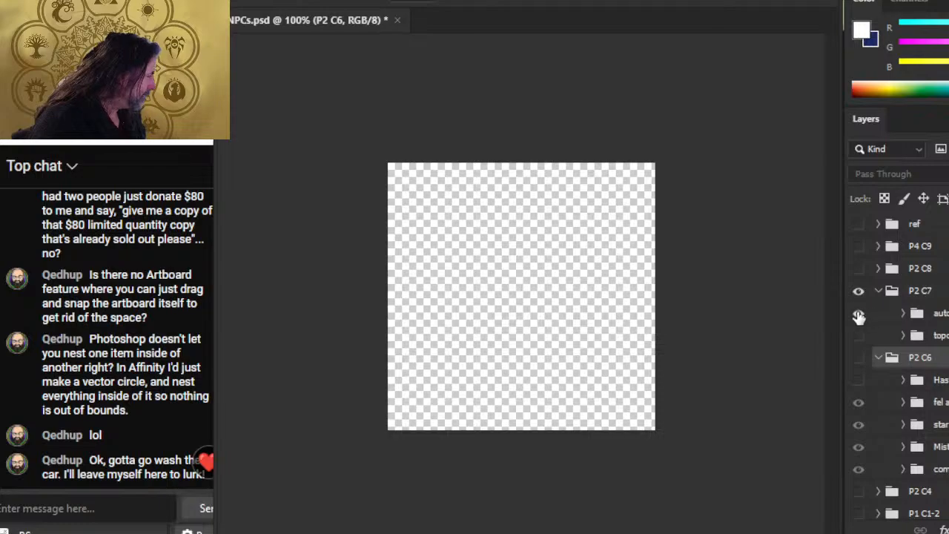
pyautogui.click(858, 314)
pyautogui.click(859, 314)
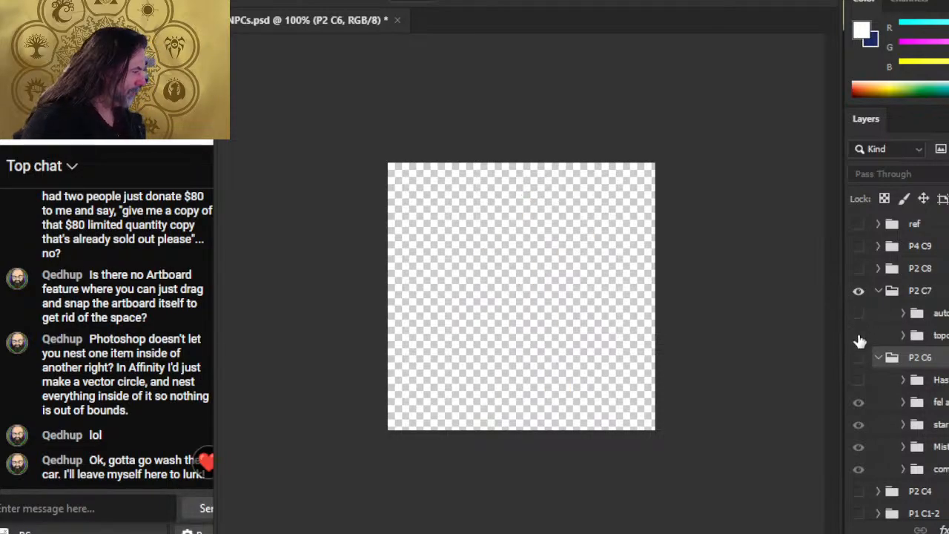
pyautogui.click(859, 336)
pyautogui.click(858, 336)
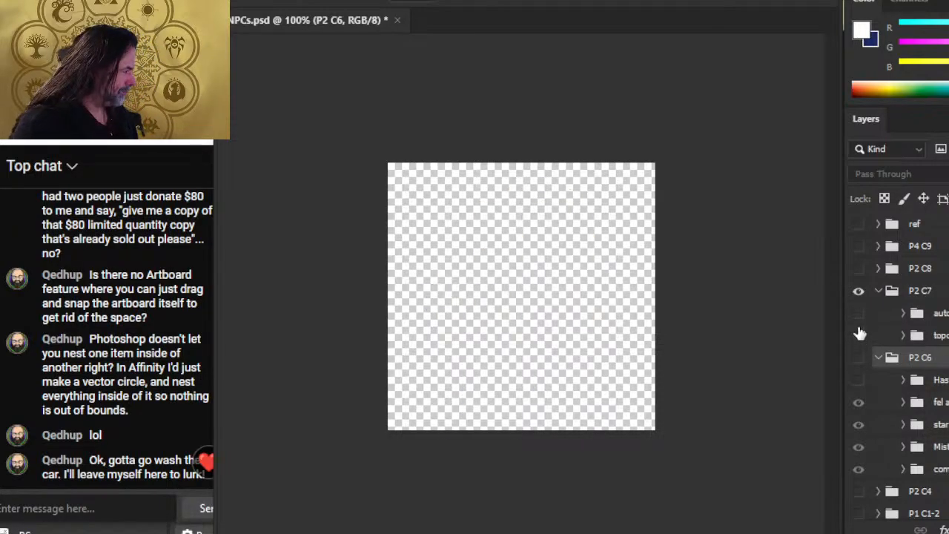
pyautogui.click(858, 313)
pyautogui.click(859, 313)
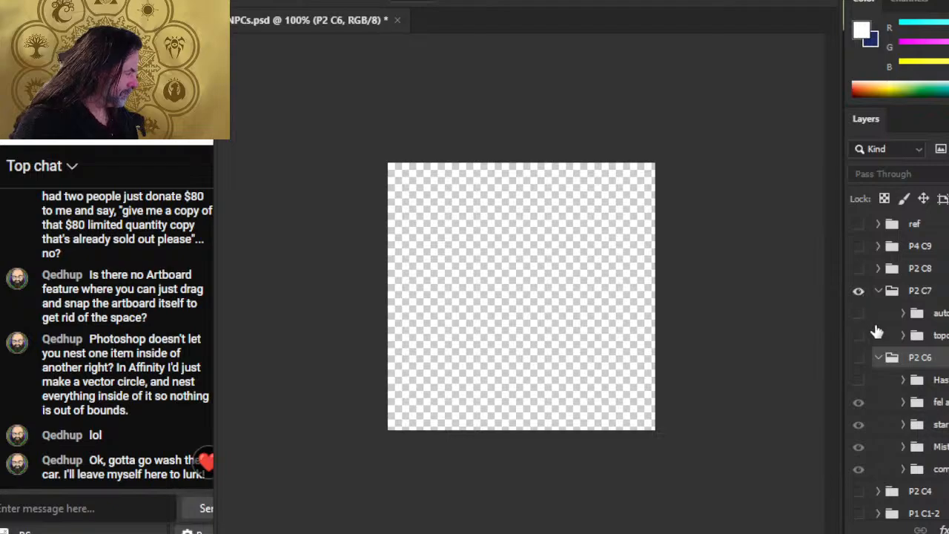
pyautogui.click(858, 313)
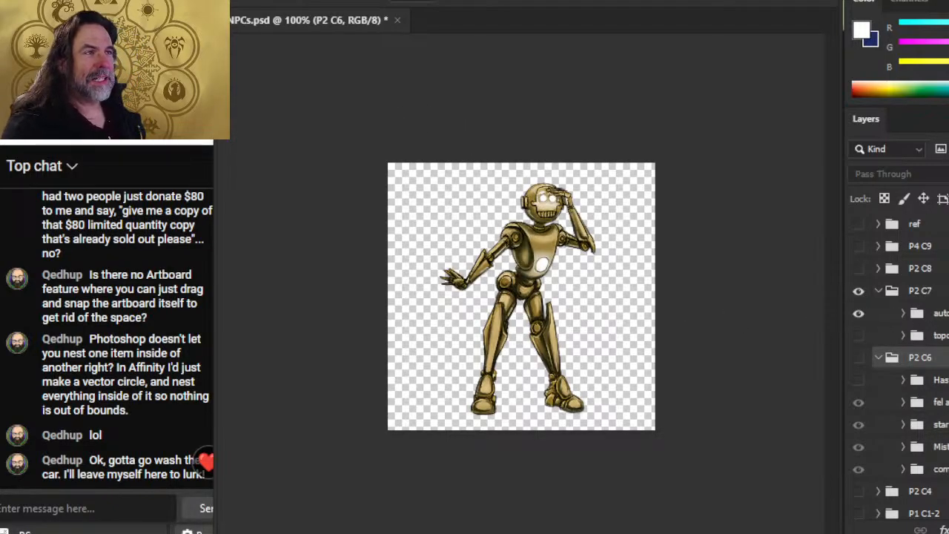
# Start saving a copy of the automaton image on the computer in PNG format
pyautogui.hotkey('alt', 'i')
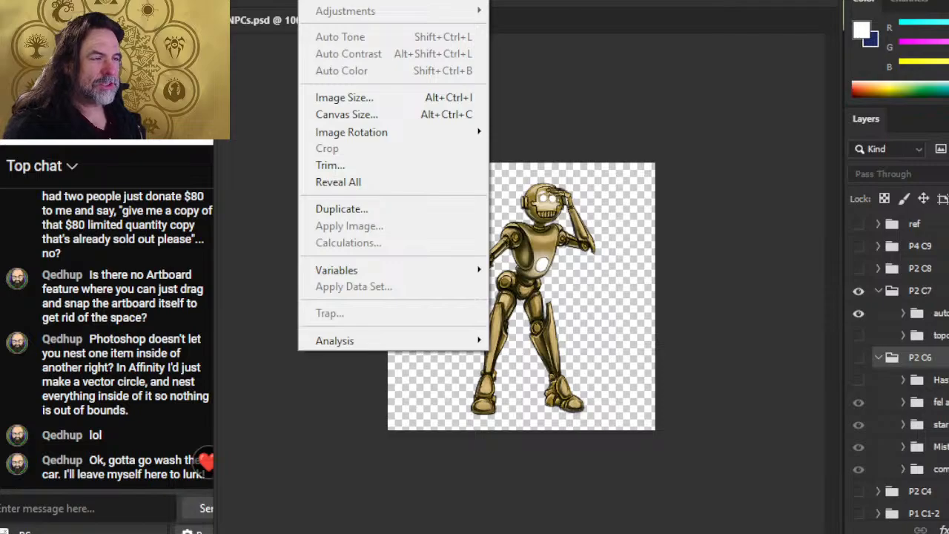
pyautogui.moveTo(254, 0)
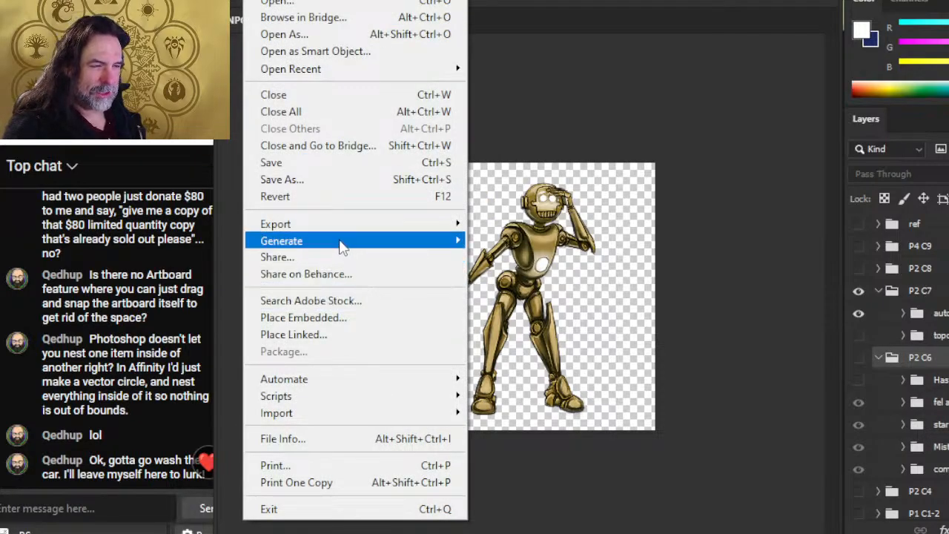
pyautogui.click(296, 179)
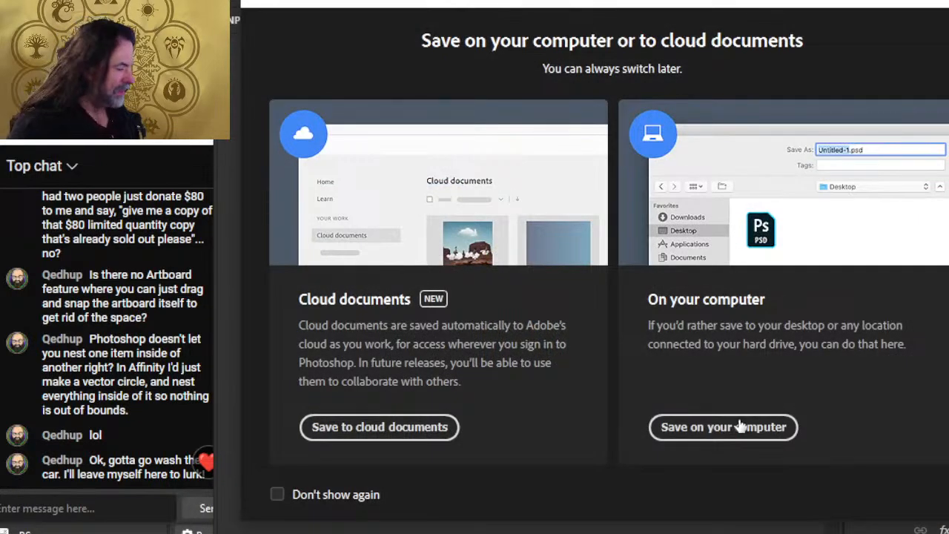
pyautogui.click(740, 426)
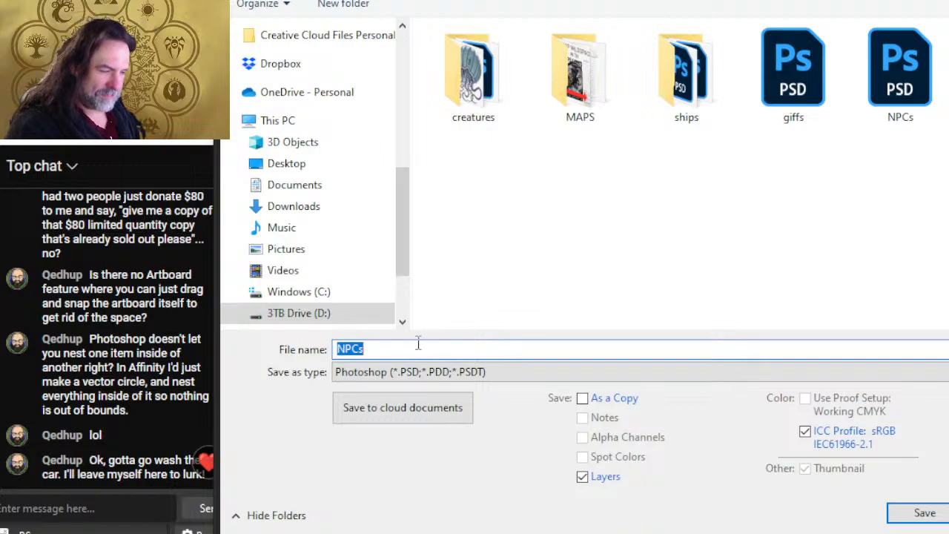
pyautogui.click(415, 371)
pyautogui.click(438, 301)
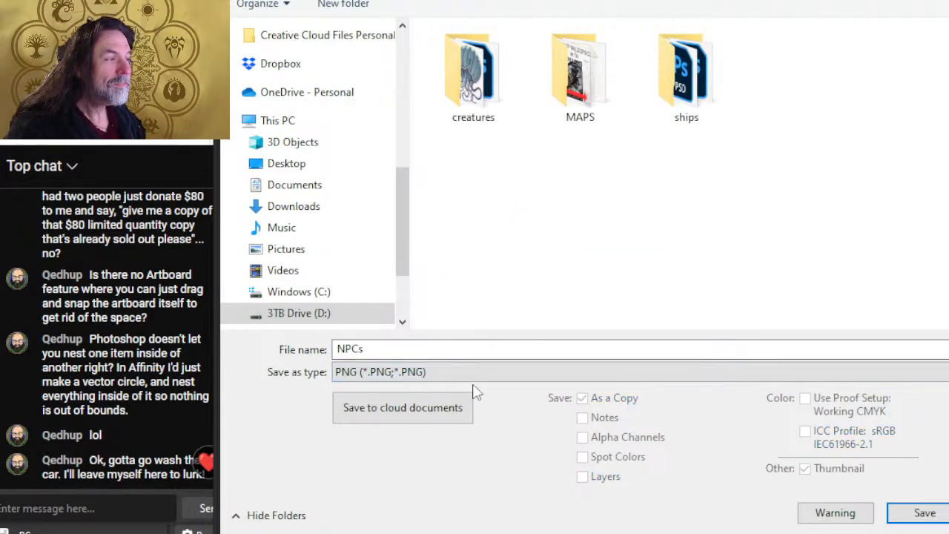
# Set the save location to the Oh Momma folder under production, VTT ASSETS, Light of Xaryxis, Part 2
pyautogui.doubleClick(417, 349)
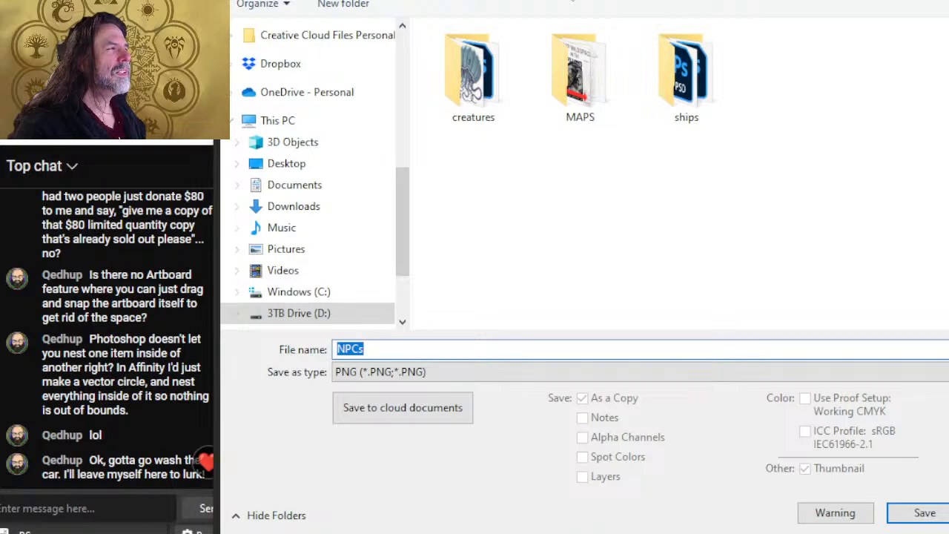
pyautogui.hotkey('alt', 'Up')
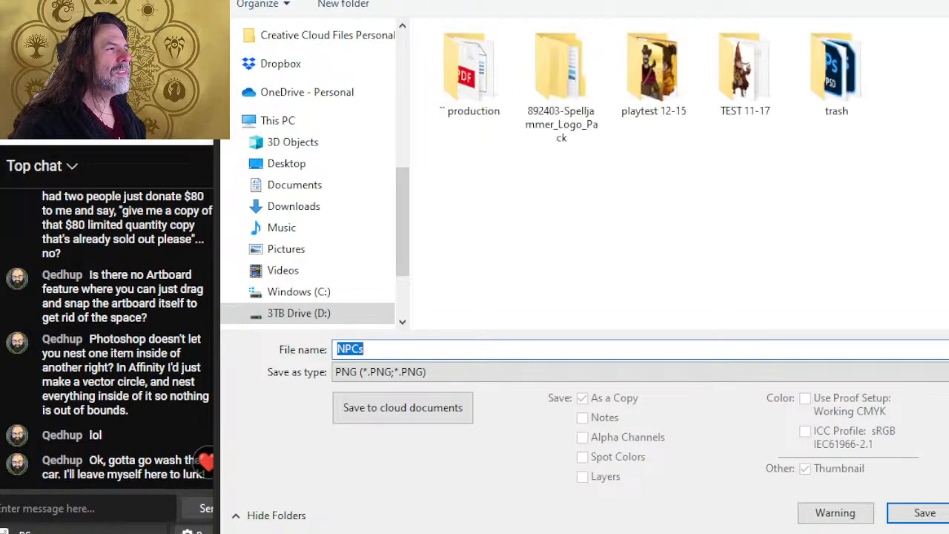
pyautogui.doubleClick(478, 89)
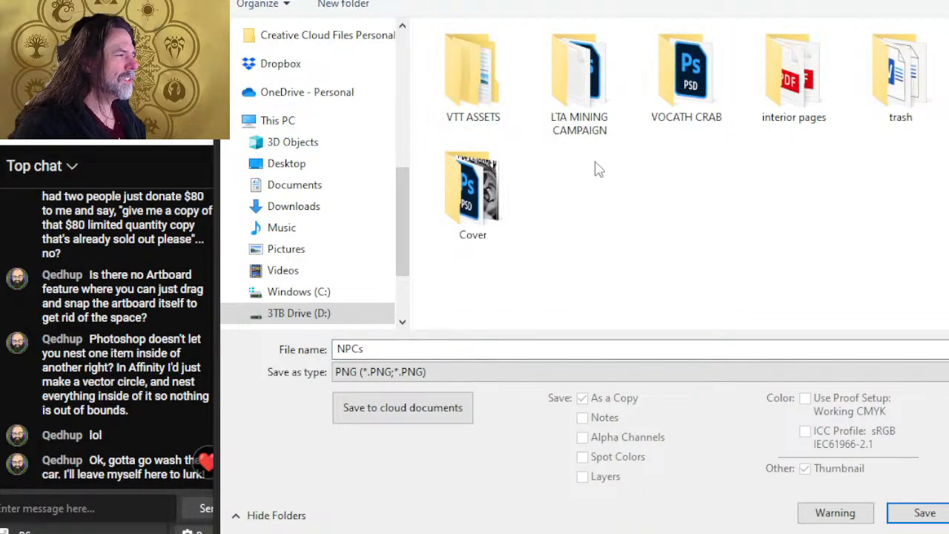
pyautogui.doubleClick(495, 92)
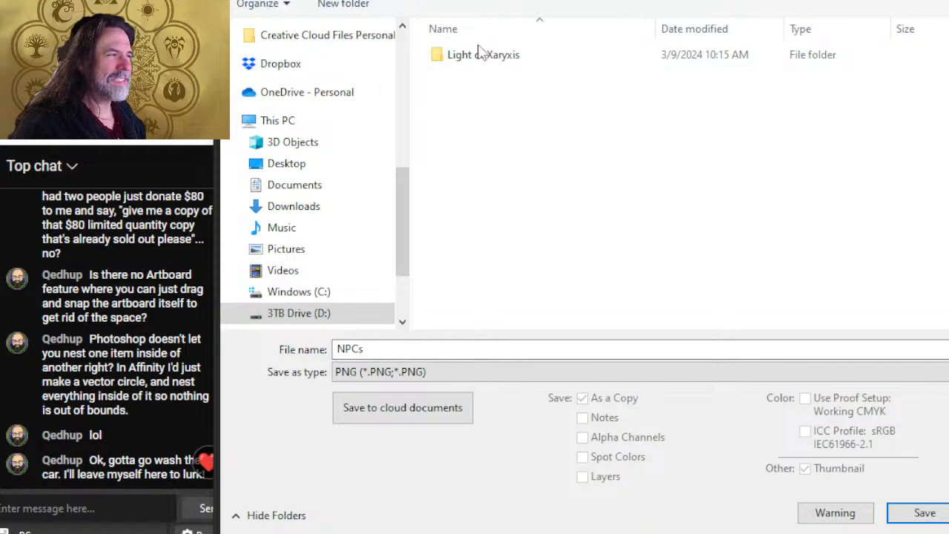
pyautogui.click(482, 57)
pyautogui.doubleClick(481, 59)
pyautogui.doubleClick(467, 57)
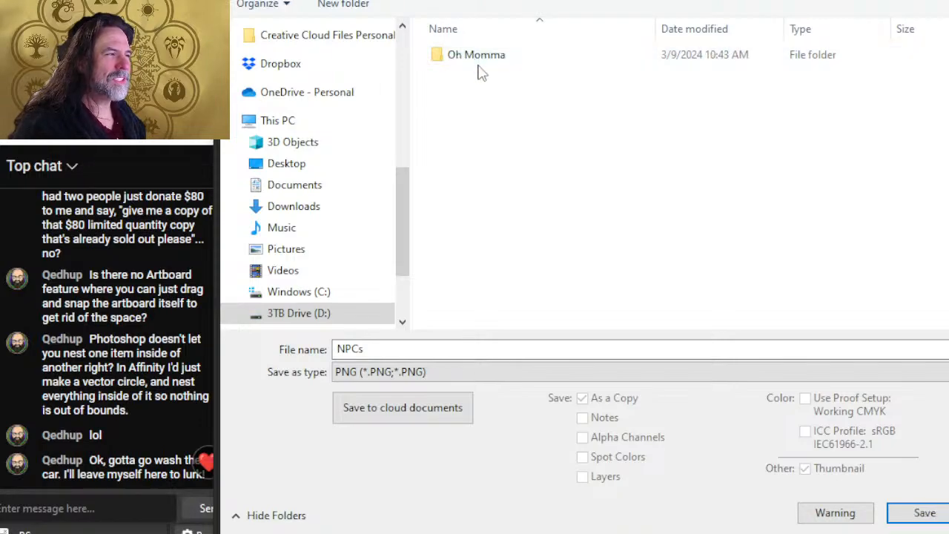
pyautogui.doubleClick(477, 62)
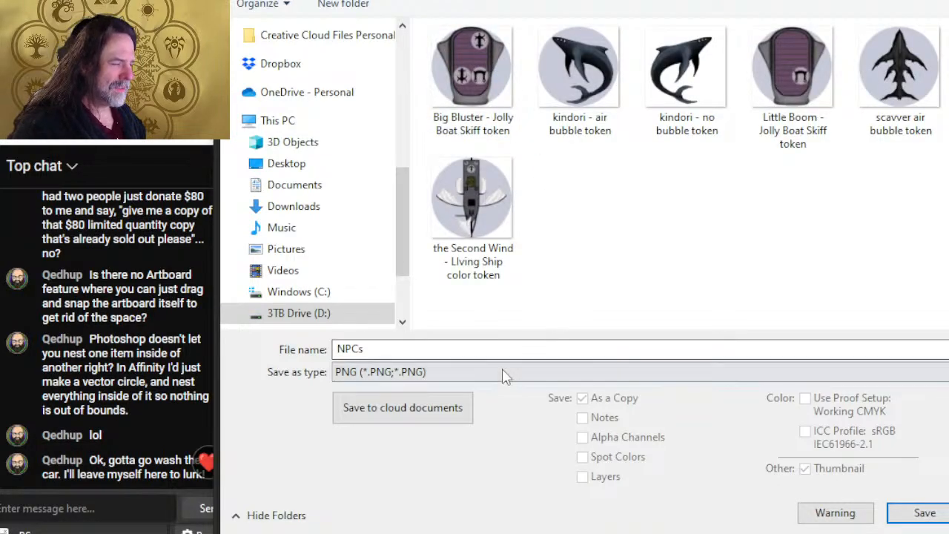
# Name the PNG "Autognome token" and save it with the smallest file size option
pyautogui.click(493, 348)
pyautogui.write('autognome')
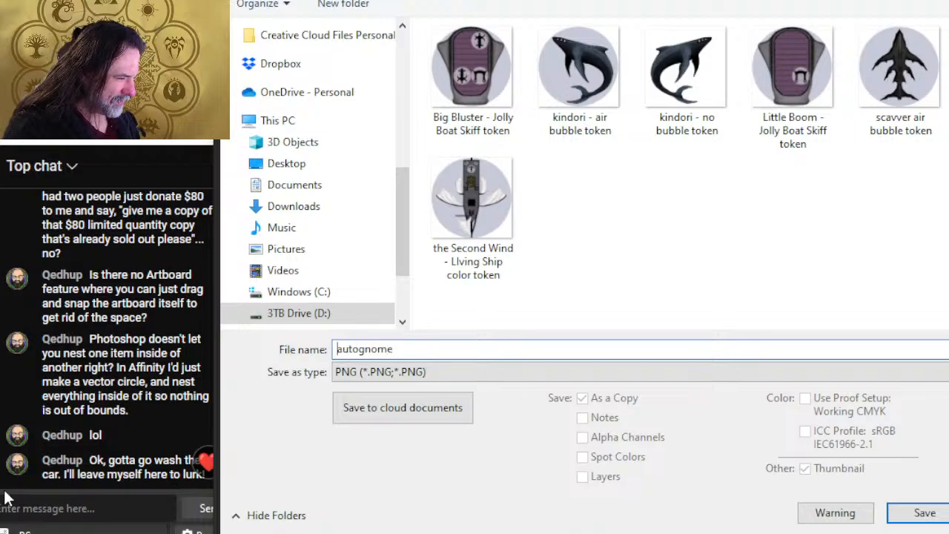
pyautogui.press('Delete')
pyautogui.write('A')
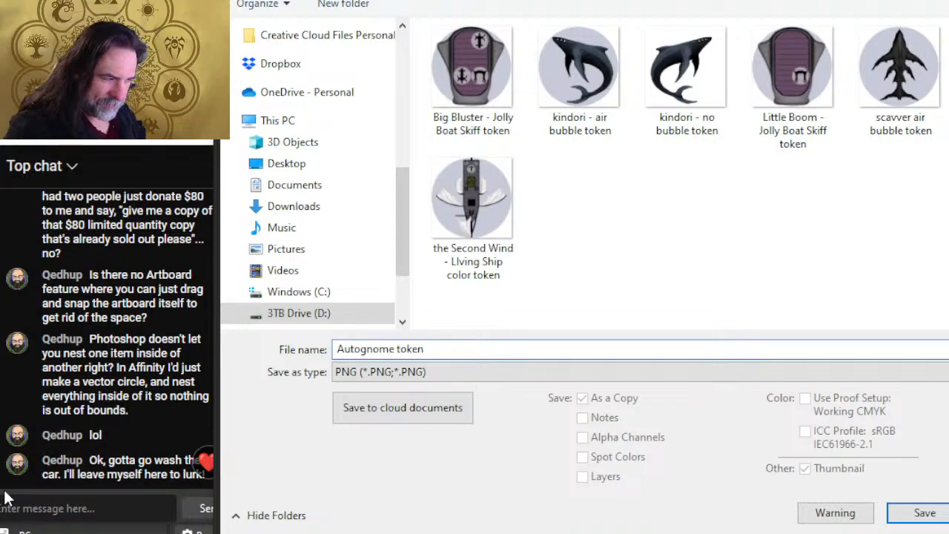
pyautogui.press('Return')
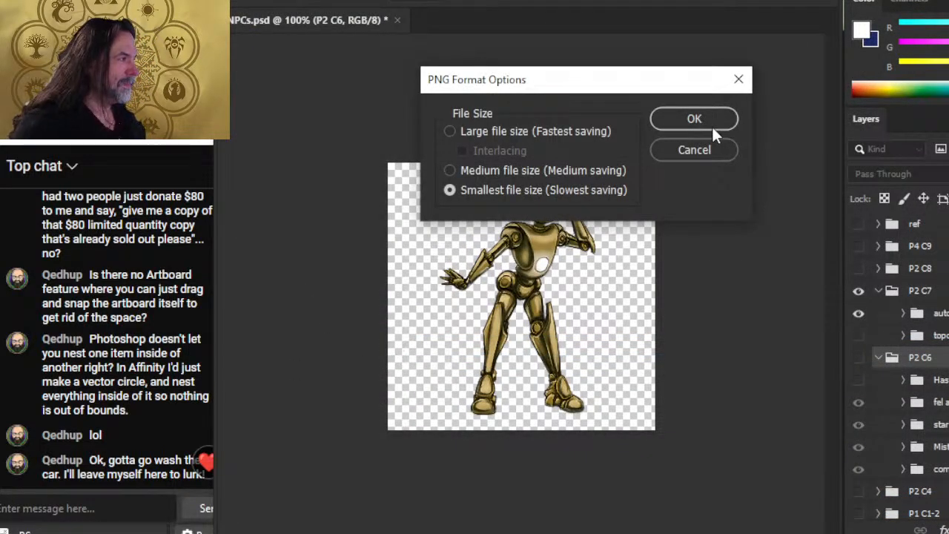
pyautogui.click(697, 121)
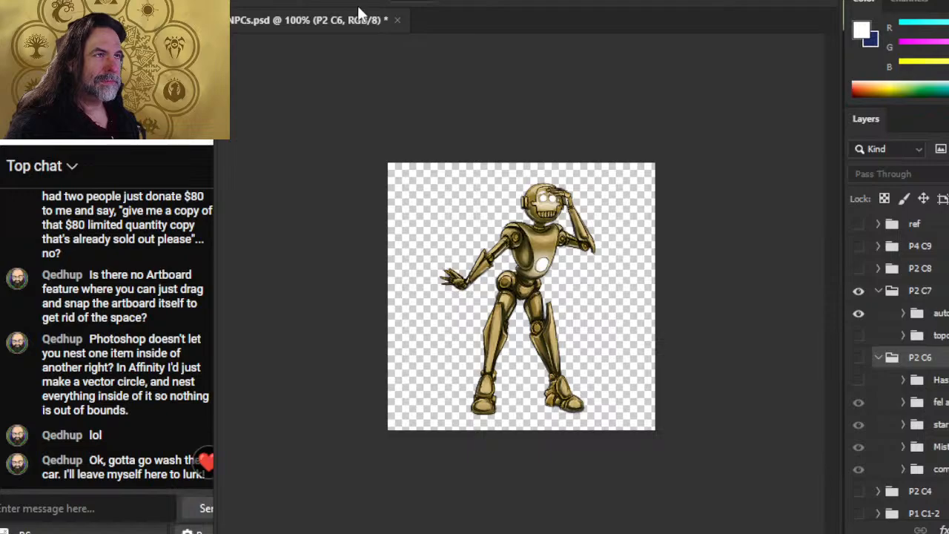
# Replace the visible automaton group with the hatted woman's group in P2 C7 and start saving it on the computer as a PNG
pyautogui.click(858, 314)
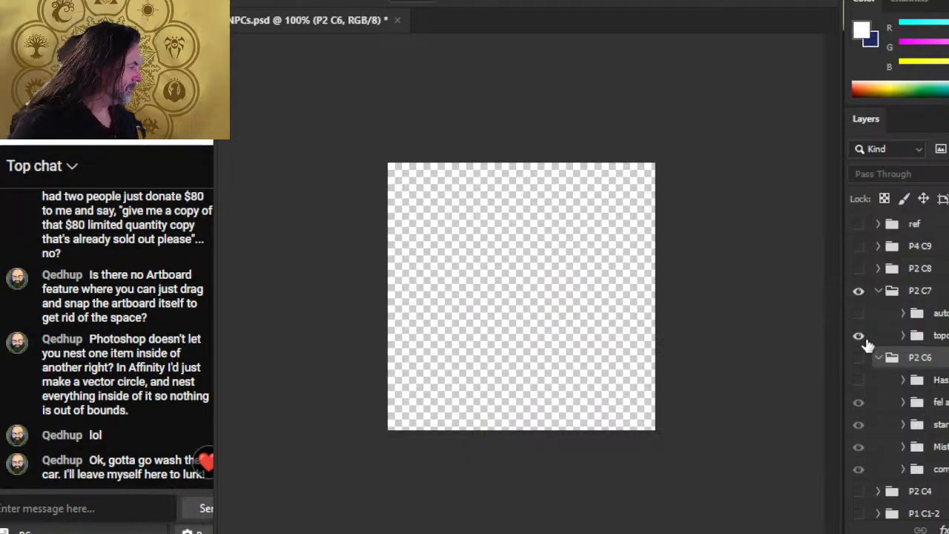
pyautogui.click(858, 336)
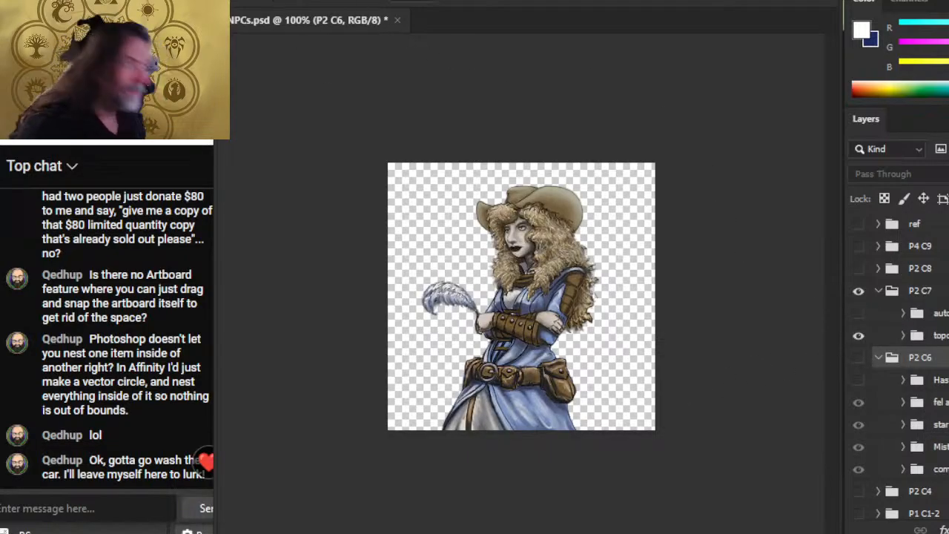
pyautogui.click(256, 1)
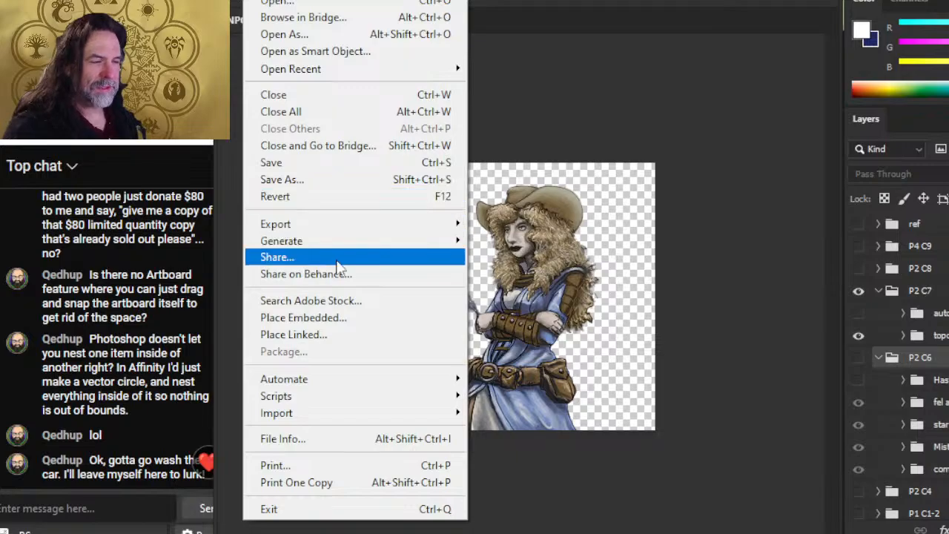
pyautogui.click(308, 182)
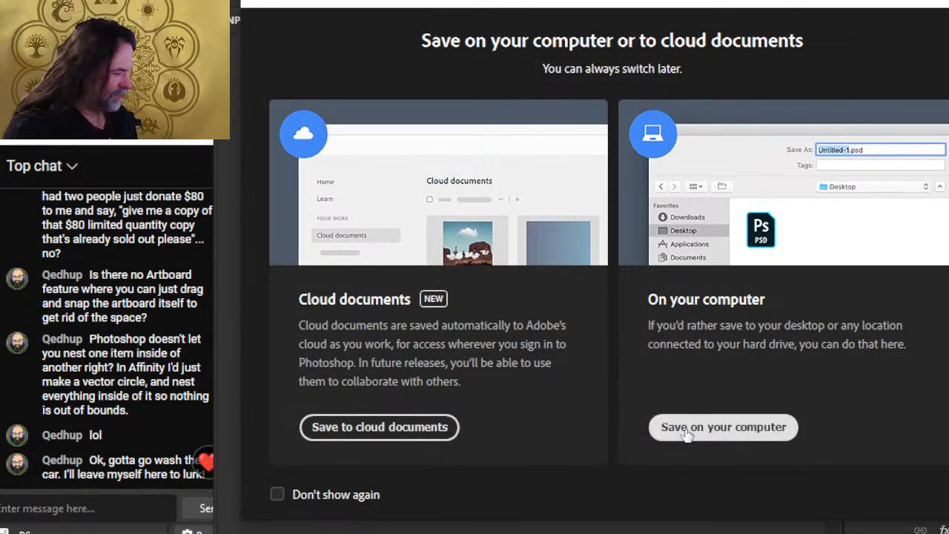
pyautogui.click(683, 435)
pyautogui.click(452, 371)
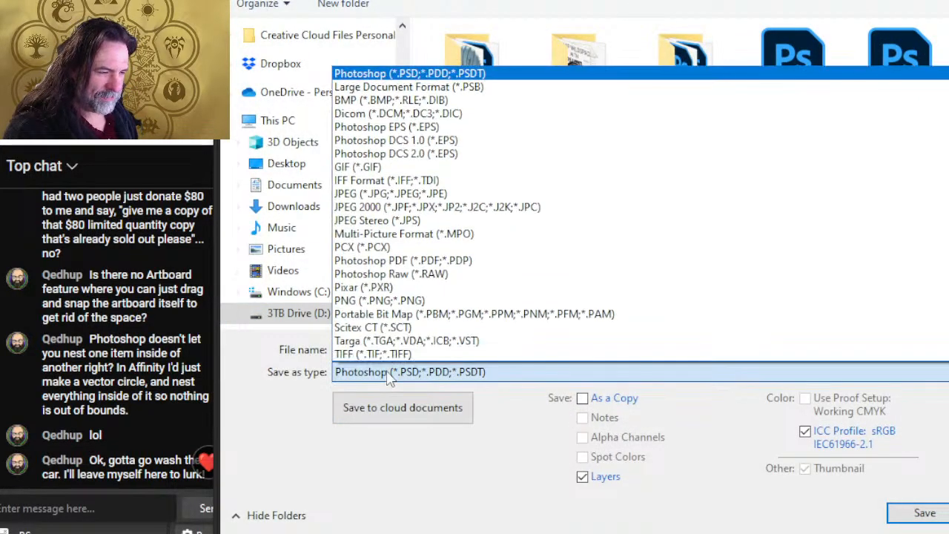
pyautogui.click(381, 300)
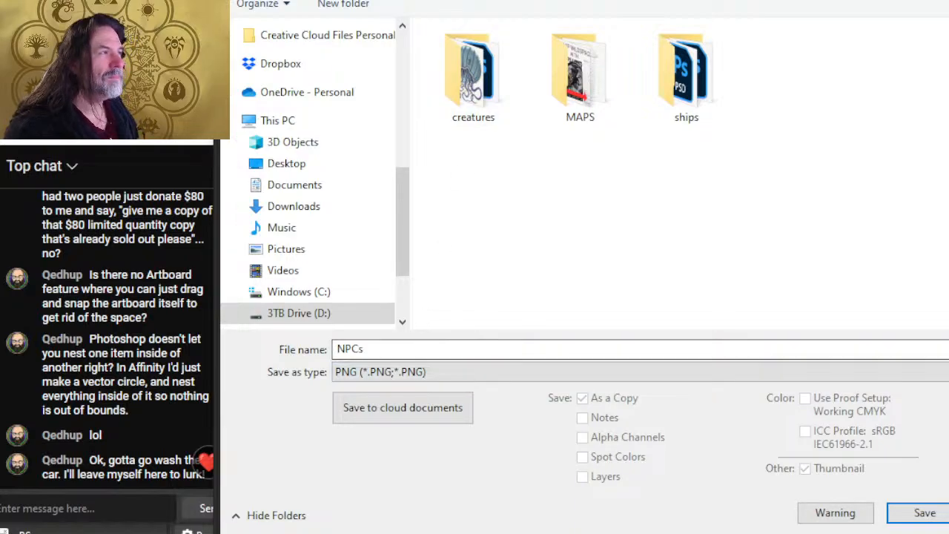
# Set the hatted woman PNG's save location to the Oh Momma folder inside VTT ASSETS, Light of Xaryxis, Part 2
pyautogui.hotkey('alt', 'Up')
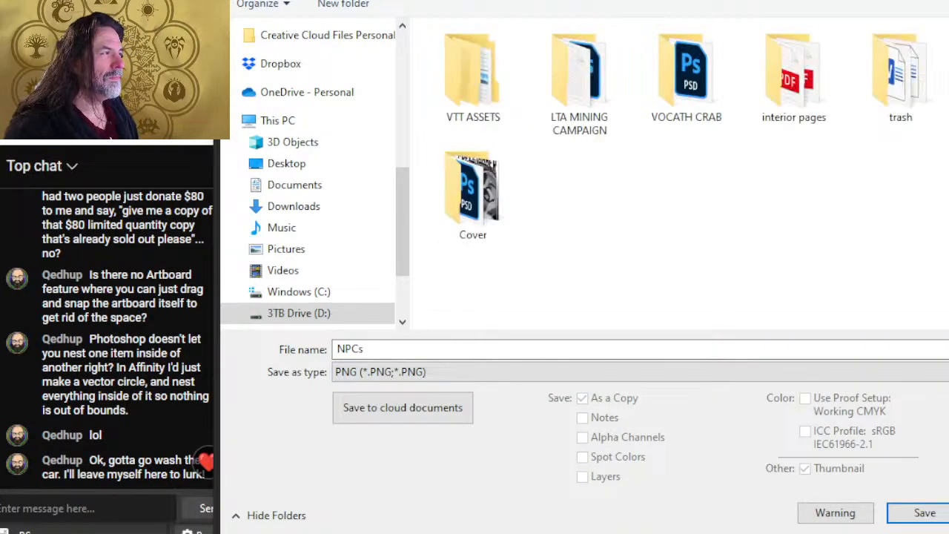
pyautogui.doubleClick(486, 79)
pyautogui.doubleClick(492, 64)
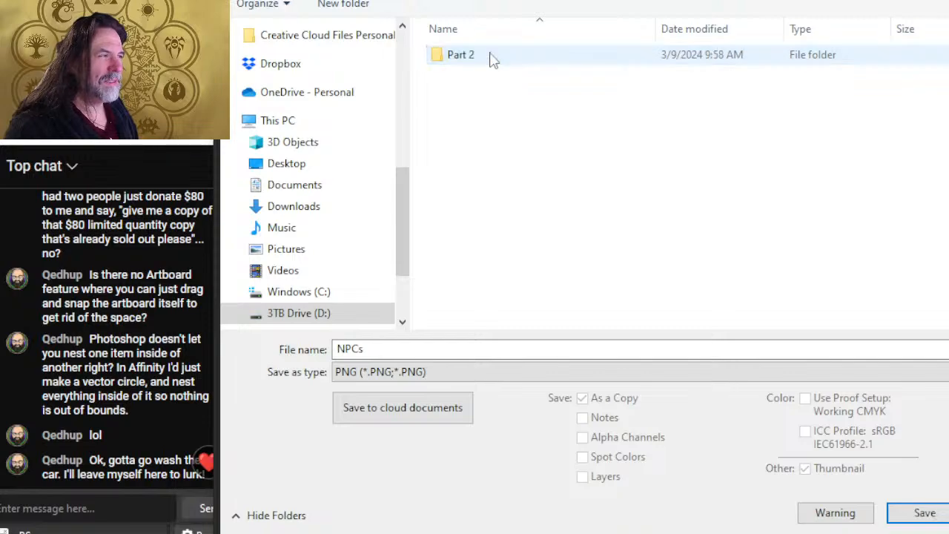
pyautogui.doubleClick(491, 59)
pyautogui.doubleClick(492, 59)
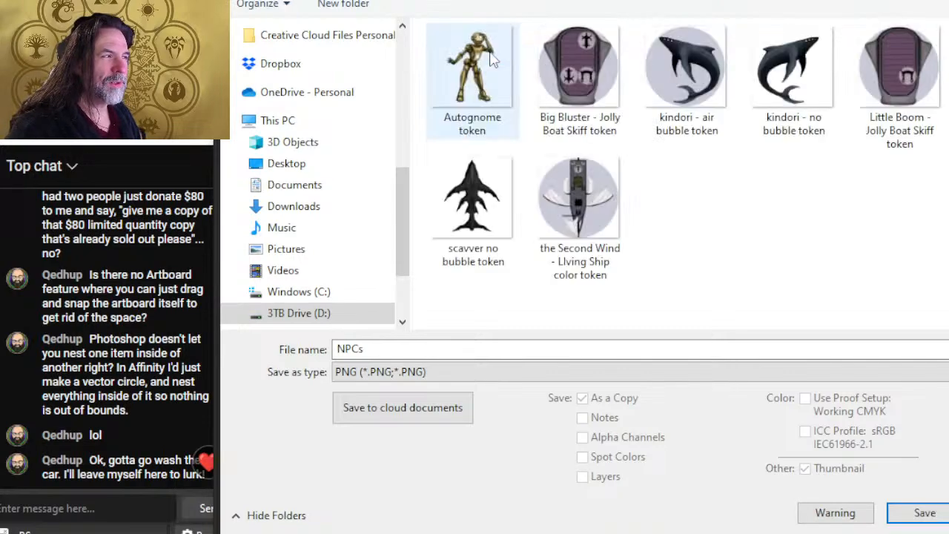
# Name the hatted woman's PNG "Topalah token" and save it with the smallest file size option
pyautogui.doubleClick(425, 353)
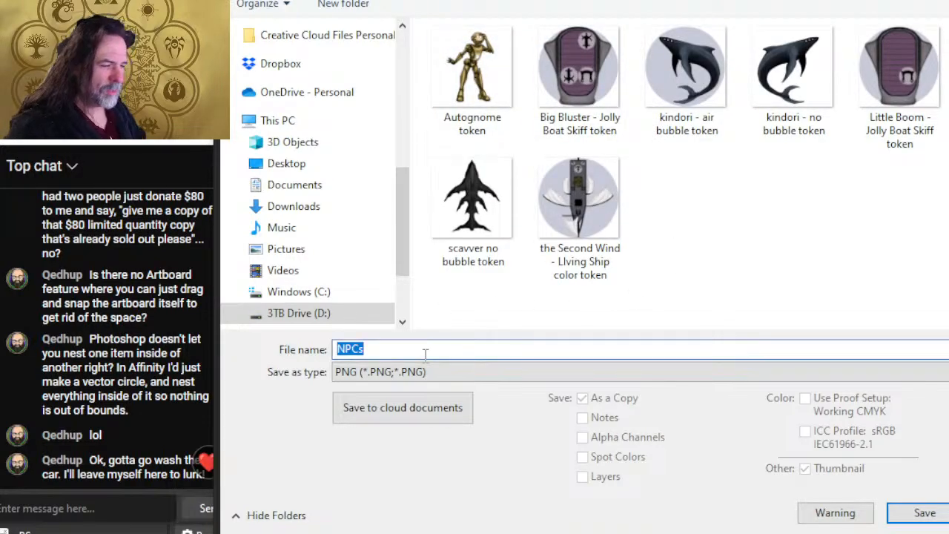
pyautogui.write('Topalah token')
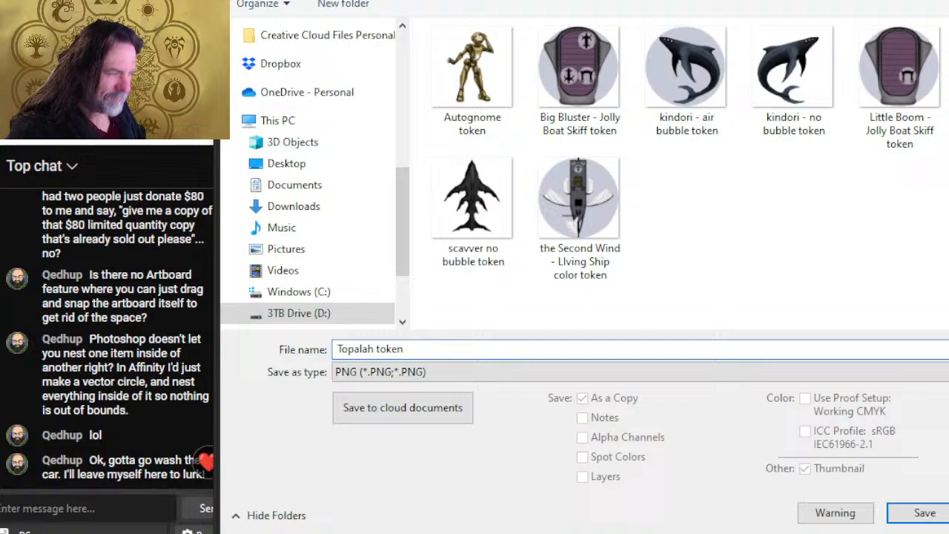
pyautogui.press('Return')
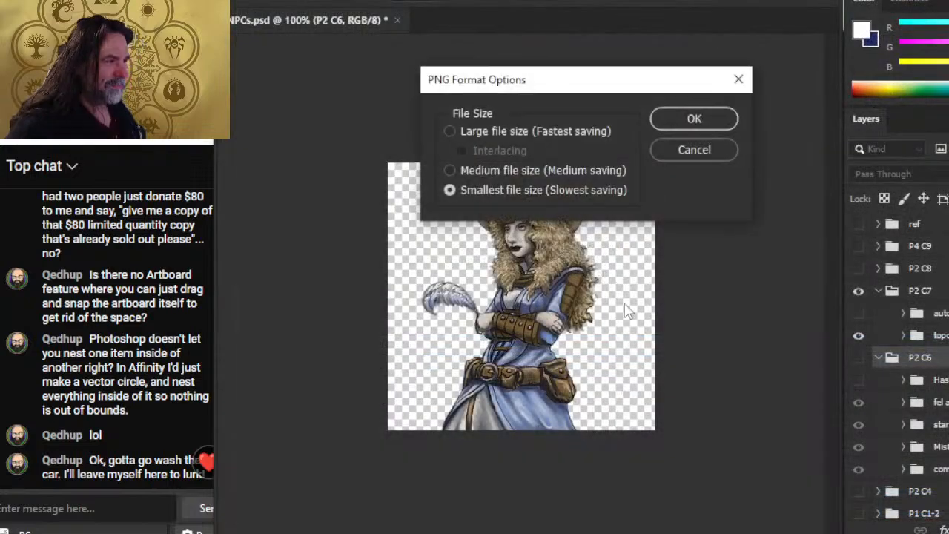
pyautogui.click(682, 128)
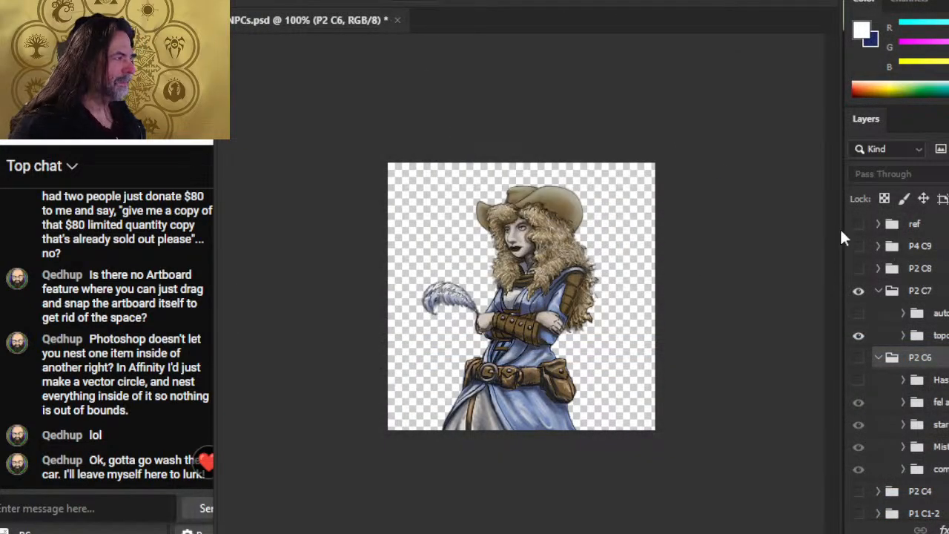
# Hide the hatted woman's group and show the P2 C6 group with only the horned woman's group visible
pyautogui.click(858, 341)
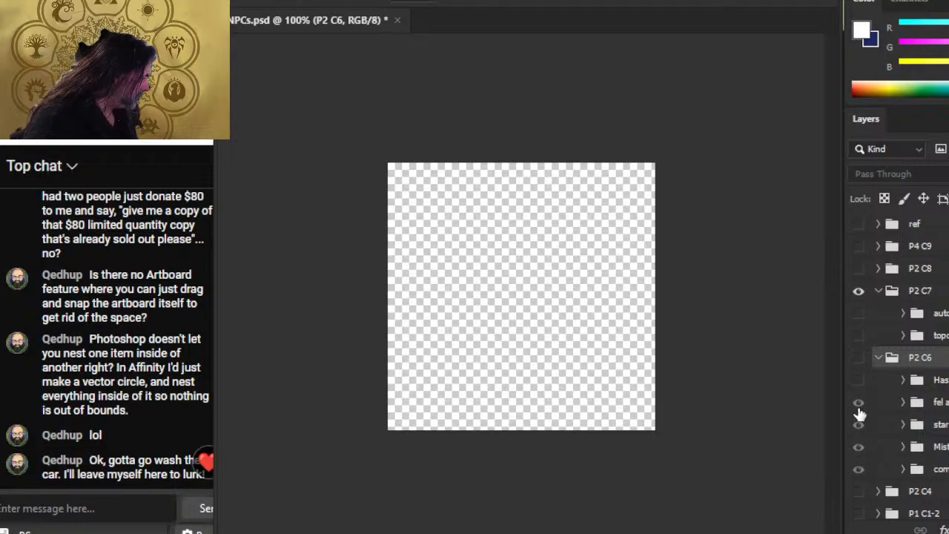
pyautogui.click(858, 359)
pyautogui.click(858, 469)
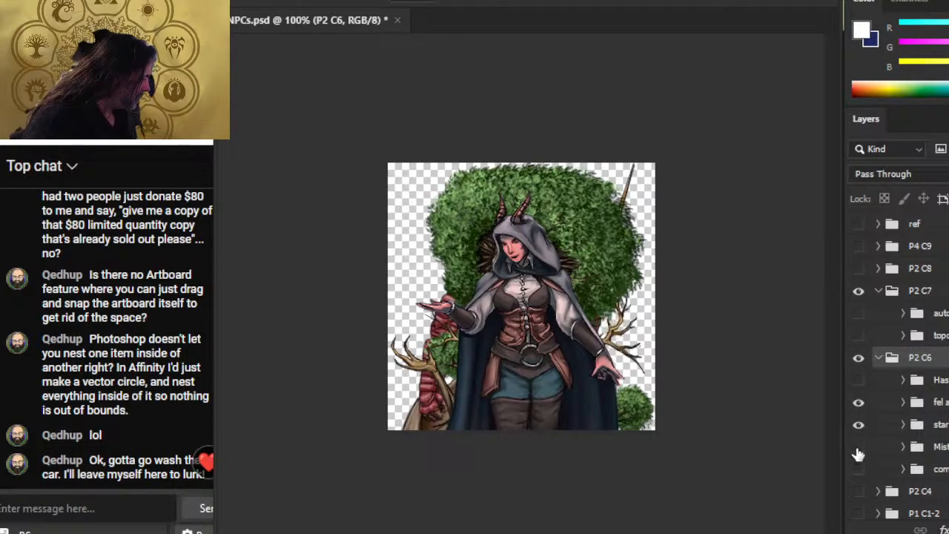
pyautogui.click(857, 446)
pyautogui.click(858, 425)
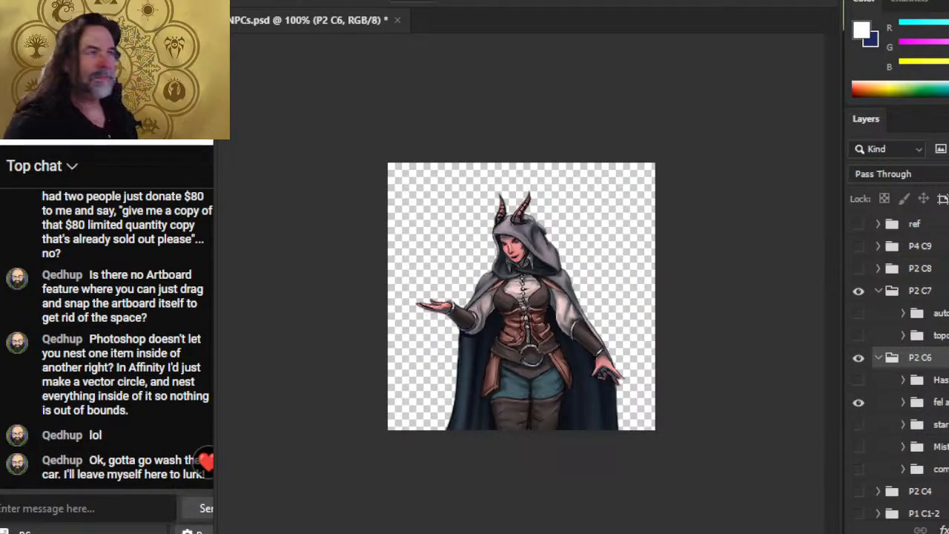
# Start saving the horned woman's image on the computer with PNG as the file type
pyautogui.hotkey('alt', 'f')
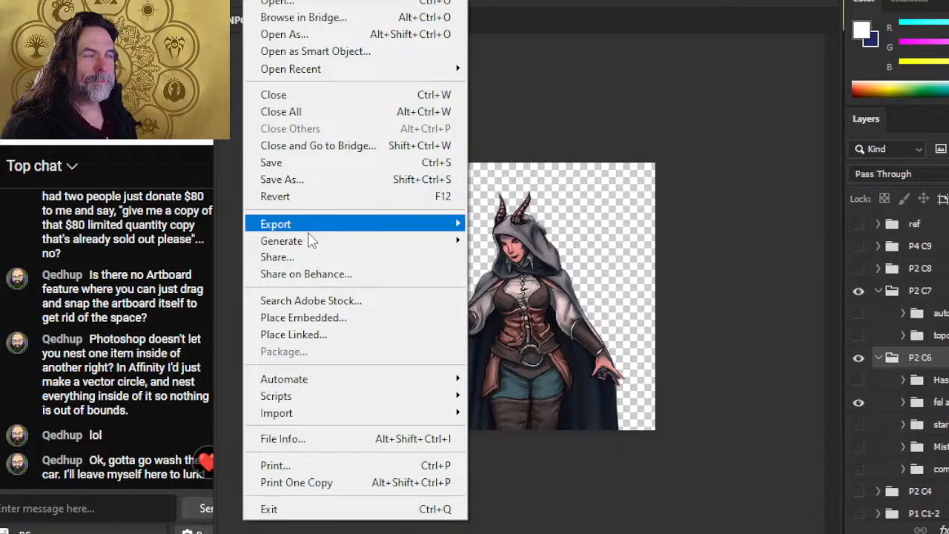
pyautogui.click(305, 181)
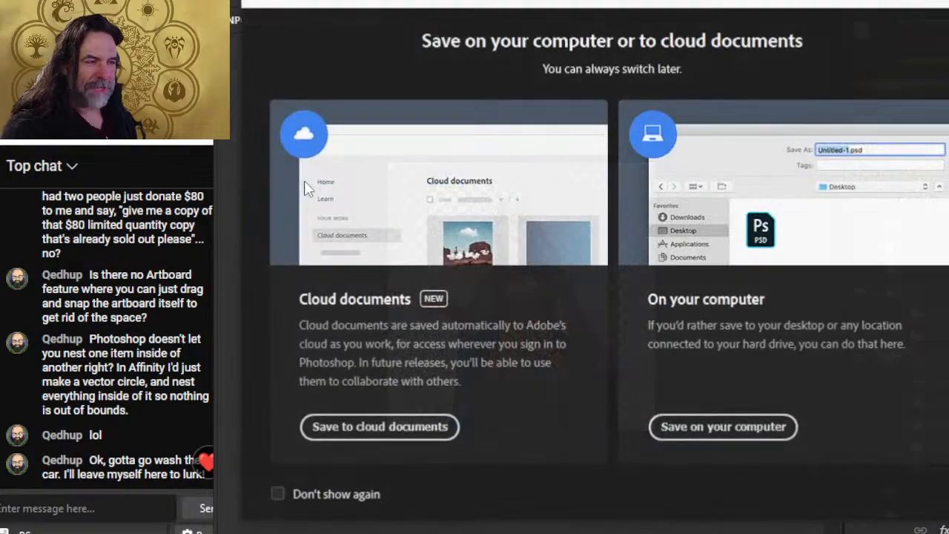
pyautogui.click(723, 427)
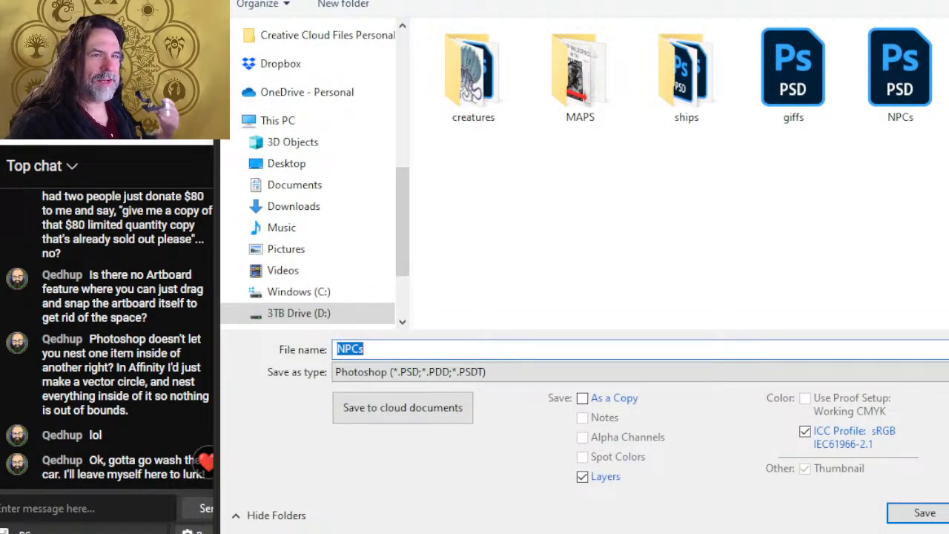
pyautogui.click(497, 375)
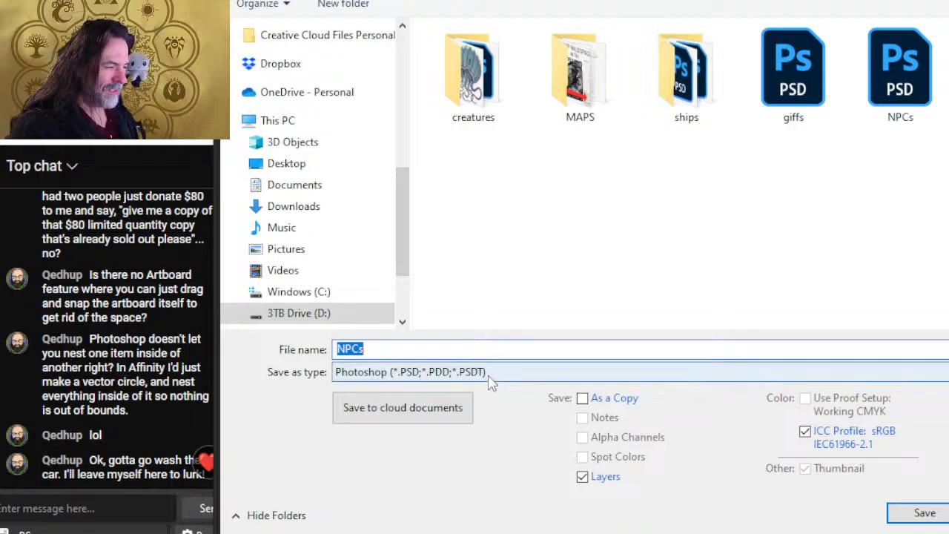
pyautogui.click(409, 301)
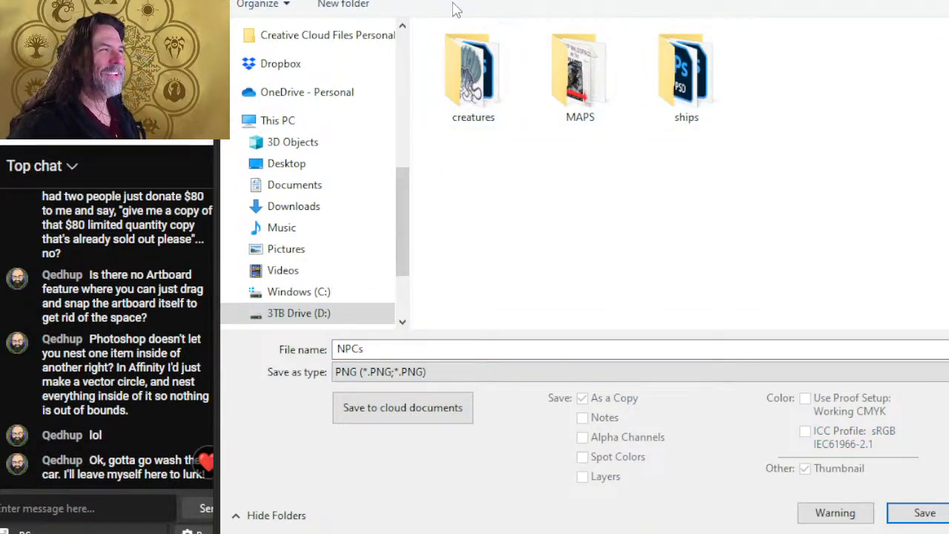
# Set the horned woman PNG's save location to the Oh Momma folder inside VTT ASSETS, Light of Xaryxis, Part 2
pyautogui.click(482, 1)
pyautogui.click(400, 1)
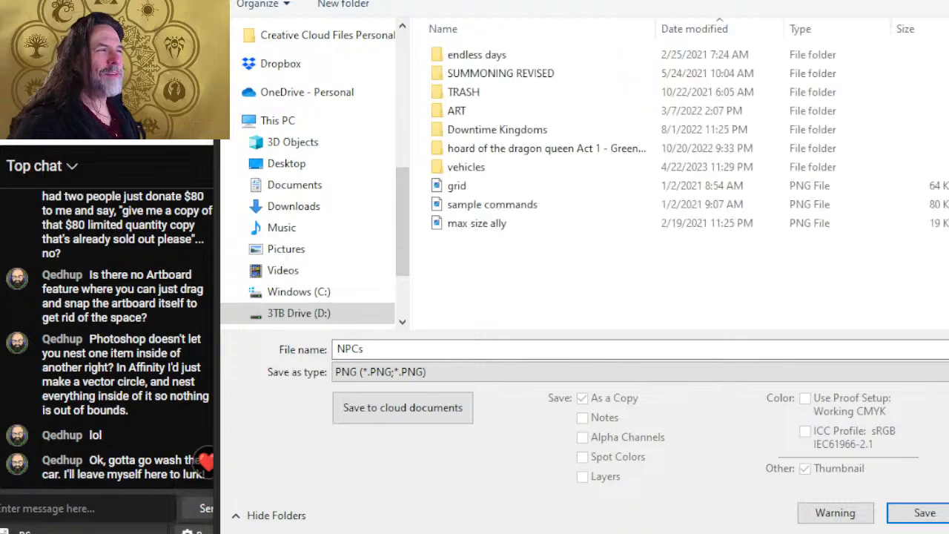
pyautogui.doubleClick(597, 73)
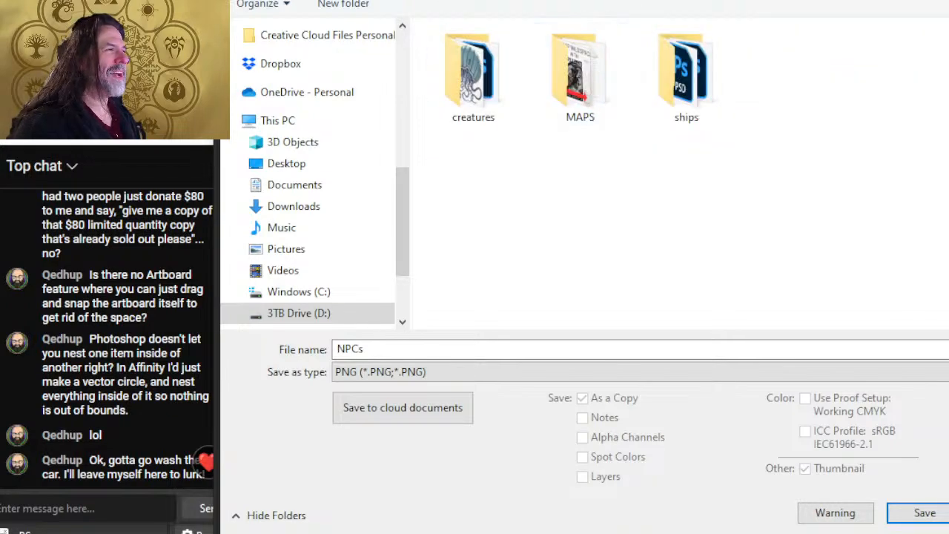
pyautogui.click(593, 2)
pyautogui.doubleClick(455, 105)
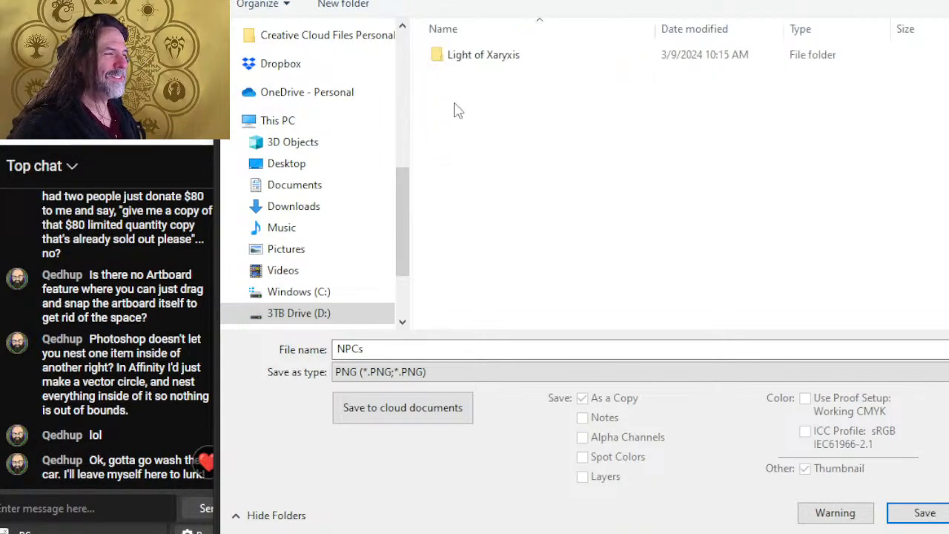
pyautogui.doubleClick(476, 63)
pyautogui.doubleClick(475, 61)
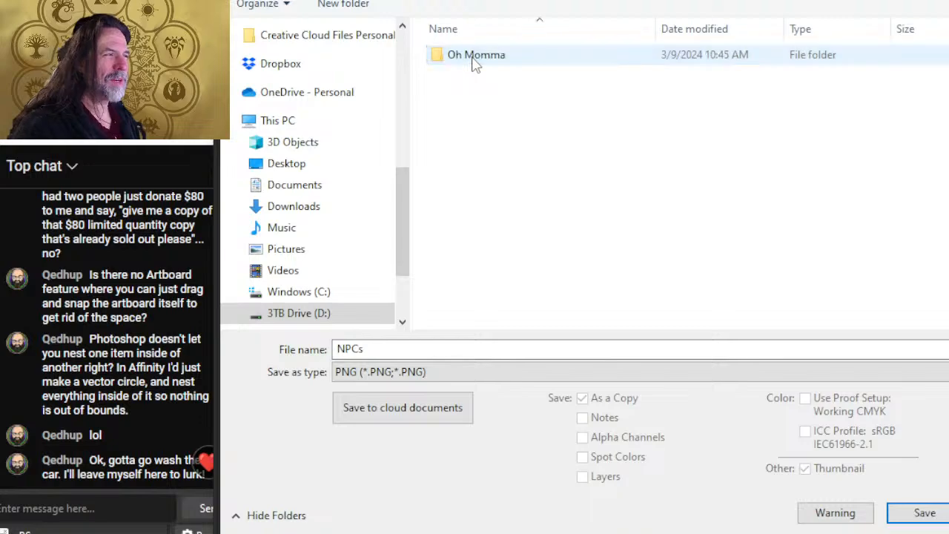
pyautogui.click(474, 62)
pyautogui.doubleClick(475, 62)
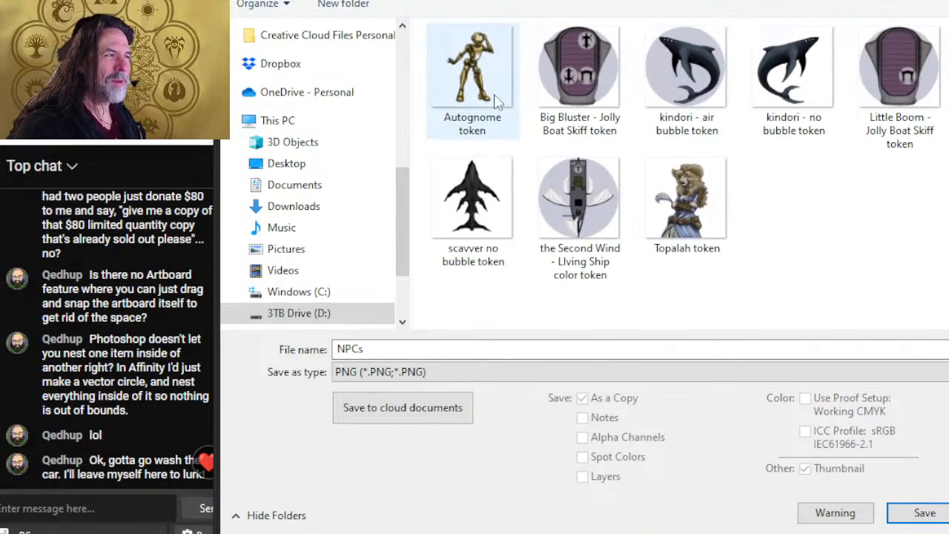
# Name the horned woman's PNG "Fel Aldra" and save it with the smallest file size option
pyautogui.doubleClick(481, 352)
pyautogui.write('Fel Aldra')
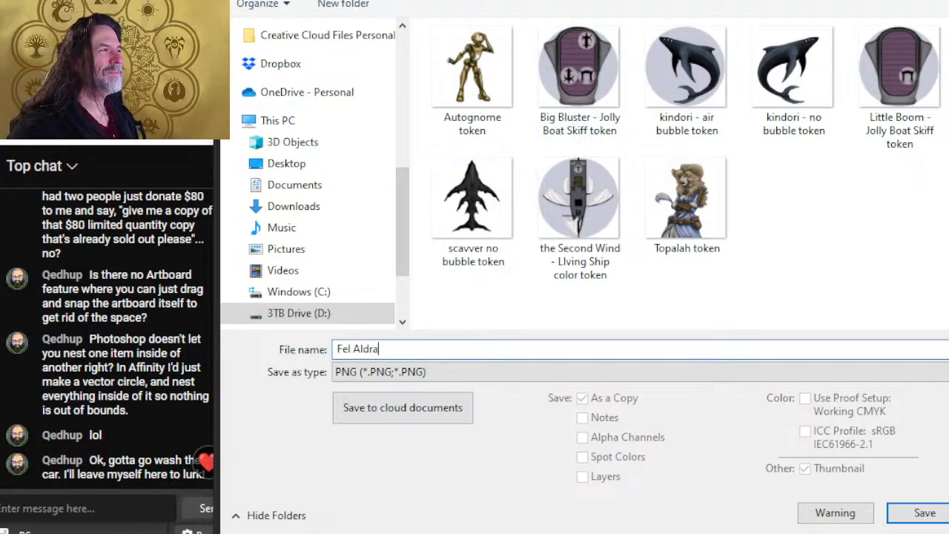
pyautogui.press('Return')
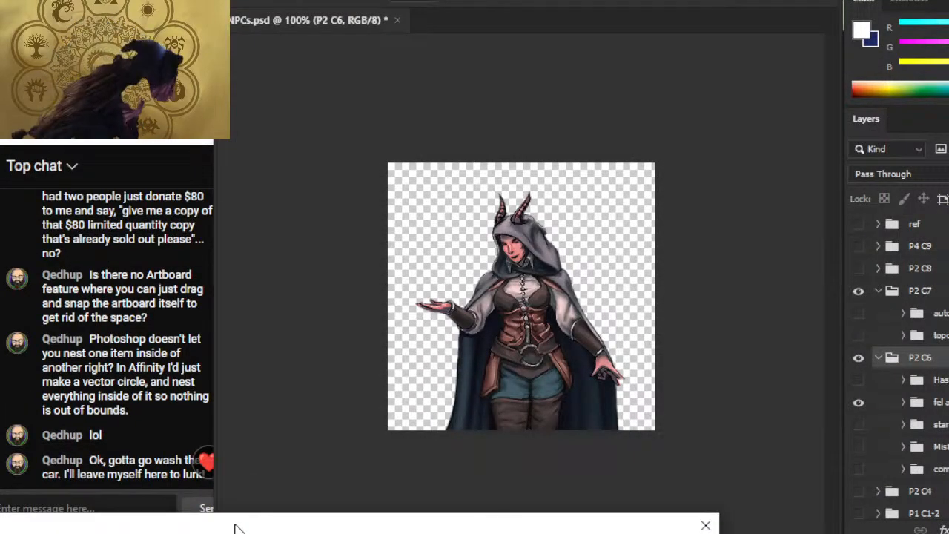
pyautogui.moveTo(237, 526); pyautogui.dragTo(571, 22)
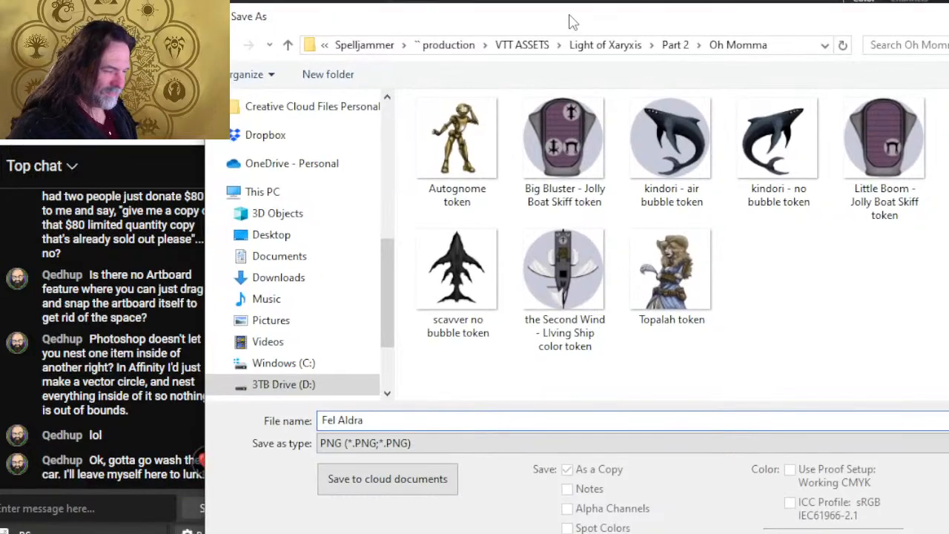
pyautogui.press('Return')
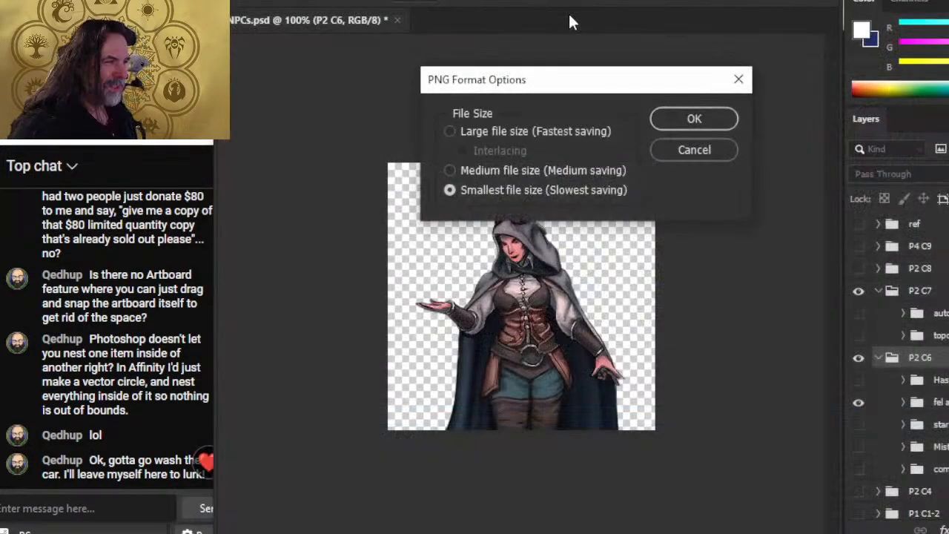
pyautogui.click(674, 125)
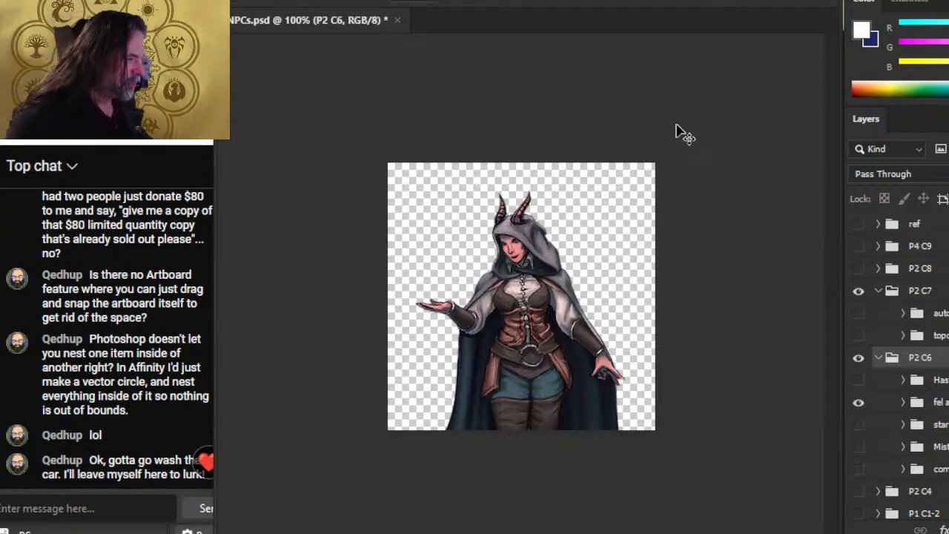
# Replace the visible horned woman's group with the tree creature's group in P2 C6 and start saving it on the computer
pyautogui.click(857, 404)
pyautogui.click(858, 427)
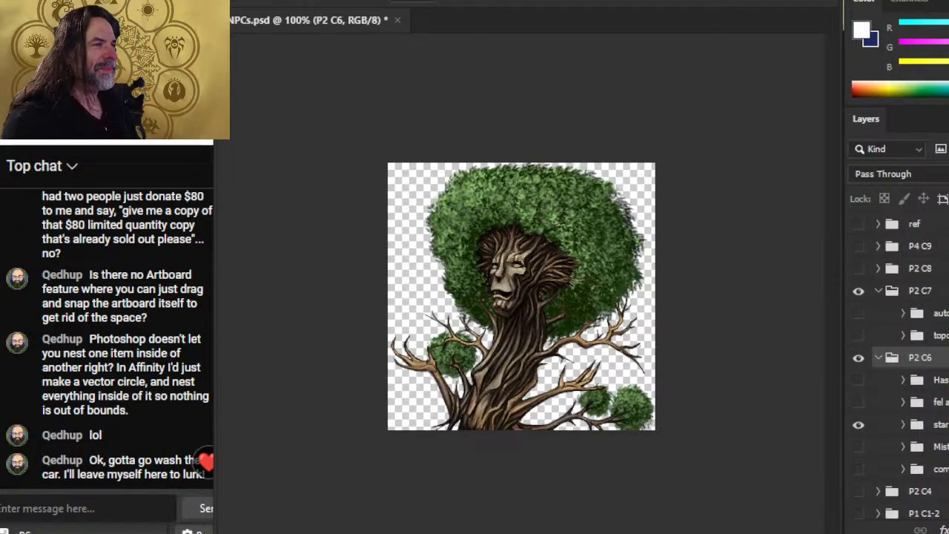
pyautogui.click(255, 1)
pyautogui.moveTo(256, 1)
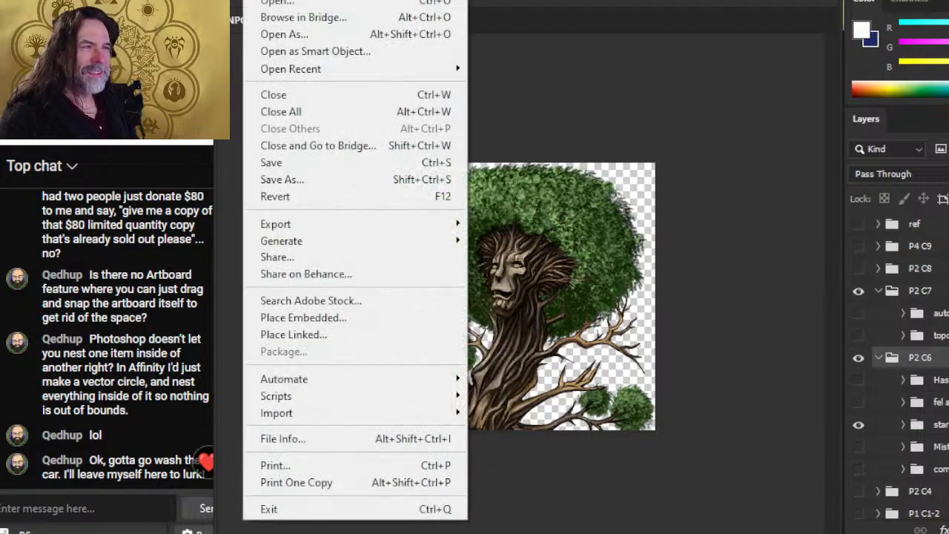
pyautogui.click(344, 179)
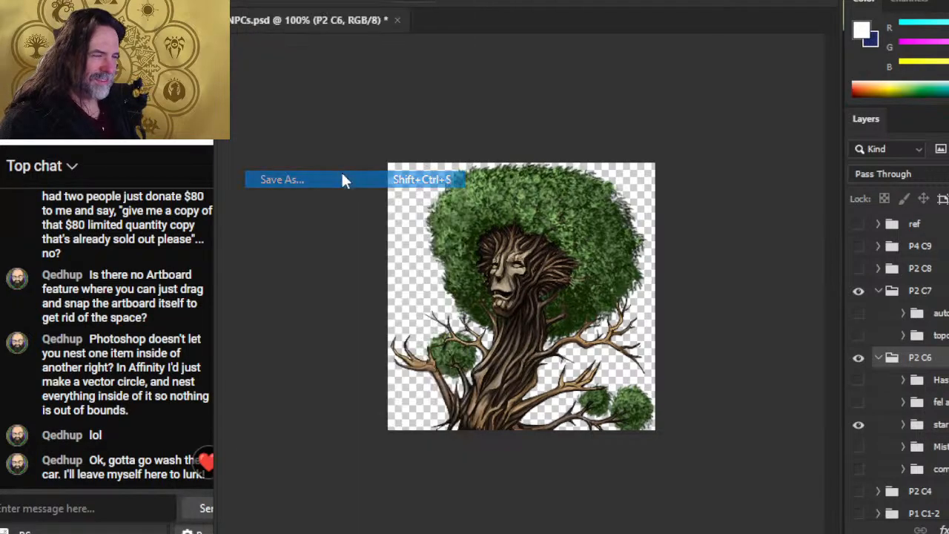
pyautogui.click(677, 426)
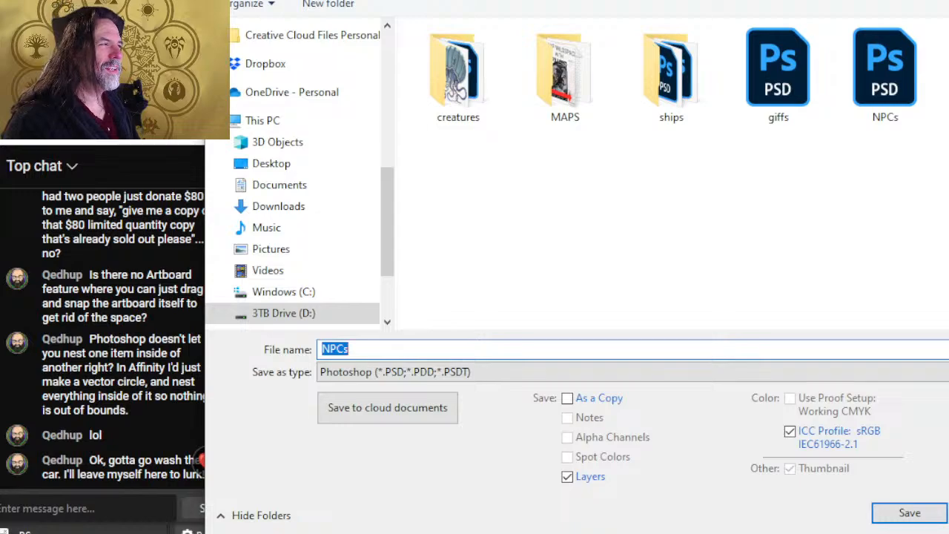
# Set the tree creature file's save location to the Oh Momma folder inside VTT ASSETS, Light of Xaryxis, Part 2
pyautogui.click(563, 2)
pyautogui.doubleClick(447, 109)
pyautogui.doubleClick(463, 56)
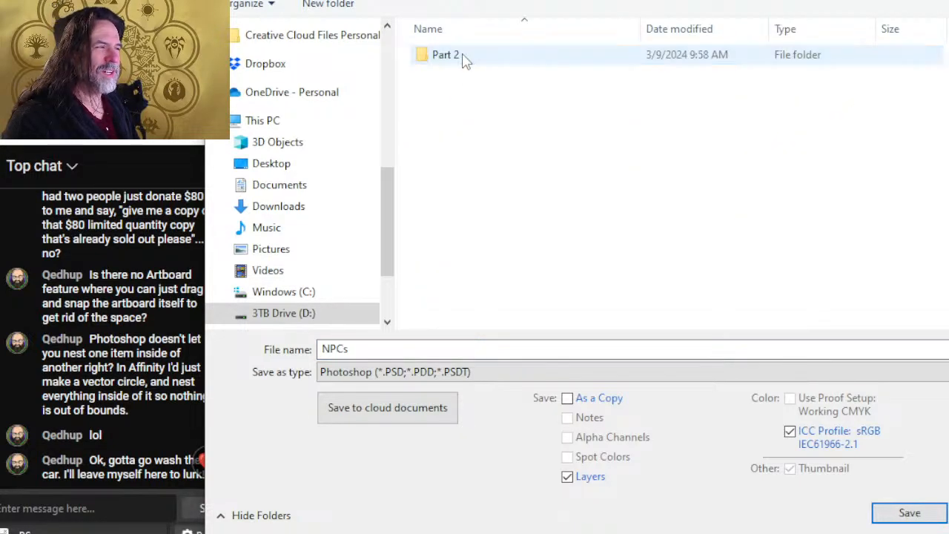
pyautogui.doubleClick(464, 57)
pyautogui.doubleClick(472, 59)
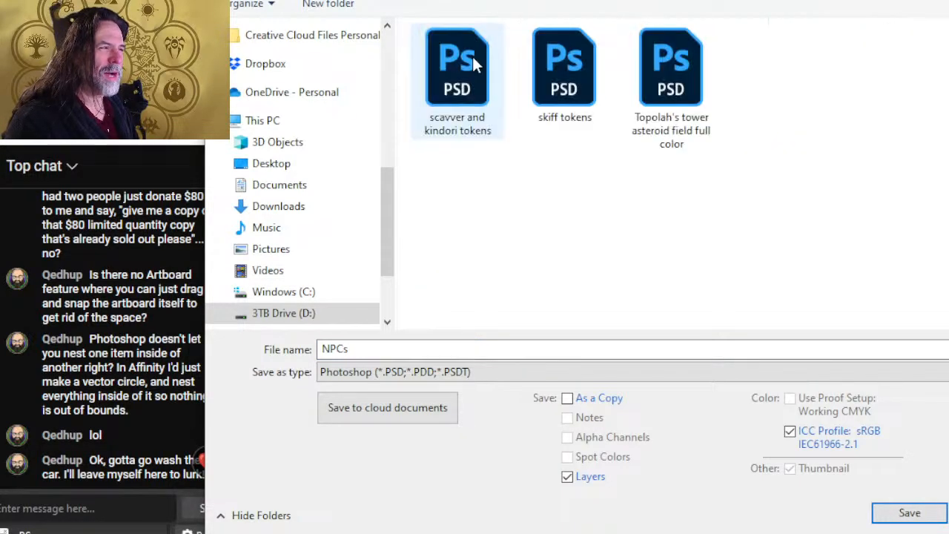
# Save the tree creature as a PNG named "Starbough token" with the smallest file size option
pyautogui.click(480, 373)
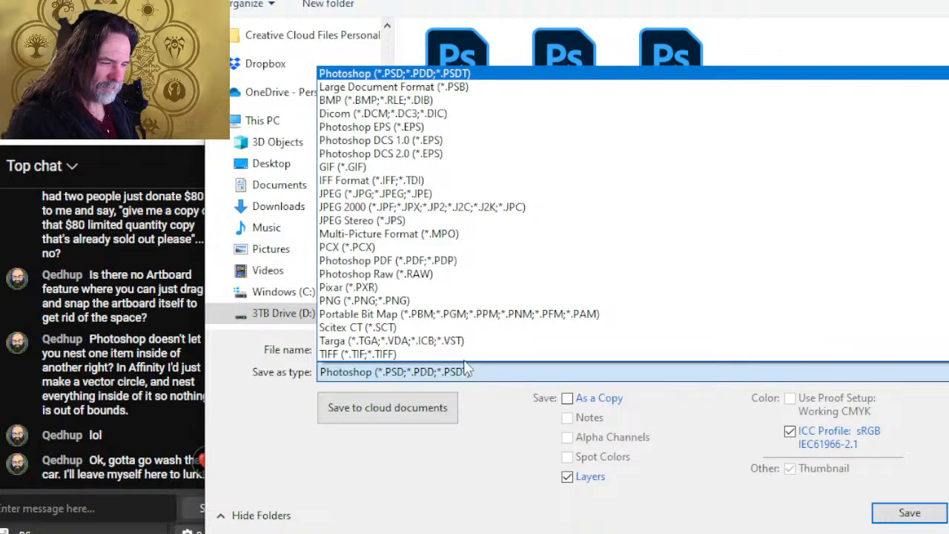
pyautogui.click(438, 300)
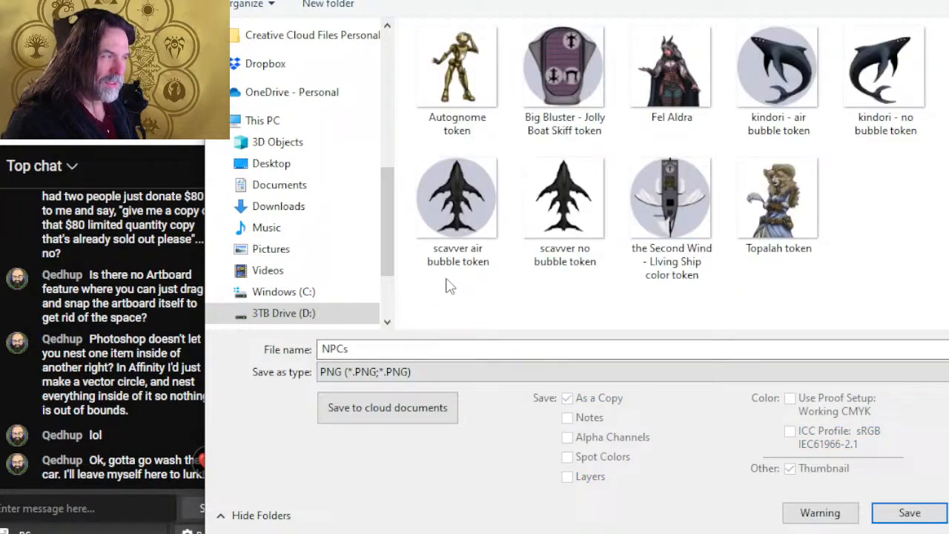
pyautogui.doubleClick(451, 350)
pyautogui.write('Starbough token')
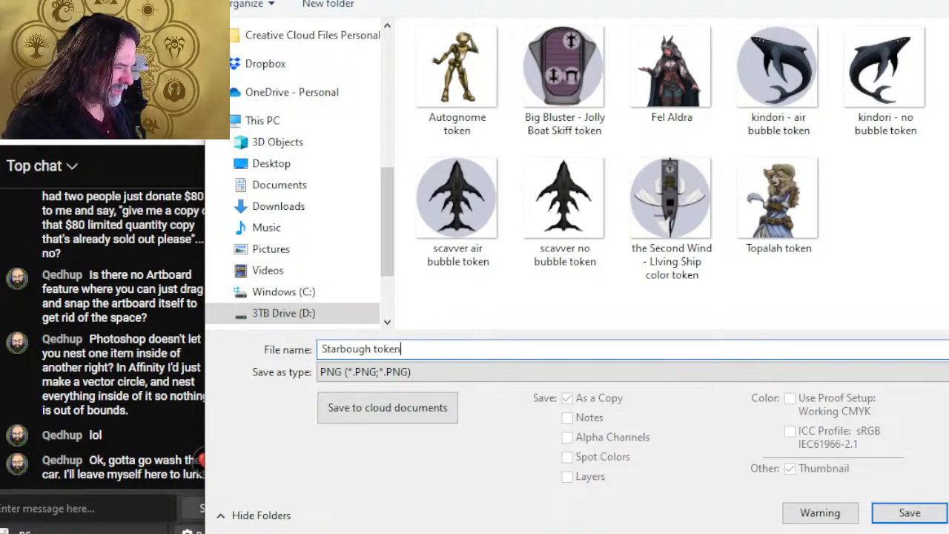
pyautogui.press('Return')
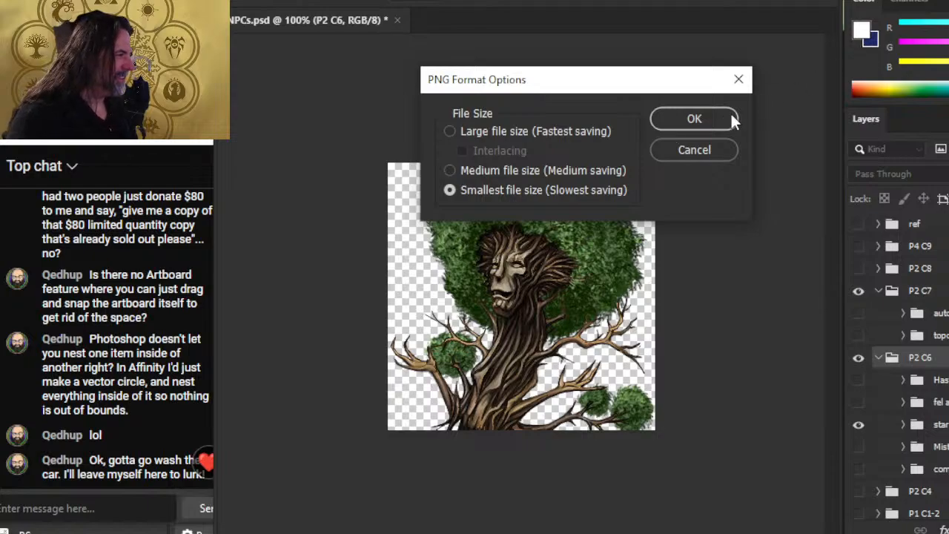
pyautogui.click(714, 120)
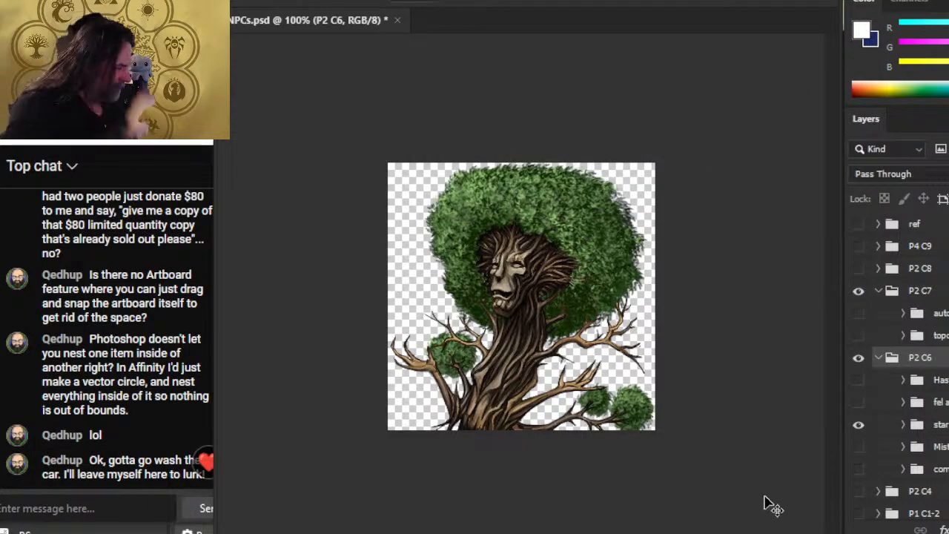
# Replace the visible tree creature's group with the armoured swordsman's group in P2 C6 and start saving it on the computer
pyautogui.click(859, 425)
pyautogui.click(857, 448)
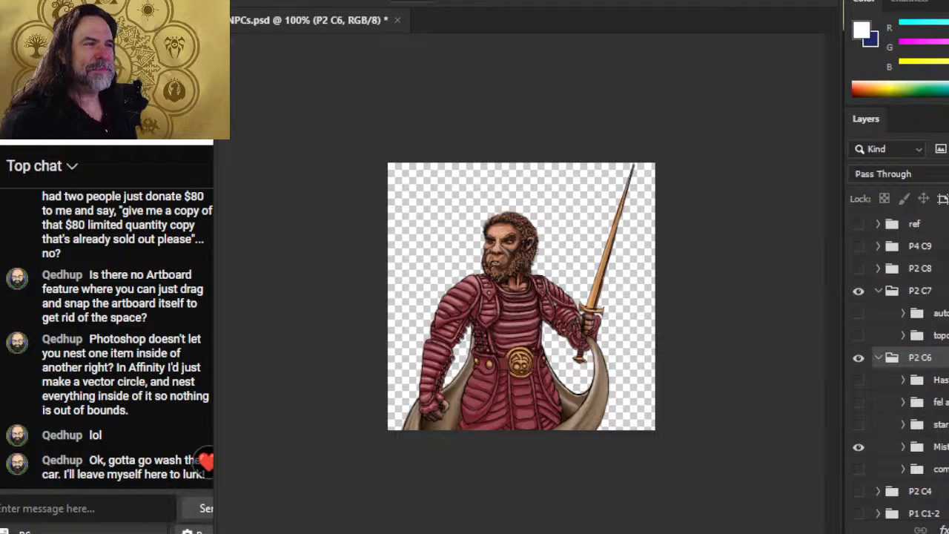
pyautogui.hotkey('alt', 'f')
pyautogui.click(315, 182)
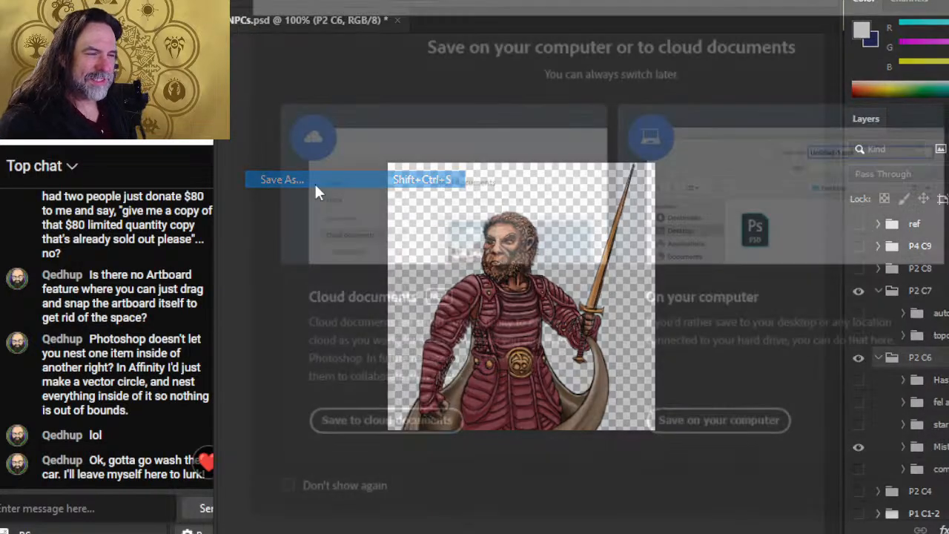
pyautogui.click(686, 441)
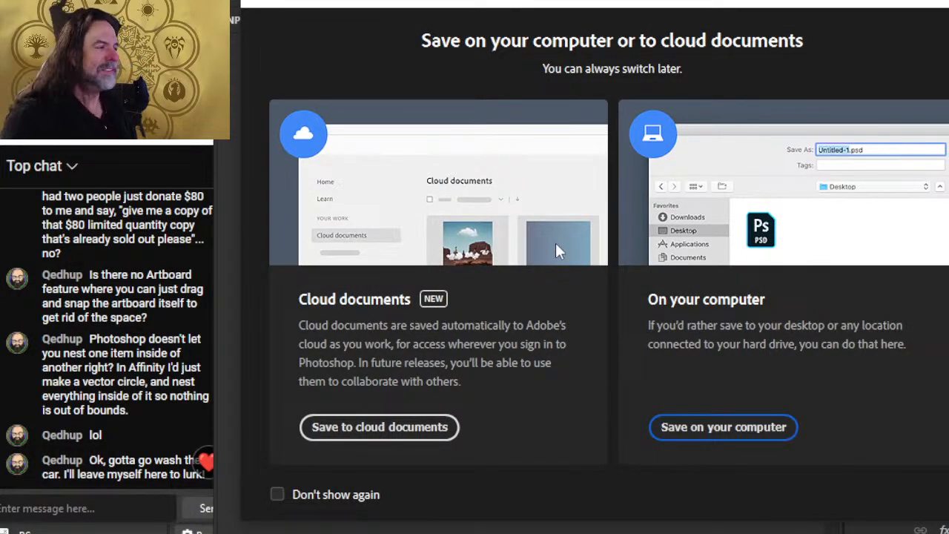
pyautogui.click(680, 426)
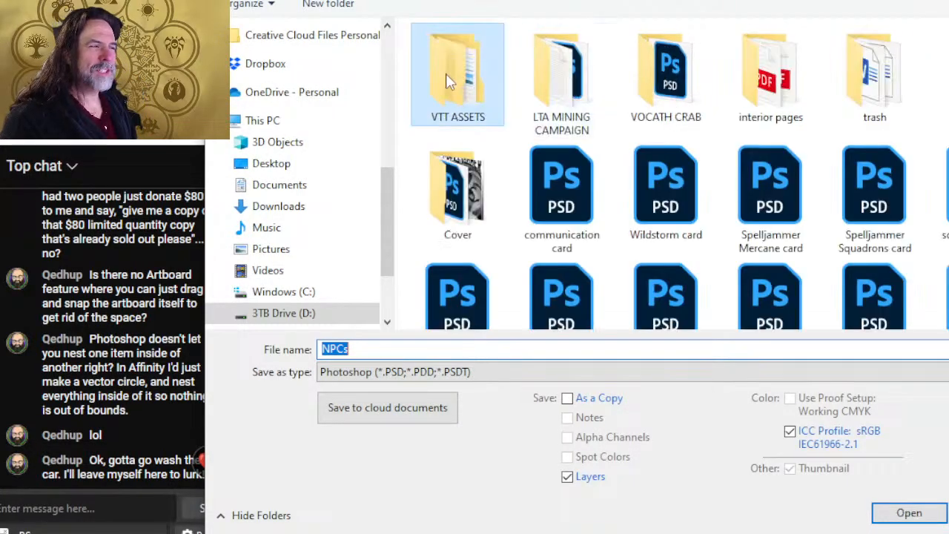
# Set the armoured swordsman file's save location to the Oh Momma folder inside VTT ASSETS, Light of Xaryxis, Part 2
pyautogui.doubleClick(445, 74)
pyautogui.doubleClick(440, 57)
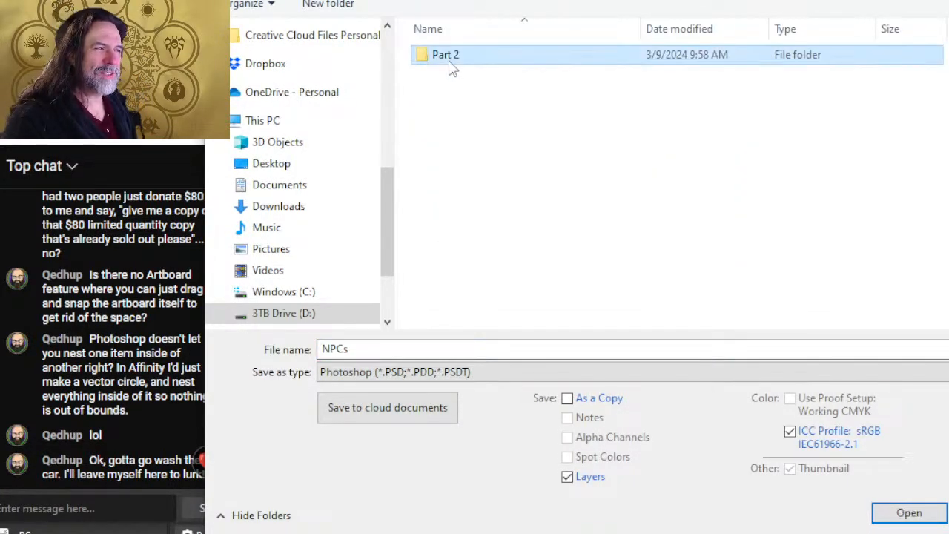
pyautogui.doubleClick(449, 66)
pyautogui.doubleClick(478, 59)
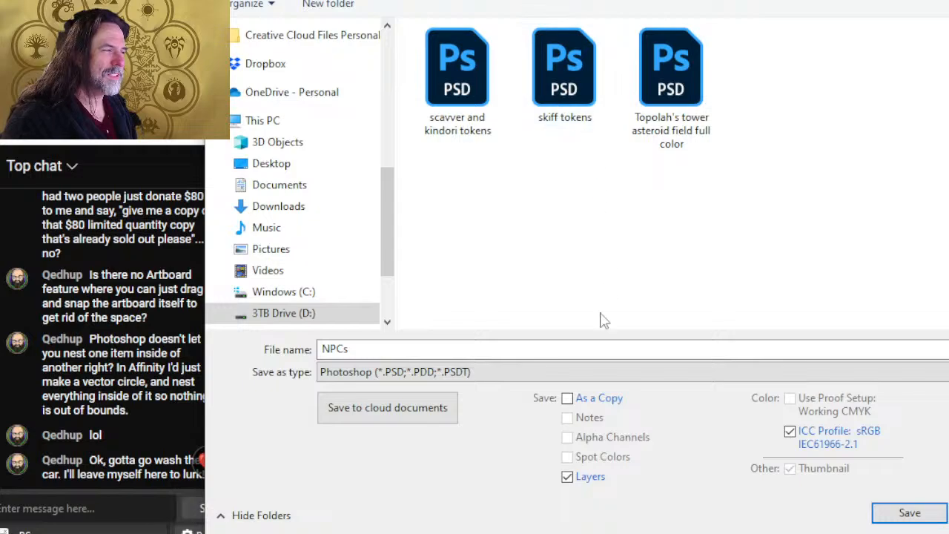
# Save the armoured swordsman as a PNG named "Mister Finch token" with the smallest file size option
pyautogui.click(544, 370)
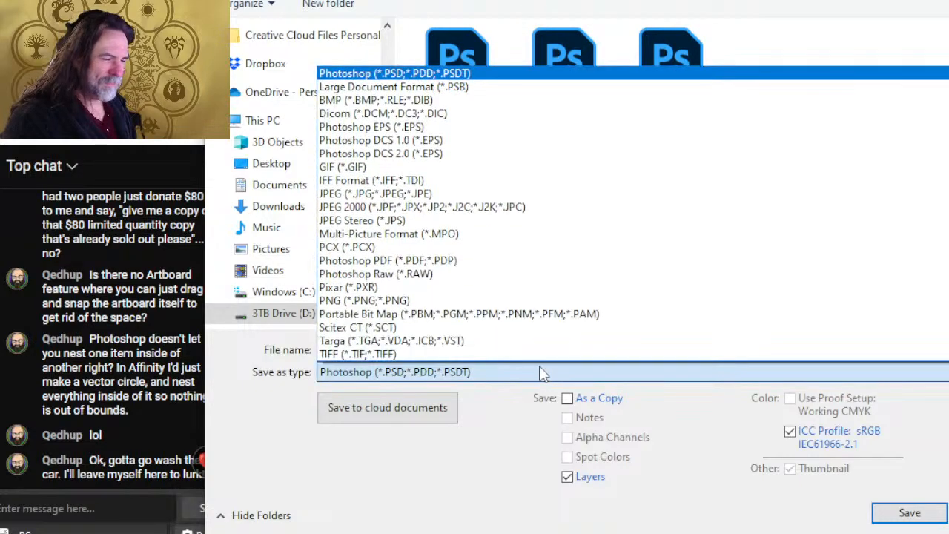
pyautogui.click(445, 301)
pyautogui.doubleClick(441, 348)
pyautogui.write('Mister Finch to')
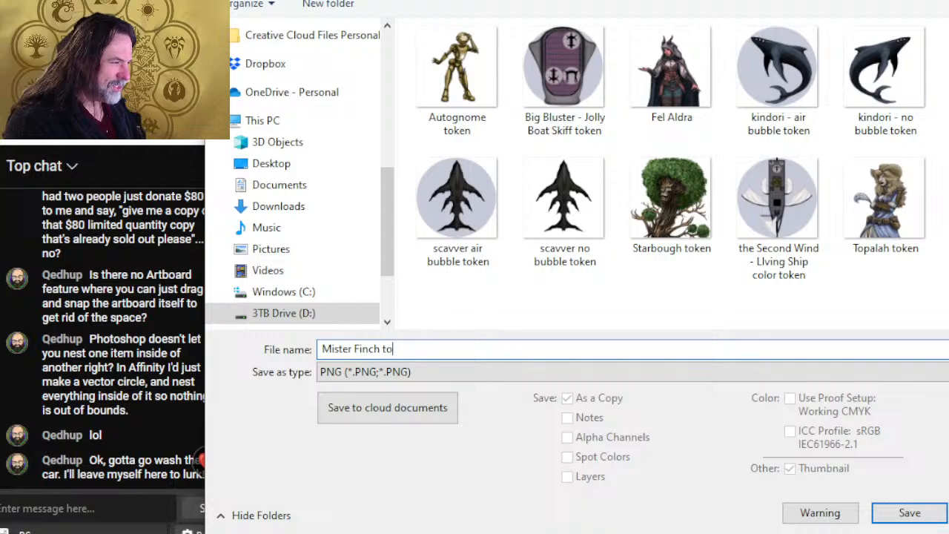
pyautogui.write('ken')
pyautogui.press('Return')
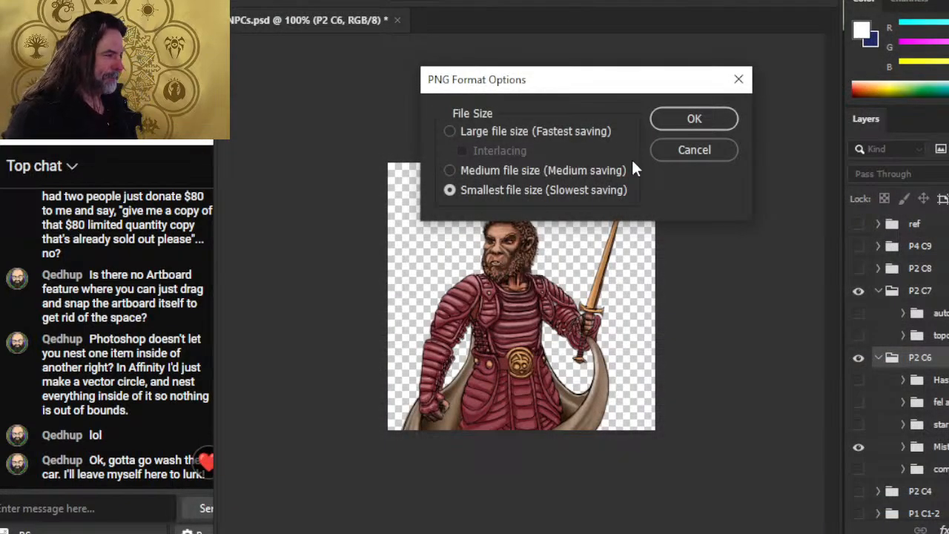
pyautogui.click(705, 119)
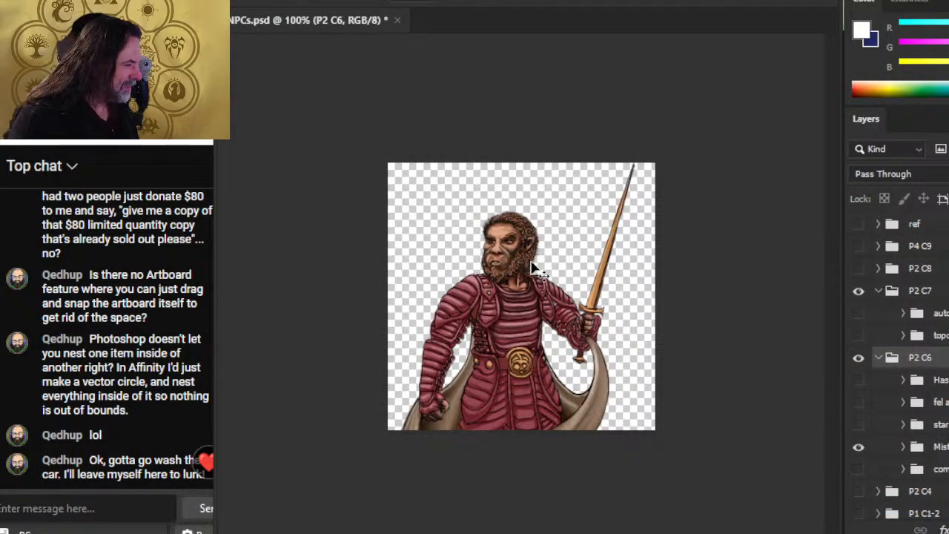
# Replace the visible swordsman's group with the hippo-headed officer's group in P2 C6 and start saving it on the computer
pyautogui.click(858, 449)
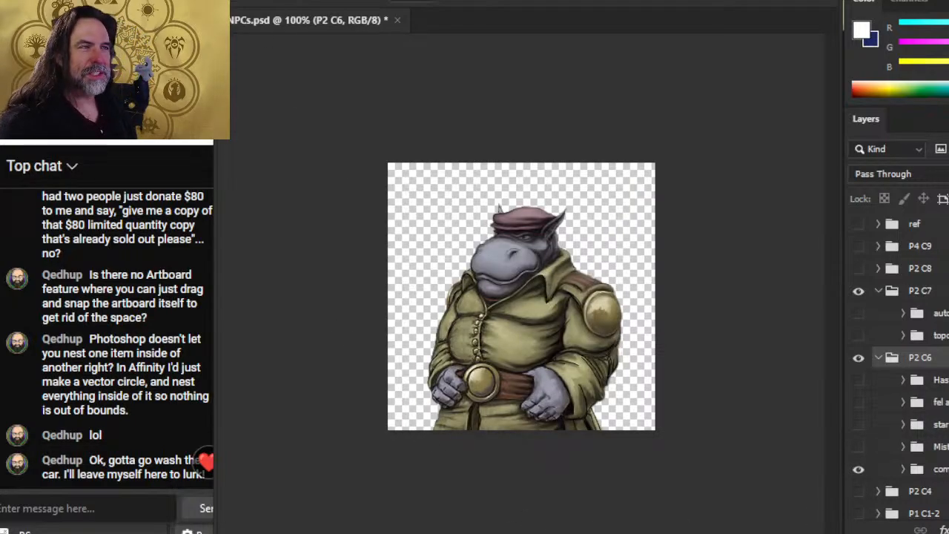
pyautogui.click(311, 2)
pyautogui.moveTo(255, 2)
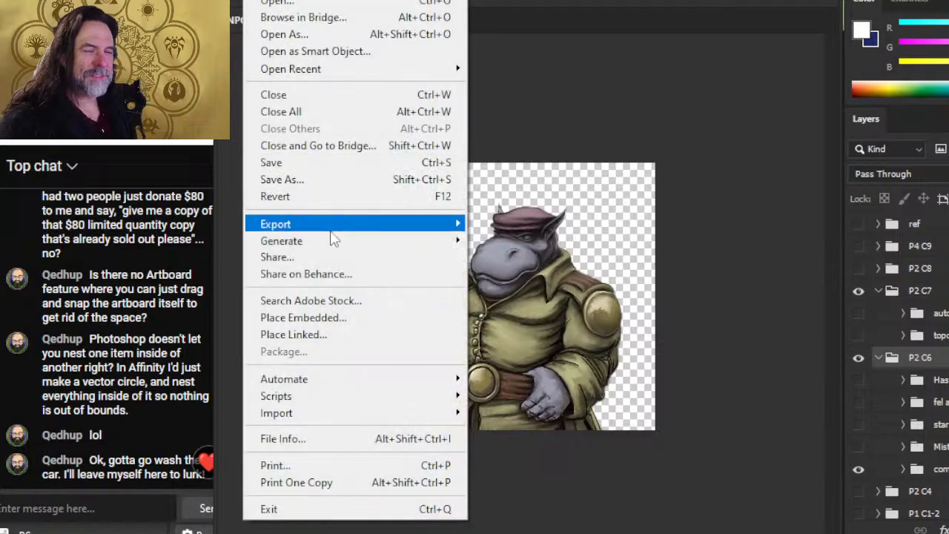
pyautogui.click(326, 180)
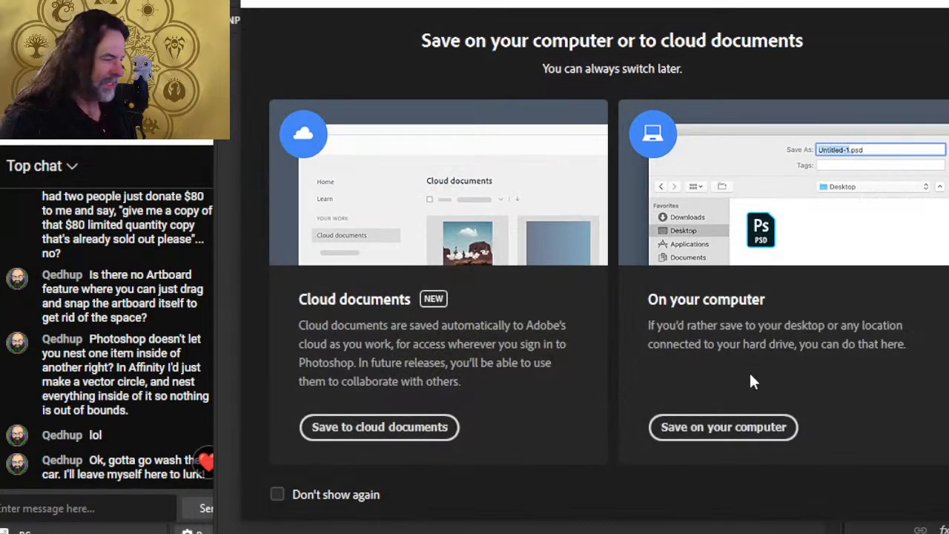
pyautogui.click(752, 426)
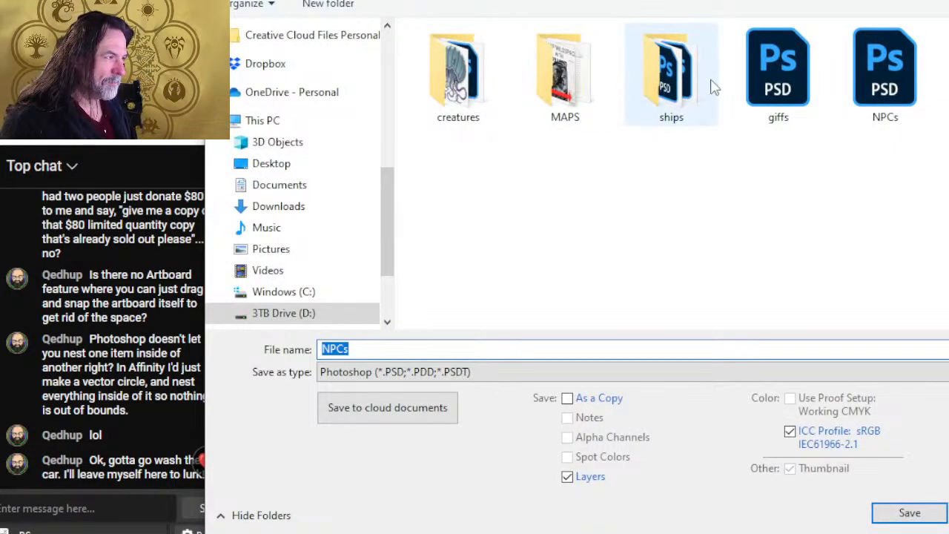
# Set the hippo-headed officer file's save location to the Oh Momma folder inside VTT ASSETS, Light of Xaryxis, Part 2
pyautogui.hotkey('alt', 'Up')
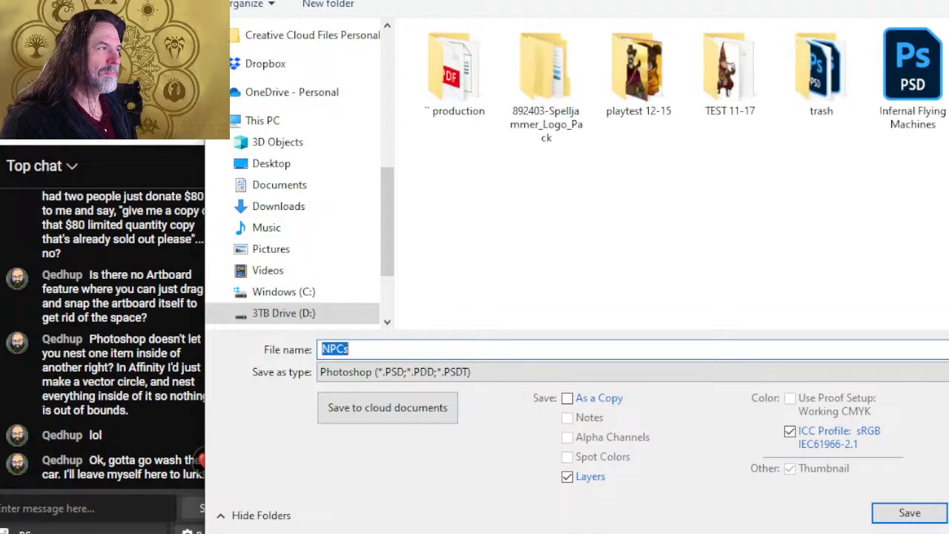
pyautogui.doubleClick(478, 82)
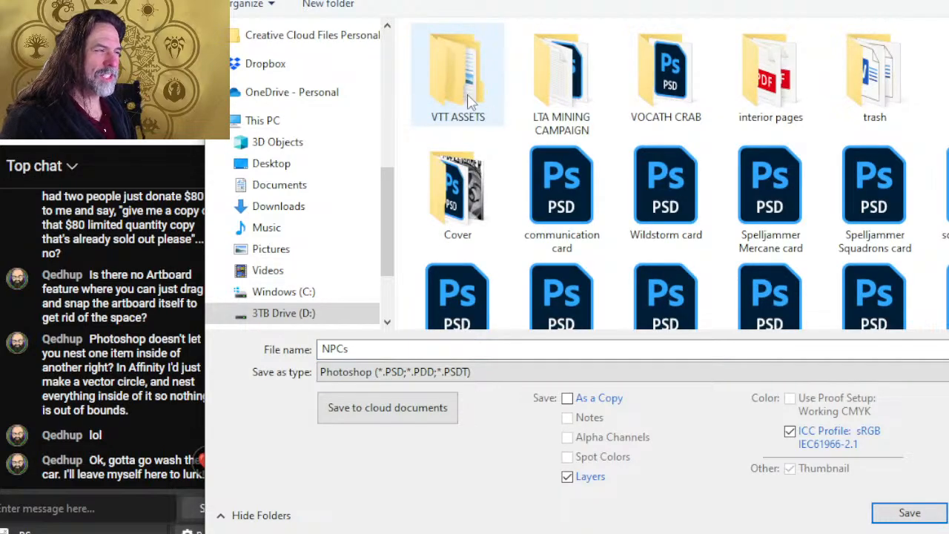
pyautogui.doubleClick(469, 103)
pyautogui.click(468, 62)
pyautogui.doubleClick(468, 61)
pyautogui.click(469, 59)
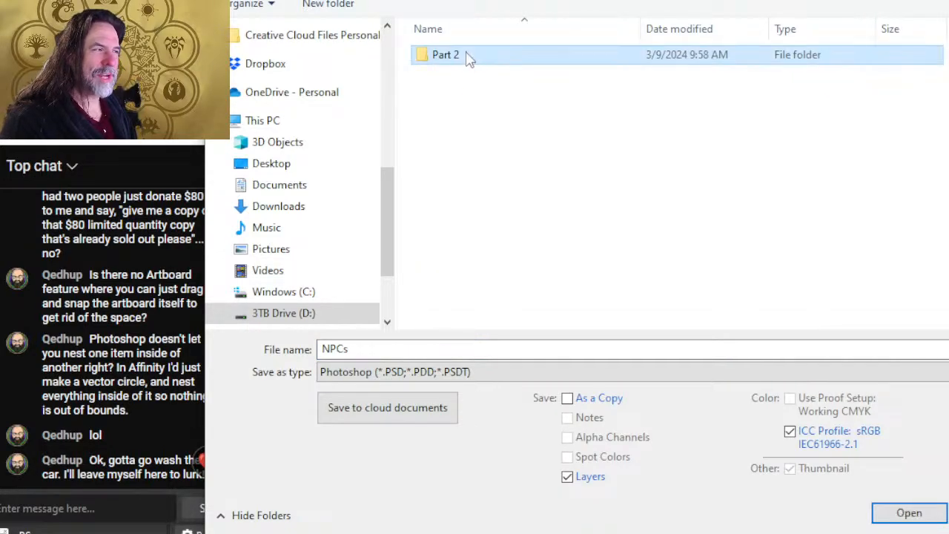
pyautogui.doubleClick(467, 59)
pyautogui.doubleClick(468, 61)
# Save the hippo-headed officer as a PNG named "Commodore Krux token" with the smallest file size option
pyautogui.click(495, 378)
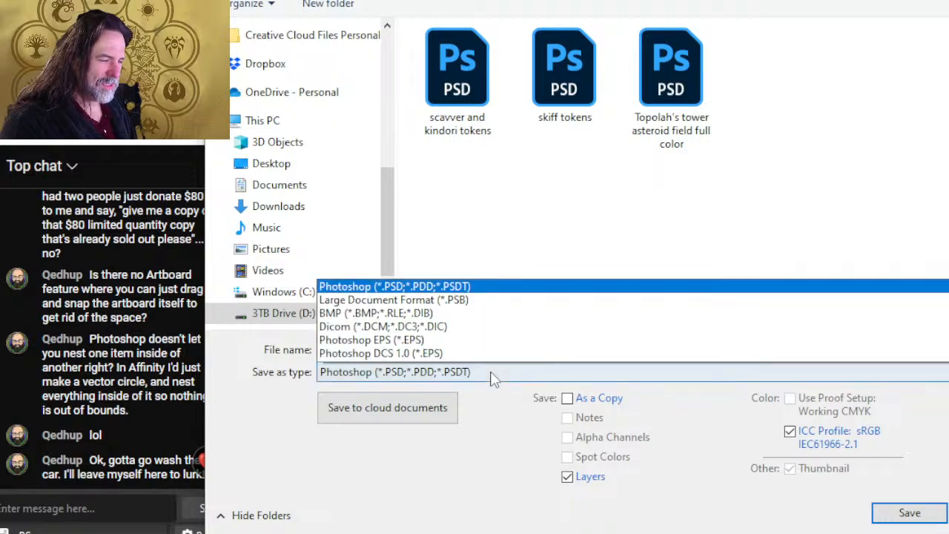
pyautogui.click(415, 300)
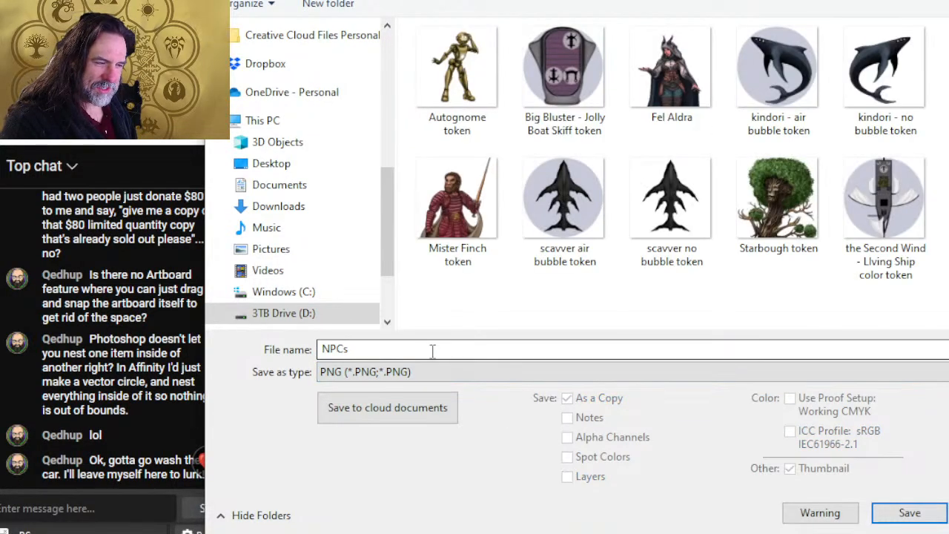
pyautogui.doubleClick(432, 350)
pyautogui.write('Commodore Krux token')
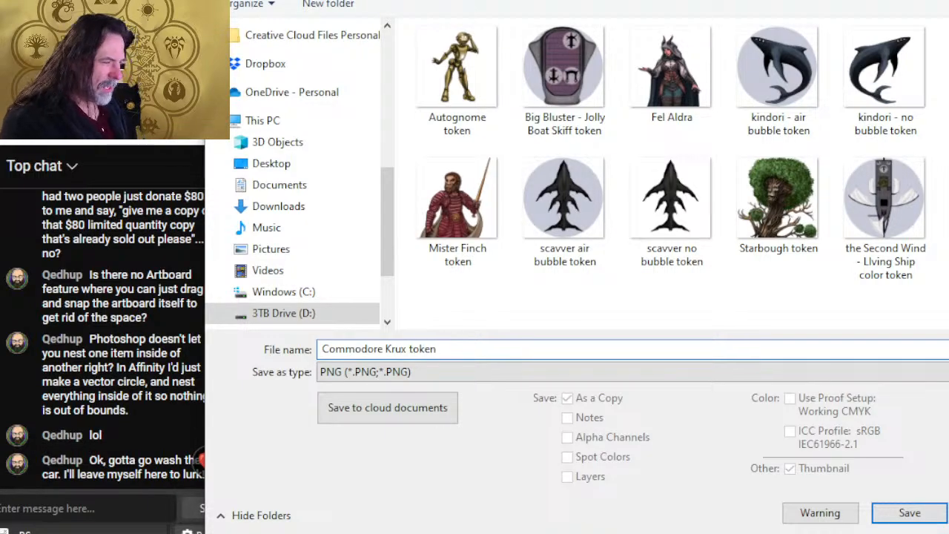
pyautogui.press('Return')
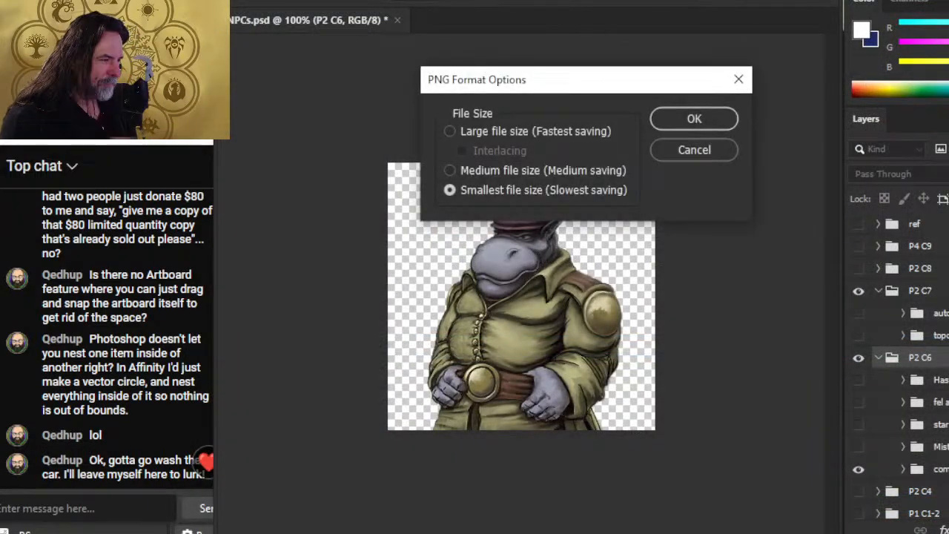
pyautogui.click(686, 126)
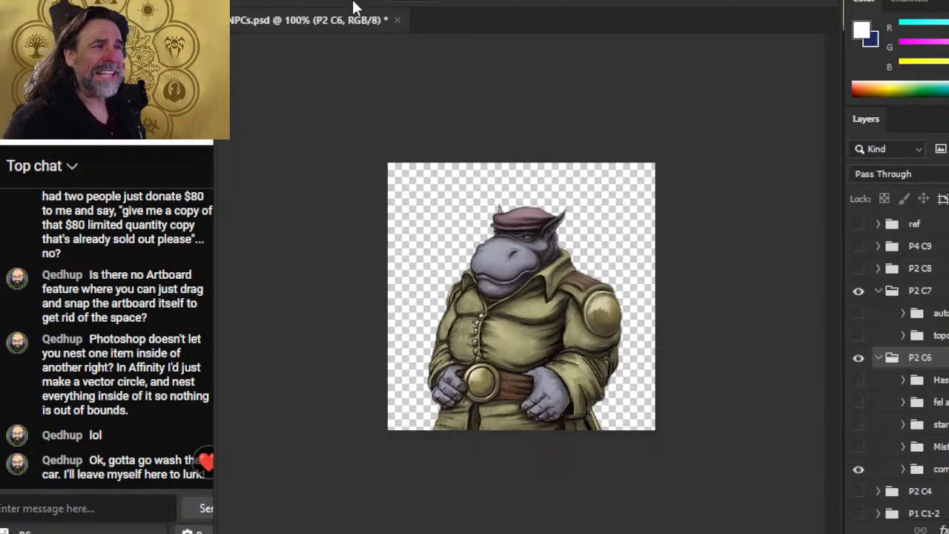
pyautogui.hotkey('alt', 'Tab')
pyautogui.hotkey('alt', 'shift', 'Tab')
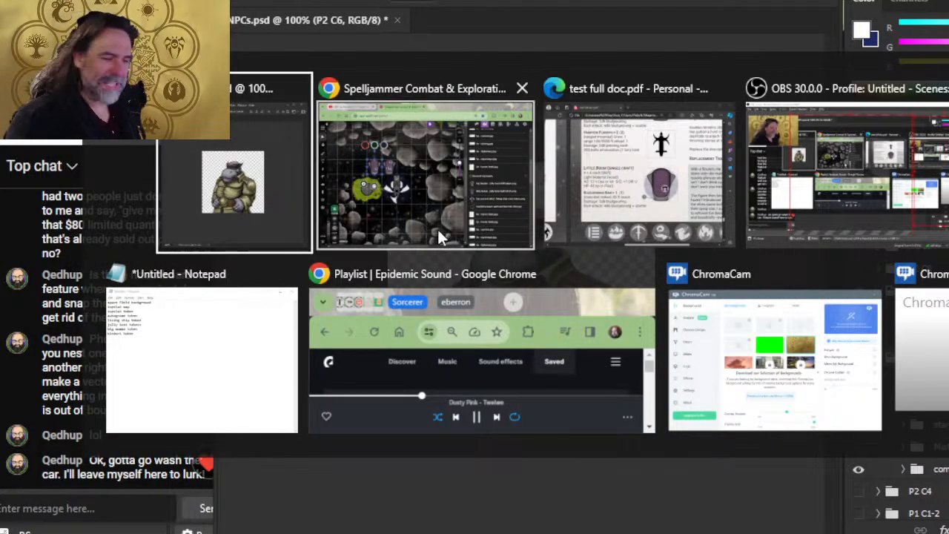
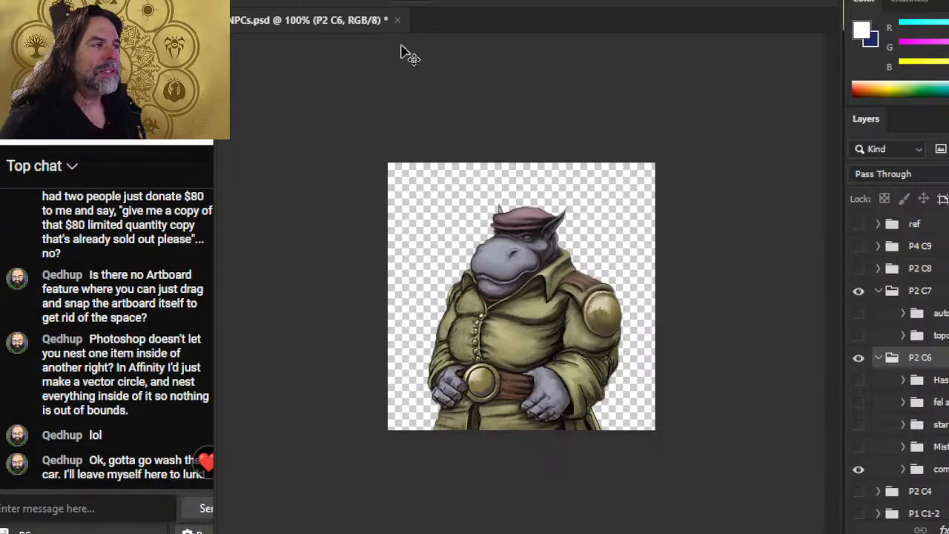
pyautogui.click(398, 22)
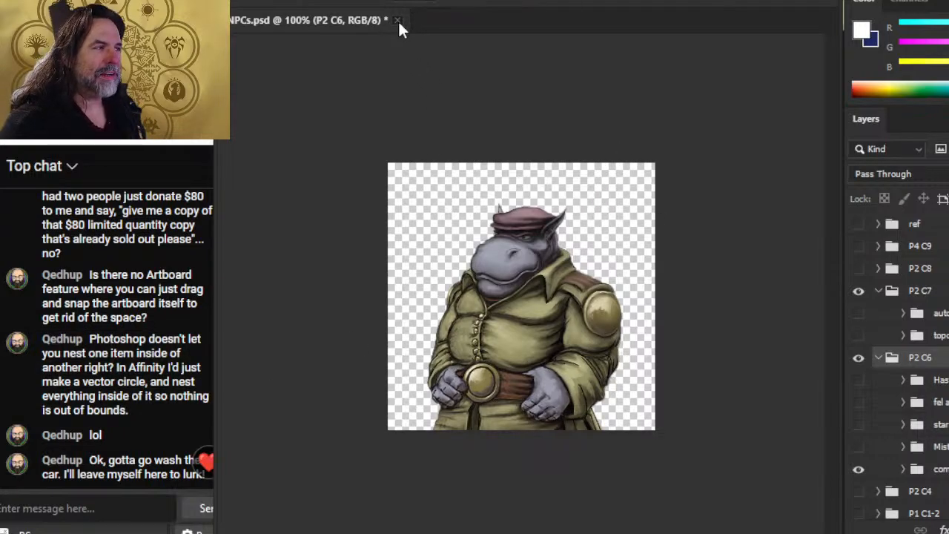
pyautogui.click(598, 204)
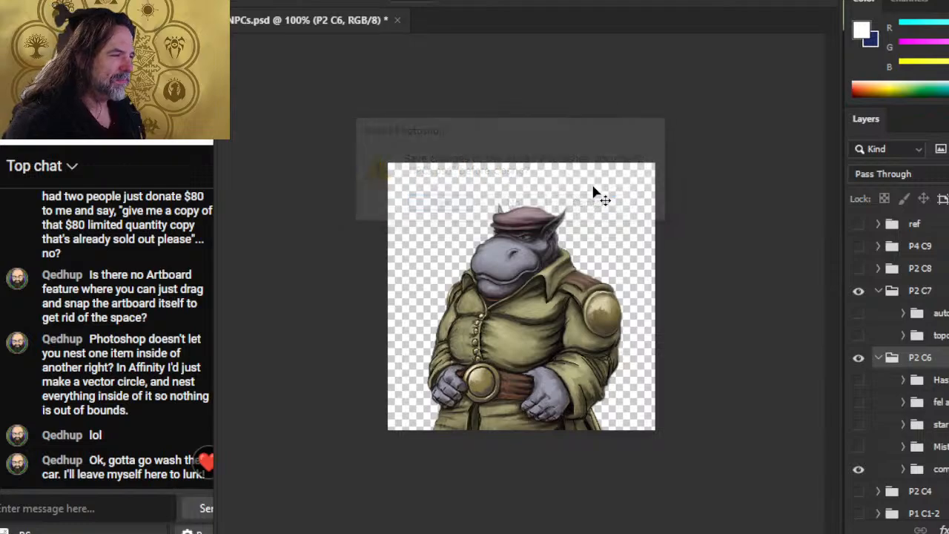
# Hide the P2 C6 artwork and check the P2 C8, P2 C4 and P2 C7 groups for further NPCs
pyautogui.click(879, 359)
pyautogui.click(873, 292)
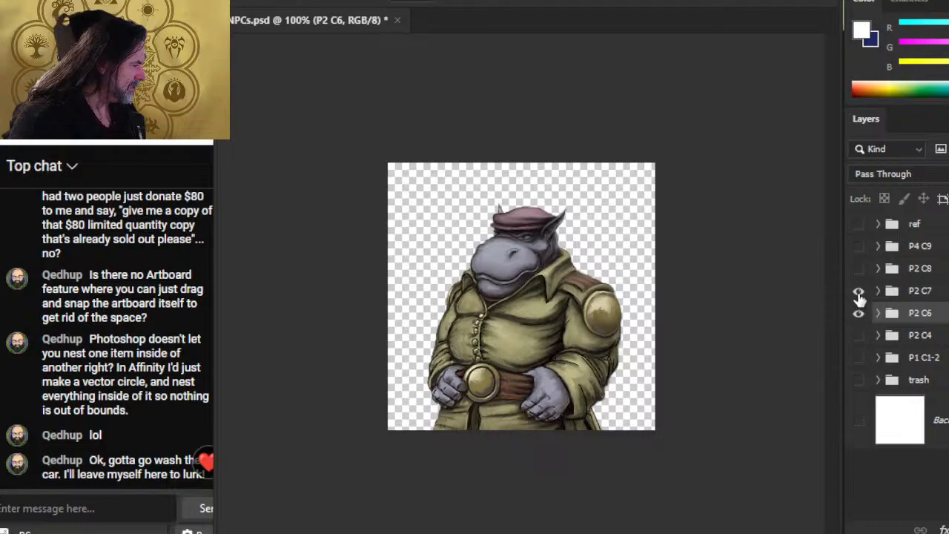
pyautogui.click(859, 314)
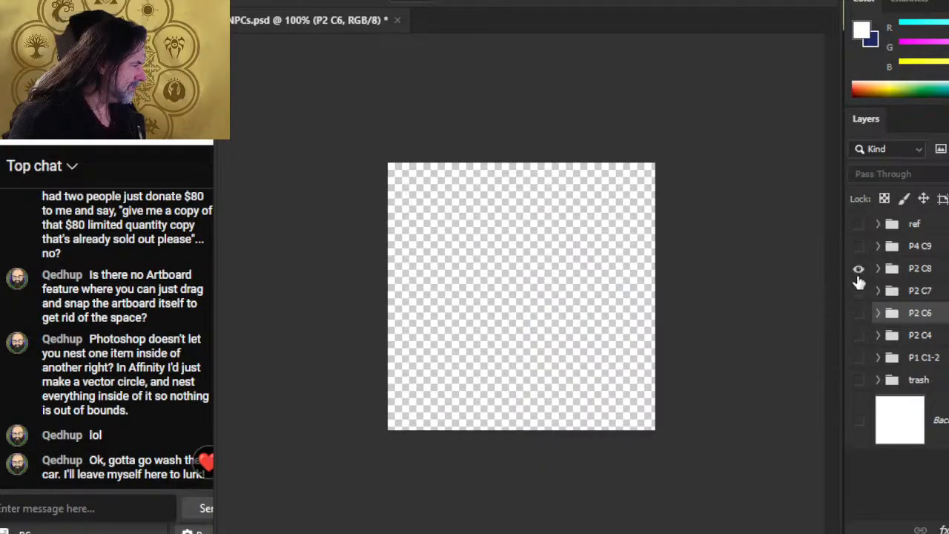
pyautogui.click(879, 335)
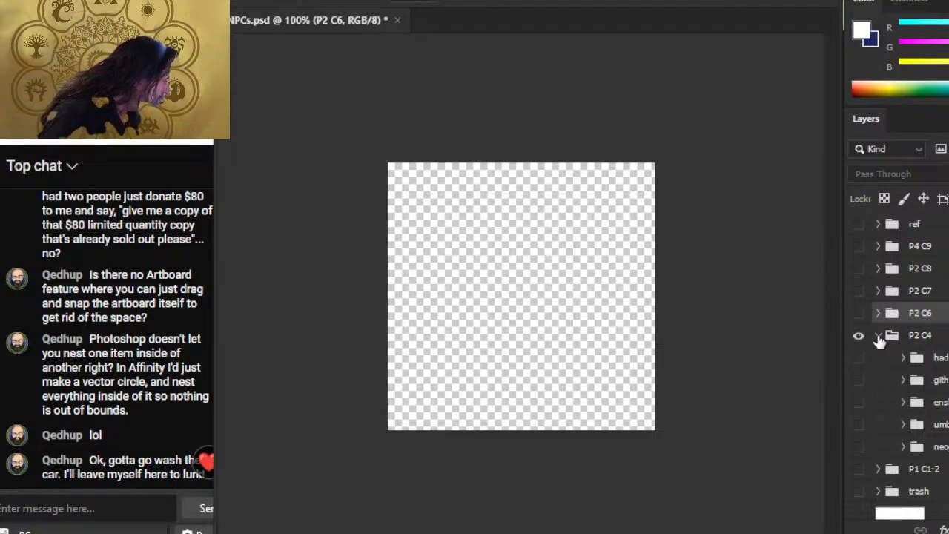
pyautogui.click(879, 337)
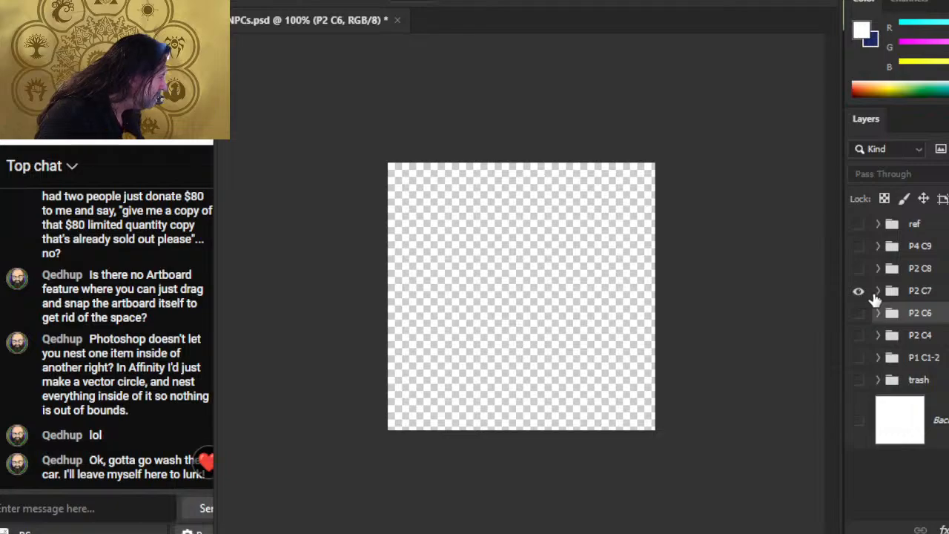
pyautogui.click(878, 292)
pyautogui.click(879, 291)
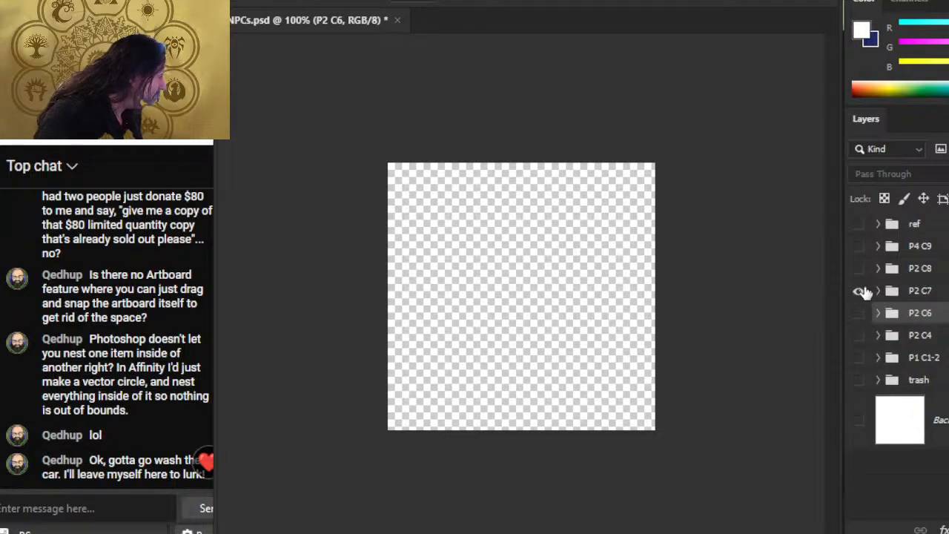
# Show the P2 C6 group again with only the blue-skinned trident bearer's group visible inside it
pyautogui.click(858, 314)
pyautogui.click(877, 314)
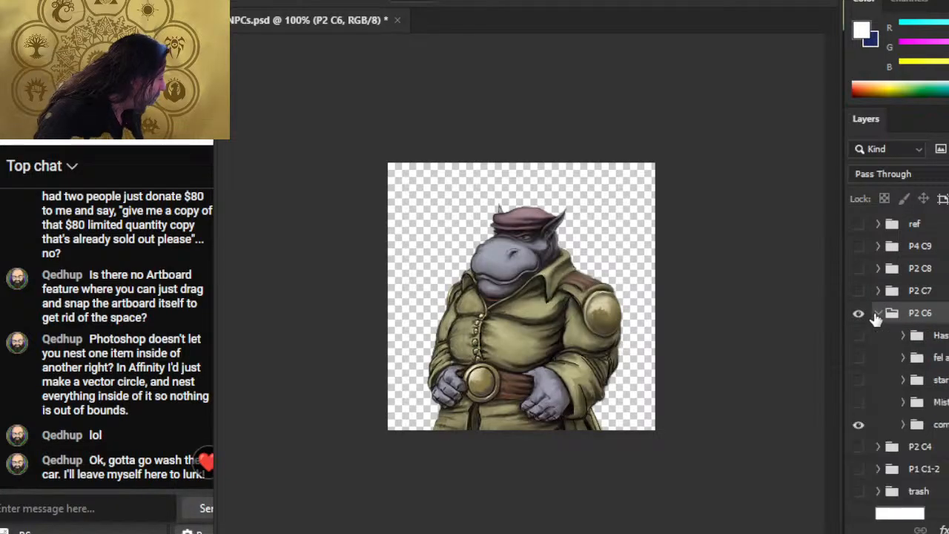
pyautogui.click(859, 337)
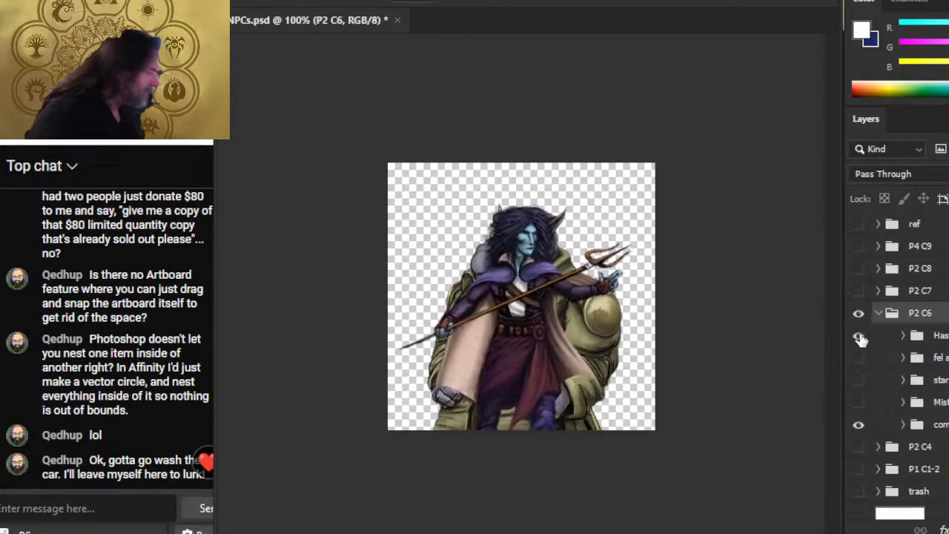
pyautogui.click(860, 427)
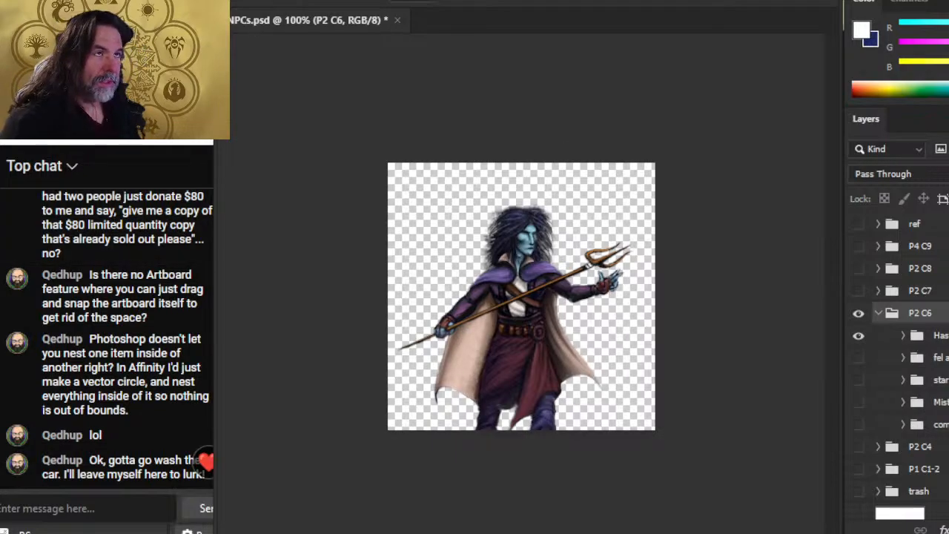
# Look through the token files saved in the Oh Momma folder without opening any of them
pyautogui.hotkey('alt', 'f')
pyautogui.click(282, 6)
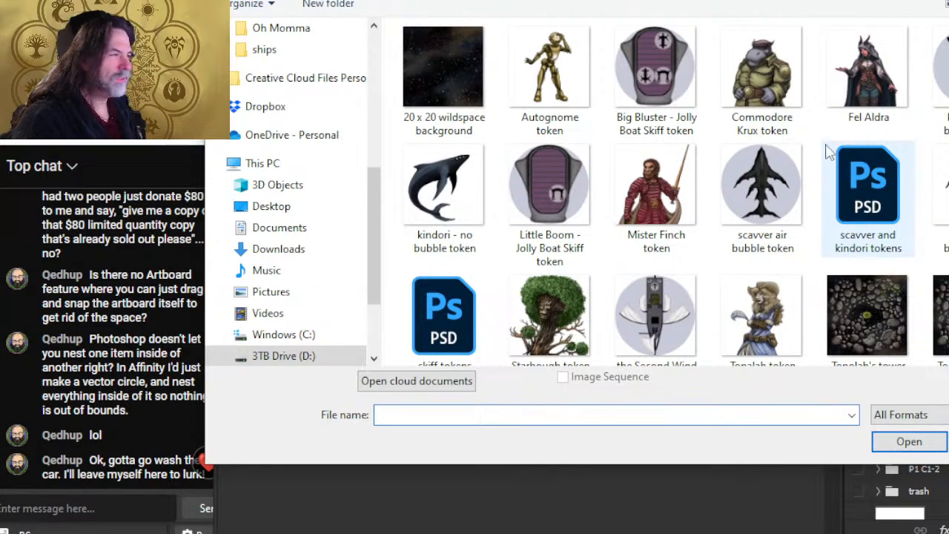
pyautogui.scroll(-3, 723, 139)
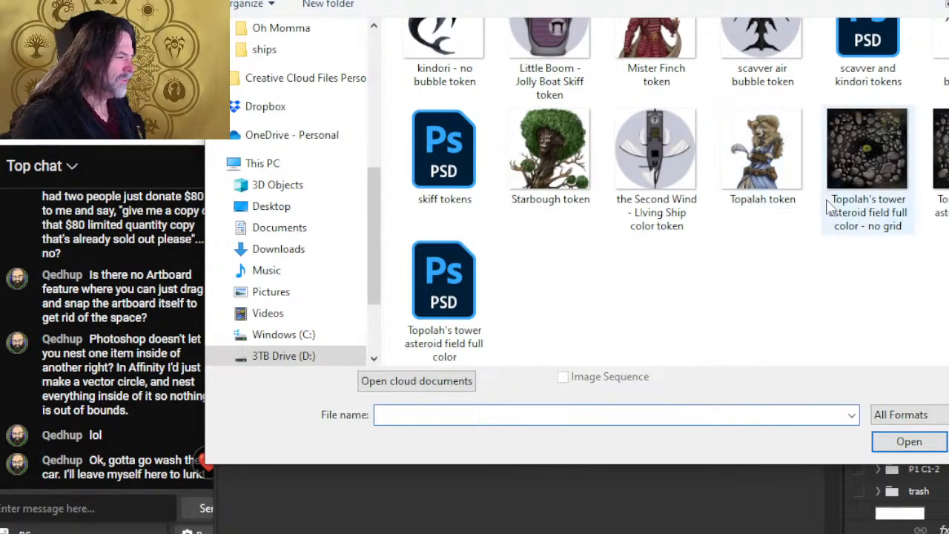
pyautogui.scroll(2, 823, 186)
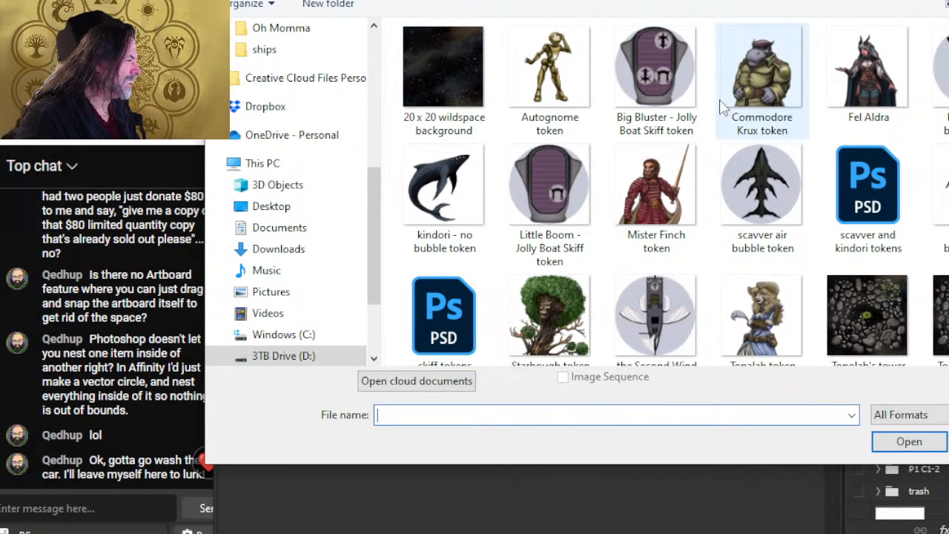
# Switch to the Roll20 asteroid field map and start uploading a file from the computer to the art library
pyautogui.hotkey('alt', 'Tab')
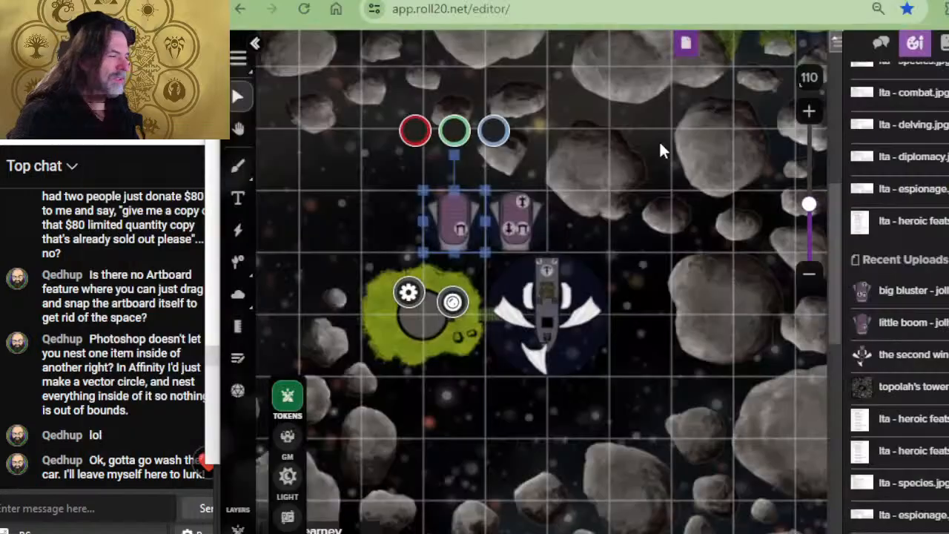
pyautogui.scroll(-4, 598, 187)
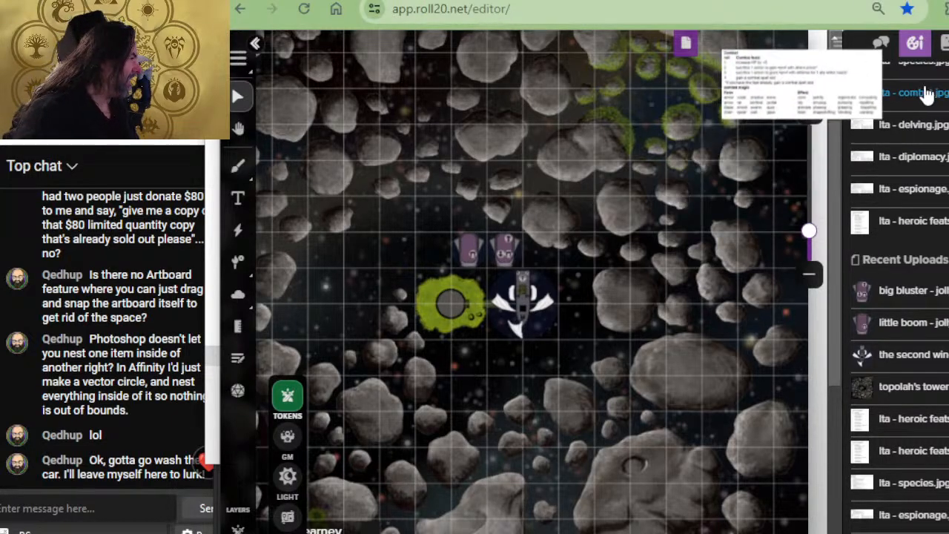
pyautogui.scroll(5, 927, 152)
pyautogui.click(945, 166)
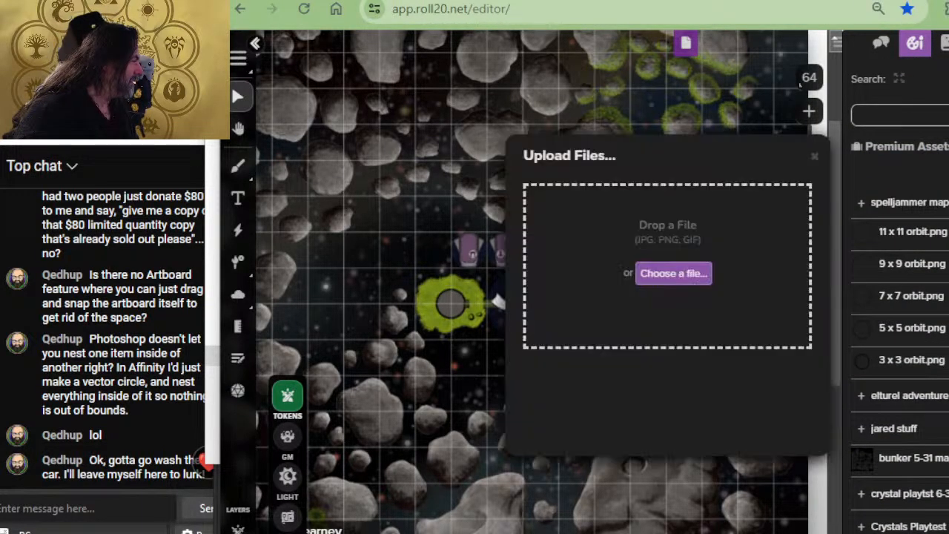
pyautogui.click(686, 273)
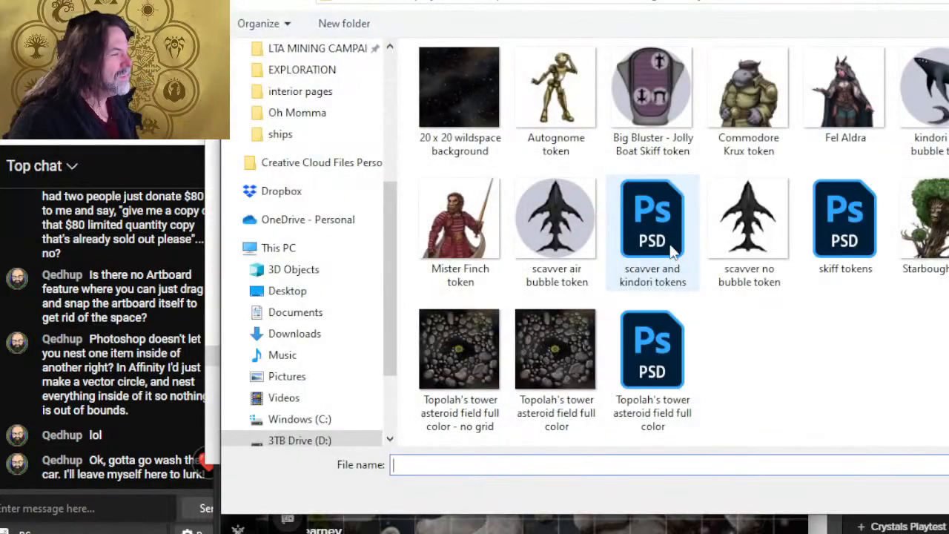
# Upload the scavver air bubble token and place it on the map beside the two jolly boat tokens
pyautogui.doubleClick(556, 234)
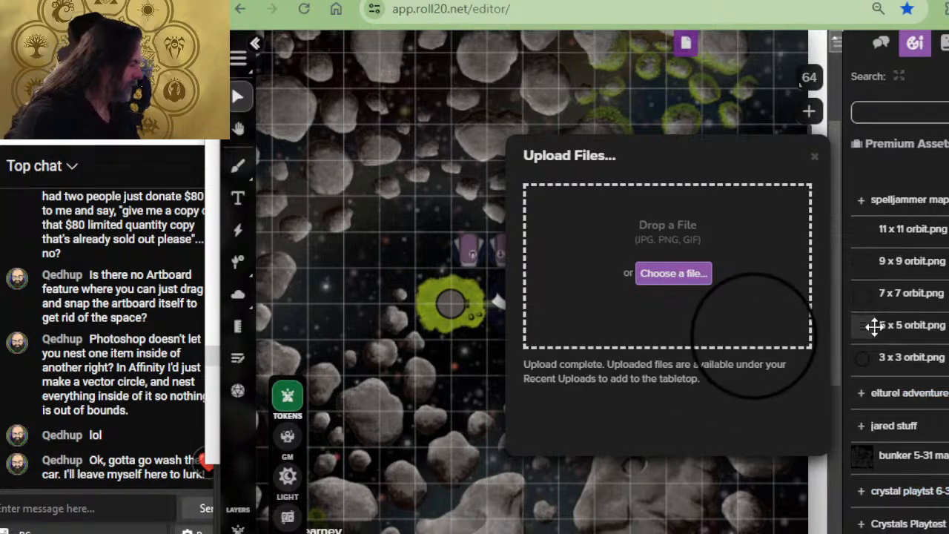
pyautogui.scroll(-5, 901, 308)
pyautogui.scroll(-1, 900, 307)
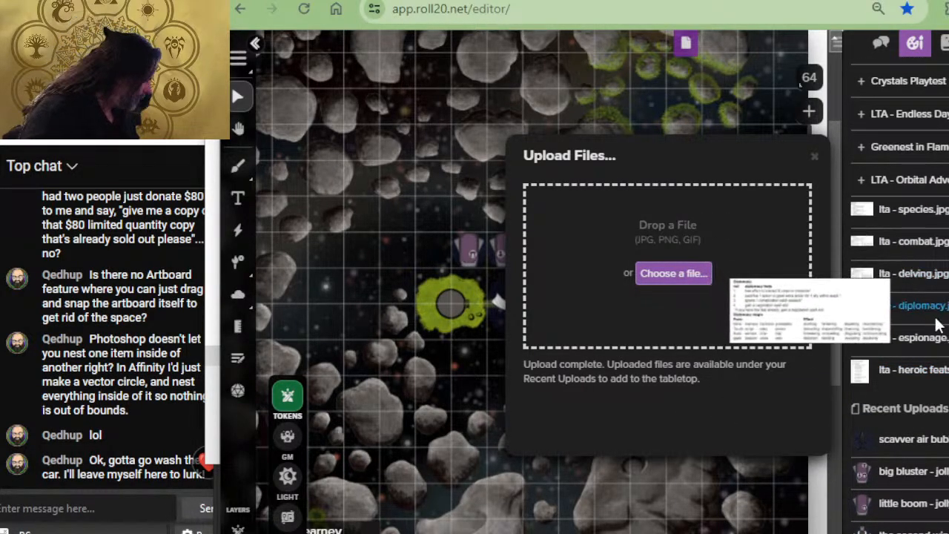
pyautogui.moveTo(945, 454); pyautogui.dragTo(389, 256)
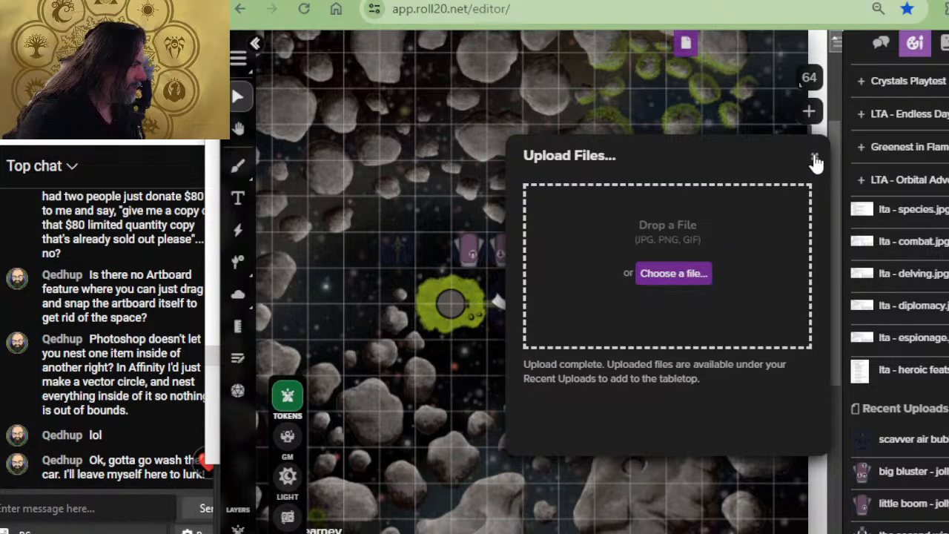
pyautogui.click(815, 160)
# Move the scavver token onto the round asteroid northwest of the green tower asteroid
pyautogui.scroll(3, 390, 243)
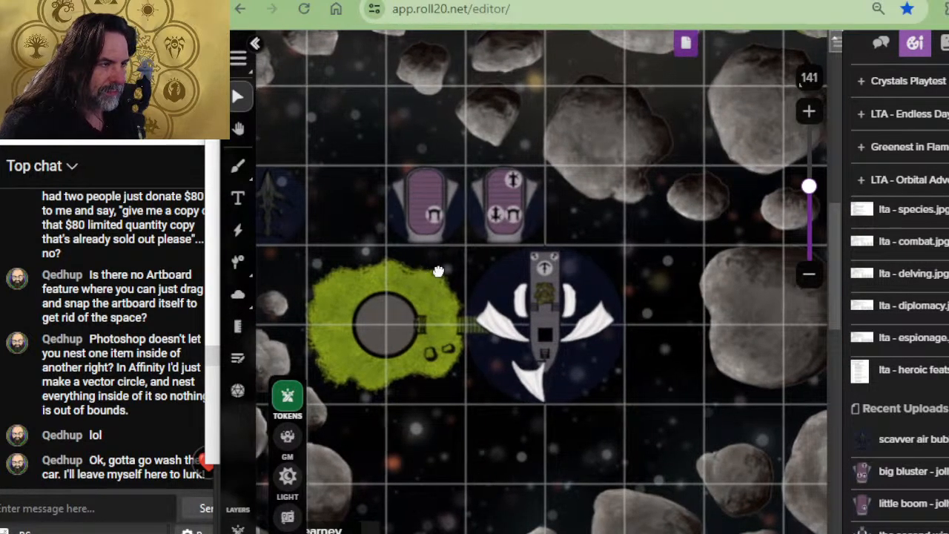
pyautogui.moveTo(438, 269); pyautogui.dragTo(667, 343)
pyautogui.moveTo(511, 271); pyautogui.dragTo(380, 116)
pyautogui.scroll(-3, 533, 251)
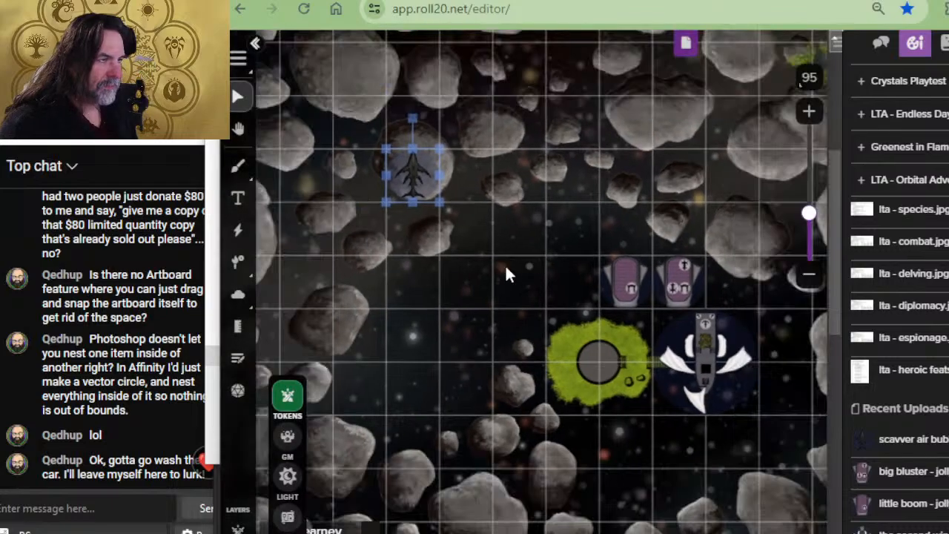
# Try the scavver token on the long vertical asteroid farther north on the map
pyautogui.scroll(-3, 400, 276)
pyautogui.scroll(3, 414, 256)
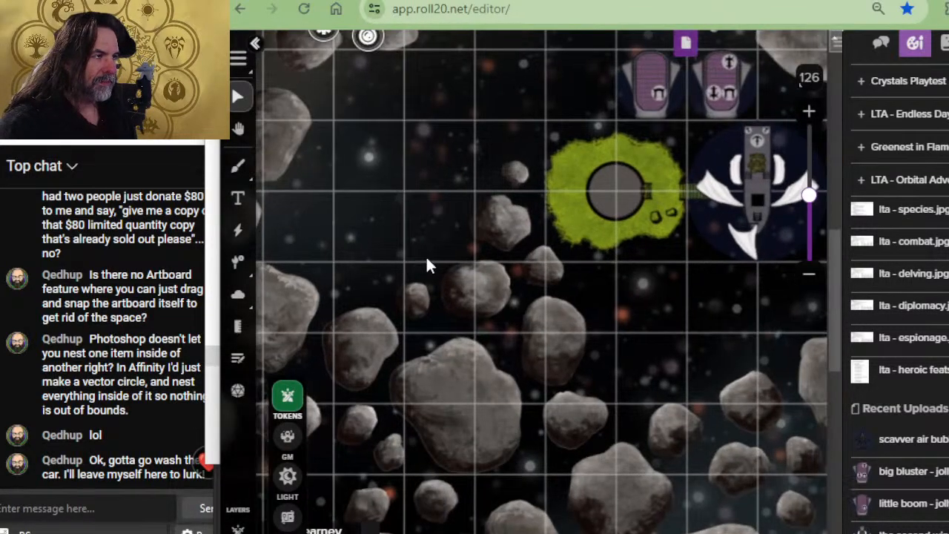
pyautogui.scroll(4, 502, 434)
pyautogui.scroll(3, 522, 415)
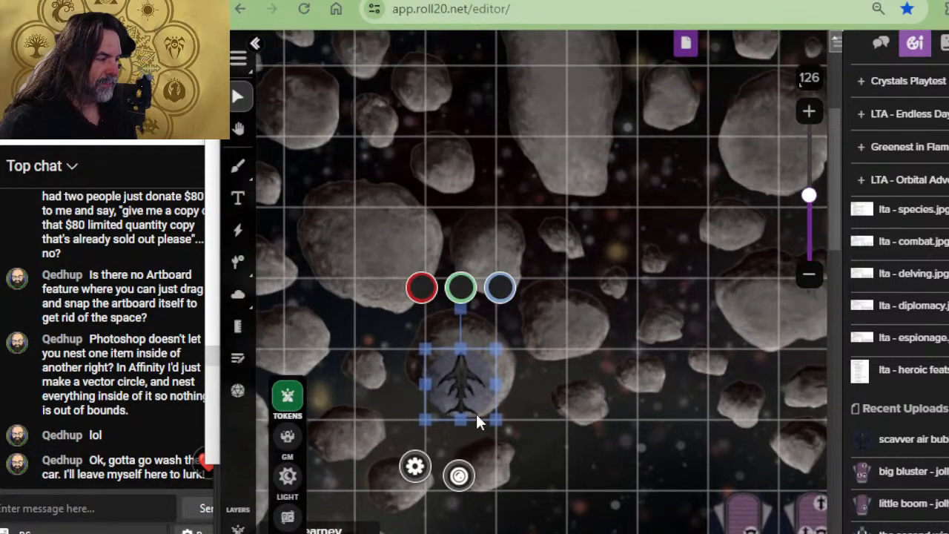
pyautogui.moveTo(480, 418); pyautogui.dragTo(537, 104)
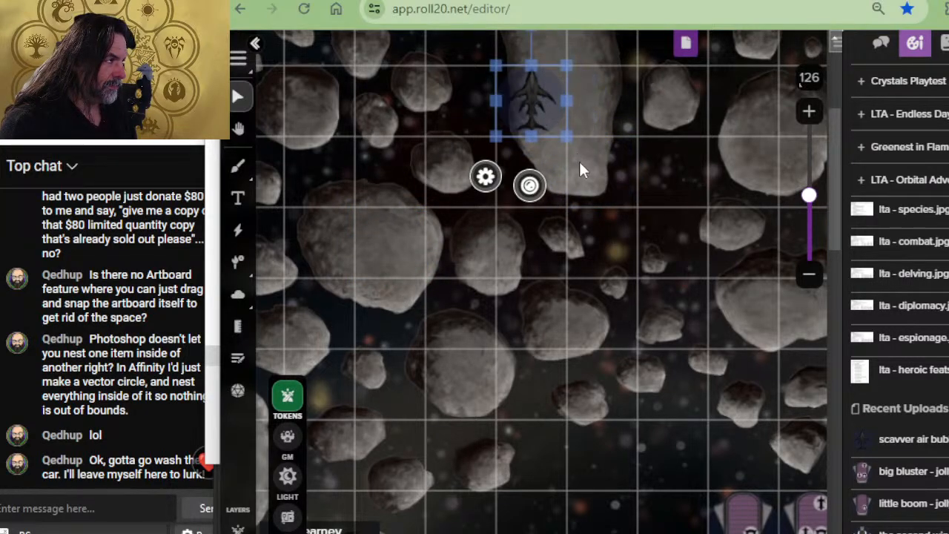
# Move the scavver token south into darker open space and onto the lower-left edge of the green tower asteroid
pyautogui.scroll(3, 593, 334)
pyautogui.moveTo(585, 429); pyautogui.dragTo(595, 157)
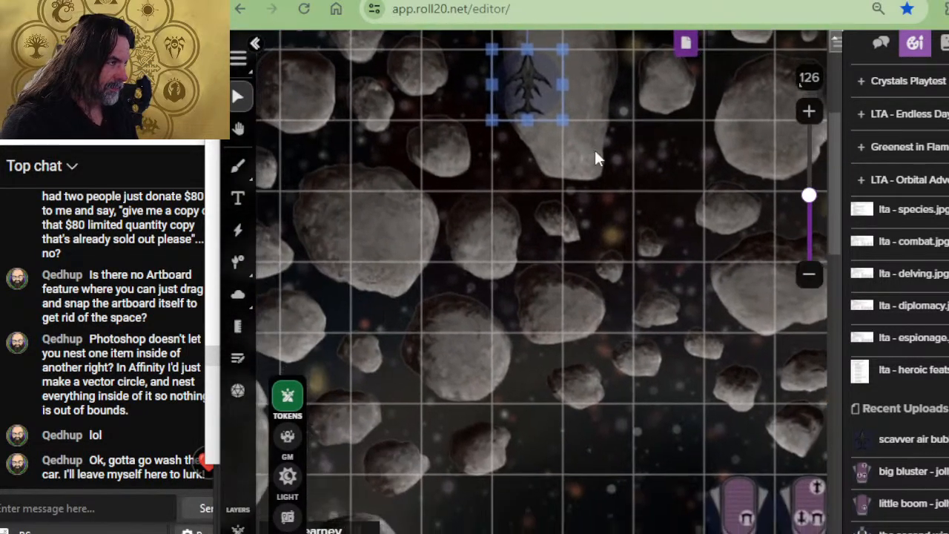
pyautogui.moveTo(526, 79); pyautogui.dragTo(550, 427)
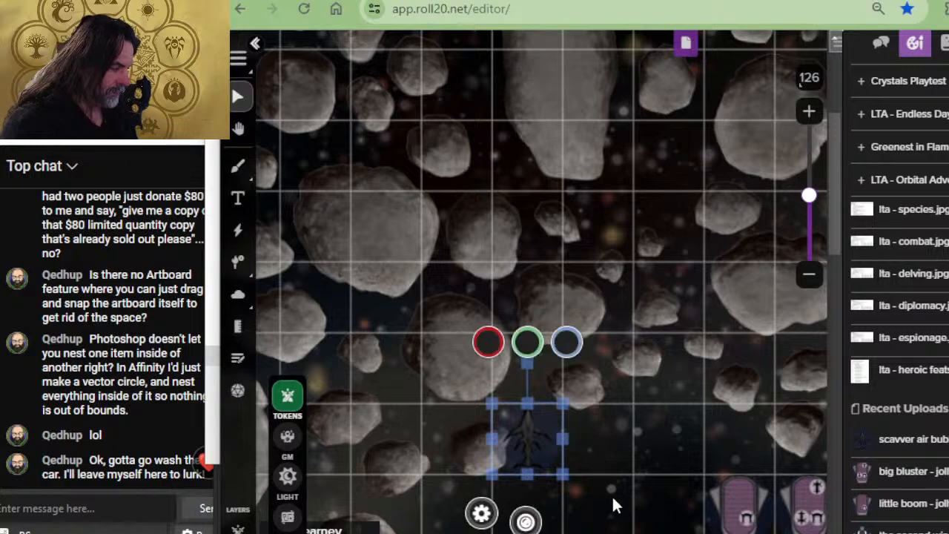
pyautogui.moveTo(615, 502); pyautogui.dragTo(595, 174)
pyautogui.moveTo(521, 89); pyautogui.dragTo(642, 378)
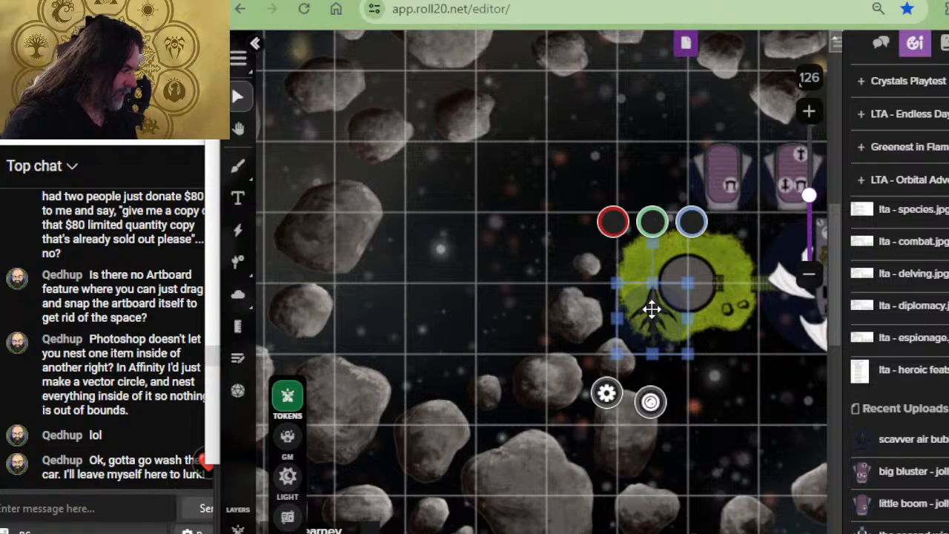
# Move the scavver token west across the large oval asteroid into the gap between the two small asteroids below it
pyautogui.moveTo(652, 310); pyautogui.dragTo(405, 298)
pyautogui.moveTo(498, 315); pyautogui.dragTo(718, 392)
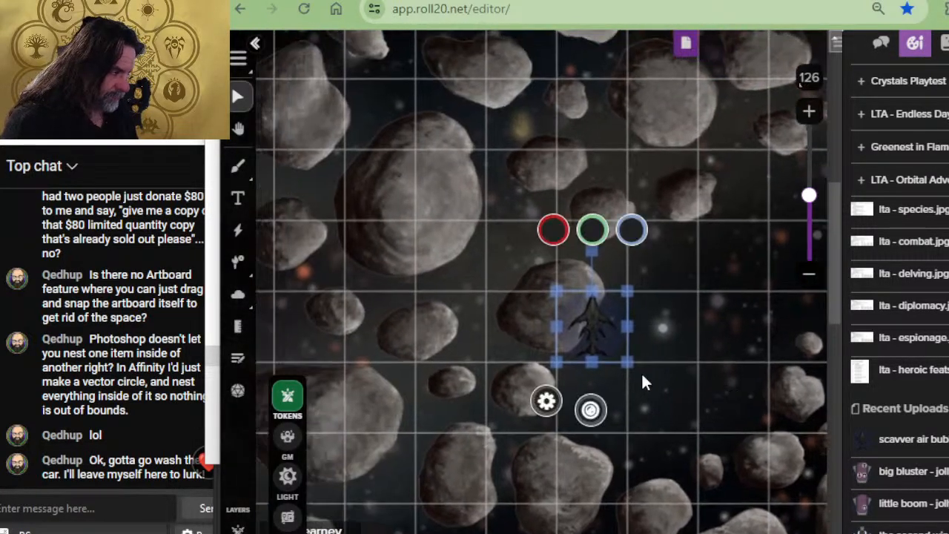
pyautogui.moveTo(591, 322); pyautogui.dragTo(438, 214)
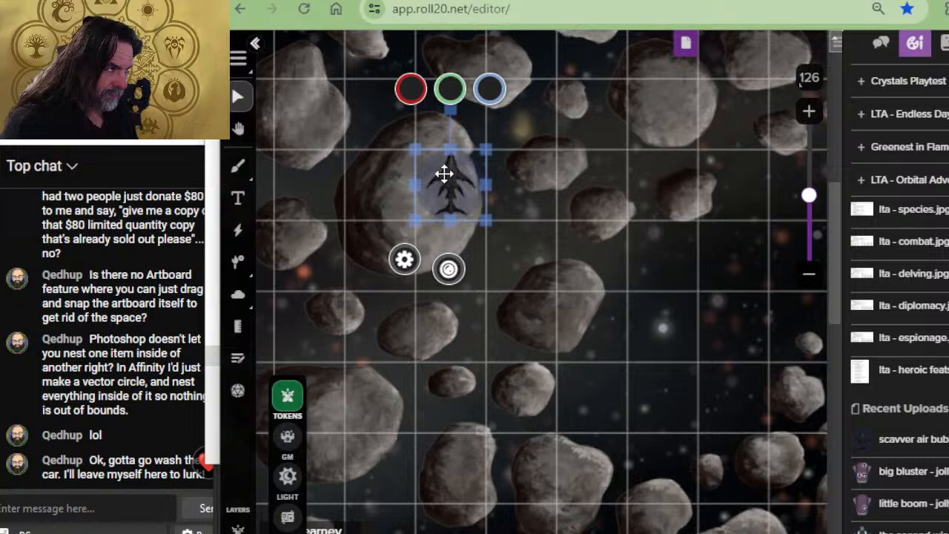
pyautogui.moveTo(445, 176); pyautogui.dragTo(374, 326)
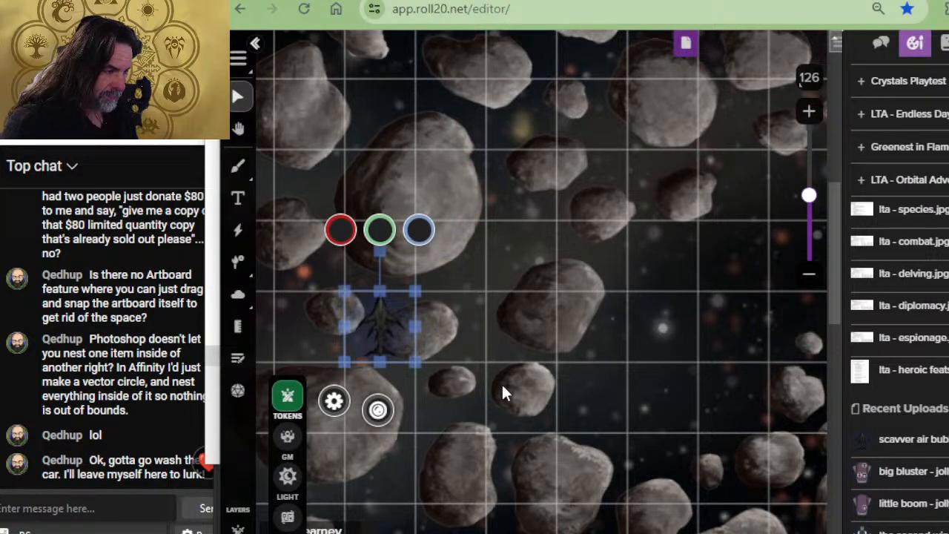
# Move the scavver token past the map's west edge asteroid onto the large asteroid just west of the long vertical one
pyautogui.scroll(-3, 500, 393)
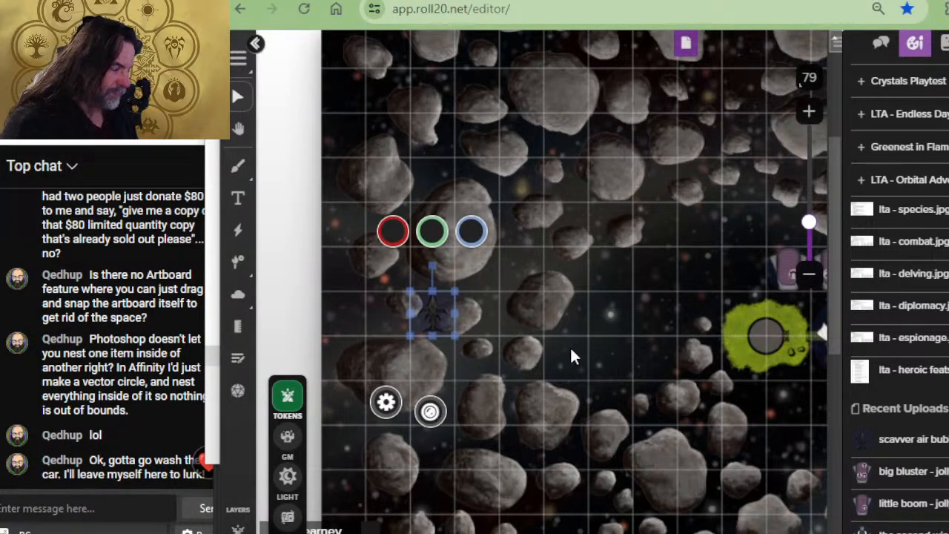
pyautogui.moveTo(560, 333); pyautogui.dragTo(501, 295)
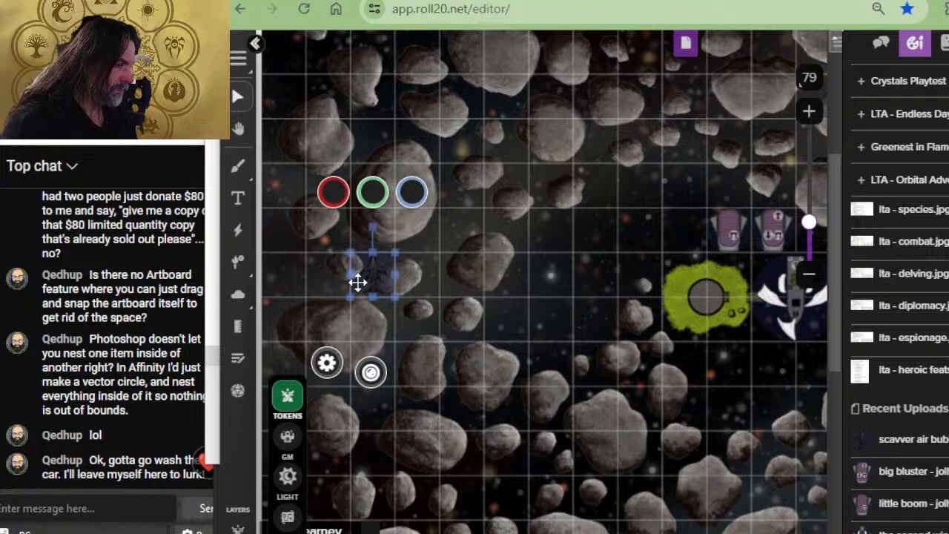
pyautogui.moveTo(369, 275); pyautogui.dragTo(333, 142)
pyautogui.moveTo(451, 232); pyautogui.dragTo(455, 384)
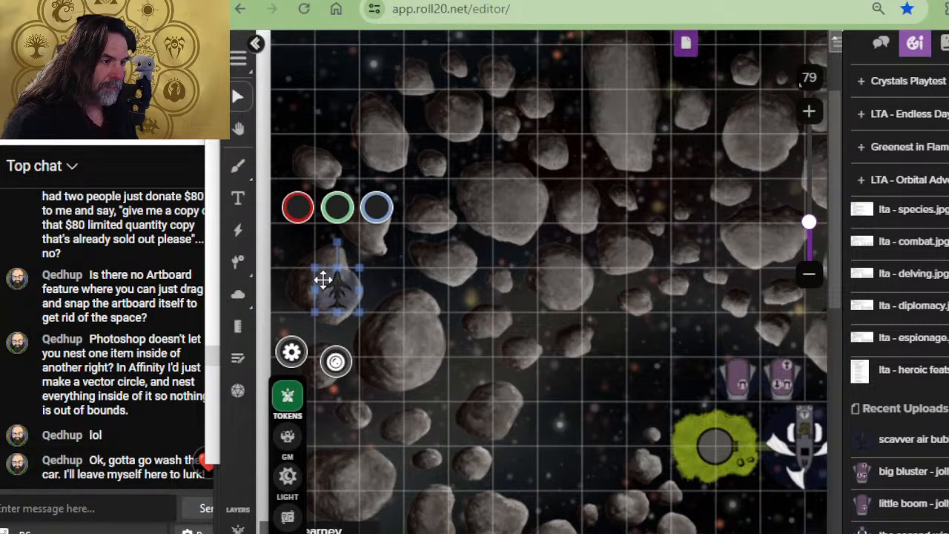
pyautogui.moveTo(322, 279); pyautogui.dragTo(508, 213)
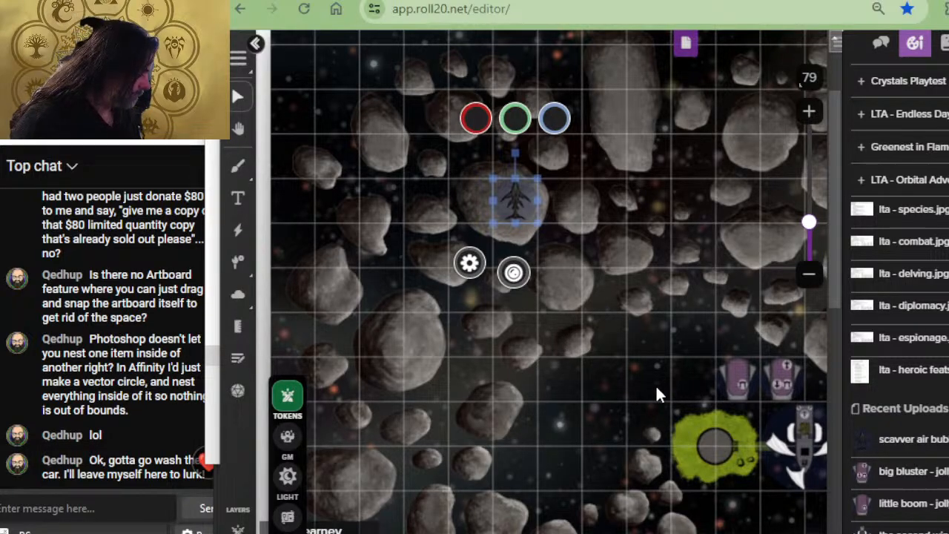
pyautogui.moveTo(722, 443); pyautogui.dragTo(663, 424)
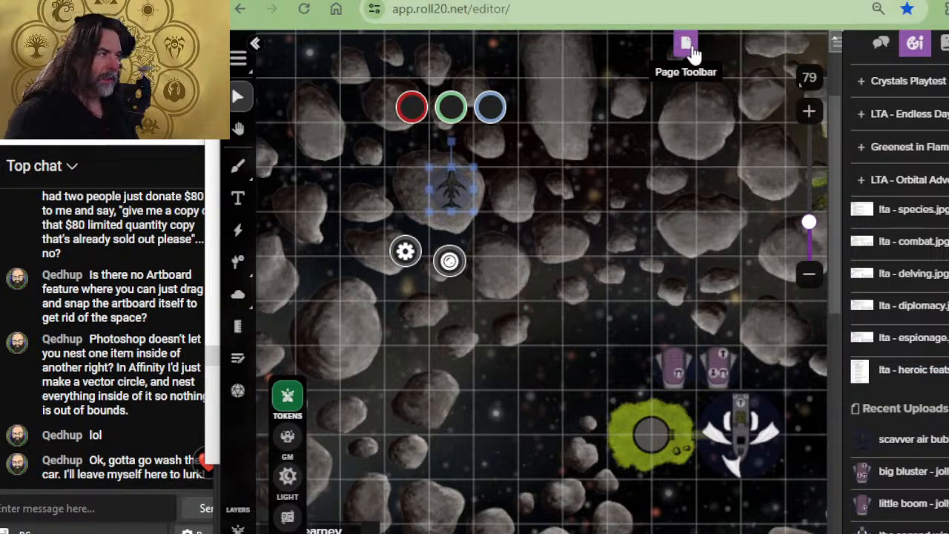
# Switch to Photoshop's Open dialog and browse up to the folder that contains Oh Momma
pyautogui.hotkey('alt', 'Tab')
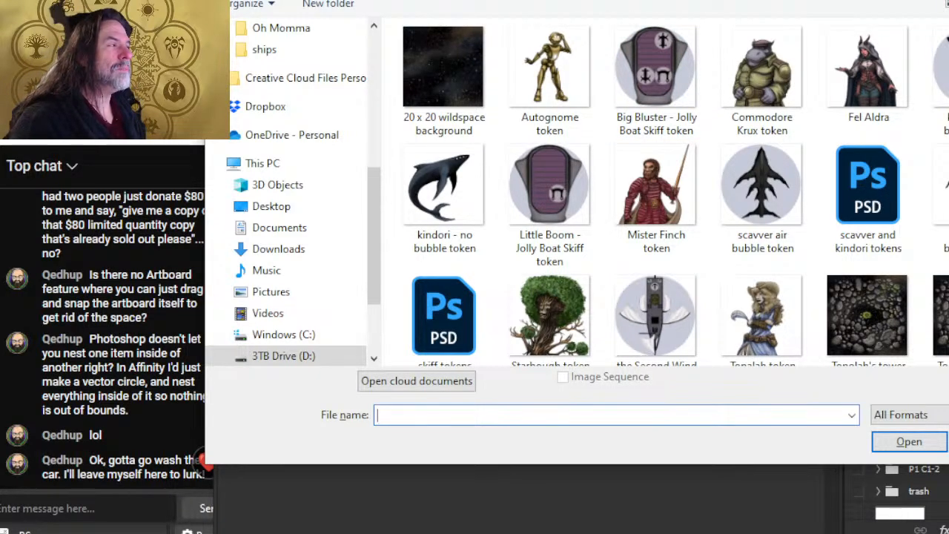
pyautogui.hotkey('alt', 'Up')
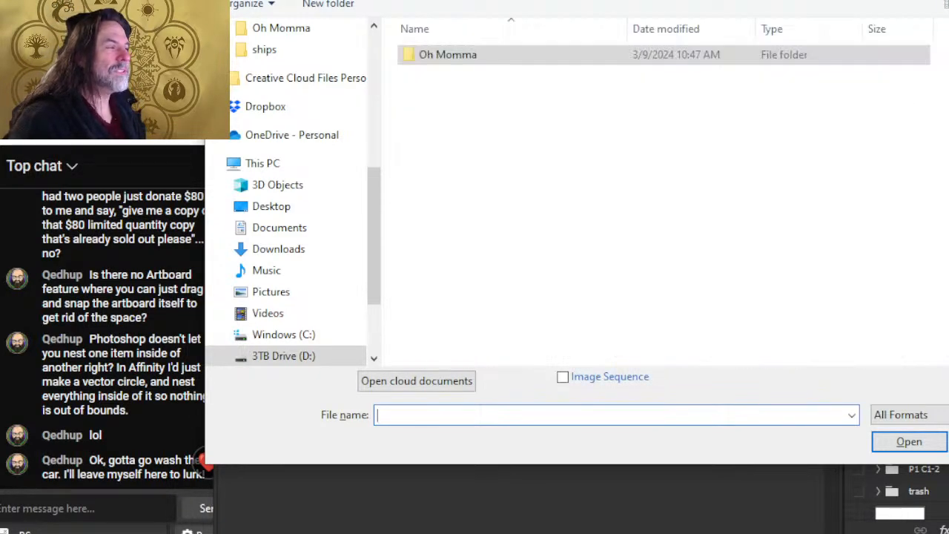
pyautogui.click(486, 99)
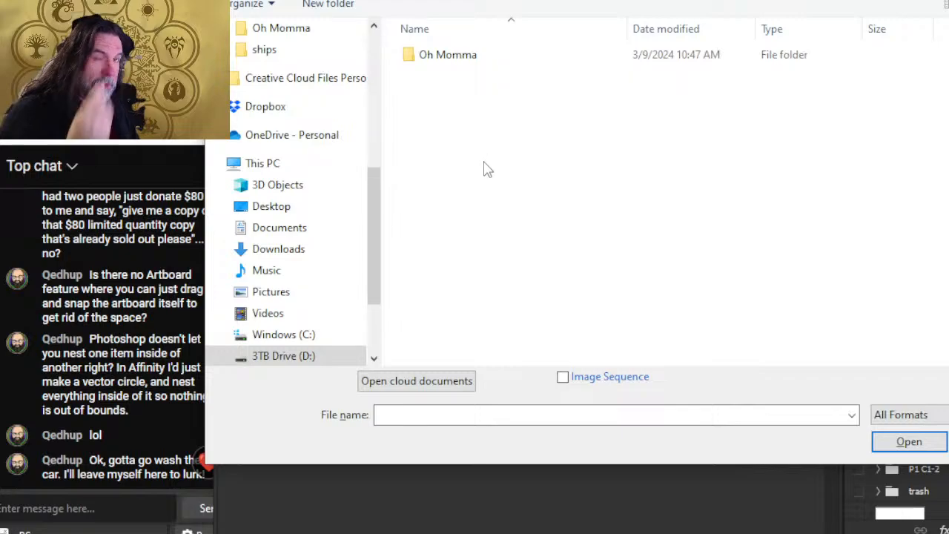
pyautogui.rightClick(493, 116)
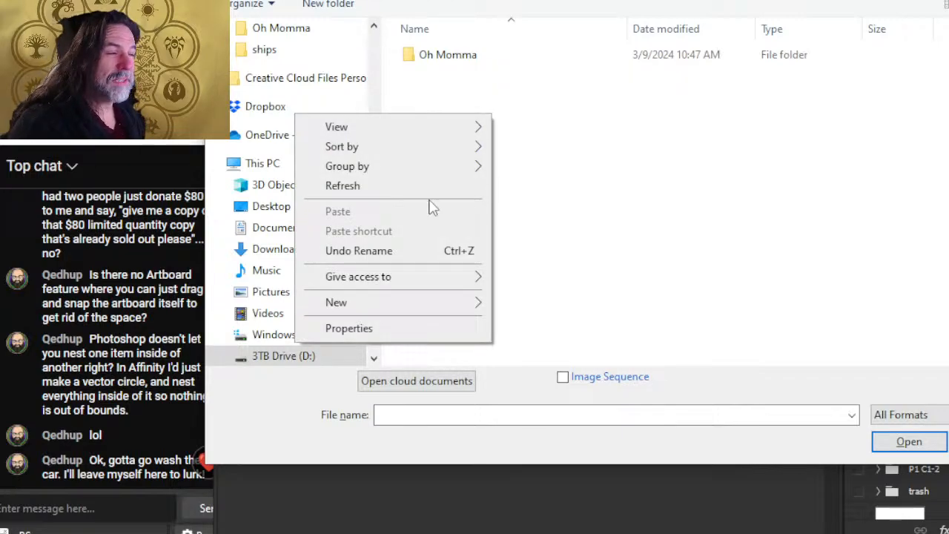
pyautogui.click(568, 159)
# Switch to test full doc.pdf and examine the ship, crew and encounter pages through Chapter 5 and Topolah's Tower
pyautogui.hotkey('alt', 'Tab')
pyautogui.hotkey('alt', 'Tab')
pyautogui.hotkey('alt', 'Tab')
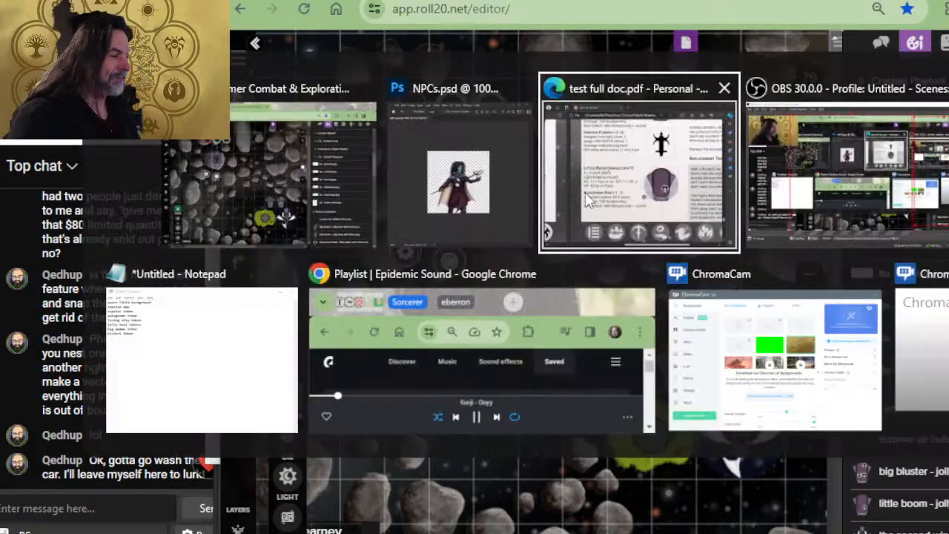
pyautogui.scroll(3, 650, 184)
pyautogui.scroll(-3, 649, 184)
pyautogui.scroll(-5, 476, 185)
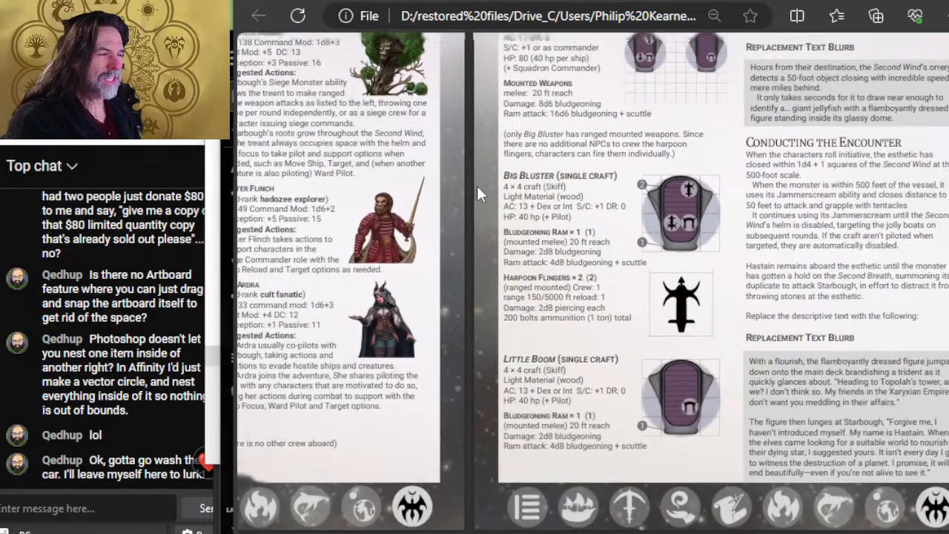
pyautogui.scroll(-2, 557, 225)
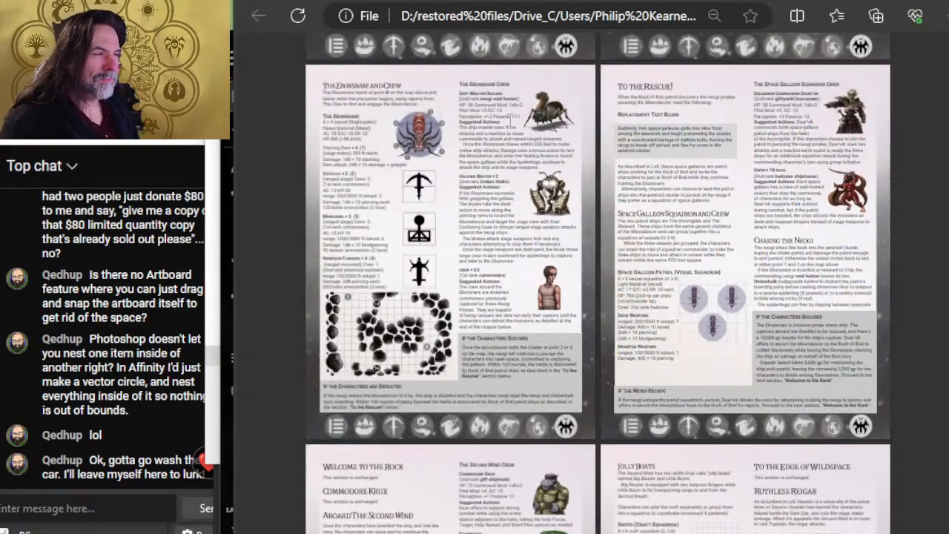
pyautogui.scroll(-5, 537, 251)
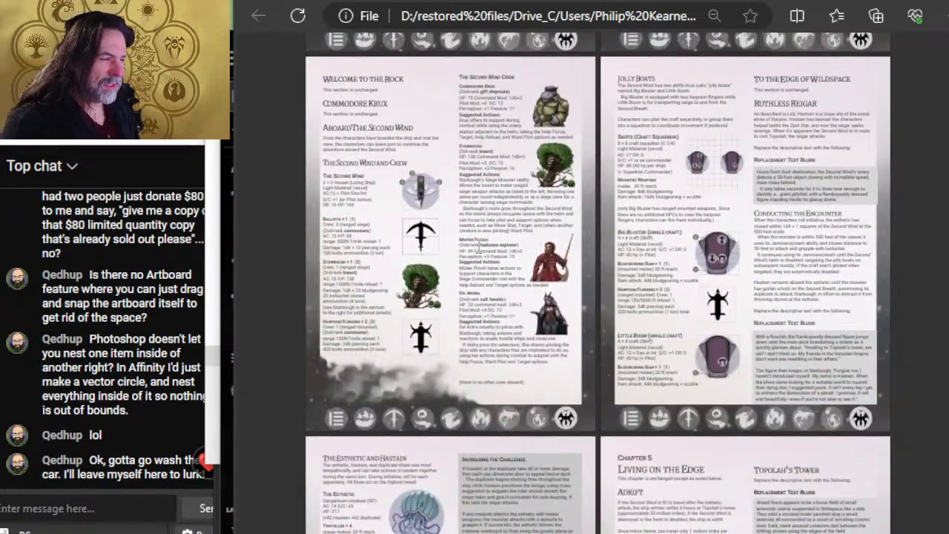
pyautogui.scroll(-3, 862, 193)
pyautogui.scroll(-3, 633, 234)
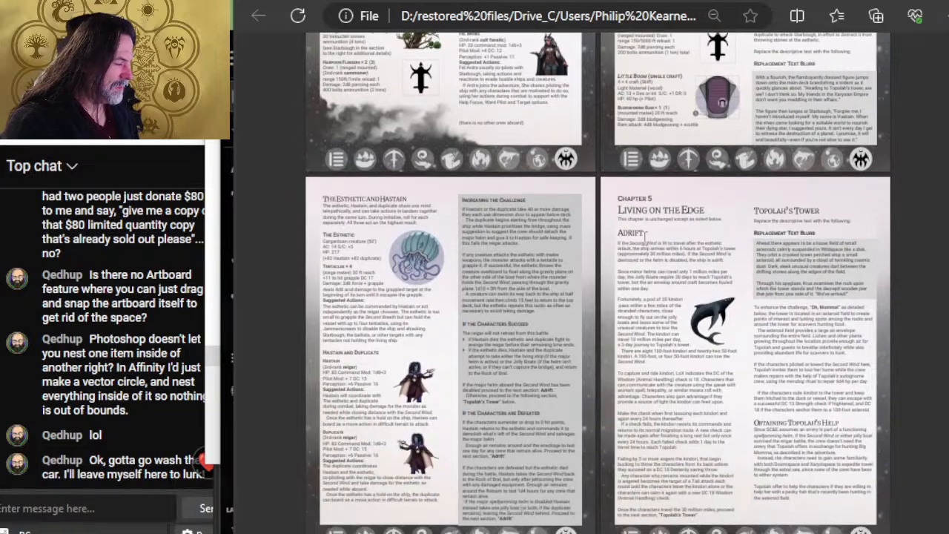
pyautogui.scroll(-3, 669, 285)
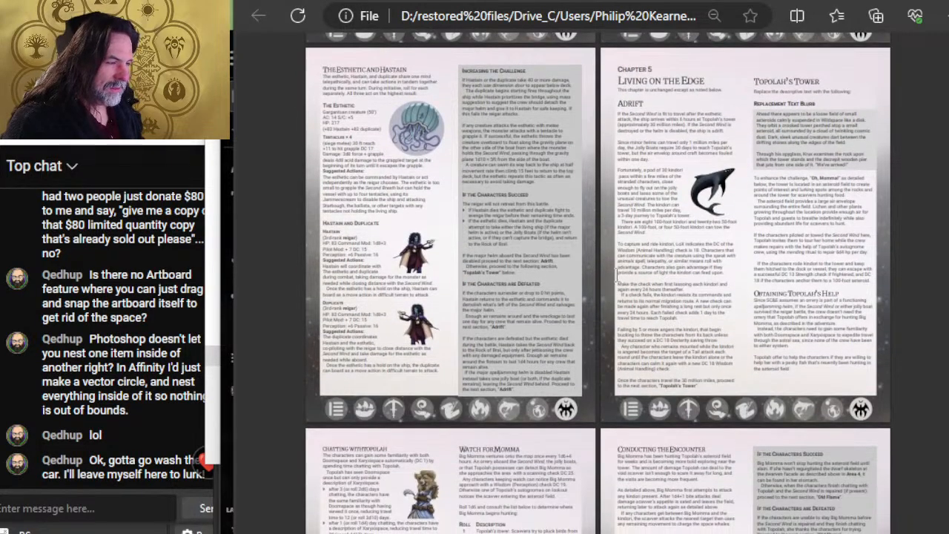
pyautogui.scroll(-6, 614, 282)
# Examine the Jolly Boats skiff entries and the Ruthless Reigar encounter text, and return to the Roll20 map
pyautogui.scroll(12, 615, 282)
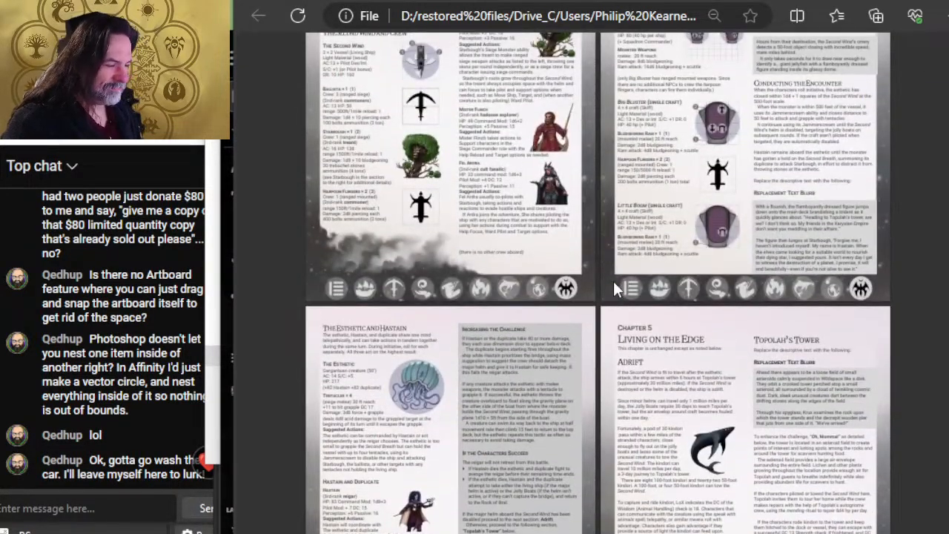
pyautogui.scroll(3, 613, 281)
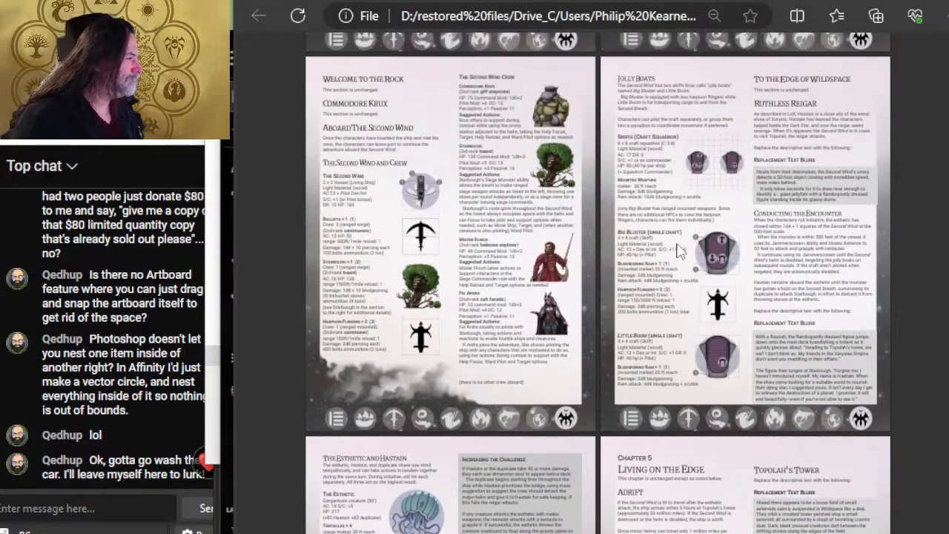
pyautogui.scroll(5, 756, 132)
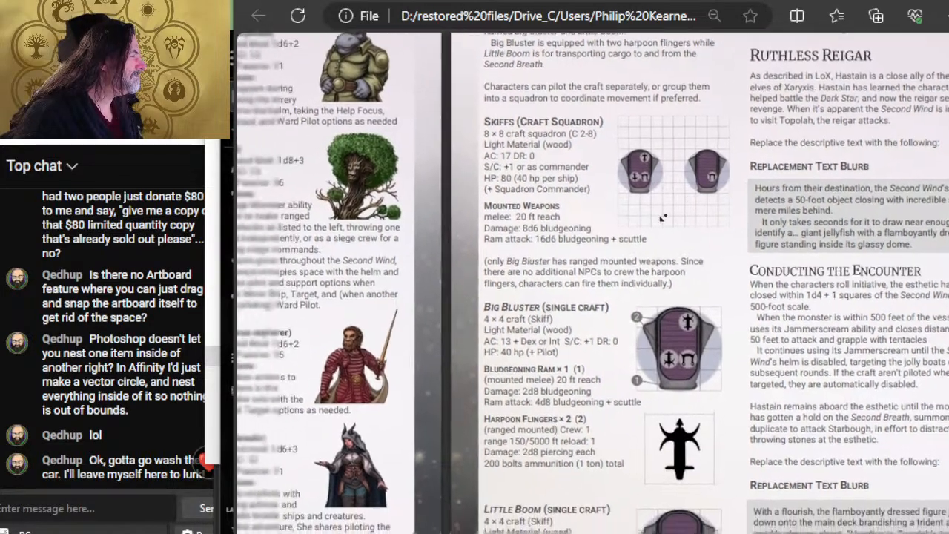
pyautogui.hscroll(5, 717, 197)
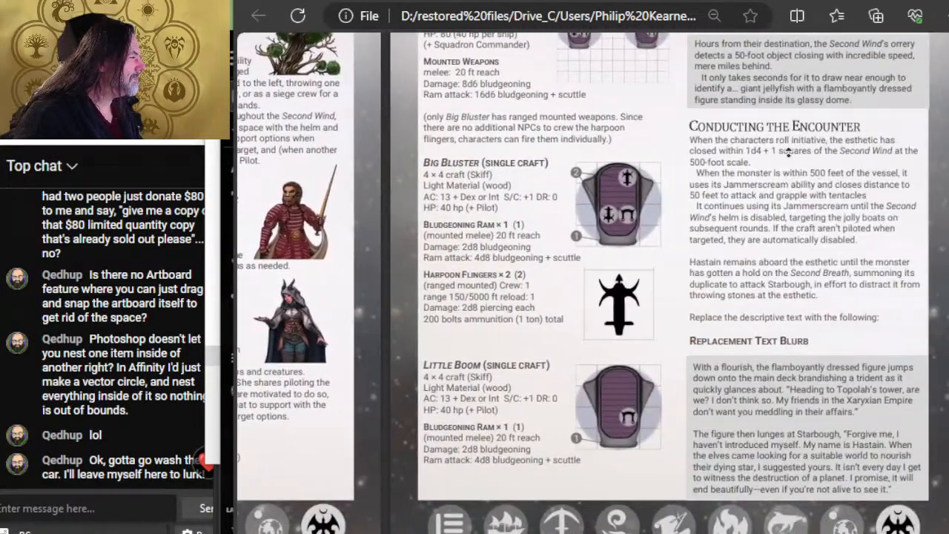
pyautogui.scroll(5, 788, 152)
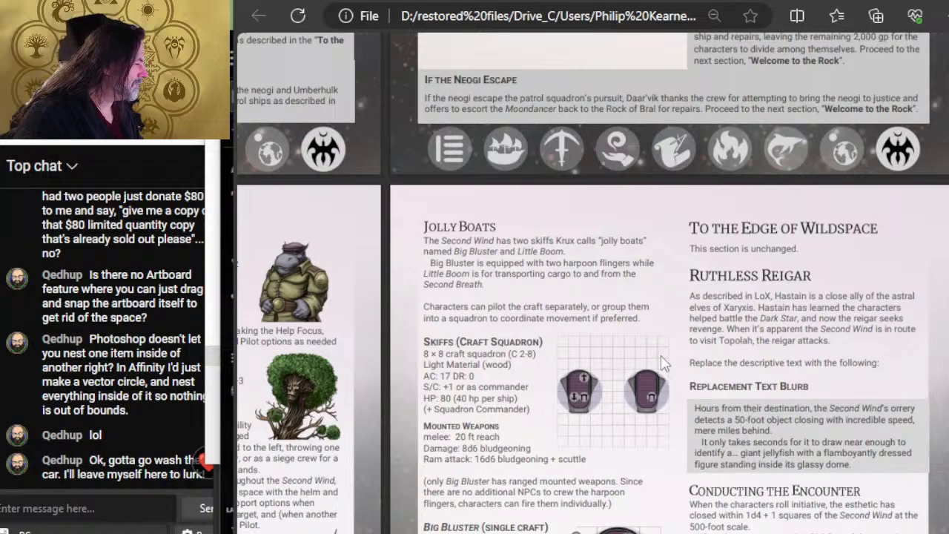
pyautogui.hotkey('alt', 'Tab')
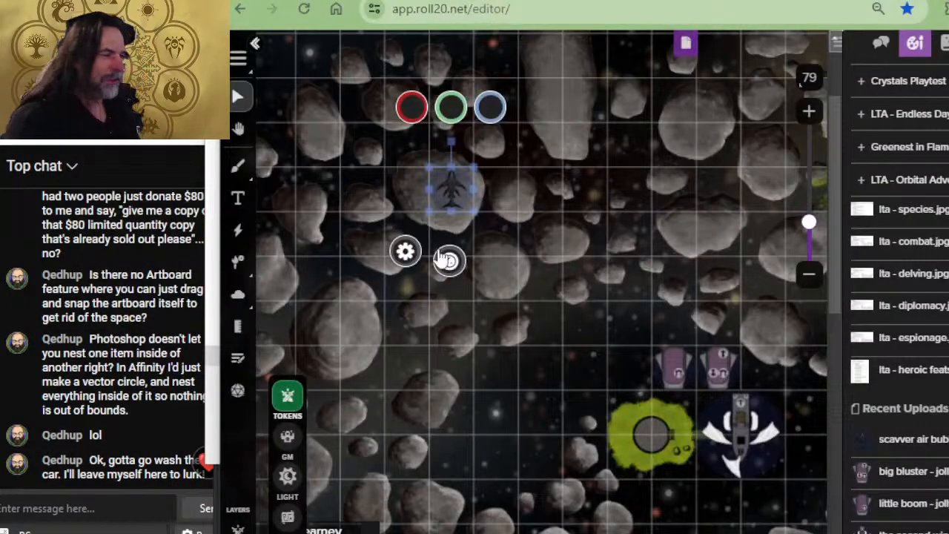
# Switch to Photoshop's Open dialog and create a folder named Ruthless Reigar alongside the Oh Momma folder
pyautogui.hotkey('alt', 'Tab')
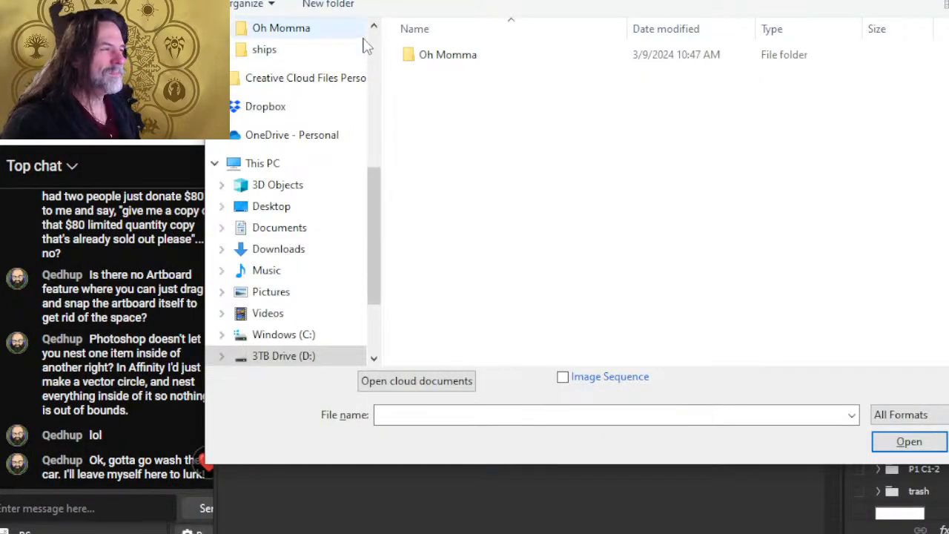
pyautogui.rightClick(516, 195)
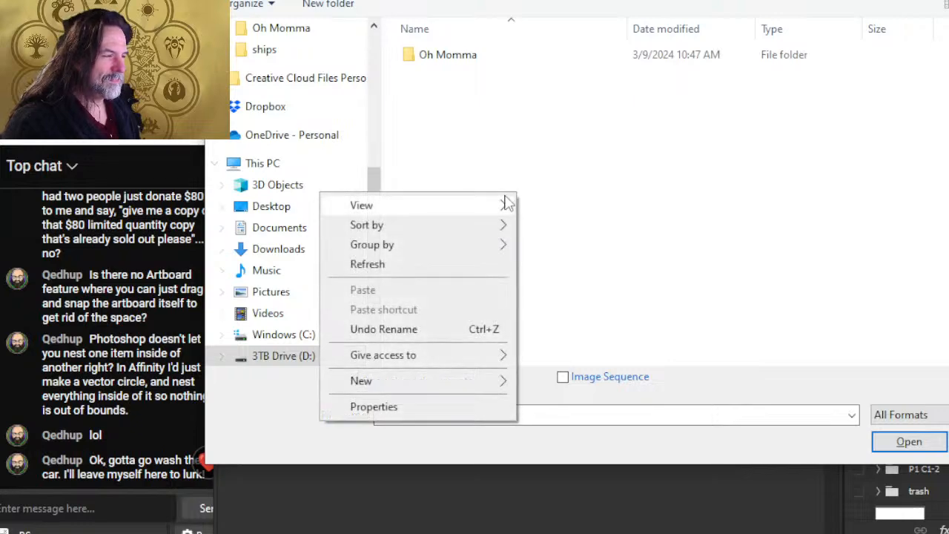
pyautogui.moveTo(474, 380)
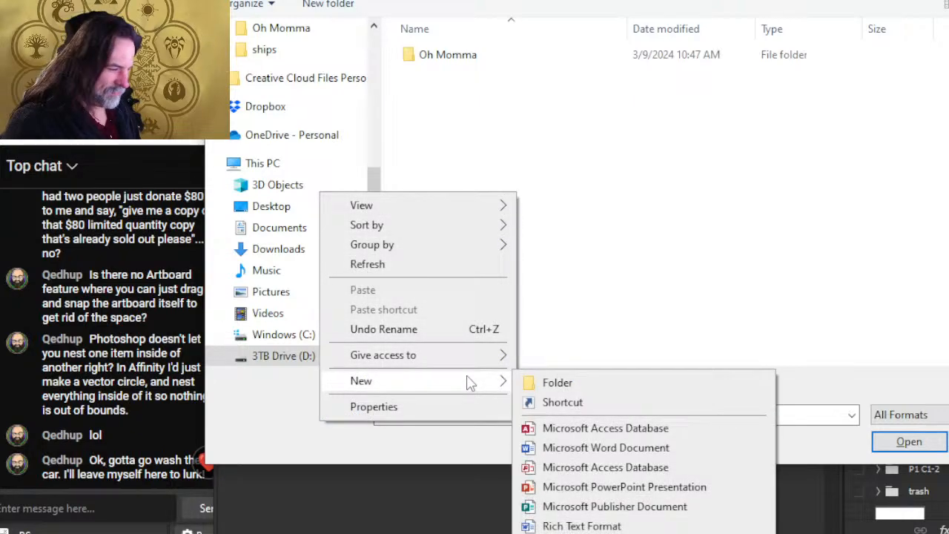
pyautogui.click(558, 383)
pyautogui.write('Ruth')
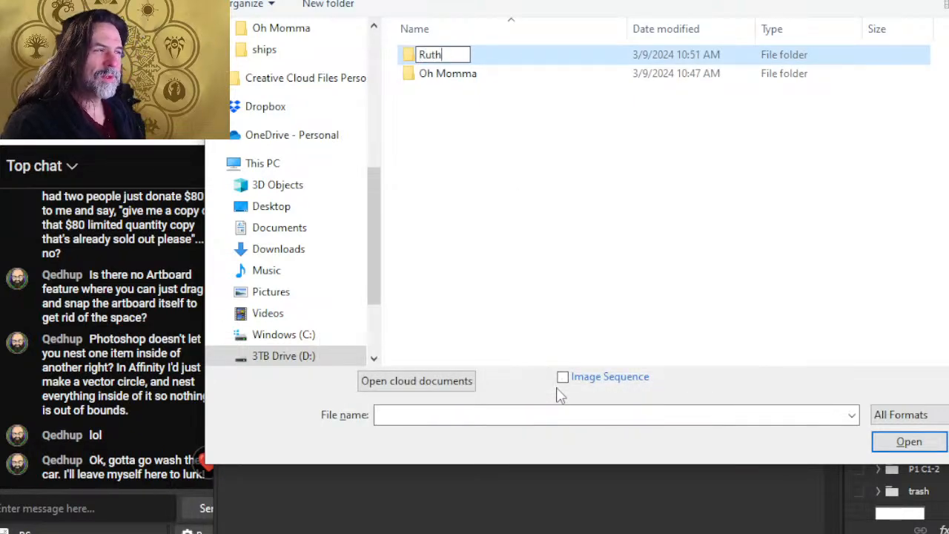
pyautogui.write('less Re')
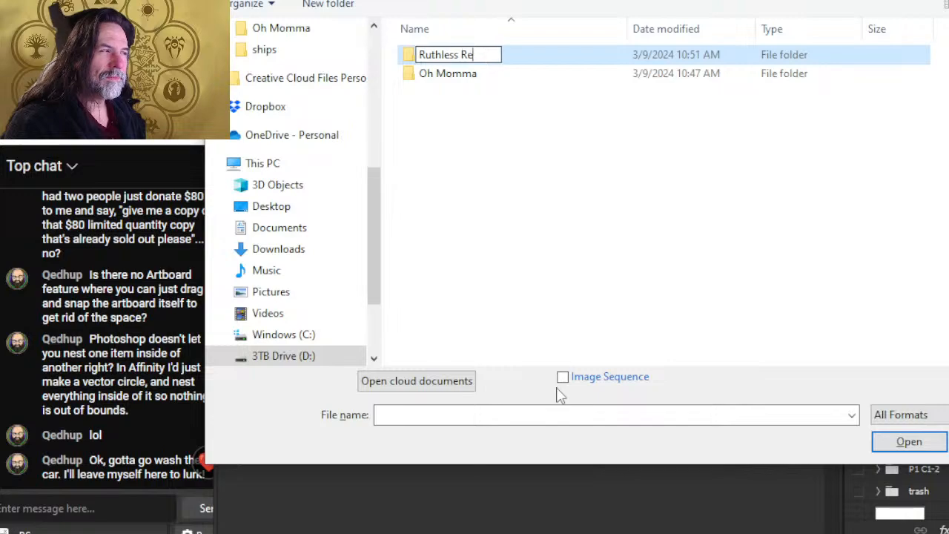
pyautogui.write('igar')
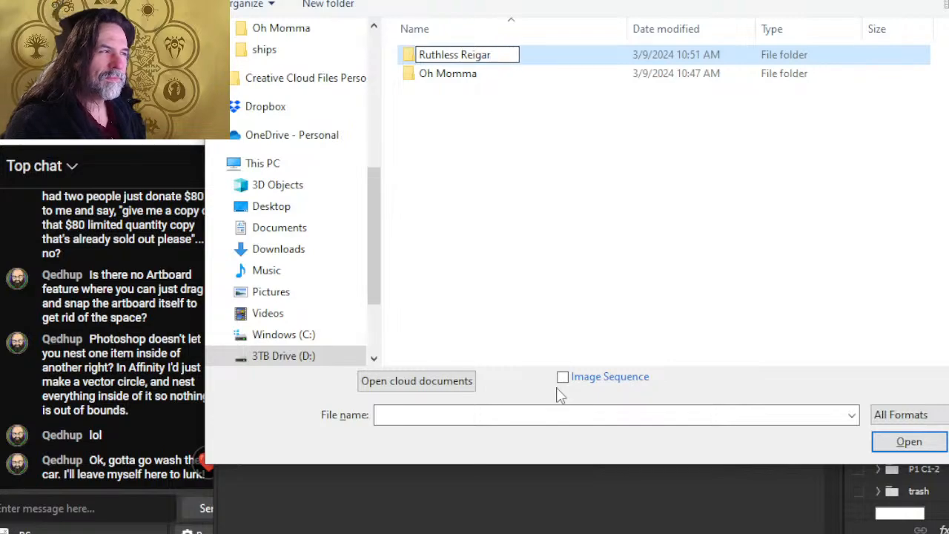
pyautogui.press('Return')
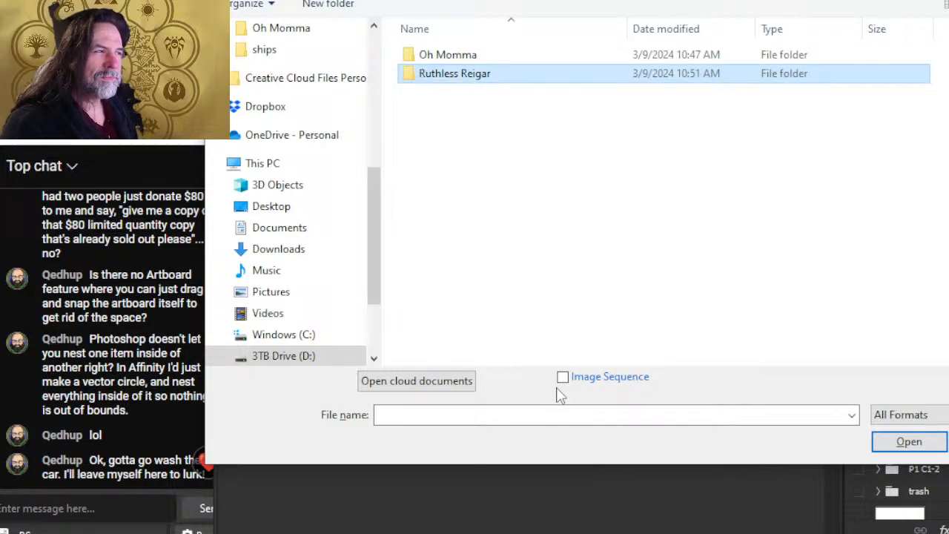
# In the Oh Momma folder, select the Big Bluster, Little Boom, Mister Finch, Commodore Krux, Fel Aldra and kindori air bubble token files
pyautogui.doubleClick(473, 58)
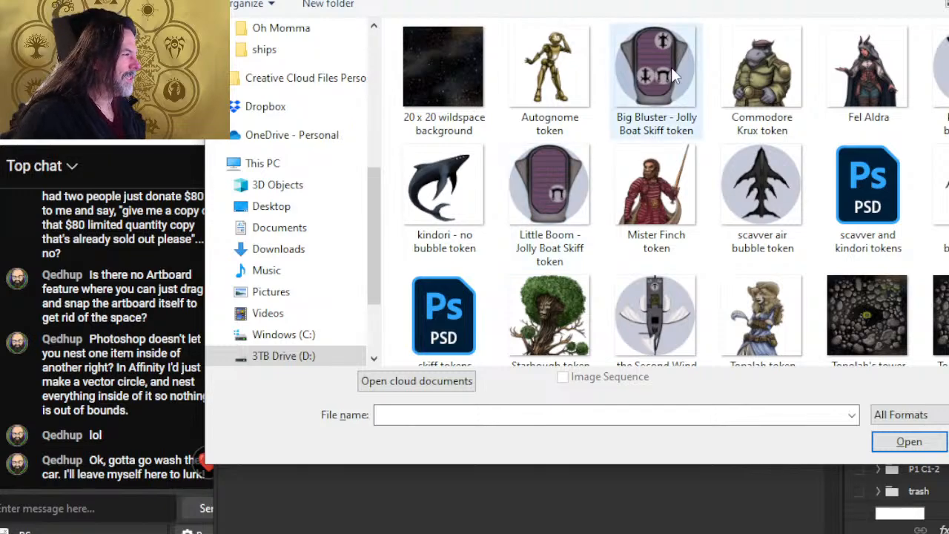
pyautogui.click(671, 66)
pyautogui.keyDown('ctrl'); pyautogui.click(542, 187); pyautogui.keyUp('ctrl')
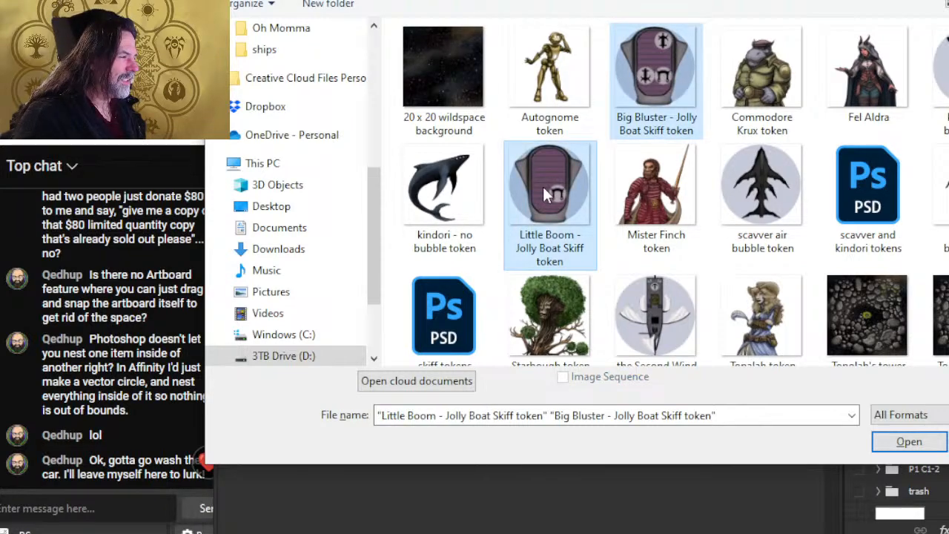
pyautogui.keyDown('ctrl'); pyautogui.click(649, 211); pyautogui.keyUp('ctrl')
pyautogui.keyDown('ctrl'); pyautogui.click(759, 68); pyautogui.keyUp('ctrl')
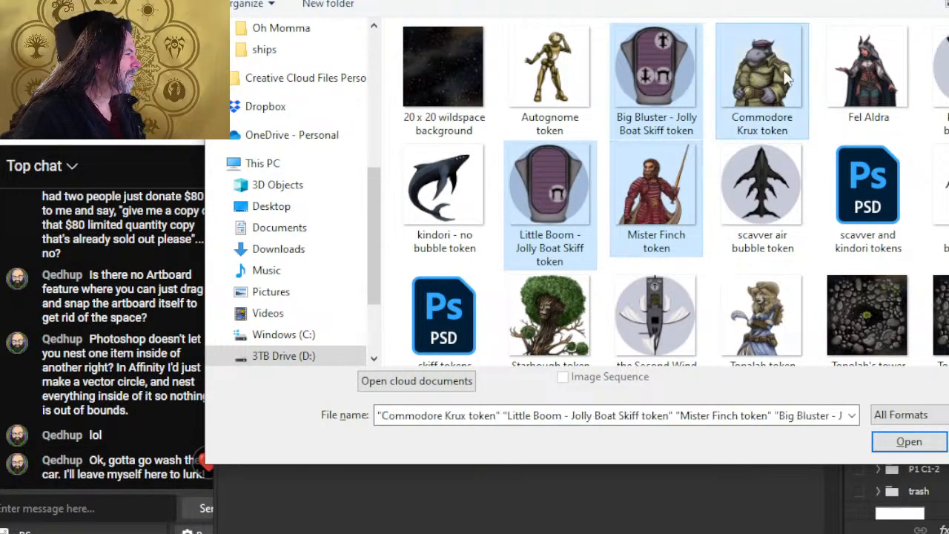
pyautogui.keyDown('ctrl'); pyautogui.click(865, 83); pyautogui.keyUp('ctrl')
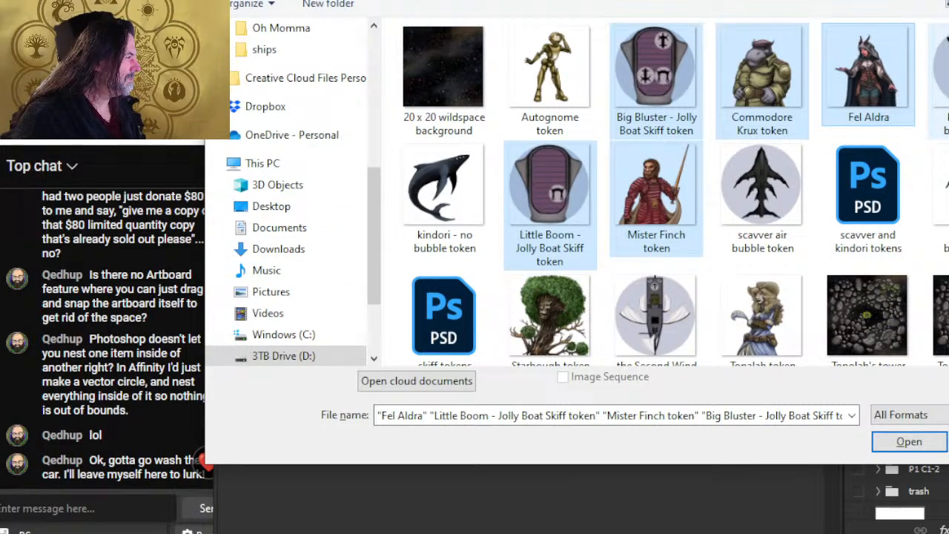
pyautogui.keyDown('ctrl'); pyautogui.click(939, 81); pyautogui.keyUp('ctrl')
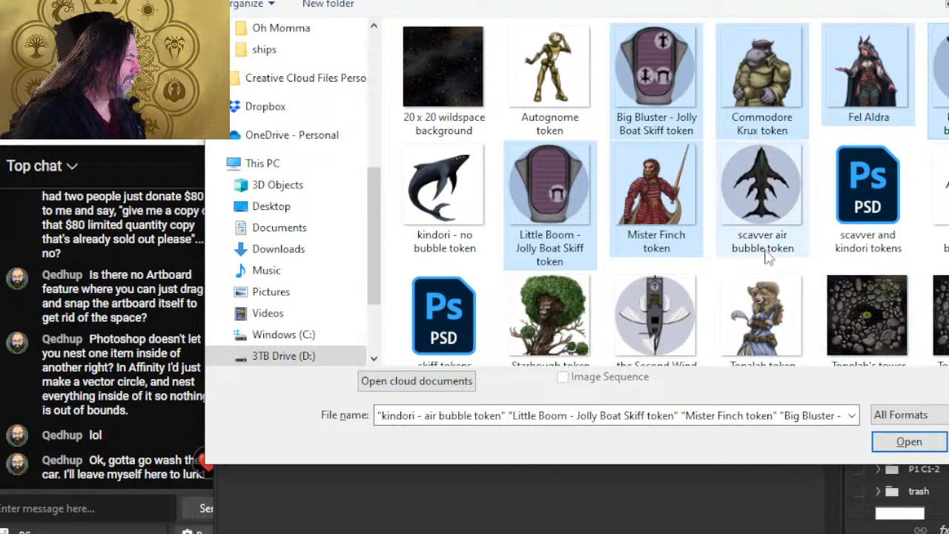
# Add the Starbough and Second Wind tokens to the selection and copy all selected files into the Ruthless Reigar folder
pyautogui.scroll(-1, 768, 256)
pyautogui.keyDown('ctrl'); pyautogui.click(550, 285); pyautogui.keyUp('ctrl')
pyautogui.keyDown('ctrl'); pyautogui.click(658, 293); pyautogui.keyUp('ctrl')
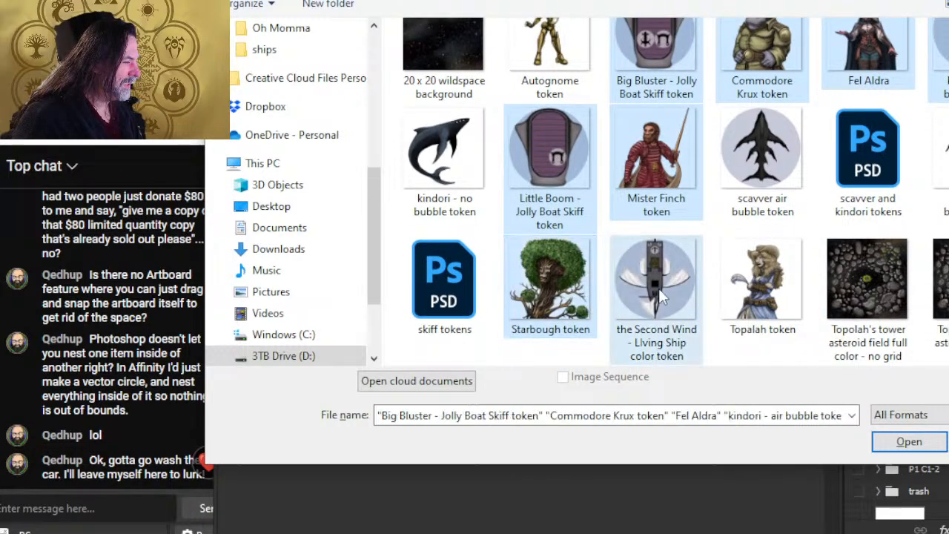
pyautogui.scroll(1, 705, 154)
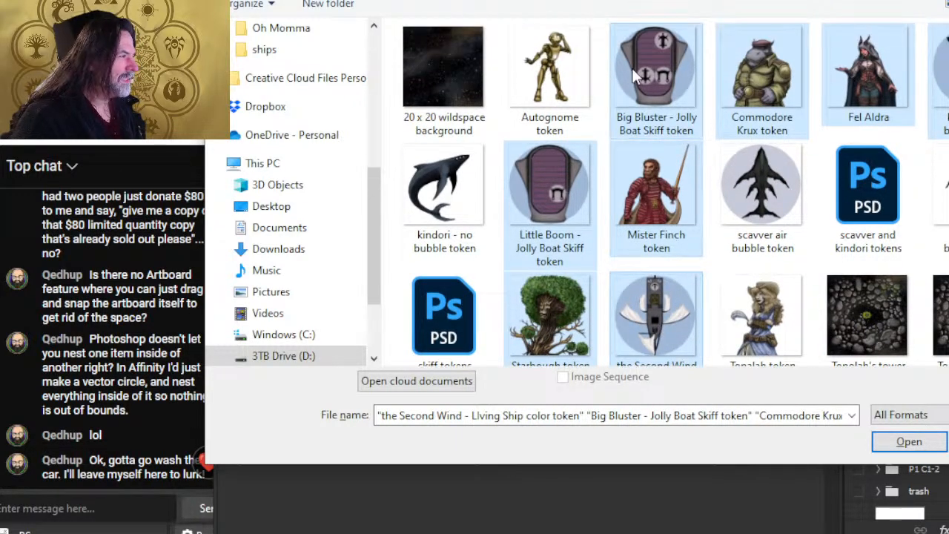
pyautogui.keyDown('ctrl'); pyautogui.click(670, 97); pyautogui.keyUp('ctrl')
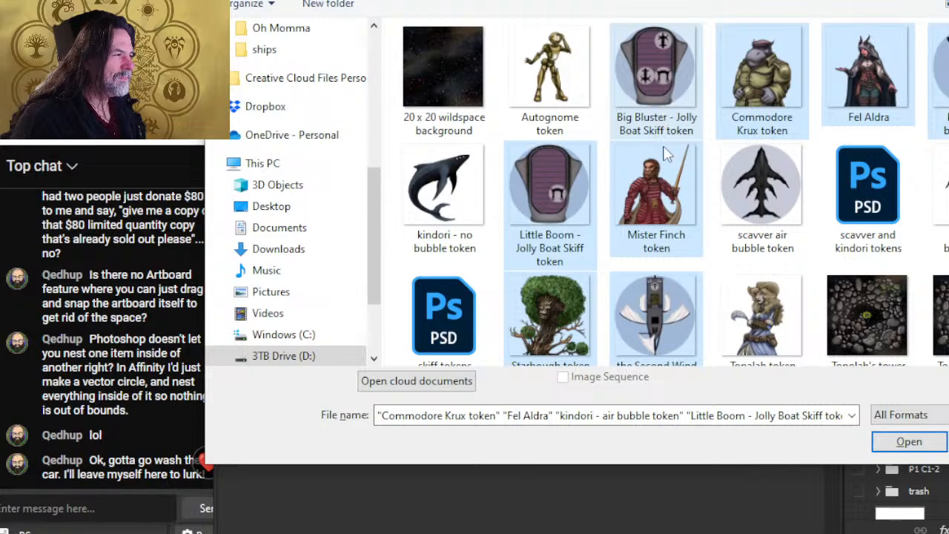
pyautogui.keyDown('ctrl'); pyautogui.click(673, 90); pyautogui.keyUp('ctrl')
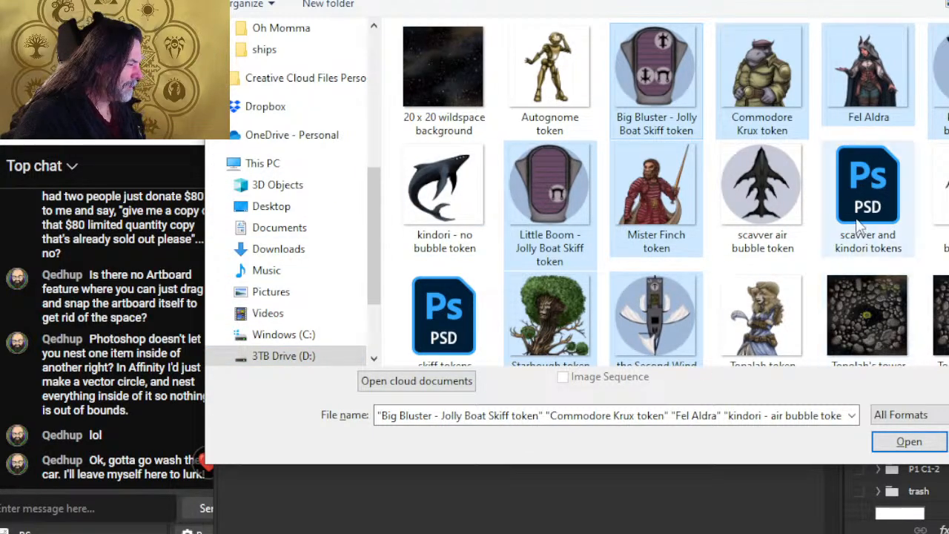
pyautogui.scroll(-1, 615, 348)
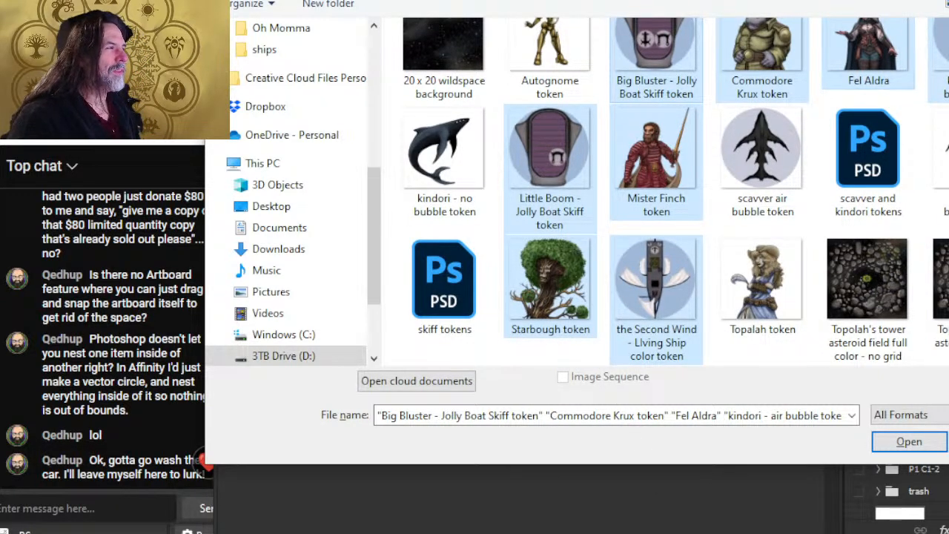
pyautogui.click(631, 3)
pyautogui.doubleClick(492, 80)
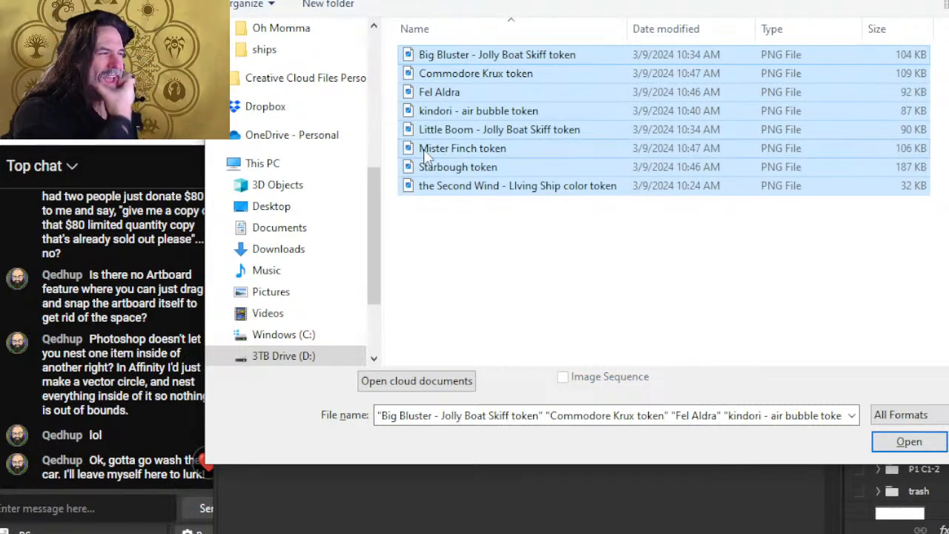
# Reopen the Ruthless Reigar folder to check its token files as large thumbnails, and close the Open dialog
pyautogui.click(473, 243)
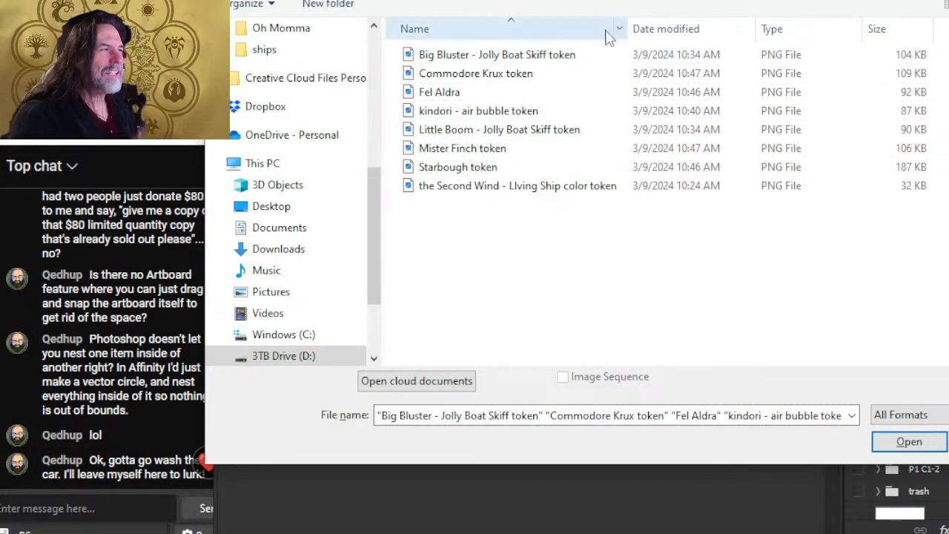
pyautogui.click(591, 6)
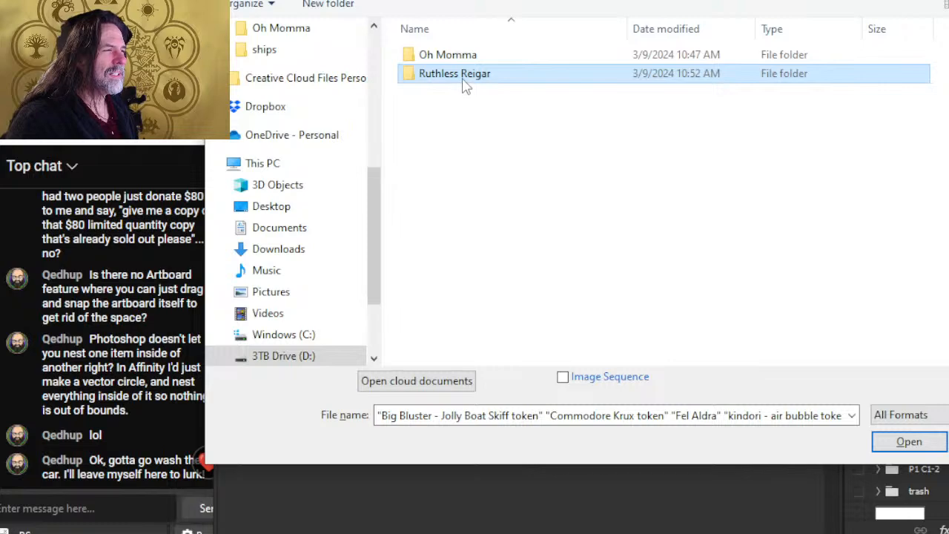
pyautogui.doubleClick(463, 79)
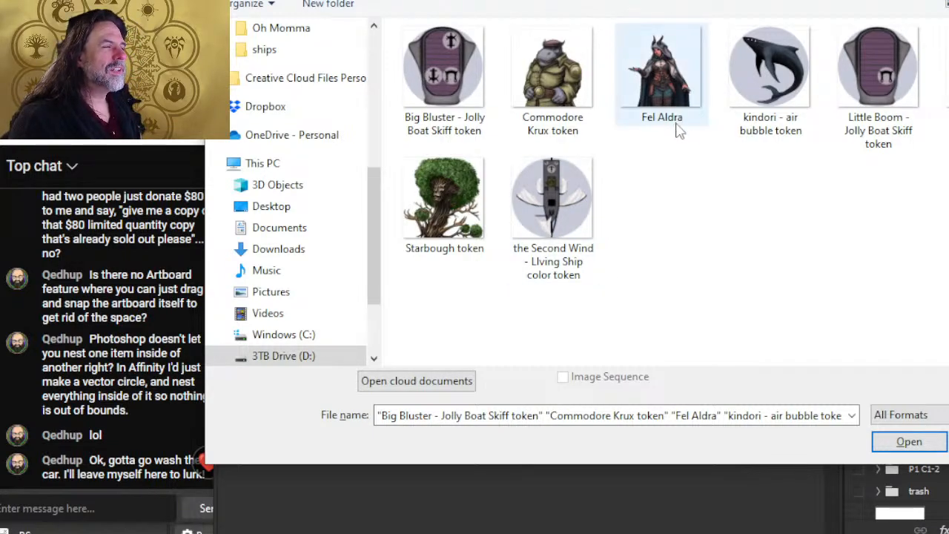
pyautogui.press('Escape')
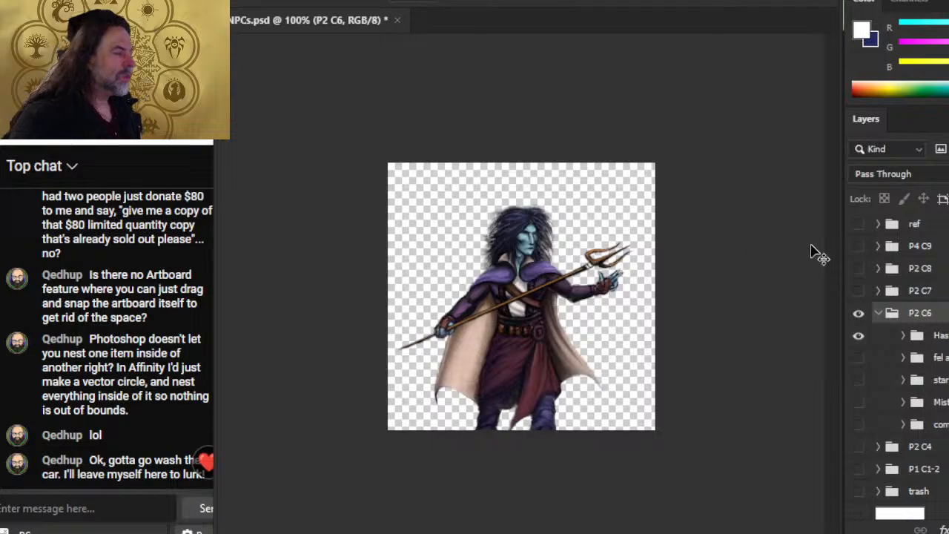
# Select the Hastain group and start saving a separate file on the computer in Light of Xaryxis, Part 2, Ruthless Reigar
pyautogui.click(940, 337)
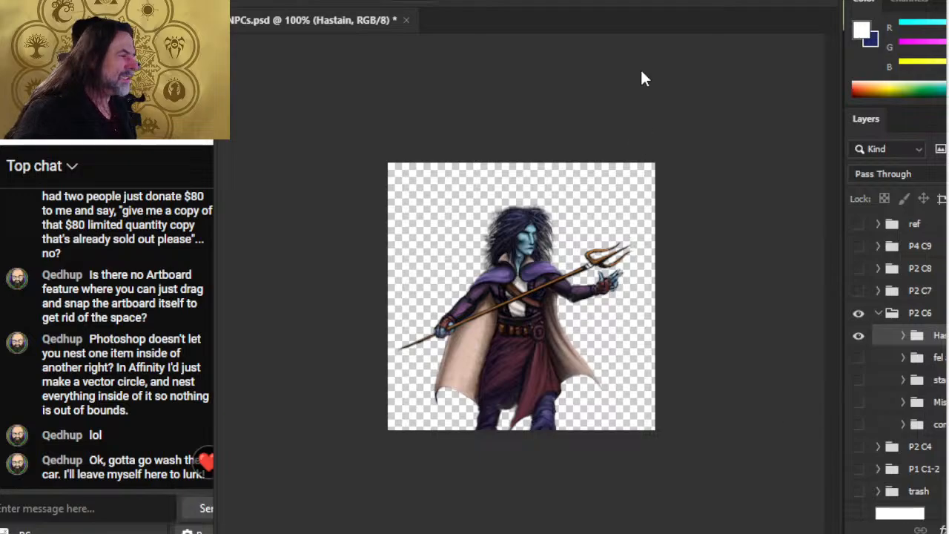
pyautogui.click(245, 0)
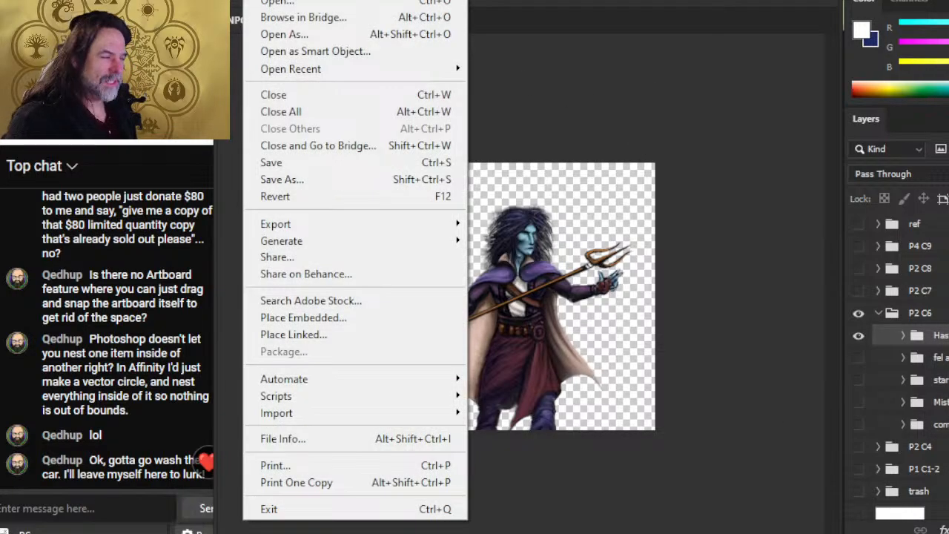
pyautogui.click(318, 179)
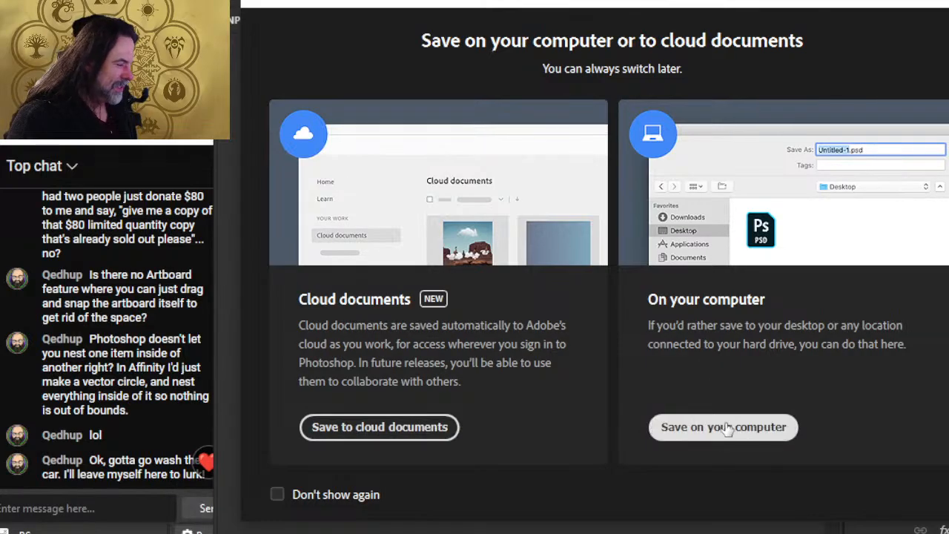
pyautogui.click(725, 427)
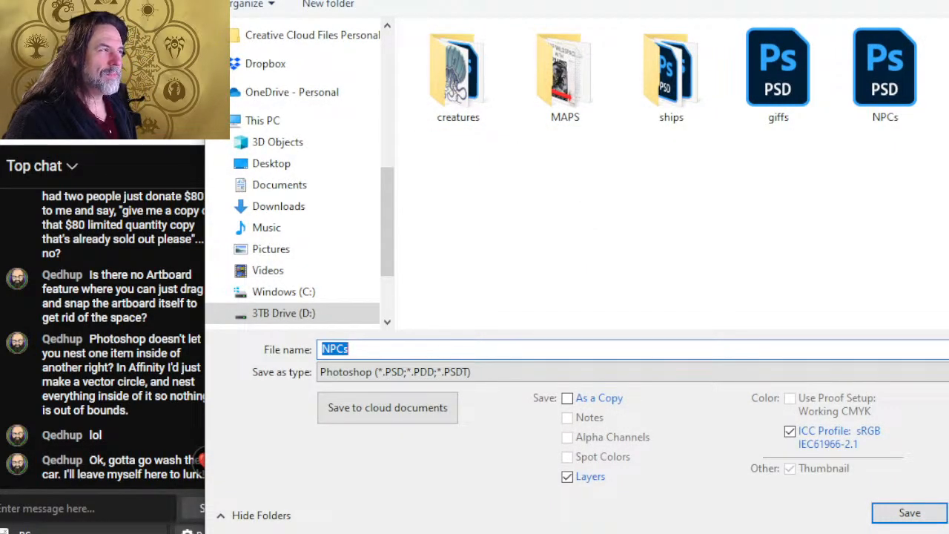
pyautogui.doubleClick(459, 85)
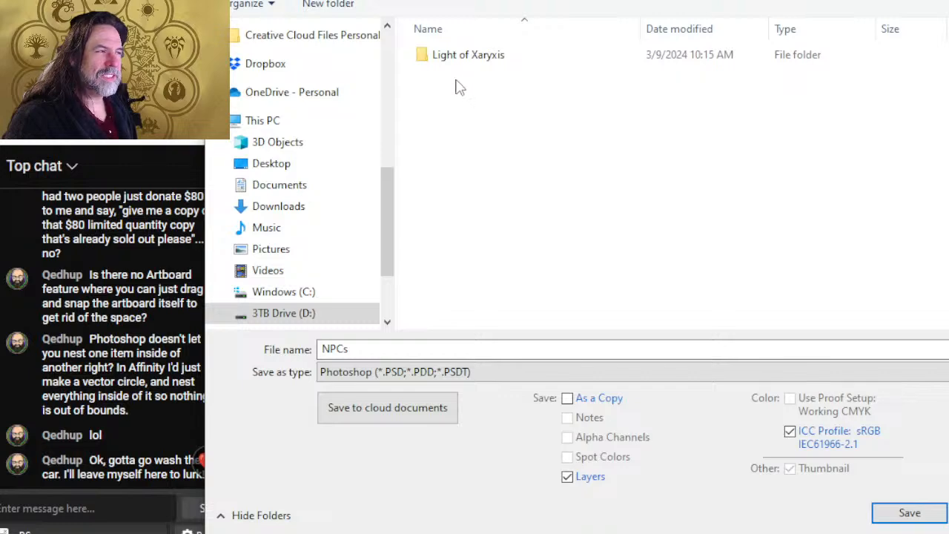
pyautogui.doubleClick(458, 59)
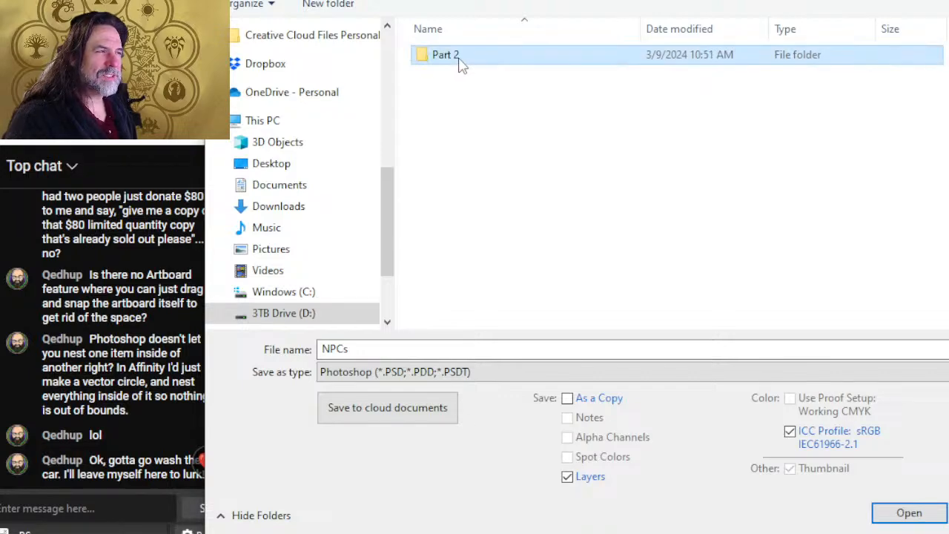
pyautogui.doubleClick(461, 60)
pyautogui.doubleClick(478, 78)
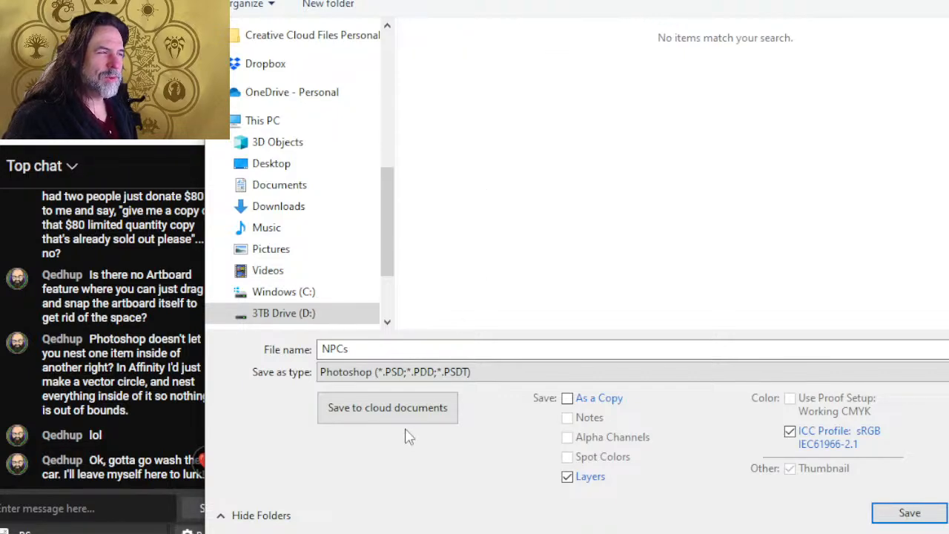
# Name the file Hastain token and save it as a PNG with the smallest file size option
pyautogui.doubleClick(430, 350)
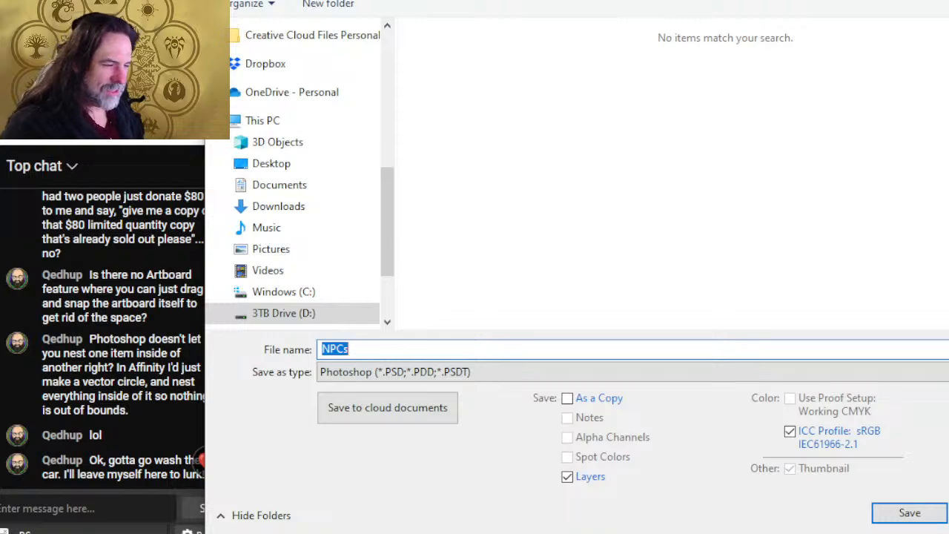
pyautogui.write('Hastain token')
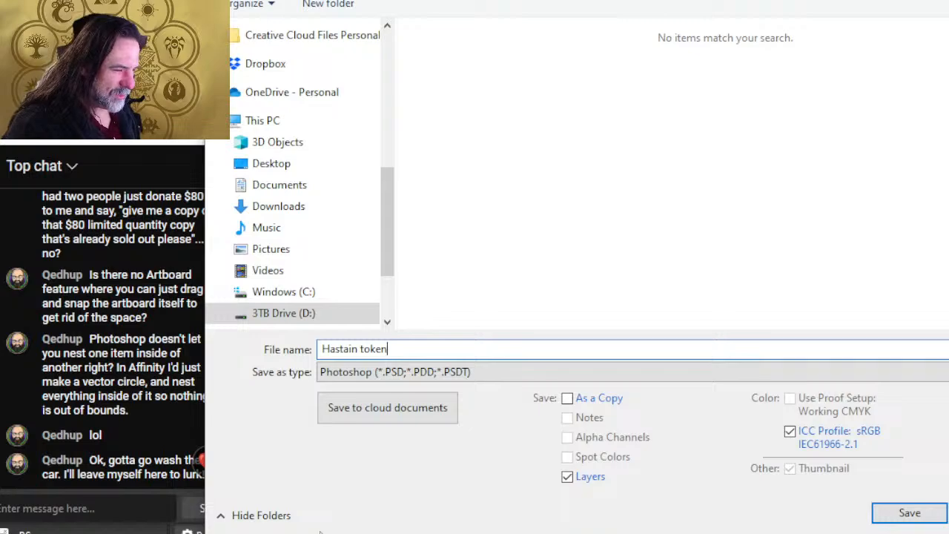
pyautogui.click(424, 371)
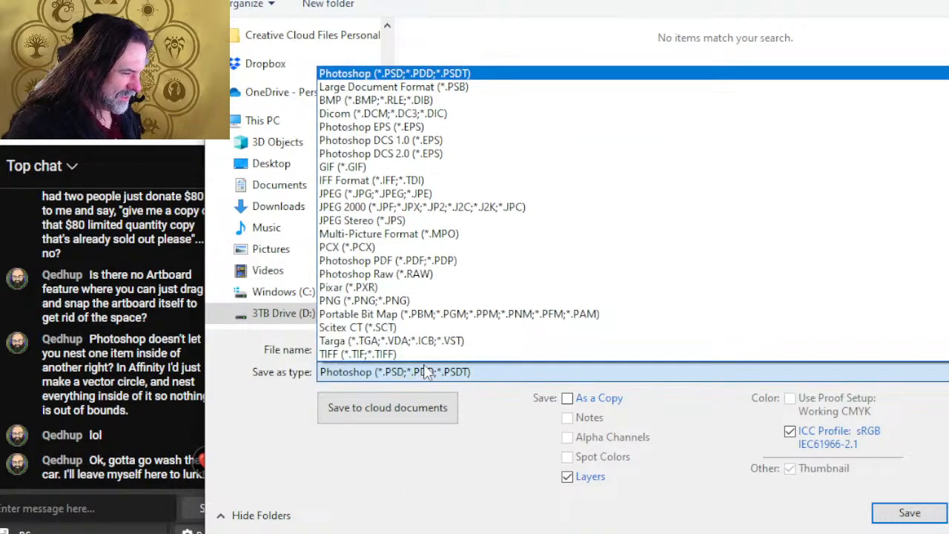
pyautogui.click(410, 302)
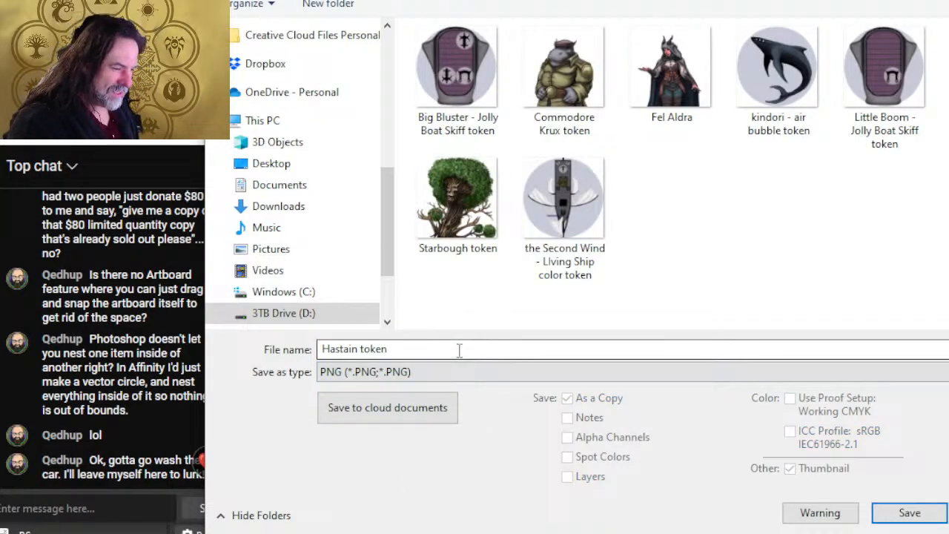
pyautogui.click(459, 350)
pyautogui.press('Return')
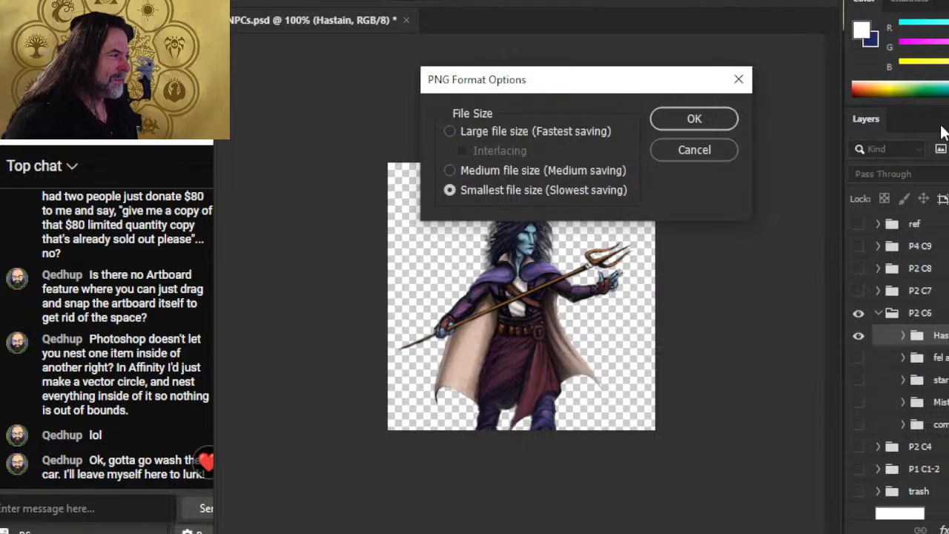
pyautogui.click(692, 118)
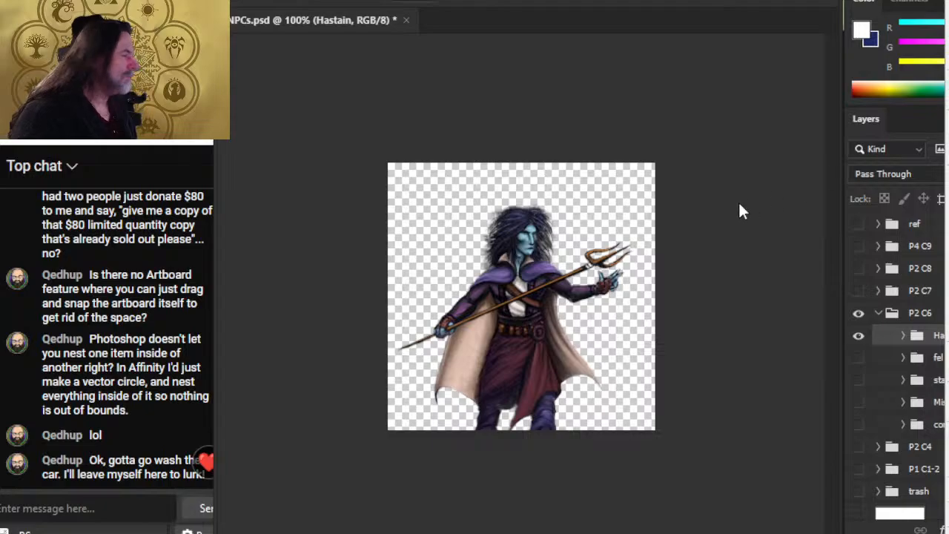
# Switch to the adventure PDF, examine the Ruthless Reigar section's entries for Hastain and the duplicate, and return to Photoshop
pyautogui.hotkey('alt', 'Tab')
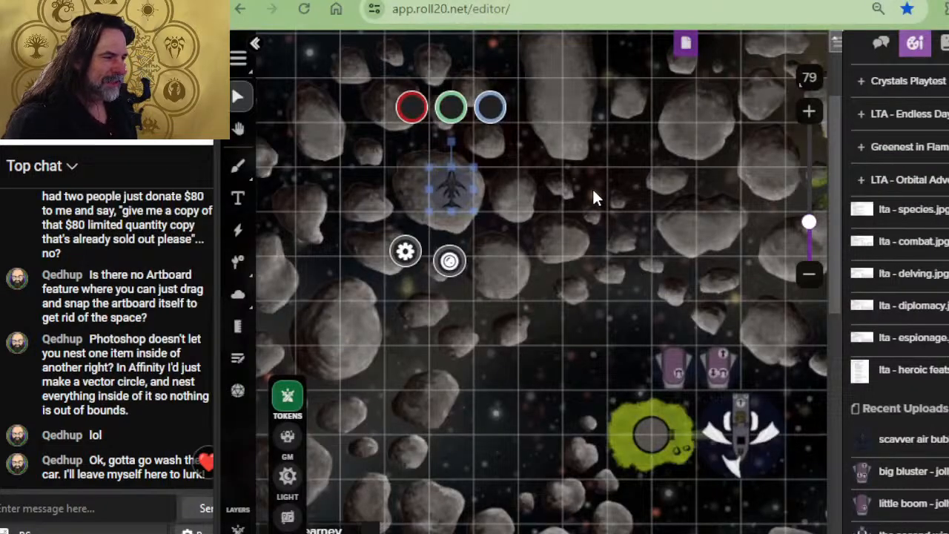
pyautogui.hotkey('alt', 'Tab')
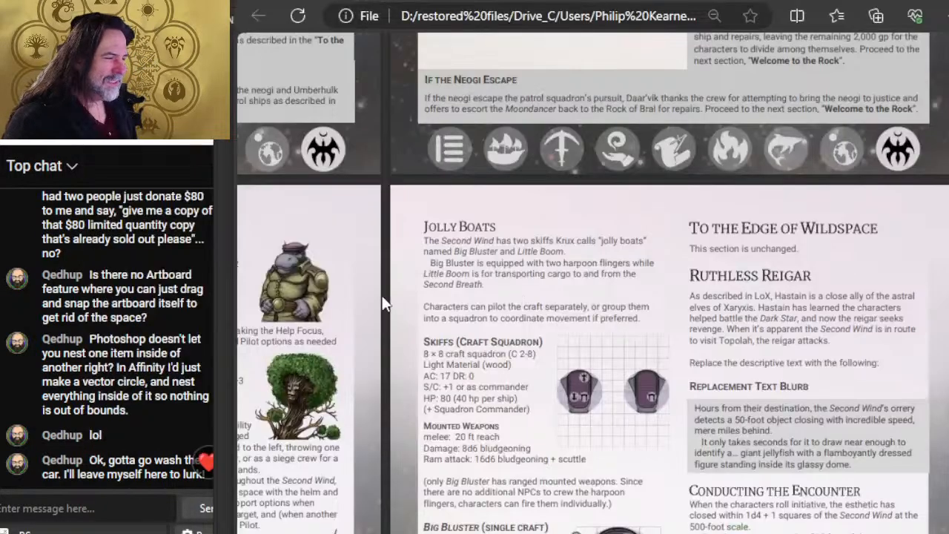
pyautogui.scroll(-5, 389, 296)
pyautogui.scroll(8, 460, 276)
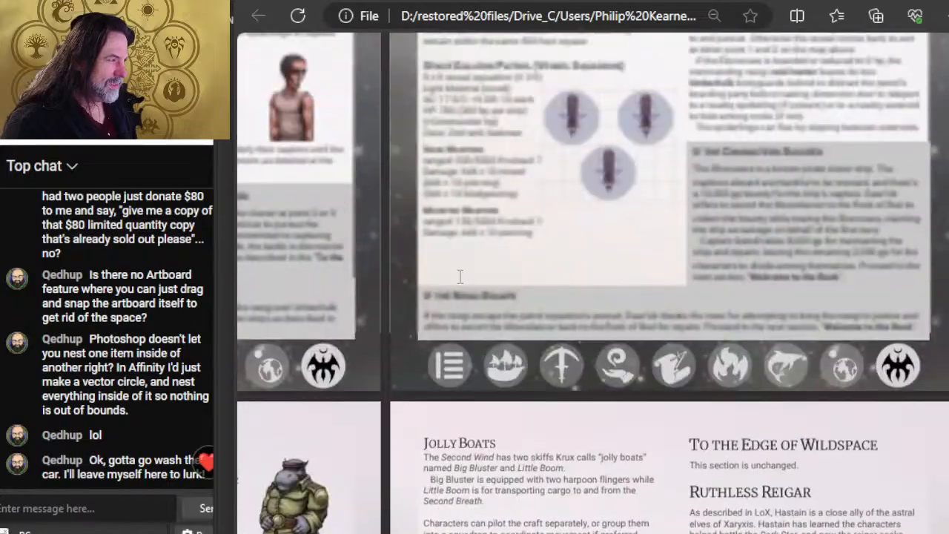
pyautogui.scroll(-6, 459, 276)
pyautogui.scroll(6, 619, 141)
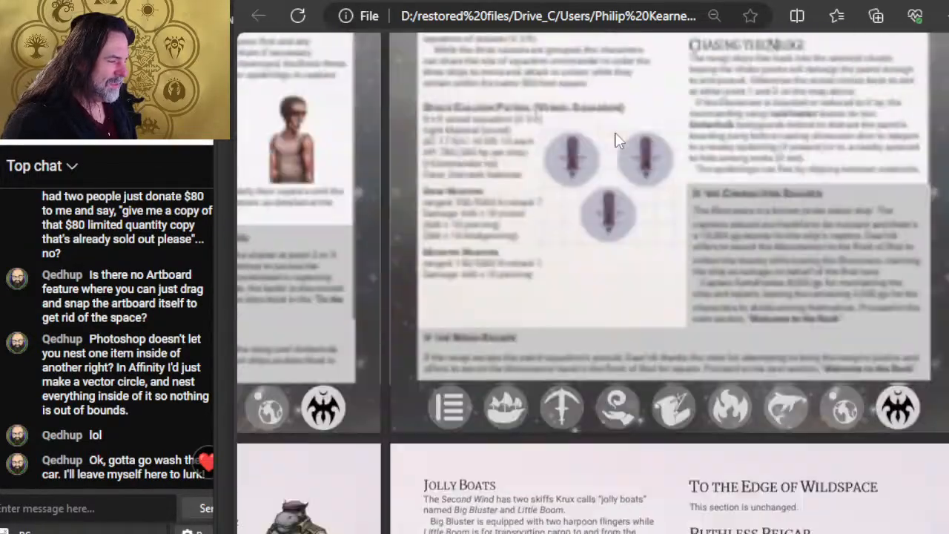
pyautogui.scroll(6, 619, 141)
pyautogui.scroll(-12, 519, 289)
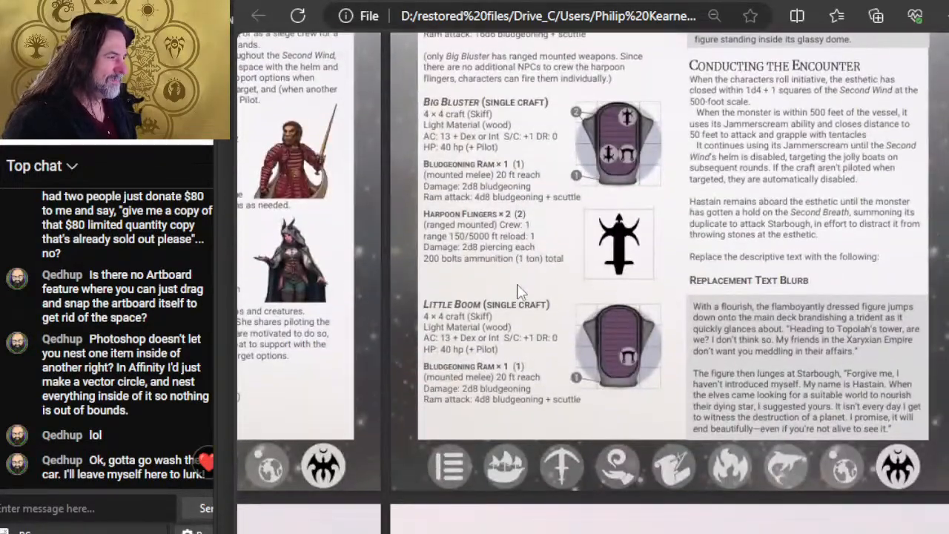
pyautogui.scroll(-10, 519, 289)
pyautogui.scroll(8, 329, 296)
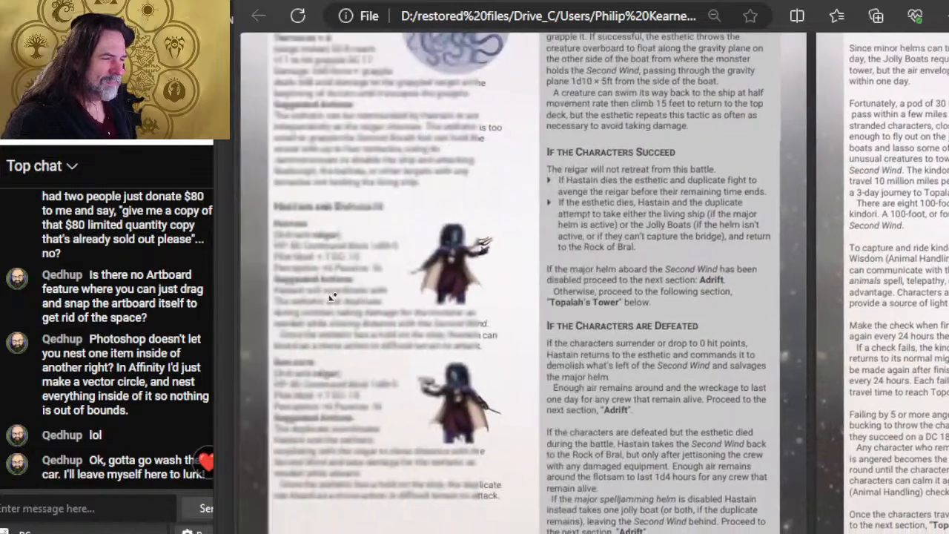
pyautogui.hotkey('alt', 'Tab')
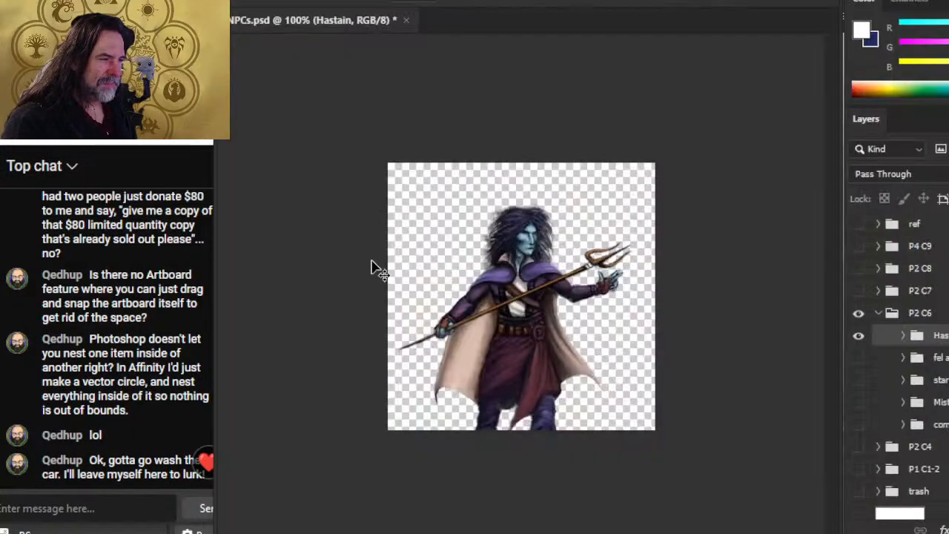
pyautogui.hotkey('alt', 'Tab')
pyautogui.hotkey('alt', 'Tab')
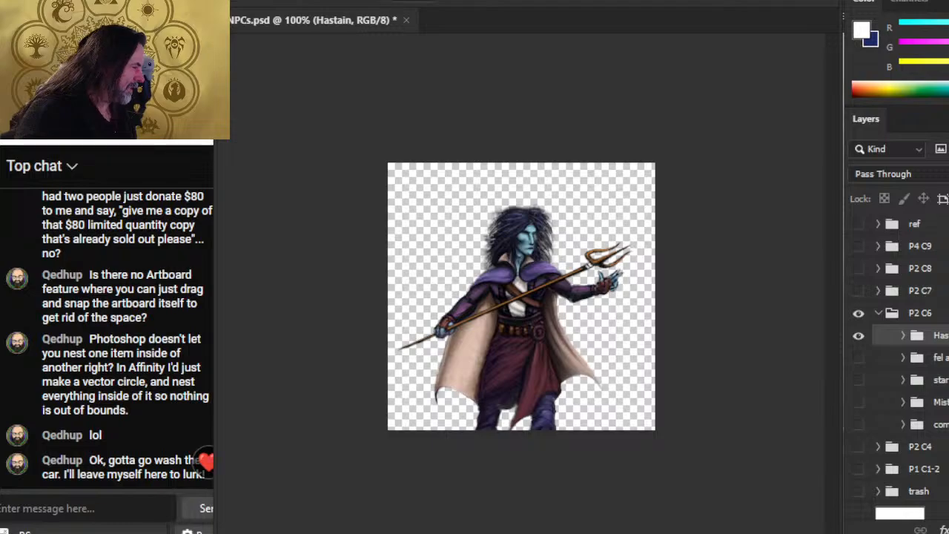
# Flip the Hastain group in NPCs.psd horizontally and nudge it right until the figure is centred on the canvas
pyautogui.rightClick(510, 320)
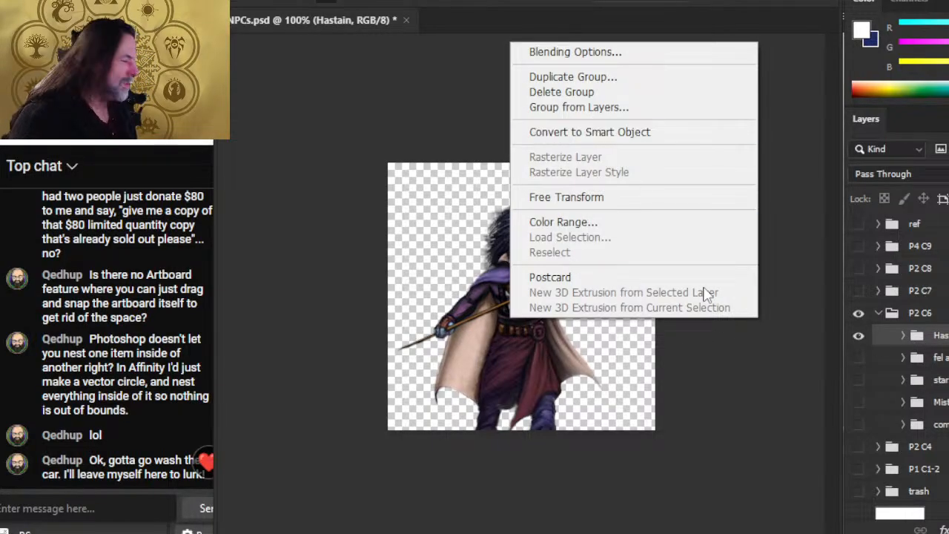
pyautogui.click(622, 197)
pyautogui.rightClick(574, 242)
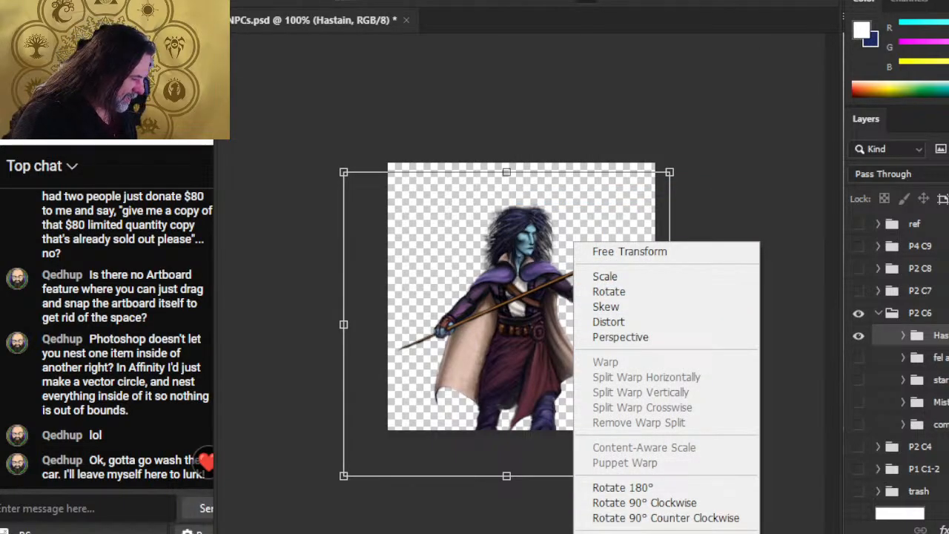
pyautogui.click(671, 529)
pyautogui.press('Right')
pyautogui.press('Right')
pyautogui.press('Right')
pyautogui.press('Right')
pyautogui.press('Right')
pyautogui.press('Right')
pyautogui.press('Right')
pyautogui.press('Right')
pyautogui.press('Right')
pyautogui.press('Right')
pyautogui.press('Right')
pyautogui.press('Right')
pyautogui.press('Right')
pyautogui.press('Right')
pyautogui.press('Right')
pyautogui.press('Right')
pyautogui.press('Right')
pyautogui.press('Right')
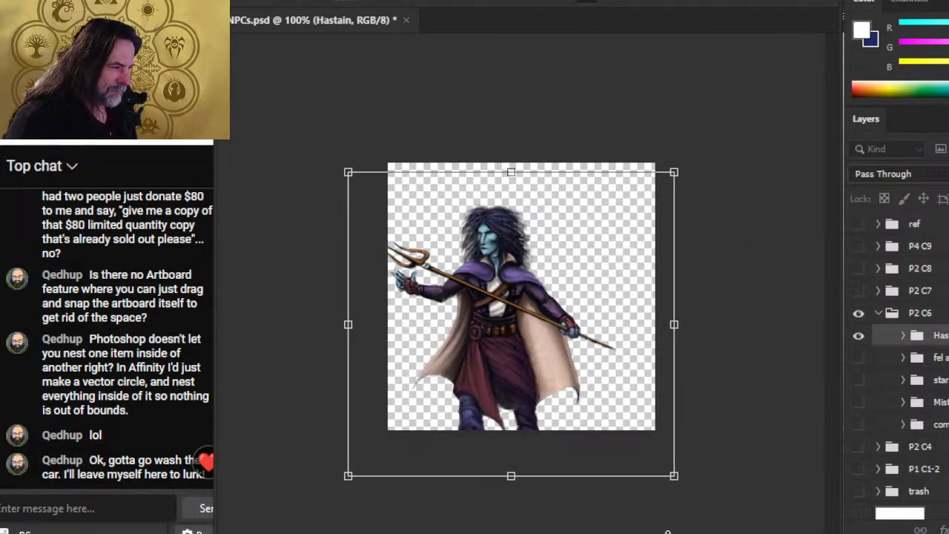
pyautogui.press('Right')
pyautogui.press('Right')
pyautogui.press('Right')
pyautogui.press('Right')
pyautogui.press('Right')
pyautogui.press('Right')
pyautogui.press('Right')
pyautogui.press('Right')
pyautogui.press('Right')
pyautogui.press('Right')
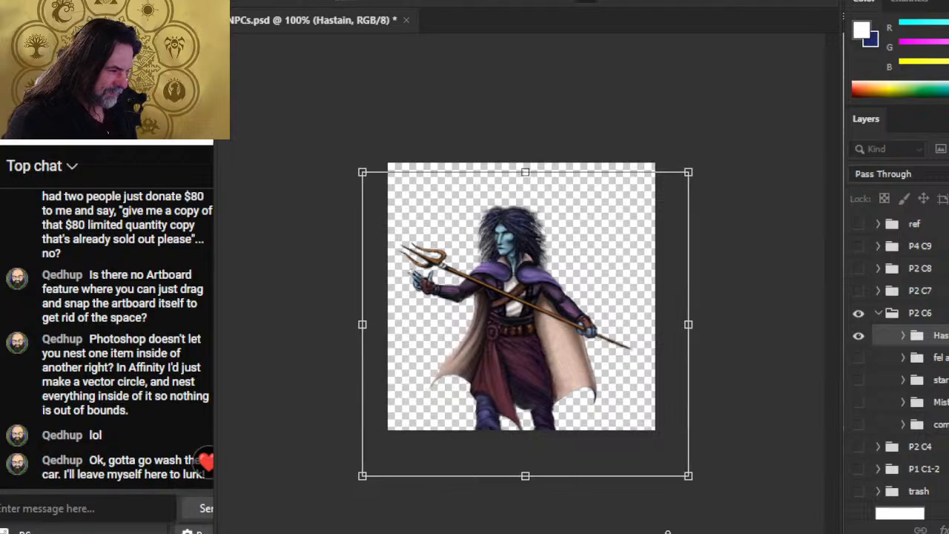
pyautogui.press('Right')
pyautogui.press('Right')
pyautogui.press('Right')
pyautogui.press('Right')
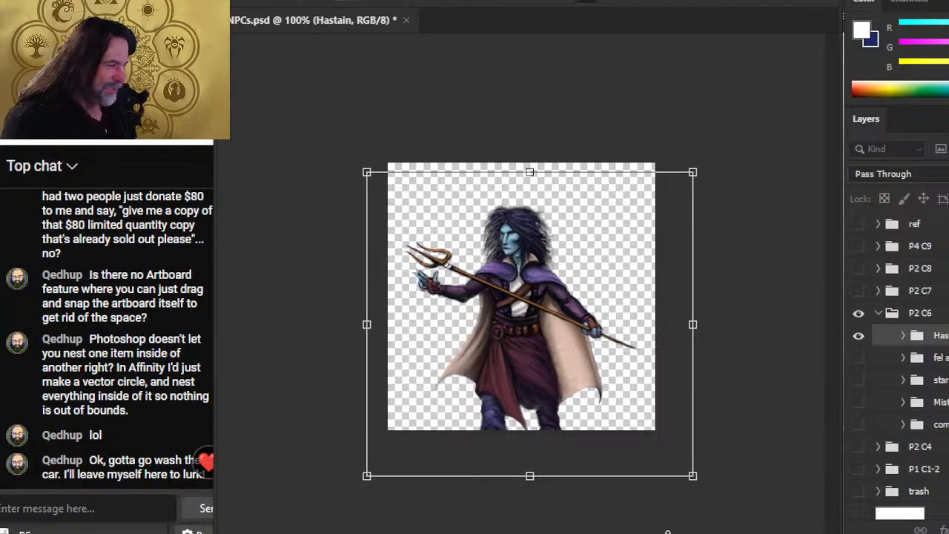
pyautogui.press('Return')
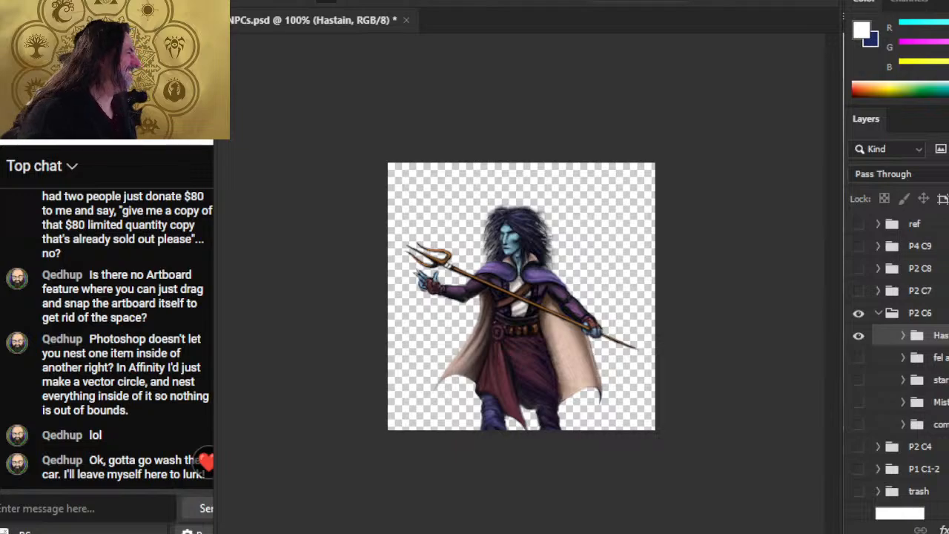
pyautogui.hotkey('ctrl', 'alt', 'j')
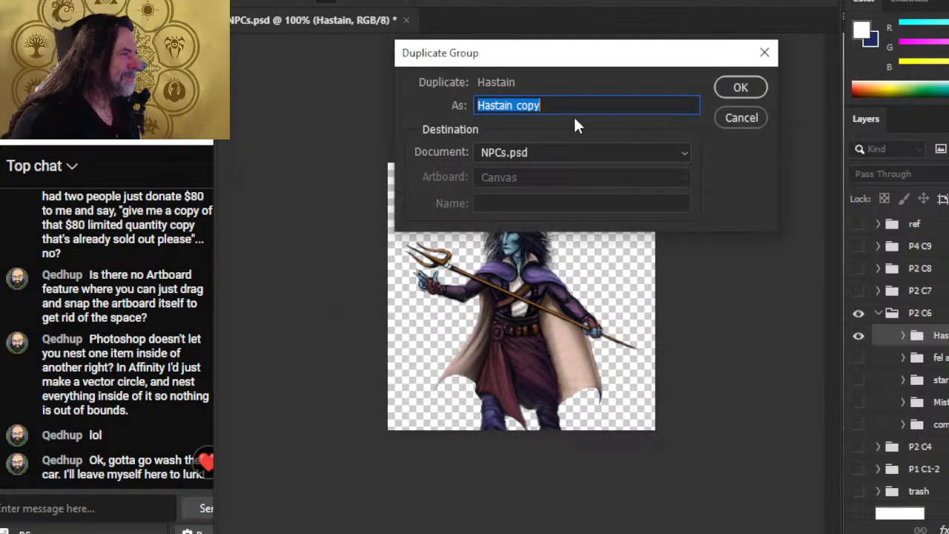
pyautogui.press('Escape')
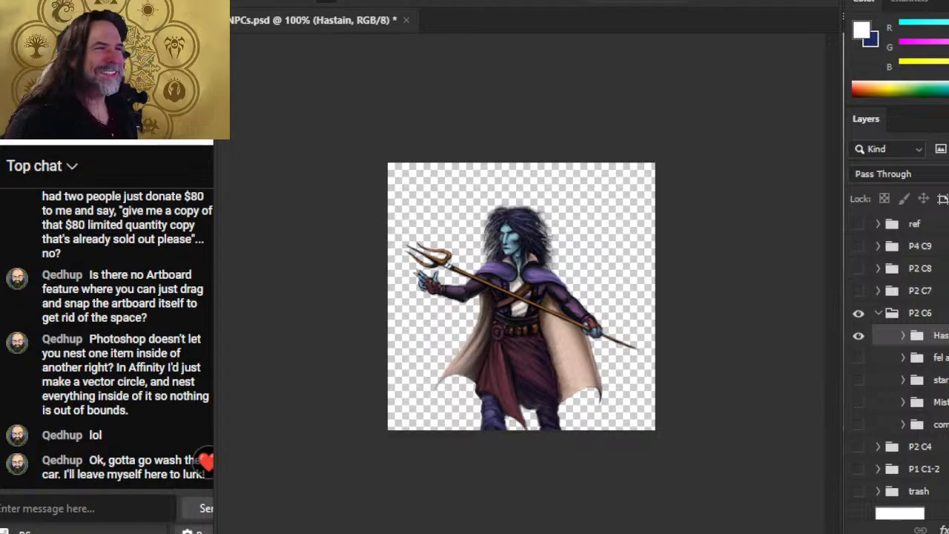
# Open the Hastain token PNG from the Ruthless Reigar folder
pyautogui.click(249, 0)
pyautogui.click(298, 2)
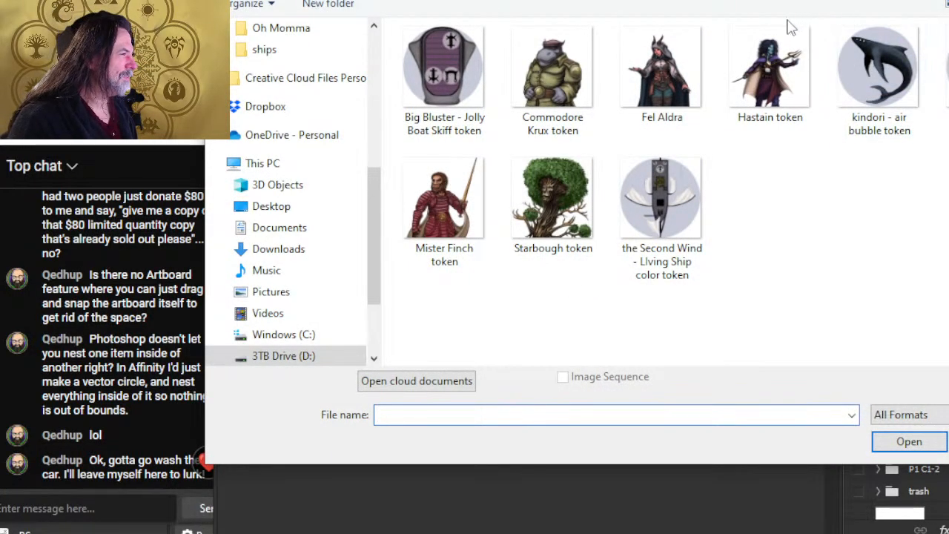
pyautogui.doubleClick(782, 85)
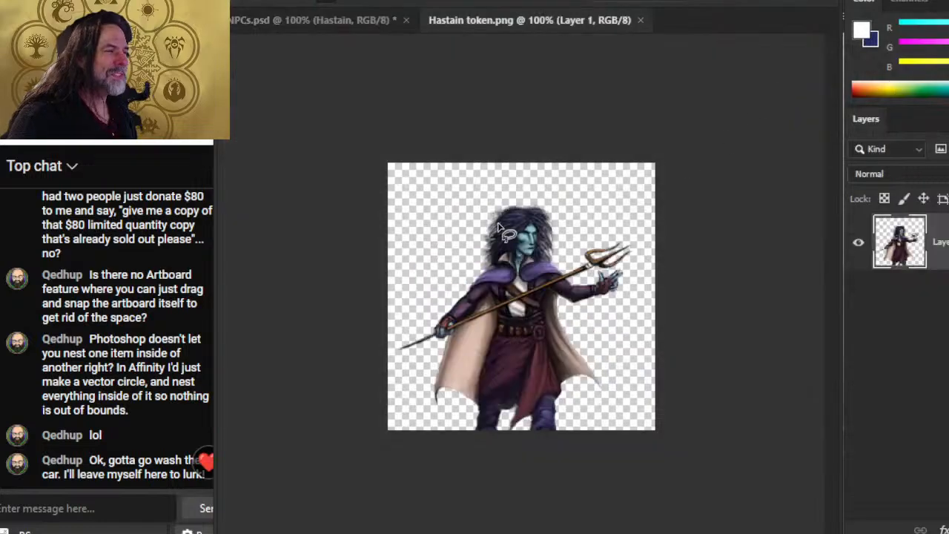
# Flip the figure in Hastain token.png horizontally and nudge it slightly left to centre it on the canvas
pyautogui.rightClick(495, 239)
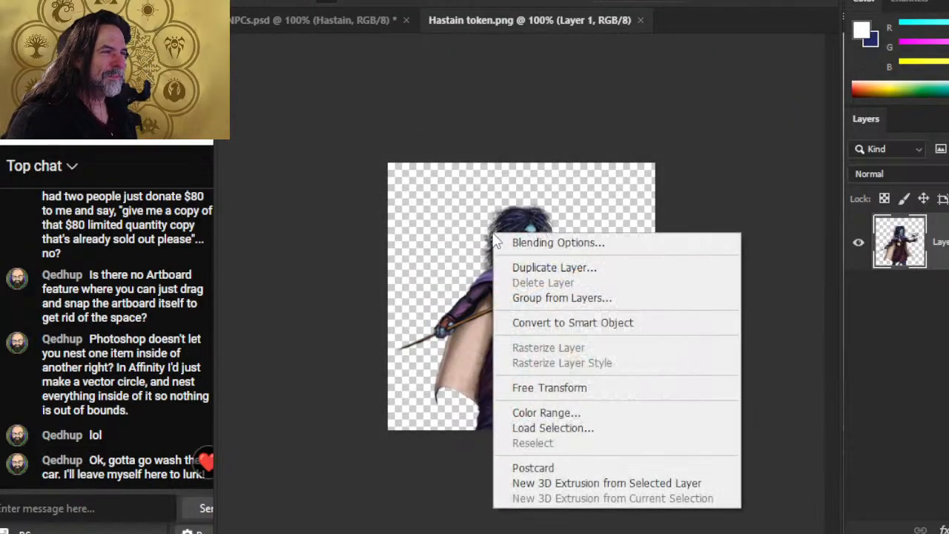
pyautogui.click(597, 388)
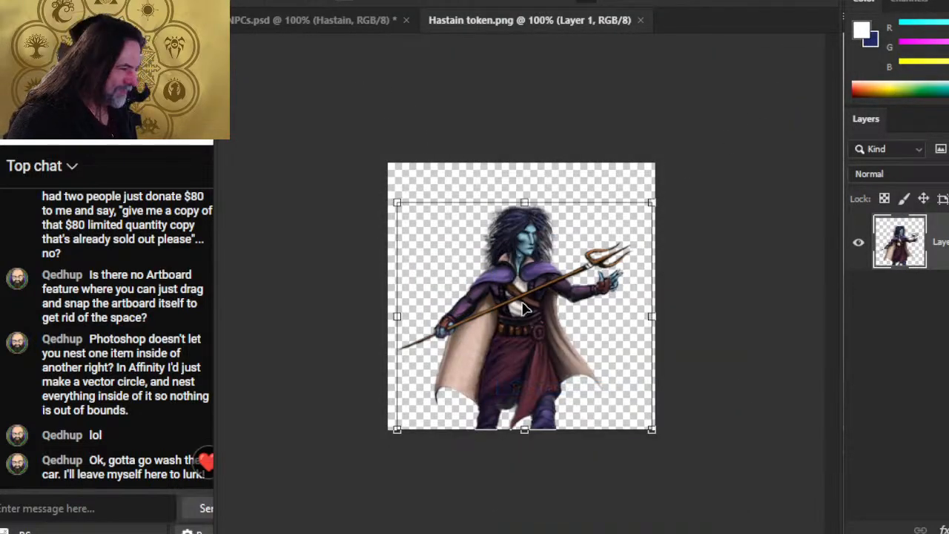
pyautogui.rightClick(523, 308)
pyautogui.click(556, 274)
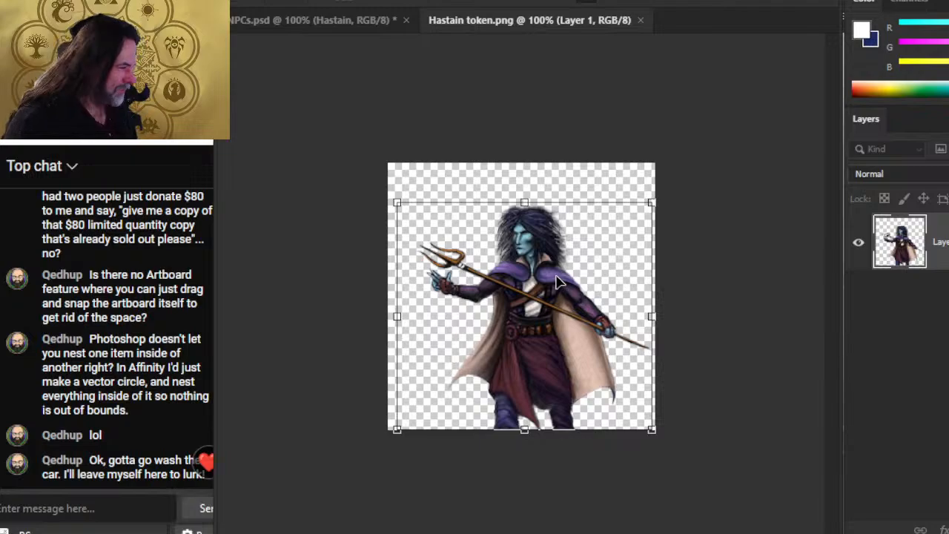
pyautogui.hotkey('shift', 'Left')
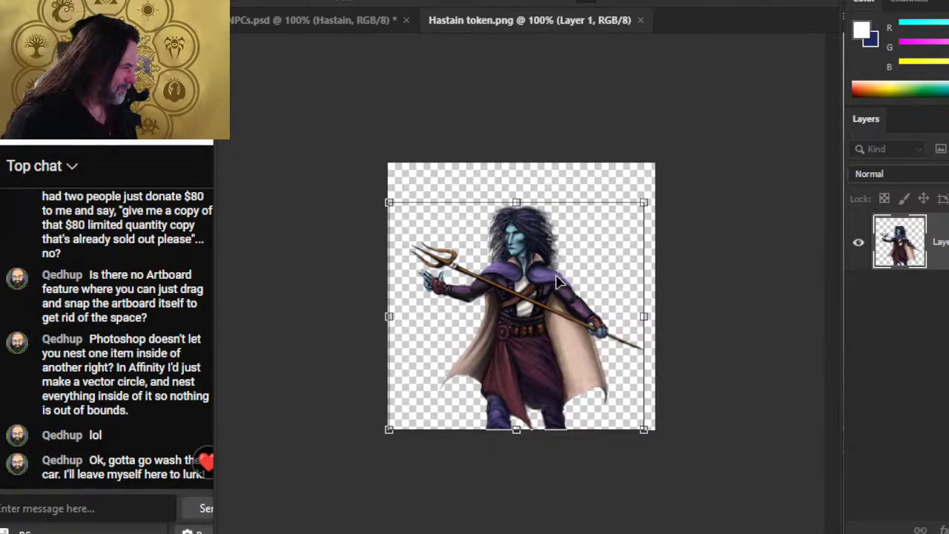
pyautogui.press('Return')
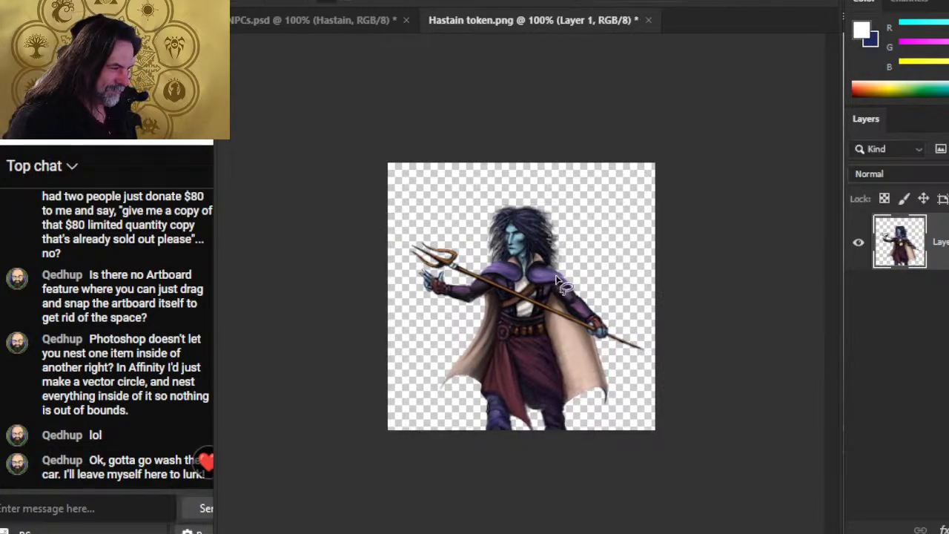
# Save the flipped image on the computer as a PNG copy named Hastain - Duplicate token, using the smallest file size option
pyautogui.click(256, 1)
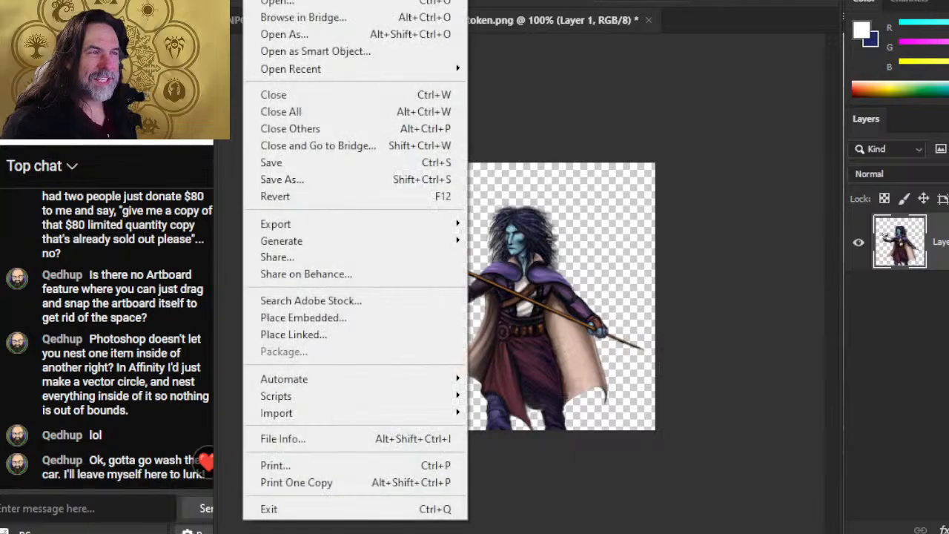
pyautogui.click(290, 178)
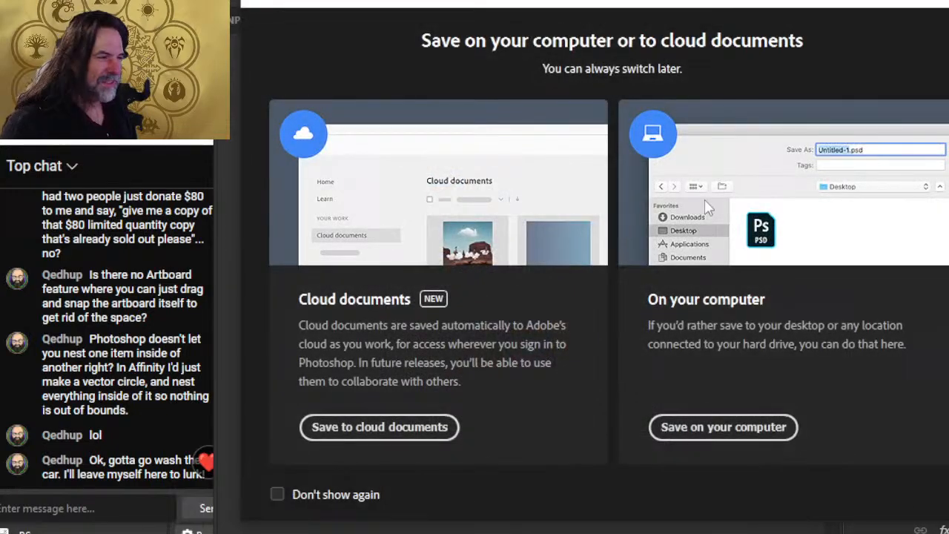
pyautogui.click(723, 427)
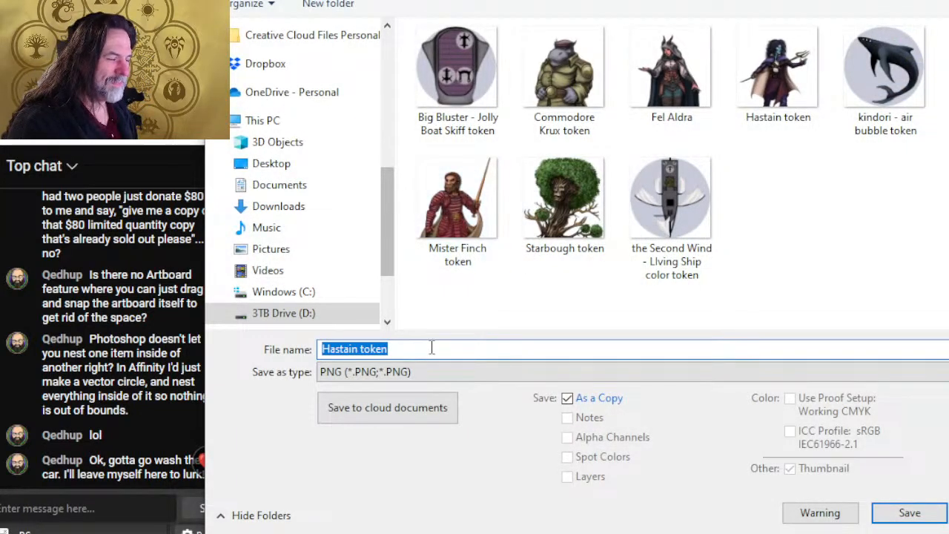
pyautogui.click(358, 350)
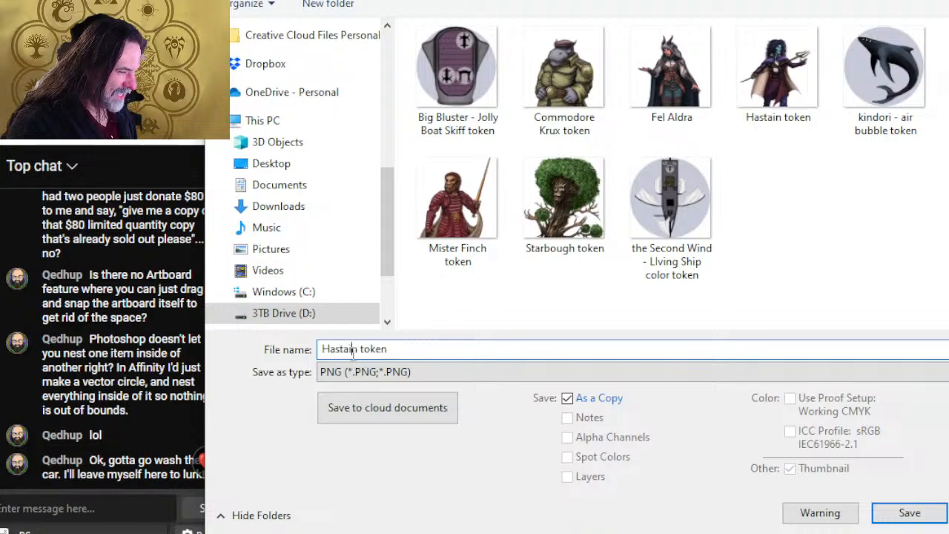
pyautogui.write('- Duplic')
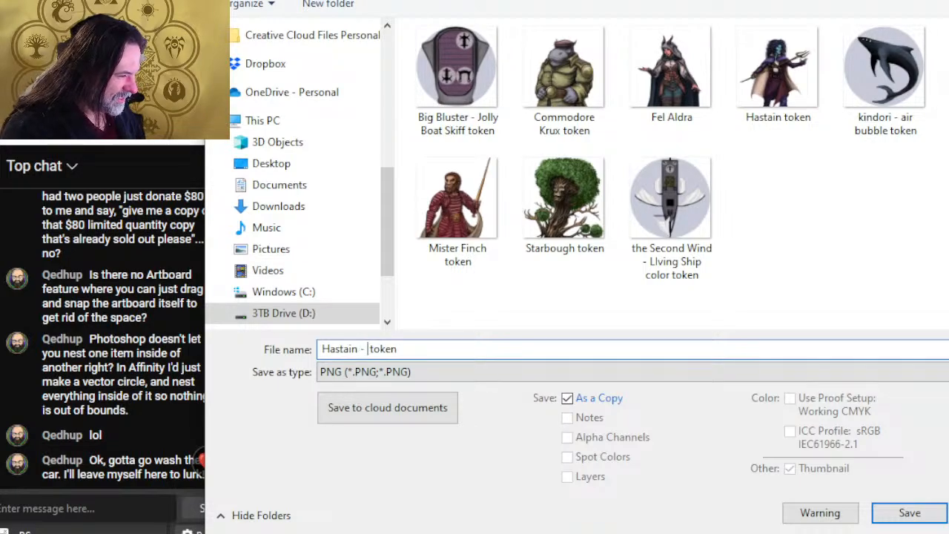
pyautogui.write('ate')
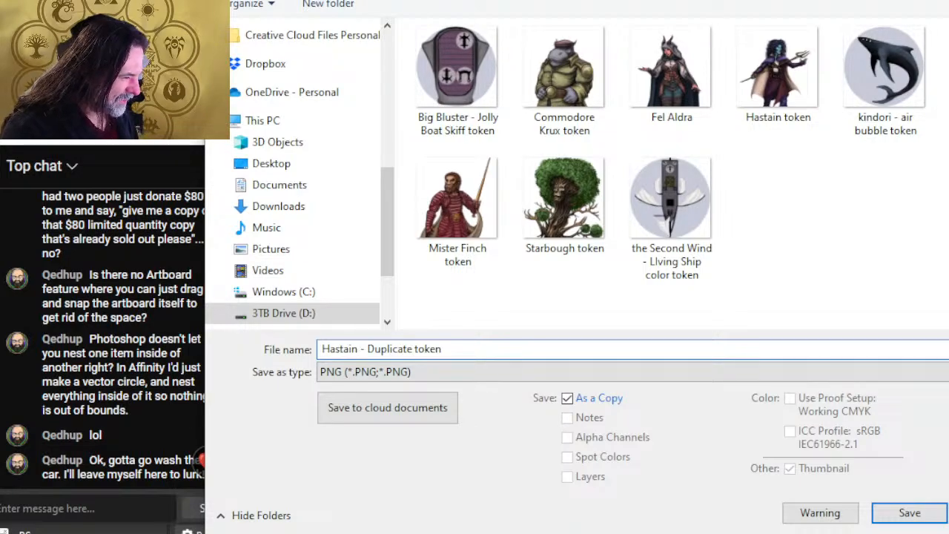
pyautogui.press('Return')
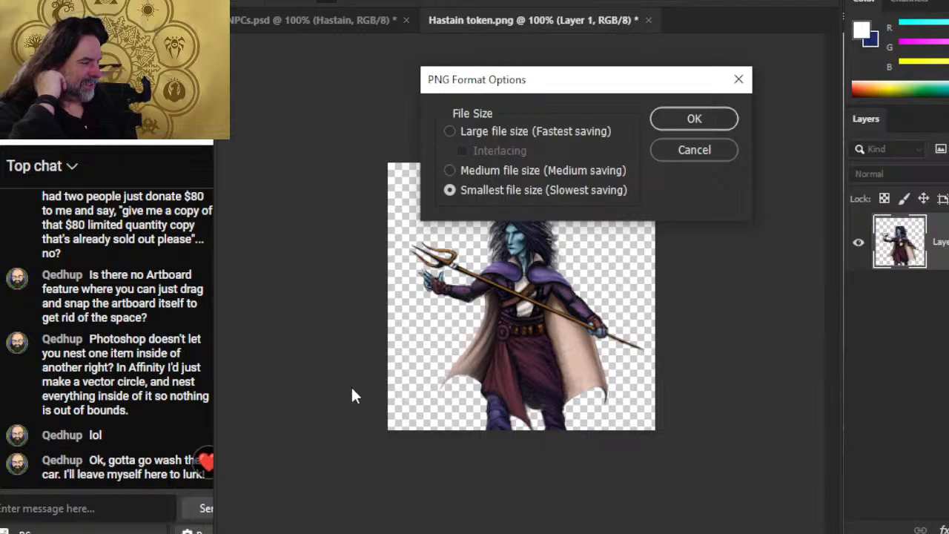
pyautogui.click(694, 119)
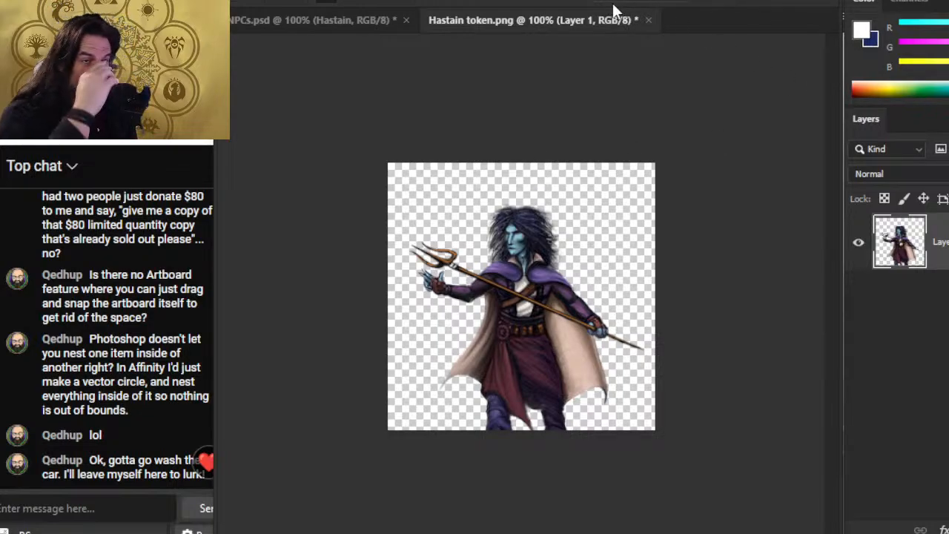
# Close NPCs.psd and Hastain token.png without saving their changes
pyautogui.click(381, 23)
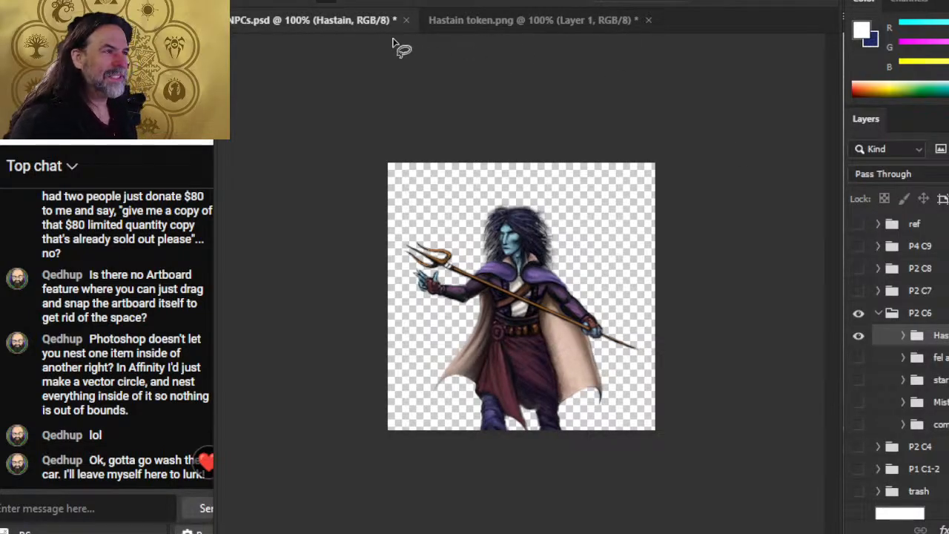
pyautogui.click(406, 21)
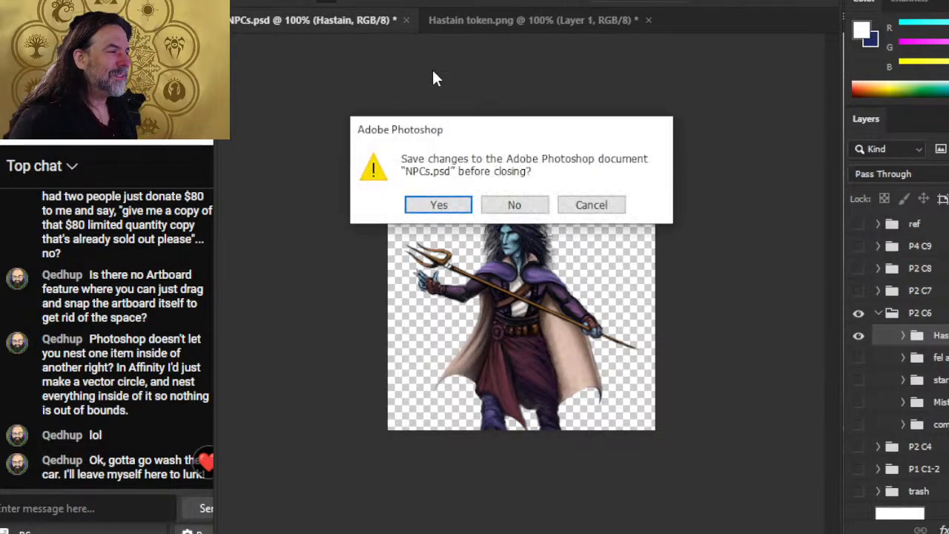
pyautogui.click(527, 214)
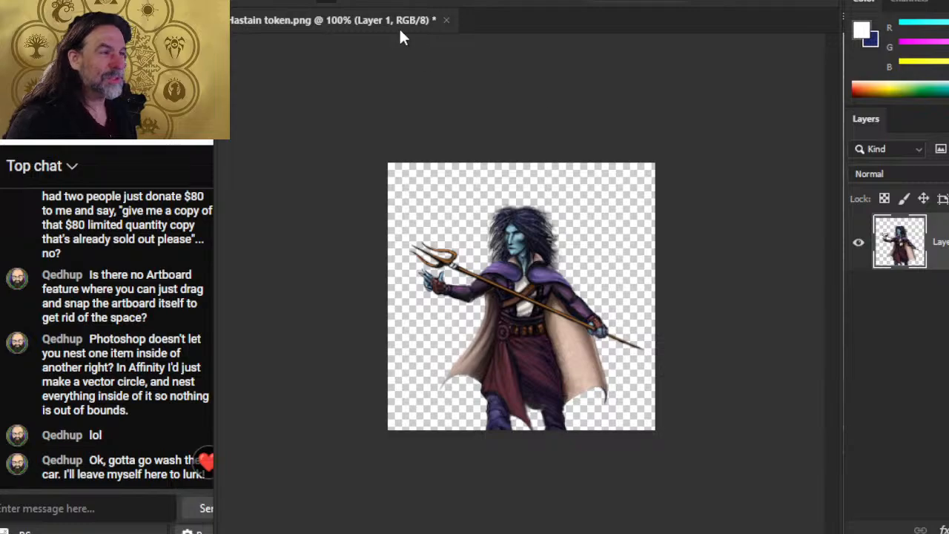
pyautogui.click(446, 21)
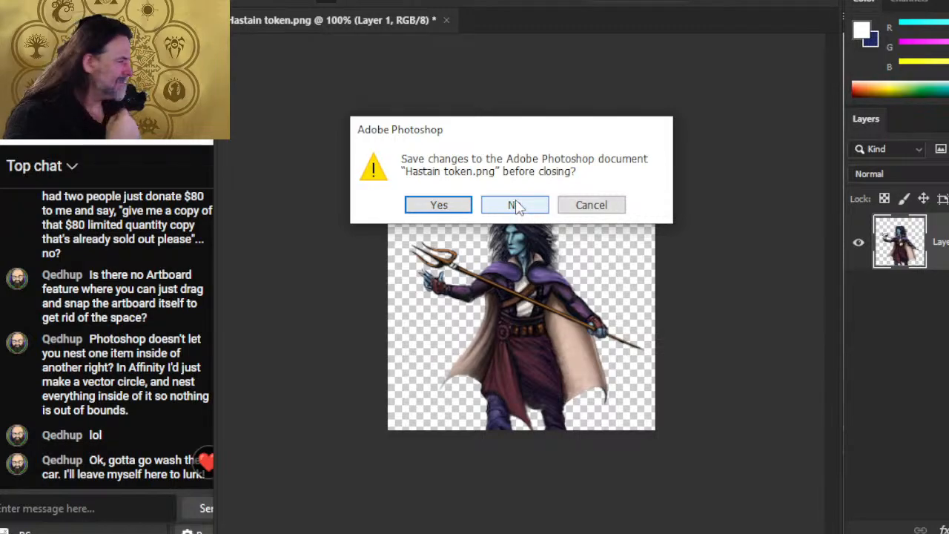
pyautogui.click(517, 206)
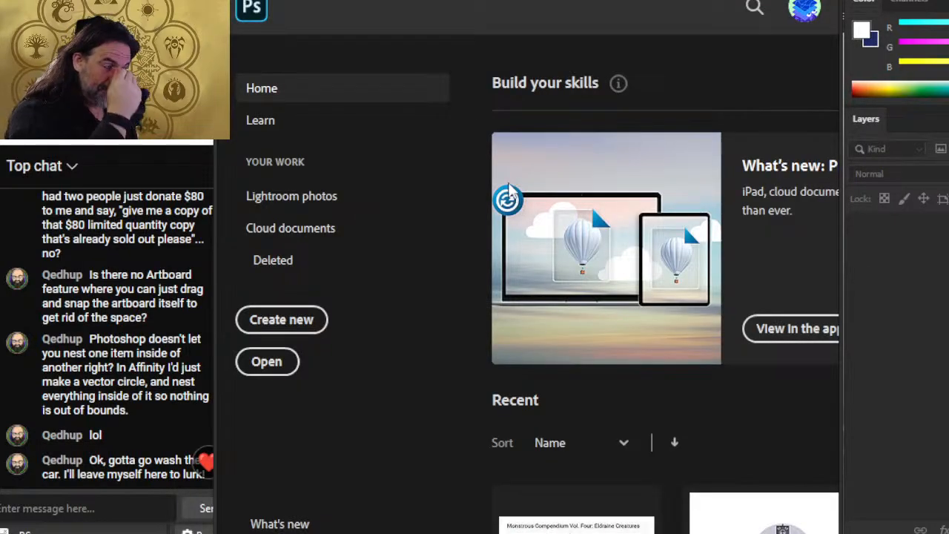
# Open the esthetic 50 PNG from the creatures folder
pyautogui.click(256, 2)
pyautogui.click(275, 6)
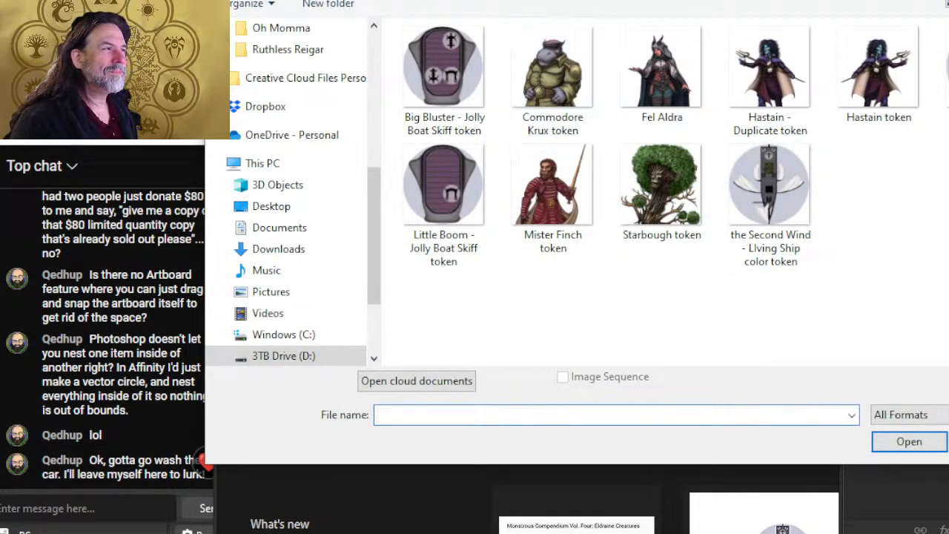
pyautogui.hotkey('alt', 'Up')
pyautogui.hotkey('alt', 'Up')
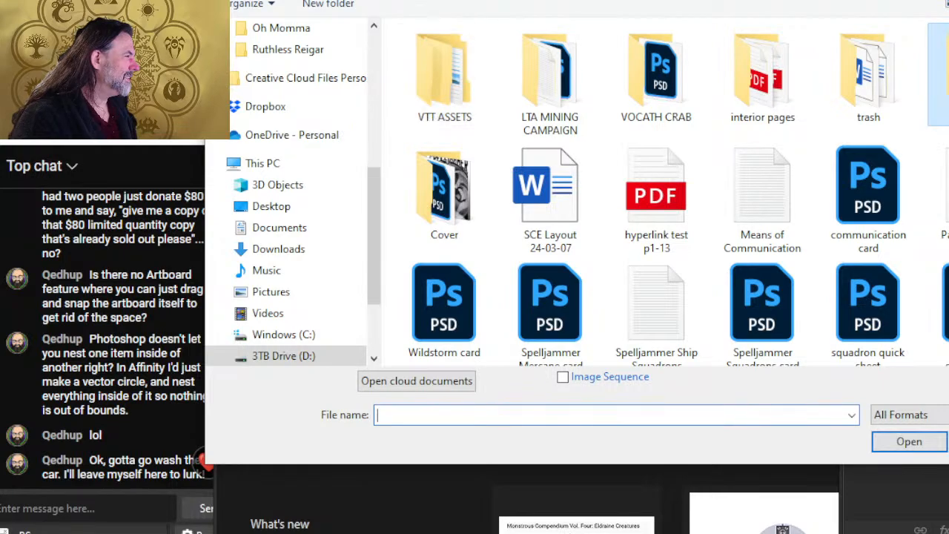
pyautogui.doubleClick(444, 74)
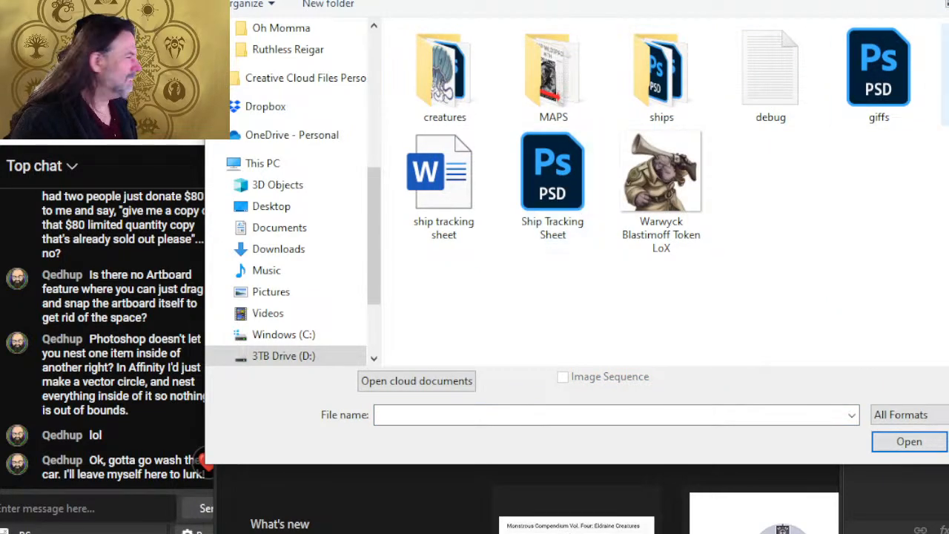
pyautogui.doubleClick(434, 95)
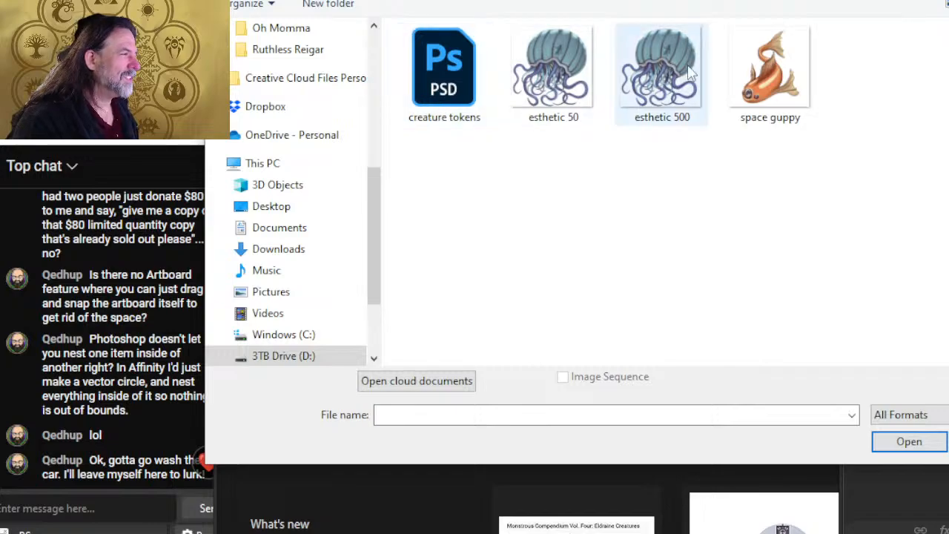
pyautogui.moveTo(526, 116)
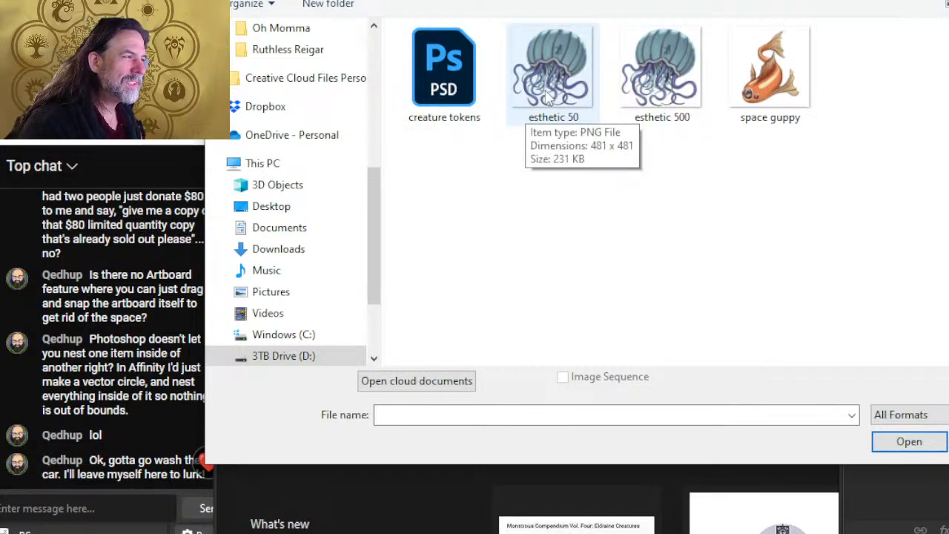
pyautogui.doubleClick(548, 108)
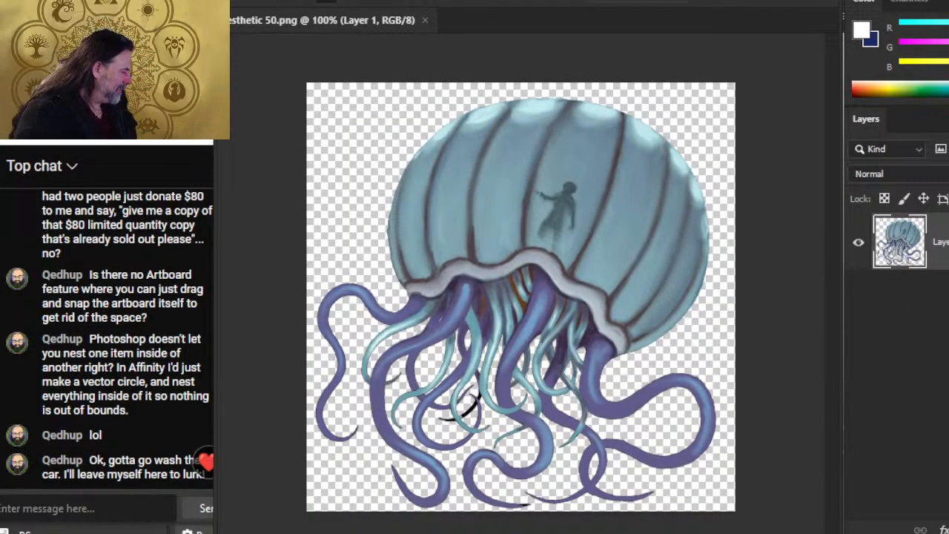
# Add a new empty layer above the jellyfish and check the image's pixel dimensions
pyautogui.hotkey('ctrl', 'shift', 'alt', 'n')
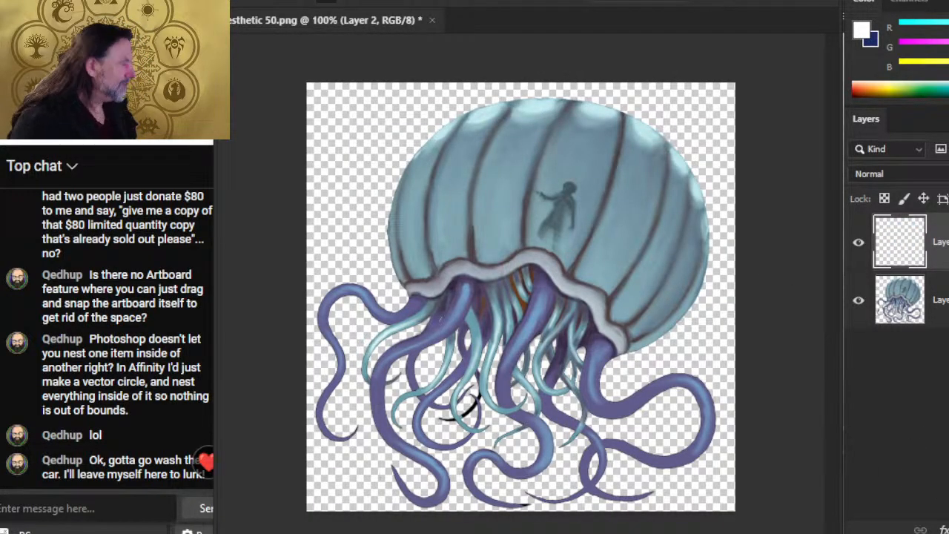
pyautogui.click(317, 2)
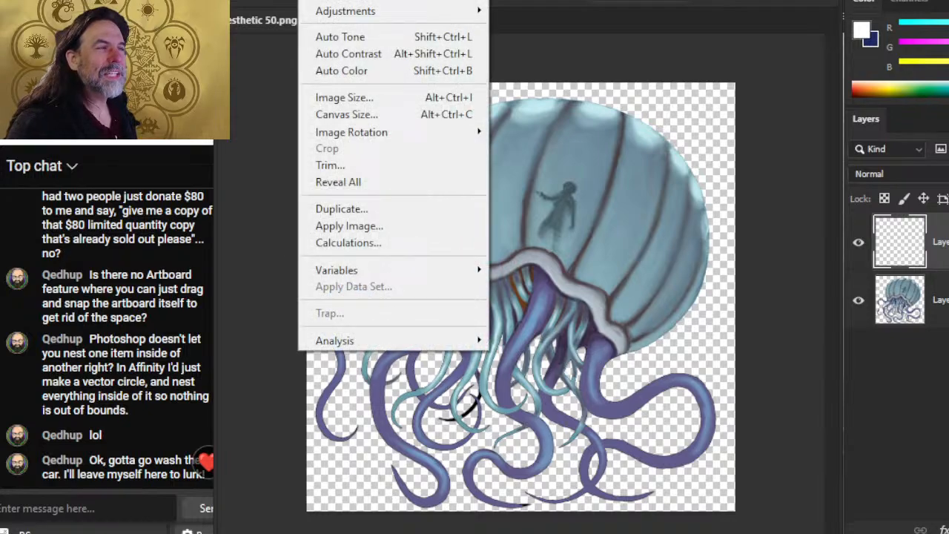
pyautogui.click(363, 105)
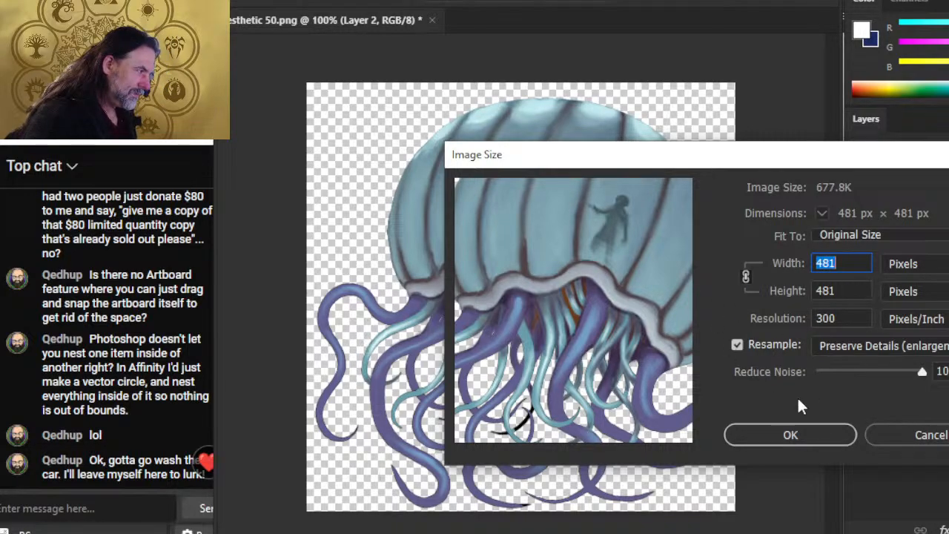
pyautogui.press('Escape')
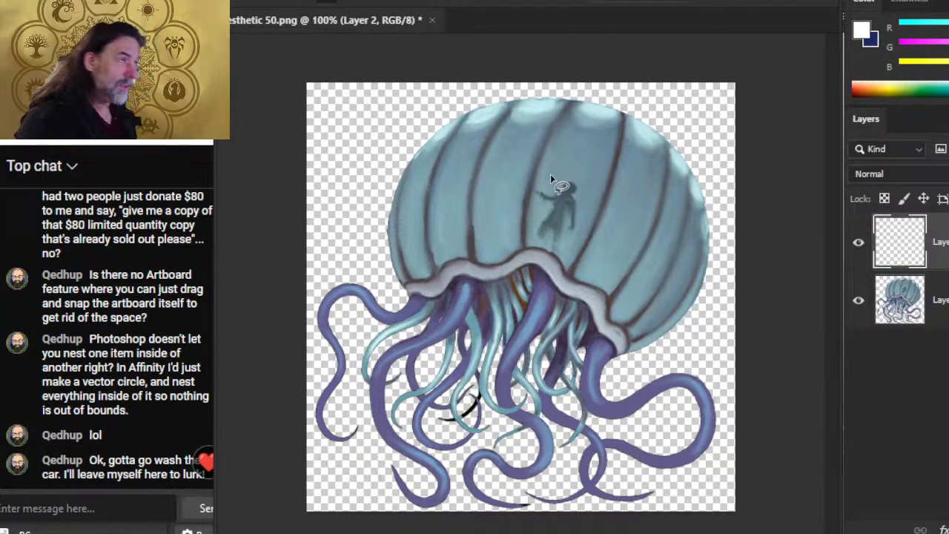
# Start saving a copy on the computer in the Light of Xaryxis adventure's Ruthless Reigar folder, with PNG as the file type
pyautogui.click(253, 2)
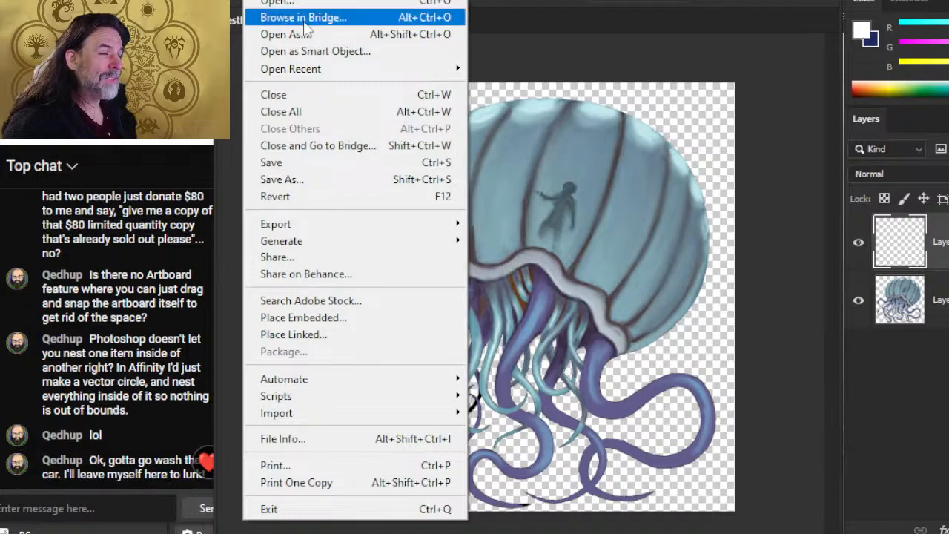
pyautogui.click(375, 184)
pyautogui.click(745, 429)
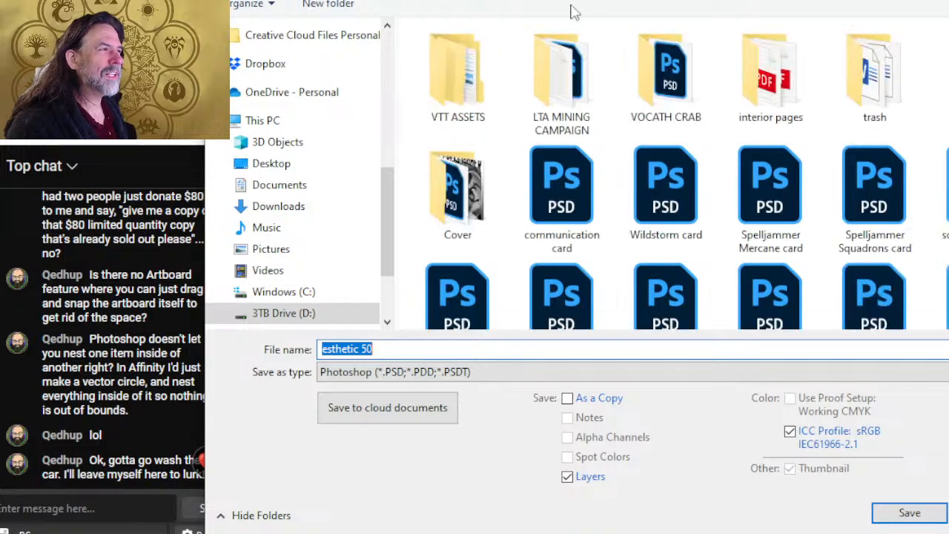
pyautogui.doubleClick(431, 103)
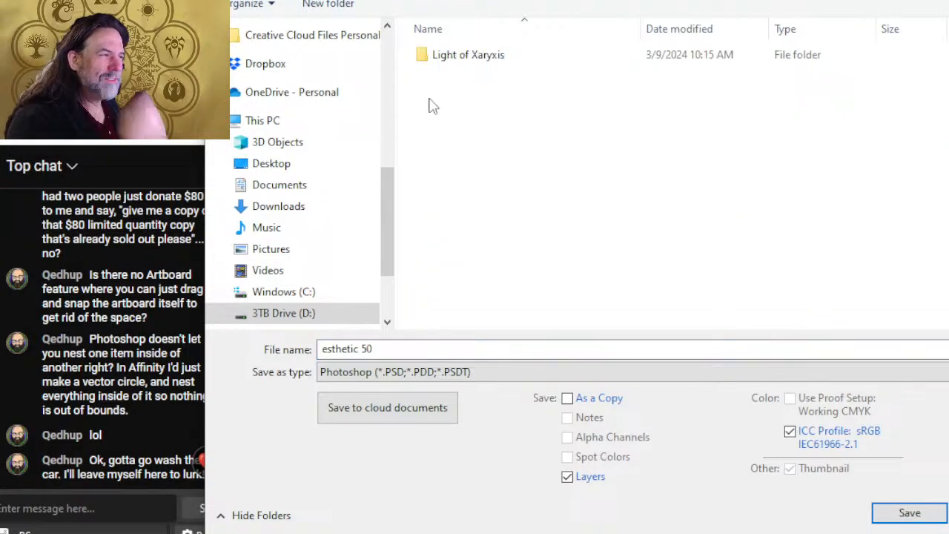
pyautogui.doubleClick(451, 68)
pyautogui.click(448, 64)
pyautogui.doubleClick(449, 64)
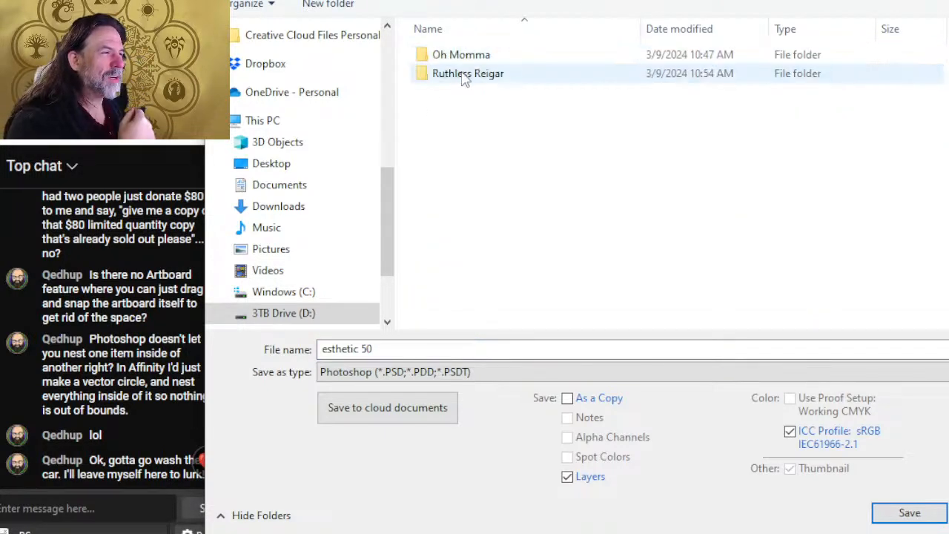
pyautogui.doubleClick(461, 74)
pyautogui.click(480, 380)
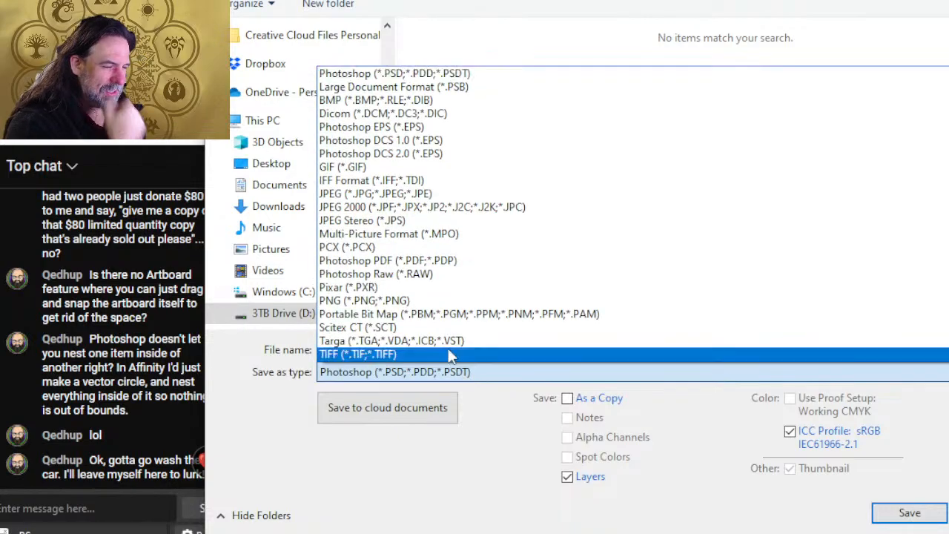
pyautogui.click(545, 299)
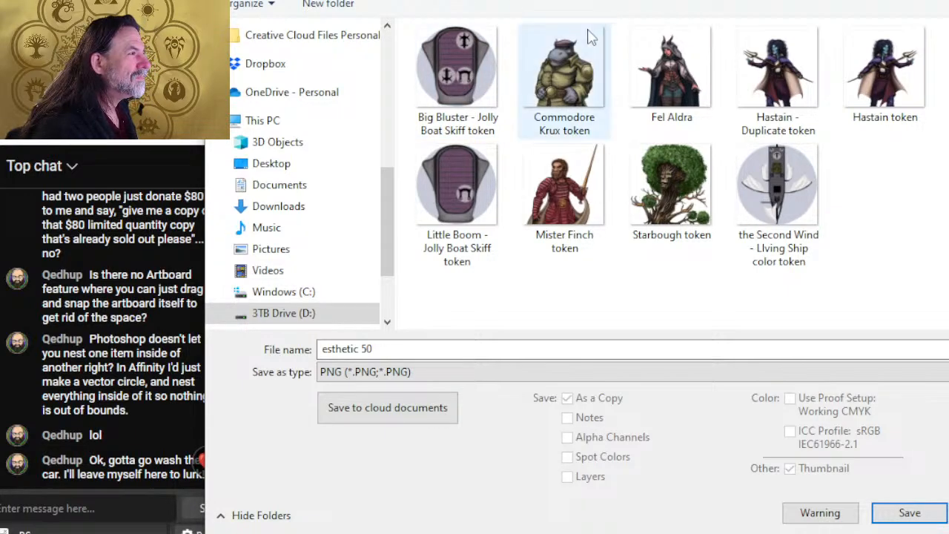
# Name the PNG copy Esthetic and save it with the smallest file size option
pyautogui.click(502, 348)
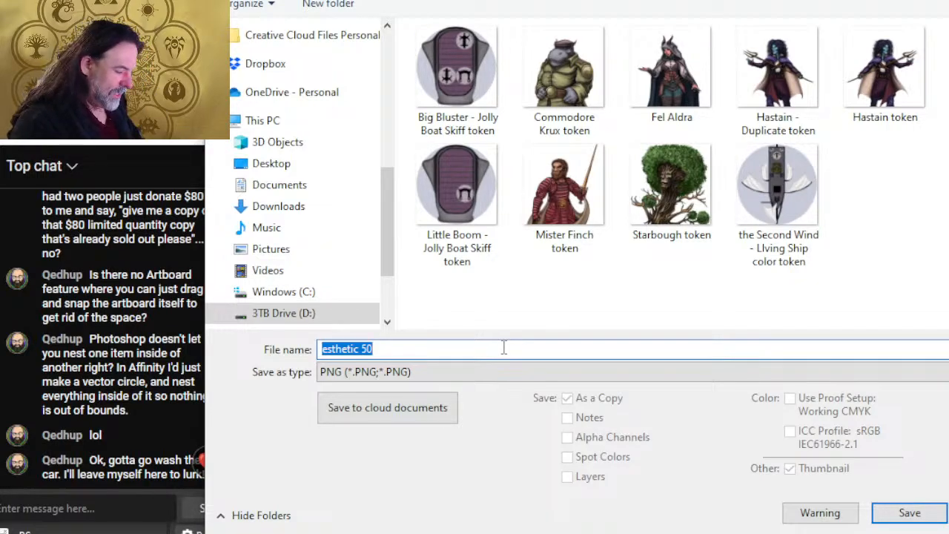
pyautogui.write('H')
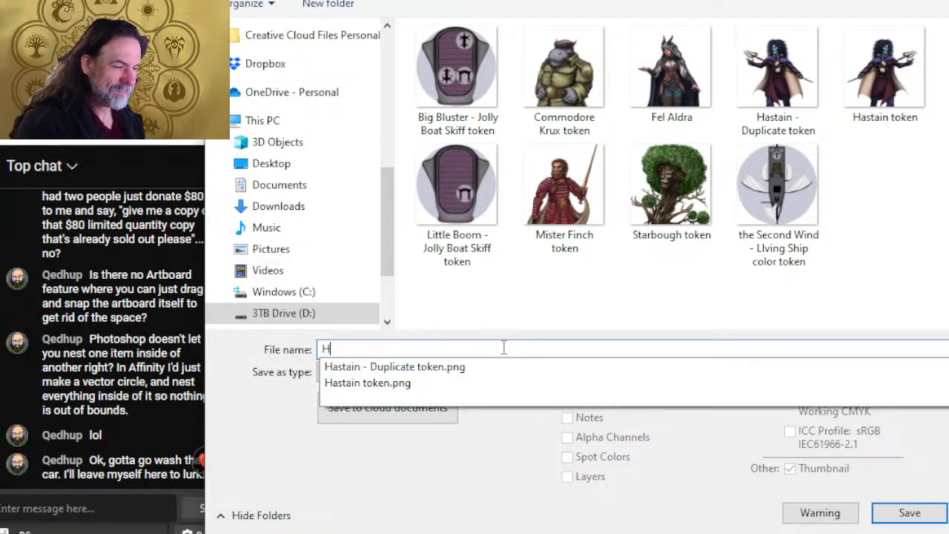
pyautogui.write('astai')
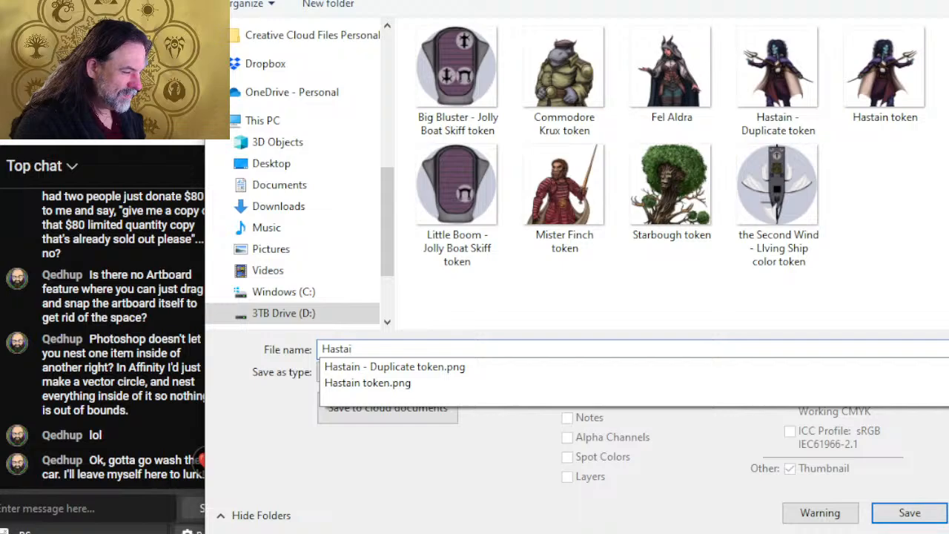
pyautogui.press('BackSpace')
pyautogui.press('BackSpace')
pyautogui.press('BackSpace')
pyautogui.press('BackSpace')
pyautogui.write('Esthetic')
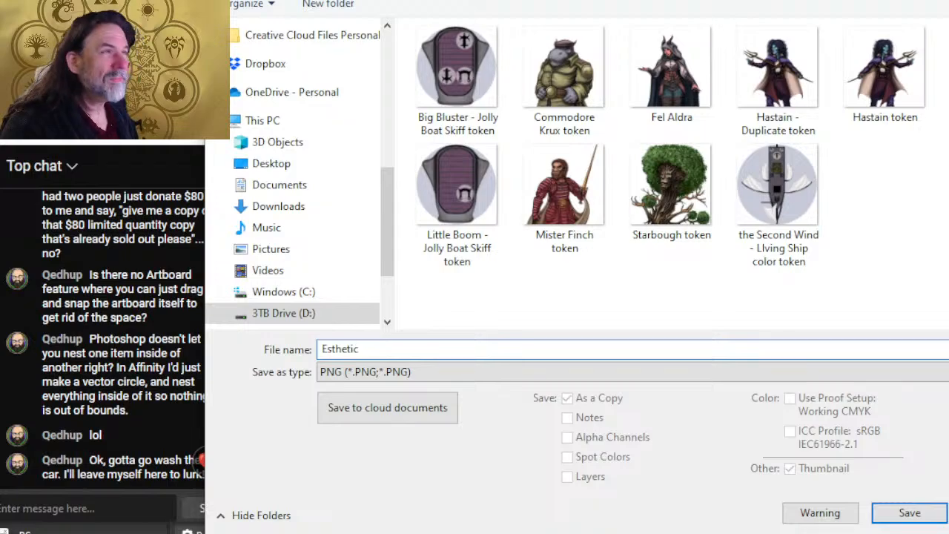
pyautogui.press('Return')
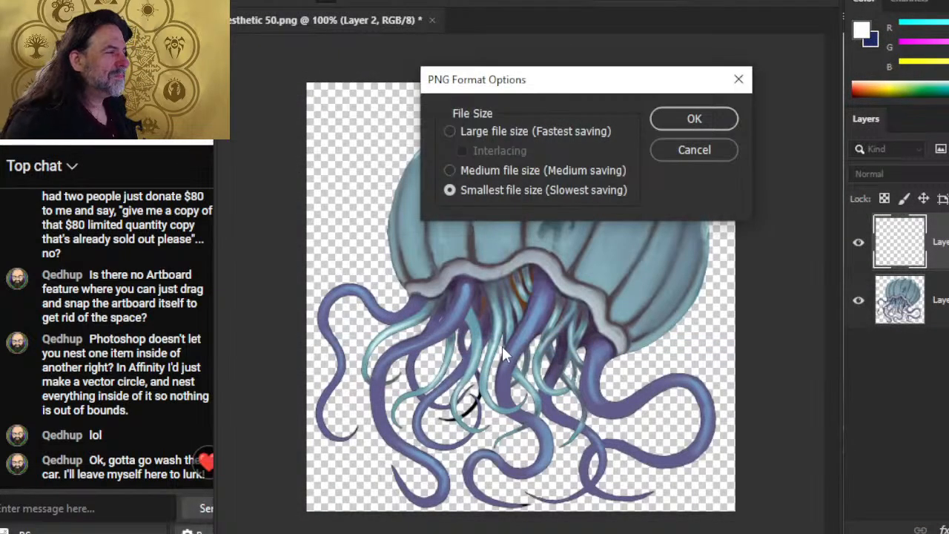
pyautogui.click(682, 122)
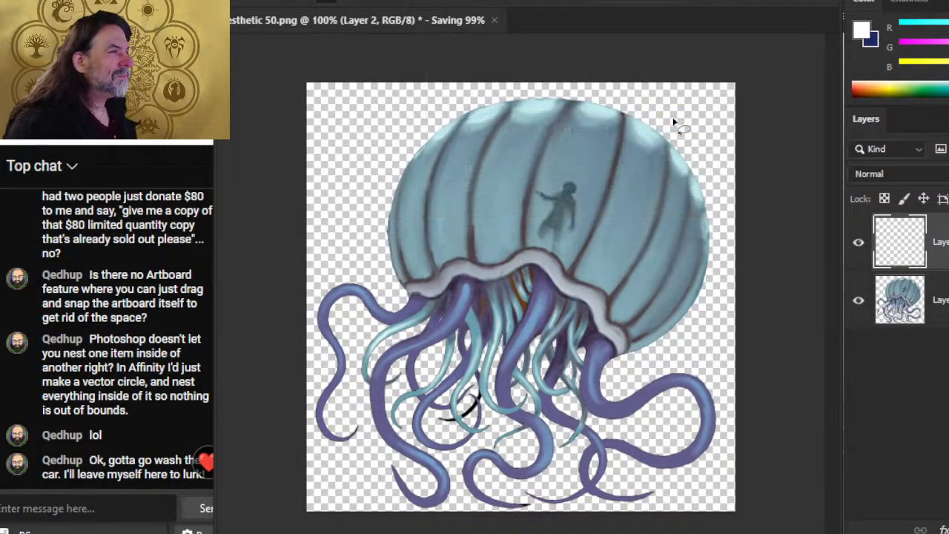
pyautogui.press('b')
pyautogui.rightClick(569, 213)
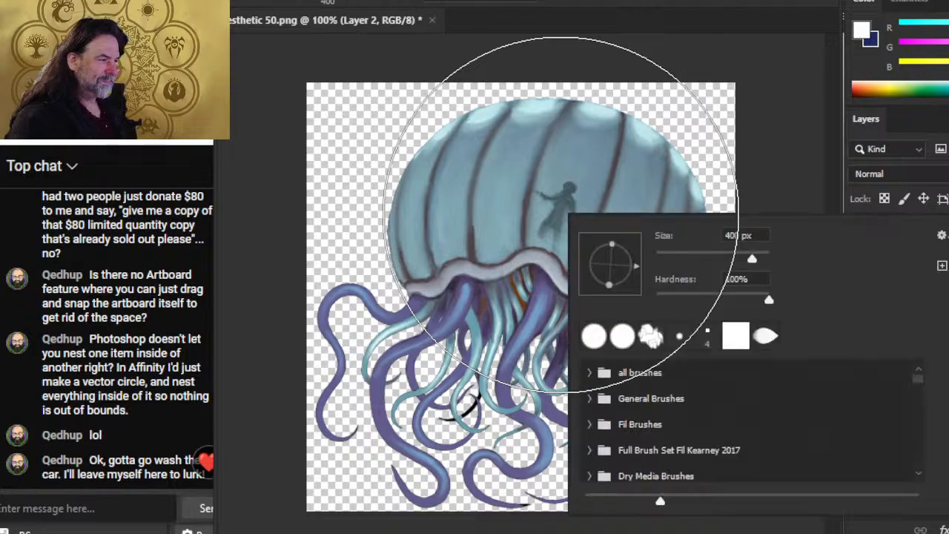
pyautogui.press('Escape')
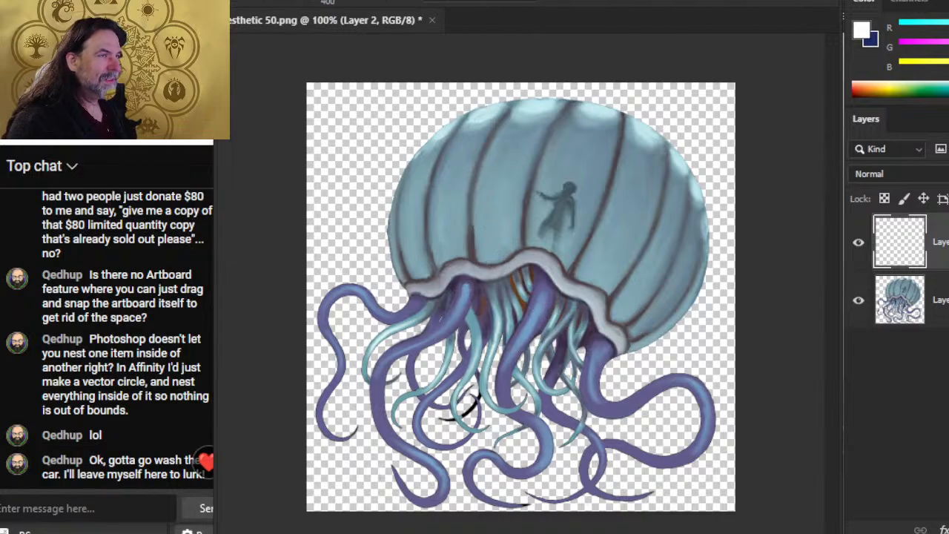
# Resize the jellyfish image to 100 x 100 pixels
pyautogui.click(315, 2)
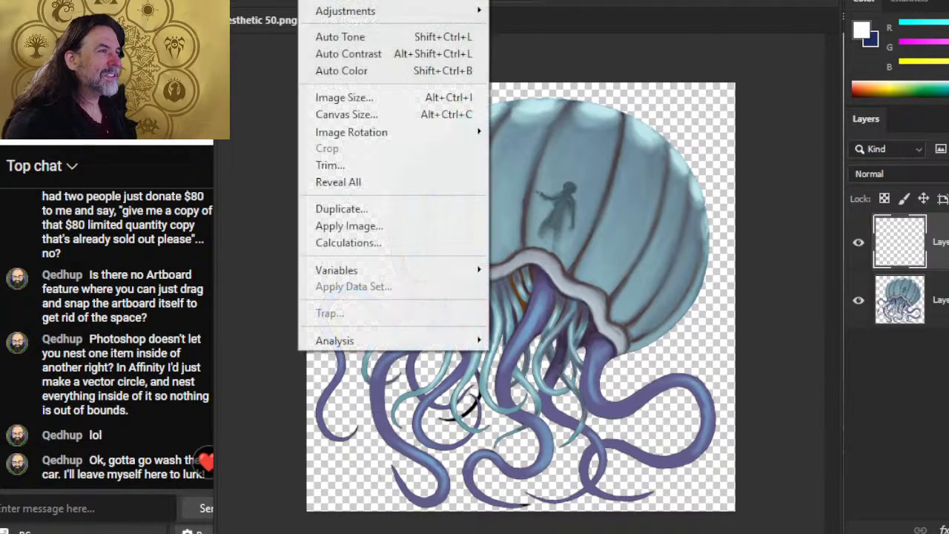
pyautogui.click(349, 104)
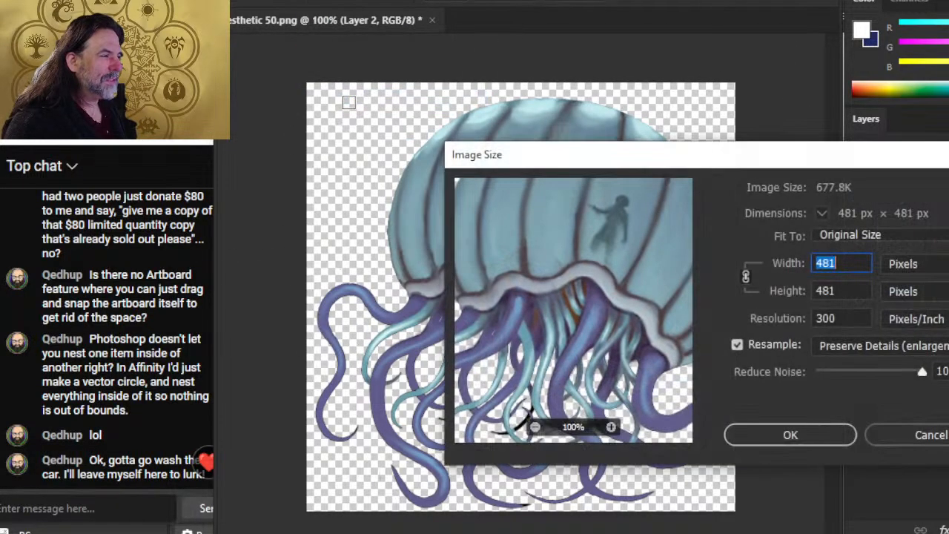
pyautogui.write('100')
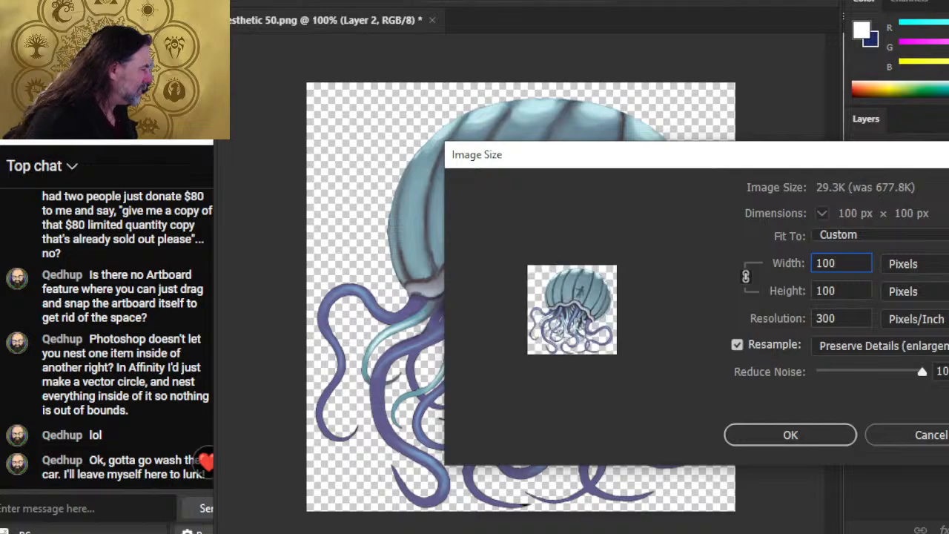
pyautogui.press('Return')
# Set the Brush tool's size to 100 px for painting over the resized jellyfish image
pyautogui.press('z')
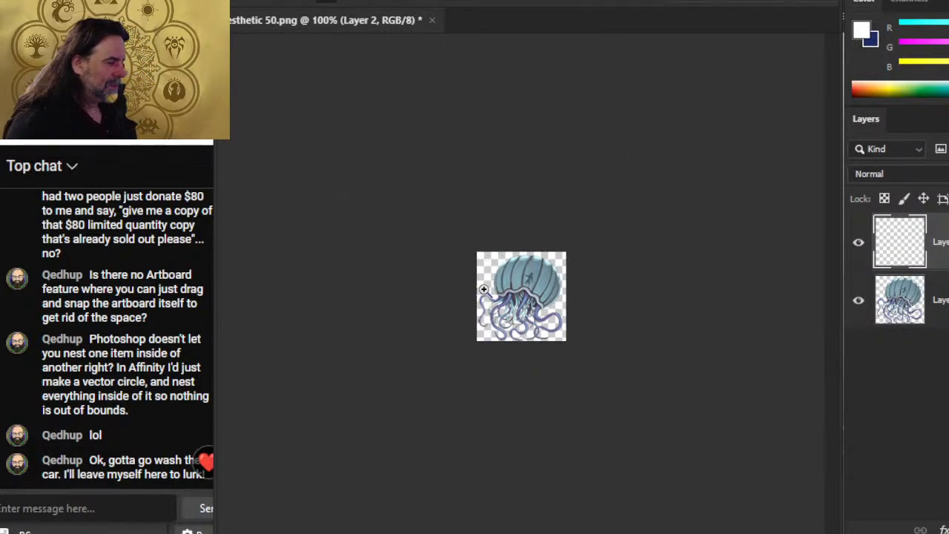
pyautogui.moveTo(487, 286); pyautogui.dragTo(560, 285)
pyautogui.press('b')
pyautogui.rightClick(570, 284)
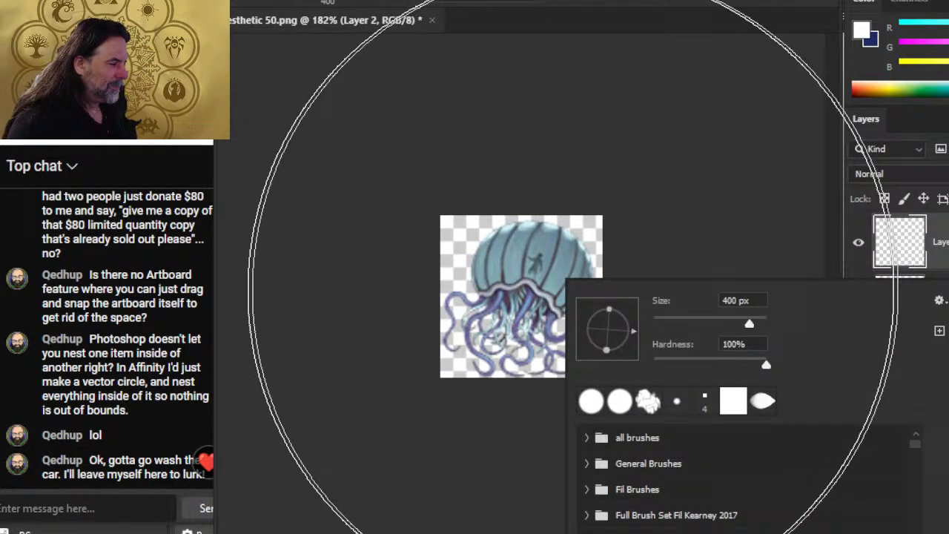
pyautogui.click(722, 303)
pyautogui.write('100')
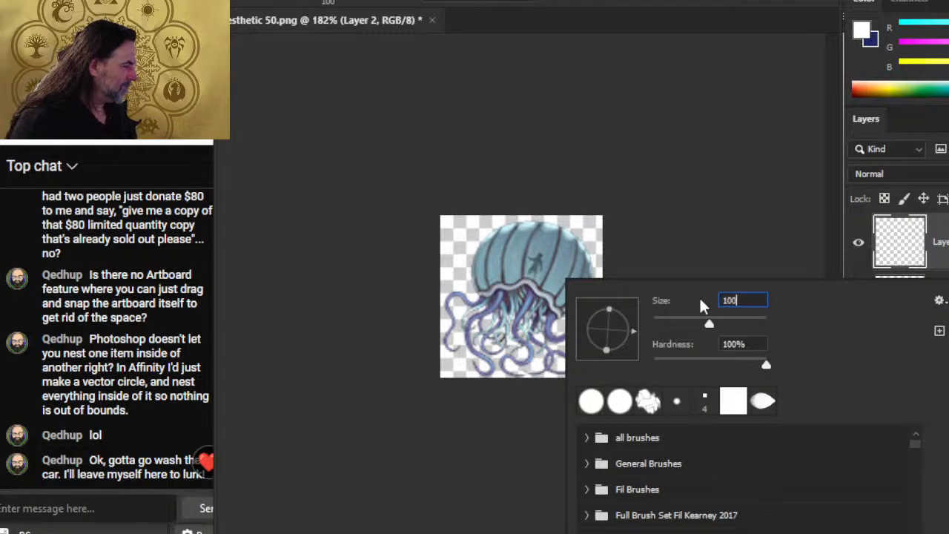
pyautogui.press('Return')
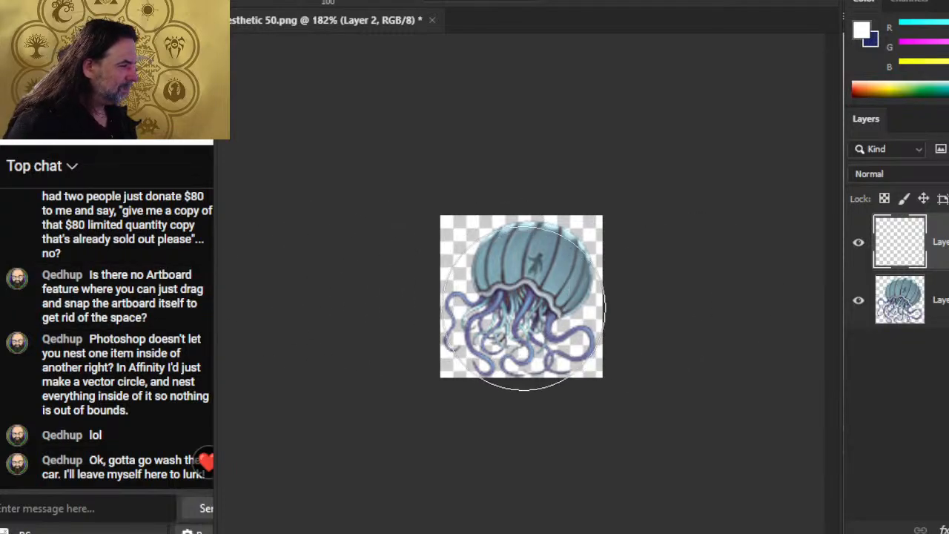
# Hide the jellyfish layer, stamp one centred dark blue circle on the empty layer, and fade it to a faint, nearly transparent disc
pyautogui.click(858, 300)
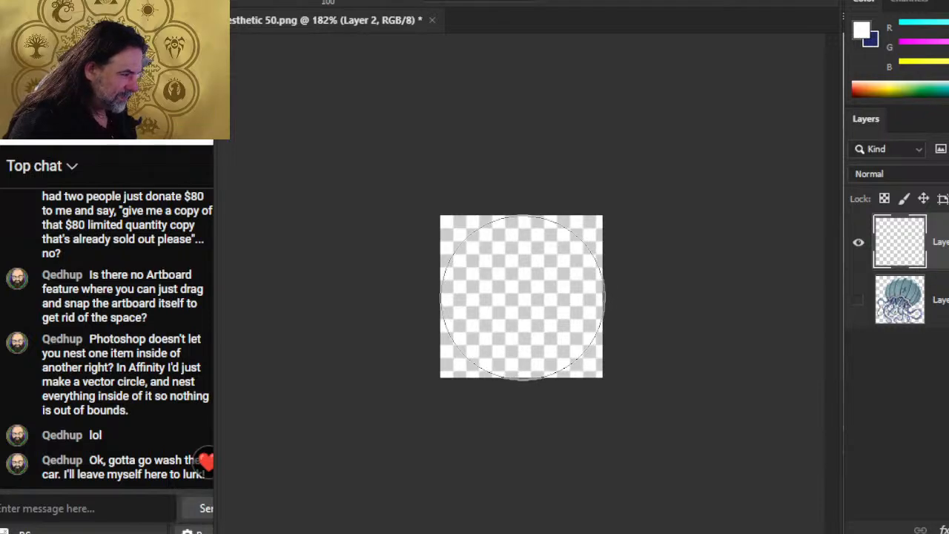
pyautogui.click(521, 297)
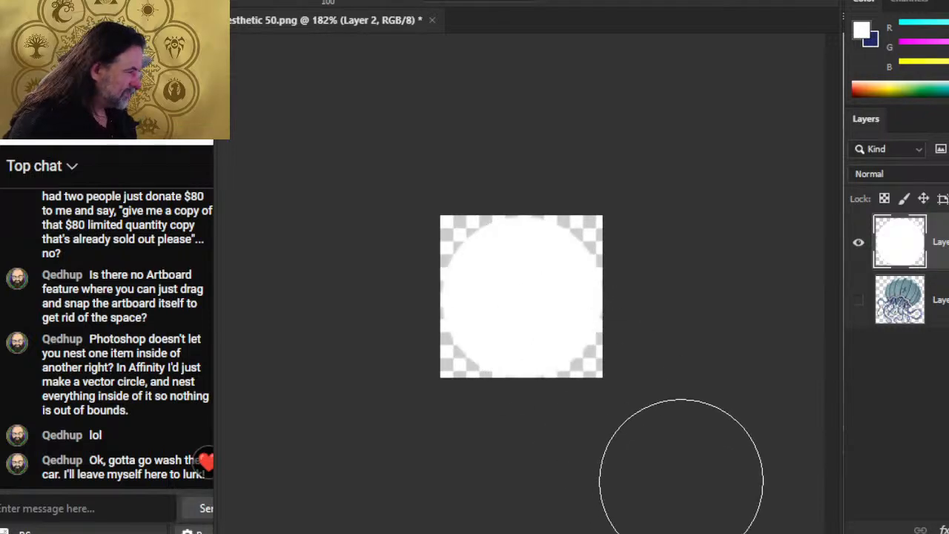
pyautogui.hotkey('ctrl', 'z')
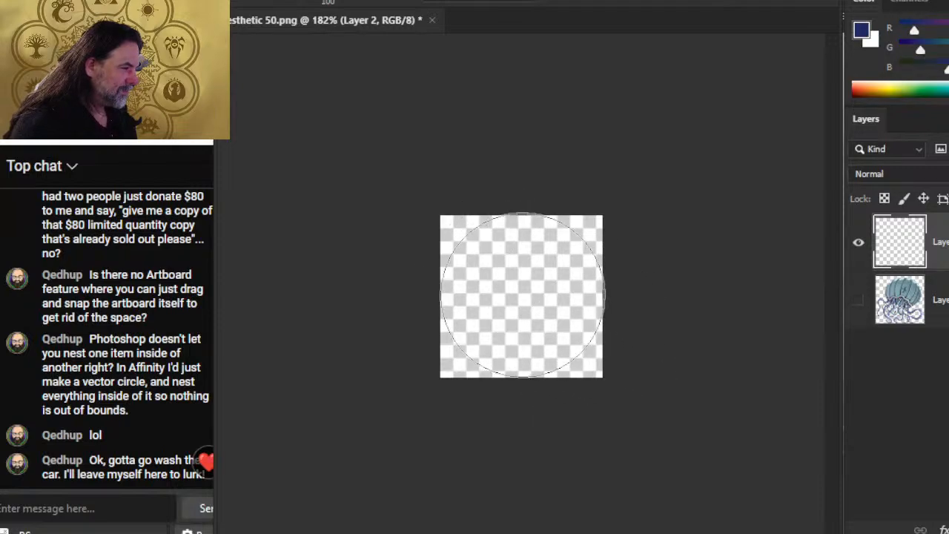
pyautogui.click(521, 297)
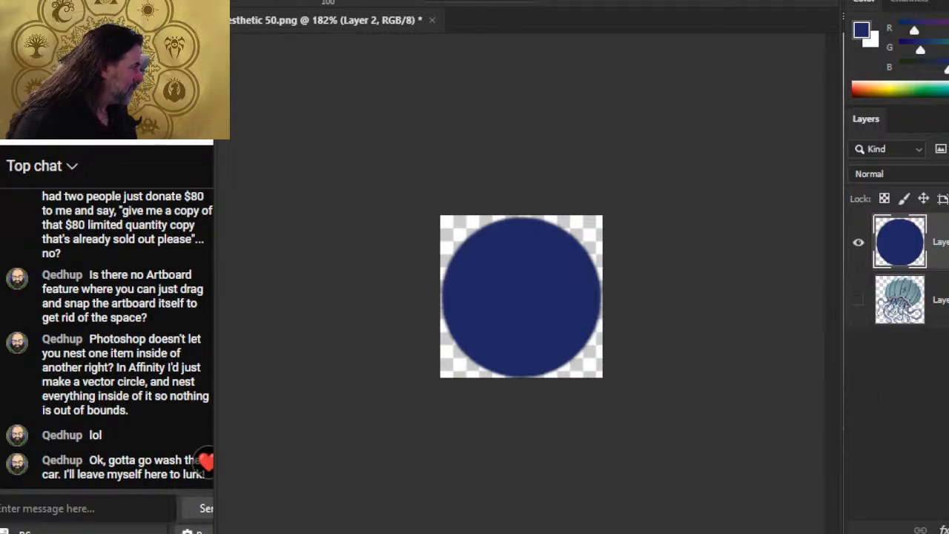
pyautogui.hotkey('ctrl', 'z')
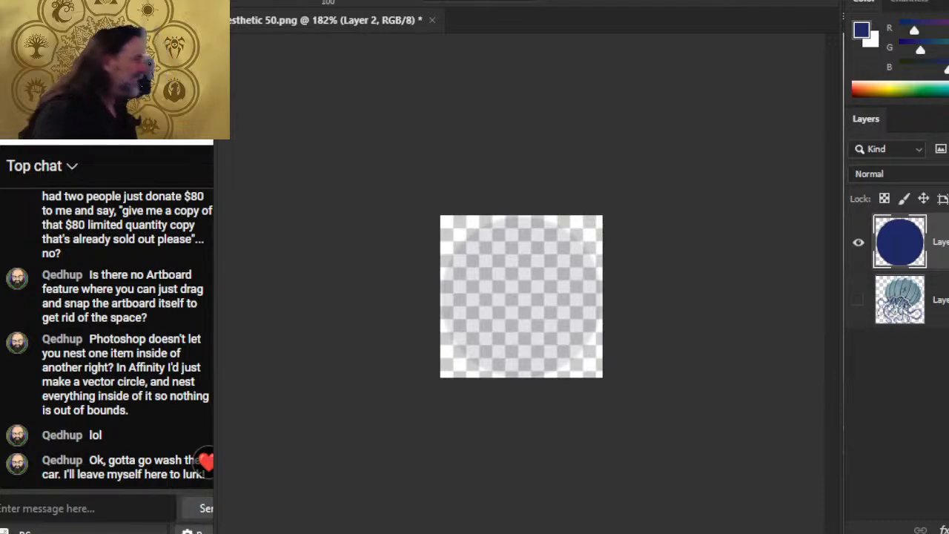
# Place the faint circle layer beneath the jellyfish layer and show the jellyfish again
pyautogui.moveTo(899, 242); pyautogui.dragTo(900, 319)
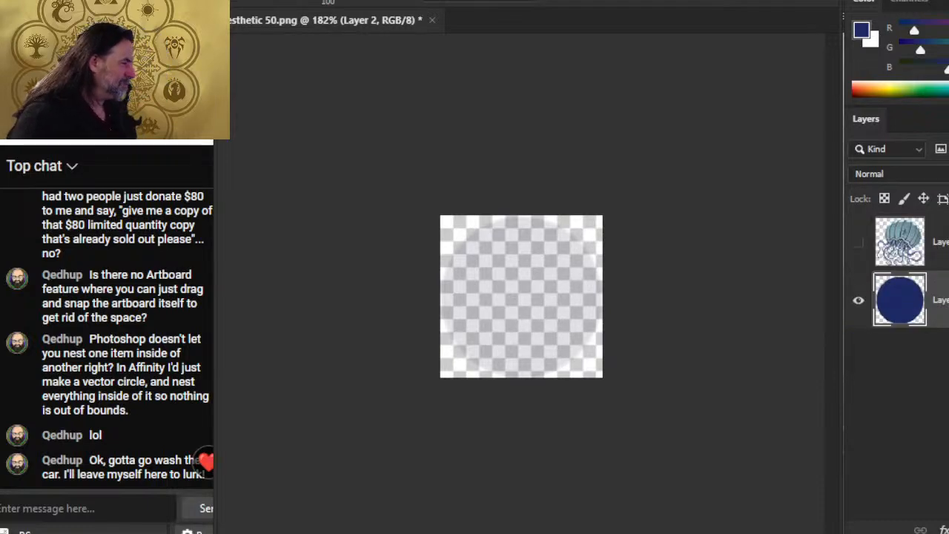
pyautogui.click(858, 242)
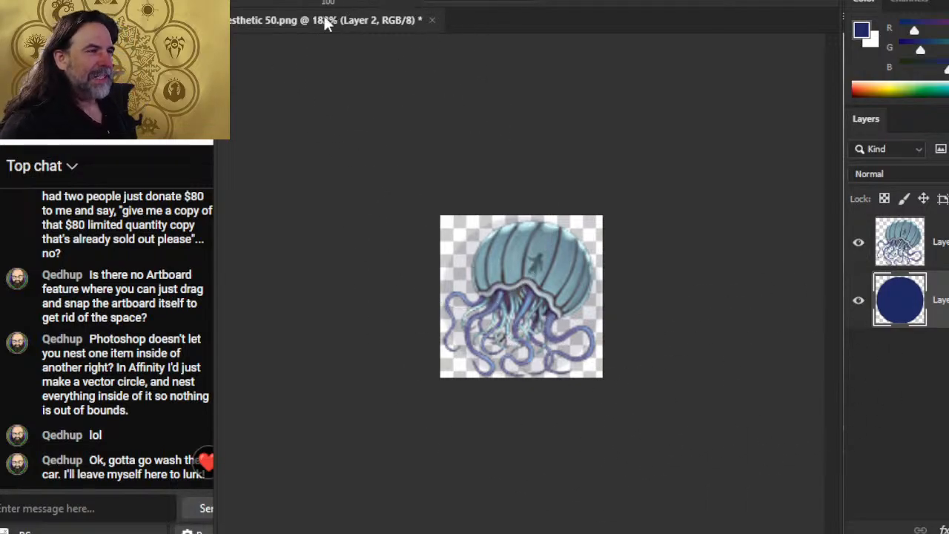
pyautogui.hotkey('alt', 'f')
pyautogui.press('Escape')
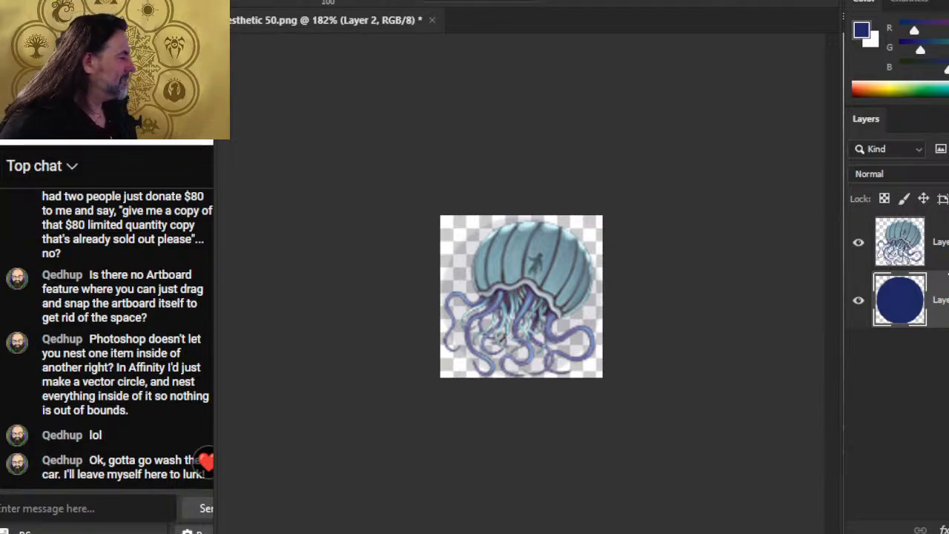
# Merge the jellyfish layer down into the circle layer, then save and close the image
pyautogui.rightClick(936, 242)
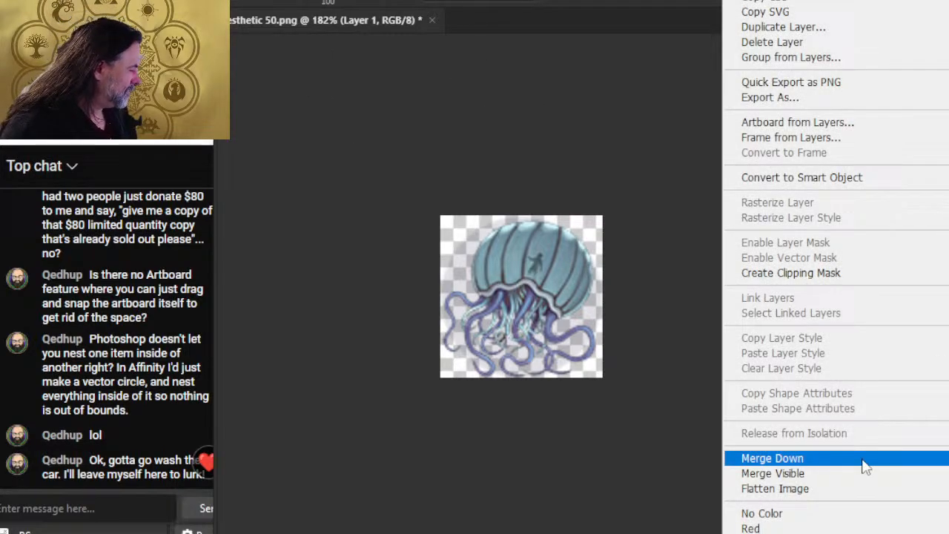
pyautogui.click(829, 461)
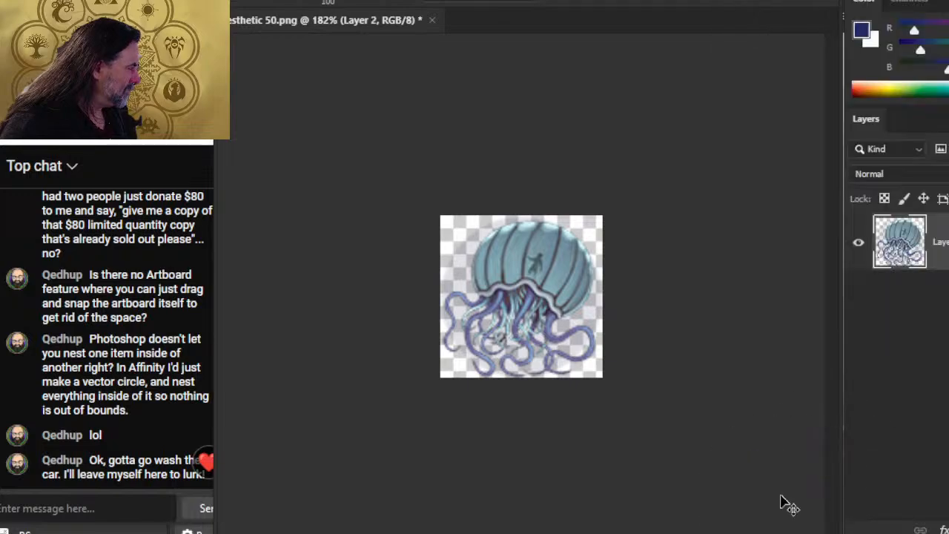
pyautogui.hotkey('ctrl', 's')
pyautogui.press('b')
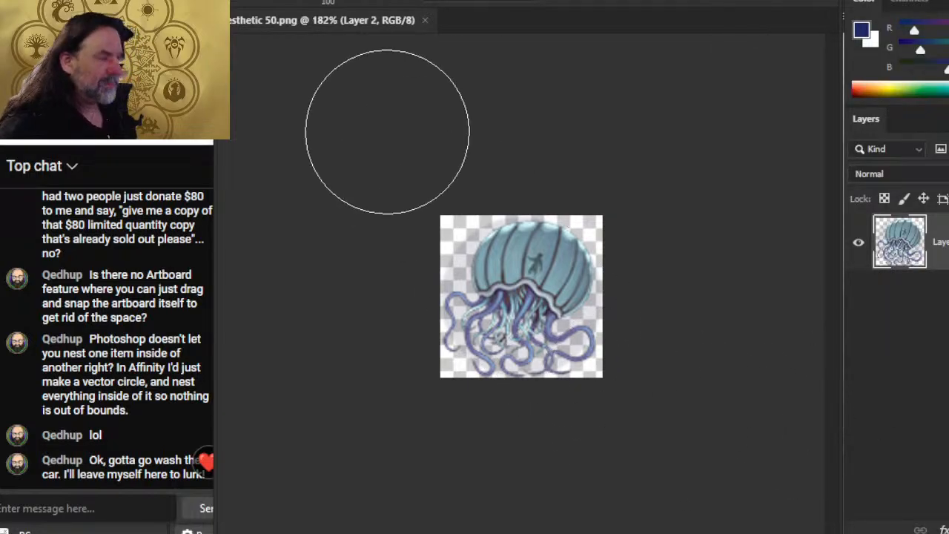
pyautogui.click(428, 18)
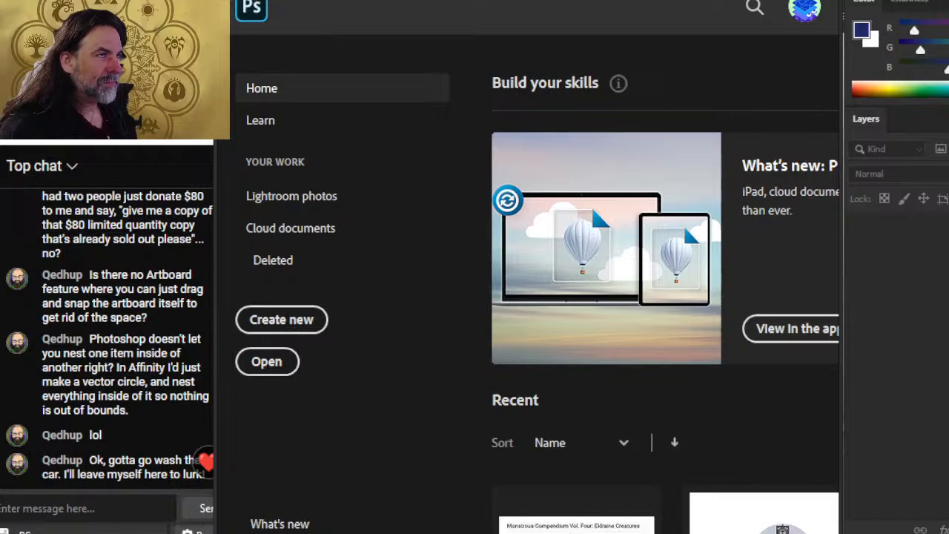
# Browse for a file to open and rename the Big Bluster token as Big Bluster - Jolly Boat Skiff token 4 x 4
pyautogui.click(252, 2)
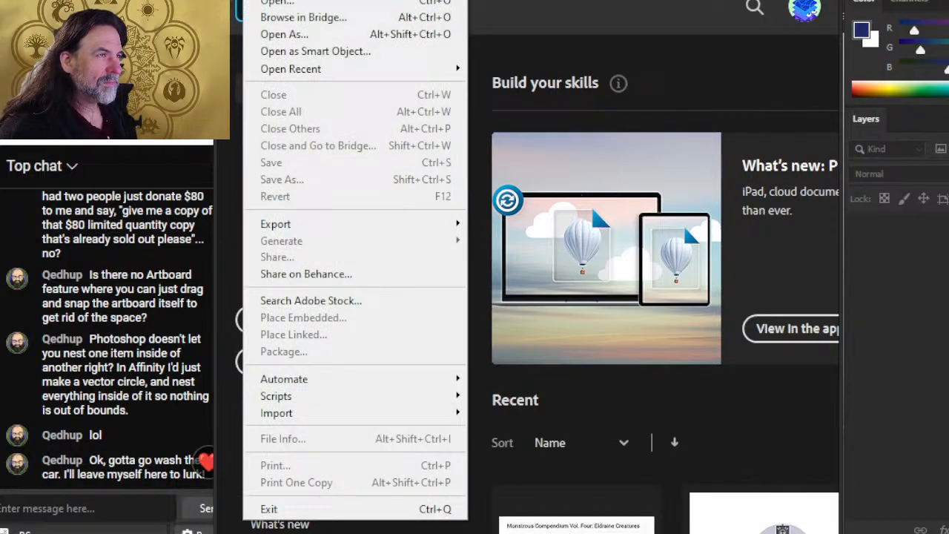
pyautogui.click(293, 3)
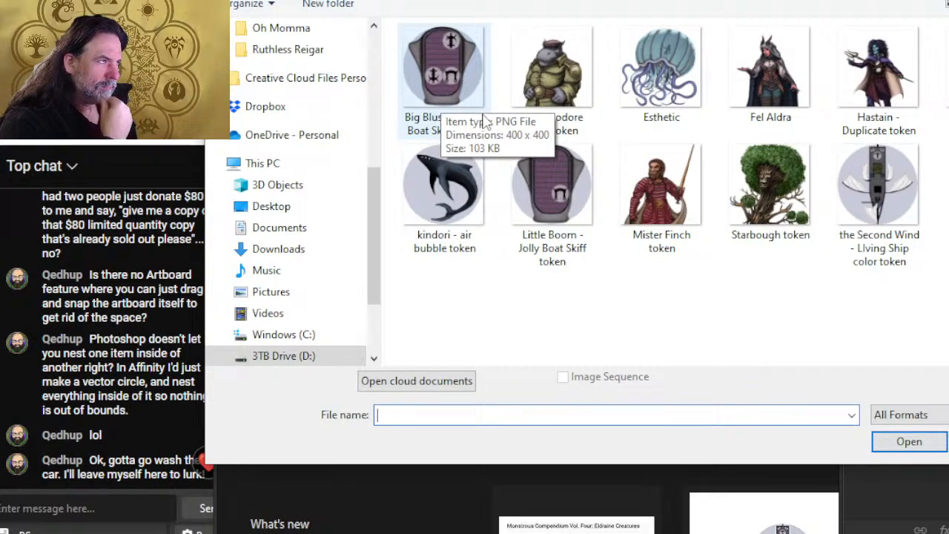
pyautogui.click(439, 138)
pyautogui.click(439, 134)
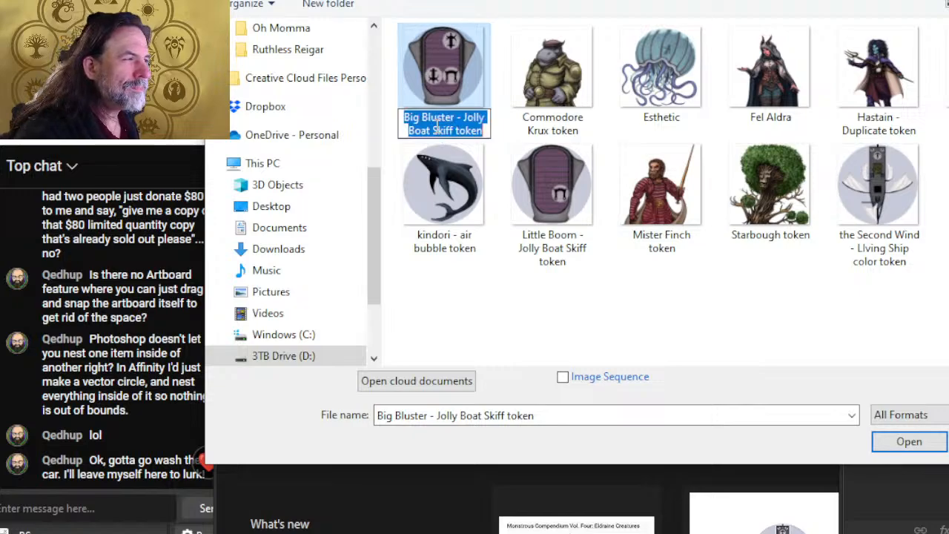
pyautogui.click(457, 125)
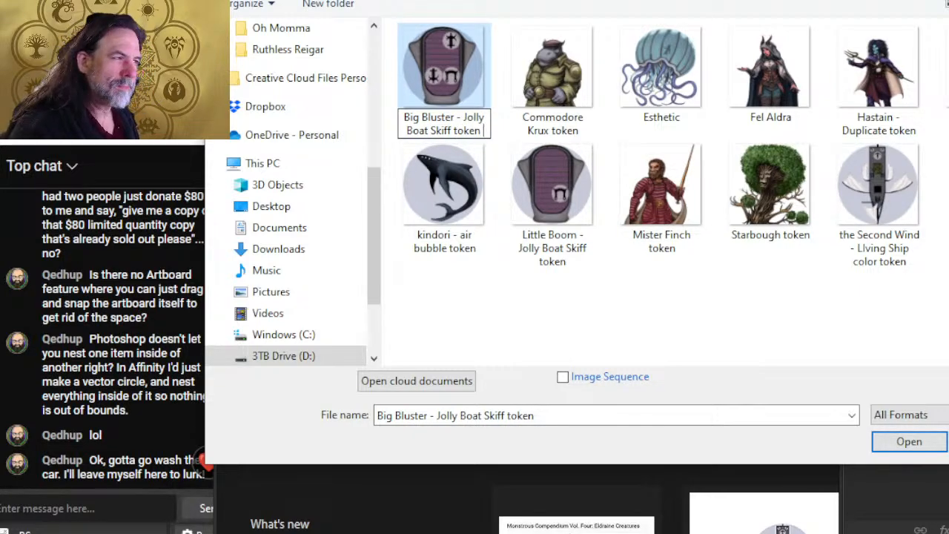
pyautogui.write('4 x 4')
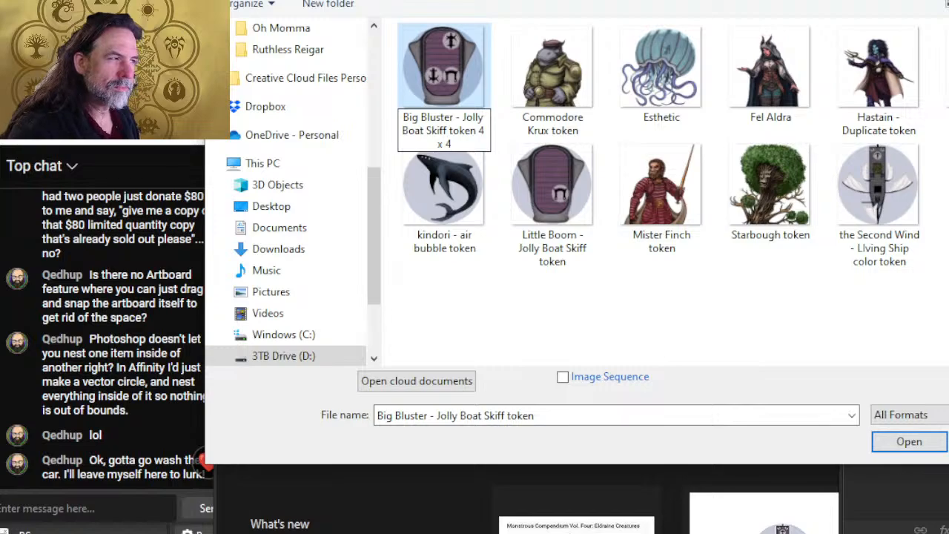
pyautogui.press('Return')
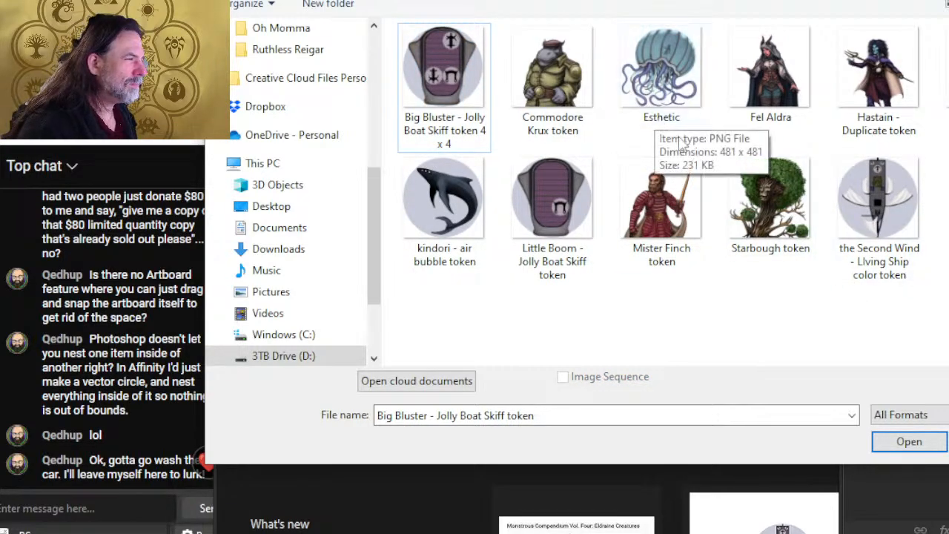
# Rename the Little Boom token file as Little Boom - Jolly Boat Skiff token 4 x 4
pyautogui.click(572, 276)
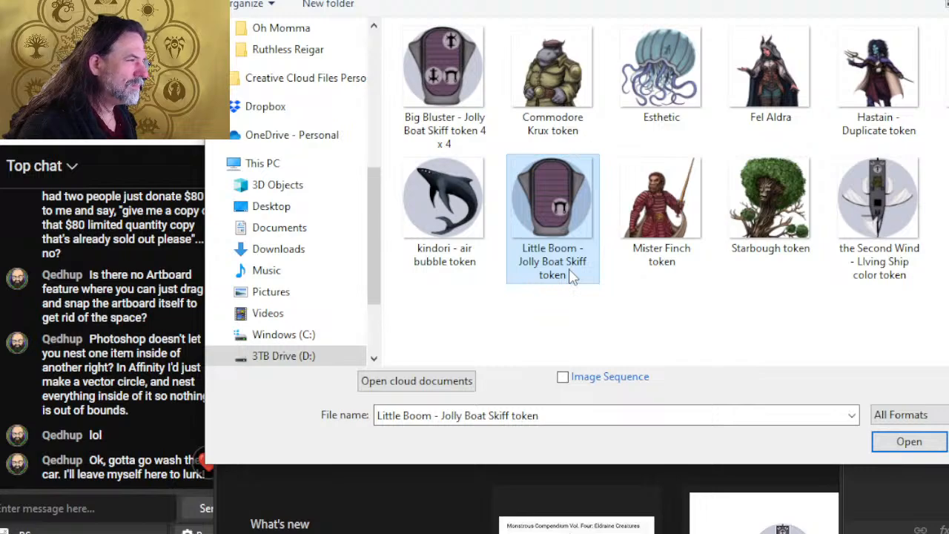
pyautogui.click(572, 274)
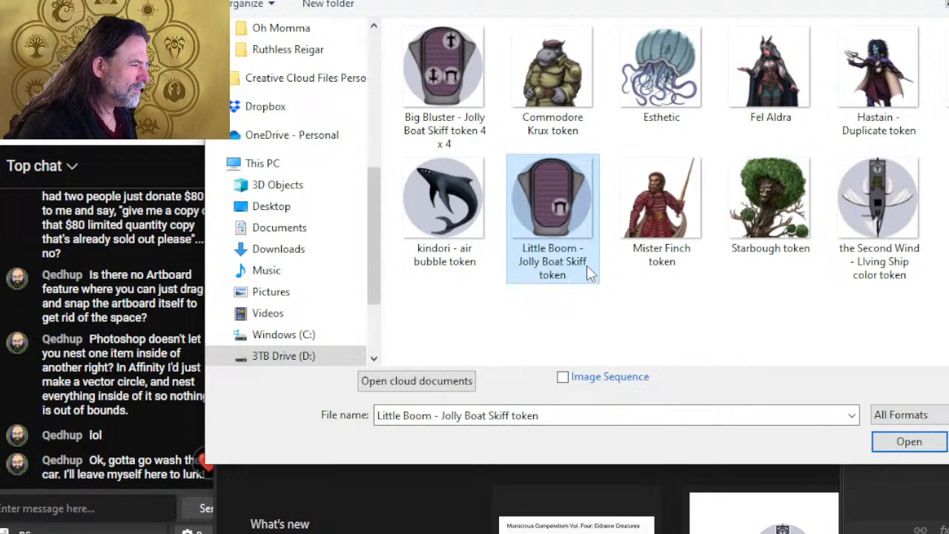
pyautogui.click(597, 262)
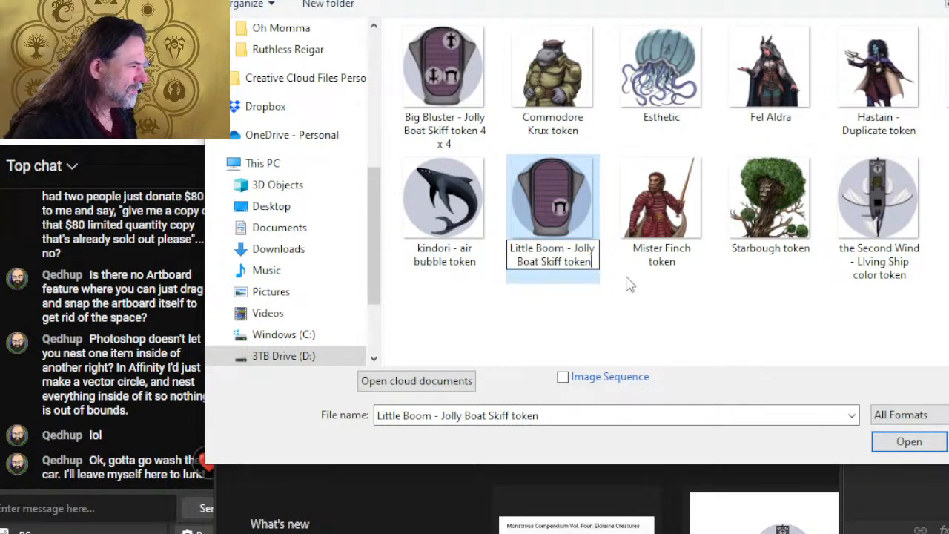
pyautogui.write('4x')
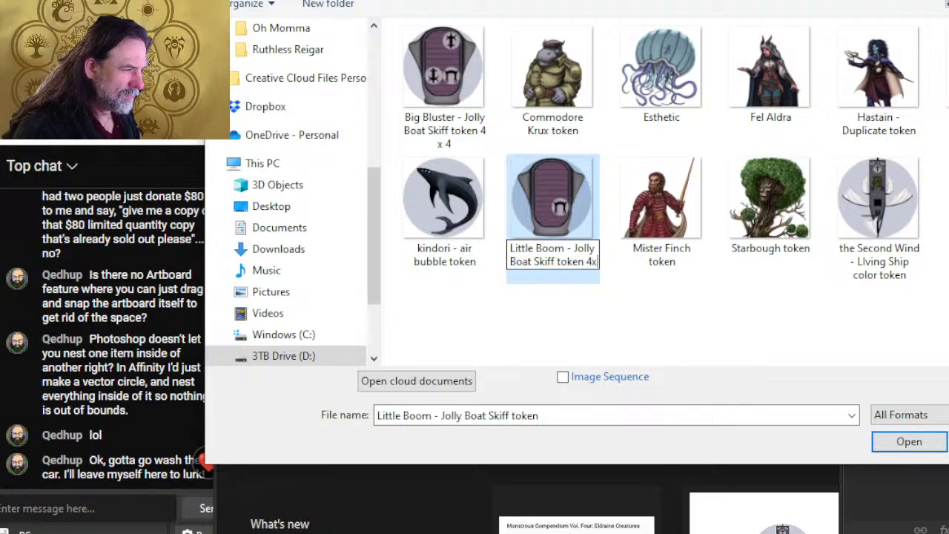
pyautogui.press('BackSpace')
pyautogui.write('x 4')
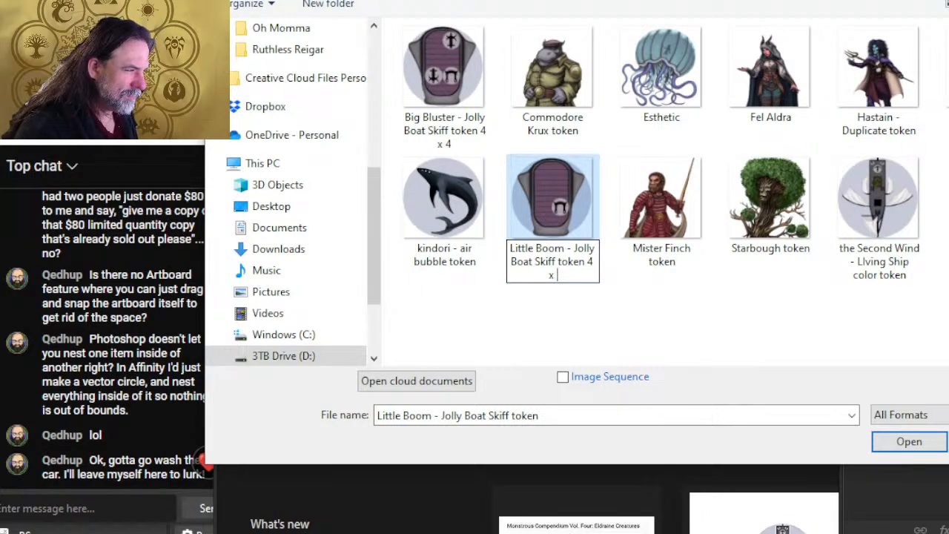
pyautogui.click(628, 284)
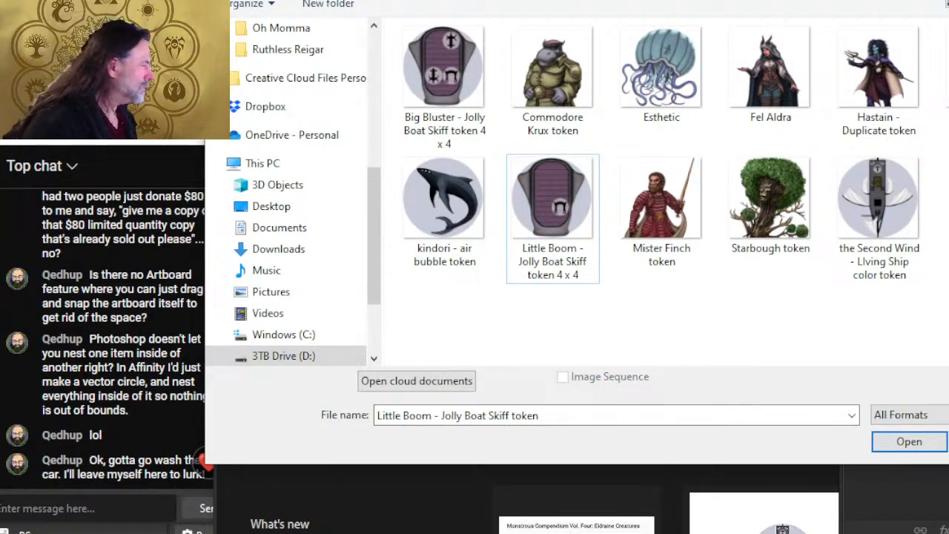
# Append 2 x 2 to the file name of the Second Wind living ship color token
pyautogui.click(884, 275)
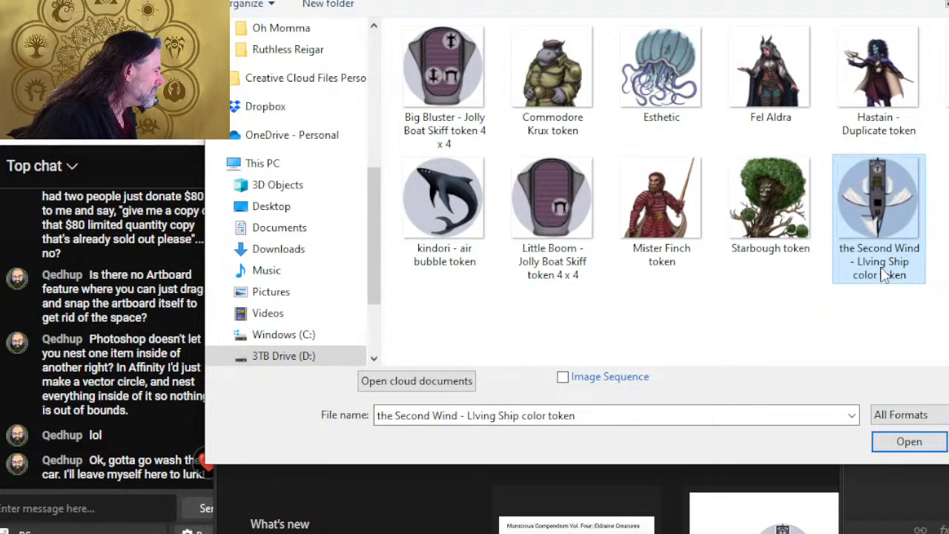
pyautogui.click(884, 275)
pyautogui.click(919, 278)
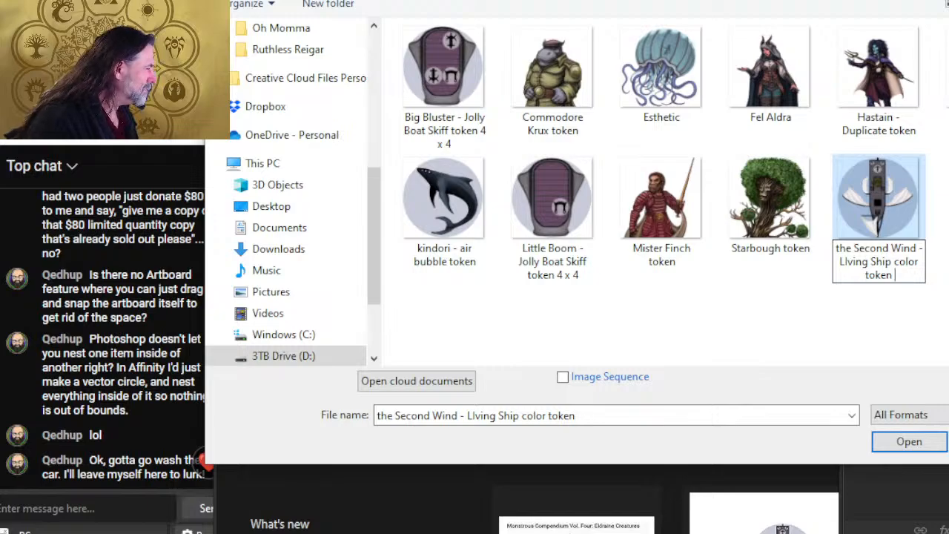
pyautogui.write('2 x 2')
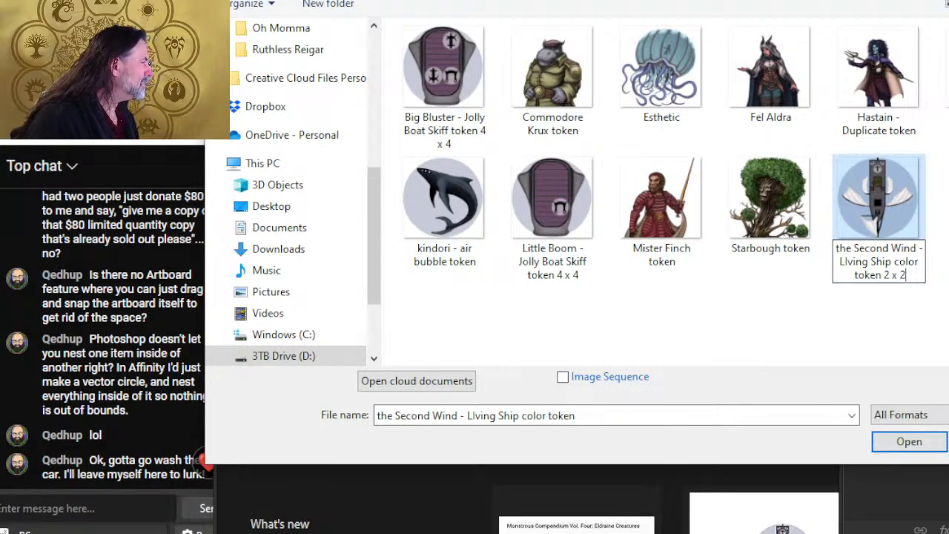
pyautogui.press('Return')
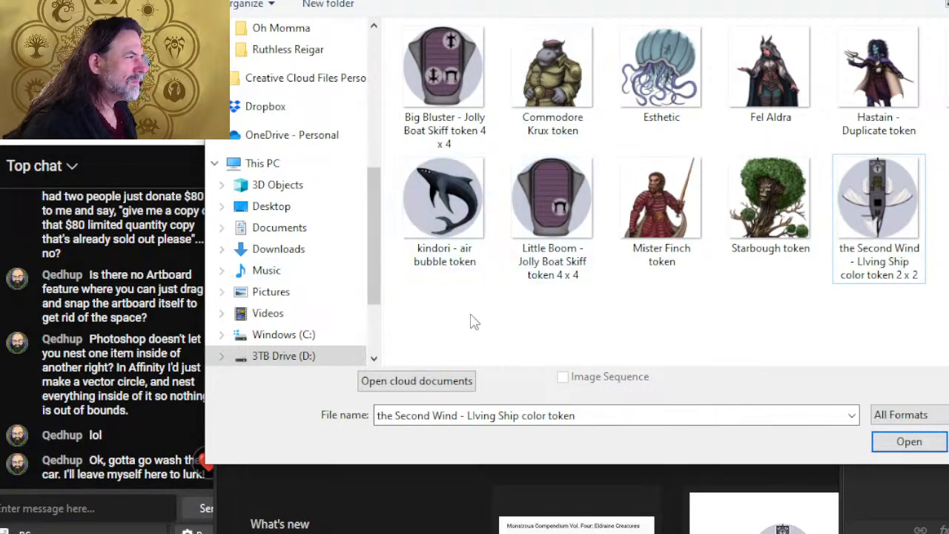
# Open the Fel Aldra image, resize it to 100 x 100 px, and save and close it
pyautogui.doubleClick(771, 89)
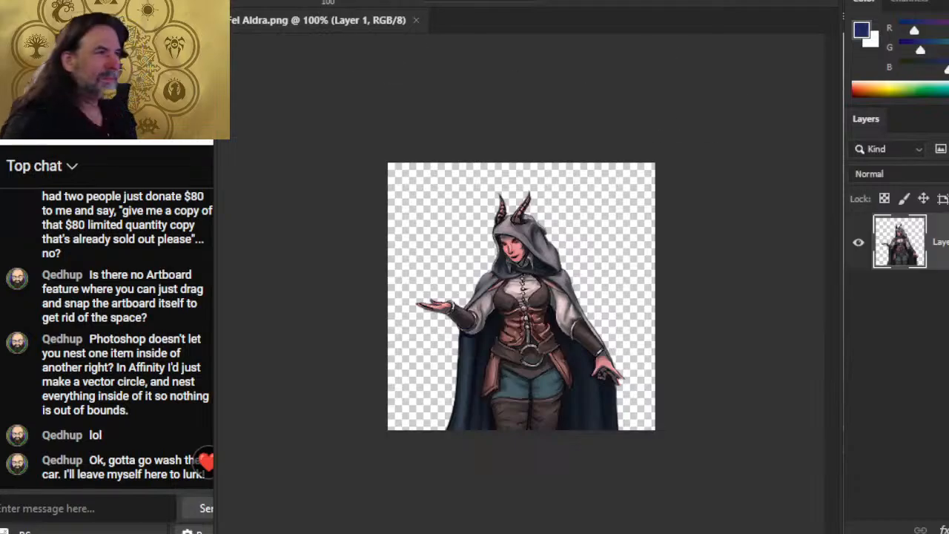
pyautogui.click(318, 4)
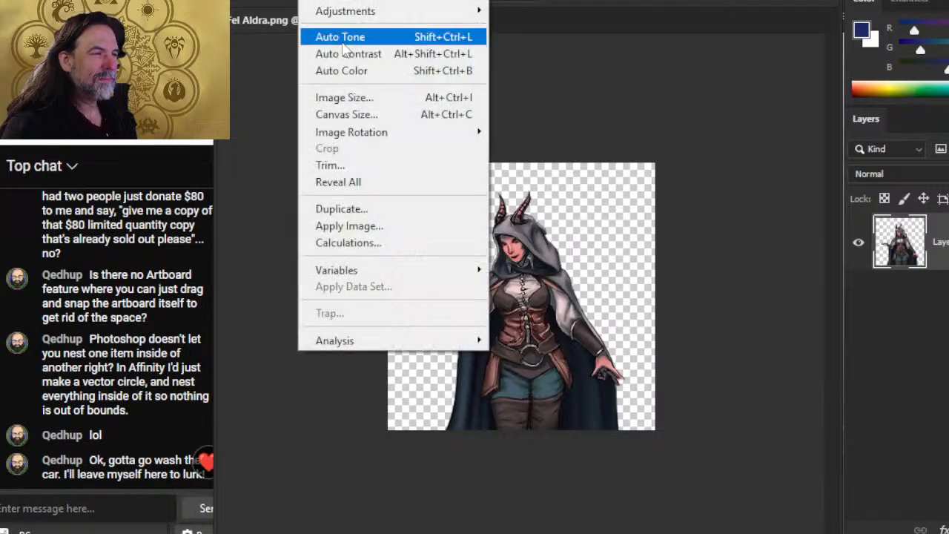
pyautogui.click(361, 97)
pyautogui.write('100')
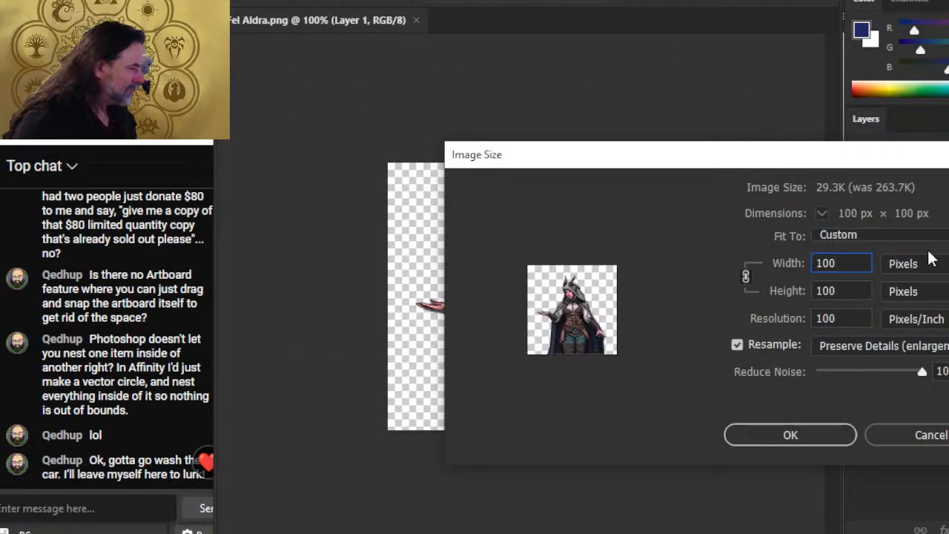
pyautogui.press('Return')
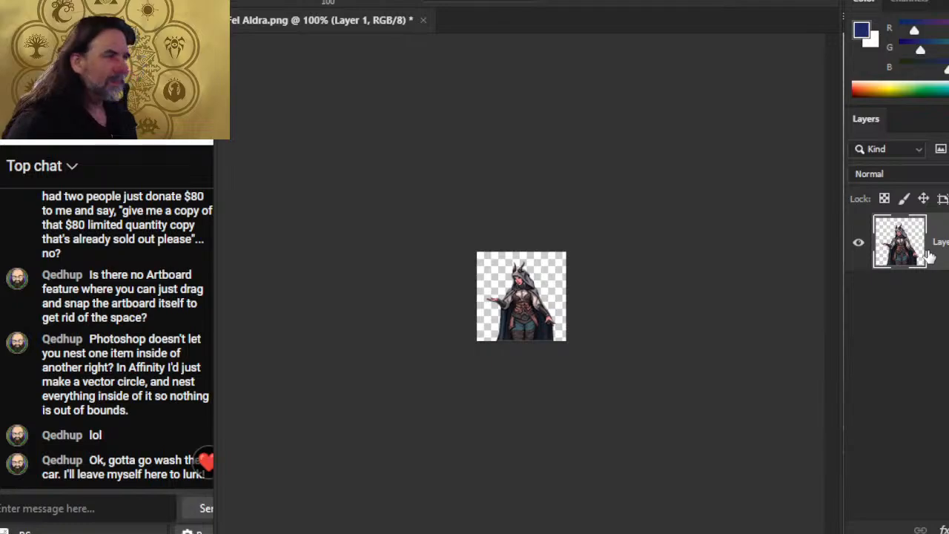
pyautogui.hotkey('ctrl', 's')
pyautogui.click(415, 21)
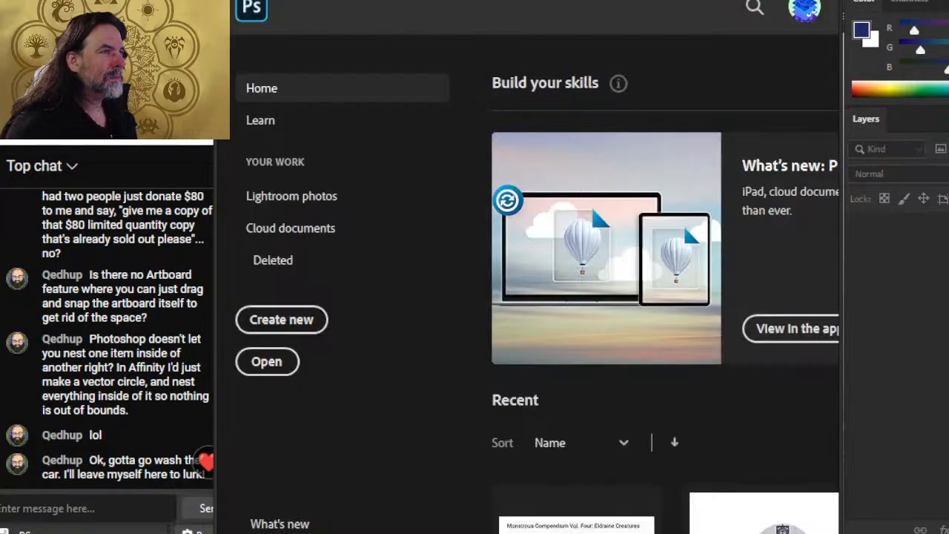
# Open the Hastain - Duplicate token image, resize it to 100 x 100 px, and save and close it
pyautogui.click(253, 0)
pyautogui.click(284, 3)
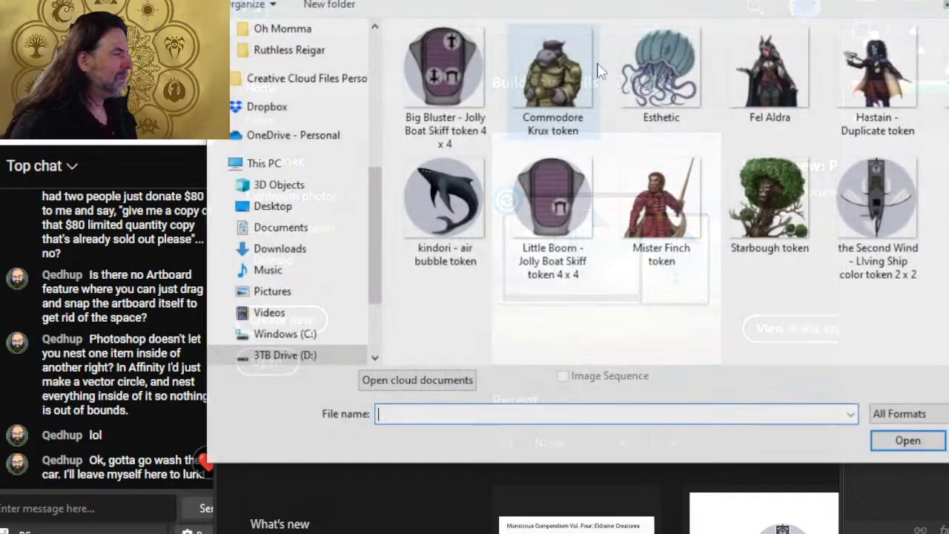
pyautogui.doubleClick(869, 84)
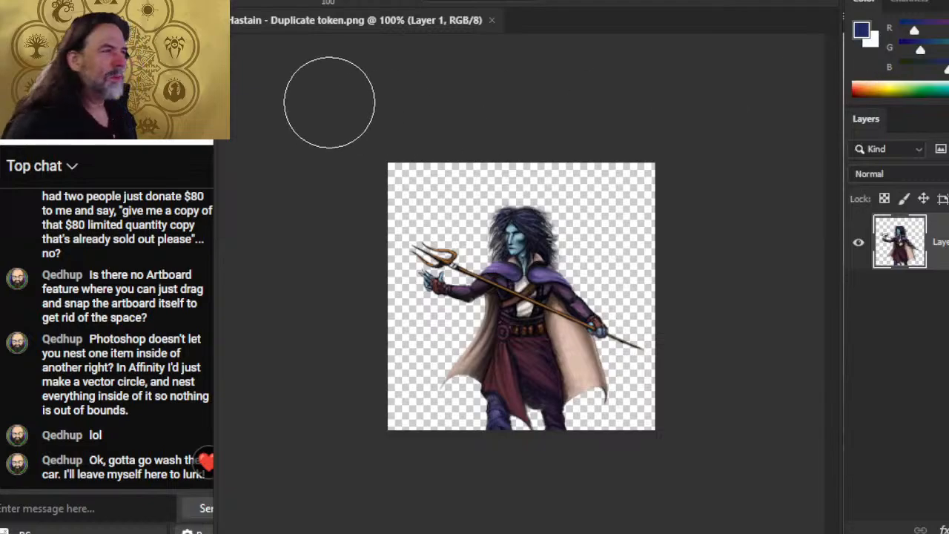
pyautogui.click(315, 0)
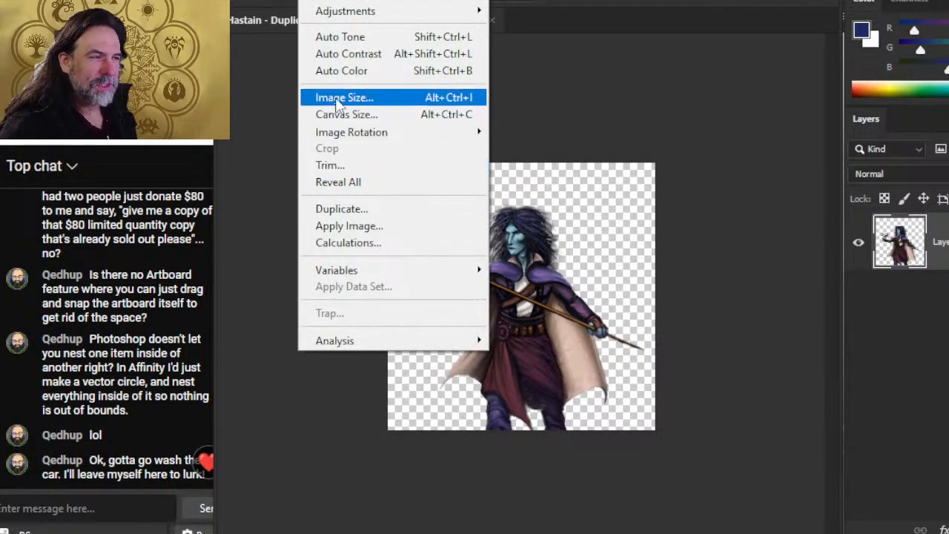
pyautogui.click(337, 95)
pyautogui.write('100')
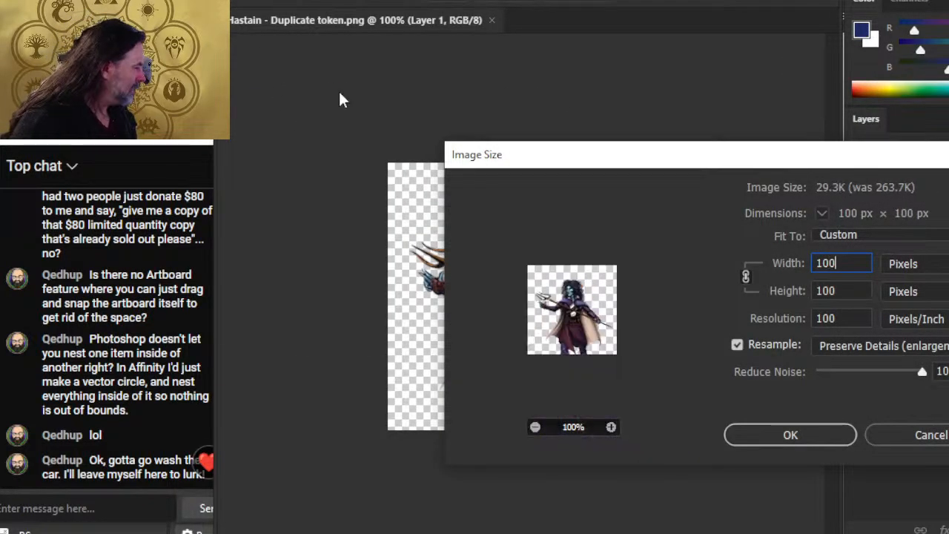
pyautogui.press('Return')
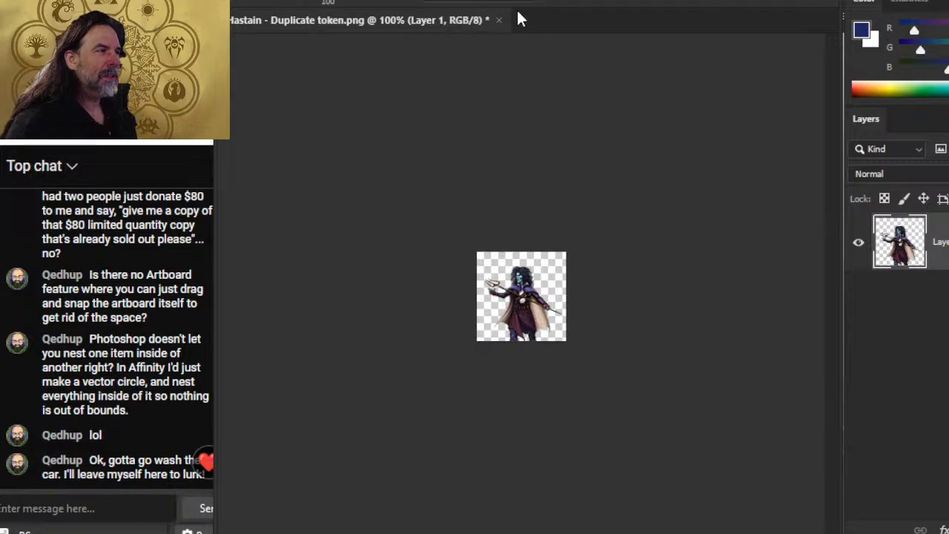
pyautogui.click(492, 19)
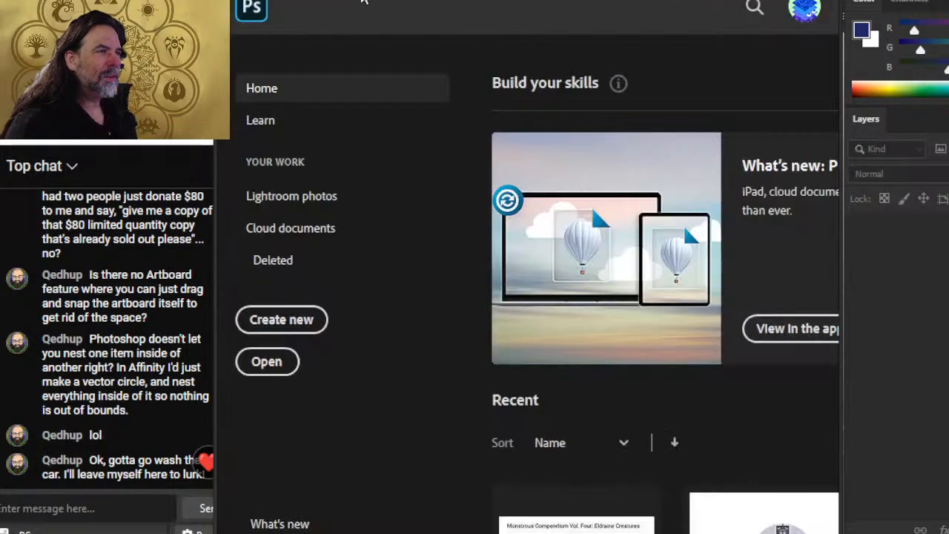
# Open the Hastain token image, resize it to 100 x 100 px, and save and close it
pyautogui.click(252, 0)
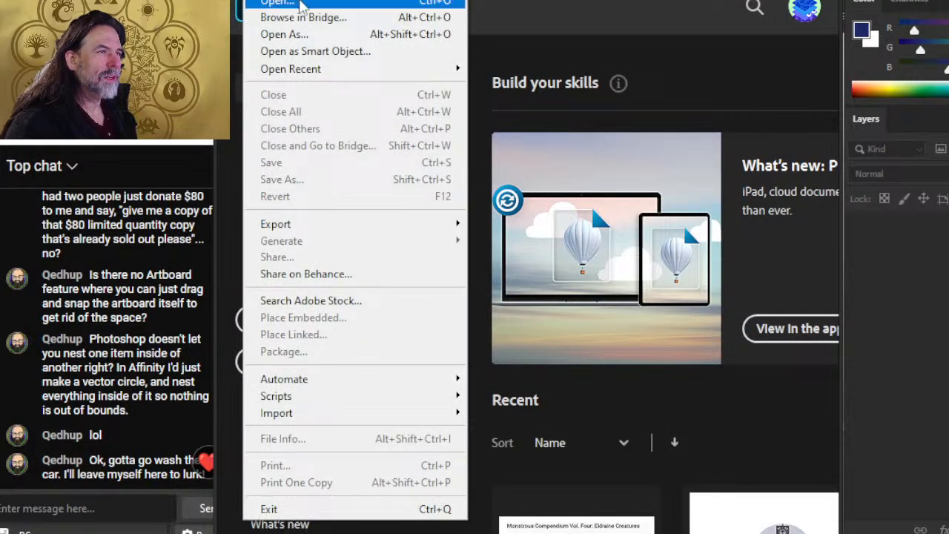
pyautogui.click(299, 4)
pyautogui.doubleClick(878, 71)
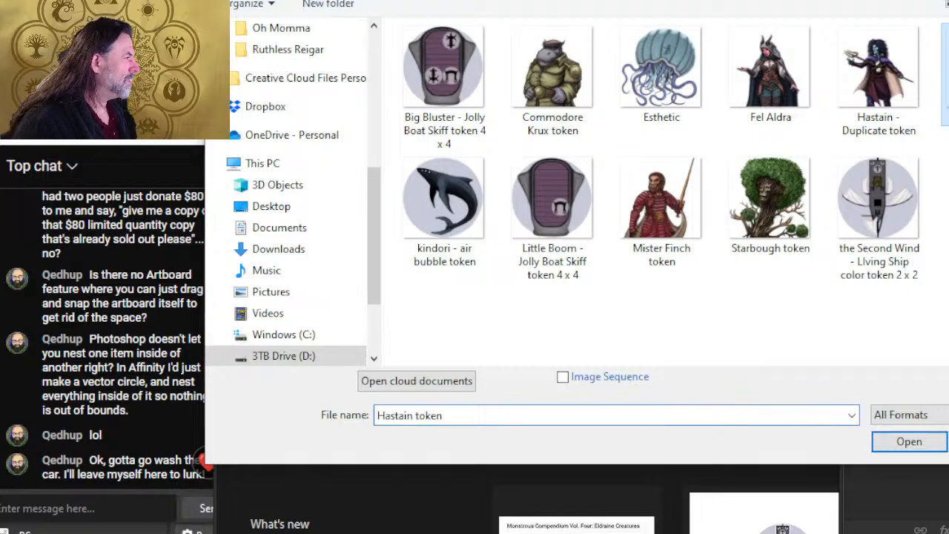
pyautogui.click(308, 0)
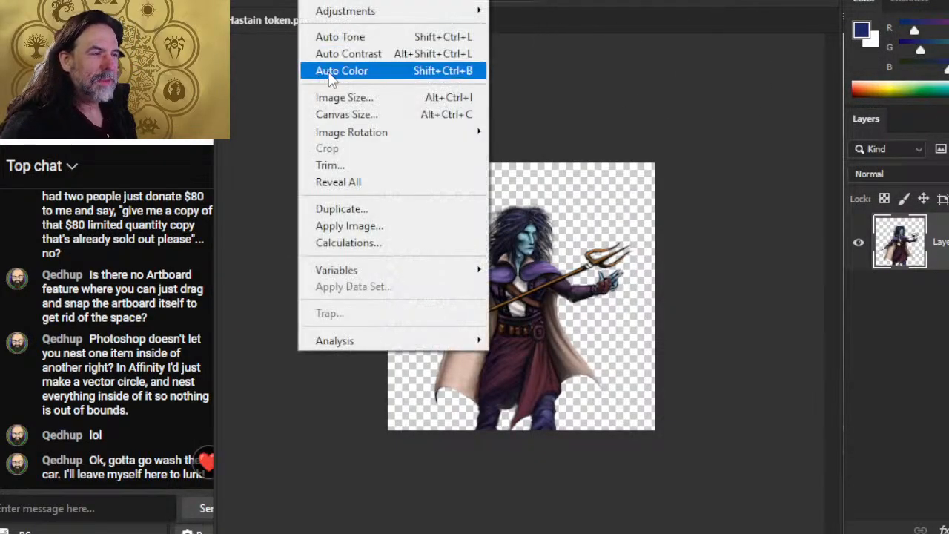
pyautogui.click(338, 96)
pyautogui.write('100')
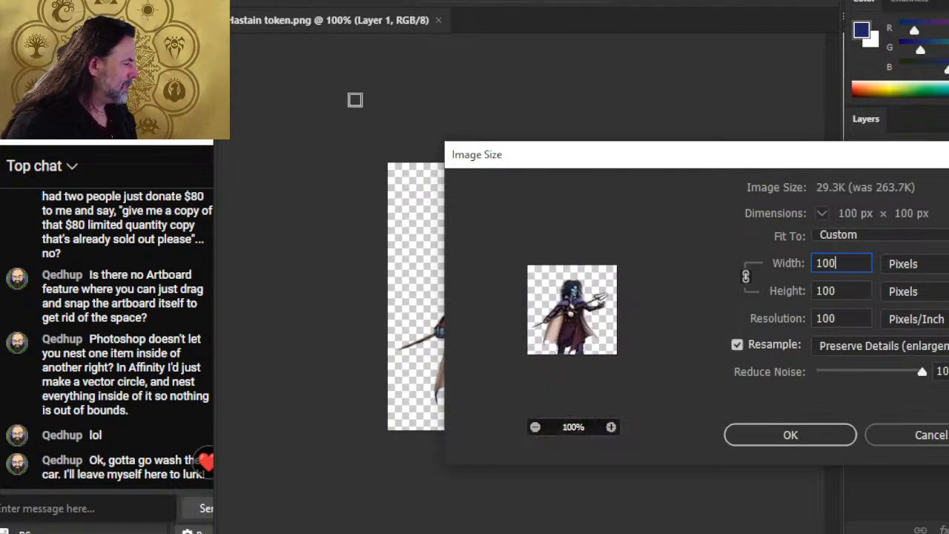
pyautogui.press('Return')
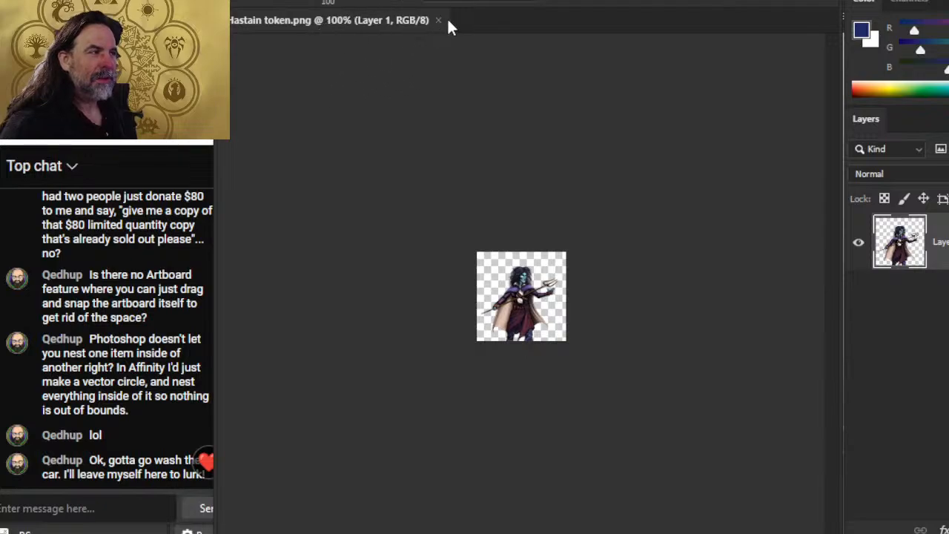
pyautogui.click(438, 20)
# Open the kindori - air bubble token image, resize it to 200 x 200 px, and save and close it
pyautogui.click(271, 0)
pyautogui.click(273, 2)
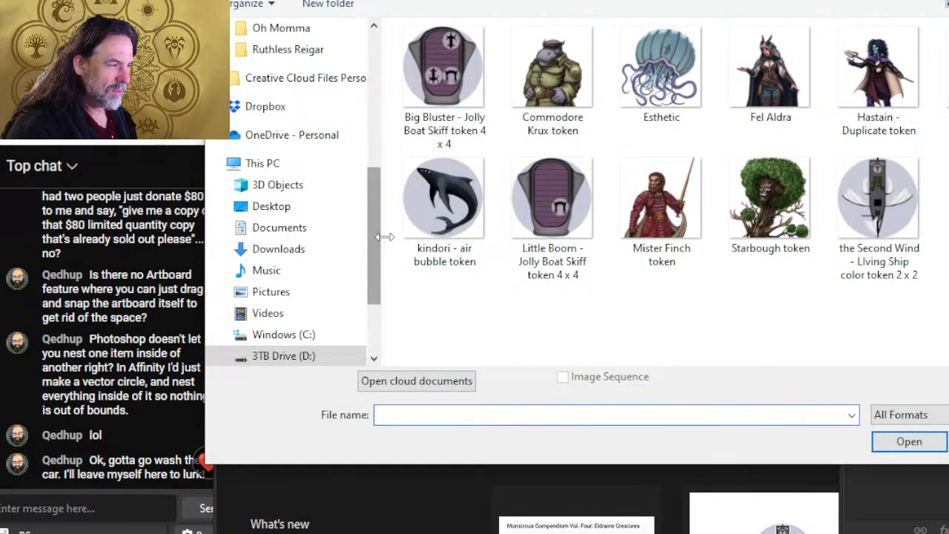
pyautogui.doubleClick(447, 232)
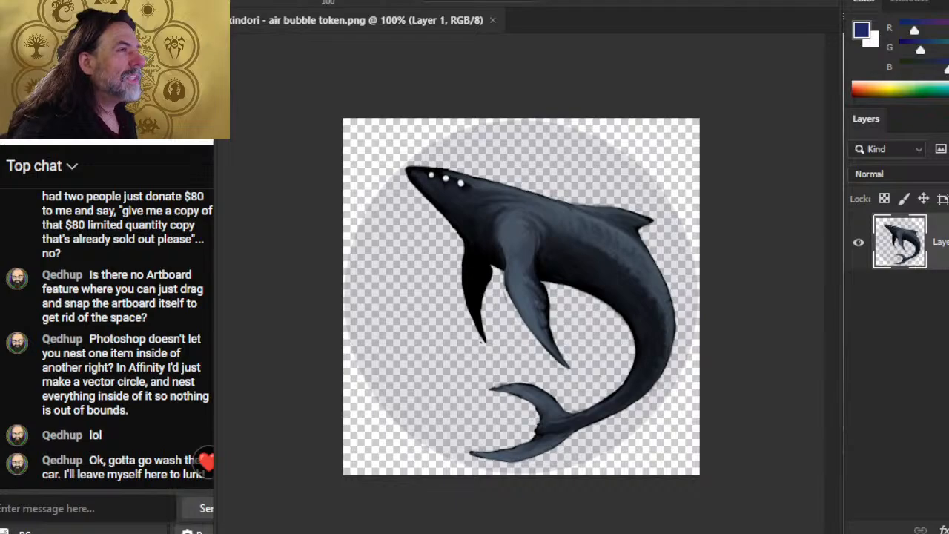
pyautogui.hotkey('alt', 'i')
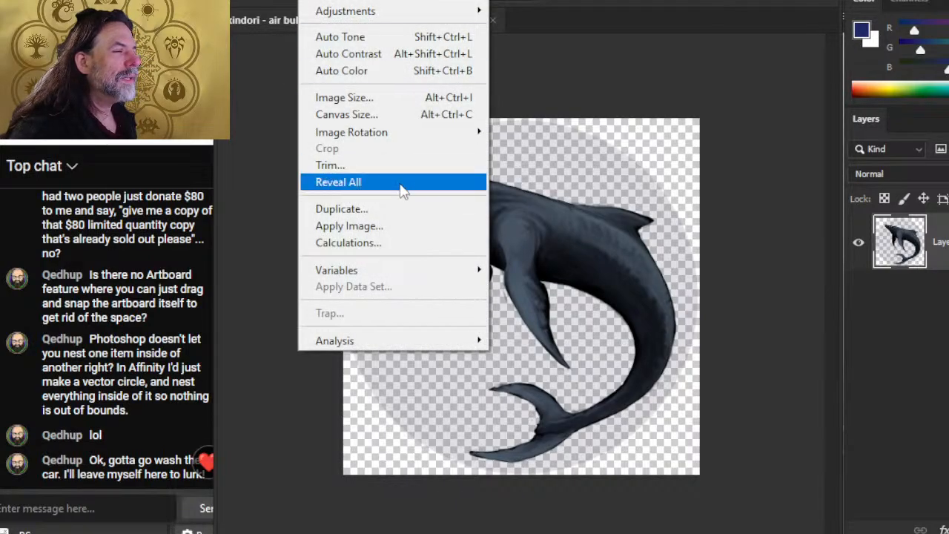
pyautogui.click(344, 97)
pyautogui.write('200')
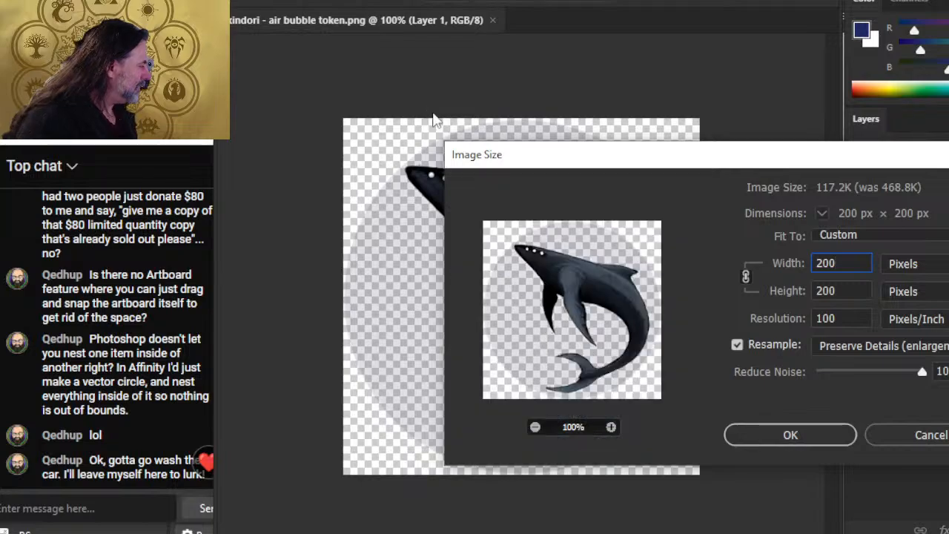
pyautogui.press('Return')
pyautogui.hotkey('ctrl', 's')
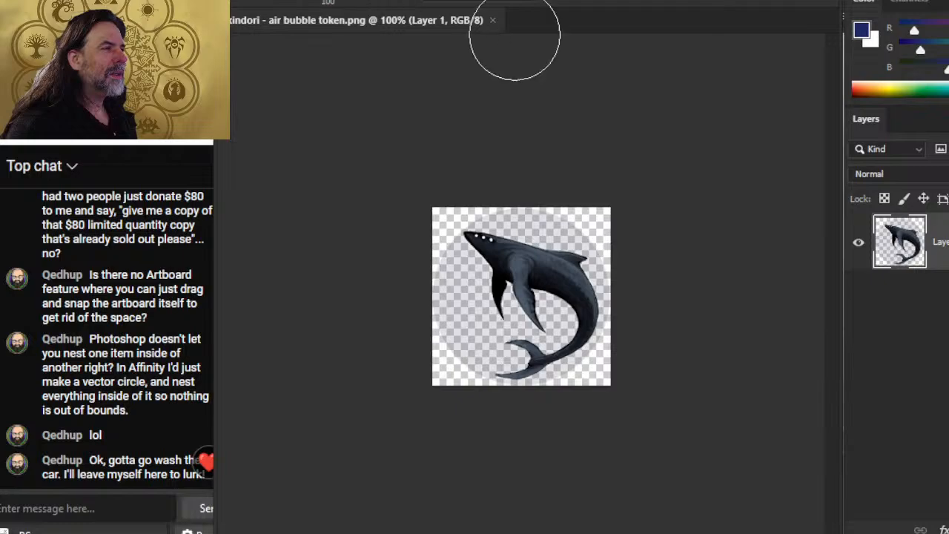
pyautogui.click(491, 20)
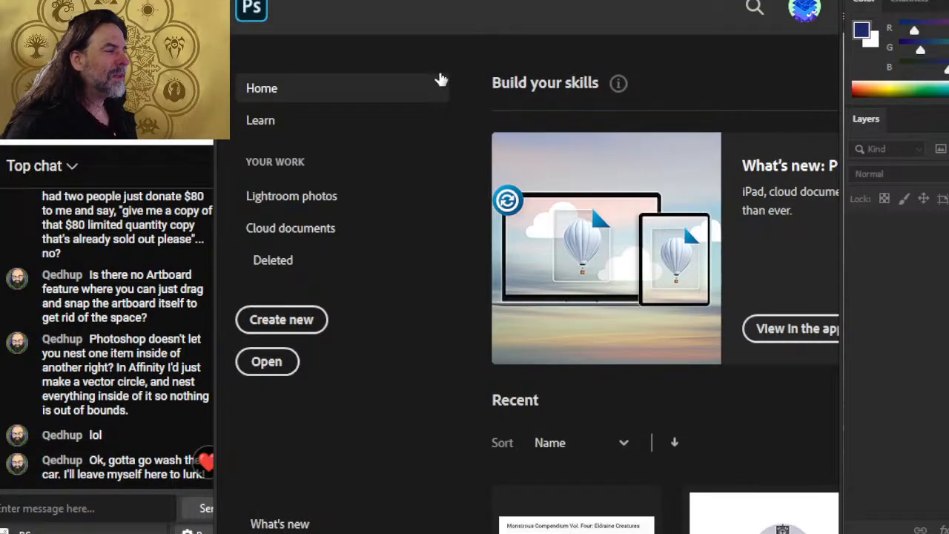
# Browse for a file to open and rename the kindori token file as kindori - air bubble token 2 x 2
pyautogui.click(256, 0)
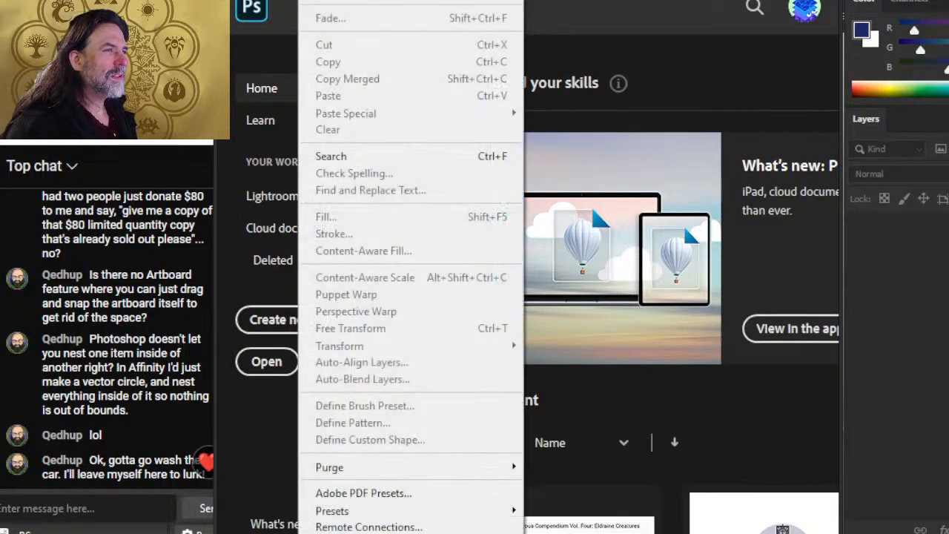
pyautogui.click(271, 3)
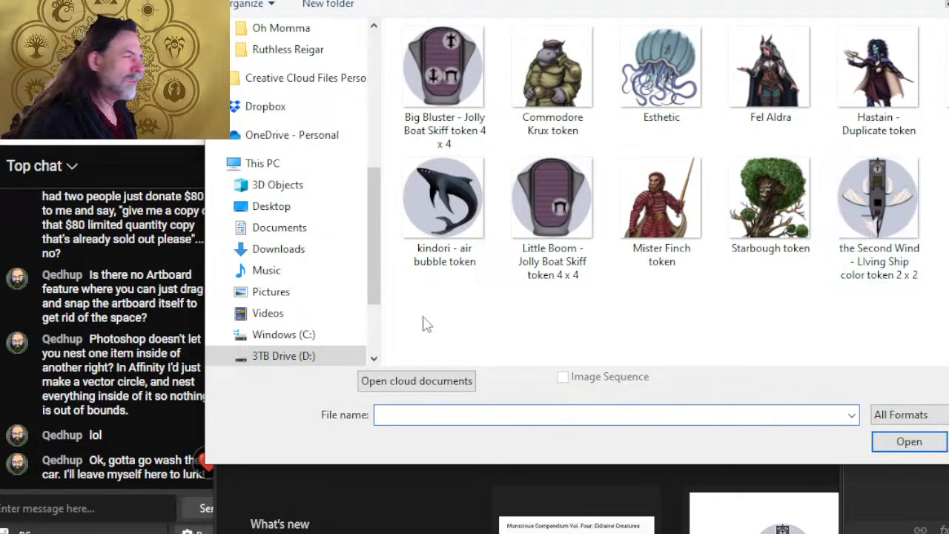
pyautogui.click(460, 267)
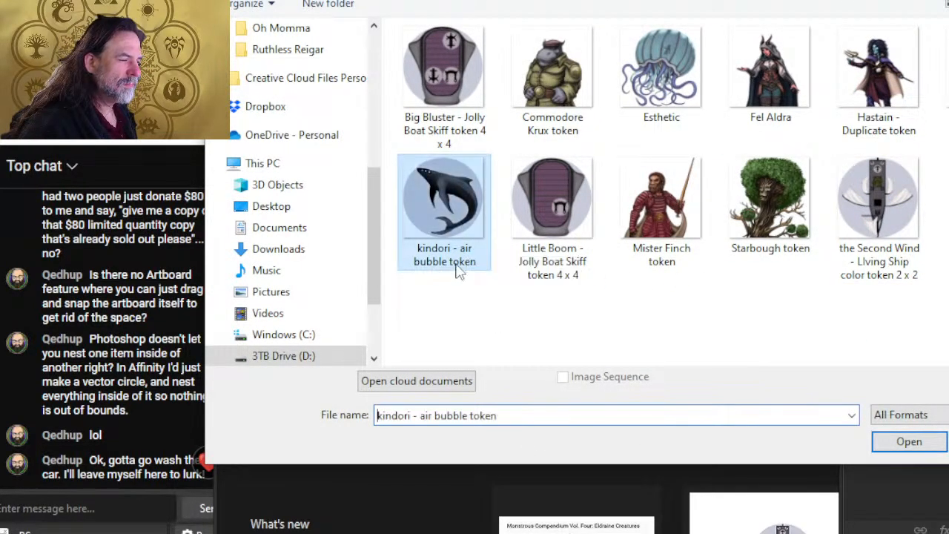
pyautogui.click(478, 267)
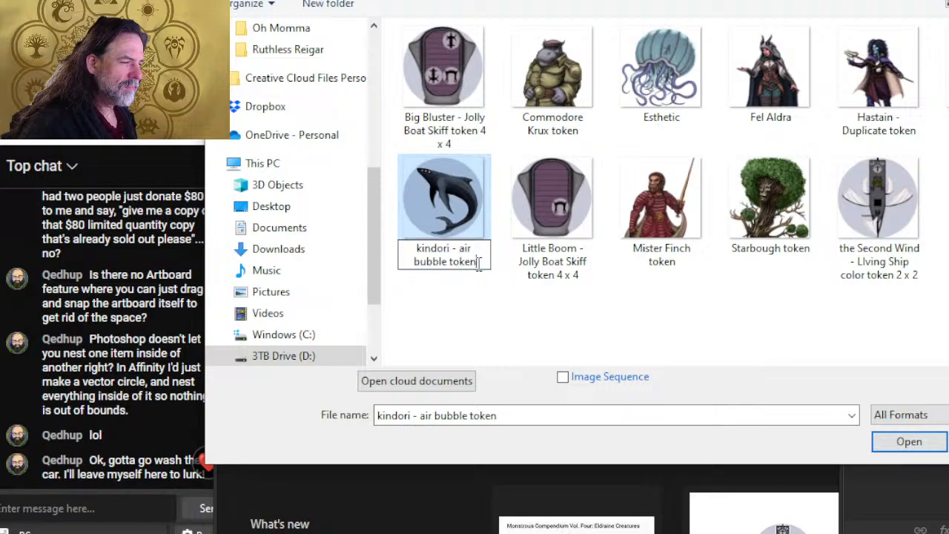
pyautogui.press('End')
pyautogui.write('x')
pyautogui.press('BackSpace')
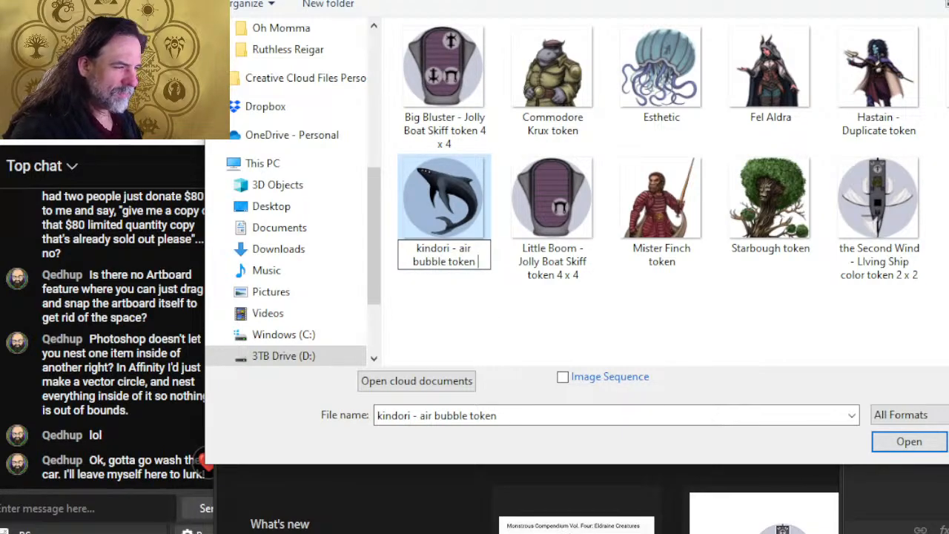
pyautogui.write('2 x 2')
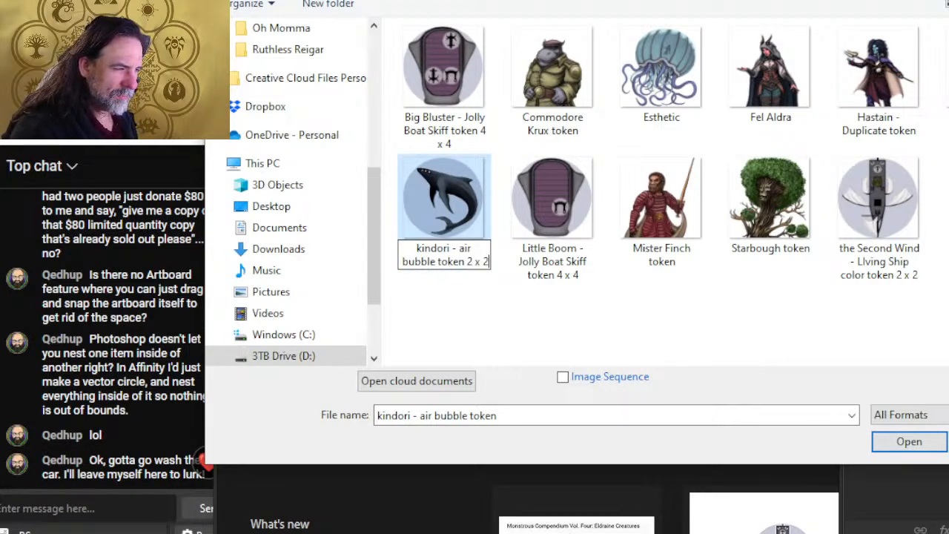
pyautogui.click(476, 317)
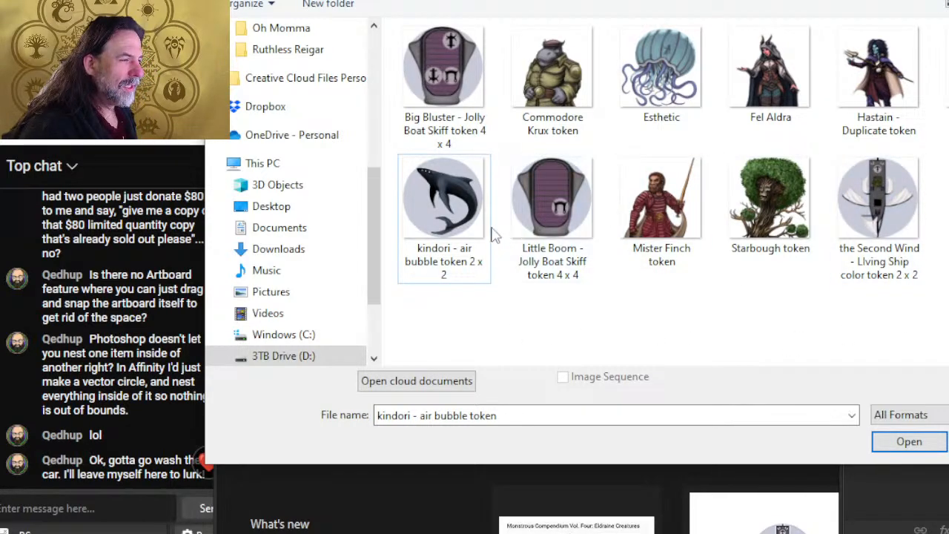
# Open the kindori - air bubble token 2 x 2 image and save a PNG copy named kindori - air bubble token 1 x 1
pyautogui.doubleClick(449, 211)
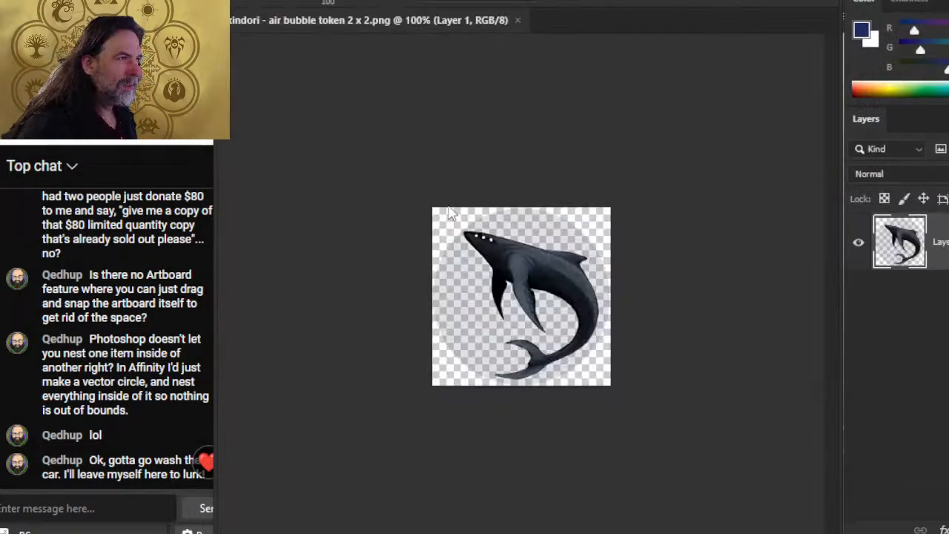
pyautogui.hotkey('alt', 'f')
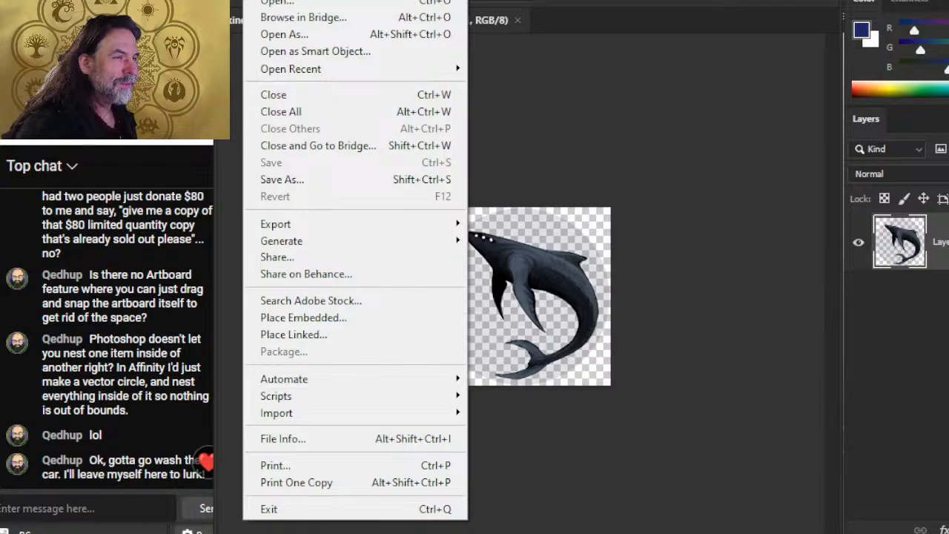
pyautogui.press('Right')
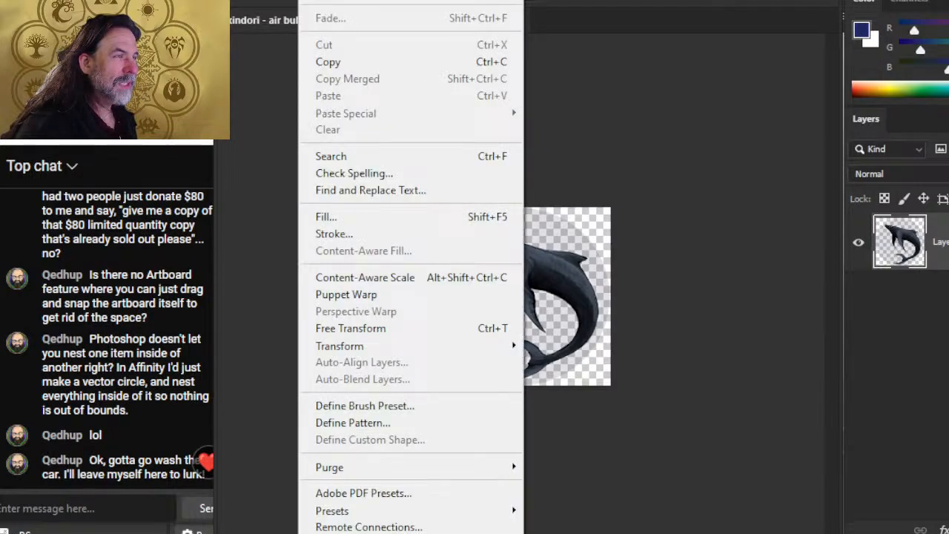
pyautogui.click(249, 57)
pyautogui.click(256, 1)
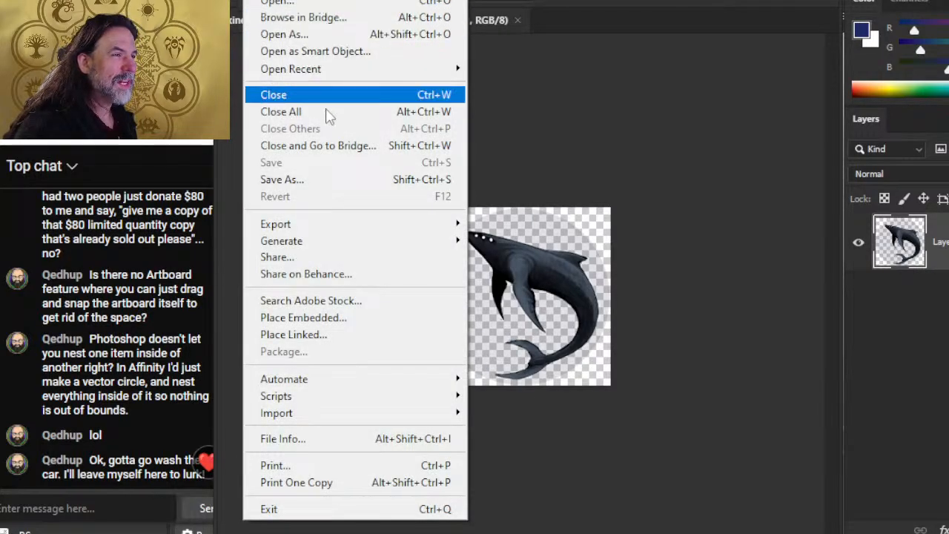
pyautogui.click(342, 178)
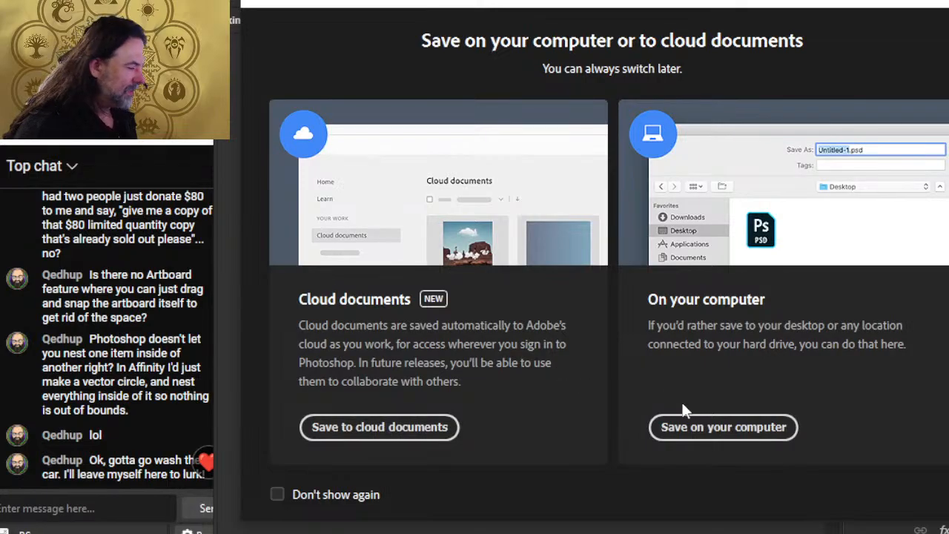
pyautogui.click(714, 432)
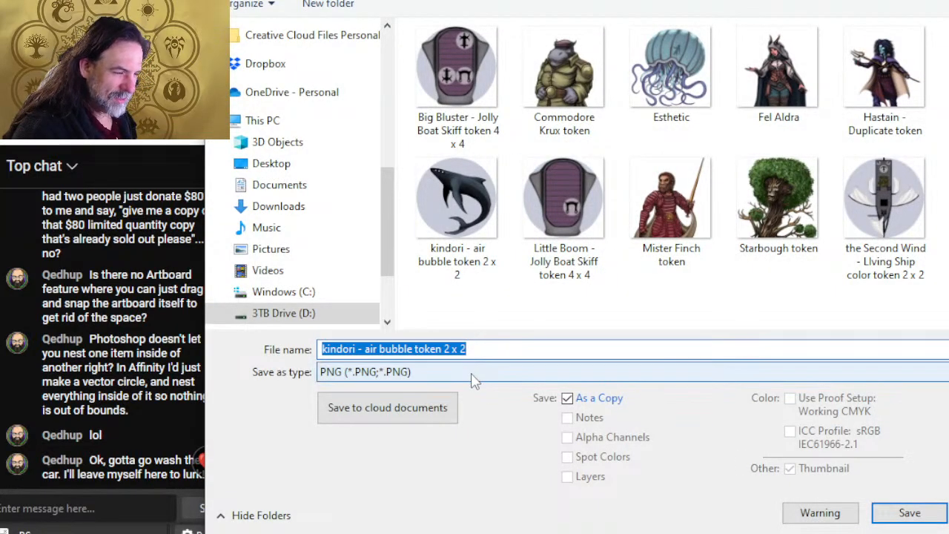
pyautogui.click(474, 349)
pyautogui.press('BackSpace')
pyautogui.write('1')
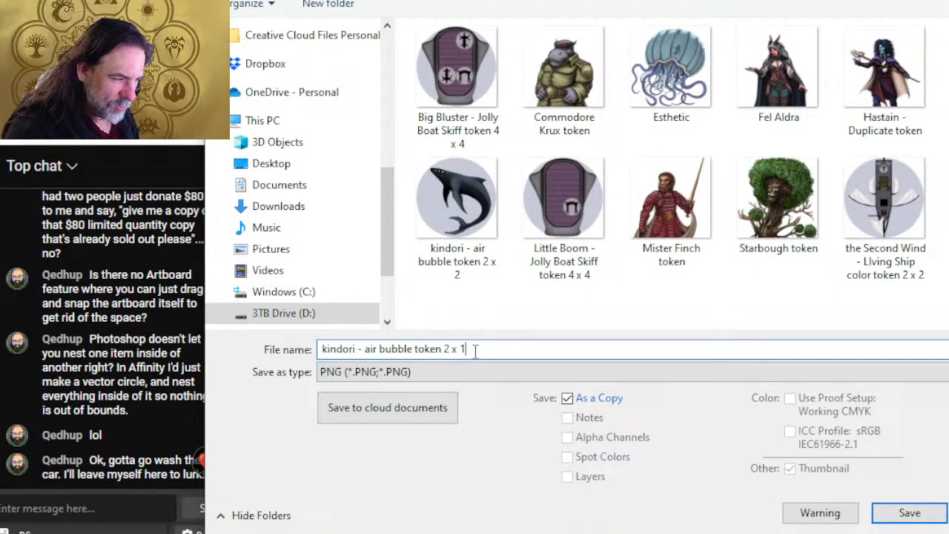
pyautogui.press('Return')
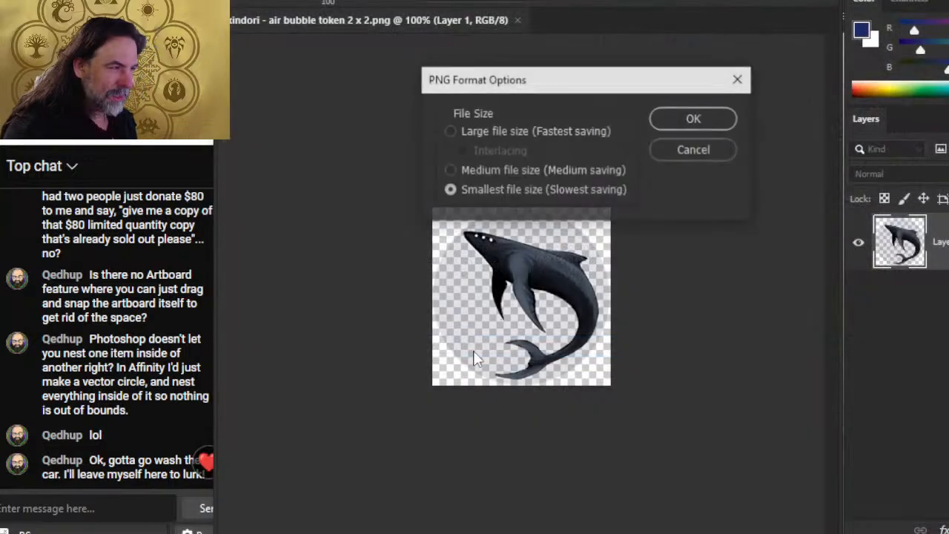
pyautogui.click(694, 120)
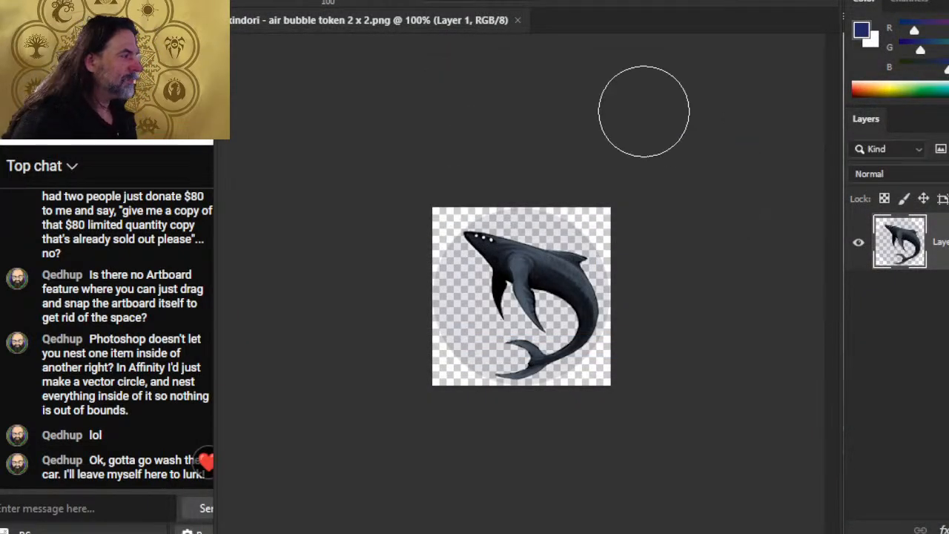
# Resize the open kindori token image to 100 x 100 px
pyautogui.click(286, 3)
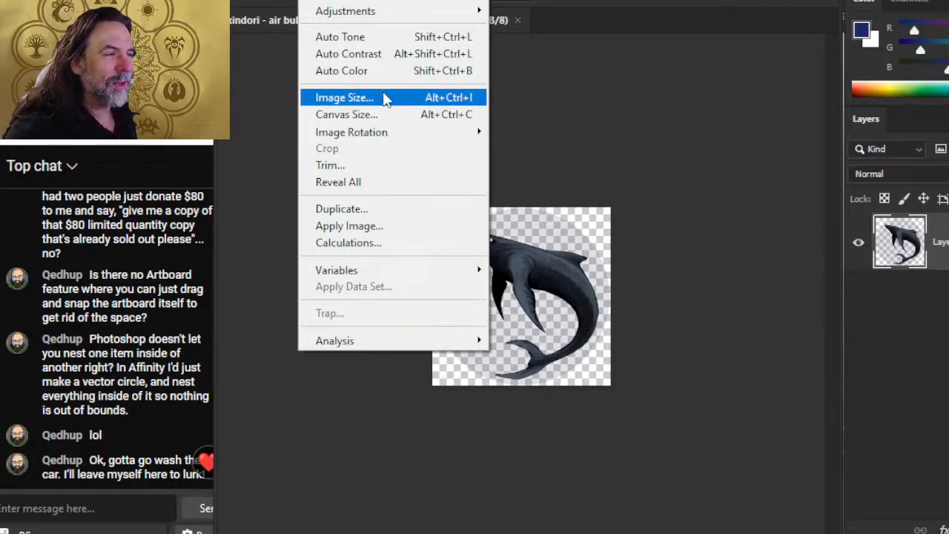
pyautogui.click(385, 99)
pyautogui.write('100')
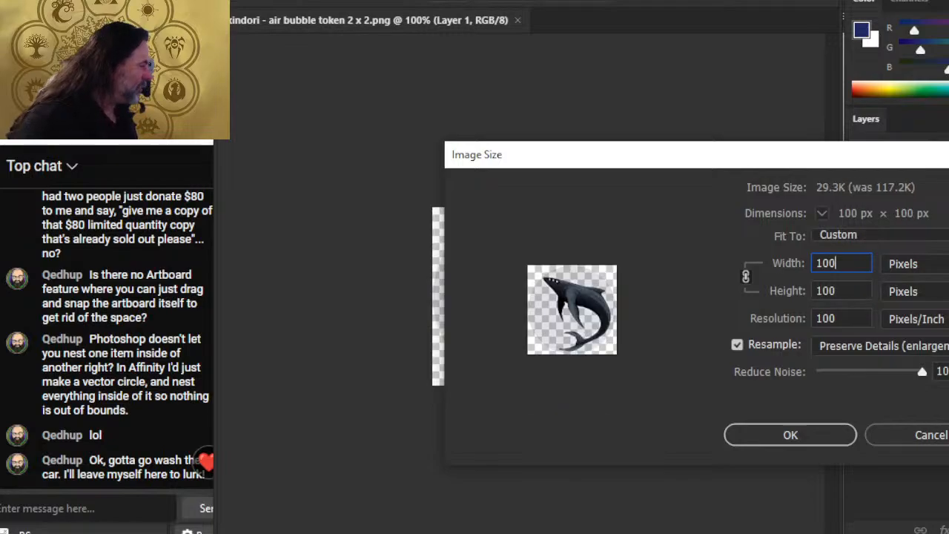
pyautogui.press('Return')
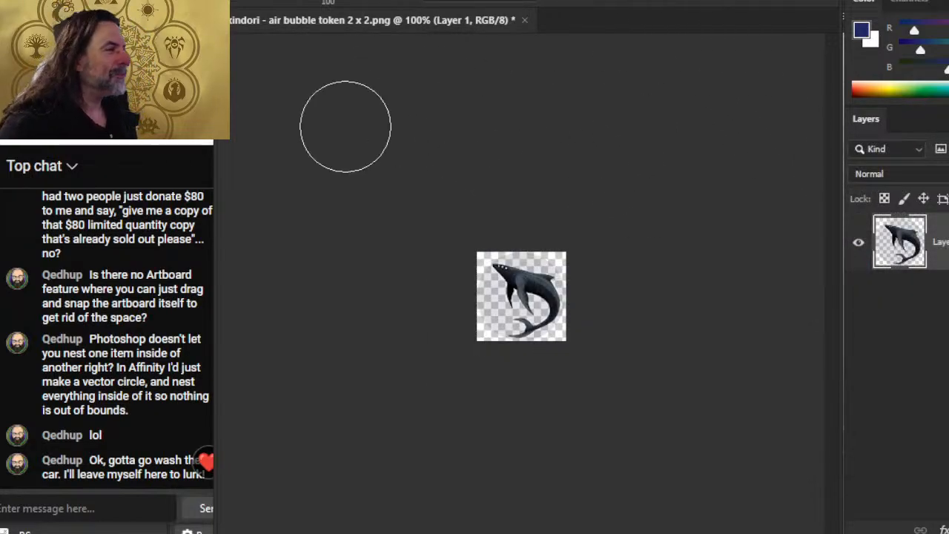
# Save the resized kindori image over the 1 x 1 PNG copy and close the 2 x 2 document without saving its changes
pyautogui.click(264, 1)
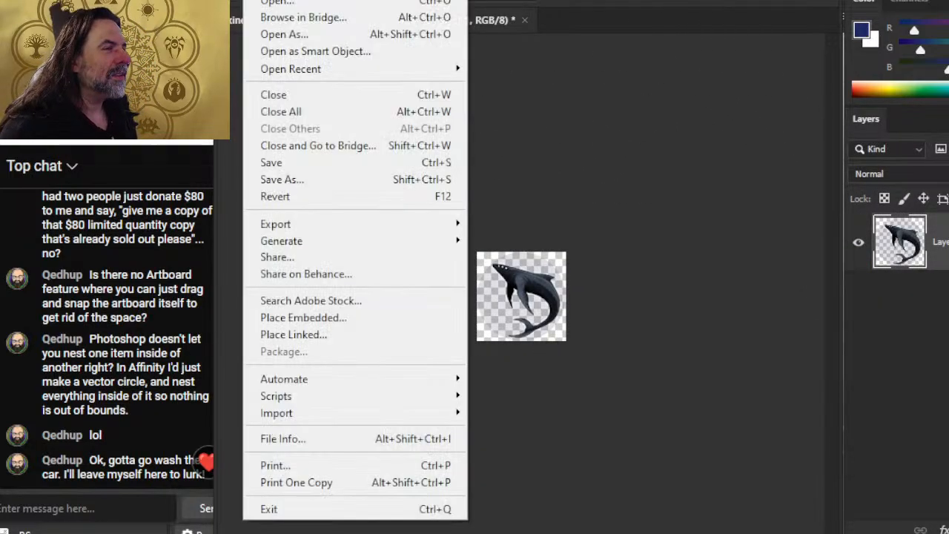
pyautogui.click(335, 180)
pyautogui.click(726, 436)
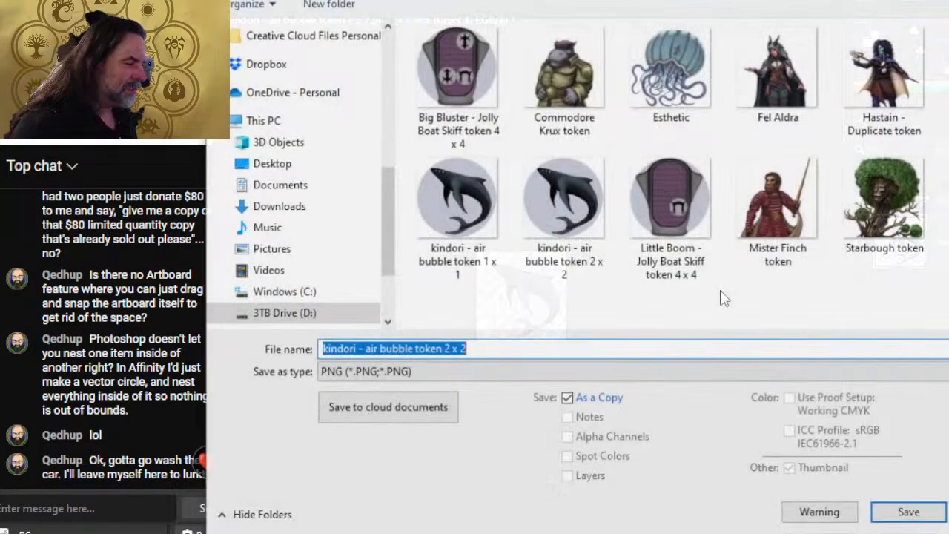
pyautogui.doubleClick(481, 272)
pyautogui.click(634, 268)
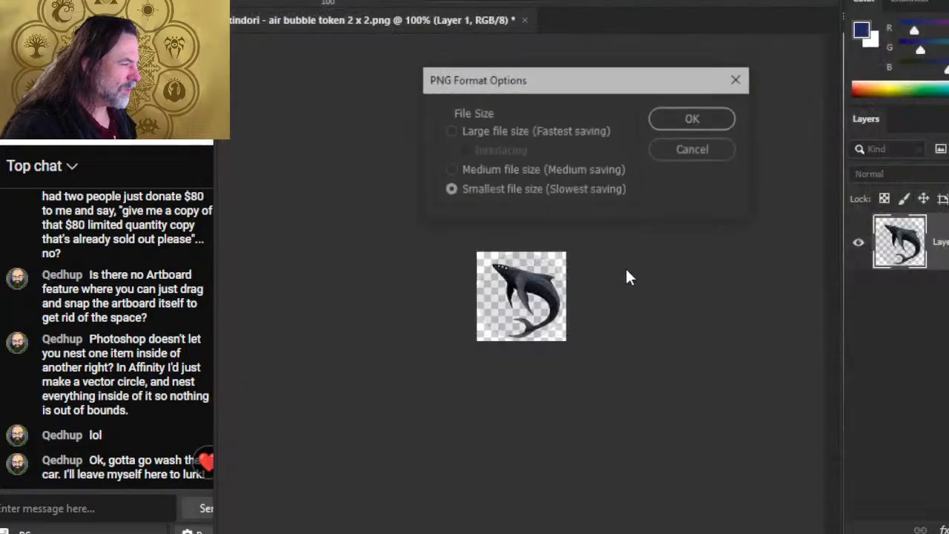
pyautogui.click(689, 119)
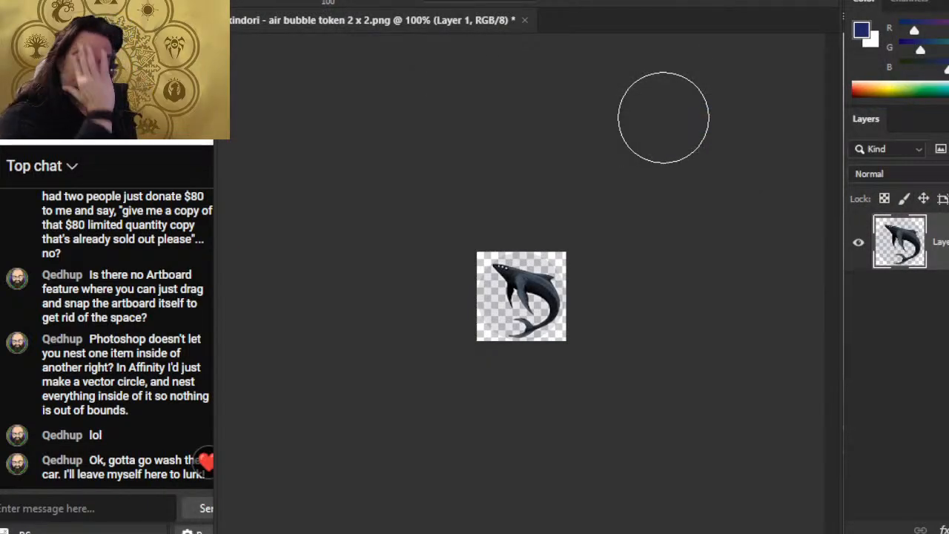
pyautogui.click(524, 20)
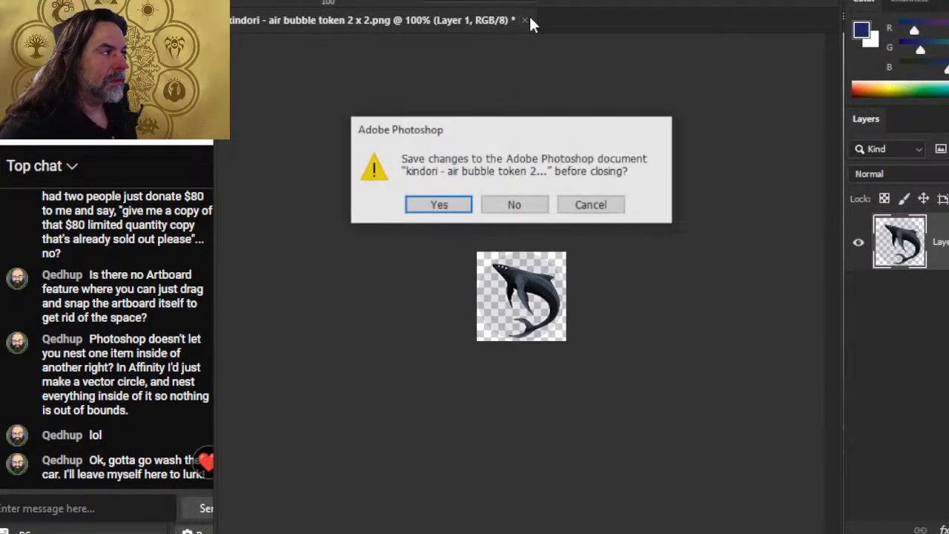
pyautogui.click(512, 210)
# Open the Mister Finch token image, resize it to 100 x 100 px, and save and close it
pyautogui.click(260, 0)
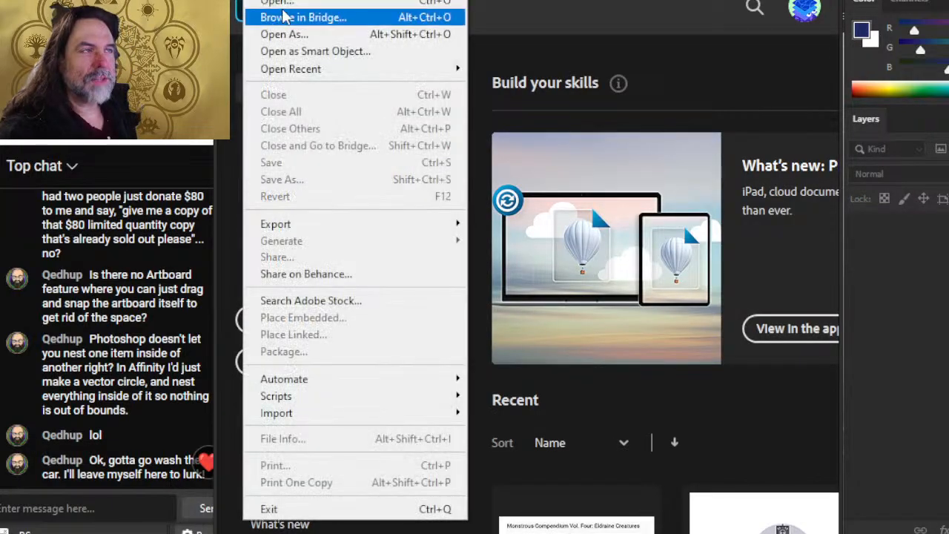
pyautogui.click(281, 3)
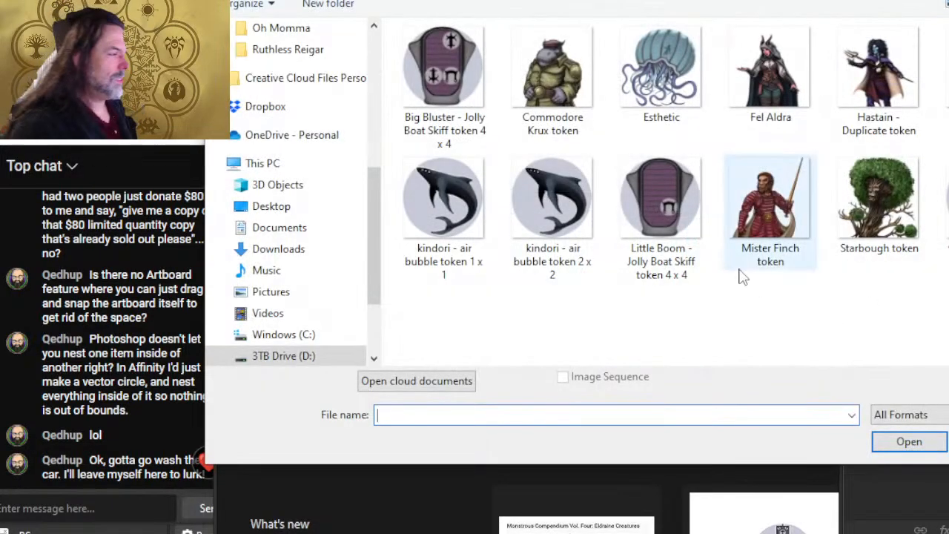
pyautogui.doubleClick(768, 215)
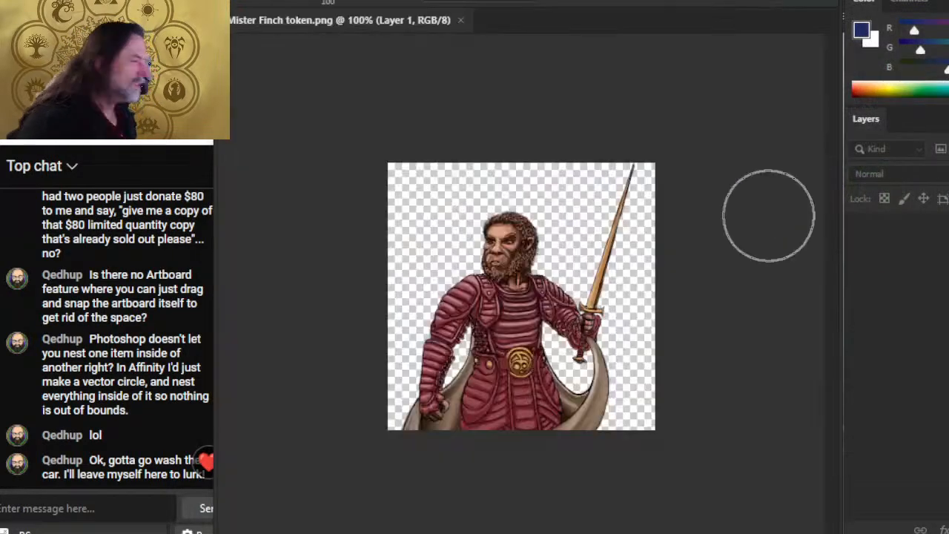
pyautogui.click(313, 1)
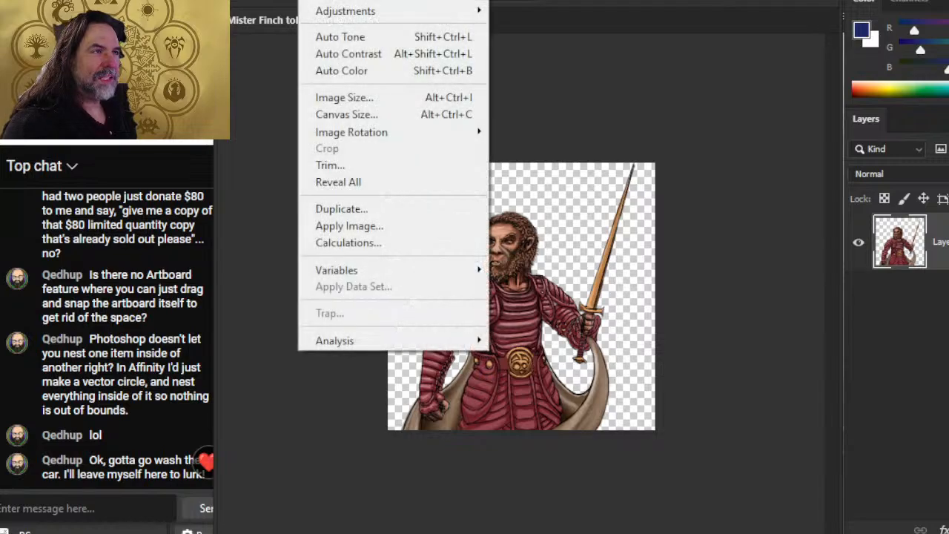
pyautogui.click(364, 97)
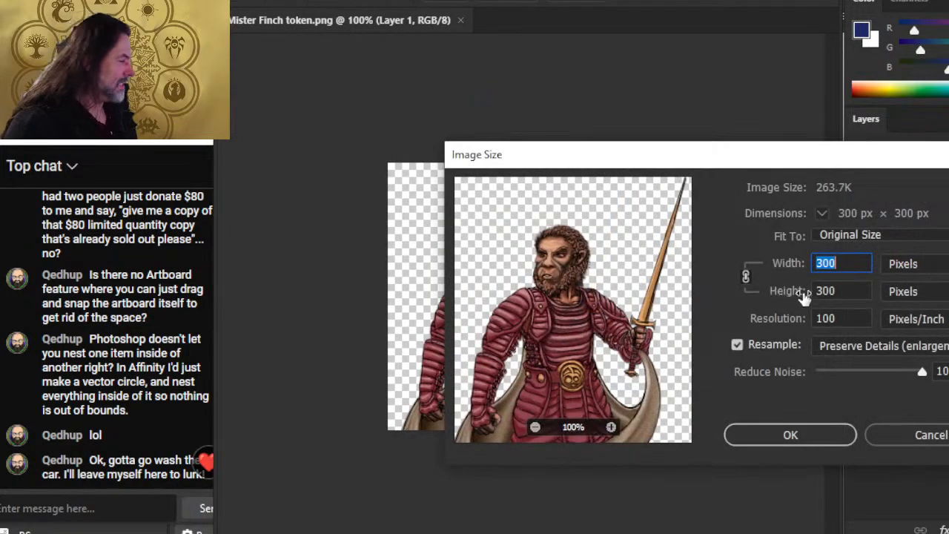
pyautogui.write('100')
pyautogui.press('Return')
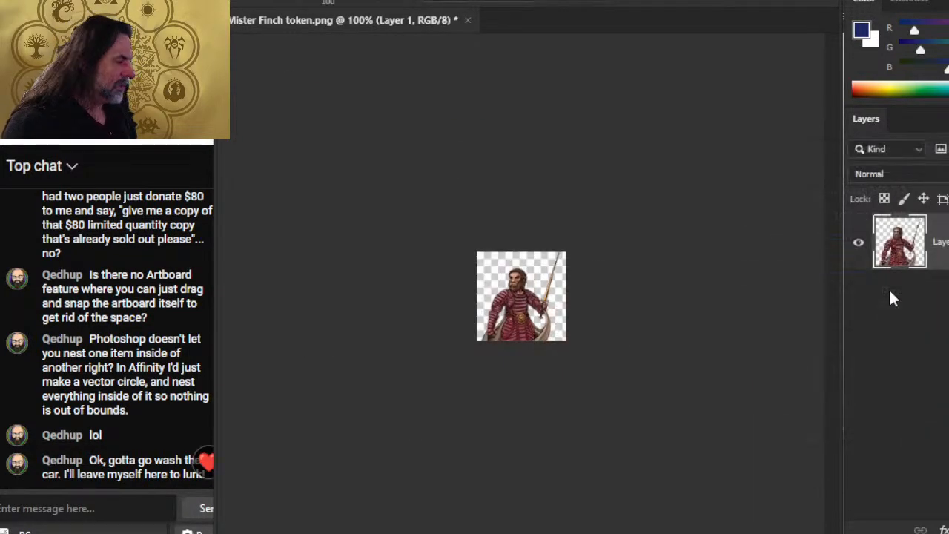
pyautogui.click(459, 21)
# Open the Starbough token image, resize it to 100 x 100 px, and save and close it
pyautogui.click(252, 1)
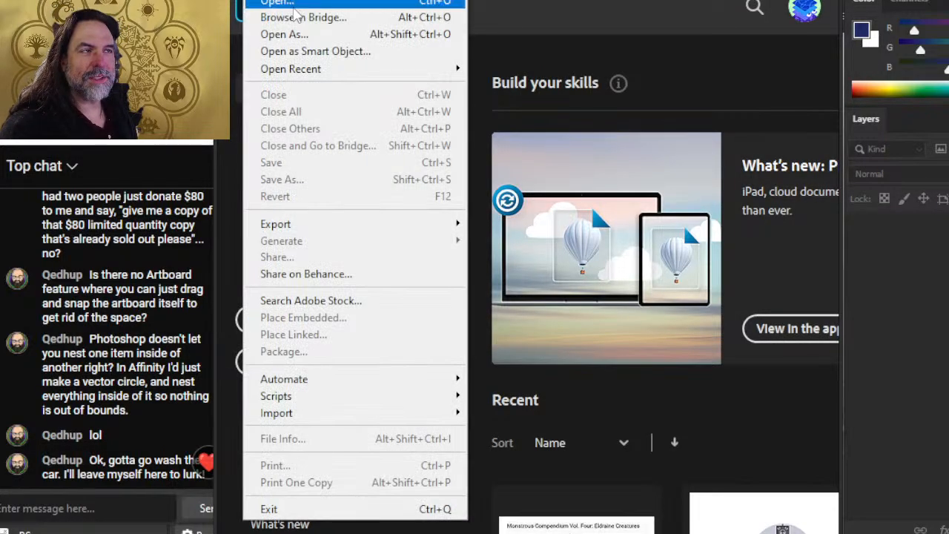
pyautogui.click(292, 6)
pyautogui.doubleClick(859, 234)
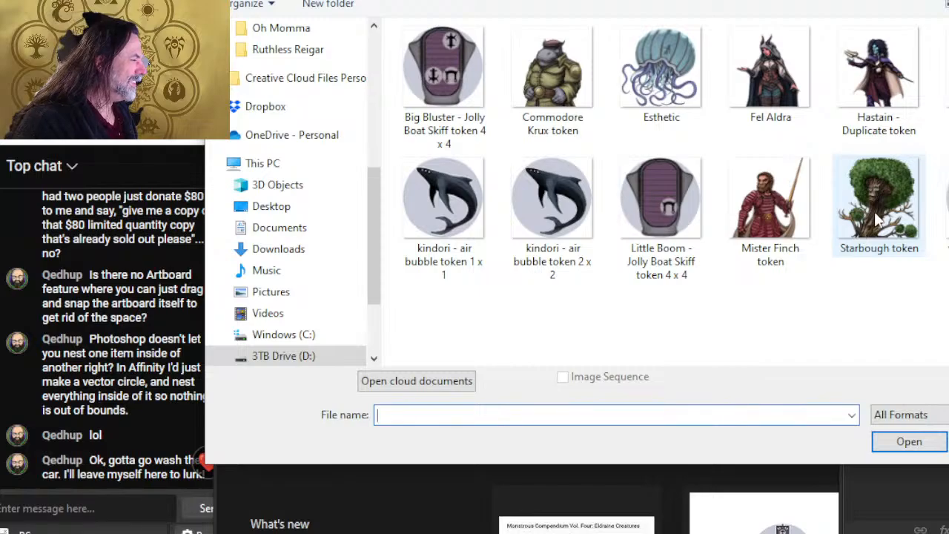
pyautogui.click(327, 4)
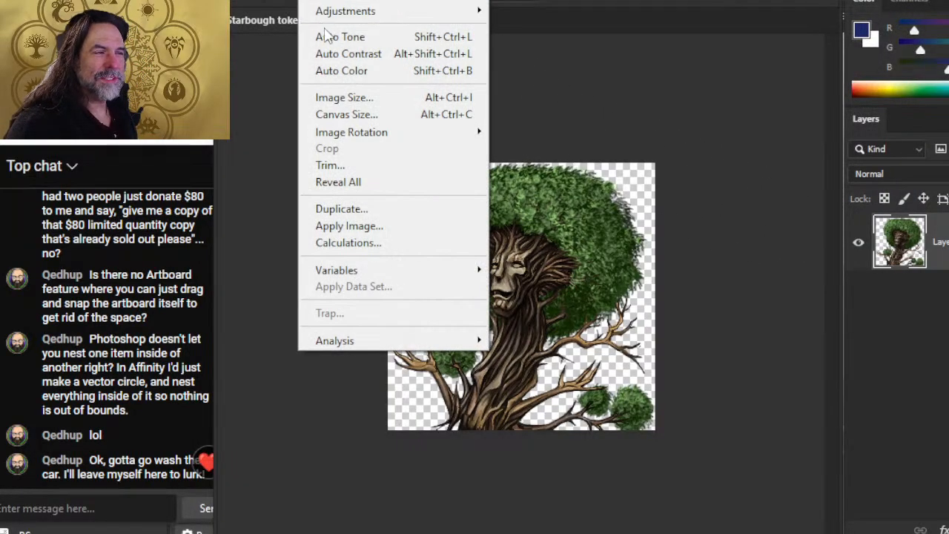
pyautogui.click(340, 97)
pyautogui.write('100')
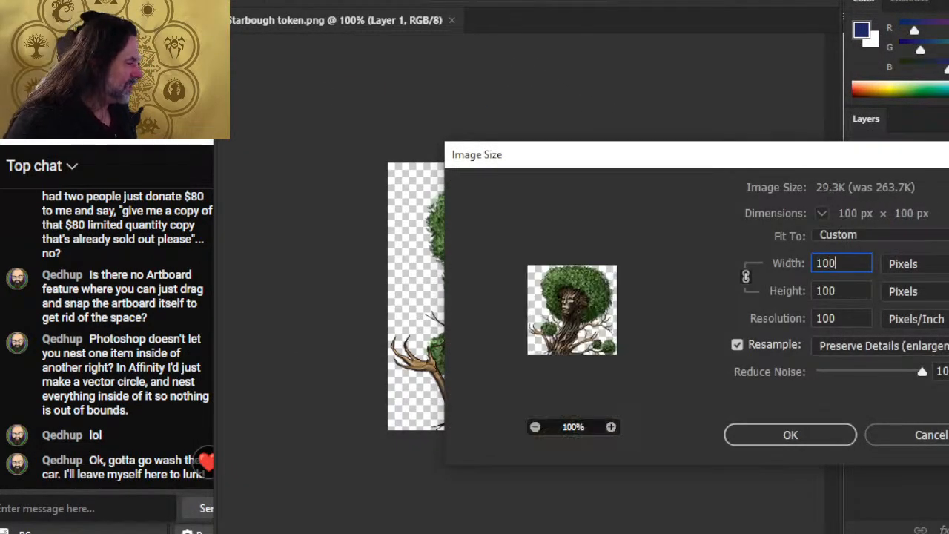
pyautogui.press('Return')
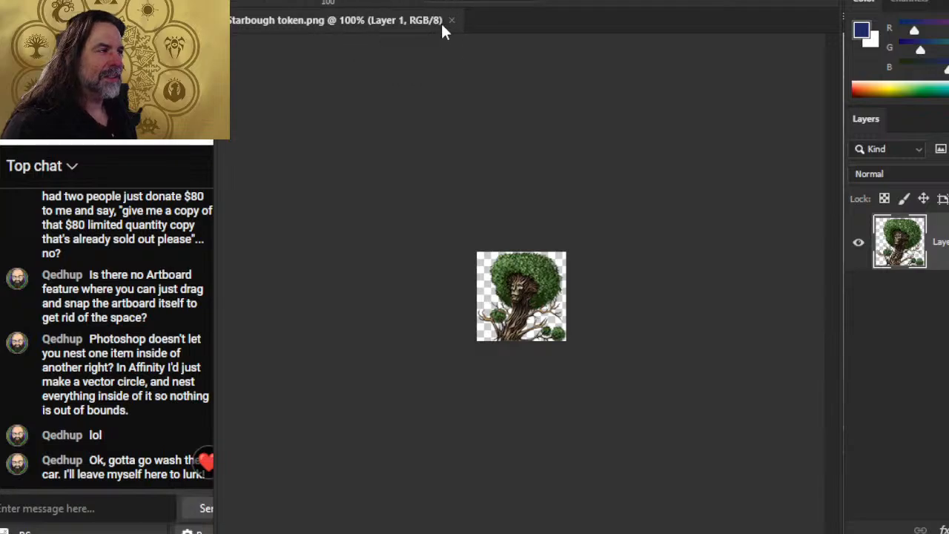
pyautogui.click(450, 20)
# Open the Esthetic token image and add a new blank layer
pyautogui.click(256, 0)
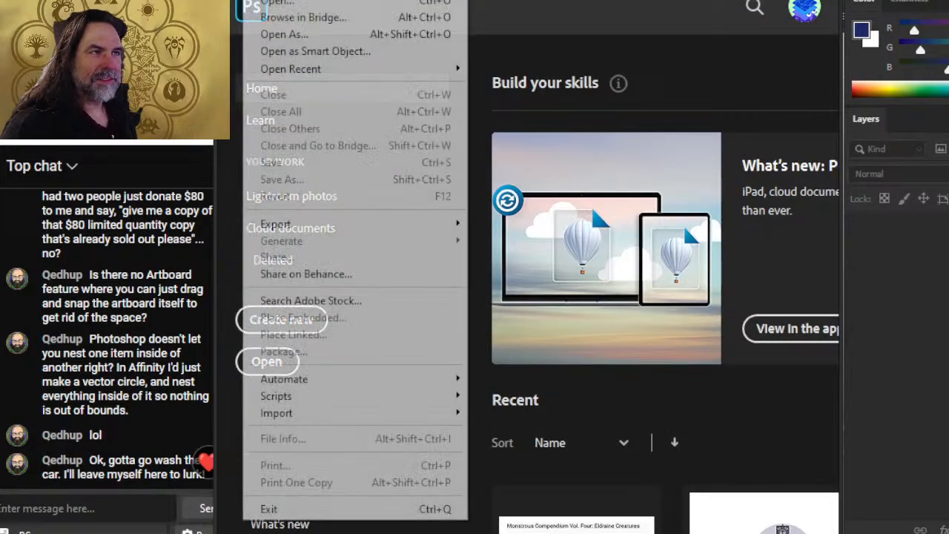
pyautogui.click(278, 3)
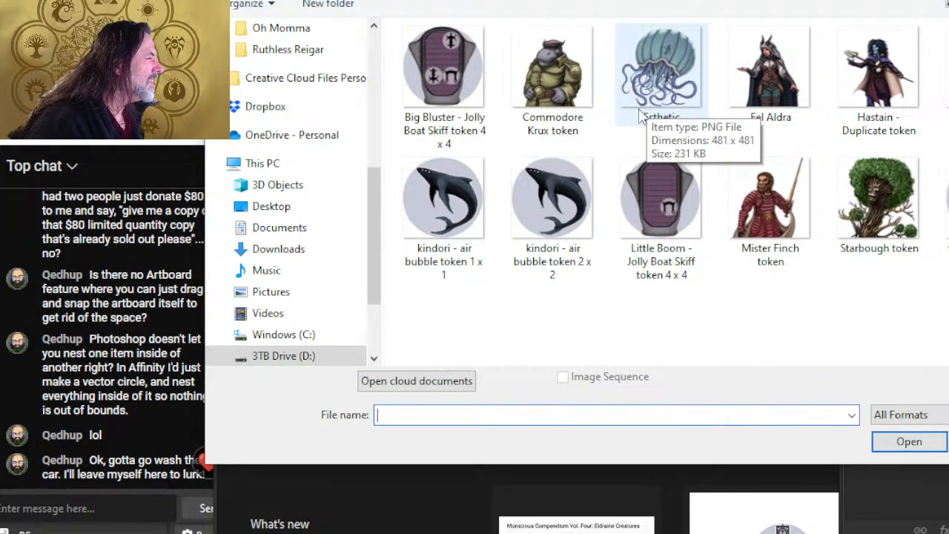
pyautogui.doubleClick(671, 101)
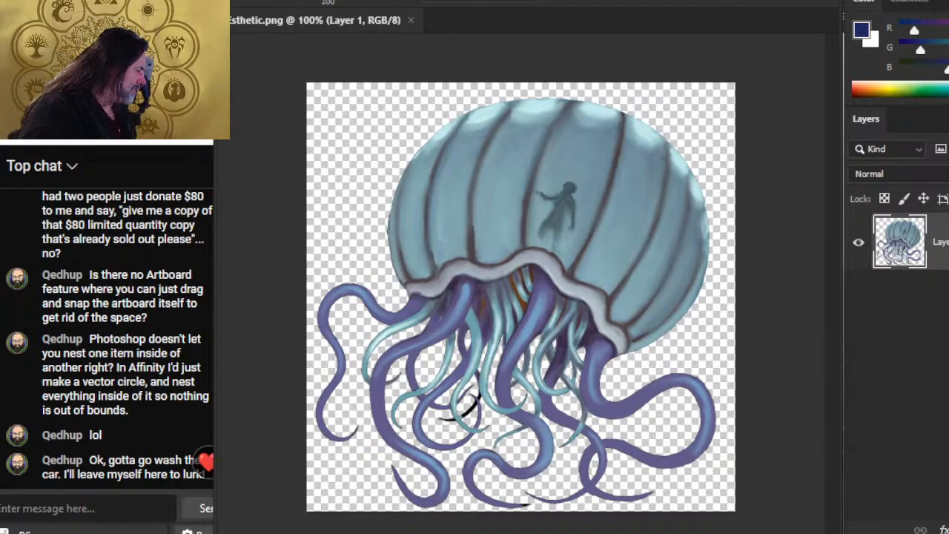
pyautogui.hotkey('ctrl', 'shift', 'alt', 'n')
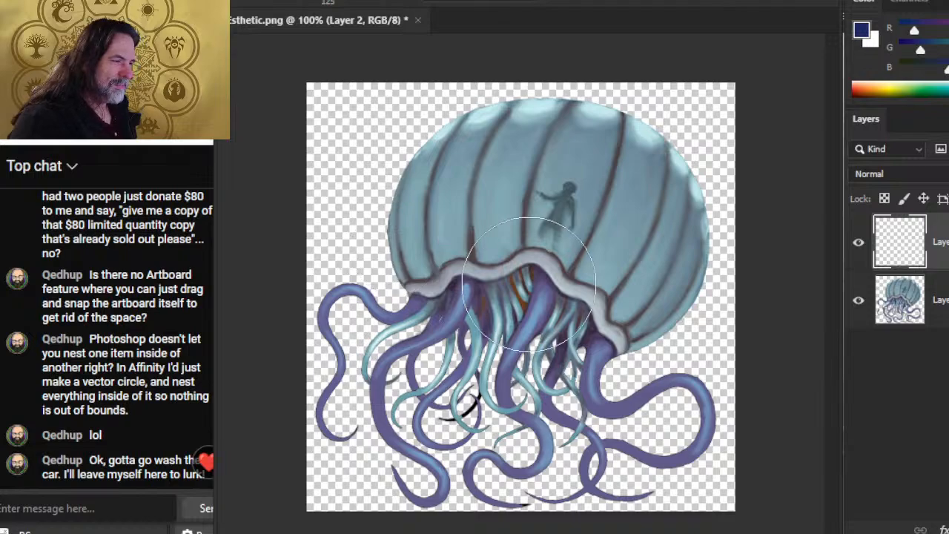
# Set the brush size to 250 px and resize the Esthetic image to 100 x 100 px
pyautogui.rightClick(531, 280)
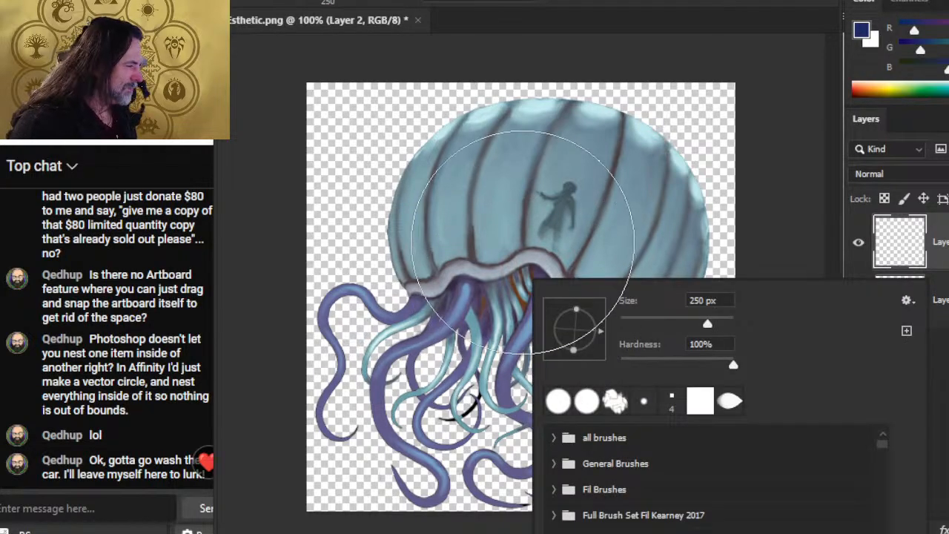
pyautogui.press('Escape')
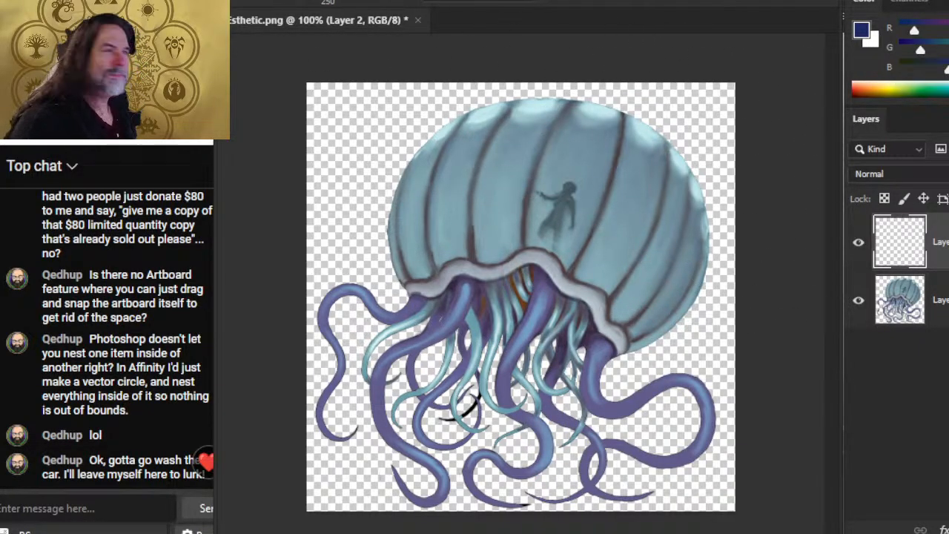
pyautogui.hotkey('alt', 'i')
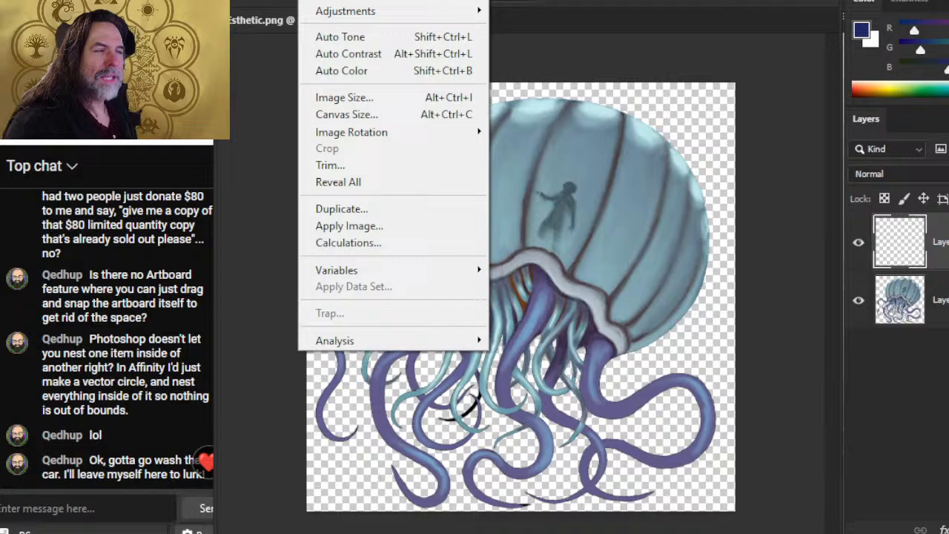
pyautogui.click(332, 93)
pyautogui.write('100')
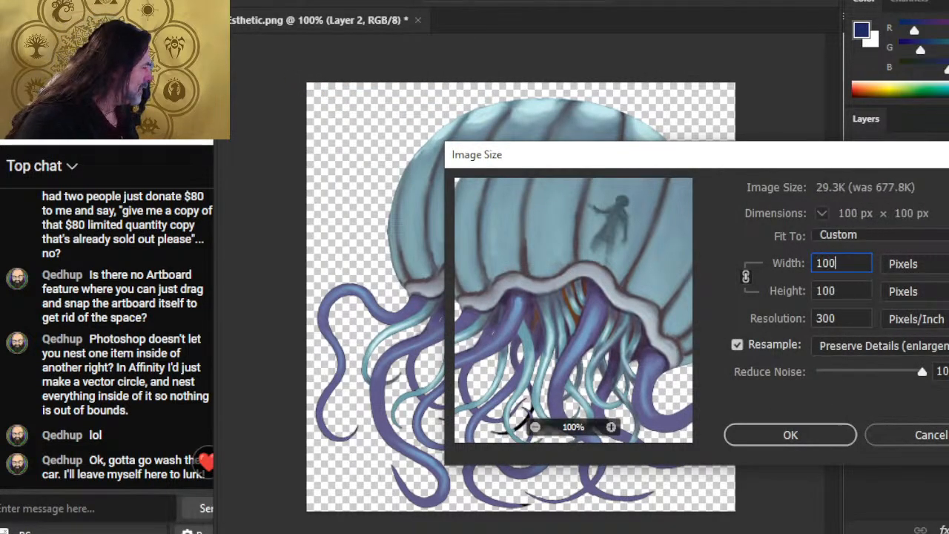
pyautogui.press('Return')
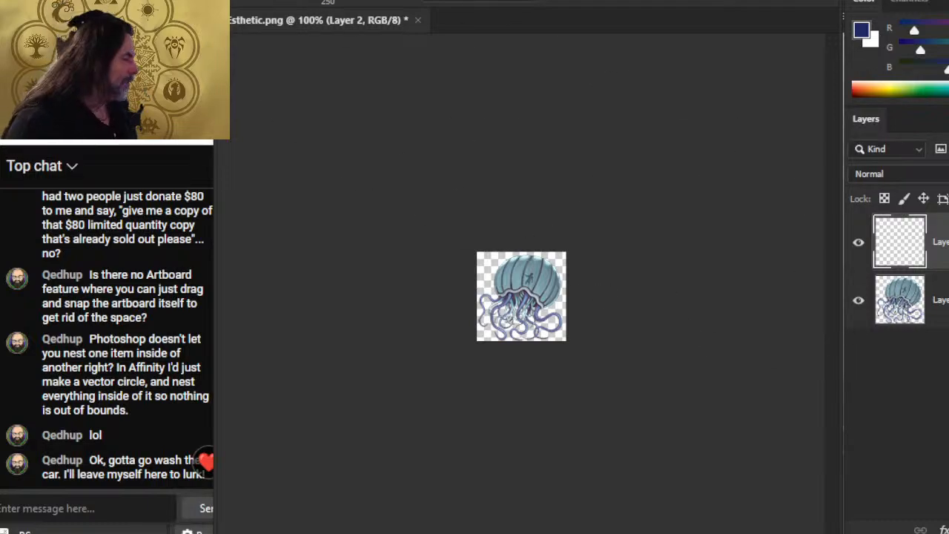
# Set the brush size to 100 px and stamp a dark blue circle centred on the blank layer
pyautogui.rightClick(531, 285)
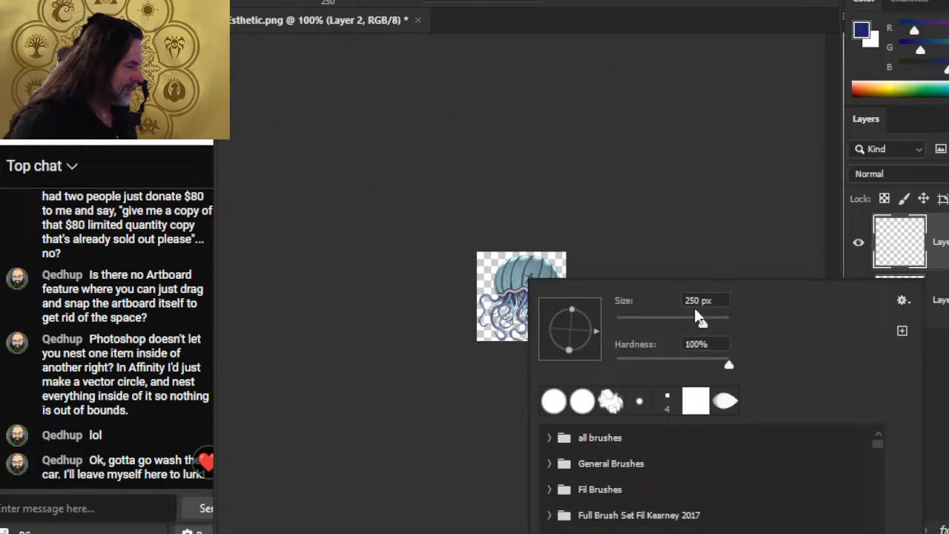
pyautogui.click(708, 300)
pyautogui.write('100')
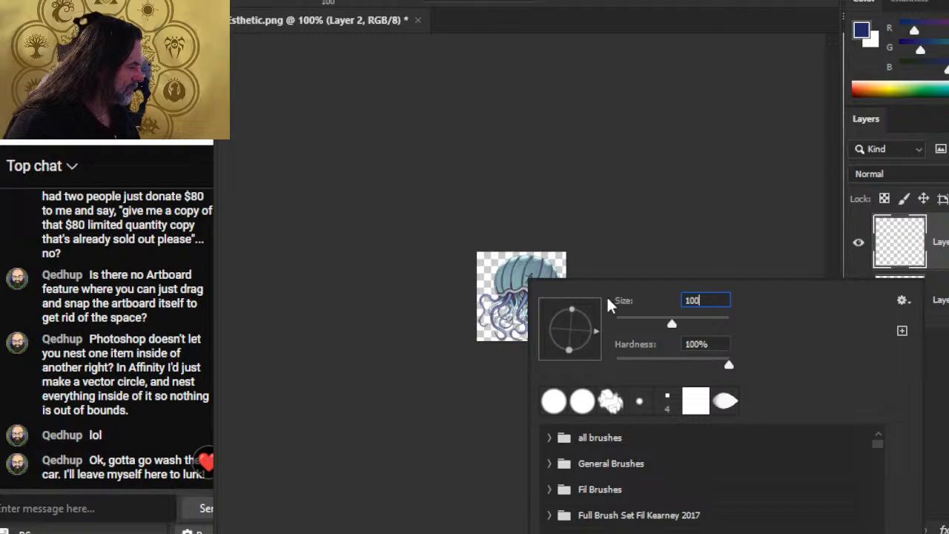
pyautogui.press('Return')
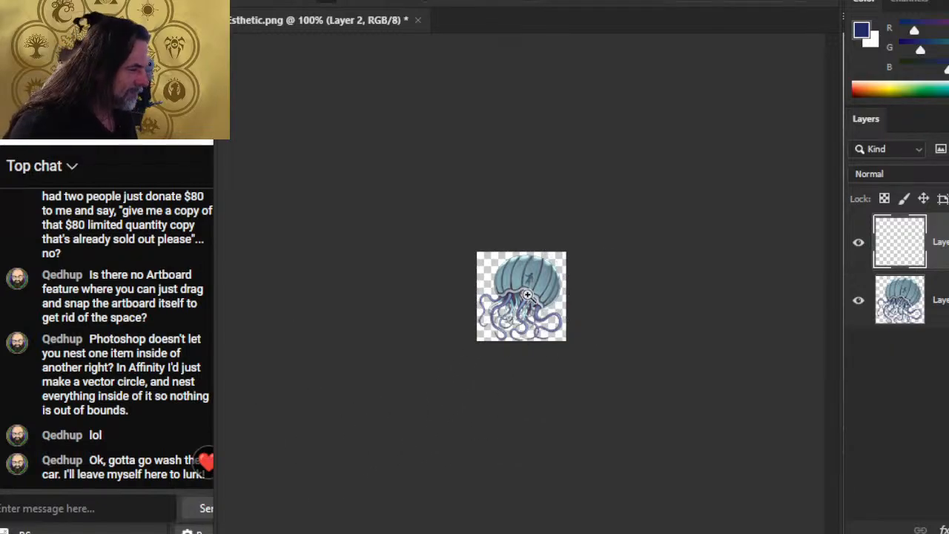
pyautogui.moveTo(511, 291); pyautogui.dragTo(568, 313)
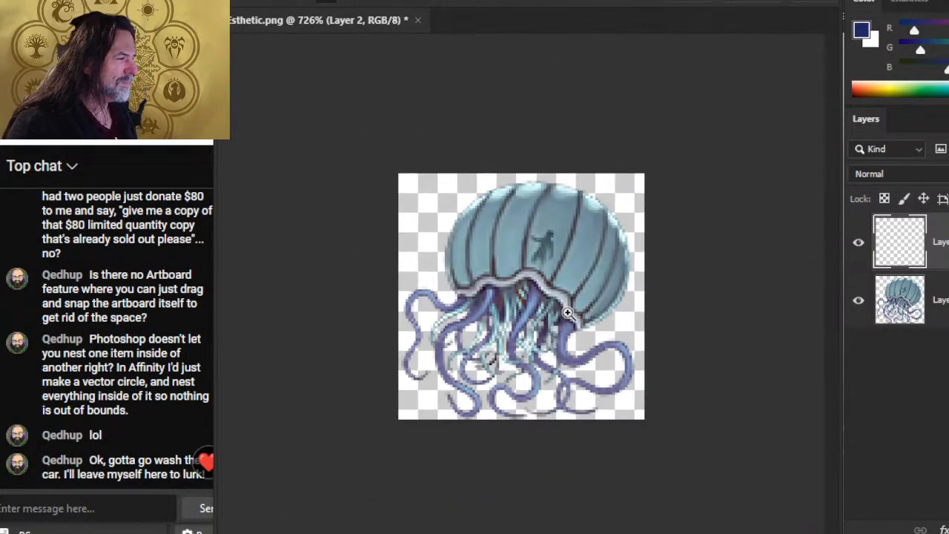
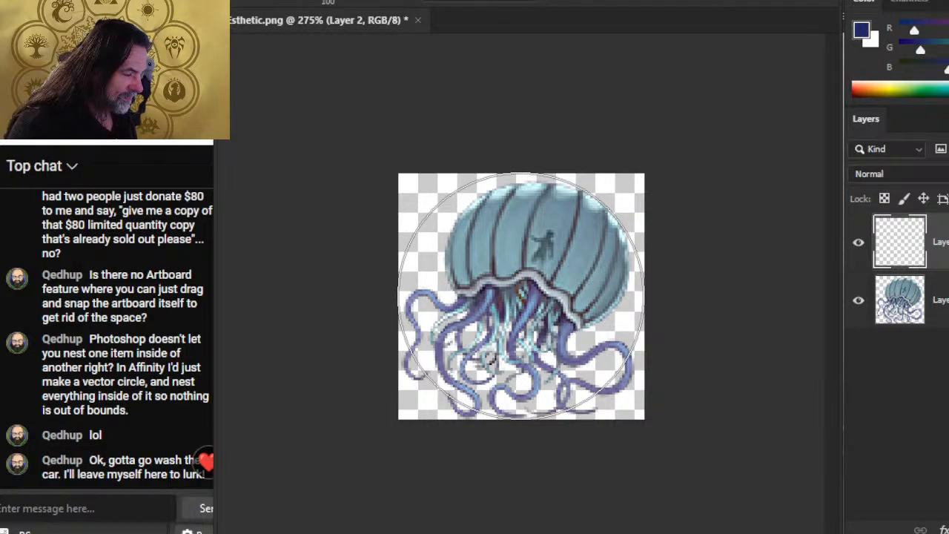
pyautogui.click(521, 297)
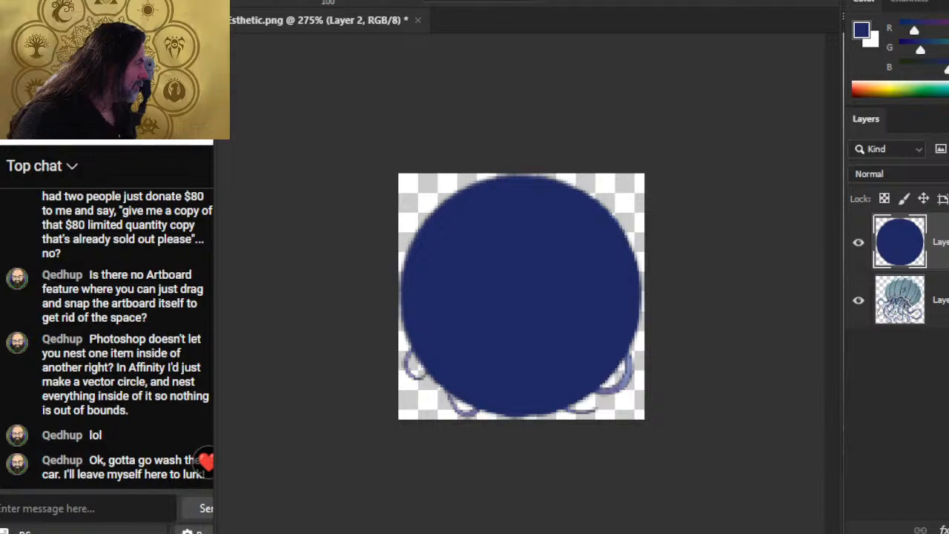
# Lower the circle layer's opacity to a faint tint and place the jellyfish layer above it
pyautogui.press('1')
pyautogui.press('0')
pyautogui.press('5')
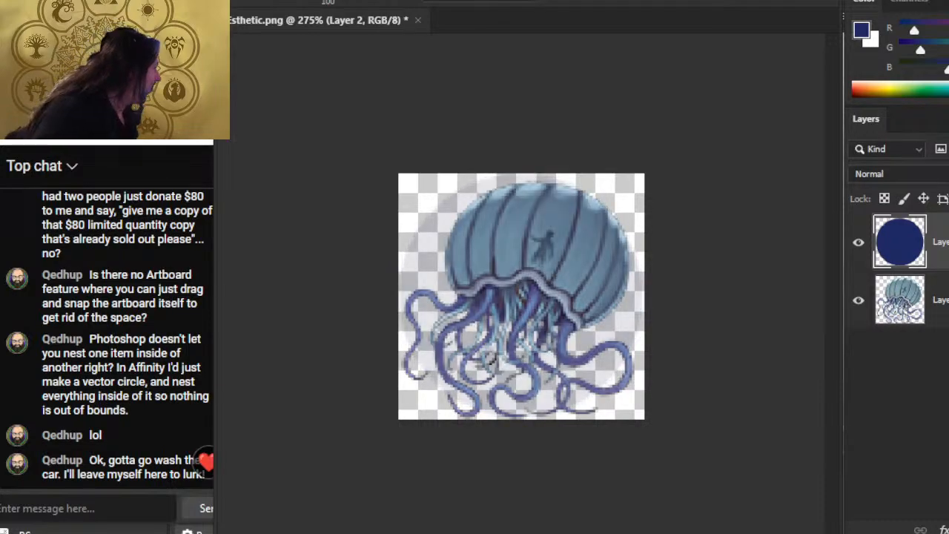
pyautogui.moveTo(899, 299); pyautogui.dragTo(899, 230)
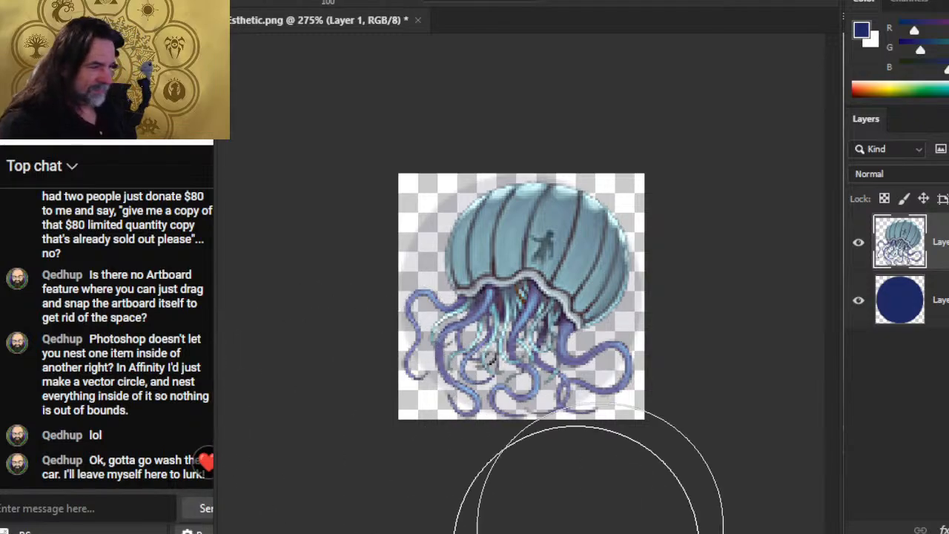
# Check the faint circle behind the jellyfish and undo the layer reordering, circle and 100 px resize
pyautogui.press('z')
pyautogui.moveTo(640, 381)
pyautogui.mouseDown()
pyautogui.moveTo(596, 382)
pyautogui.moveTo(600, 360)
pyautogui.mouseUp()
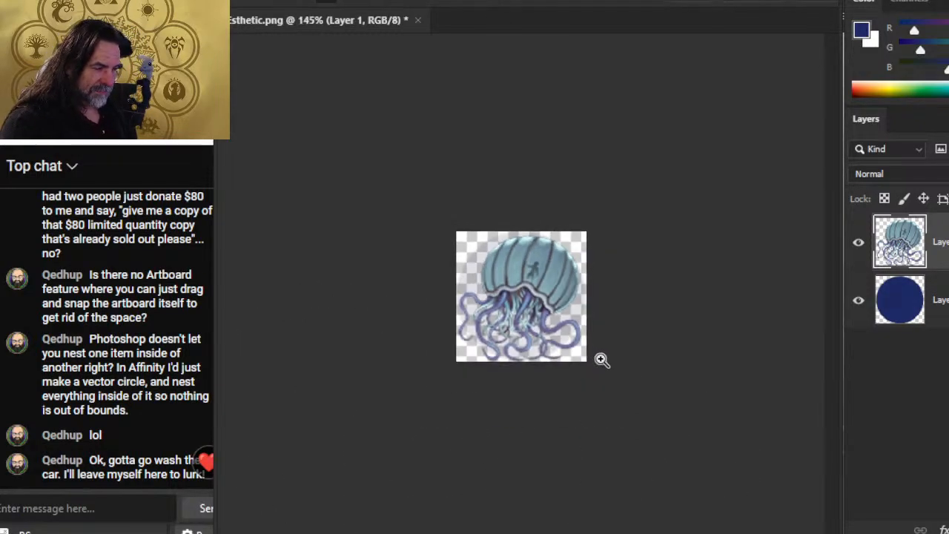
pyautogui.moveTo(547, 294); pyautogui.dragTo(528, 332)
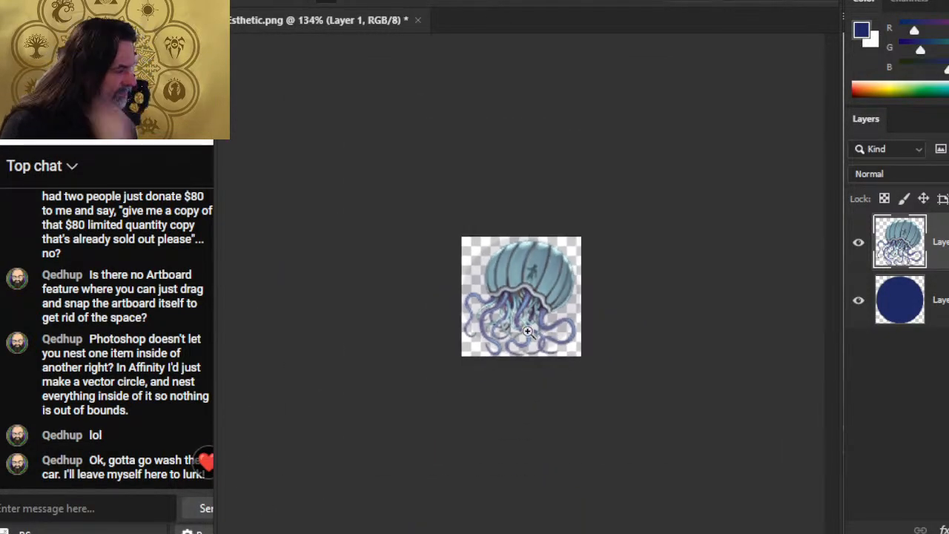
pyautogui.moveTo(566, 273); pyautogui.dragTo(608, 286)
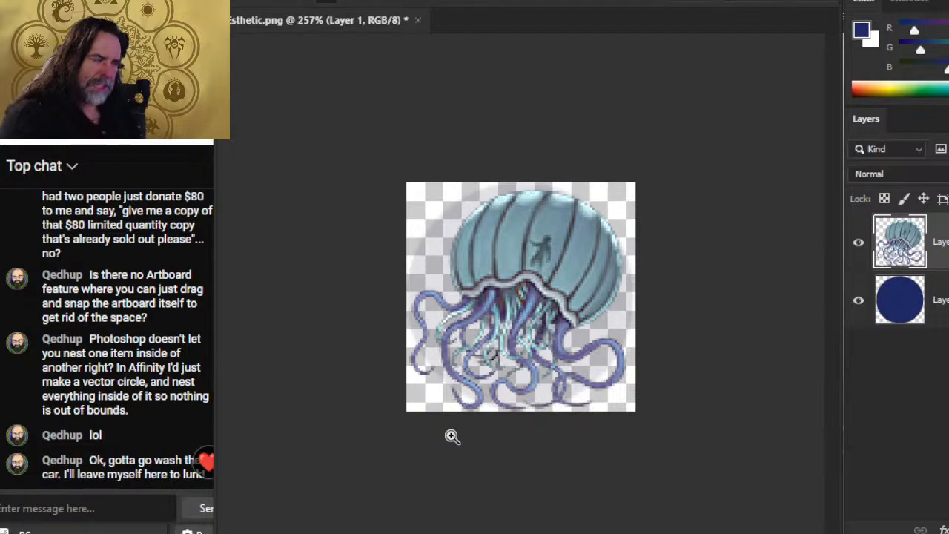
pyautogui.hotkey('ctrl', 'z')
pyautogui.hotkey('ctrl', 'z')
pyautogui.hotkey('ctrl', 'z')
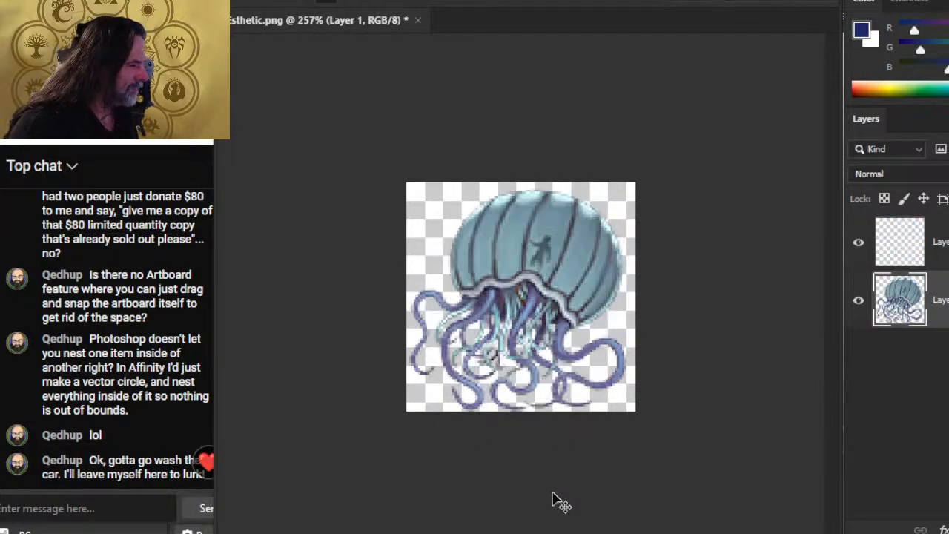
pyautogui.hotkey('ctrl', 'z')
pyautogui.hotkey('ctrl', '0')
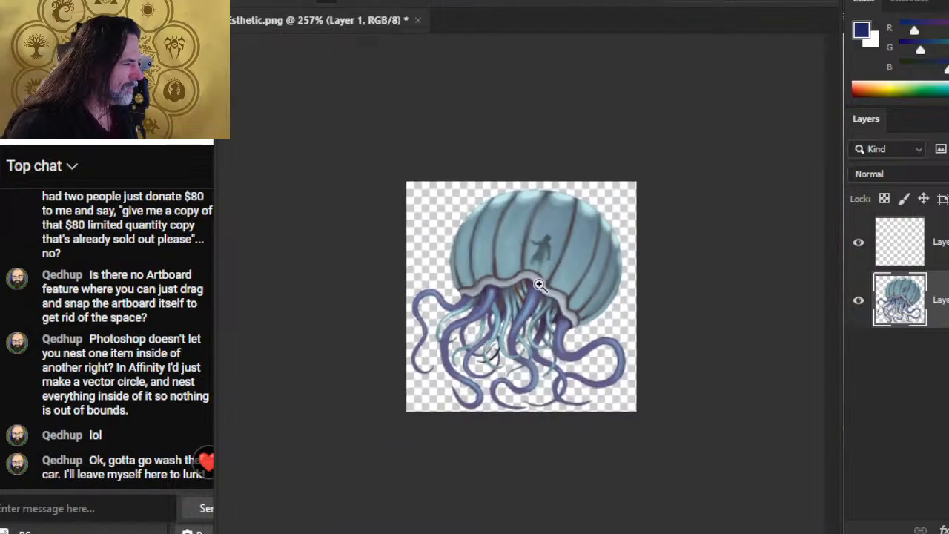
# Resize the Esthetic image to 300 x 300 px
pyautogui.rightClick(449, 285)
pyautogui.click(666, 284)
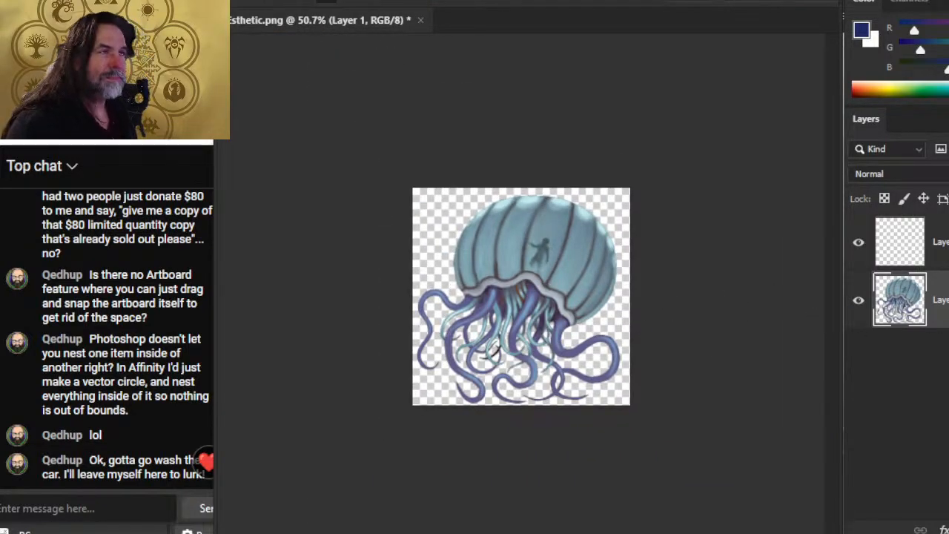
pyautogui.click(314, 1)
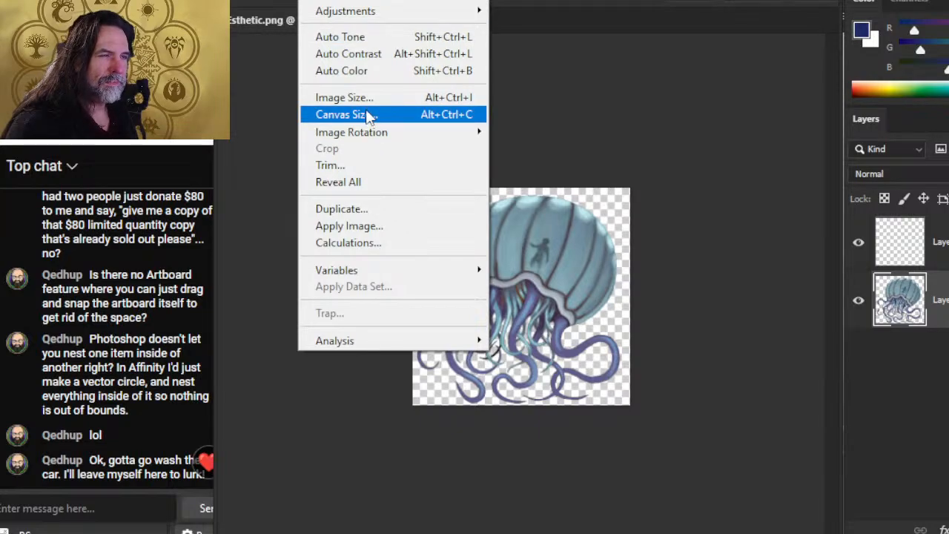
pyautogui.click(347, 97)
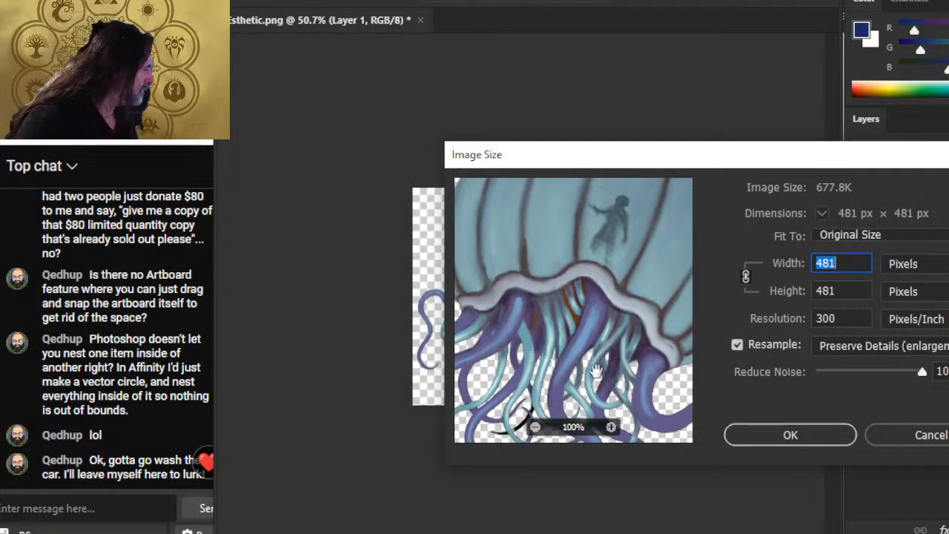
pyautogui.write('300')
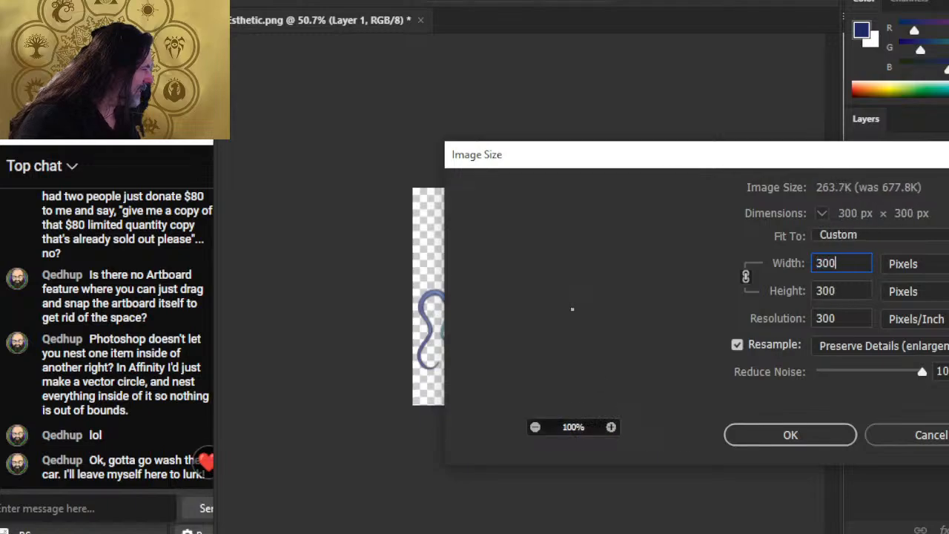
pyautogui.press('Return')
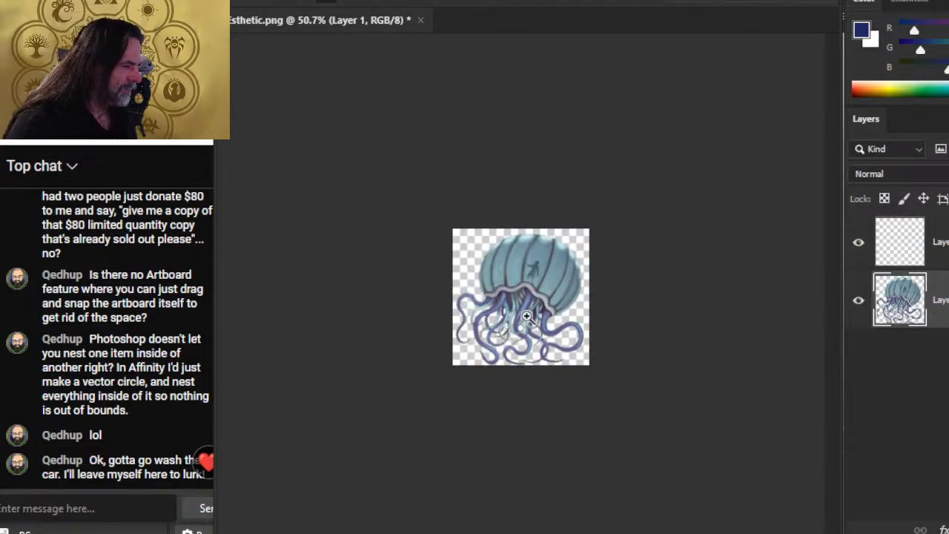
# Set the brush size to 300 px and stamp a dark blue circle centred on the jellyfish layer
pyautogui.press('b')
pyautogui.rightClick(510, 274)
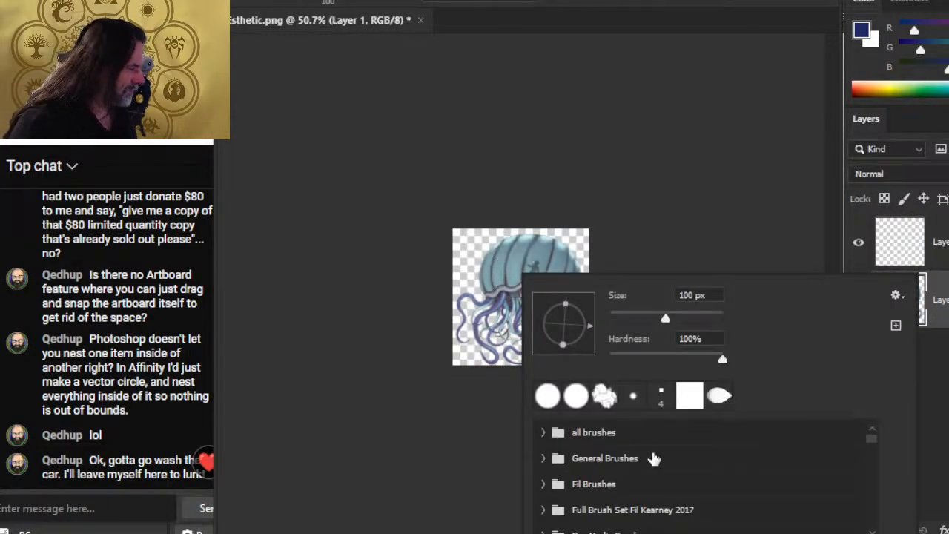
pyautogui.moveTo(697, 295); pyautogui.dragTo(645, 296)
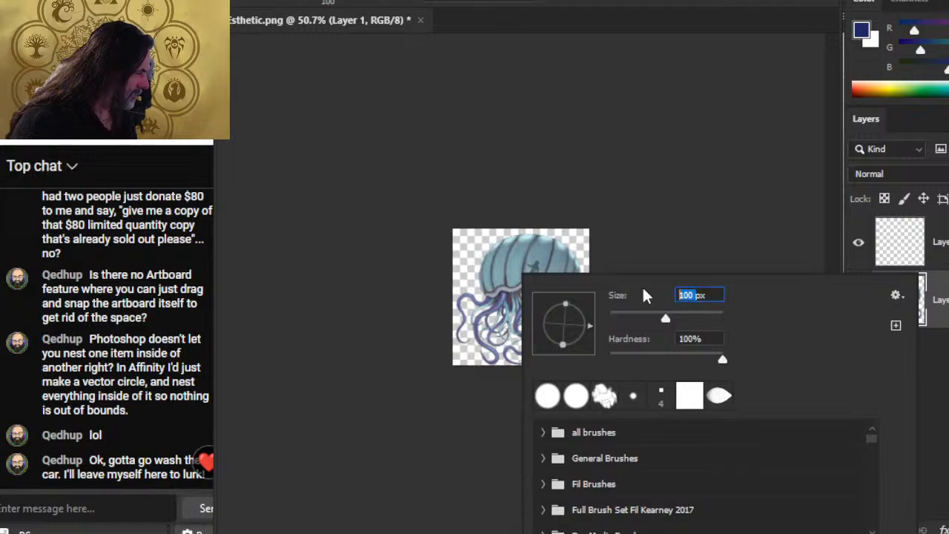
pyautogui.write('300')
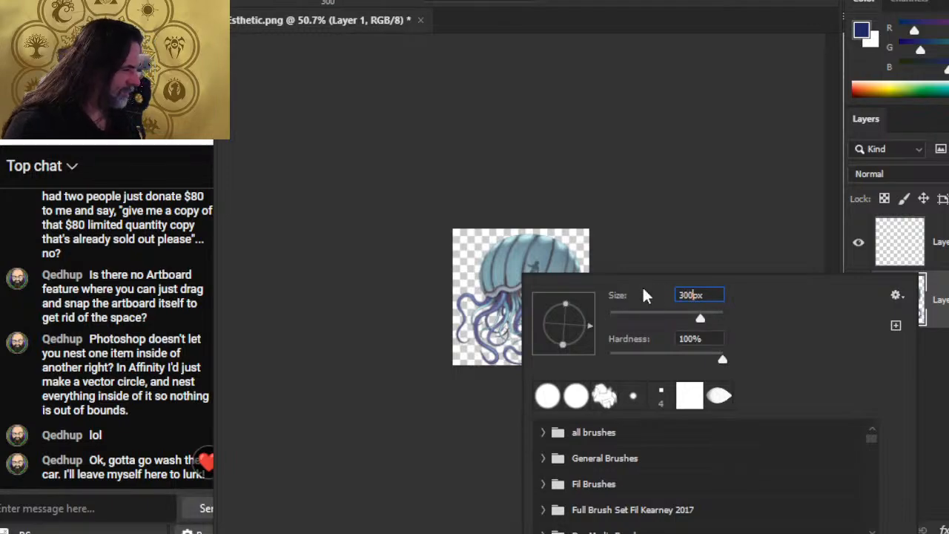
pyautogui.press('Return')
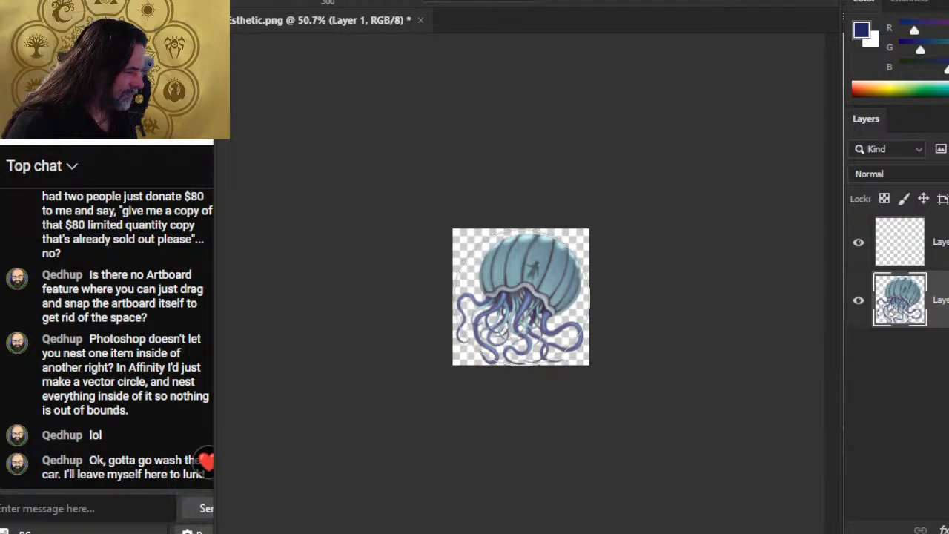
pyautogui.click(522, 298)
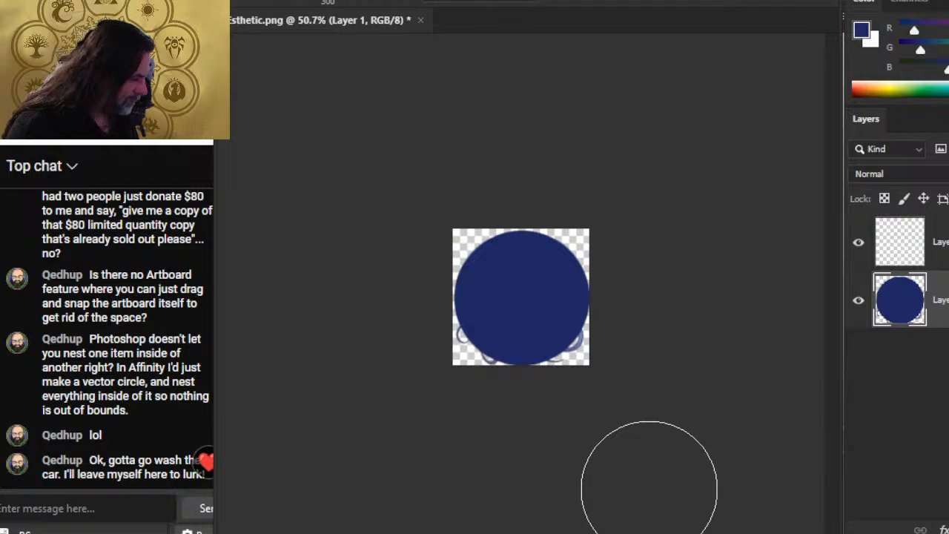
# Nudge the layer with the blue circle slightly up and left, and lower its opacity to a faint tint
pyautogui.press('v')
pyautogui.press('Up')
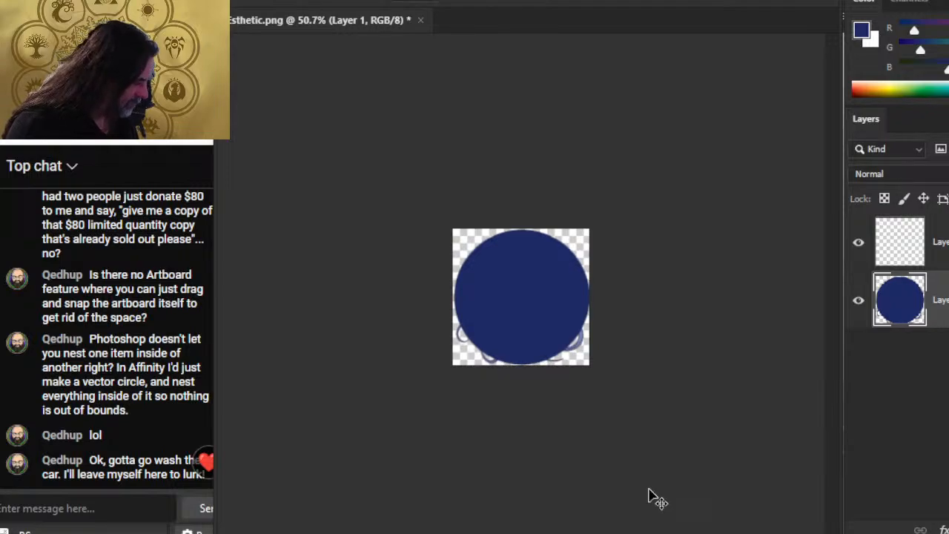
pyautogui.press('Left')
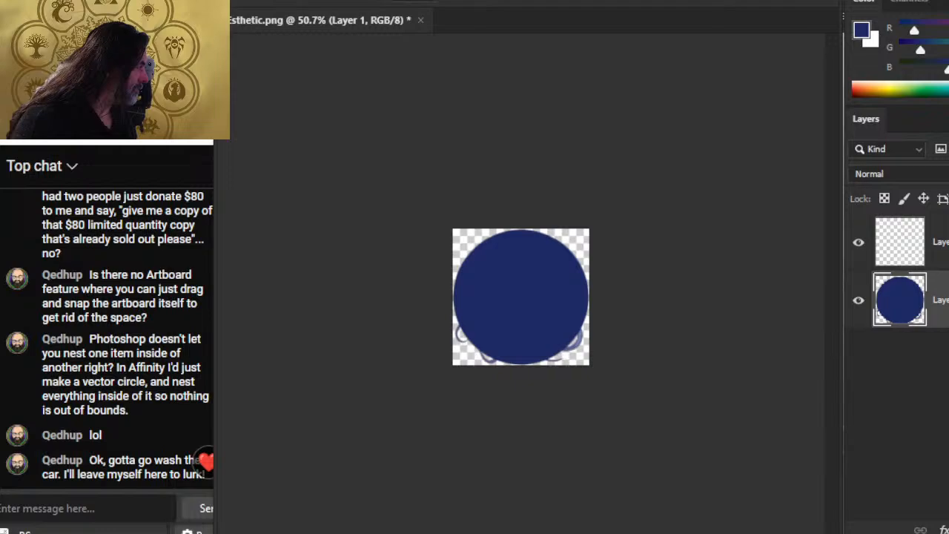
pyautogui.press('Delete')
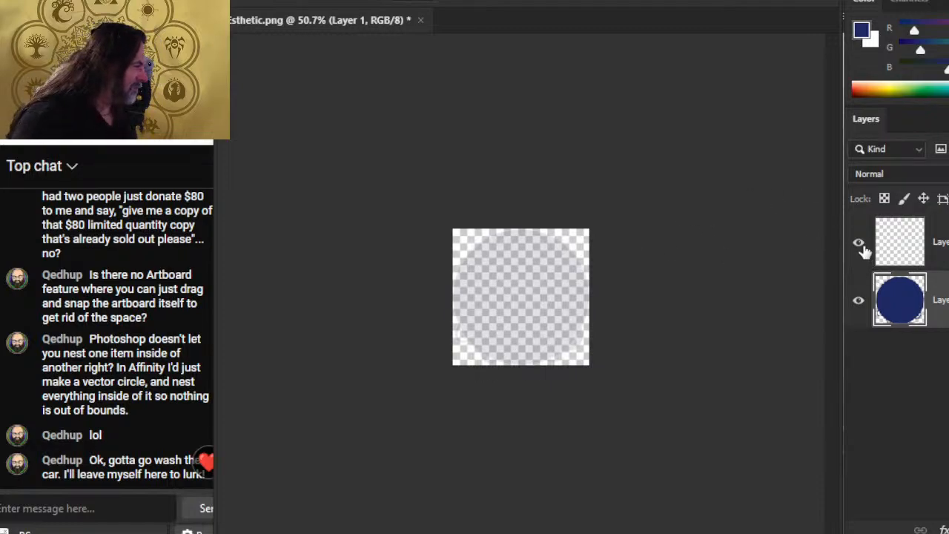
# Undo the opacity change, the nudge and the dark blue circle stamped on the jellyfish layer, with the empty upper layer selected
pyautogui.click(900, 242)
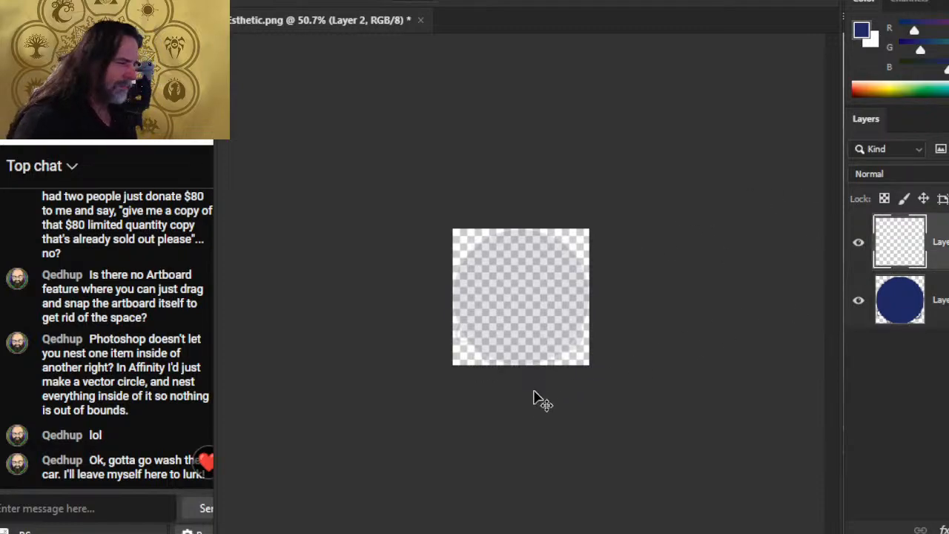
pyautogui.press('z')
pyautogui.moveTo(555, 410); pyautogui.dragTo(539, 399)
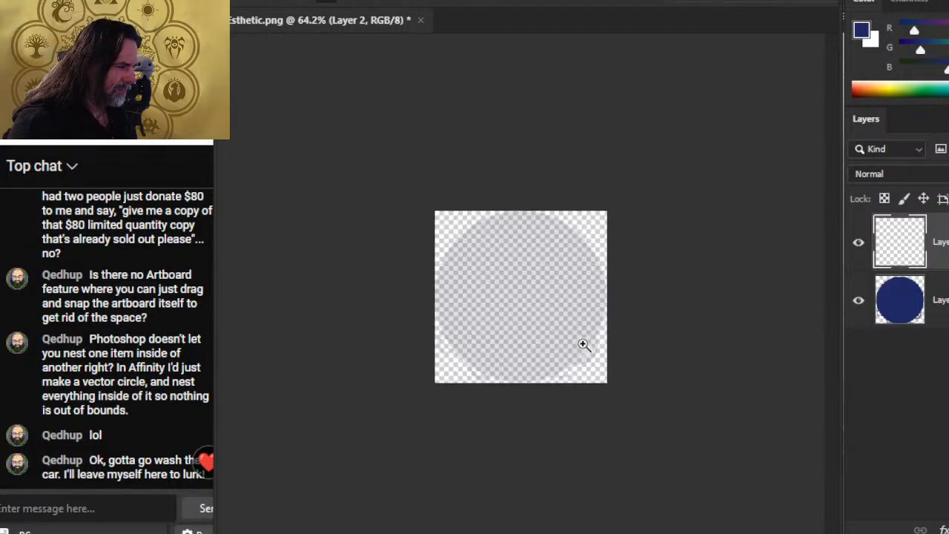
pyautogui.moveTo(531, 451); pyautogui.dragTo(583, 345)
pyautogui.press('v')
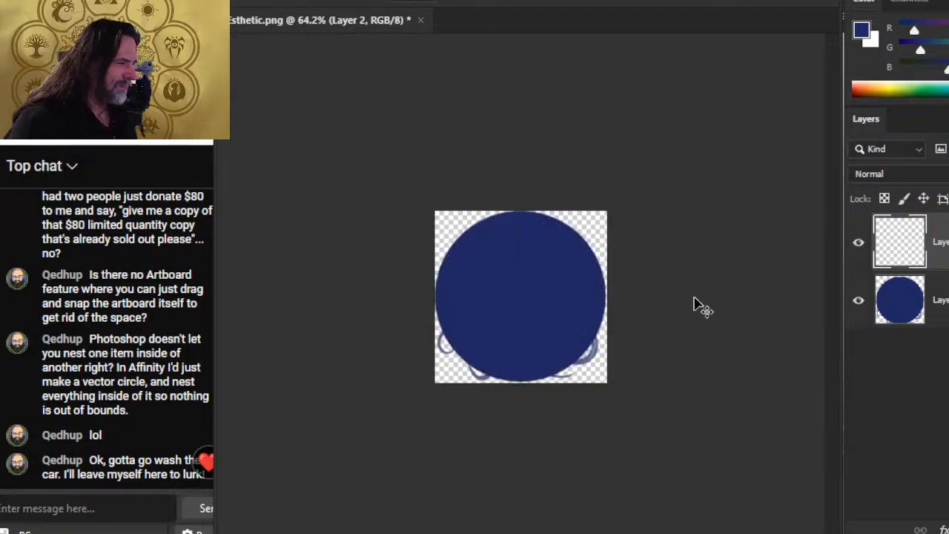
pyautogui.hotkey('ctrl', 'z')
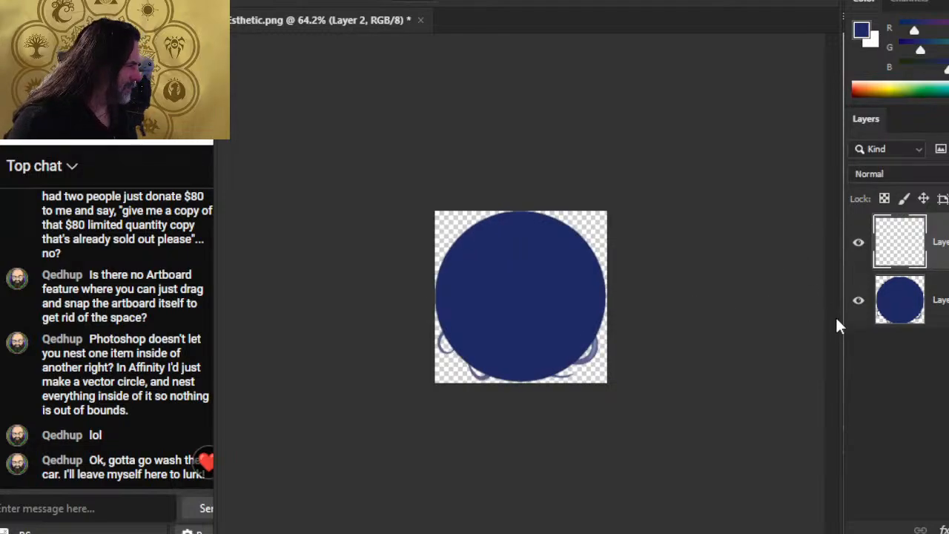
pyautogui.hotkey('ctrl', 'z')
pyautogui.hotkey('ctrl', 'z')
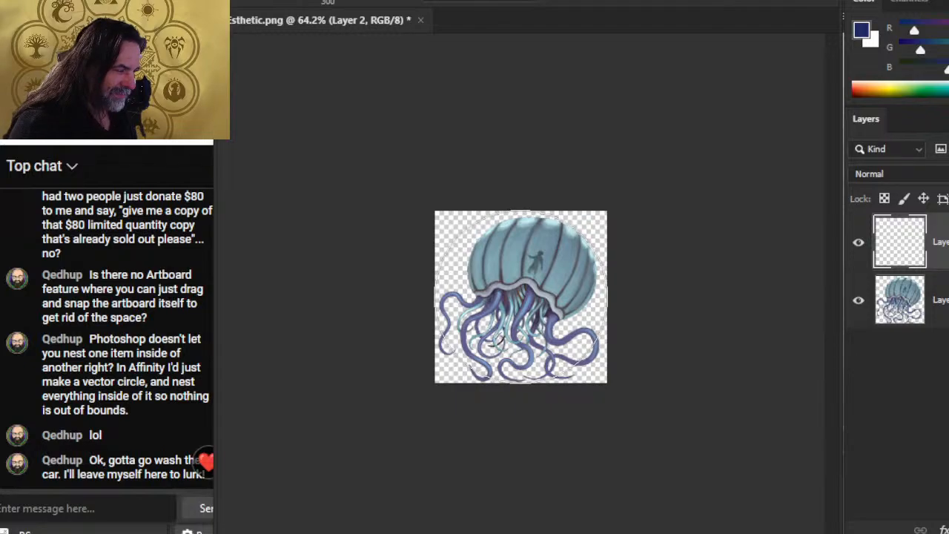
# Stamp a centred dark blue circle at a faint opacity on the empty layer and move that layer beneath the jellyfish
pyautogui.click(521, 296)
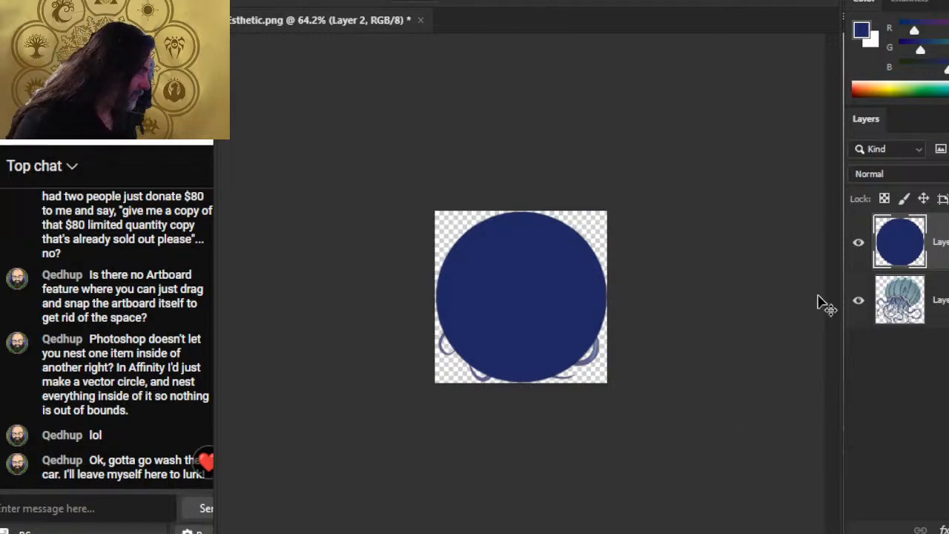
pyautogui.hotkey('ctrl', 'z')
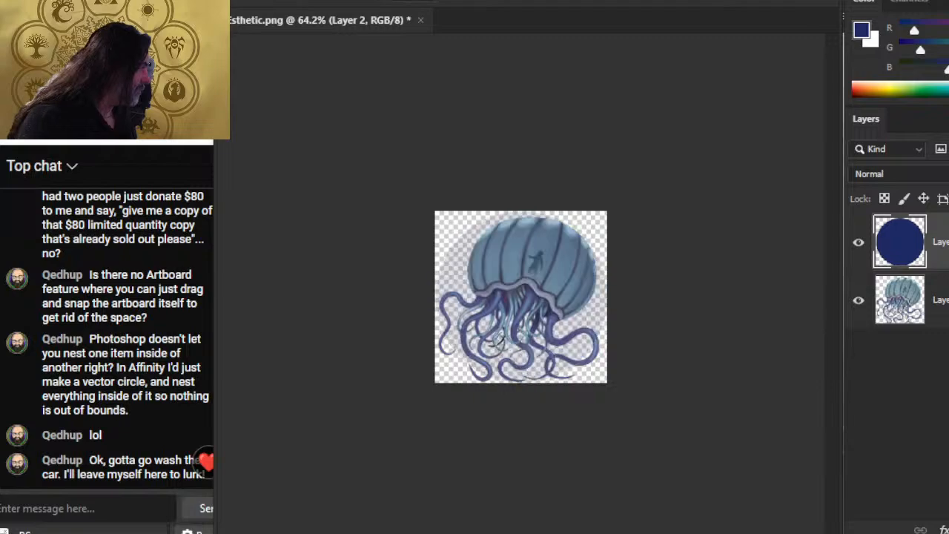
pyautogui.moveTo(936, 245); pyautogui.dragTo(936, 305)
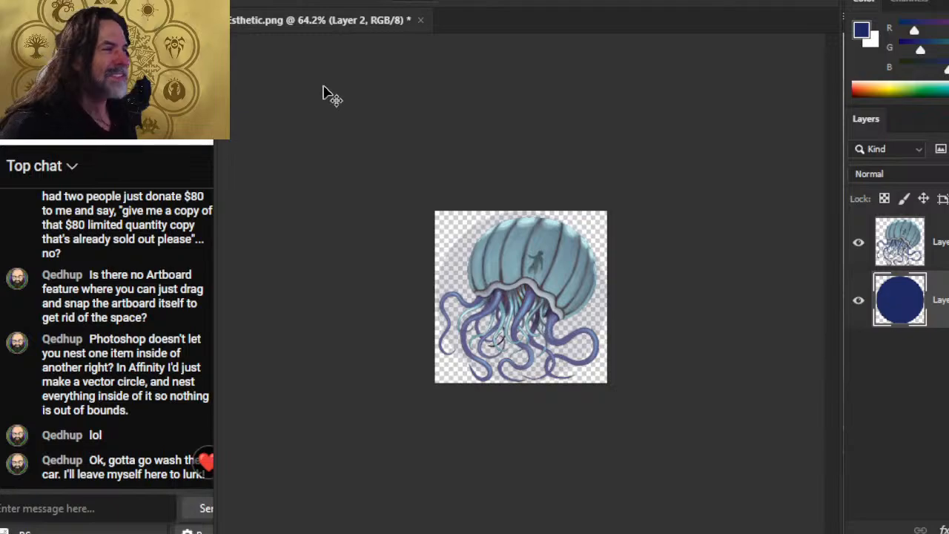
# Merge the jellyfish layer down onto the circle layer, save Esthetic.png and close it
pyautogui.rightClick(935, 242)
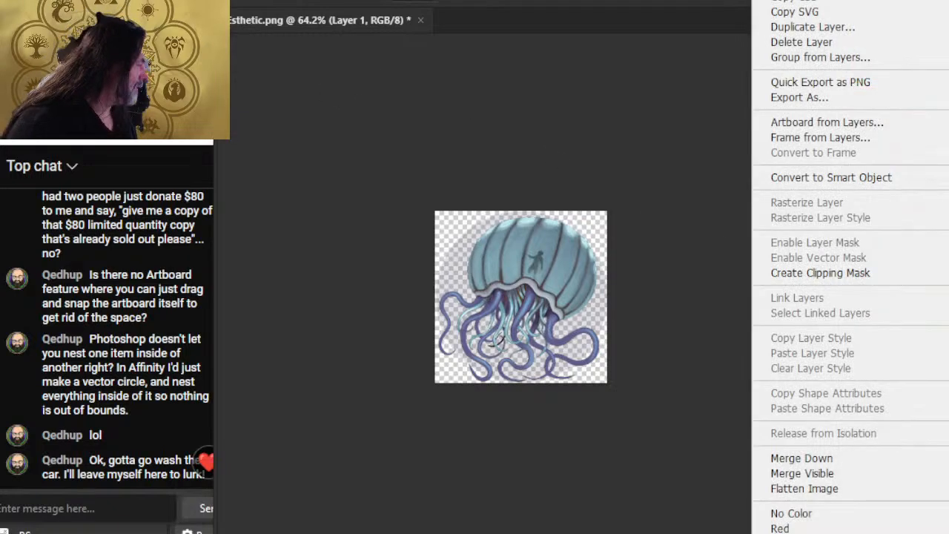
pyautogui.click(904, 455)
pyautogui.hotkey('ctrl', 's')
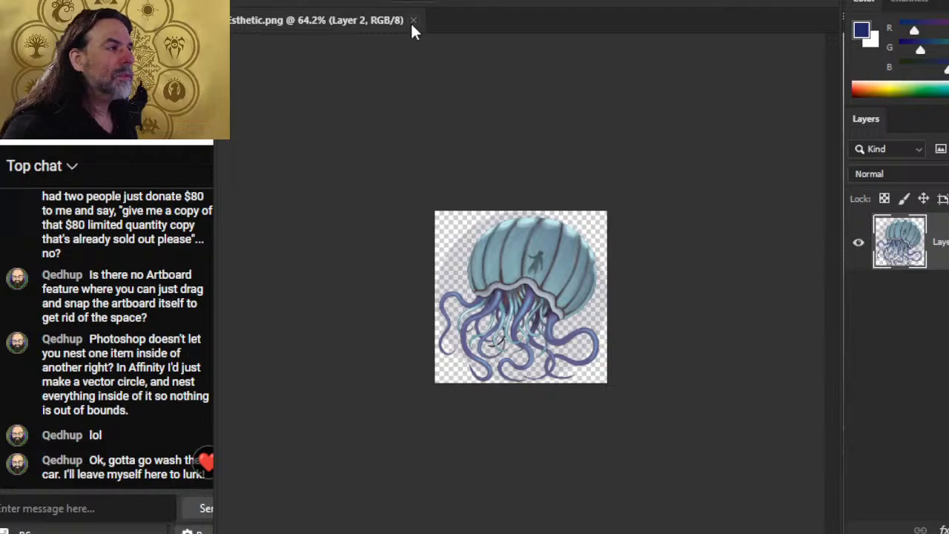
pyautogui.click(413, 20)
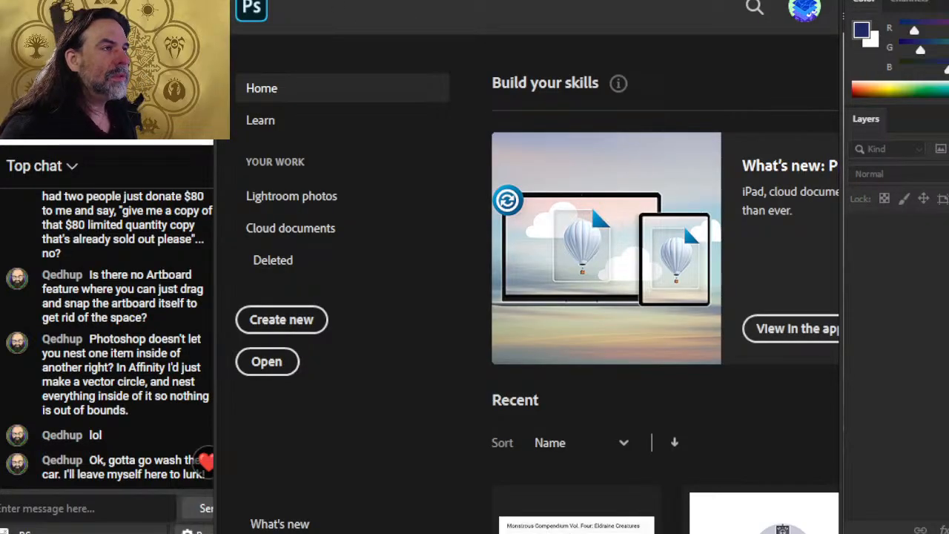
# Open the Fel Aldra token, examine its size and cut-out up close, and close it
pyautogui.hotkey('alt', 'f')
pyautogui.click(271, 2)
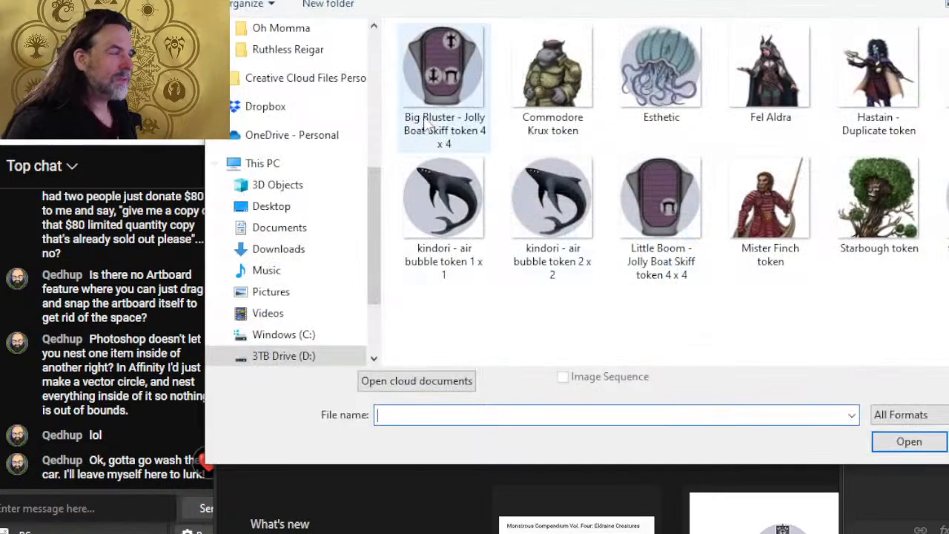
pyautogui.doubleClick(767, 92)
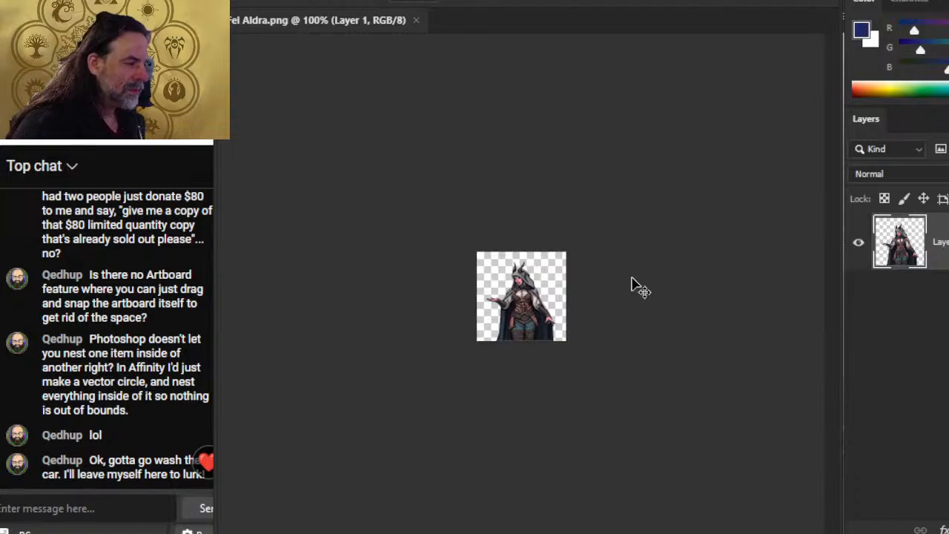
pyautogui.moveTo(505, 291); pyautogui.dragTo(583, 320)
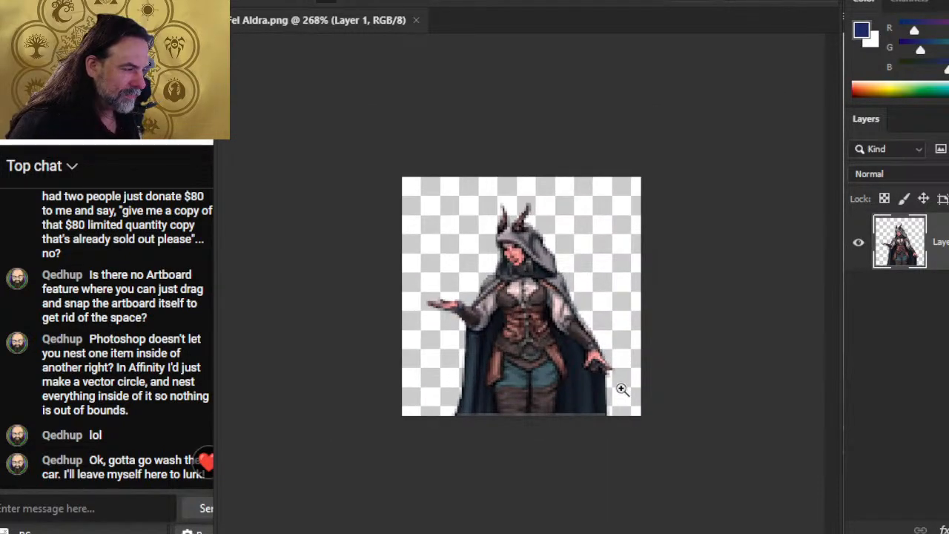
pyautogui.moveTo(523, 321); pyautogui.dragTo(505, 312)
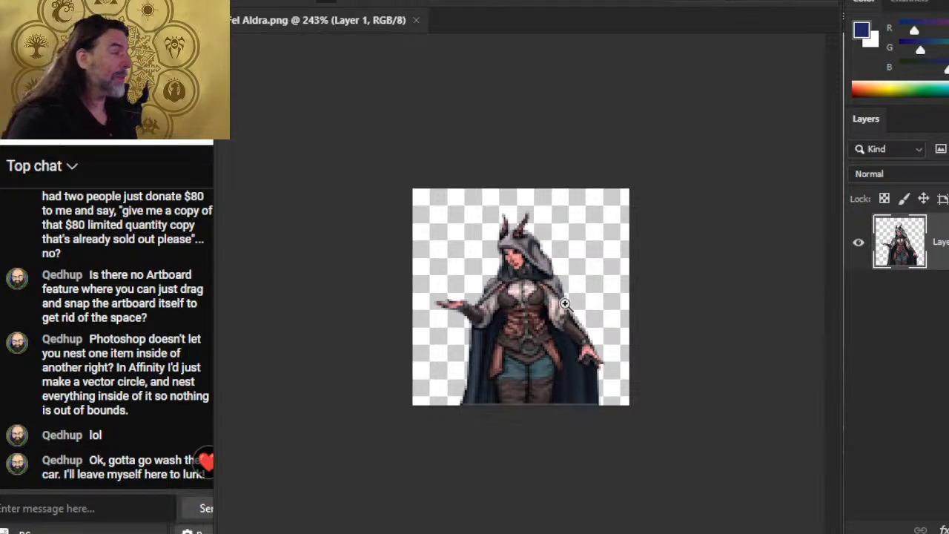
pyautogui.click(416, 21)
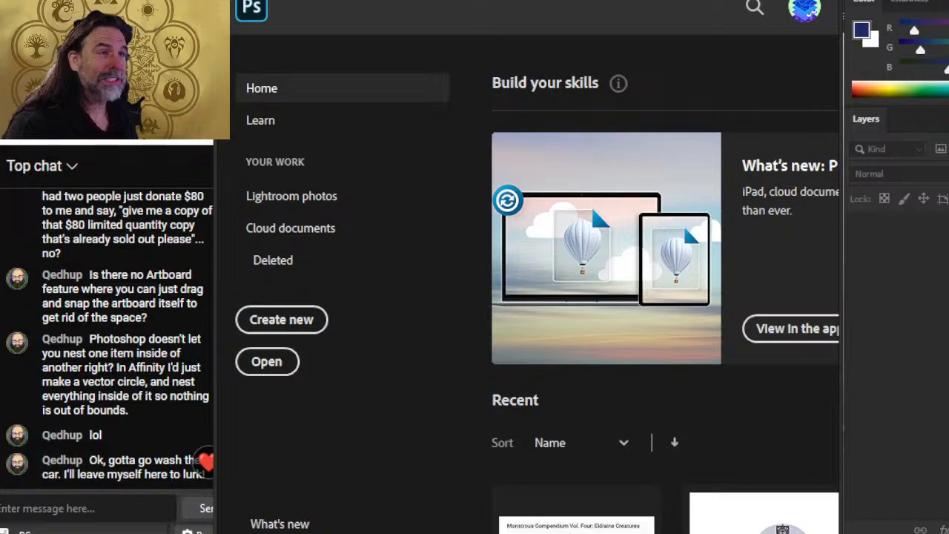
# Open the Second Wind - Living Ship color token 2 x 2, examine its background circle, and close it
pyautogui.click(252, 1)
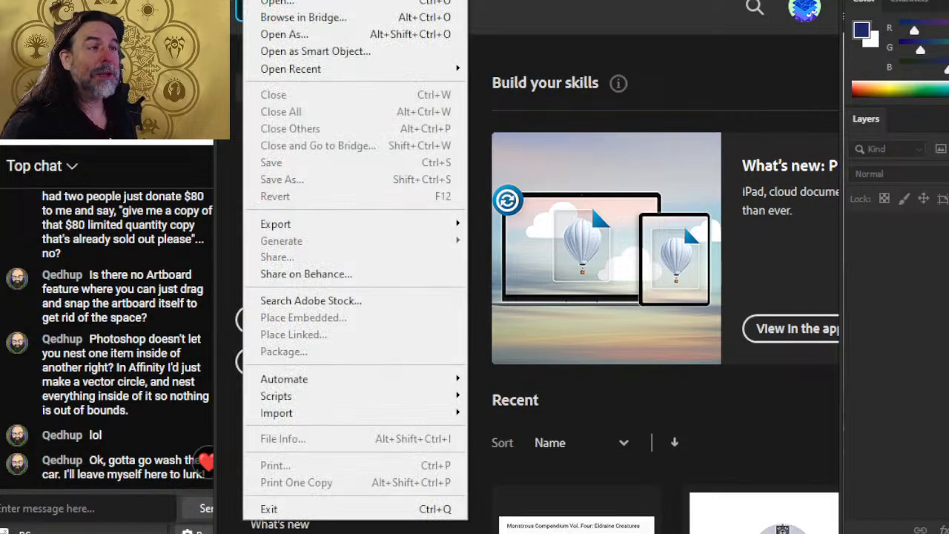
pyautogui.click(316, 8)
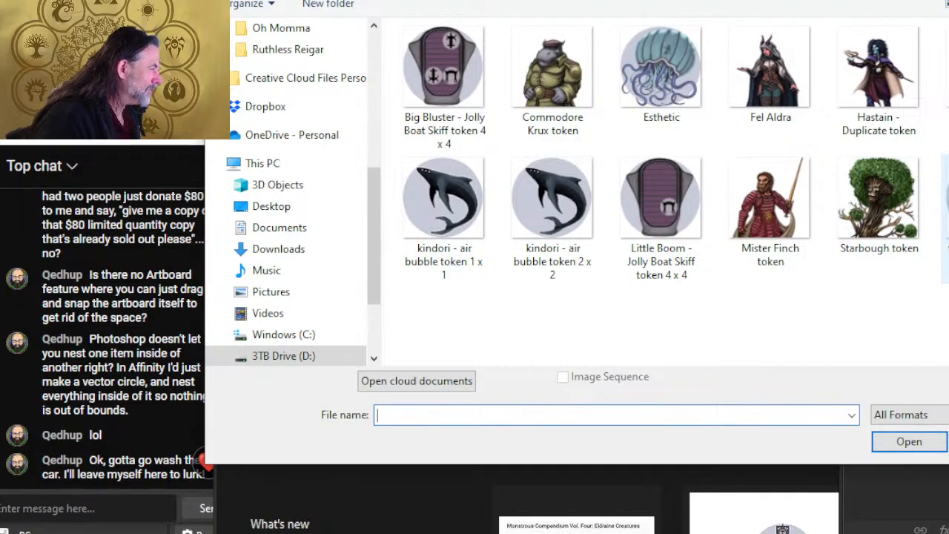
pyautogui.write('The Second Wind - Living Ship color token 2 x 2')
pyautogui.press('Return')
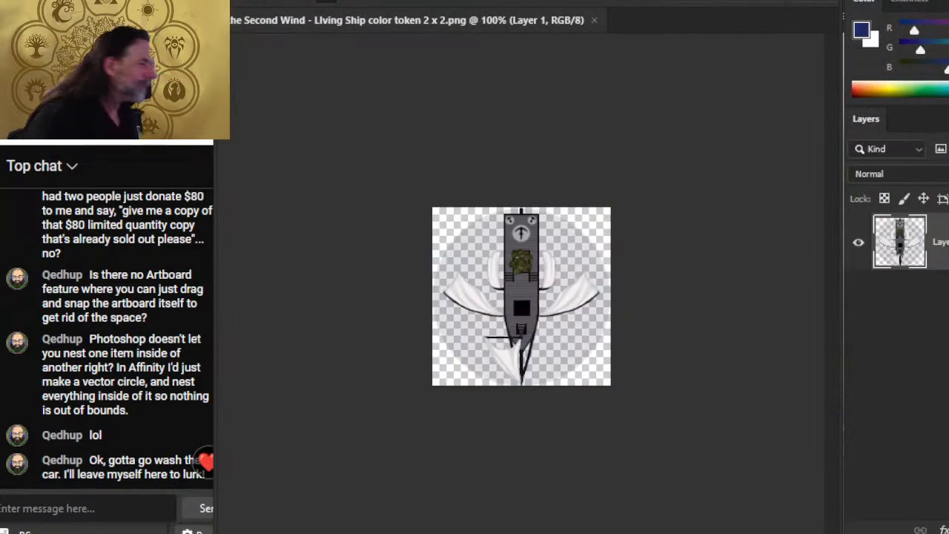
pyautogui.moveTo(581, 243); pyautogui.dragTo(483, 284)
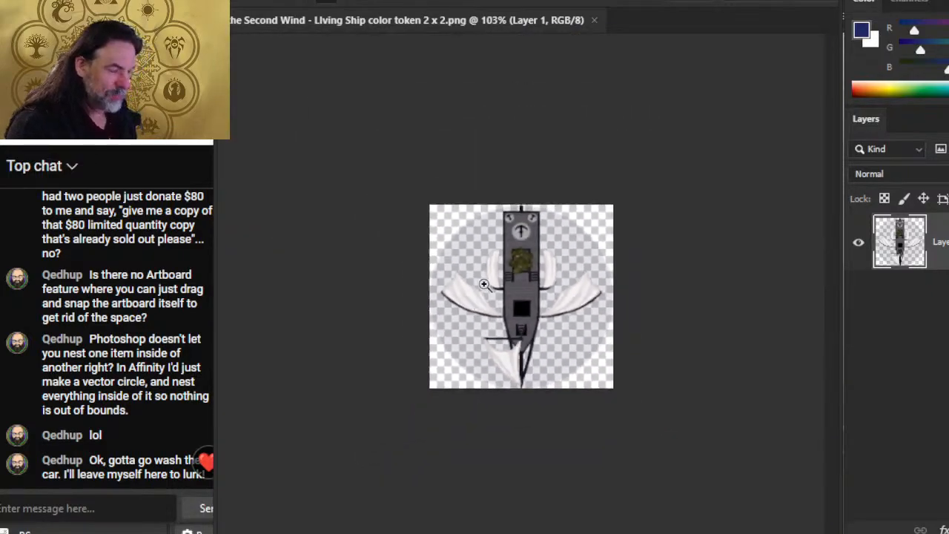
pyautogui.click(594, 21)
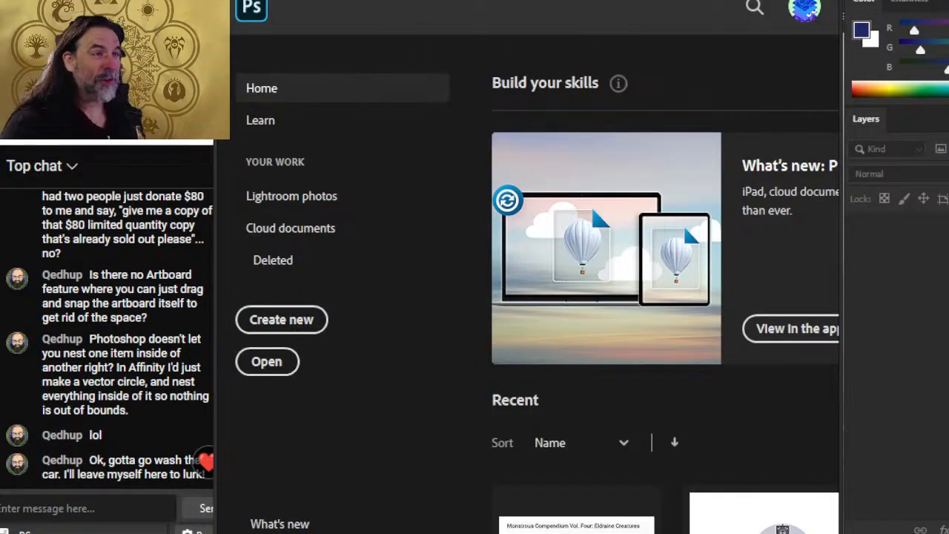
# Delete the kindori - air bubble token 1 x 1 file from the token folder using the file-opening dialog
pyautogui.click(255, 1)
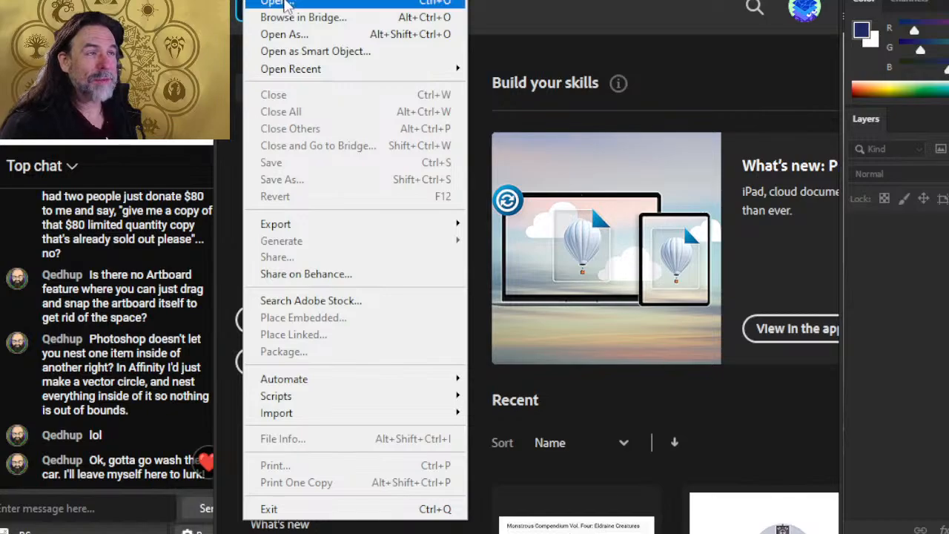
pyautogui.click(282, 4)
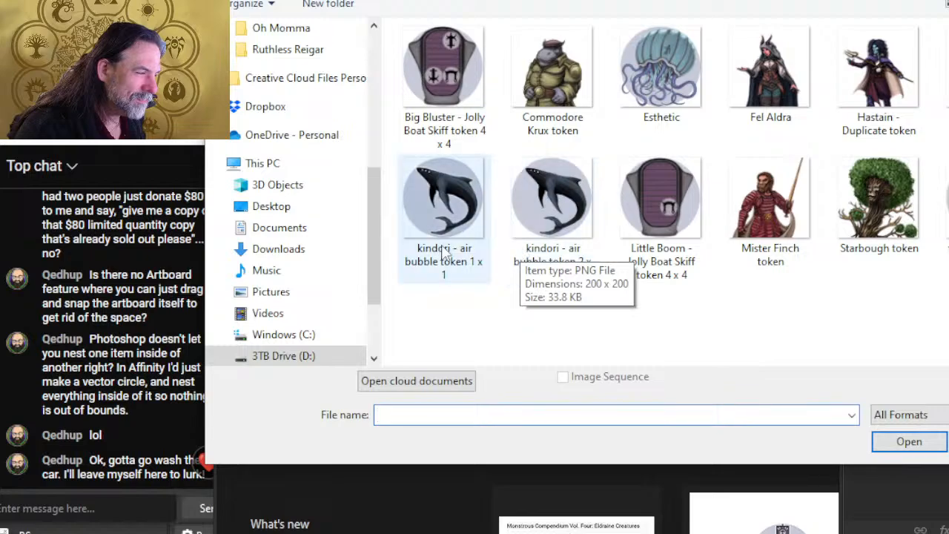
pyautogui.click(424, 231)
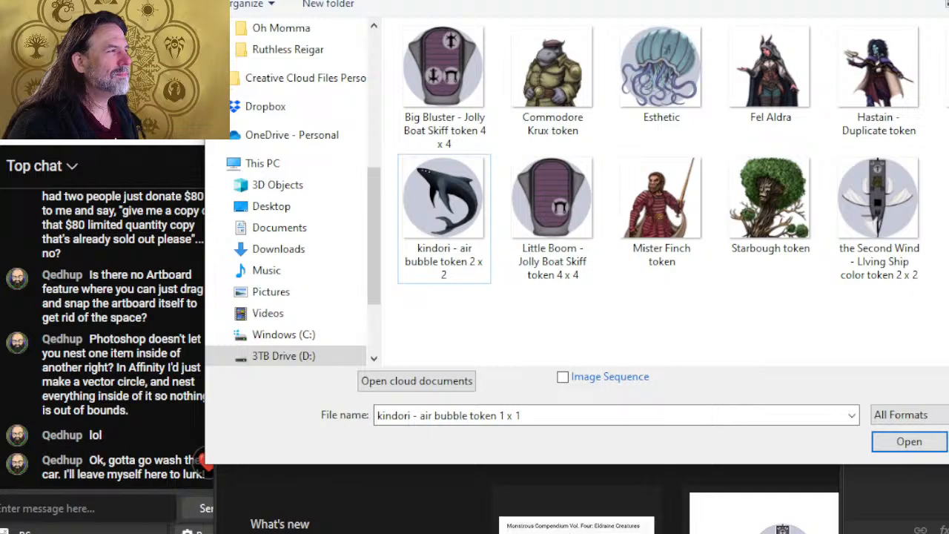
# Copy kindori - air bubble token from the Oh Momma folder into Ruthless Reigar, replacing the kindori - air bubble token 2 x 2 file
pyautogui.click(600, 4)
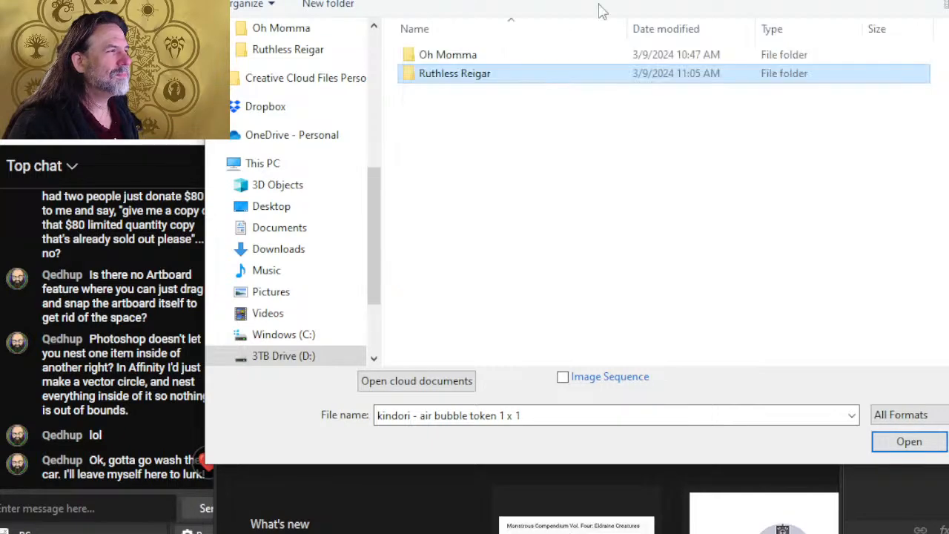
pyautogui.click(444, 56)
pyautogui.doubleClick(443, 57)
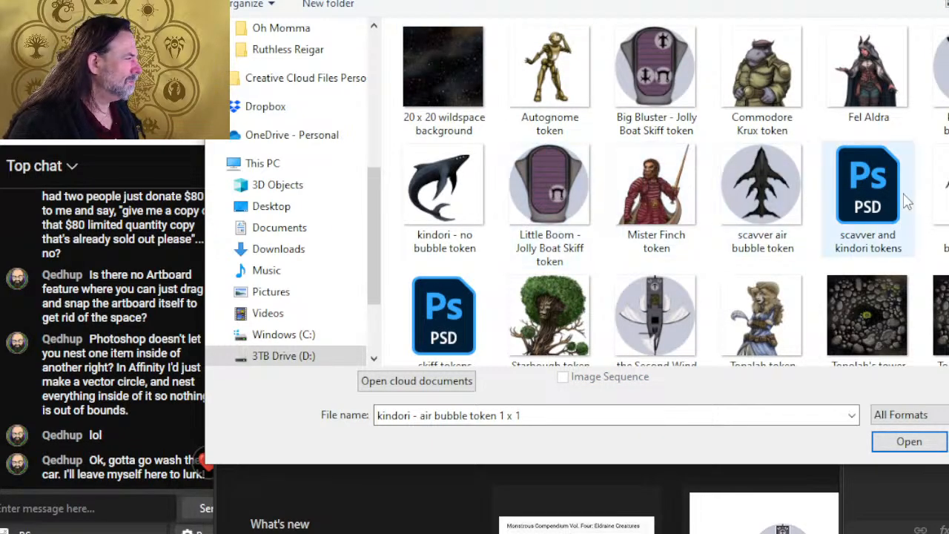
pyautogui.click(938, 81)
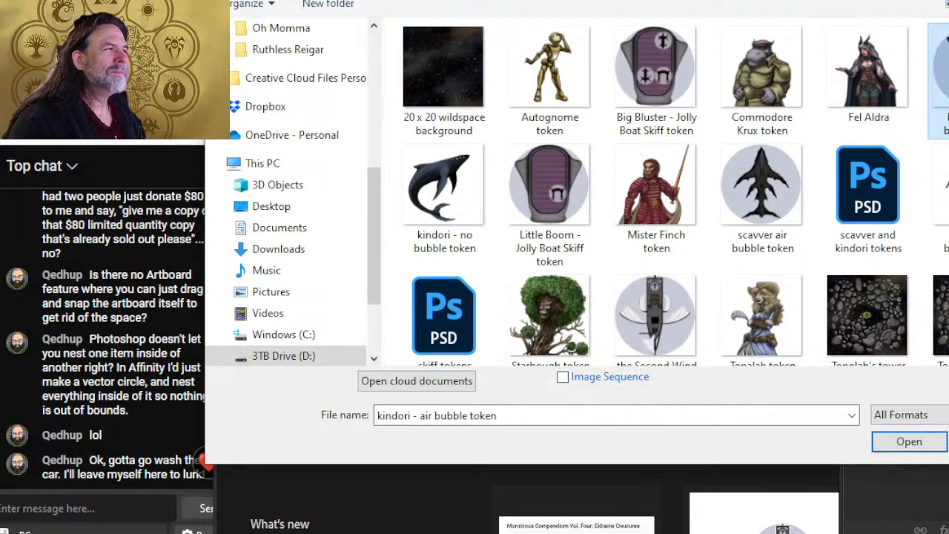
pyautogui.hotkey('alt', 'Up')
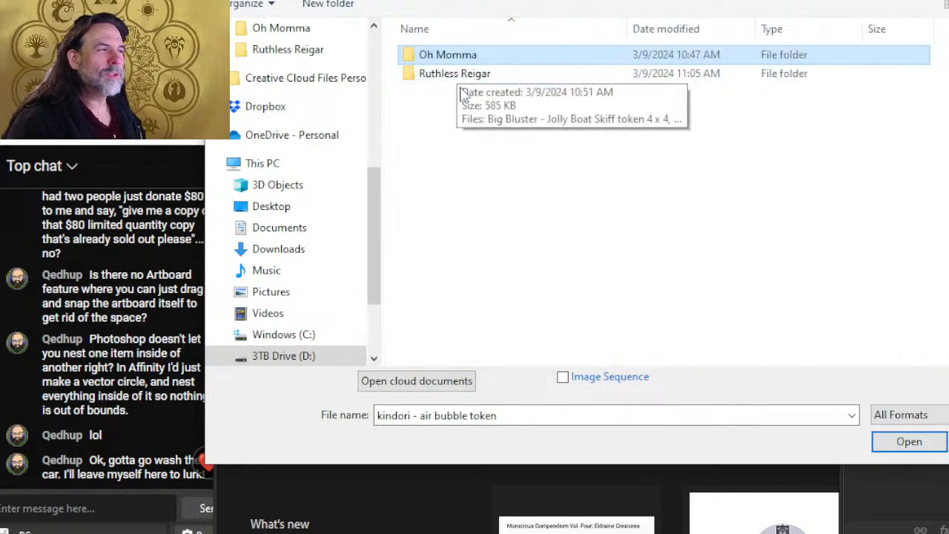
pyautogui.doubleClick(455, 79)
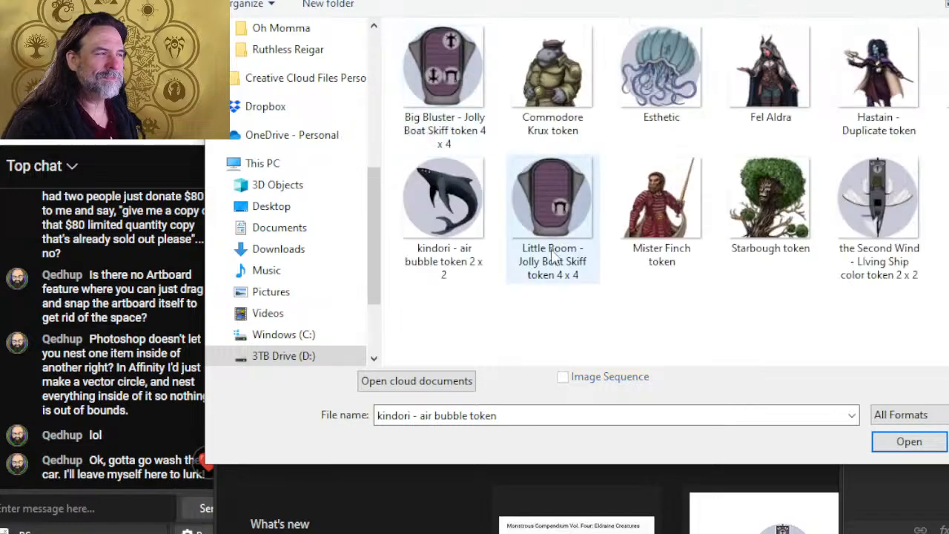
pyautogui.click(459, 251)
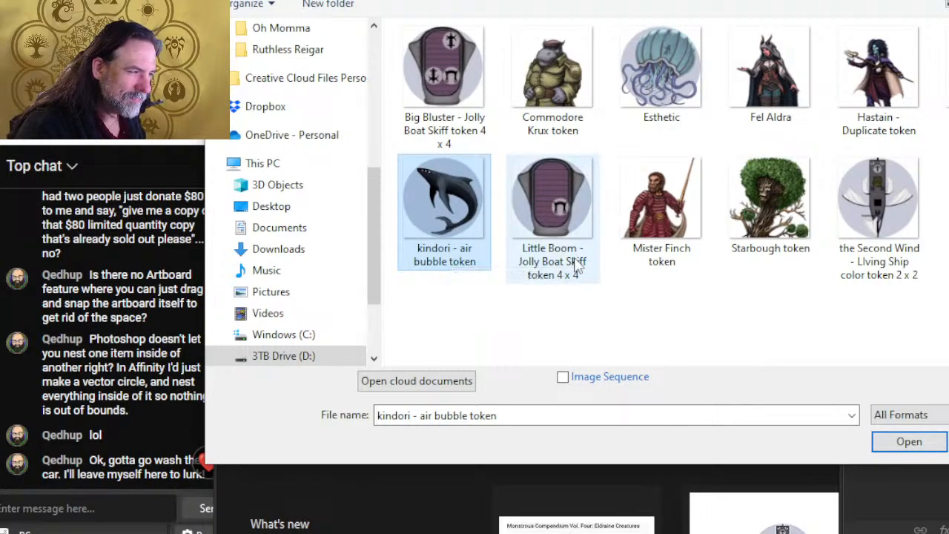
# Open the copied kindori - air bubble token, resize it to 300 x 300 px and save it
pyautogui.doubleClick(427, 245)
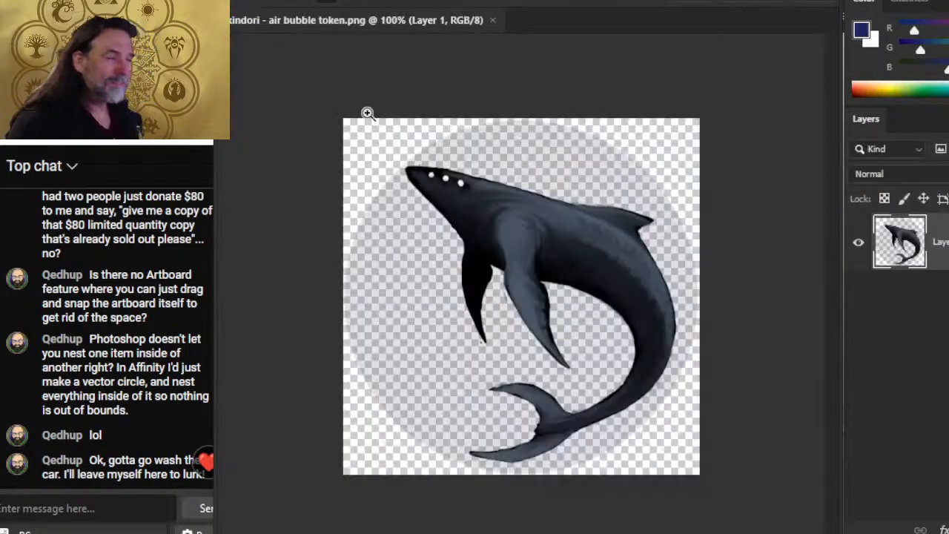
pyautogui.click(311, 1)
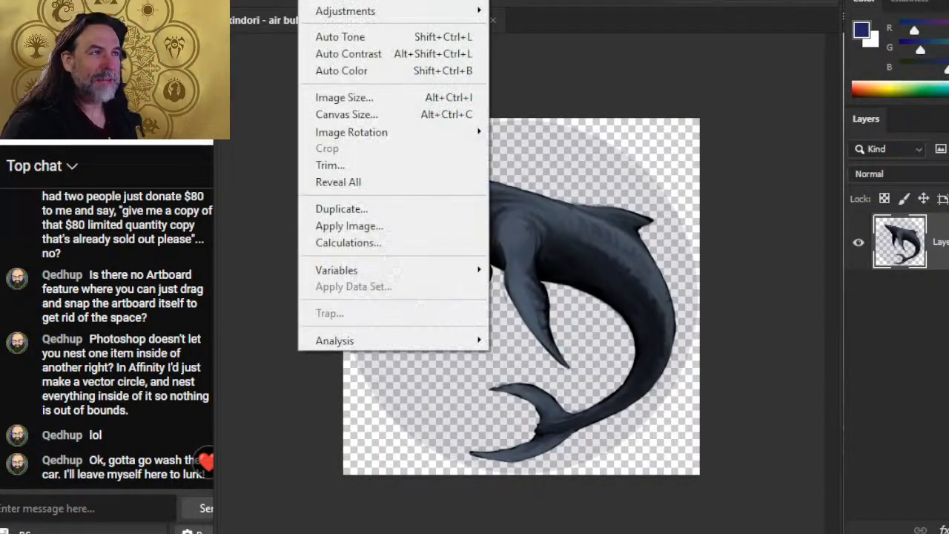
pyautogui.click(375, 99)
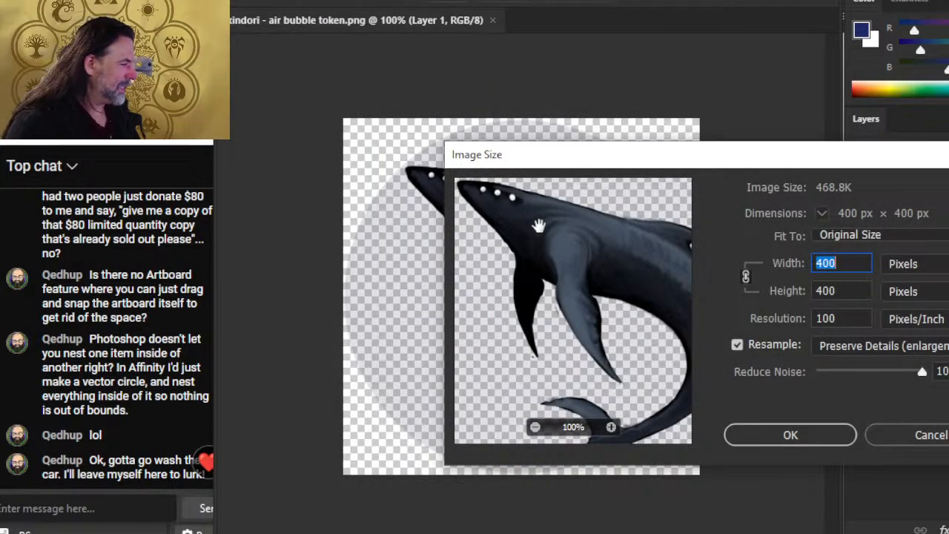
pyautogui.write('300')
pyautogui.press('Return')
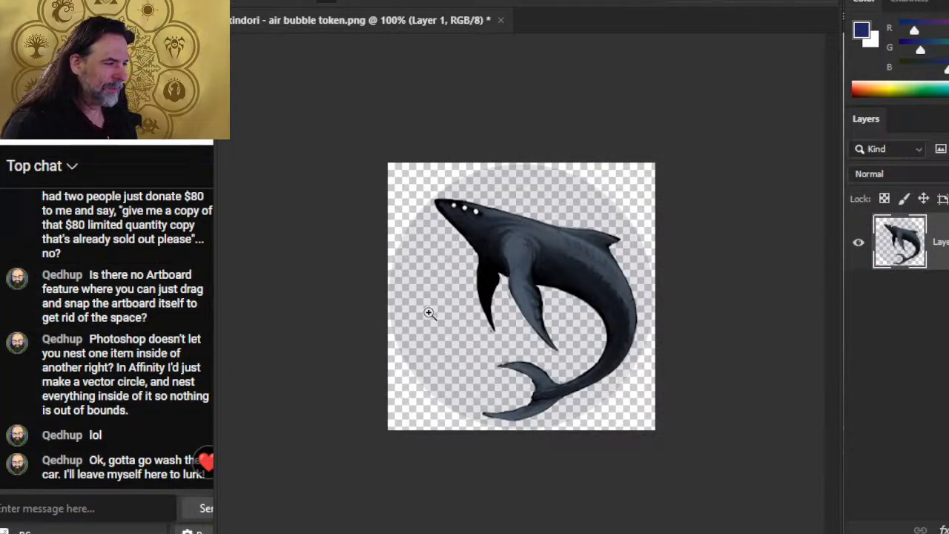
pyautogui.hotkey('ctrl', 's')
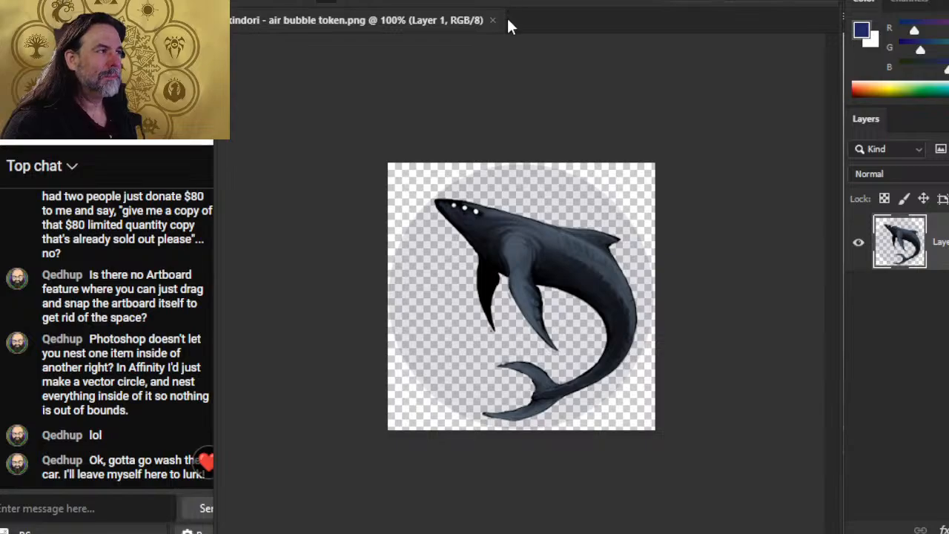
# Close the kindori token image and rename the Esthetic file in the token folder as Esthetic 1 x 1
pyautogui.click(495, 21)
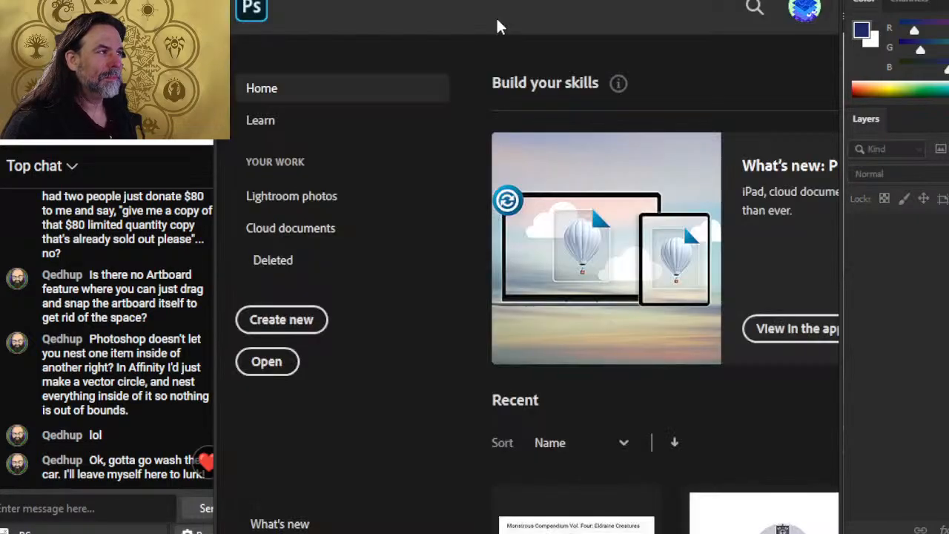
pyautogui.click(252, 2)
pyautogui.click(275, 3)
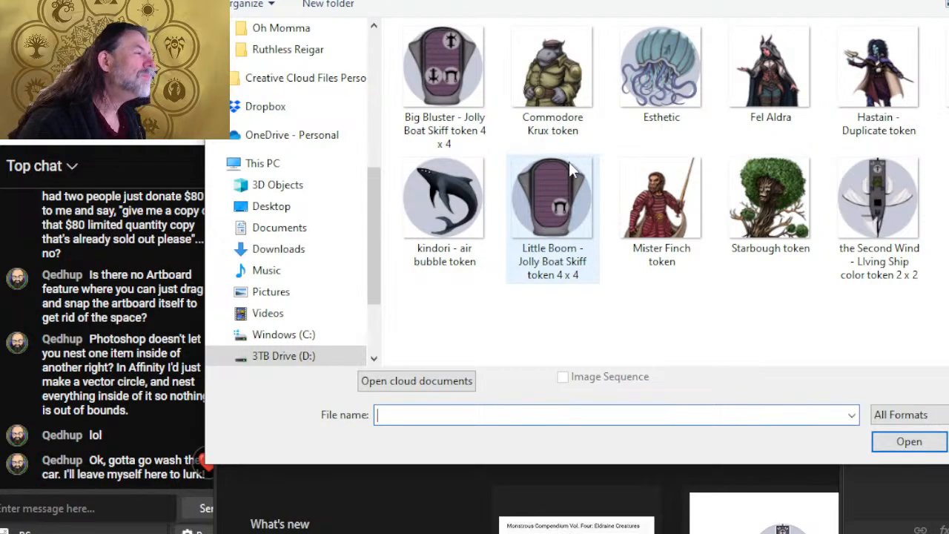
pyautogui.click(667, 128)
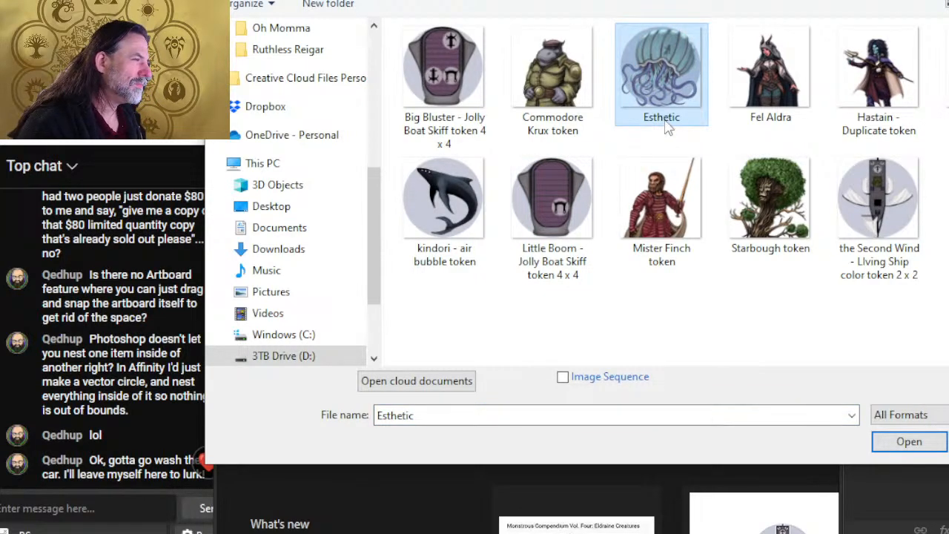
pyautogui.click(671, 118)
pyautogui.click(682, 117)
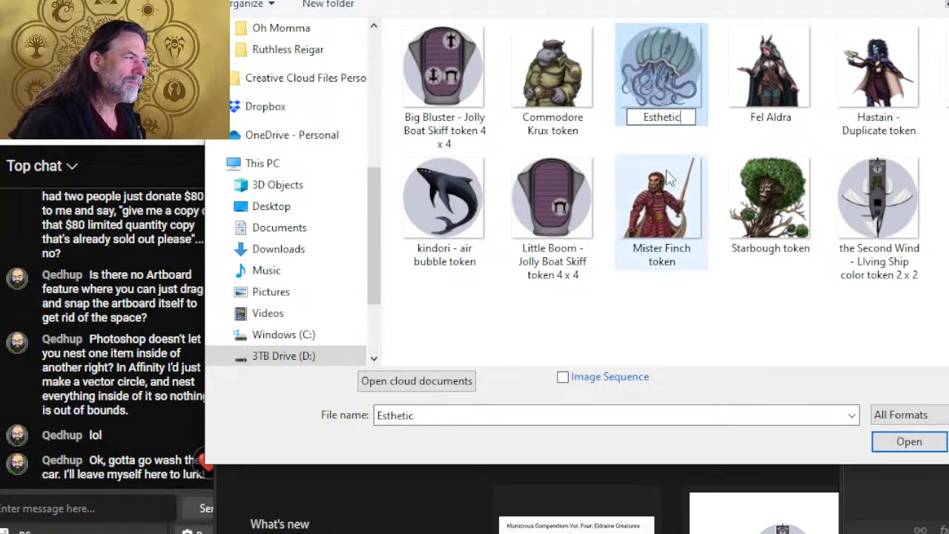
pyautogui.write('1')
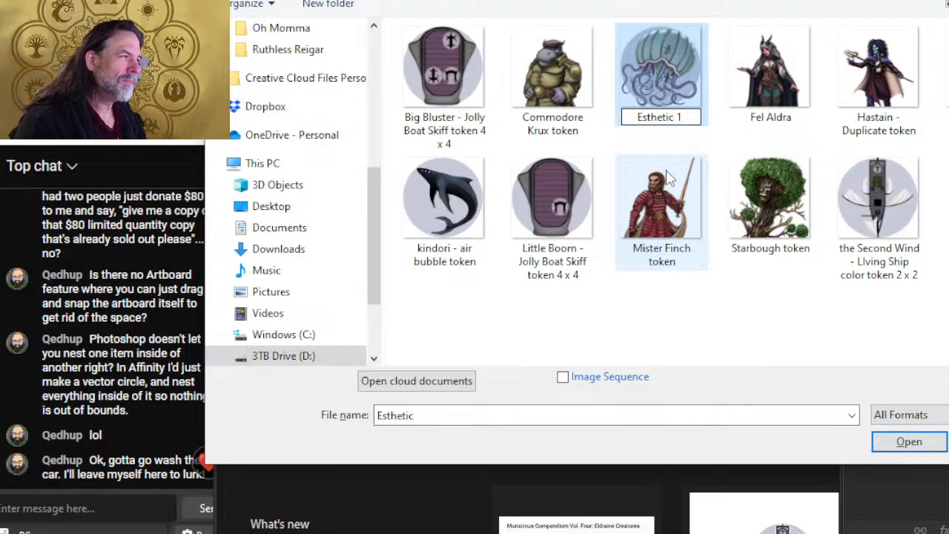
pyautogui.write(' x 1')
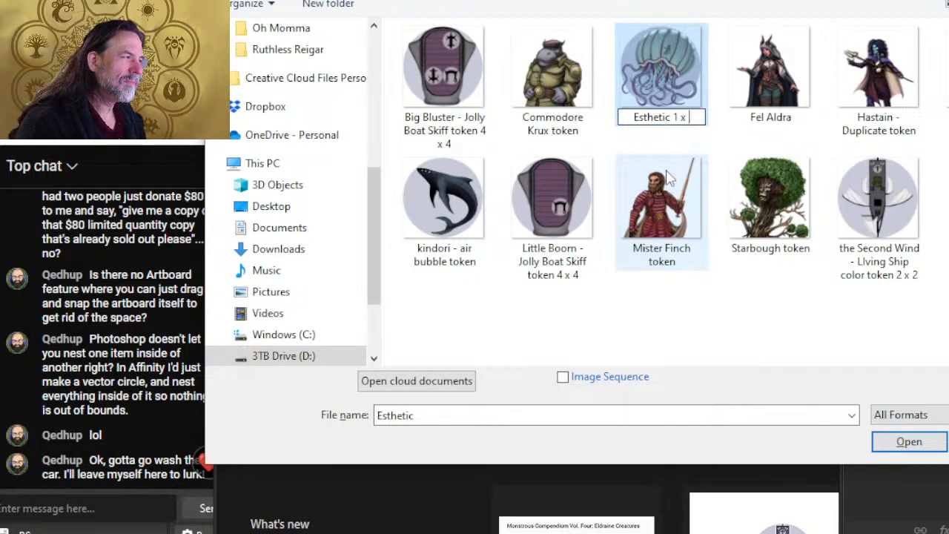
pyautogui.press('Return')
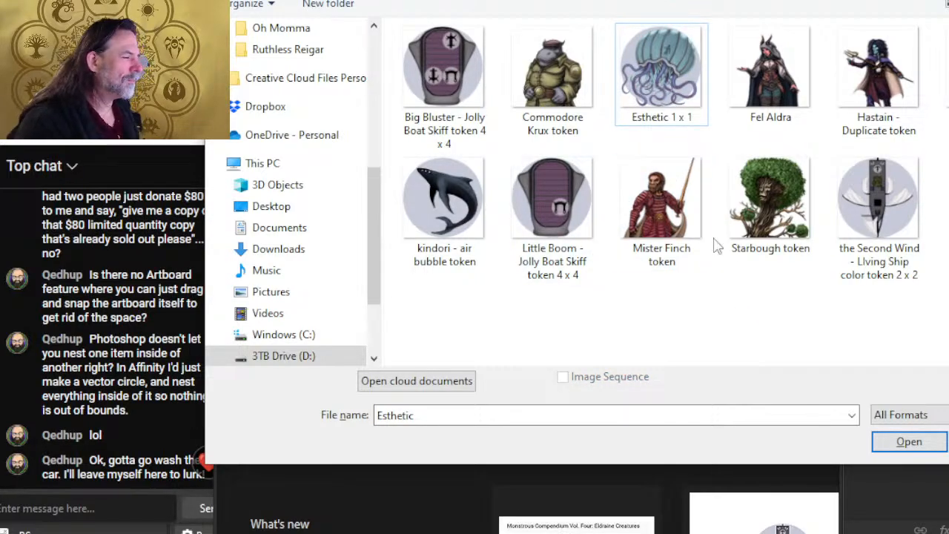
# Delete the Commodore Krux, Fel Aldra, Hastain - Duplicate, Hastain, Mister Finch and Starbough token files from the Ruthless Reigar folder
pyautogui.click(570, 68)
pyautogui.press('Delete')
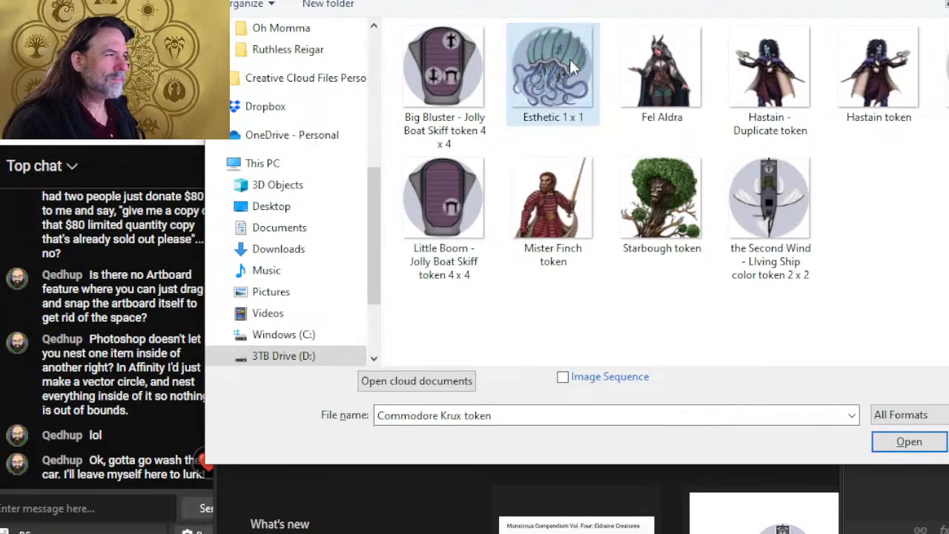
pyautogui.click(688, 85)
pyautogui.press('Delete')
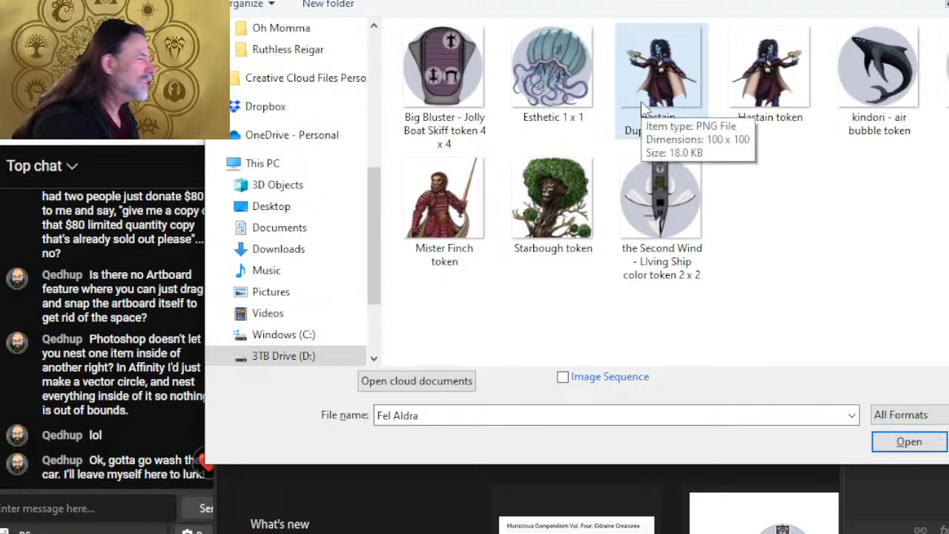
pyautogui.click(642, 109)
pyautogui.press('Delete')
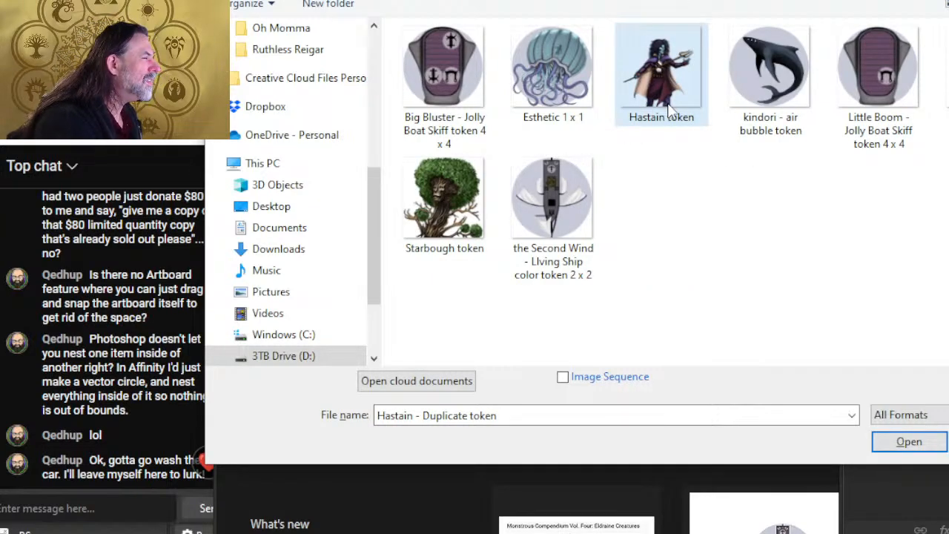
pyautogui.click(667, 109)
pyautogui.press('Delete')
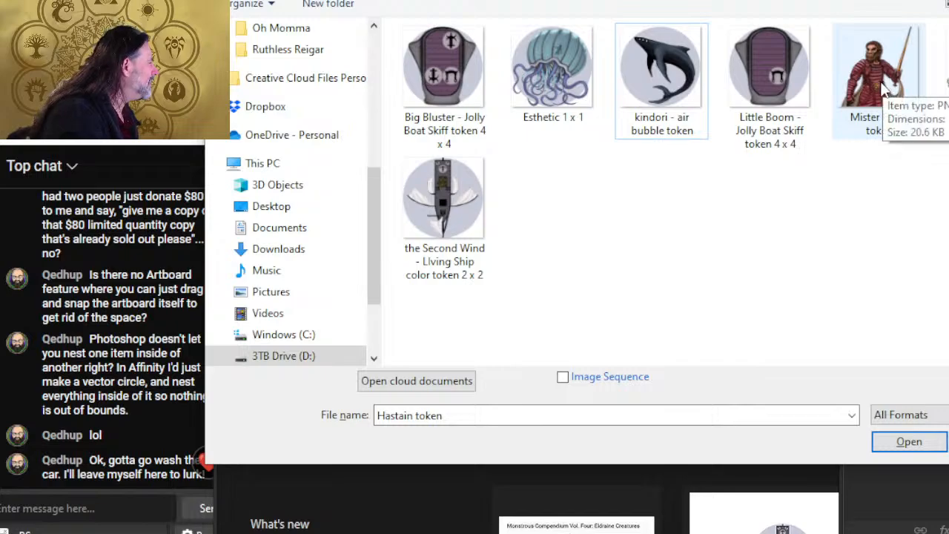
pyautogui.click(884, 87)
pyautogui.press('Delete')
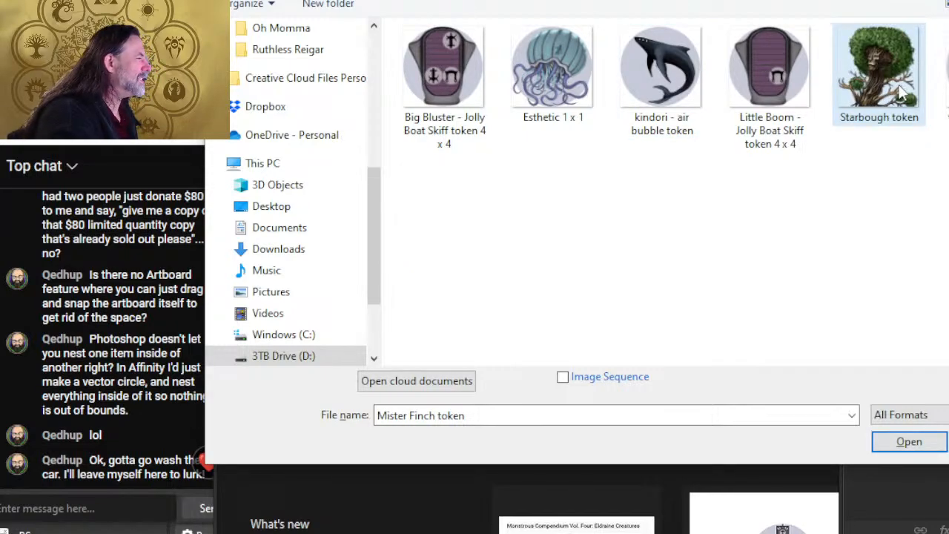
pyautogui.click(901, 93)
pyautogui.press('Delete')
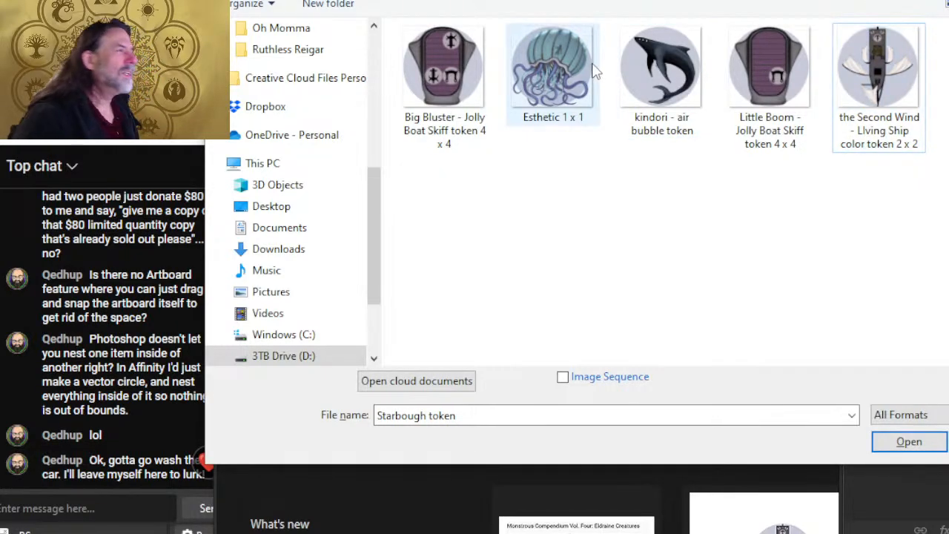
# Copy the Commodore Krux, Fel Aldra, Mister Finch and Starbough token files from the Oh Momma folder into Ruthless Reigar
pyautogui.click(598, 1)
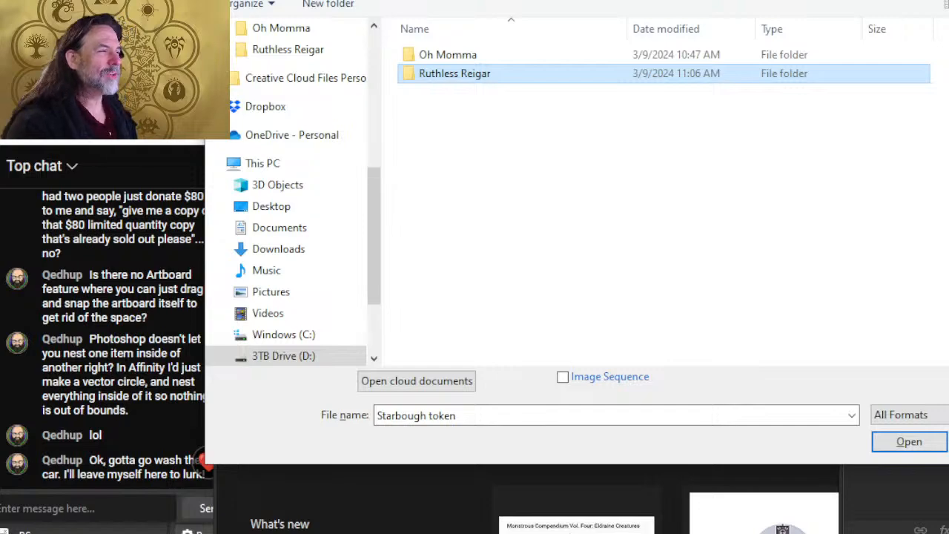
pyautogui.doubleClick(516, 54)
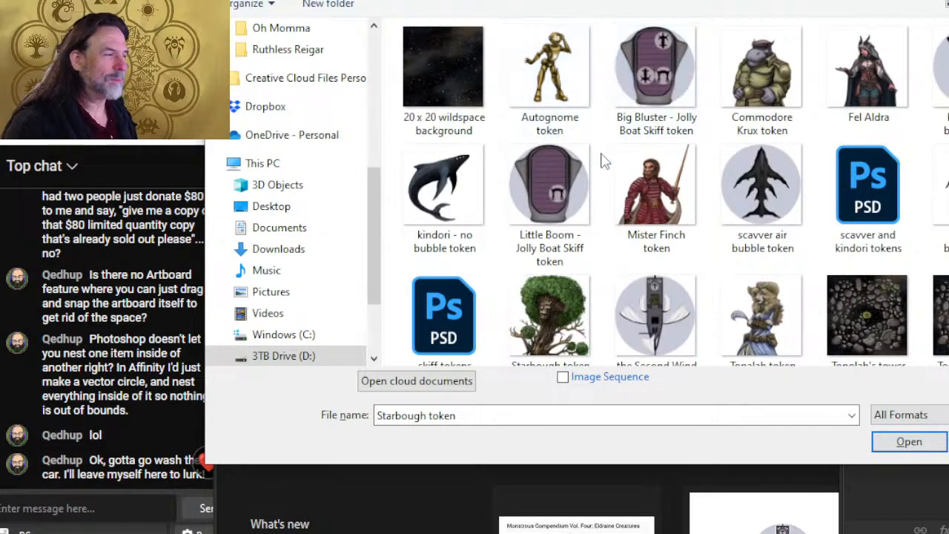
pyautogui.click(760, 65)
pyautogui.keyDown('ctrl'); pyautogui.click(864, 70); pyautogui.keyUp('ctrl')
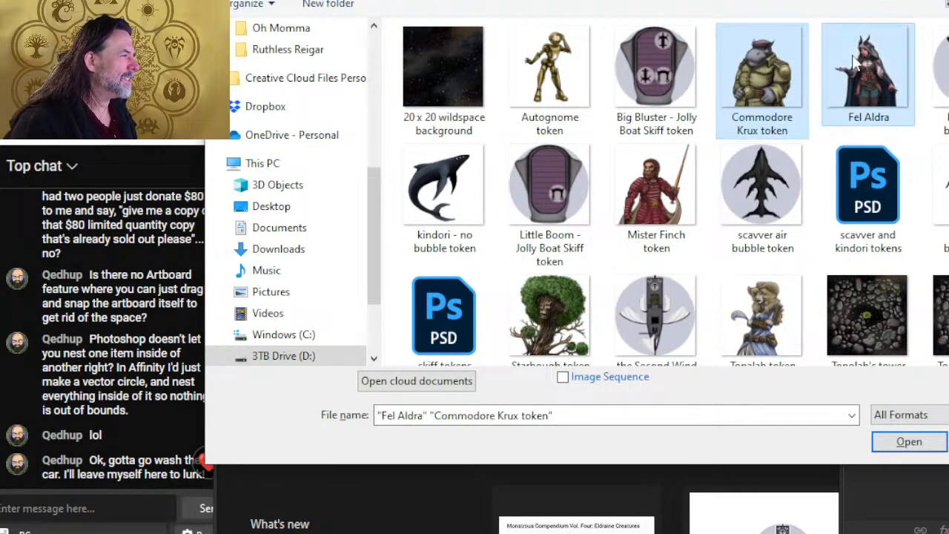
pyautogui.keyDown('ctrl'); pyautogui.click(656, 189); pyautogui.keyUp('ctrl')
pyautogui.keyDown('ctrl'); pyautogui.click(519, 344); pyautogui.keyUp('ctrl')
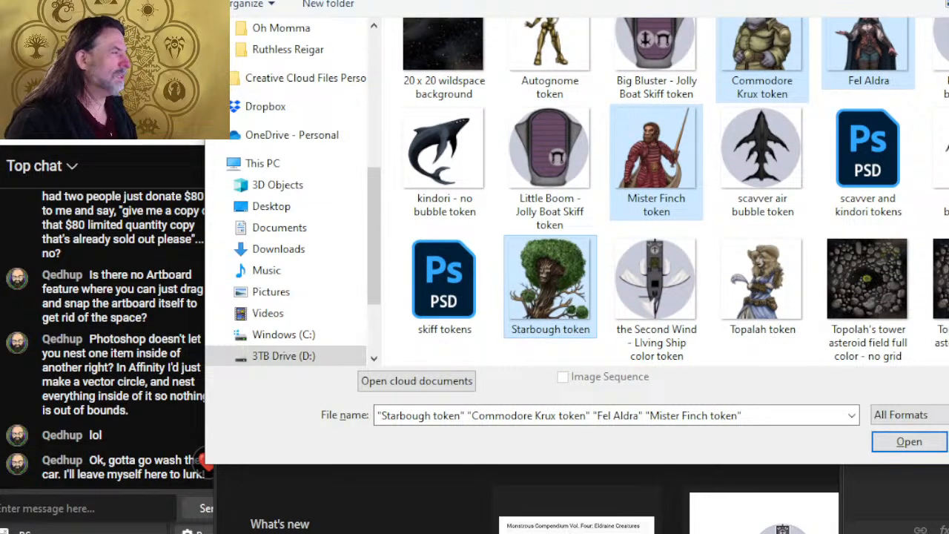
pyautogui.click(645, 1)
pyautogui.doubleClick(467, 76)
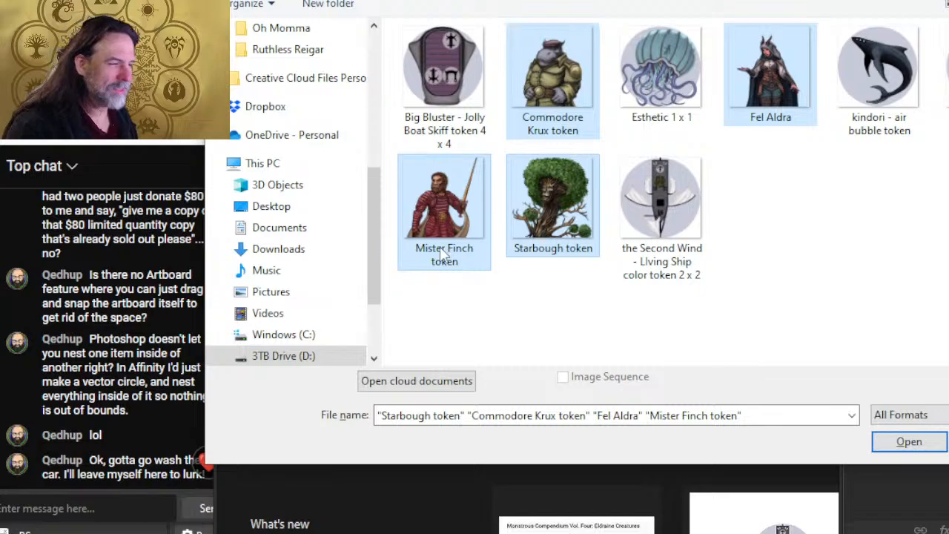
pyautogui.click(623, 319)
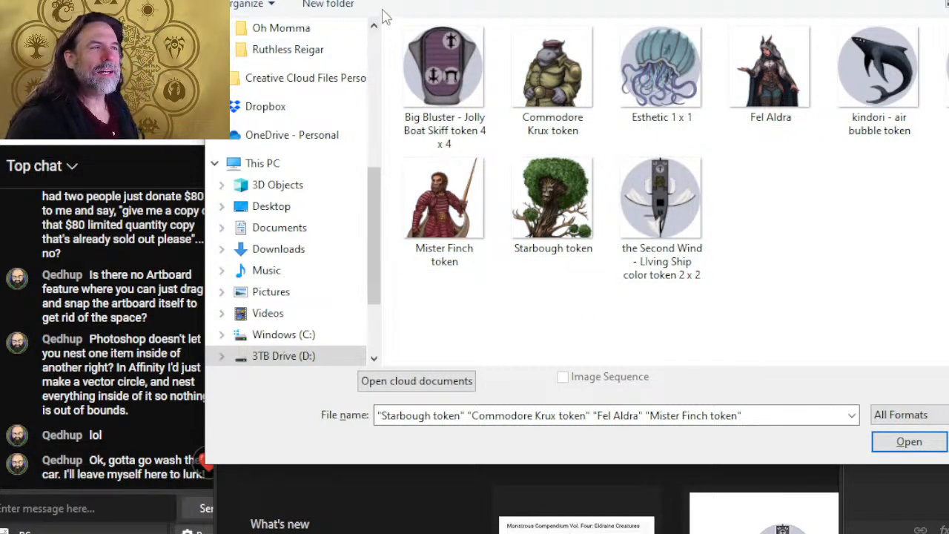
# Browse up out of the VTT ASSETS folder to the Spelljammer artwork and open NPCs.psd
pyautogui.hotkey('alt', 'Tab')
pyautogui.press('Escape')
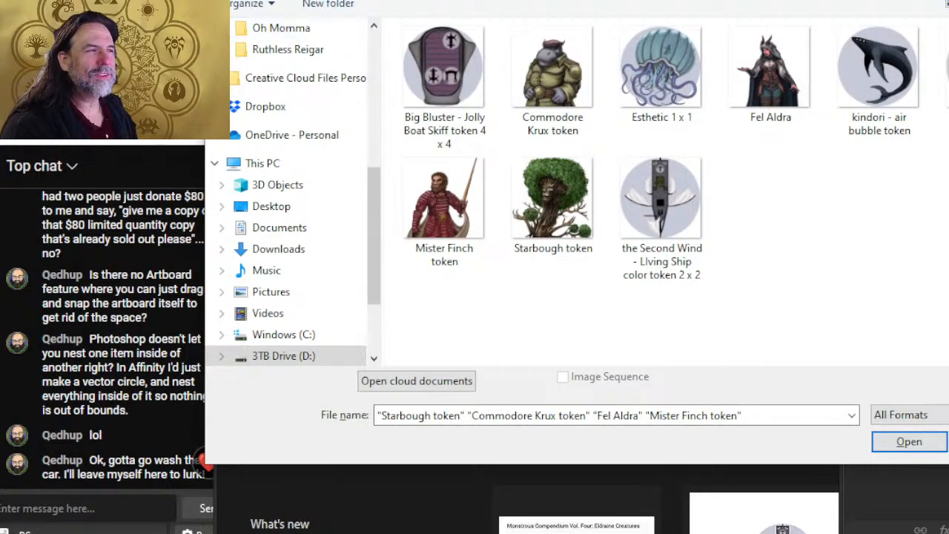
pyautogui.hotkey('alt', 'Up')
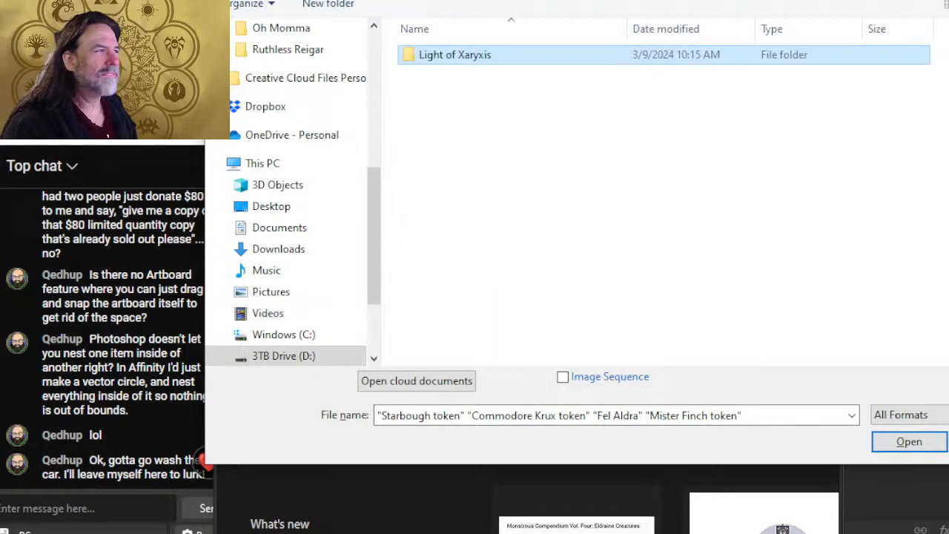
pyautogui.hotkey('alt', 'Up')
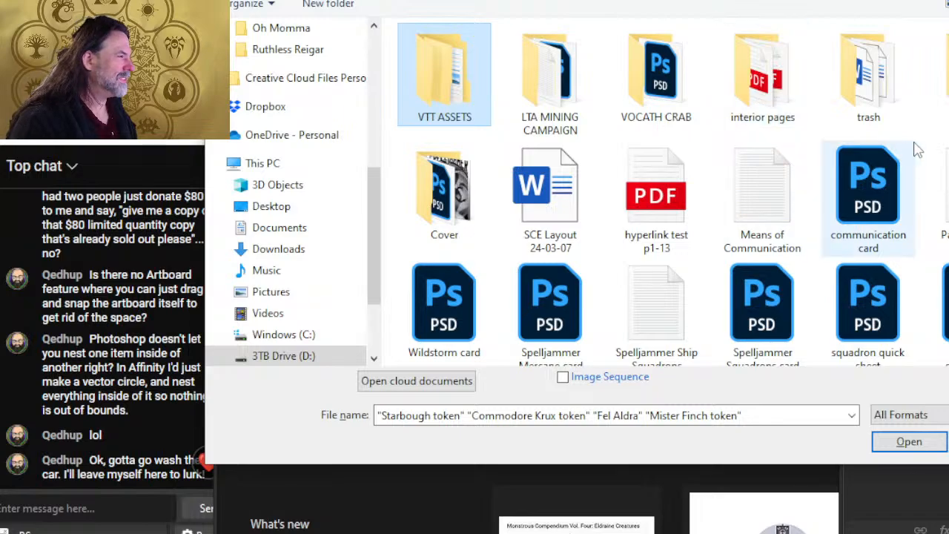
pyautogui.press('Return')
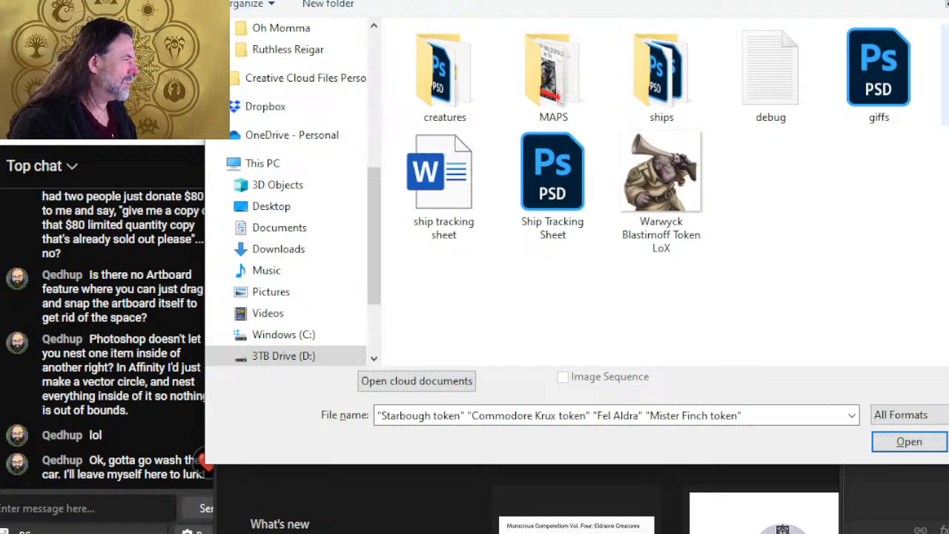
pyautogui.click(945, 74)
pyautogui.press('Return')
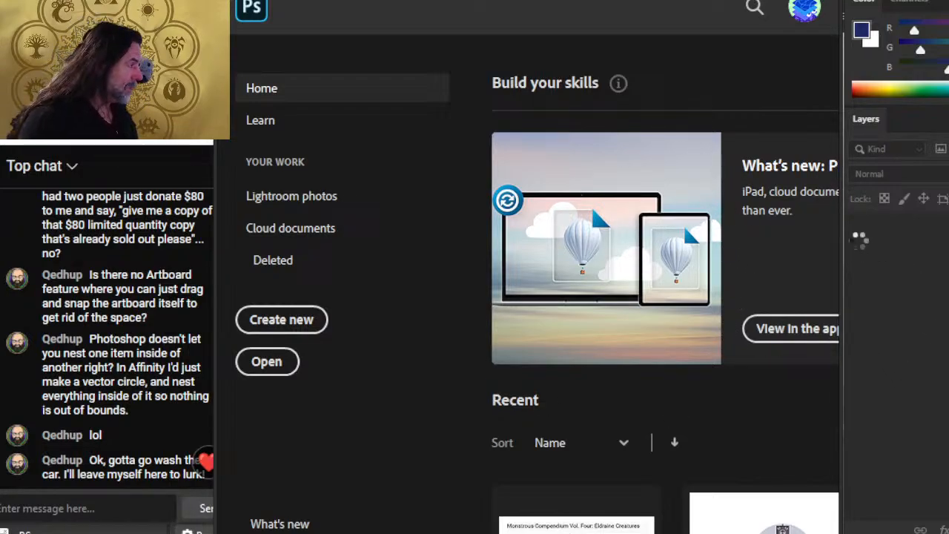
# Examine the Esthetic, Hastain and Duplicate entries in the adventure PDF, and return to Photoshop
pyautogui.hotkey('alt', 'Tab')
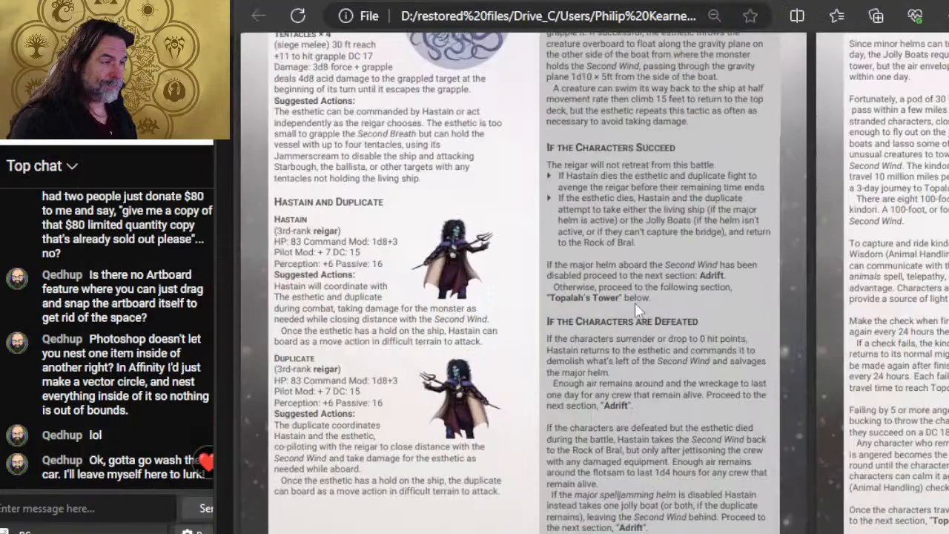
pyautogui.scroll(-2, 587, 238)
pyautogui.scroll(5, 578, 230)
pyautogui.scroll(-1, 564, 222)
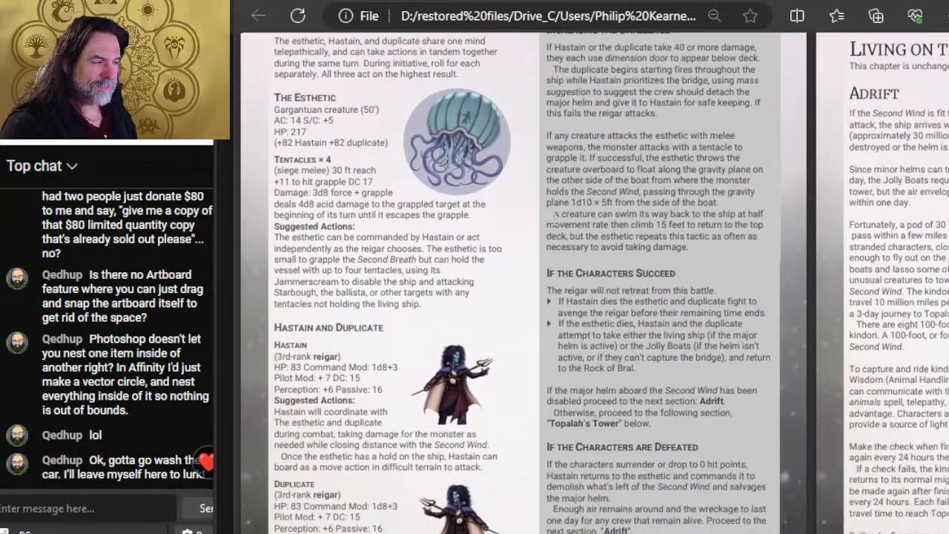
pyautogui.hotkey('alt', 'Tab')
pyautogui.hotkey('alt', 'Tab')
pyautogui.hotkey('alt', 'Tab')
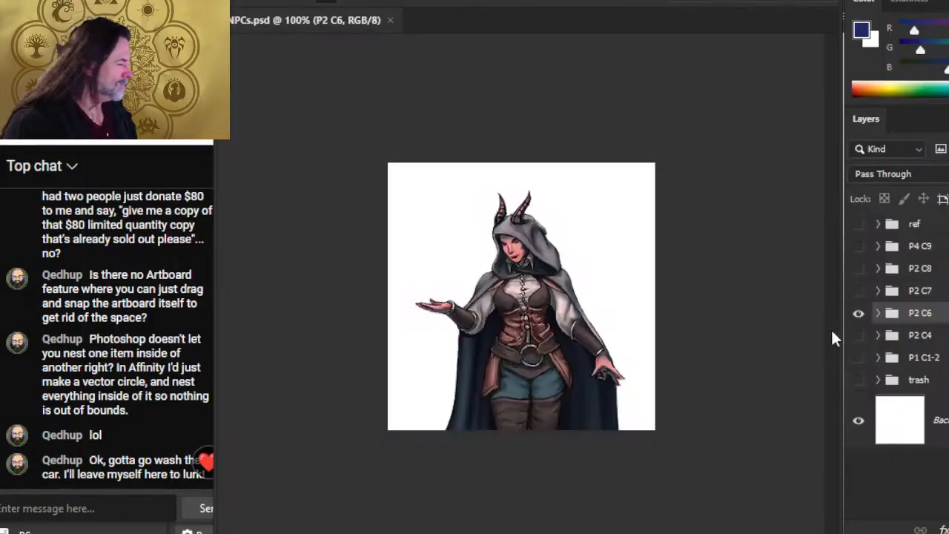
# Show only the Hastain artwork in the P2 C6 group and hide the white background layer
pyautogui.click(879, 313)
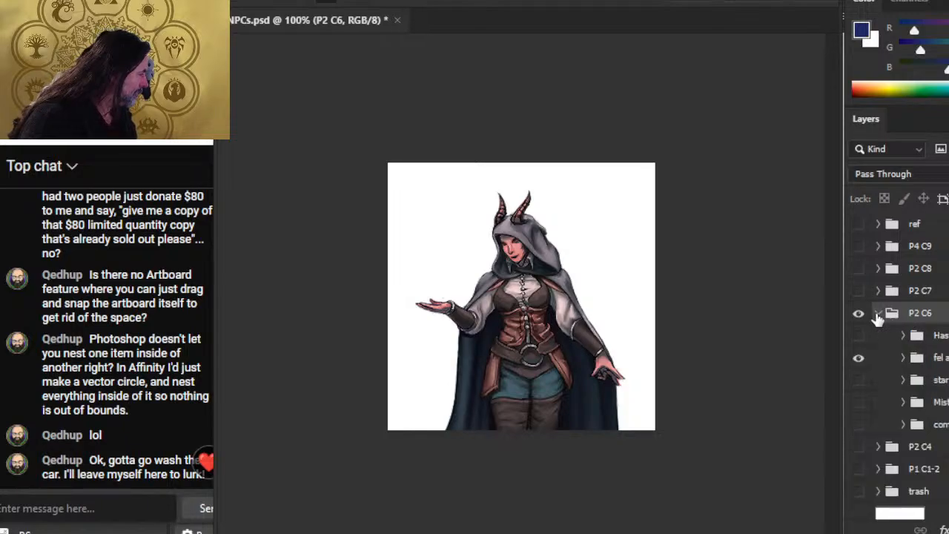
pyautogui.click(859, 338)
pyautogui.scroll(-2, 874, 367)
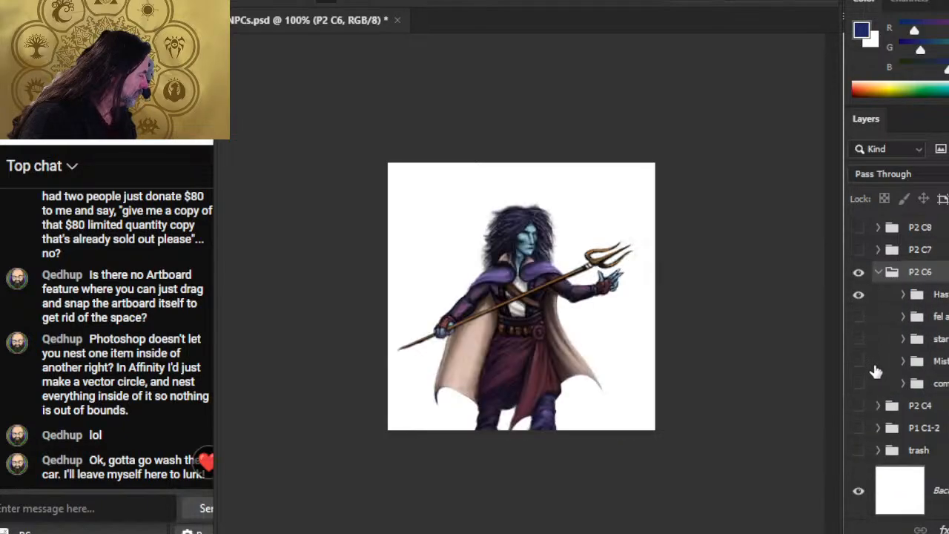
pyautogui.click(852, 494)
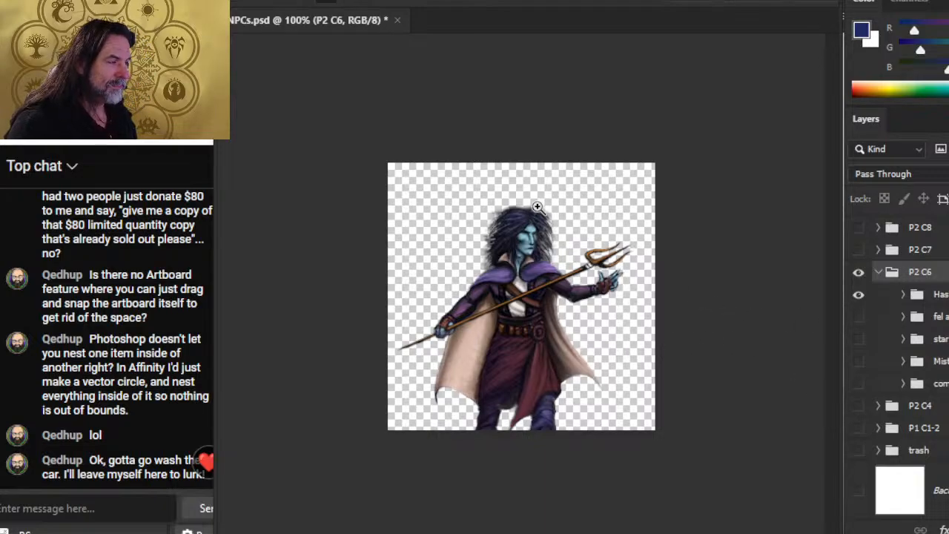
pyautogui.rightClick(538, 207)
pyautogui.click(450, 170)
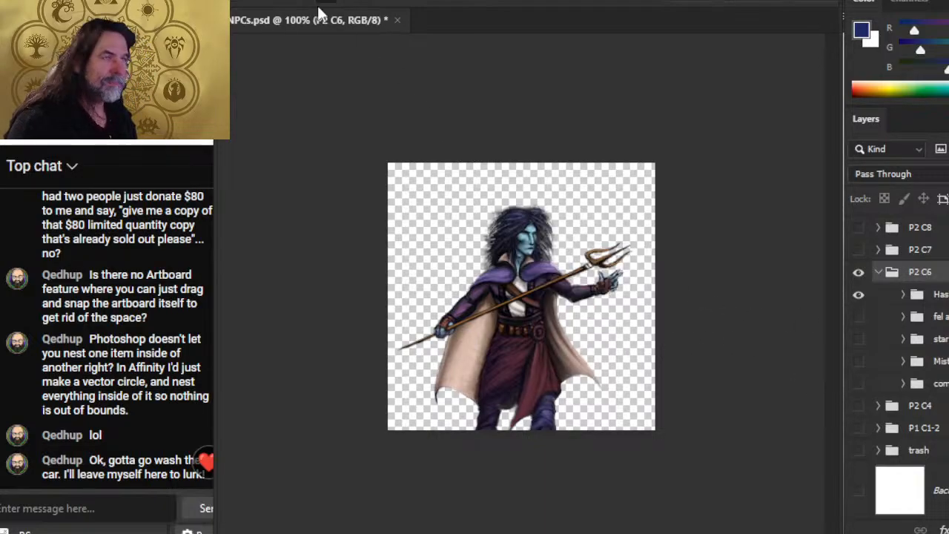
# Start saving a copy of the Hastain artwork in PNG format and browse through Light of Xaryxis to the Ruthless Reigar folder
pyautogui.hotkey('alt', 'f')
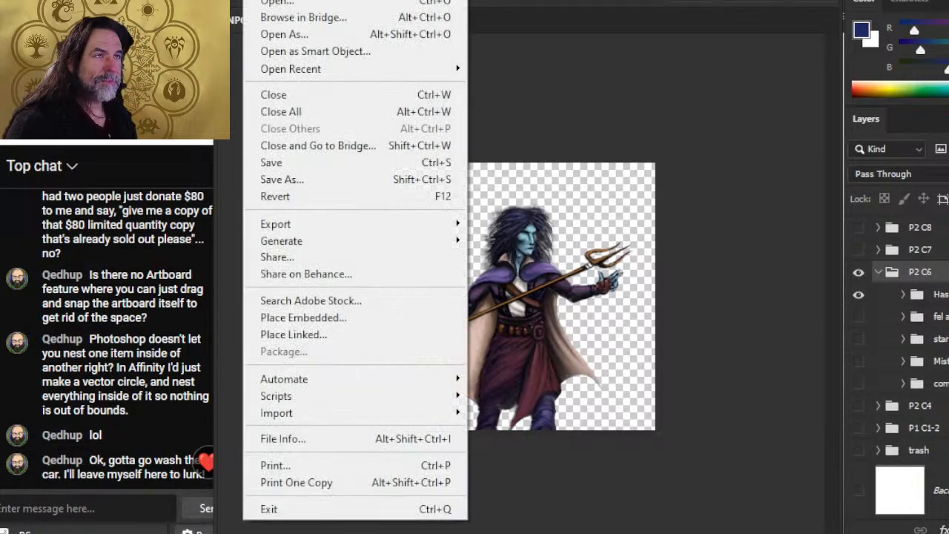
pyautogui.click(304, 181)
pyautogui.click(688, 433)
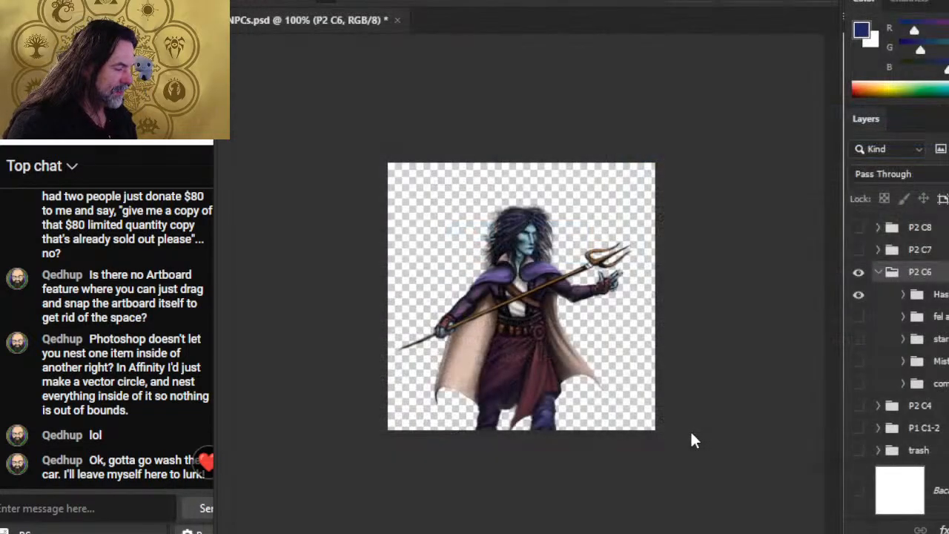
pyautogui.click(485, 375)
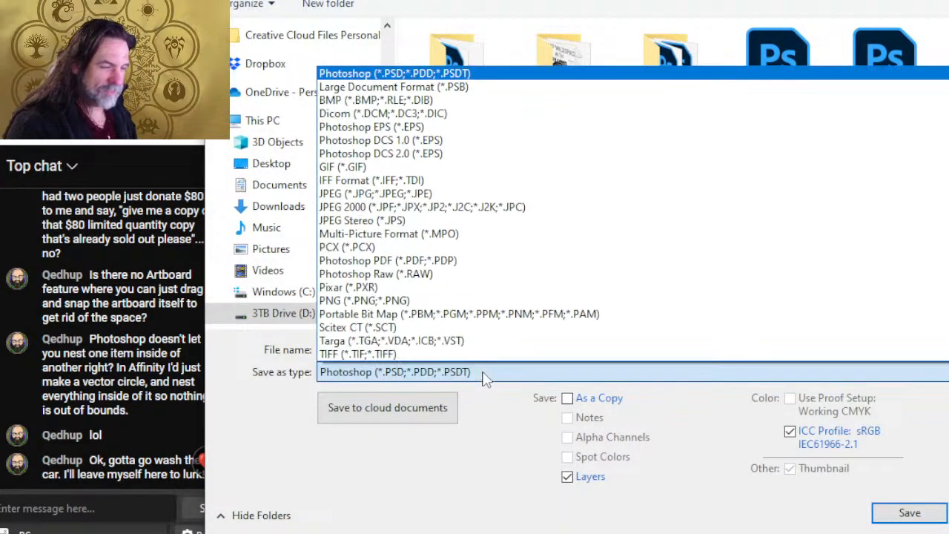
pyautogui.click(411, 300)
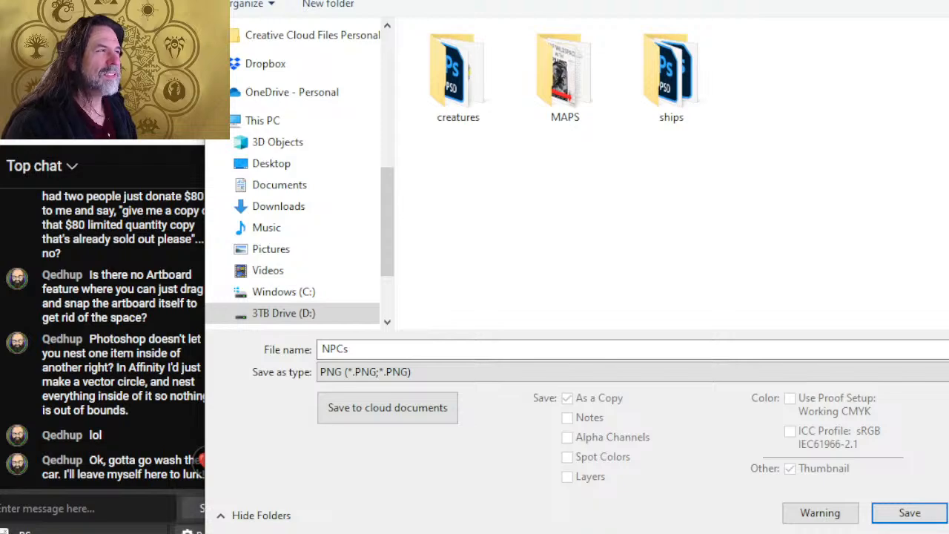
pyautogui.click(599, 1)
pyautogui.doubleClick(470, 43)
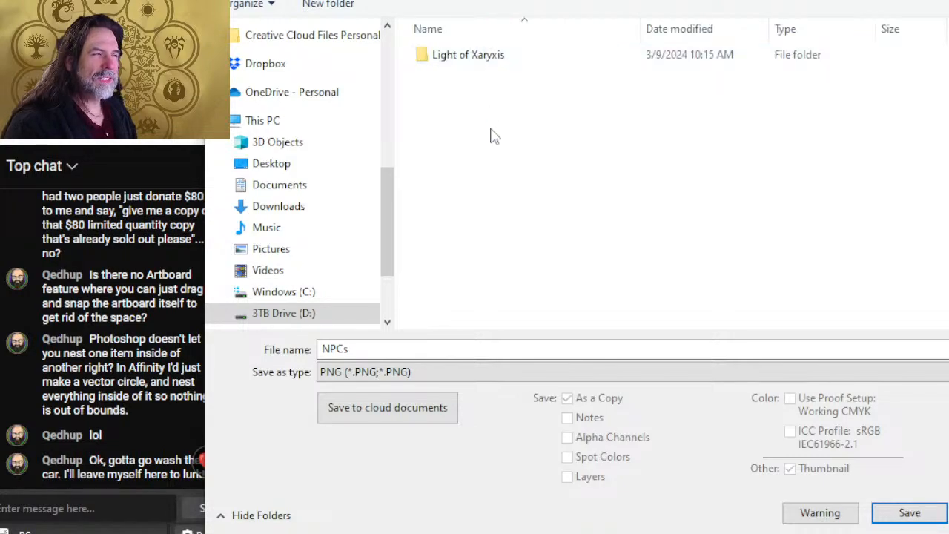
pyautogui.doubleClick(479, 59)
pyautogui.doubleClick(479, 60)
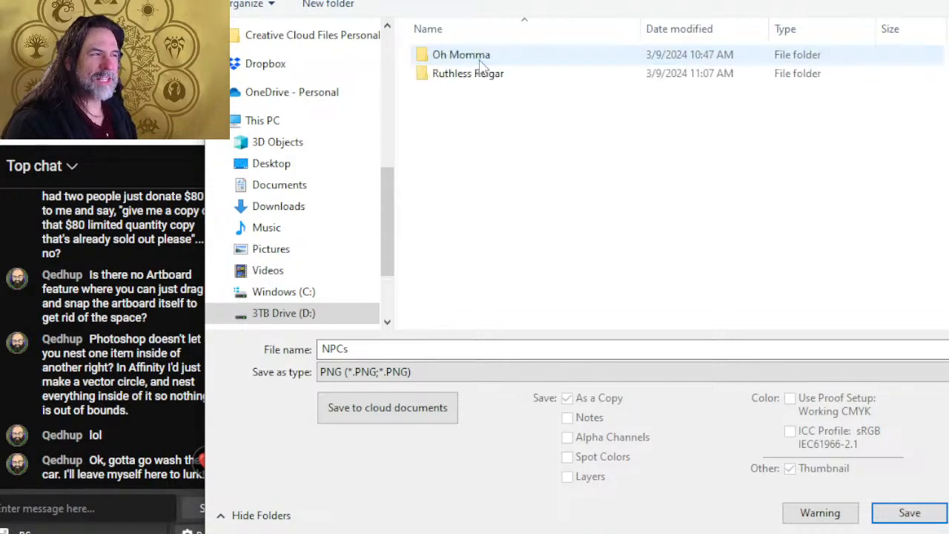
pyautogui.doubleClick(501, 71)
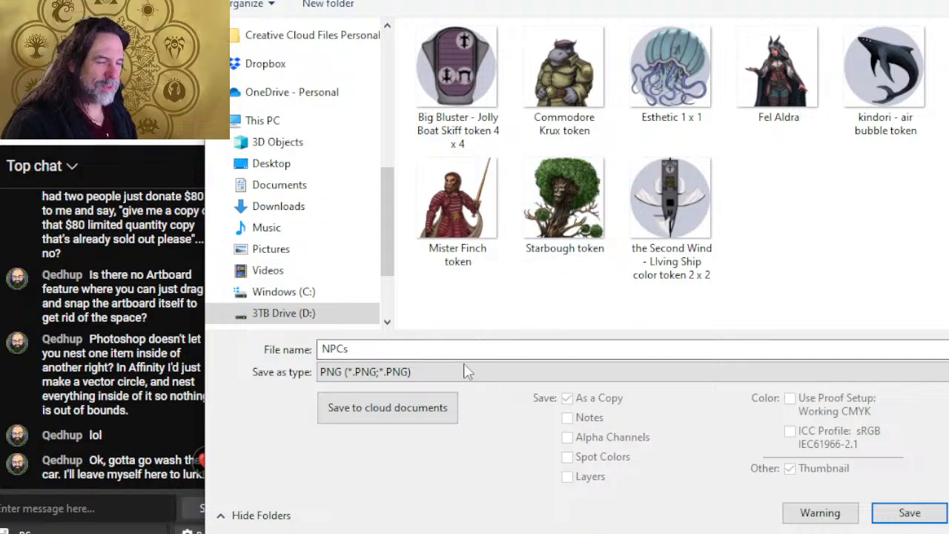
# Name the PNG copy Hastain token and save it at the smallest file size
pyautogui.doubleClick(436, 352)
pyautogui.write('Ha')
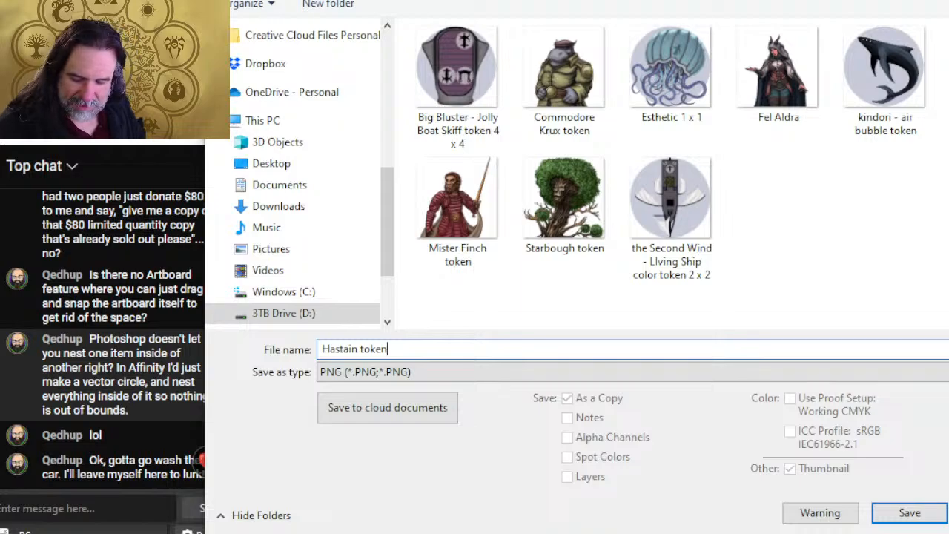
pyautogui.write('stain token')
pyautogui.press('Return')
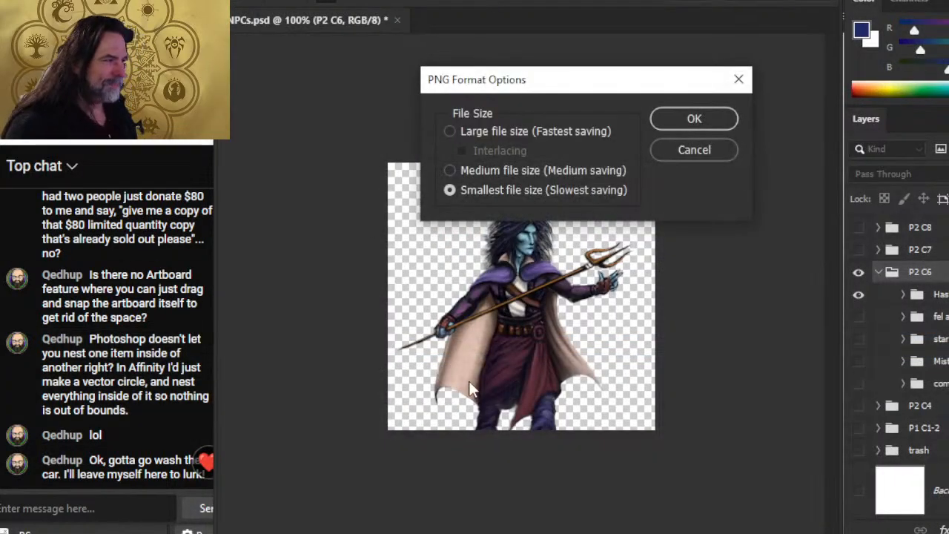
pyautogui.click(686, 126)
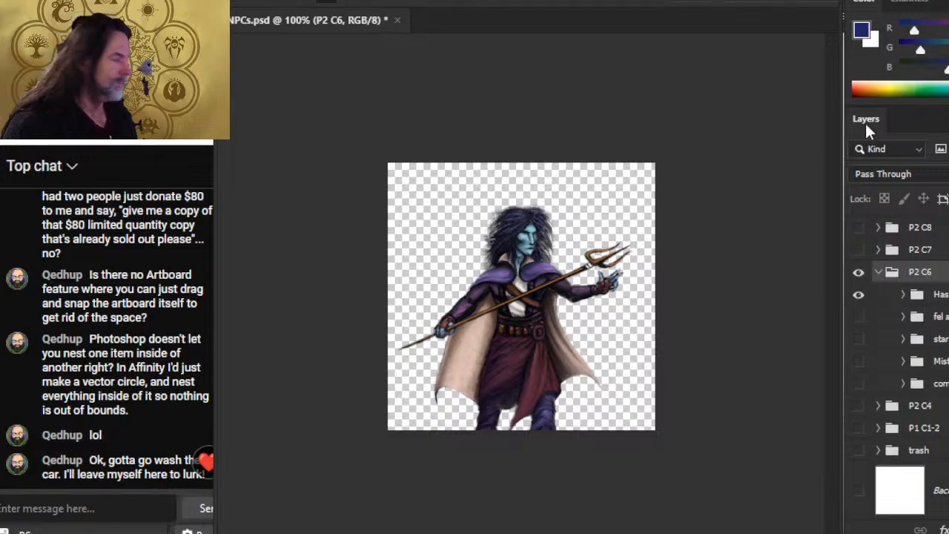
# Close NPCs.psd without saving its changes and open the Hastain token file from the Ruthless Reigar folder
pyautogui.click(397, 20)
pyautogui.click(513, 203)
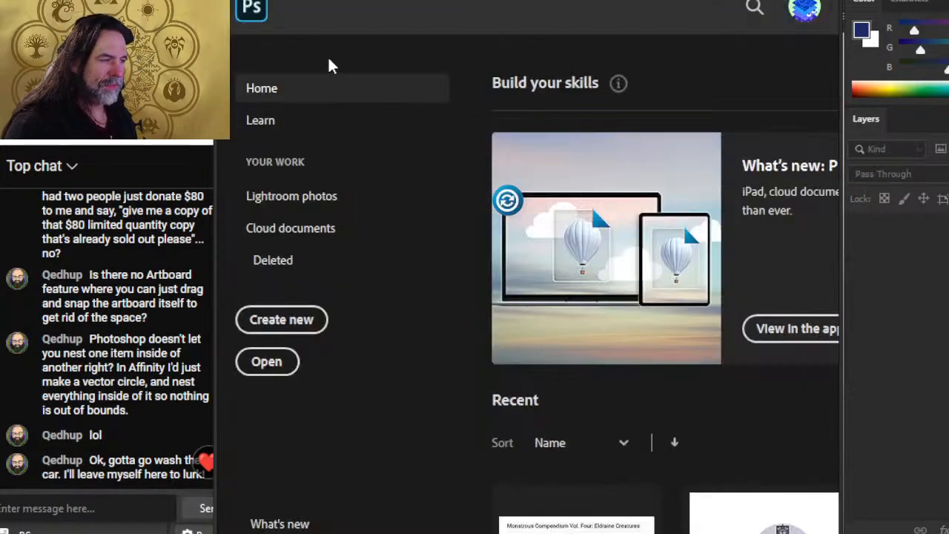
pyautogui.click(251, 0)
pyautogui.click(285, 5)
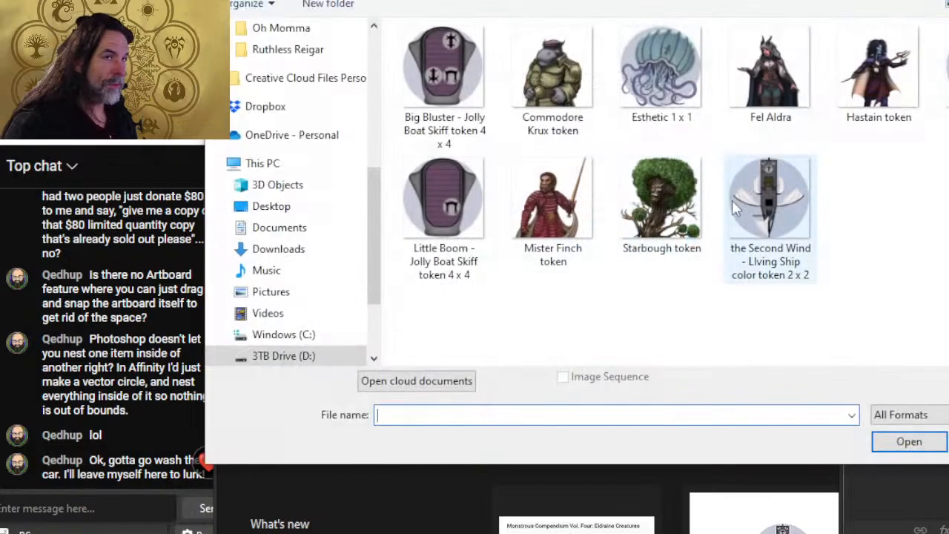
pyautogui.doubleClick(879, 77)
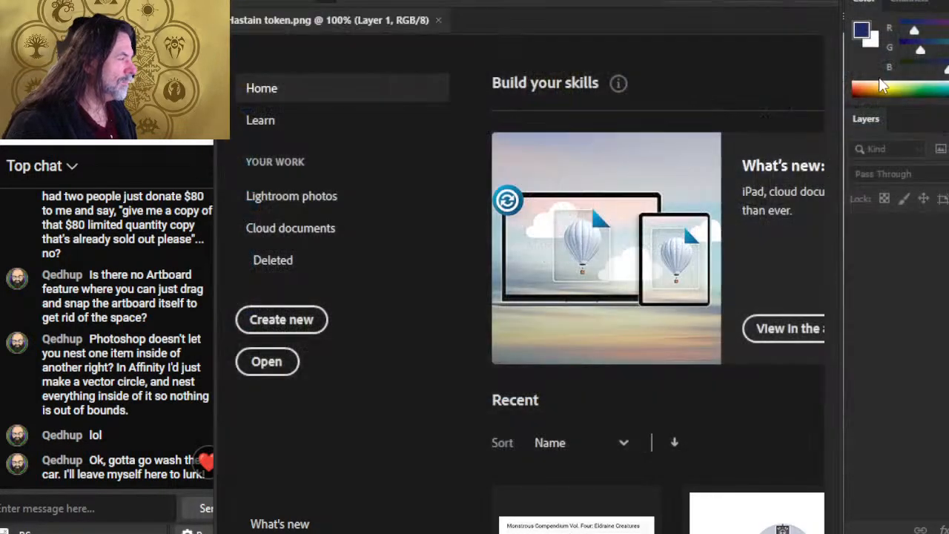
# Flip the Hastain figure horizontally with Free Transform and apply the transformation
pyautogui.rightClick(510, 259)
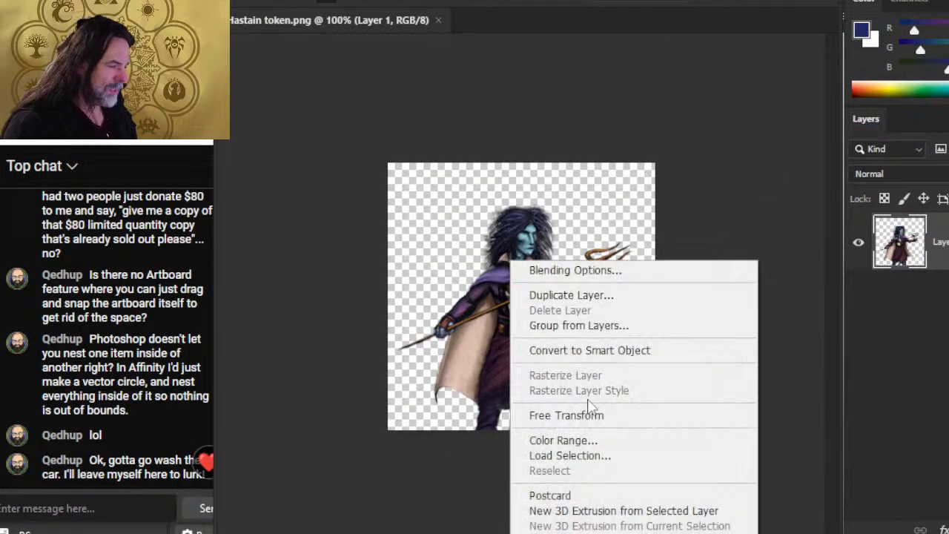
pyautogui.click(590, 419)
pyautogui.rightClick(552, 322)
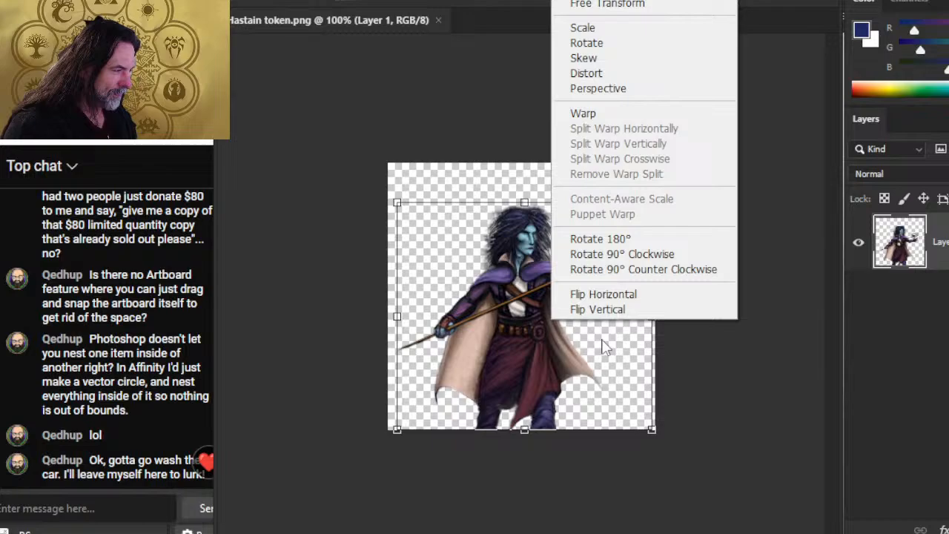
pyautogui.click(604, 294)
pyautogui.press('Return')
# Nudge the flipped Hastain figure slightly left to centre it on the canvas
pyautogui.press('Left')
pyautogui.press('Left')
pyautogui.press('Left')
pyautogui.press('Left')
pyautogui.press('Left')
pyautogui.press('Left')
pyautogui.press('Left')
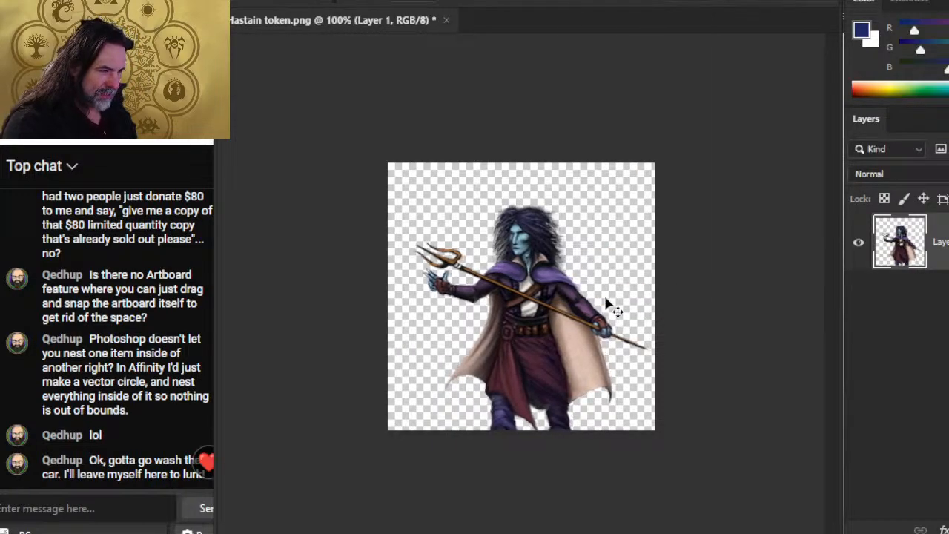
pyautogui.press('Left')
pyautogui.press('Left')
pyautogui.press('Left')
pyautogui.press('Left')
pyautogui.press('Left')
pyautogui.press('Left')
pyautogui.press('Left')
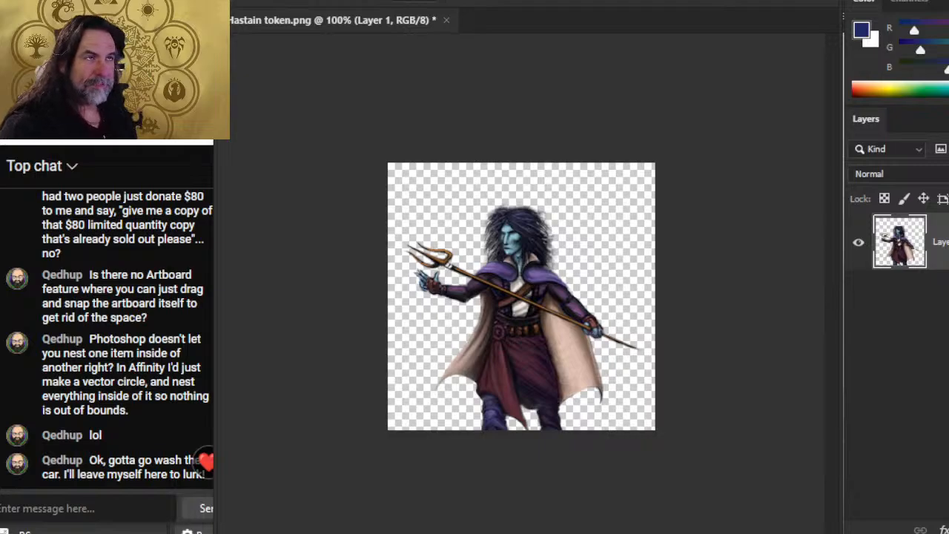
# Save the flipped figure as a separate PNG named Hastain Duplicate token in the same folder, at the smallest file size
pyautogui.click(256, 1)
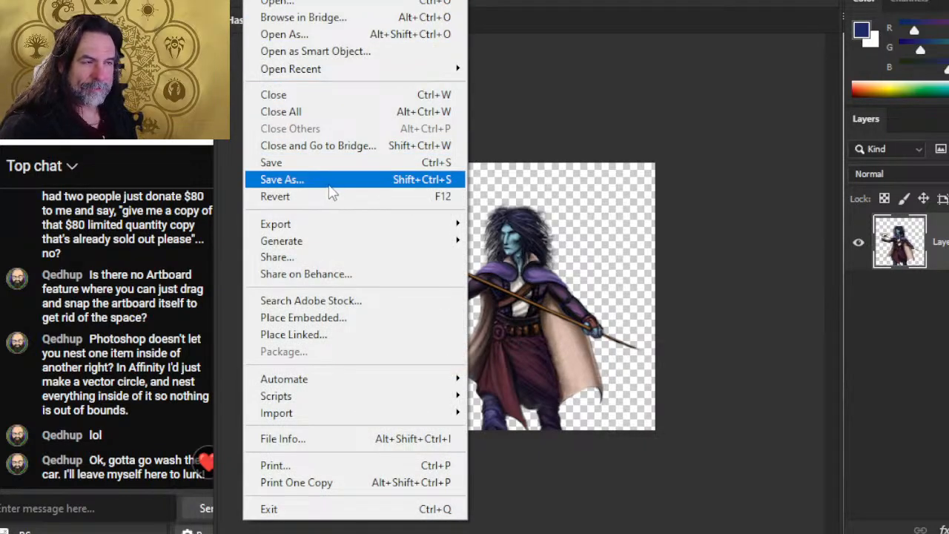
pyautogui.click(330, 184)
pyautogui.click(705, 425)
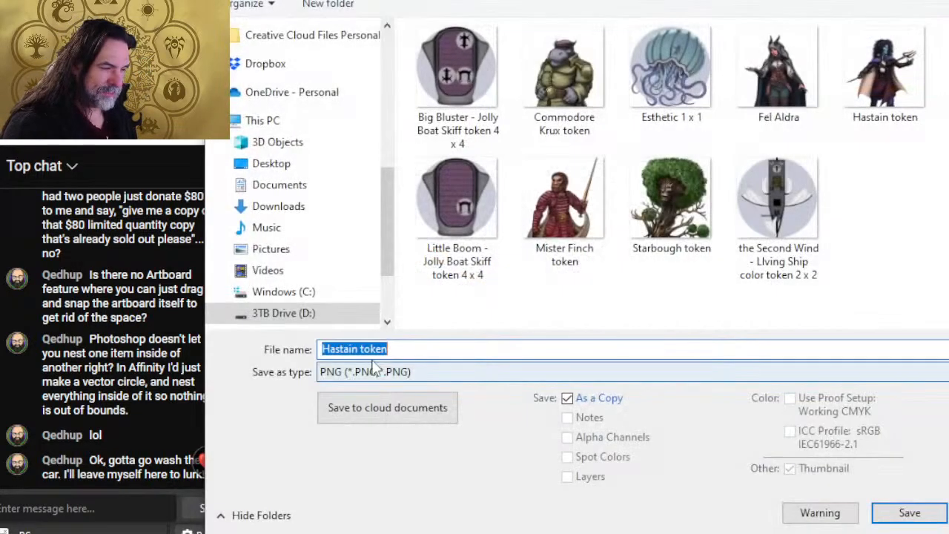
pyautogui.click(371, 347)
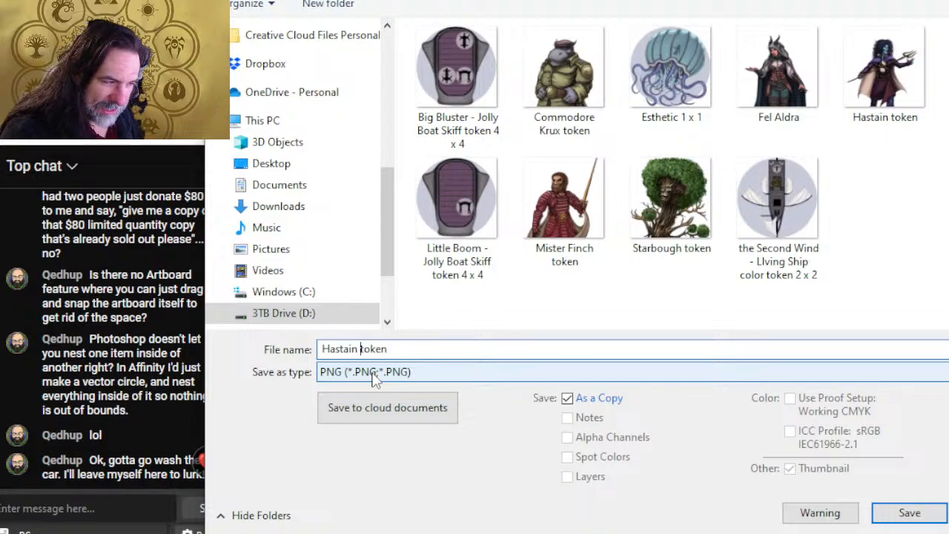
pyautogui.write('Duplicate')
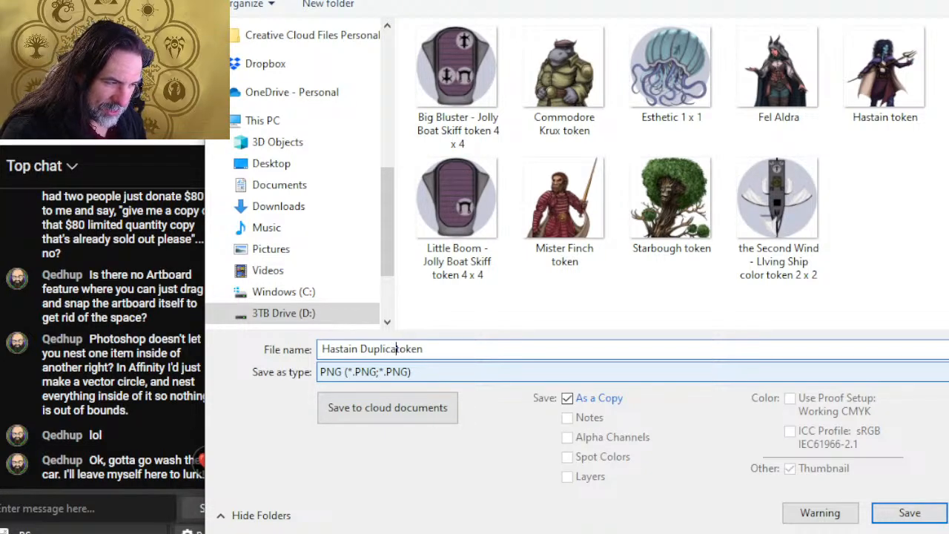
pyautogui.press('Return')
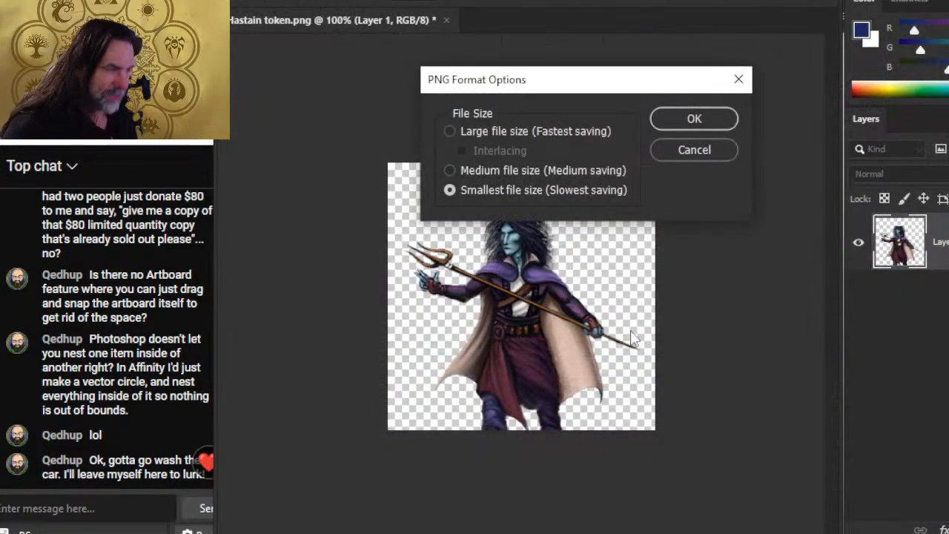
pyautogui.click(701, 125)
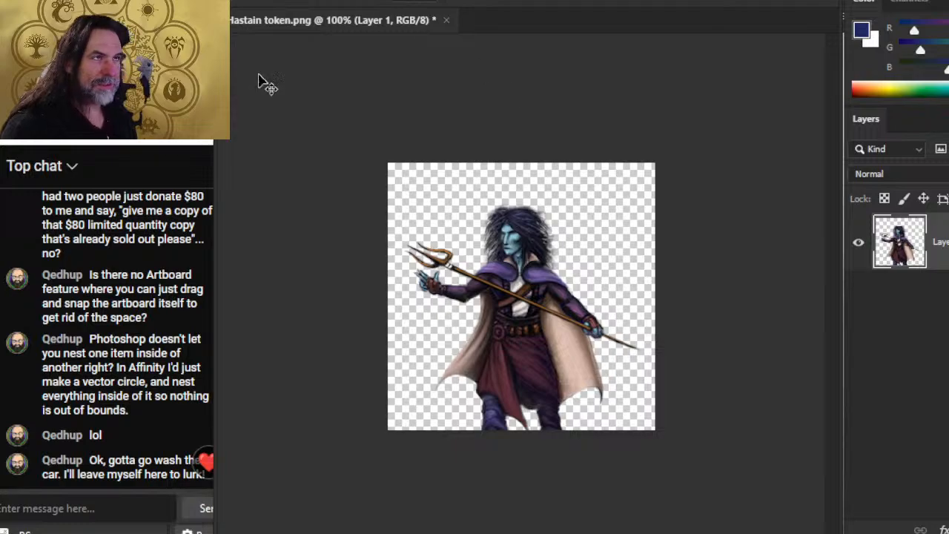
# Keep Hastain token.png open and undo the nudges and the horizontal flip
pyautogui.click(446, 20)
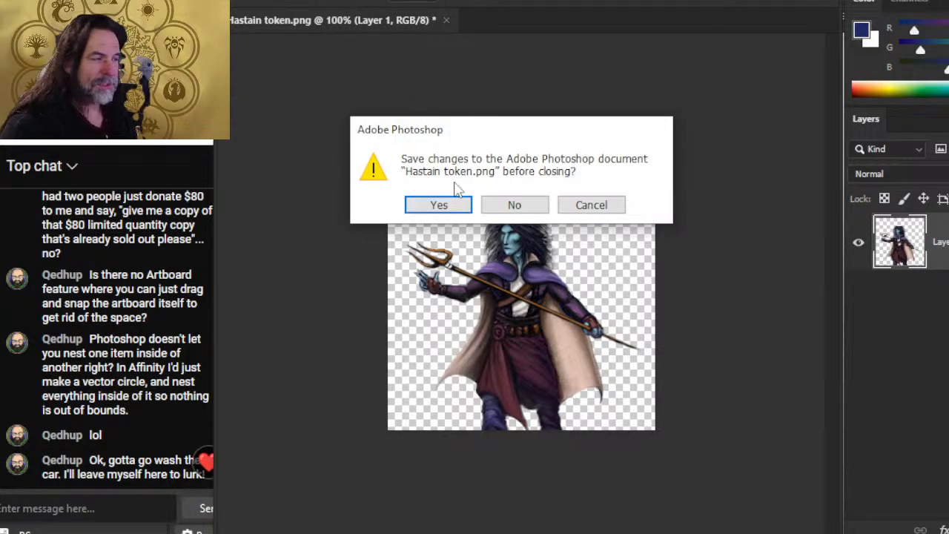
pyautogui.click(568, 206)
pyautogui.moveTo(630, 245); pyautogui.dragTo(700, 254)
pyautogui.hotkey('ctrl', 'z')
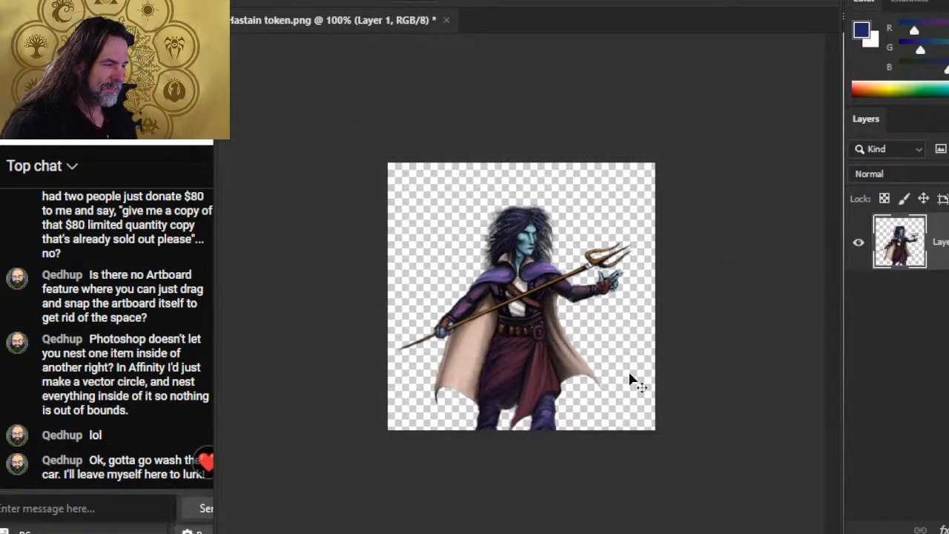
# Nudge the original Hastain figure slightly right to centre it, and save and close Hastain token.png
pyautogui.press('Right')
pyautogui.press('Right')
pyautogui.press('Right')
pyautogui.press('Right')
pyautogui.press('Right')
pyautogui.press('Right')
pyautogui.press('Right')
pyautogui.press('Right')
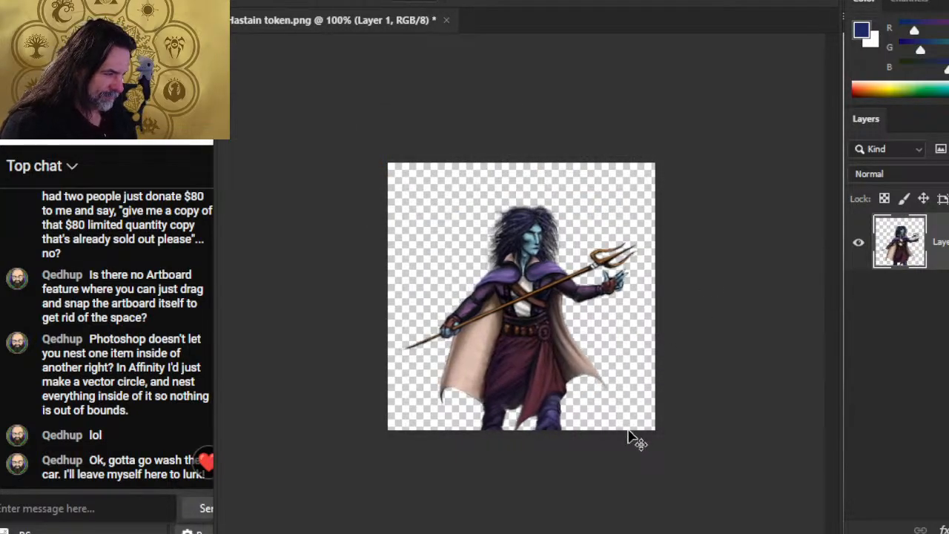
pyautogui.hotkey('ctrl', 's')
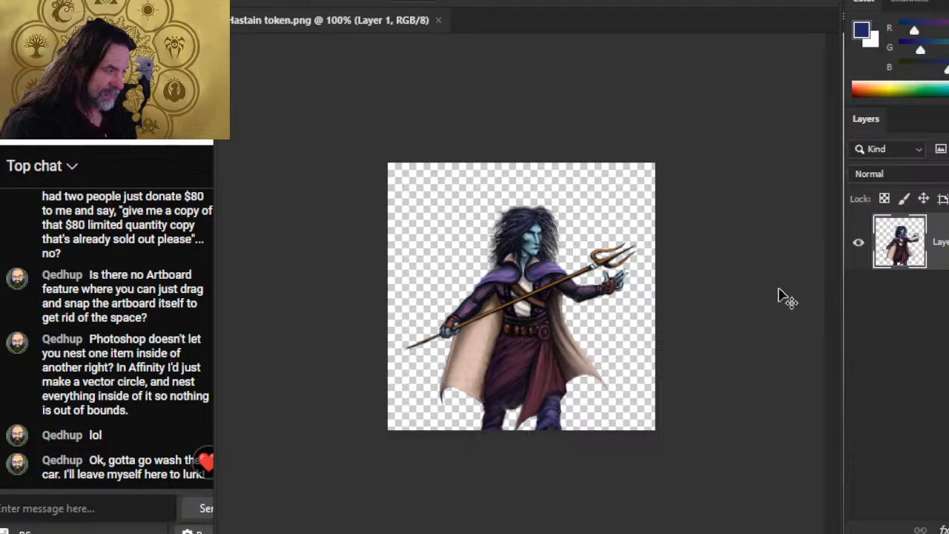
pyautogui.click(438, 20)
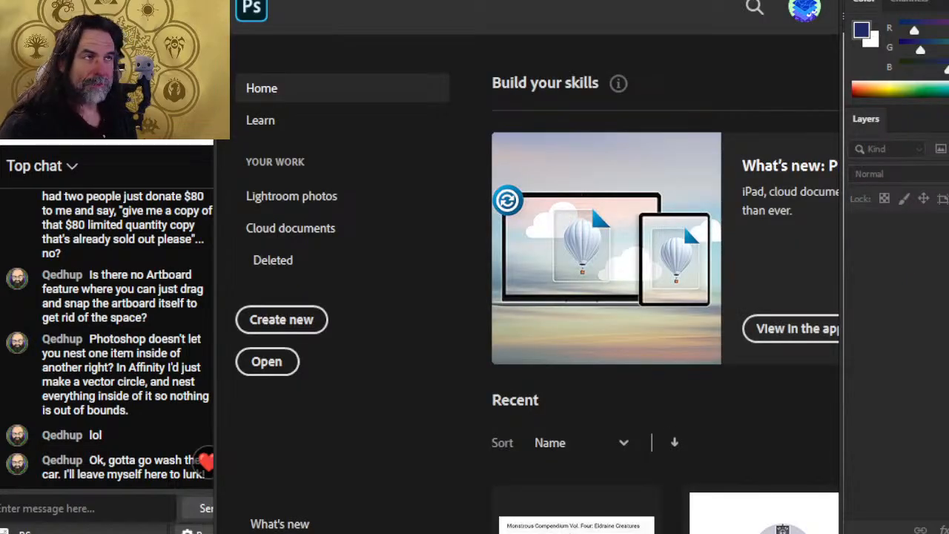
# Start opening another file and go up one level from the Ruthless Reigar folder
pyautogui.click(252, 1)
pyautogui.click(259, 6)
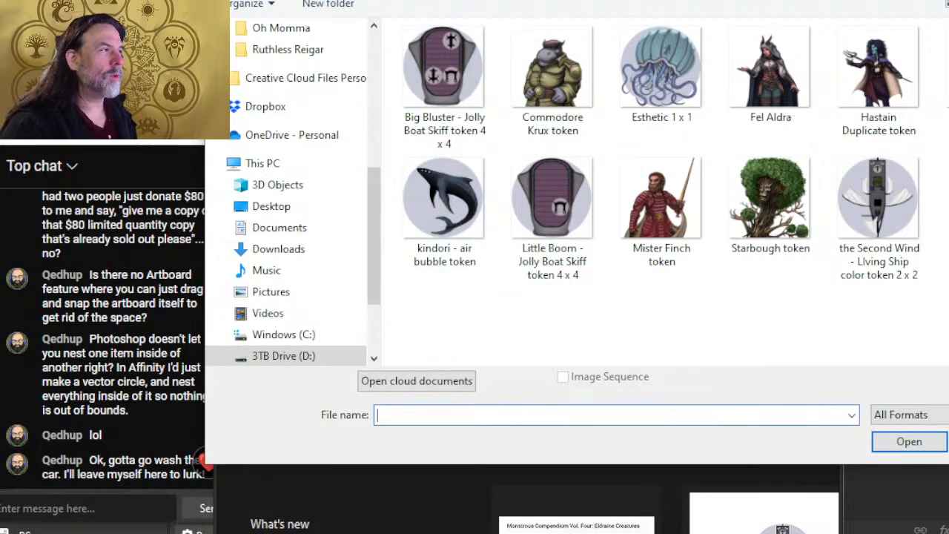
pyautogui.hotkey('alt', 'Up')
# Switch to the adventure PDF in the browser and review the ship and crew artwork in Chapters 1 through 9
pyautogui.hotkey('alt', 'Tab')
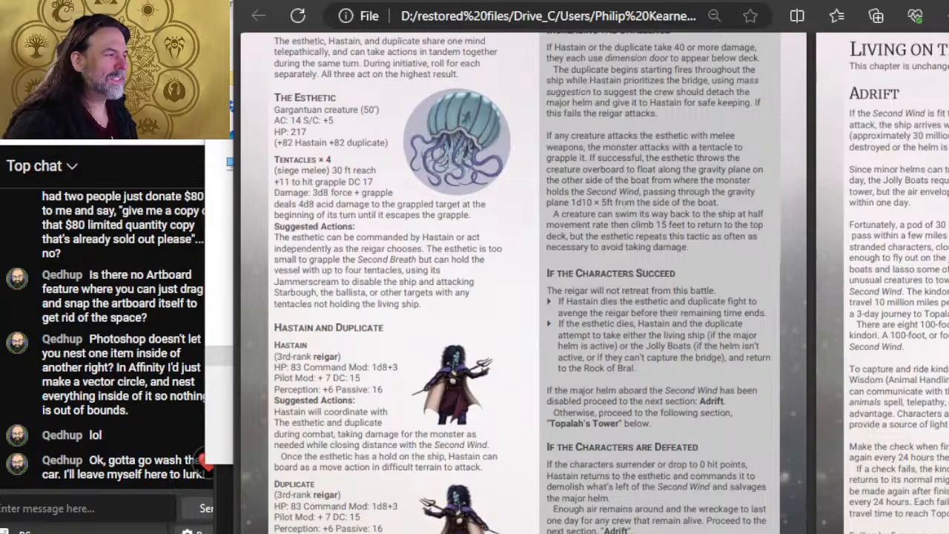
pyautogui.scroll(-4, 624, 203)
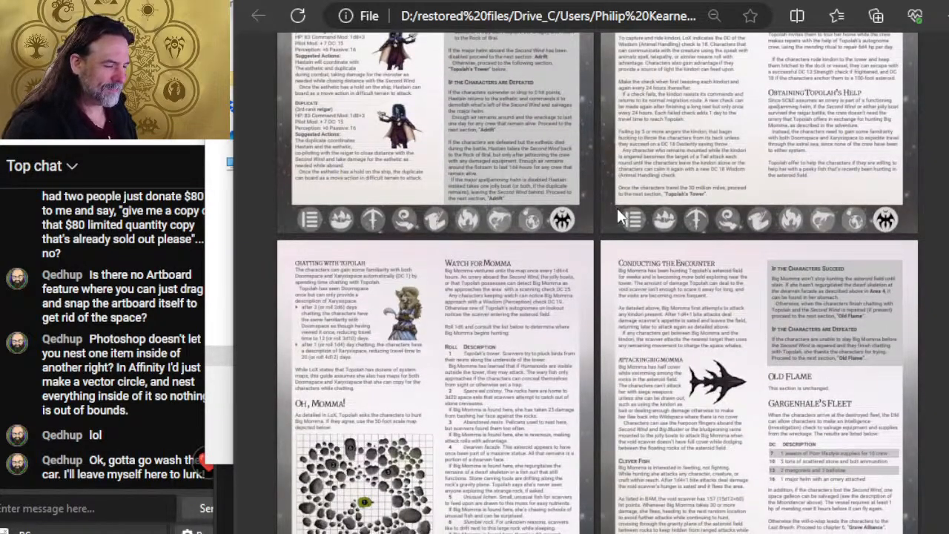
pyautogui.scroll(-6, 621, 217)
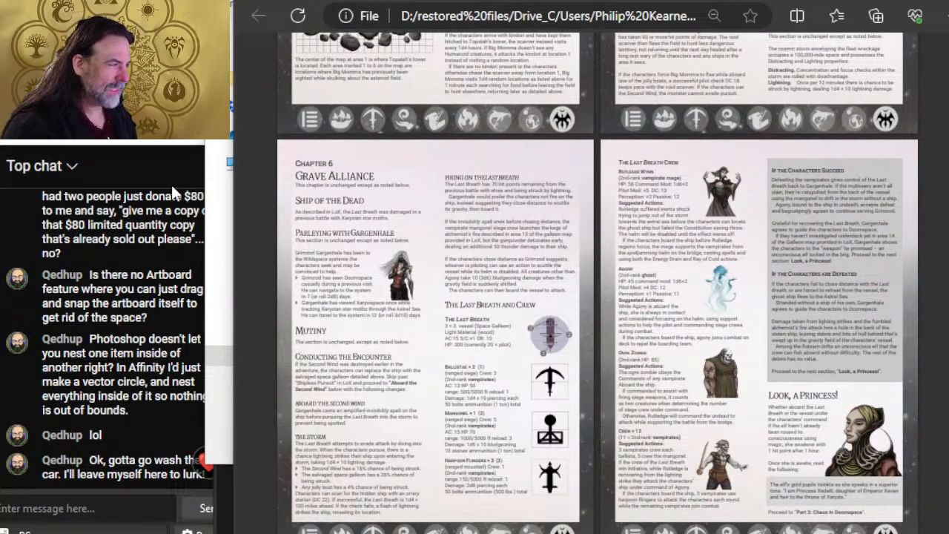
pyautogui.scroll(-8, 384, 256)
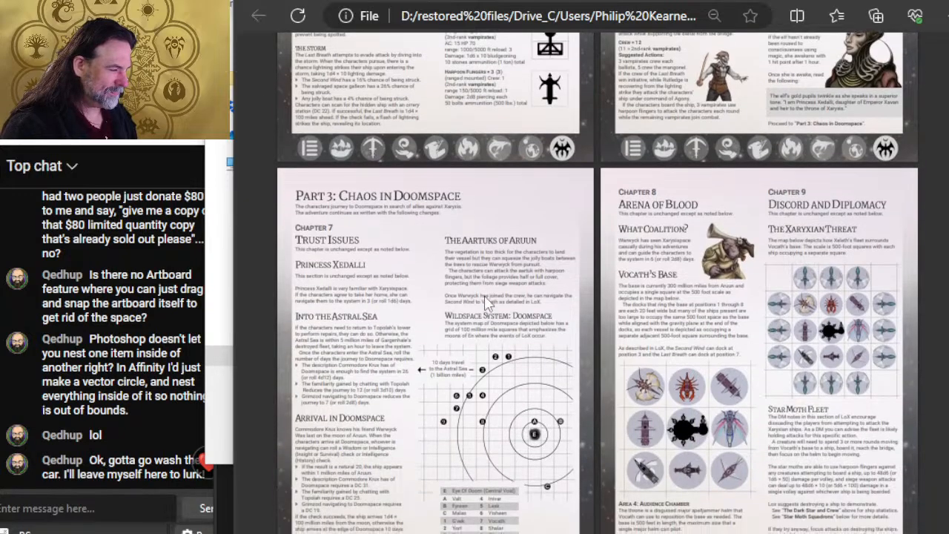
pyautogui.scroll(13, 485, 297)
pyautogui.scroll(15, 485, 293)
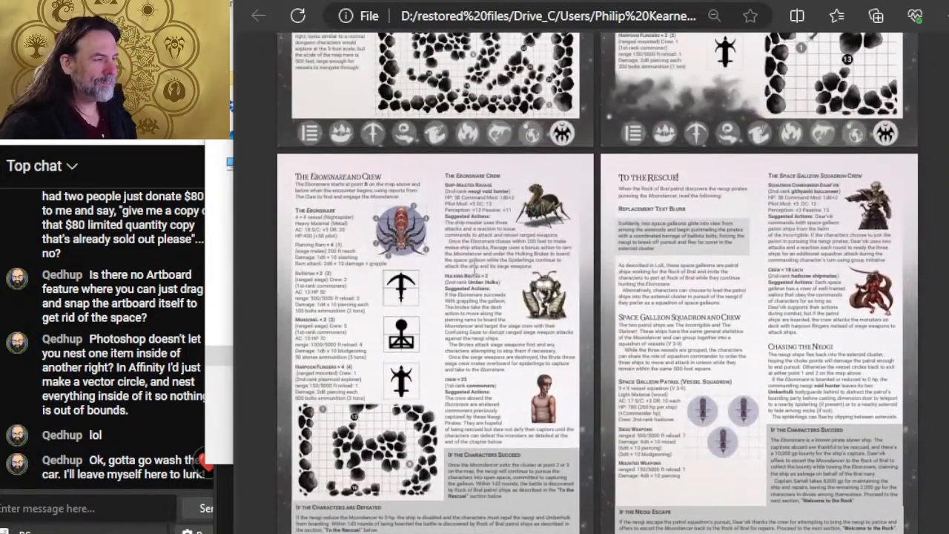
pyautogui.scroll(4, 490, 276)
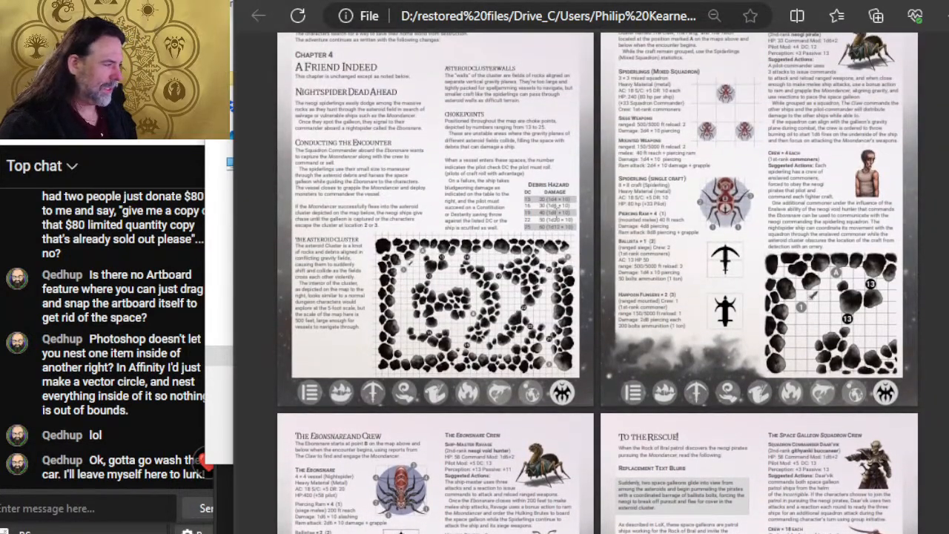
pyautogui.scroll(8, 549, 248)
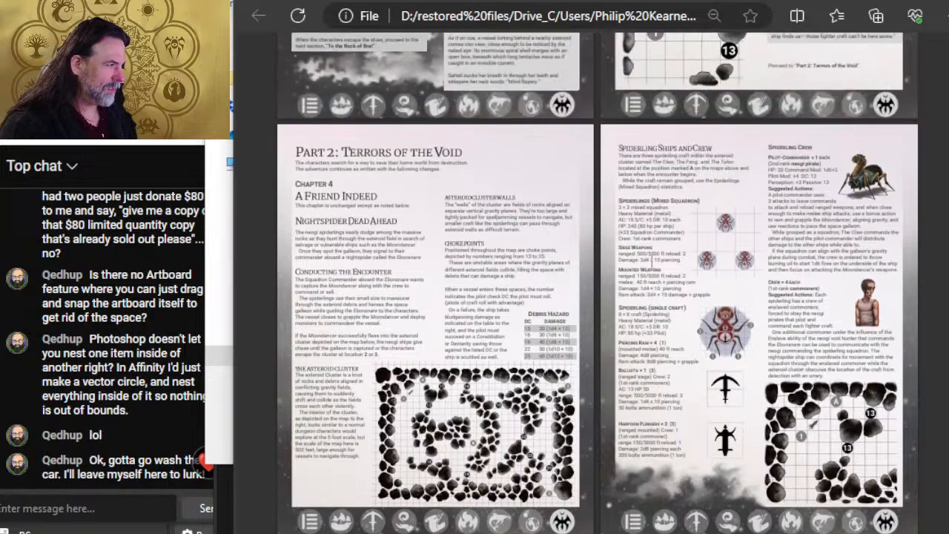
pyautogui.scroll(2, 600, 176)
pyautogui.scroll(-4, 615, 178)
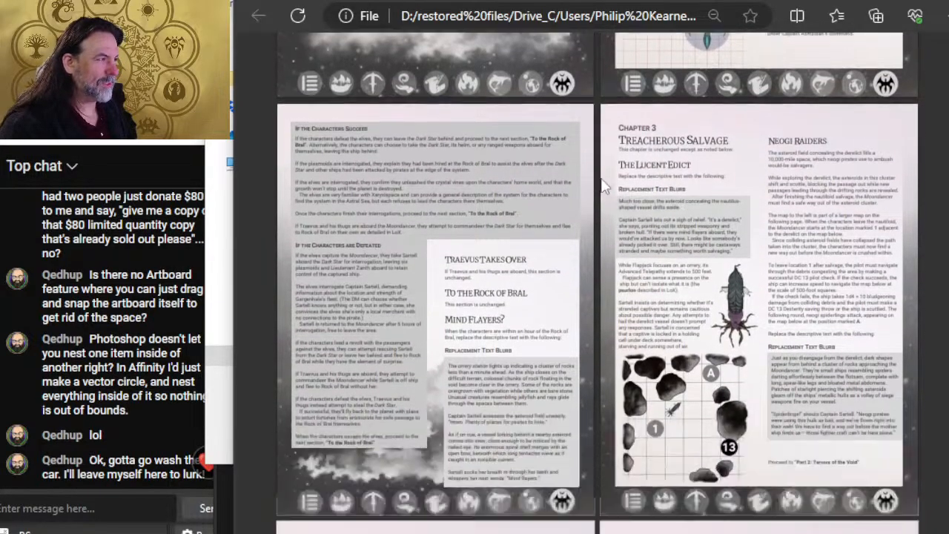
pyautogui.scroll(10, 636, 178)
pyautogui.scroll(2, 634, 182)
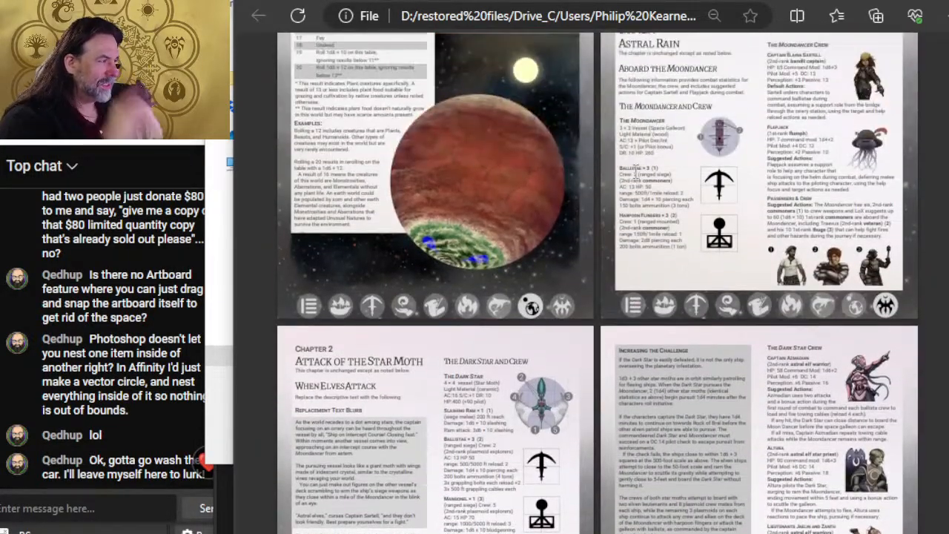
pyautogui.scroll(-2, 626, 185)
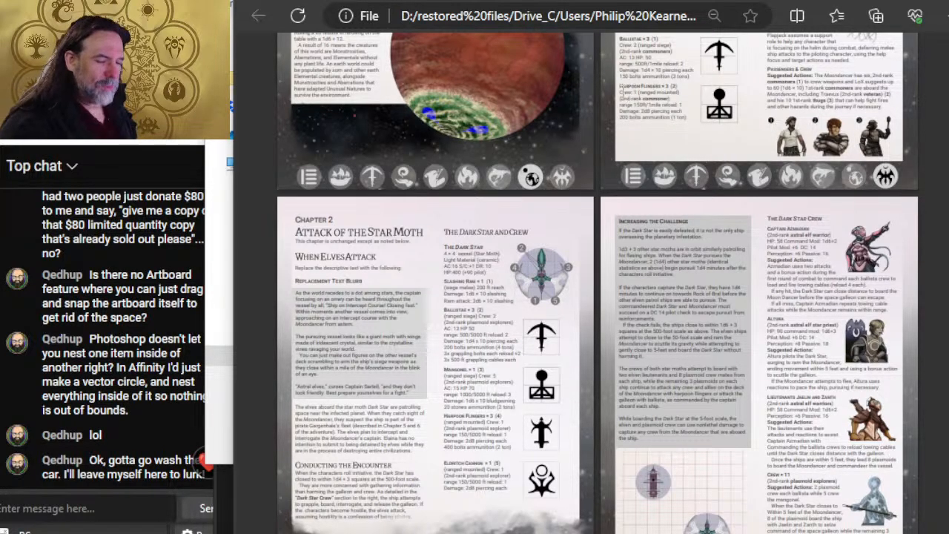
pyautogui.scroll(-3, 622, 92)
# Return to Photoshop's file-opening dialog and browse up to the project folder that contains VTT ASSETS
pyautogui.hotkey('alt', 'Tab')
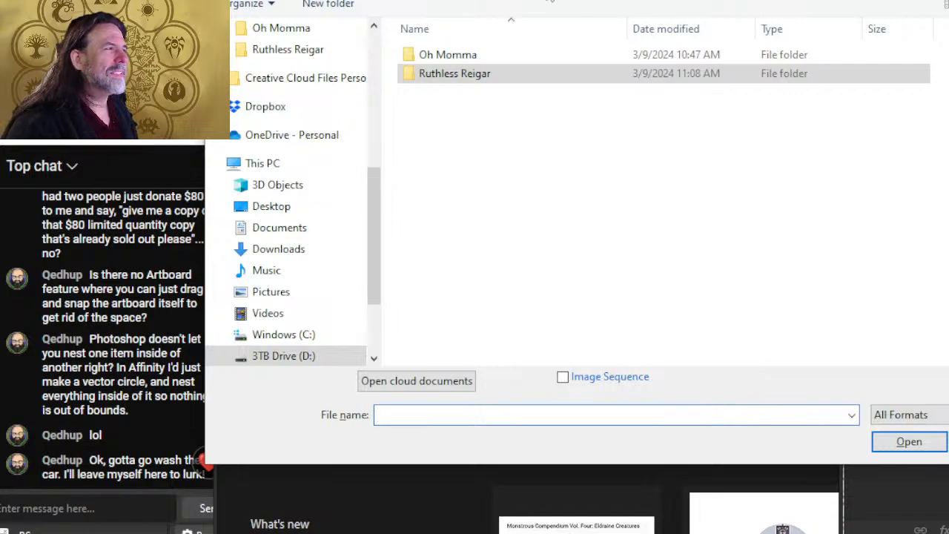
pyautogui.doubleClick(445, 74)
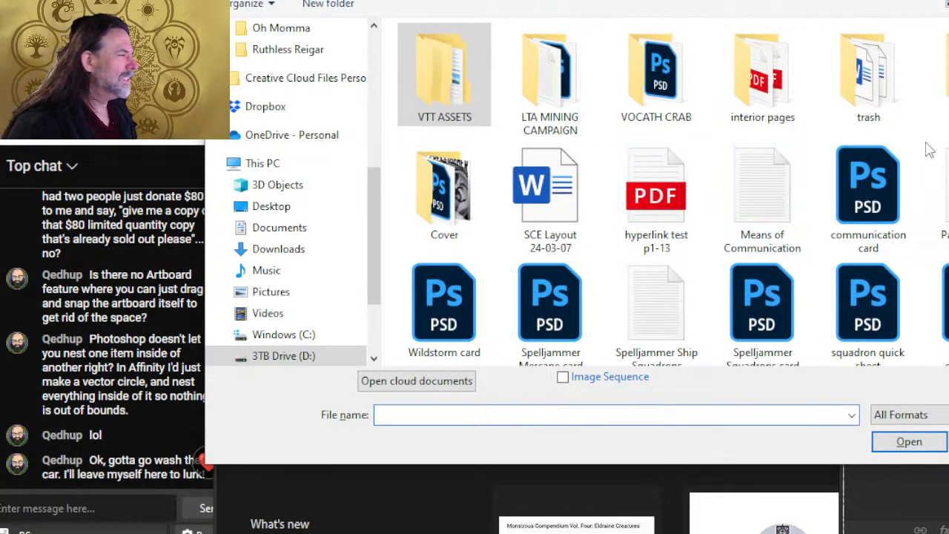
# Open Vessel Tokens.psd from the ships folder
pyautogui.doubleClick(940, 75)
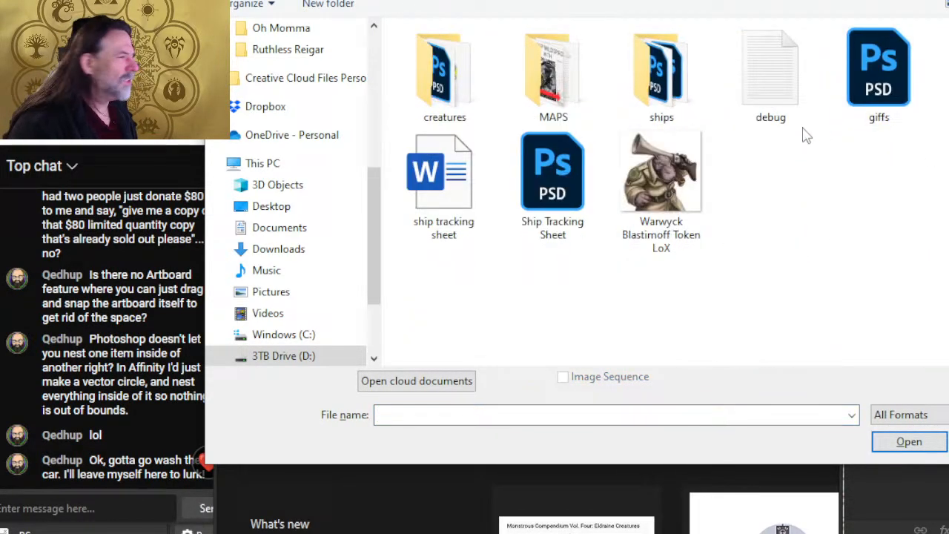
pyautogui.doubleClick(639, 106)
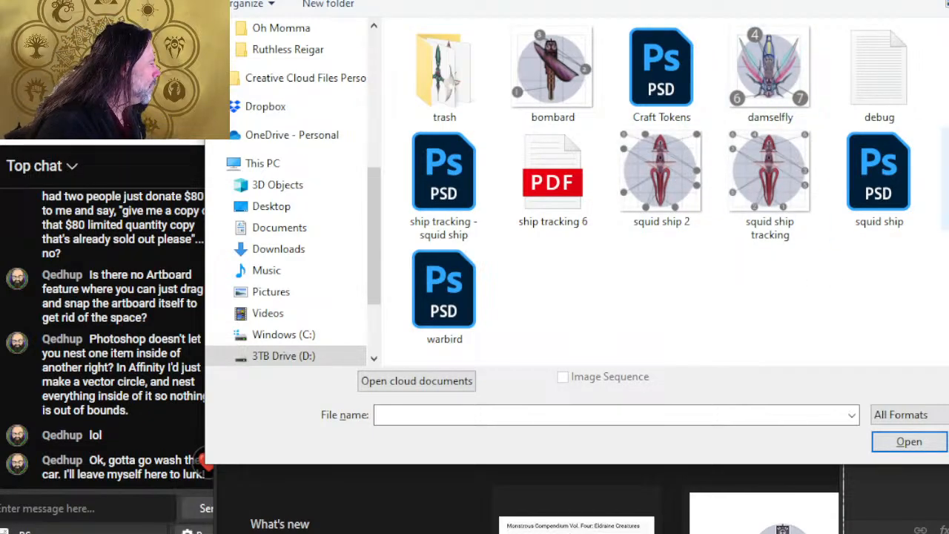
pyautogui.doubleClick(944, 178)
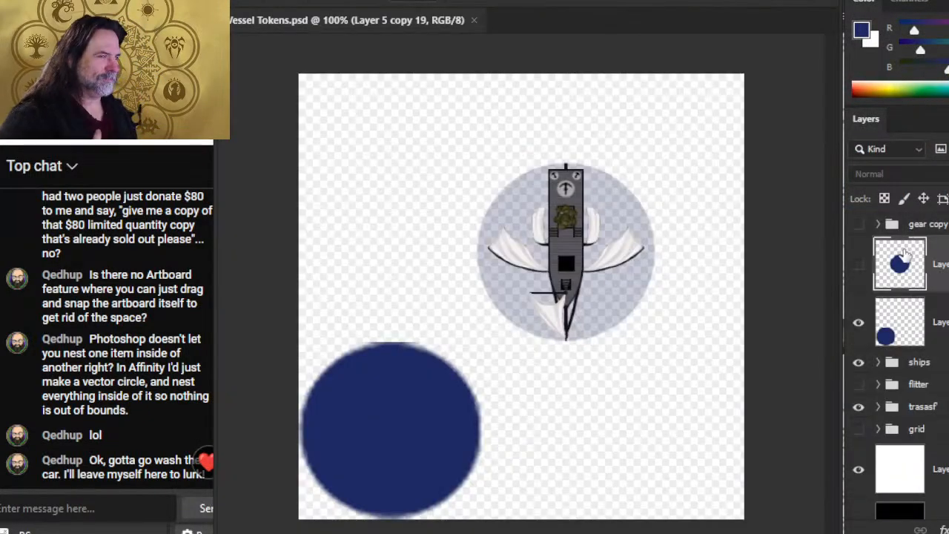
# Make the white background layer fully opaque and display the grid group at 40% opacity
pyautogui.scroll(-2, 900, 371)
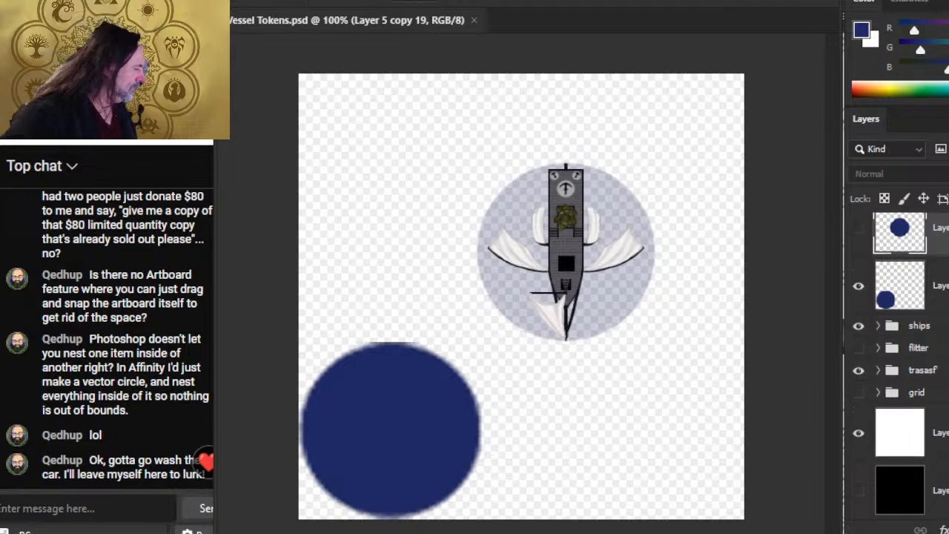
pyautogui.click(901, 441)
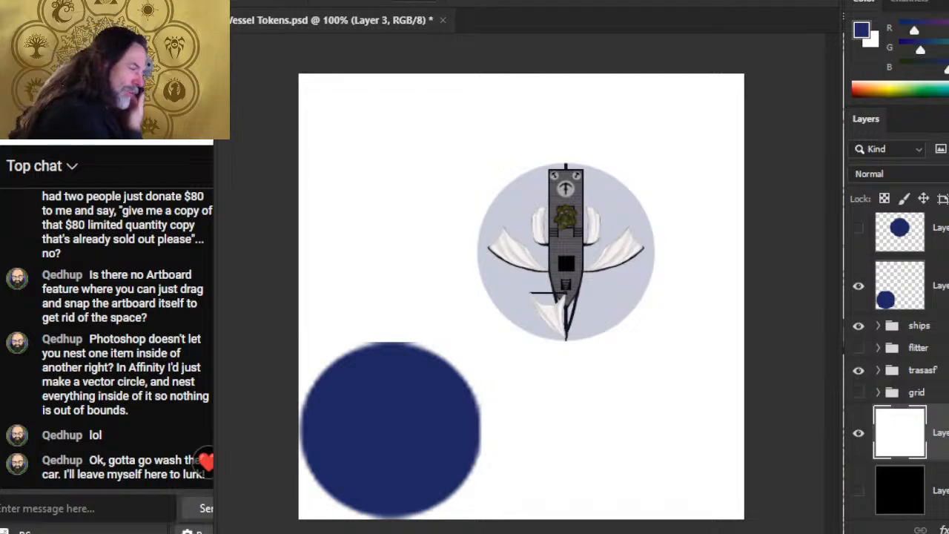
pyautogui.click(858, 392)
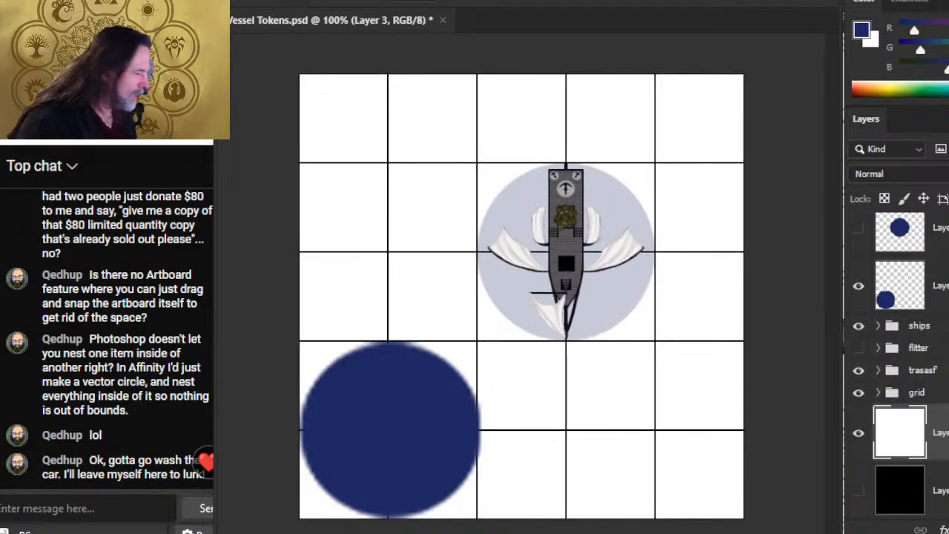
pyautogui.click(922, 370)
pyautogui.click(916, 392)
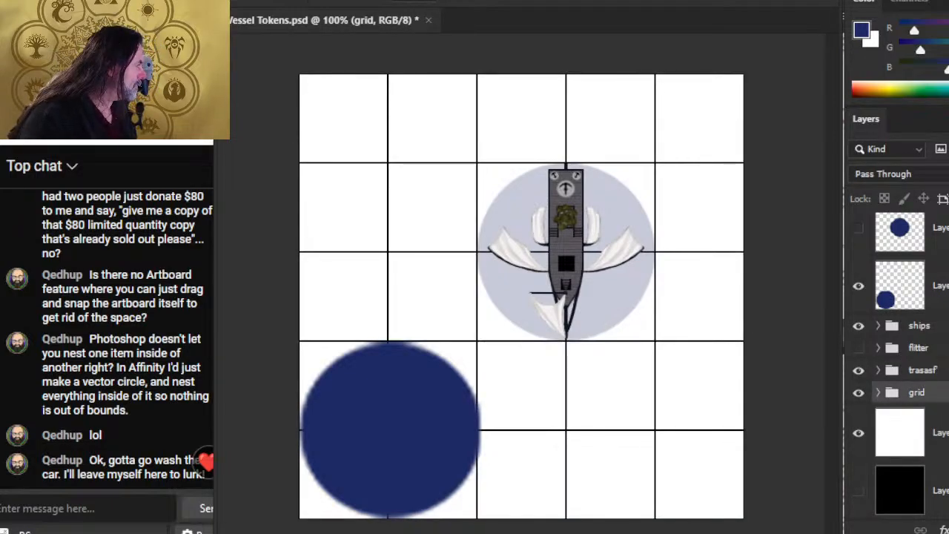
pyautogui.press('5')
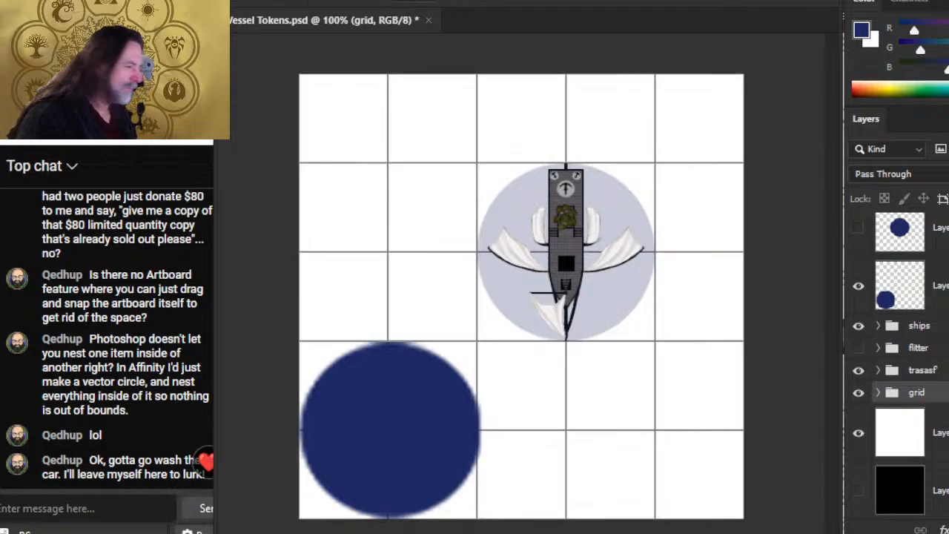
pyautogui.press('4')
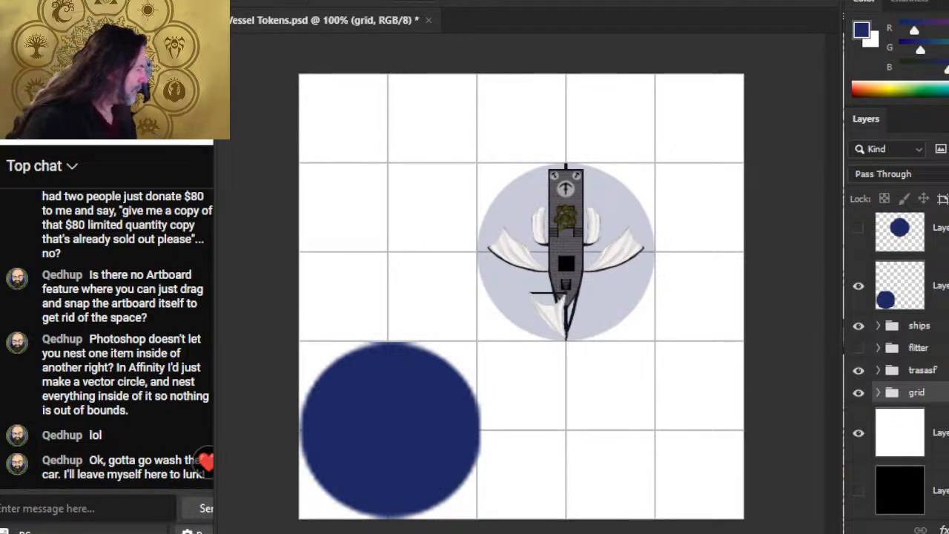
# Hide both solid blue circle layers stacked directly above the ships group
pyautogui.click(860, 278)
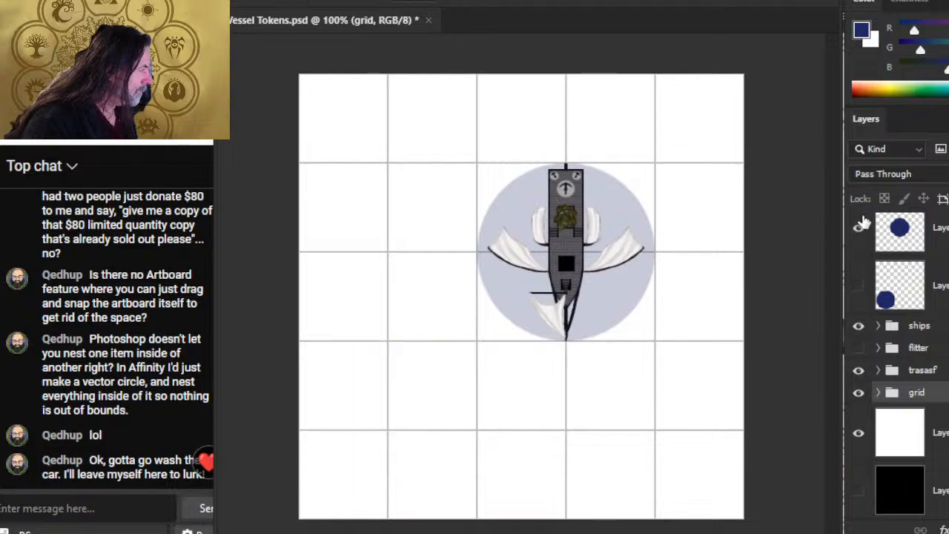
pyautogui.click(860, 226)
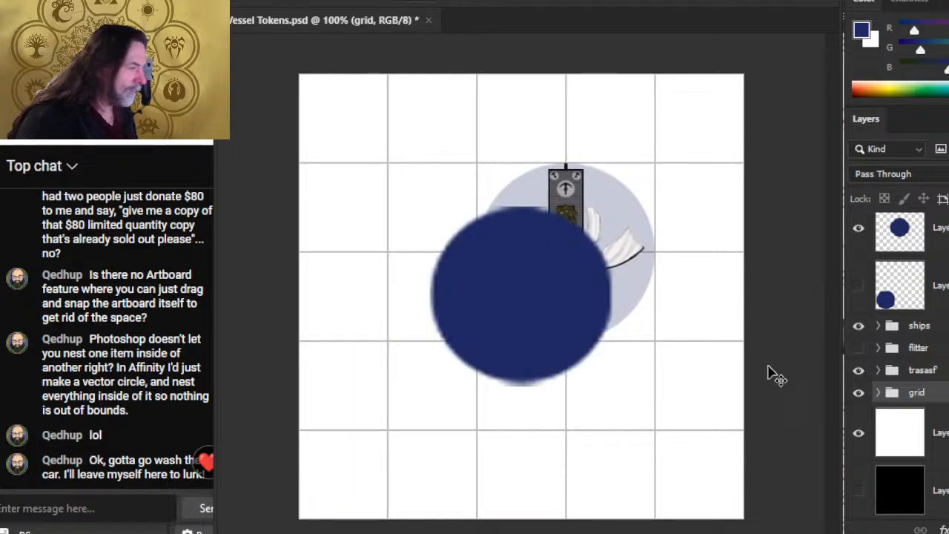
pyautogui.click(860, 230)
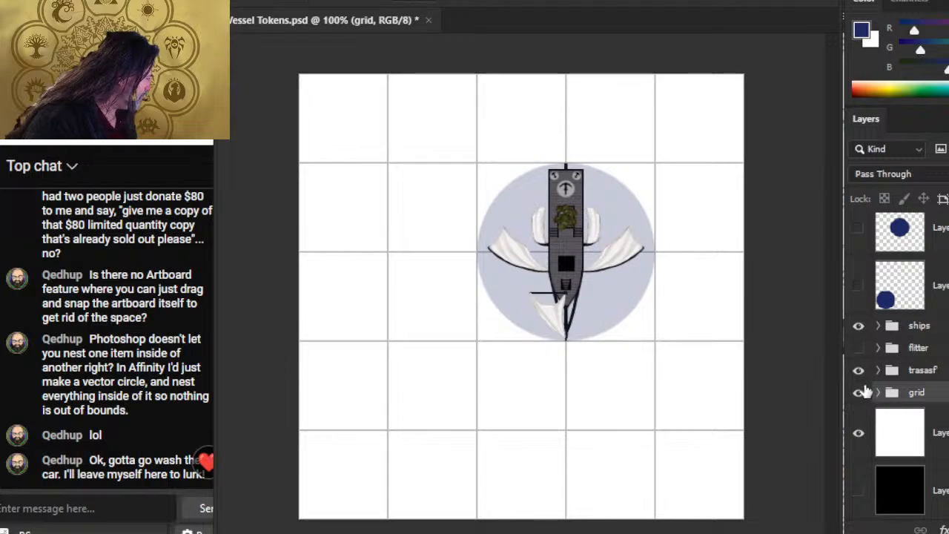
# Expand the ships group and check which artwork belongs to the living ship group
pyautogui.click(878, 327)
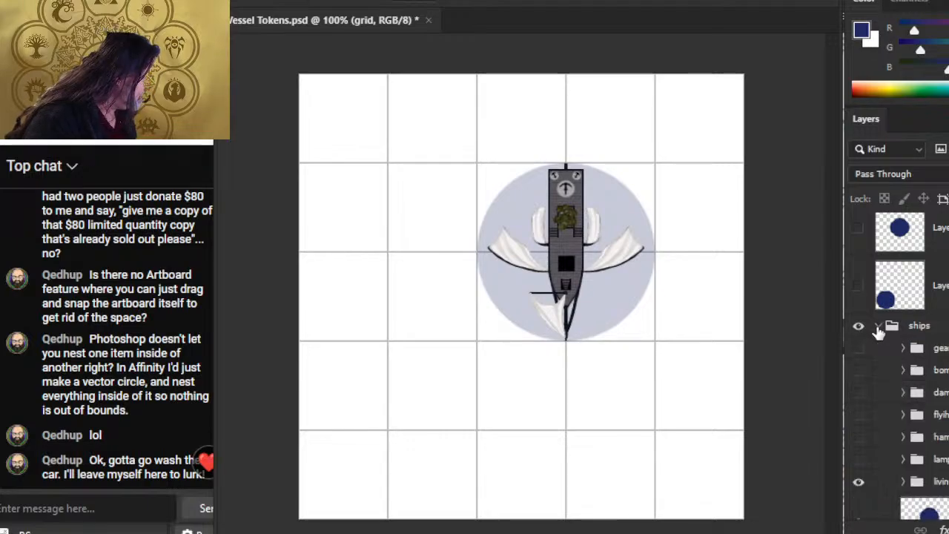
pyautogui.scroll(-2, 878, 331)
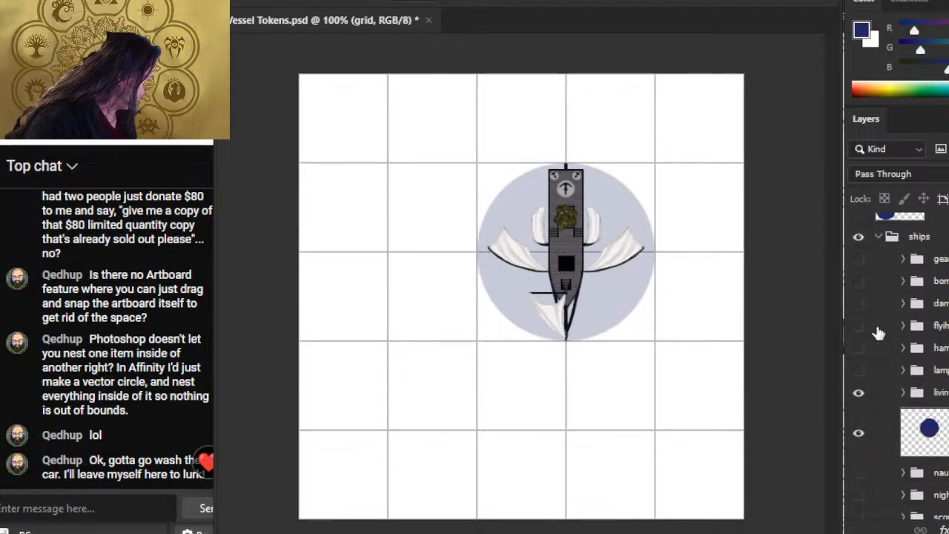
pyautogui.click(859, 392)
pyautogui.click(859, 392)
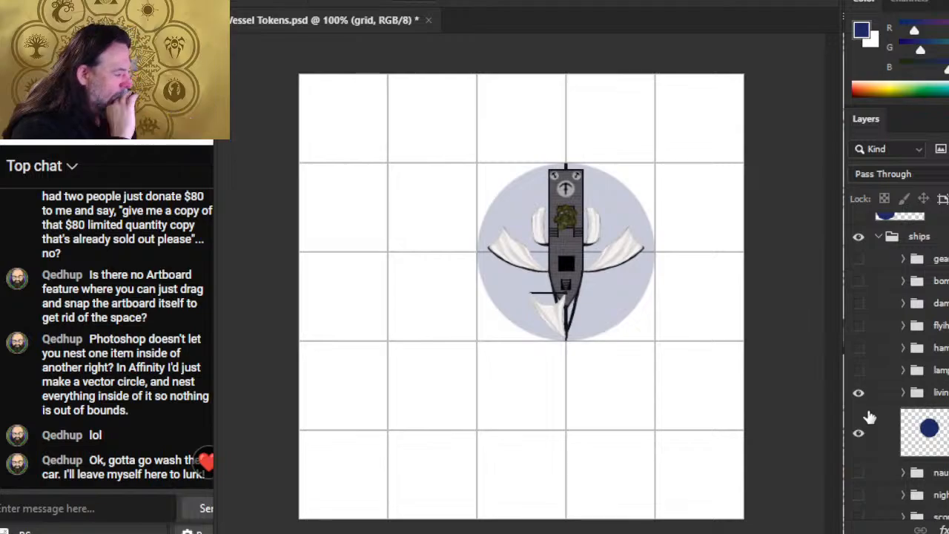
# Examine how the living ship's tail fits the circle and grid, with the white background layer hidden for the check
pyautogui.scroll(-5, 877, 434)
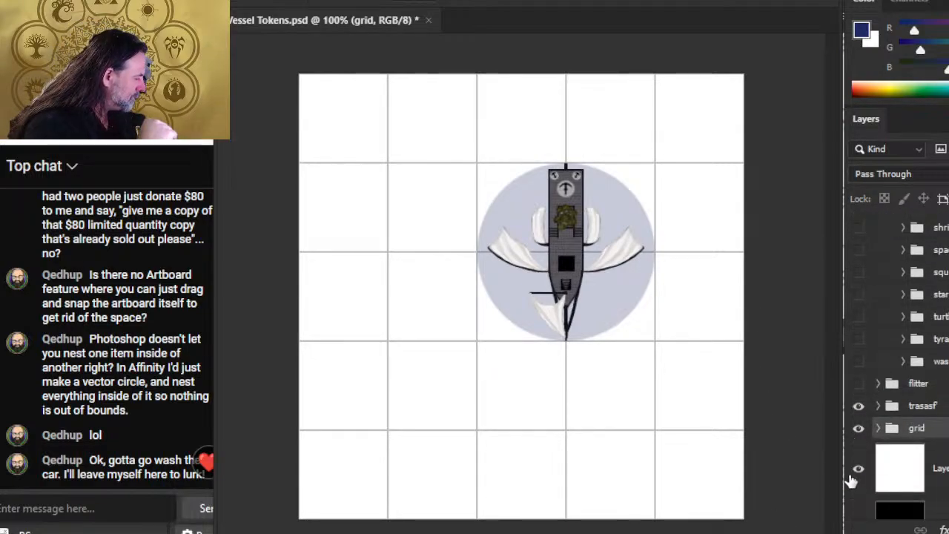
pyautogui.click(854, 476)
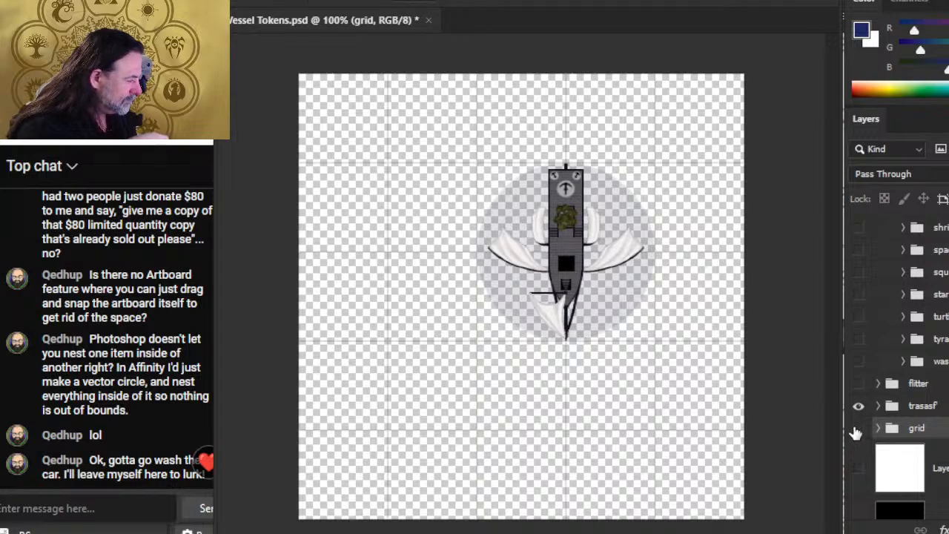
pyautogui.click(858, 429)
pyautogui.click(858, 429)
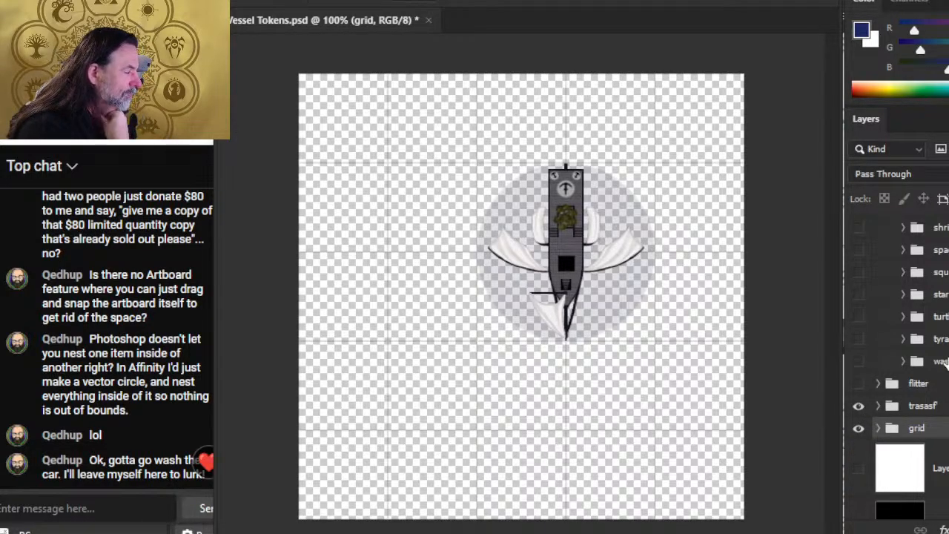
pyautogui.scroll(6, 946, 406)
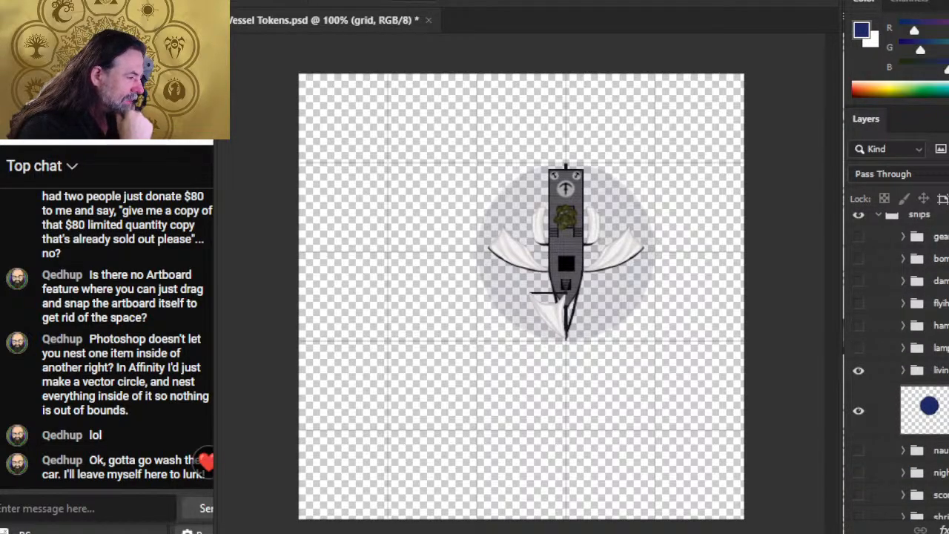
pyautogui.click(556, 332)
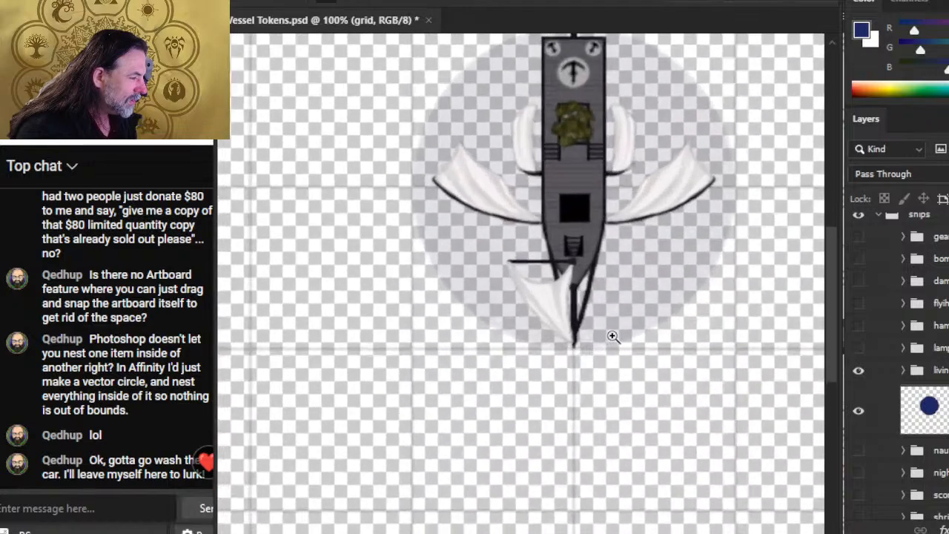
pyautogui.moveTo(612, 336); pyautogui.dragTo(665, 338)
pyautogui.moveTo(705, 362); pyautogui.dragTo(679, 352)
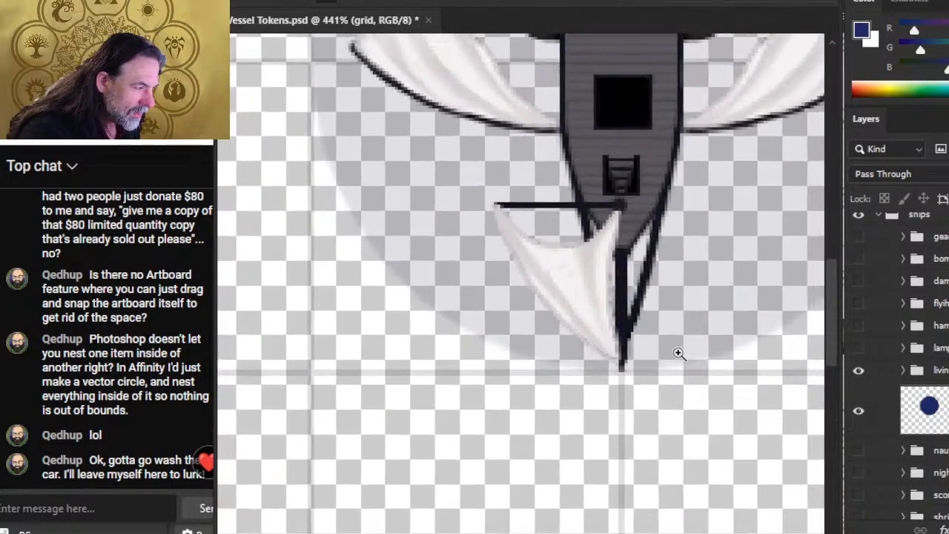
pyautogui.scroll(-5, 858, 430)
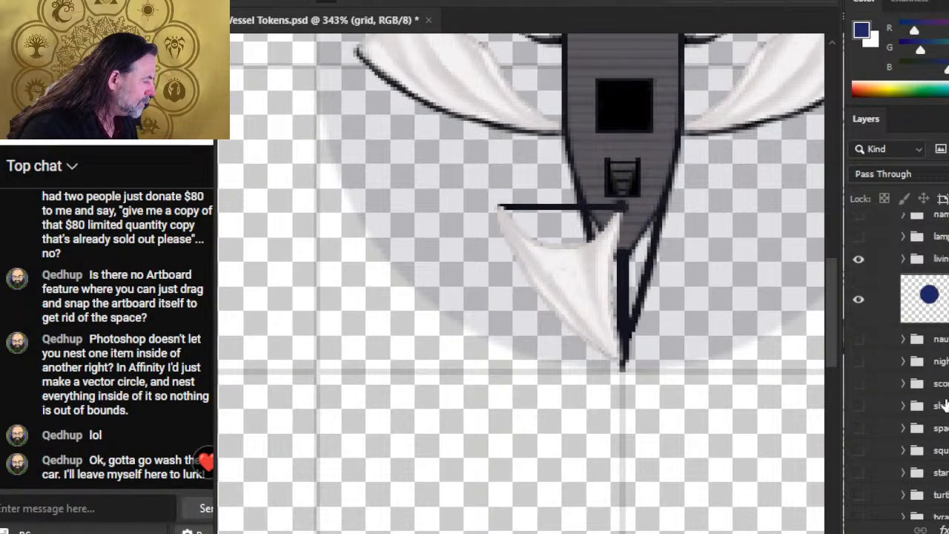
pyautogui.click(858, 434)
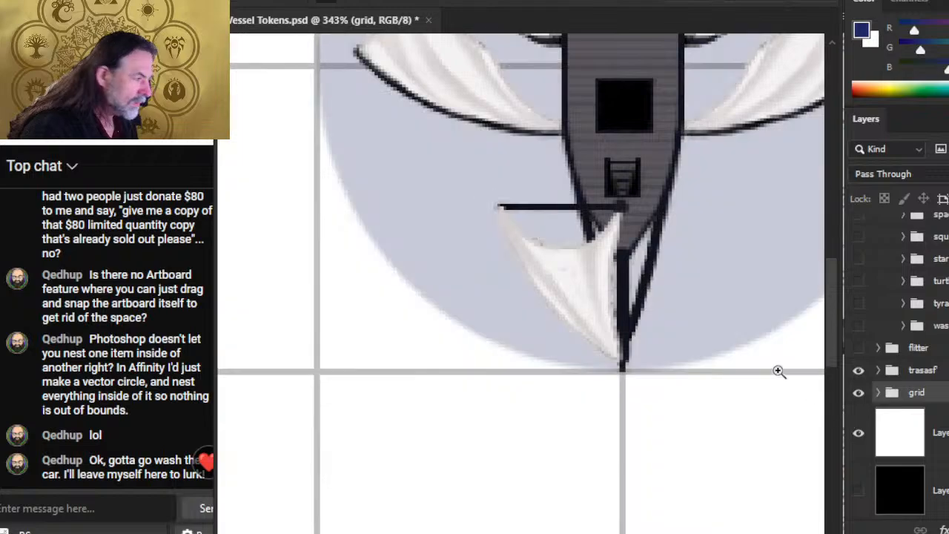
# Fine-tune the living ship group's vertical position within the circle, nudging it up two pixels and back down two
pyautogui.scroll(5, 897, 363)
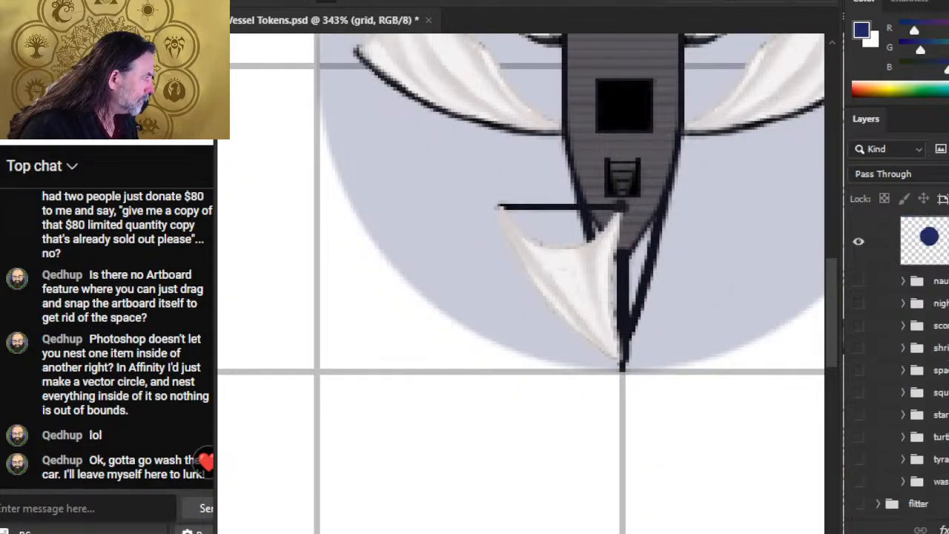
pyautogui.click(932, 334)
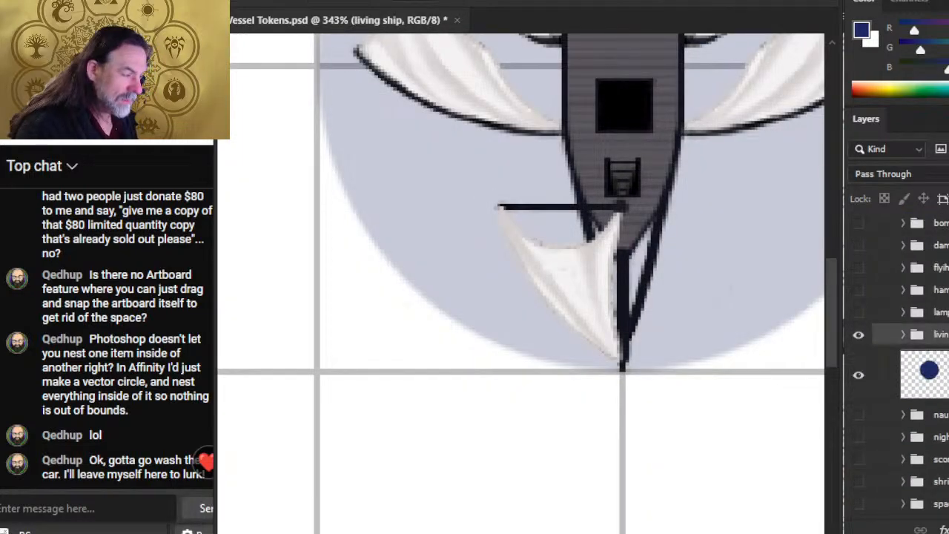
pyautogui.press('Up')
pyautogui.press('Up')
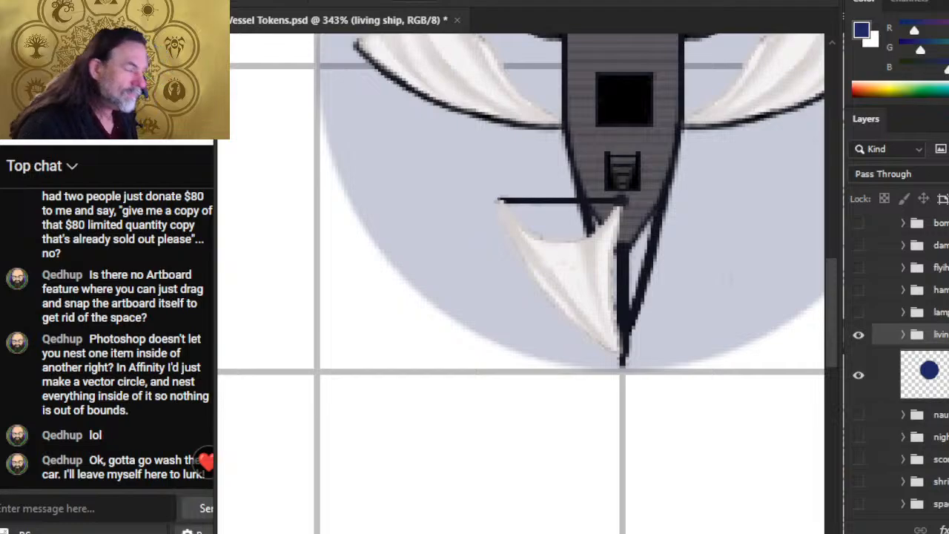
pyautogui.moveTo(593, 180); pyautogui.dragTo(568, 533)
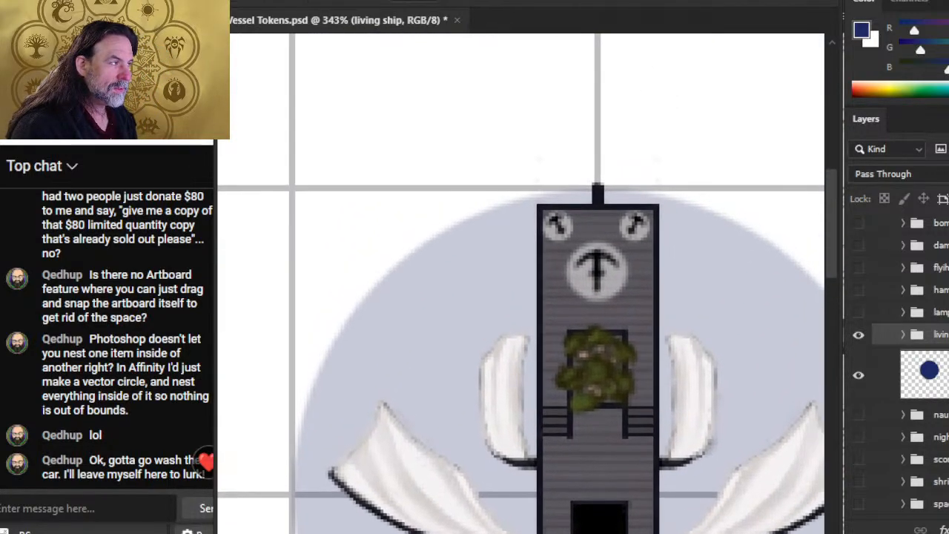
pyautogui.scroll(-1, 570, 528)
pyautogui.press('Down')
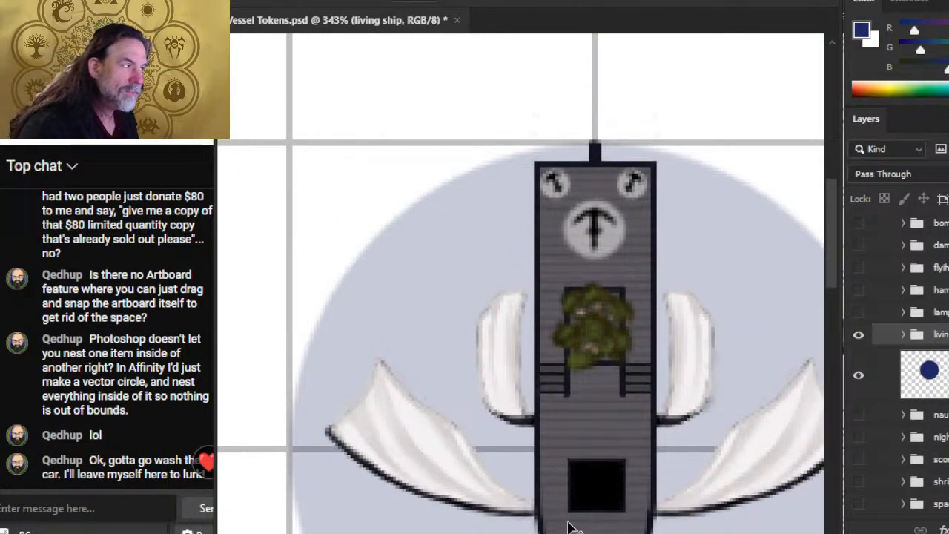
pyautogui.press('Down')
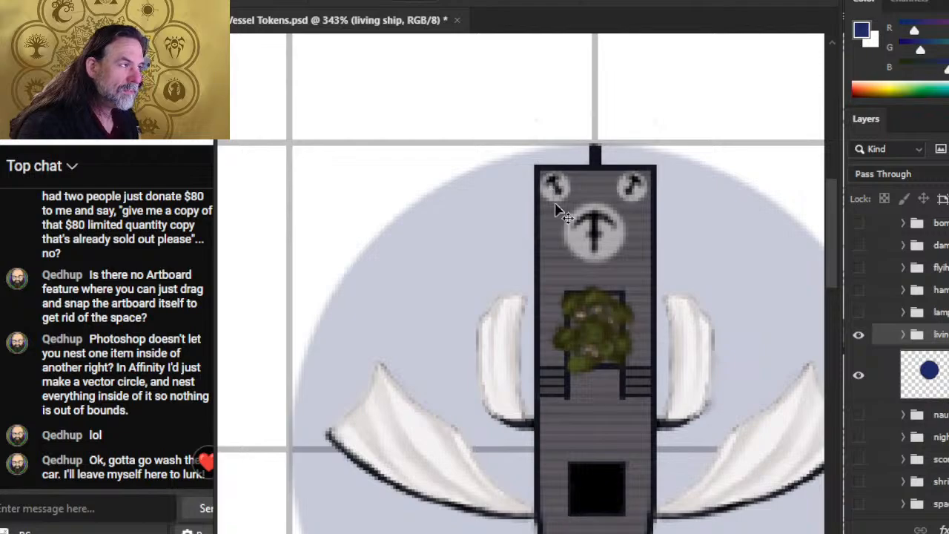
# Hide the grid group so the ship token sits on plain white
pyautogui.scroll(-3, 572, 282)
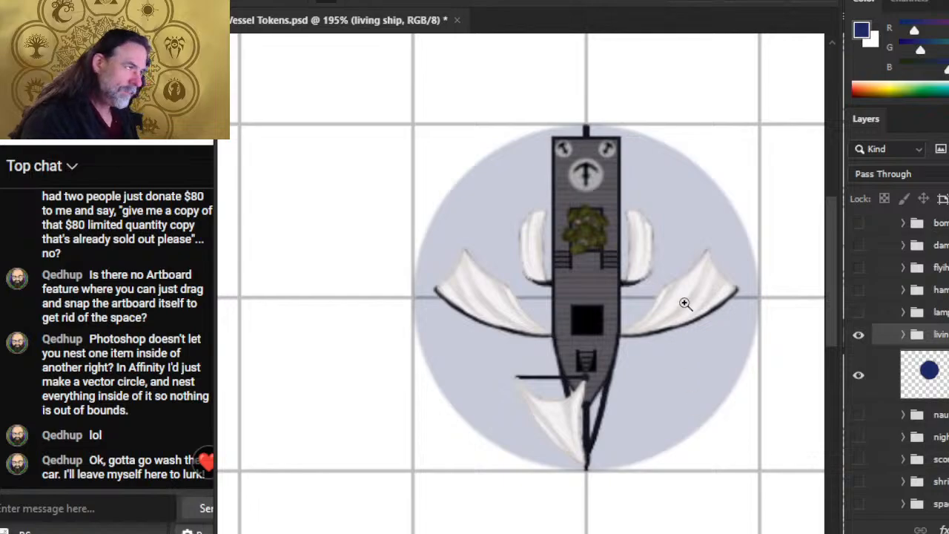
pyautogui.scroll(-3, 625, 250)
pyautogui.scroll(-3, 625, 250)
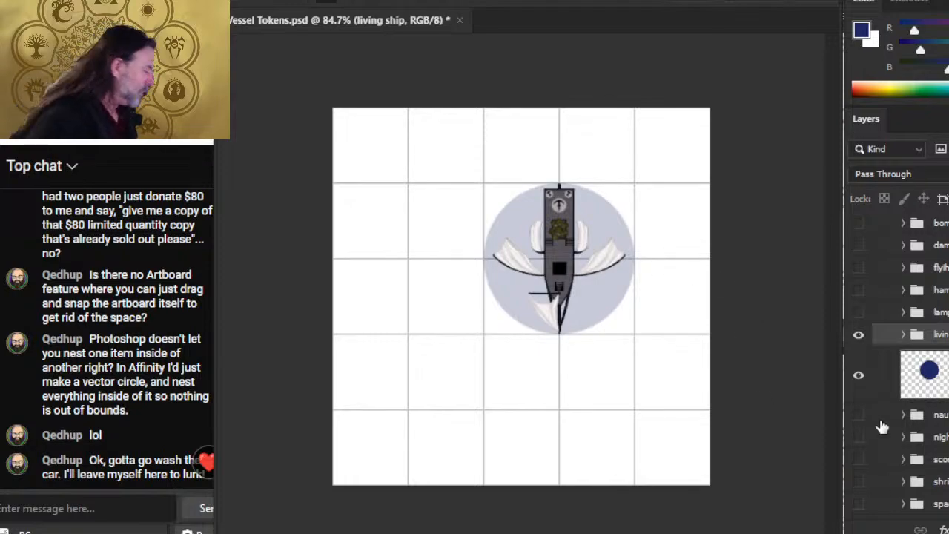
pyautogui.scroll(-5, 905, 287)
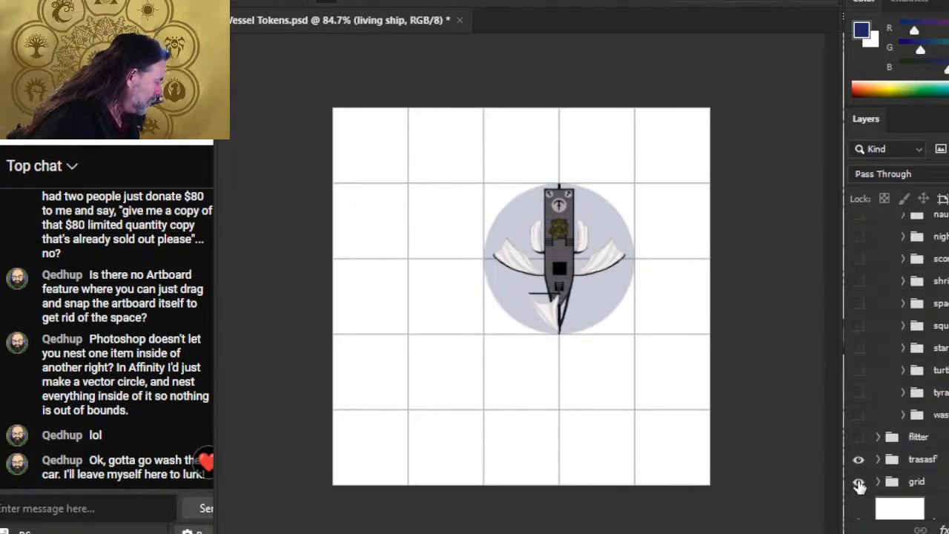
pyautogui.click(858, 486)
# Duplicate the living ship group together with its dark blue circle layer into a new document
pyautogui.scroll(5, 924, 360)
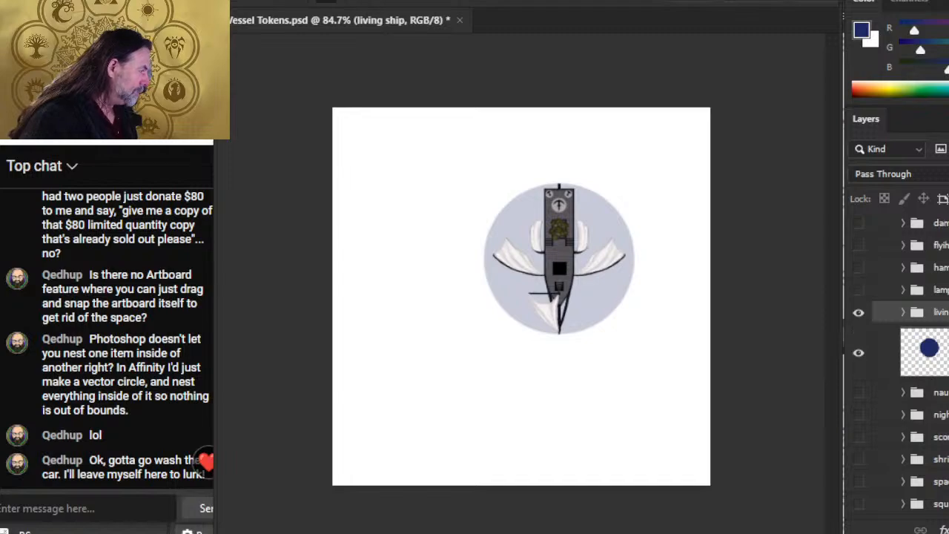
pyautogui.keyDown('shift'); pyautogui.click(941, 352); pyautogui.keyUp('shift')
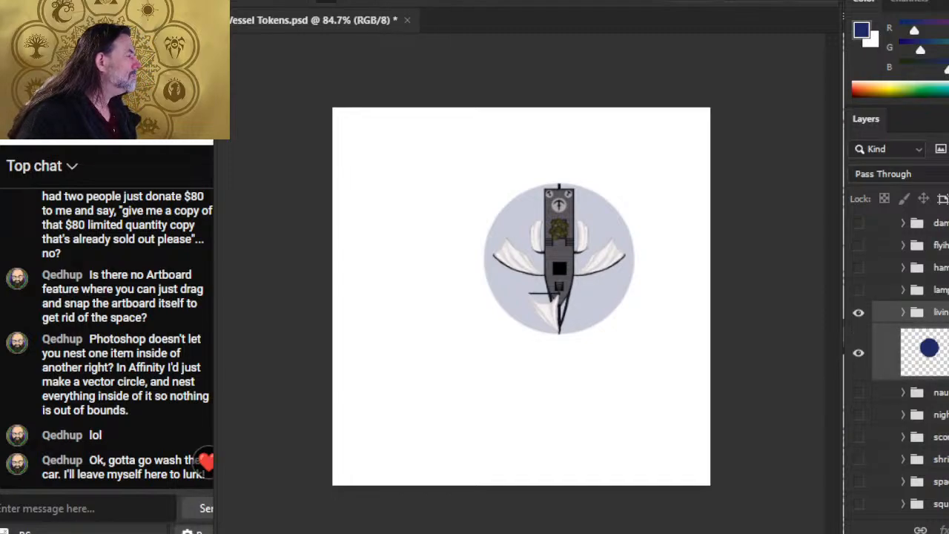
pyautogui.hotkey('ctrl', 'alt', 'j')
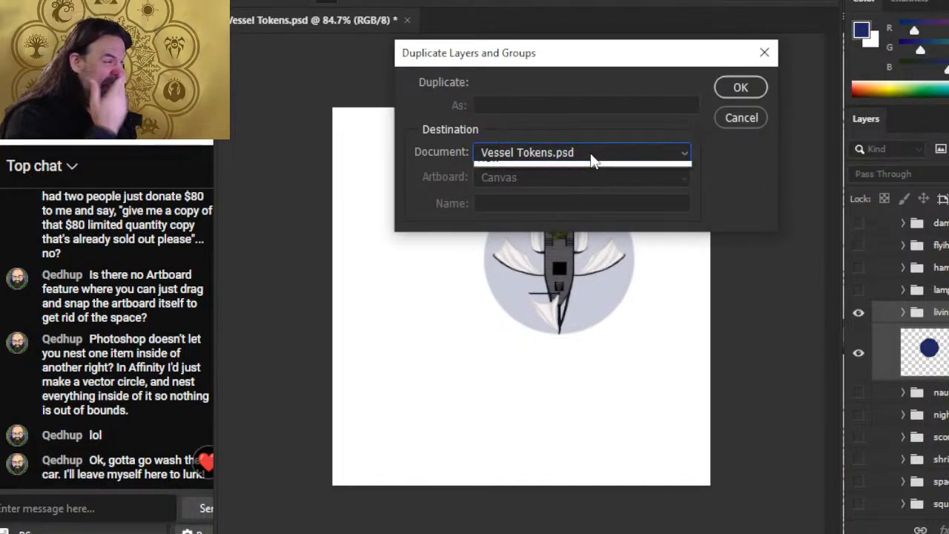
pyautogui.click(594, 157)
pyautogui.click(595, 185)
pyautogui.click(741, 89)
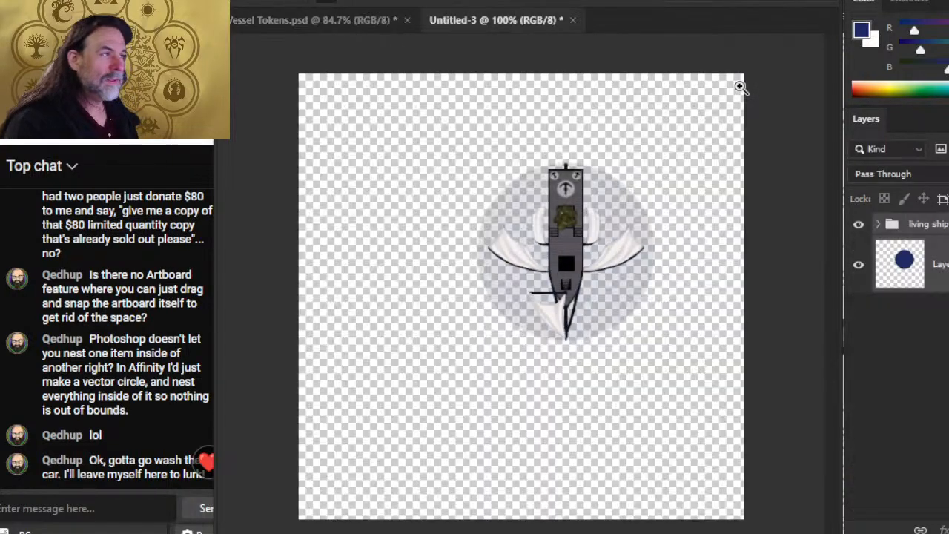
# Select the circle layer's outline and crop the new document to it, then drop the selection
pyautogui.keyDown('ctrl'); pyautogui.click(906, 275); pyautogui.keyUp('ctrl')
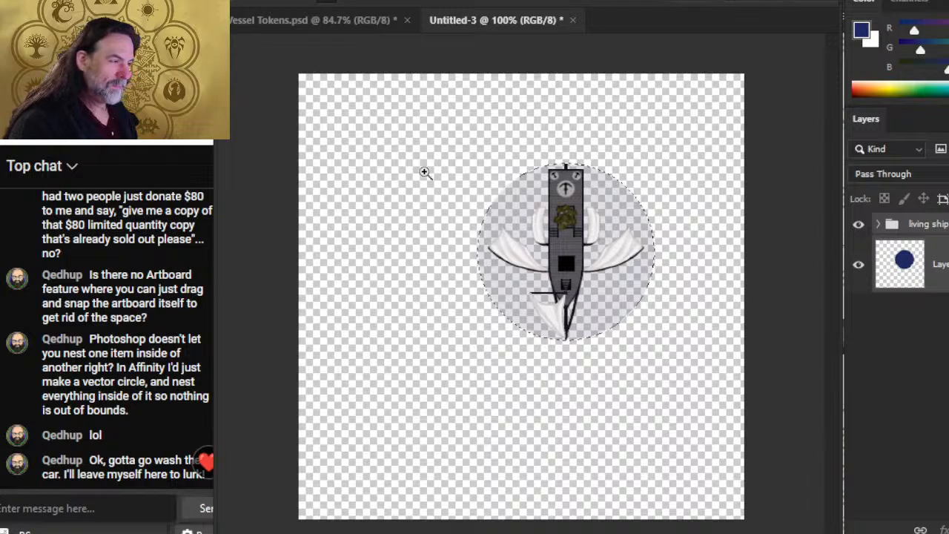
pyautogui.click(316, 2)
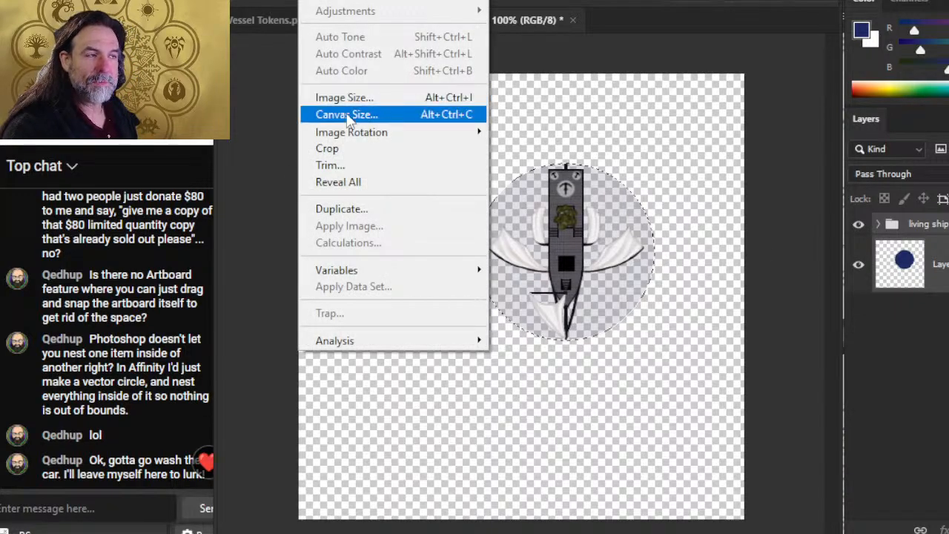
pyautogui.click(367, 149)
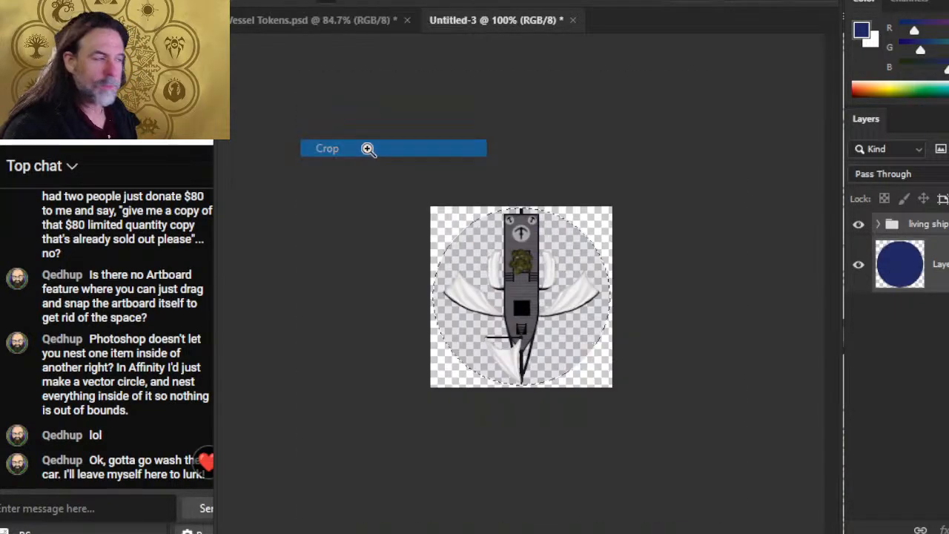
pyautogui.click(699, 274)
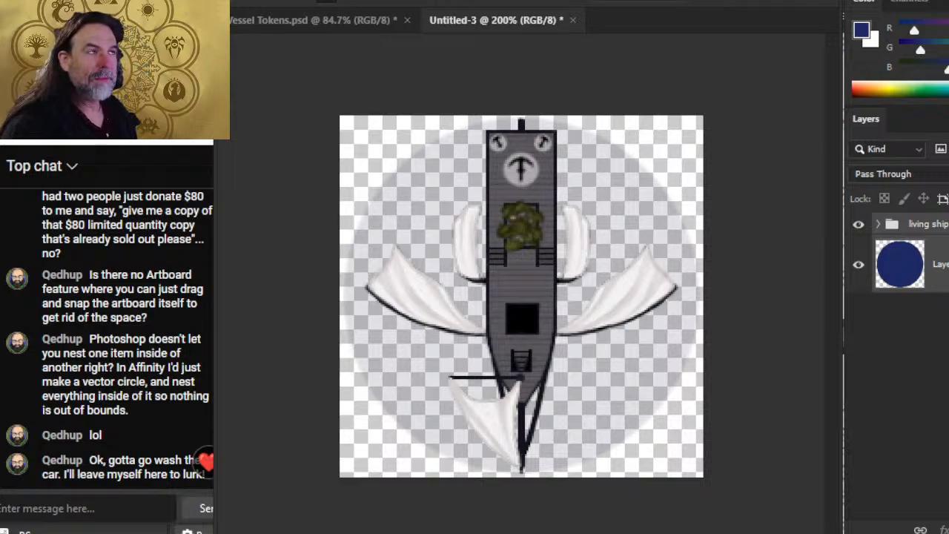
# Set the canvas size to 2 by 2 inches, anchored at the centre, and accept the clipping
pyautogui.click(388, 1)
pyautogui.moveTo(317, 2)
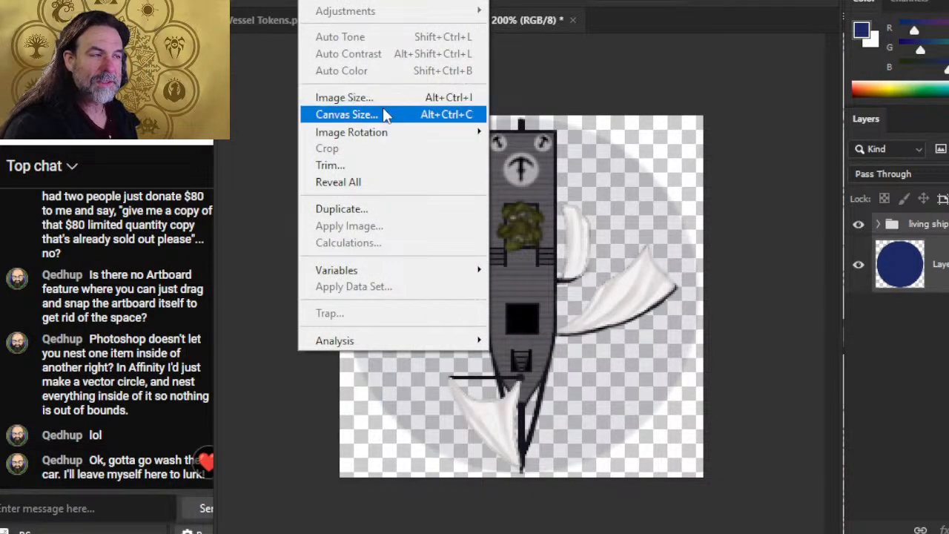
pyautogui.click(386, 115)
pyautogui.click(860, 193)
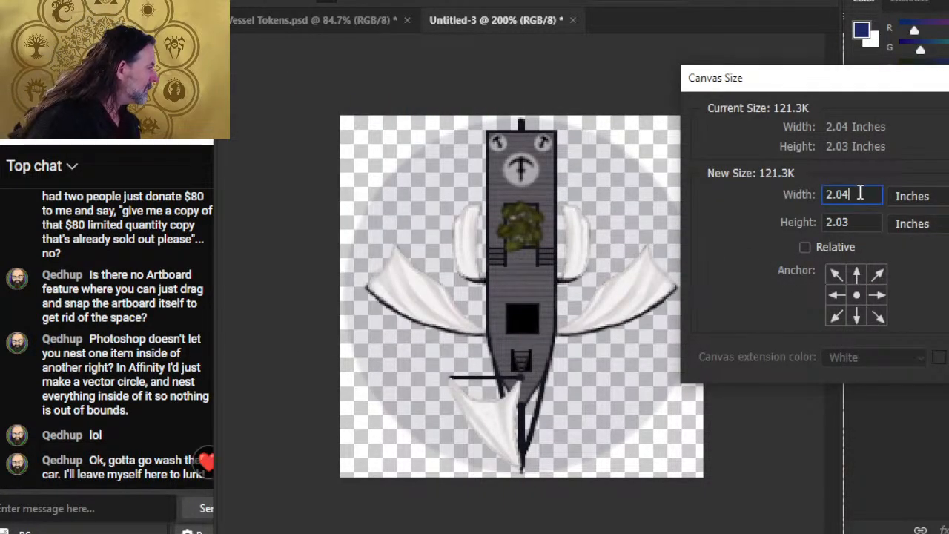
pyautogui.press('BackSpace')
pyautogui.press('BackSpace')
pyautogui.press('BackSpace')
pyautogui.press('Tab')
pyautogui.press('Right')
pyautogui.press('BackSpace')
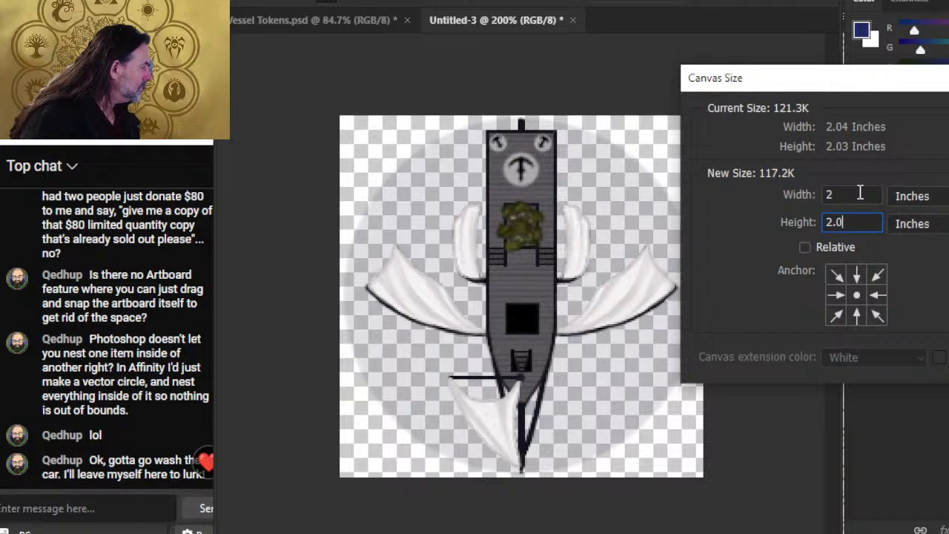
pyautogui.press('Return')
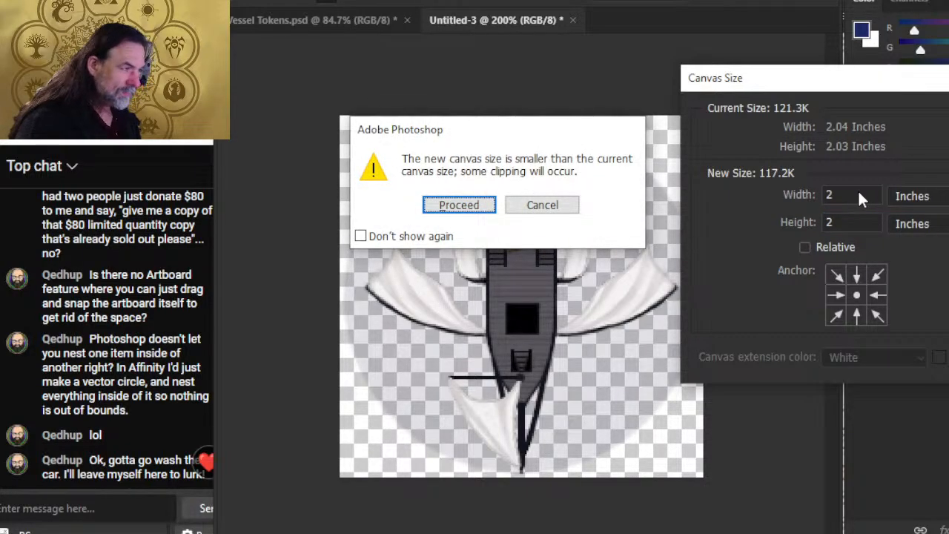
pyautogui.press('Return')
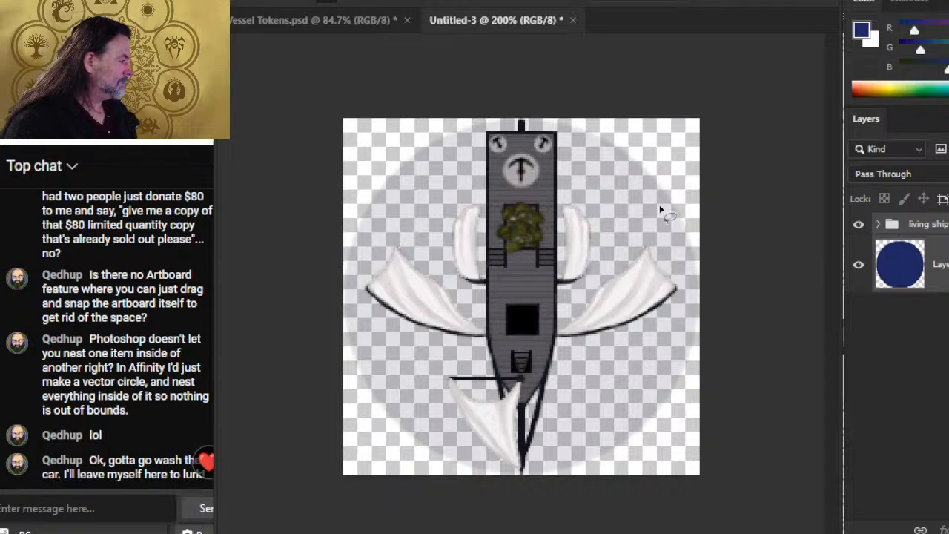
# Start saving the token document on the computer, with the VTT ASSETS folder as the location
pyautogui.click(254, 1)
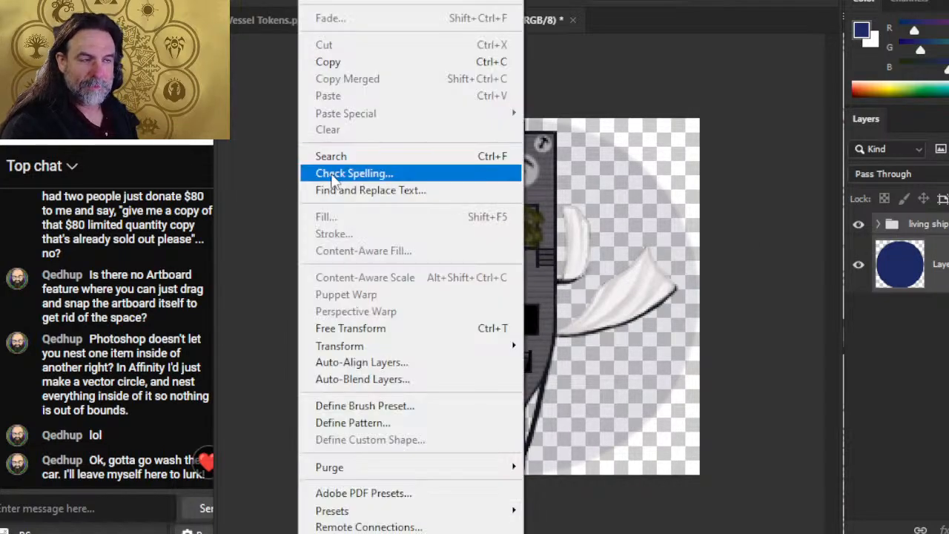
pyautogui.moveTo(247, 2)
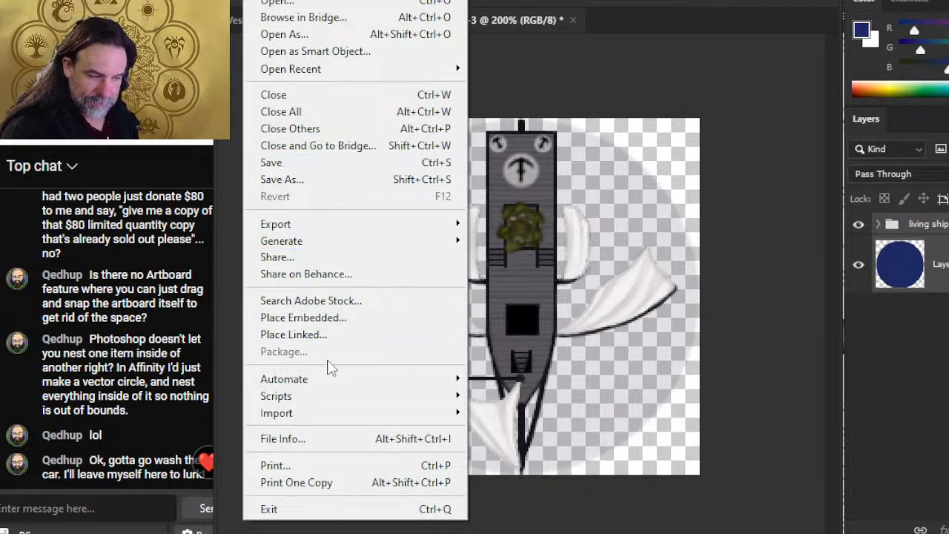
pyautogui.click(332, 180)
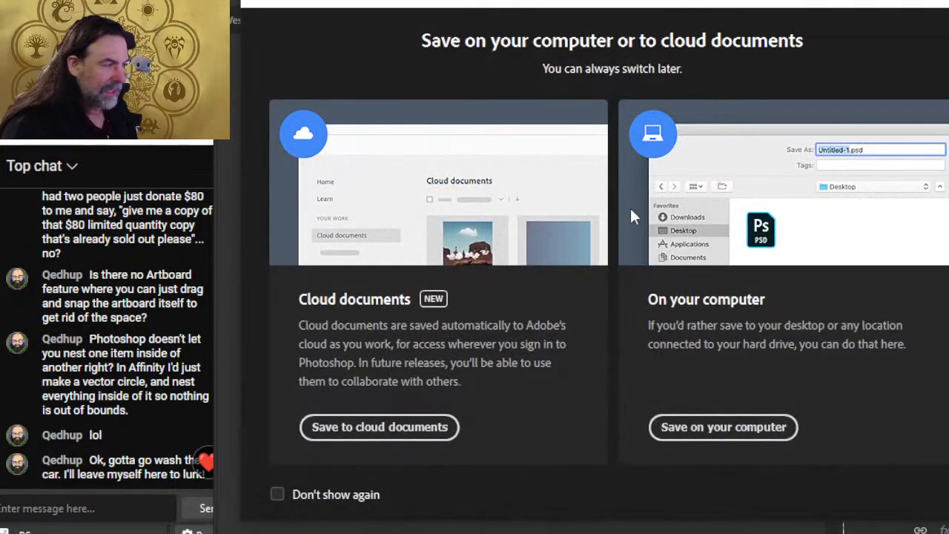
pyautogui.click(711, 444)
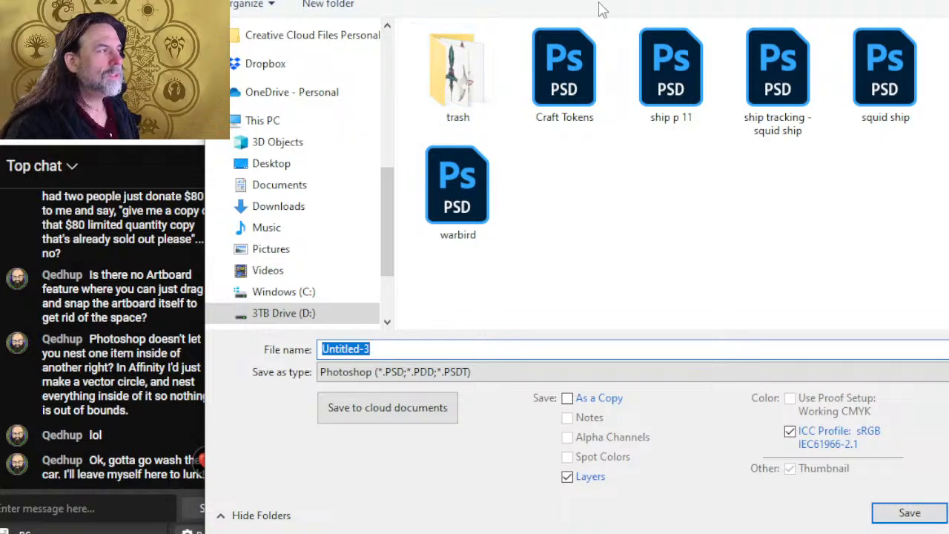
pyautogui.hotkey('alt', 'Up')
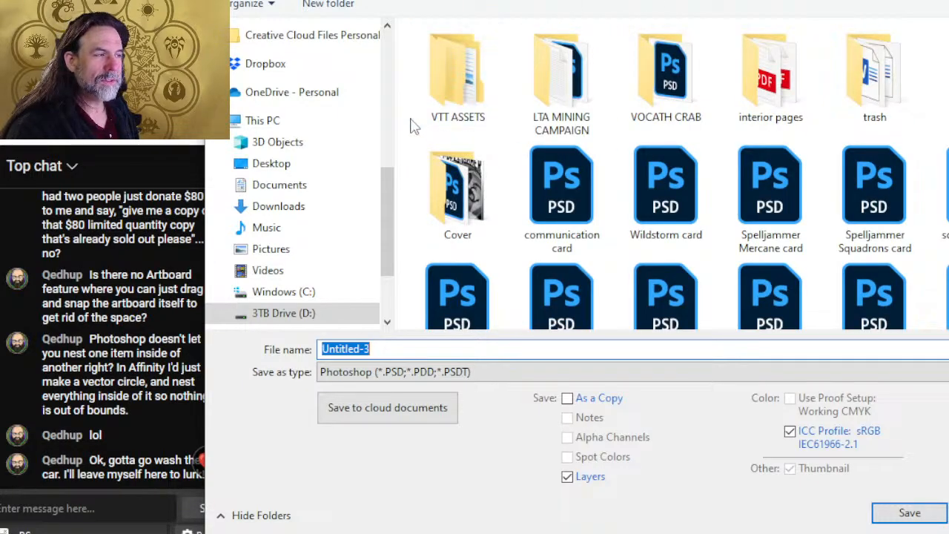
pyautogui.doubleClick(447, 125)
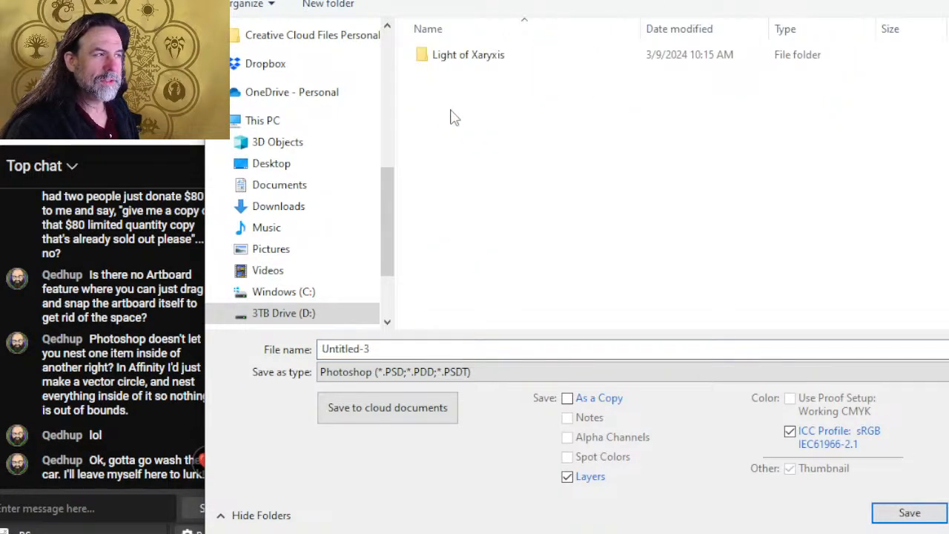
# Create a folder named ships inside VTT ASSETS
pyautogui.rightClick(465, 116)
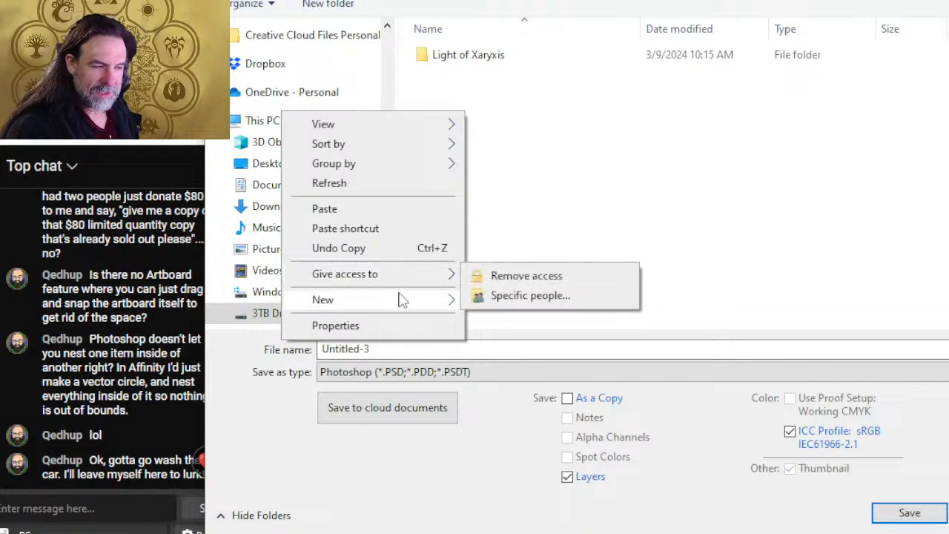
pyautogui.moveTo(402, 300)
pyautogui.click(504, 302)
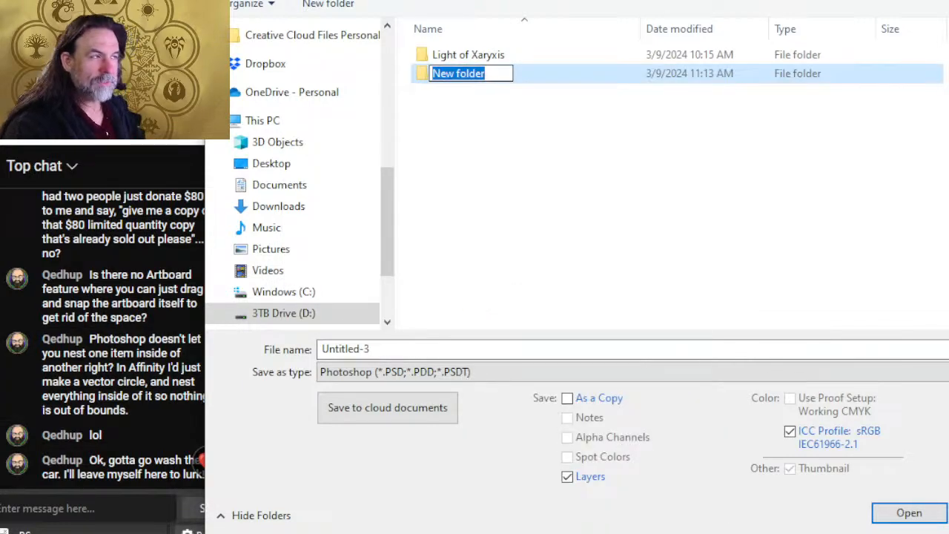
pyautogui.write('ships')
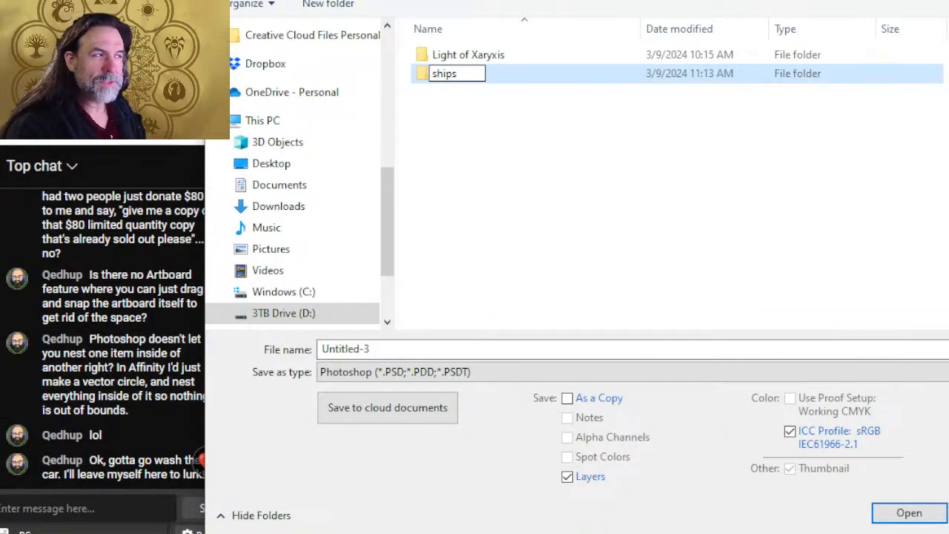
pyautogui.press('Return')
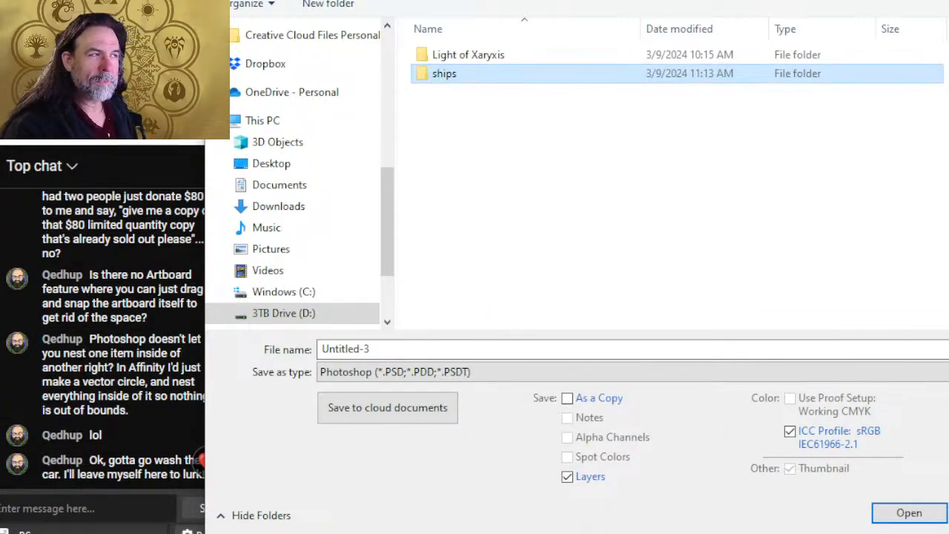
# Create a folder named Vessels inside the ships folder
pyautogui.doubleClick(476, 79)
pyautogui.rightClick(472, 134)
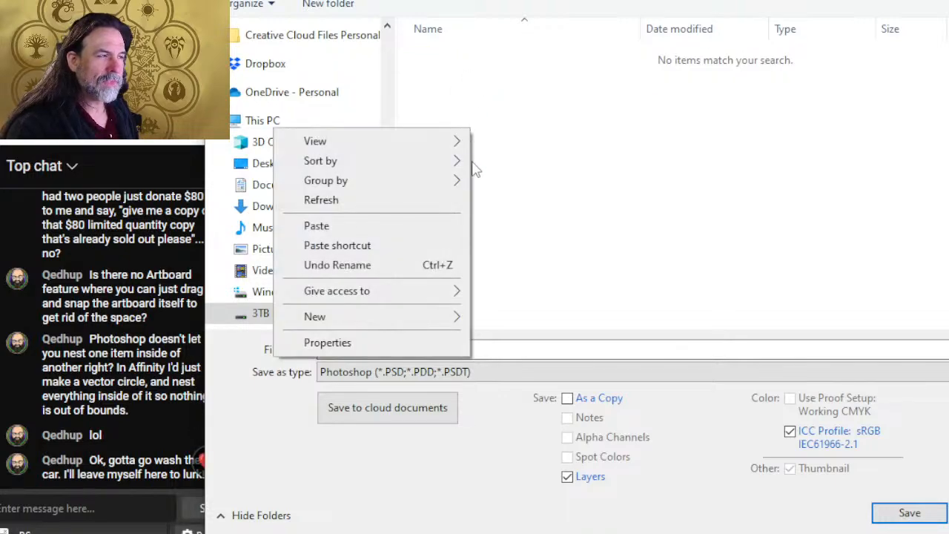
pyautogui.moveTo(434, 320)
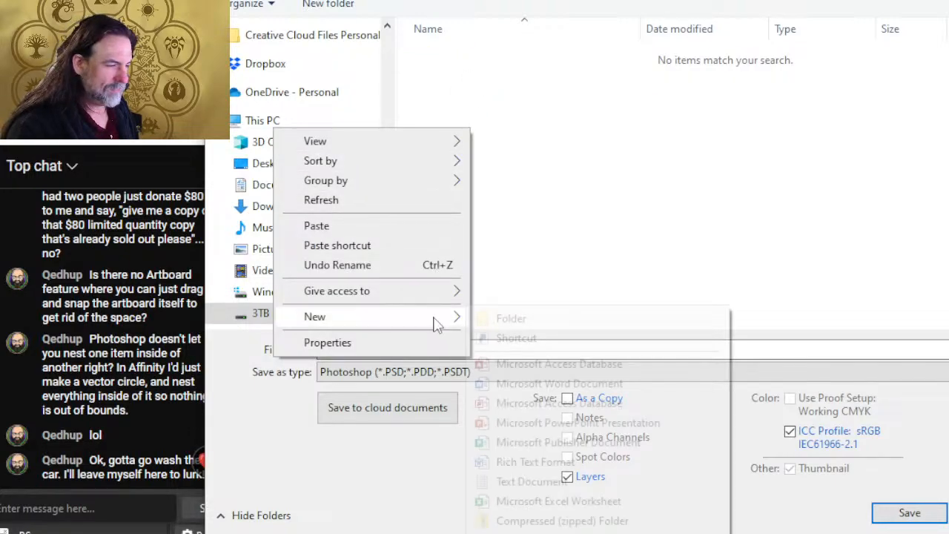
pyautogui.click(544, 324)
pyautogui.write('Ve')
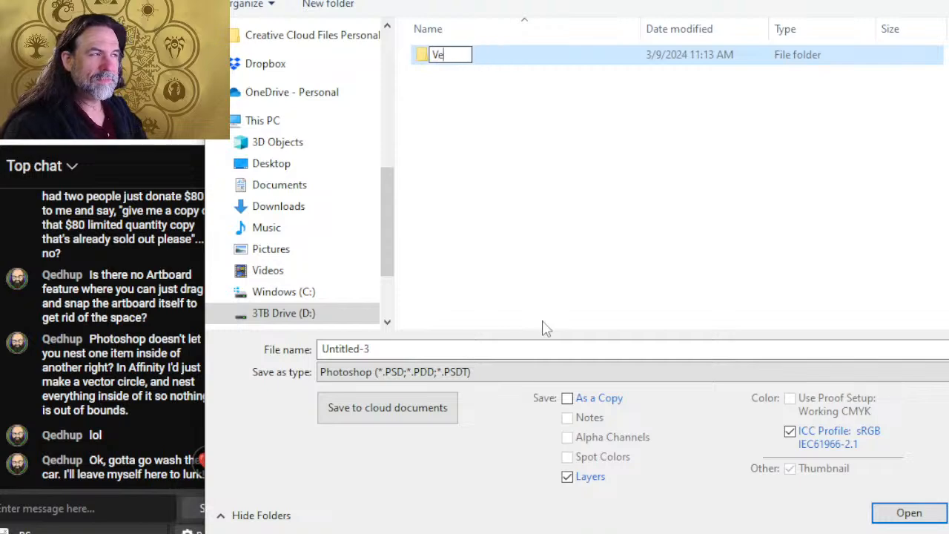
pyautogui.write('ssel')
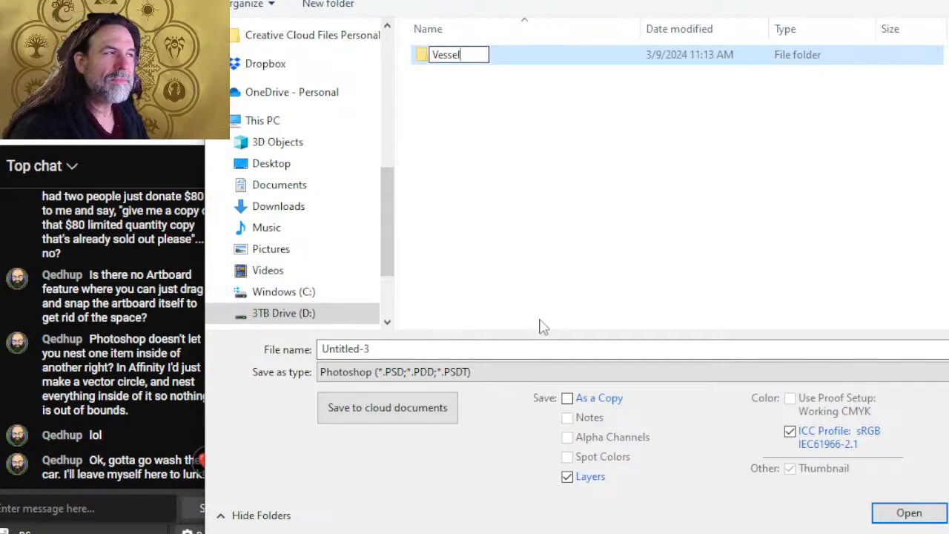
pyautogui.write('s')
pyautogui.press('Return')
# Create a folder named Craft beside the Vessels folder
pyautogui.rightClick(593, 166)
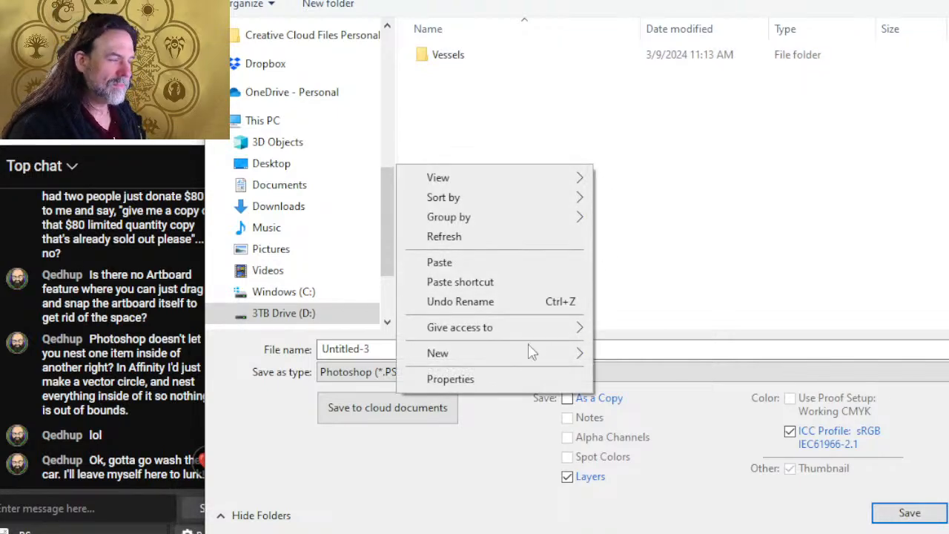
pyautogui.moveTo(531, 355)
pyautogui.click(696, 359)
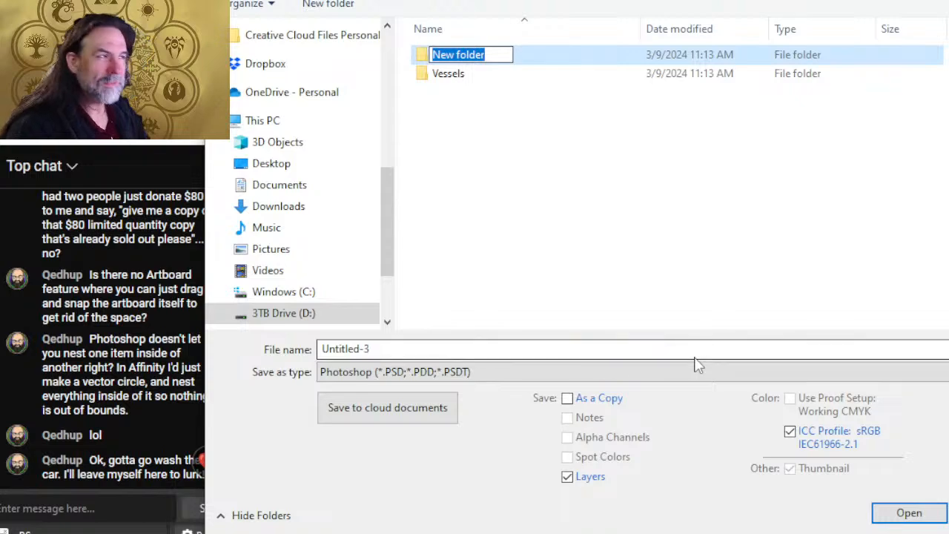
pyautogui.write('Craft')
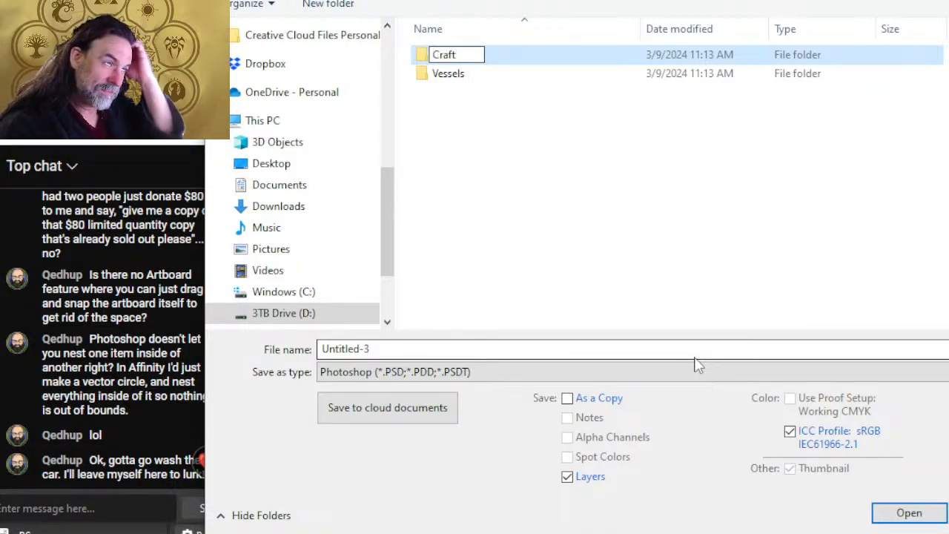
pyautogui.press('Return')
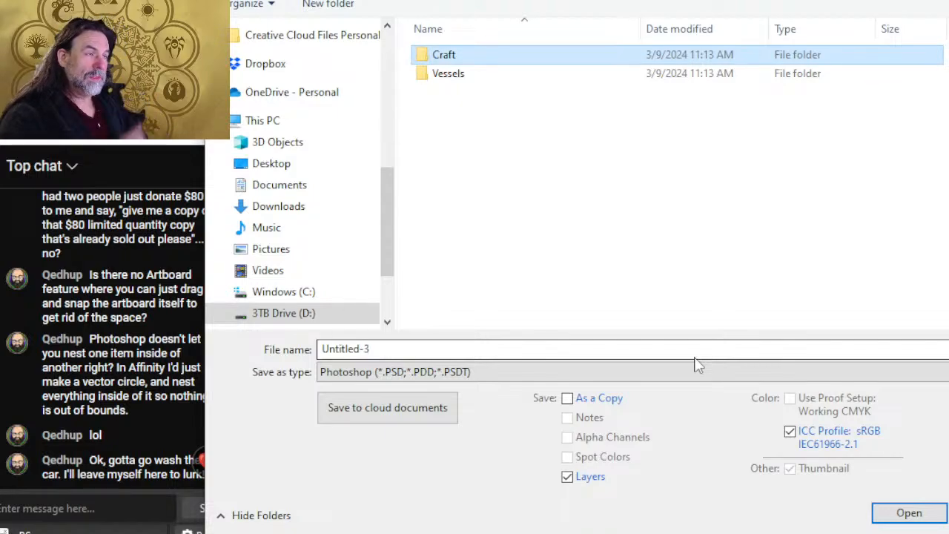
# Save the token as a PNG named Living Ship 2 x 2 in the Vessels folder, with the smallest file size option
pyautogui.doubleClick(478, 77)
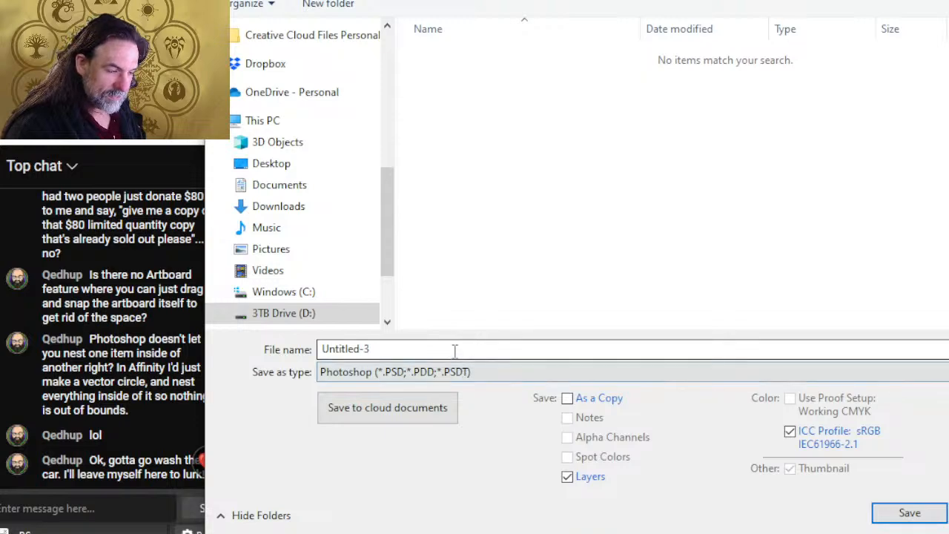
pyautogui.click(467, 374)
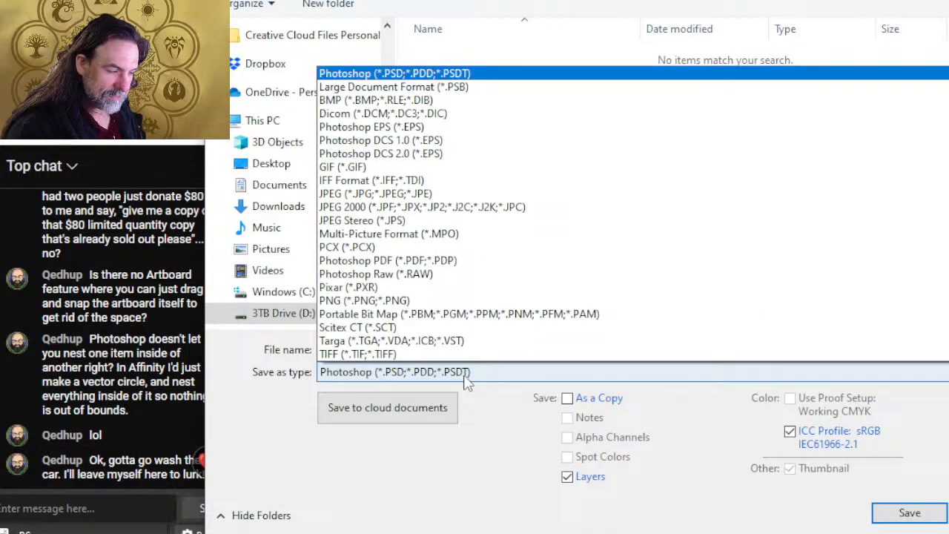
pyautogui.click(447, 301)
pyautogui.click(436, 349)
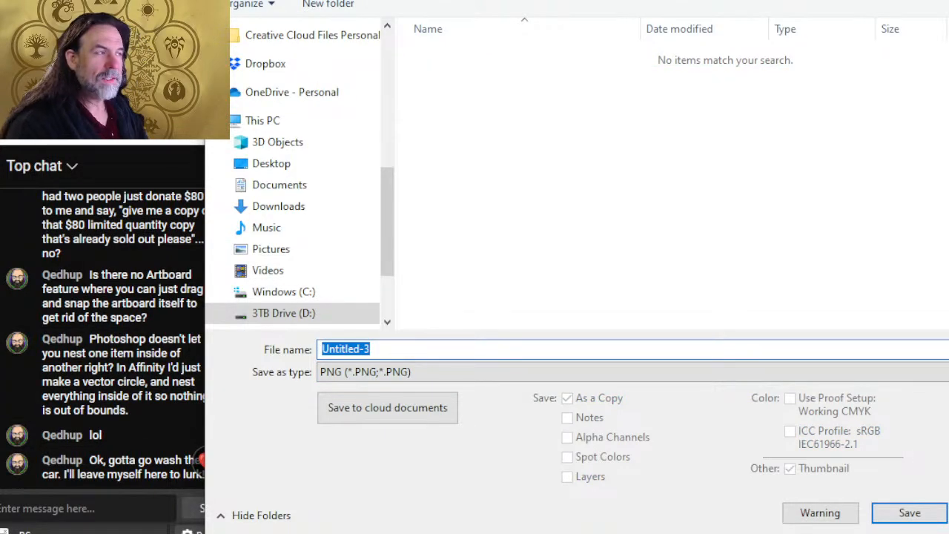
pyautogui.write('Living Ship 2 x 2')
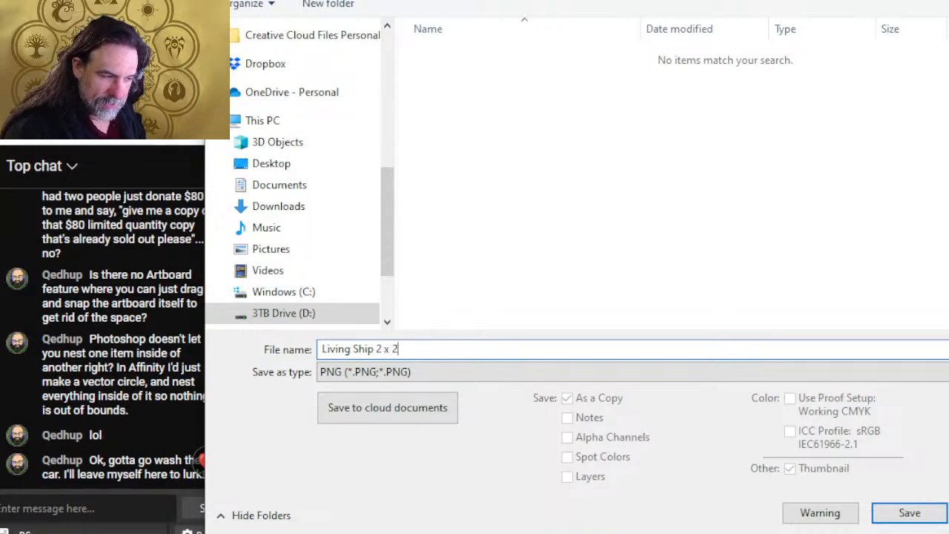
pyautogui.press('Return')
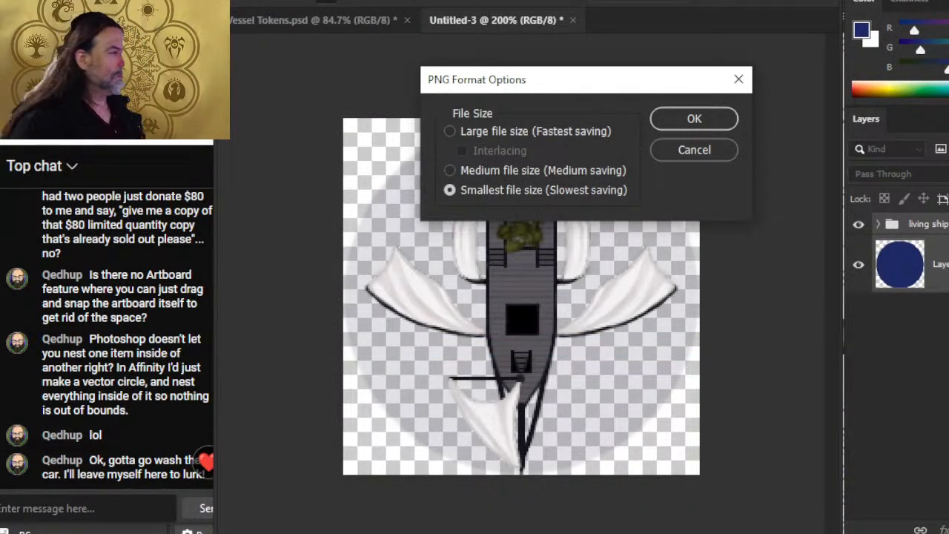
pyautogui.click(669, 122)
# Open the saved Living Ship 2 x 2.png to check its cropping and transparency, and close it again
pyautogui.click(259, 1)
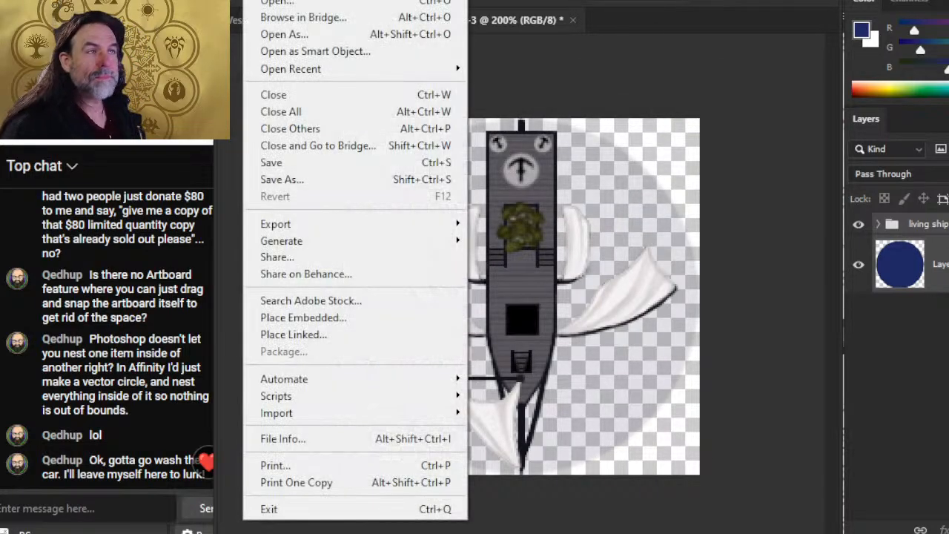
pyautogui.click(271, 7)
pyautogui.doubleClick(443, 100)
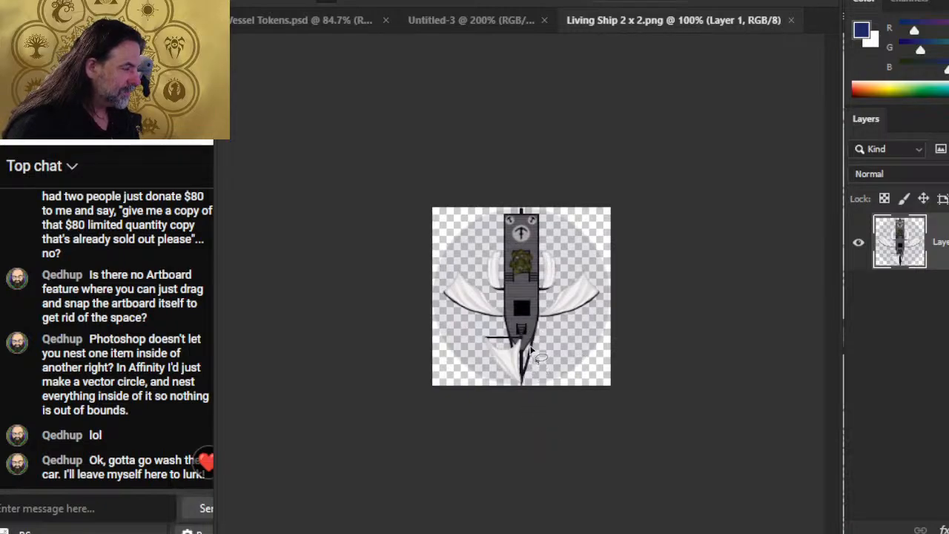
pyautogui.click(791, 21)
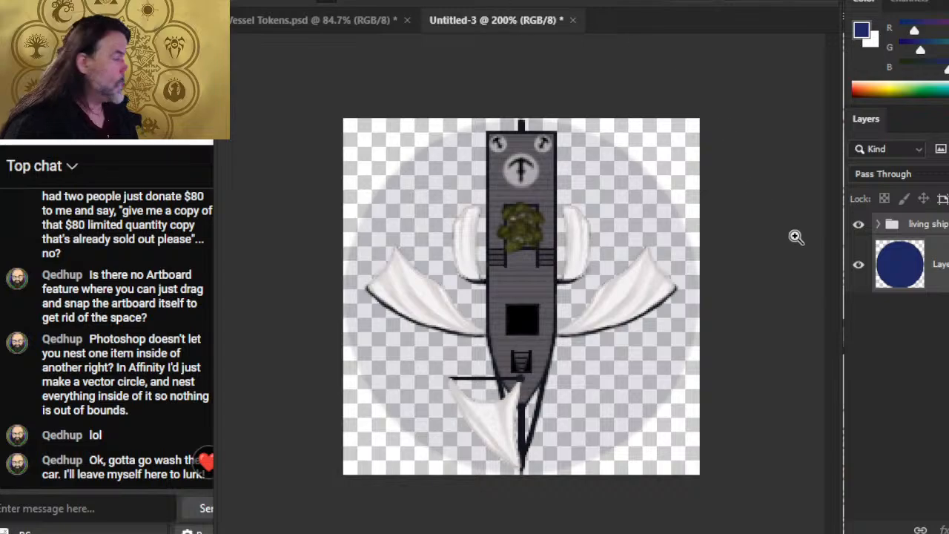
# Delete the living ship group from the Untitled-3 document, keeping the blue circle layer
pyautogui.click(915, 229)
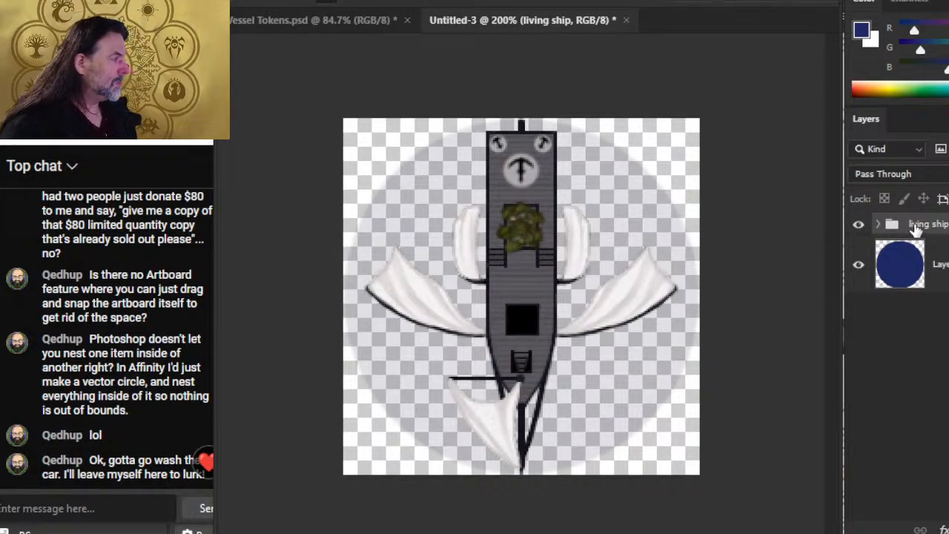
pyautogui.press('Delete')
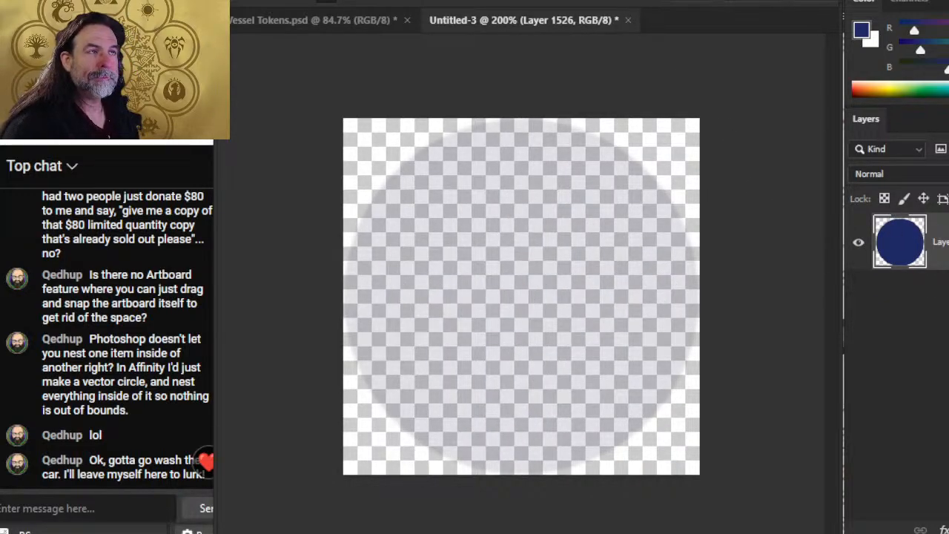
# In Vessel Tokens.psd, move the blue circle layer beneath the living ship group out of the ships group, placing it directly above the flitter group
pyautogui.click(308, 26)
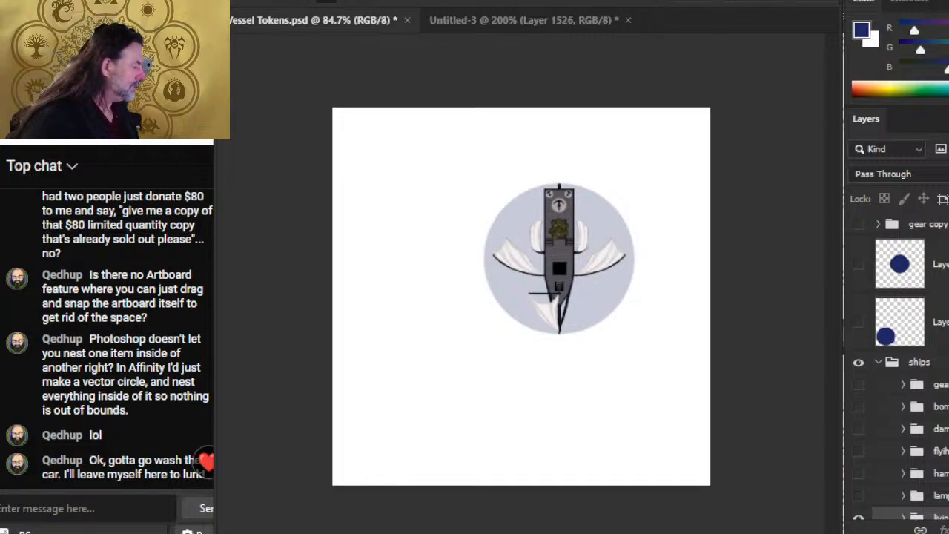
pyautogui.scroll(-3, 936, 344)
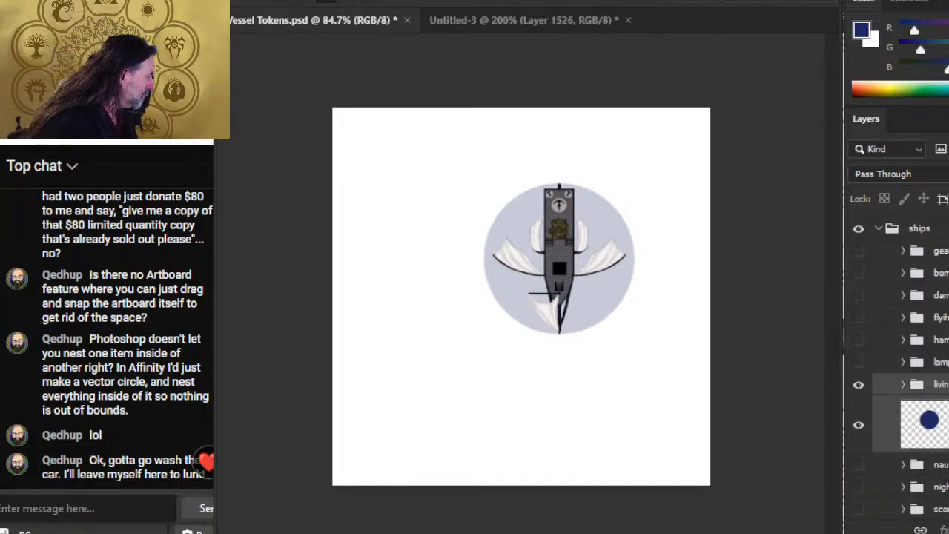
pyautogui.scroll(-2, 897, 371)
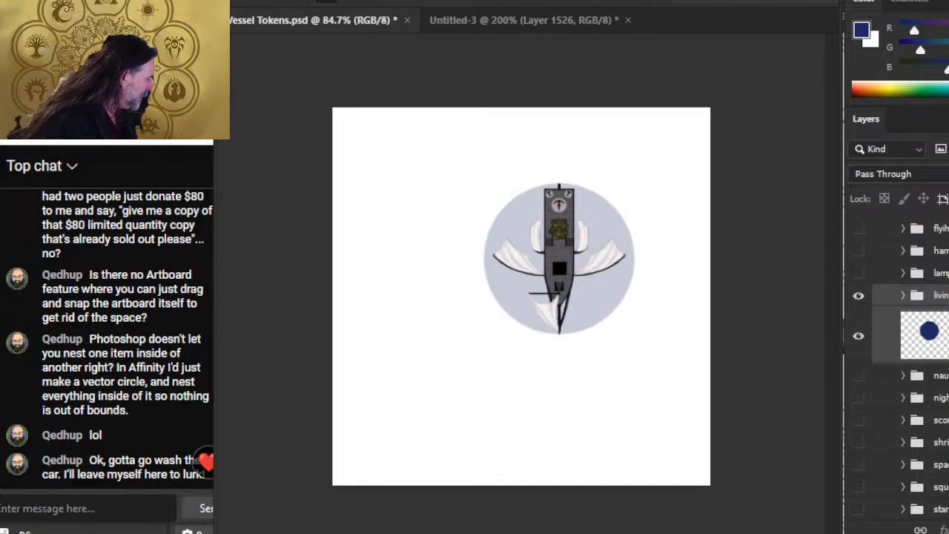
pyautogui.scroll(-2, 897, 371)
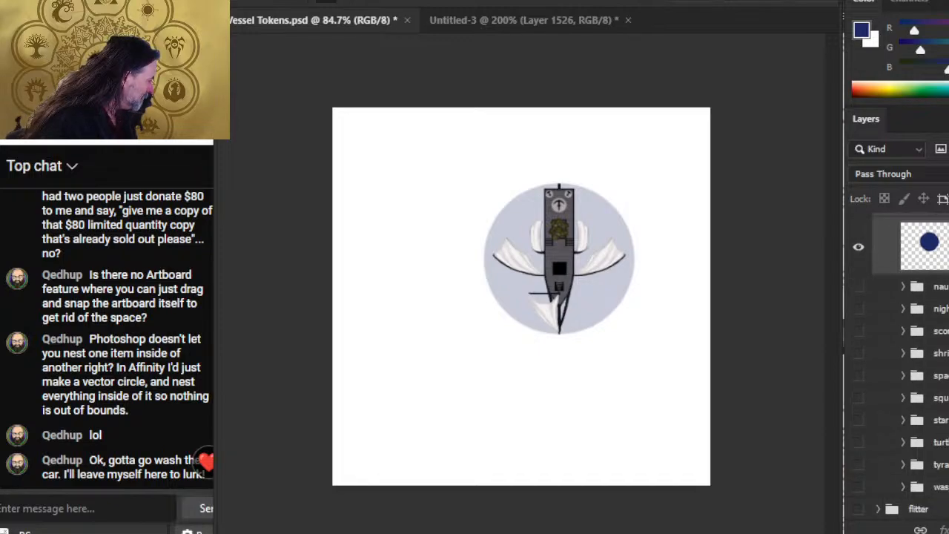
pyautogui.scroll(-1, 897, 371)
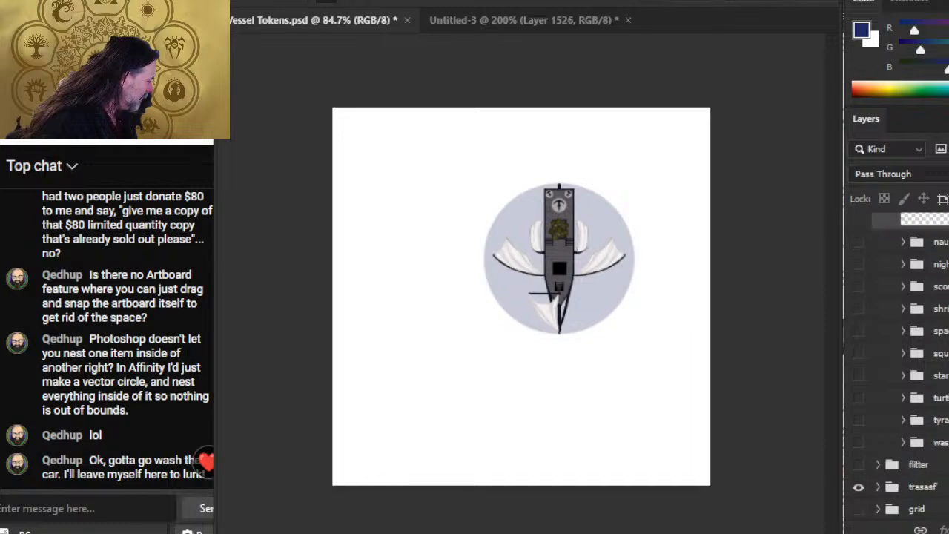
pyautogui.scroll(2, 897, 371)
pyautogui.click(928, 268)
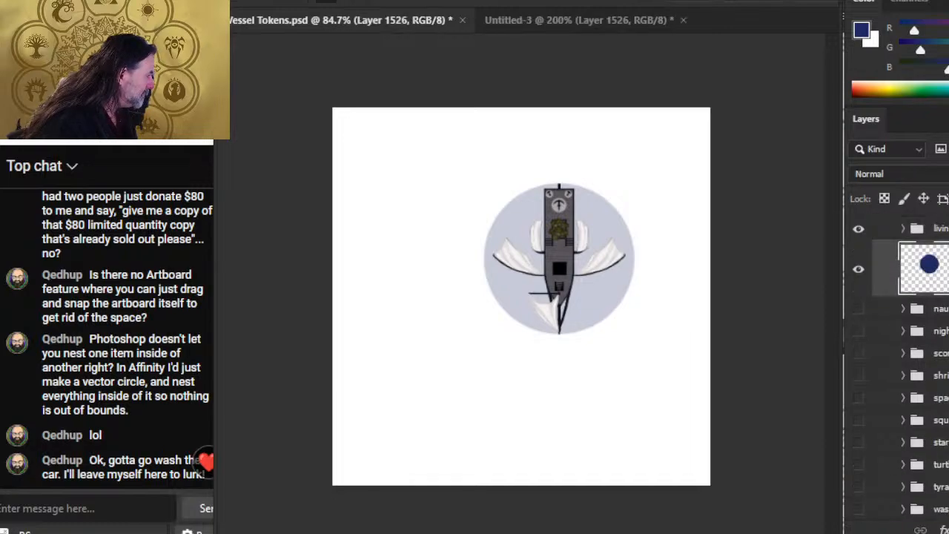
pyautogui.click(928, 215)
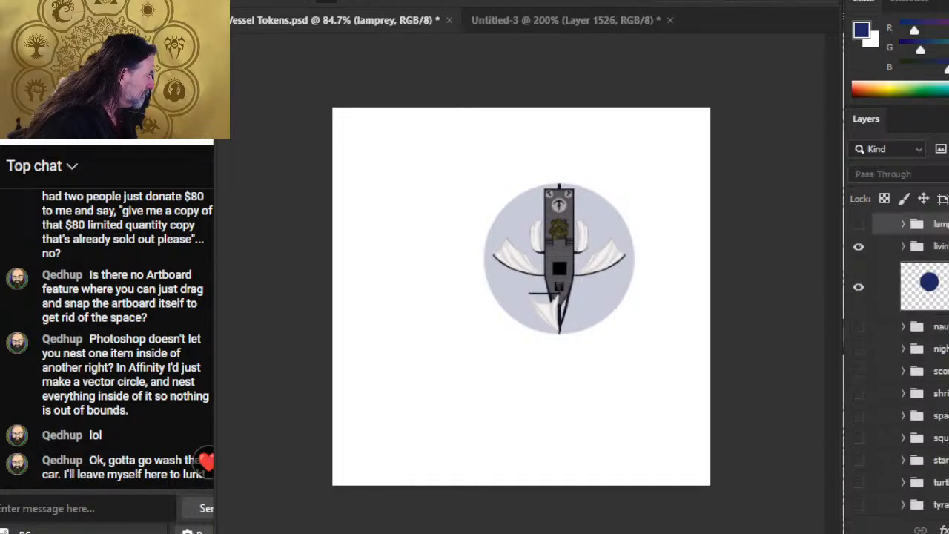
pyautogui.click(933, 245)
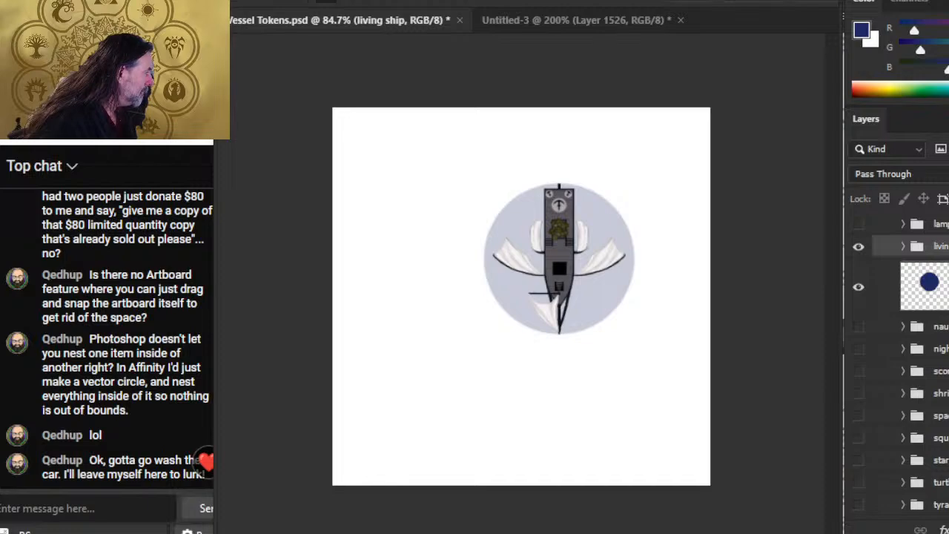
pyautogui.scroll(-2, 904, 364)
pyautogui.moveTo(928, 243); pyautogui.dragTo(928, 495)
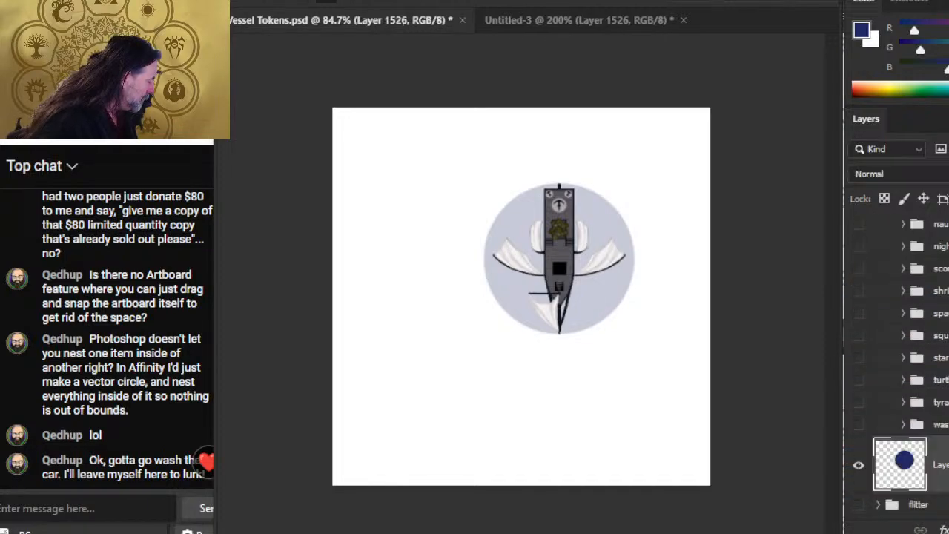
# Switch to the PDF in the browser and examine the vessel chart for the ships' token sizes, and return to Photoshop
pyautogui.hotkey('alt', 'Tab')
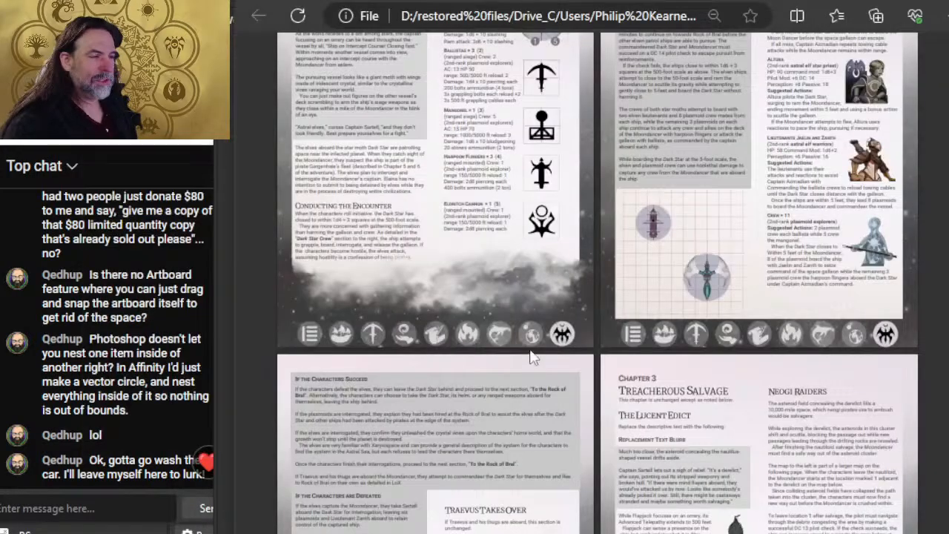
pyautogui.click(694, 335)
pyautogui.scroll(10, 603, 291)
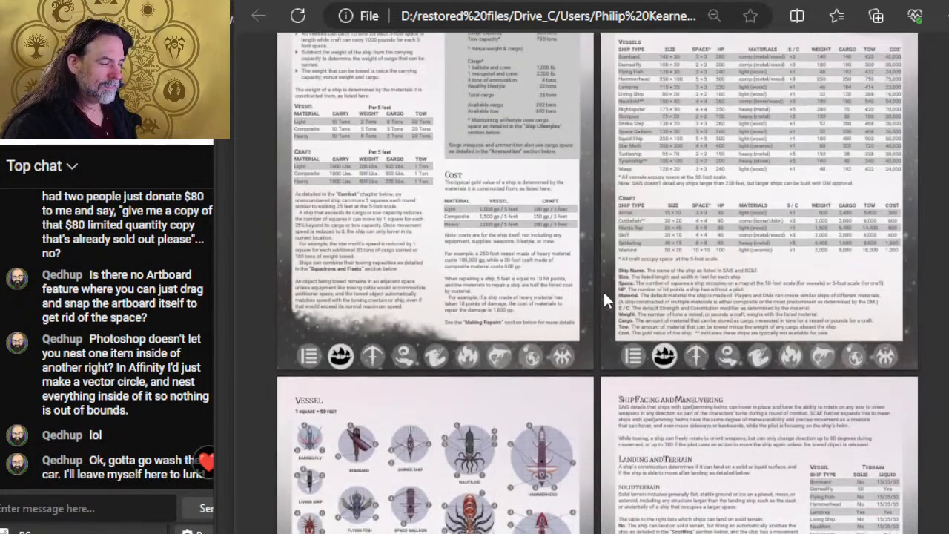
pyautogui.scroll(5, 380, 211)
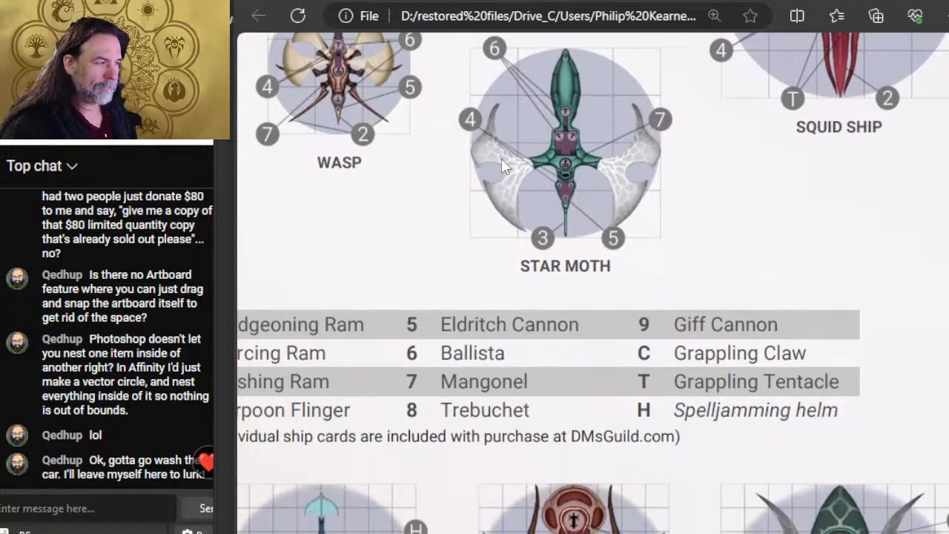
pyautogui.scroll(-1, 416, 187)
pyautogui.scroll(10, 419, 184)
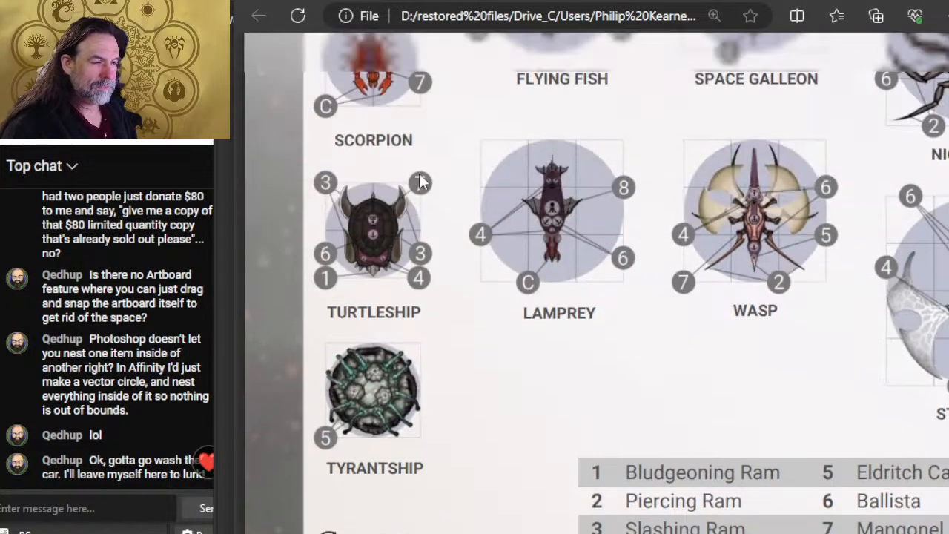
pyautogui.hotkey('alt', 'Tab')
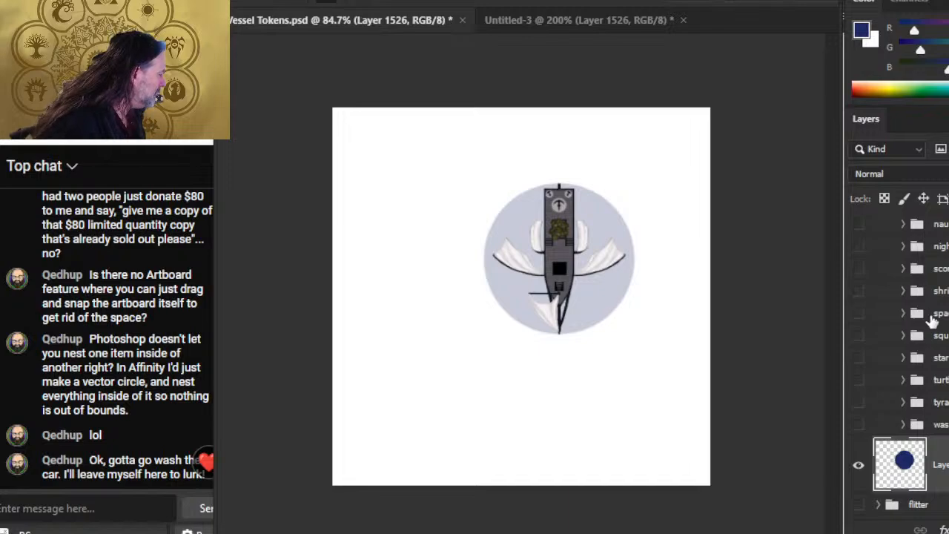
# Duplicate the damselfly group from Vessel Tokens.psd into the Untitled-3 document and bring that document forward
pyautogui.scroll(3, 914, 236)
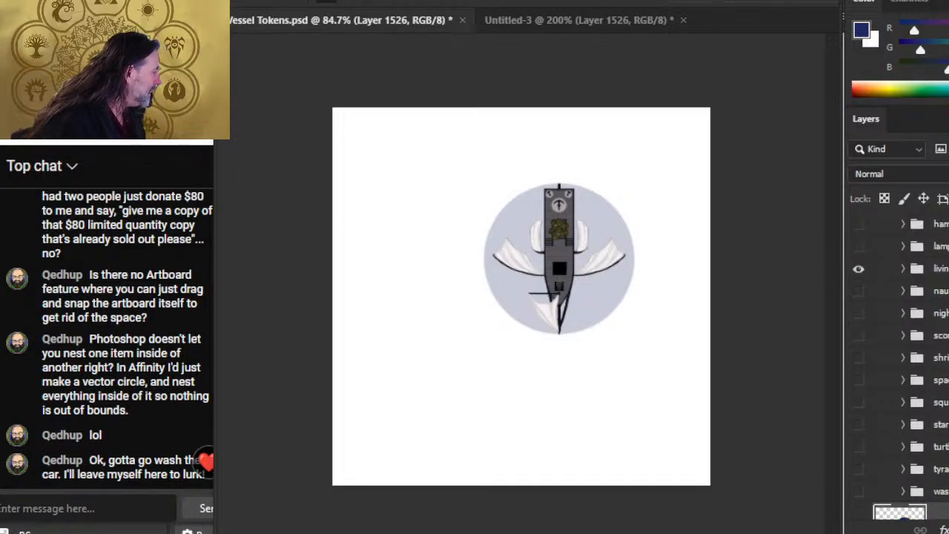
pyautogui.scroll(5, 901, 356)
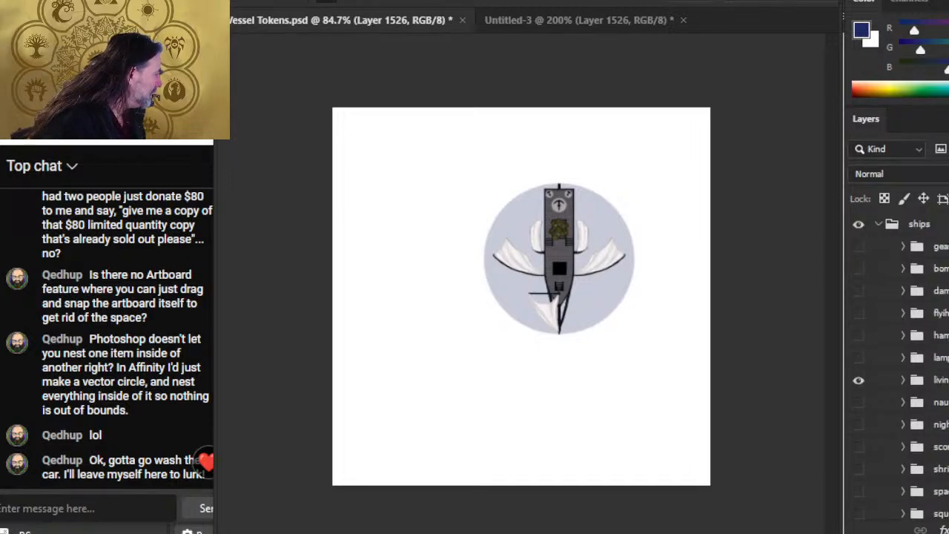
pyautogui.click(940, 291)
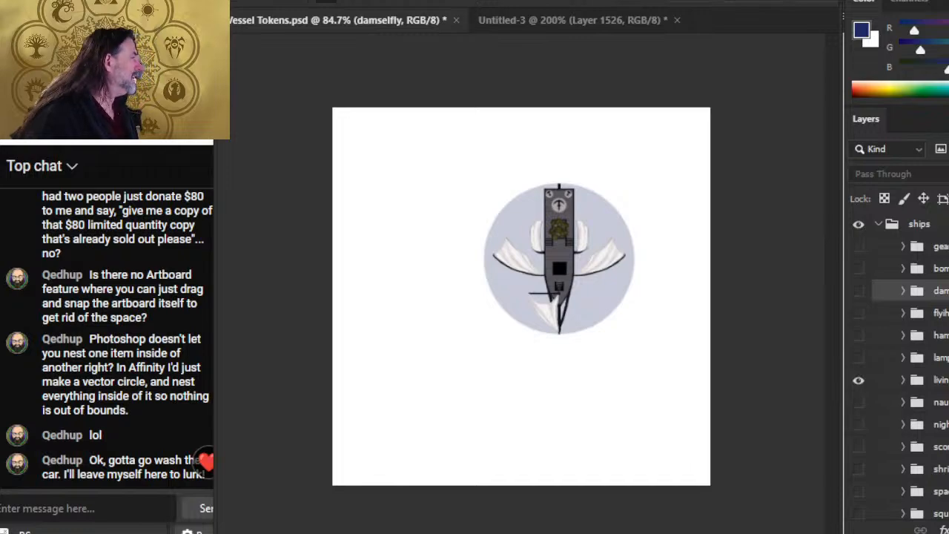
pyautogui.hotkey('ctrl', 'alt', 'j')
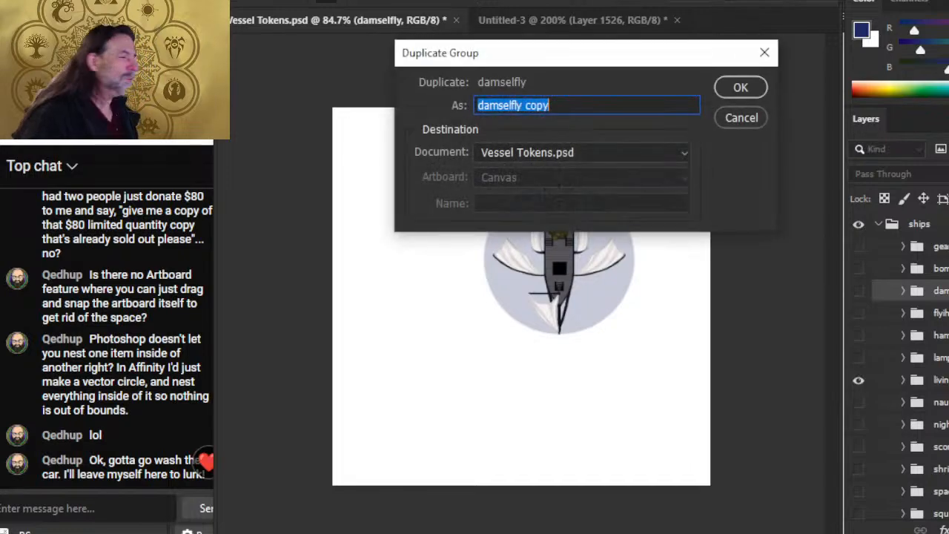
pyautogui.click(651, 154)
pyautogui.click(642, 182)
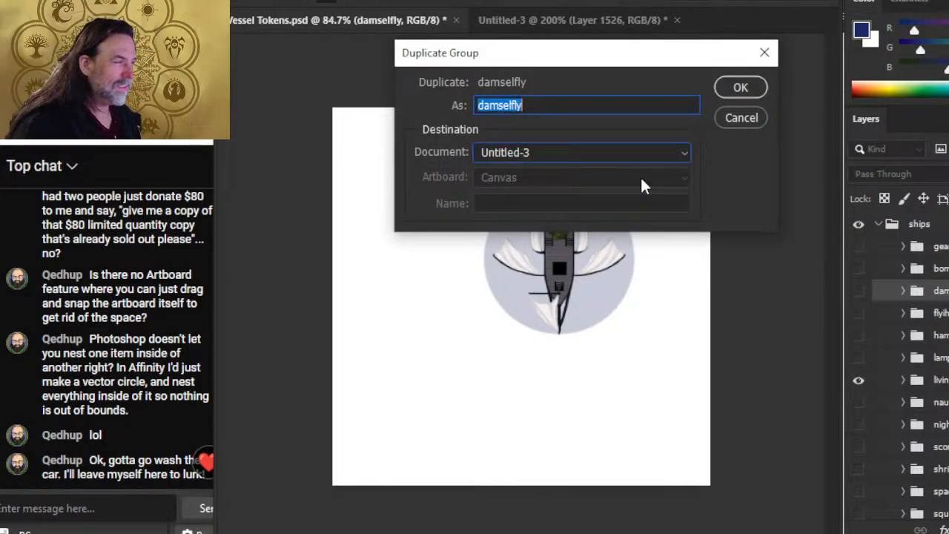
pyautogui.click(739, 89)
pyautogui.click(554, 28)
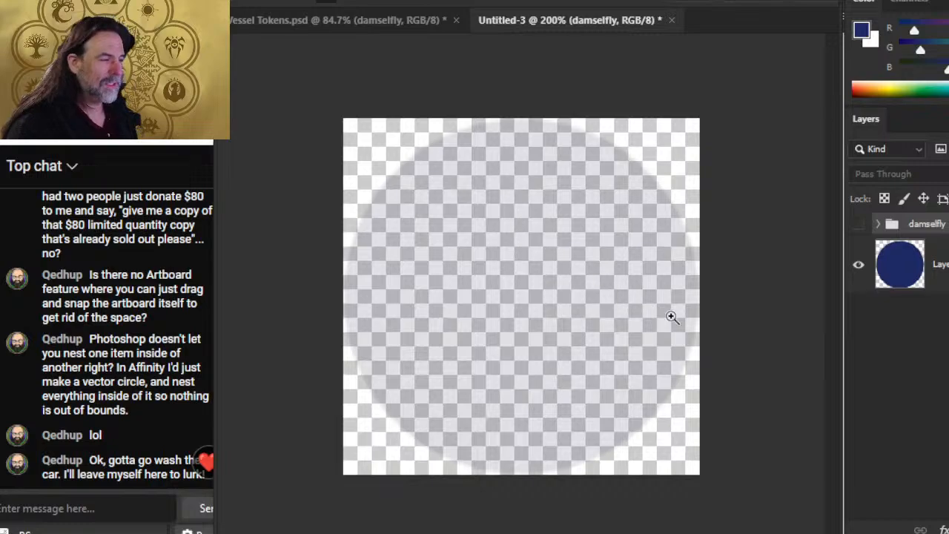
# Make the damselfly group visible in Untitled-3 and try to move its artwork onto the canvas
pyautogui.moveTo(631, 324); pyautogui.dragTo(571, 263)
pyautogui.moveTo(601, 299); pyautogui.dragTo(490, 262)
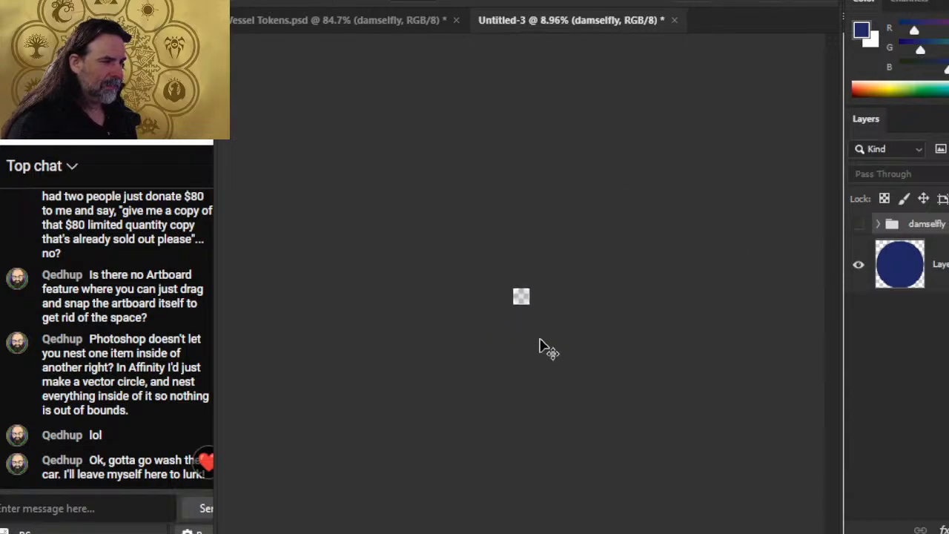
pyautogui.moveTo(540, 344); pyautogui.dragTo(482, 358)
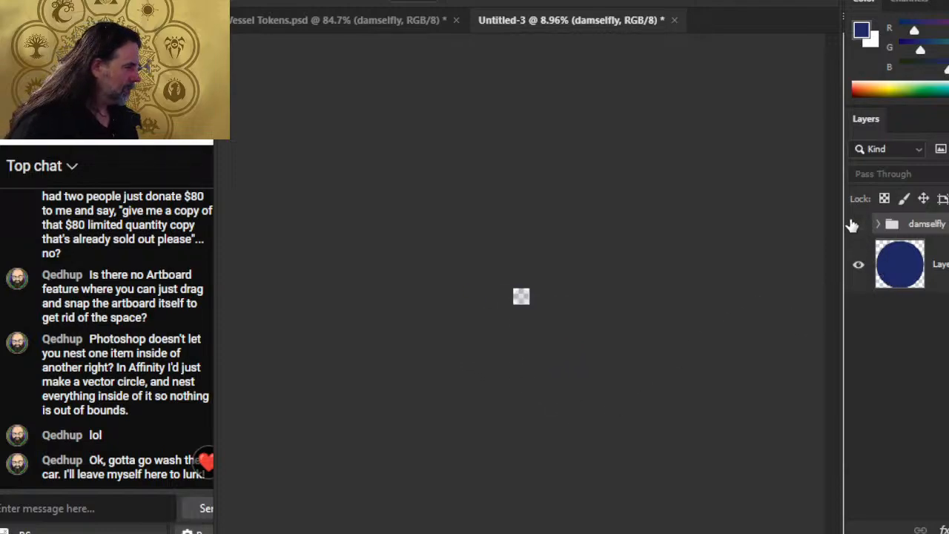
pyautogui.click(858, 223)
pyautogui.hotkey('ctrl', 'z')
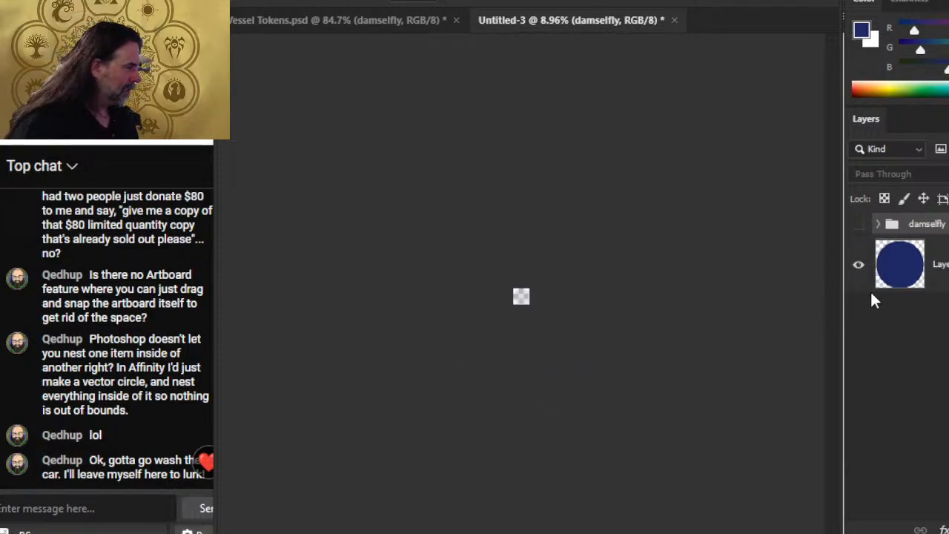
pyautogui.click(857, 223)
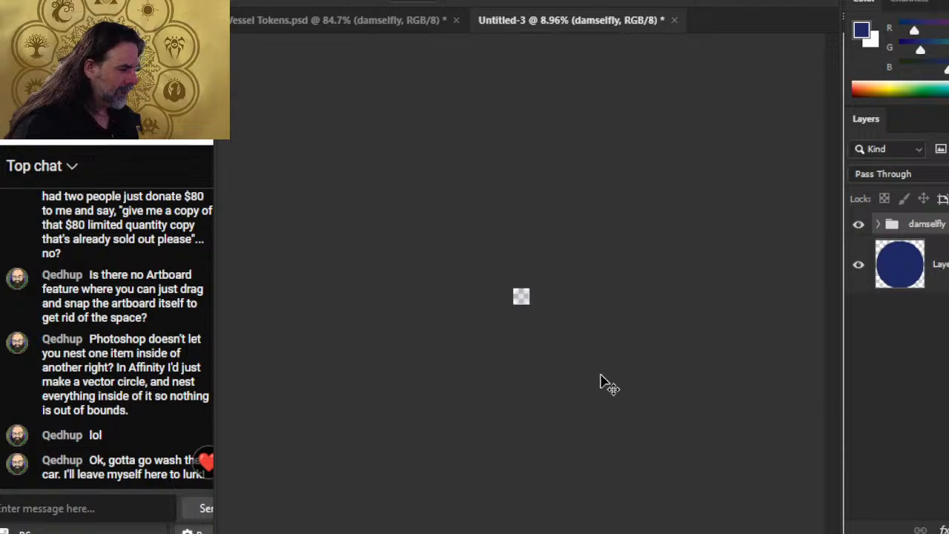
pyautogui.moveTo(604, 383); pyautogui.dragTo(571, 367)
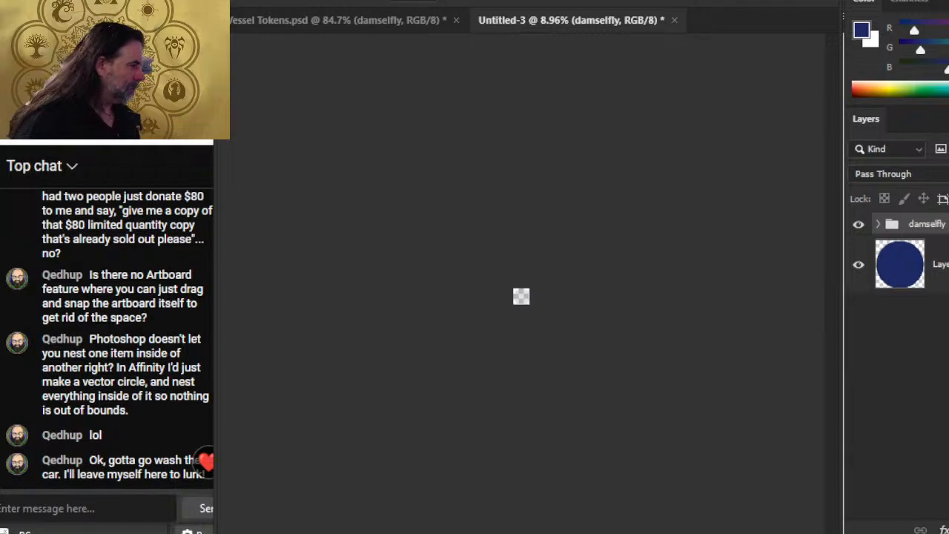
# Delete the damselfly group from Untitled-3, and in Vessel Tokens.psd show the damselfly group in place of the living ship group
pyautogui.press('Delete')
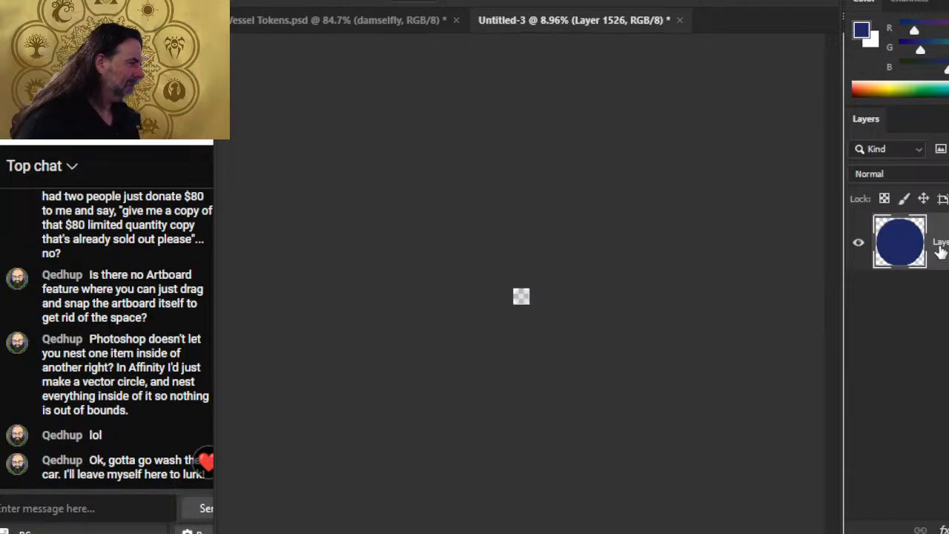
pyautogui.click(409, 19)
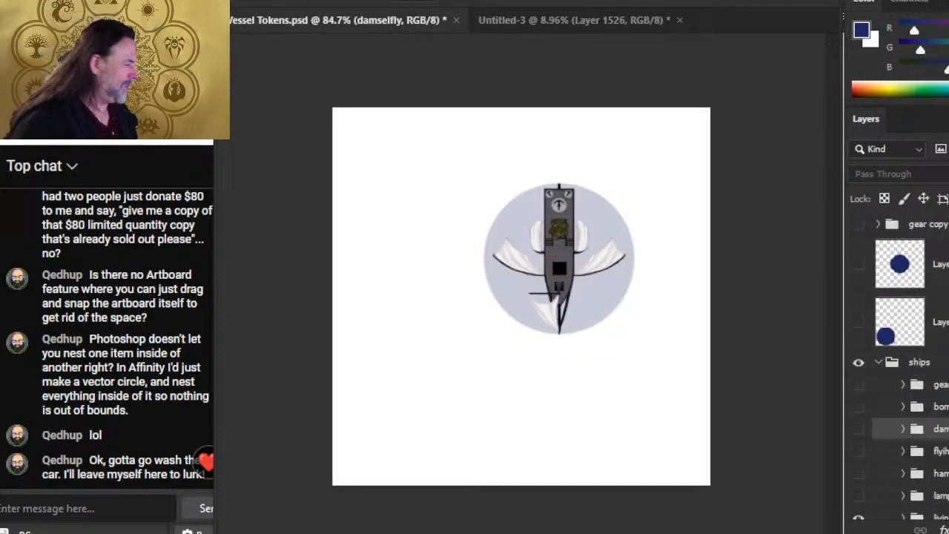
pyautogui.scroll(-2, 875, 447)
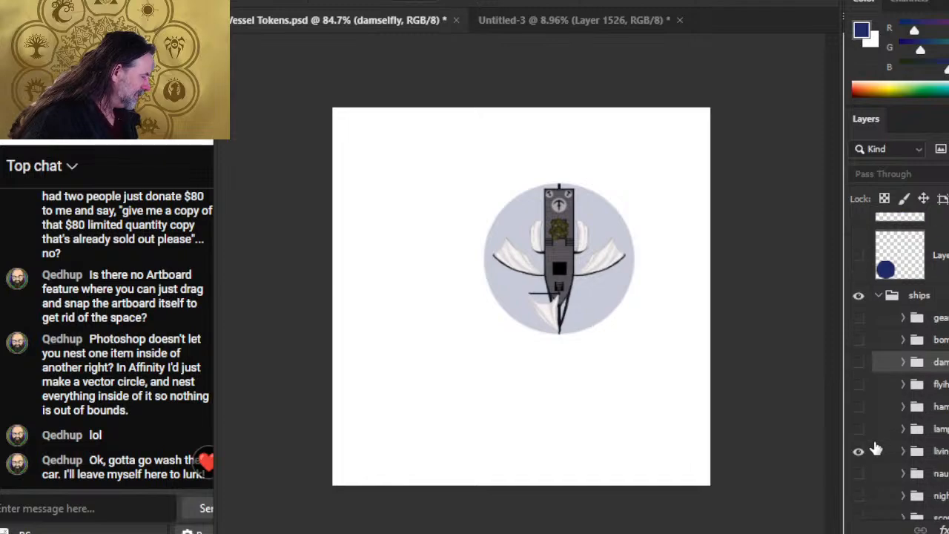
pyautogui.click(860, 460)
pyautogui.click(858, 363)
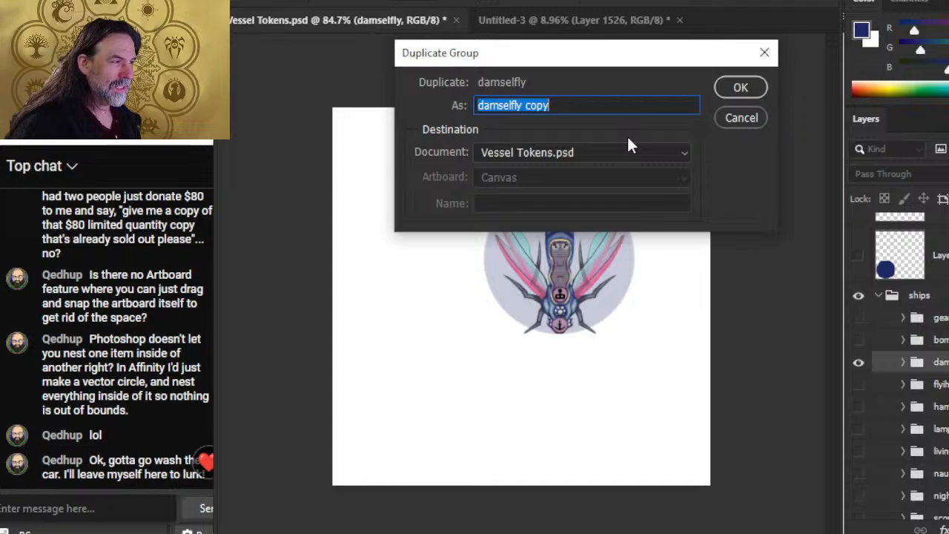
# Duplicate the visible damselfly group into the Untitled-3 document as damselfly and bring that document forward
pyautogui.click(627, 152)
pyautogui.click(613, 184)
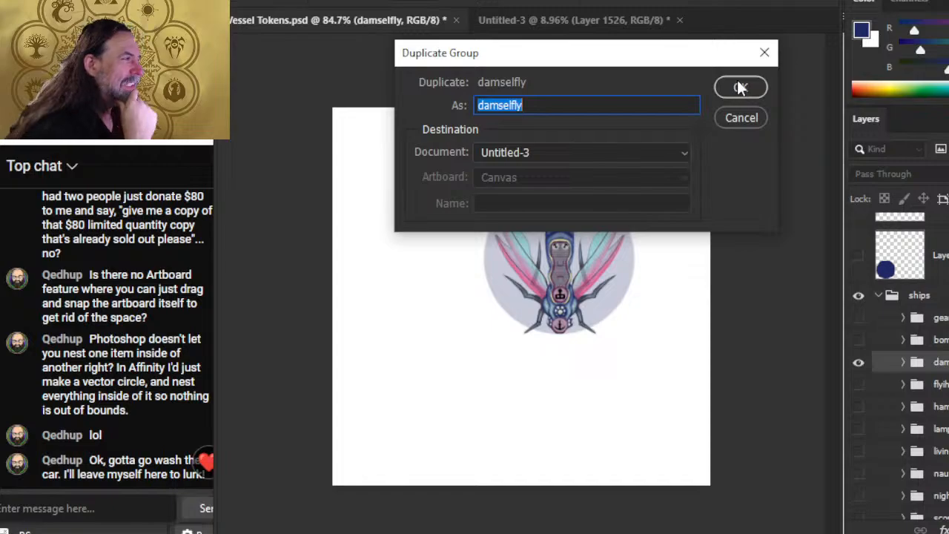
pyautogui.click(738, 85)
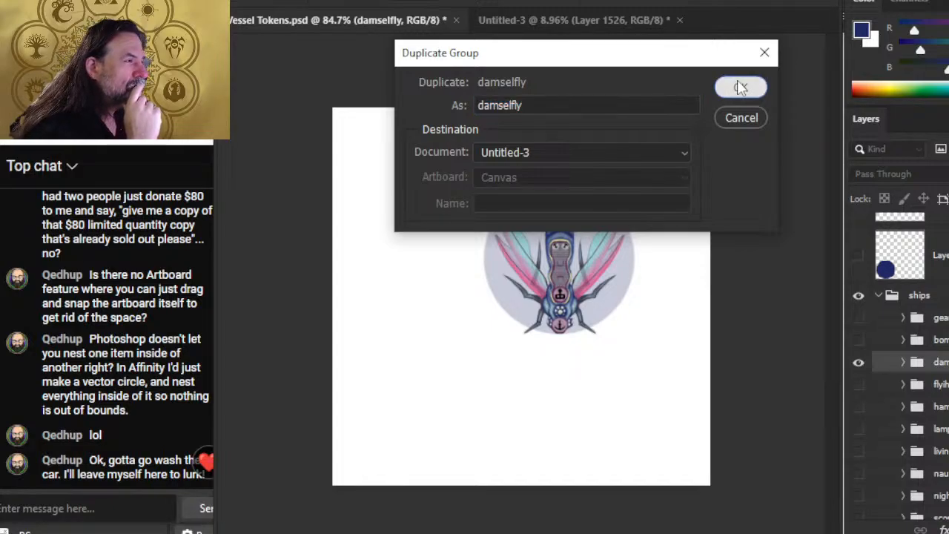
pyautogui.click(575, 20)
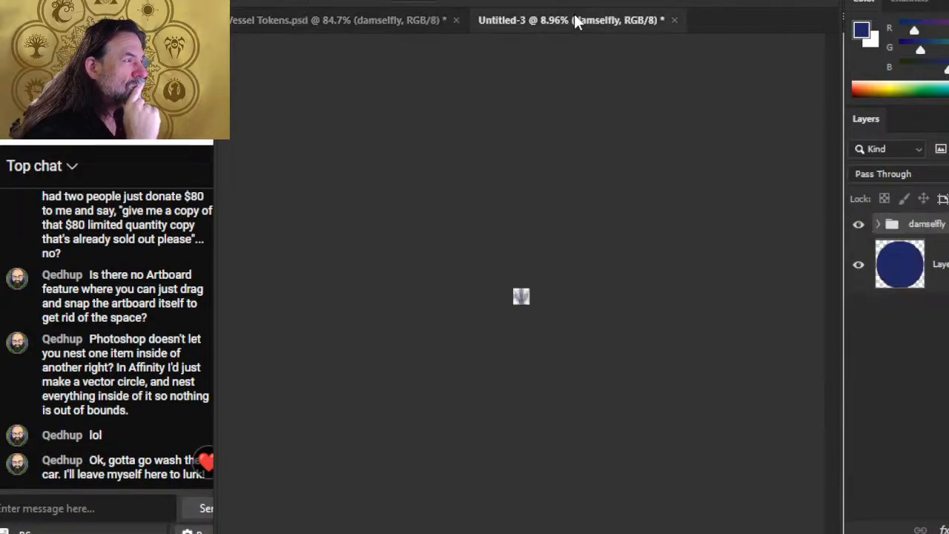
pyautogui.hotkey('alt', 'space')
pyautogui.moveTo(510, 304); pyautogui.dragTo(667, 349)
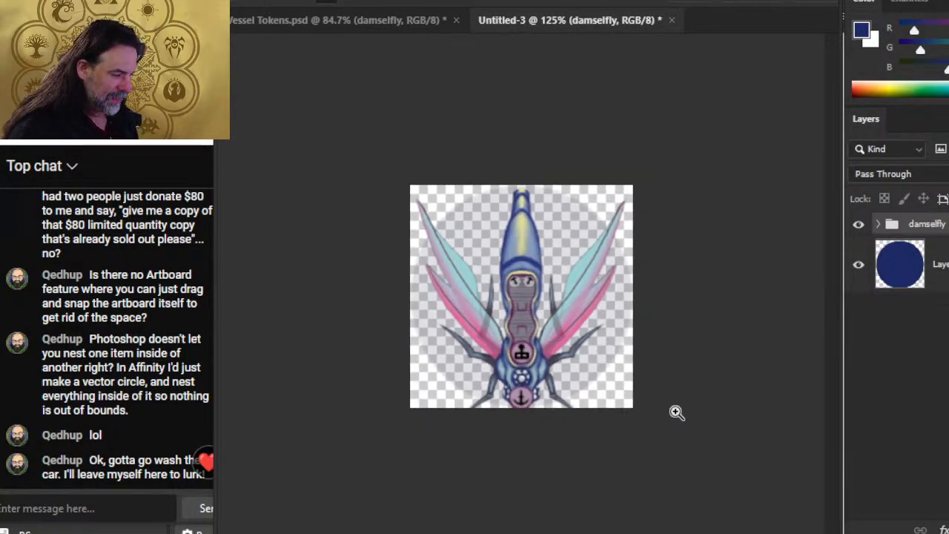
# Add a new layer beneath the blue circle layer and fill it with white as a temporary backdrop
pyautogui.click(935, 264)
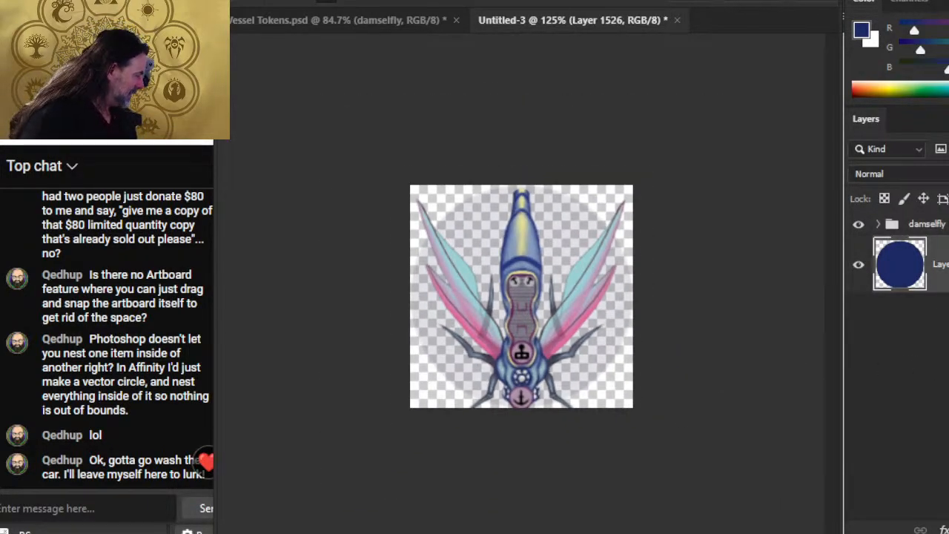
pyautogui.hotkey('ctrl', 'shift', 'alt', 'n')
pyautogui.moveTo(900, 264); pyautogui.dragTo(899, 348)
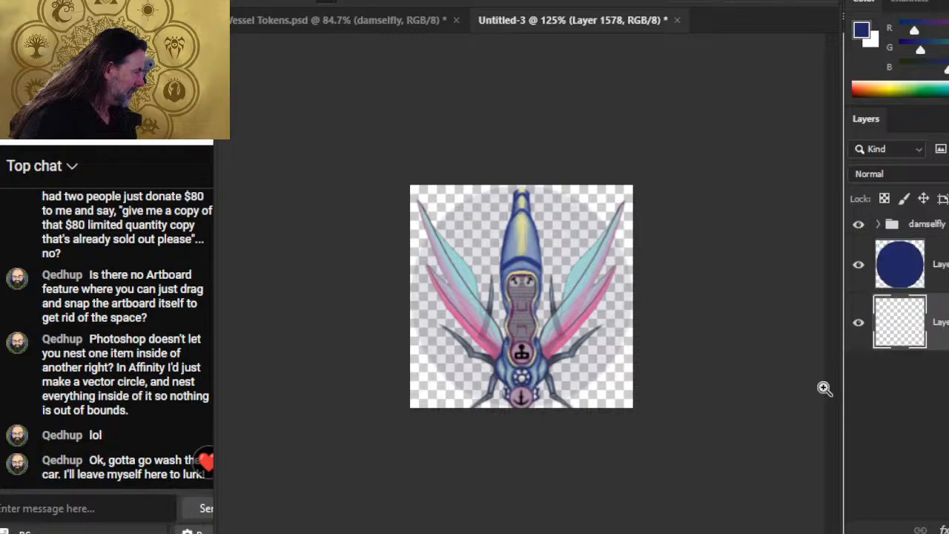
pyautogui.press('x')
pyautogui.hotkey('alt', 'BackSpace')
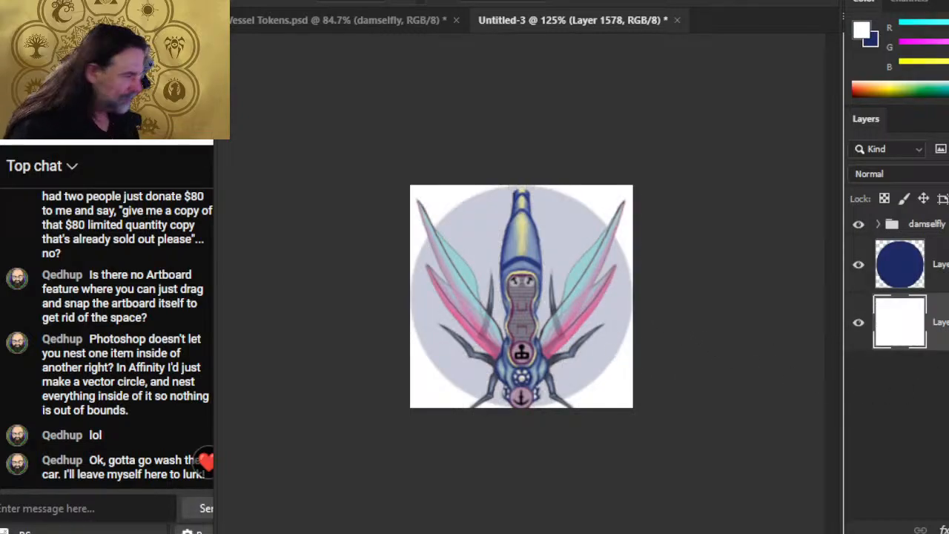
# Nudge the damselfly group slightly upward so the ship sits vertically centred within the circle and canvas
pyautogui.click(927, 224)
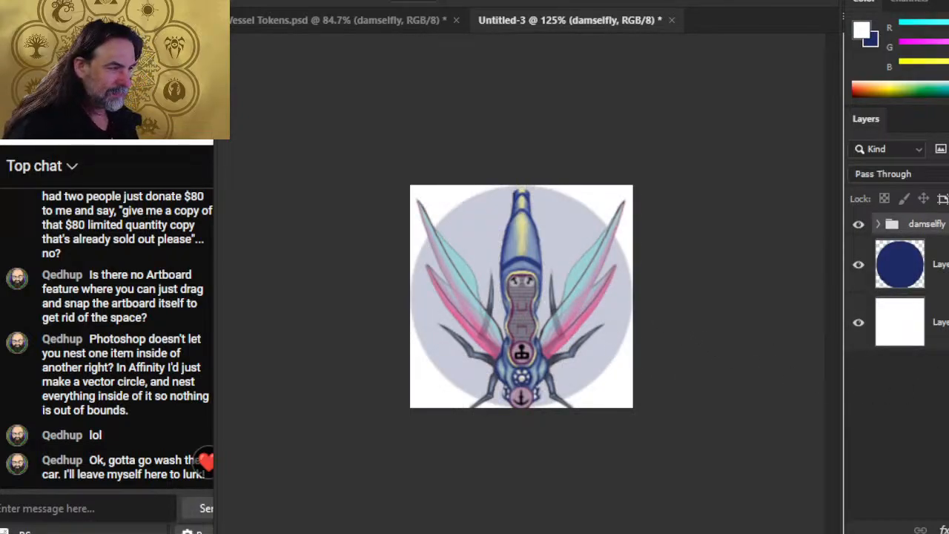
pyautogui.press('Up')
pyautogui.press('Up')
pyautogui.press('Up')
pyautogui.press('Up')
pyautogui.press('Up')
pyautogui.press('Up')
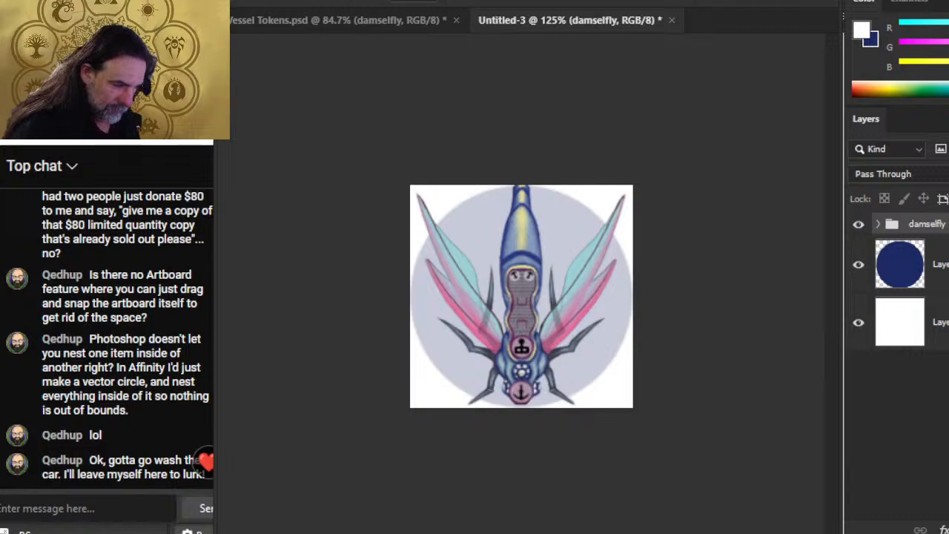
pyautogui.press('Up')
pyautogui.press('Down')
pyautogui.press('Down')
pyautogui.press('Down')
pyautogui.press('Down')
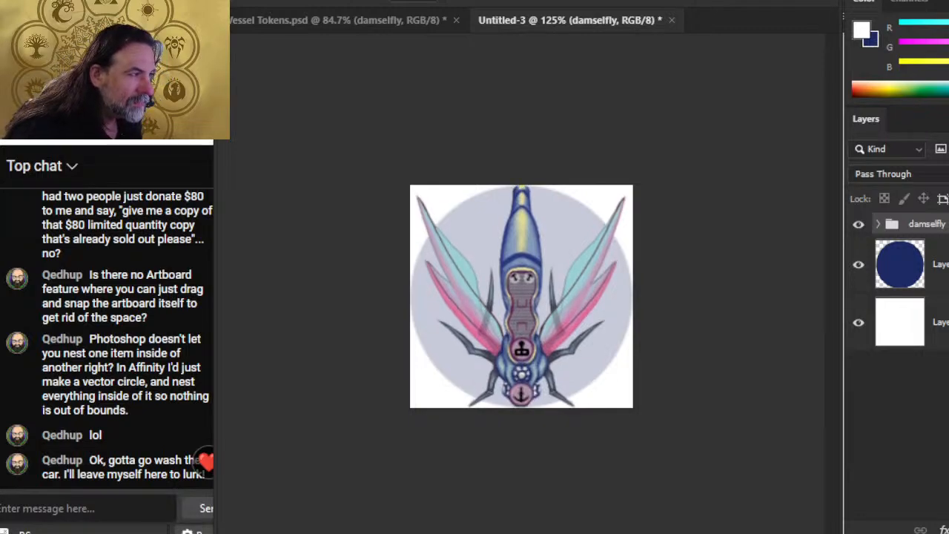
pyautogui.press('Up')
pyautogui.press('Up')
pyautogui.press('Up')
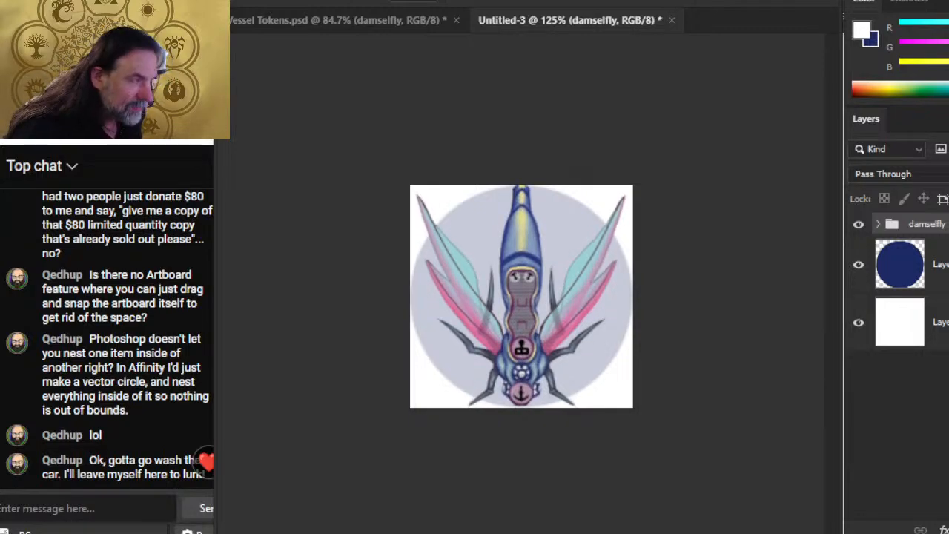
pyautogui.press('Down')
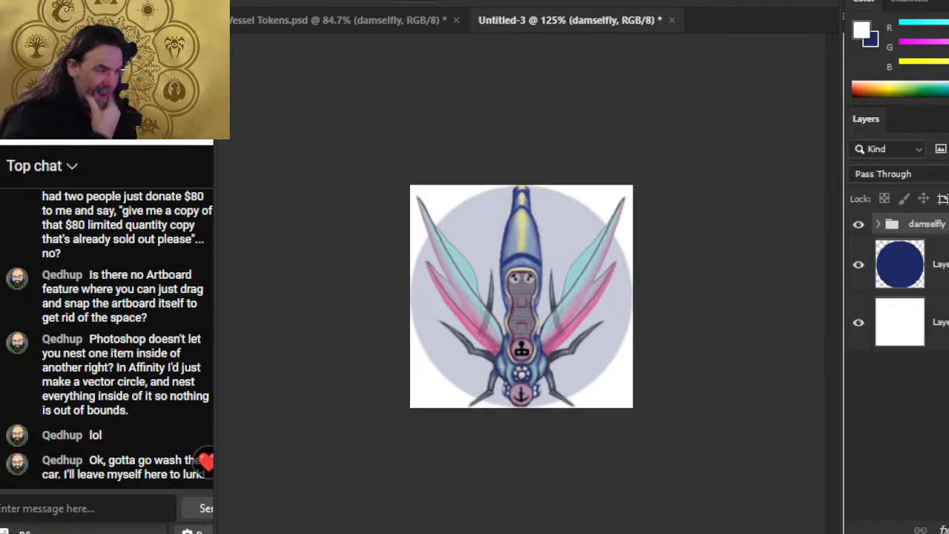
# Hide the white backdrop layer and save the token on the computer as the PNG Damselfly 2 x 2 with the smallest file size
pyautogui.click(859, 323)
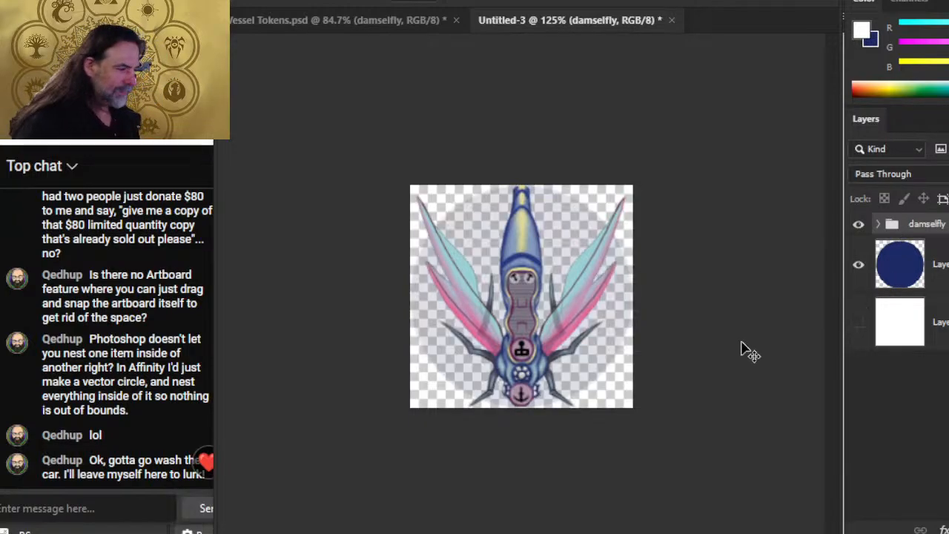
pyautogui.click(255, 2)
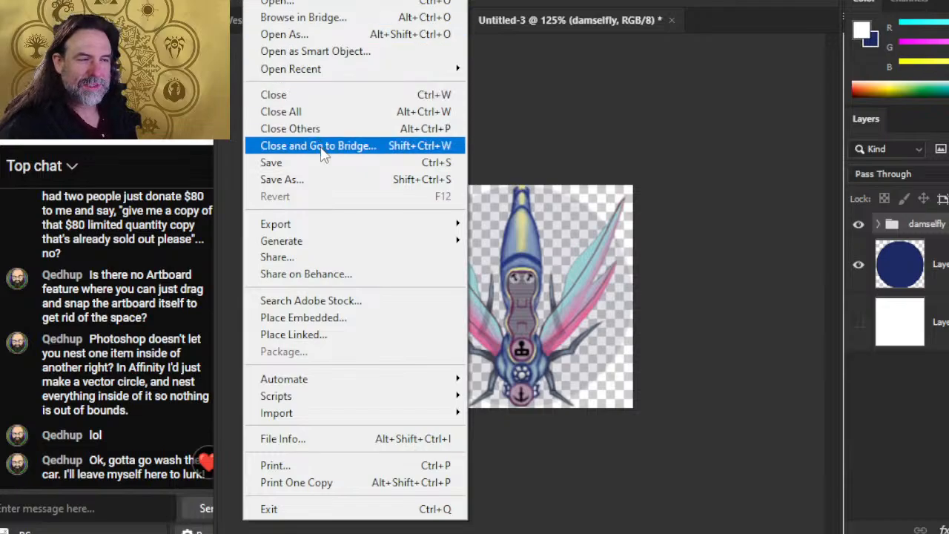
pyautogui.click(314, 181)
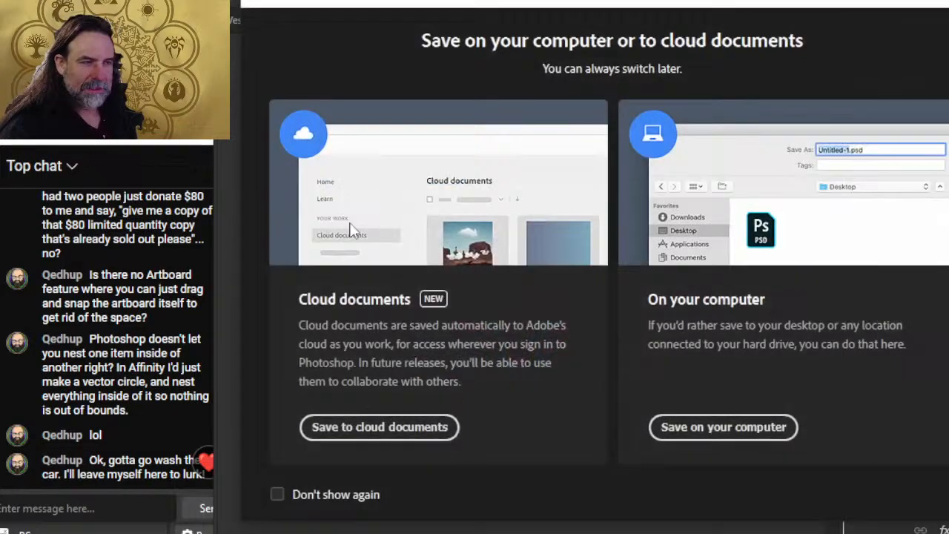
pyautogui.click(695, 427)
pyautogui.click(423, 371)
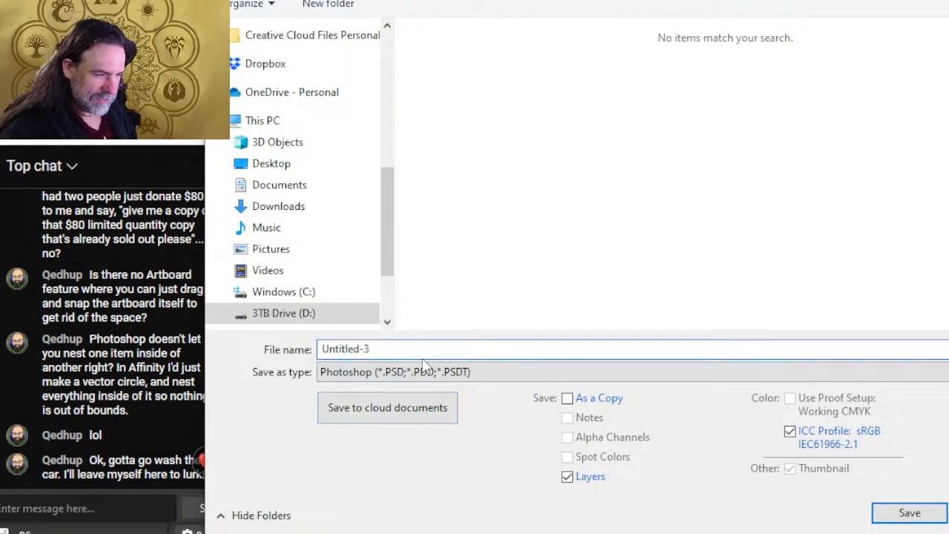
pyautogui.click(409, 300)
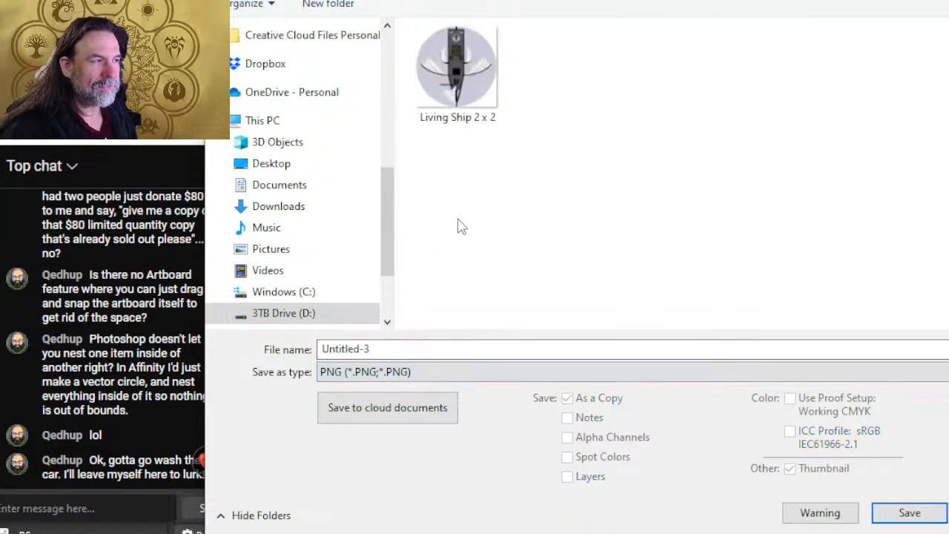
pyautogui.doubleClick(448, 349)
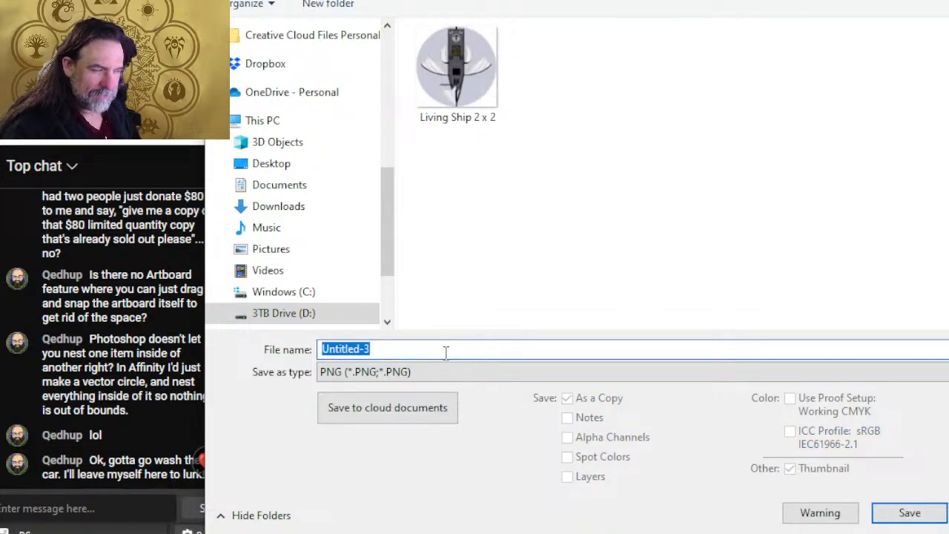
pyautogui.write('De')
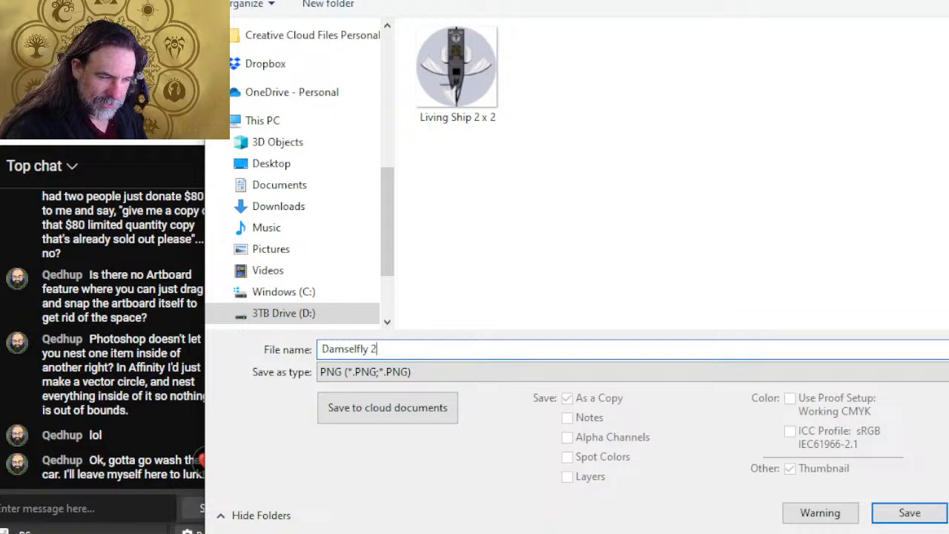
pyautogui.press('Return')
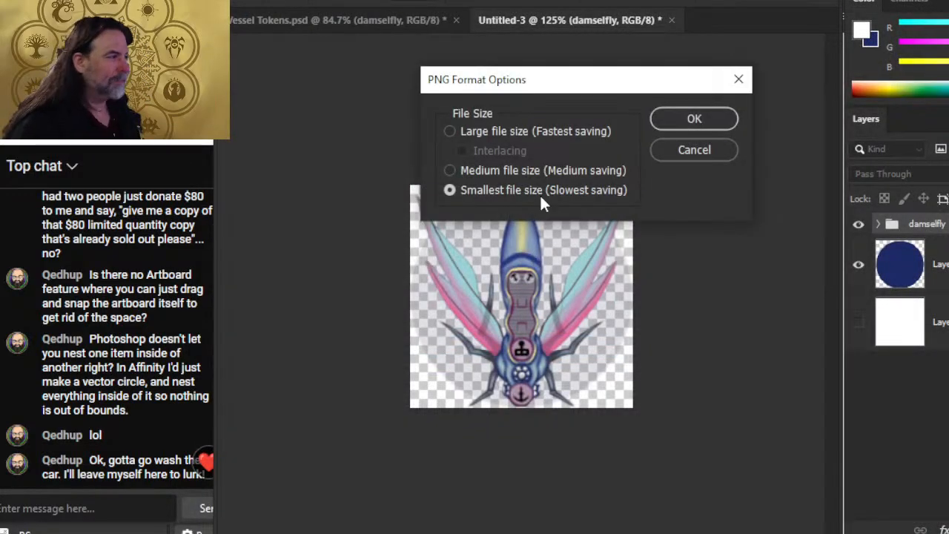
pyautogui.click(685, 120)
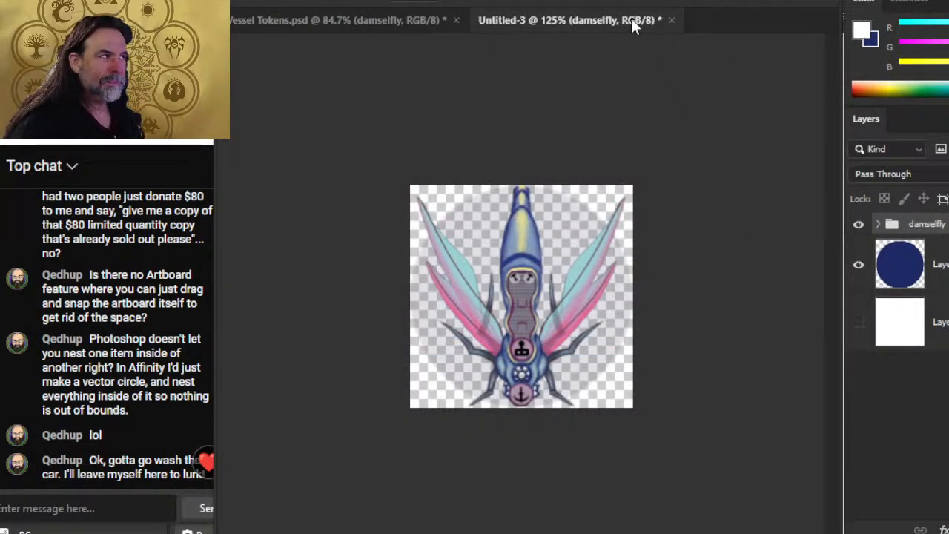
# Open the saved Damselfly 2 x 2 PNG to check the exported token
pyautogui.click(256, 0)
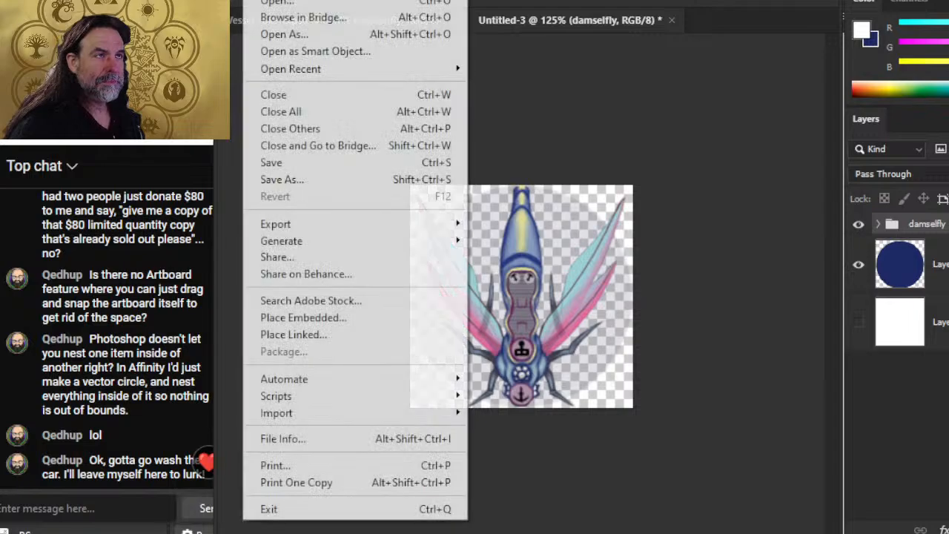
pyautogui.click(275, 2)
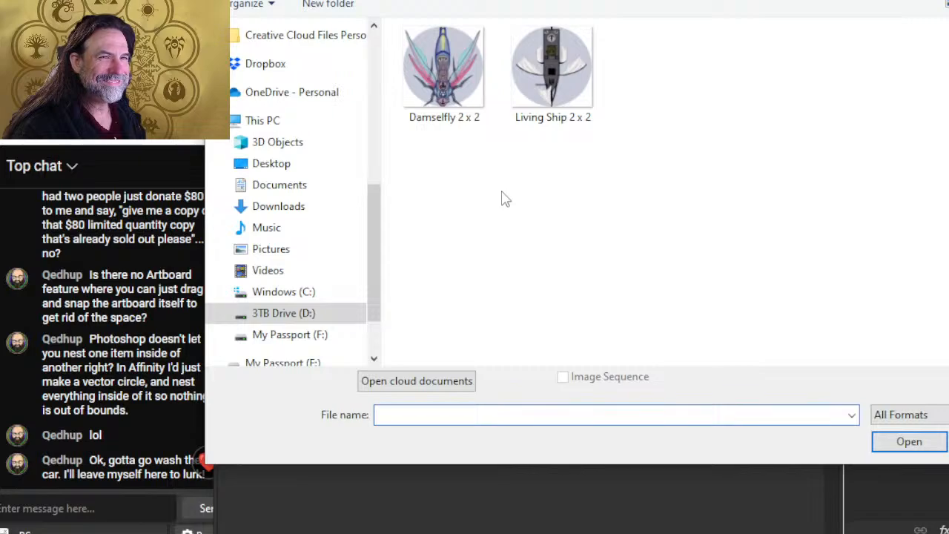
pyautogui.doubleClick(437, 78)
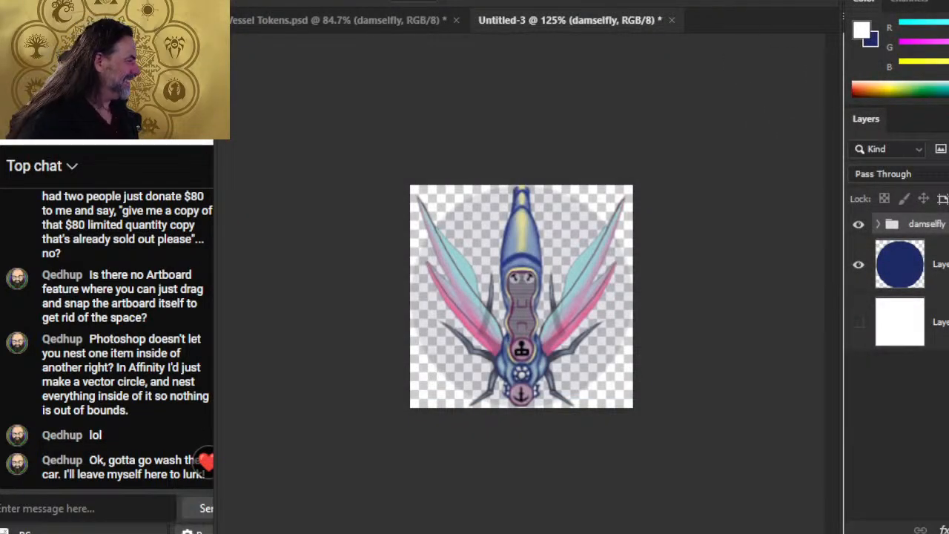
# Delete the damselfly group from Untitled-3, keeping the circle and backdrop layers, and return to Vessel Tokens.psd
pyautogui.press('Delete')
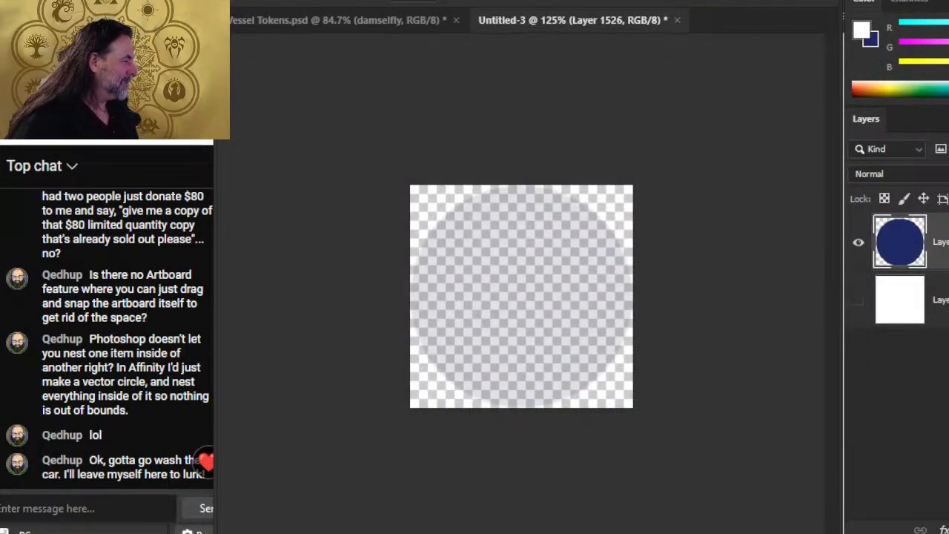
pyautogui.click(331, 20)
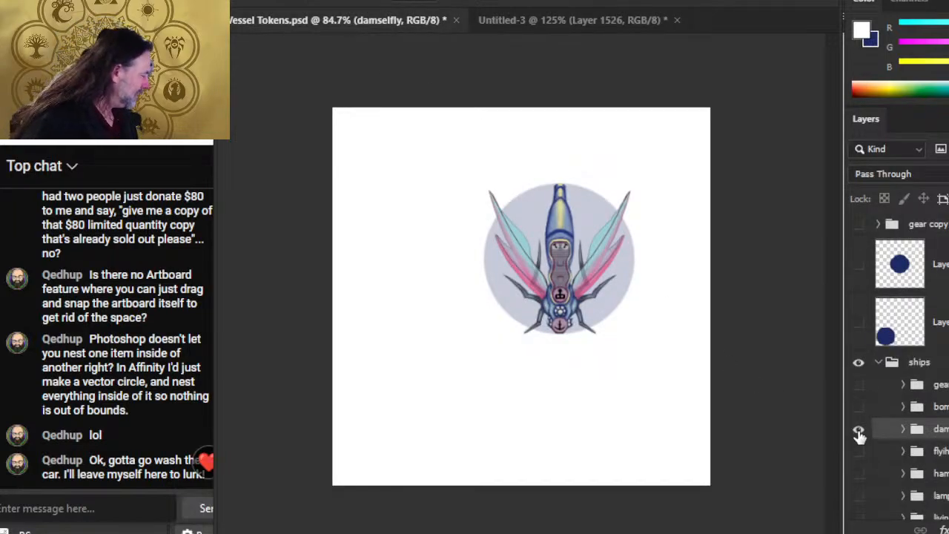
# Hide the damselfly group in the ships folder of Vessel Tokens.psd
pyautogui.click(858, 433)
pyautogui.hotkey('alt', 'Tab')
pyautogui.hotkey('alt', 'Tab')
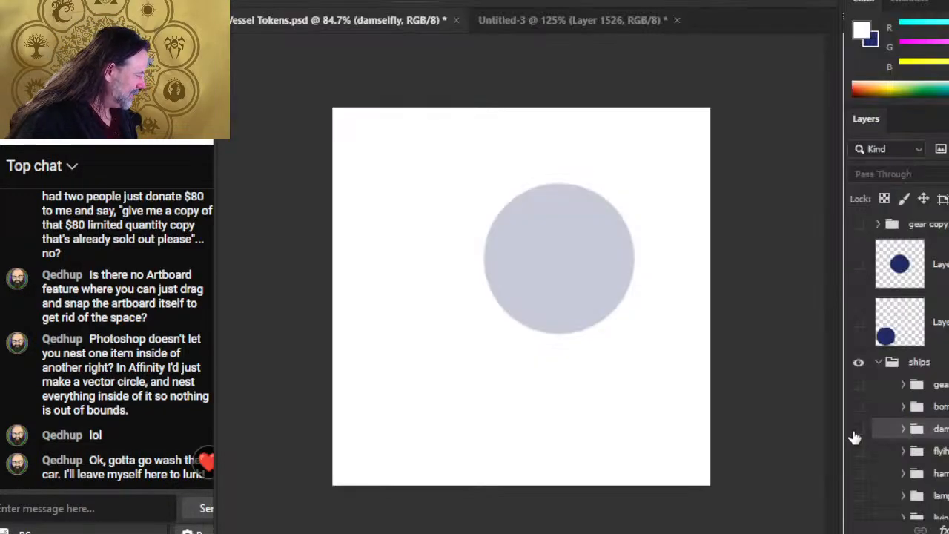
pyautogui.click(858, 430)
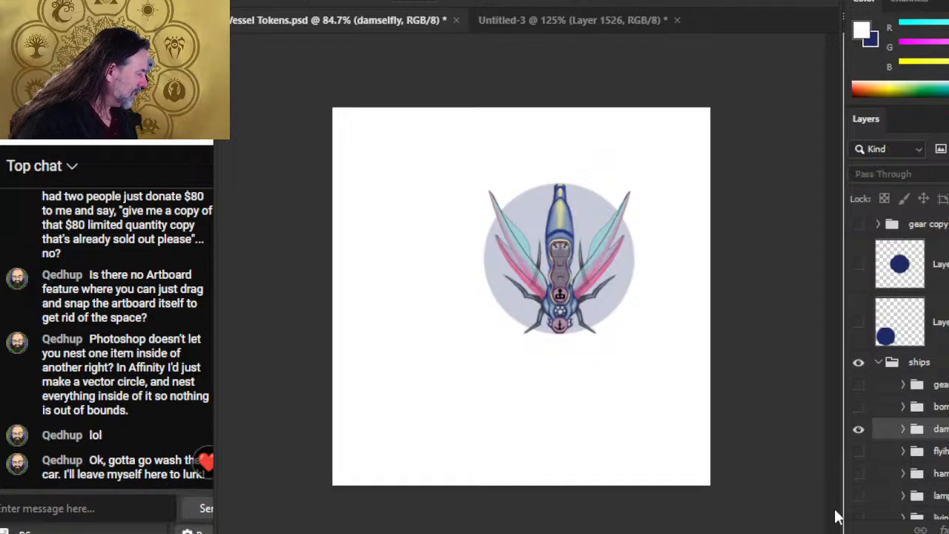
pyautogui.click(858, 430)
# Check the vessel reference sheet in the browser for the next small ship, then show and select the scorpion group in Vessel Tokens.psd
pyautogui.hotkey('alt', 'Tab')
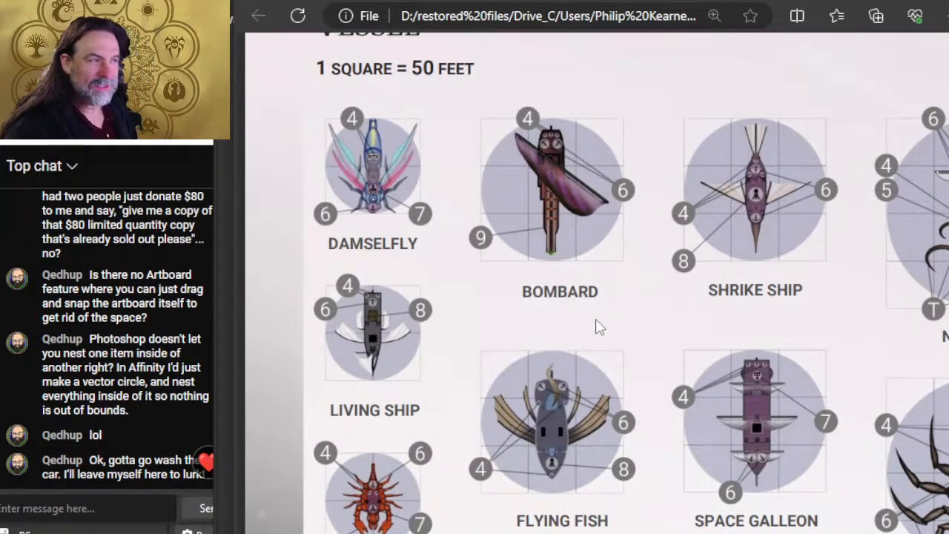
pyautogui.scroll(-3, 598, 324)
pyautogui.hotkey('alt', 'Tab')
pyautogui.hotkey('alt', 'Tab')
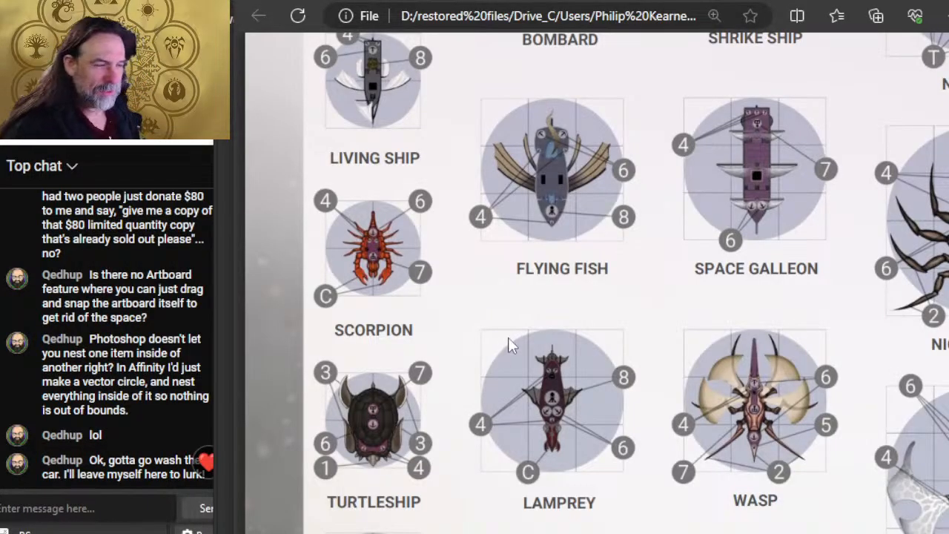
pyautogui.hotkey('alt', 'Tab')
pyautogui.scroll(-5, 923, 303)
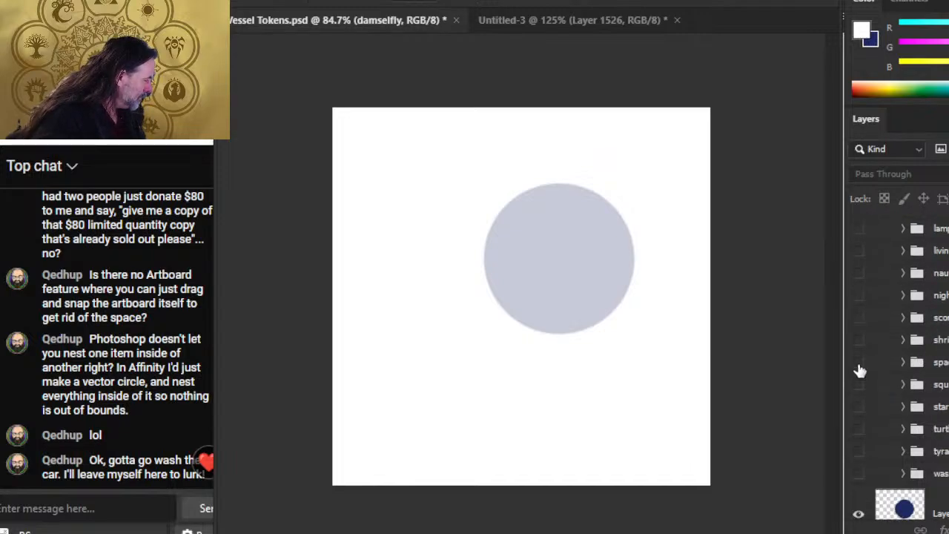
pyautogui.click(859, 317)
pyautogui.click(936, 317)
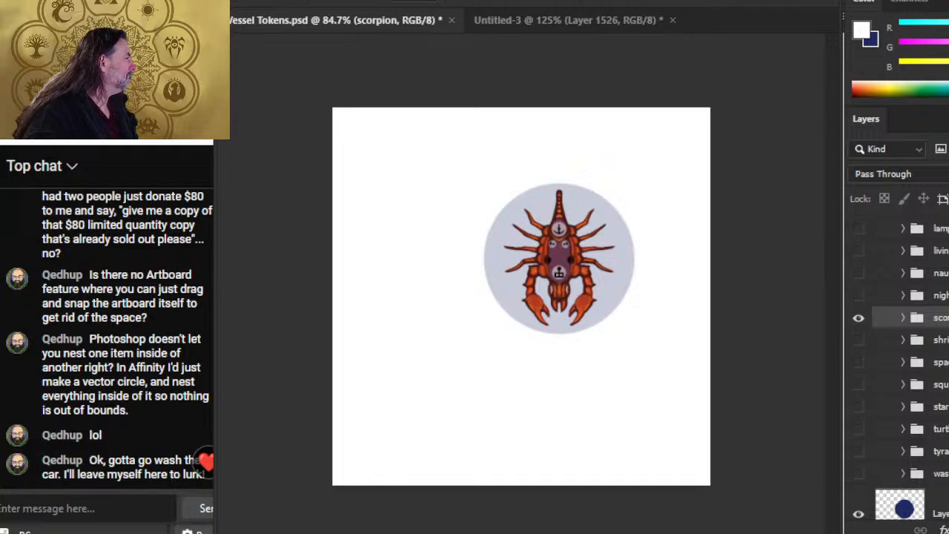
# Duplicate the scorpion group into the Untitled-3 document and switch to that document
pyautogui.click(620, 149)
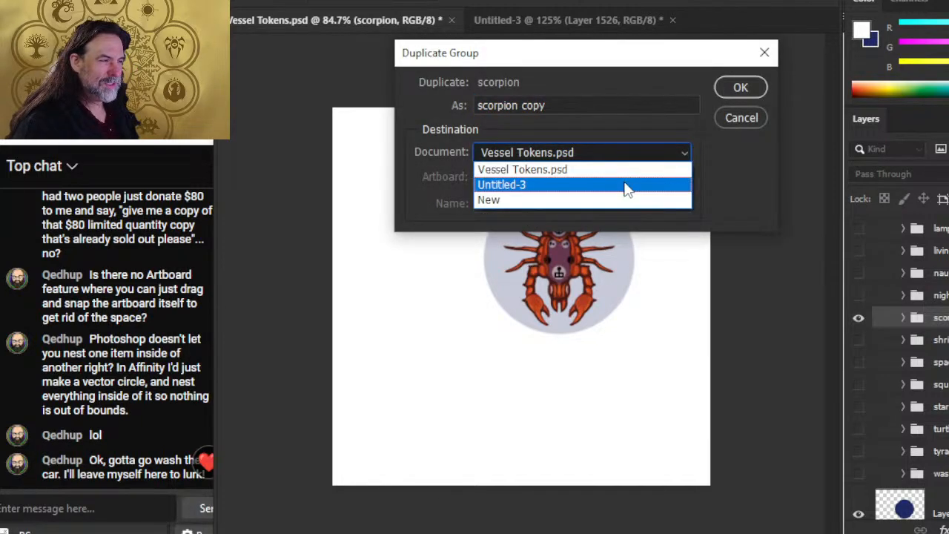
pyautogui.click(625, 186)
pyautogui.click(745, 89)
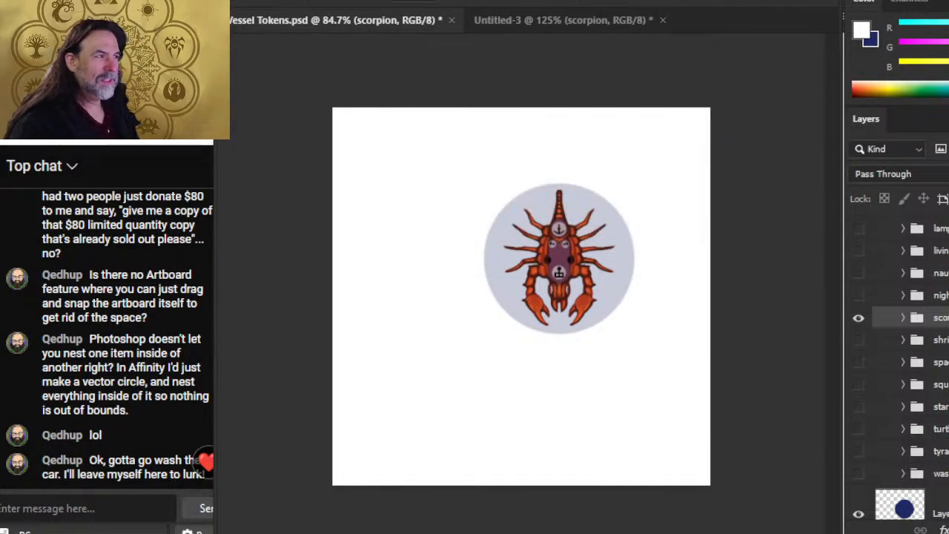
pyautogui.click(578, 23)
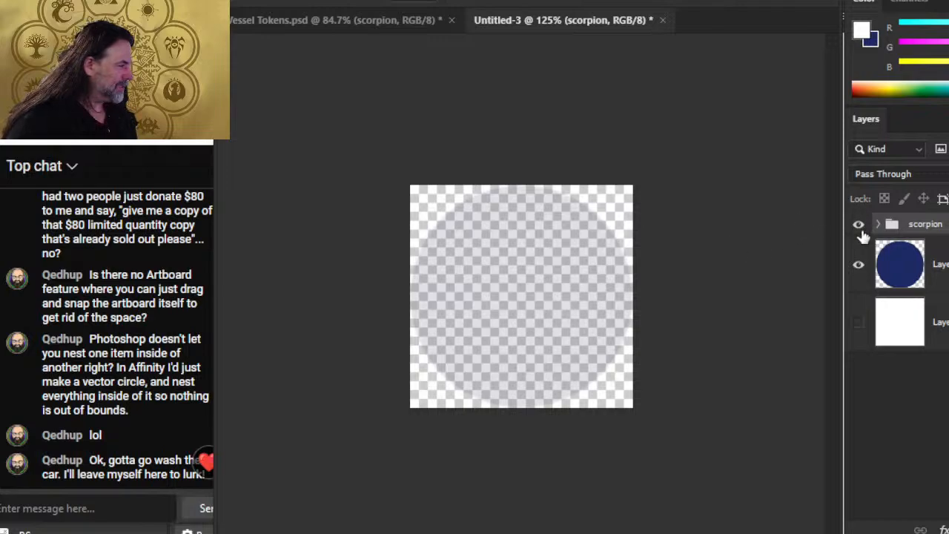
# Move the off-canvas scorpion group onto the small canvas of Untitled-3, over the circle
pyautogui.press('z')
pyautogui.moveTo(674, 341); pyautogui.dragTo(571, 293)
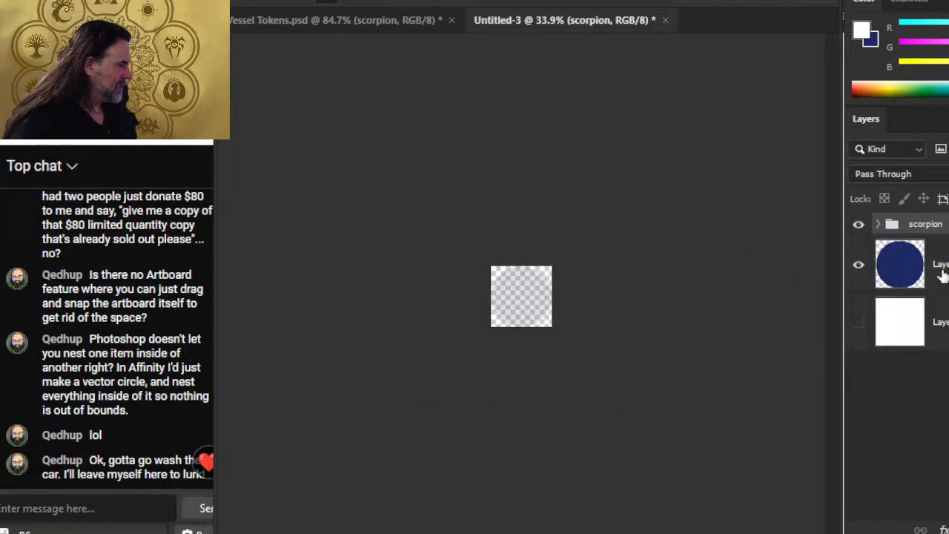
pyautogui.click(879, 226)
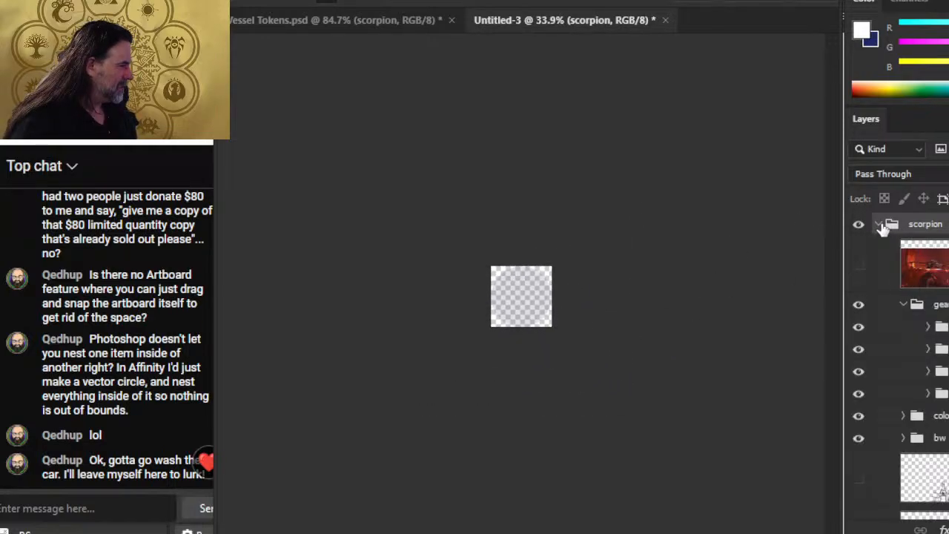
pyautogui.click(858, 267)
pyautogui.click(859, 267)
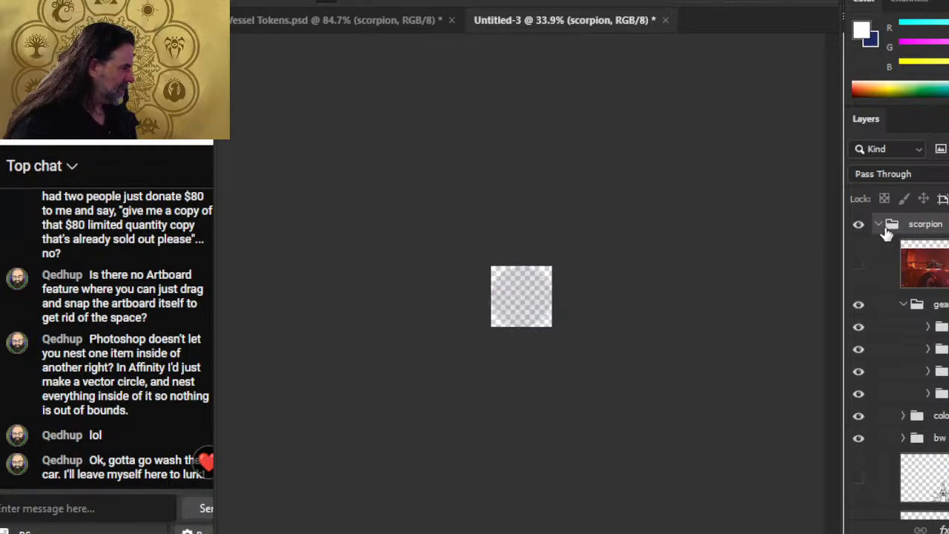
pyautogui.click(878, 224)
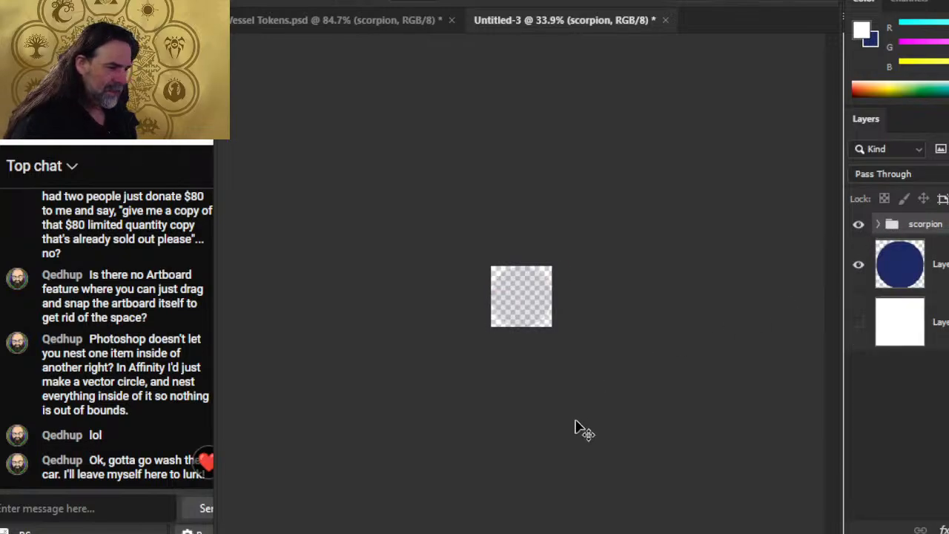
pyautogui.moveTo(576, 436); pyautogui.dragTo(502, 402)
pyautogui.press('v')
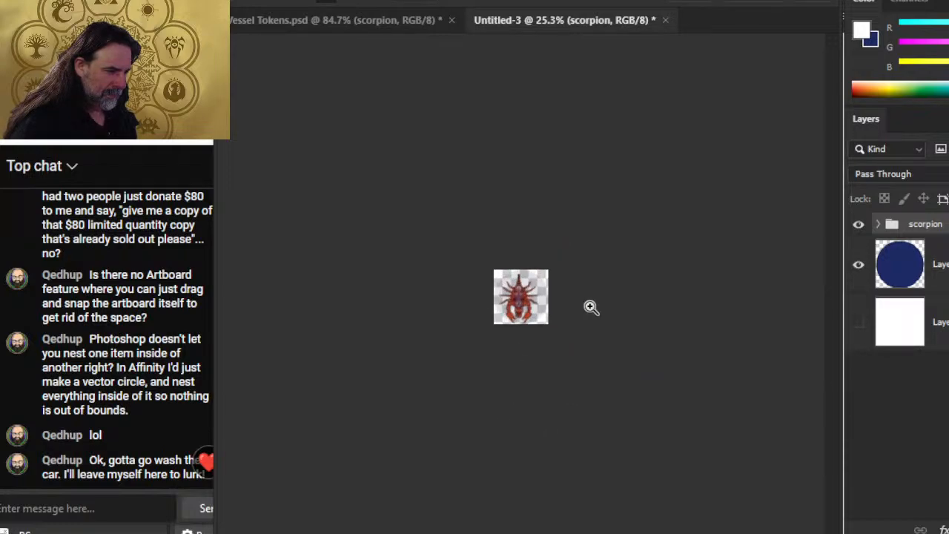
# Nudge the scorpion group upward and to the right towards the centre of the circle
pyautogui.hotkey('ctrl', '0')
pyautogui.press('Up')
pyautogui.press('Up')
pyautogui.press('Up')
pyautogui.press('Up')
pyautogui.press('Up')
pyautogui.press('Up')
pyautogui.press('Up')
pyautogui.press('Up')
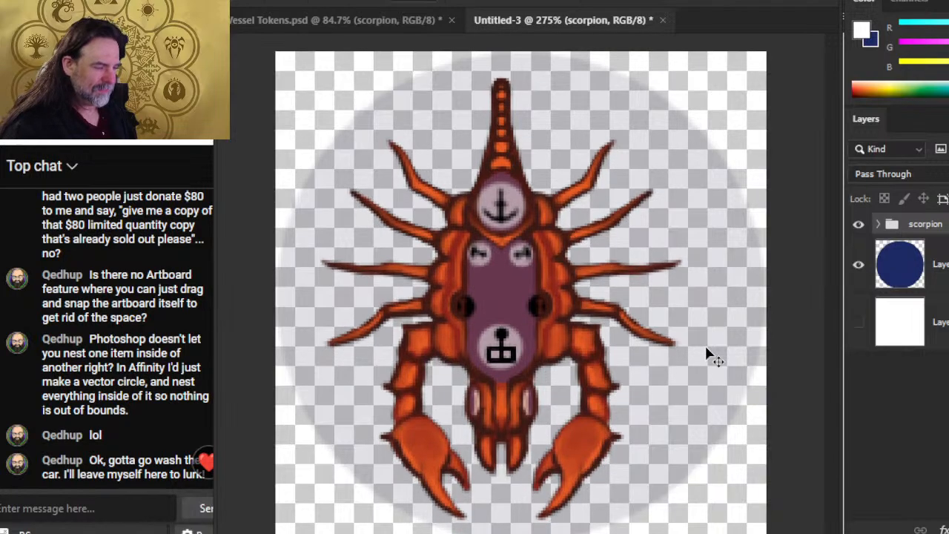
pyautogui.press('Right')
pyautogui.press('Right')
pyautogui.press('Right')
pyautogui.press('Right')
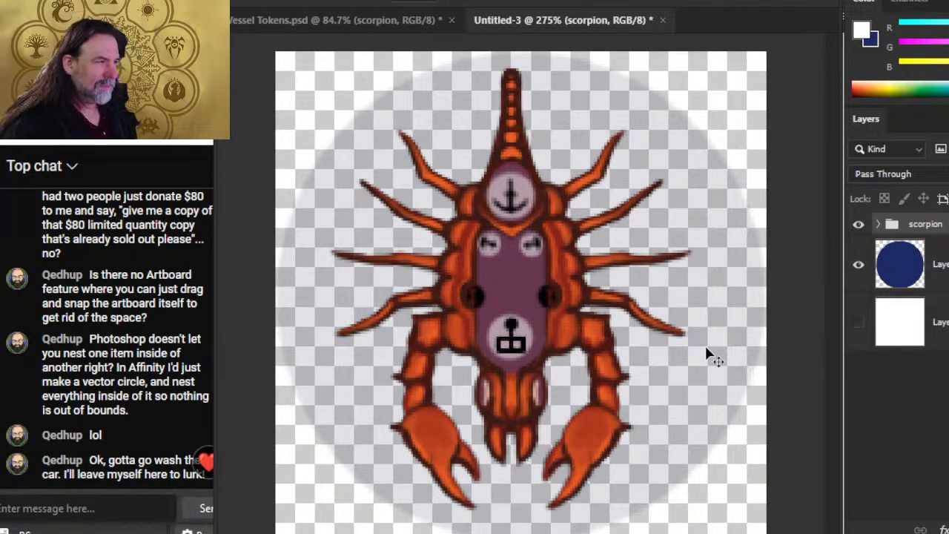
pyautogui.scroll(-3, 652, 326)
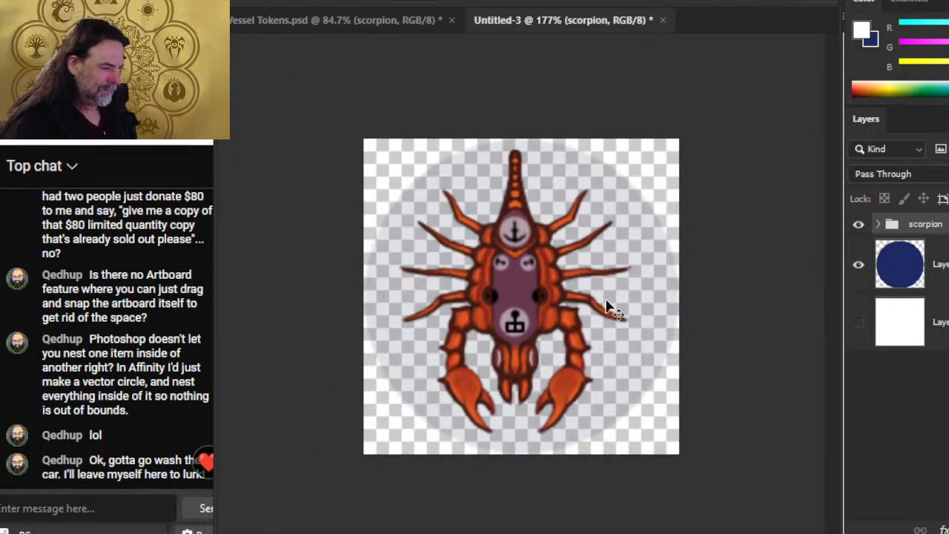
pyautogui.press('Right')
pyautogui.press('Right')
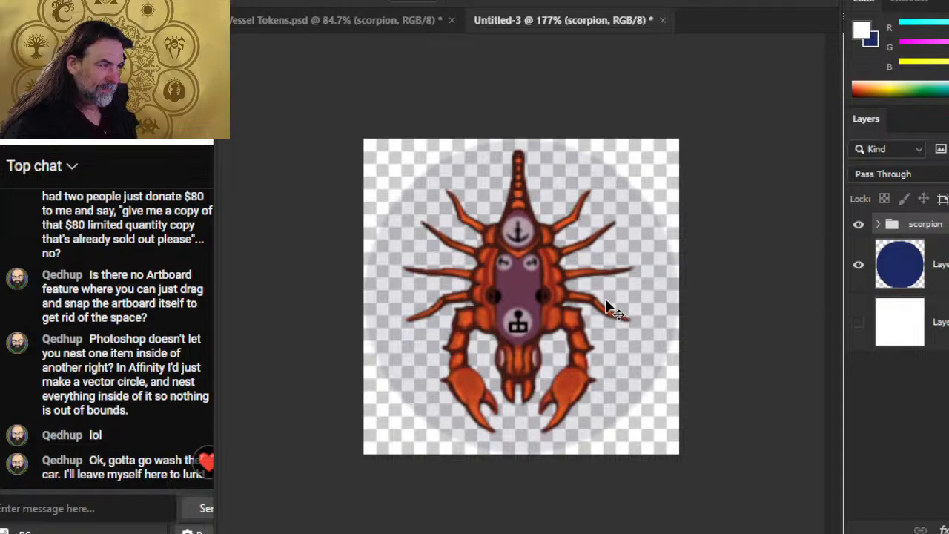
pyautogui.press('Left')
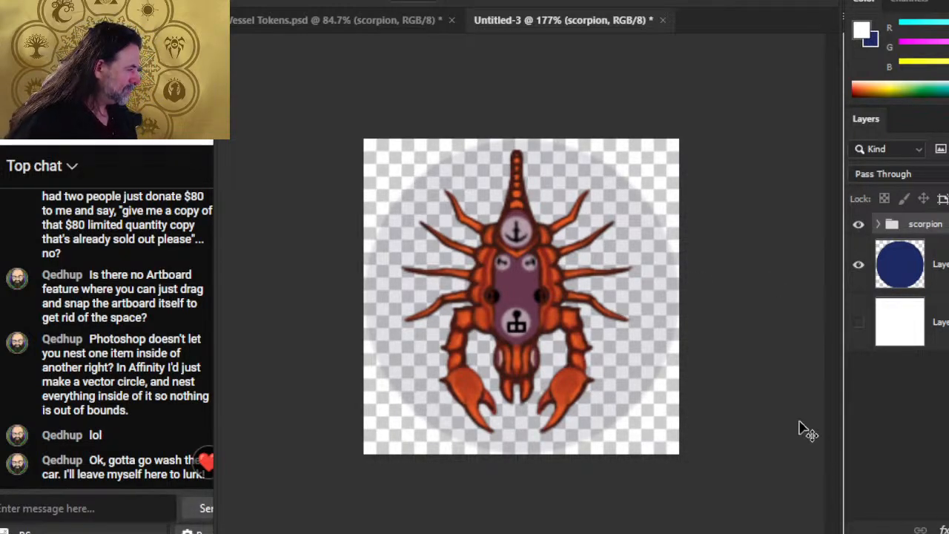
# Show the white backdrop layer and fine-tune the scorpion's position so it sits centred within the circle
pyautogui.click(858, 324)
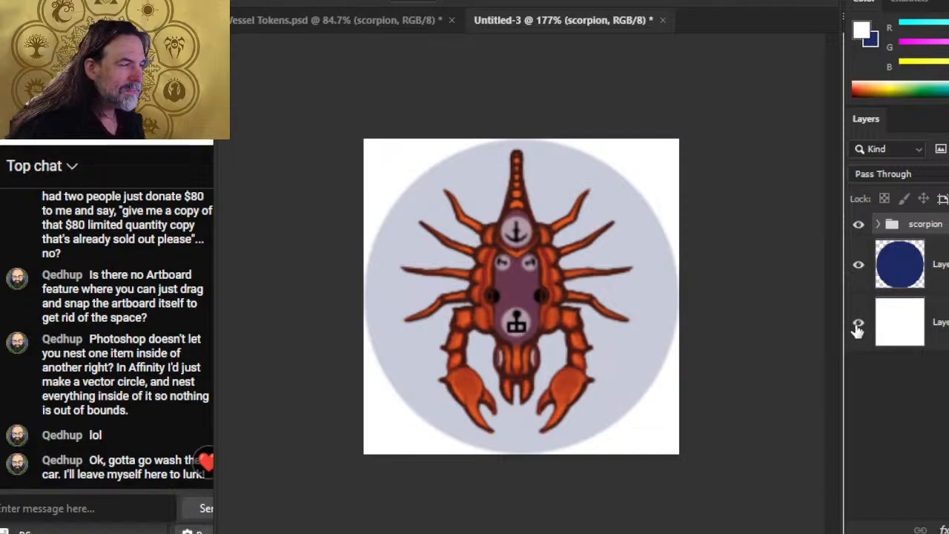
pyautogui.press('Right')
pyautogui.press('Right')
pyautogui.press('Right')
pyautogui.press('Right')
pyautogui.press('Right')
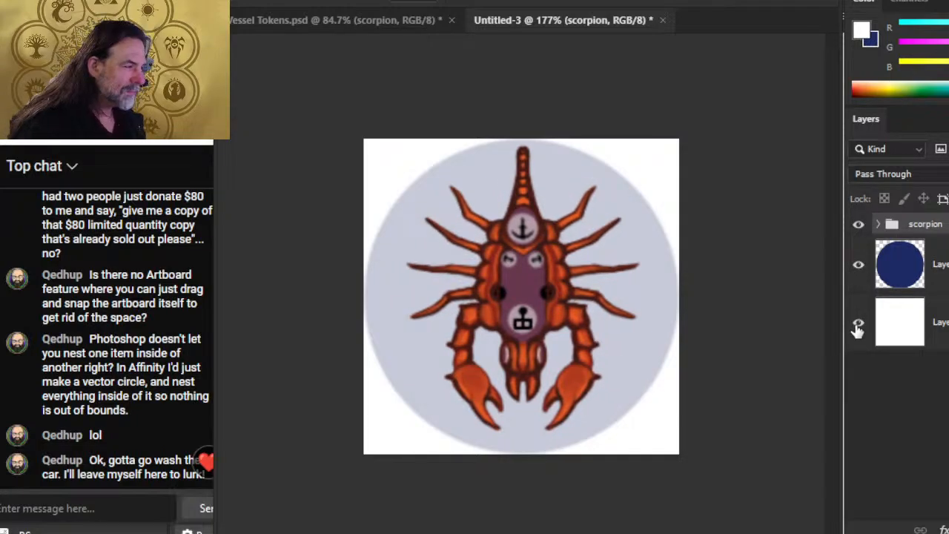
pyautogui.press('Left')
pyautogui.press('Left')
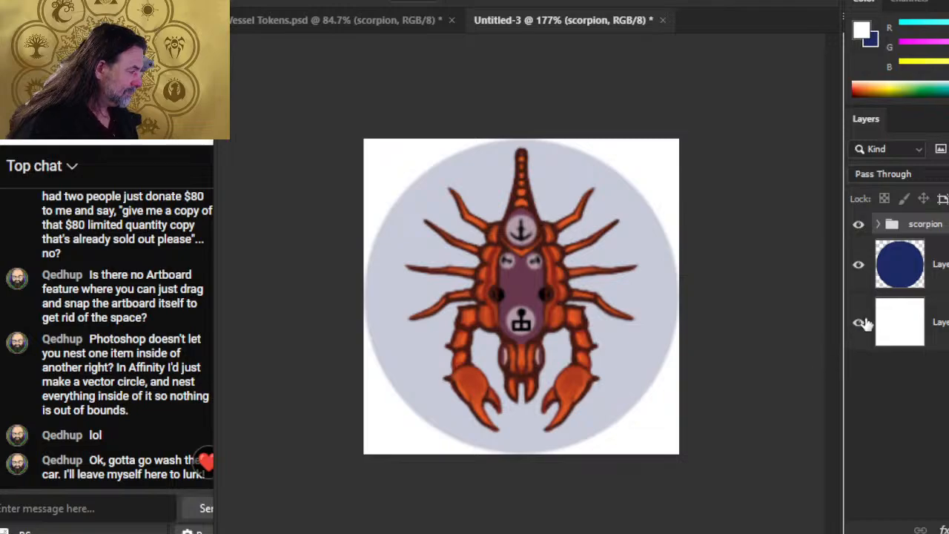
# Hide the white backdrop layer and save the token on the computer as the PNG scorpion 2 x 2 with the smallest file size
pyautogui.click(858, 324)
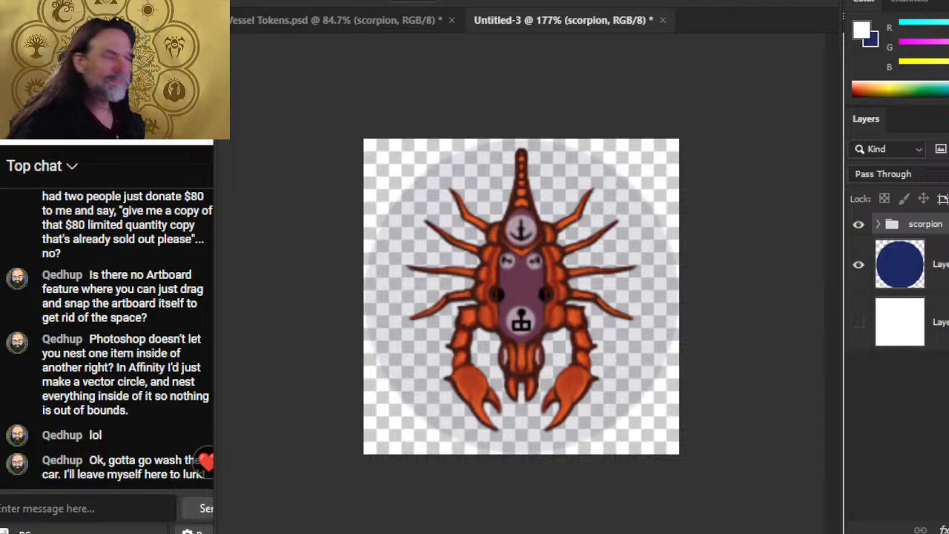
pyautogui.click(256, 2)
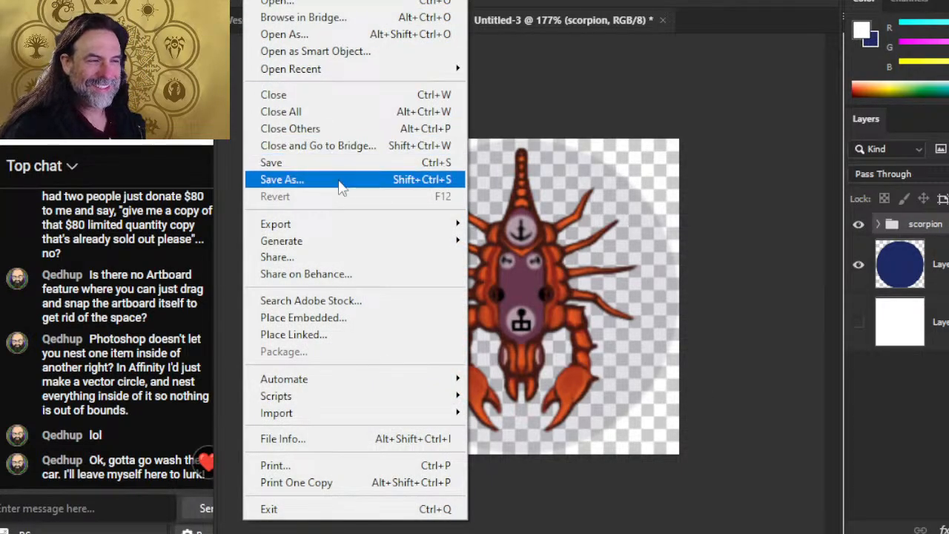
pyautogui.click(341, 187)
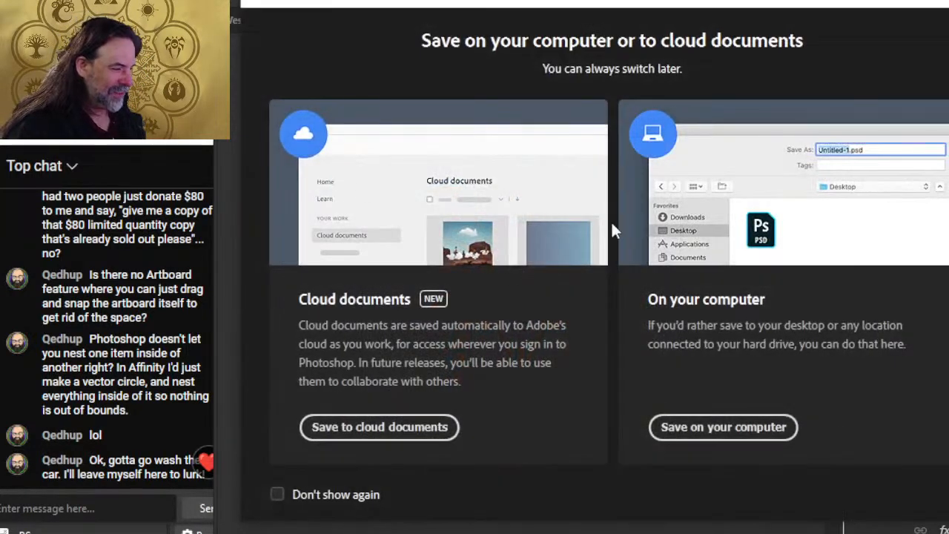
pyautogui.click(702, 431)
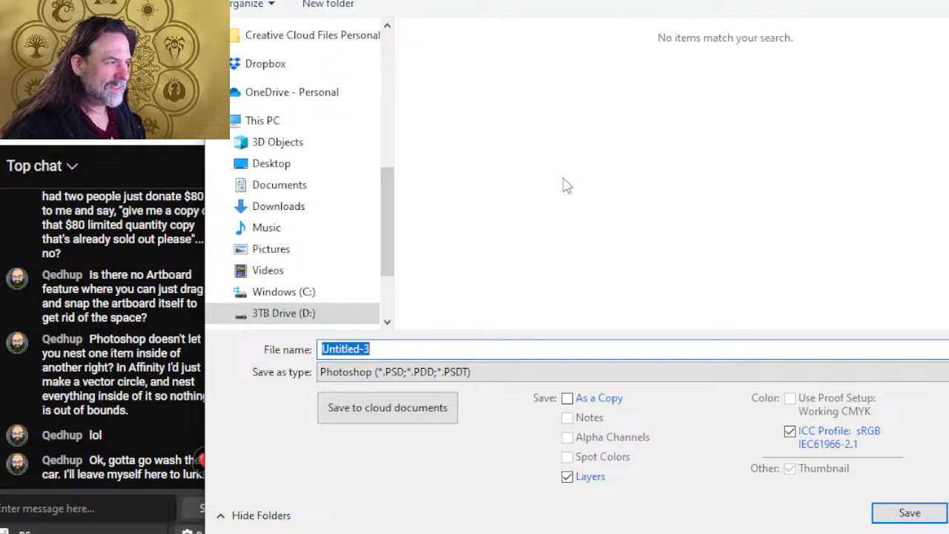
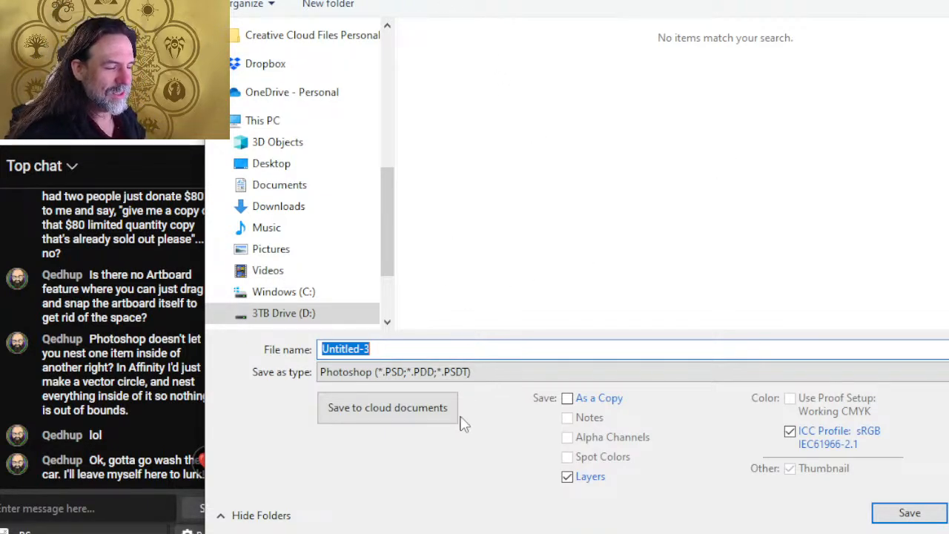
pyautogui.click(447, 376)
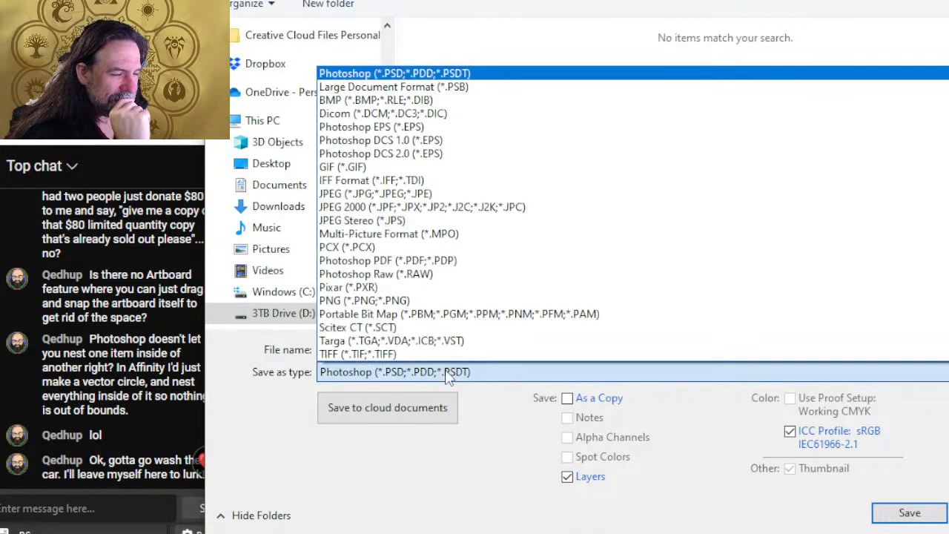
pyautogui.click(459, 301)
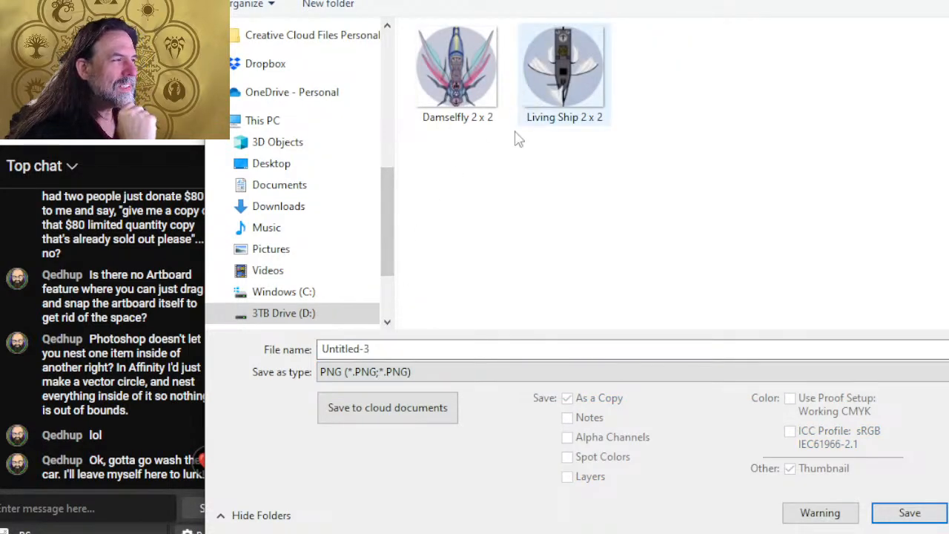
pyautogui.click(482, 349)
pyautogui.write('s')
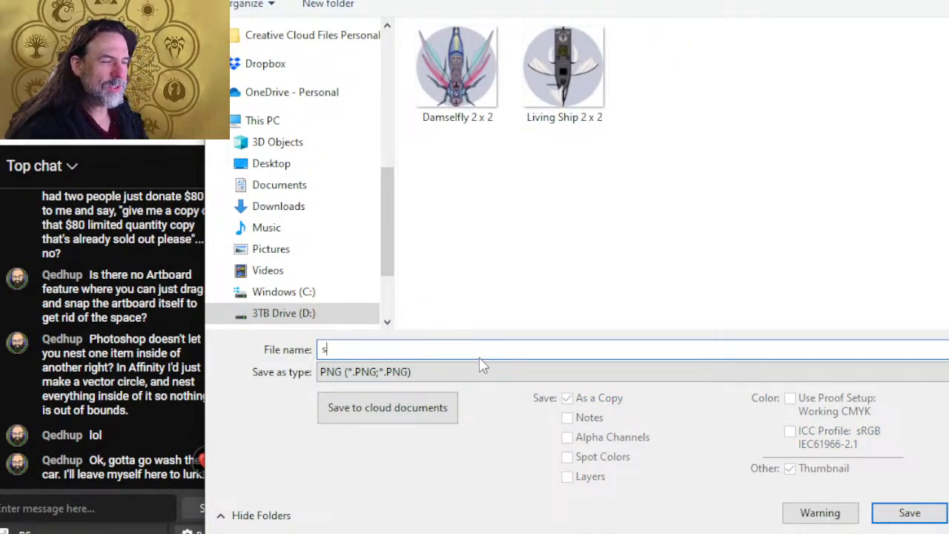
pyautogui.write('corpion 2 x')
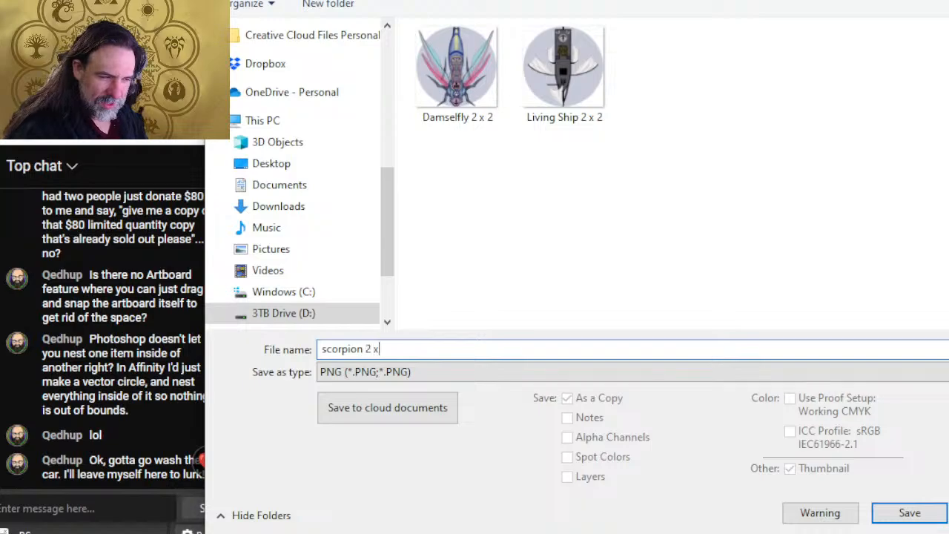
pyautogui.write(' 2')
pyautogui.press('Return')
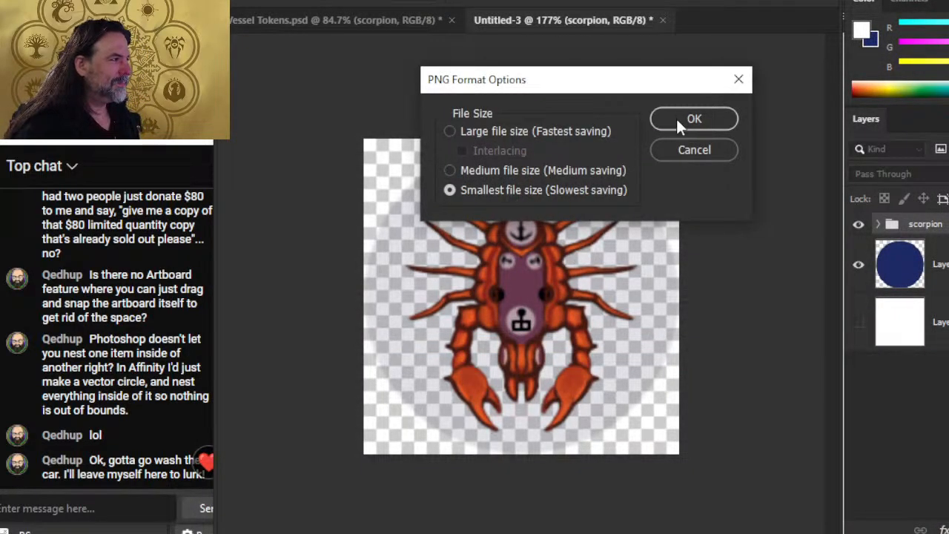
pyautogui.click(693, 120)
pyautogui.click(315, 0)
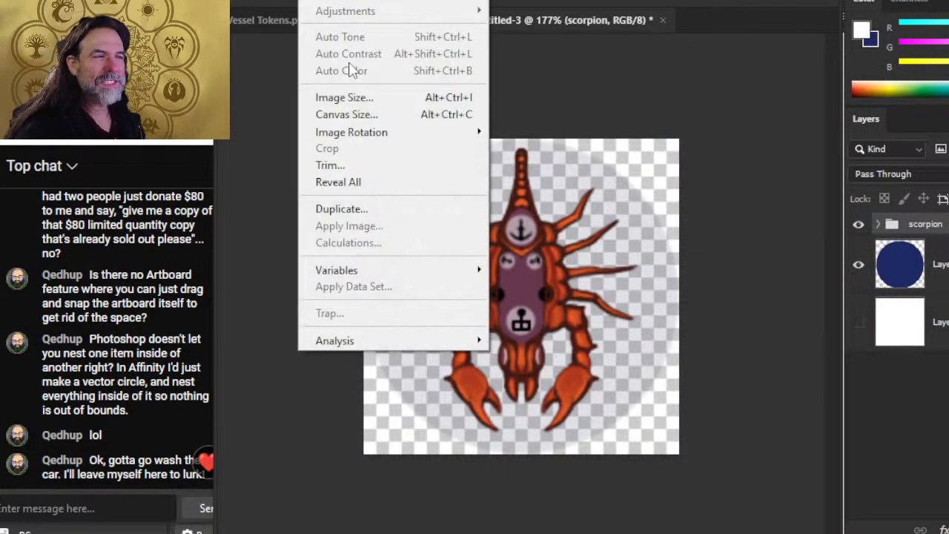
pyautogui.click(370, 120)
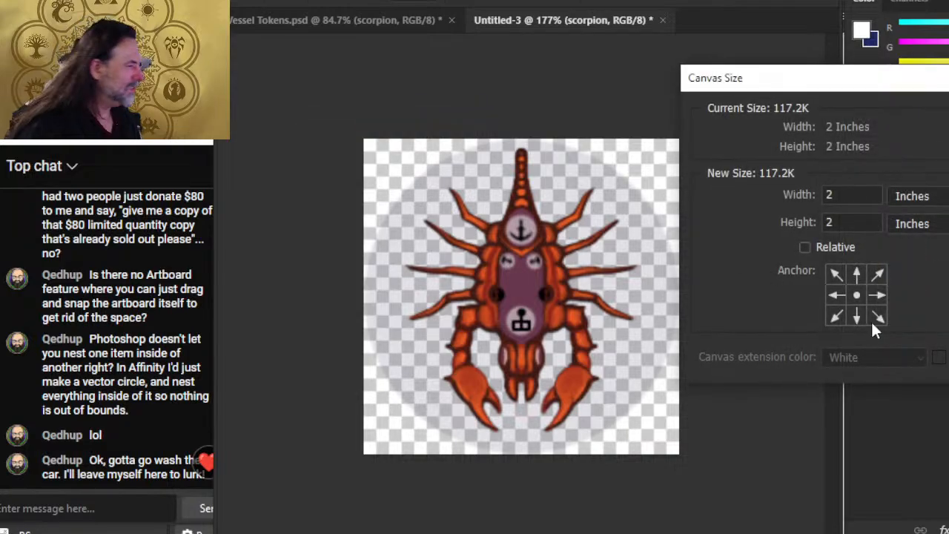
pyautogui.press('Escape')
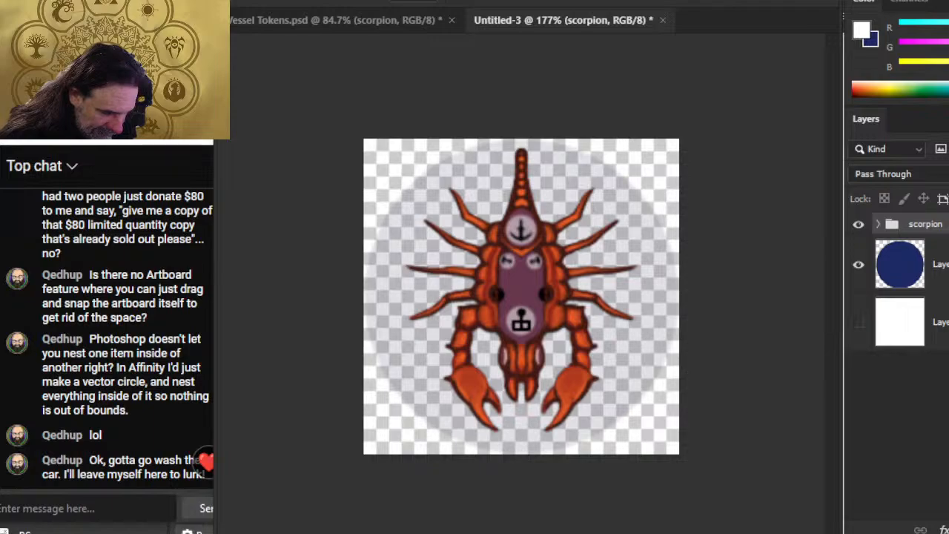
# Open a new File Explorer window, go to the production folder by way of Oh Momma, and look through its contents
pyautogui.press('super+e')
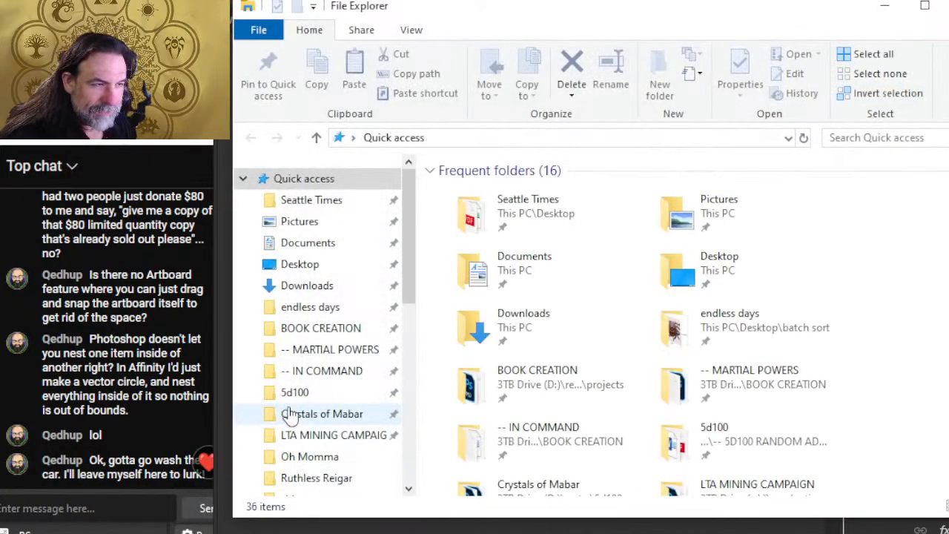
pyautogui.scroll(-2, 315, 360)
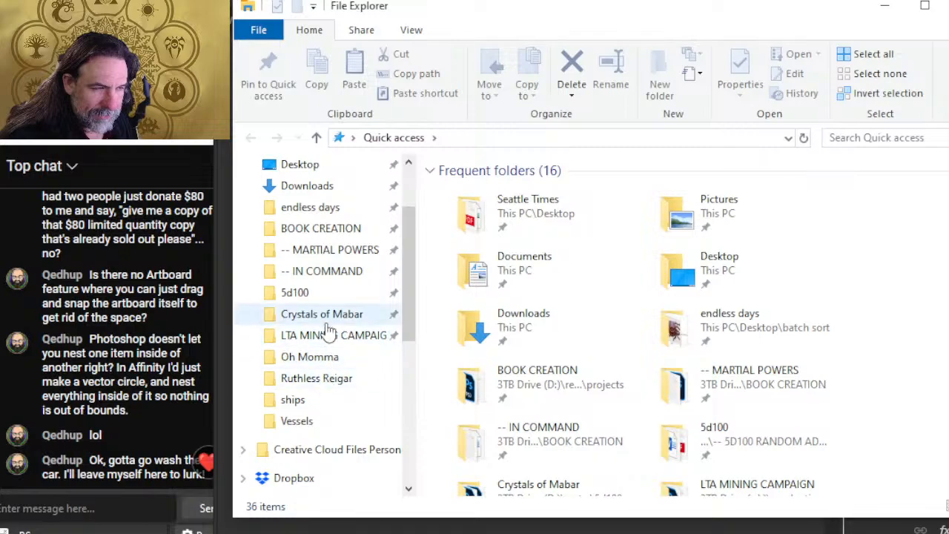
pyautogui.click(320, 359)
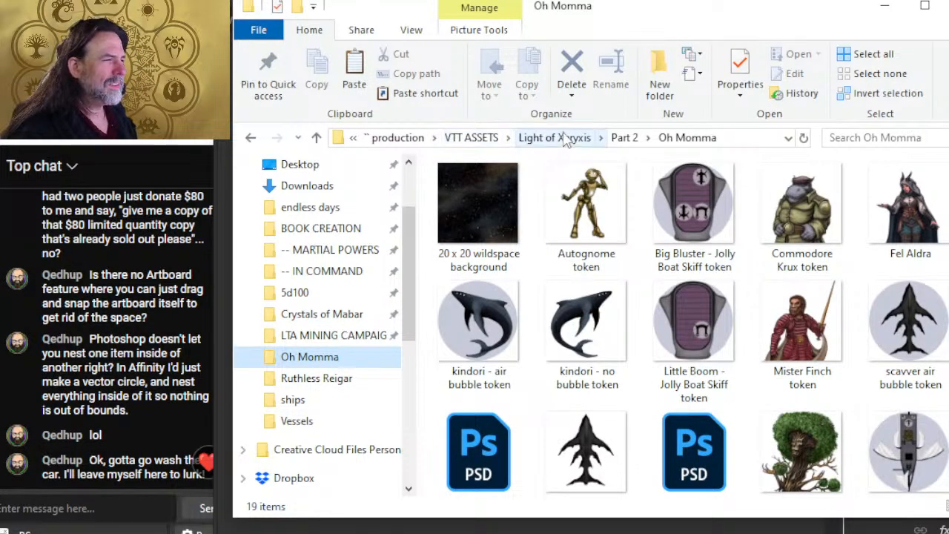
pyautogui.click(398, 137)
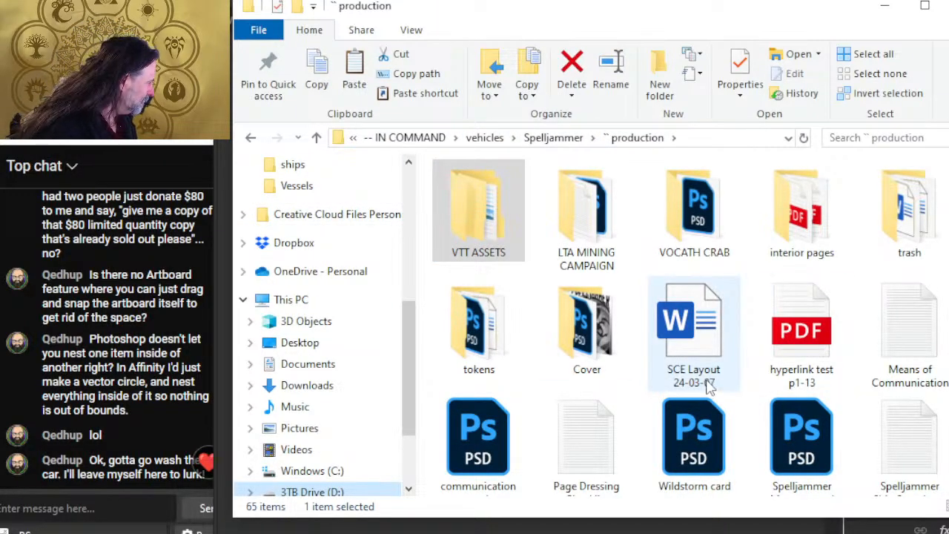
pyautogui.scroll(-1, 710, 328)
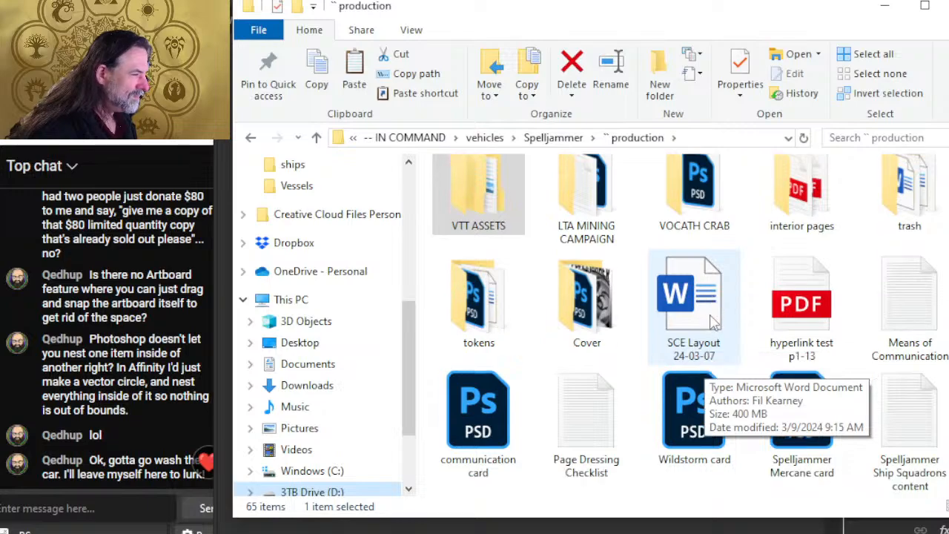
pyautogui.scroll(-5, 711, 319)
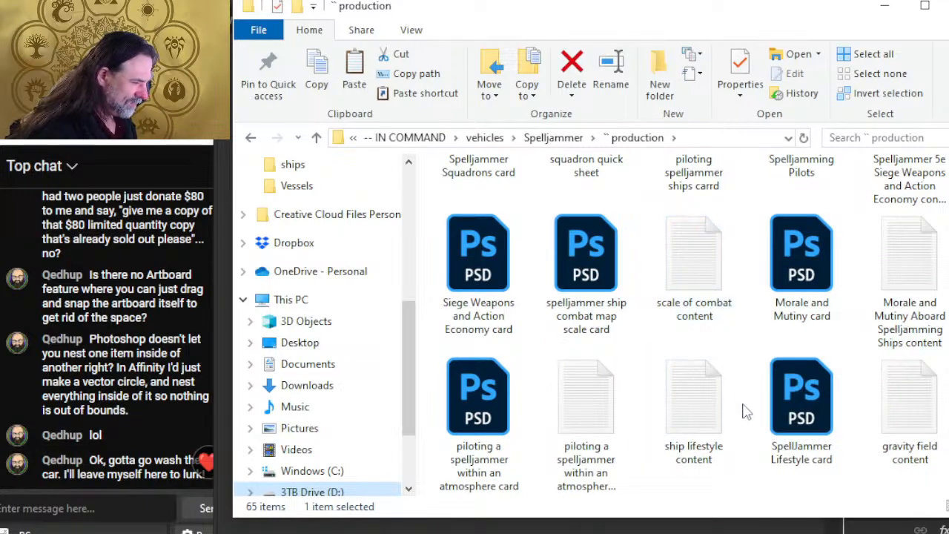
pyautogui.scroll(6, 745, 412)
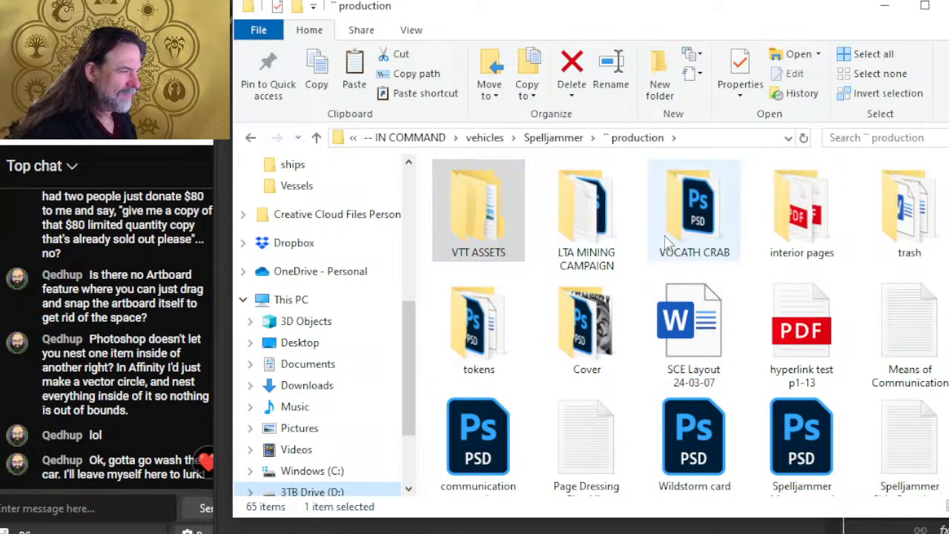
# Check the interior pages folder and its DONE subfolder, and open the ship tracking sheet Word document from the tokens folder
pyautogui.click(777, 252)
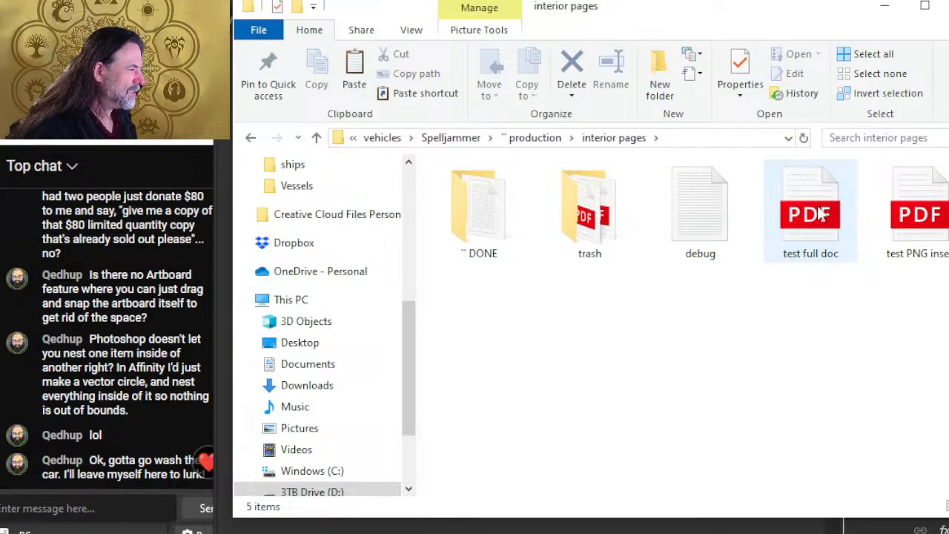
pyautogui.doubleClick(495, 219)
pyautogui.hotkey('alt', 'Left')
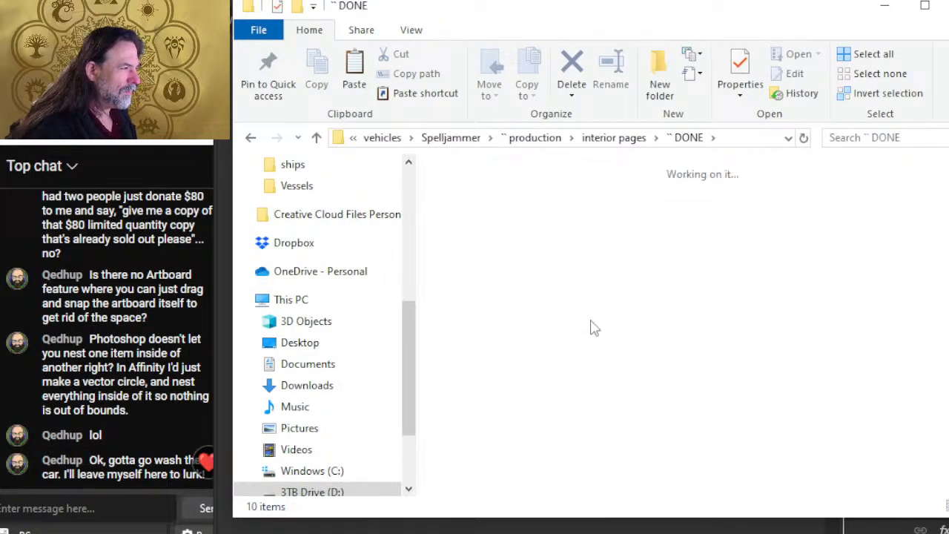
pyautogui.hotkey('alt', 'Left')
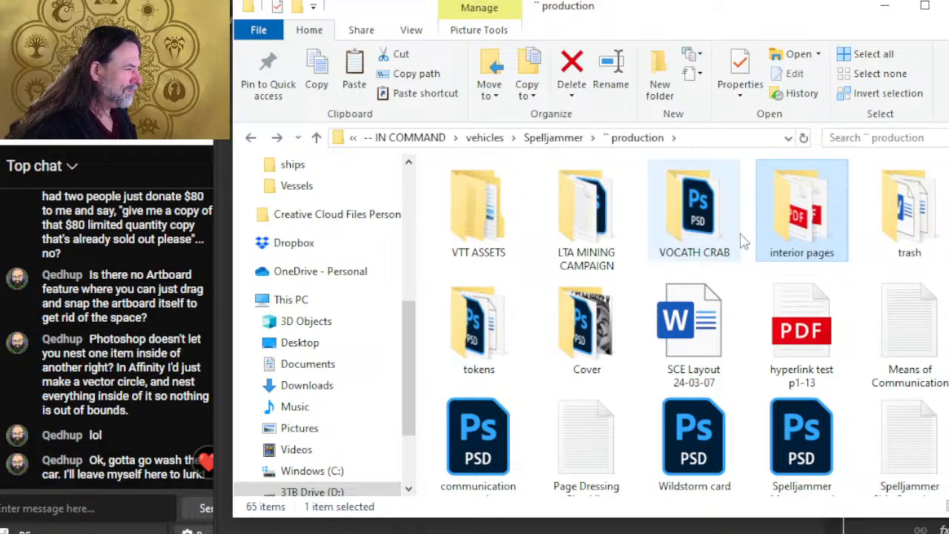
pyautogui.doubleClick(473, 340)
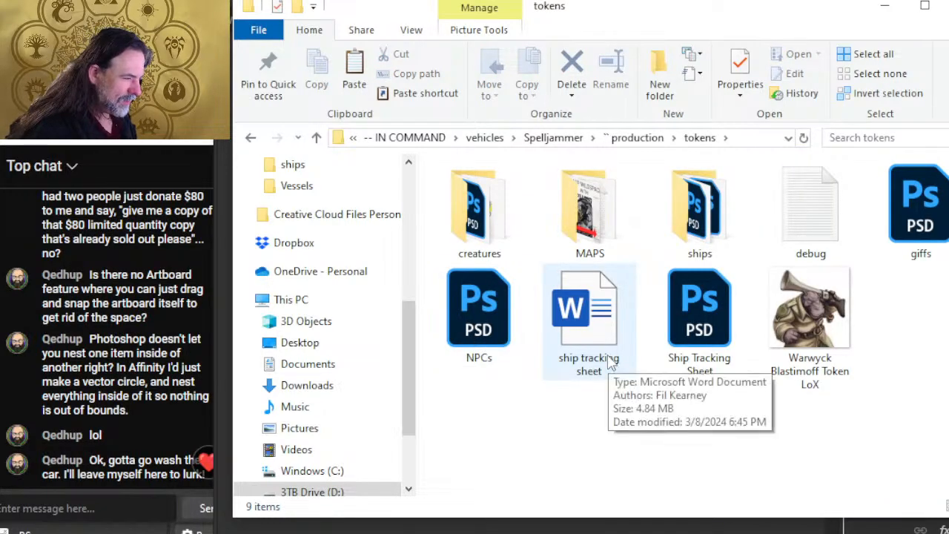
pyautogui.doubleClick(612, 355)
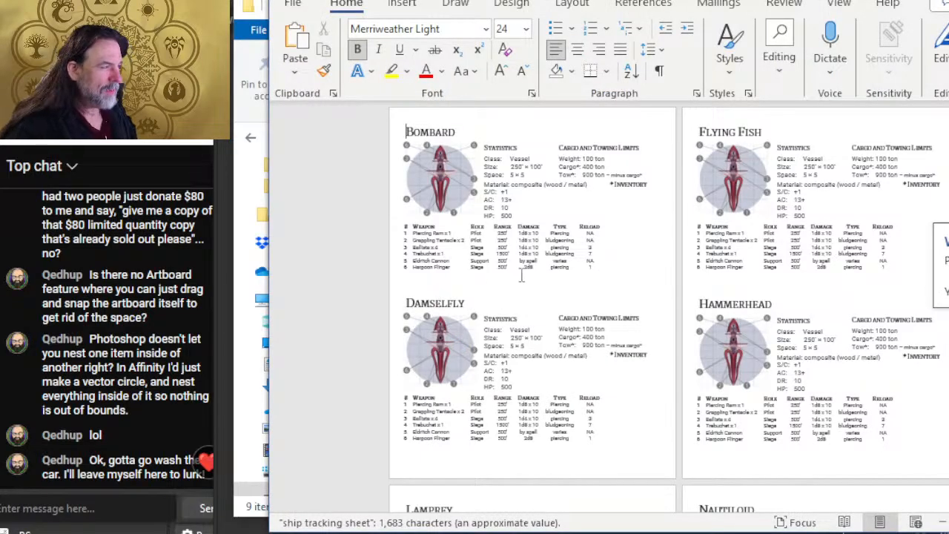
# Examine the ship entries in the tracking sheet, enlarging the Lamprey's token diagram and statistics
pyautogui.scroll(-5, 526, 289)
pyautogui.scroll(-1, 538, 295)
pyautogui.scroll(2, 536, 297)
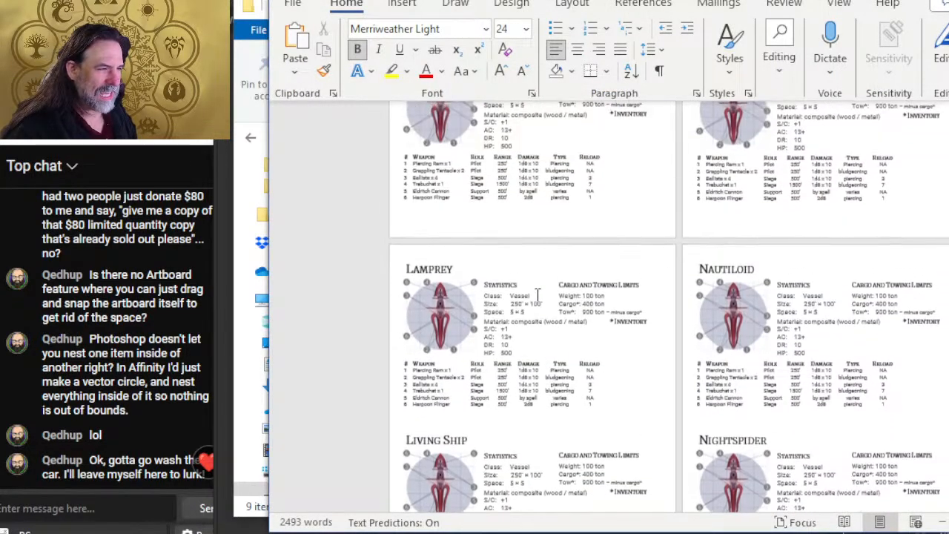
pyautogui.scroll(-1, 536, 296)
pyautogui.click(421, 263)
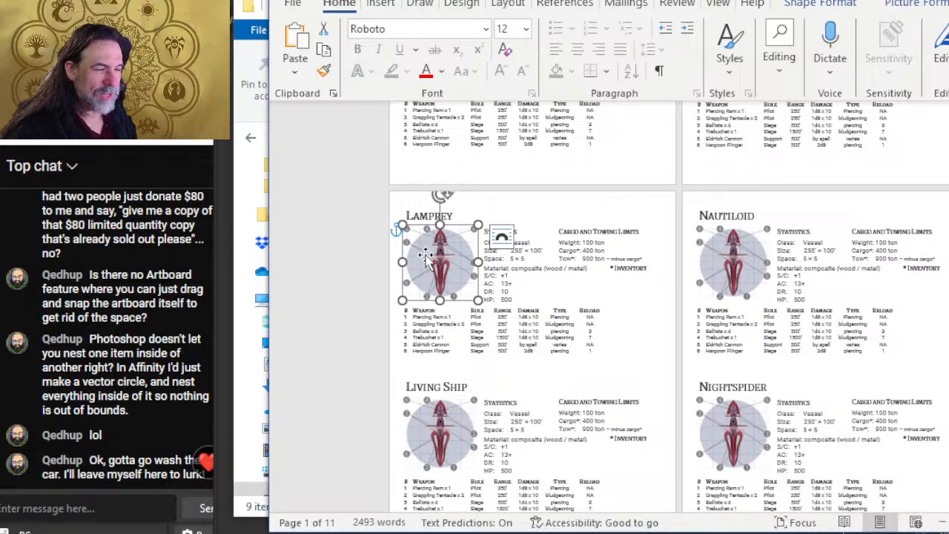
pyautogui.scroll(5, 443, 256)
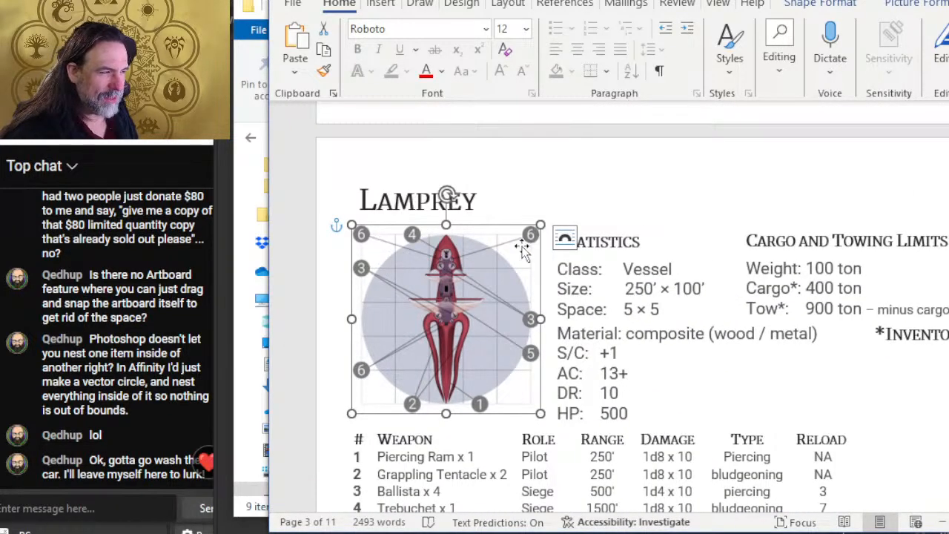
pyautogui.scroll(3, 359, 250)
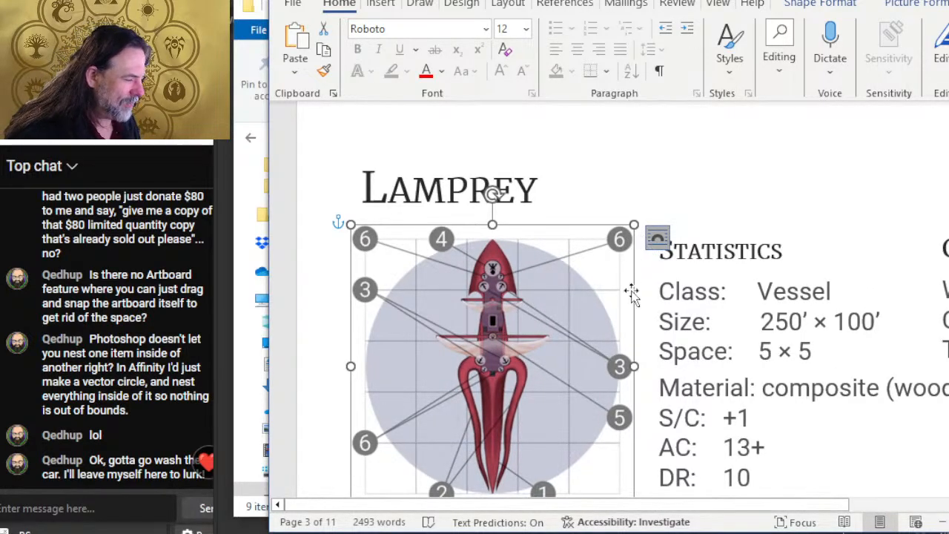
pyautogui.scroll(-3, 614, 425)
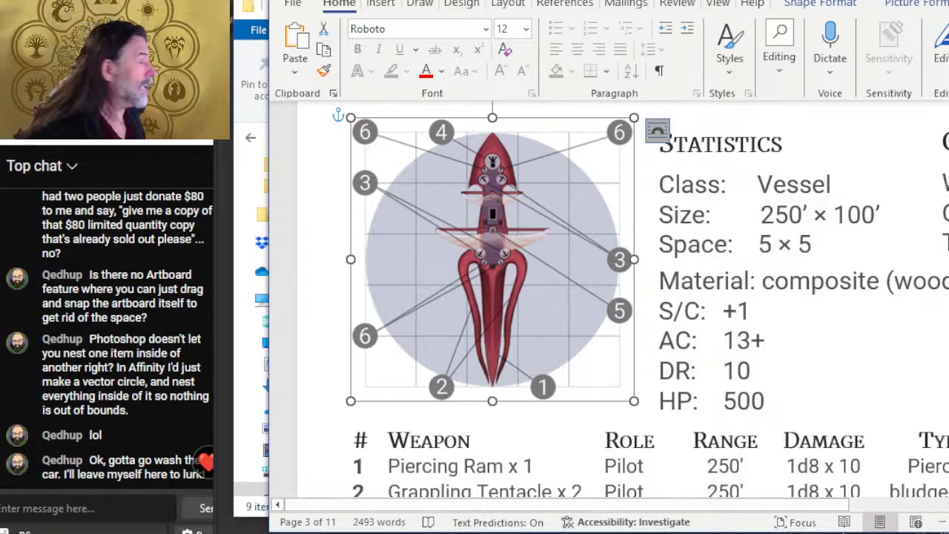
# Return to Photoshop and delete the scorpion group from Untitled-3, keeping the document open with its circle and white backdrop layers
pyautogui.hotkey('alt', 'Tab')
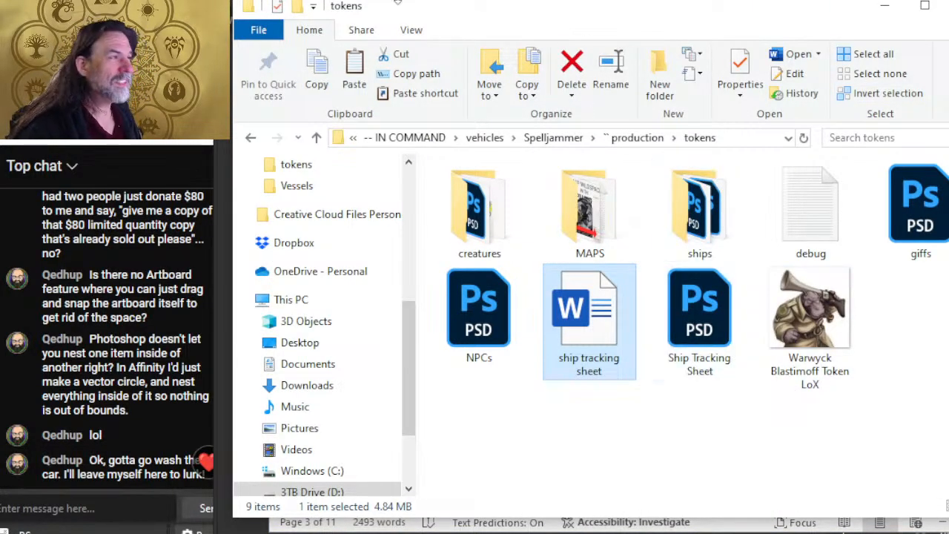
pyautogui.hotkey('alt', 'Tab')
pyautogui.click(628, 144)
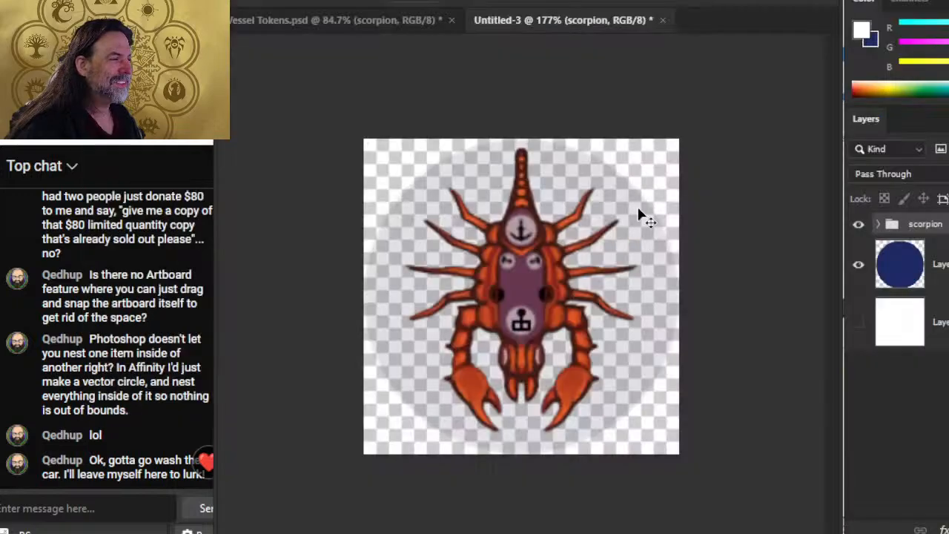
pyautogui.click(662, 21)
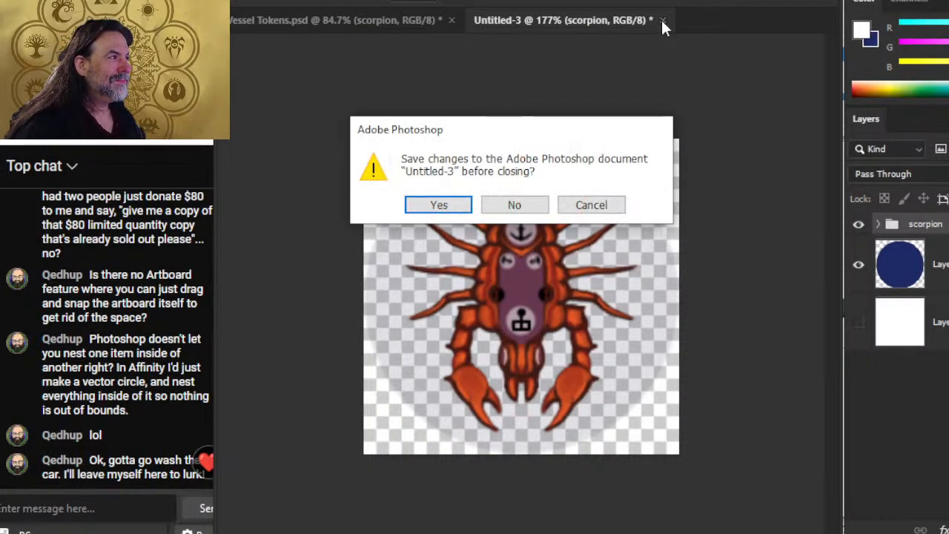
pyautogui.press('Escape')
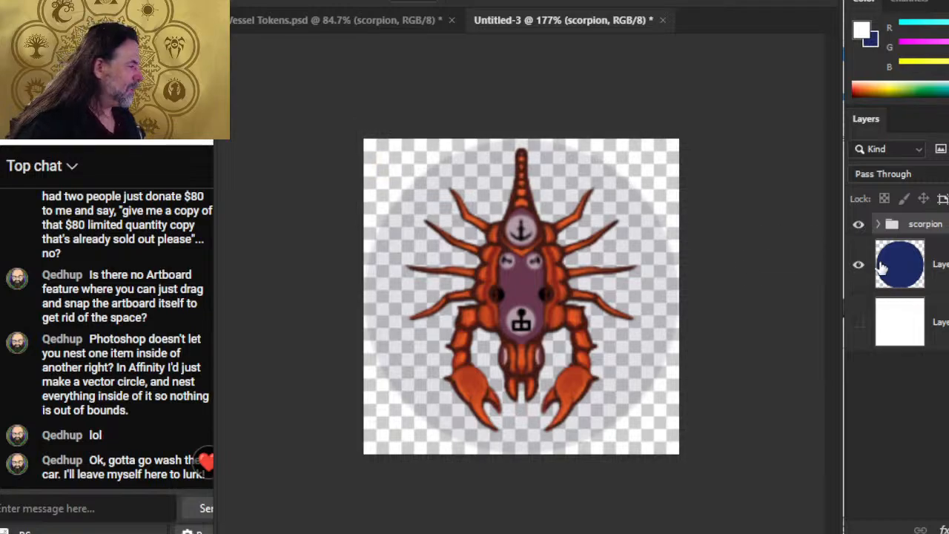
pyautogui.press('Delete')
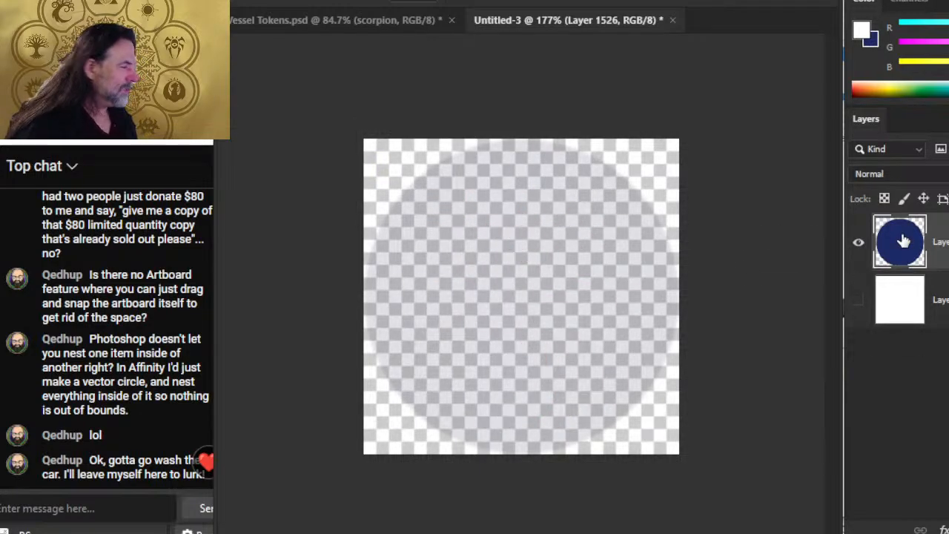
# Hide the scorpion group within the ships group of Vessel Tokens.psd
pyautogui.click(324, 20)
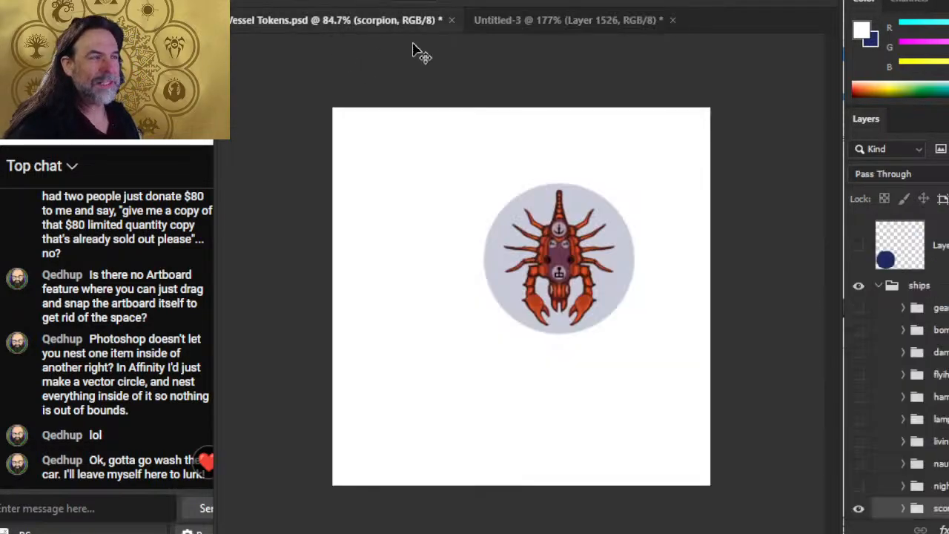
pyautogui.scroll(-4, 931, 362)
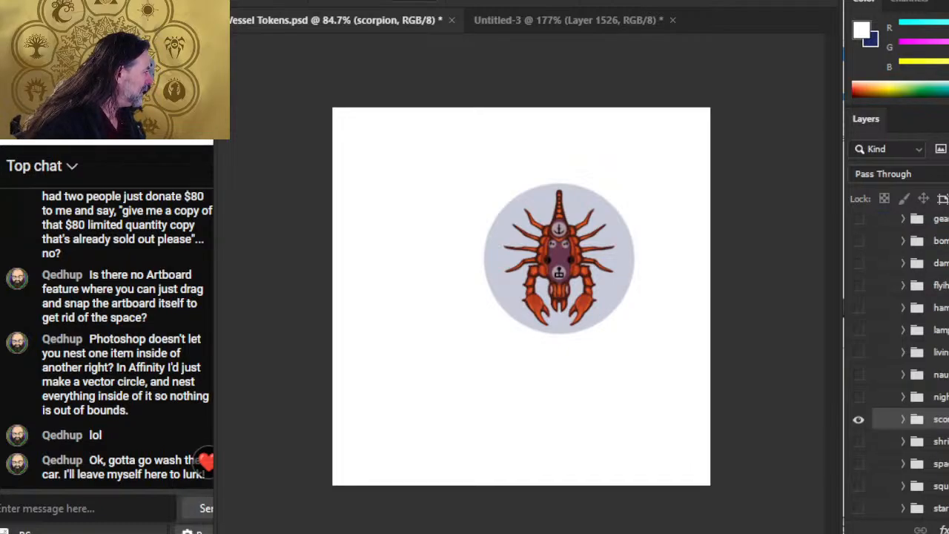
pyautogui.click(860, 421)
# Switch to test full doc.pdf in Edge and check which ship tokens follow the scorpion in its column
pyautogui.hotkey('alt', 'Tab')
pyautogui.hotkey('alt', 'Tab')
pyautogui.hotkey('alt', 'Tab')
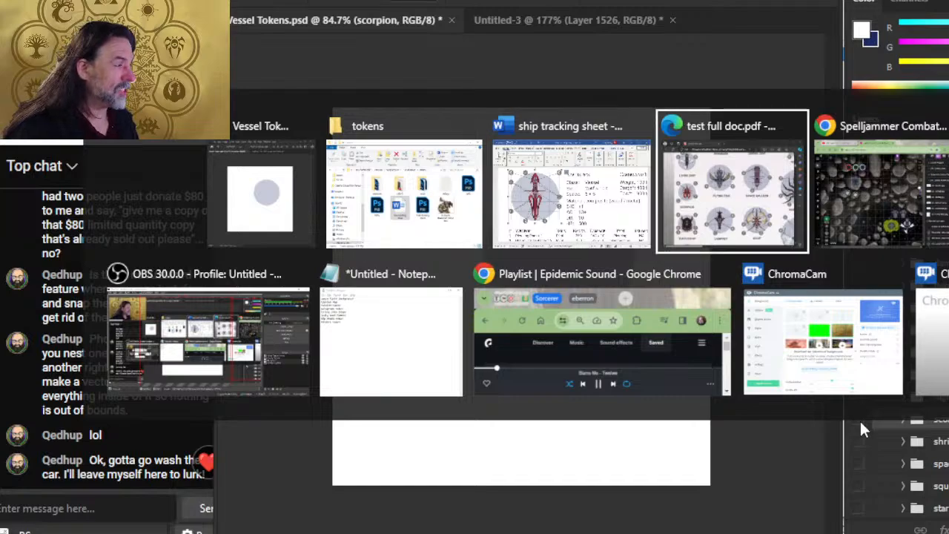
pyautogui.scroll(-3, 494, 455)
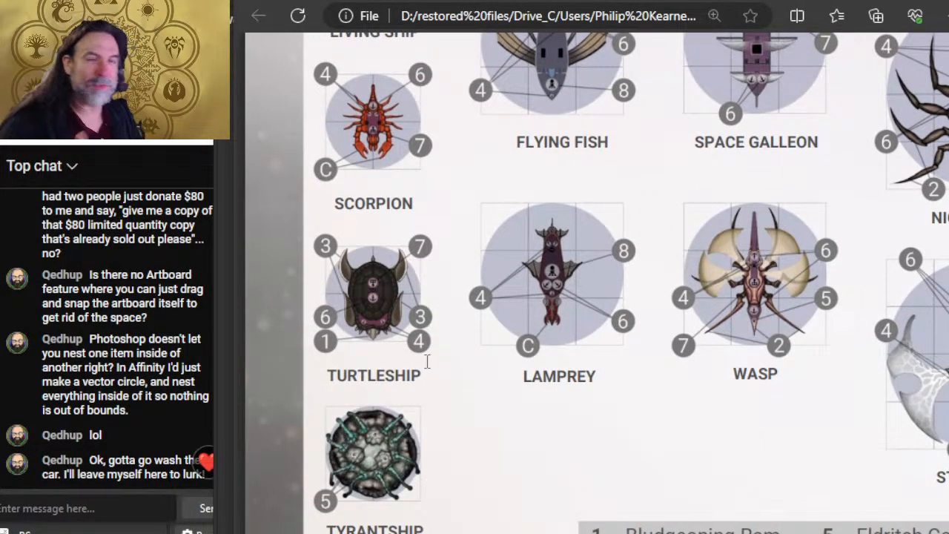
pyautogui.hotkey('alt', 'Tab')
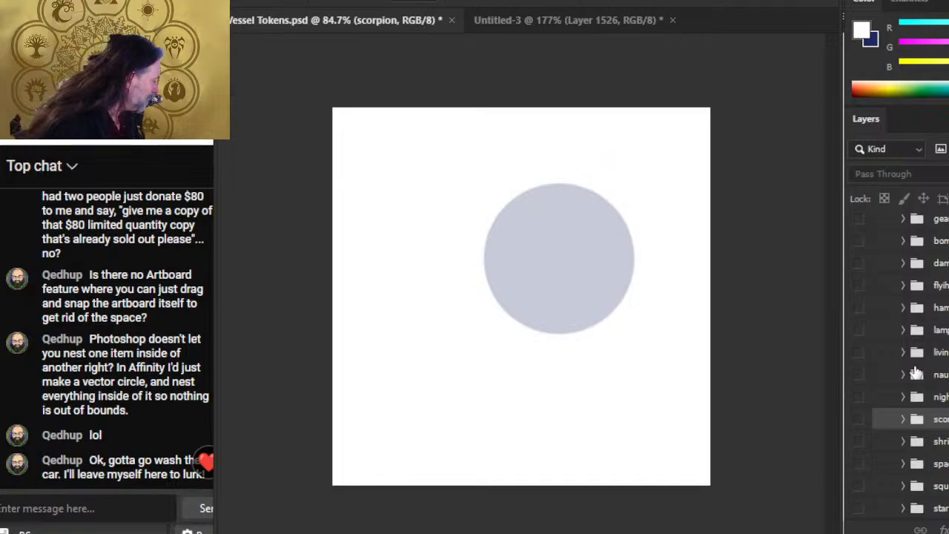
pyautogui.hotkey('alt', 'Tab')
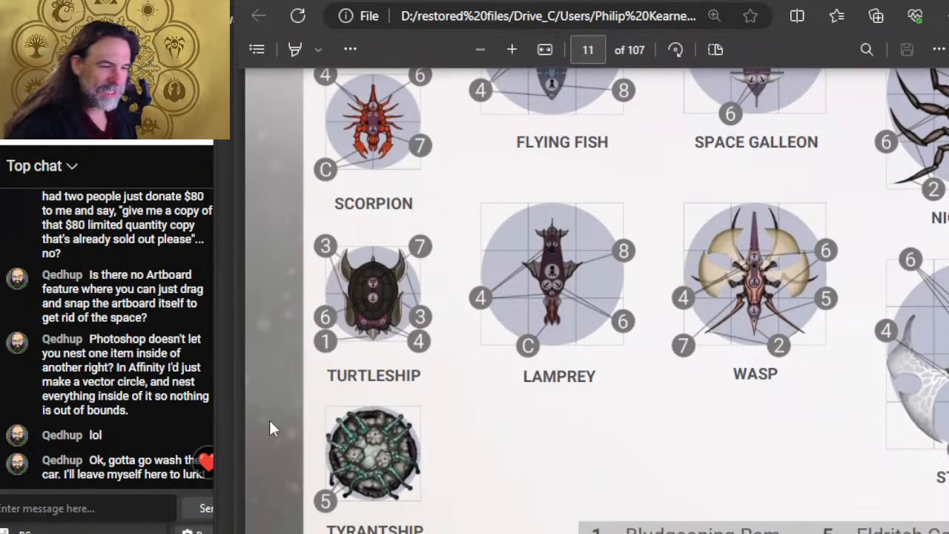
# Return to Photoshop and make the turtle ship group visible in Vessel Tokens.psd
pyautogui.hotkey('alt', 'Tab')
pyautogui.scroll(-3, 897, 363)
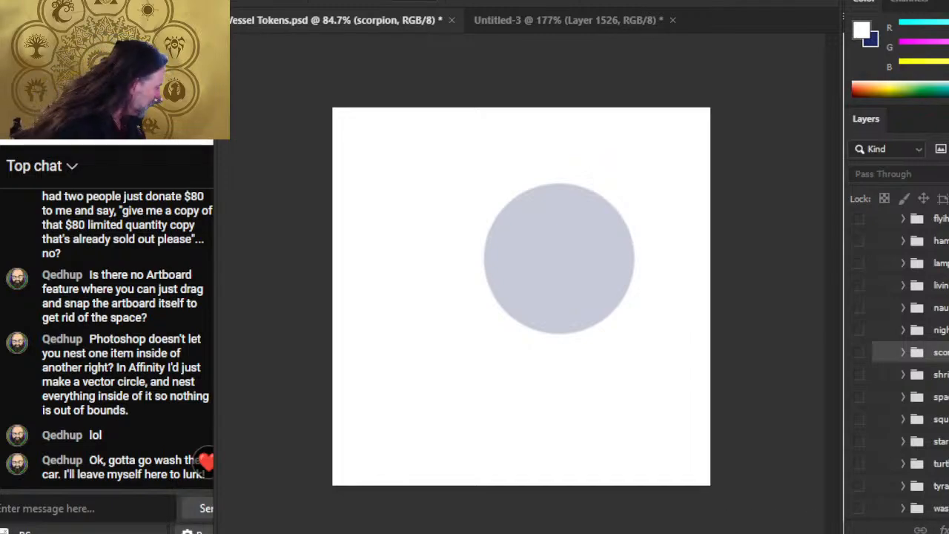
pyautogui.click(849, 469)
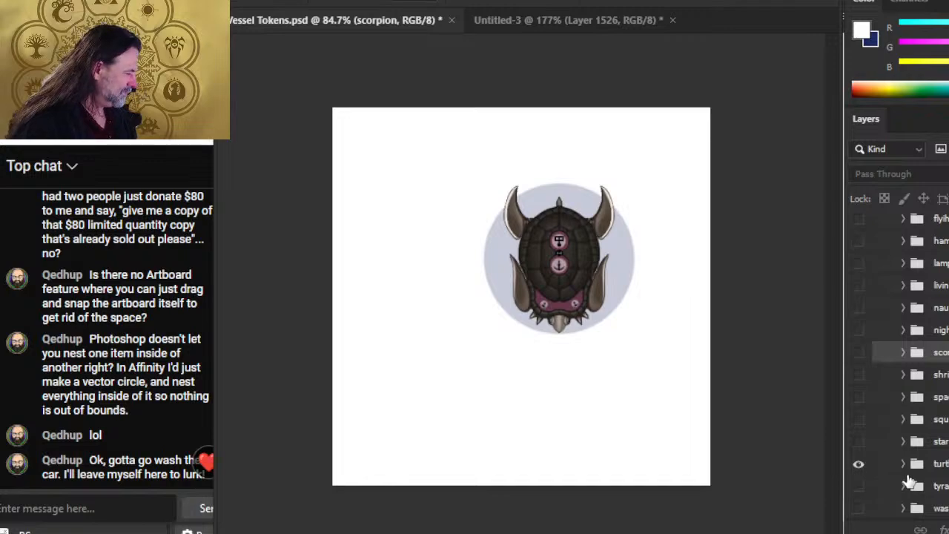
# Duplicate the turtle ship group into Untitled-3 under the name turtle ship, and show that document's white backdrop layer
pyautogui.click(933, 476)
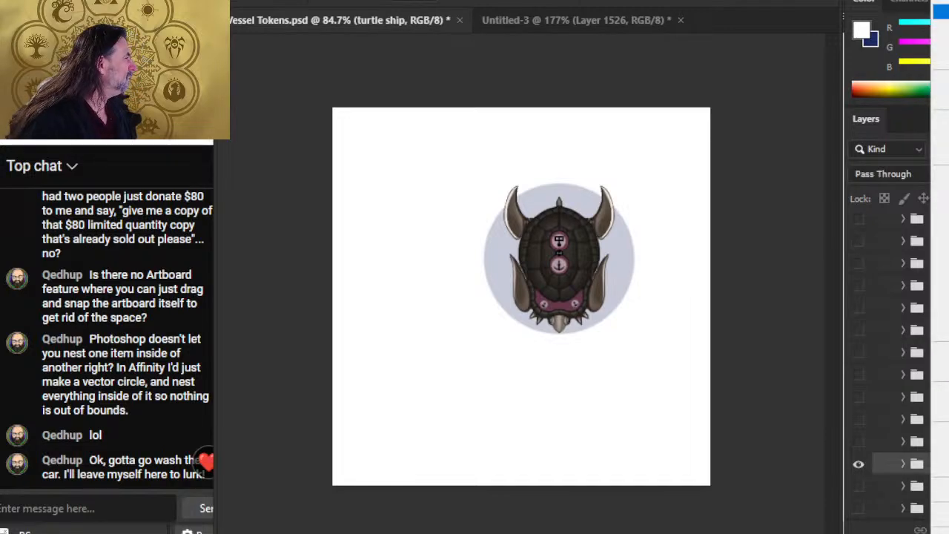
pyautogui.click(552, 154)
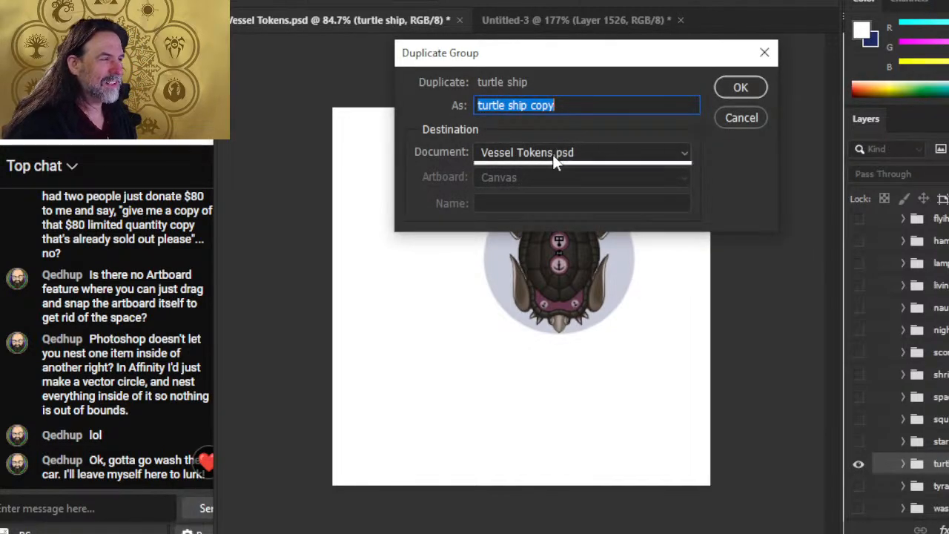
pyautogui.click(559, 183)
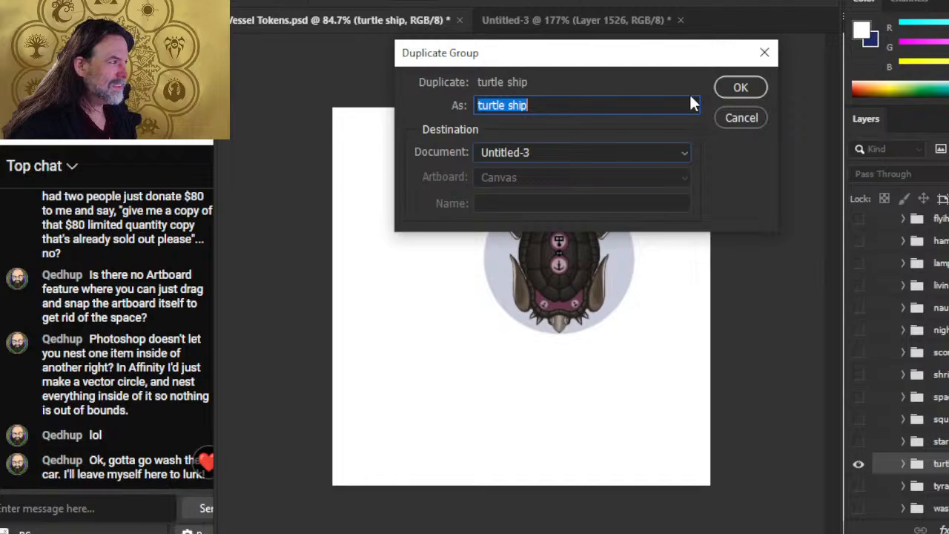
pyautogui.click(738, 87)
pyautogui.click(549, 22)
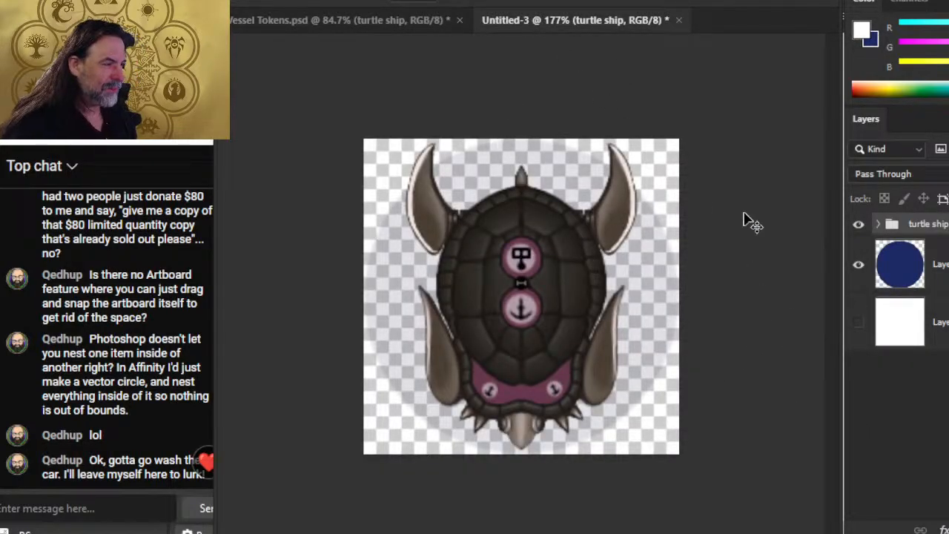
pyautogui.click(858, 324)
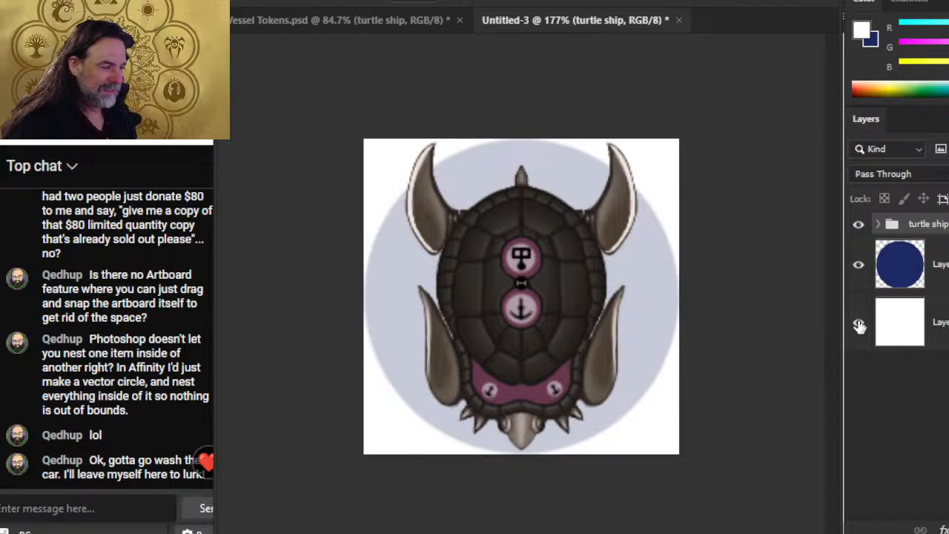
# Hide the white backdrop layer in Untitled-3 and save it on the computer as Turtleship 2 x 2 in PNG format with smallest file size
pyautogui.click(858, 323)
pyautogui.click(253, 2)
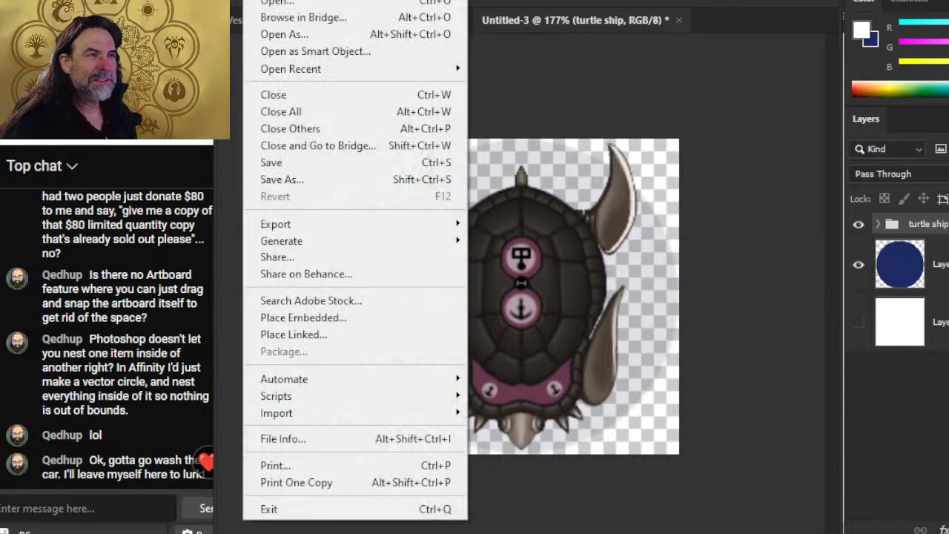
pyautogui.click(307, 182)
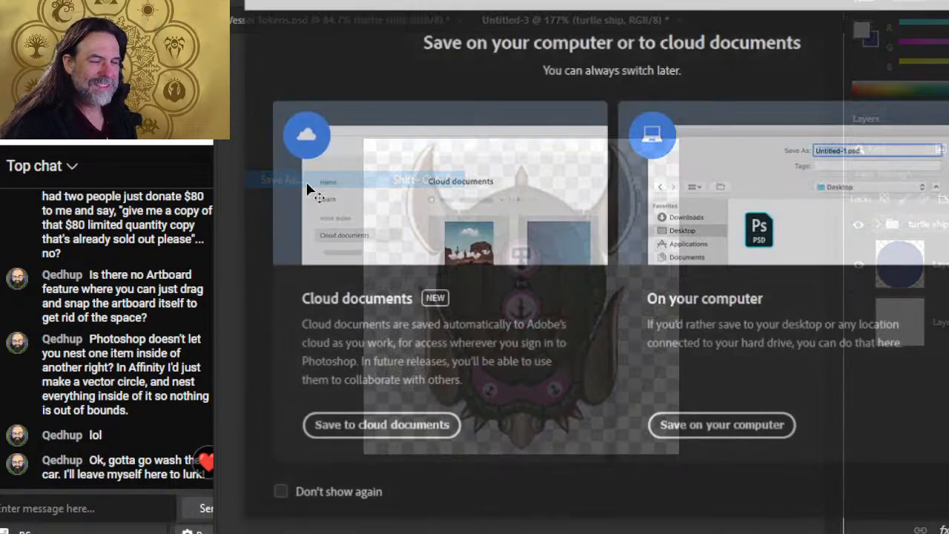
pyautogui.click(695, 426)
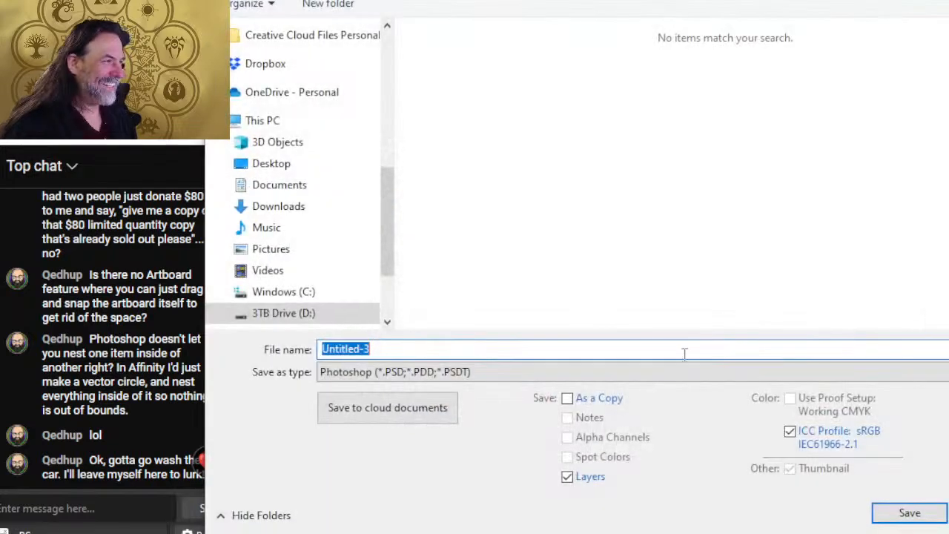
pyautogui.click(459, 374)
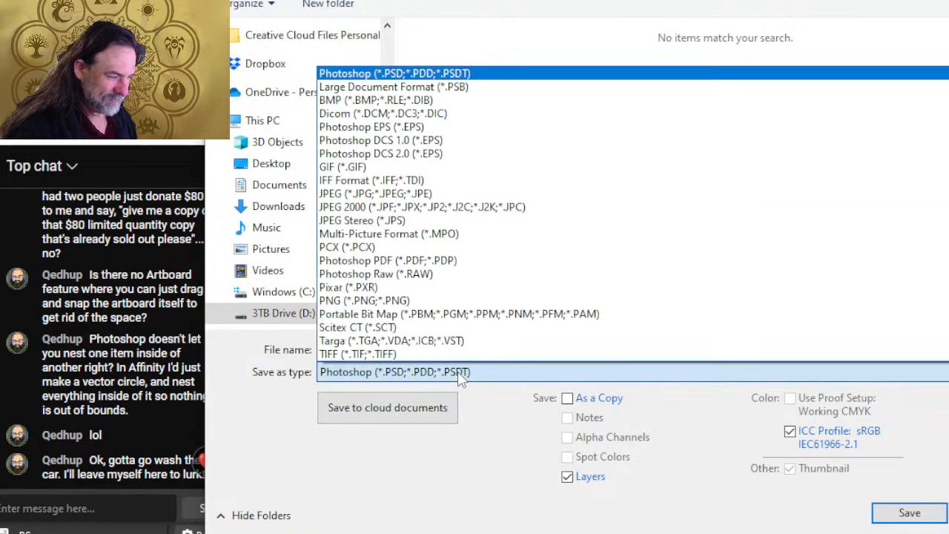
pyautogui.click(452, 301)
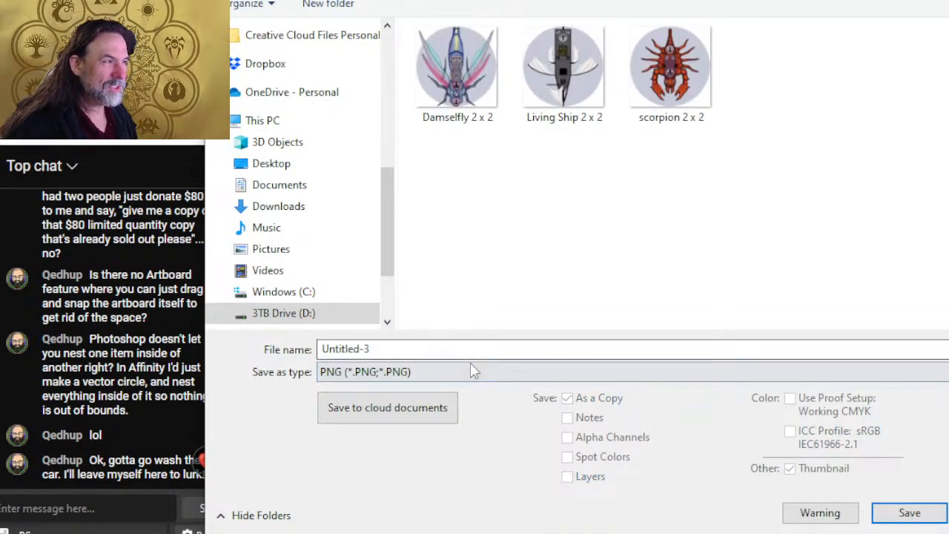
pyautogui.click(447, 348)
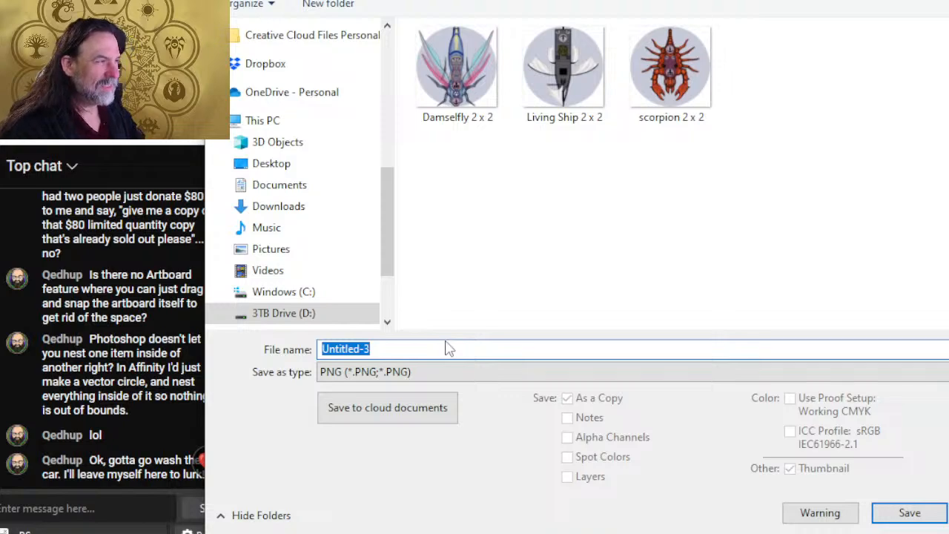
pyautogui.write('Turtle')
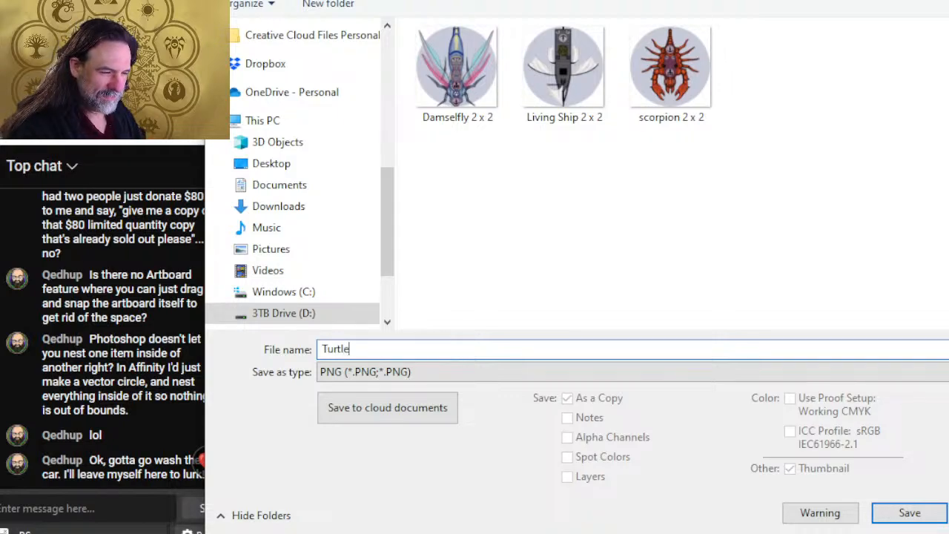
pyautogui.write('ship ')
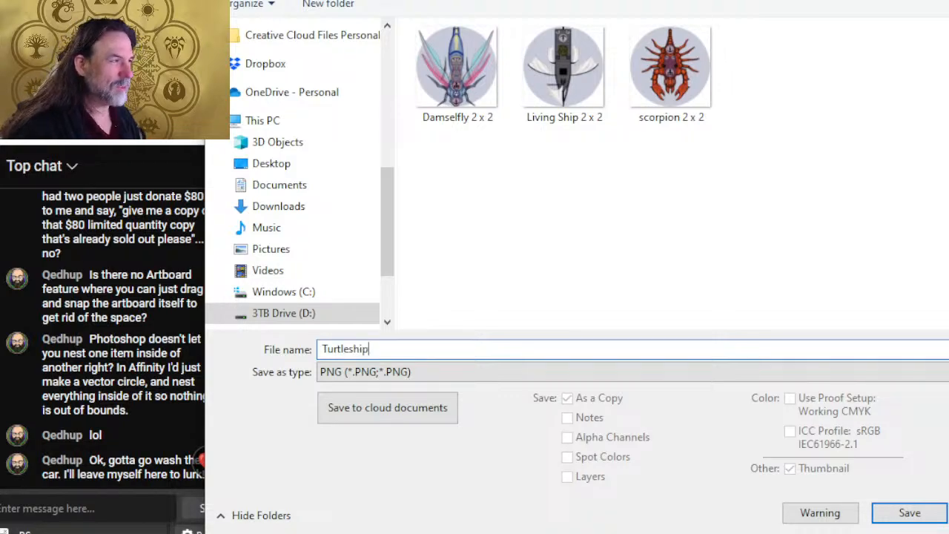
pyautogui.write('2 x2')
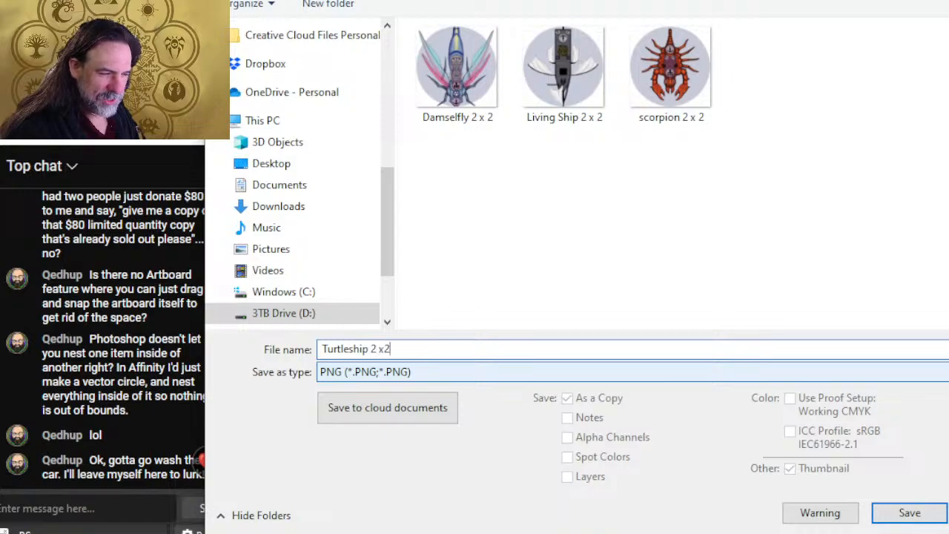
pyautogui.press('Return')
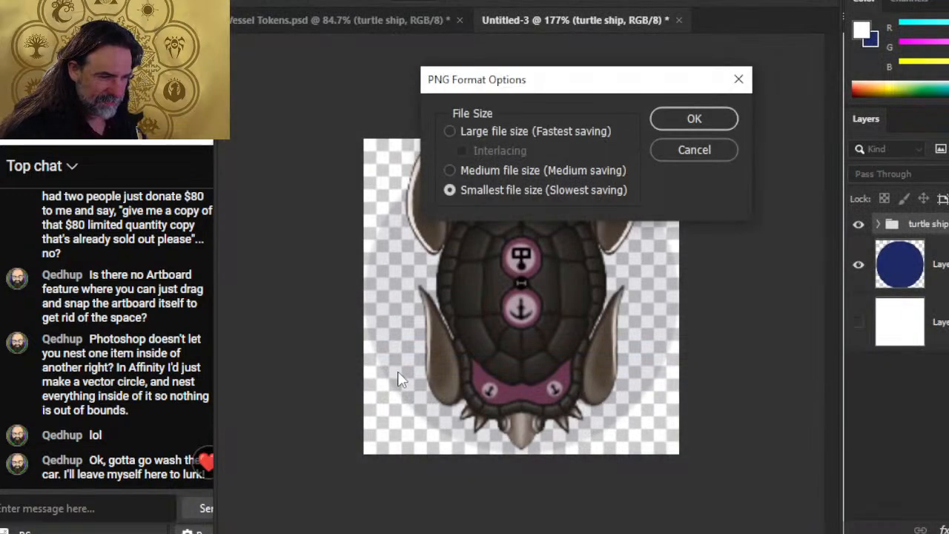
pyautogui.click(669, 121)
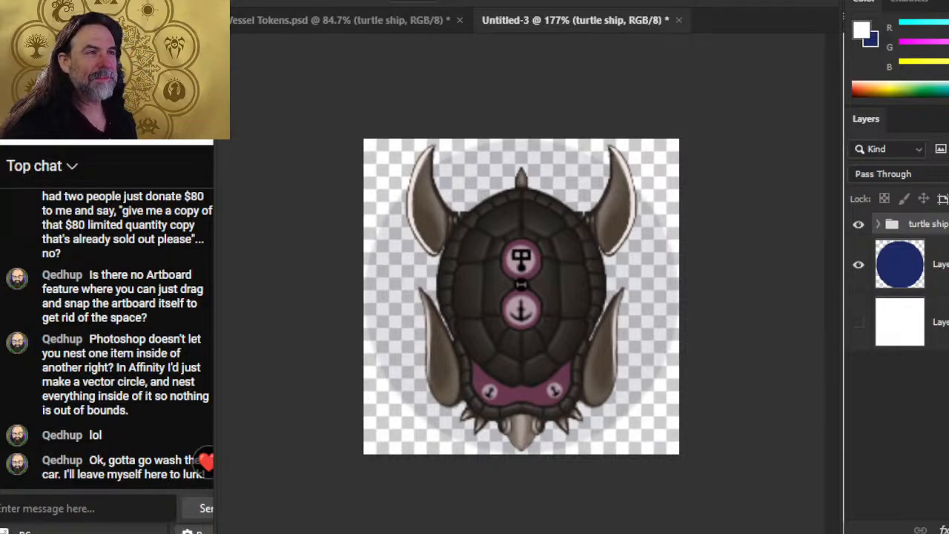
# Save the repositioned turtle ship token over Turtleship 2 x 2.png as a PNG with smallest file size
pyautogui.hotkey('alt', 'f')
pyautogui.click(337, 180)
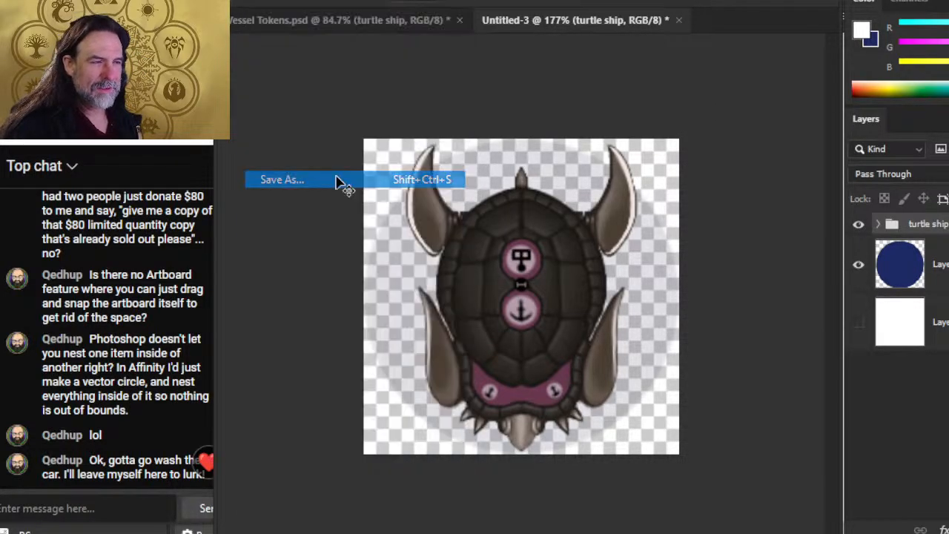
pyautogui.click(684, 444)
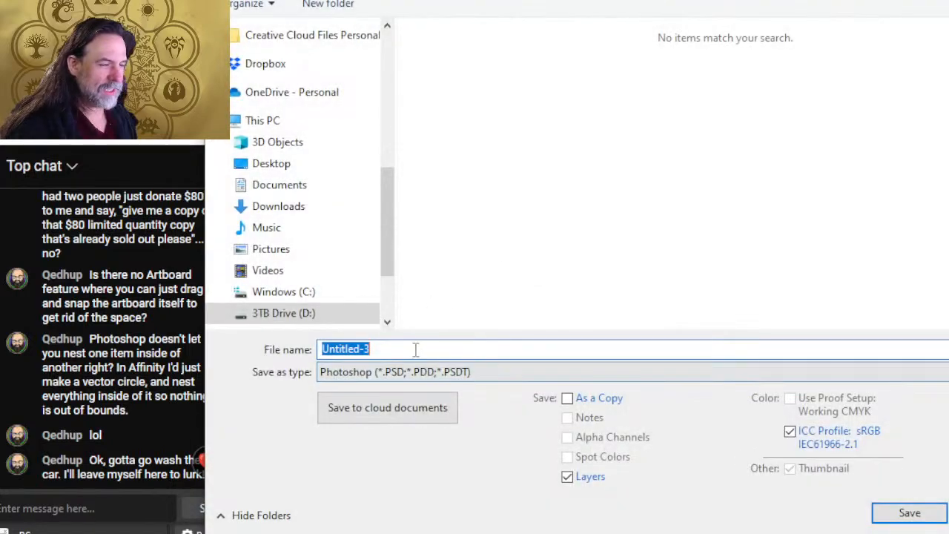
pyautogui.click(445, 373)
pyautogui.click(413, 304)
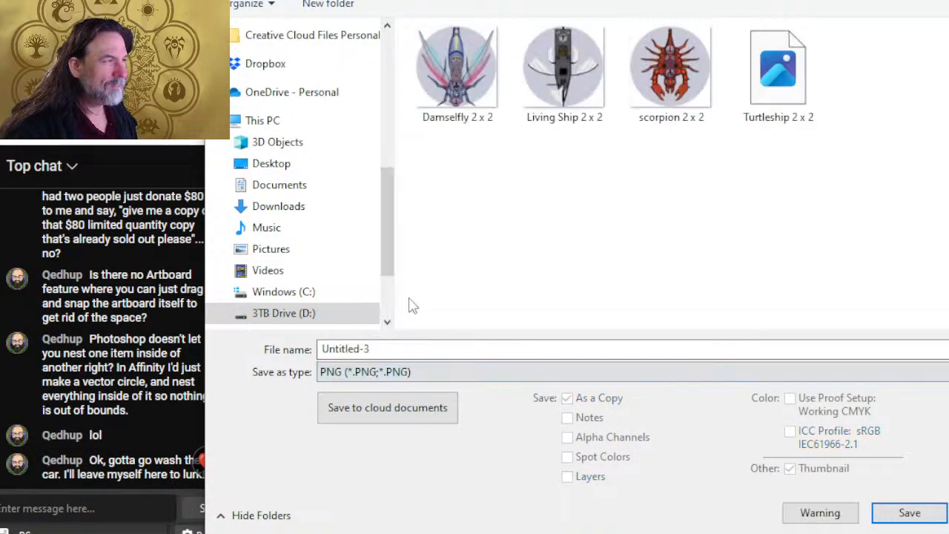
pyautogui.click(774, 72)
pyautogui.press('Return')
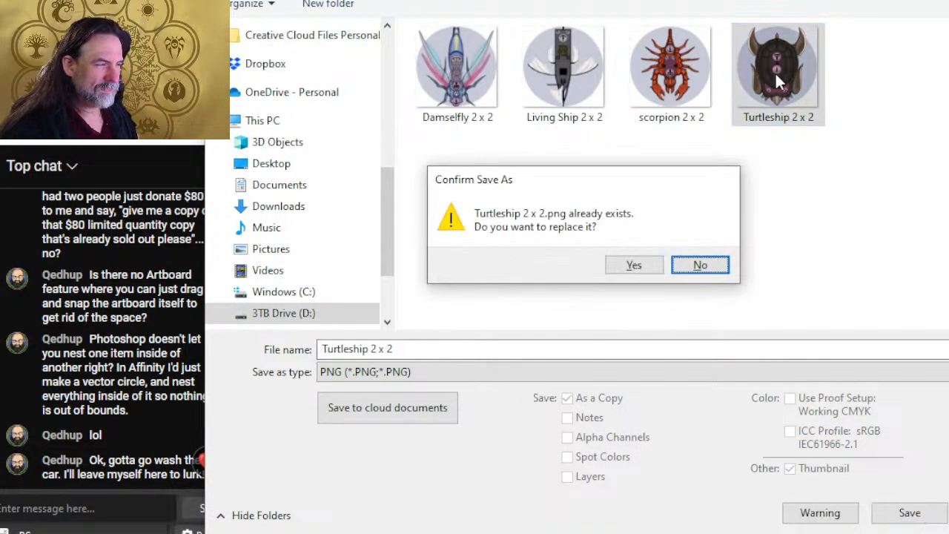
pyautogui.press('Left')
pyautogui.press('Return')
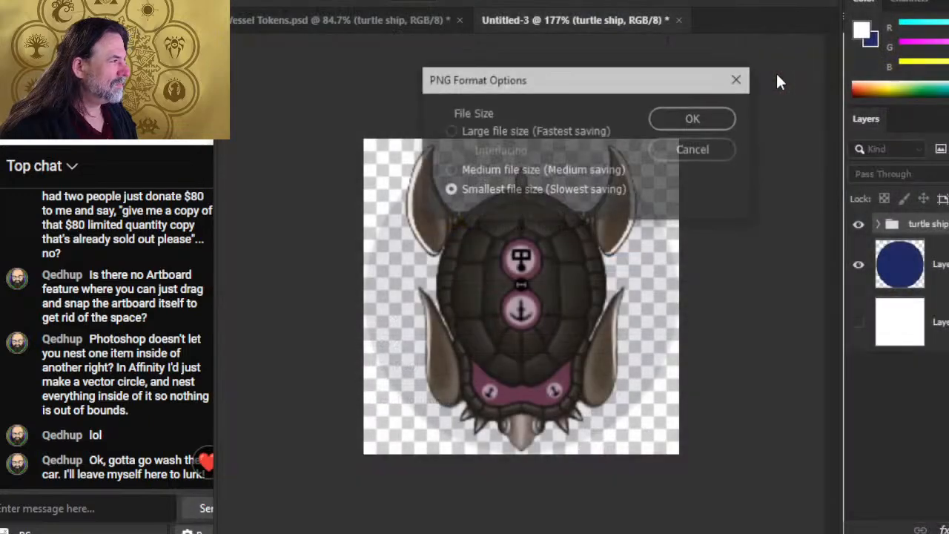
pyautogui.click(693, 120)
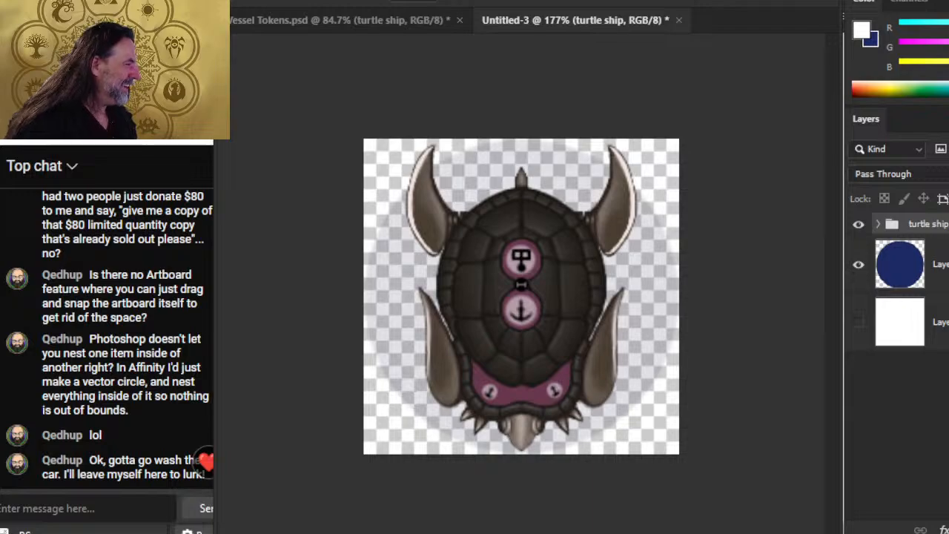
# Delete the turtle ship group from Untitled-3 and hide the turtle ship group in Vessel Tokens.psd
pyautogui.press('Delete')
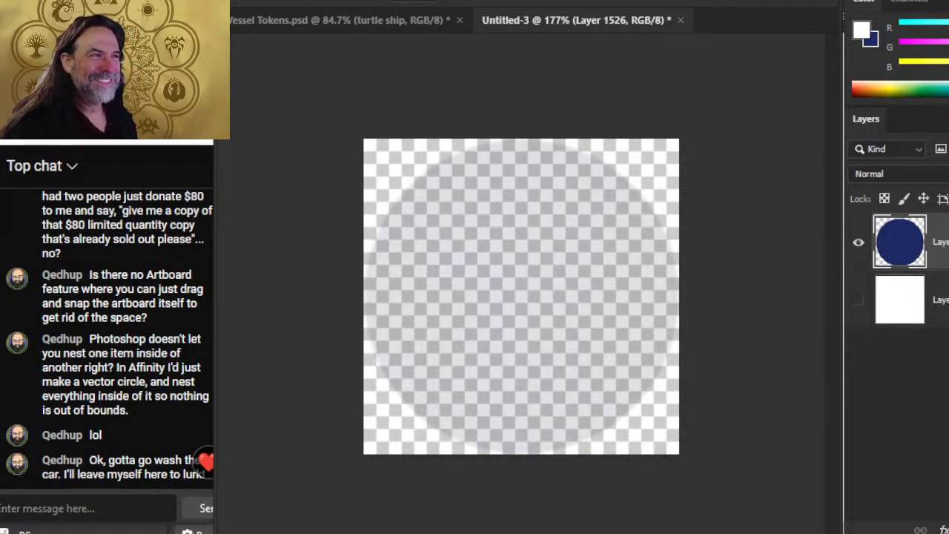
pyautogui.click(260, 21)
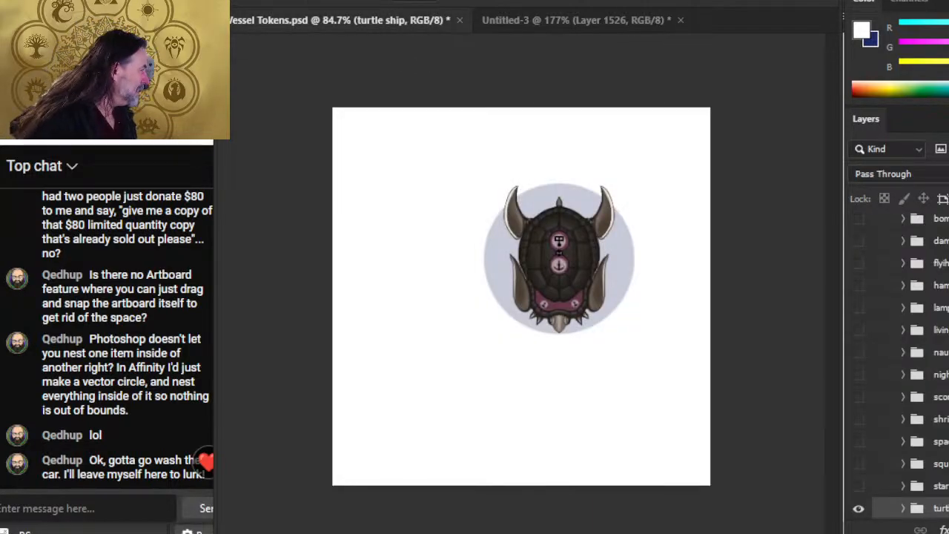
pyautogui.scroll(-2, 889, 475)
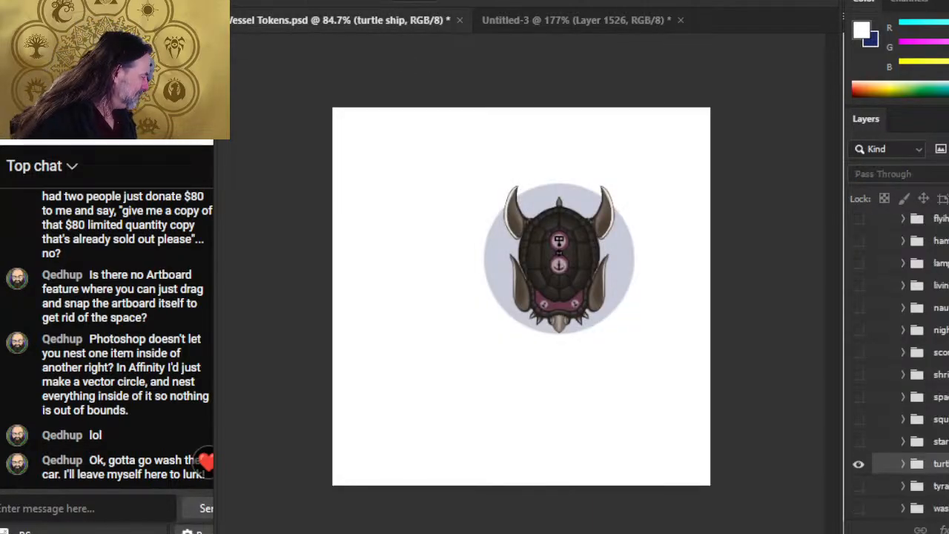
pyautogui.click(860, 464)
# Make the tyrant group visible in Vessel Tokens.psd and duplicate it into Untitled-3 under the name tyrant
pyautogui.hotkey('alt', 'Tab')
pyautogui.hotkey('alt', 'shift', 'Tab')
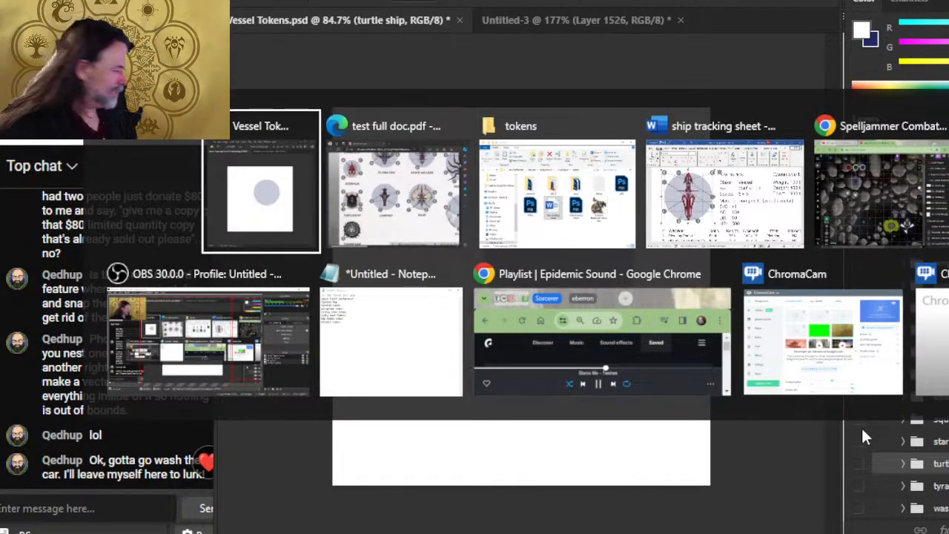
pyautogui.scroll(-3, 906, 419)
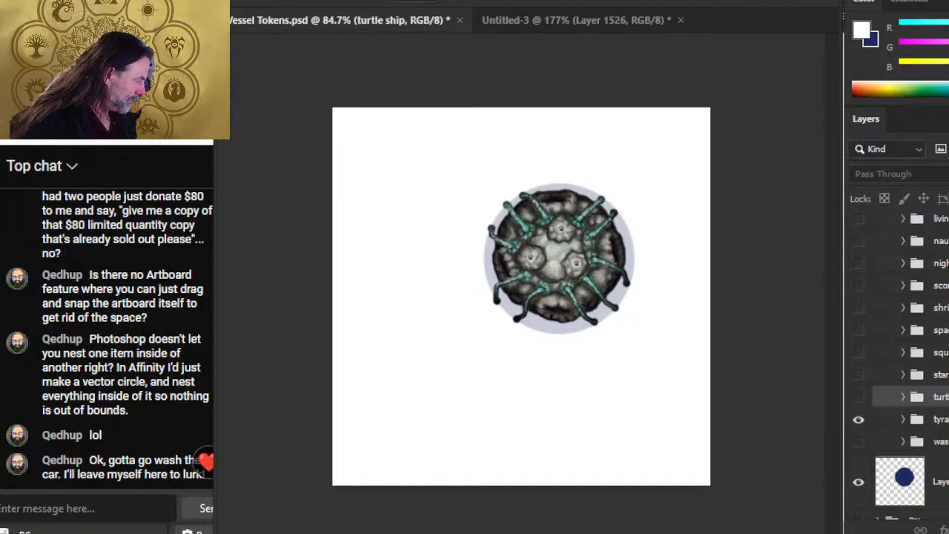
pyautogui.click(940, 419)
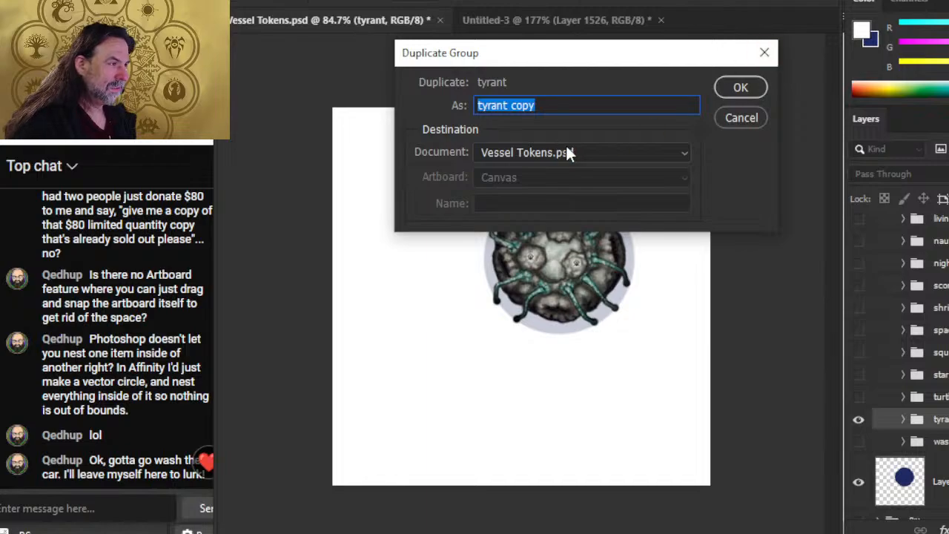
pyautogui.click(565, 152)
pyautogui.click(568, 185)
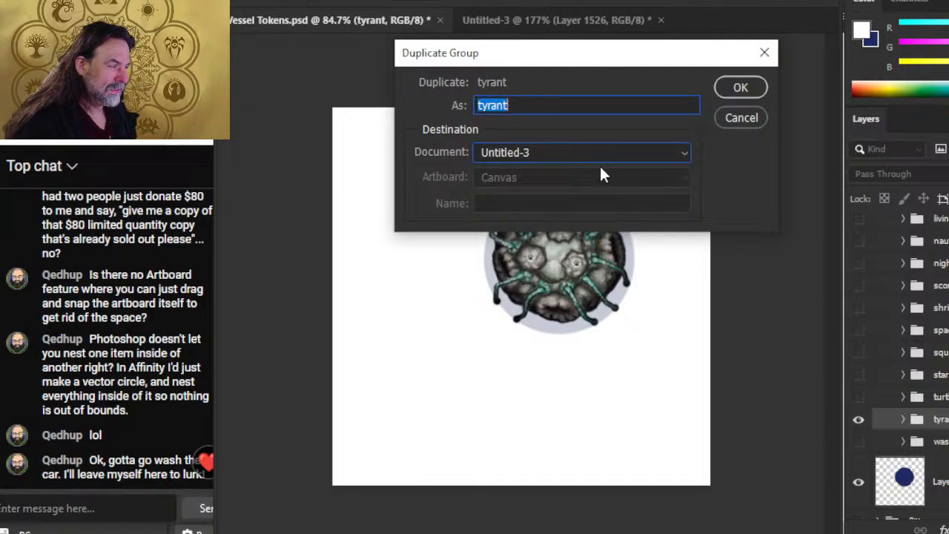
pyautogui.click(741, 87)
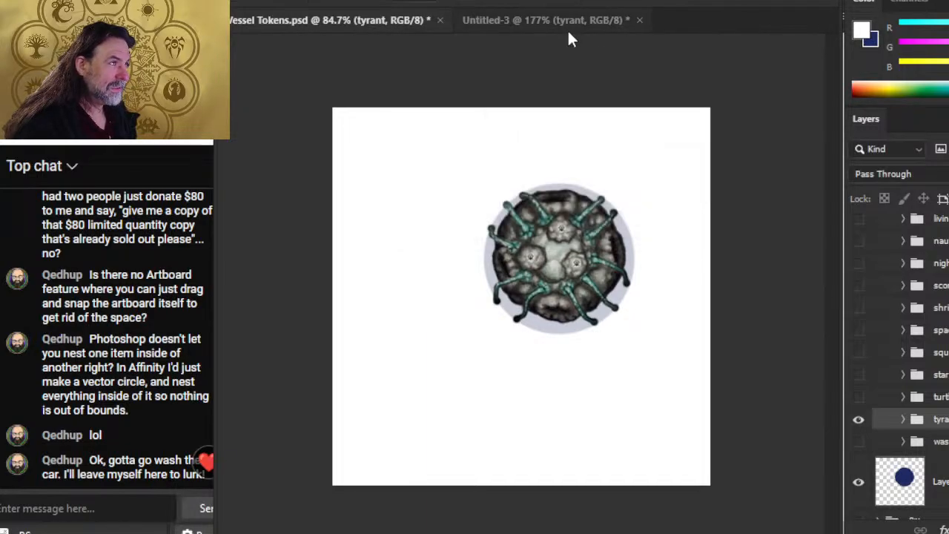
# Show the white backdrop layer in Untitled-3 and nudge the tyrant group two pixels right and three pixels up to center it on the circle
pyautogui.click(559, 20)
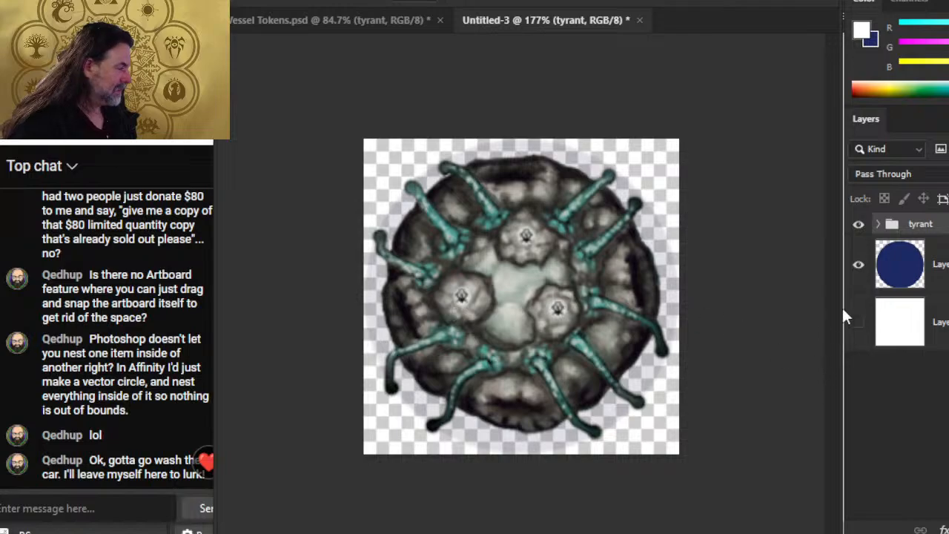
pyautogui.click(858, 323)
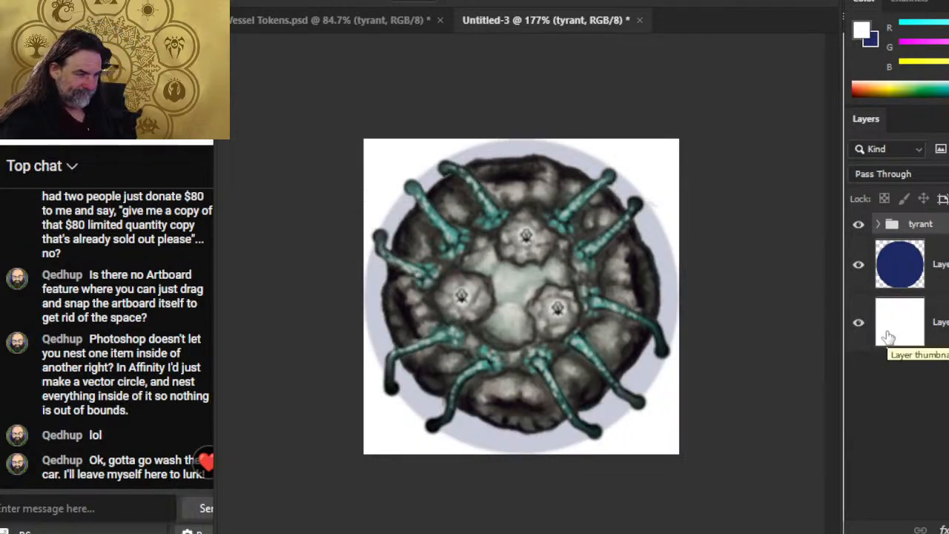
pyautogui.press('Right')
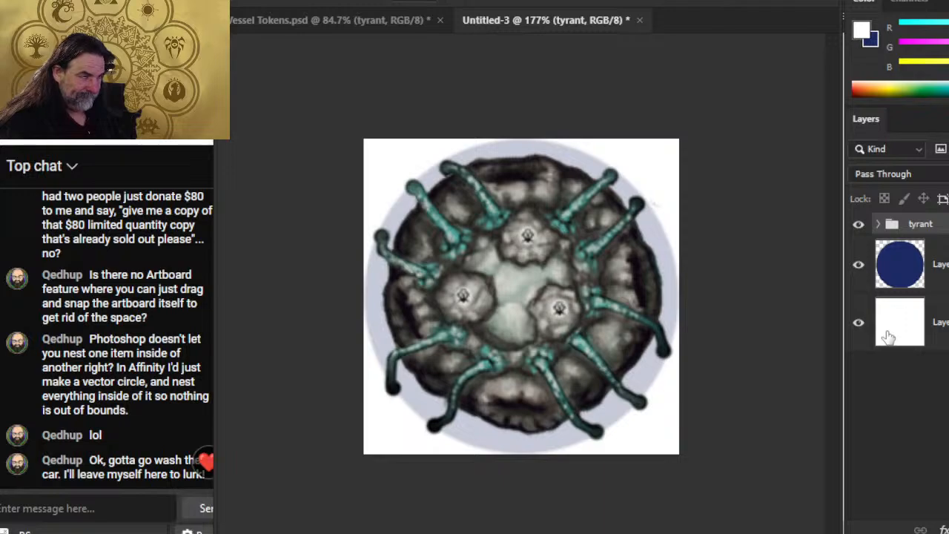
pyautogui.press('Right')
pyautogui.press('Up')
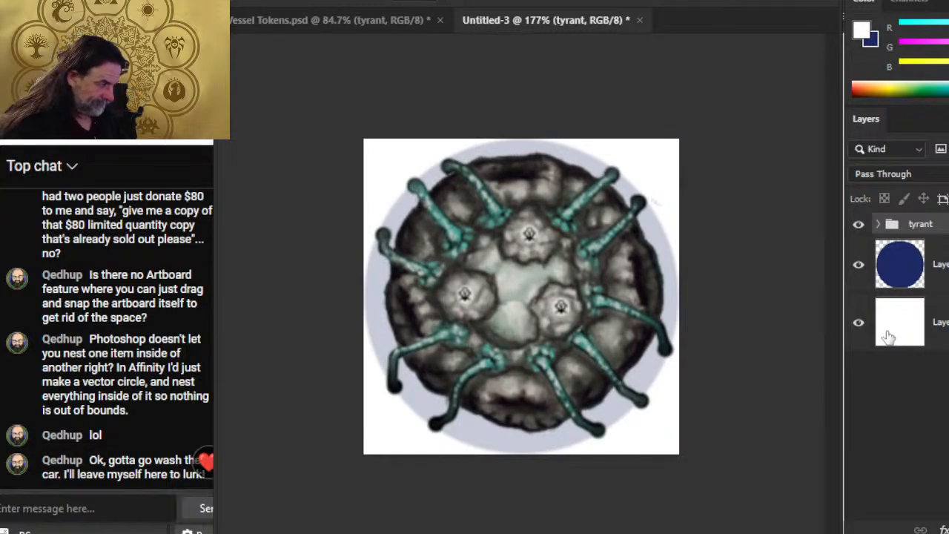
pyautogui.press('Up')
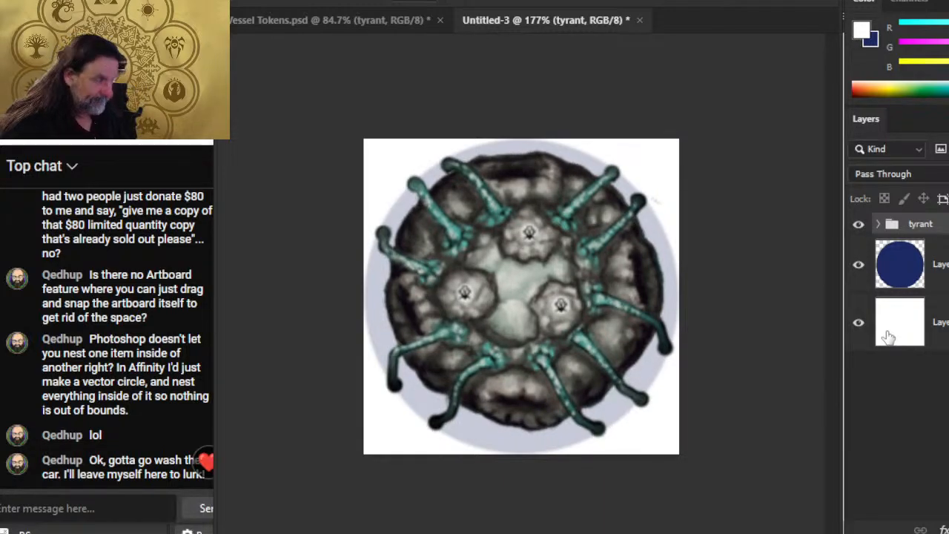
pyautogui.press('Up')
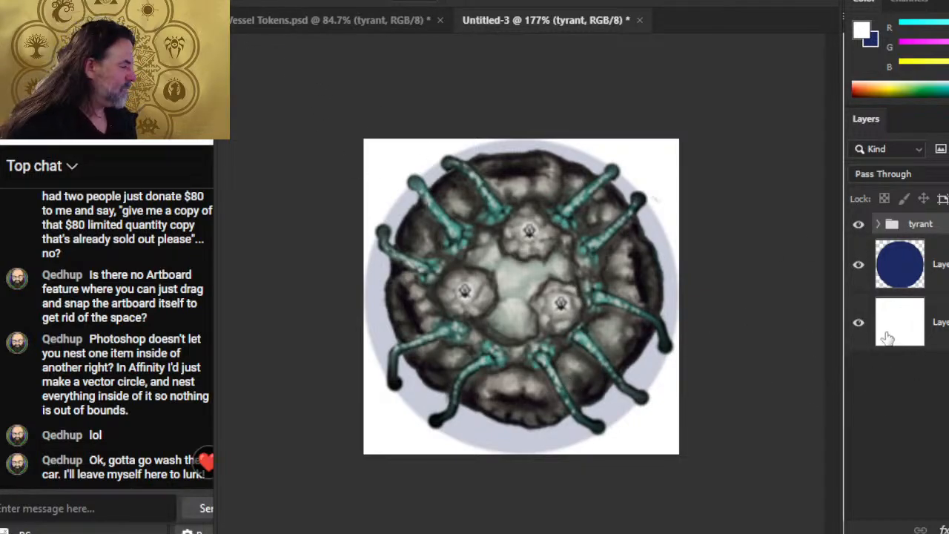
# Hide the white backdrop layer and save the tyrant token as Tyrantship 2 x 2 in PNG format with smallest file size
pyautogui.click(858, 323)
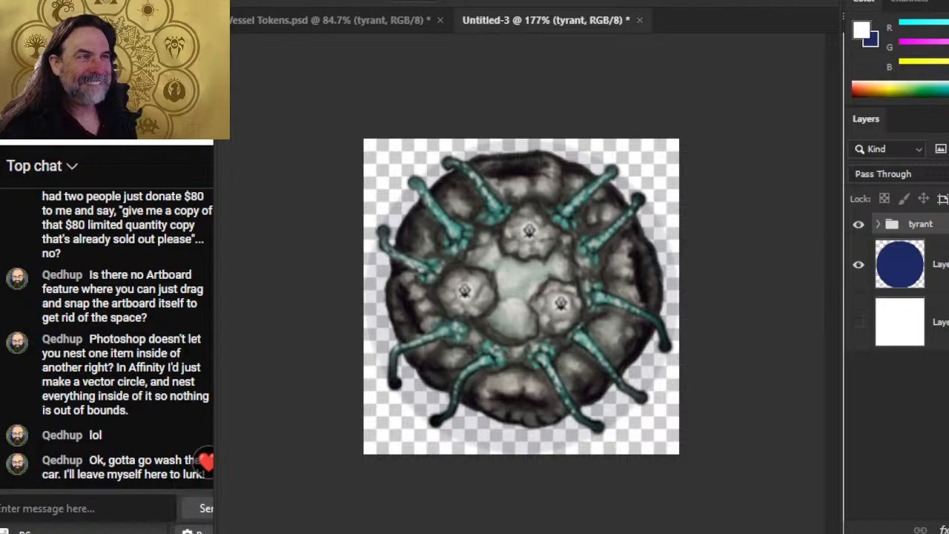
pyautogui.click(254, 2)
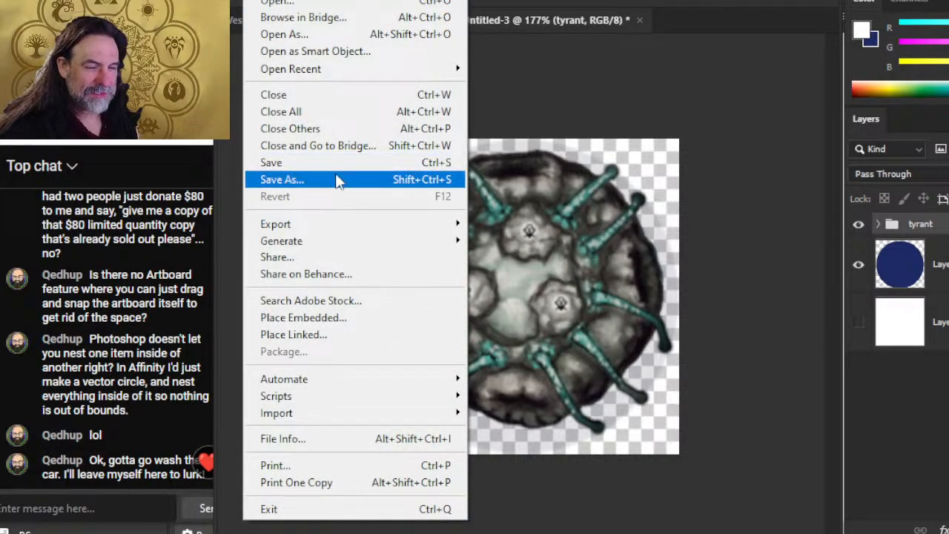
pyautogui.click(338, 180)
pyautogui.click(707, 427)
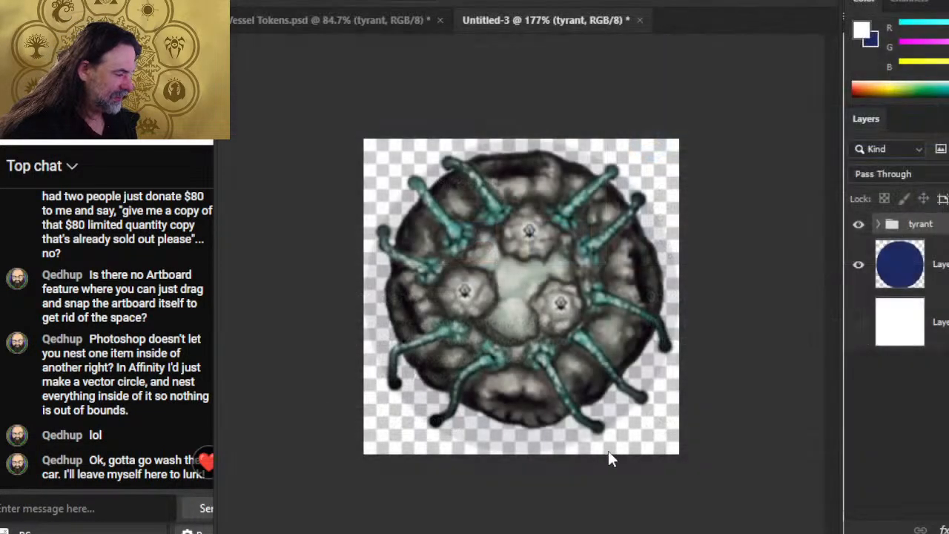
pyautogui.click(399, 377)
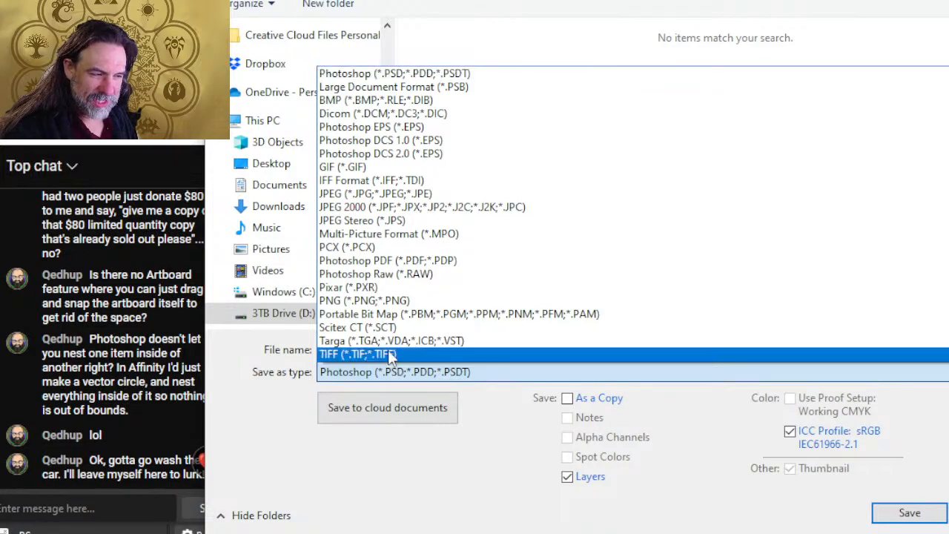
pyautogui.click(374, 300)
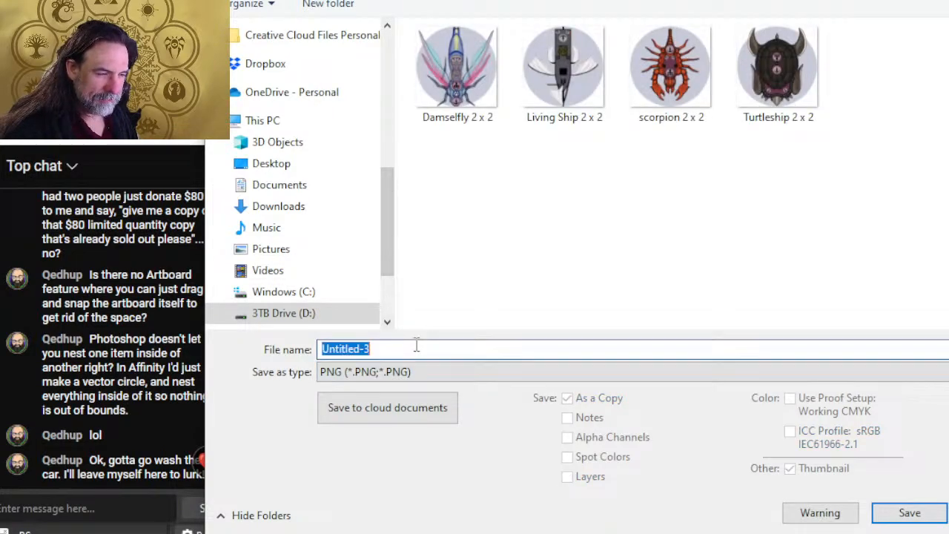
pyautogui.write('Tyrantship 2 x 2')
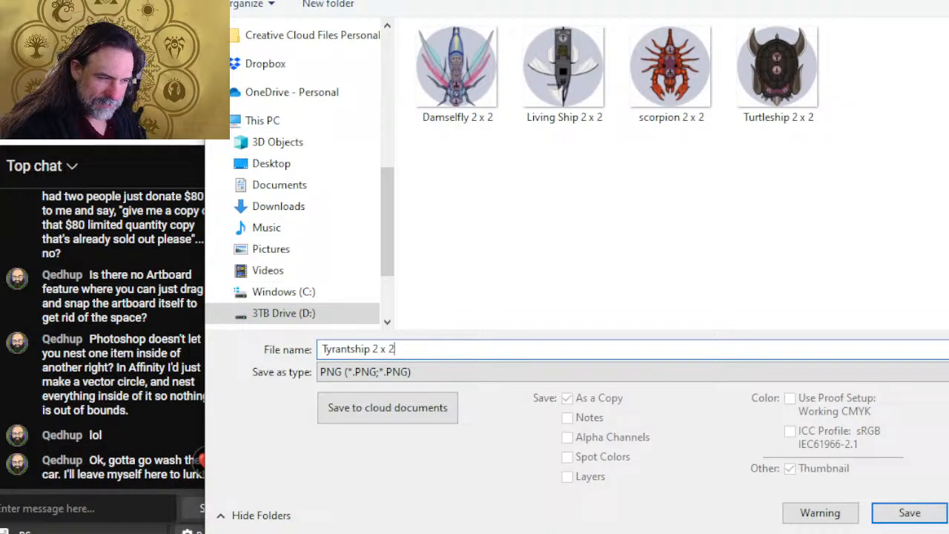
pyautogui.press('Return')
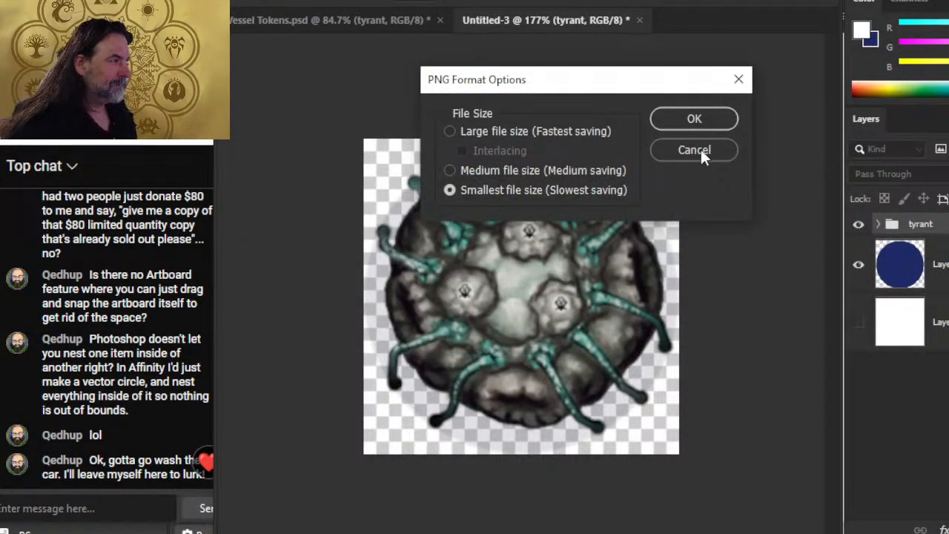
pyautogui.click(695, 120)
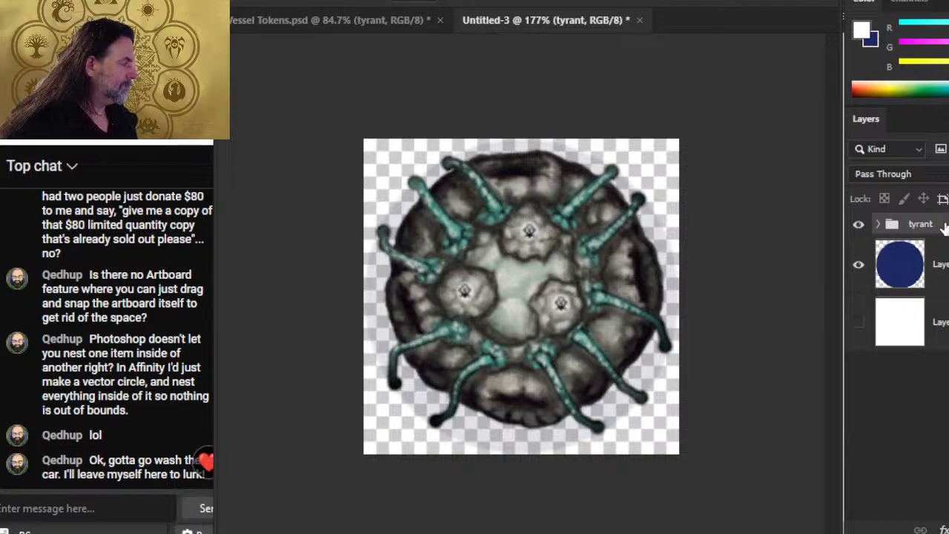
# Delete the tyrant group from Untitled-3 and hide the tyrant group in Vessel Tokens.psd
pyautogui.press('Delete')
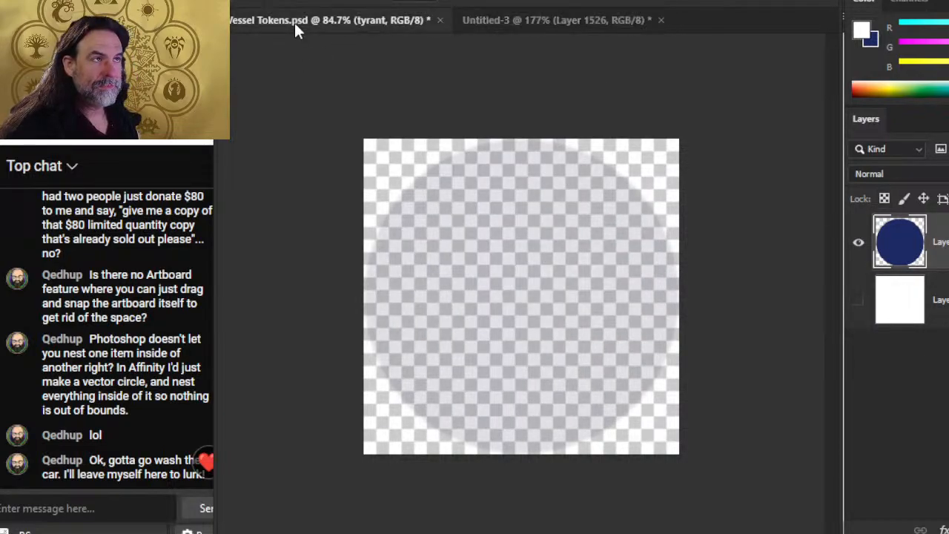
pyautogui.hotkey('ctrl', 'z')
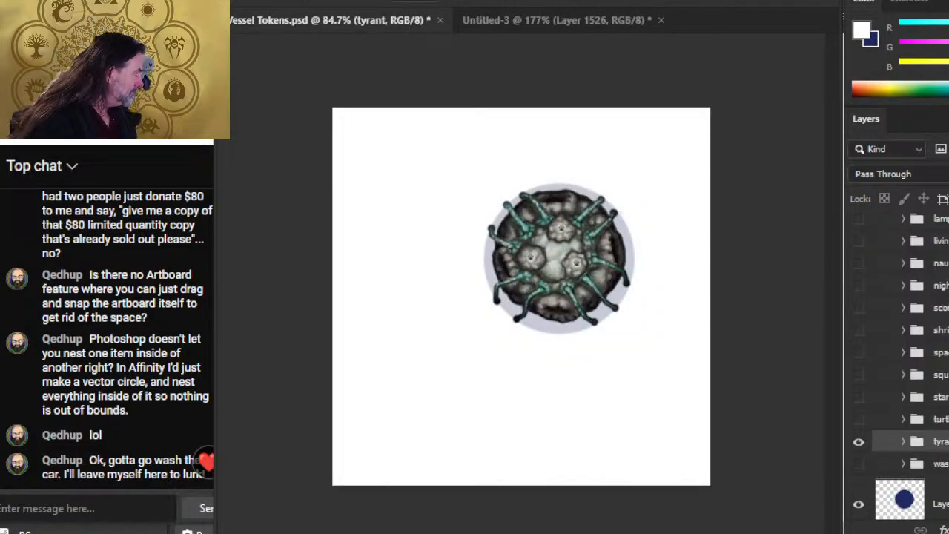
pyautogui.click(858, 441)
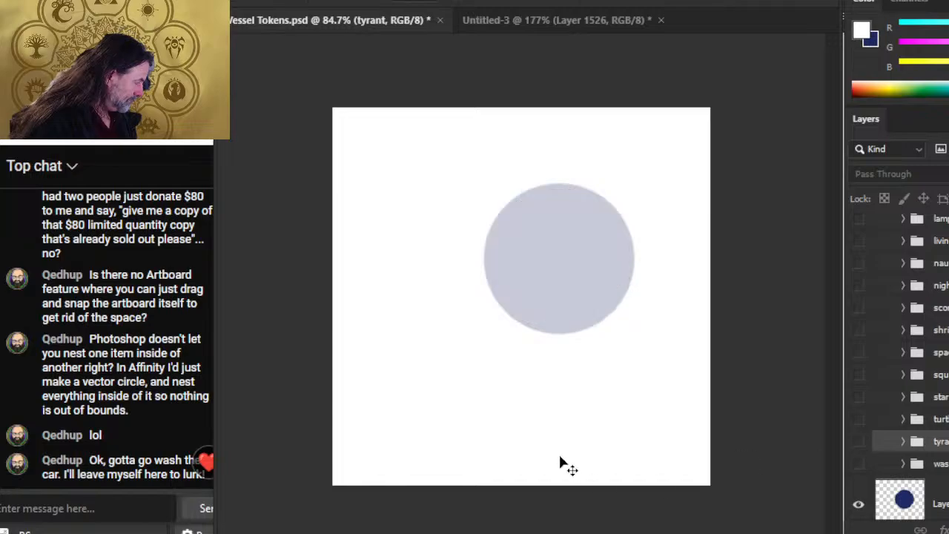
# Switch to the ship chart in the browser and examine the grid sizes of the remaining vessels and craft
pyautogui.hotkey('alt', 'Tab')
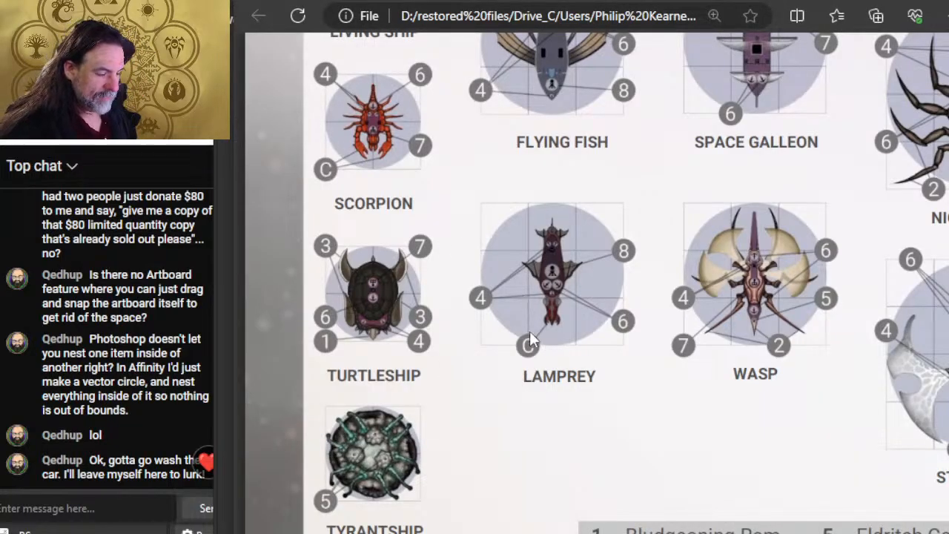
pyautogui.scroll(-10, 531, 208)
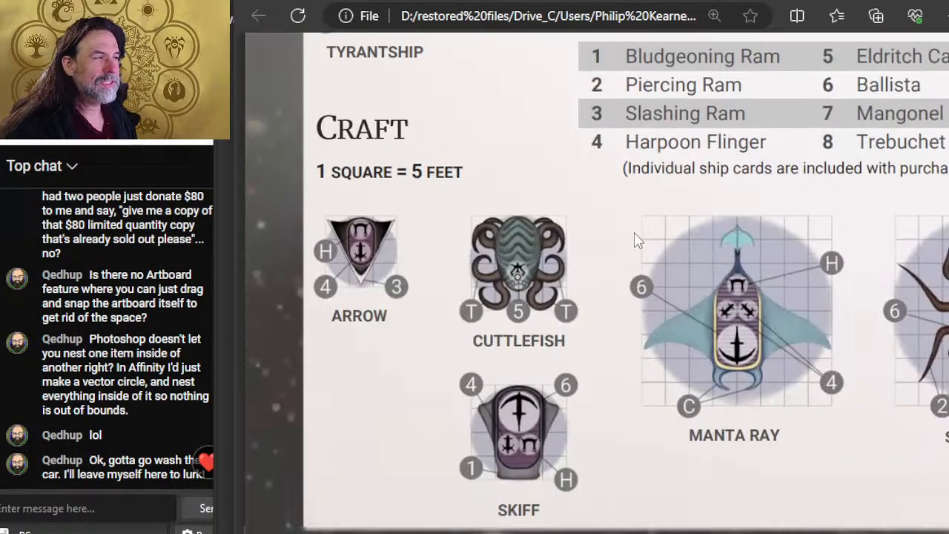
pyautogui.scroll(11, 638, 212)
pyautogui.scroll(6, 675, 207)
pyautogui.scroll(-2, 676, 207)
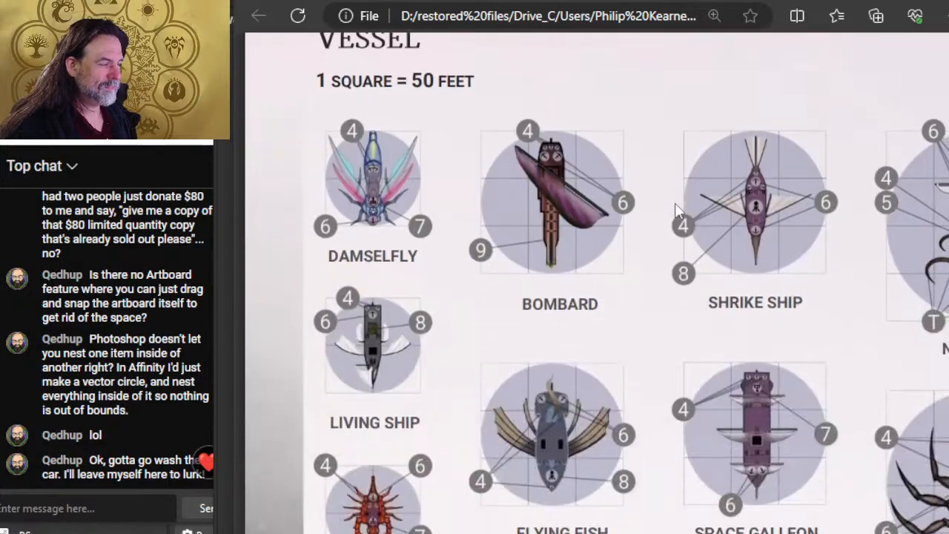
pyautogui.hscroll(3, 696, 205)
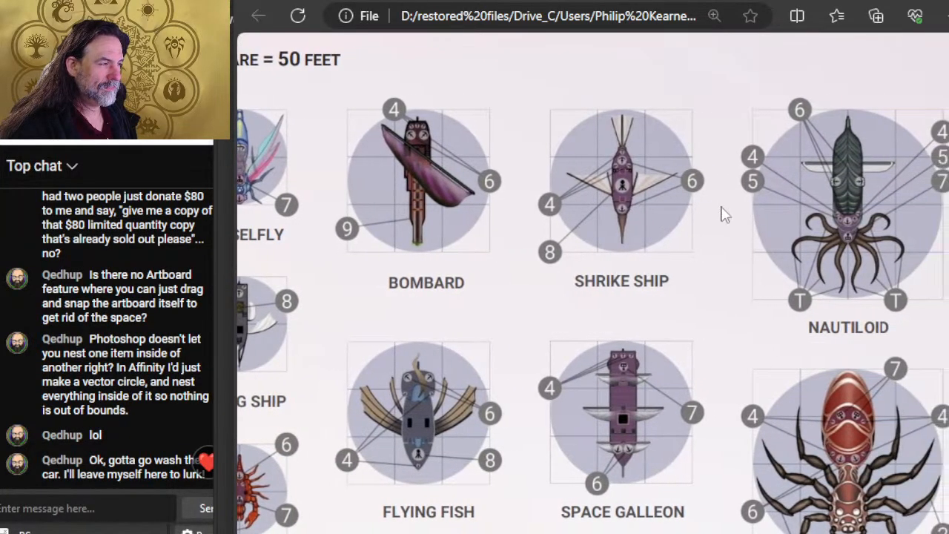
pyautogui.scroll(-5, 690, 265)
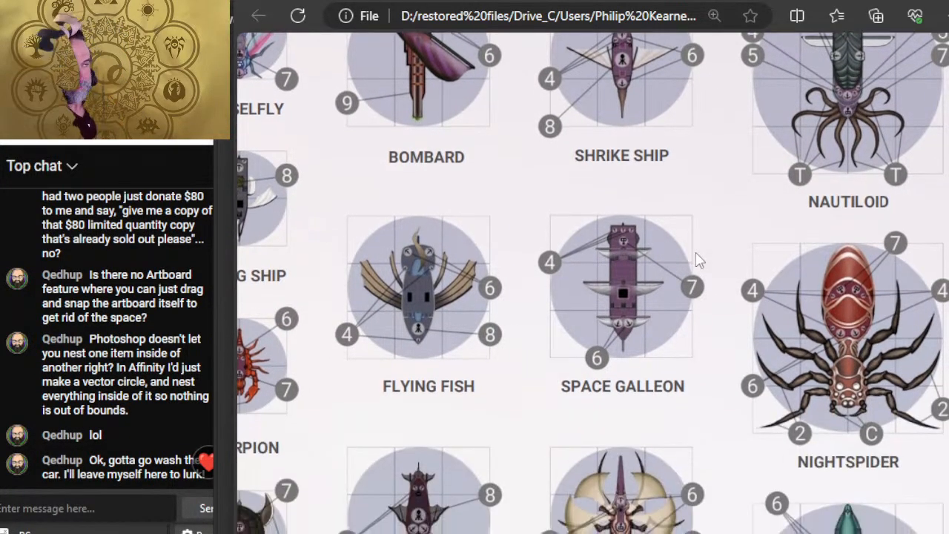
pyautogui.scroll(2, 690, 233)
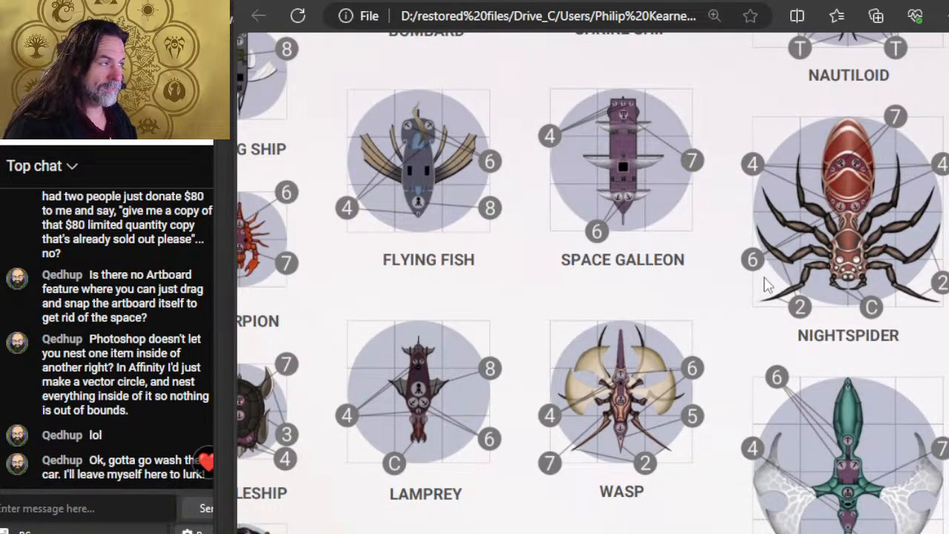
pyautogui.scroll(1, 693, 222)
pyautogui.scroll(4, 667, 237)
pyautogui.scroll(-1, 663, 230)
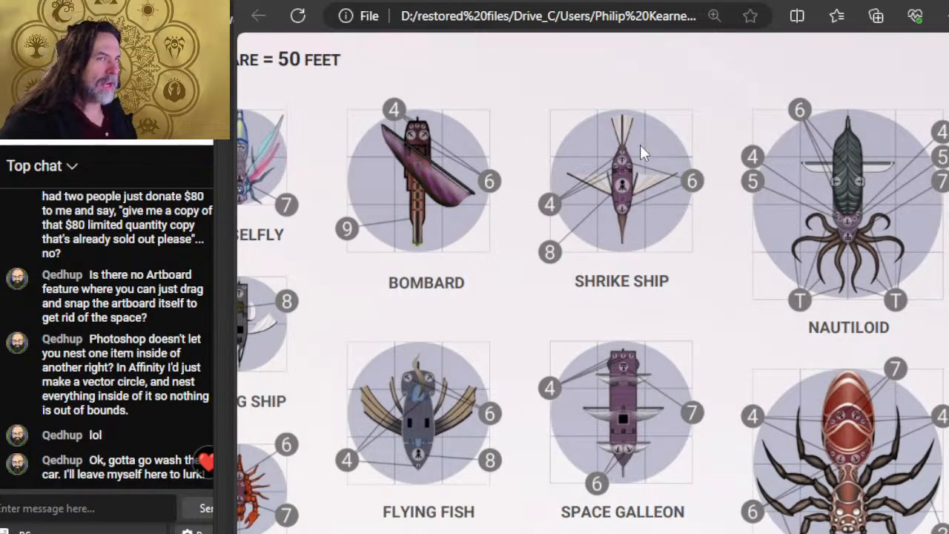
# Return to Untitled-3 in Photoshop and show the white backdrop layer beneath the circle
pyautogui.hotkey('alt', 'Tab')
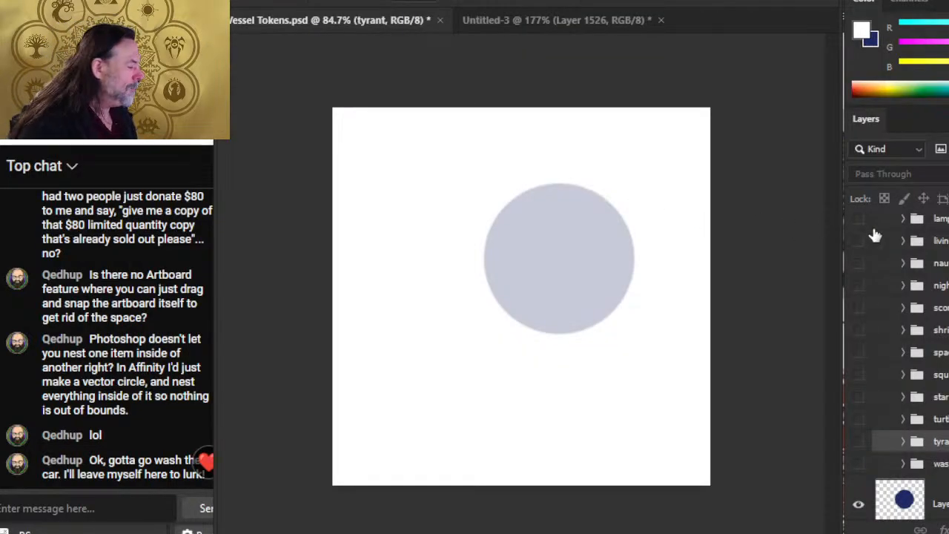
pyautogui.click(505, 21)
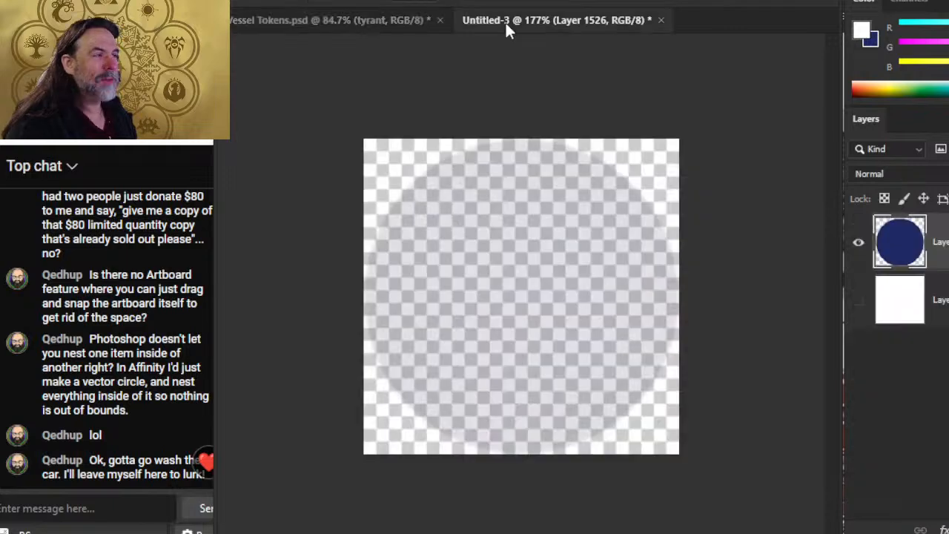
pyautogui.click(856, 301)
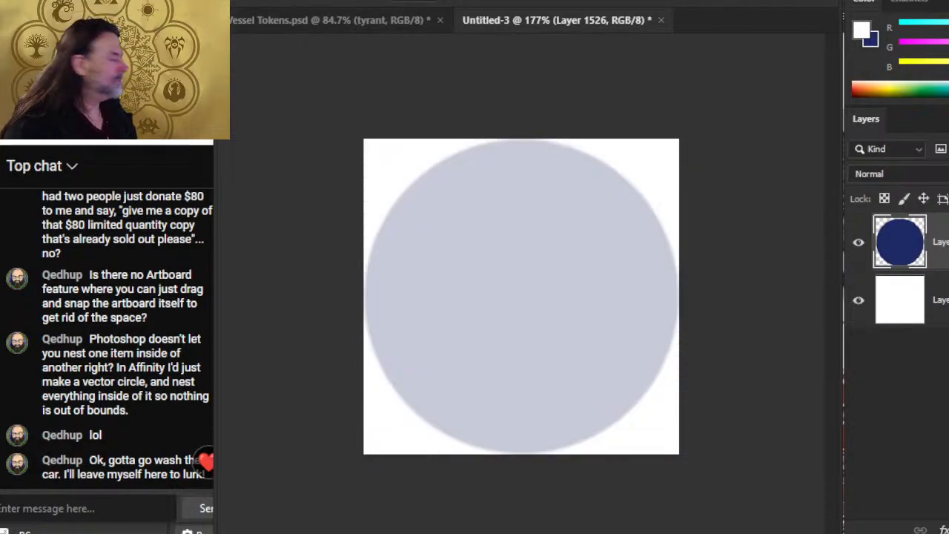
pyautogui.click(315, 1)
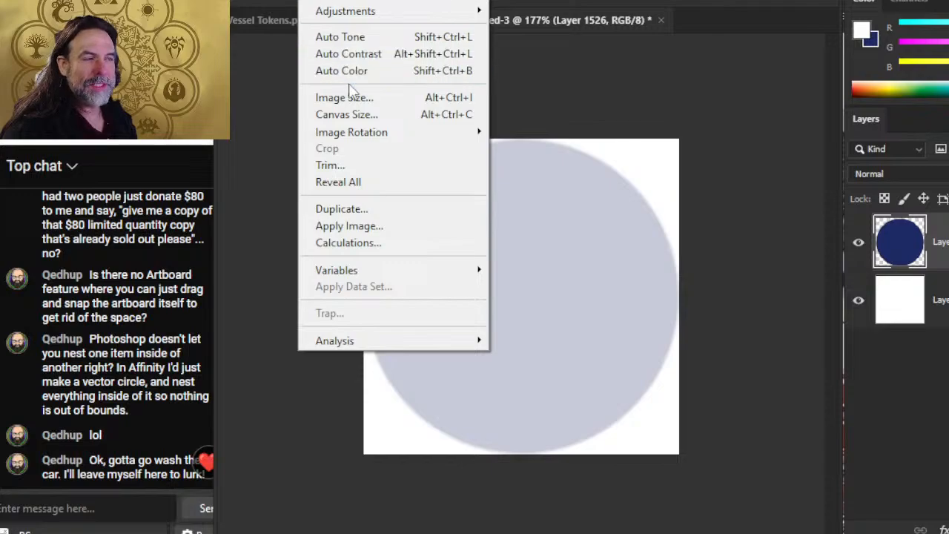
pyautogui.click(361, 116)
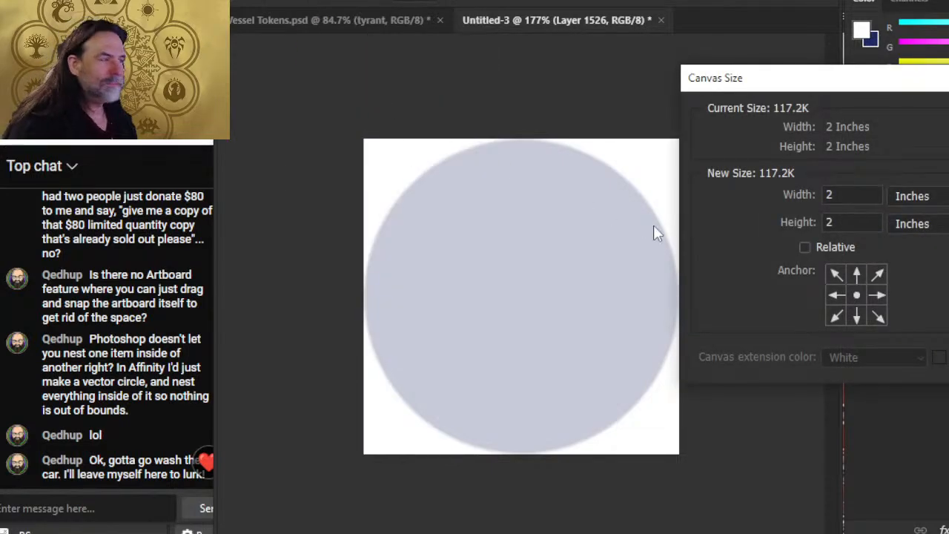
pyautogui.press('Escape')
# Resize the Untitled-3 image to 300 x 300 pixels
pyautogui.click(315, 2)
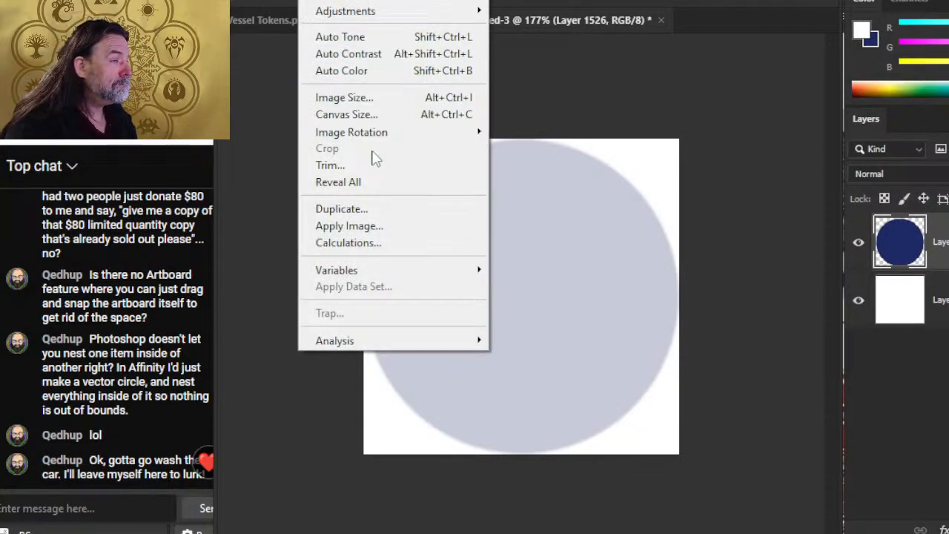
pyautogui.click(368, 100)
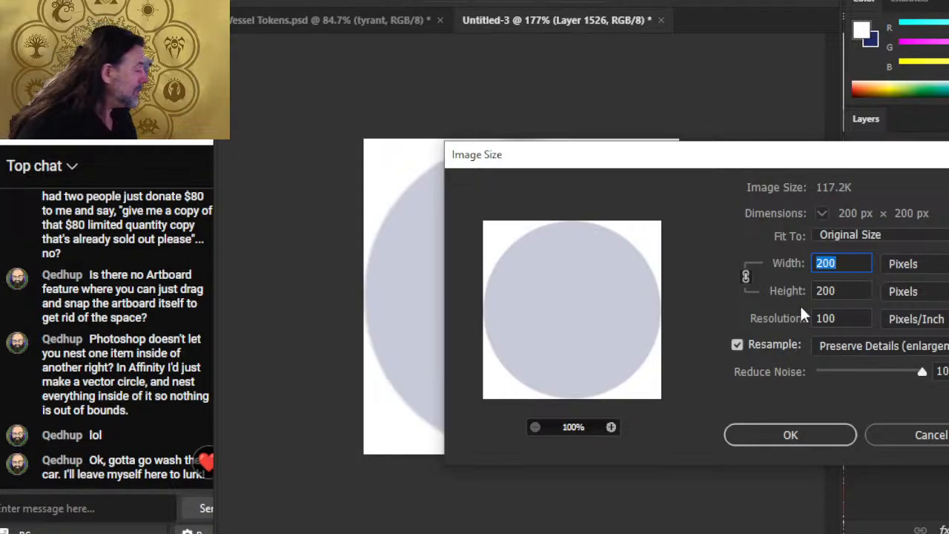
pyautogui.write('300')
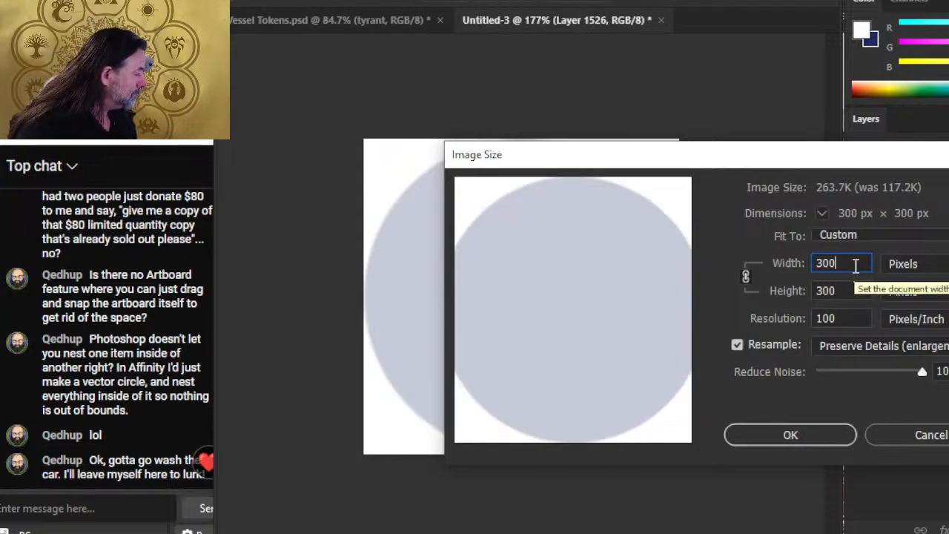
pyautogui.press('Return')
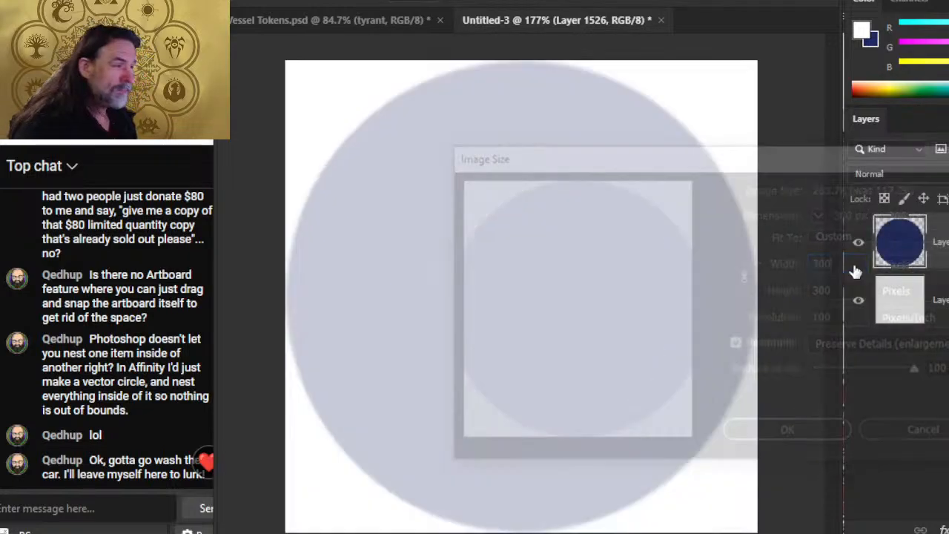
pyautogui.scroll(-3, 655, 346)
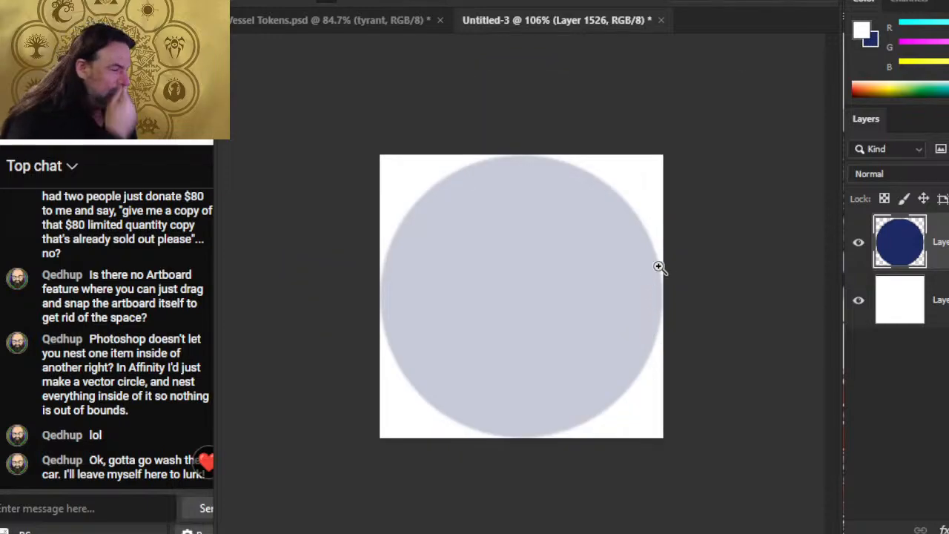
# Make the bombard group visible in Vessel Tokens.psd and duplicate it into Untitled-3
pyautogui.click(350, 28)
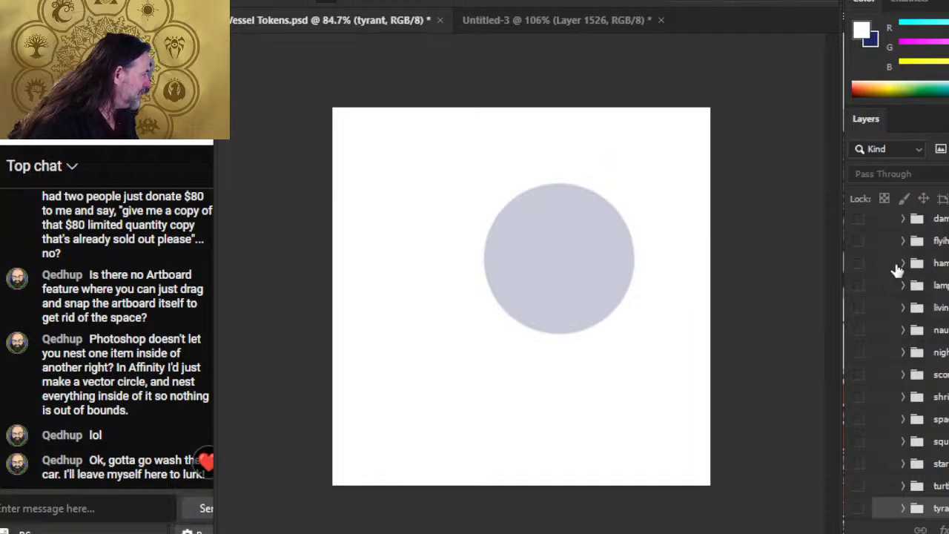
pyautogui.hotkey('alt', 'Tab')
pyautogui.hotkey('alt', 'Tab')
pyautogui.scroll(3, 897, 334)
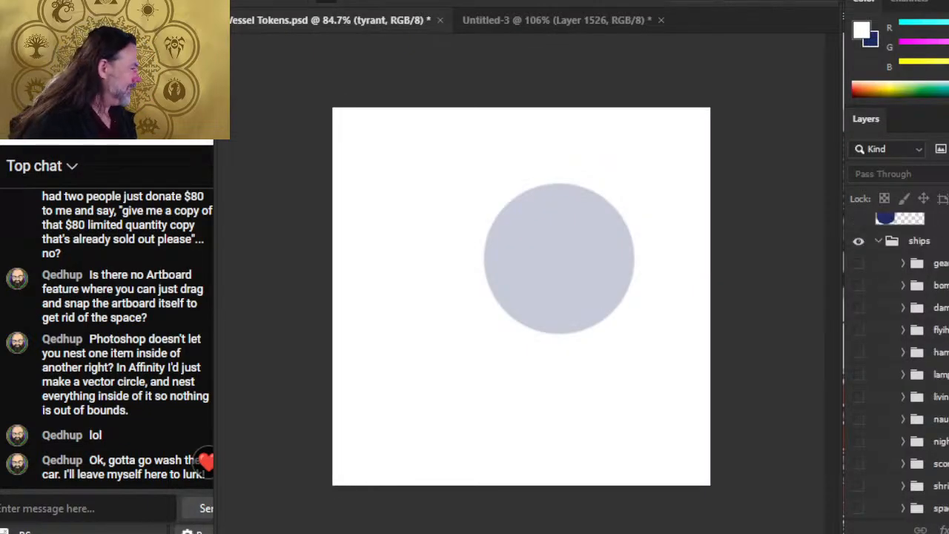
pyautogui.click(859, 330)
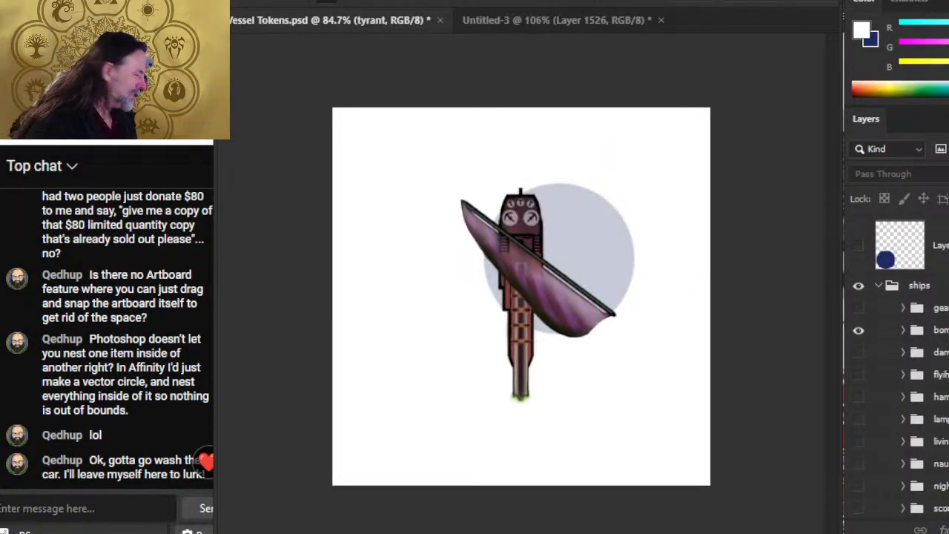
pyautogui.click(935, 330)
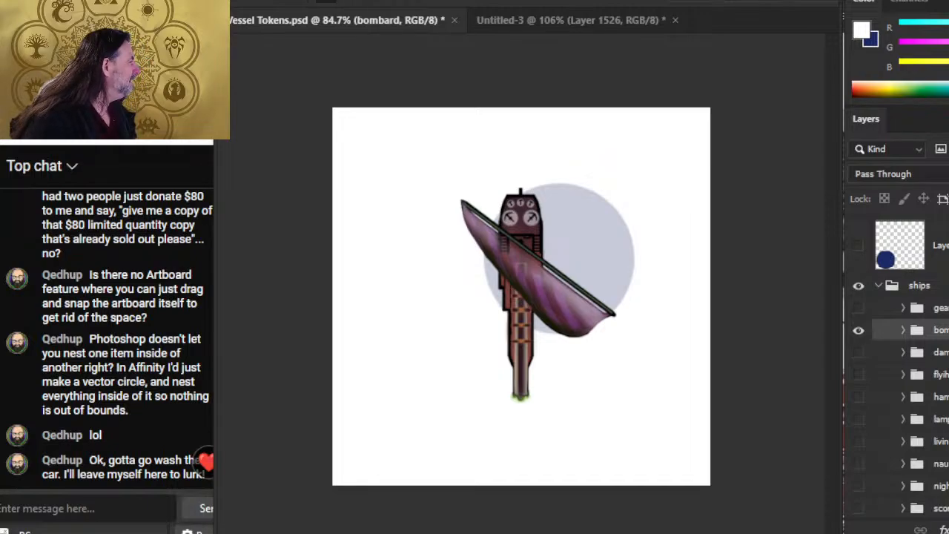
pyautogui.click(586, 152)
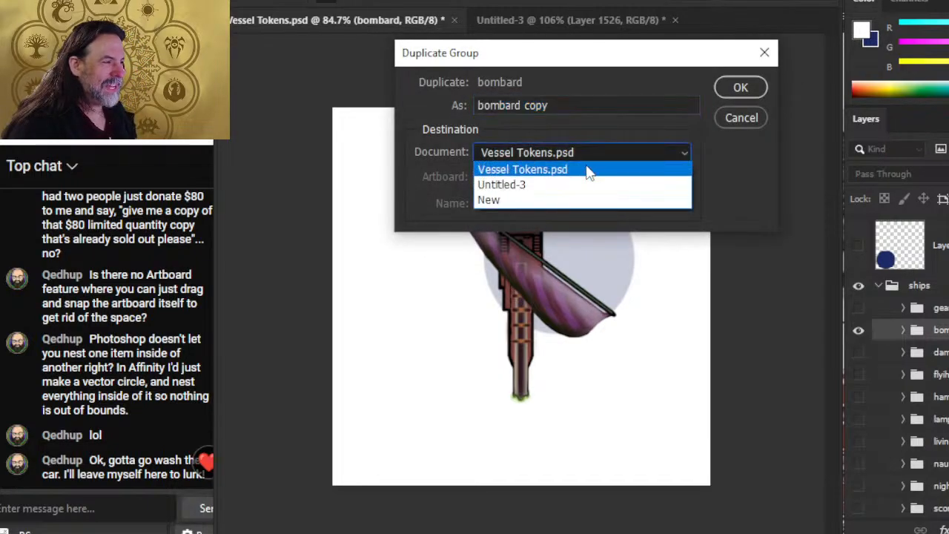
pyautogui.click(588, 184)
pyautogui.click(734, 92)
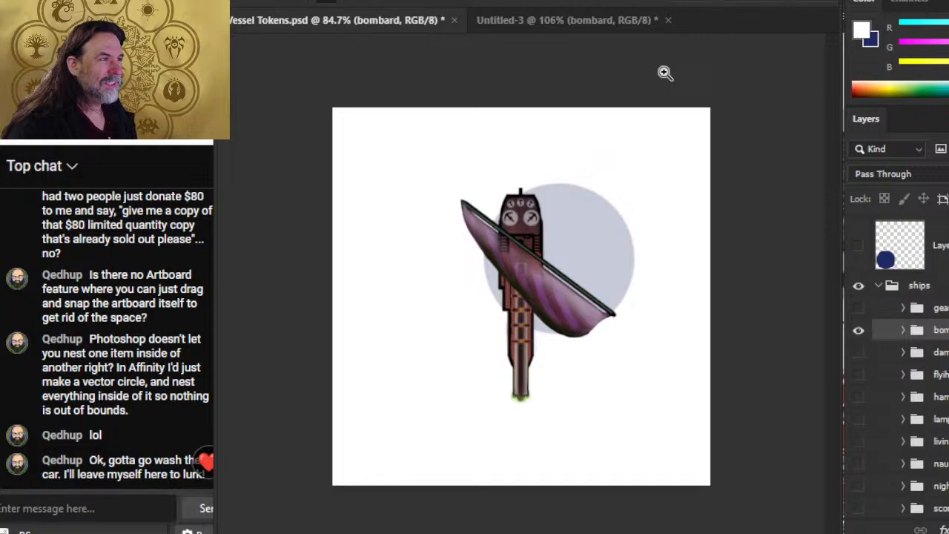
# Move the bombard group in Untitled-3 so the ship is centered on the circle
pyautogui.click(569, 20)
pyautogui.moveTo(608, 377); pyautogui.dragTo(515, 283)
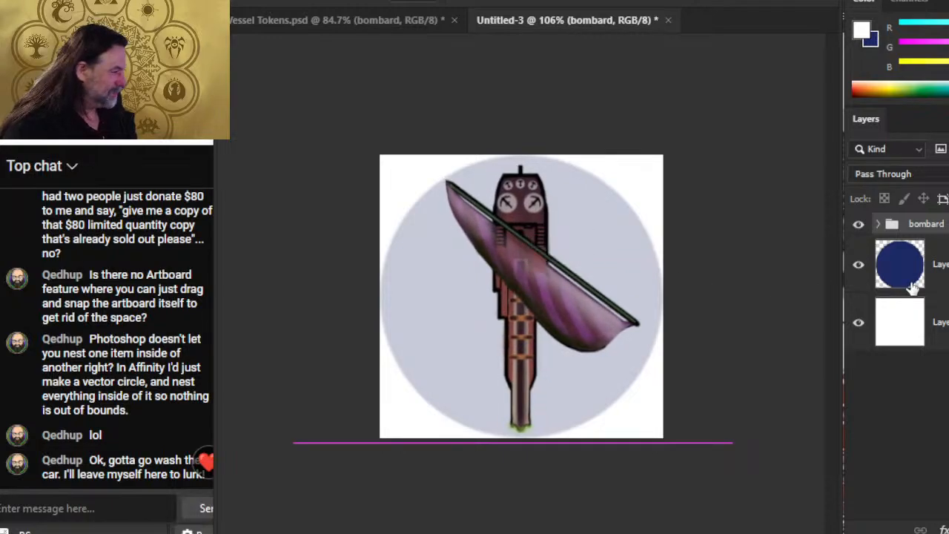
# Hide the white backdrop layer in Untitled-3 and nudge the bombard group one pixel left to center it on the circle
pyautogui.click(858, 323)
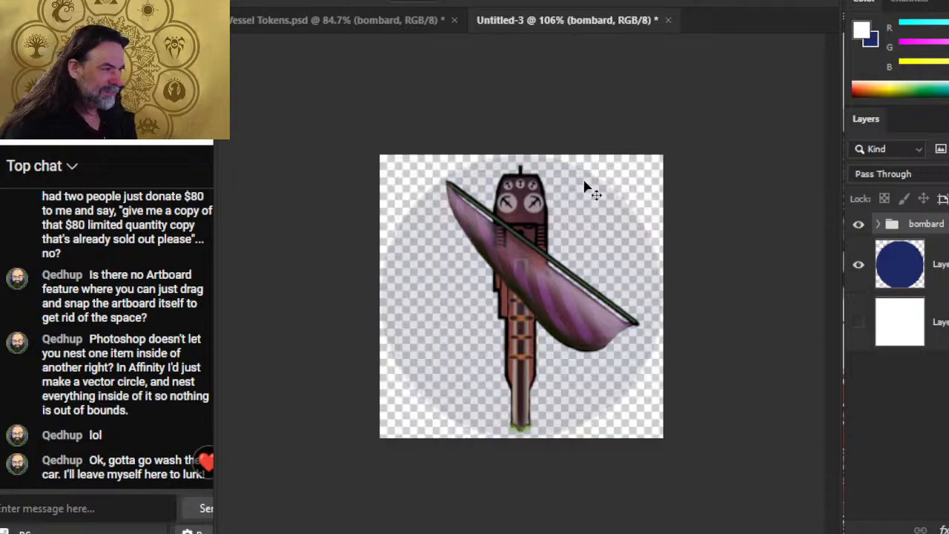
pyautogui.press('z')
pyautogui.moveTo(518, 169); pyautogui.dragTo(602, 184)
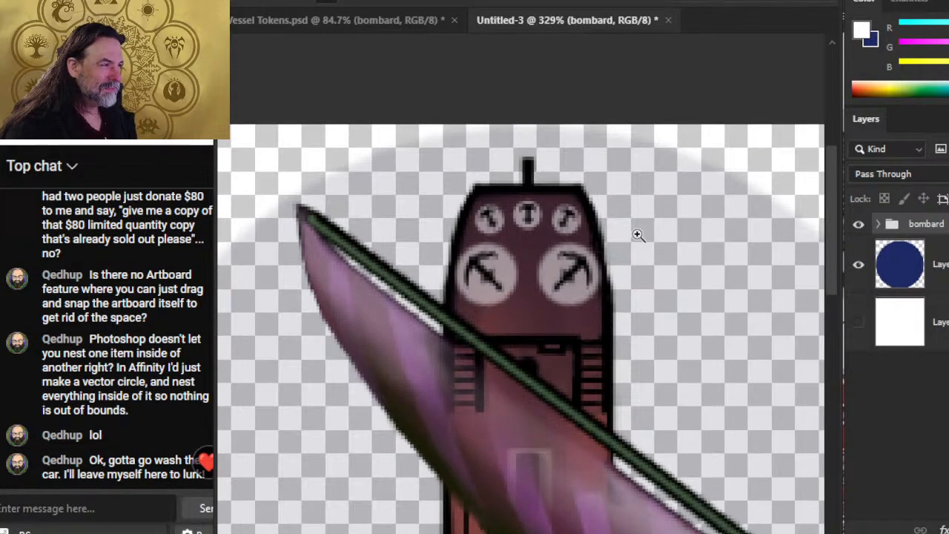
pyautogui.press('Left')
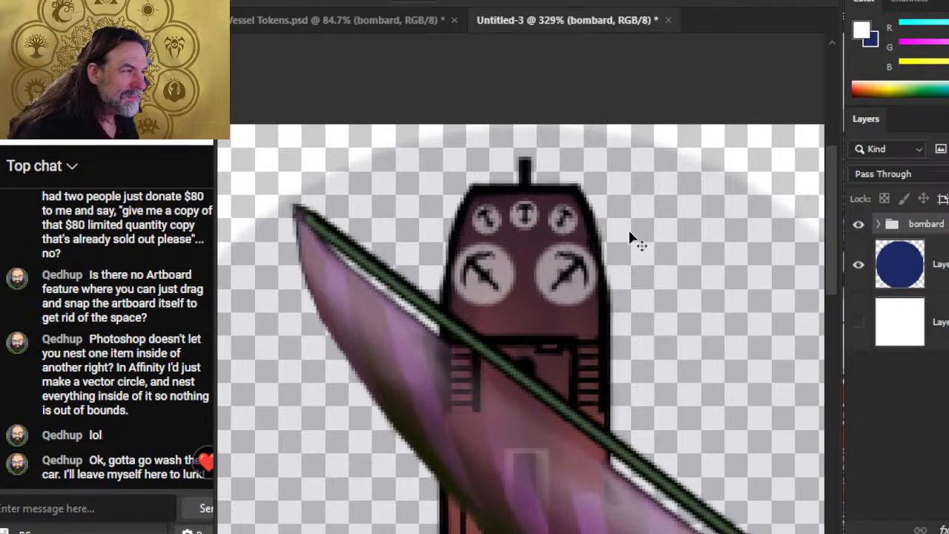
pyautogui.press('Left')
pyautogui.press('Right')
pyautogui.press('Right')
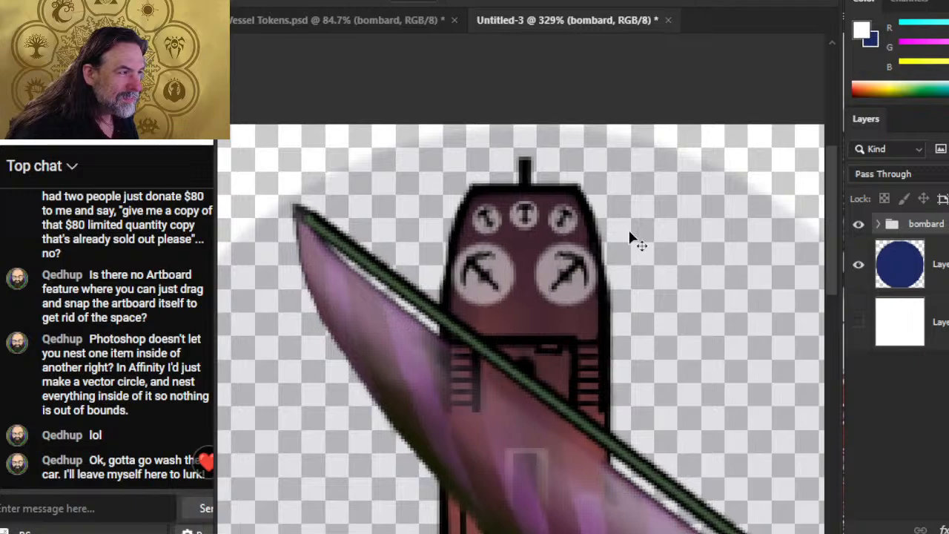
pyautogui.press('Left')
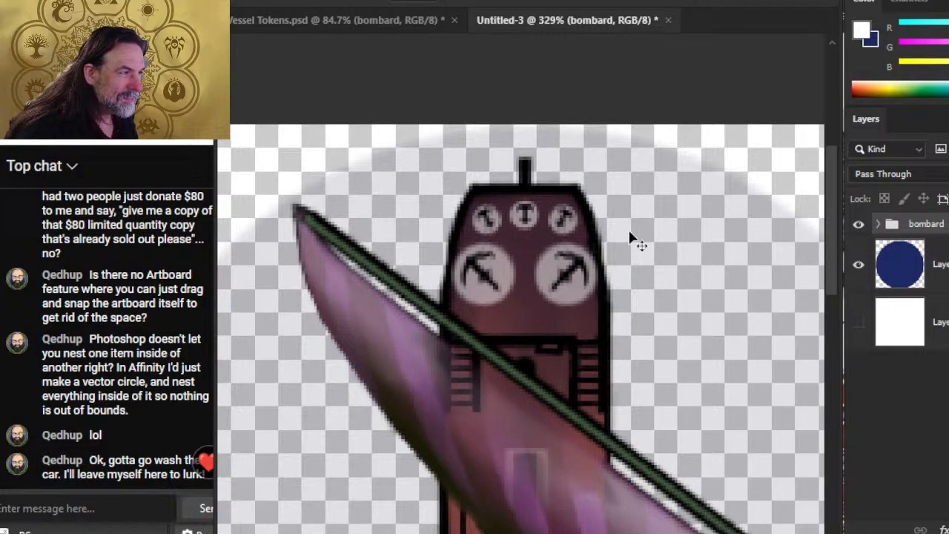
# Try nudging the bombard group up one pixel to balance its ends within the circle, and move it back down
pyautogui.scroll(-10, 630, 237)
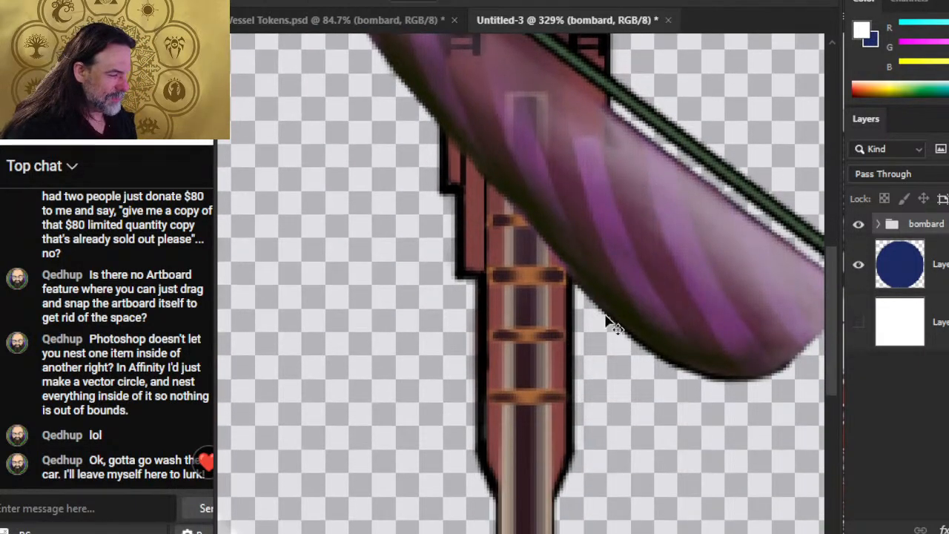
pyautogui.scroll(-2, 607, 310)
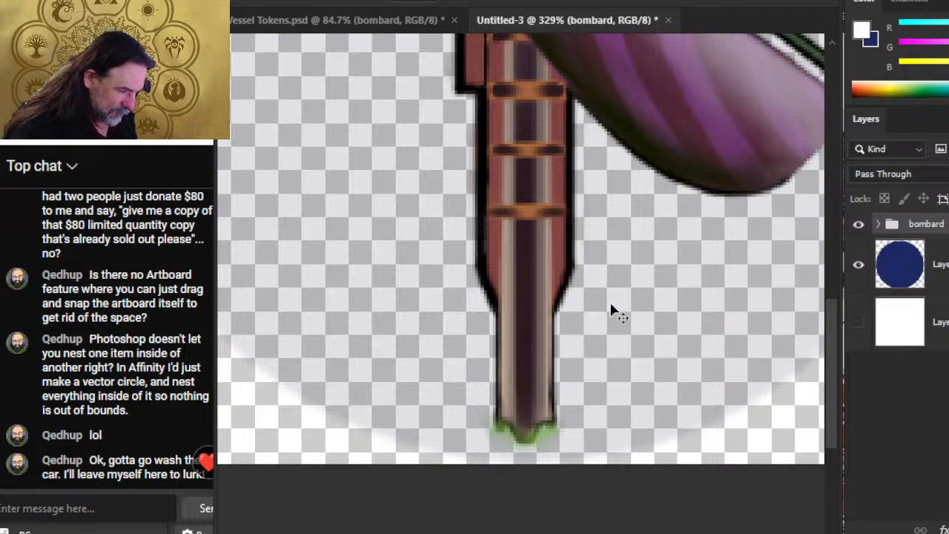
pyautogui.press('Up')
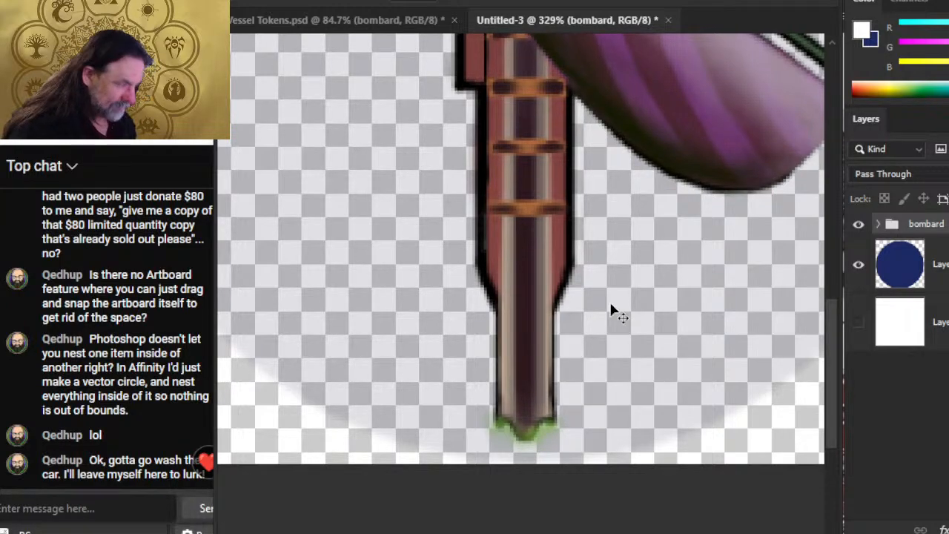
pyautogui.scroll(10, 611, 310)
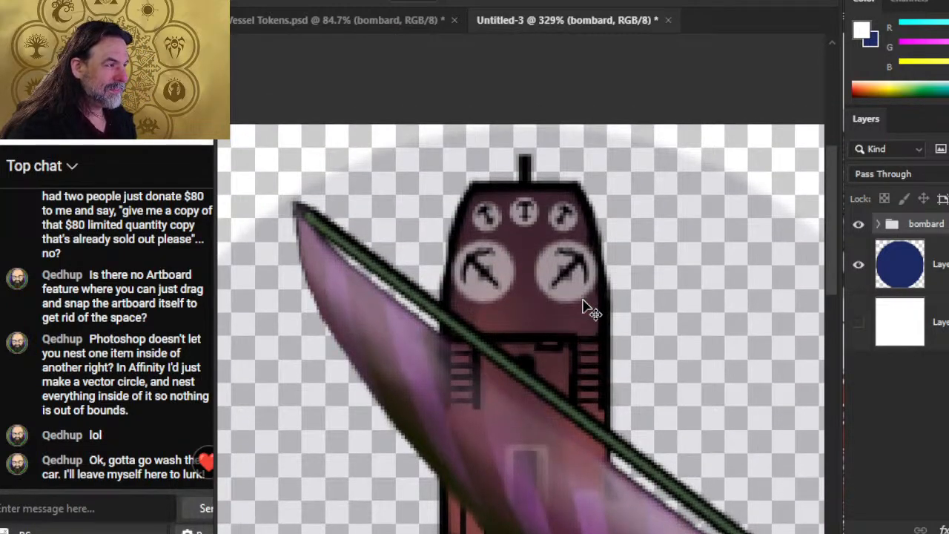
pyautogui.press('Down')
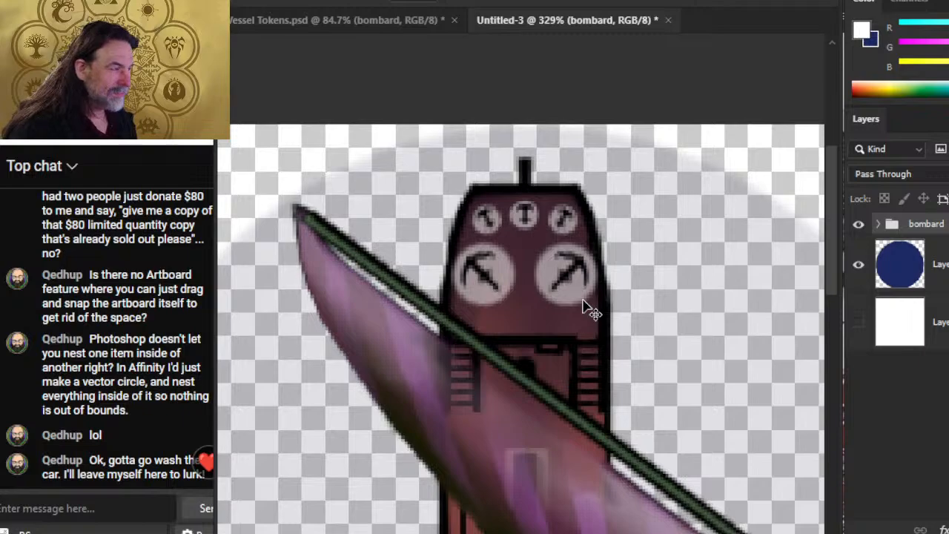
# Examine the bombard's edges against the white backdrop layer, hiding that layer again when done
pyautogui.click(858, 324)
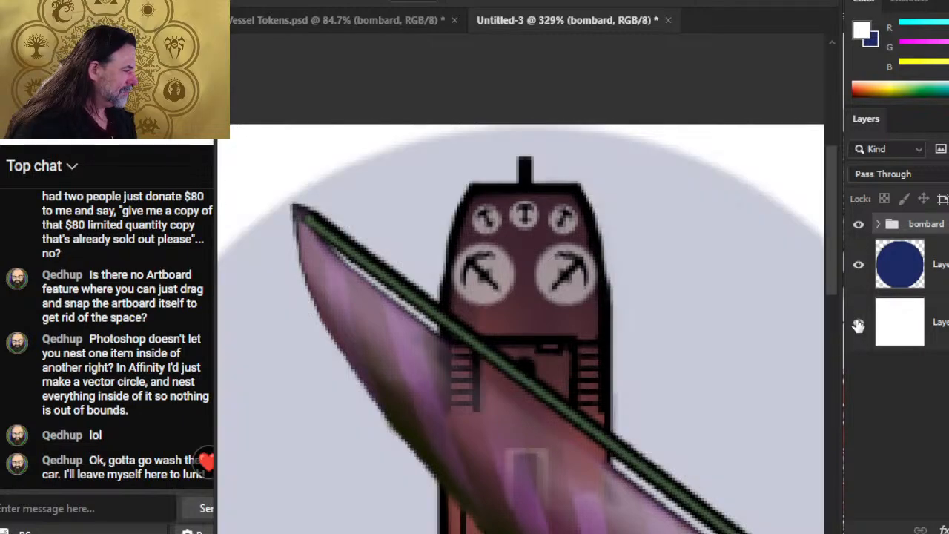
pyautogui.scroll(-8, 587, 417)
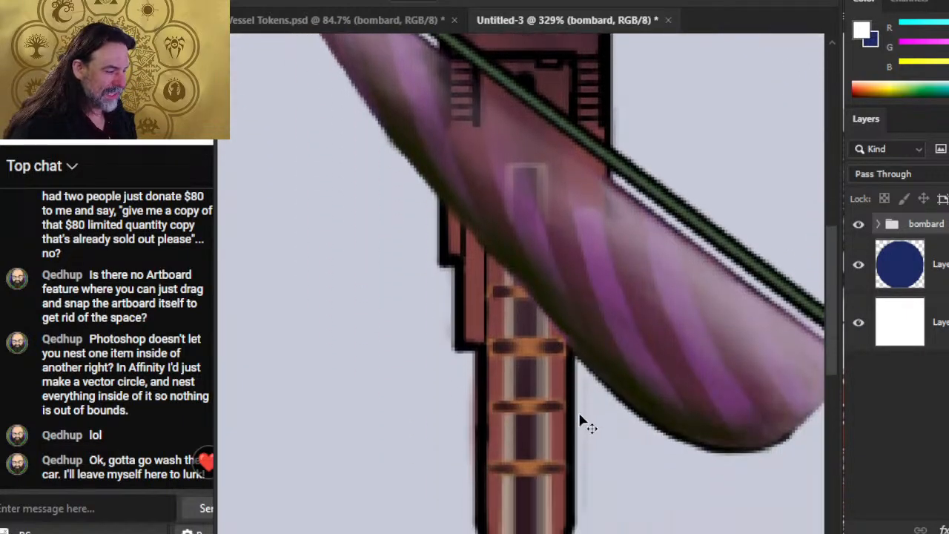
pyautogui.scroll(-6, 608, 422)
pyautogui.scroll(3, 627, 437)
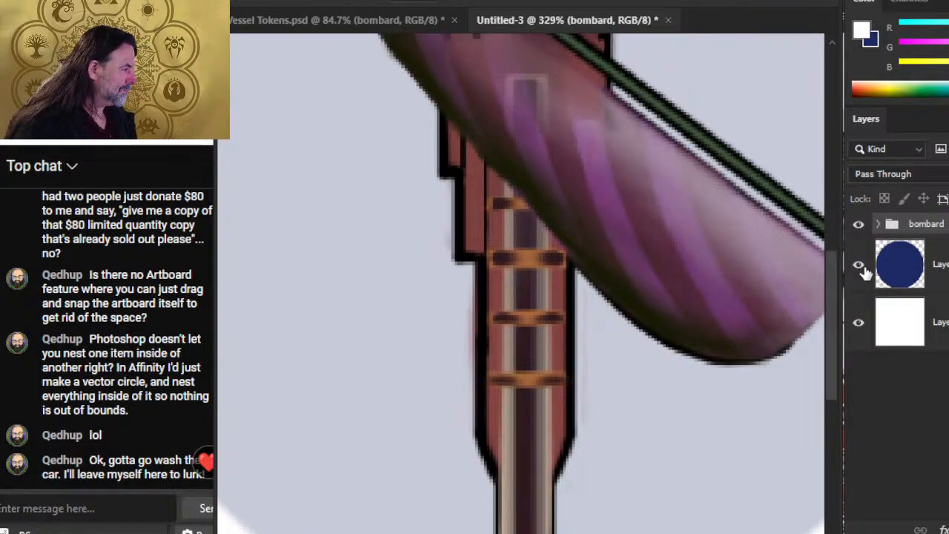
pyautogui.click(859, 323)
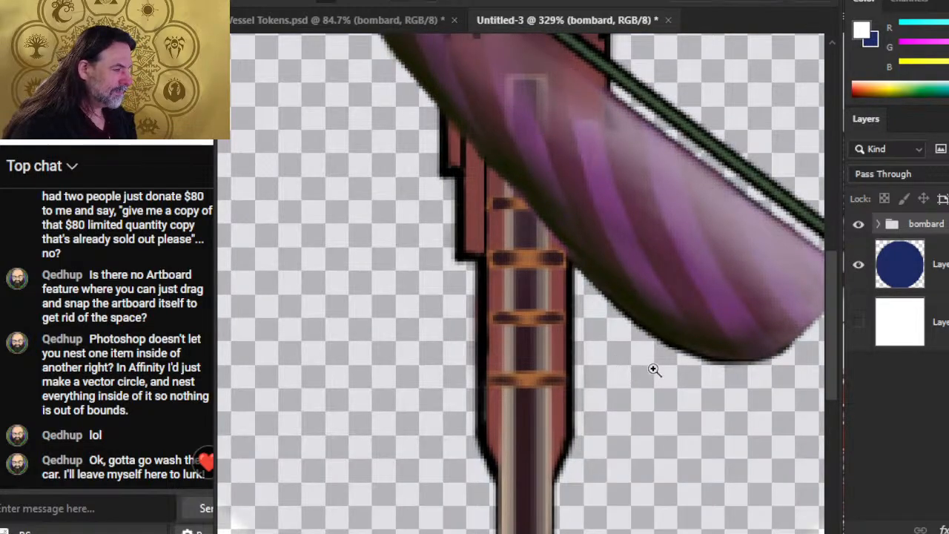
# Save a PNG copy of Untitled-3 on the computer as Bombard 3 x 3 with the smallest file size
pyautogui.hotkey('ctrl', '1')
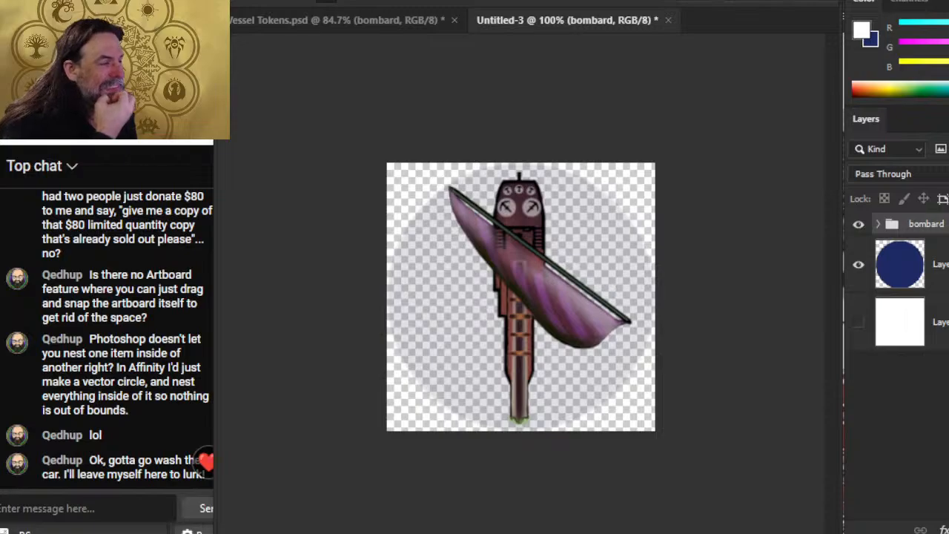
pyautogui.click(251, 2)
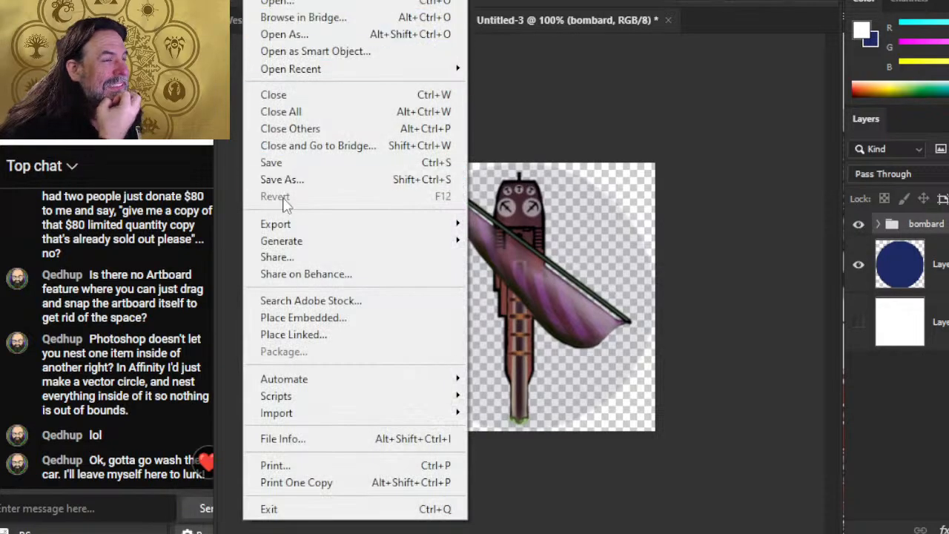
pyautogui.click(295, 179)
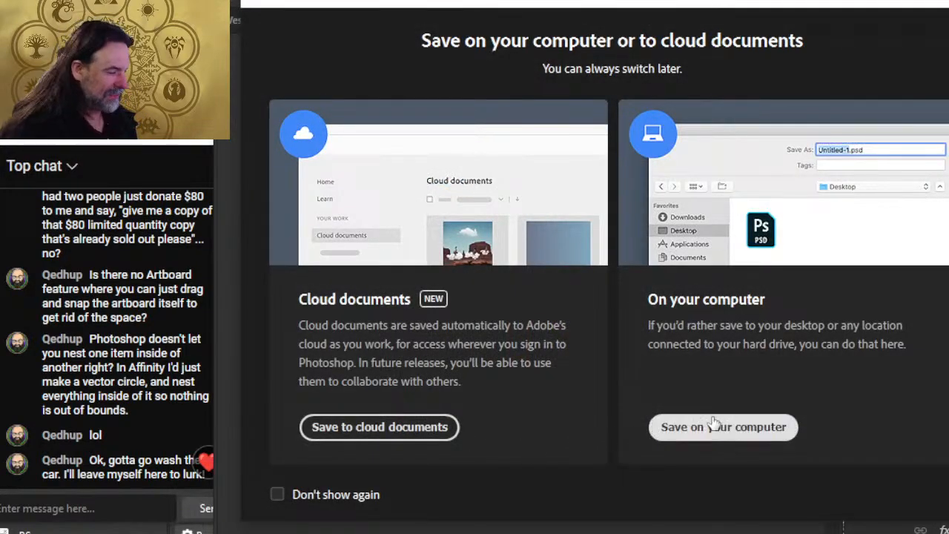
pyautogui.click(688, 426)
pyautogui.click(426, 372)
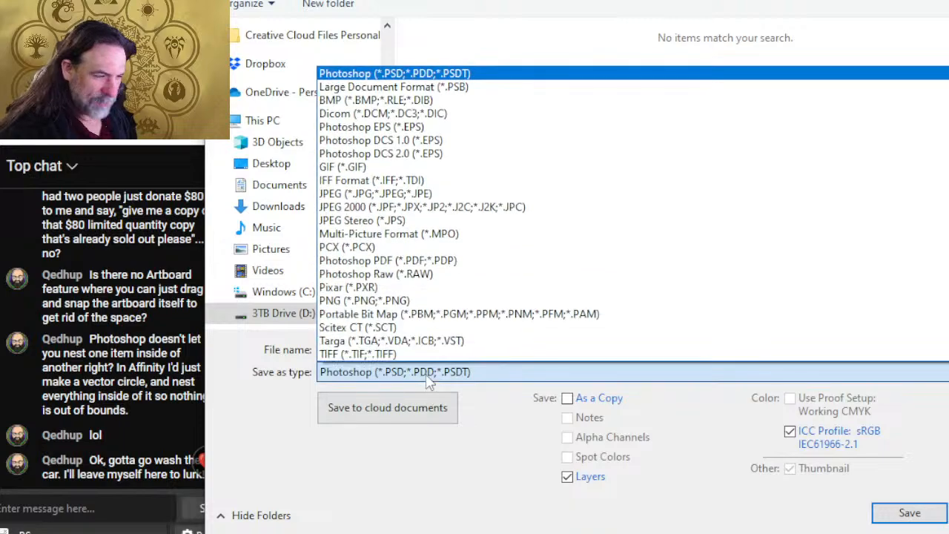
pyautogui.click(385, 301)
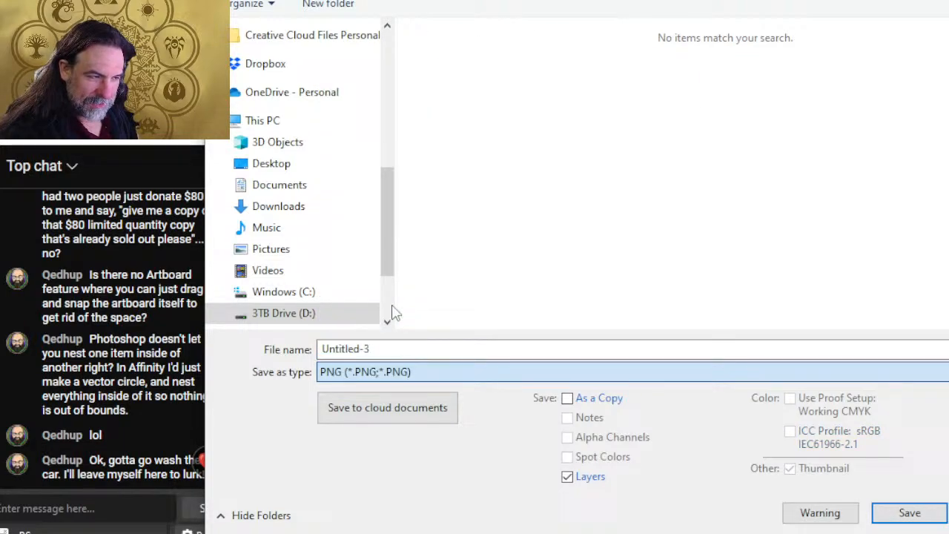
pyautogui.click(419, 349)
pyautogui.write('Bombard 3 x 3')
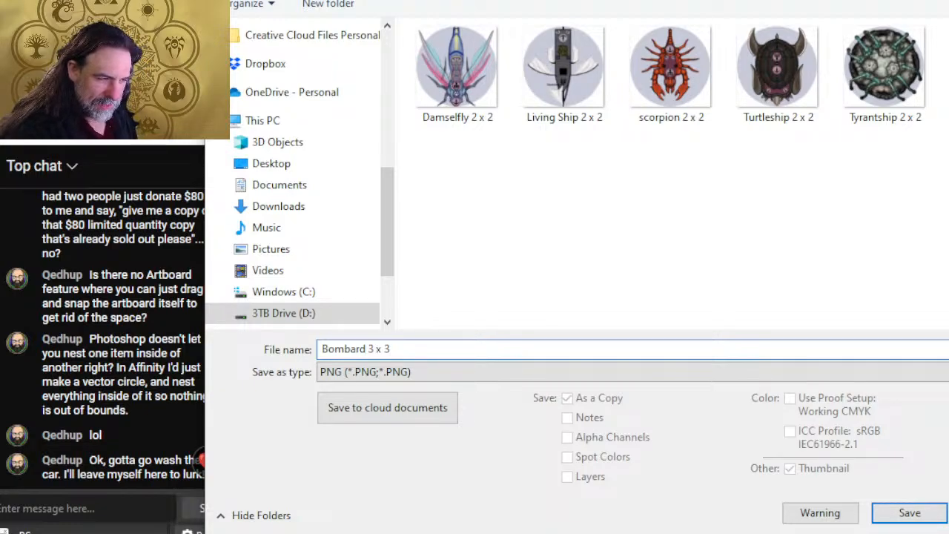
pyautogui.press('Return')
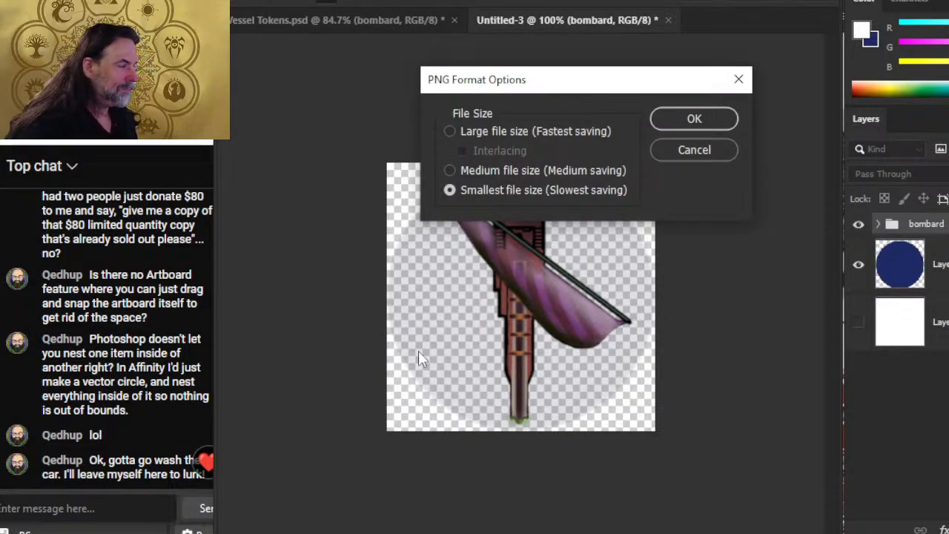
pyautogui.press('Return')
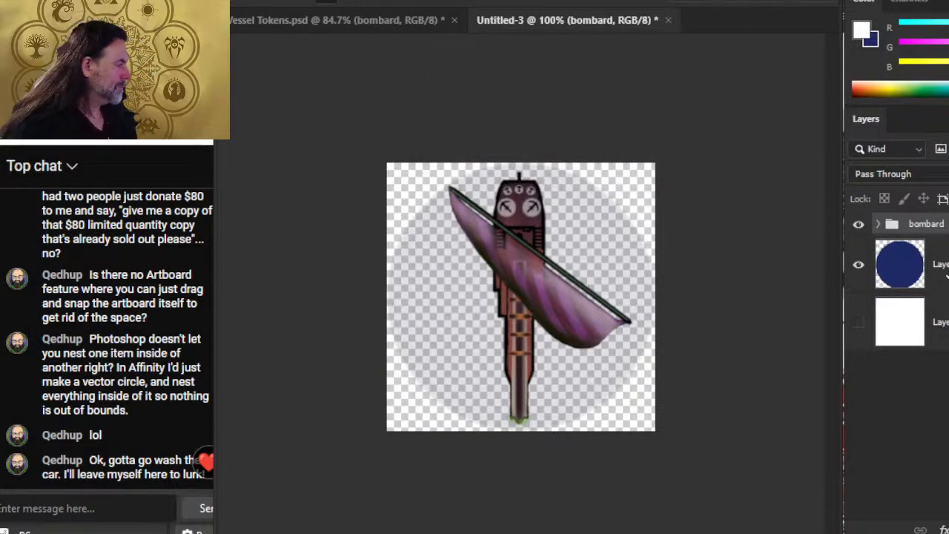
# Delete the bombard group from Untitled-3 and check the vessel reference sheet in the browser for the next 3 x 3 ship
pyautogui.press('Delete')
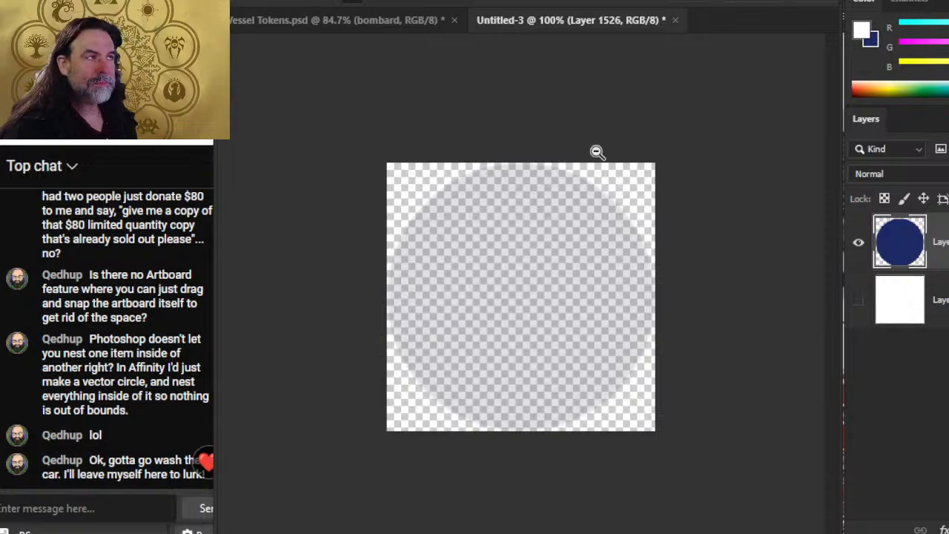
pyautogui.hotkey('alt', 'Tab')
pyautogui.hotkey('alt', 'Tab')
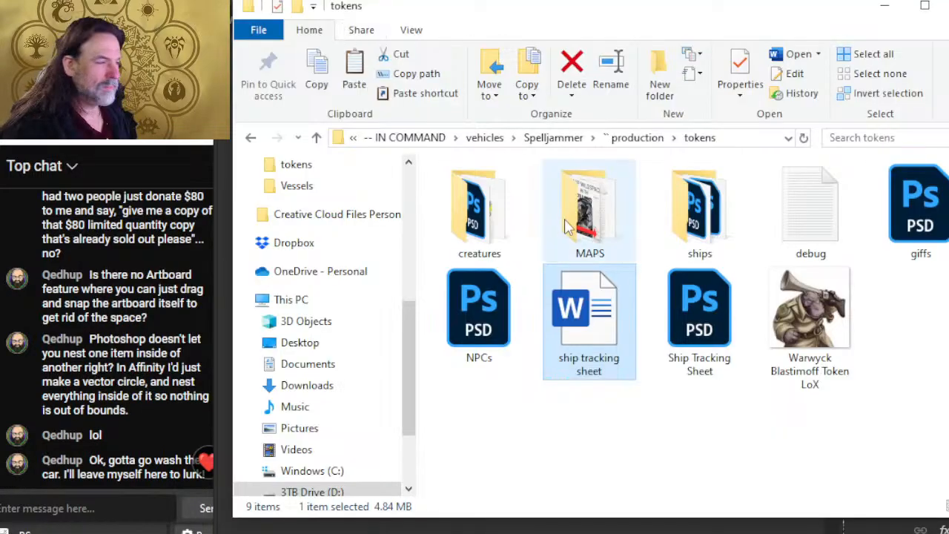
pyautogui.hotkey('alt', 'Tab')
pyautogui.hotkey('alt', 'Tab')
pyautogui.hotkey('alt', 'Tab')
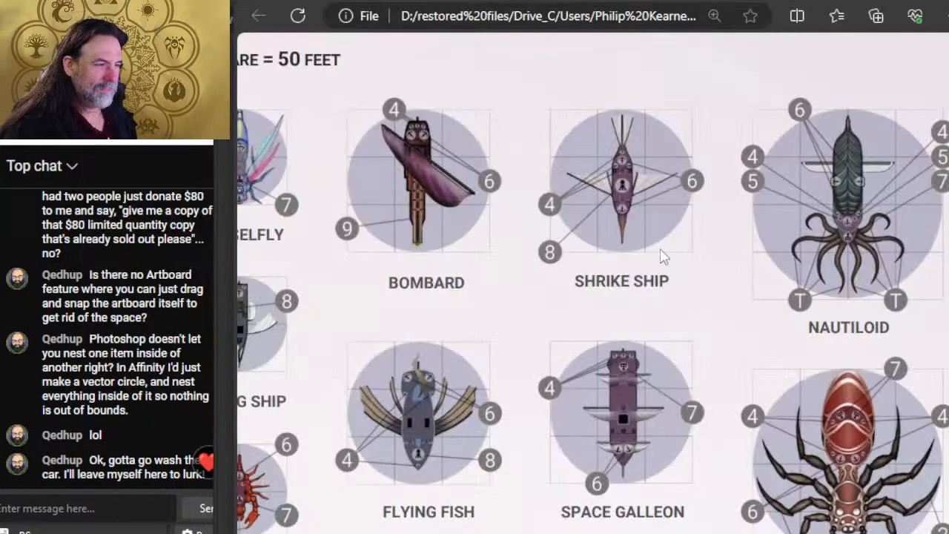
pyautogui.scroll(-5, 570, 356)
pyautogui.hotkey('alt', 'Tab')
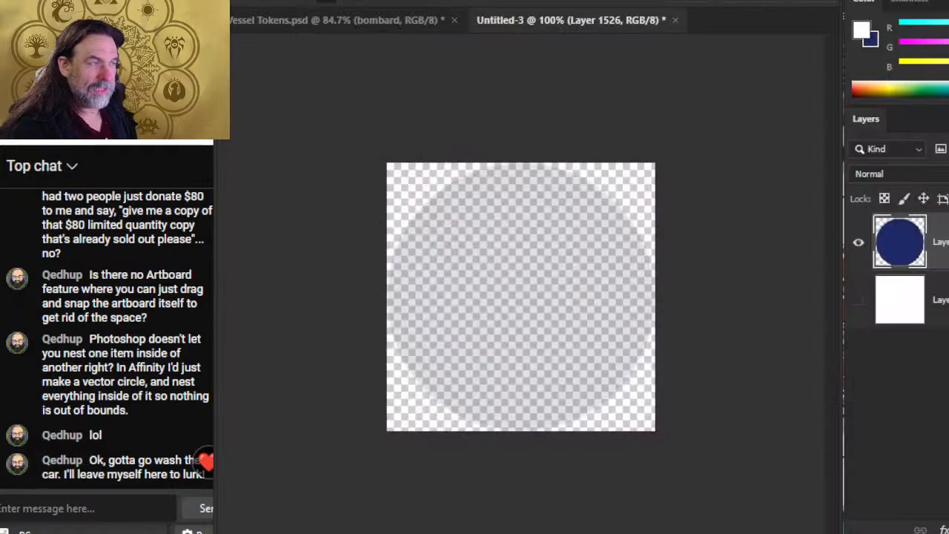
# In Vessel Tokens.psd, hide the bombard group and make the flyihg fish group visible and selected
pyautogui.click(347, 20)
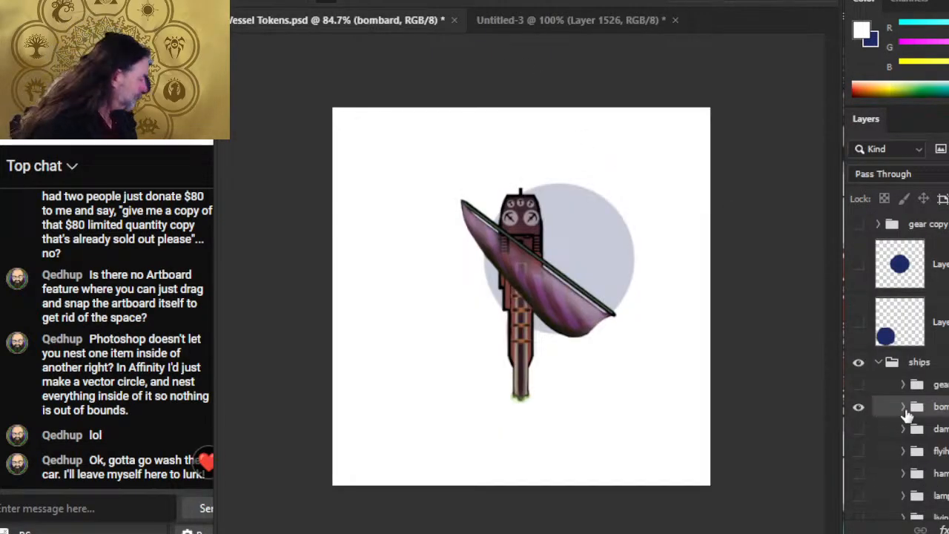
pyautogui.scroll(-2, 890, 333)
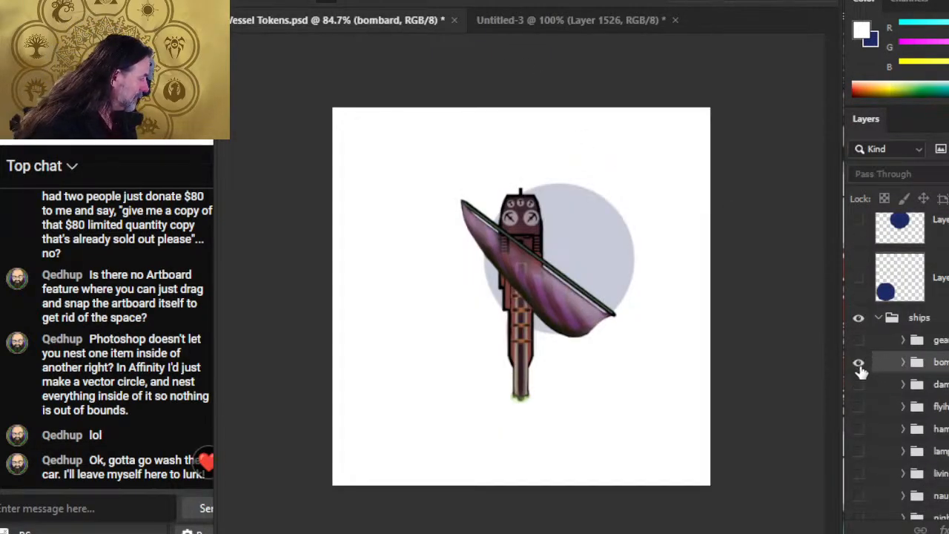
pyautogui.click(857, 364)
pyautogui.scroll(-2, 917, 335)
pyautogui.scroll(-2, 917, 335)
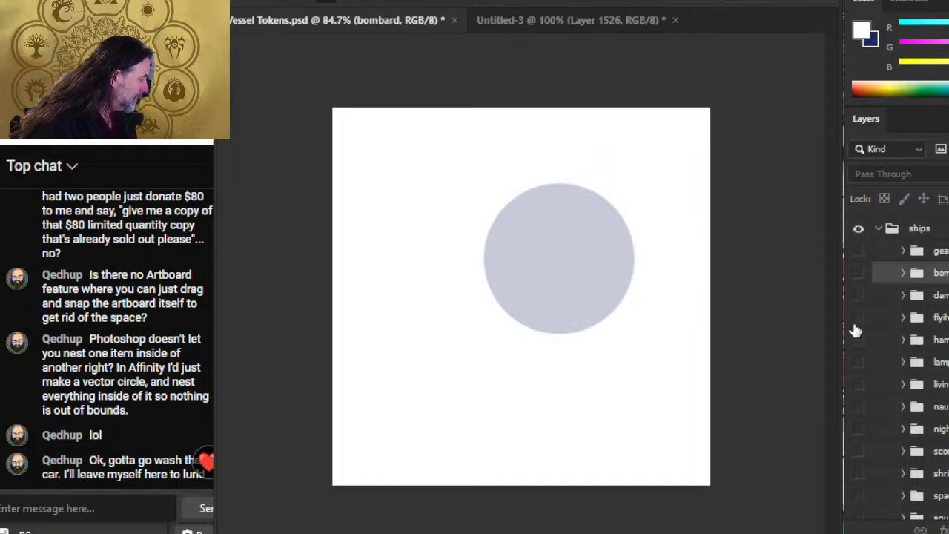
pyautogui.click(857, 318)
pyautogui.click(935, 317)
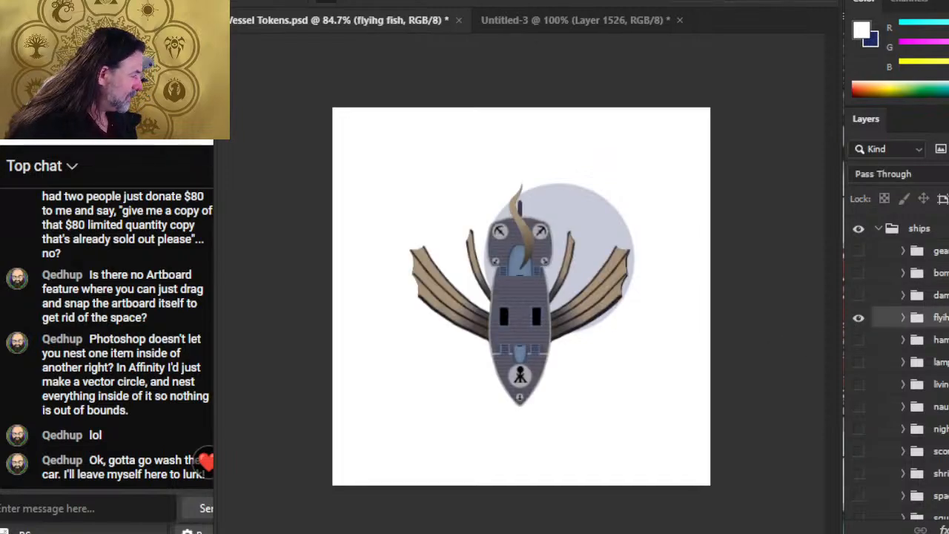
# Duplicate the flyihg fish group into Untitled-3 and switch to that document
pyautogui.click(472, 122)
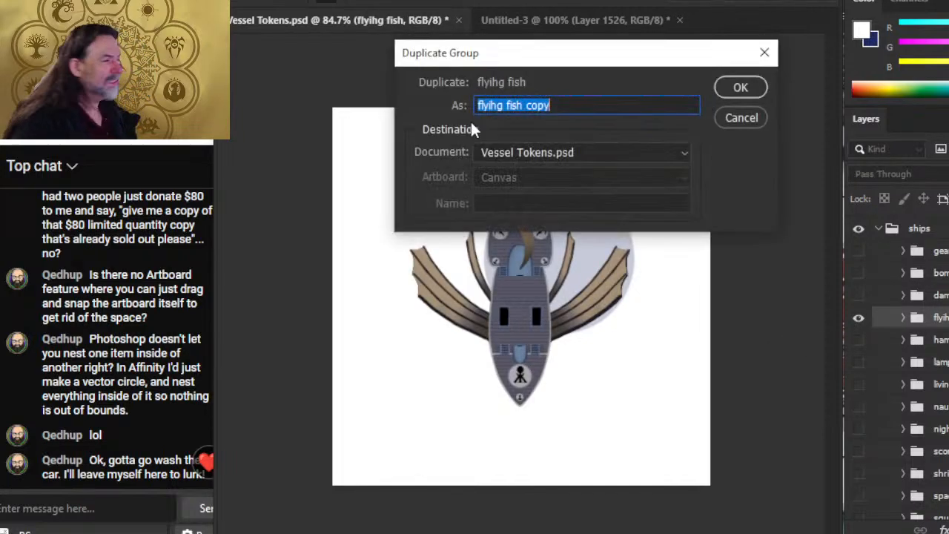
pyautogui.click(592, 156)
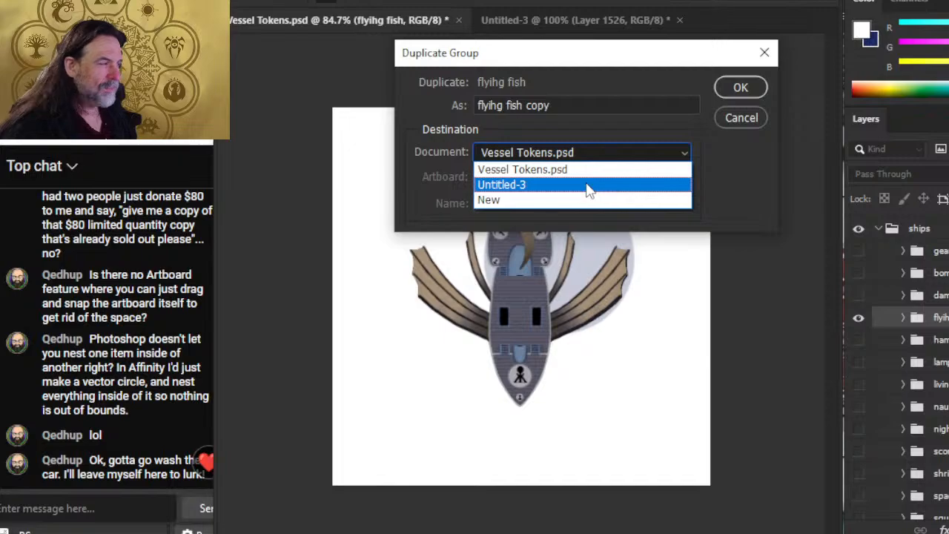
pyautogui.click(588, 190)
pyautogui.click(723, 83)
pyautogui.click(576, 24)
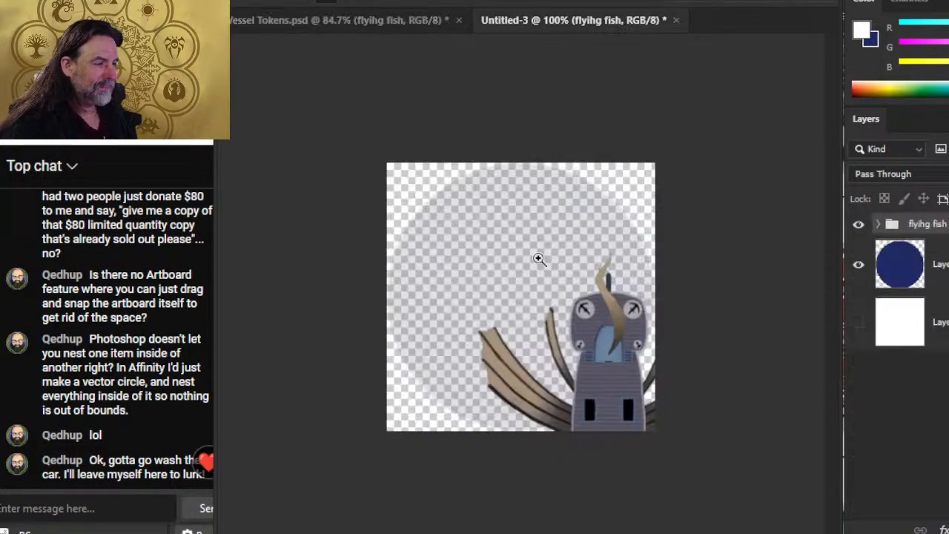
# Move the flying fish group onto the pale circle in Untitled-3 and nudge it slightly to the right
pyautogui.press('v')
pyautogui.moveTo(617, 378); pyautogui.dragTo(540, 292)
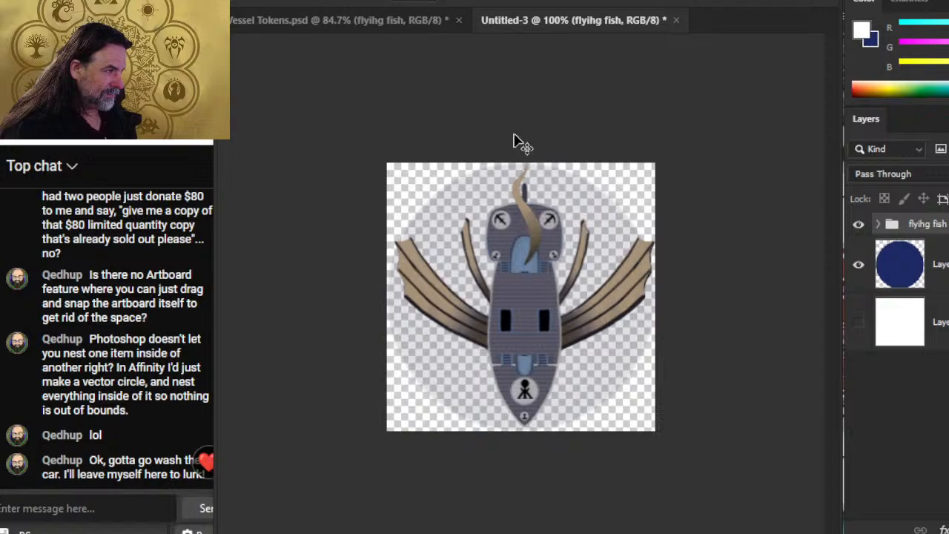
pyautogui.scroll(5, 522, 143)
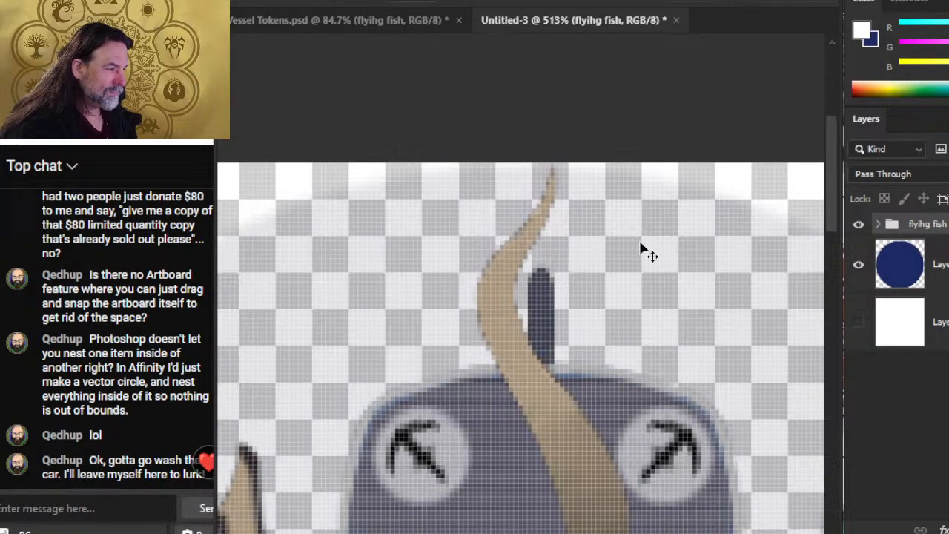
pyautogui.press('Right')
pyautogui.press('Right')
pyautogui.press('Right')
pyautogui.press('Left')
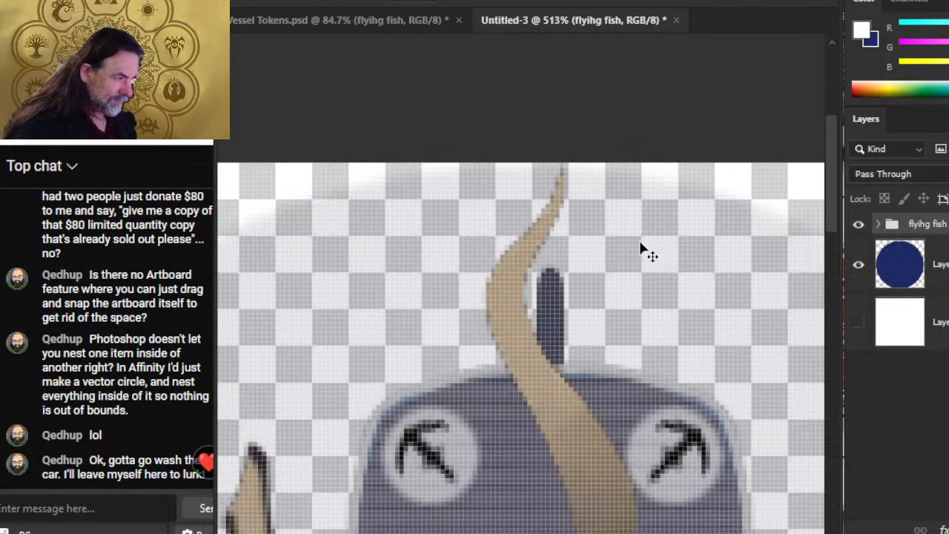
# Nudge the flying fish group slightly down and in small increments to the left to balance the ship within the circle
pyautogui.scroll(-5, 674, 334)
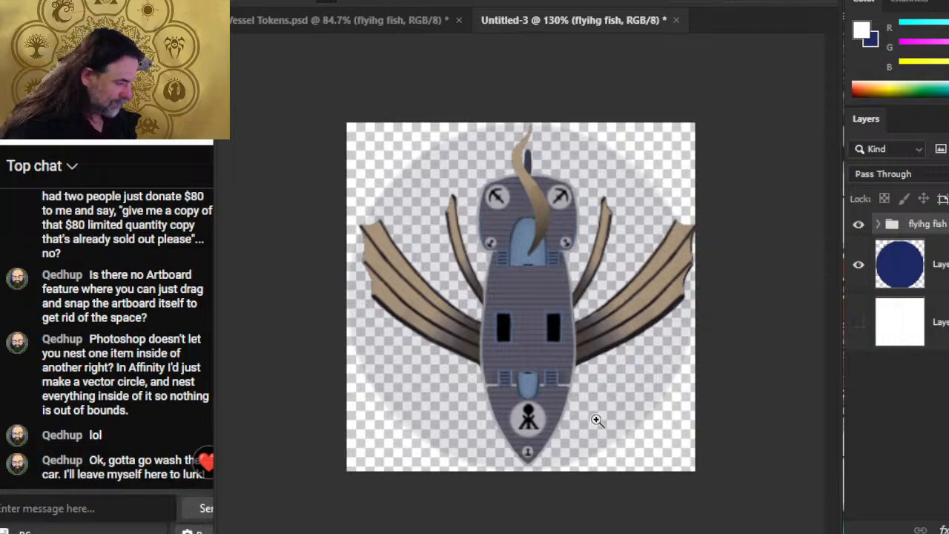
pyautogui.press('v')
pyautogui.press('Down')
pyautogui.press('Down')
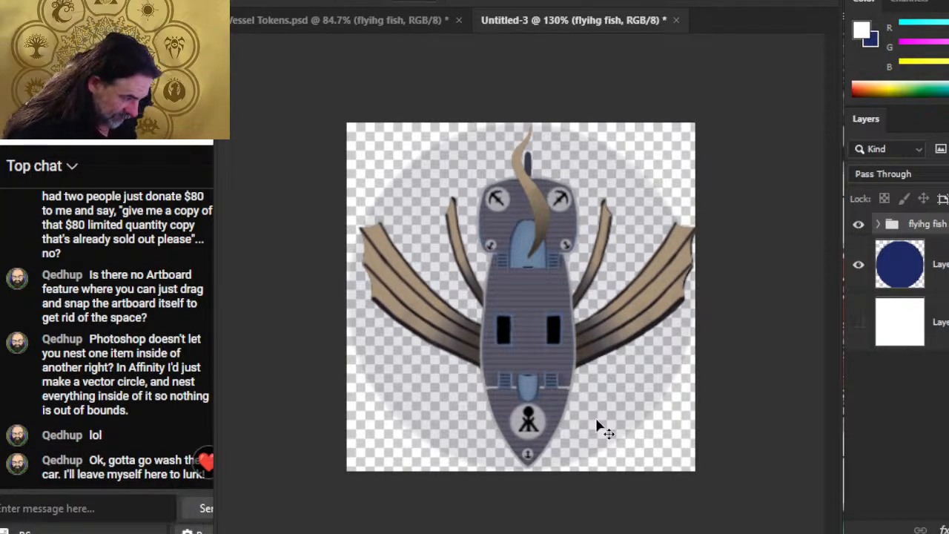
pyautogui.press('Left')
pyautogui.press('Left')
pyautogui.press('Left')
pyautogui.press('Left')
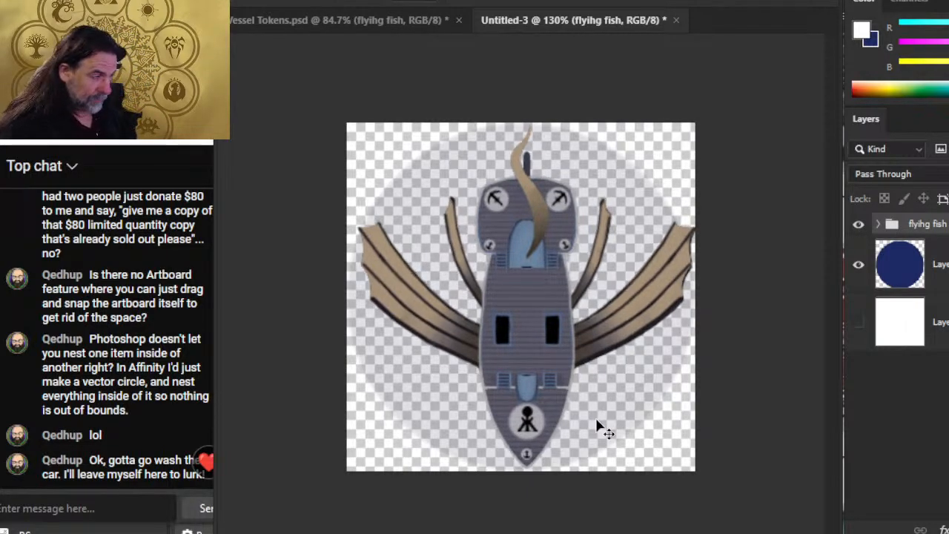
pyautogui.press('Left')
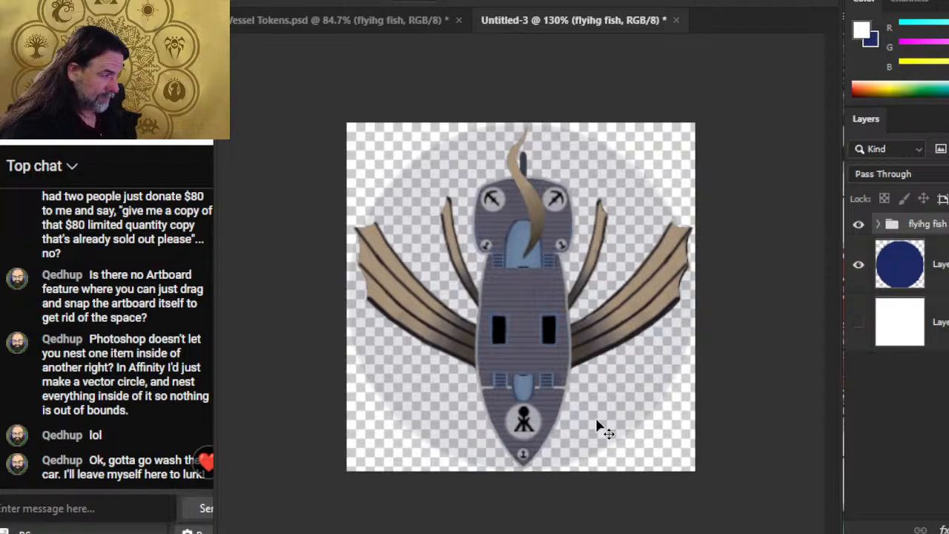
pyautogui.press('Left')
pyautogui.press('Left')
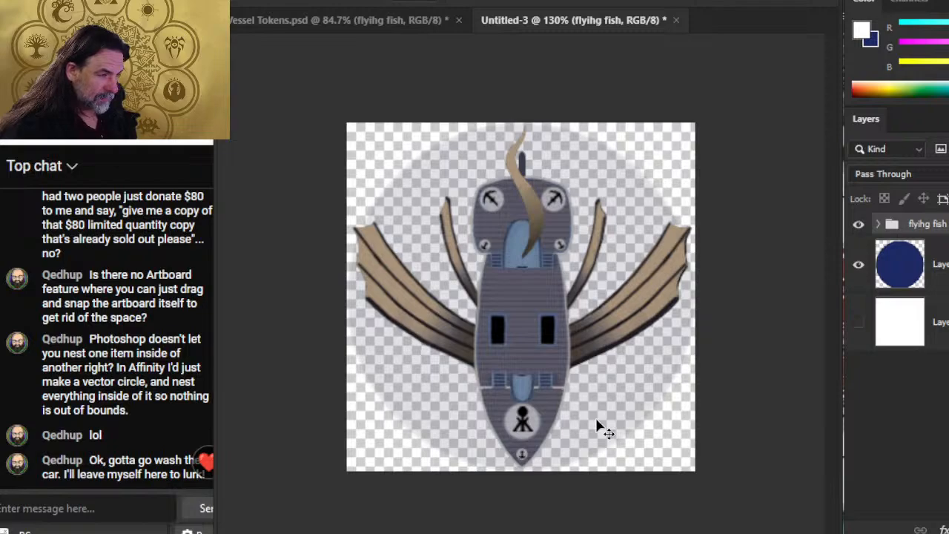
pyautogui.press('Left')
pyautogui.press('Left')
pyautogui.press('Left')
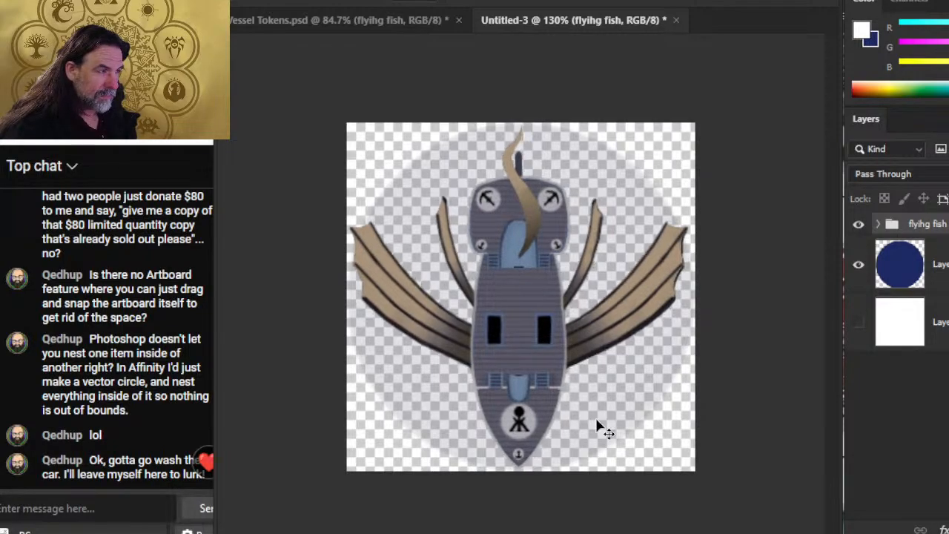
pyautogui.press('Left')
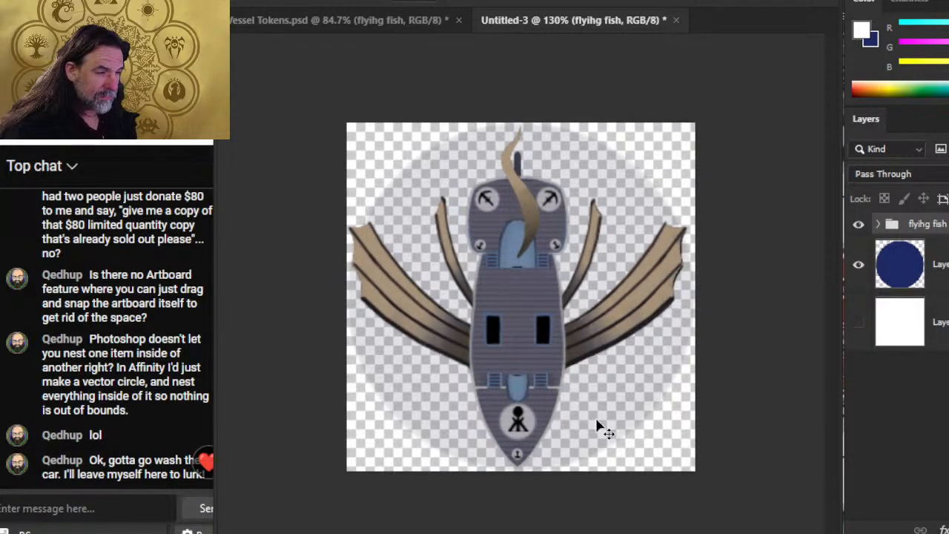
pyautogui.press('Right')
pyautogui.press('Right')
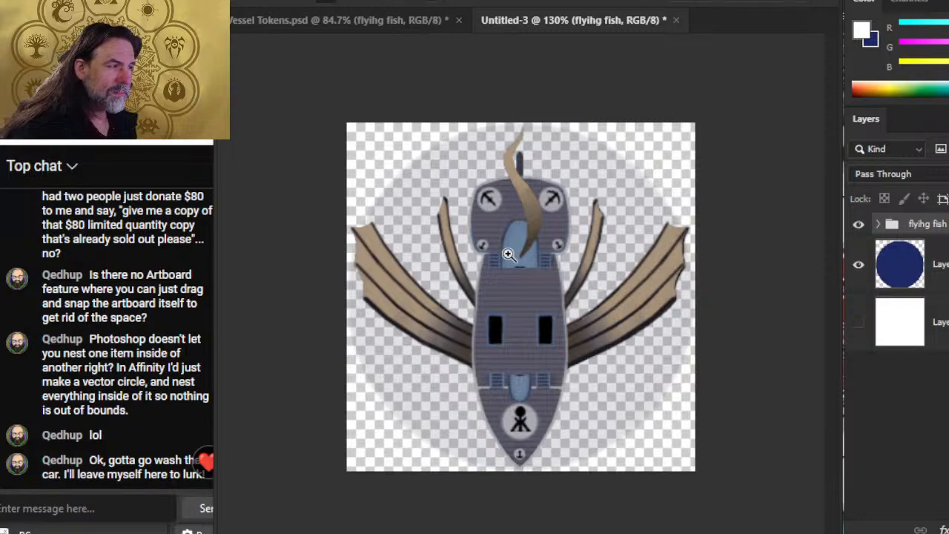
pyautogui.moveTo(505, 160); pyautogui.dragTo(564, 175)
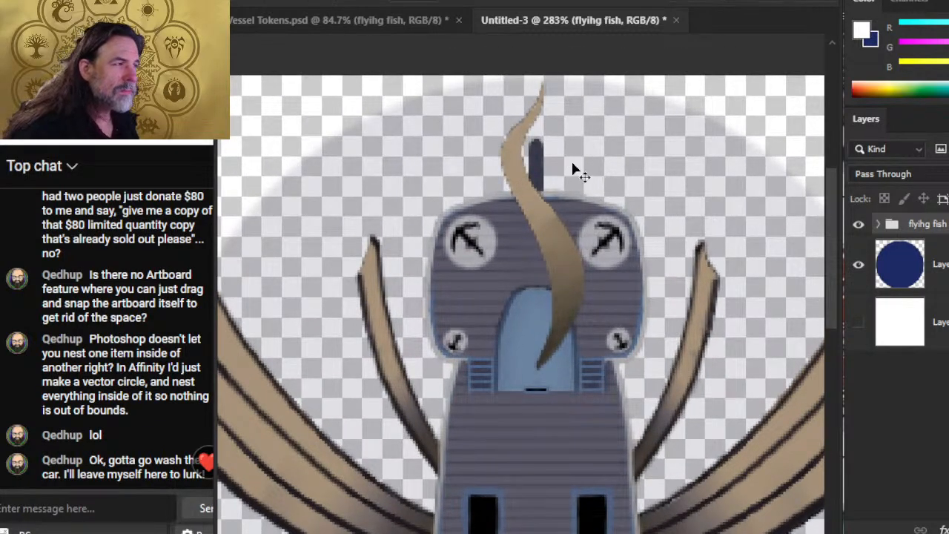
pyautogui.press('Left')
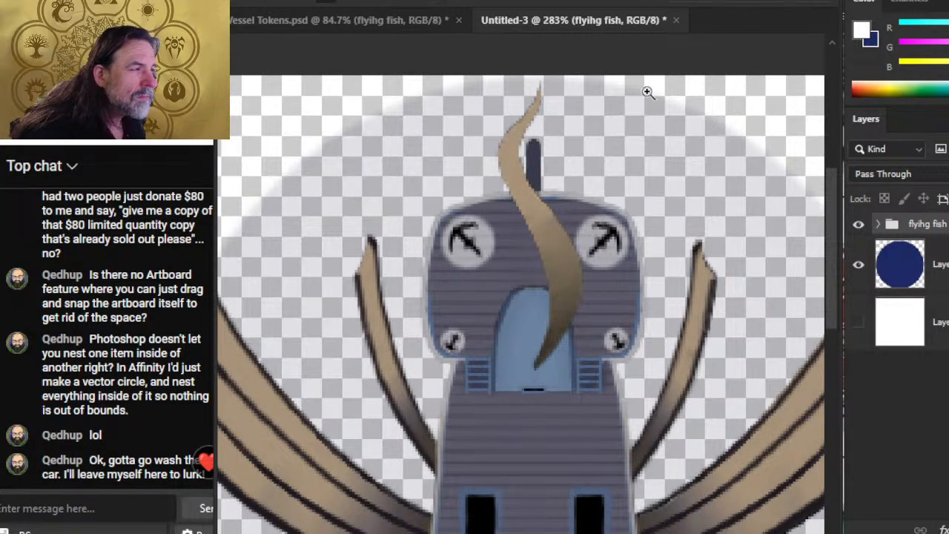
pyautogui.moveTo(624, 347); pyautogui.dragTo(545, 337)
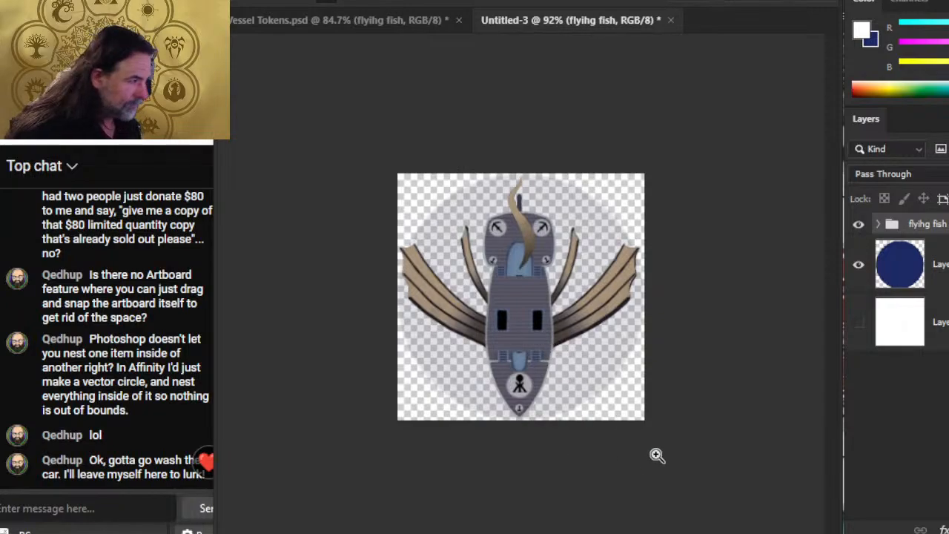
# Show the white background layer, nudge the flying fish slightly right to centre it on the circle, and hide the background again
pyautogui.click(859, 322)
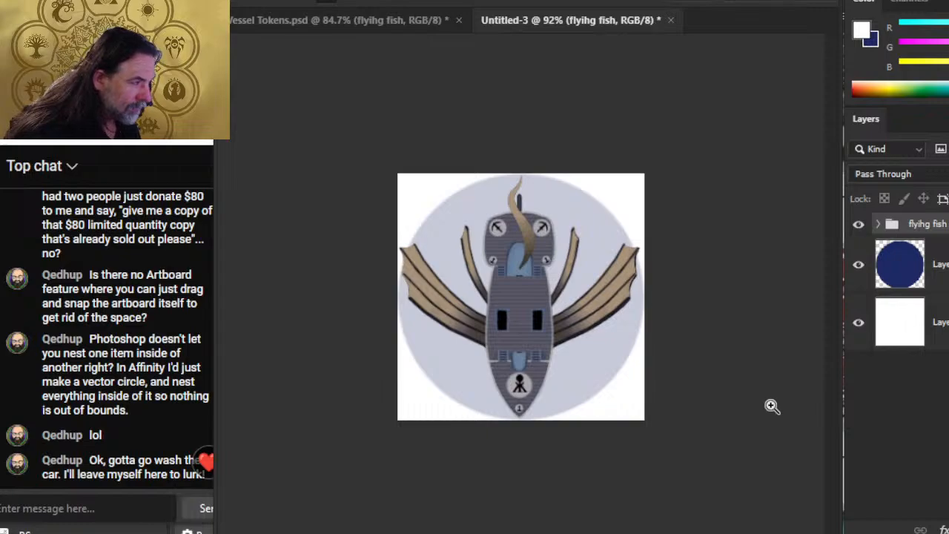
pyautogui.press('v')
pyautogui.press('Right')
pyautogui.press('Right')
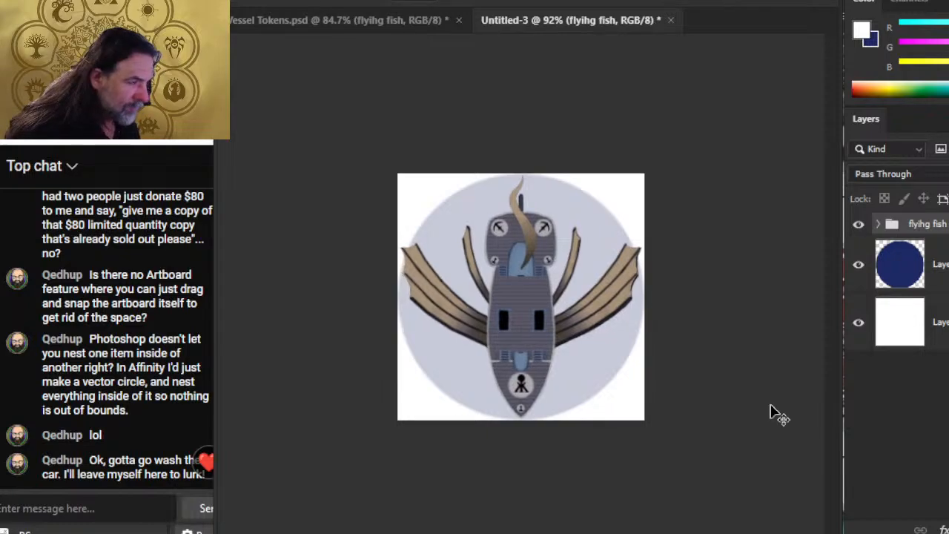
pyautogui.press('Right')
pyautogui.press('Right')
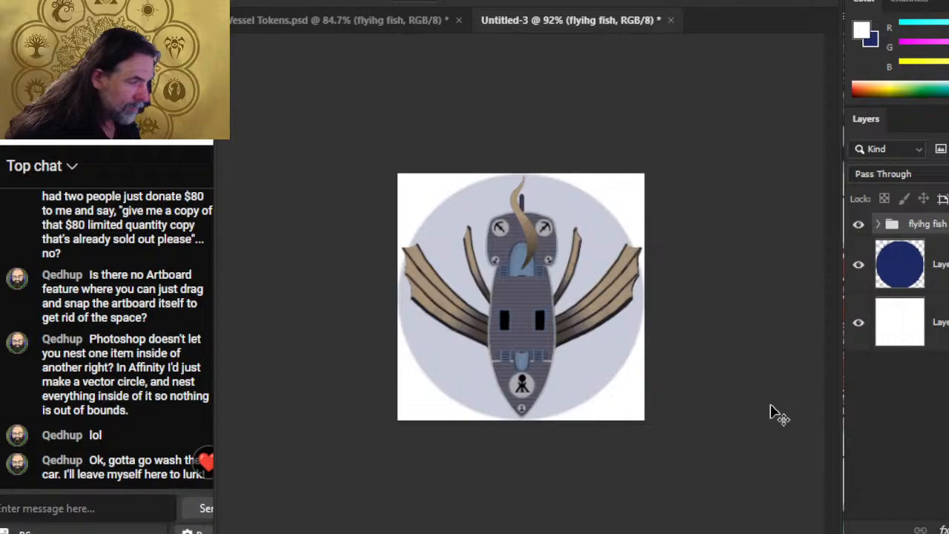
pyautogui.press('Left')
pyautogui.press('Left')
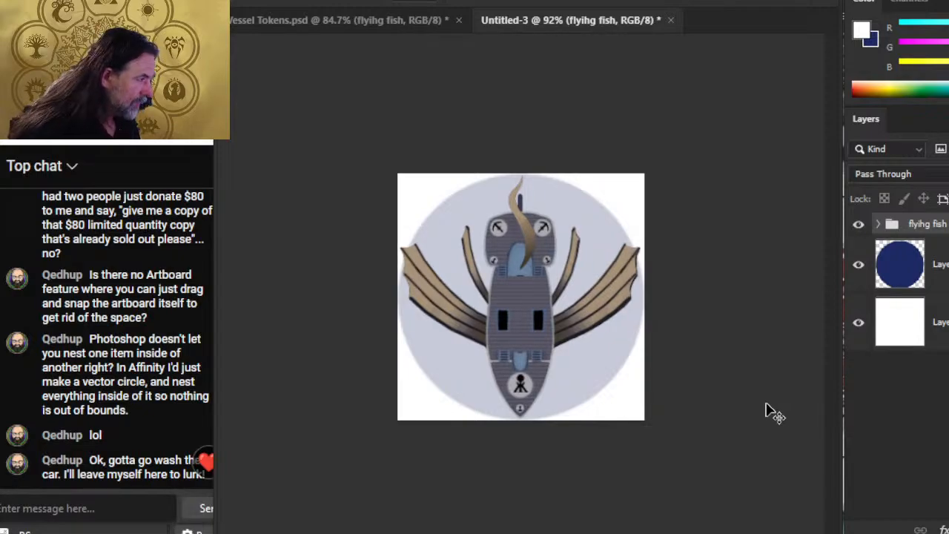
pyautogui.click(859, 323)
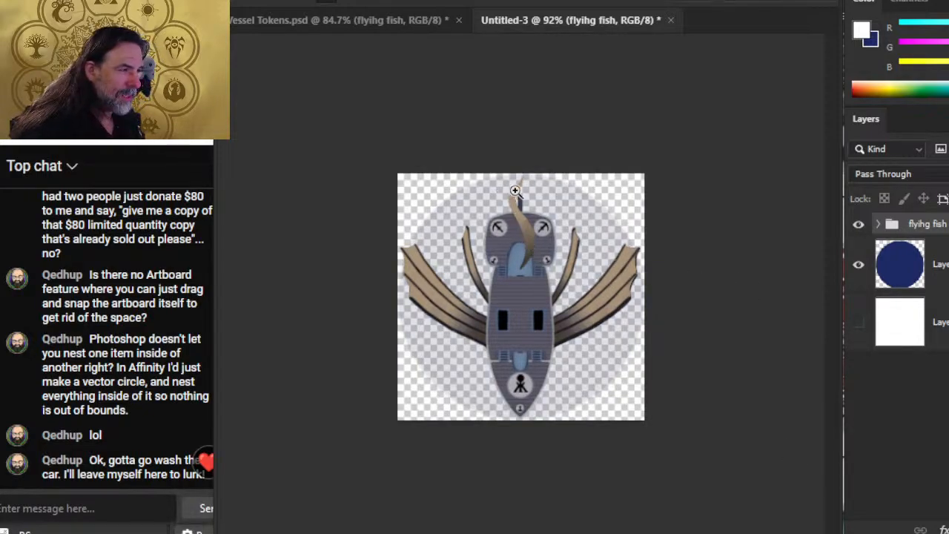
pyautogui.moveTo(516, 191); pyautogui.dragTo(534, 225)
pyautogui.moveTo(545, 384); pyautogui.dragTo(534, 447)
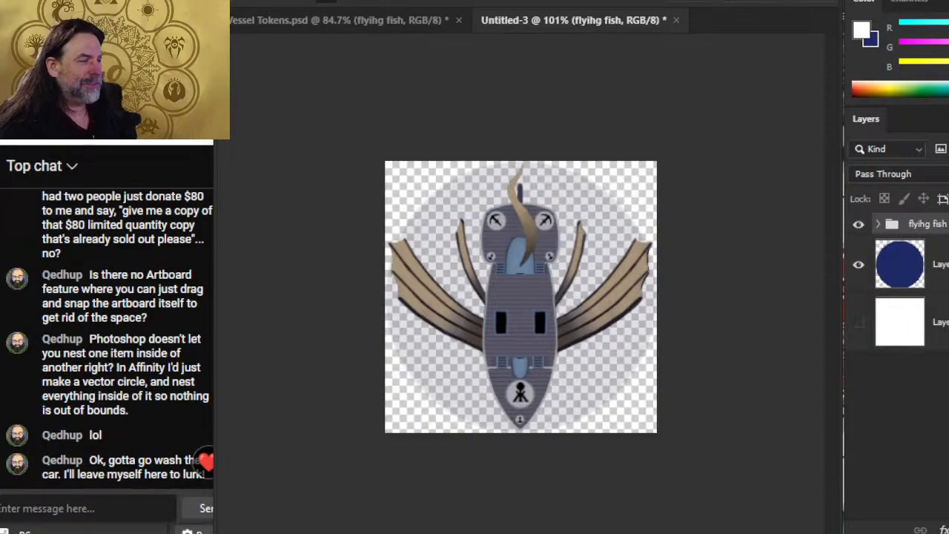
# Save a PNG copy of Untitled-3 on the computer as Flying Fish 3 x 3 with the smallest file size
pyautogui.hotkey('alt', 'f')
pyautogui.click(357, 189)
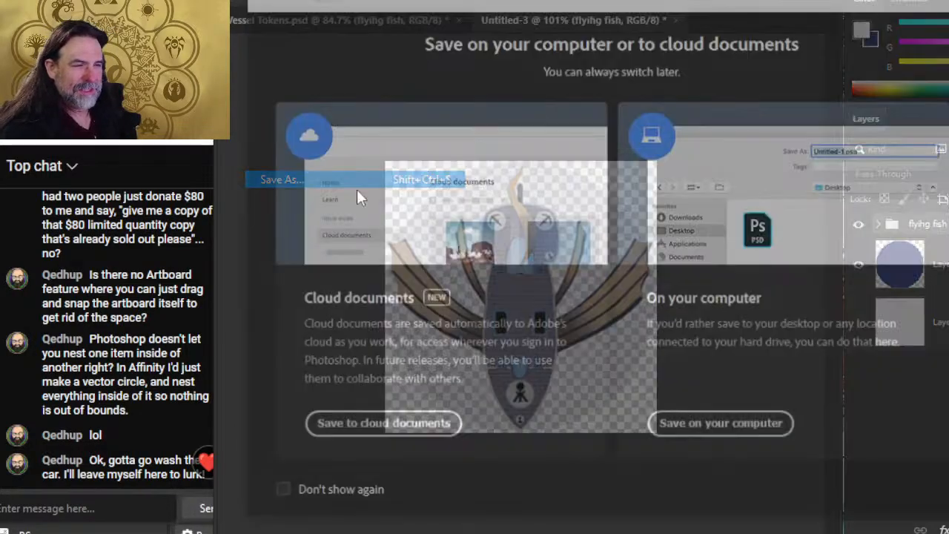
pyautogui.click(720, 422)
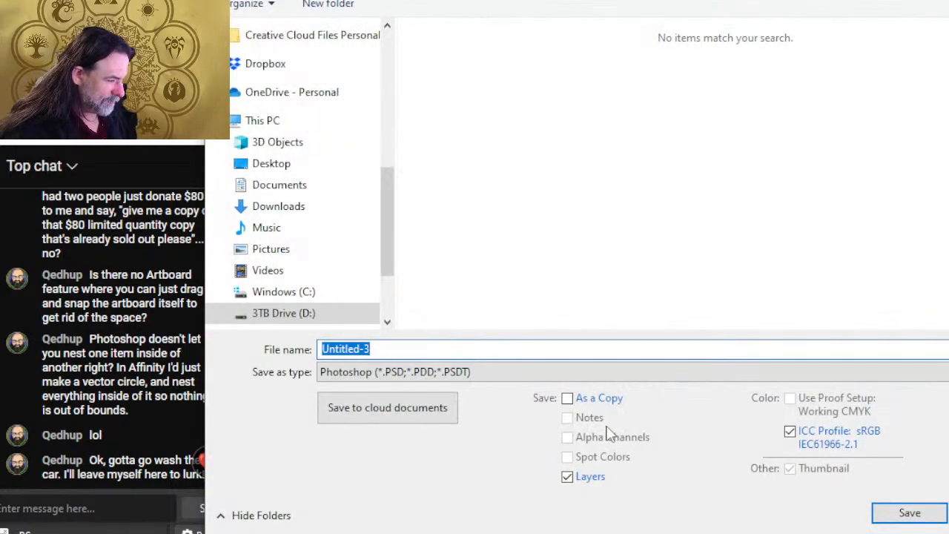
pyautogui.click(419, 372)
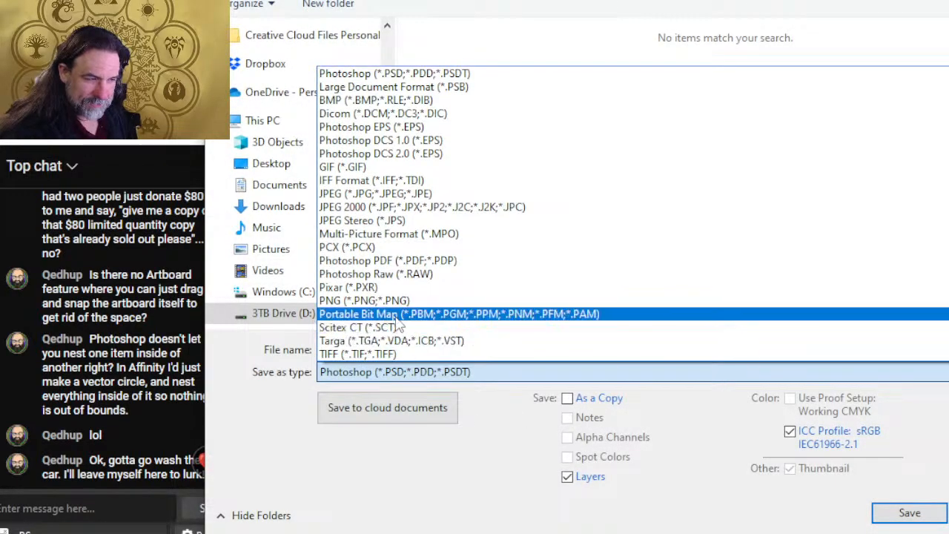
pyautogui.click(370, 300)
pyautogui.click(436, 349)
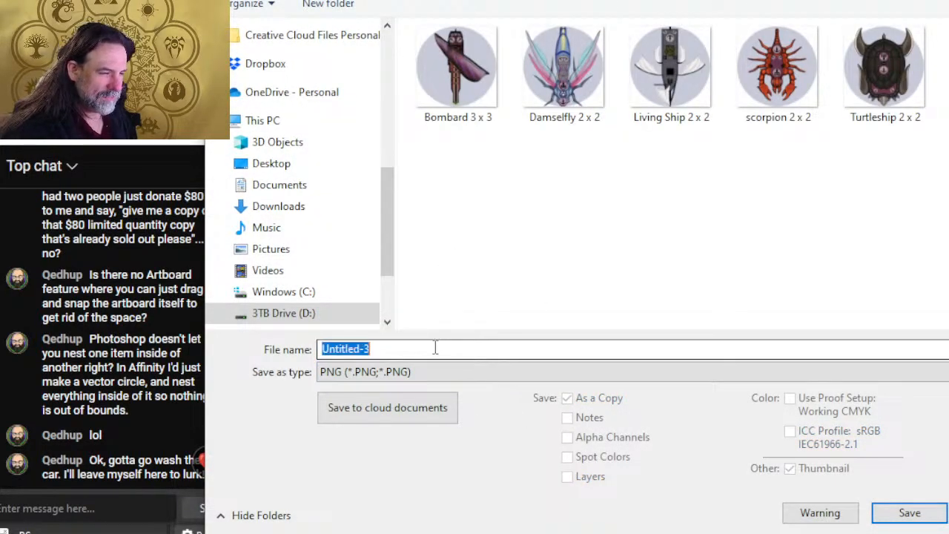
pyautogui.write('Flying Fi')
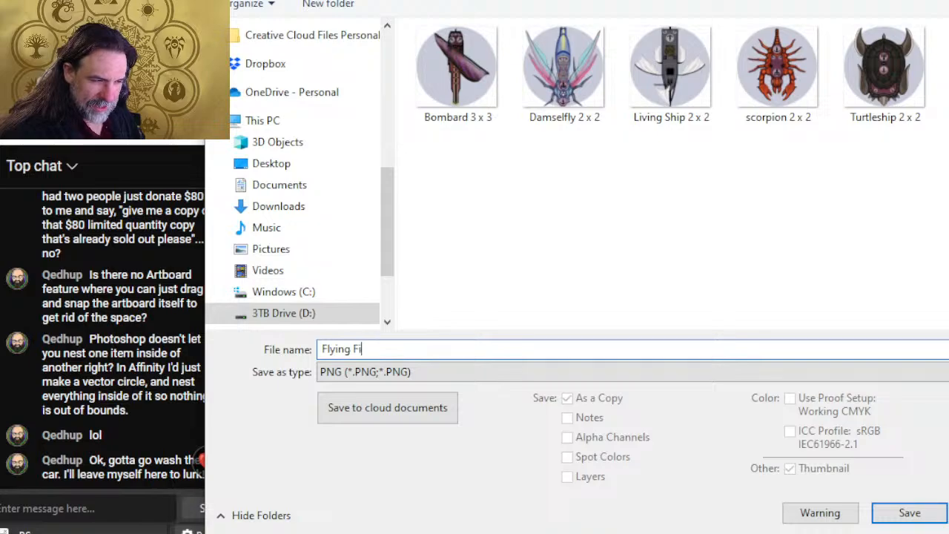
pyautogui.write('sh 3 x 3')
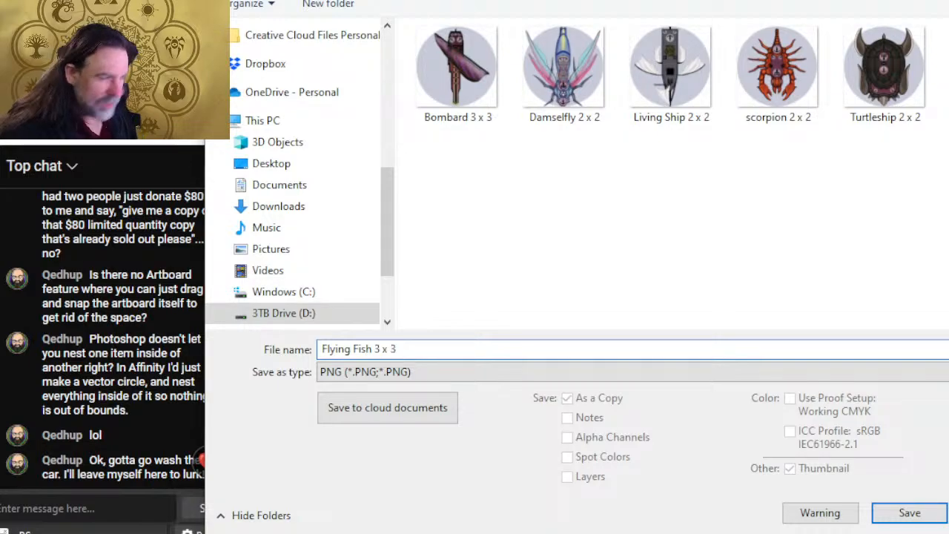
pyautogui.press('Return')
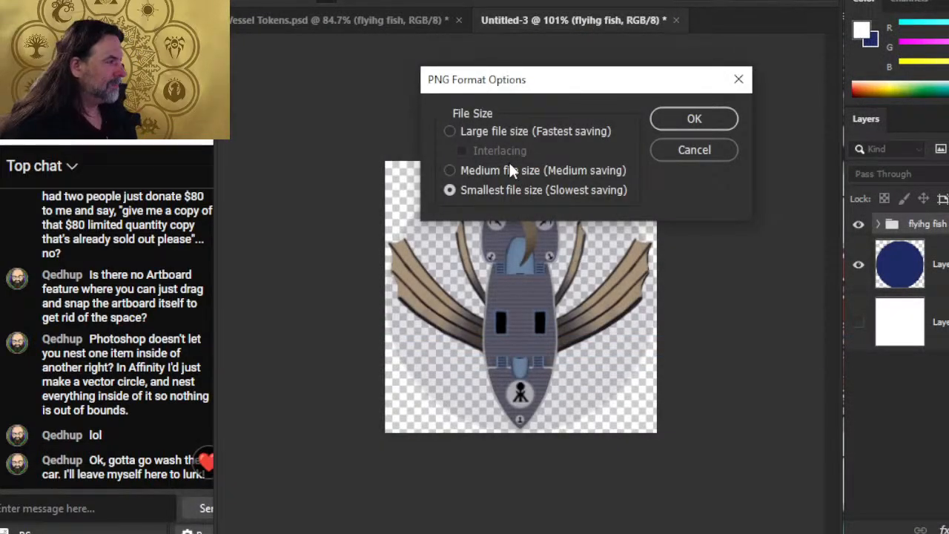
pyautogui.click(711, 120)
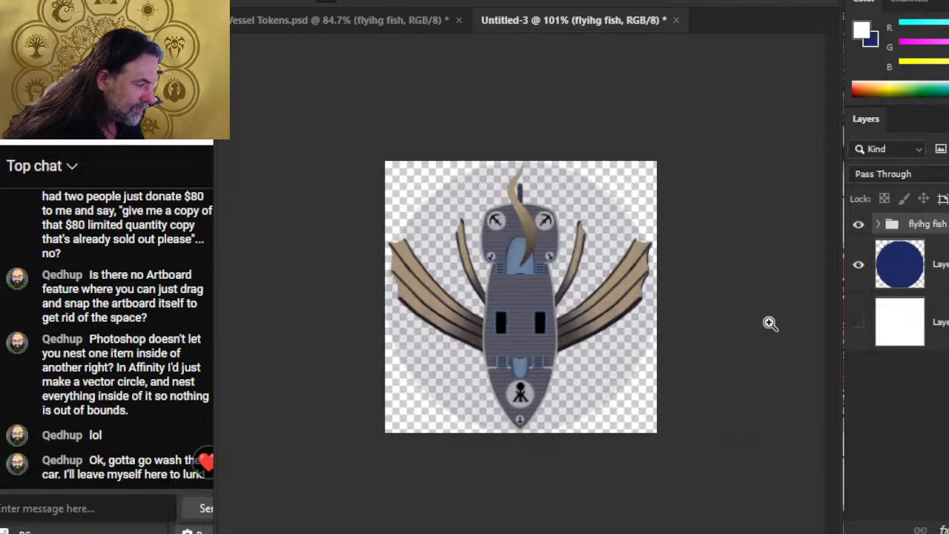
# Delete the flying fish group from Untitled-3, check the browser's vessel reference sheet for the remaining 3 x 3 ships, and return to Photoshop
pyautogui.press('Delete')
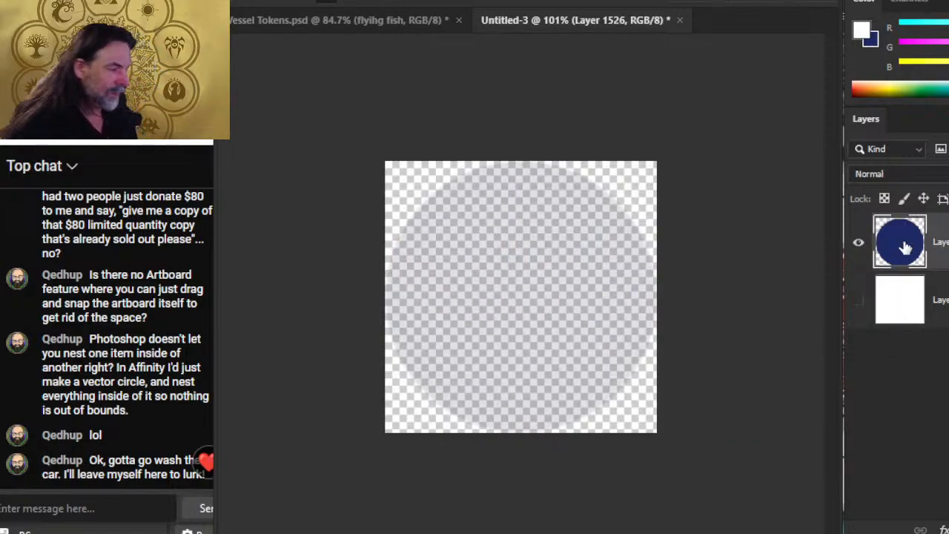
pyautogui.hotkey('alt', 'Tab')
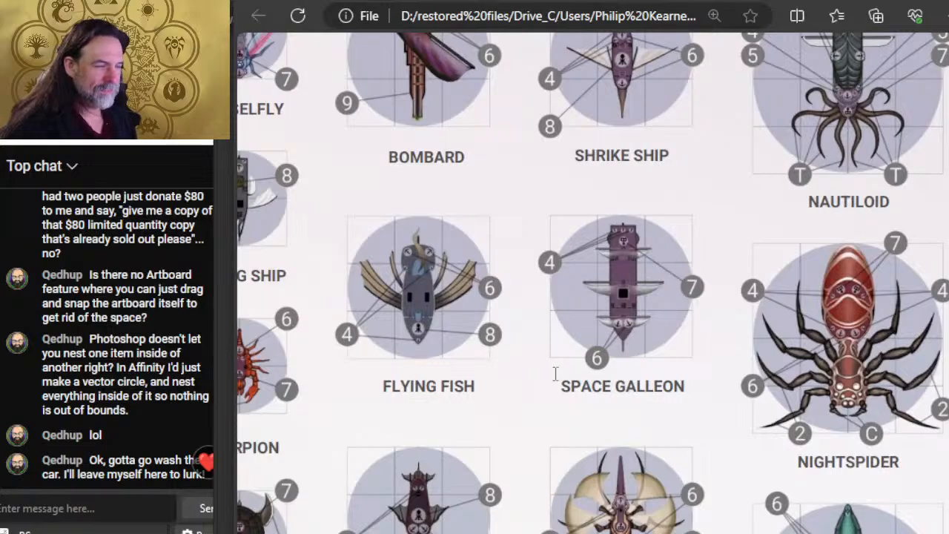
pyautogui.scroll(-10, 477, 416)
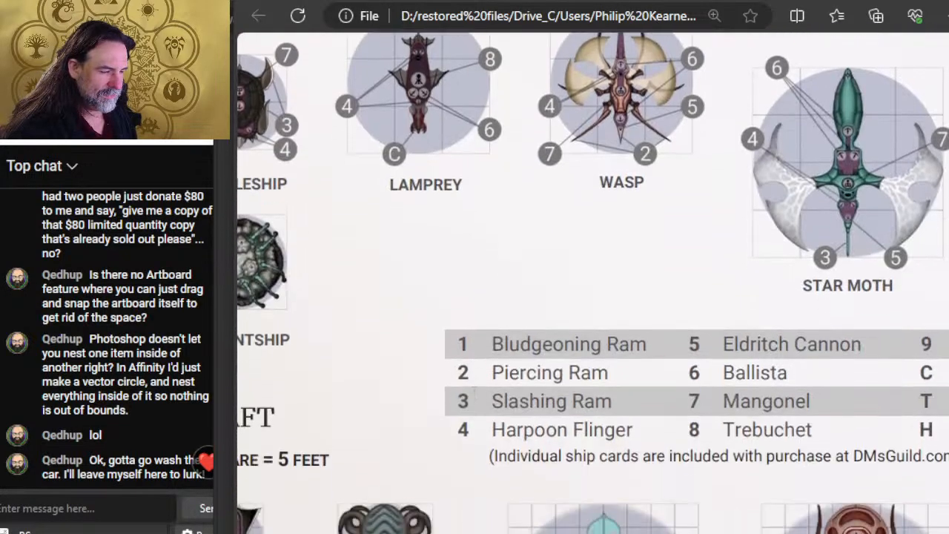
pyautogui.scroll(10, 471, 378)
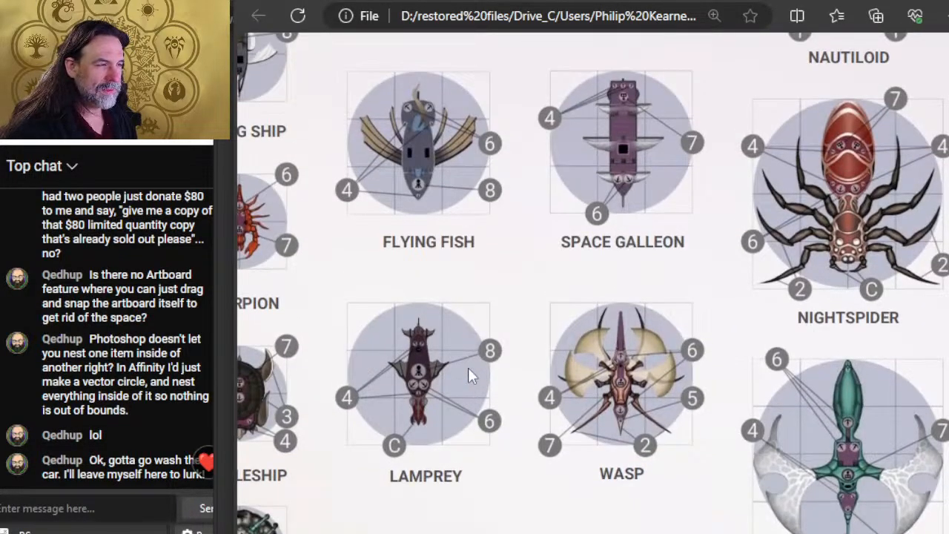
pyautogui.scroll(5, 494, 321)
pyautogui.scroll(-4, 487, 244)
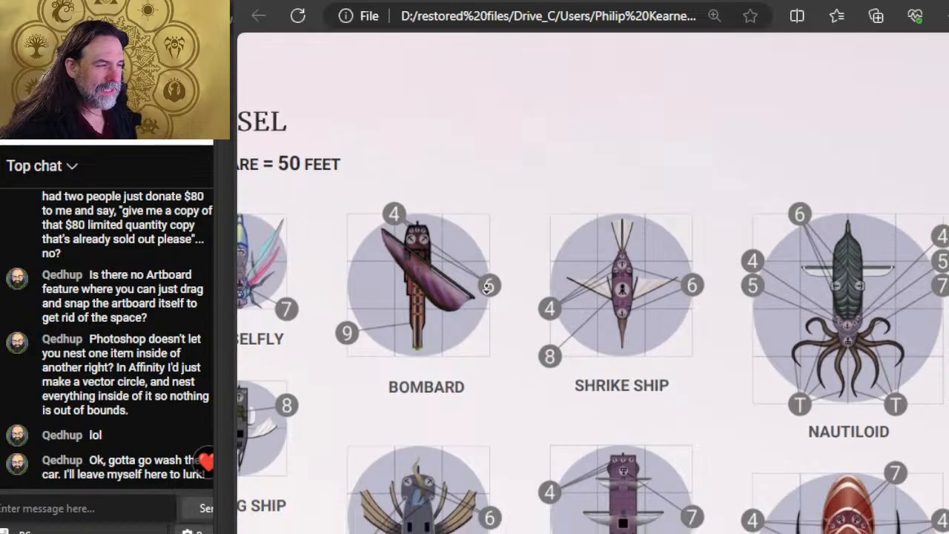
pyautogui.scroll(-5, 482, 316)
pyautogui.scroll(1, 484, 297)
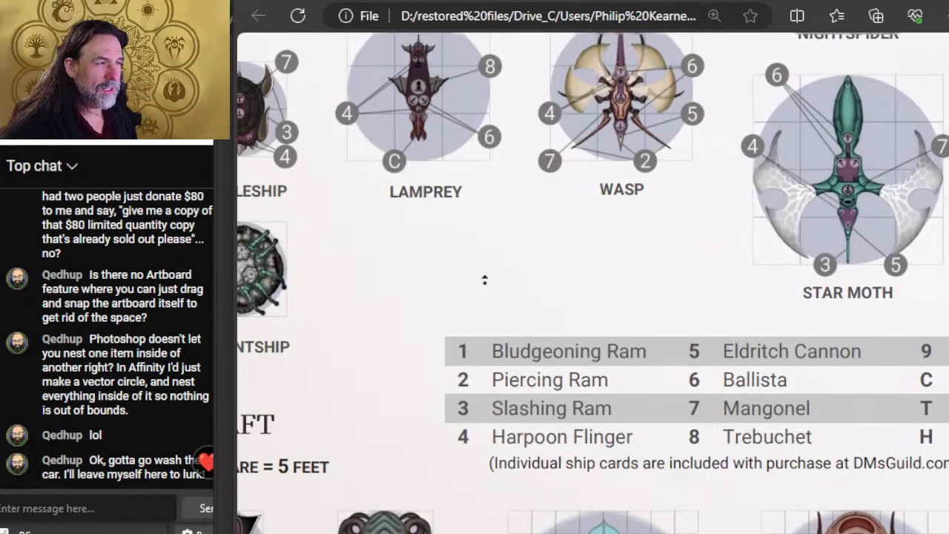
pyautogui.hotkey('alt', 'Tab')
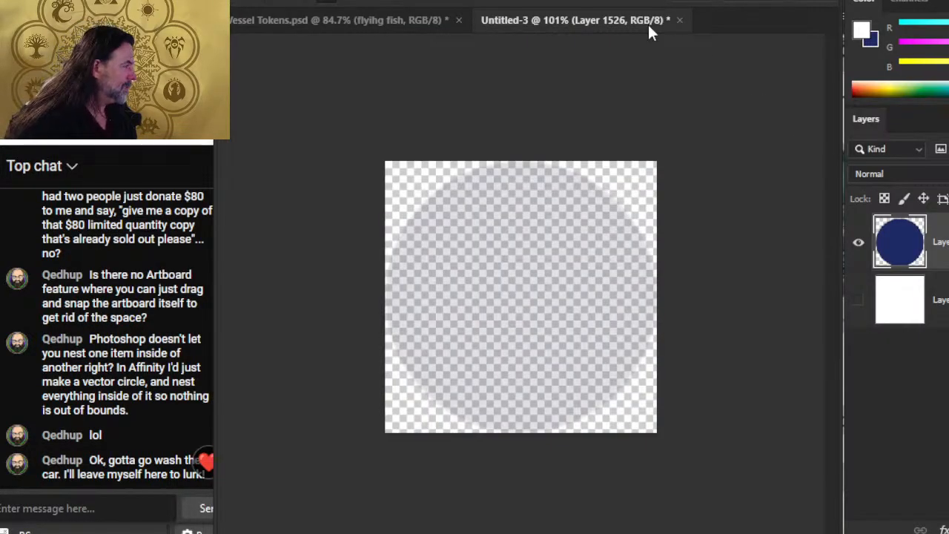
# In Vessel Tokens.psd, hide the flying fish group, show the lamprey group in the ships folder and select it
pyautogui.click(383, 21)
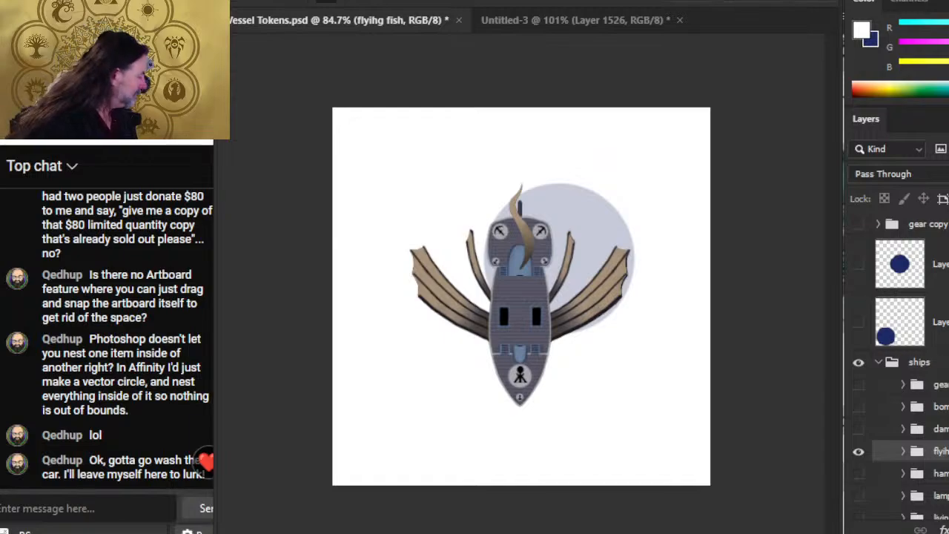
pyautogui.scroll(-2, 897, 371)
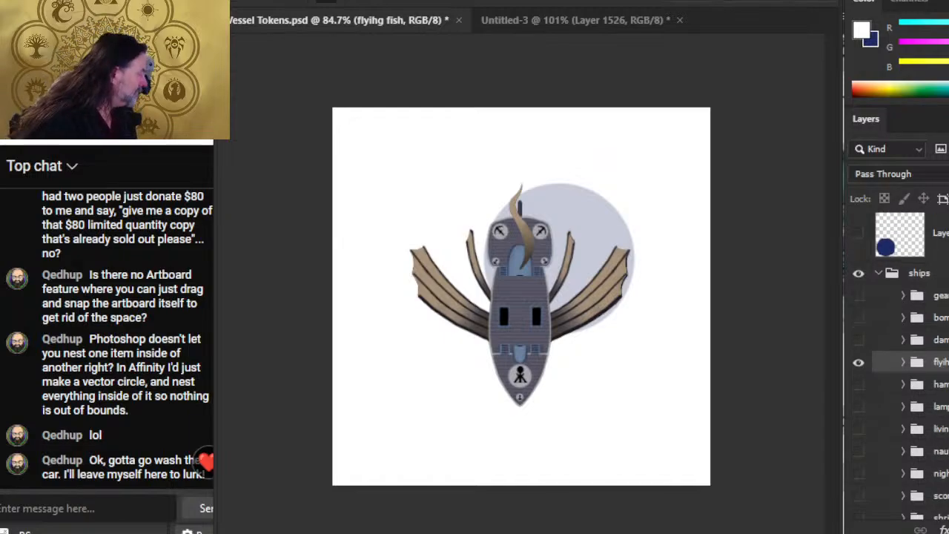
pyautogui.click(857, 362)
pyautogui.click(858, 406)
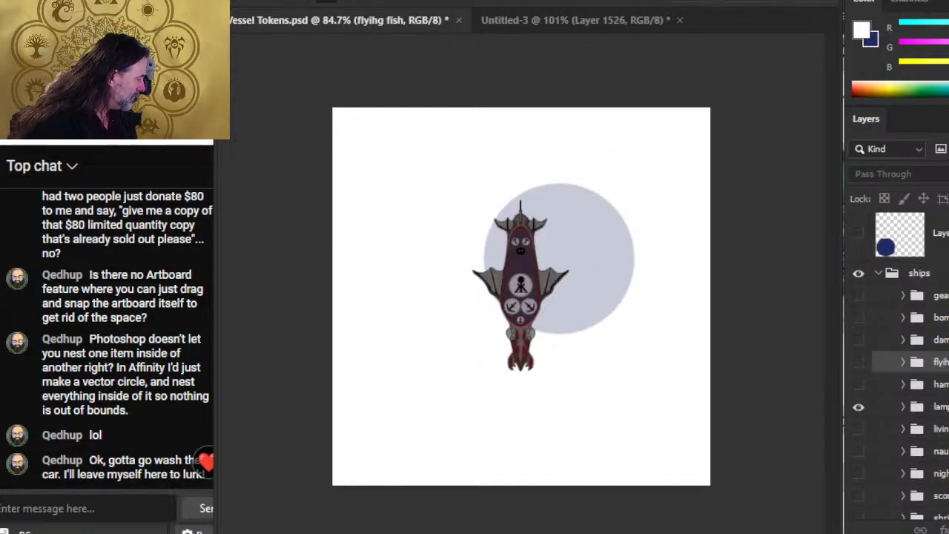
pyautogui.click(875, 407)
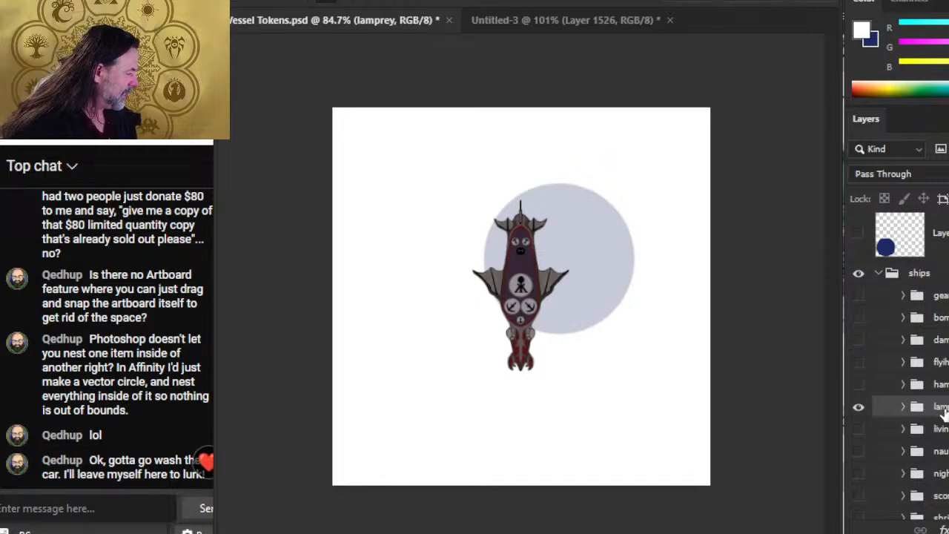
# Duplicate the lamprey group into the Untitled-3 document under the name lamprey and bring that document to the front
pyautogui.hotkey('ctrl', 'alt', 'j')
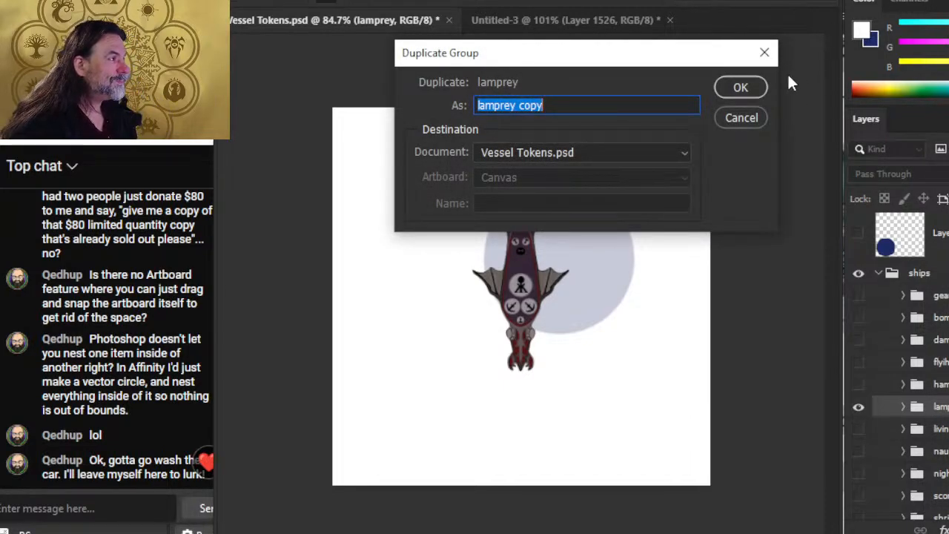
pyautogui.click(577, 157)
pyautogui.click(525, 183)
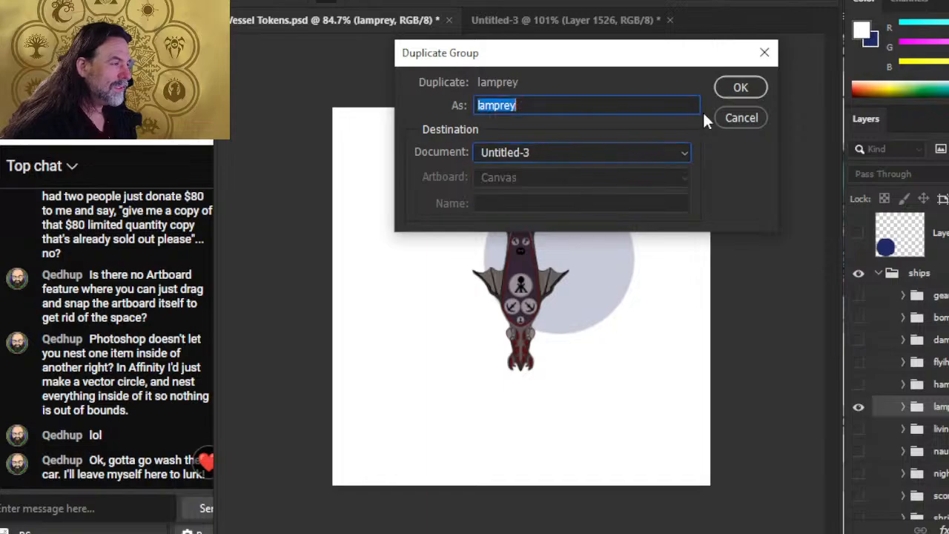
pyautogui.click(738, 88)
pyautogui.click(520, 22)
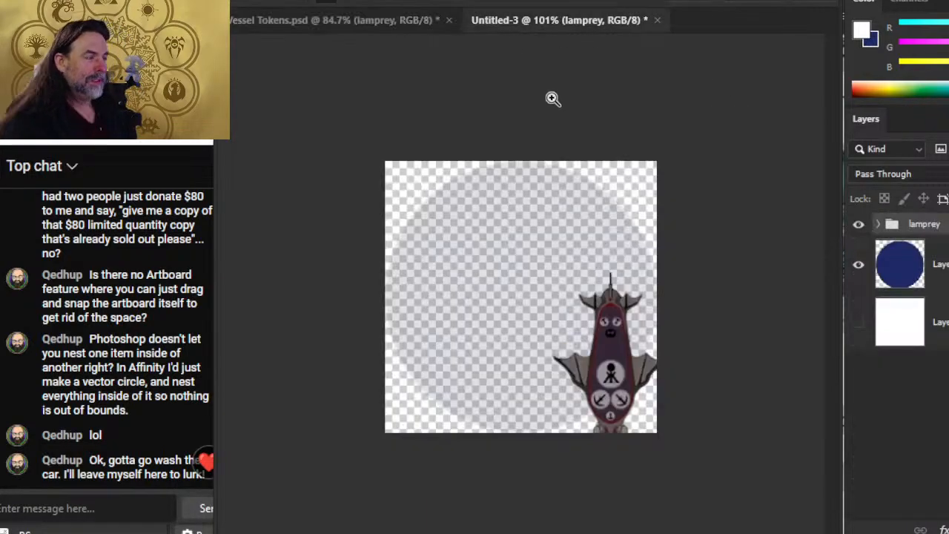
# Move the lamprey group to the centre of the circle and fine-tune its horizontal placement with small nudges
pyautogui.moveTo(637, 364); pyautogui.dragTo(555, 294)
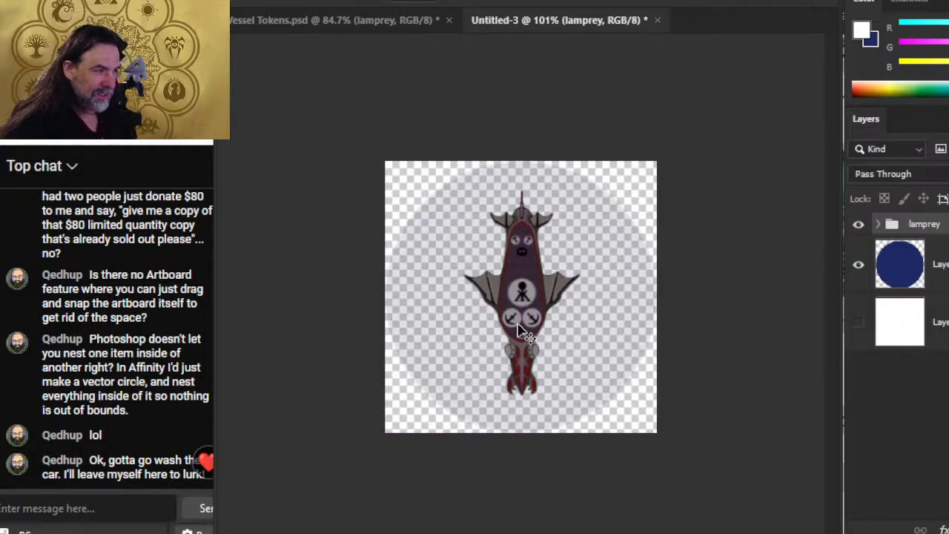
pyautogui.press('Right')
pyautogui.press('Left')
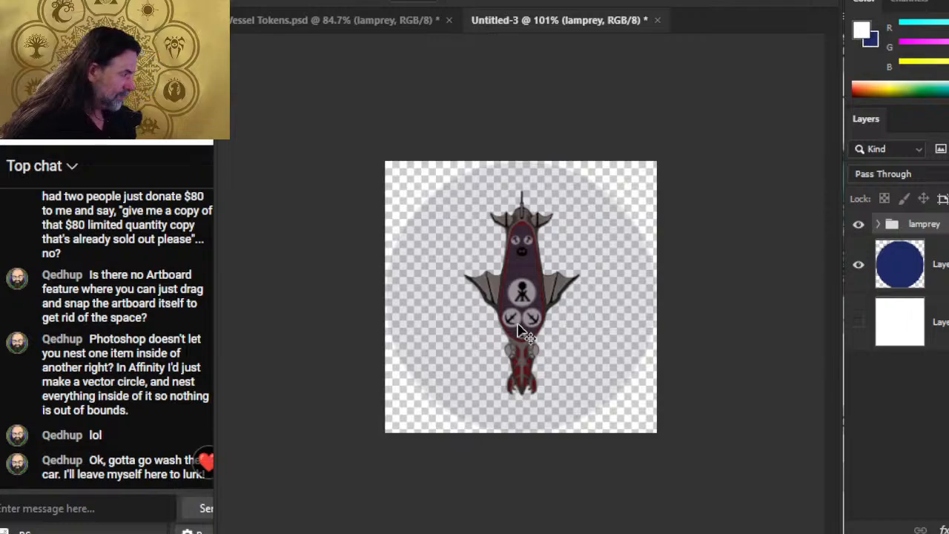
# Check the lamprey's placement in the circle against the temporarily shown white background layer and in a close-up of its bow
pyautogui.click(858, 324)
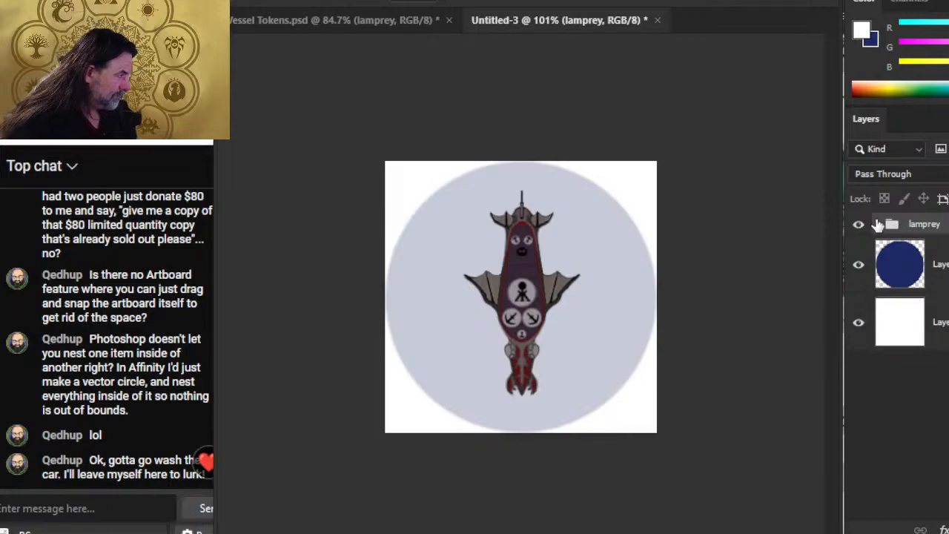
pyautogui.click(859, 326)
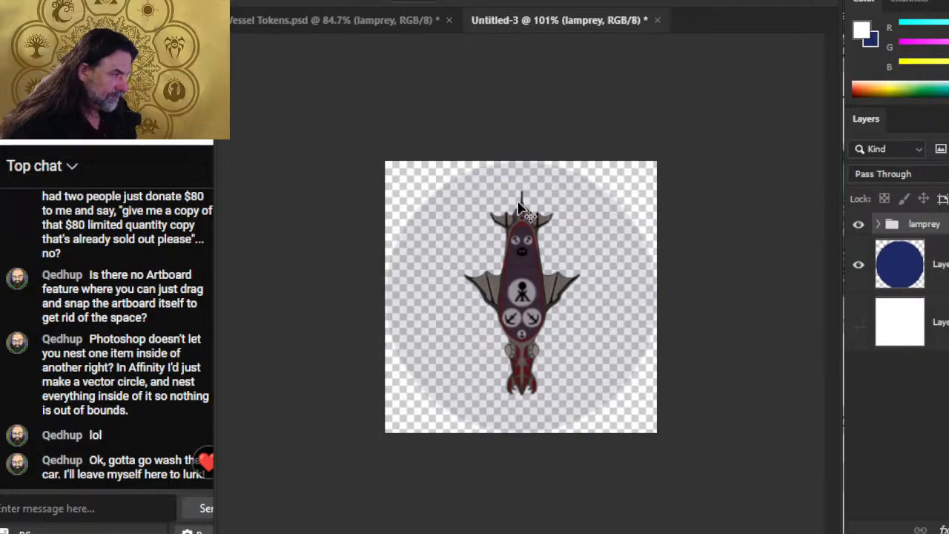
pyautogui.moveTo(525, 197); pyautogui.dragTo(618, 237)
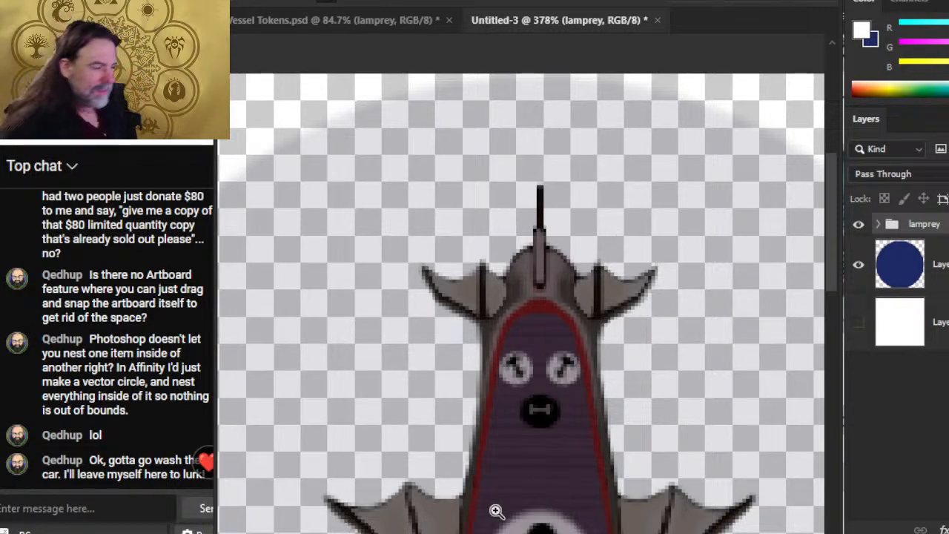
pyautogui.moveTo(606, 385); pyautogui.dragTo(507, 325)
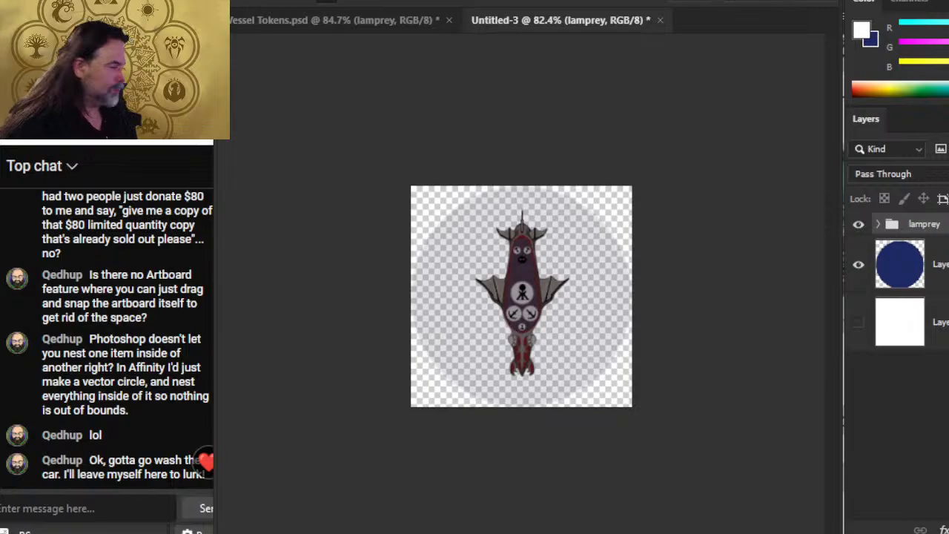
# Save a PNG copy of Untitled-3 on the computer as Lamprey 3 x 3 with the smallest file size
pyautogui.click(254, 1)
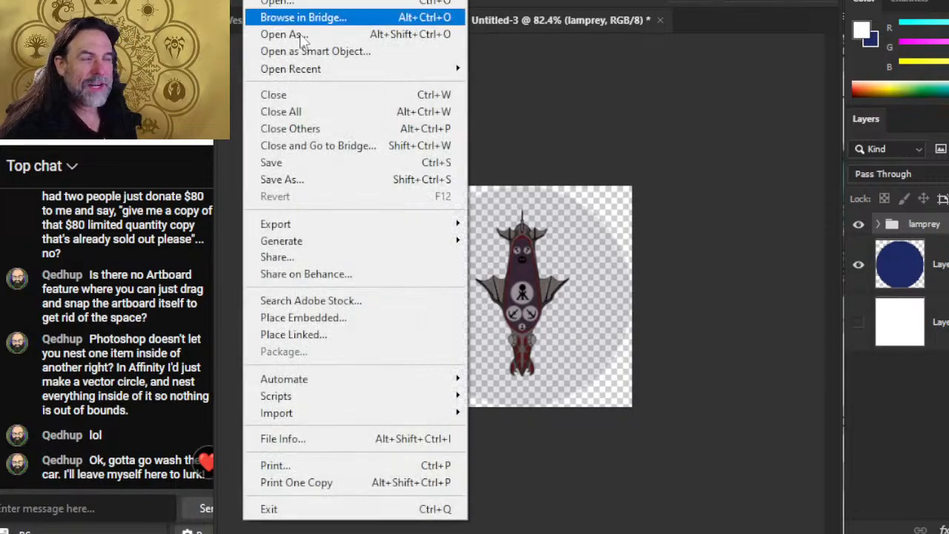
pyautogui.click(331, 183)
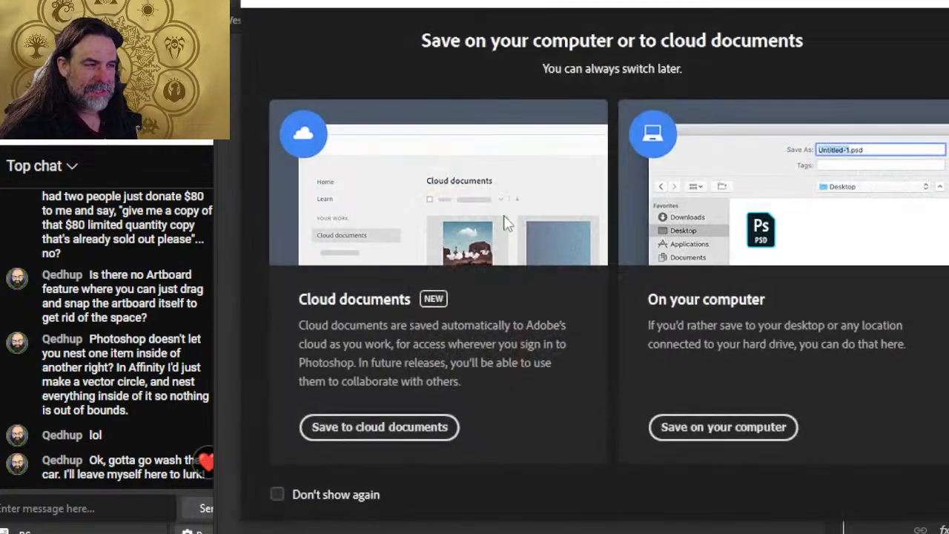
pyautogui.click(733, 429)
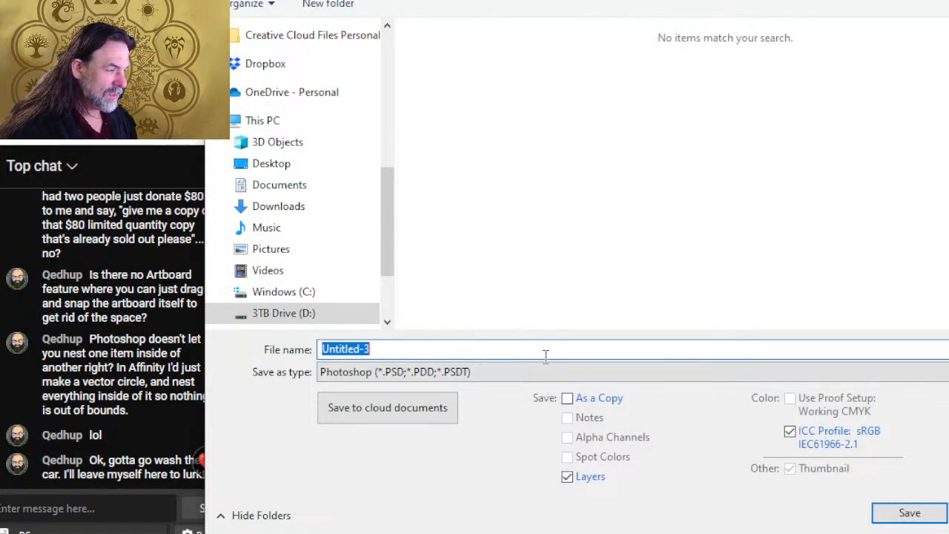
pyautogui.click(530, 373)
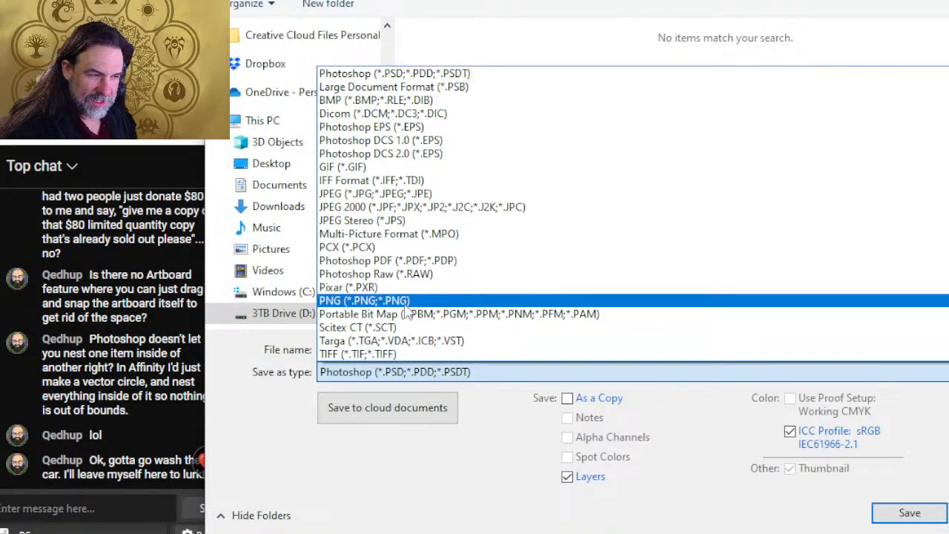
pyautogui.click(404, 301)
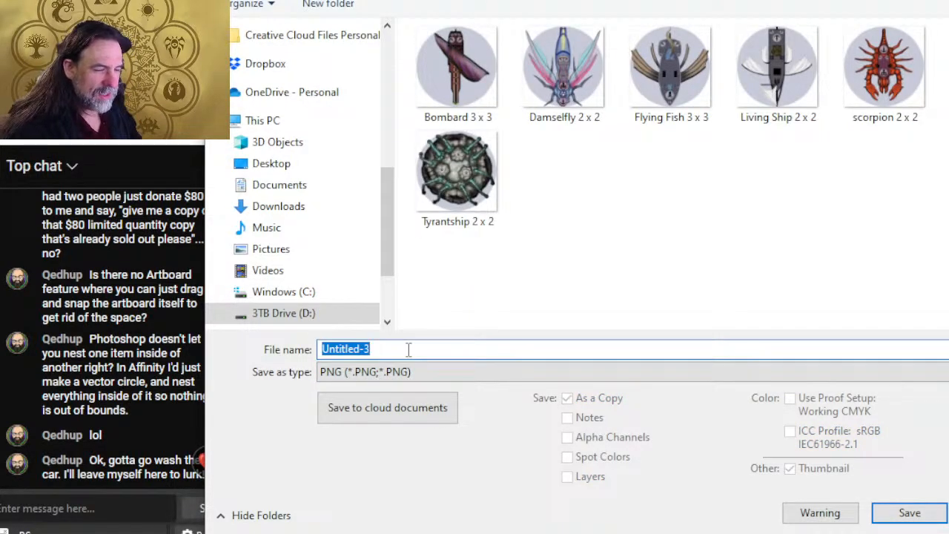
pyautogui.write('Lamprey 3 x 3')
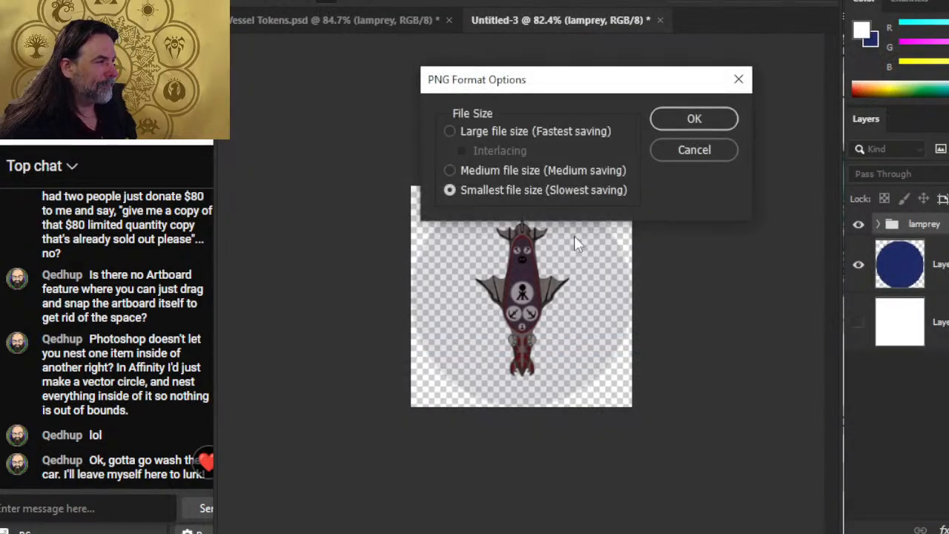
pyautogui.click(673, 121)
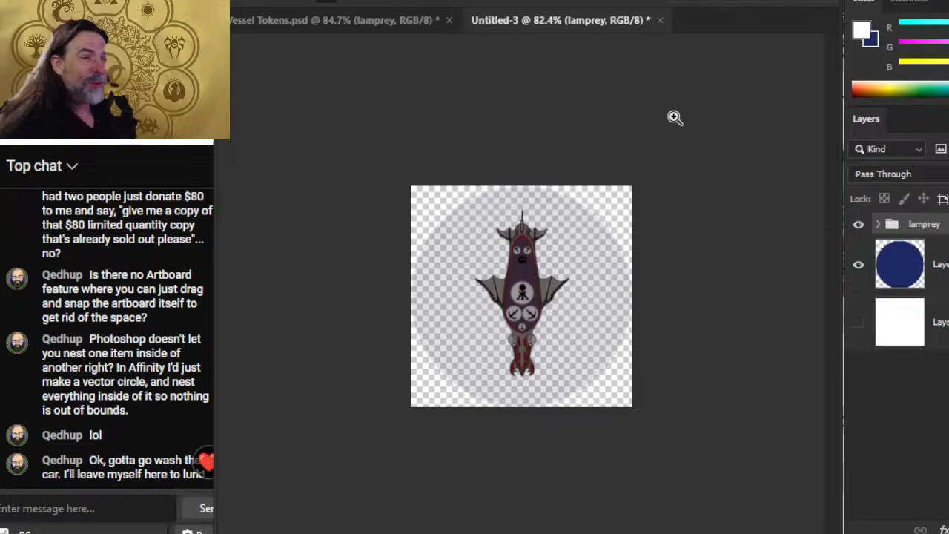
# Switch to the browser window with the Roll20 map and bring up the YouTube page of the live stream
pyautogui.hotkey('alt', 'Tab')
pyautogui.hotkey('alt', 'Tab')
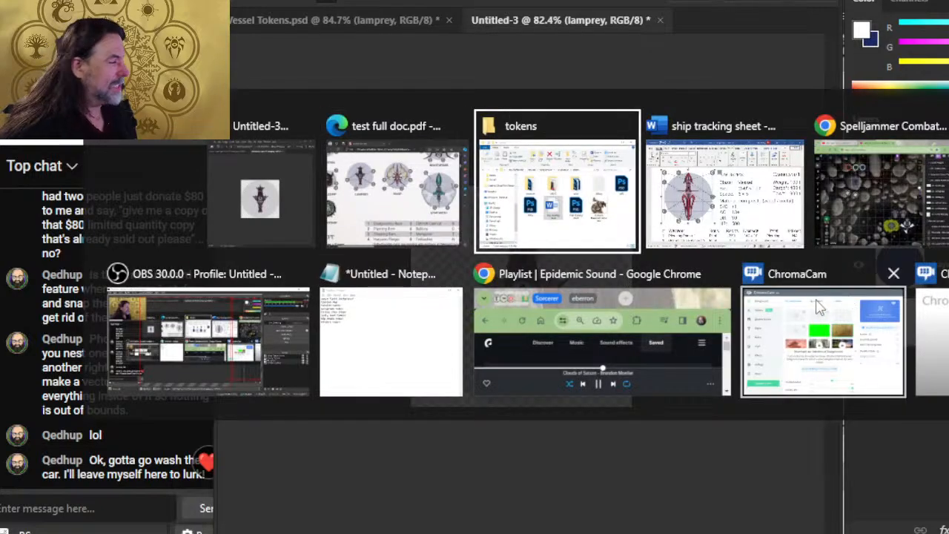
pyautogui.hotkey('alt', 'Tab')
pyautogui.hotkey('alt', 'Tab')
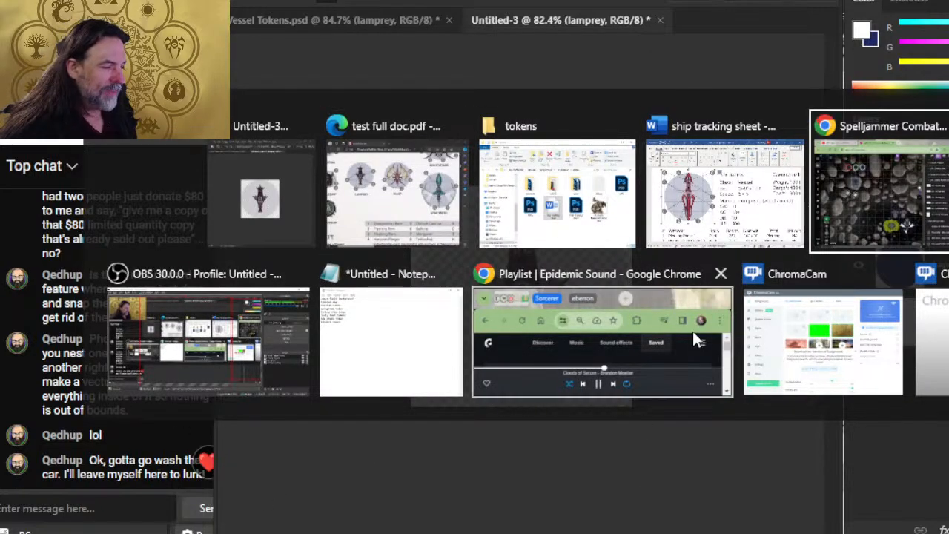
pyautogui.hotkey('alt', 'shift', 'Tab')
pyautogui.hotkey('alt', 'shift', 'Tab')
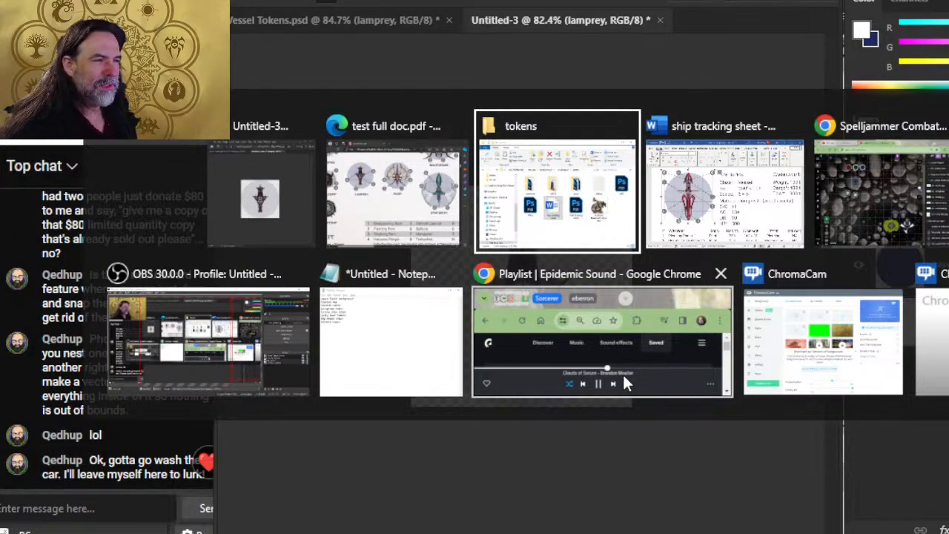
pyautogui.hotkey('alt', 'Tab')
pyautogui.hotkey('alt', 'Tab')
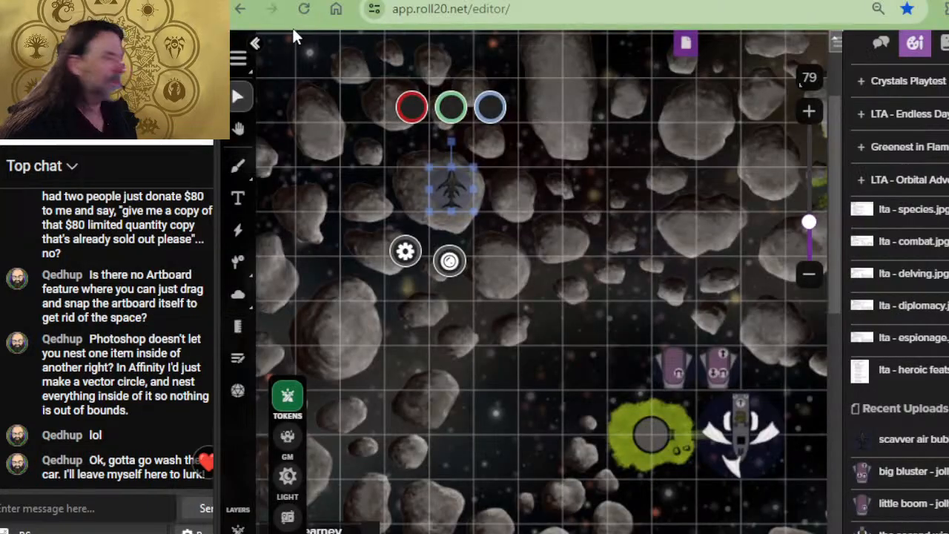
pyautogui.hotkey('alt', 'Tab')
# Look over the description and player of the Spelljammer Art Stream ep 348 video and return to Photoshop
pyautogui.scroll(-4, 501, 415)
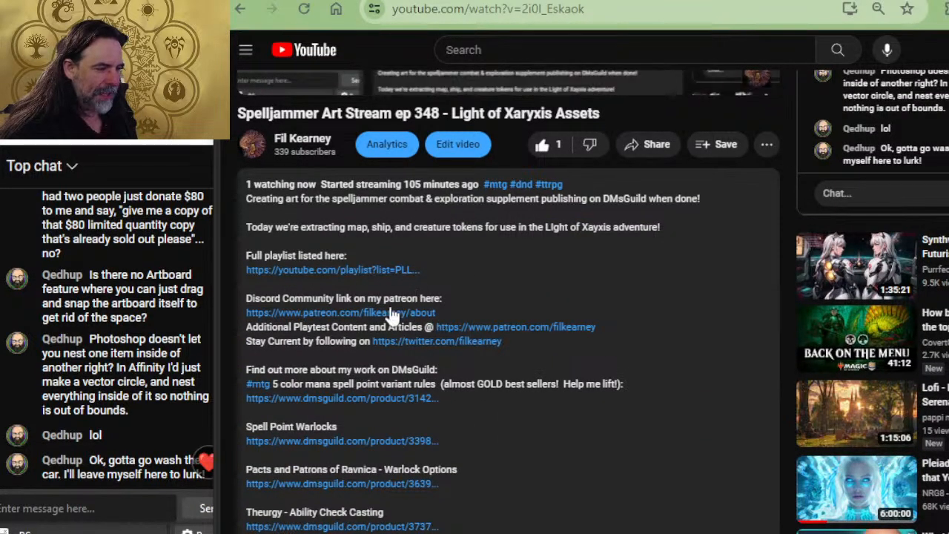
pyautogui.scroll(4, 458, 288)
pyautogui.scroll(-4, 493, 320)
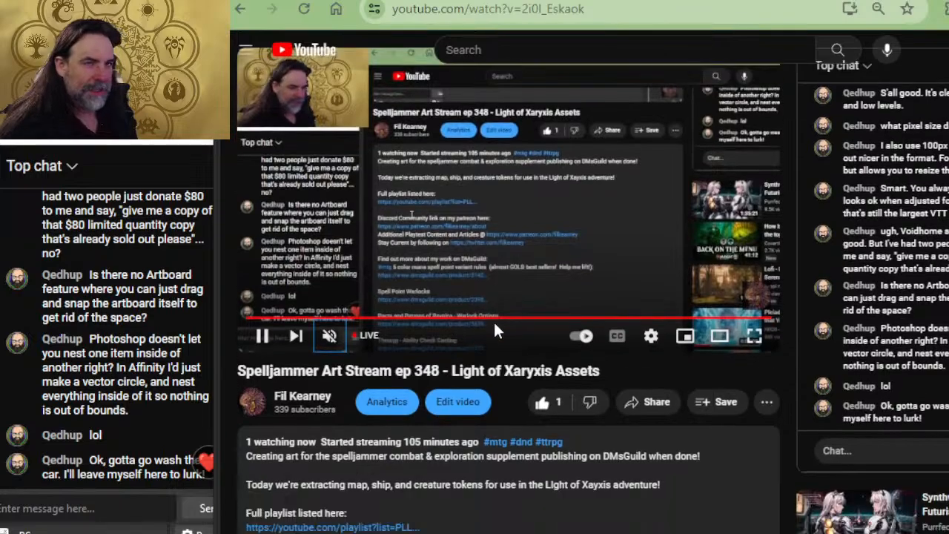
pyautogui.scroll(-3, 602, 307)
pyautogui.scroll(4, 590, 260)
pyautogui.hotkey('alt', 'Tab')
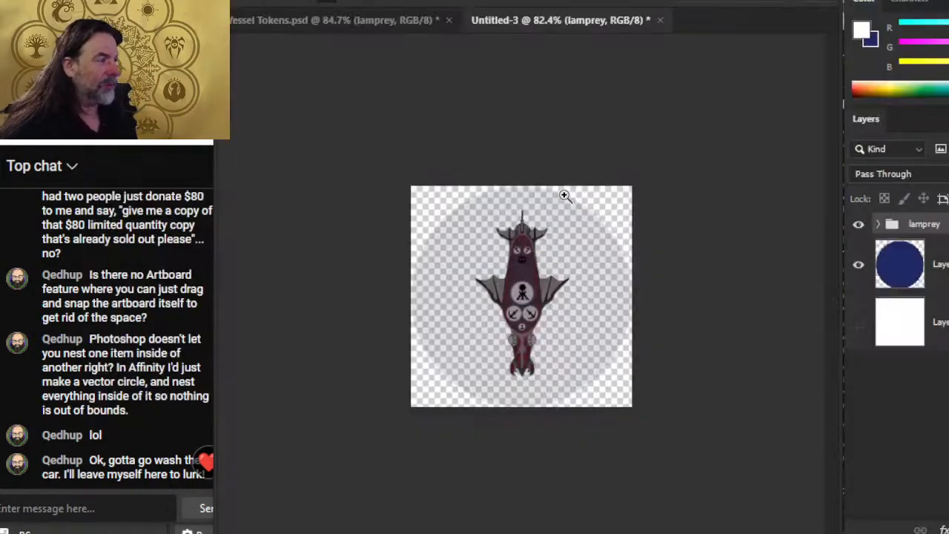
# Bring the browser's YouTube stream page up again and look through the other open windows
pyautogui.hotkey('alt', 'Tab')
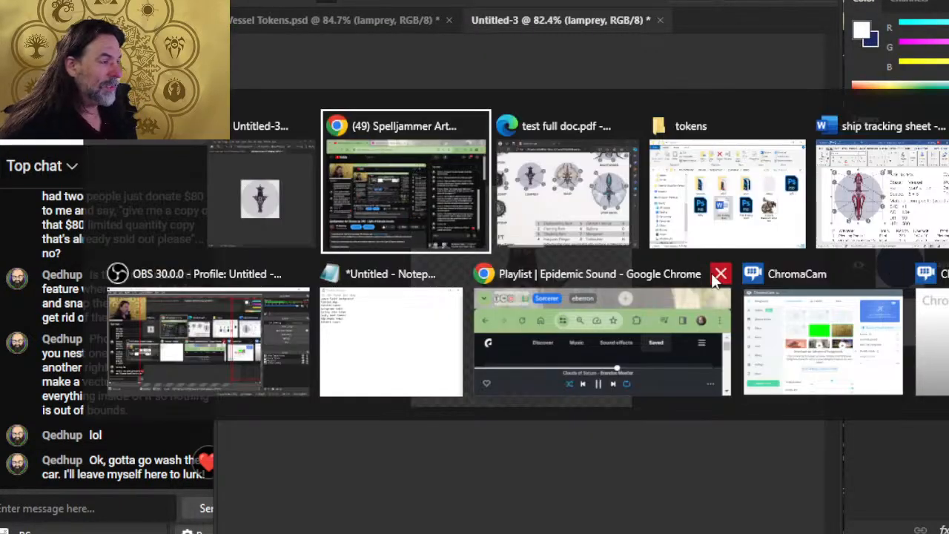
pyautogui.hotkey('alt', 'shift', 'Tab')
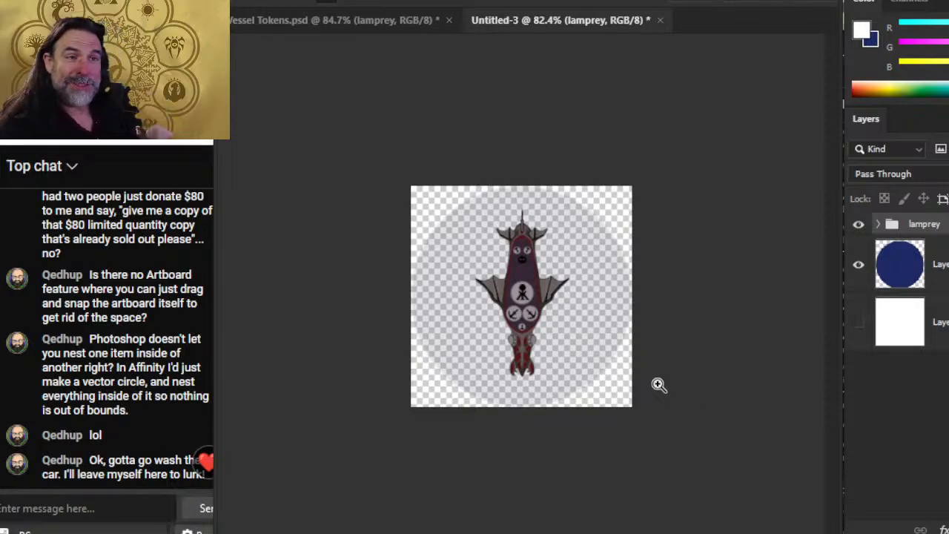
pyautogui.hotkey('alt', 'Tab')
pyautogui.hotkey('alt', 'Tab')
pyautogui.hotkey('alt', 'shift', 'Tab')
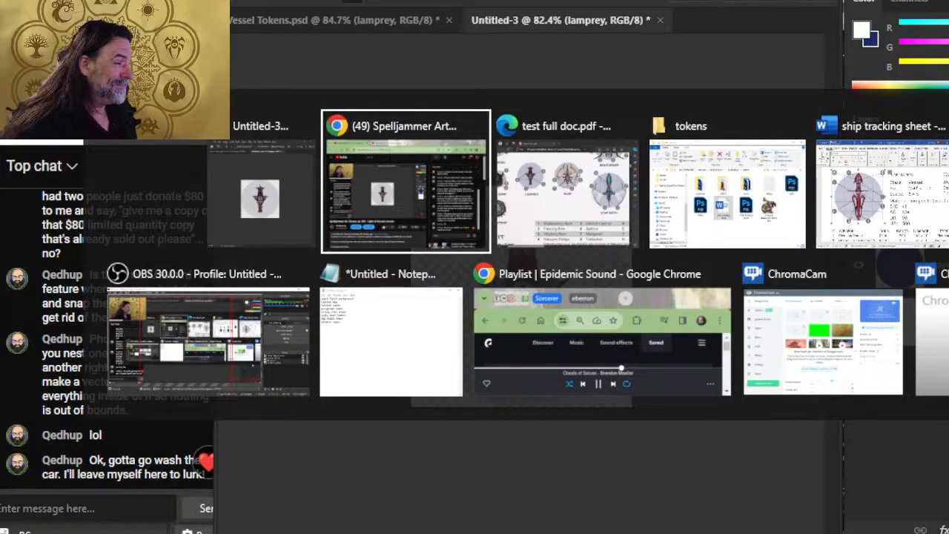
pyautogui.hotkey('alt', 'Tab')
pyautogui.hotkey('alt', 'Tab')
pyautogui.hotkey('alt', 'Tab')
pyautogui.hotkey('alt', 'Tab')
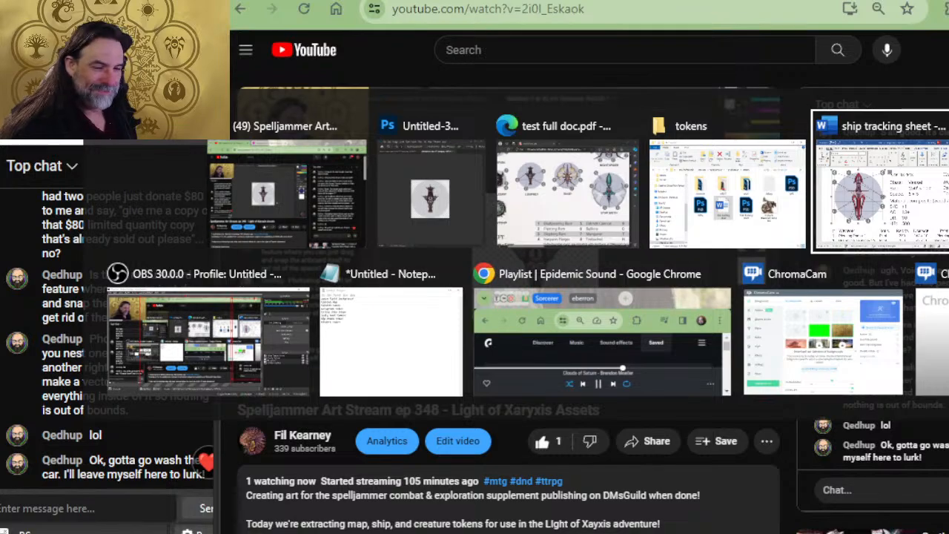